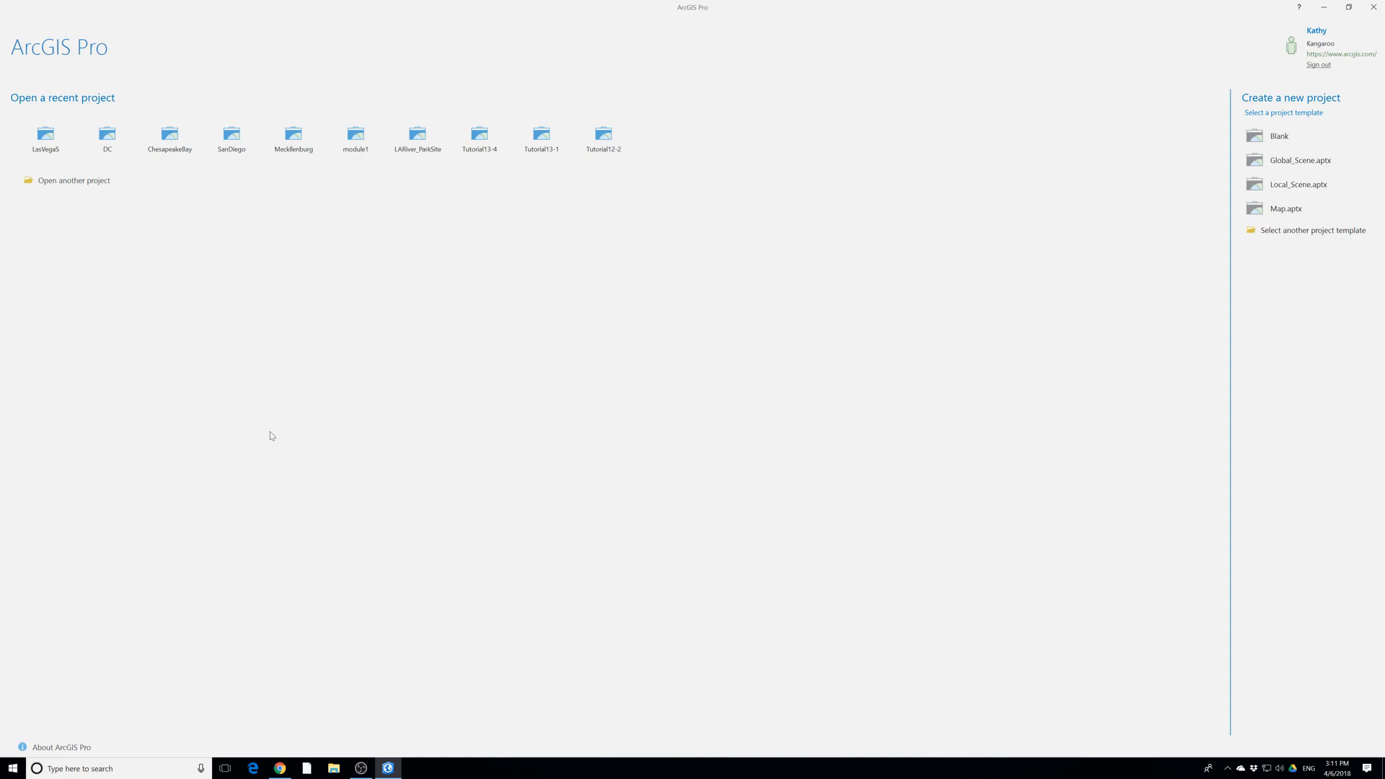
Start a new blank project and set its location to the MakingSpatialDecision folder inside EsriPress\bookdata\GIST1Pro on the Desktop
{"action": "left_click", "coordinate": [1272, 146]}
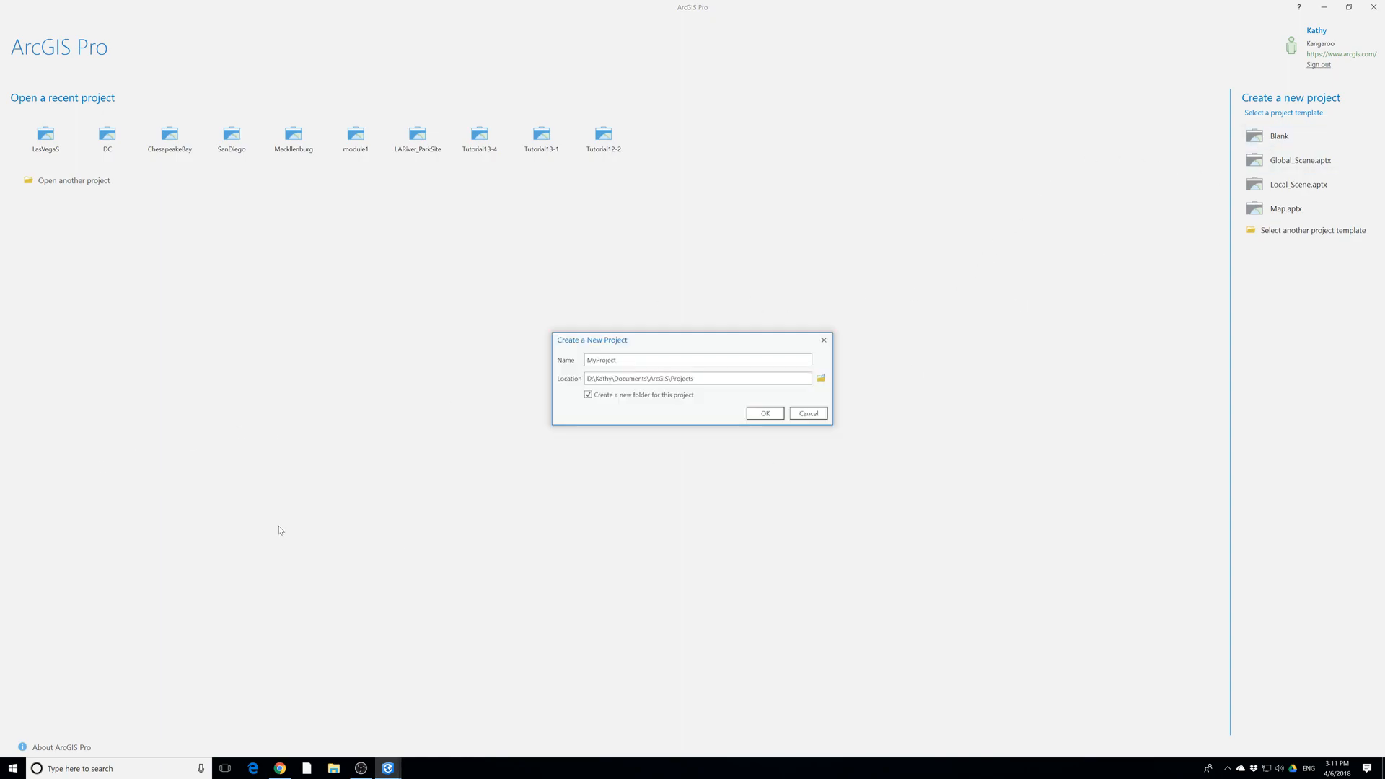
{"action": "left_click", "coordinate": [820, 378]}
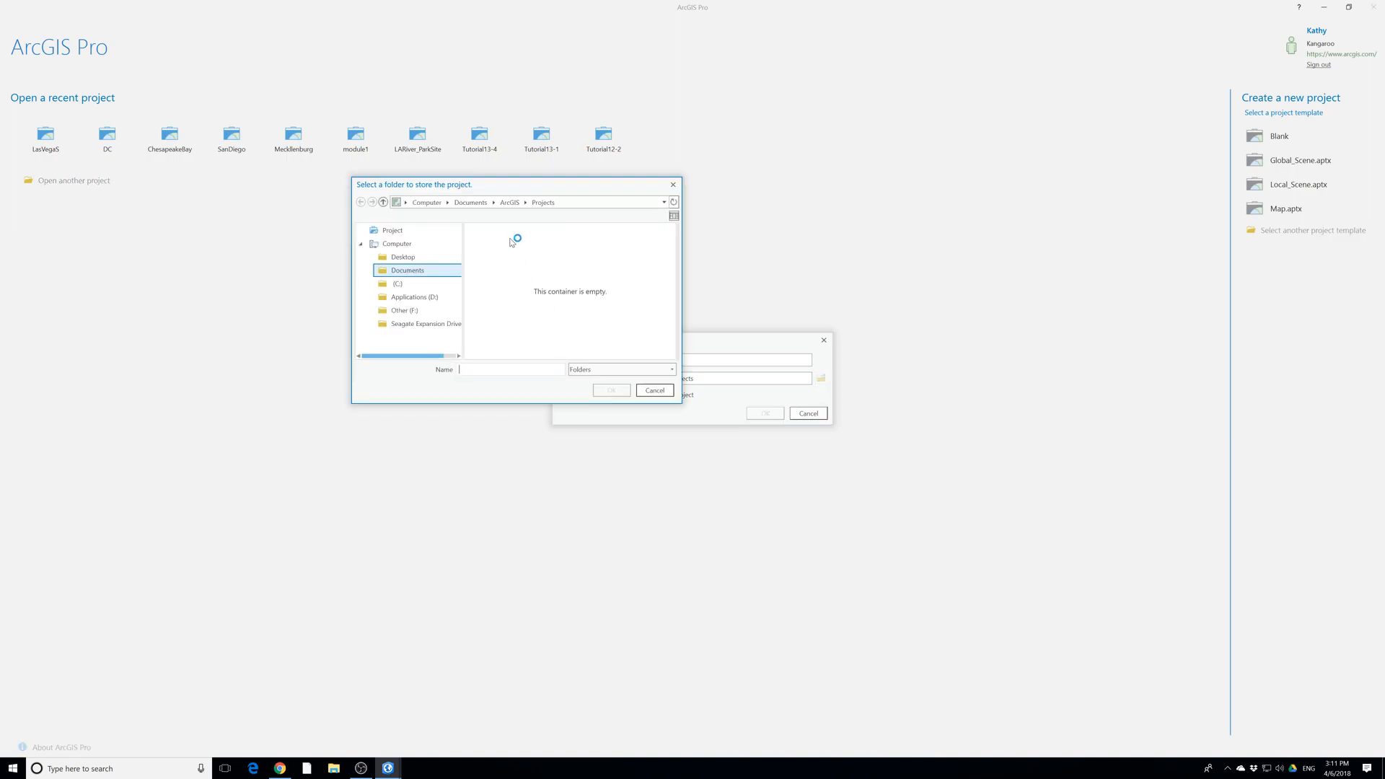
{"action": "left_click", "coordinate": [403, 257]}
{"action": "double_click", "coordinate": [531, 270]}
{"action": "double_click", "coordinate": [491, 237]}
{"action": "double_click", "coordinate": [491, 238]}
{"action": "double_click", "coordinate": [494, 236]}
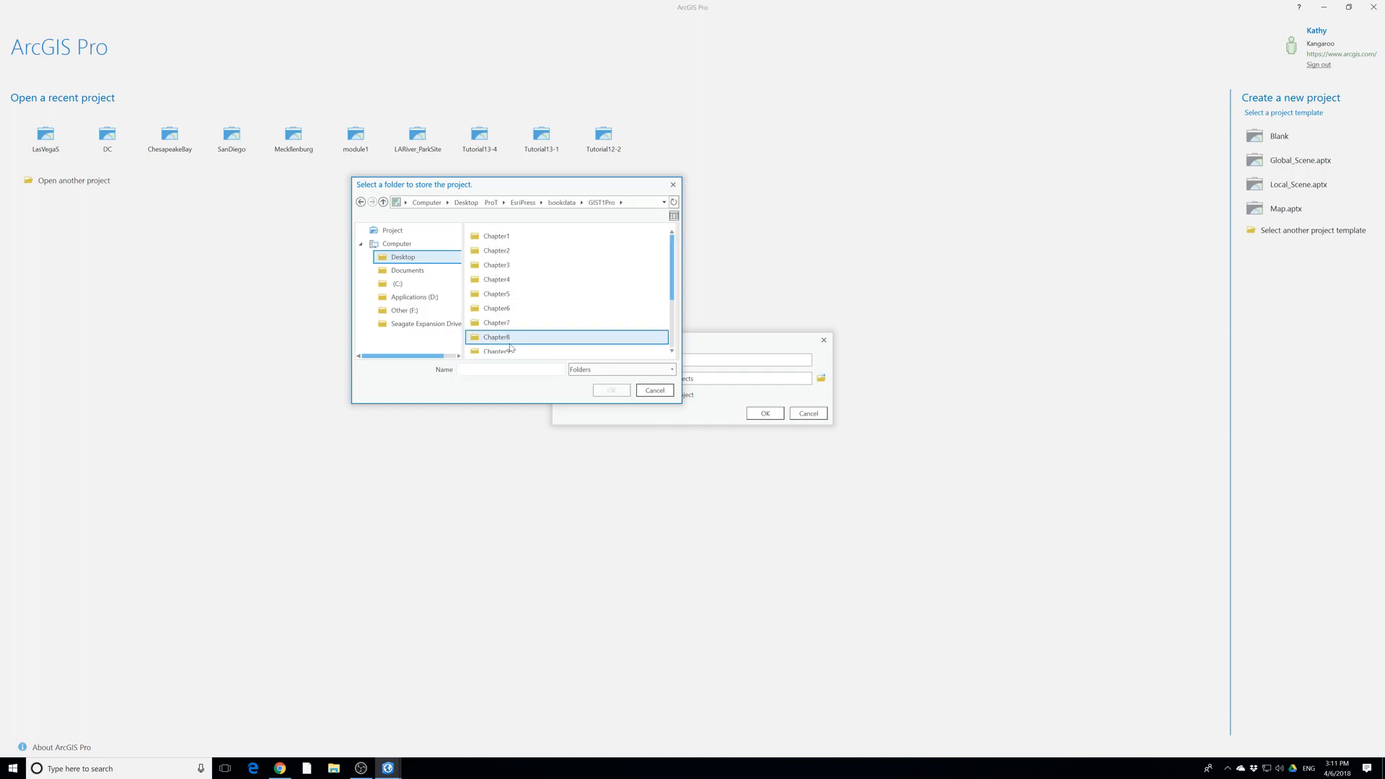
{"action": "scroll", "coordinate": [511, 348], "scroll_direction": "down", "scroll_amount": 3}
{"action": "left_click", "coordinate": [505, 346]}
{"action": "left_click", "coordinate": [611, 391]}
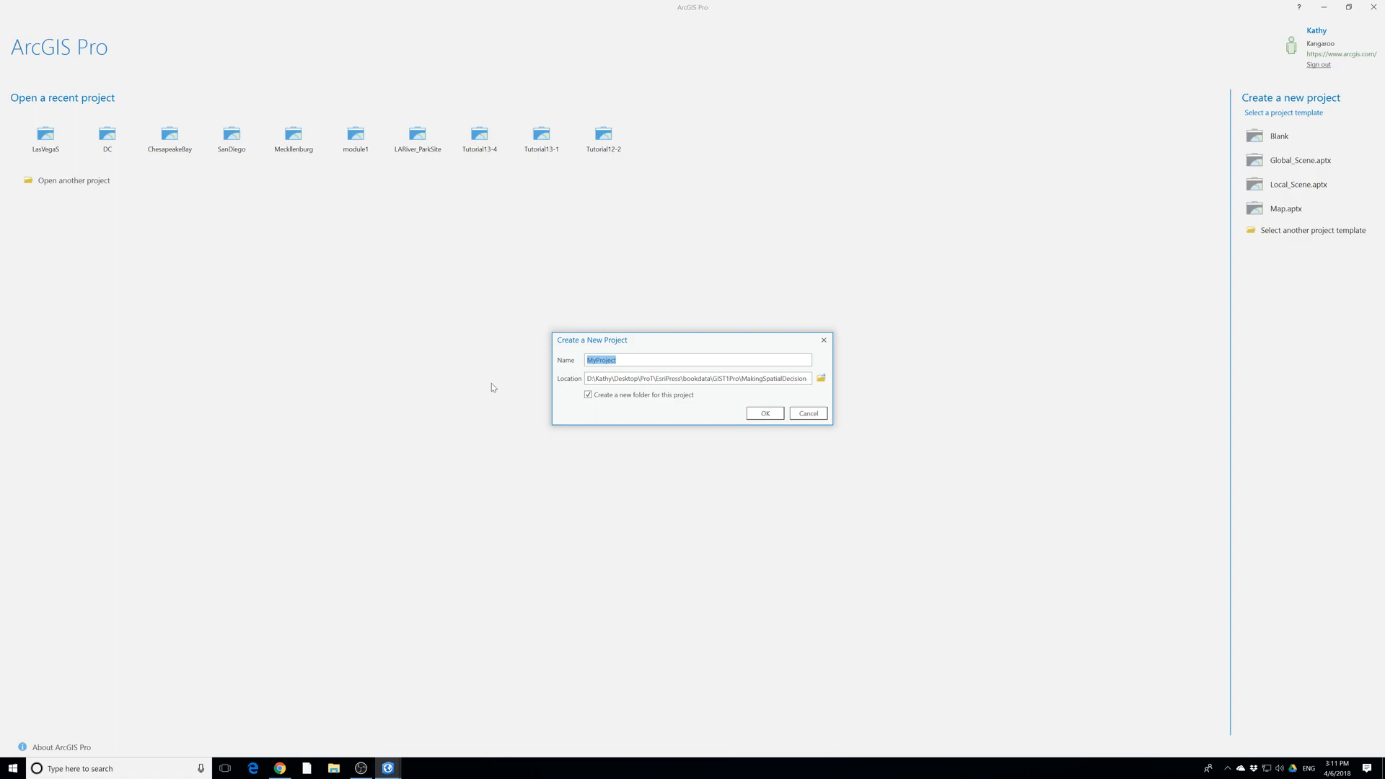
Create the project with the name UnsupervisedClassification and insert a new map into it
{"action": "type", "text": "Und"}
{"action": "key", "text": "BackSpace"}
{"action": "key", "text": "BackSpace"}
{"action": "key", "text": "BackSpace"}
{"action": "type", "text": "UnsupervisedClassification"}
{"action": "key", "text": "Return"}
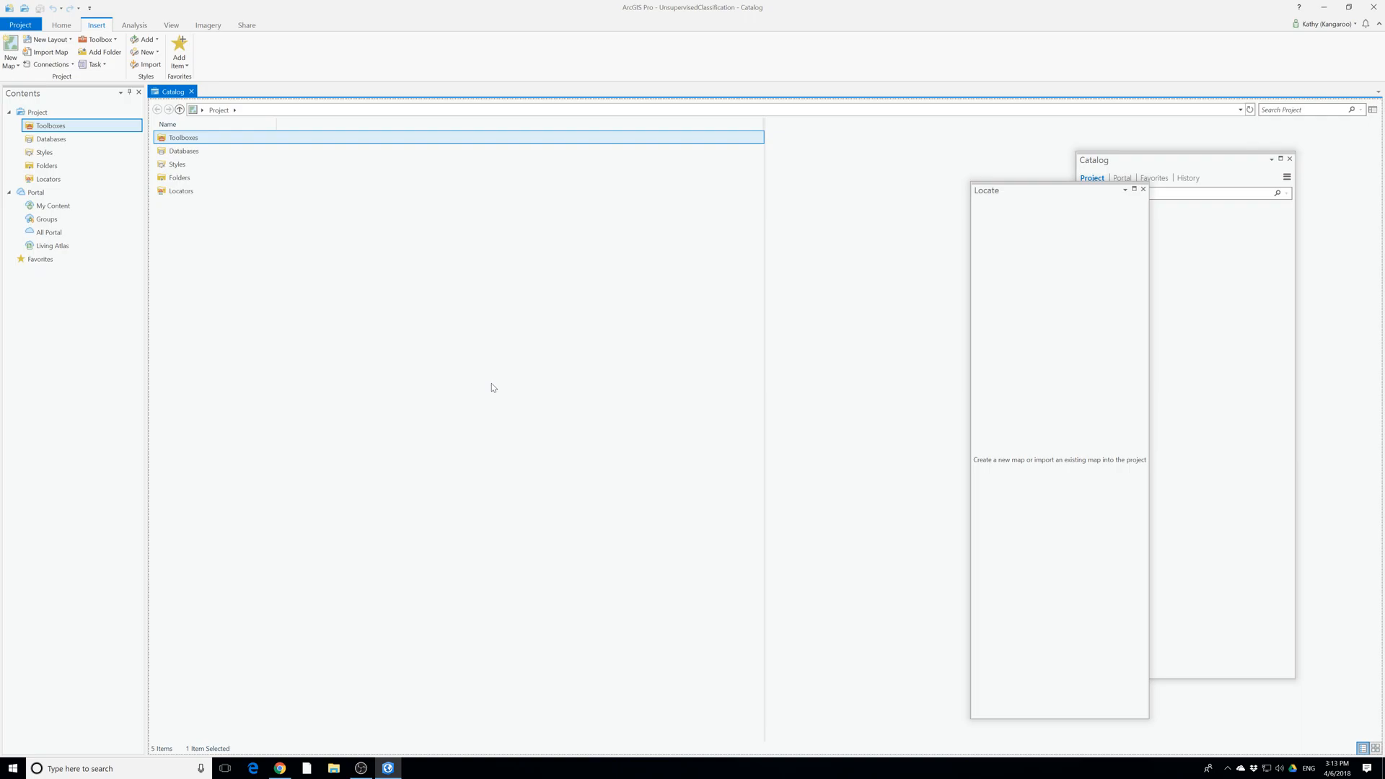
{"action": "left_click", "coordinate": [7, 52]}
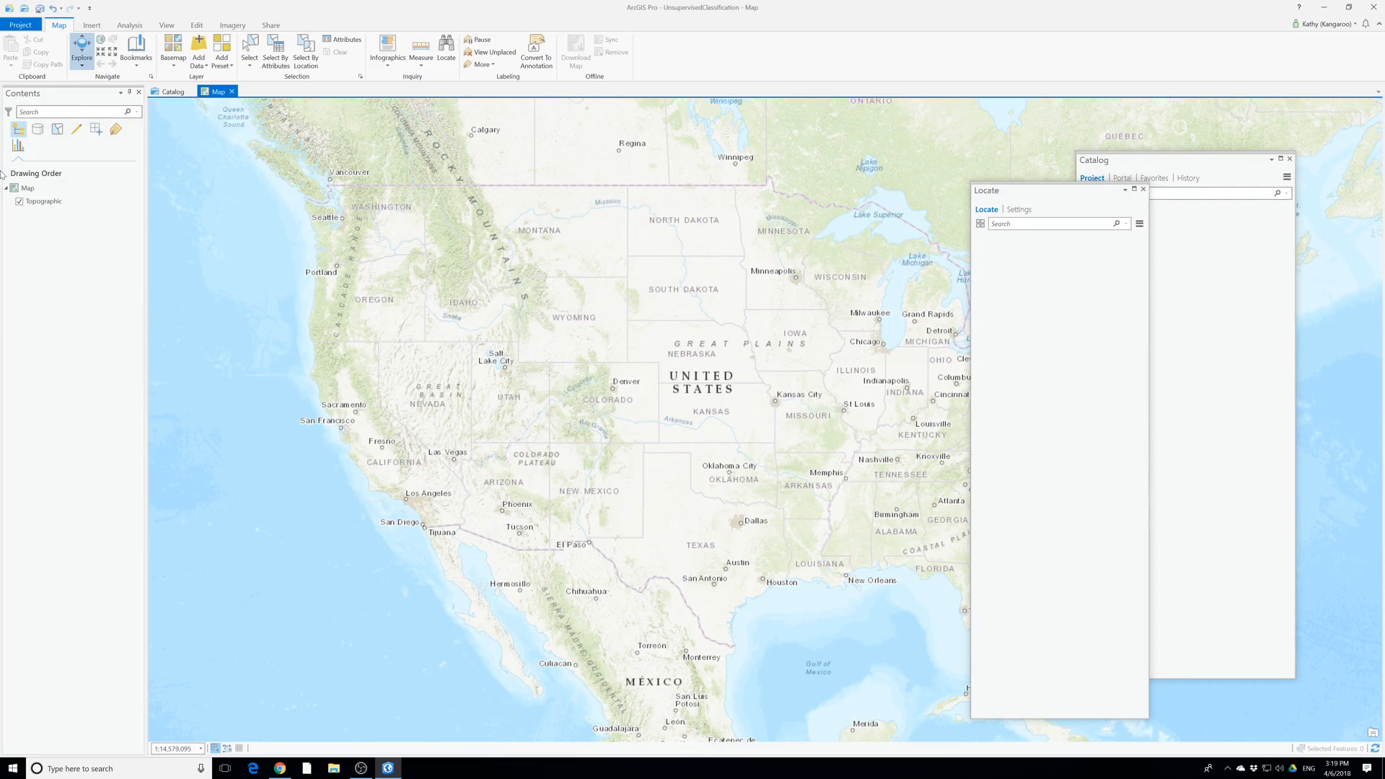
Examine the command groups for inserting, analysis, viewing, imagery and sharing, ending on the map commands
{"action": "left_click", "coordinate": [19, 24]}
{"action": "left_click", "coordinate": [19, 21]}
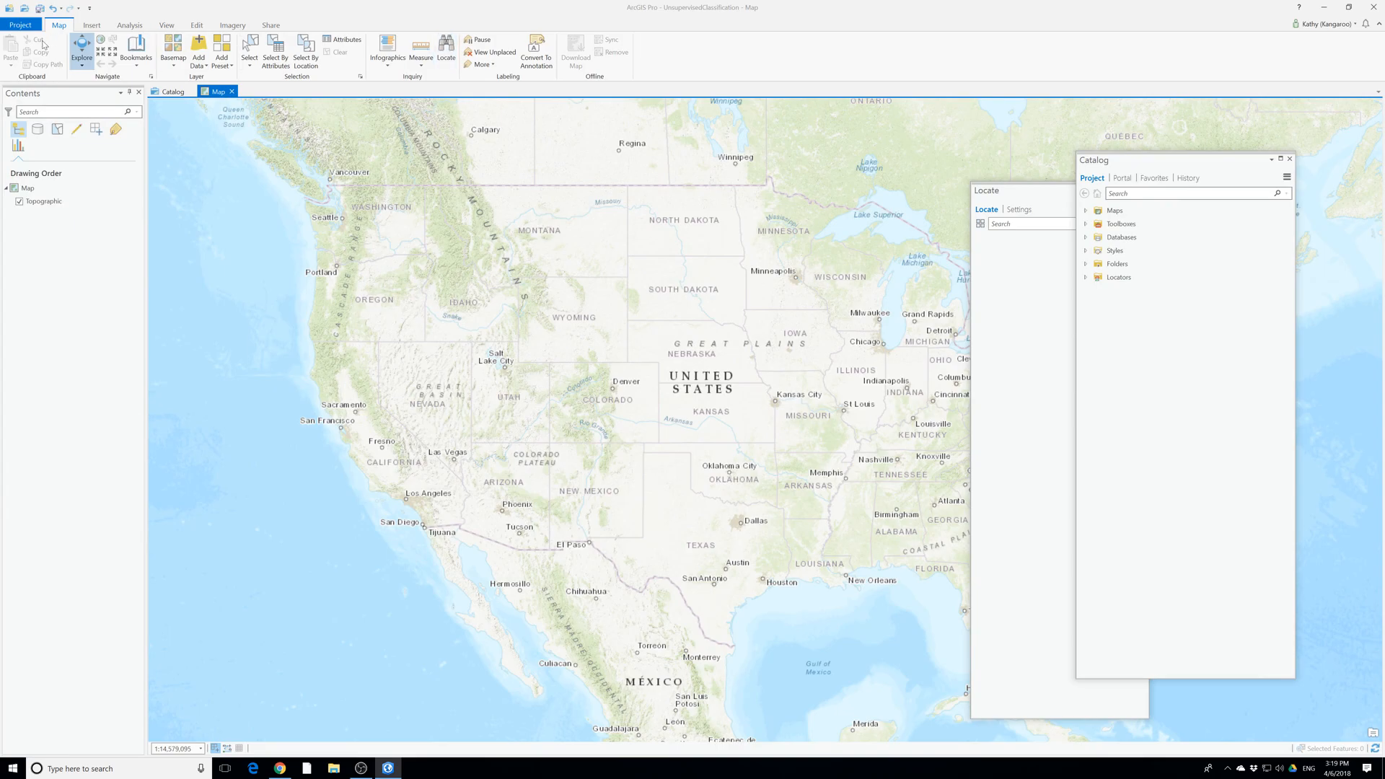
{"action": "left_click", "coordinate": [103, 26]}
{"action": "left_click", "coordinate": [130, 25]}
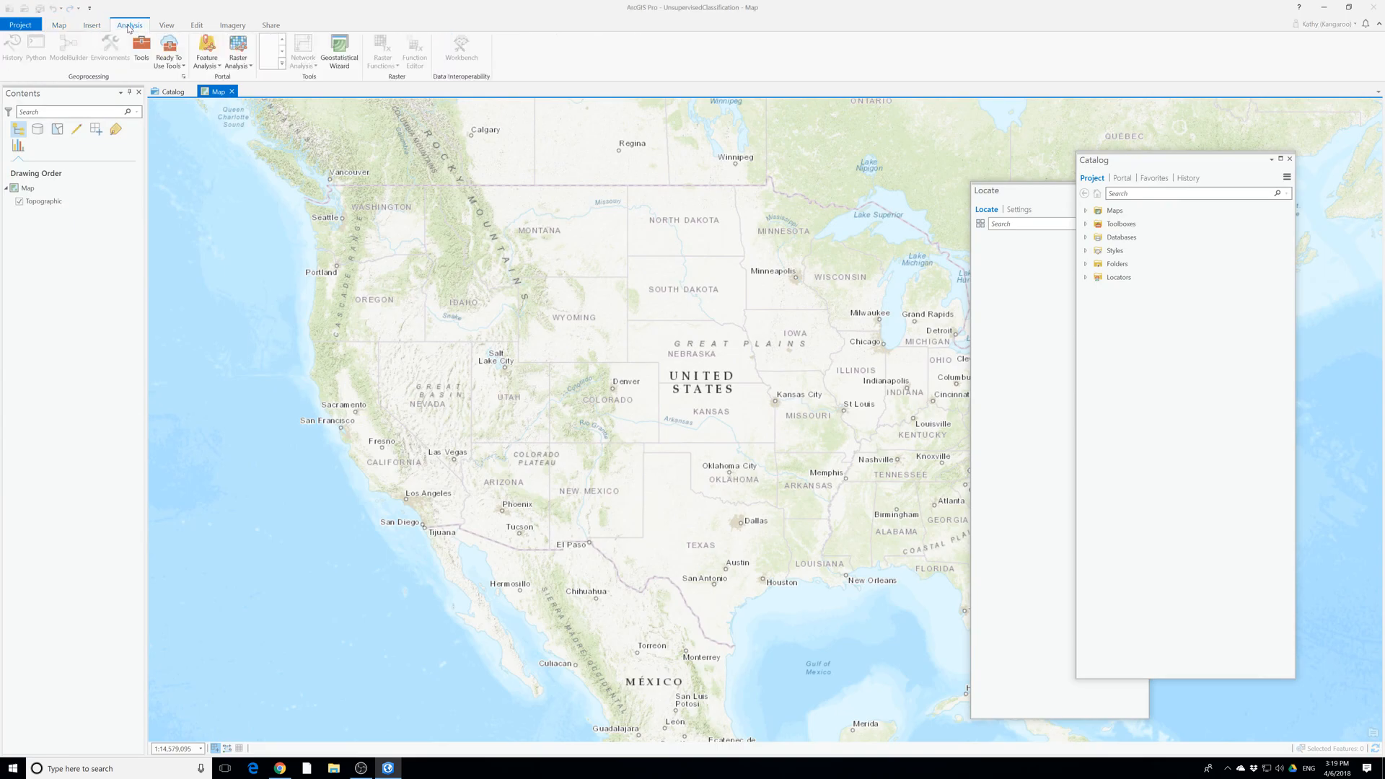
{"action": "left_click", "coordinate": [167, 26]}
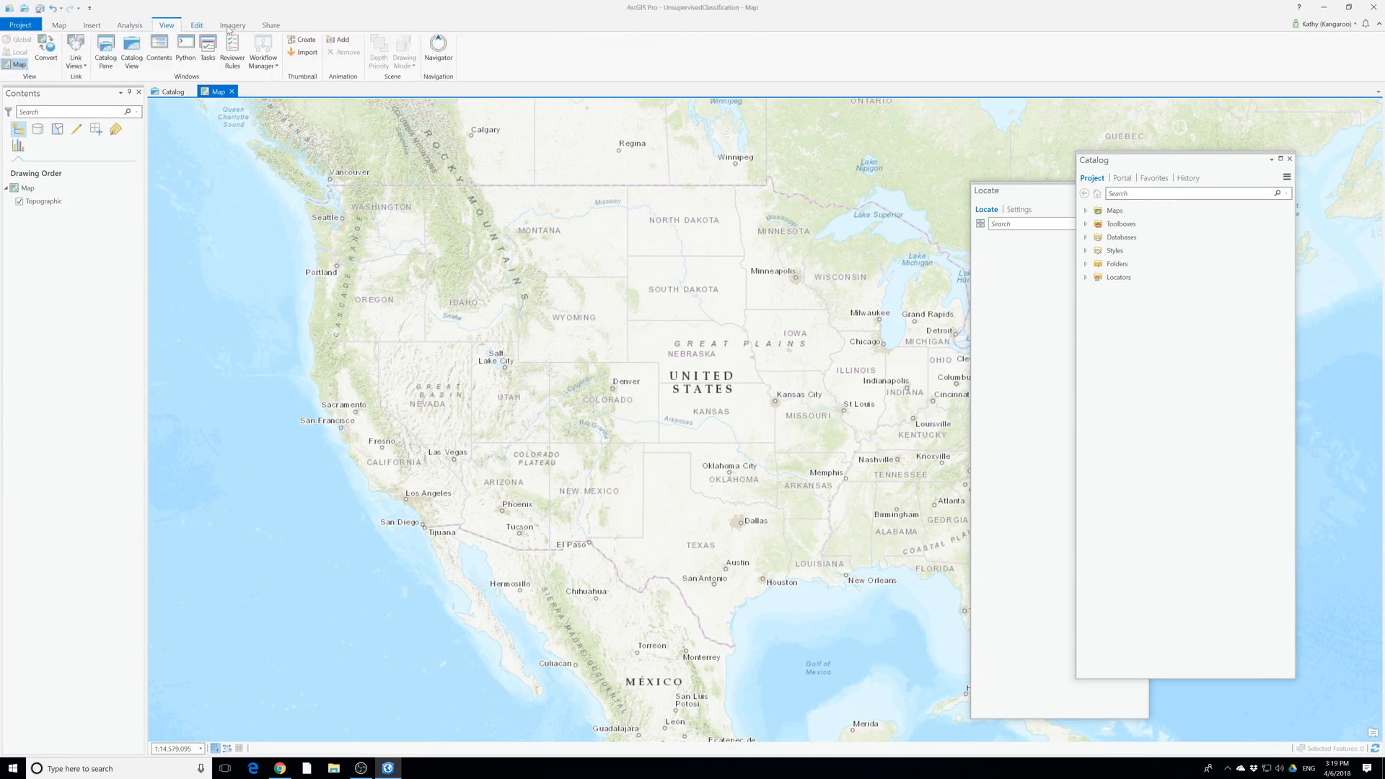
{"action": "left_click", "coordinate": [230, 26]}
{"action": "left_click", "coordinate": [271, 28]}
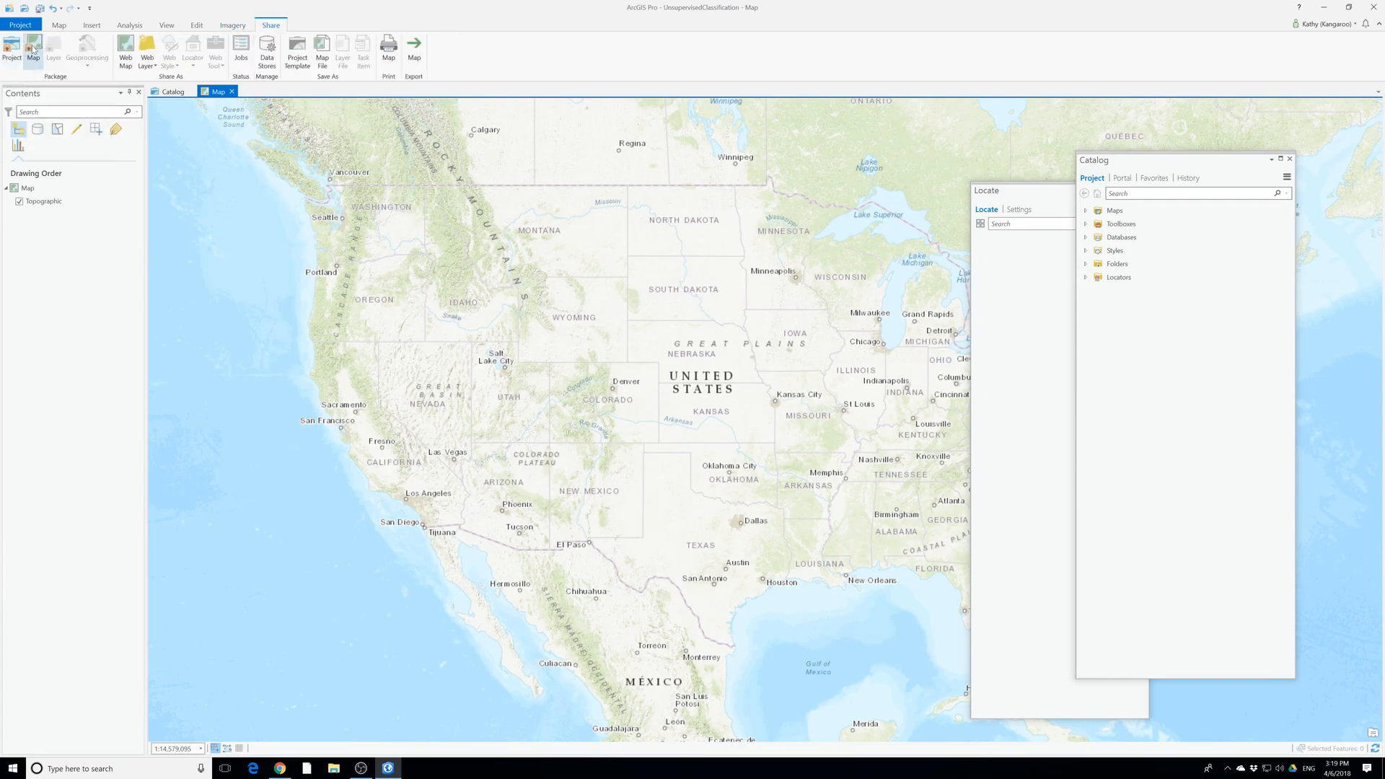
{"action": "left_click", "coordinate": [59, 27]}
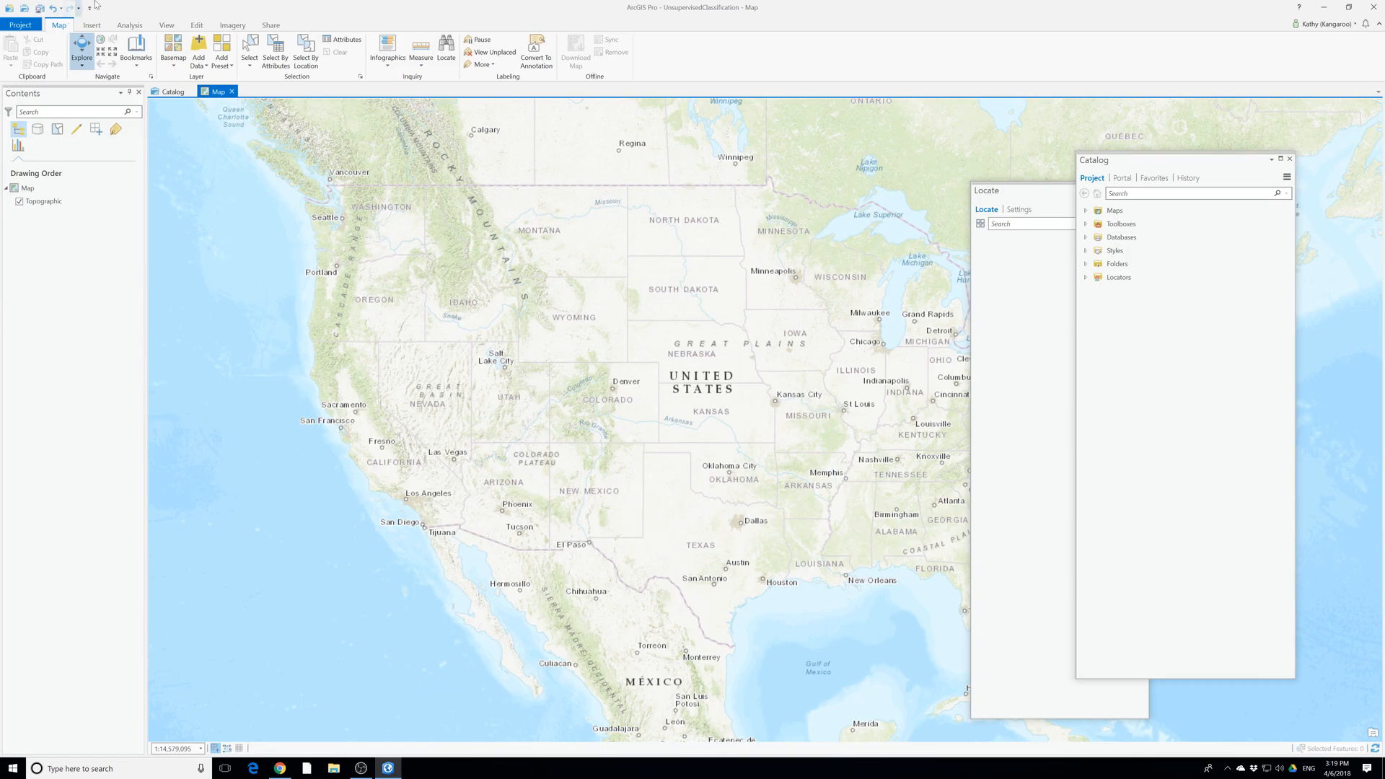
Open the ArcGIS Pro online help in Google Chrome and return to the project's map
{"action": "left_click", "coordinate": [1299, 8]}
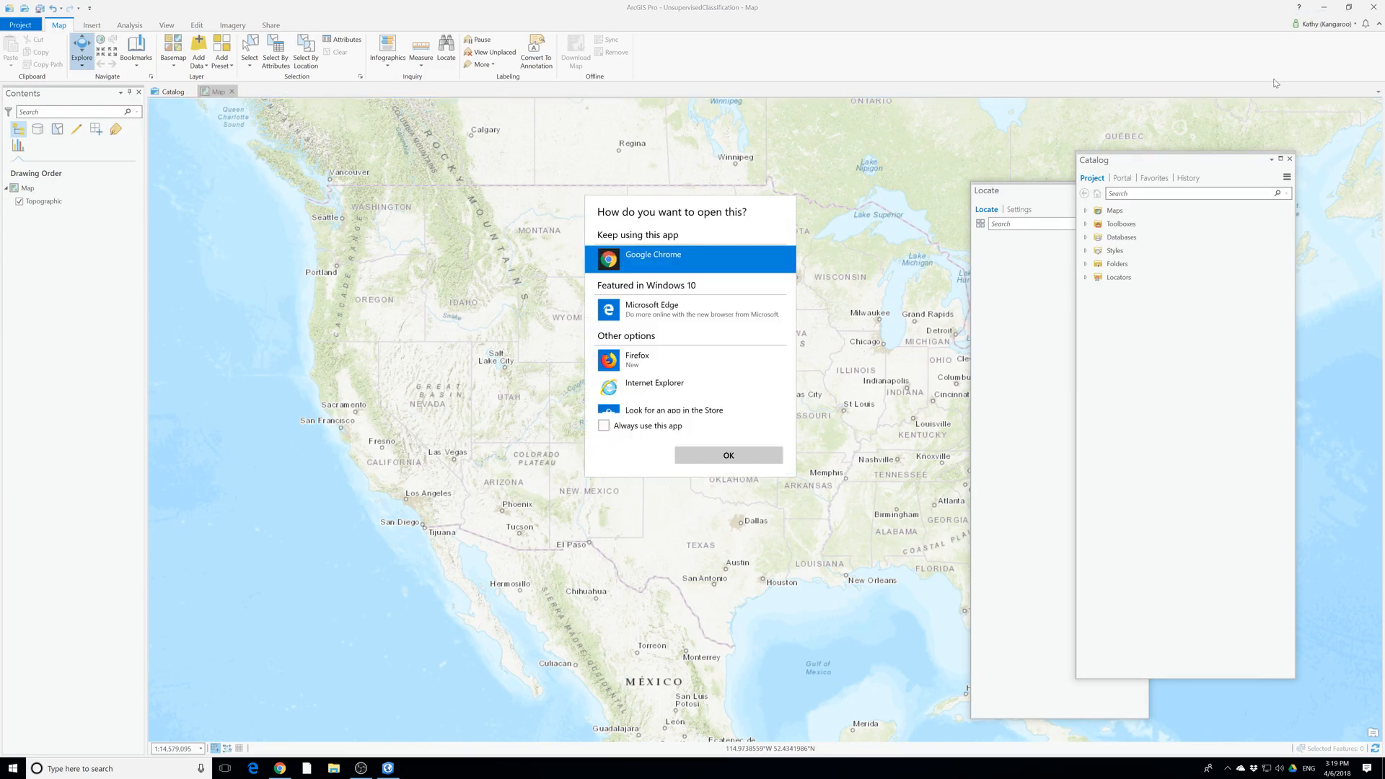
{"action": "left_click", "coordinate": [729, 455]}
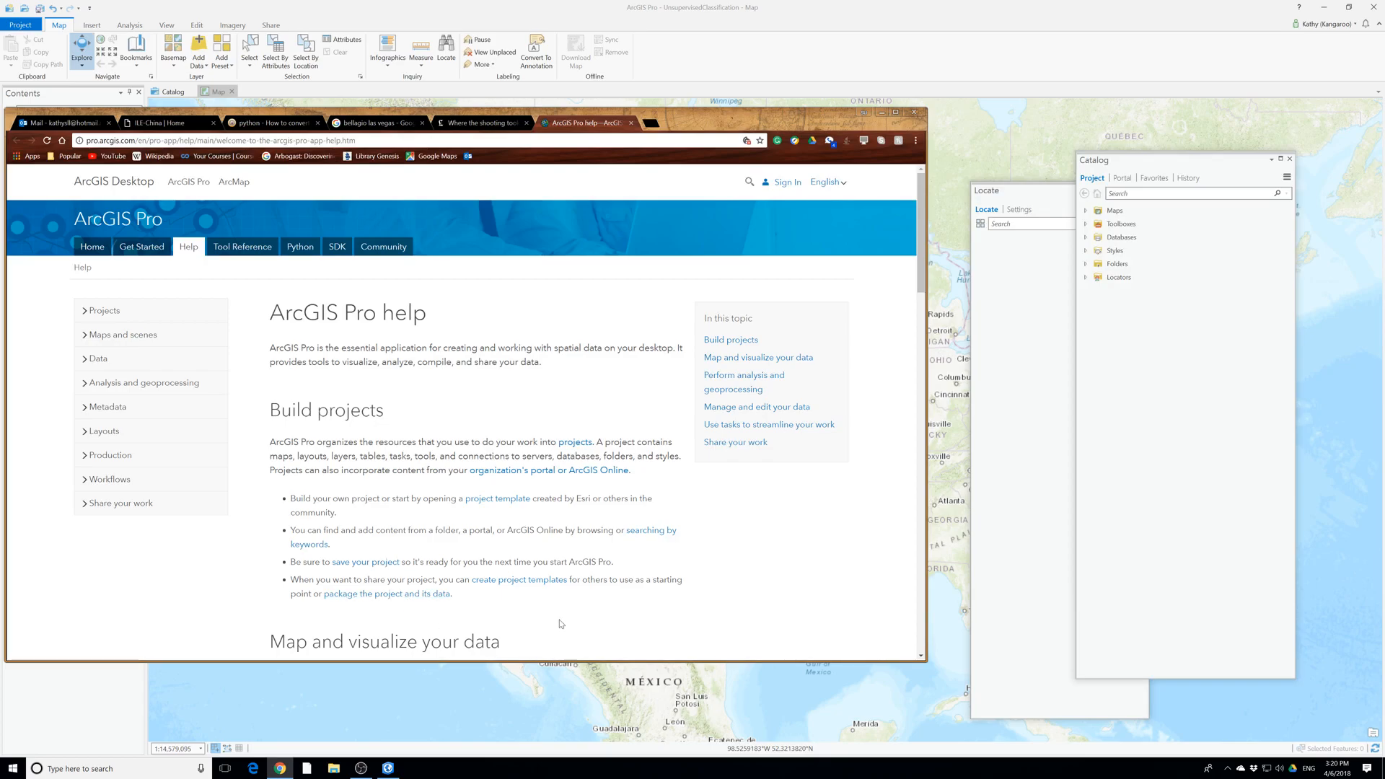
{"action": "left_click", "coordinate": [914, 113]}
Add a folder connection to the MakingSpatialDecision folder inside EsriPress\bookdata\GIST1Pro on the Desktop
{"action": "left_click", "coordinate": [1087, 265]}
{"action": "right_click", "coordinate": [1094, 265]}
{"action": "left_click", "coordinate": [1109, 269]}
{"action": "left_click", "coordinate": [402, 272]}
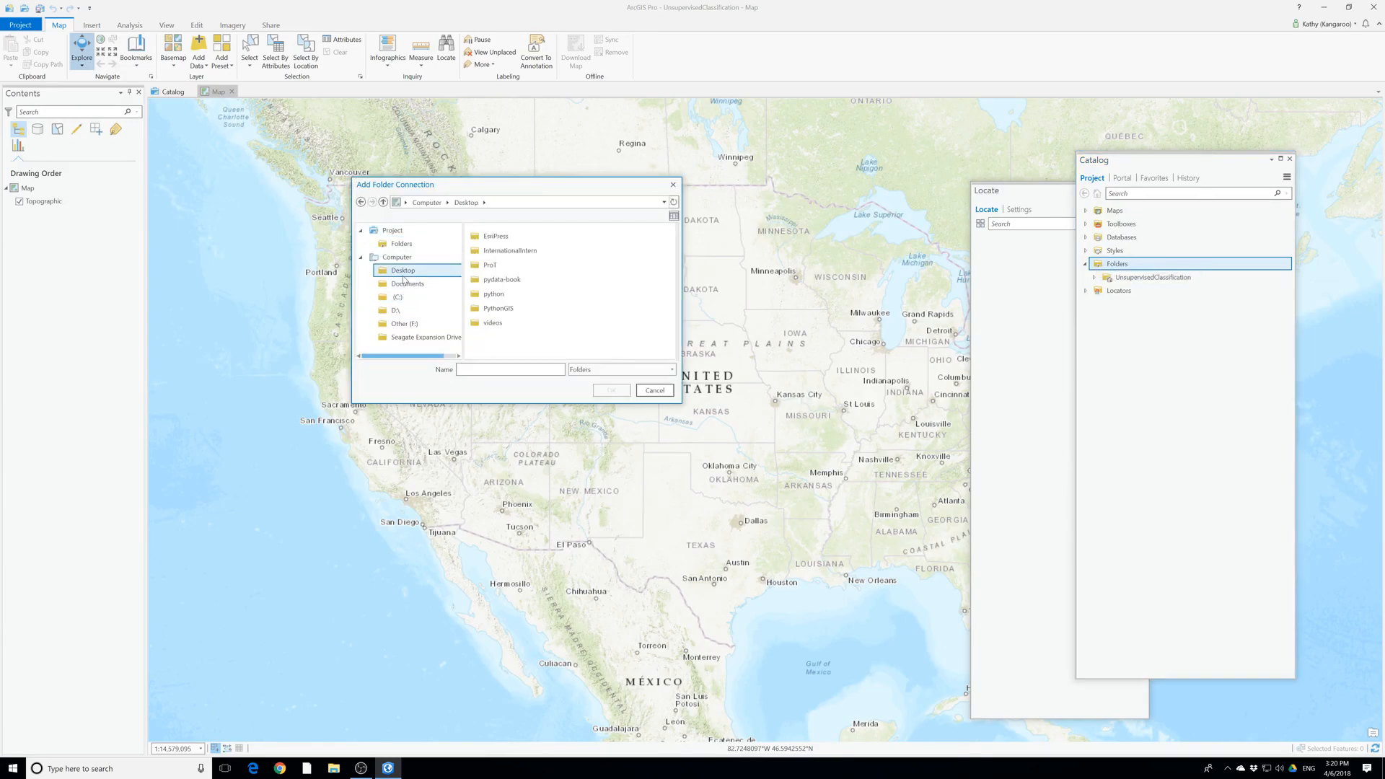
{"action": "left_click", "coordinate": [493, 268]}
{"action": "double_click", "coordinate": [494, 267]}
{"action": "double_click", "coordinate": [491, 237]}
{"action": "left_click", "coordinate": [489, 238]}
{"action": "double_click", "coordinate": [490, 238]}
{"action": "double_click", "coordinate": [491, 237]}
{"action": "scroll", "coordinate": [491, 303], "scroll_direction": "down", "scroll_amount": 2}
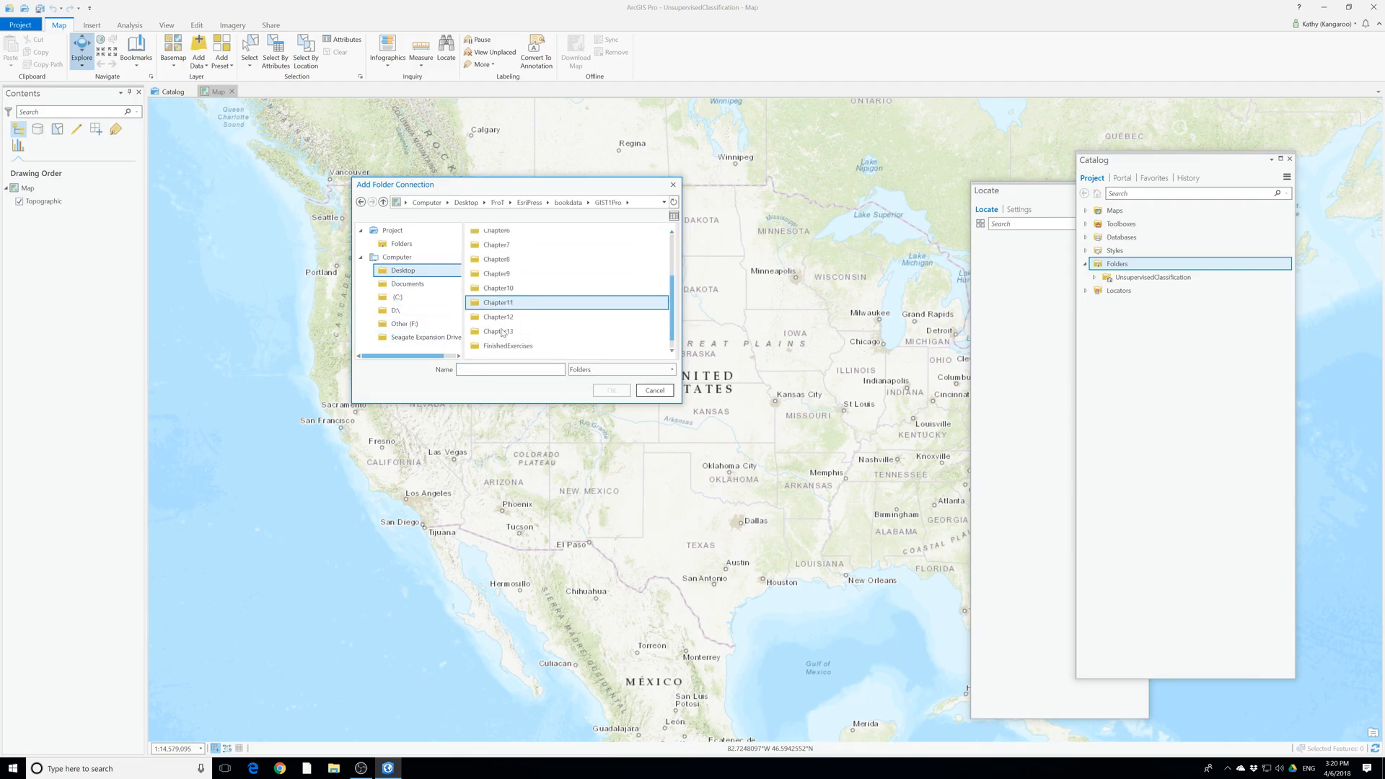
{"action": "double_click", "coordinate": [491, 346]}
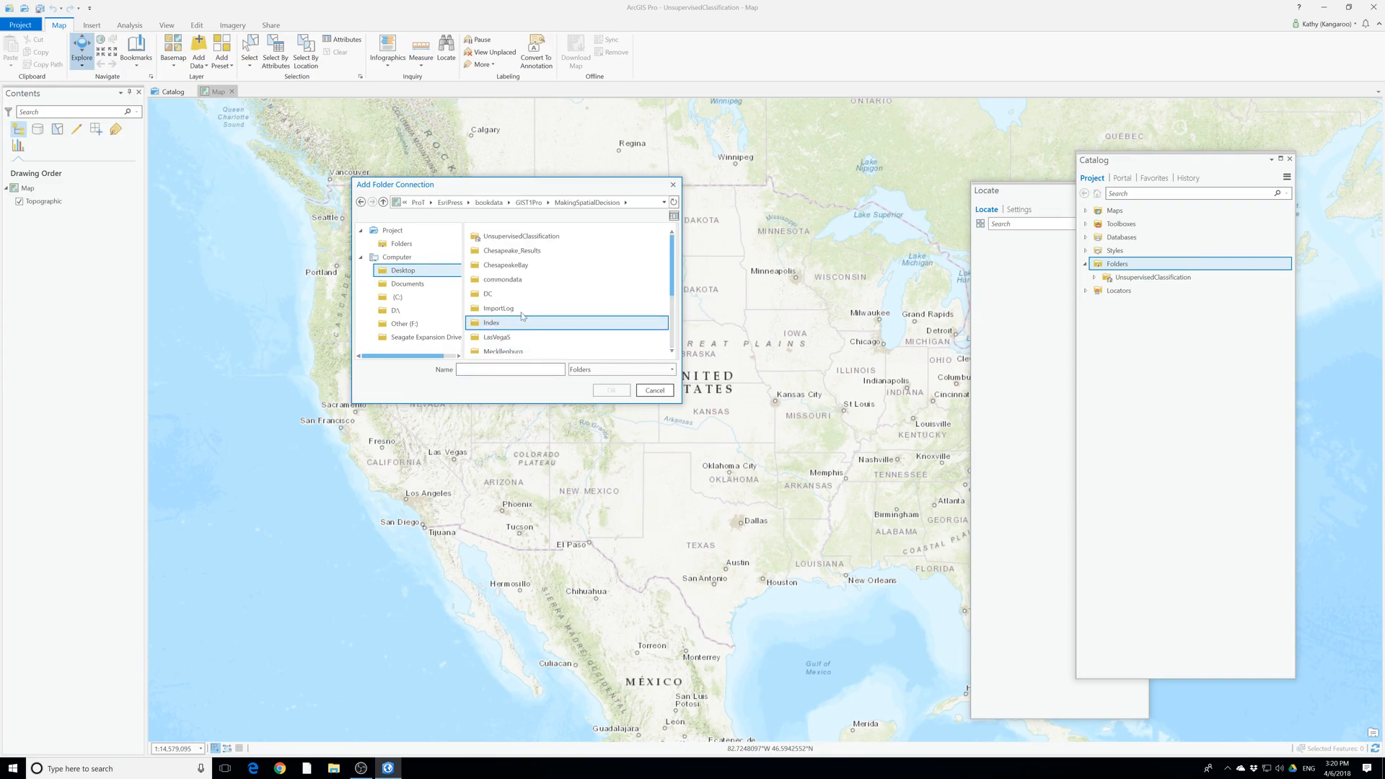
{"action": "left_click", "coordinate": [529, 203]}
{"action": "scroll", "coordinate": [497, 346], "scroll_direction": "down", "scroll_amount": 2}
{"action": "left_click", "coordinate": [515, 347]}
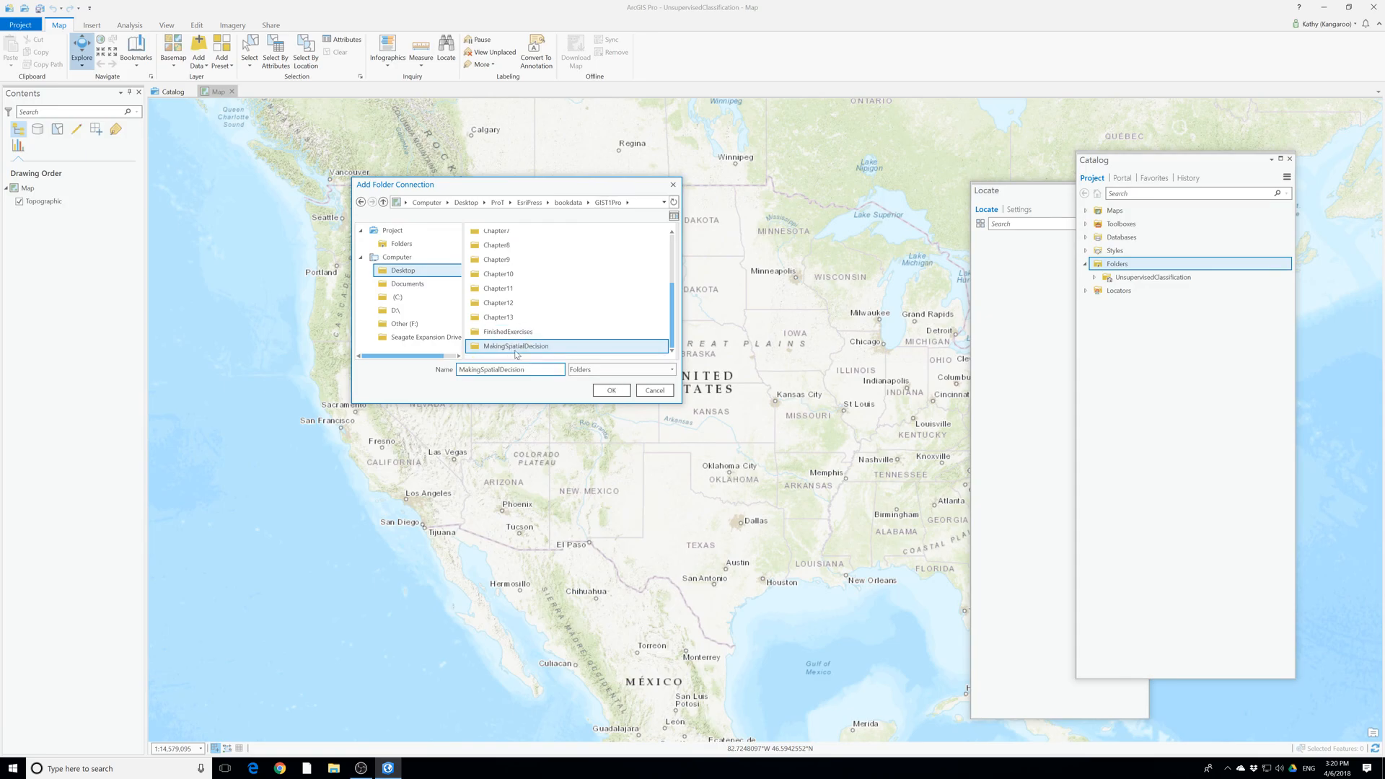
{"action": "left_click", "coordinate": [595, 393]}
Add the layers feature dataset from newbay.gdb in MakingSpatialDecision\Chesapeake_Results\p13 to the current map
{"action": "left_click", "coordinate": [1095, 291]}
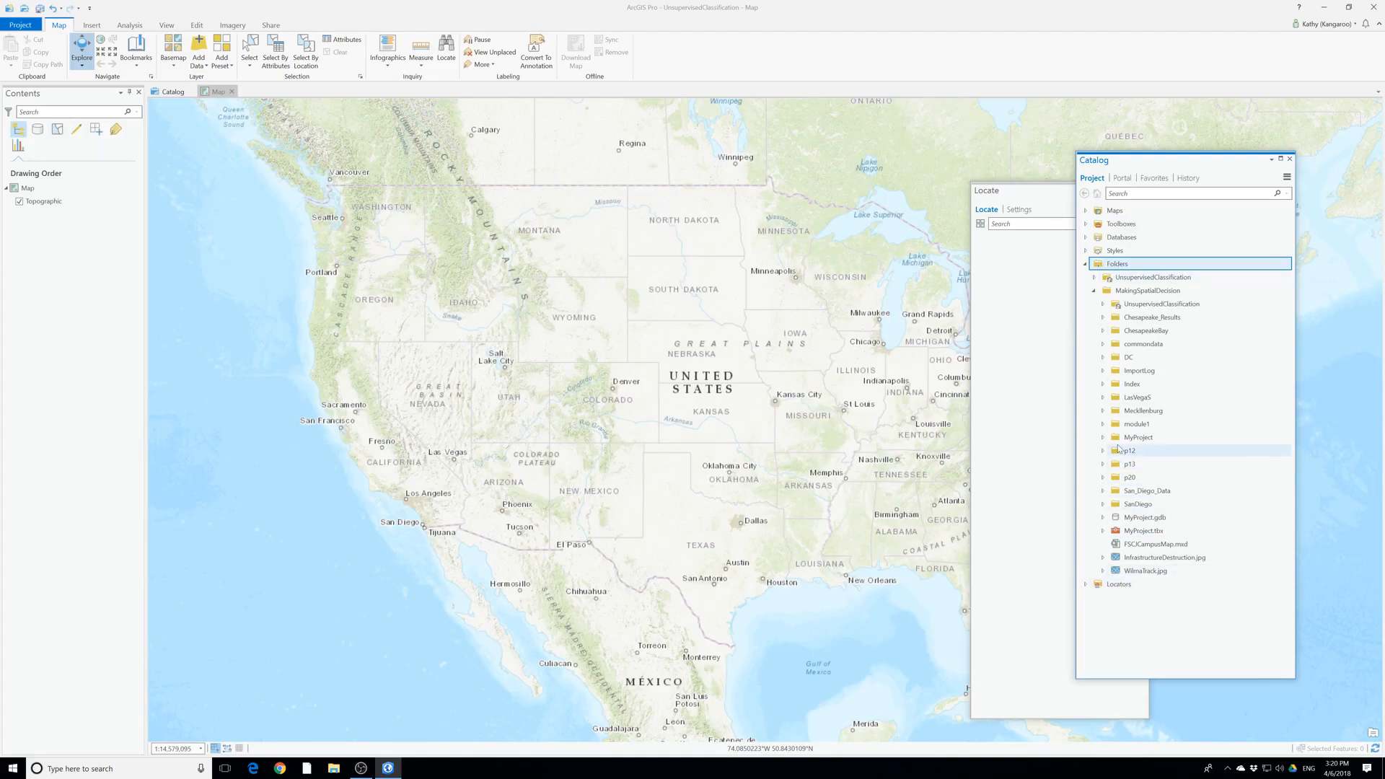
{"action": "left_click", "coordinate": [1111, 334]}
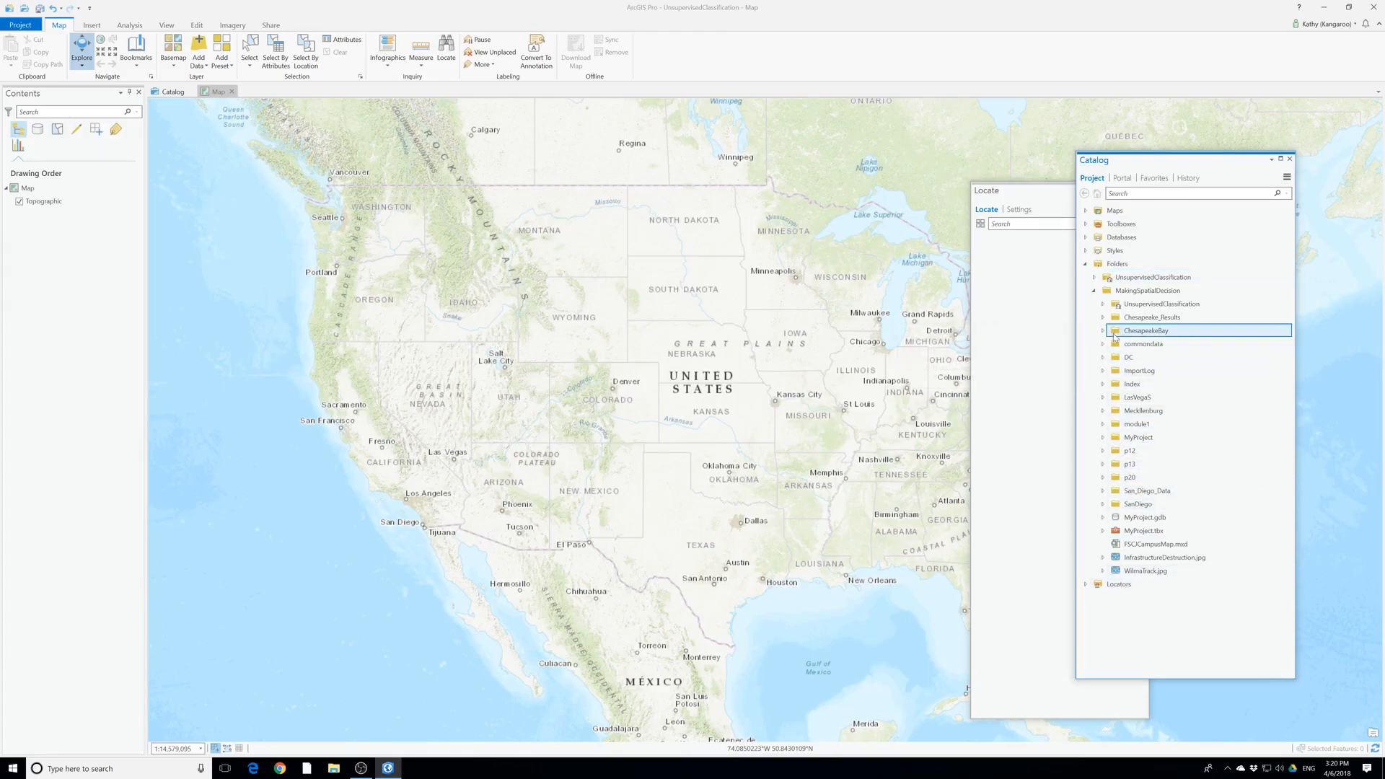
{"action": "left_click", "coordinate": [1104, 332]}
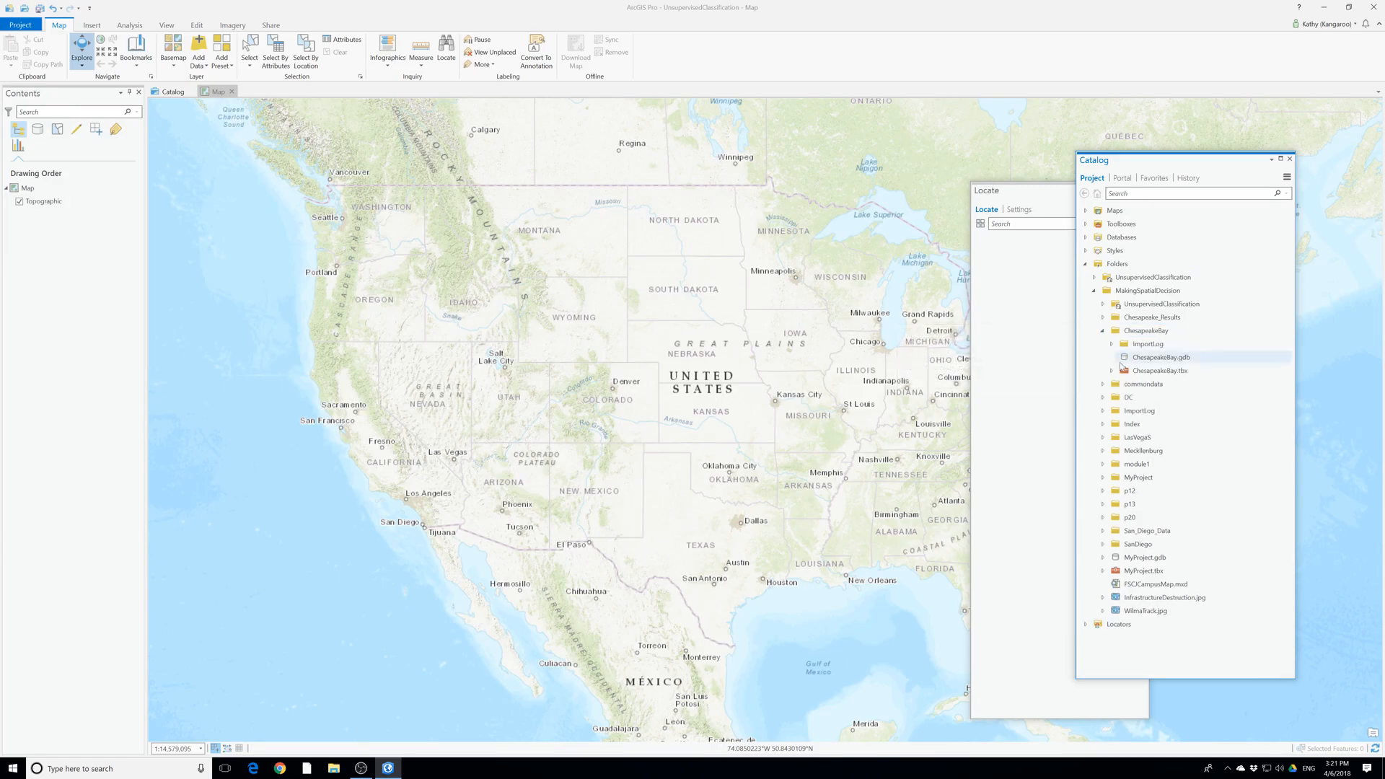
{"action": "left_click", "coordinate": [1126, 363]}
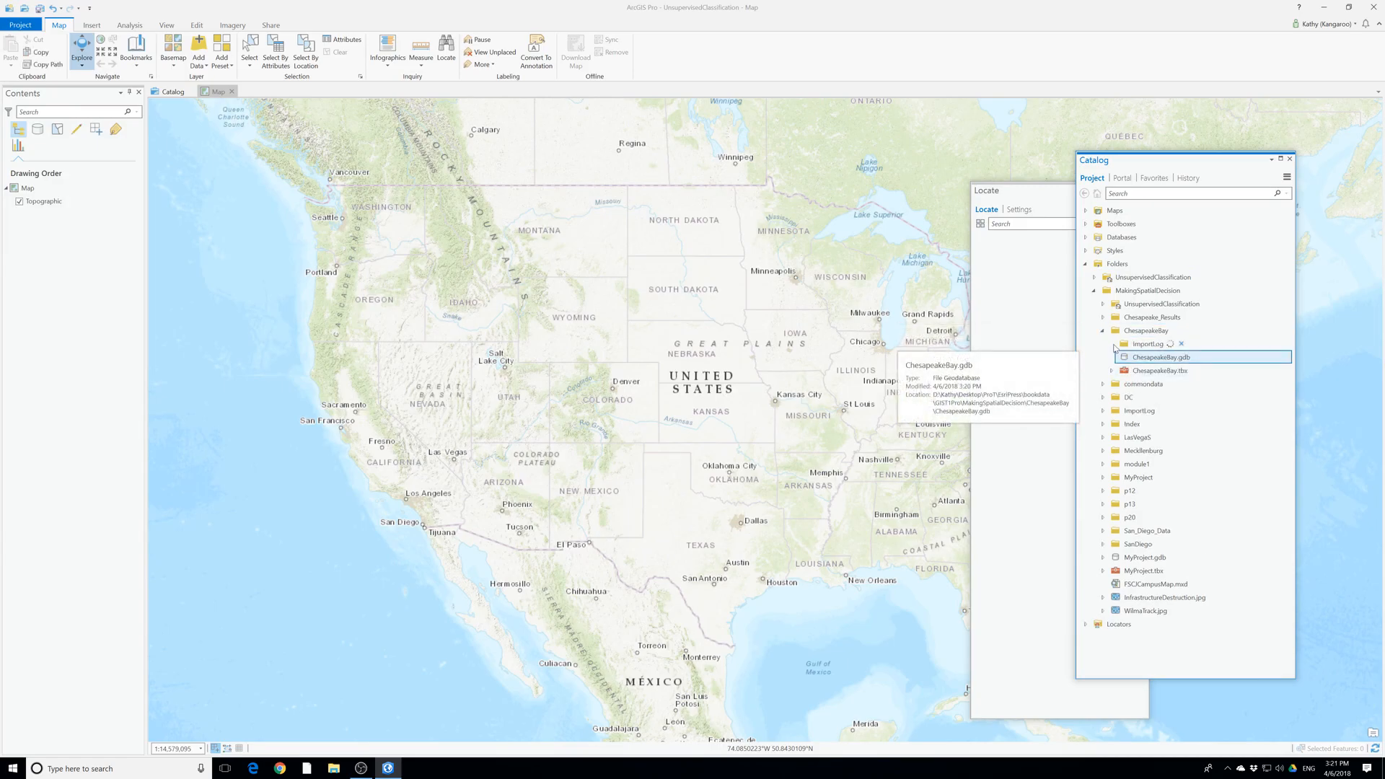
{"action": "left_click", "coordinate": [1103, 318]}
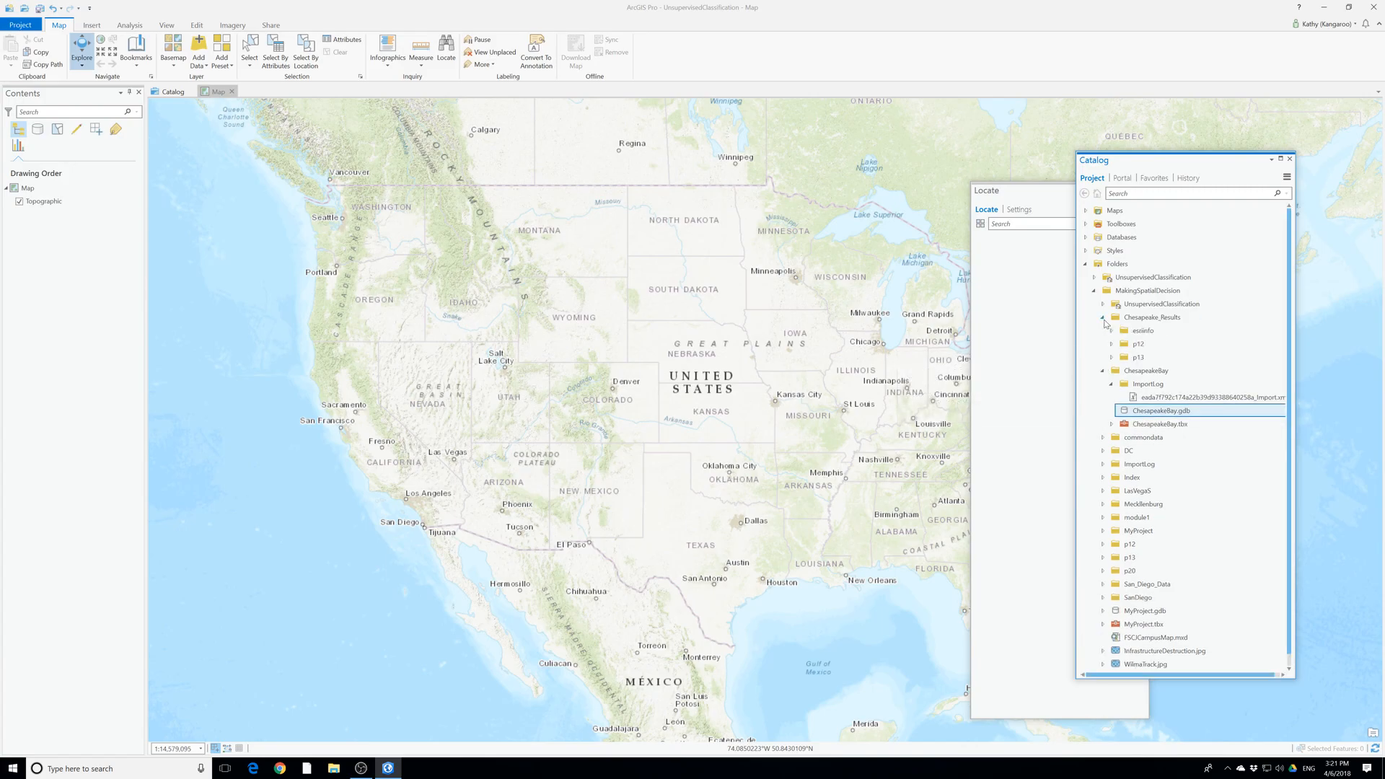
{"action": "left_click", "coordinate": [1111, 344]}
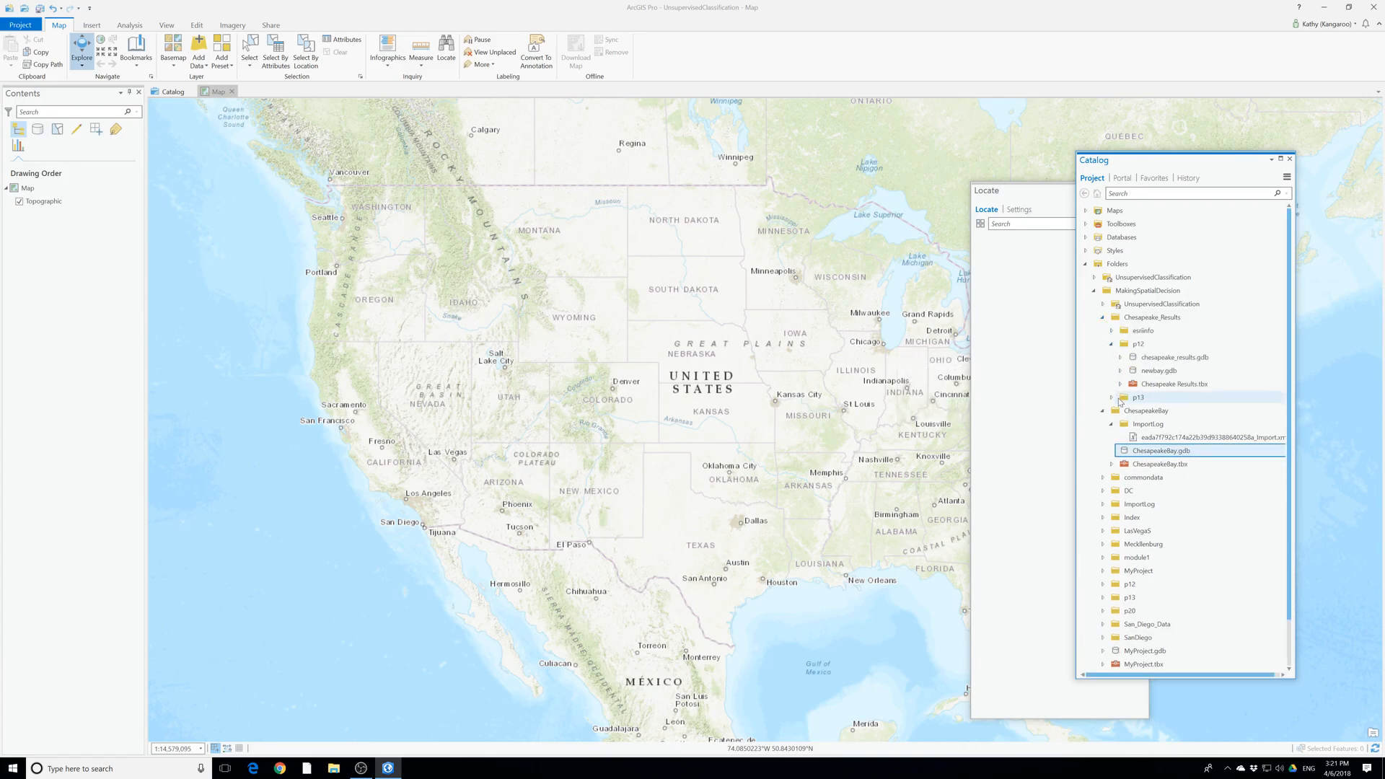
{"action": "left_click", "coordinate": [1112, 398]}
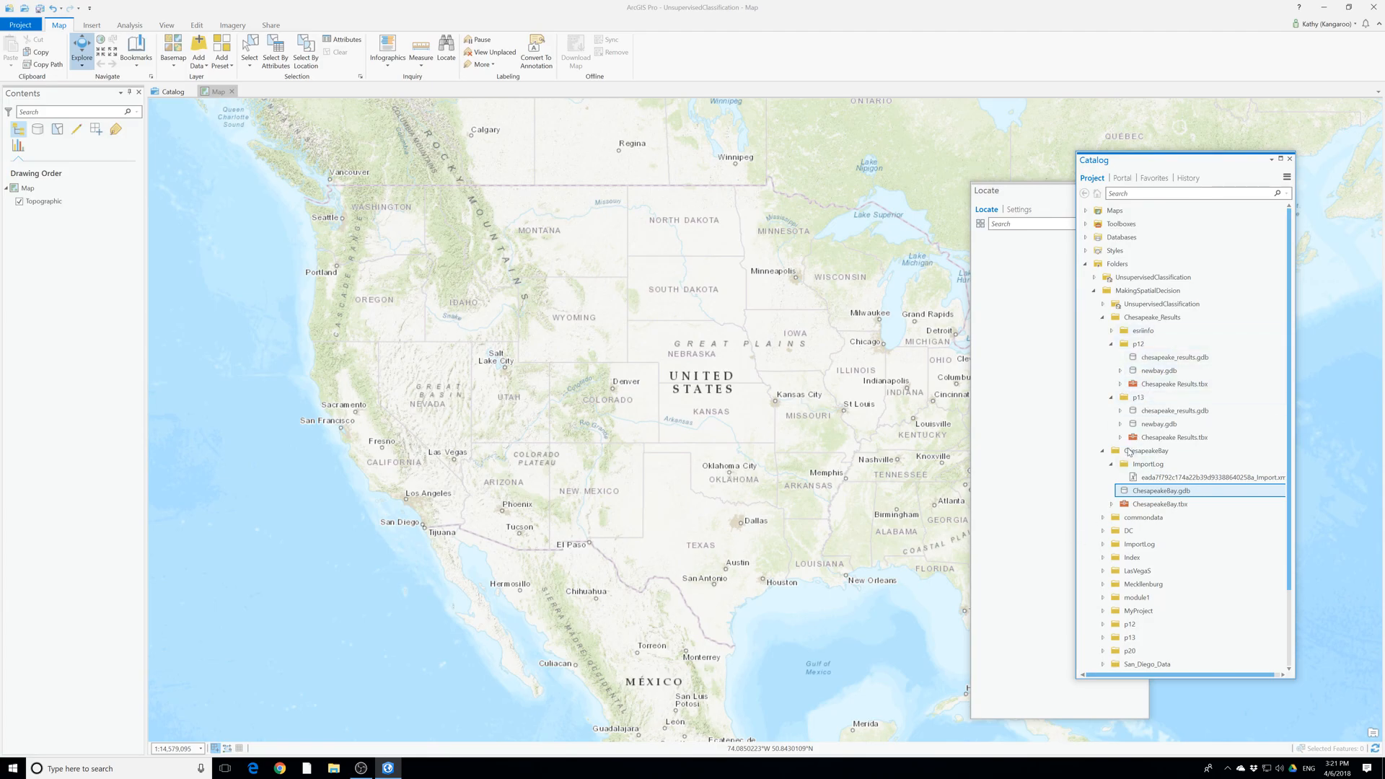
{"action": "left_click", "coordinate": [1121, 424]}
{"action": "left_click", "coordinate": [1128, 438]}
{"action": "right_click", "coordinate": [1153, 438]}
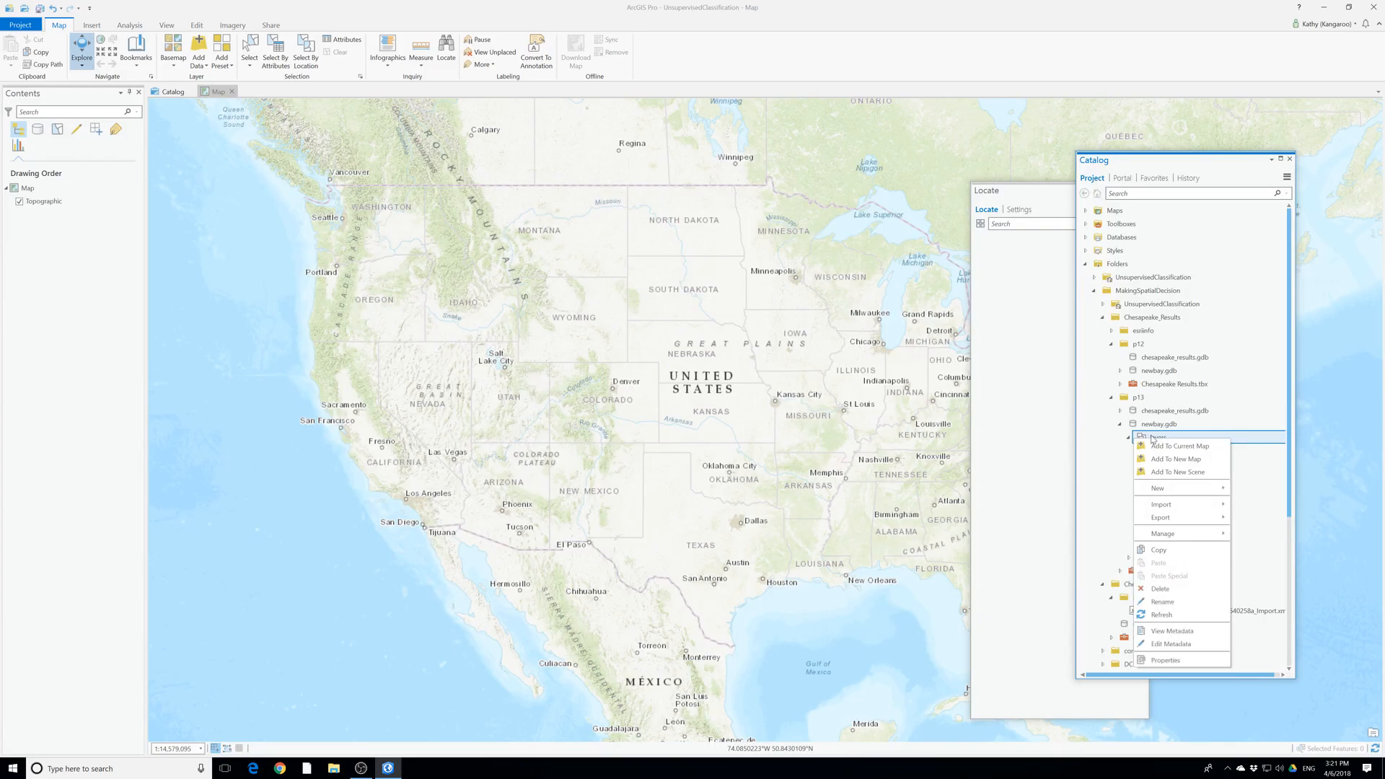
{"action": "left_click", "coordinate": [1179, 445]}
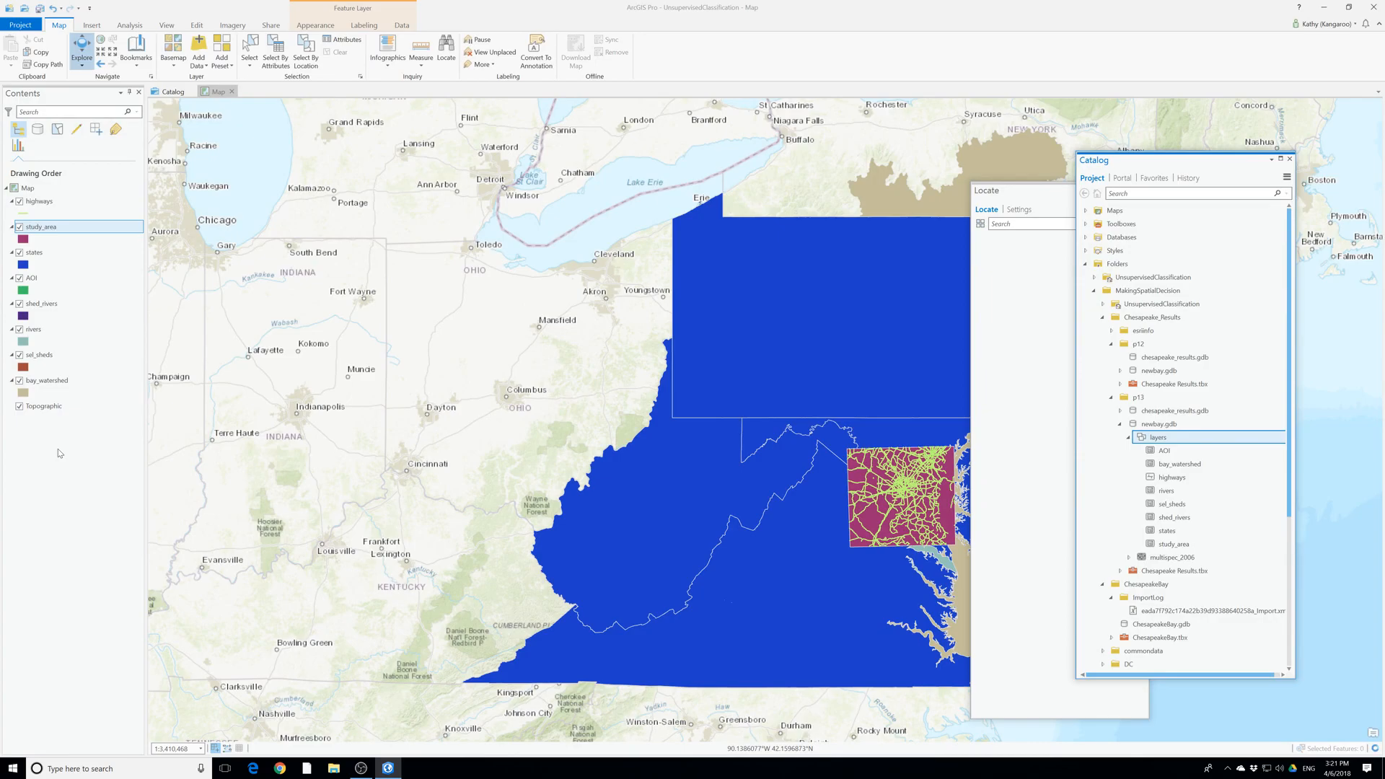
{"action": "left_click", "coordinate": [1336, 718]}
Rename the highways layer as Highways, with a capital H
{"action": "left_click", "coordinate": [31, 201]}
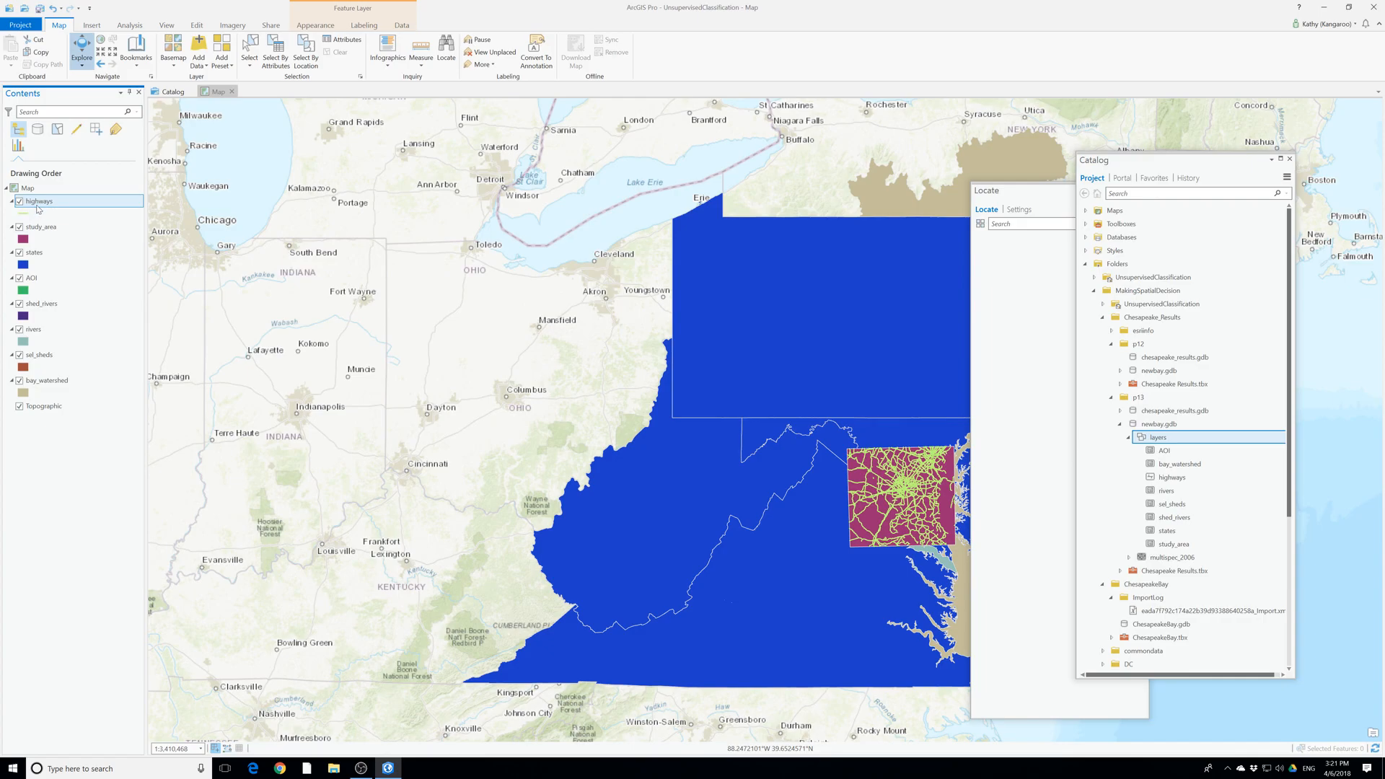
{"action": "left_click", "coordinate": [41, 205]}
{"action": "left_click", "coordinate": [31, 202]}
{"action": "key", "text": "BackSpace"}
{"action": "type", "text": "H"}
{"action": "key", "text": "Return"}
Move the AOI layer directly below Highways in the drawing order and rename it as Area Of Interest
{"action": "left_click", "coordinate": [41, 228]}
{"action": "left_click", "coordinate": [31, 282]}
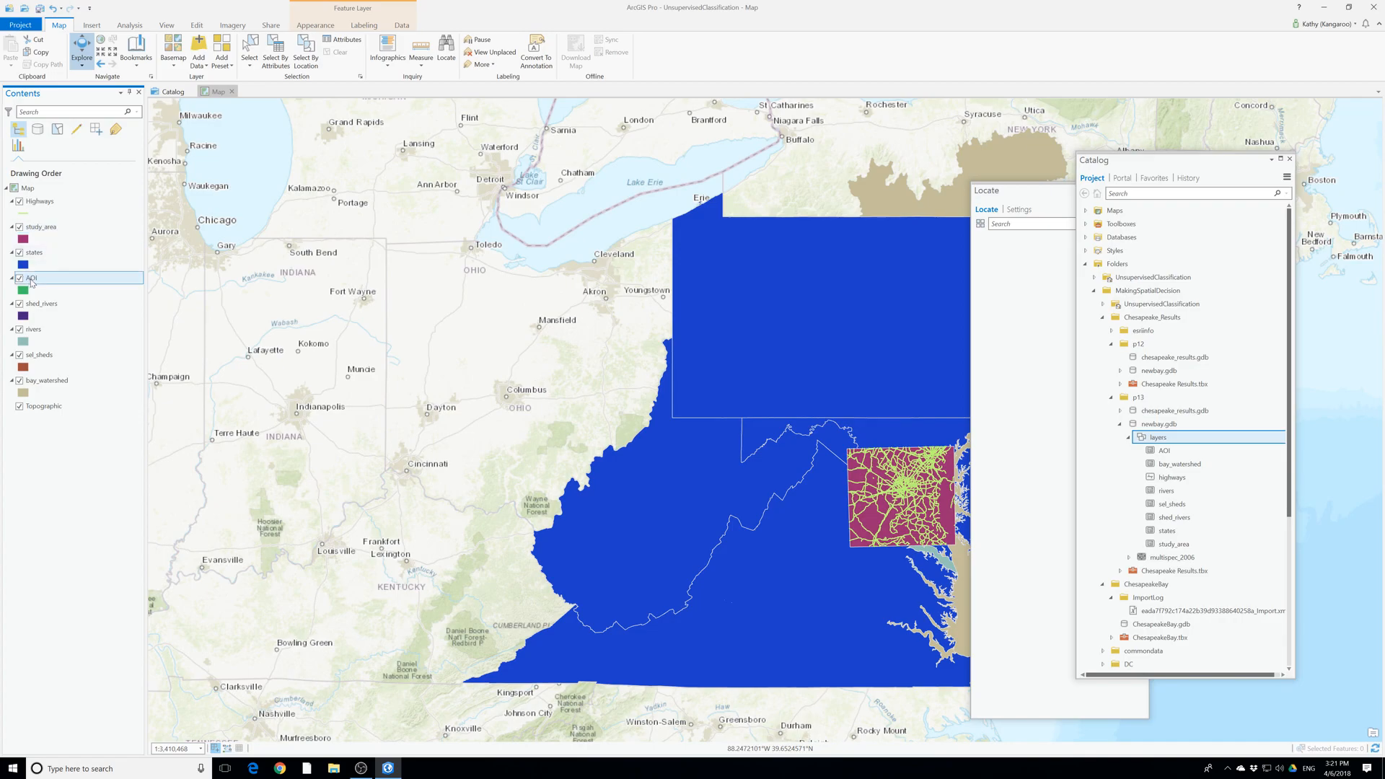
{"action": "left_click_drag", "start_coordinate": [31, 282], "coordinate": [33, 220]}
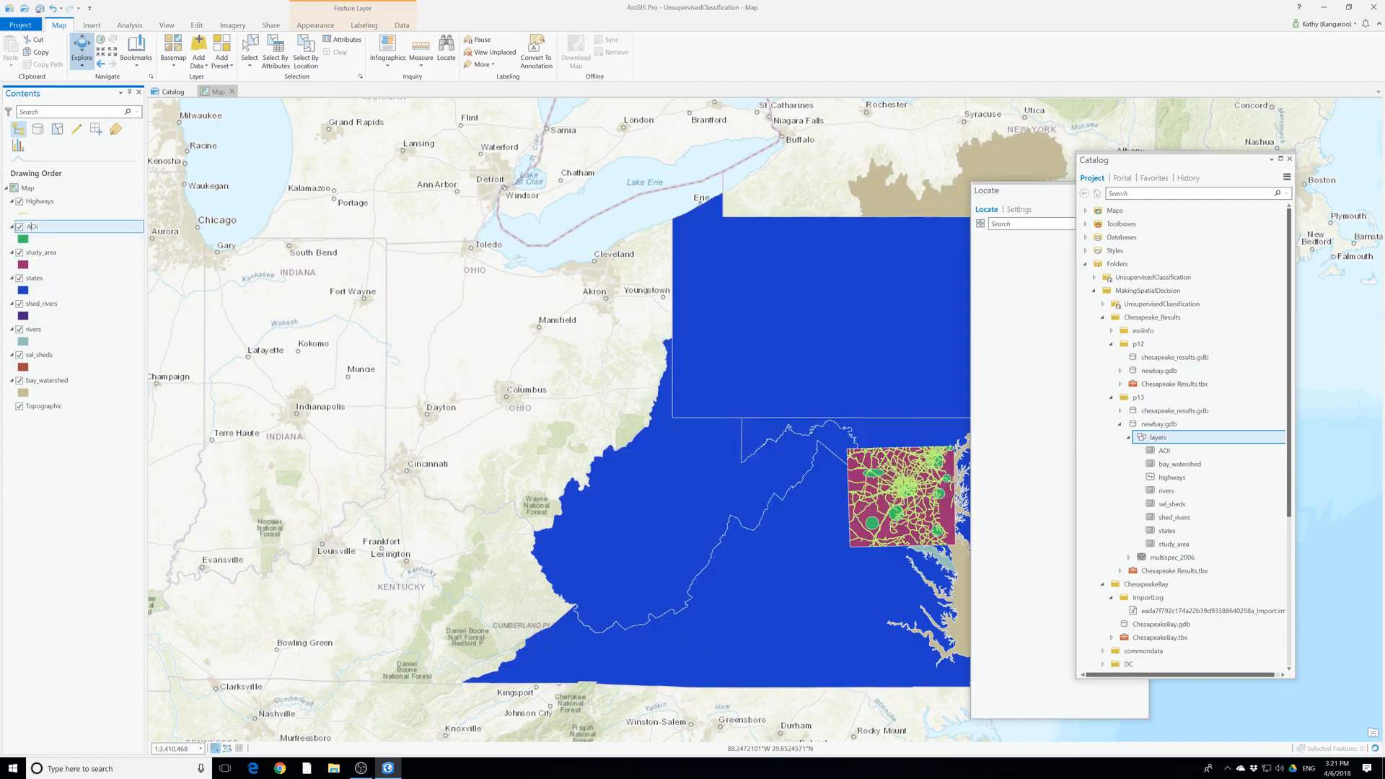
{"action": "type", "text": "rea "}
{"action": "type", "text": "f "}
{"action": "type", "text": "ntes"}
{"action": "type", "text": "rest"}
{"action": "key", "text": "Return"}
Move the sel_sheds layer directly below Area Of Interest in the drawing order
{"action": "left_click", "coordinate": [44, 358]}
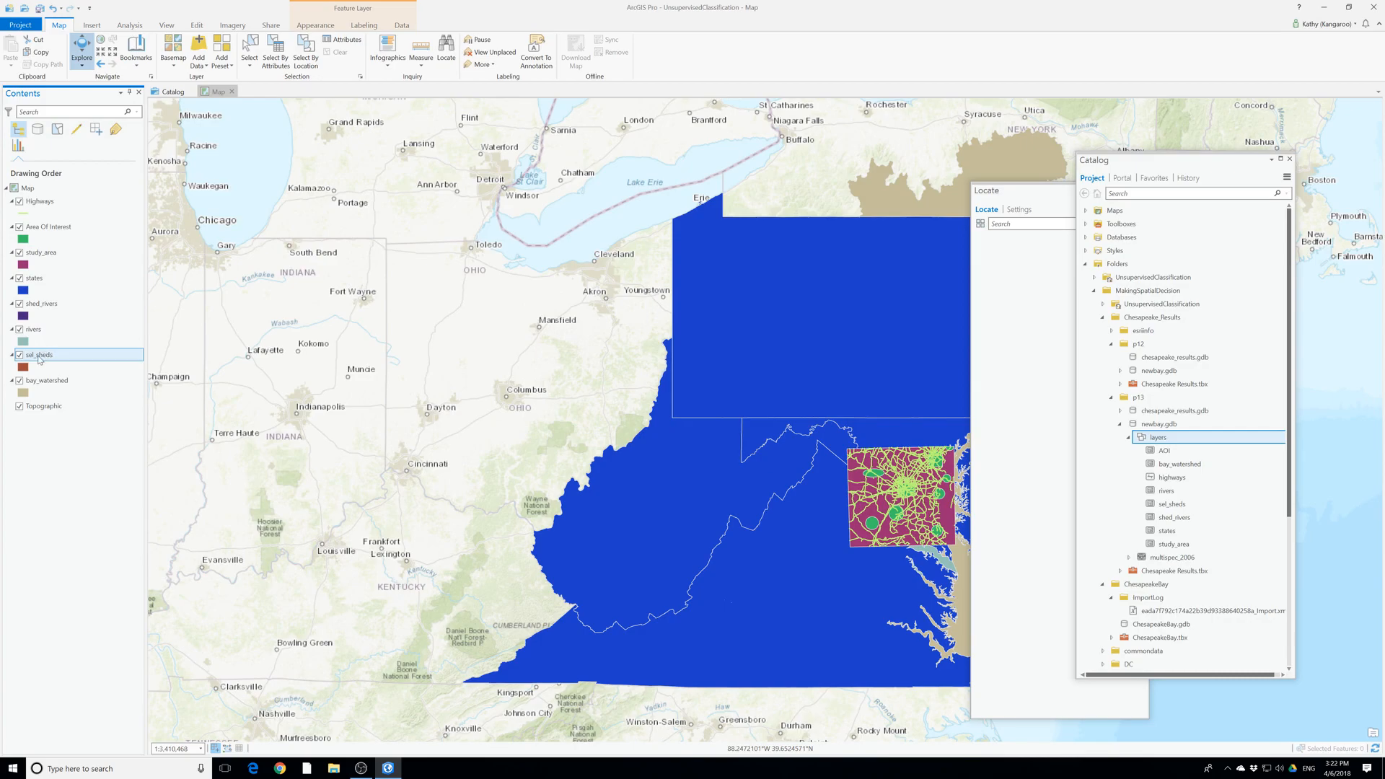
{"action": "left_click_drag", "start_coordinate": [41, 359], "coordinate": [38, 255]}
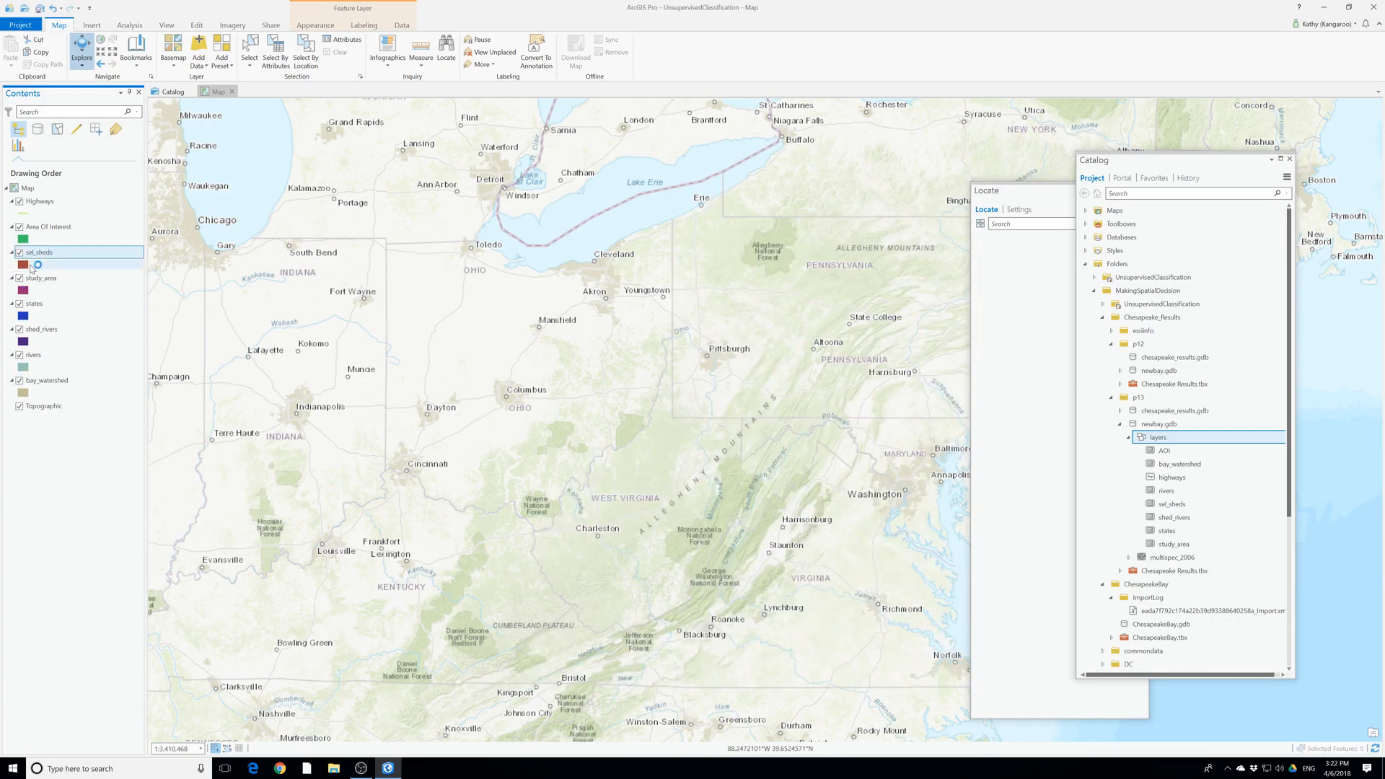
{"action": "left_click", "coordinate": [37, 253]}
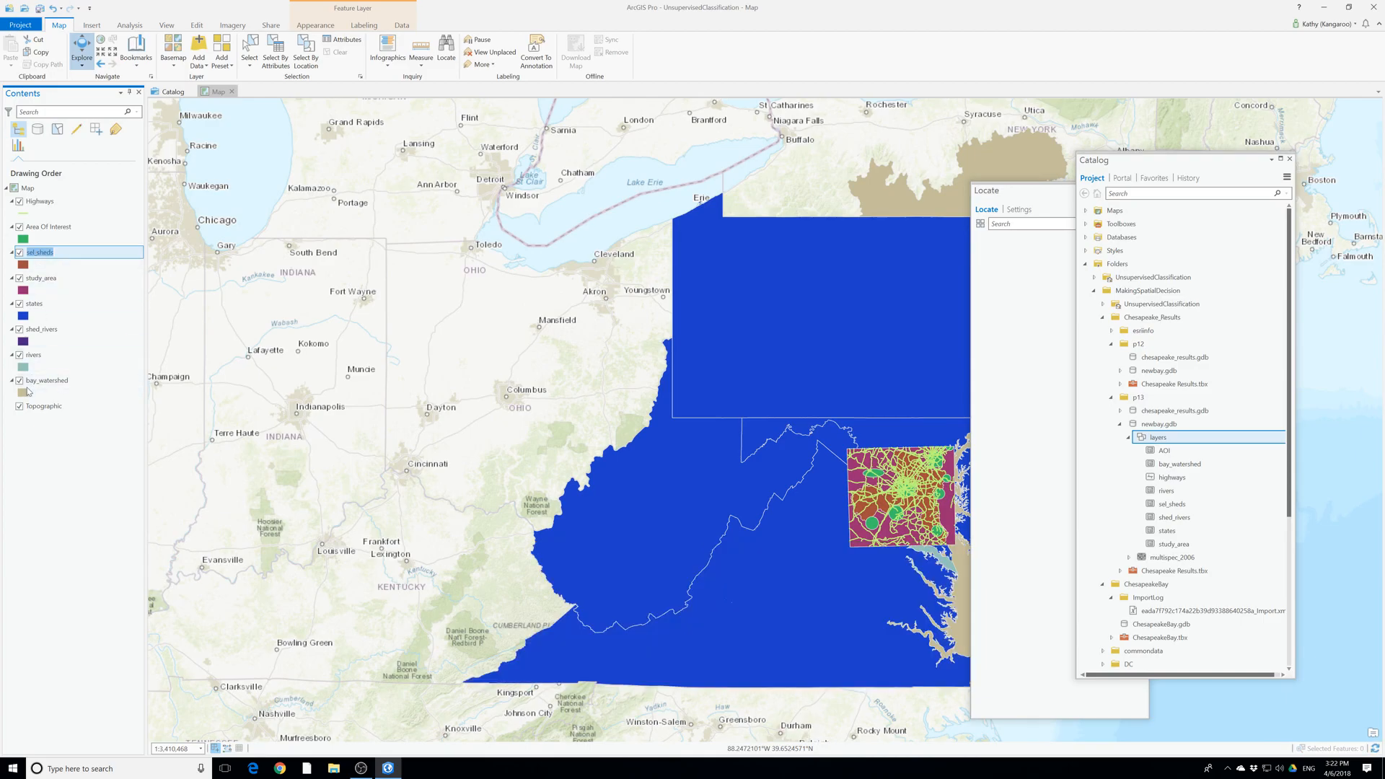
{"action": "left_click", "coordinate": [20, 356]}
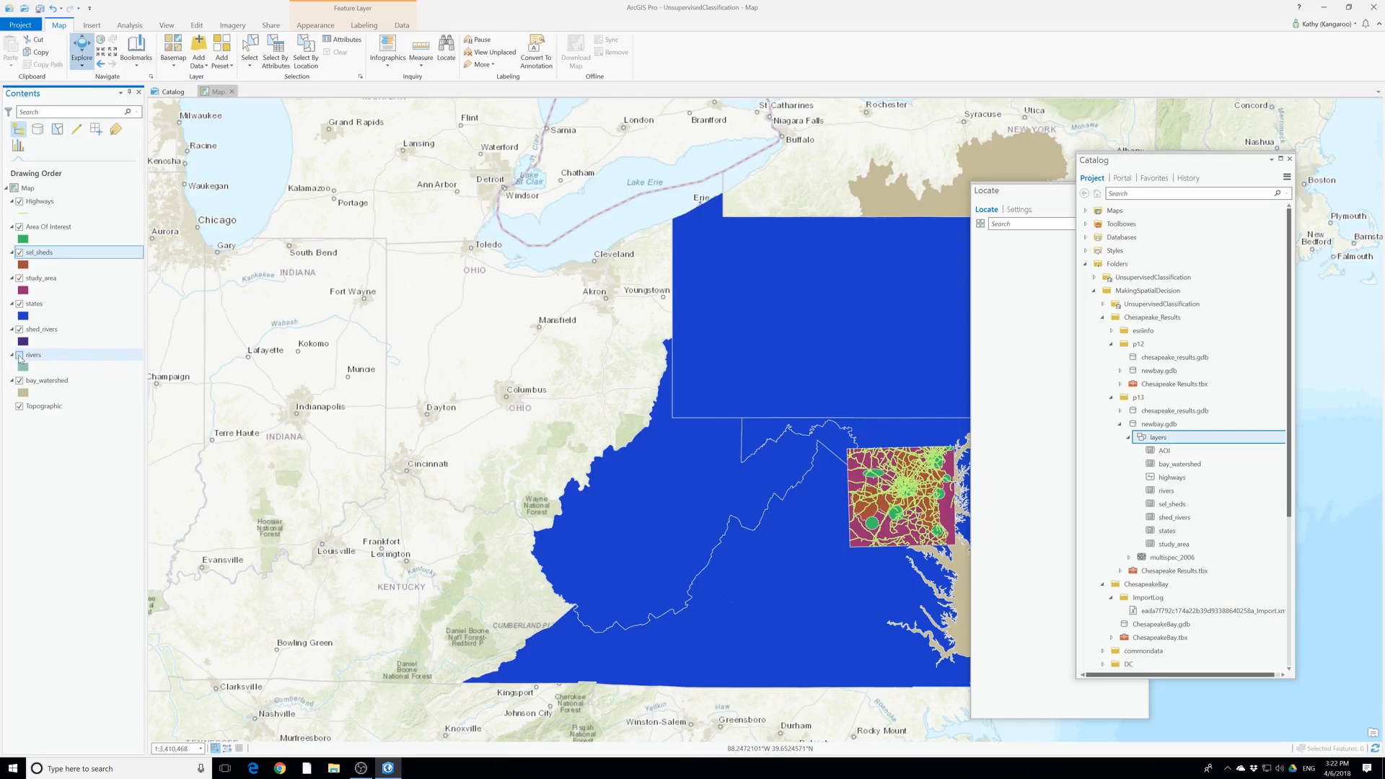
Rename the rivers layer as Rivers and move it between sel_sheds and study_area in the drawing order
{"action": "left_click", "coordinate": [29, 358]}
{"action": "left_click", "coordinate": [30, 358]}
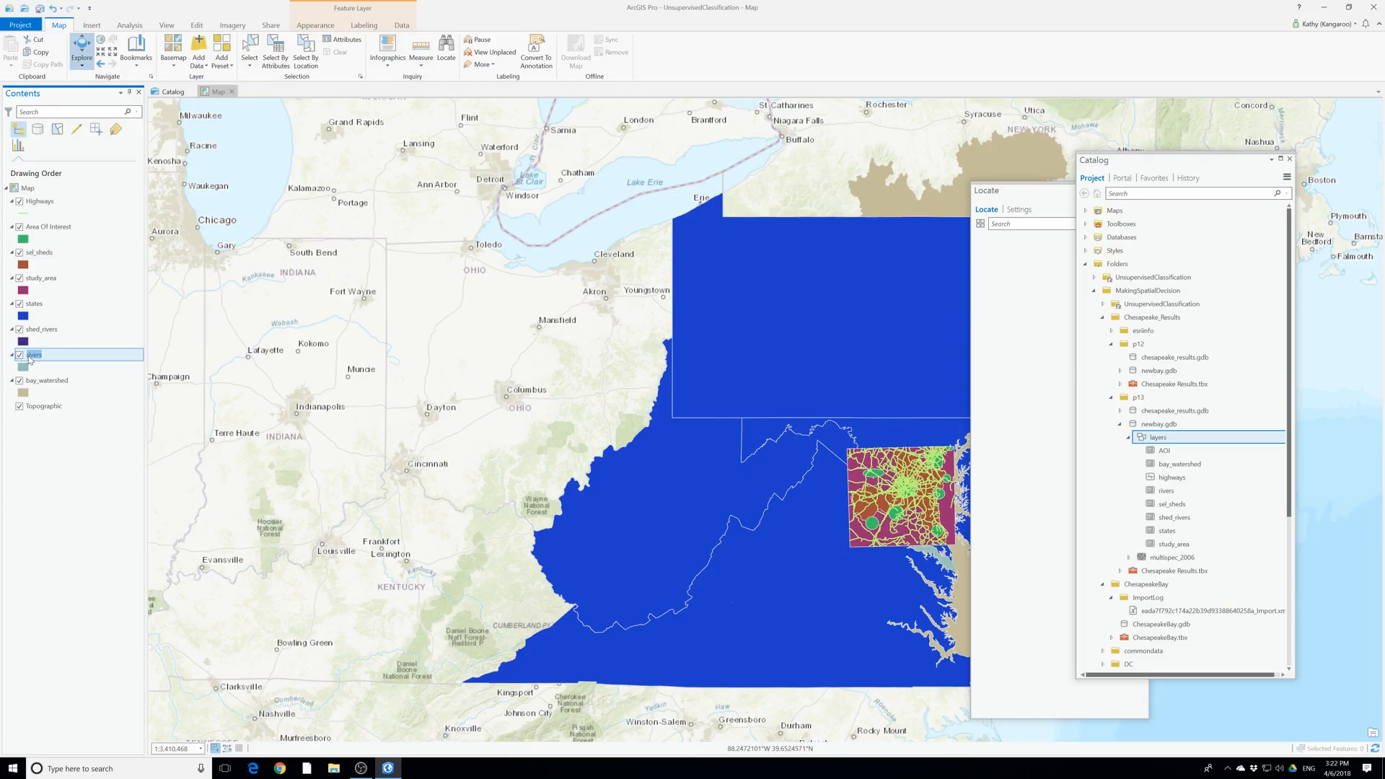
{"action": "type", "text": "R"}
{"action": "left_click_drag", "start_coordinate": [60, 366], "coordinate": [56, 279]}
Rename the sel_sheds layer as selected sheds
{"action": "left_click", "coordinate": [40, 254]}
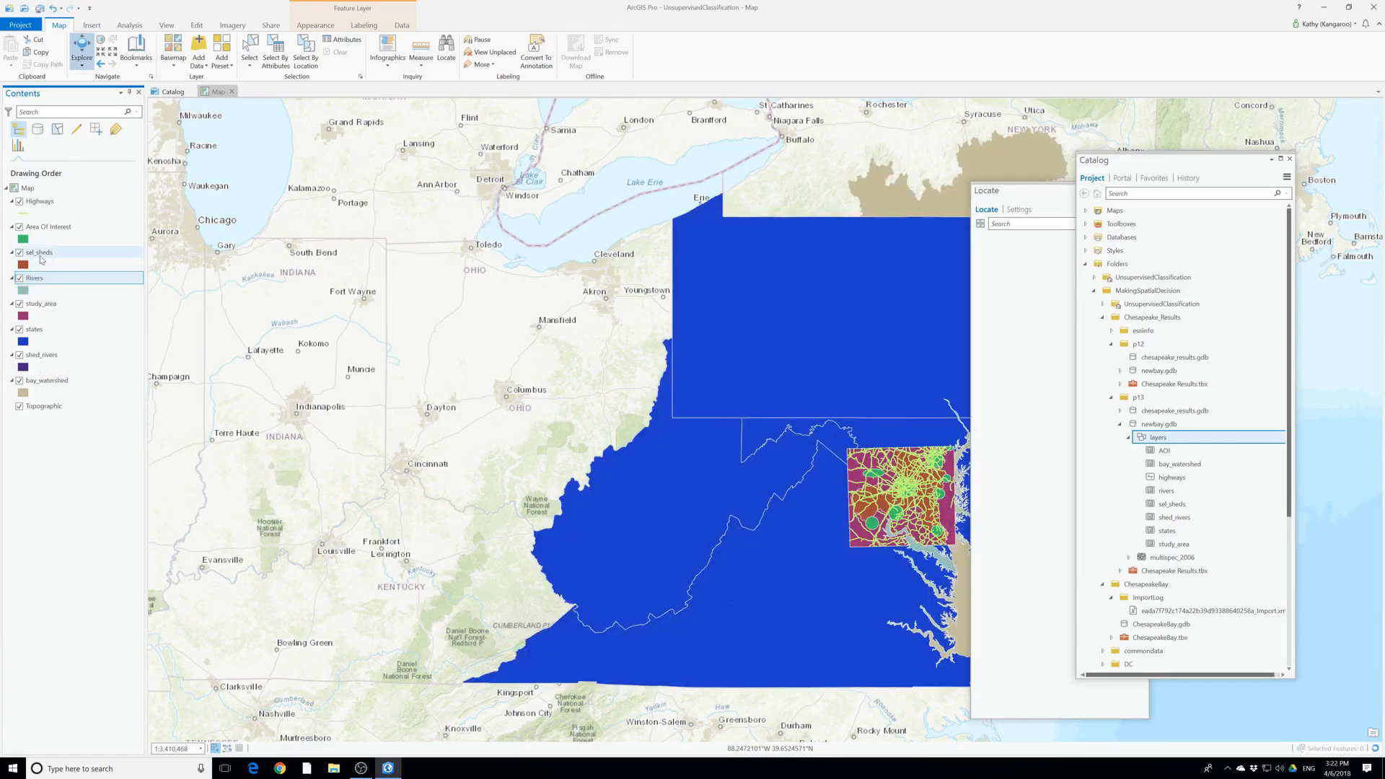
{"action": "left_click", "coordinate": [39, 254]}
{"action": "left_click", "coordinate": [40, 254]}
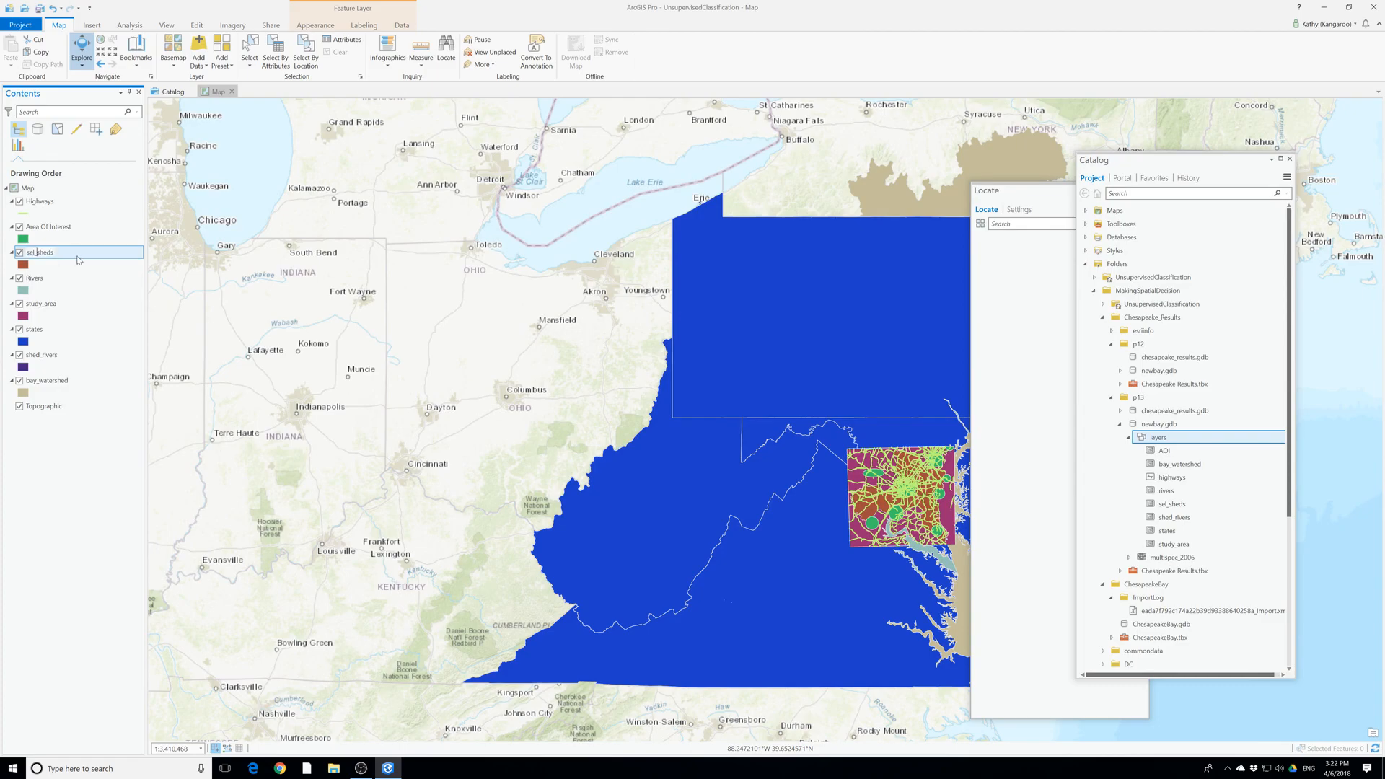
{"action": "key", "text": "BackSpace"}
{"action": "type", "text": "ected"}
{"action": "key", "text": "Return"}
Rename shed_rivers as Selected shed Rivers and order the layers below Area Of Interest as Selected shed Rivers, Rivers, selected sheds
{"action": "left_click_drag", "start_coordinate": [36, 356], "coordinate": [45, 322]}
{"action": "left_click", "coordinate": [37, 254]}
{"action": "left_click", "coordinate": [30, 254]}
{"action": "left_click", "coordinate": [29, 252]}
{"action": "type", "text": "Selected"}
{"action": "left_click", "coordinate": [66, 253]}
{"action": "key", "text": "Delete"}
{"action": "type", "text": "R"}
{"action": "left_click", "coordinate": [81, 303]}
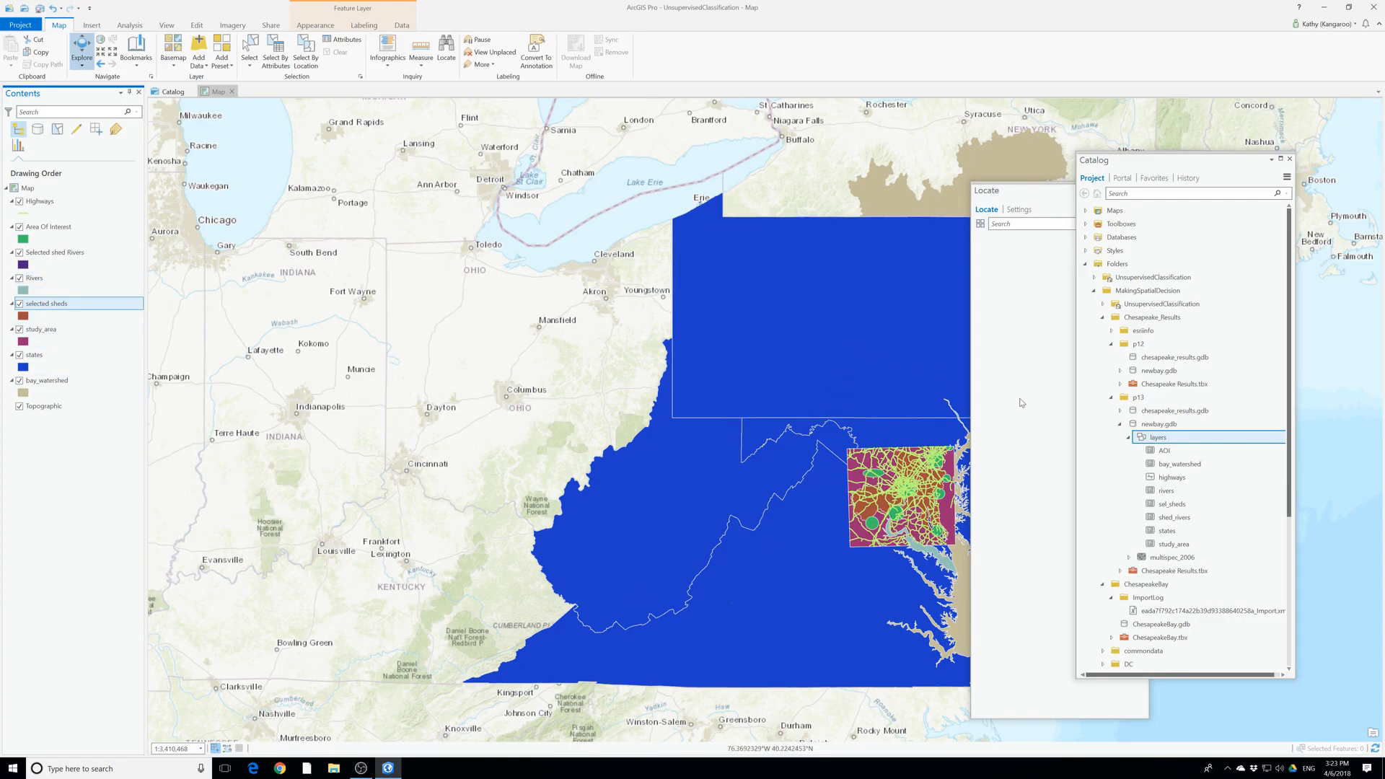
Add the multispec_2006 raster from newbay.gdb in folder p13 to the current map and place it between selected sheds and study_area
{"action": "right_click", "coordinate": [1154, 558]}
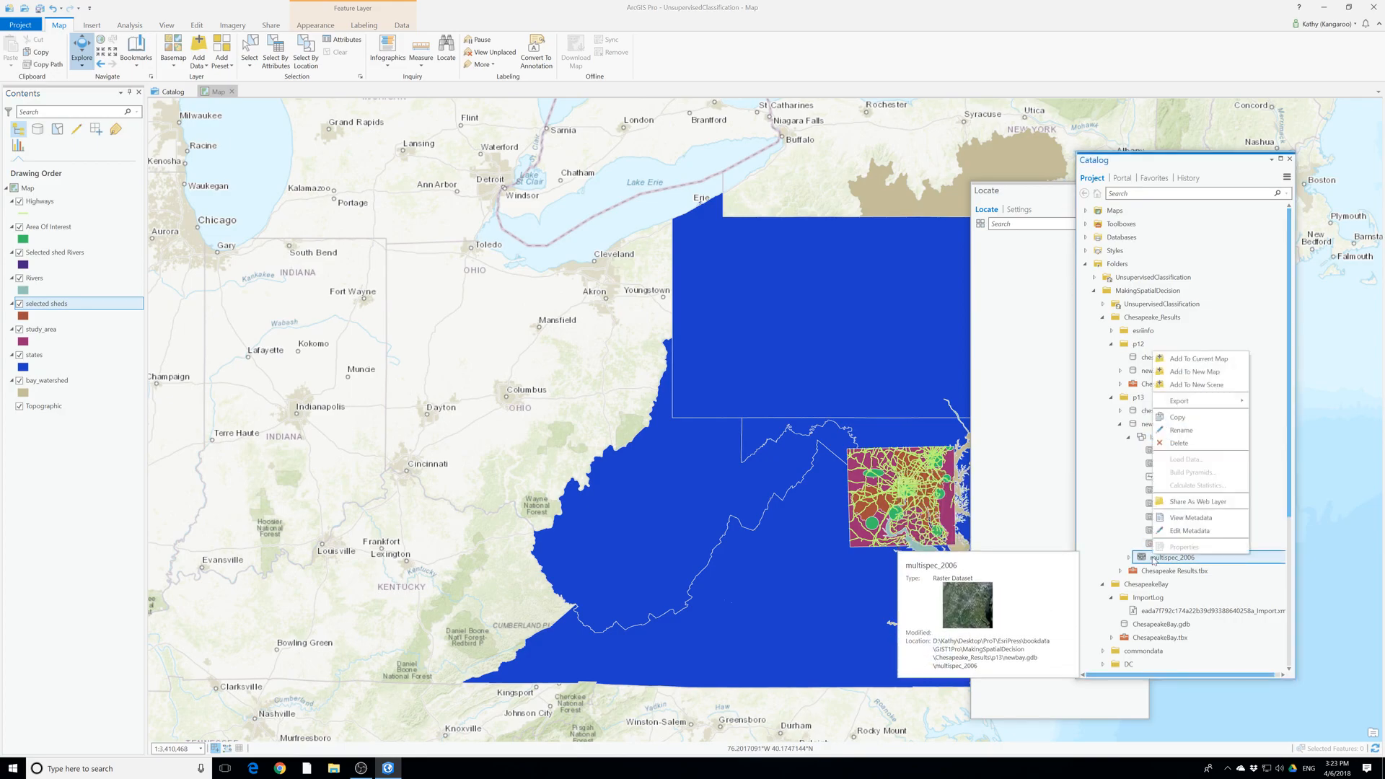
{"action": "left_click", "coordinate": [1197, 358]}
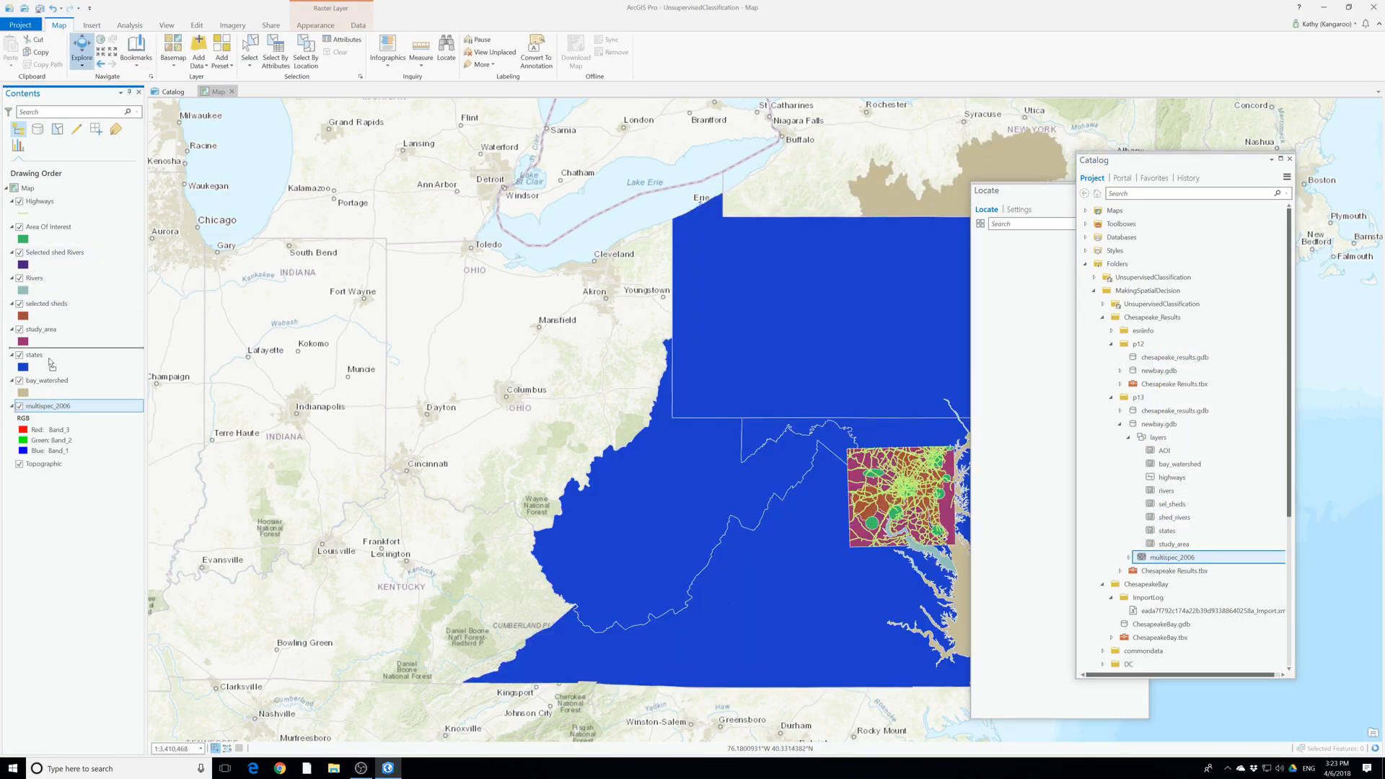
{"action": "left_click_drag", "start_coordinate": [51, 365], "coordinate": [38, 318]}
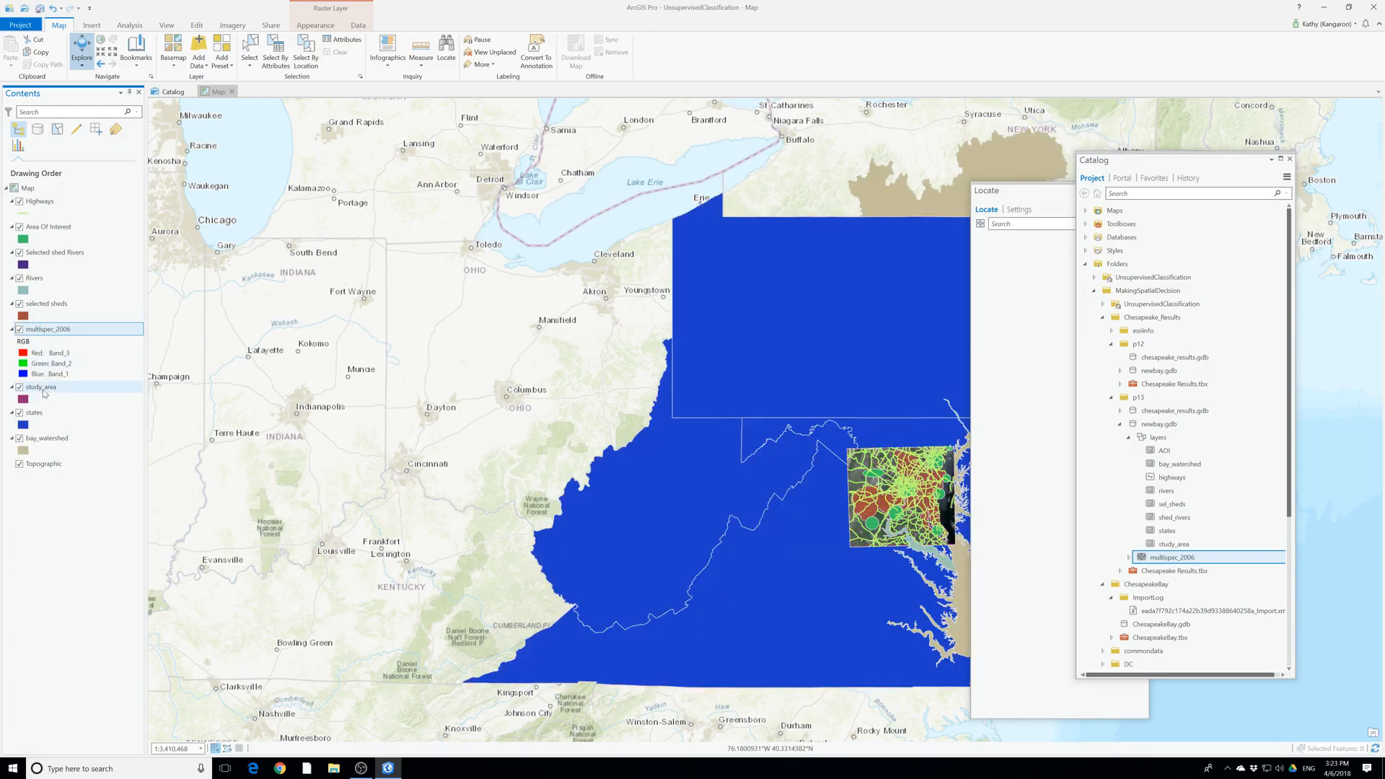
Rename the study_area layer as Study Area and the bay_watershed layer as Bay Watershed
{"action": "left_click", "coordinate": [47, 390]}
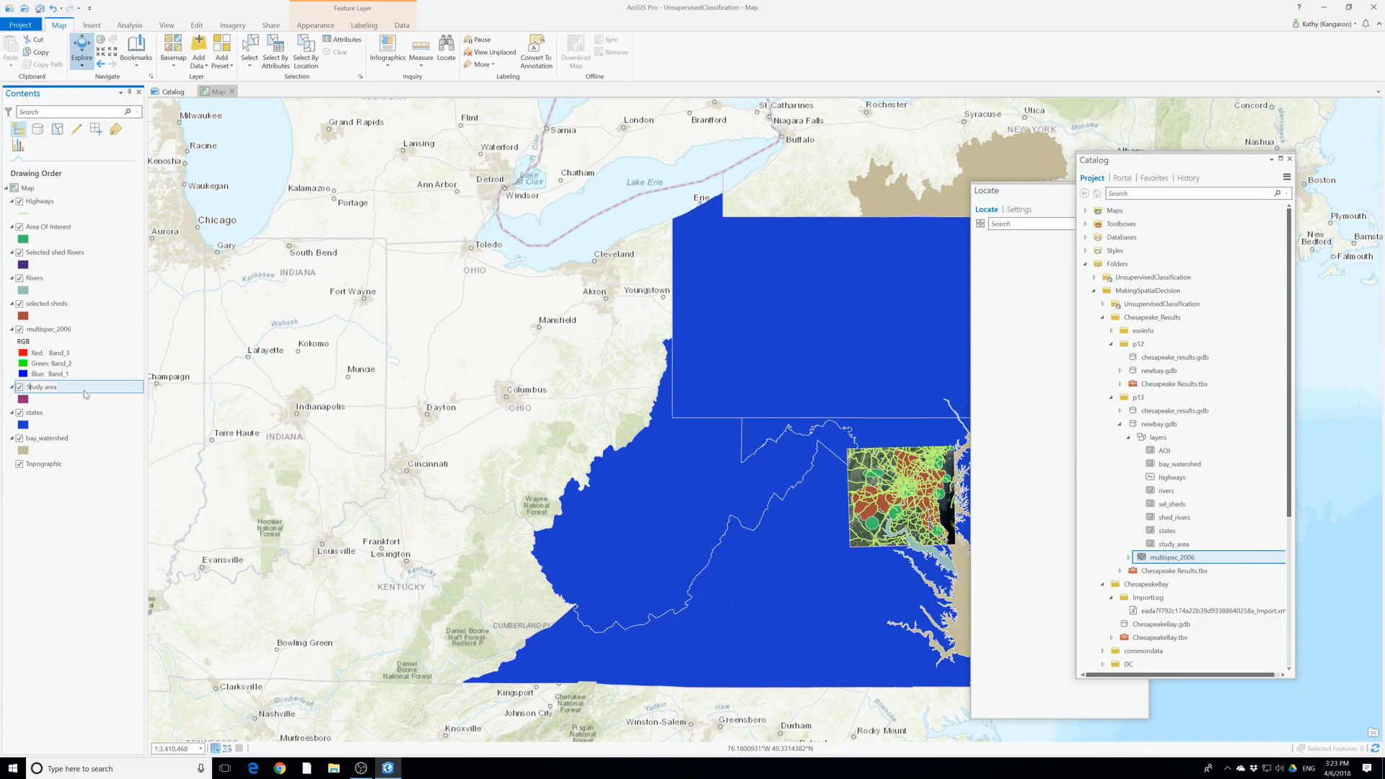
{"action": "type", "text": "Study A"}
{"action": "left_click", "coordinate": [57, 439]}
{"action": "left_click", "coordinate": [56, 439]}
{"action": "left_click", "coordinate": [40, 437]}
{"action": "key", "text": "BackSpace"}
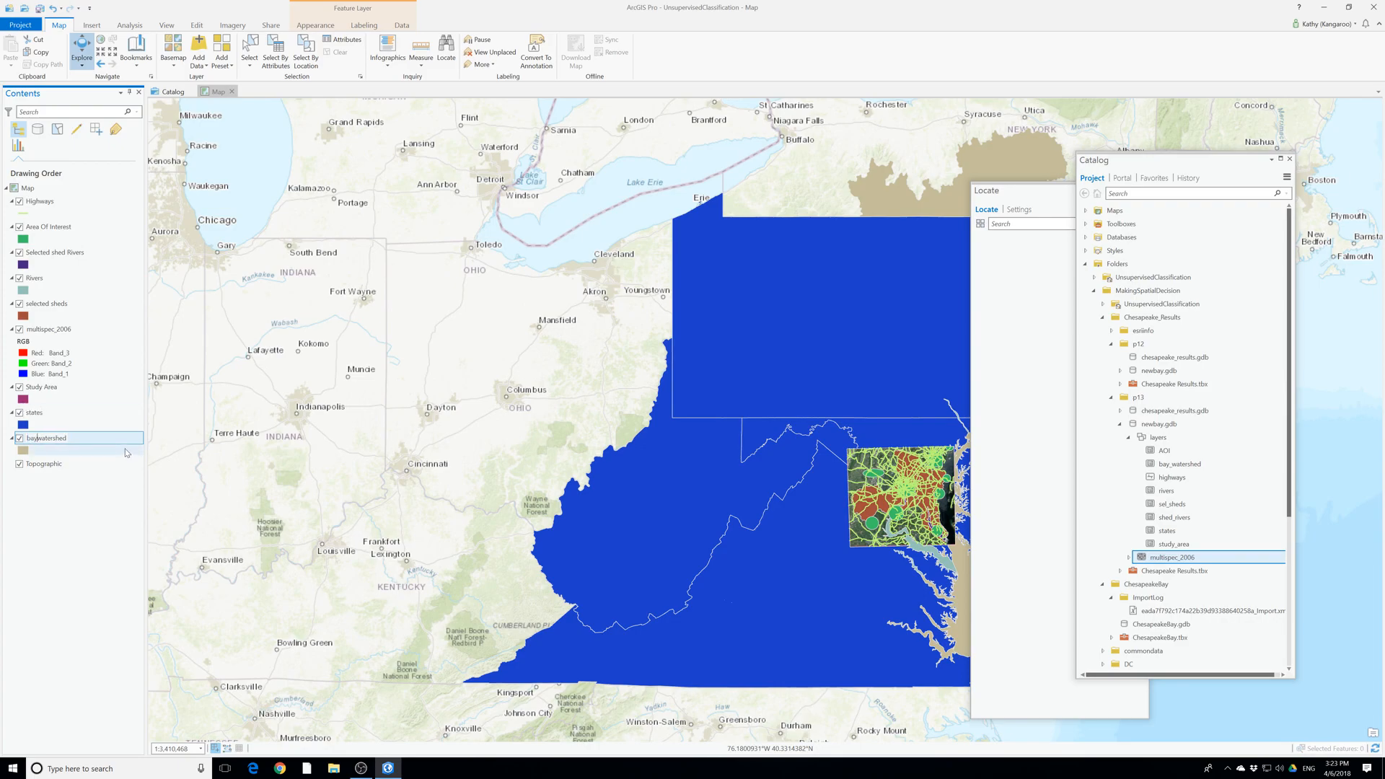
{"action": "type", "text": "W"}
{"action": "key", "text": "BackSpace"}
{"action": "type", "text": "Bay W"}
Move the Bay Watershed layer directly above states in the drawing order and rename states as States
{"action": "mouse_move", "coordinate": [127, 452]}
{"action": "left_mouse_down"}
{"action": "mouse_move", "coordinate": [51, 441]}
{"action": "mouse_move", "coordinate": [40, 413]}
{"action": "left_mouse_up"}
{"action": "left_click", "coordinate": [31, 441]}
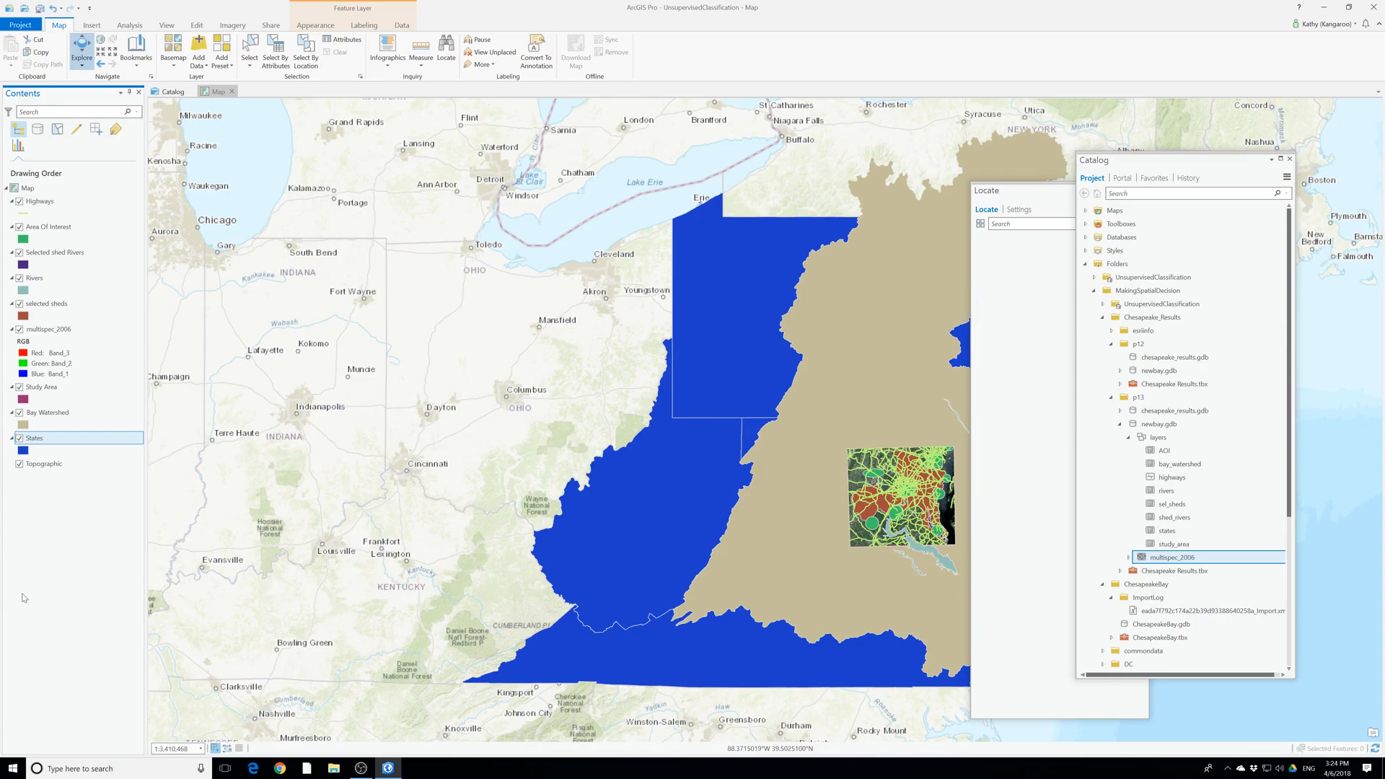
{"action": "left_click", "coordinate": [40, 228]}
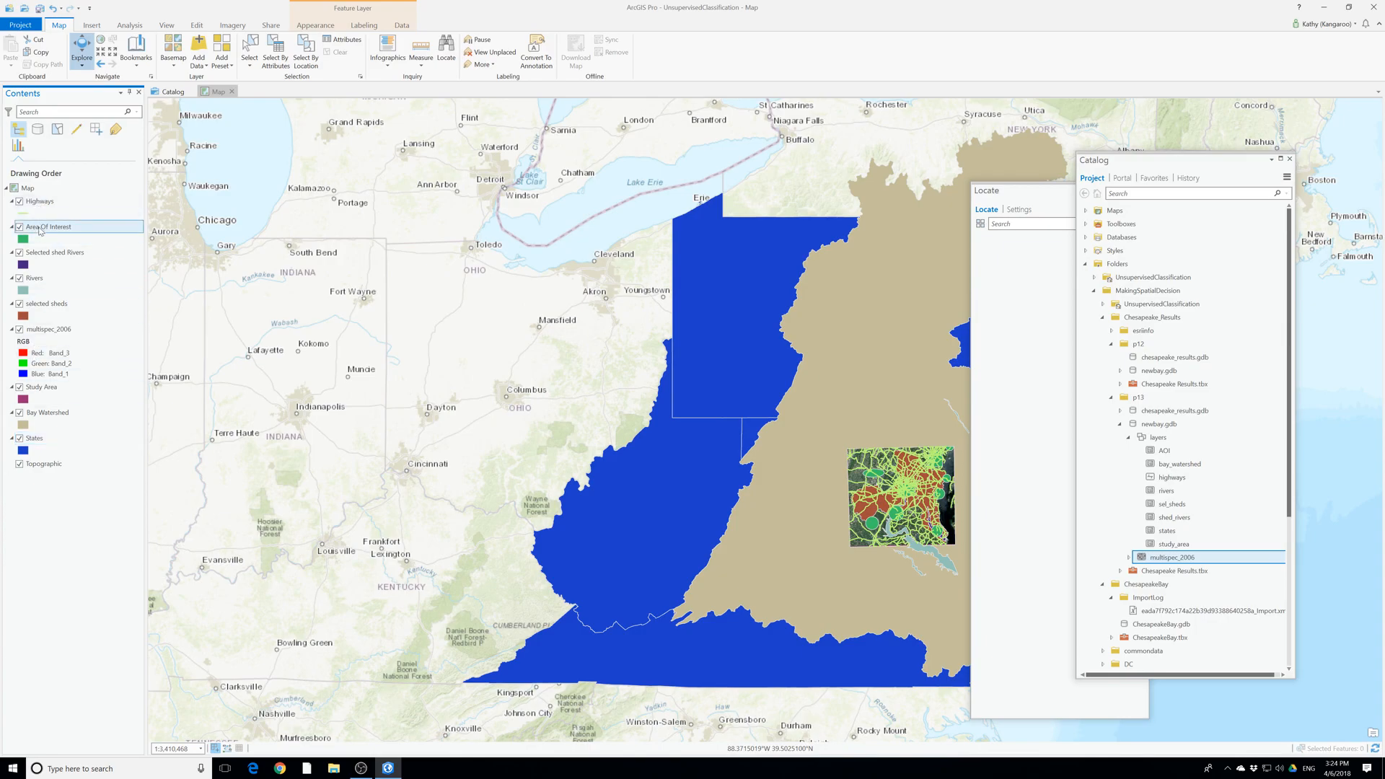
{"action": "left_click", "coordinate": [42, 252]}
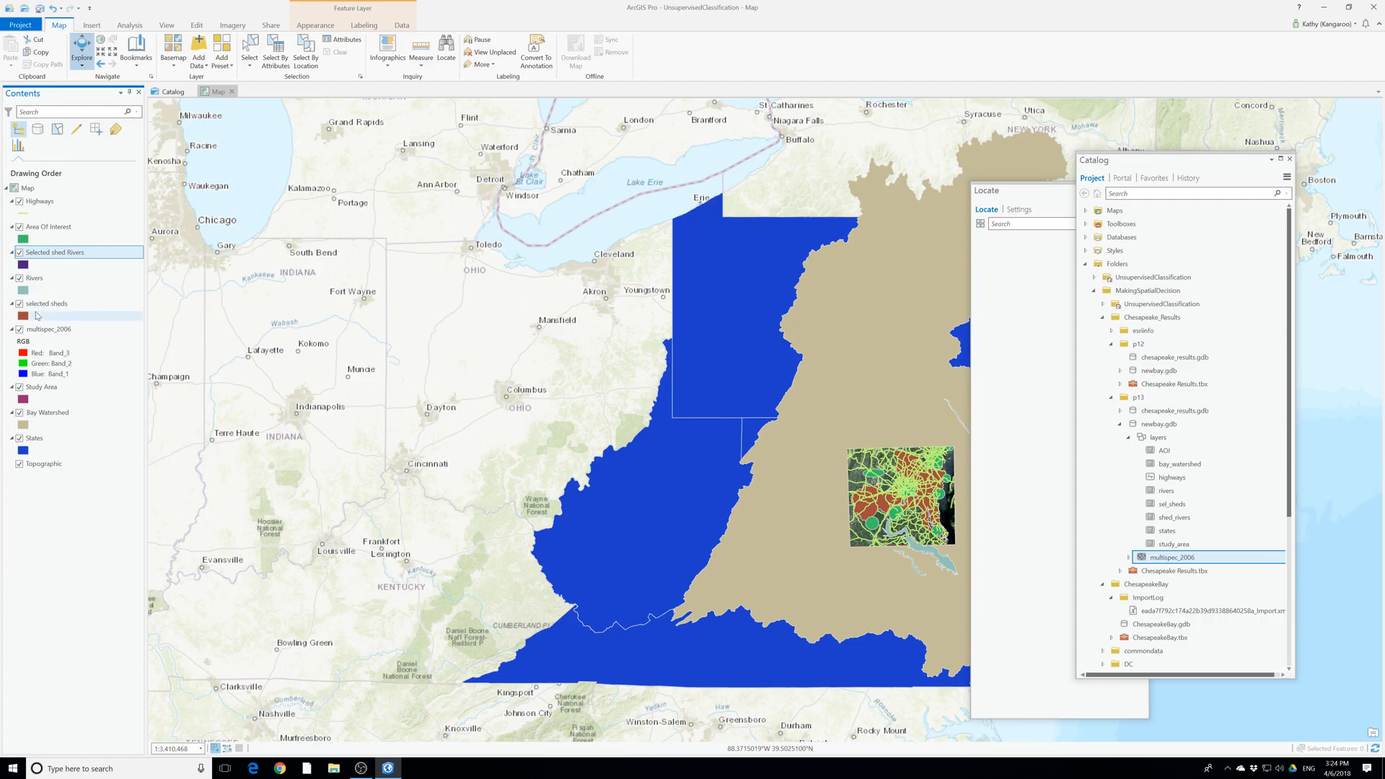
{"action": "left_click", "coordinate": [49, 330]}
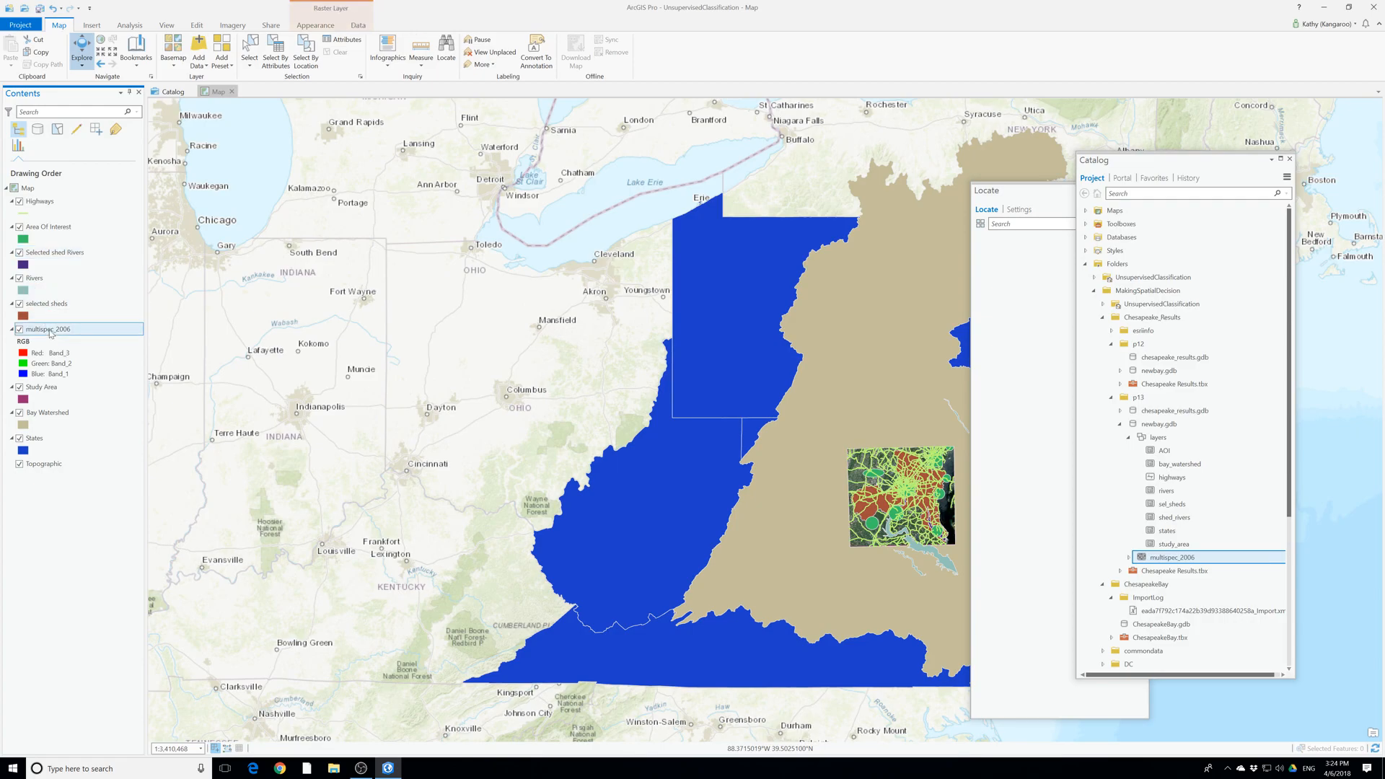
{"action": "left_click", "coordinate": [53, 389]}
{"action": "left_click", "coordinate": [53, 417]}
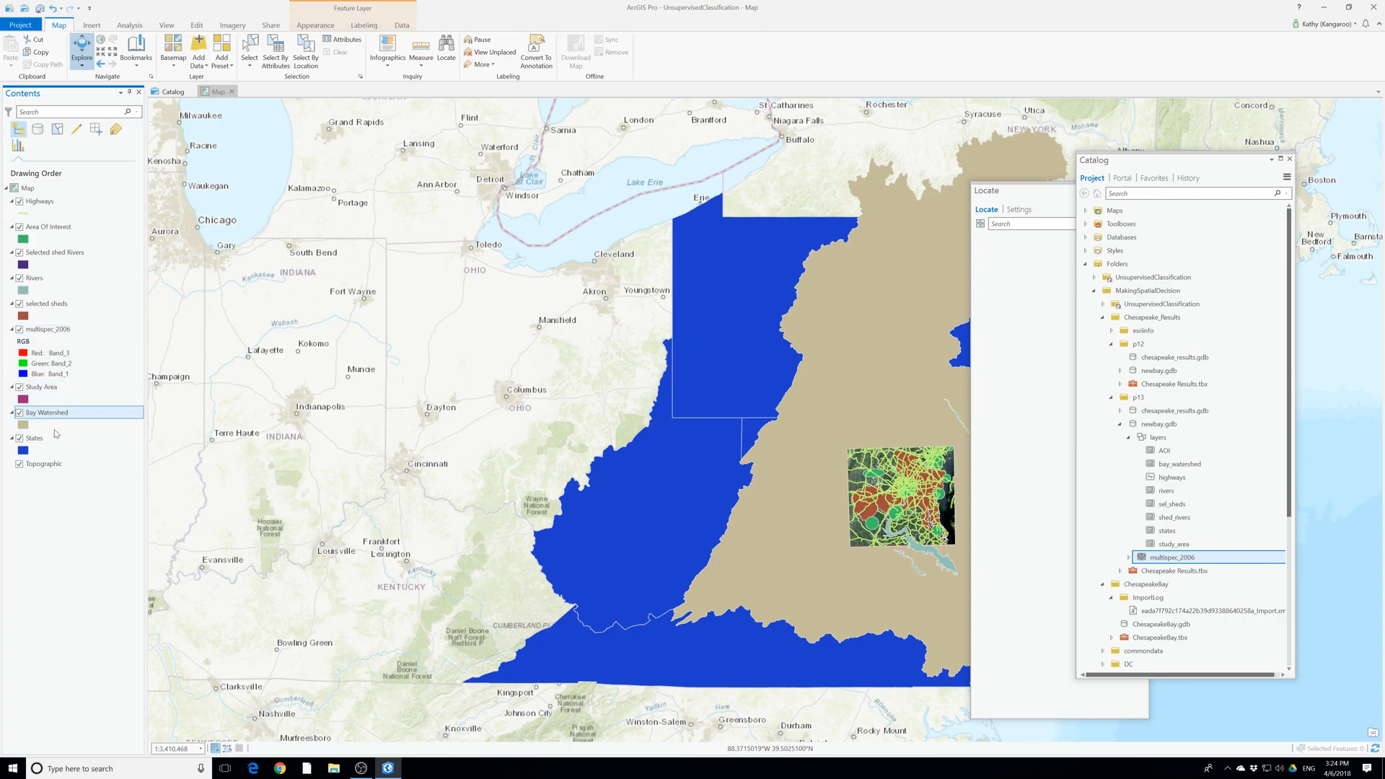
{"action": "left_click", "coordinate": [41, 445]}
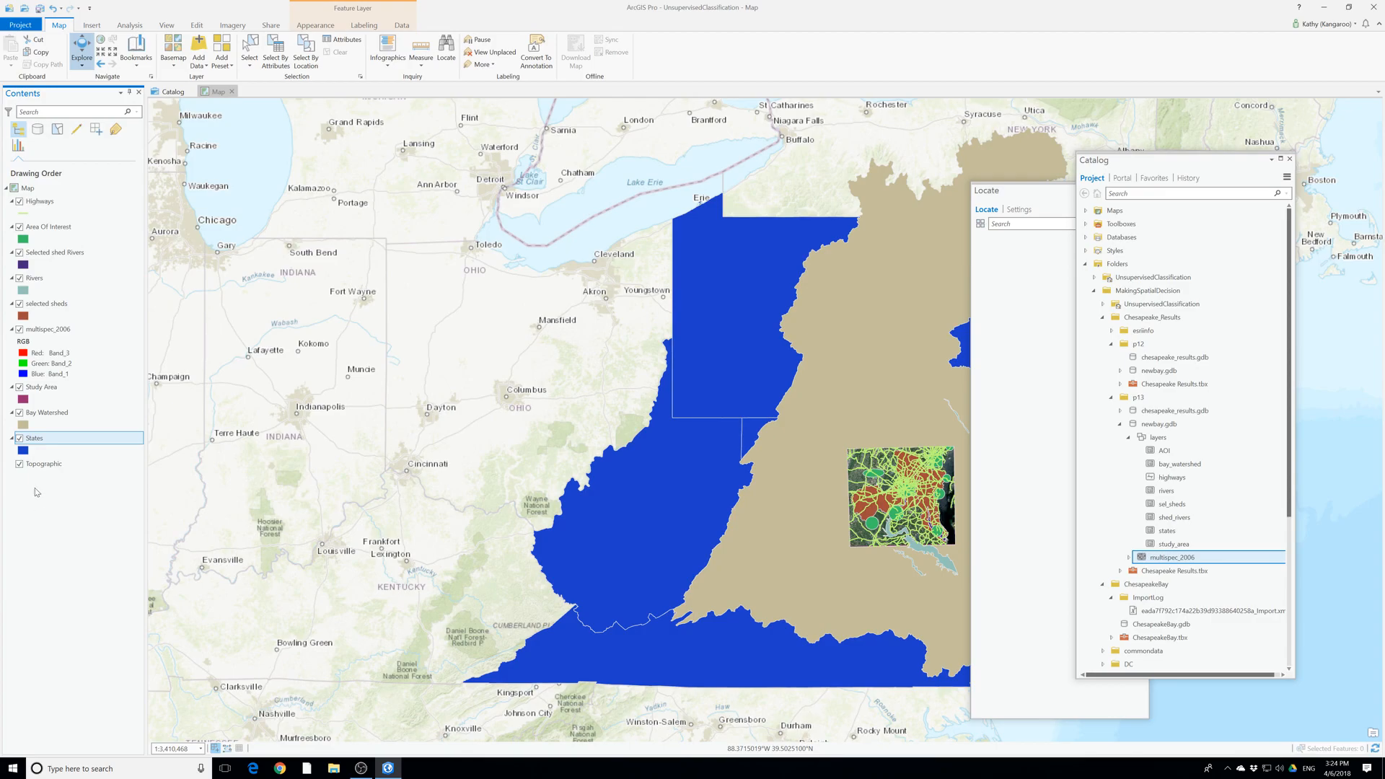
Zoom the map to the selected sheds layer so the whole study area shows, and close the Locate window
{"action": "left_click", "coordinate": [101, 39]}
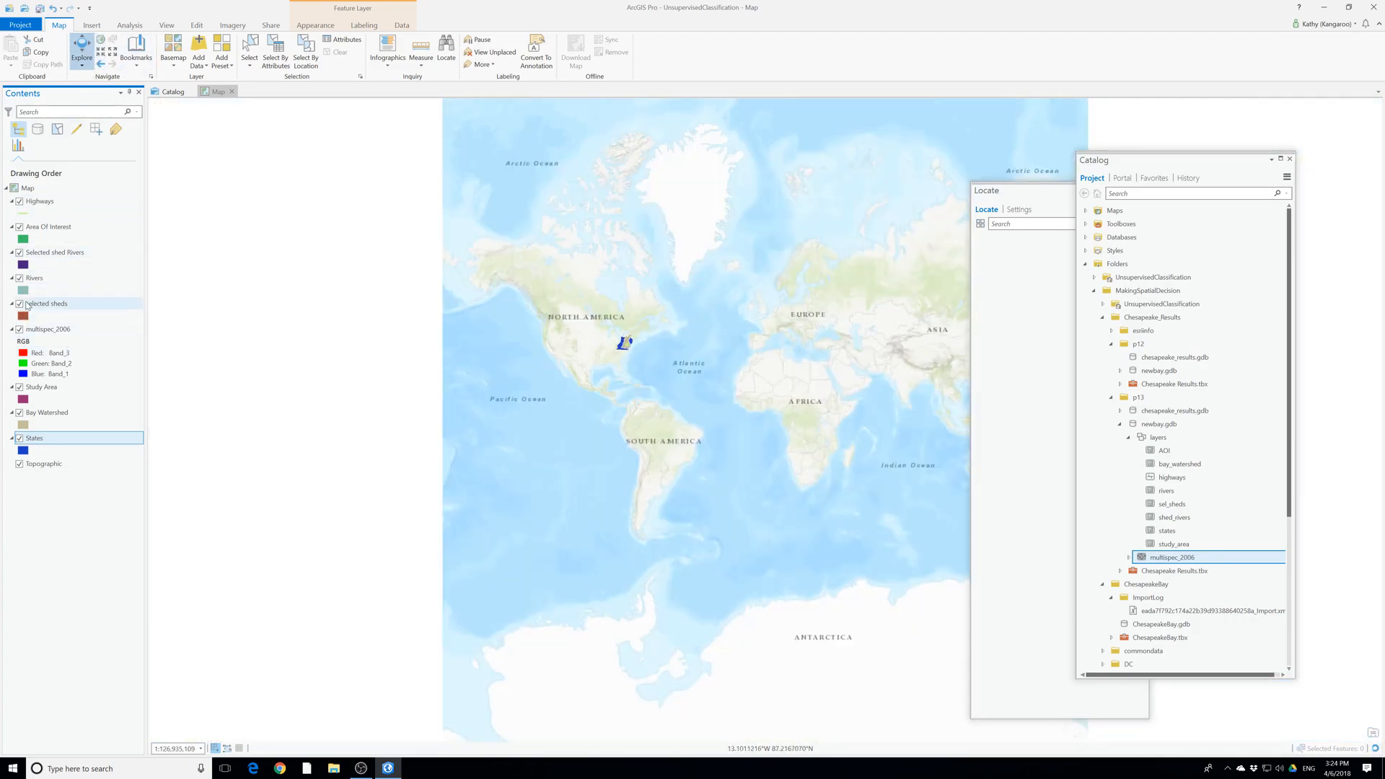
{"action": "right_click", "coordinate": [29, 304]}
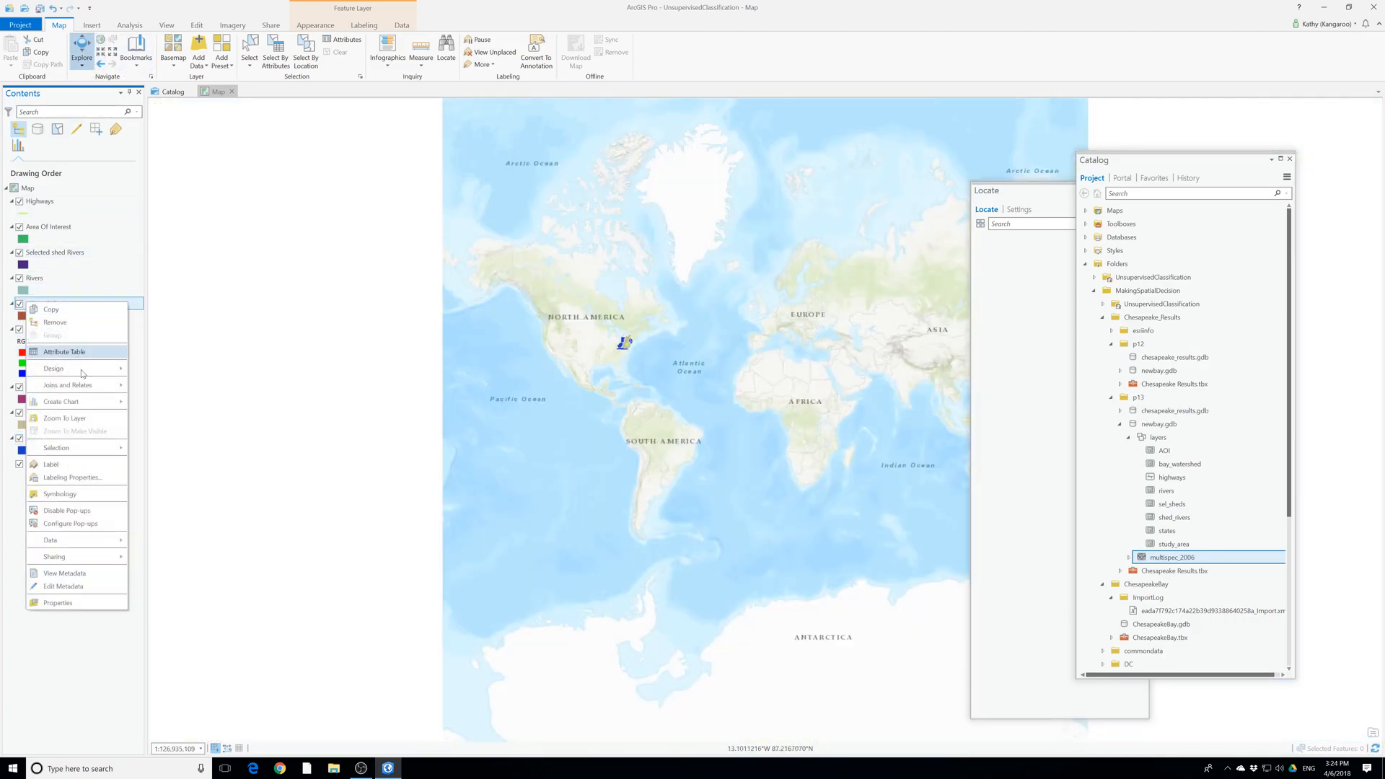
{"action": "left_click", "coordinate": [79, 418]}
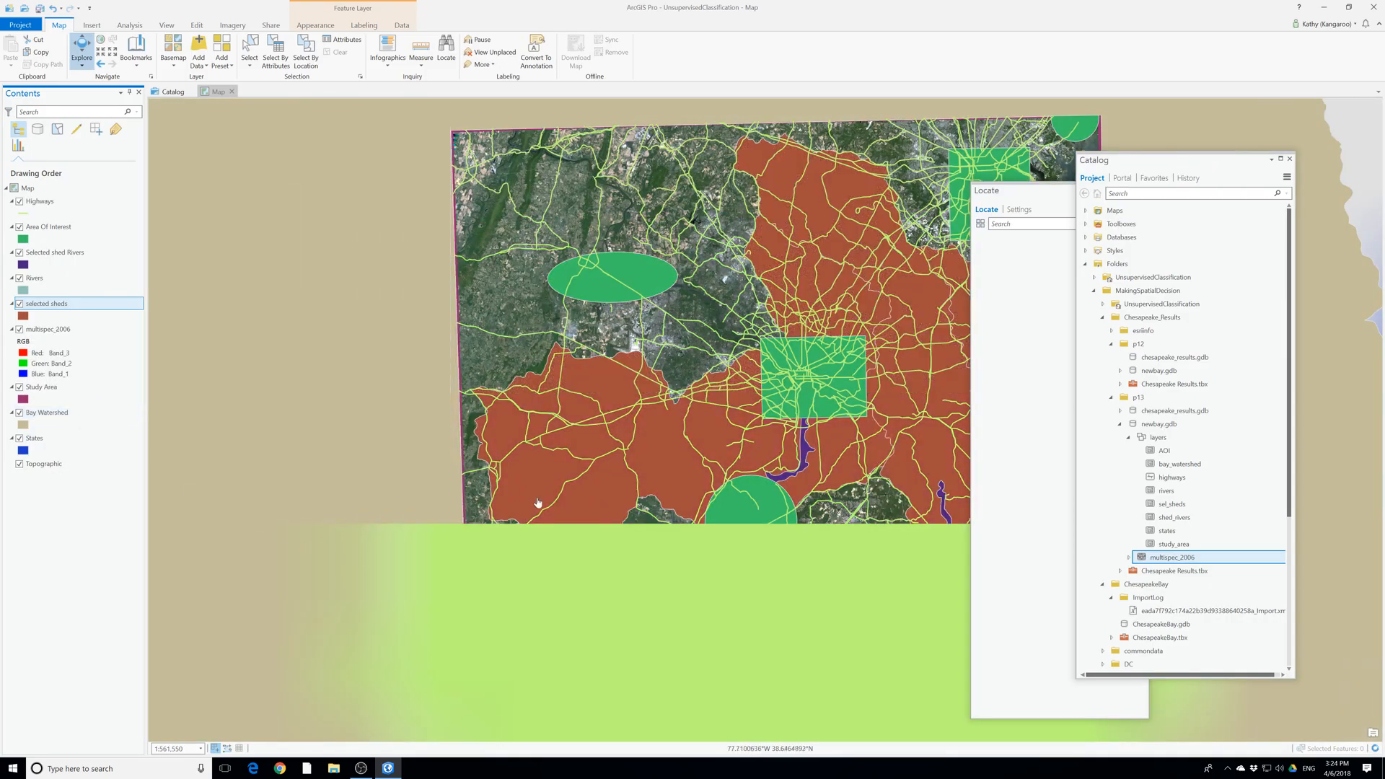
{"action": "scroll", "coordinate": [490, 468], "scroll_direction": "up", "scroll_amount": 3}
{"action": "scroll", "coordinate": [487, 465], "scroll_direction": "down", "scroll_amount": 5}
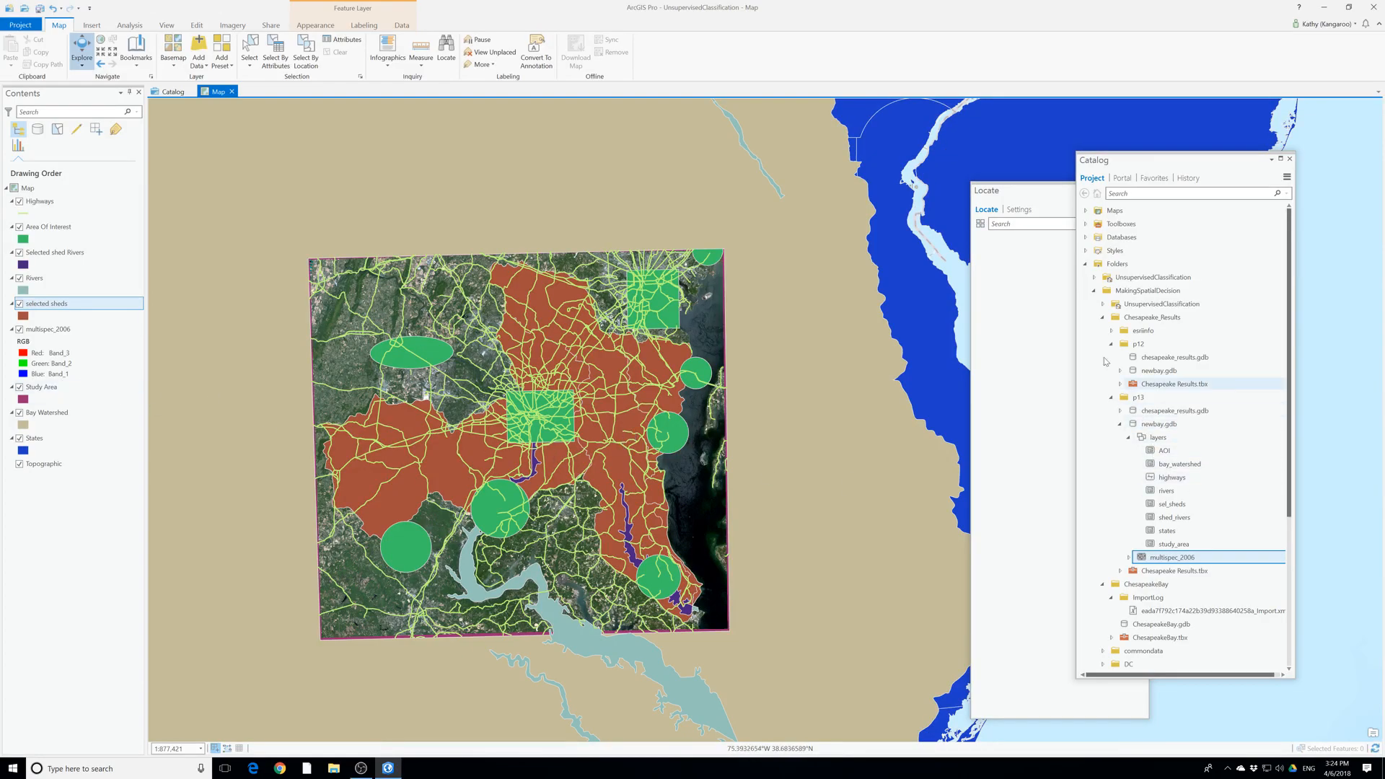
{"action": "left_click", "coordinate": [1043, 196]}
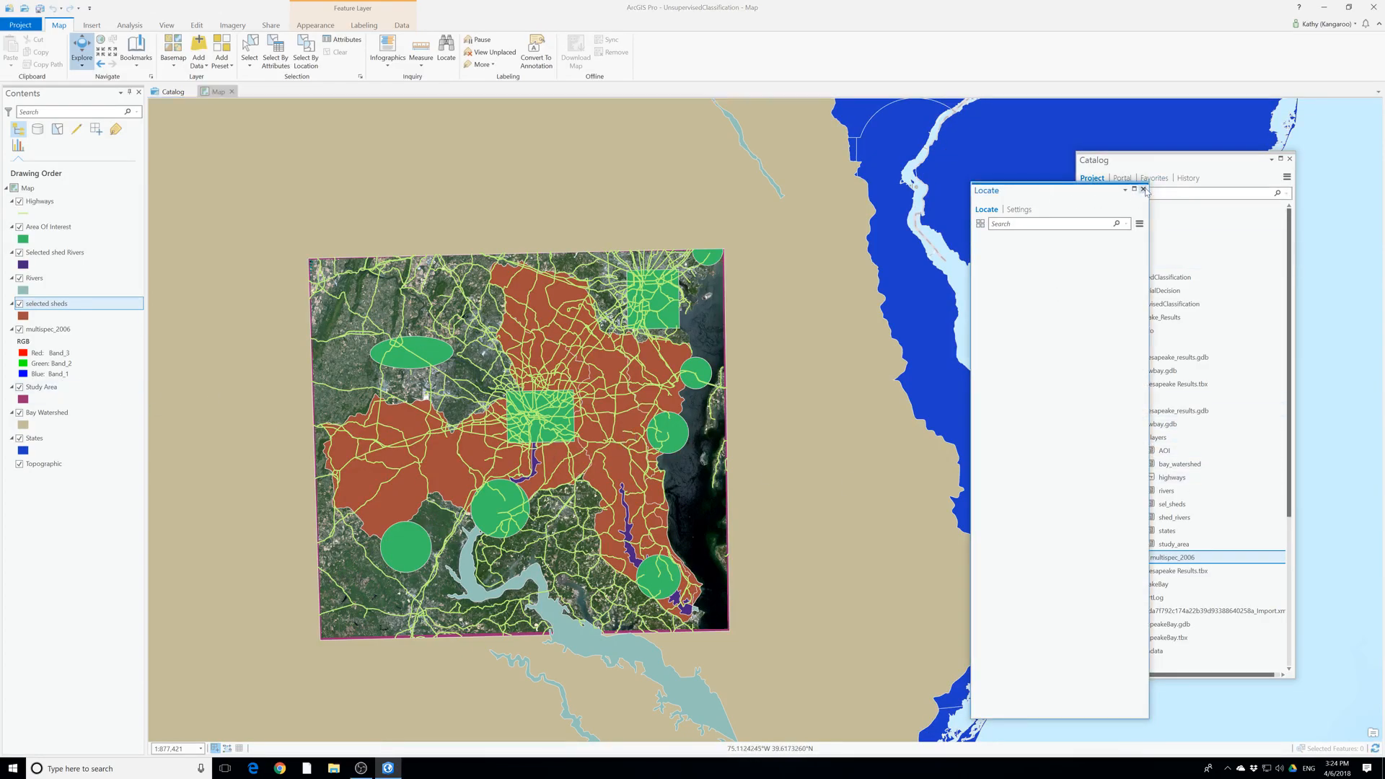
{"action": "left_click", "coordinate": [1144, 191]}
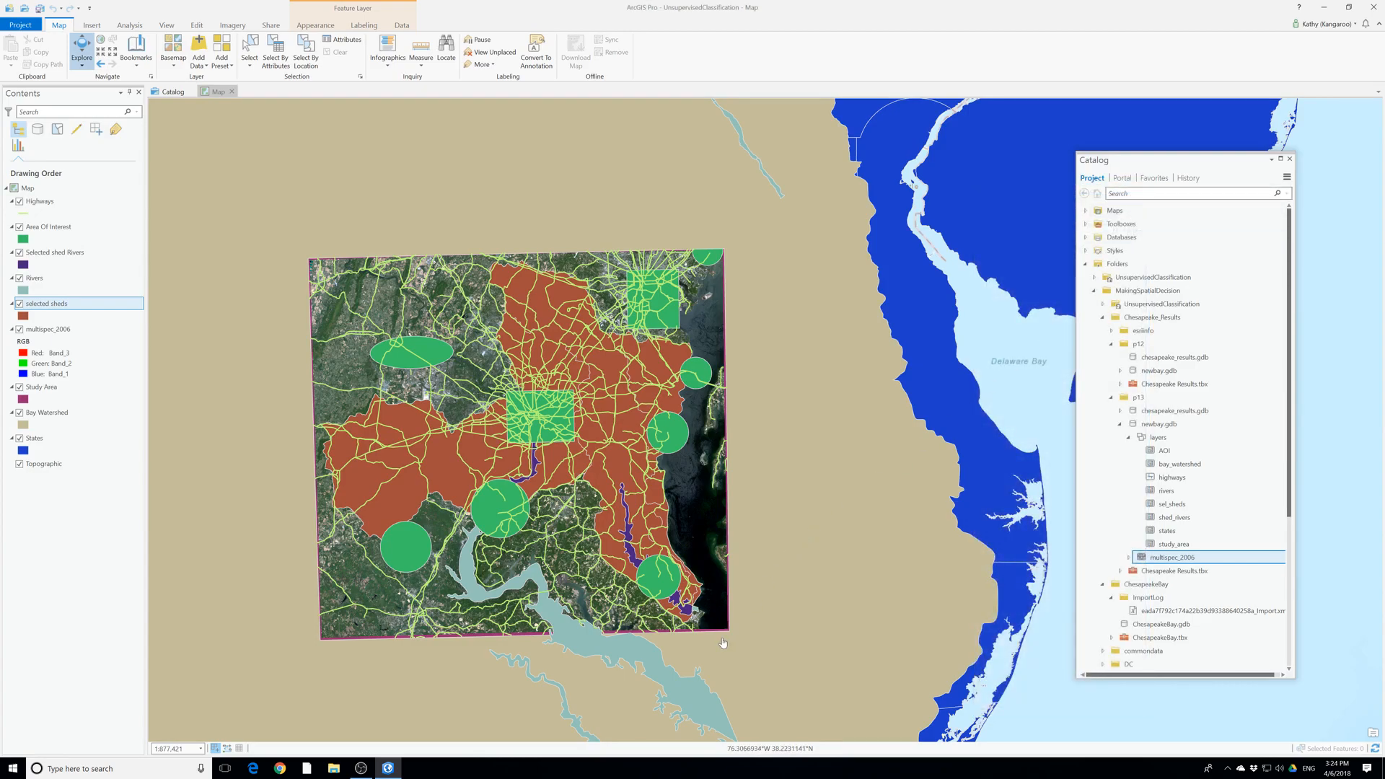
Switch the selected sheds layer off and on again, and save the project
{"action": "left_click", "coordinate": [20, 305]}
{"action": "left_click", "coordinate": [19, 304]}
{"action": "left_click", "coordinate": [40, 9]}
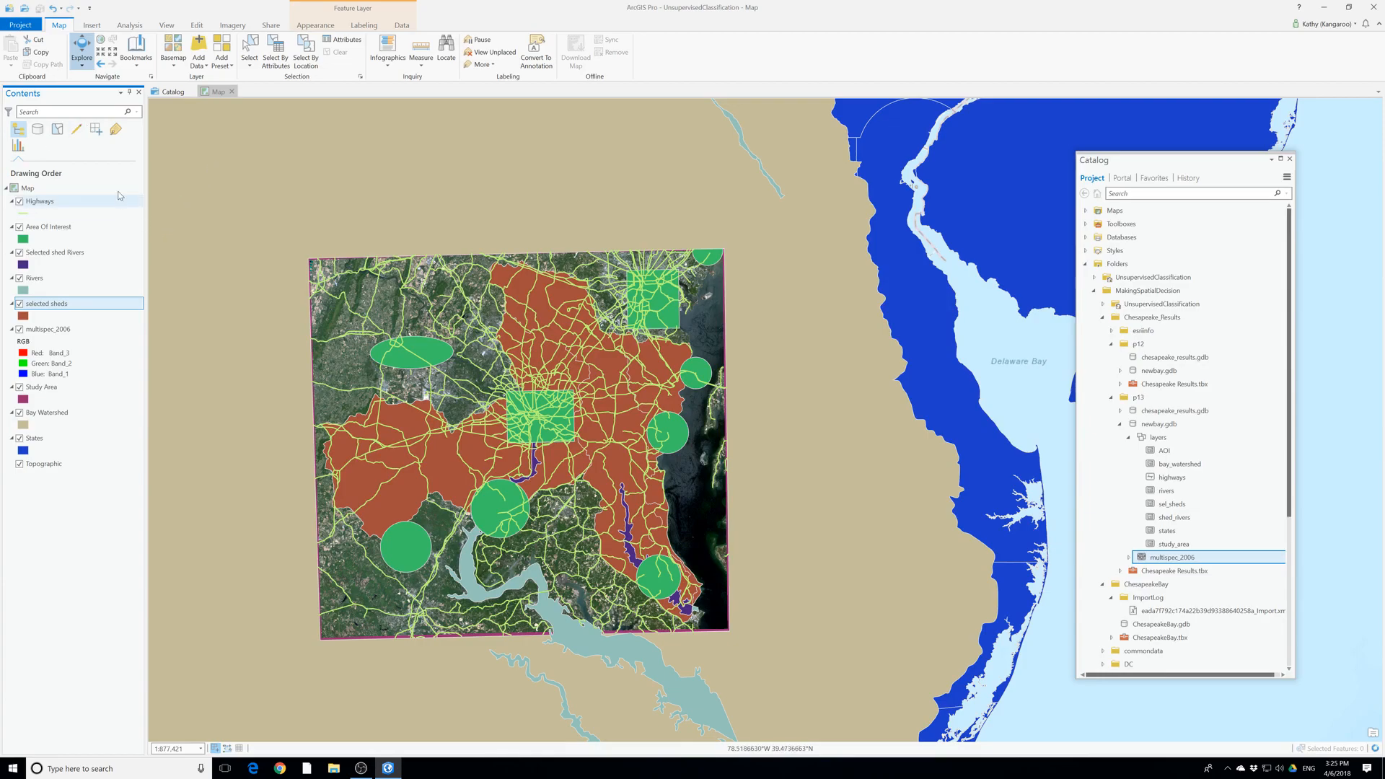
Check the map's current XY coordinate system and those available from its layers in the map properties
{"action": "left_click", "coordinate": [29, 188]}
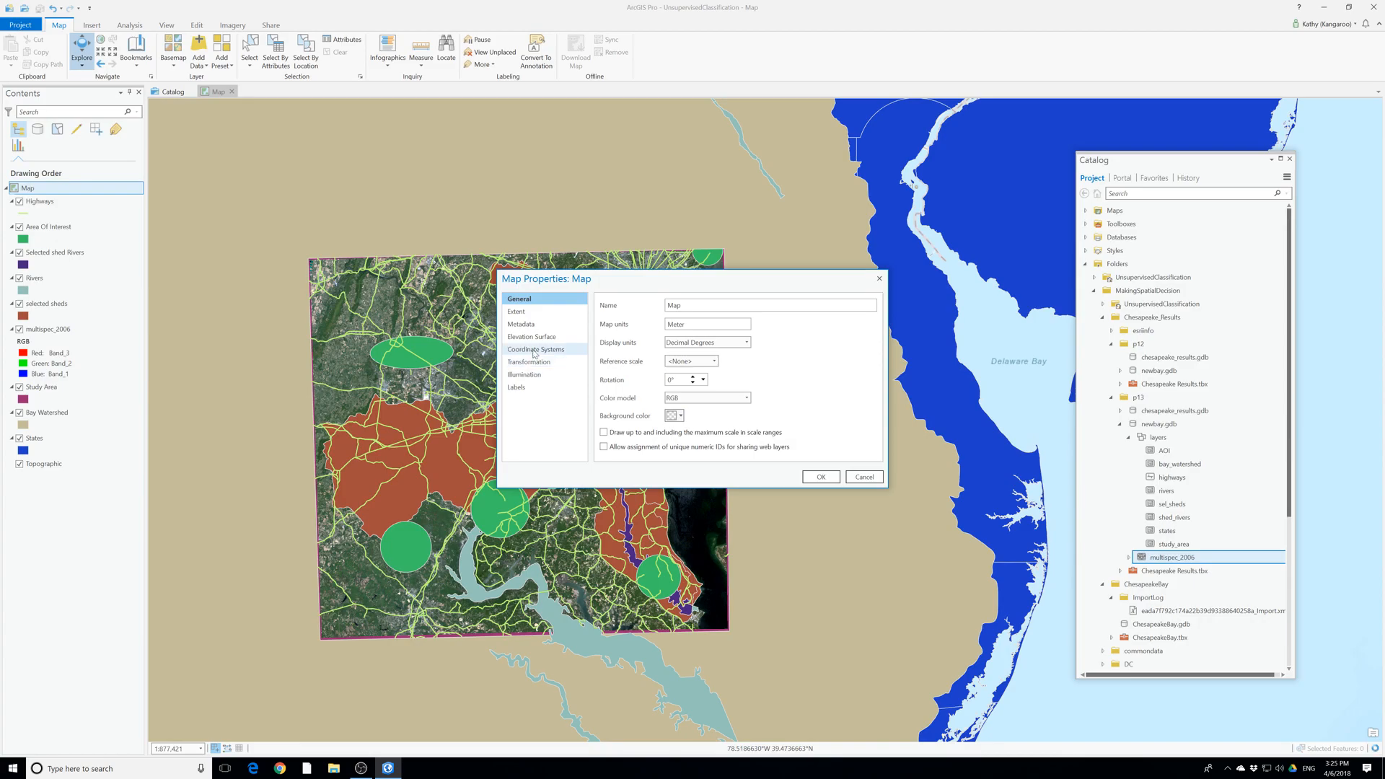
{"action": "left_click", "coordinate": [535, 350]}
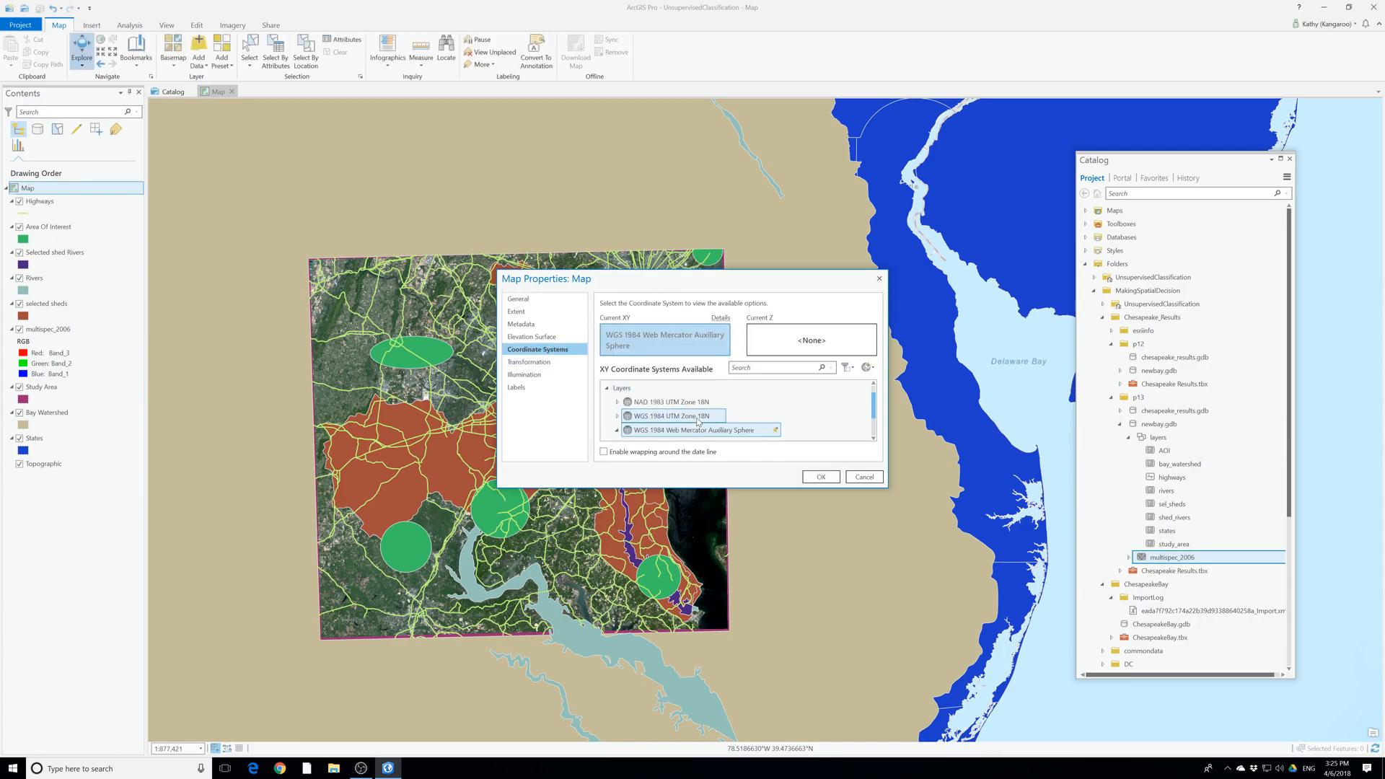
{"action": "scroll", "coordinate": [728, 439], "scroll_direction": "up", "scroll_amount": 1}
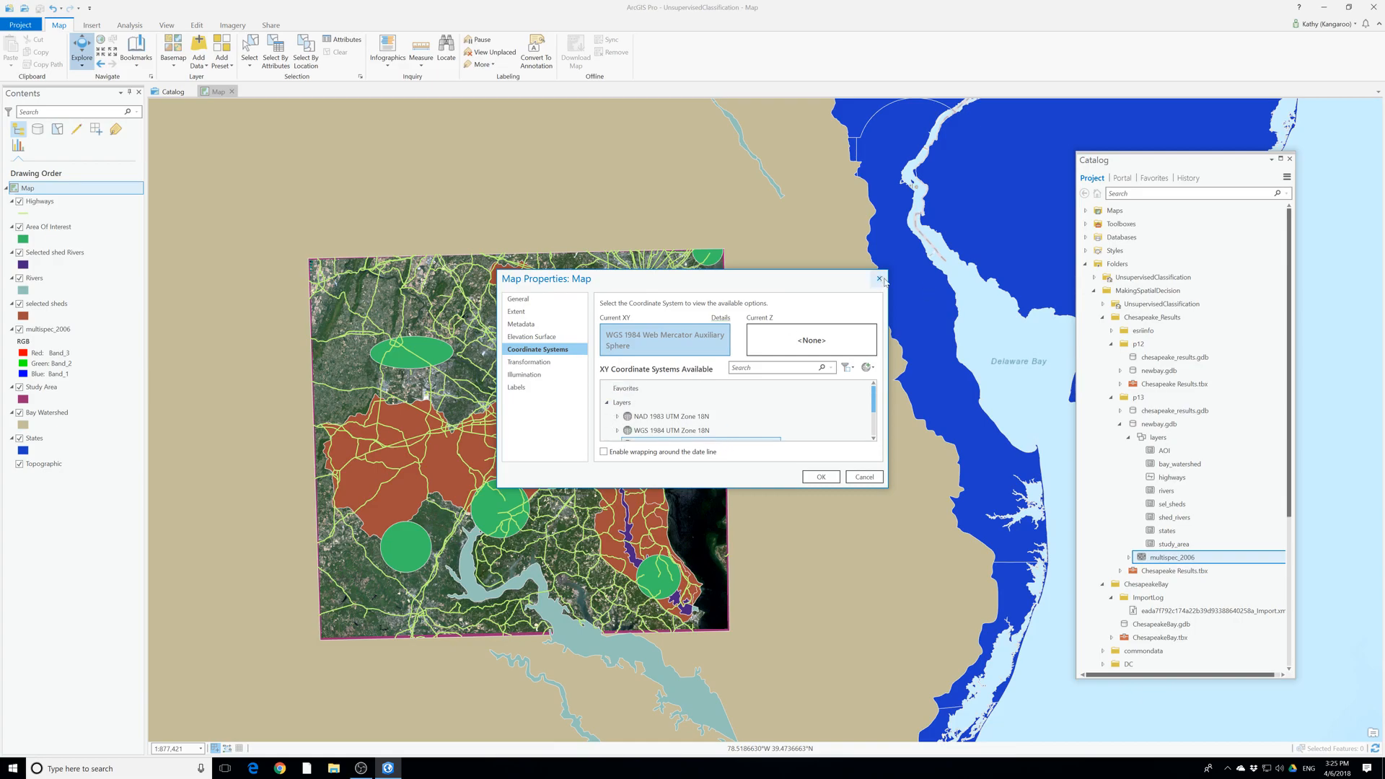
{"action": "left_click", "coordinate": [880, 278]}
Examine the spatial reference of the Highways layer in its source properties
{"action": "right_click", "coordinate": [42, 202]}
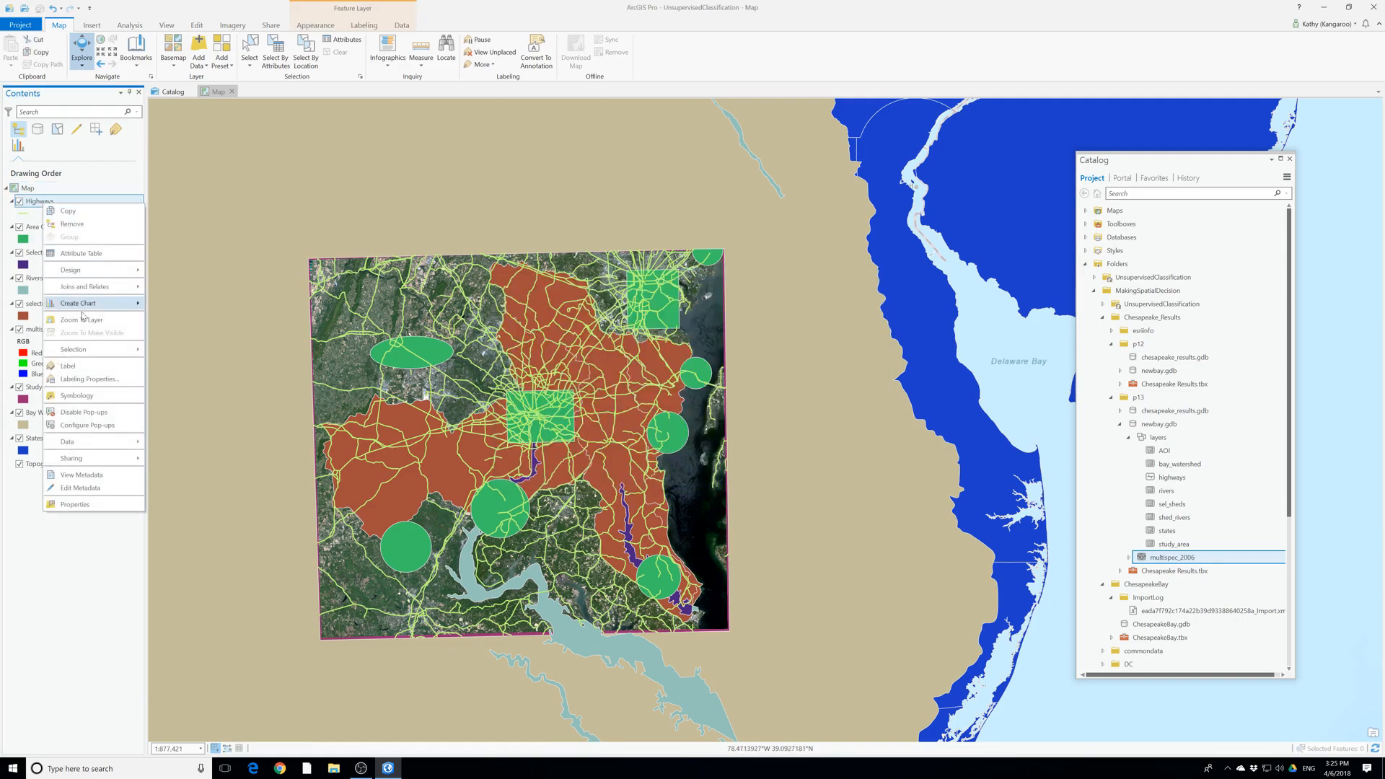
{"action": "left_click", "coordinate": [83, 504]}
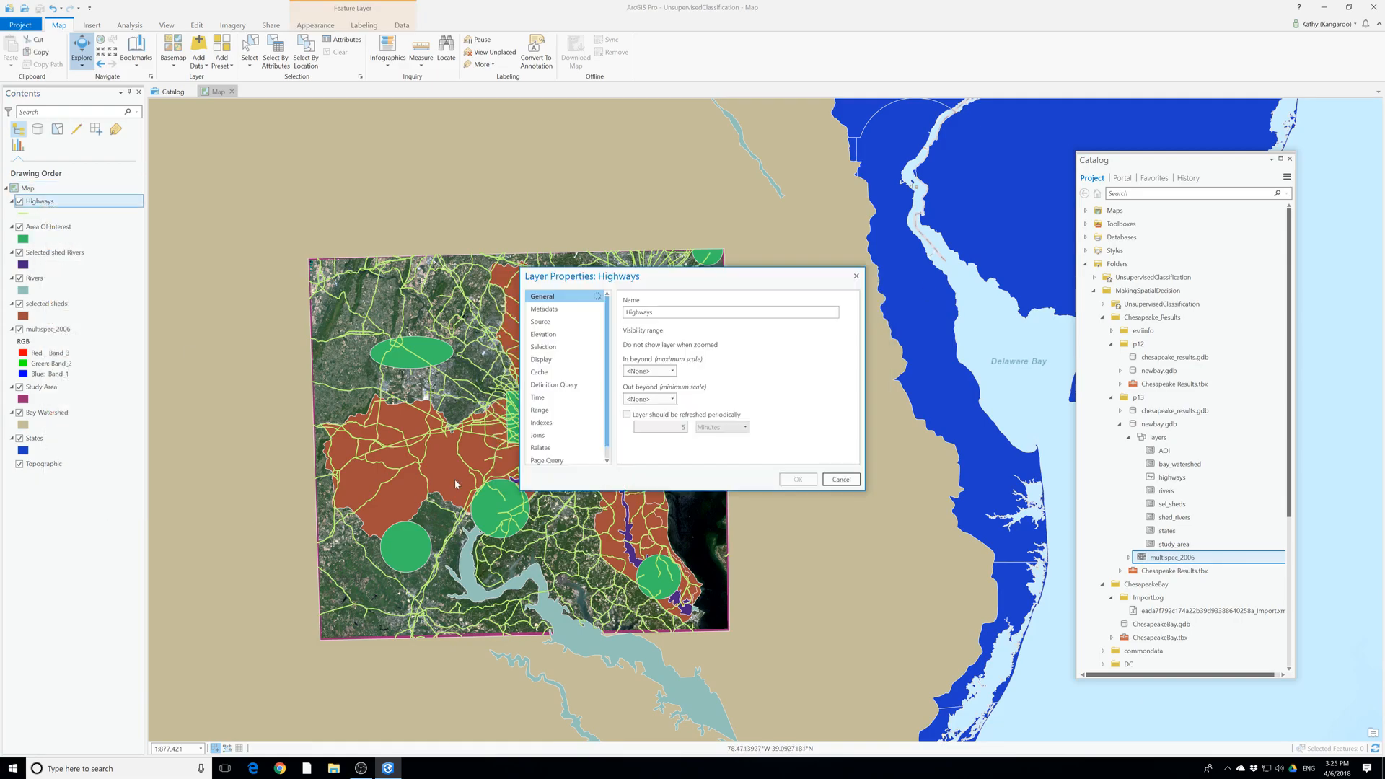
{"action": "left_click", "coordinate": [540, 322]}
{"action": "scroll", "coordinate": [755, 447], "scroll_direction": "down", "scroll_amount": 2}
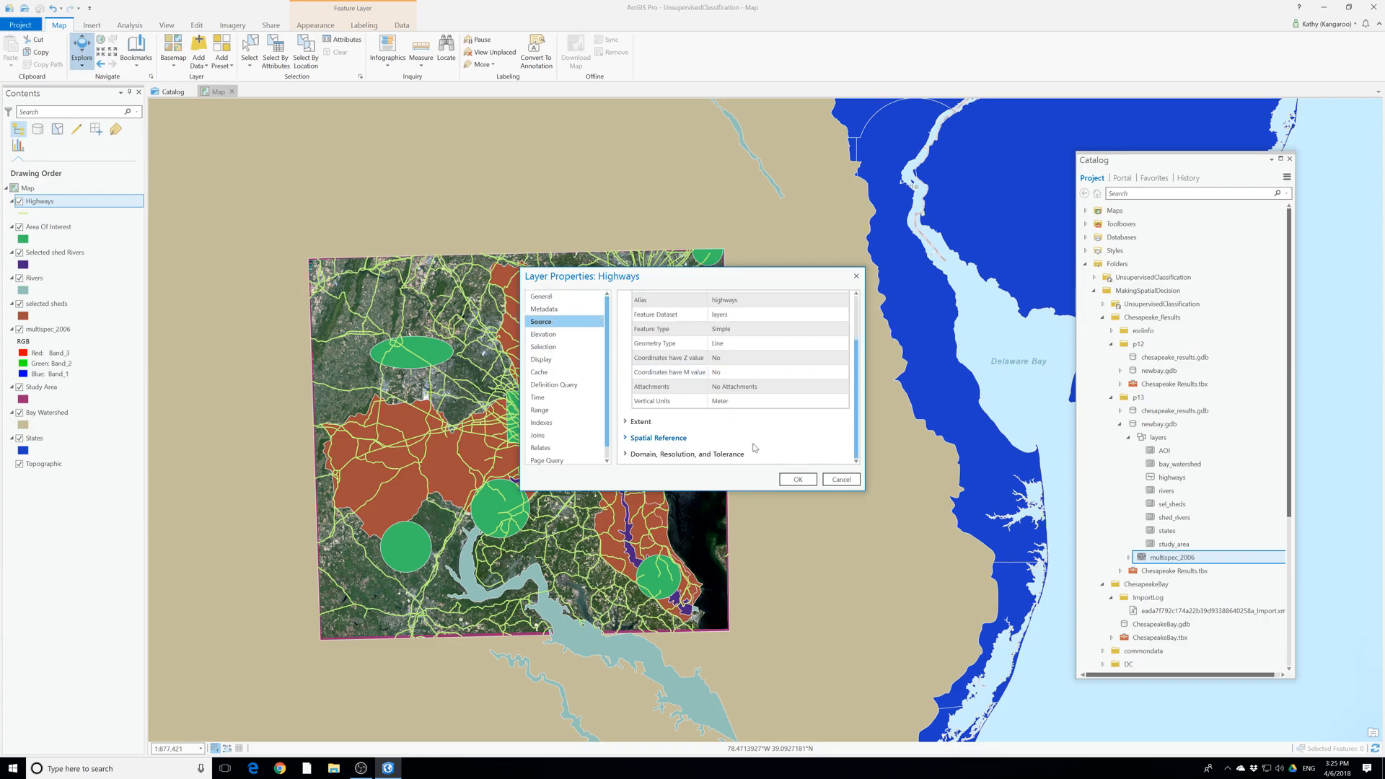
{"action": "left_click", "coordinate": [653, 437]}
{"action": "scroll", "coordinate": [664, 430], "scroll_direction": "down", "scroll_amount": 3}
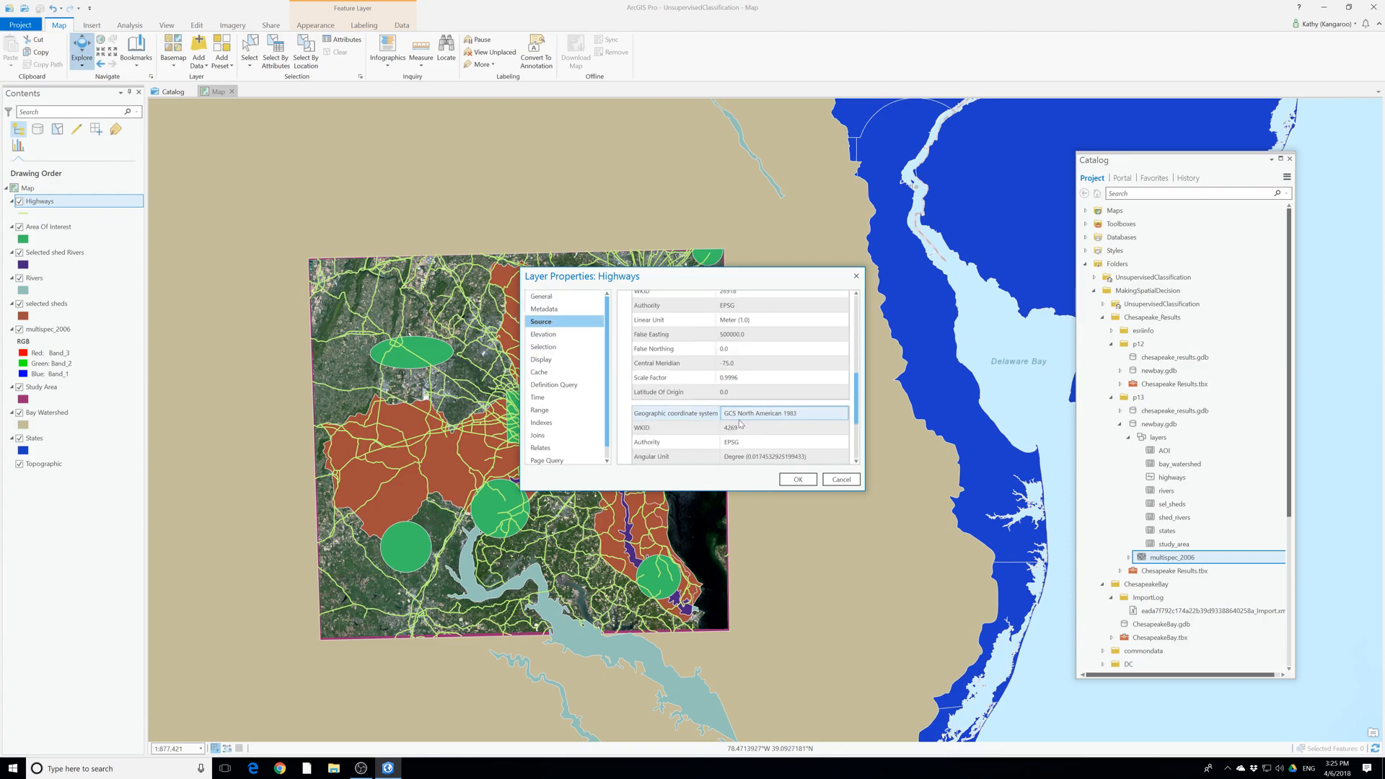
{"action": "scroll", "coordinate": [740, 425], "scroll_direction": "up", "scroll_amount": 3}
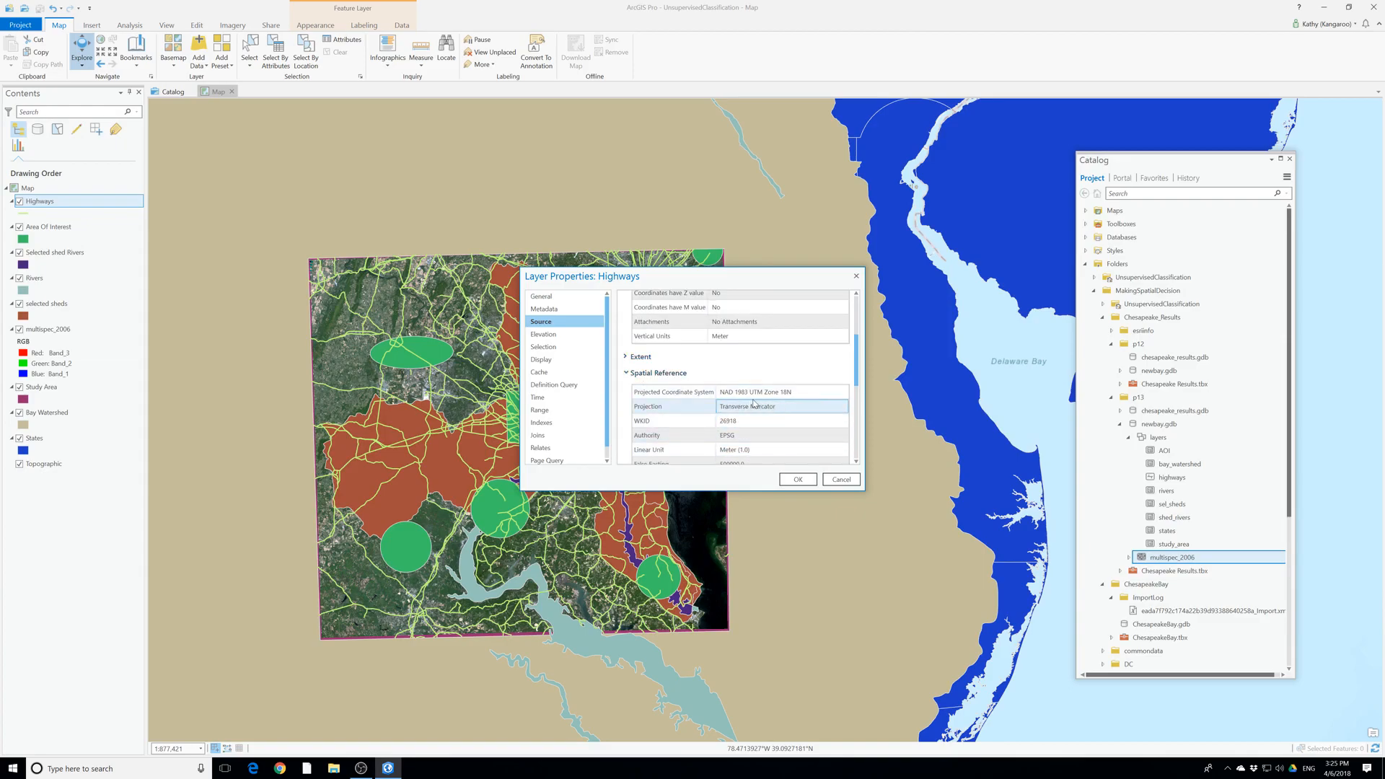
{"action": "left_click", "coordinate": [798, 480]}
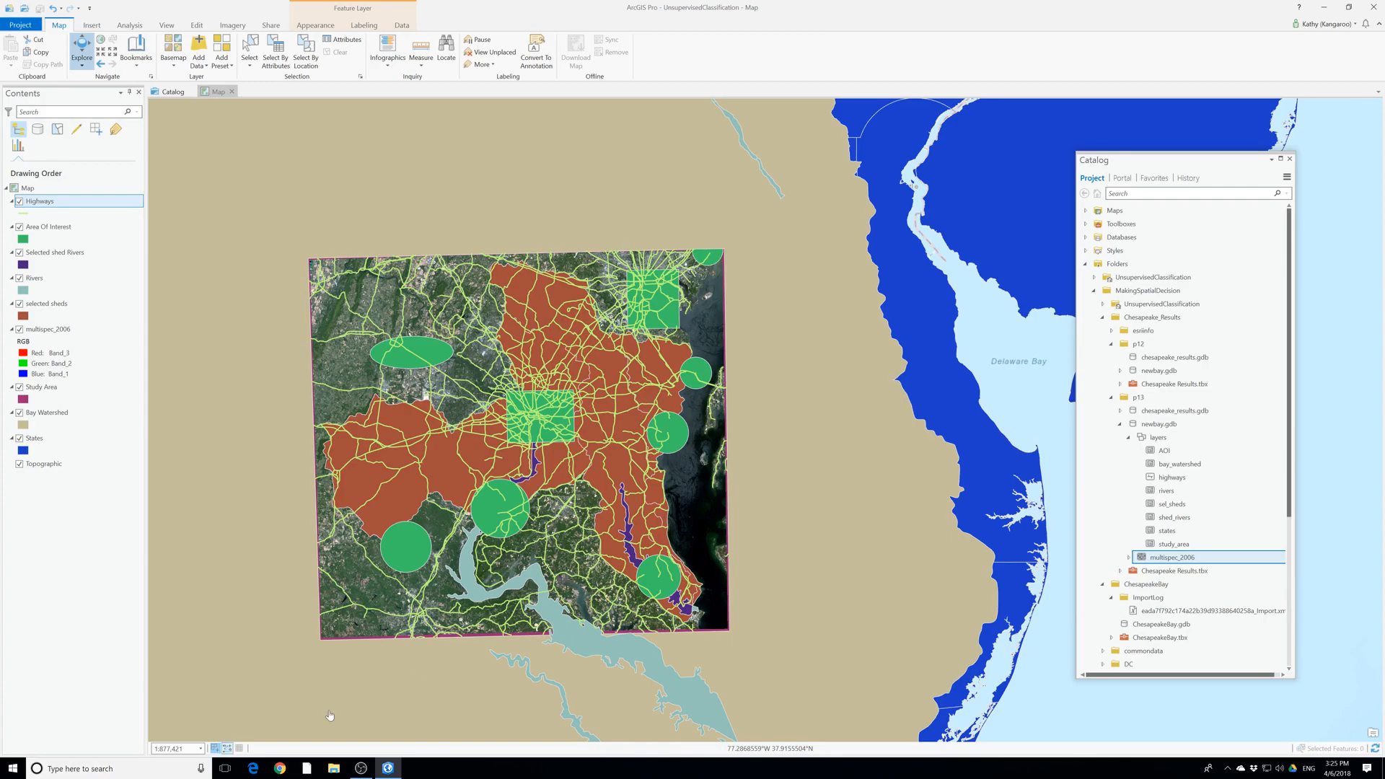
Expand the project's databases and inspect the contents of UnsupervisedClassification.gdb
{"action": "left_click", "coordinate": [1093, 183]}
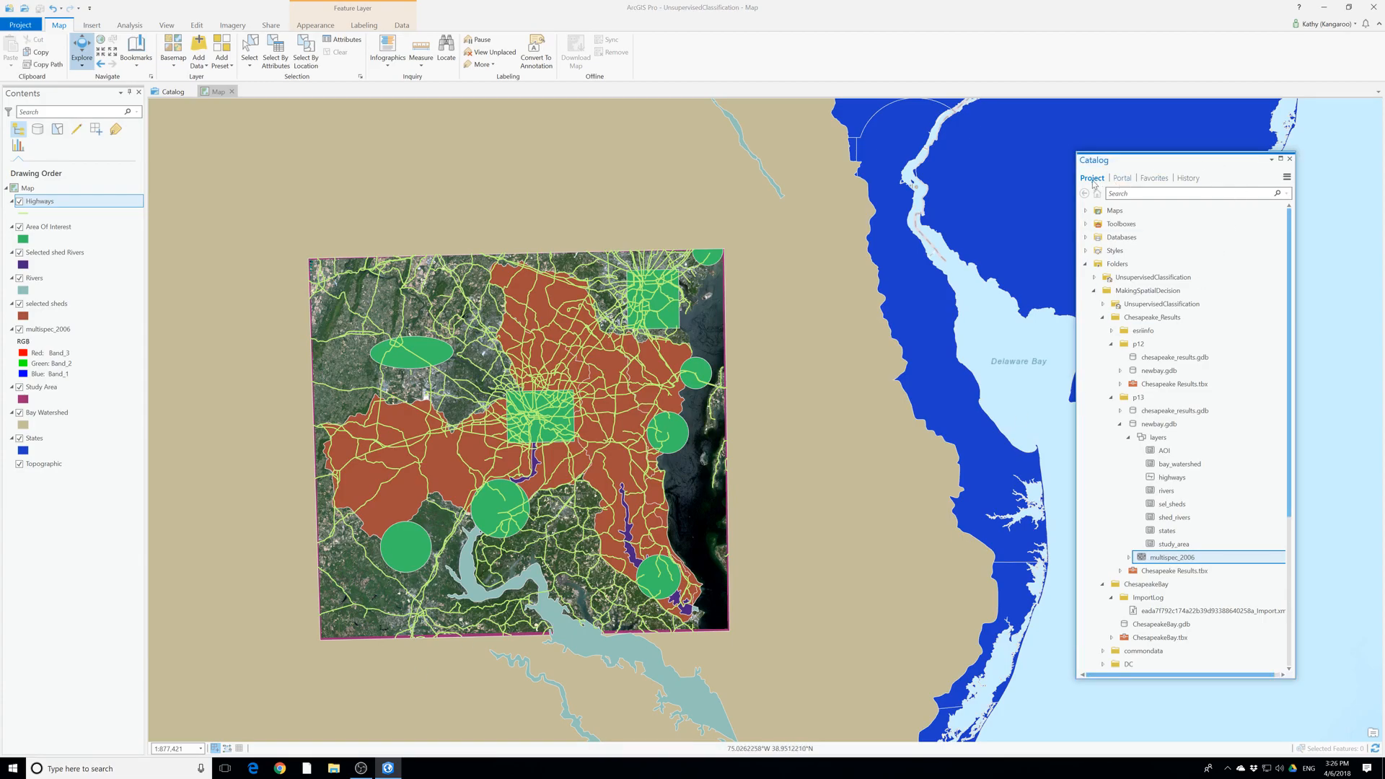
{"action": "left_click", "coordinate": [1086, 238]}
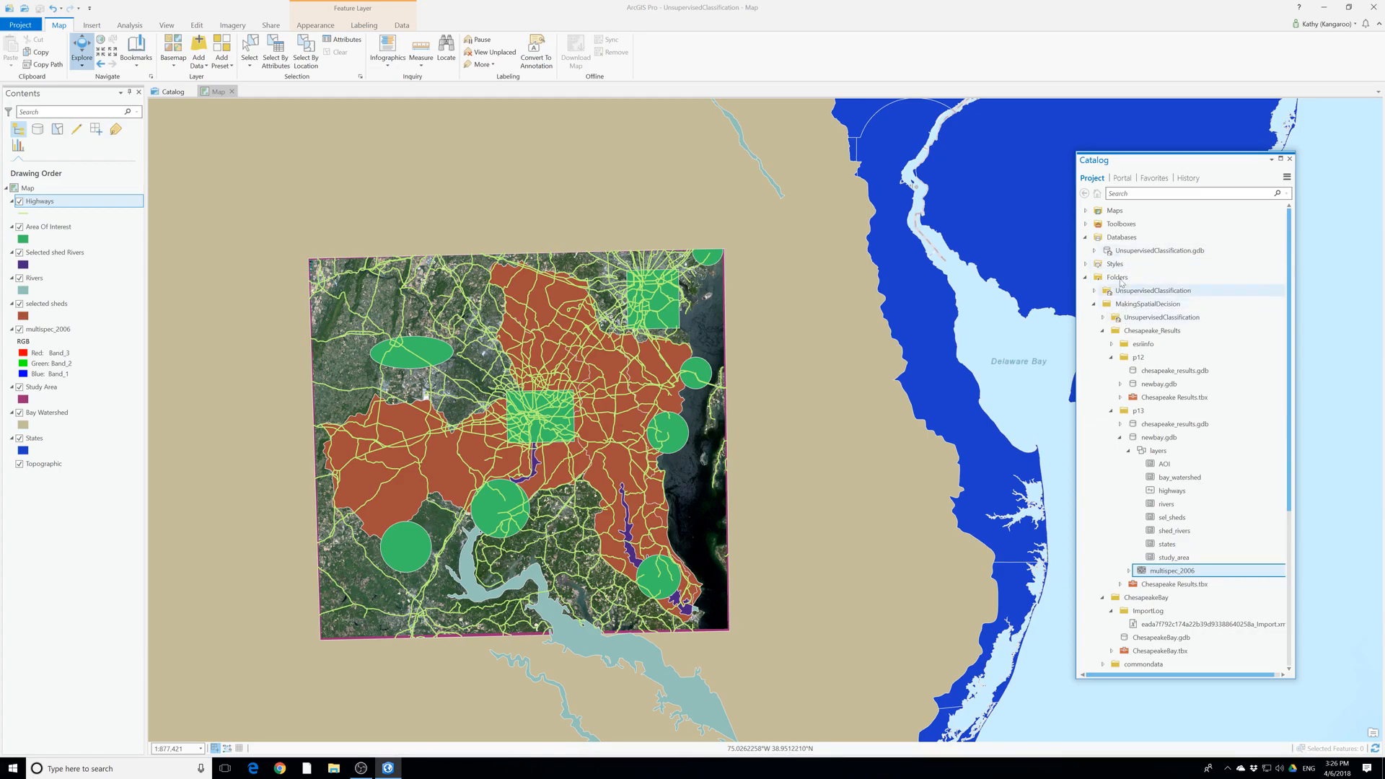
{"action": "left_click", "coordinate": [1111, 254]}
{"action": "left_click", "coordinate": [1092, 252]}
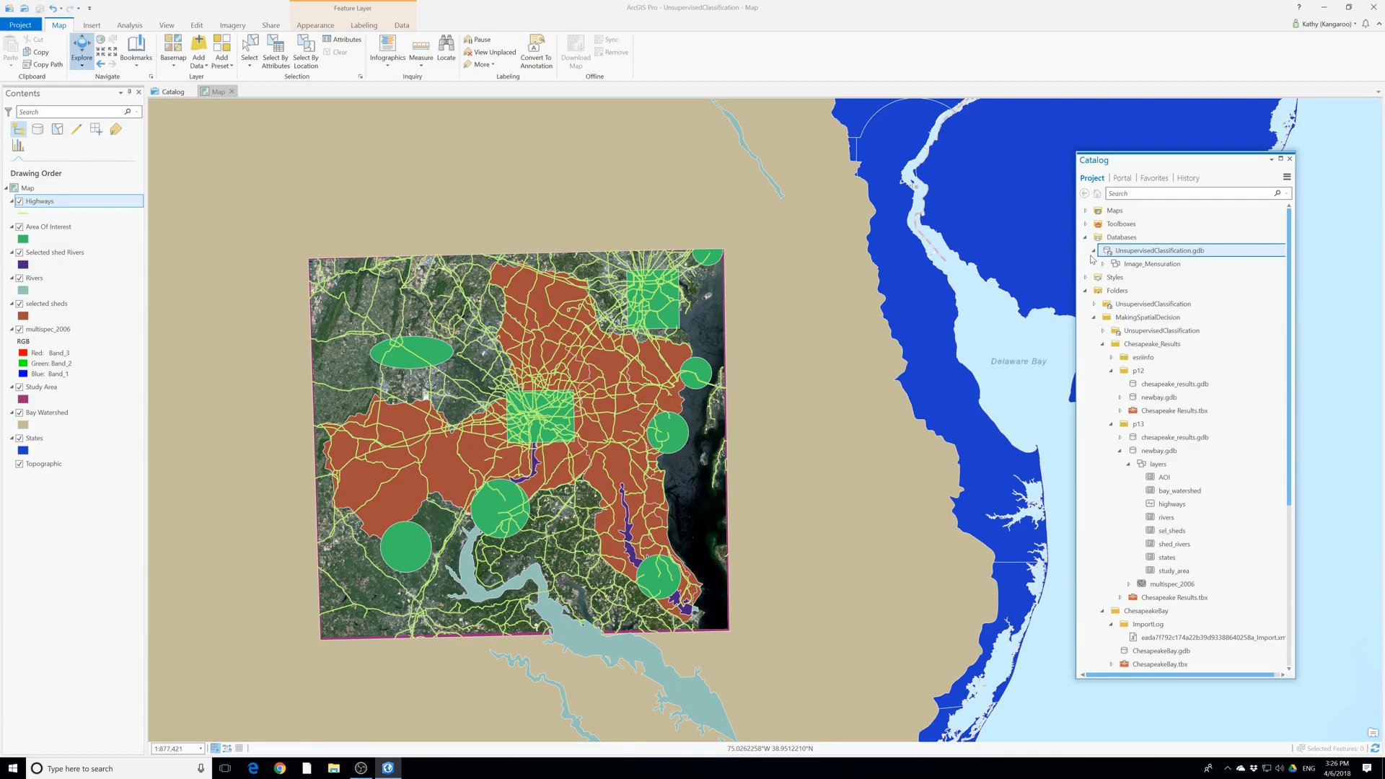
Set the geoprocessing environment's output coordinate system to NAD_1983_UTM_Zone_18N, taken from the Highways layer
{"action": "left_click", "coordinate": [124, 29]}
{"action": "left_click", "coordinate": [114, 52]}
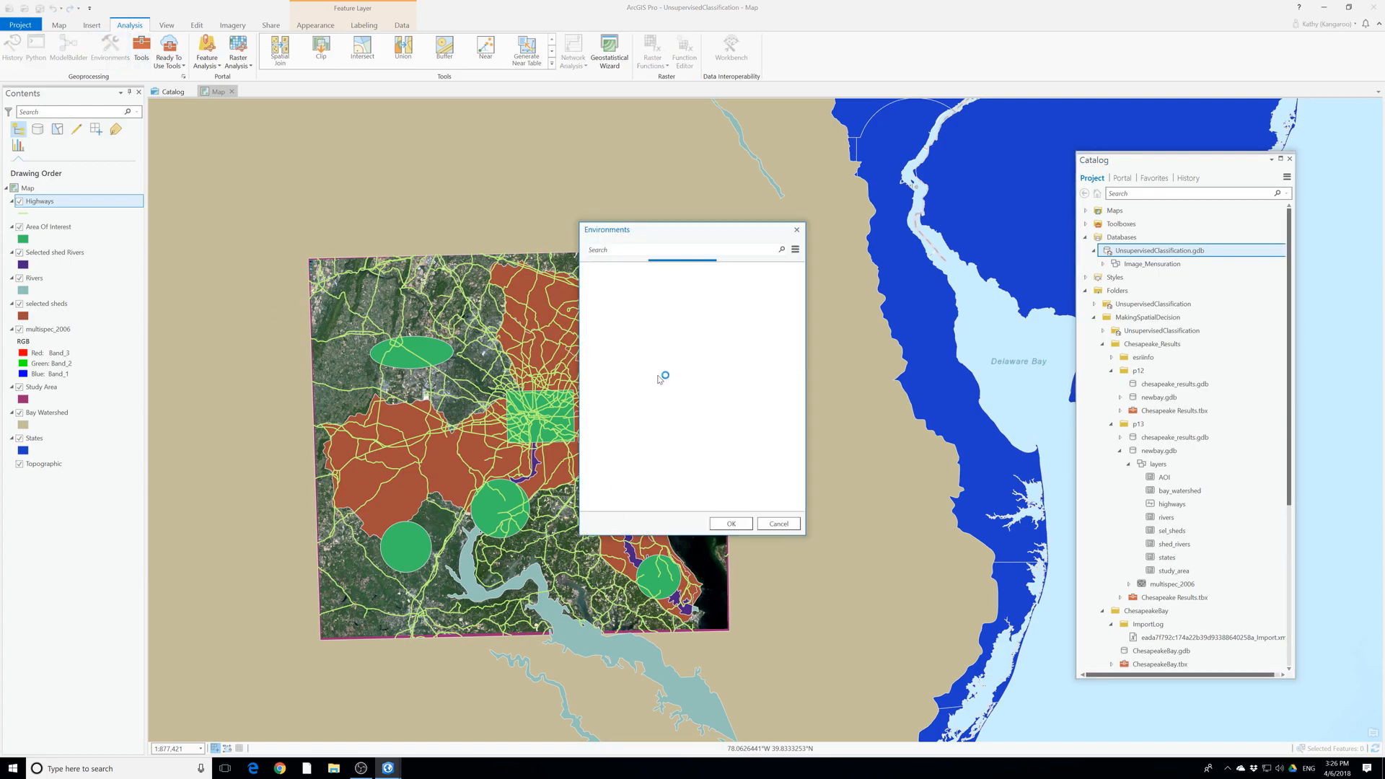
{"action": "left_click_drag", "start_coordinate": [630, 223], "coordinate": [443, 192]}
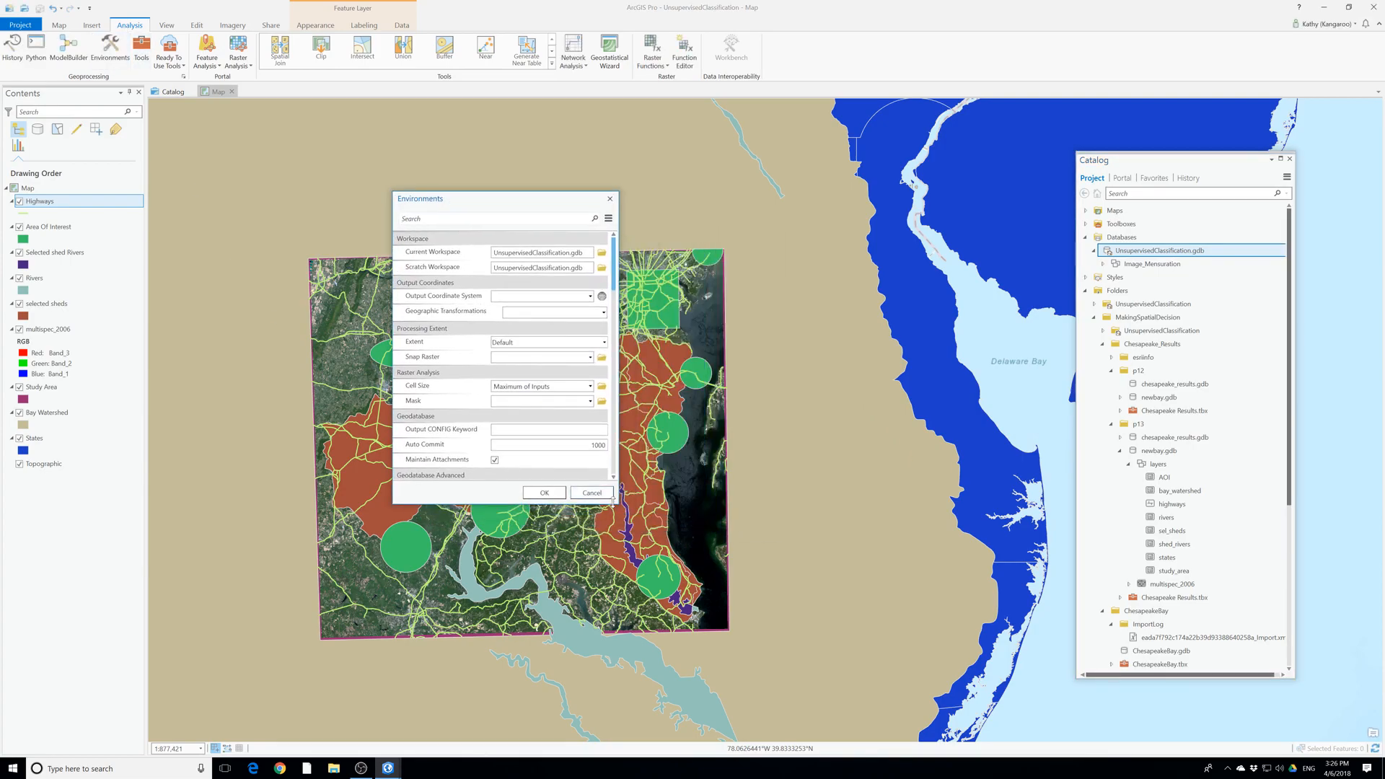
{"action": "left_click_drag", "start_coordinate": [613, 501], "coordinate": [976, 717]}
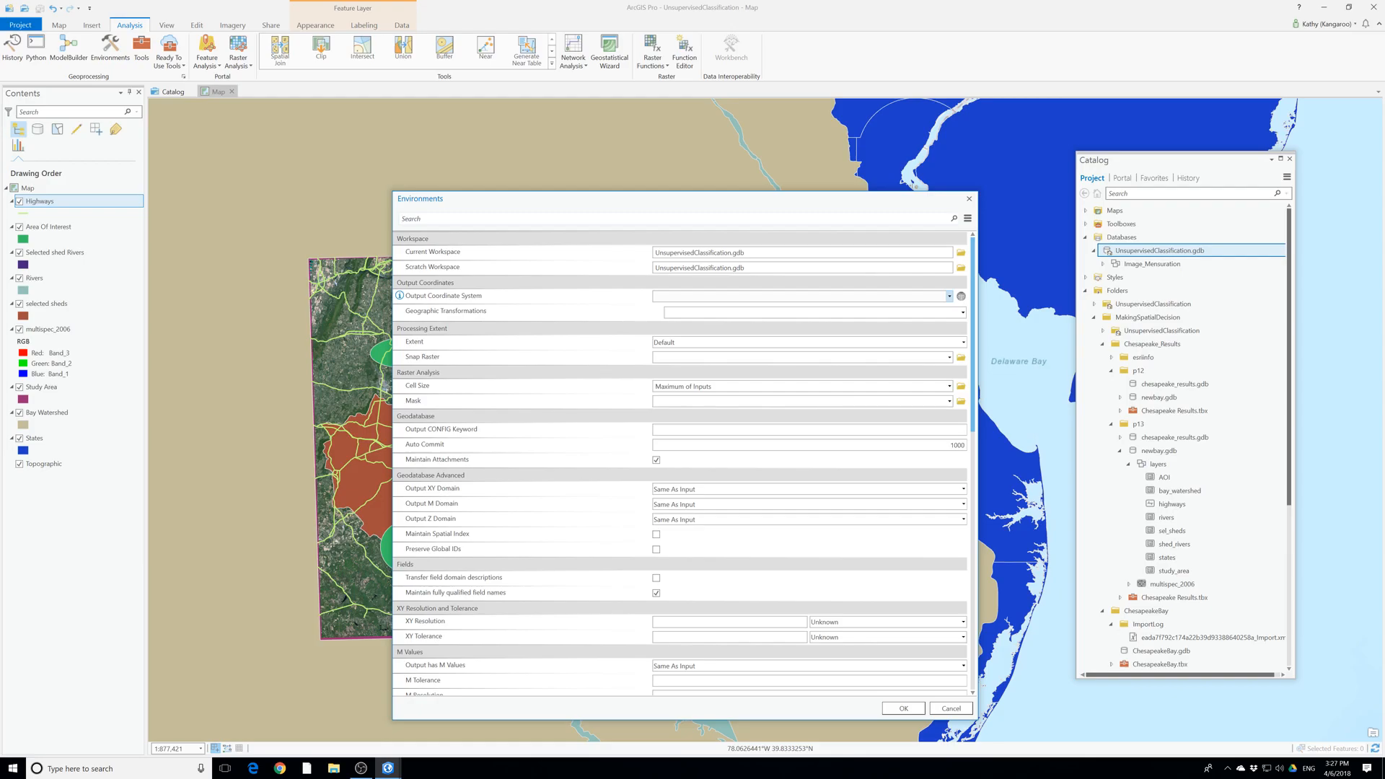
{"action": "left_click", "coordinate": [949, 296]}
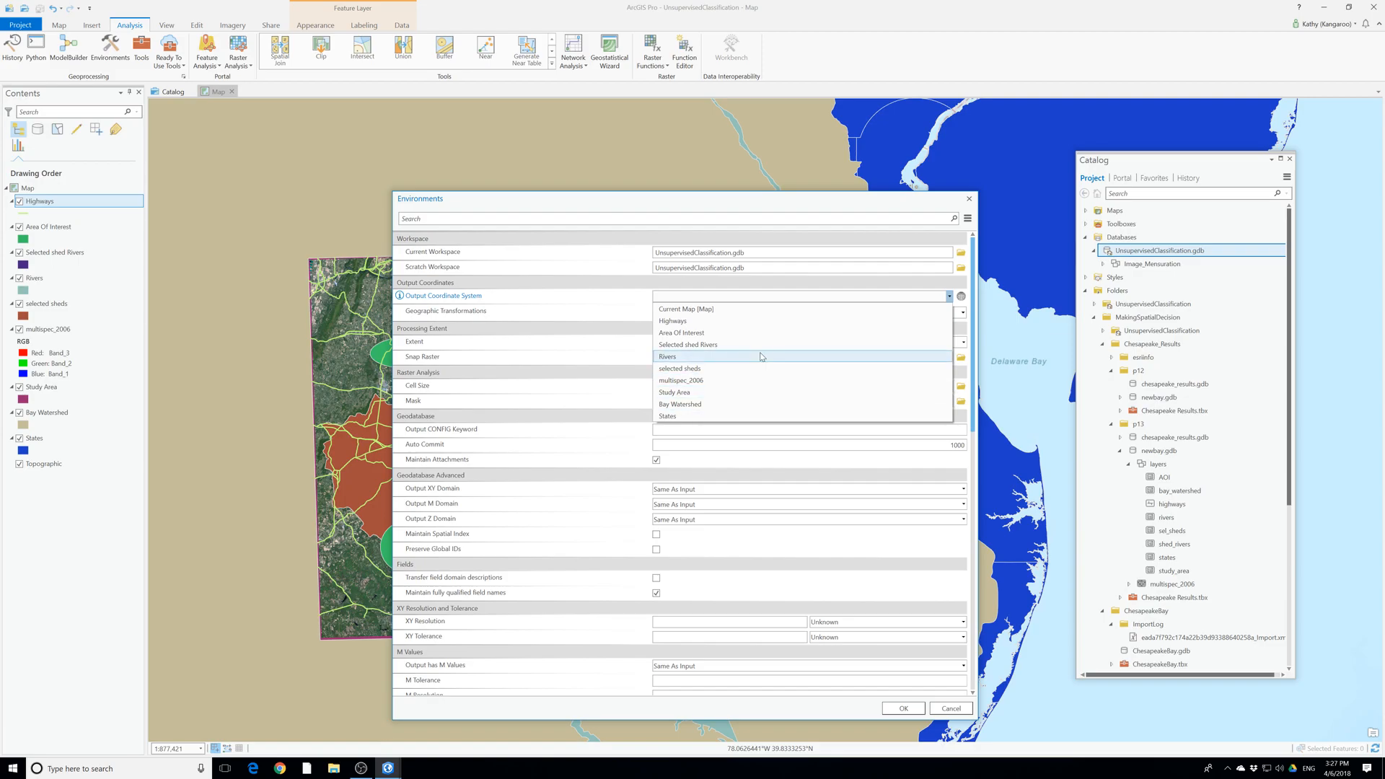
{"action": "left_click", "coordinate": [722, 320]}
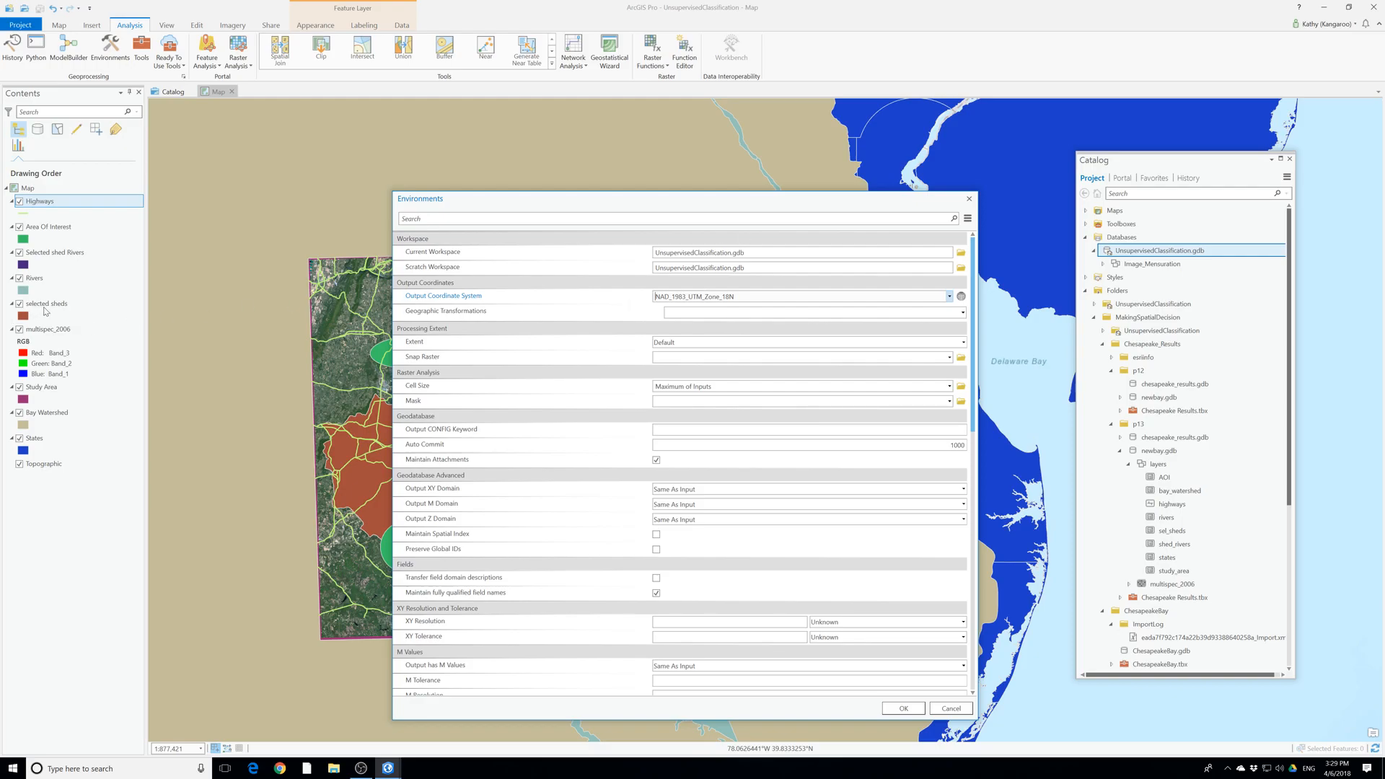
{"action": "left_click", "coordinate": [906, 709]}
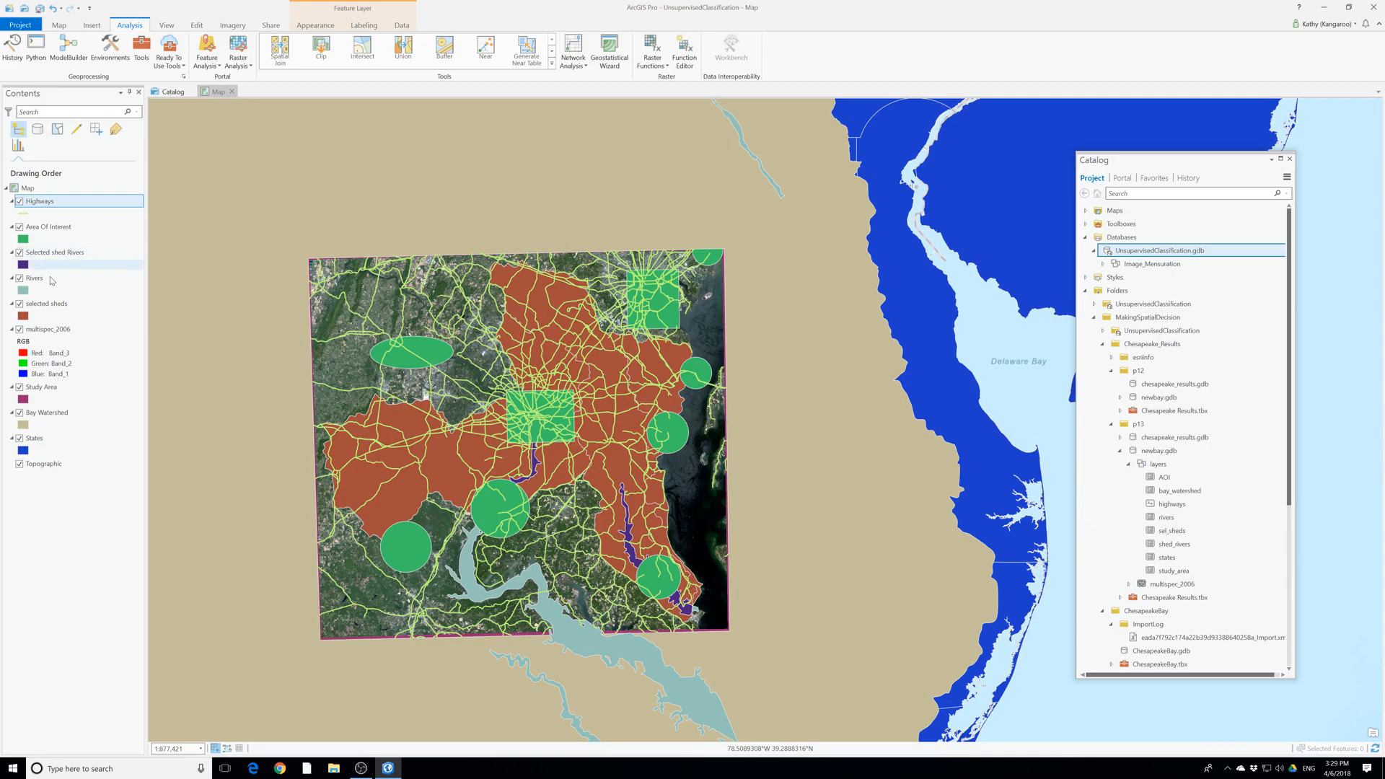
Rename the selected sheds layer as watersheds
{"action": "left_click", "coordinate": [52, 306]}
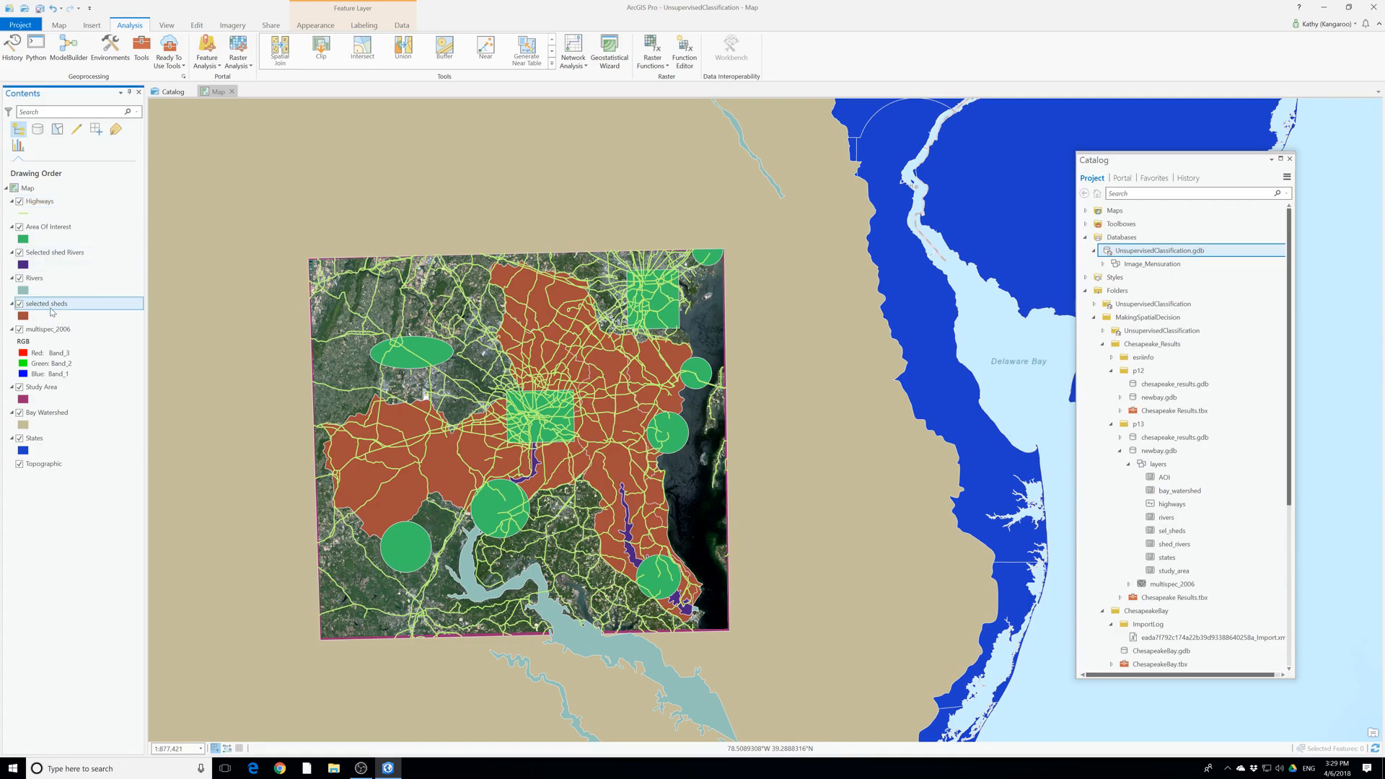
{"action": "left_click", "coordinate": [50, 307]}
{"action": "type", "text": "wate"}
{"action": "key", "text": "BackSpace"}
{"action": "key", "text": "BackSpace"}
{"action": "key", "text": "BackSpace"}
{"action": "key", "text": "BackSpace"}
{"action": "key", "text": "BackSpace"}
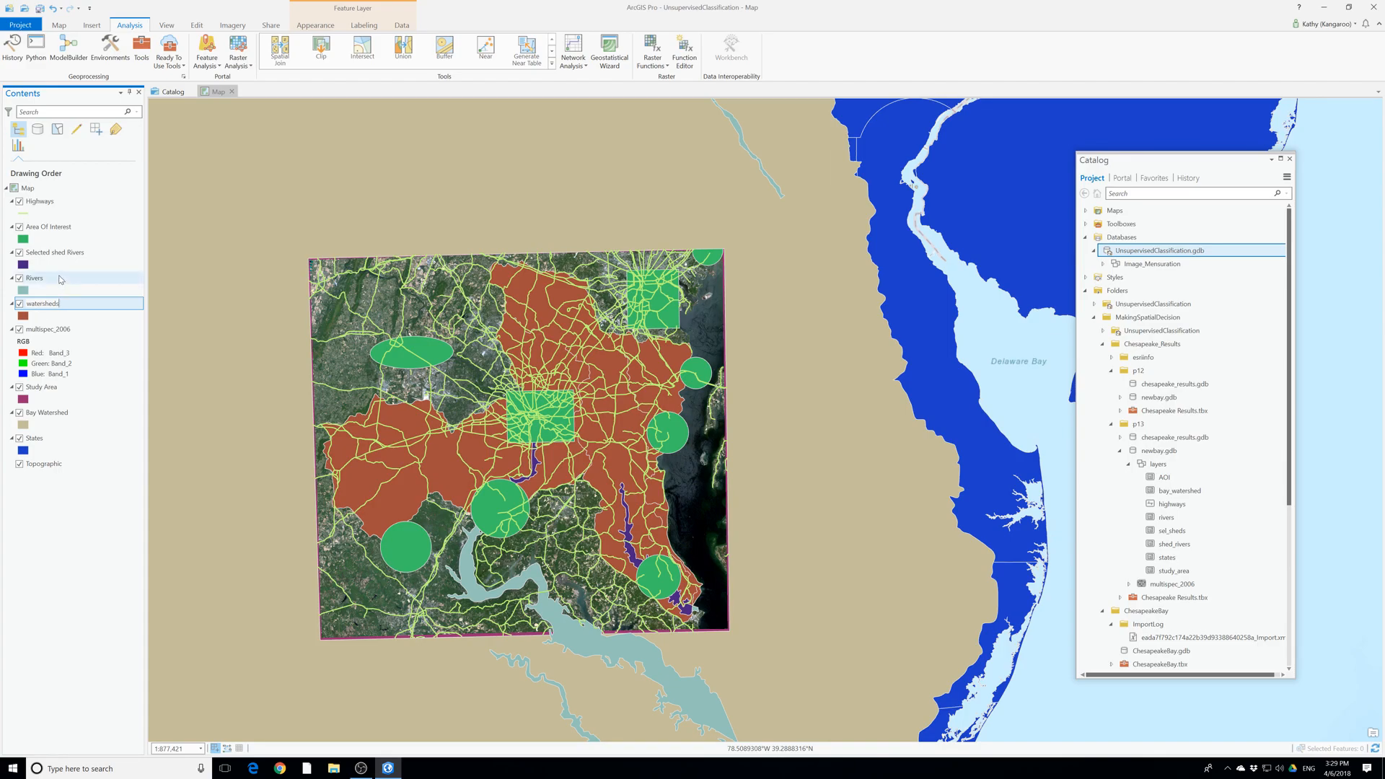
Turn on labels for the watersheds layer
{"action": "left_click", "coordinate": [364, 25]}
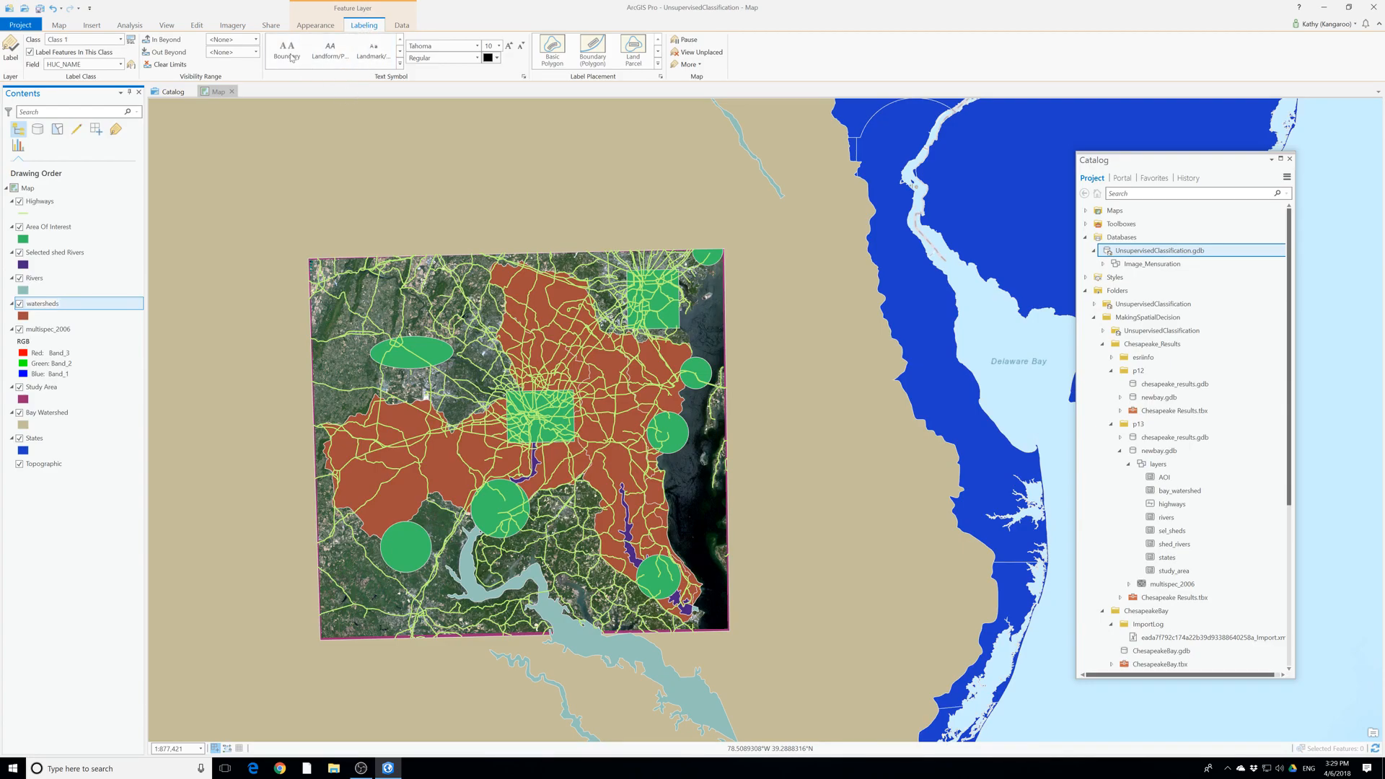
{"action": "left_click", "coordinate": [5, 49]}
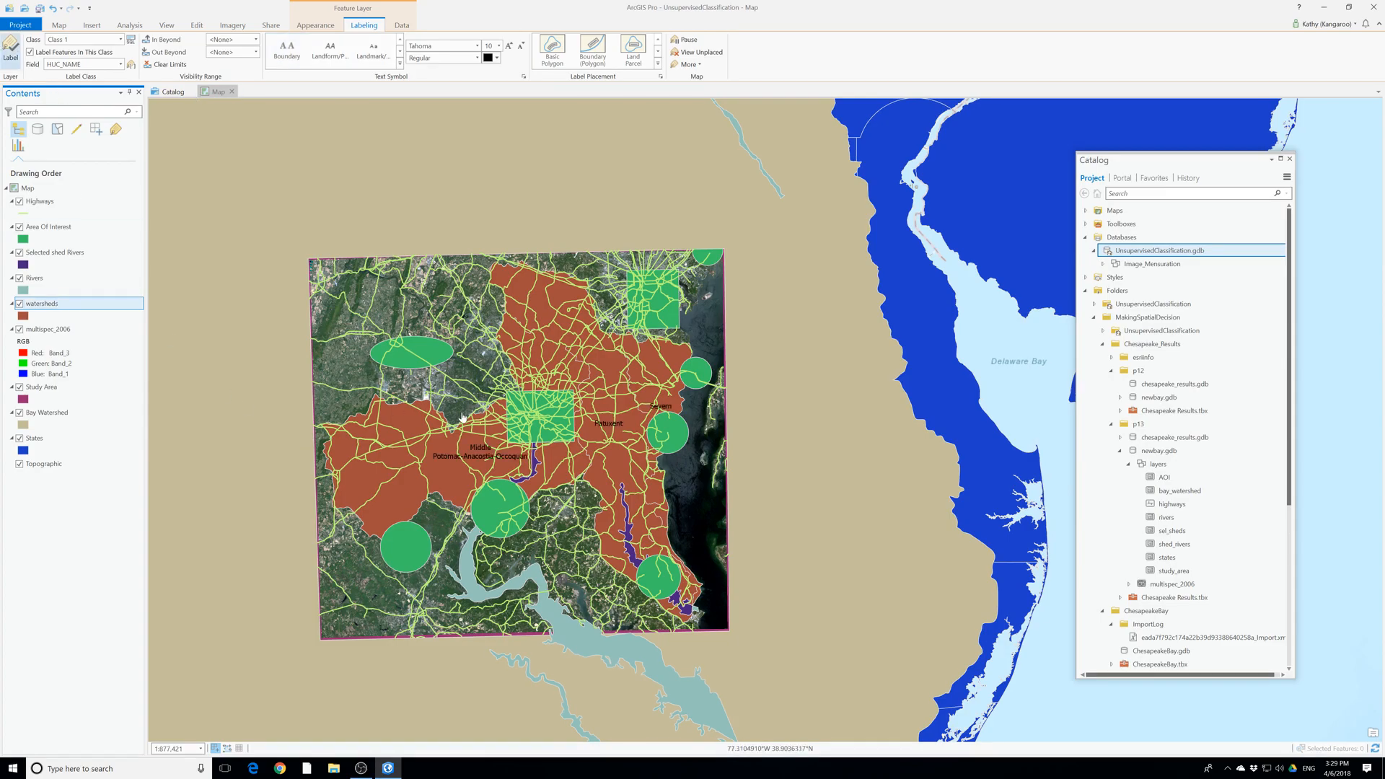
{"action": "scroll", "coordinate": [463, 417], "scroll_direction": "up", "scroll_amount": 2}
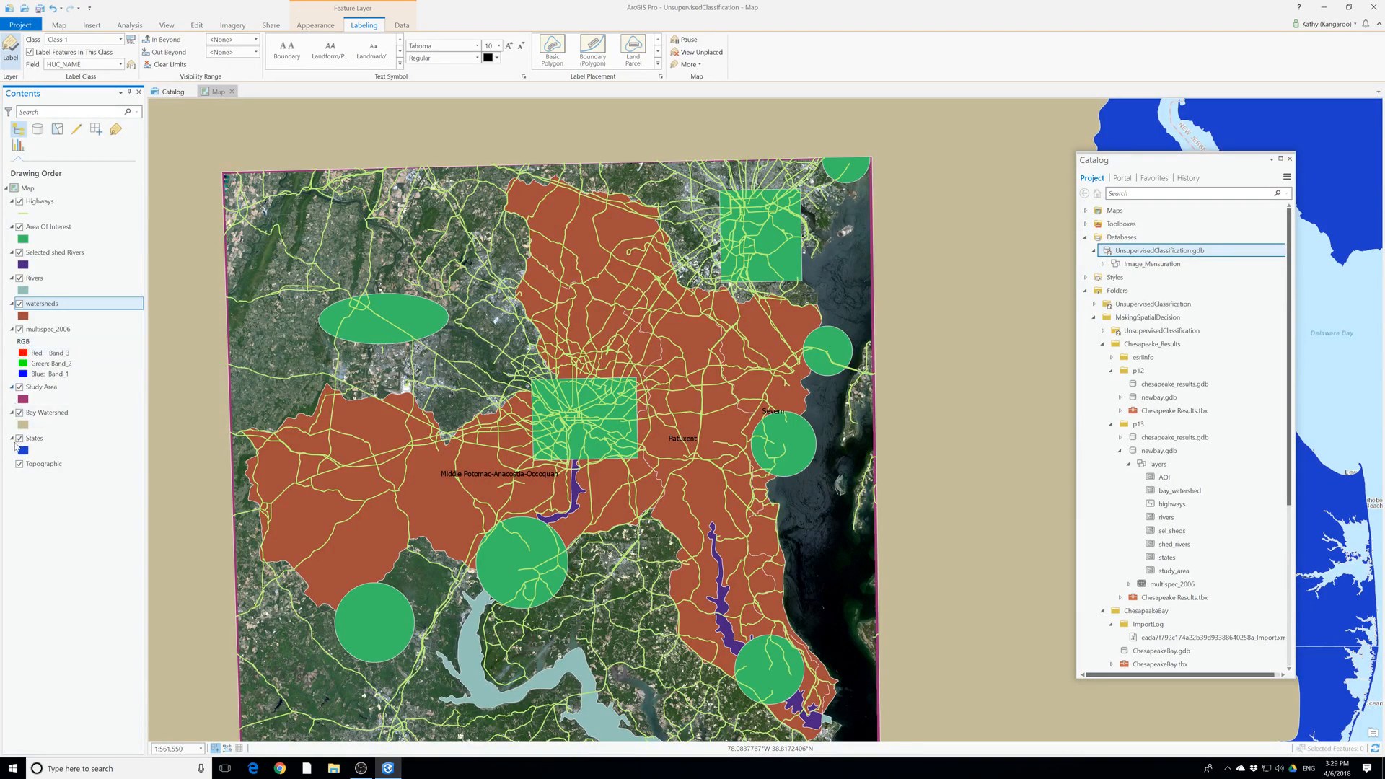
Rename the Rivers layer as Shed Rivers
{"action": "left_click", "coordinate": [30, 280]}
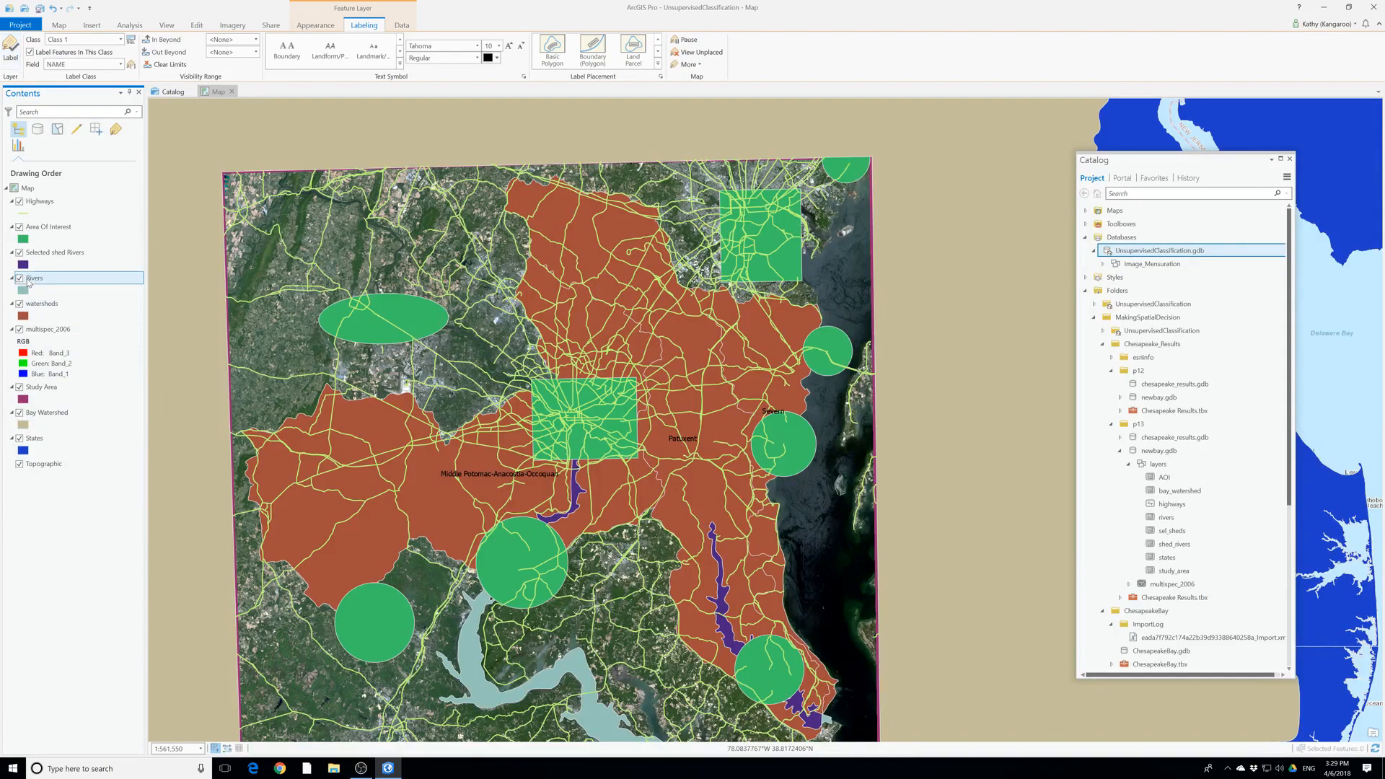
{"action": "left_click", "coordinate": [29, 281]}
{"action": "type", "text": "Shed"}
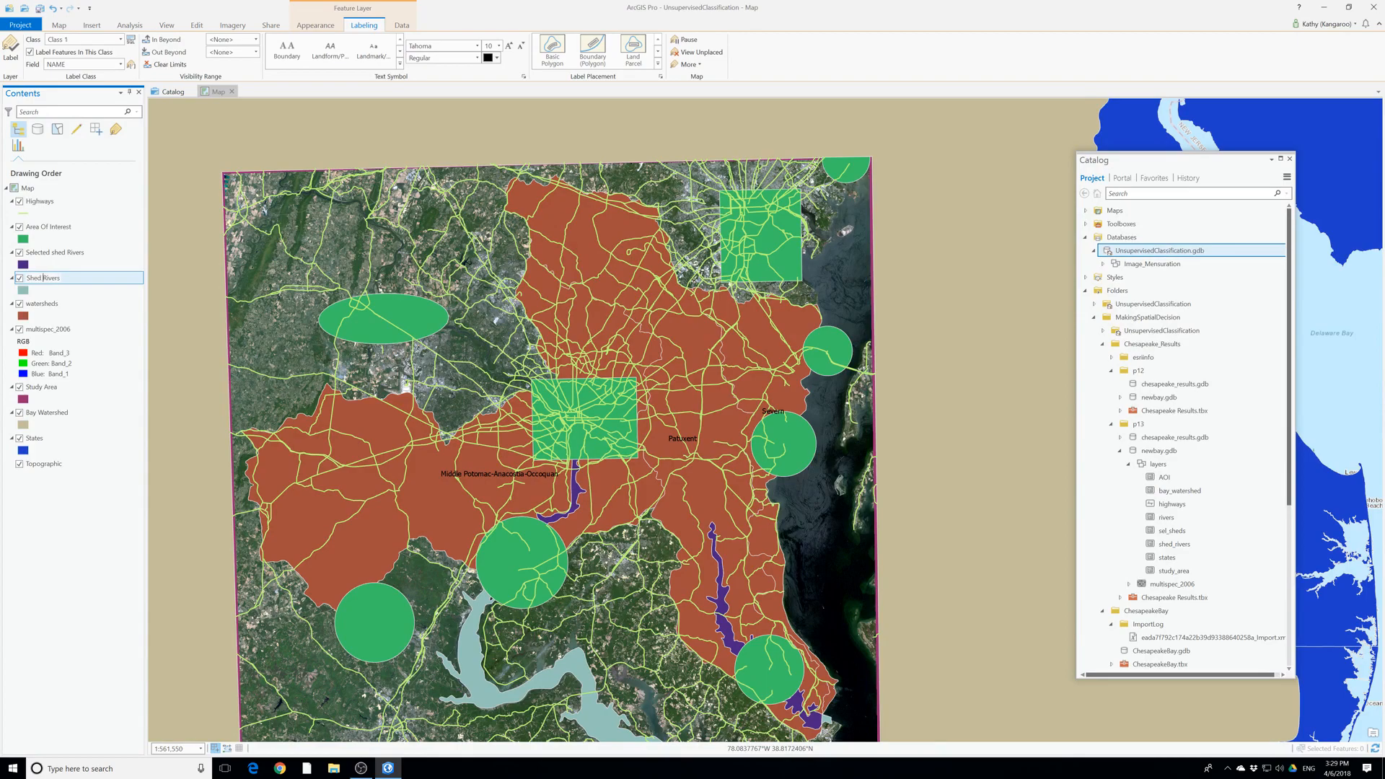
Apply the Water (area) polygon symbol to the Shed Rivers layer and check the result on the map
{"action": "left_click", "coordinate": [26, 292]}
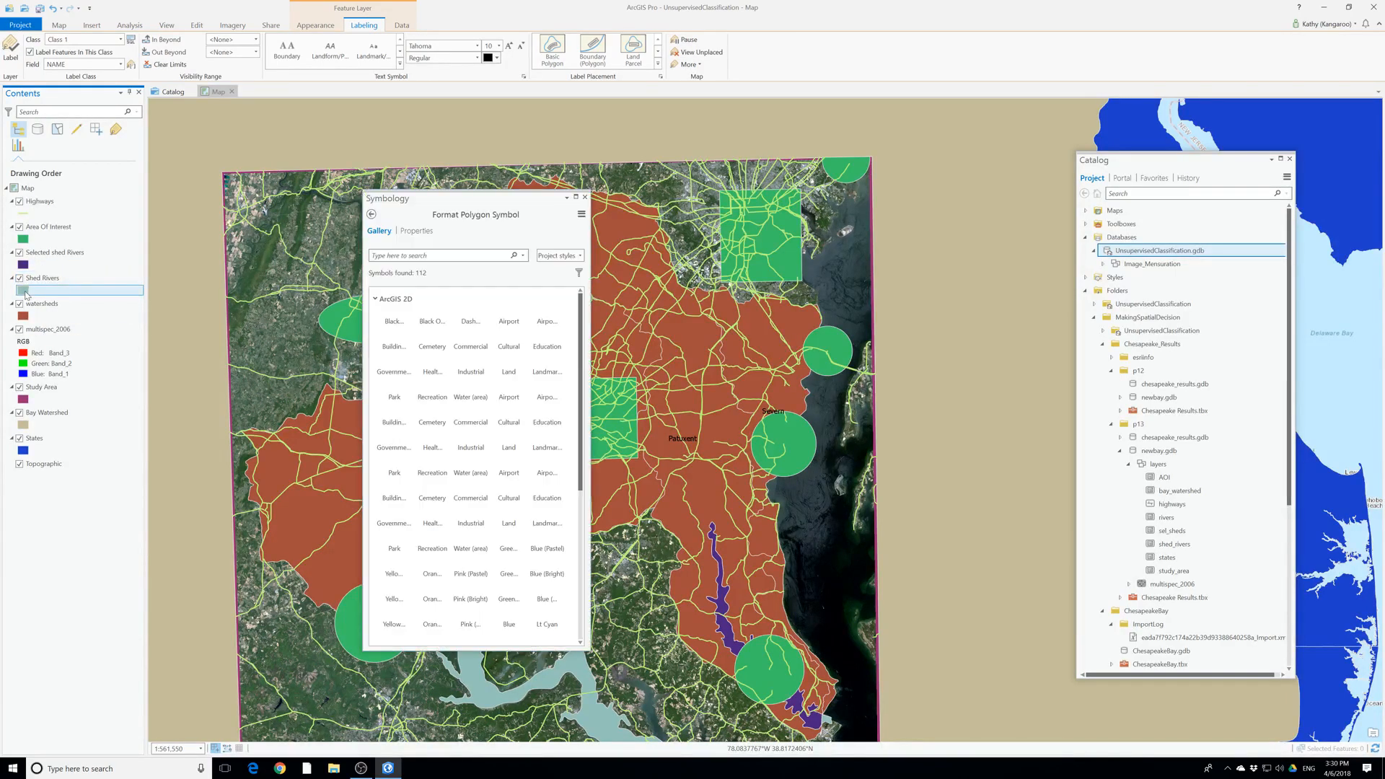
{"action": "right_click", "coordinate": [26, 293]}
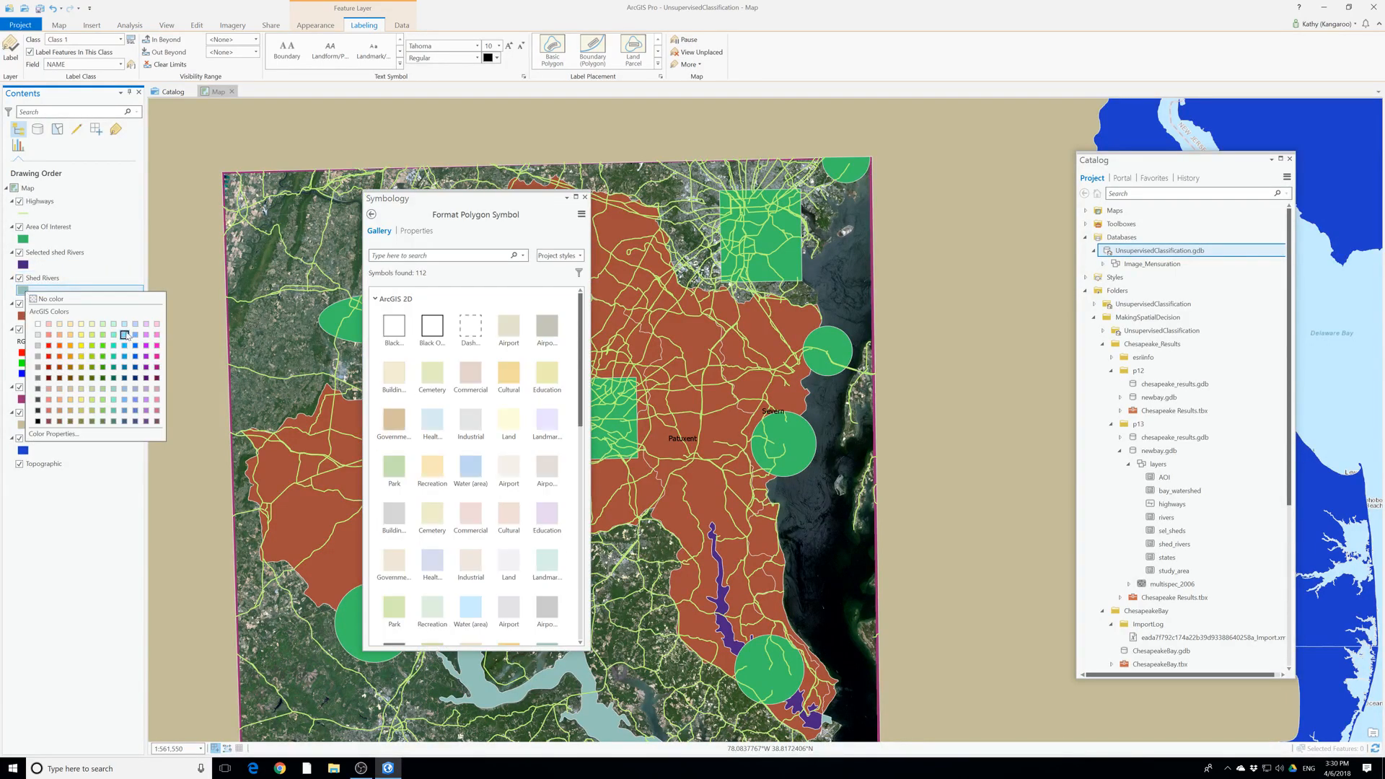
{"action": "left_click", "coordinate": [463, 461]}
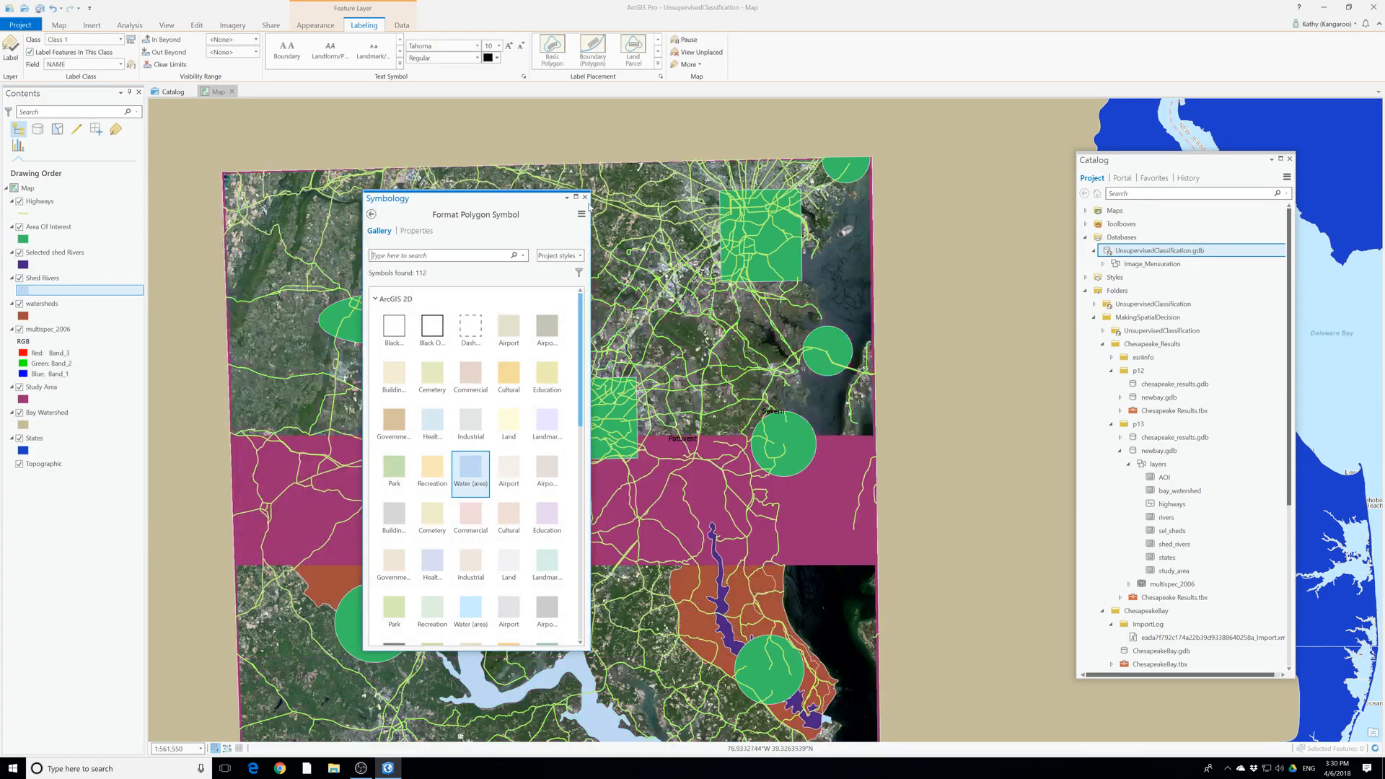
{"action": "left_click", "coordinate": [585, 197]}
{"action": "left_click_drag", "start_coordinate": [517, 503], "coordinate": [487, 433]}
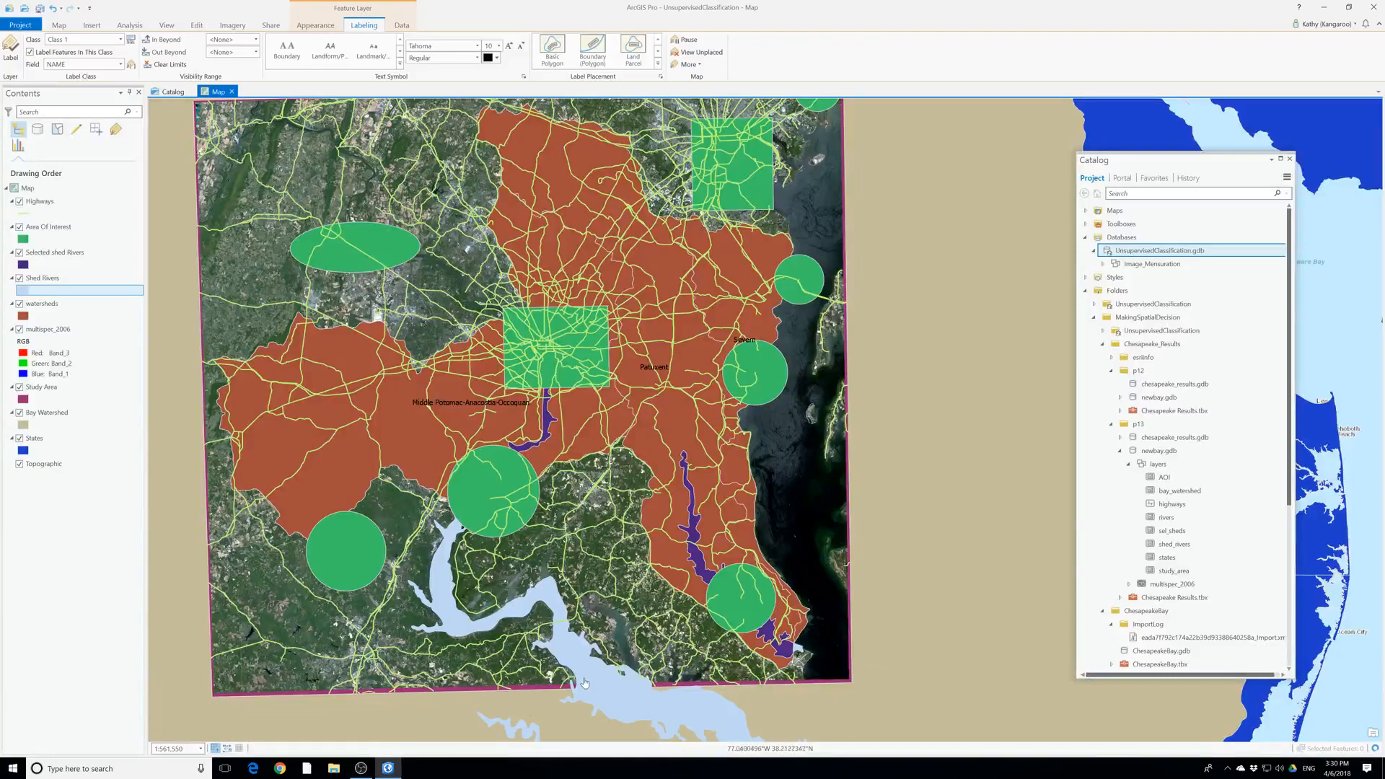
{"action": "scroll", "coordinate": [572, 688], "scroll_direction": "down", "scroll_amount": 3}
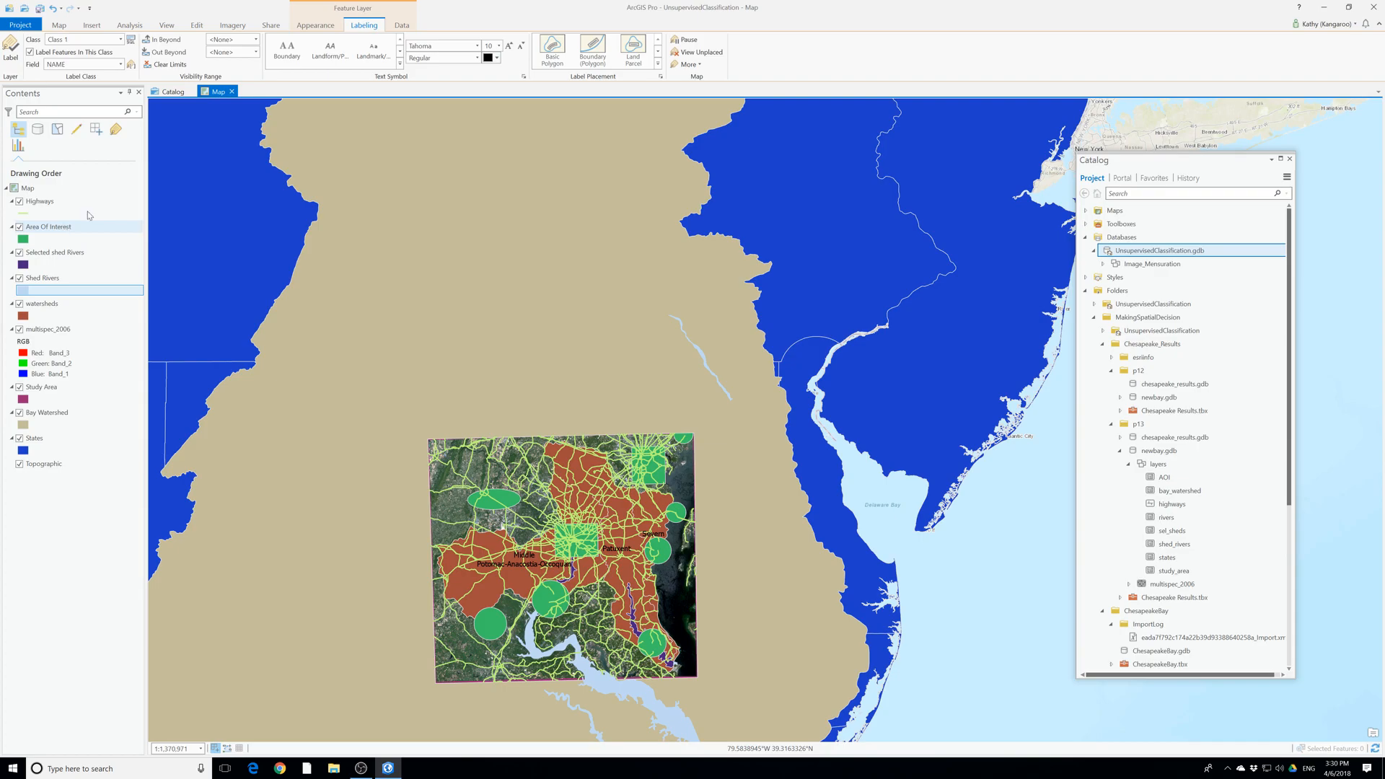
Set up the Clip tool with Highways as the input features and watersheds as the clip features
{"action": "left_click", "coordinate": [124, 26]}
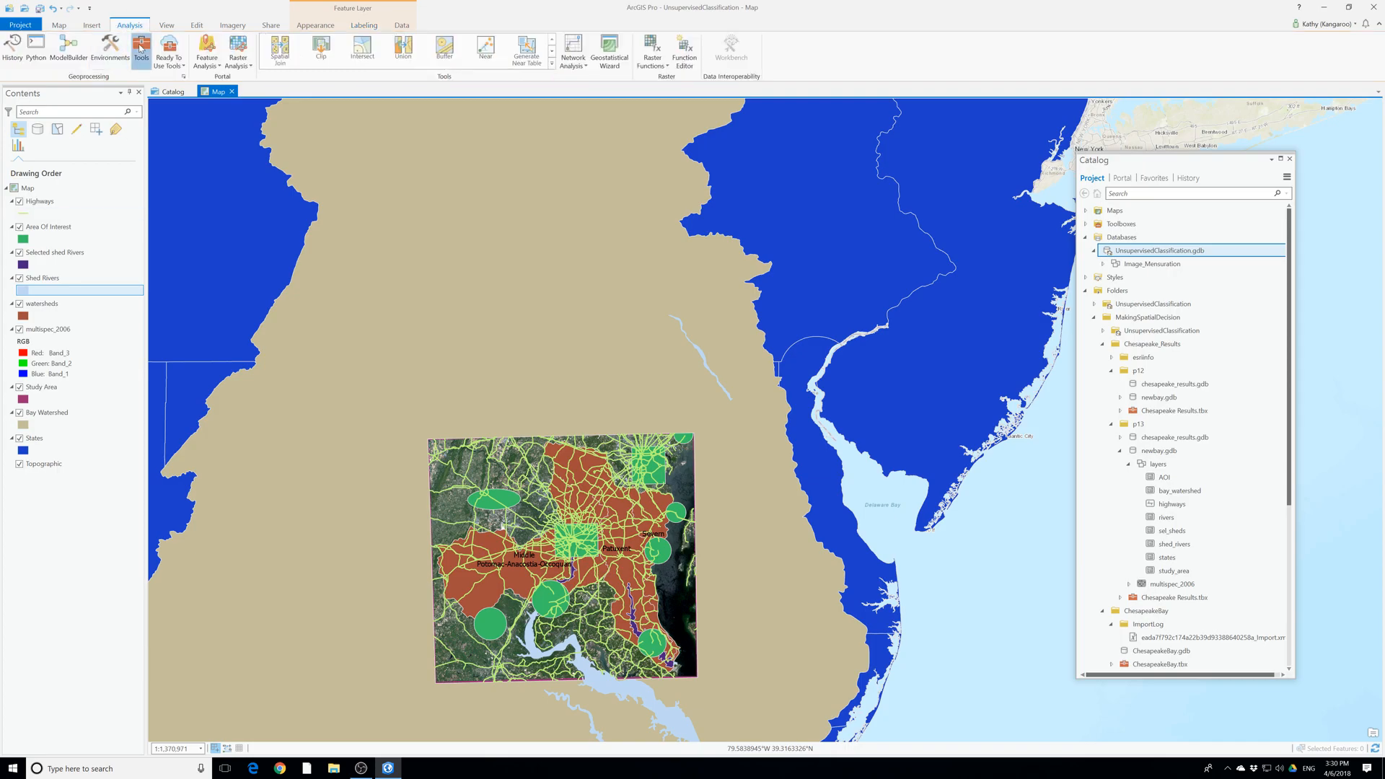
{"action": "left_click", "coordinate": [140, 47]}
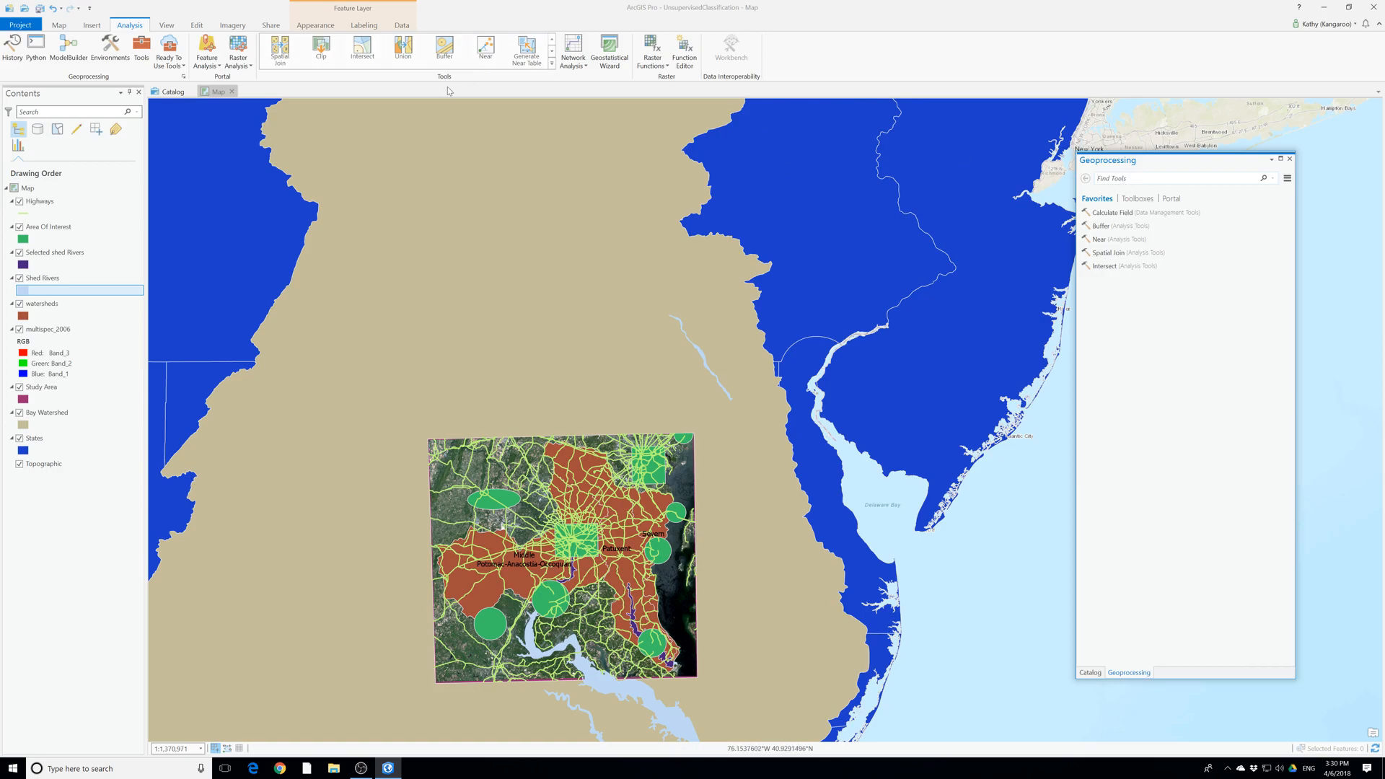
{"action": "left_click", "coordinate": [321, 52]}
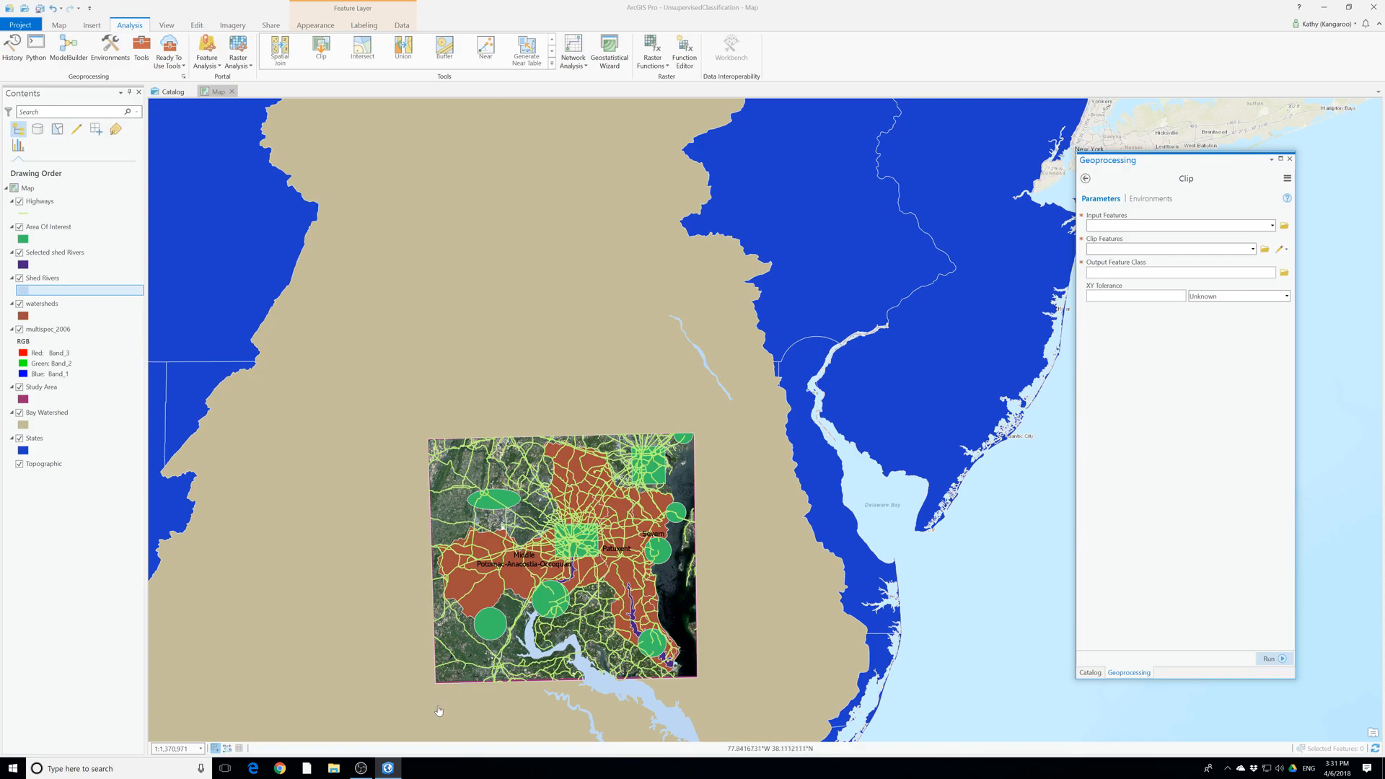
{"action": "left_click_drag", "start_coordinate": [1155, 161], "coordinate": [1026, 205]}
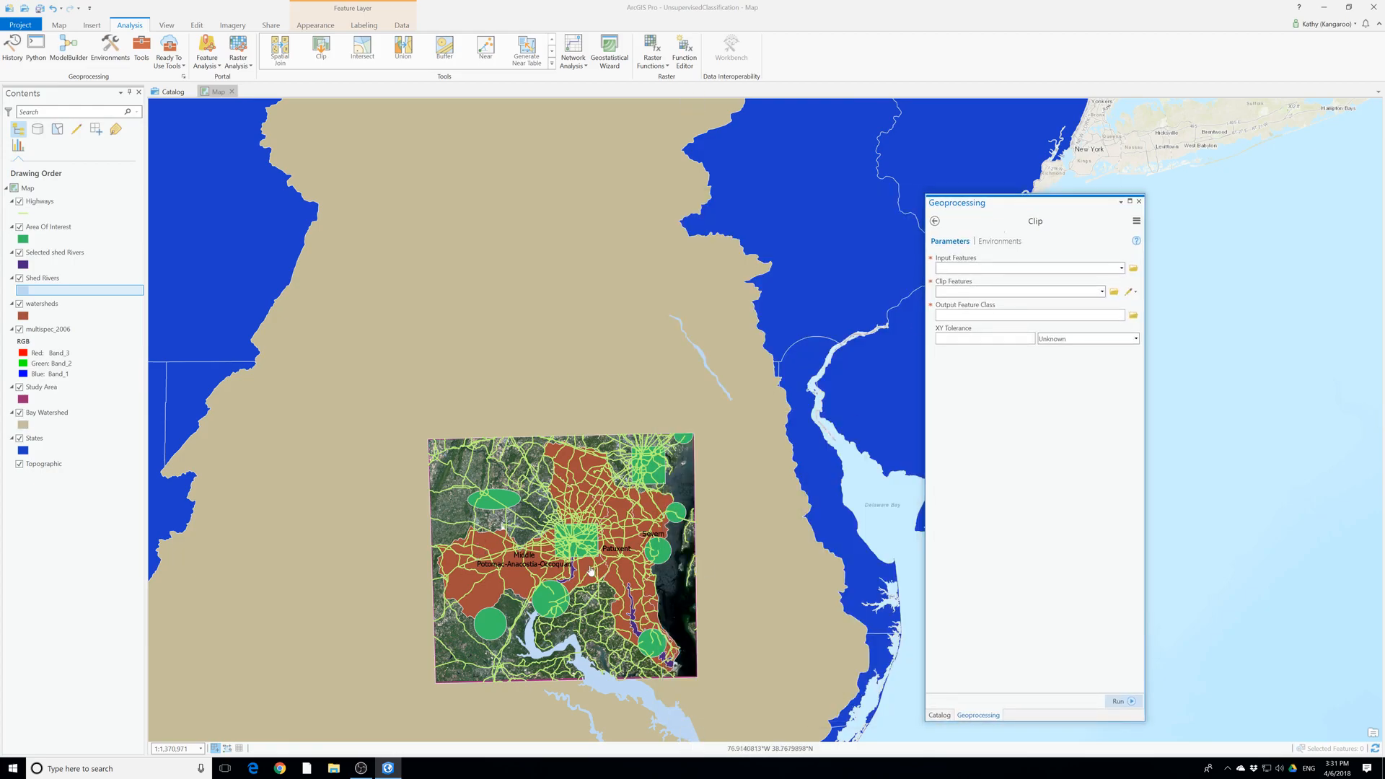
{"action": "left_click", "coordinate": [1122, 268]}
{"action": "left_click", "coordinate": [960, 279]}
{"action": "left_click", "coordinate": [1102, 291]}
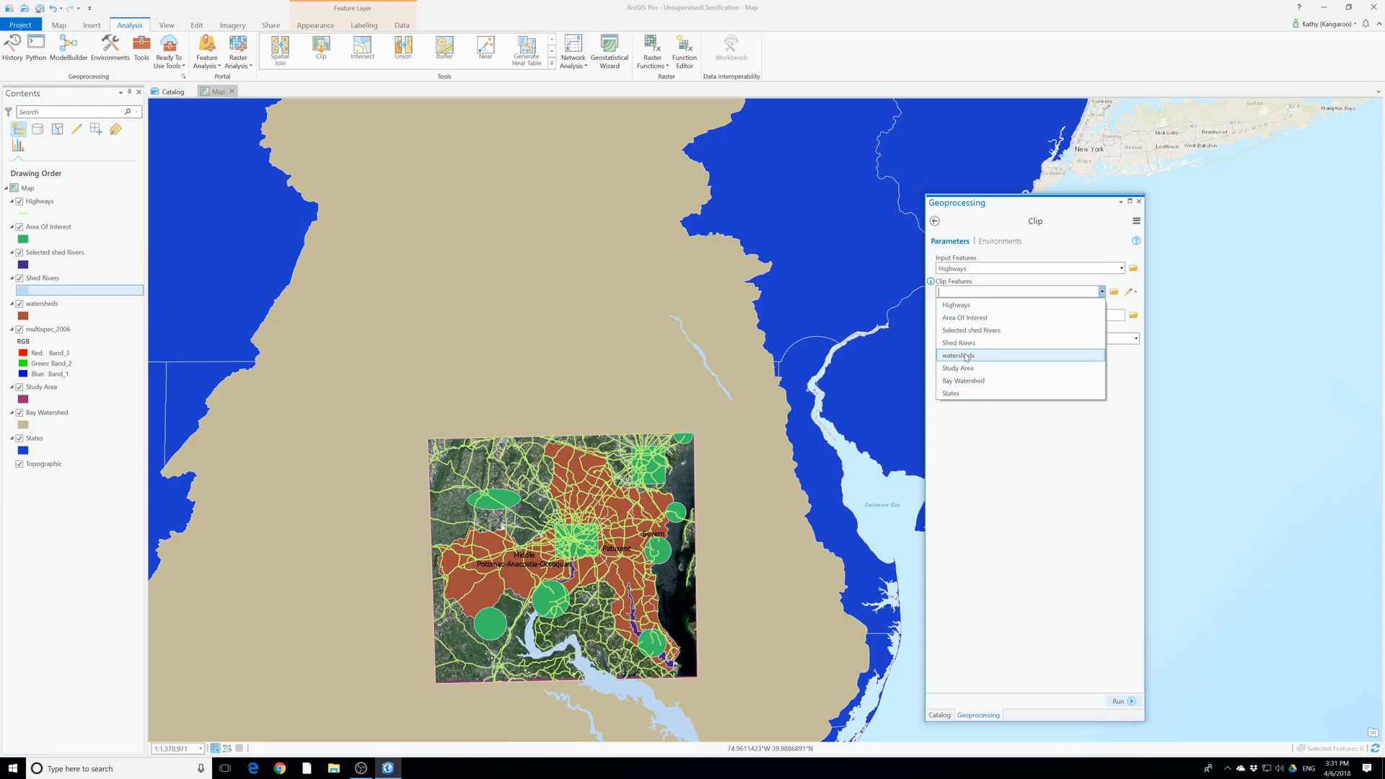
{"action": "left_click", "coordinate": [967, 355]}
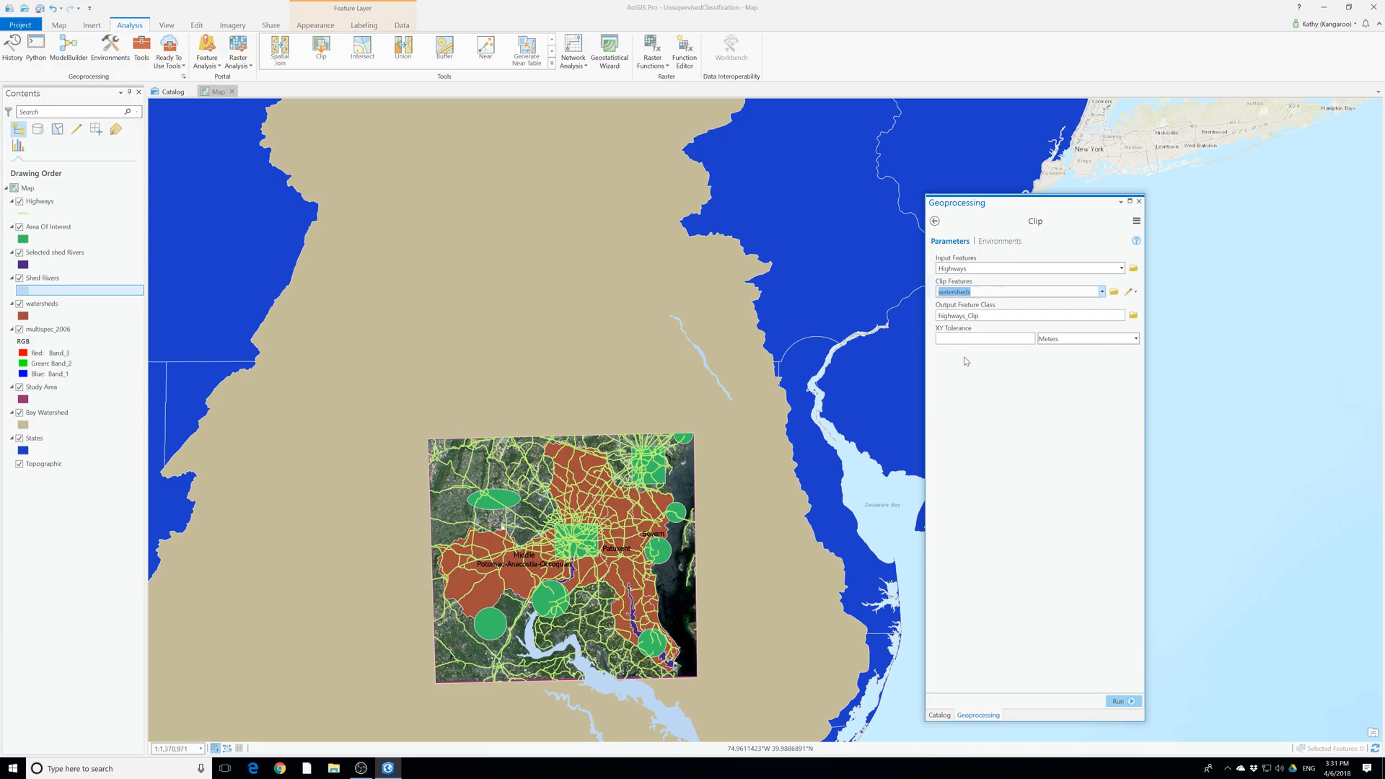
Try to choose UnsupervisedClassification.gdb as the location of the clip output
{"action": "left_click", "coordinate": [1133, 315]}
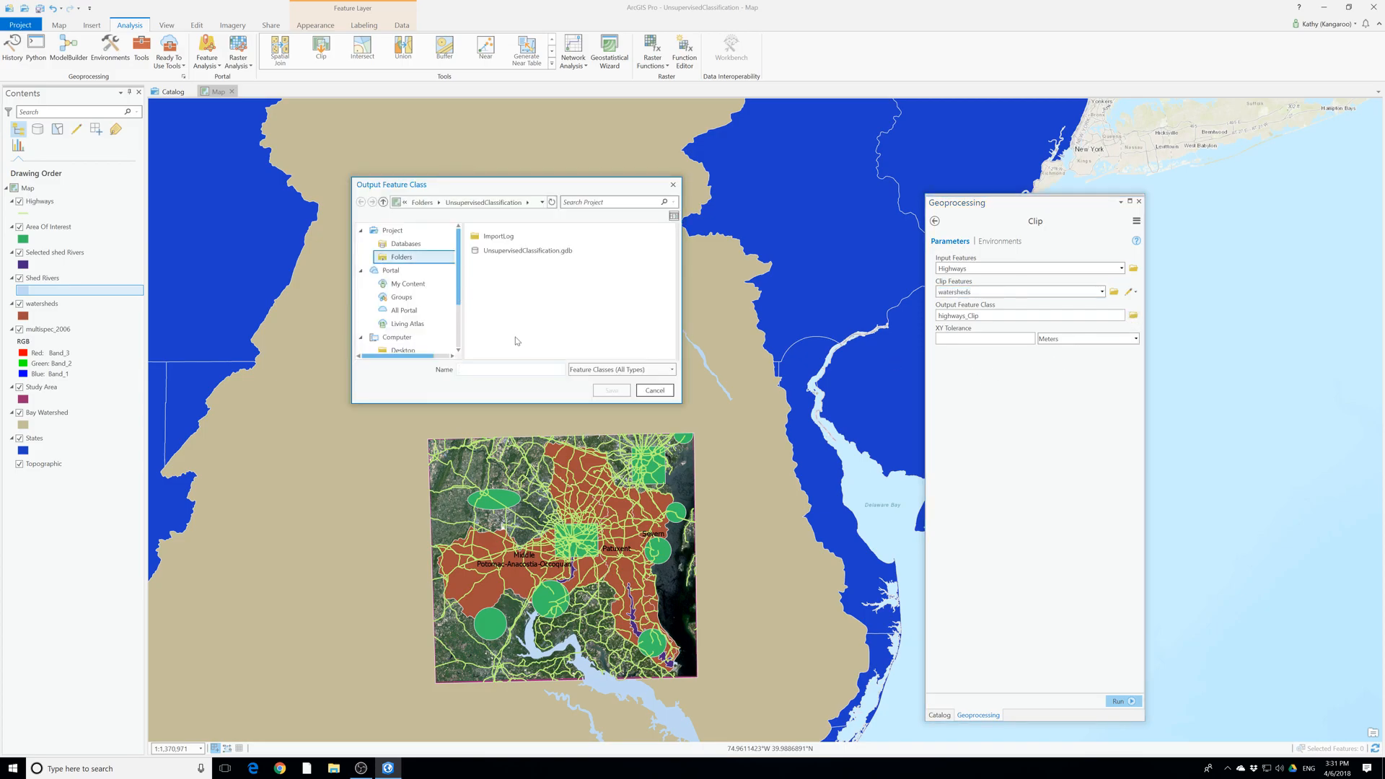
{"action": "left_click", "coordinate": [530, 250]}
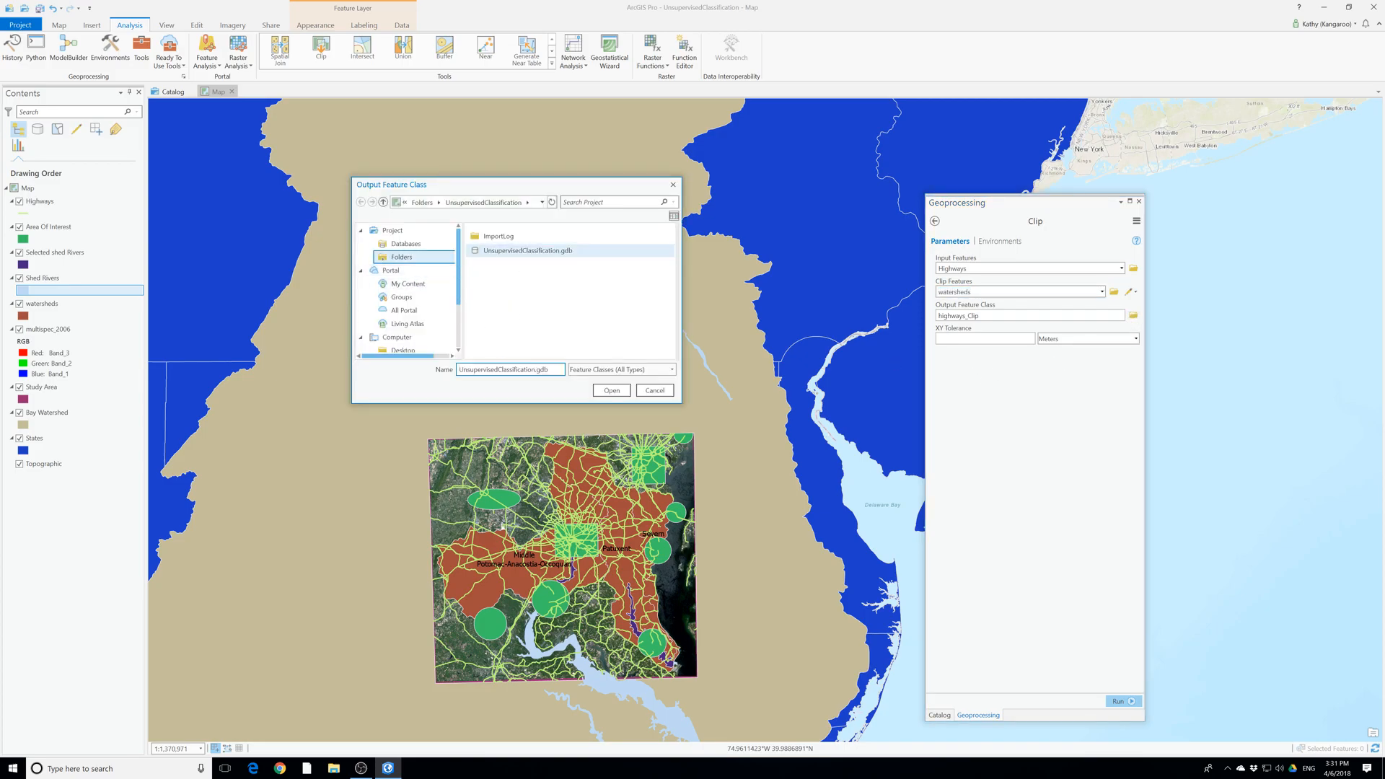
{"action": "left_click", "coordinate": [612, 390]}
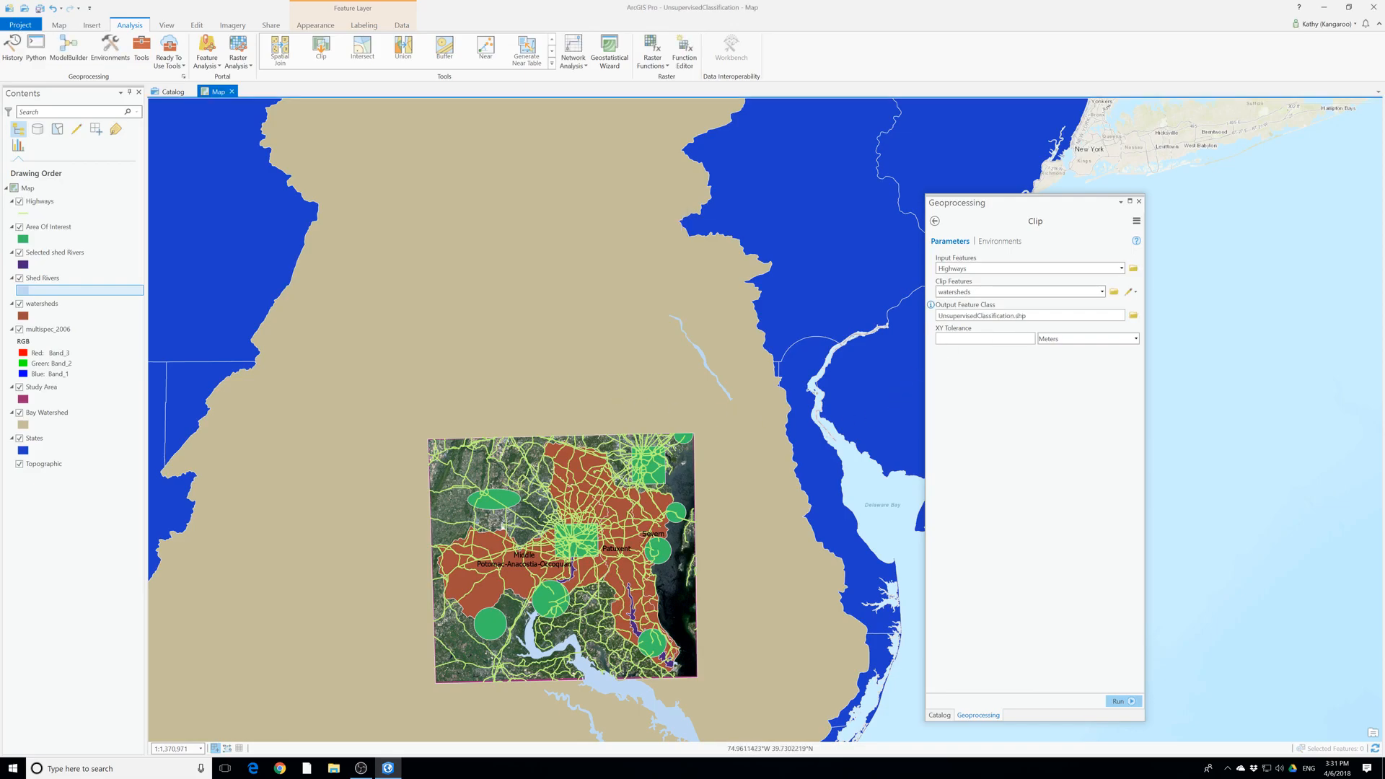
Name the output feature class Roads inside UnsupervisedClassification.gdb and run the Clip tool
{"action": "left_click", "coordinate": [1133, 315]}
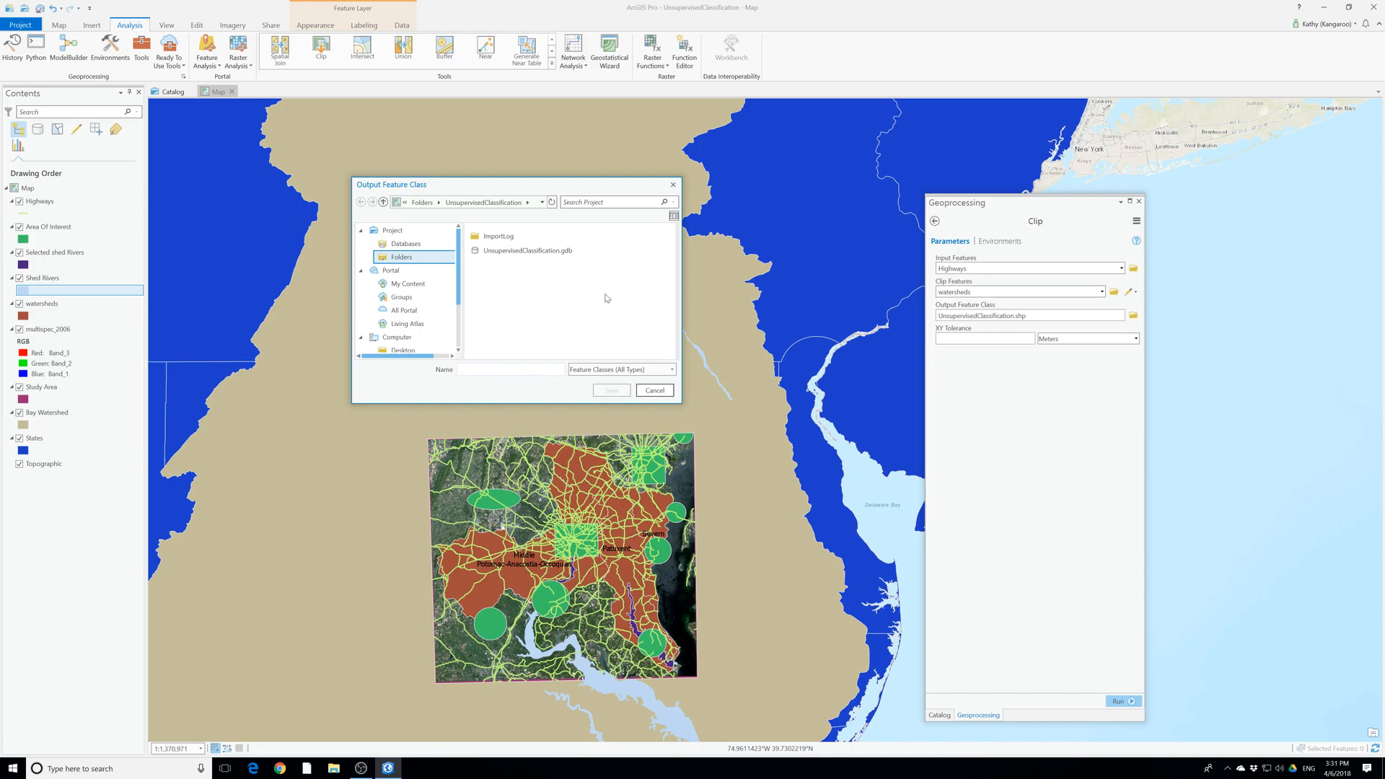
{"action": "double_click", "coordinate": [505, 251]}
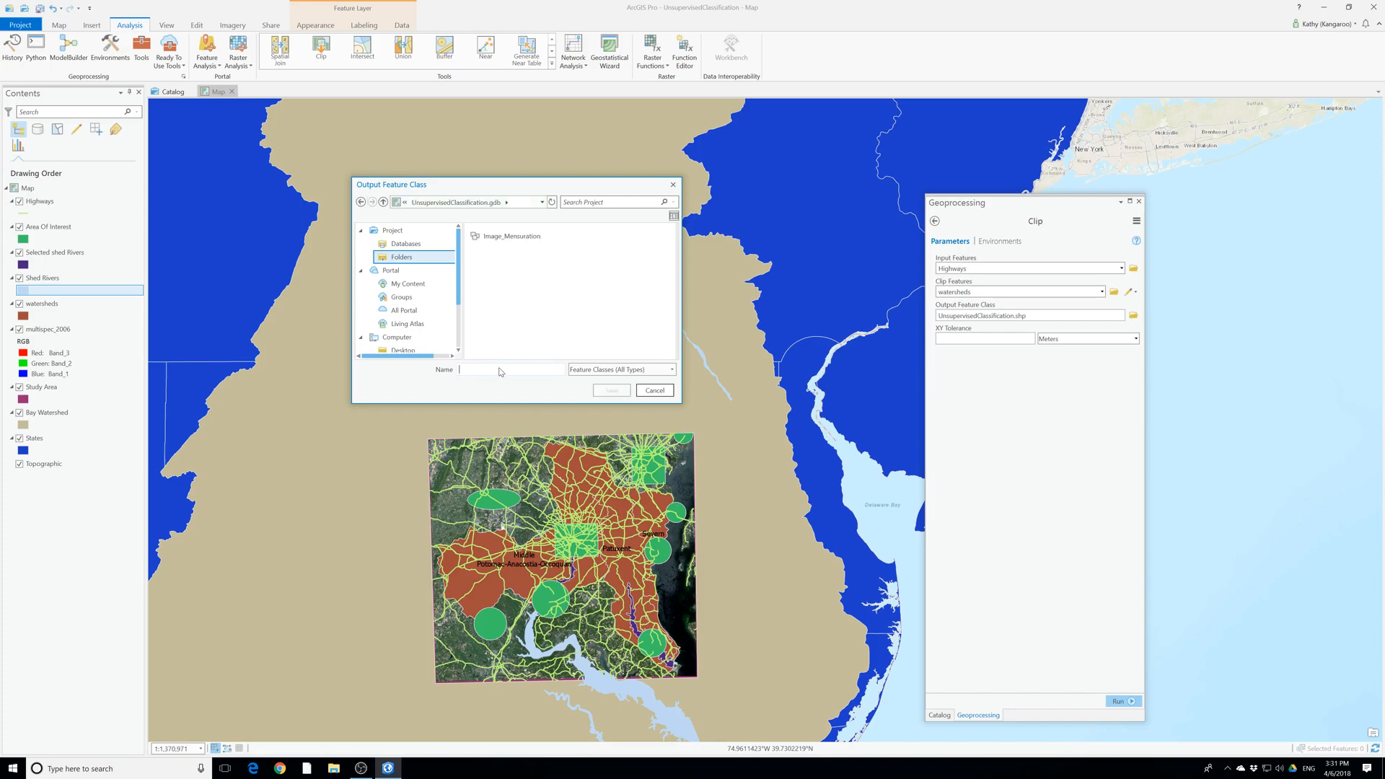
{"action": "left_click", "coordinate": [403, 246]}
{"action": "double_click", "coordinate": [527, 241]}
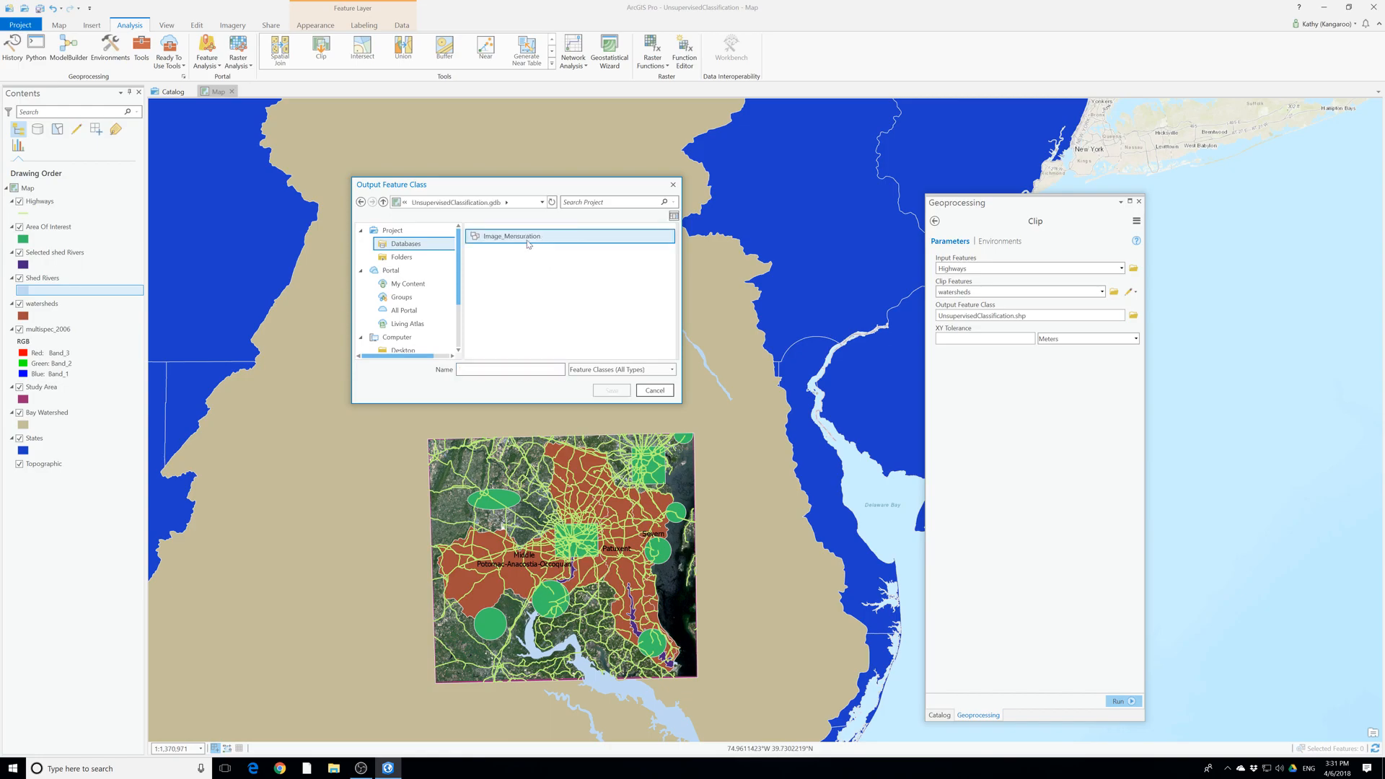
{"action": "left_click", "coordinate": [499, 375]}
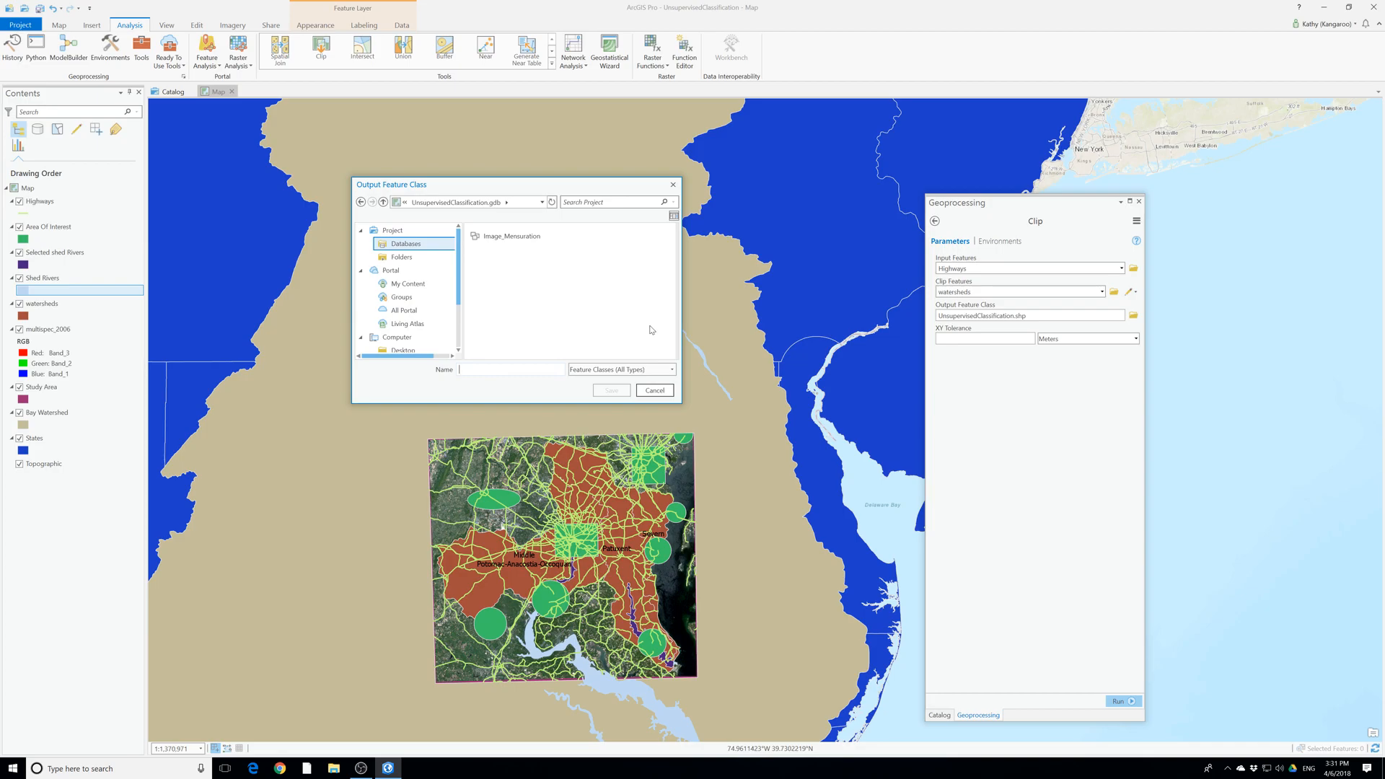
{"action": "type", "text": "ro"}
{"action": "type", "text": "Roads"}
{"action": "left_click", "coordinate": [612, 391]}
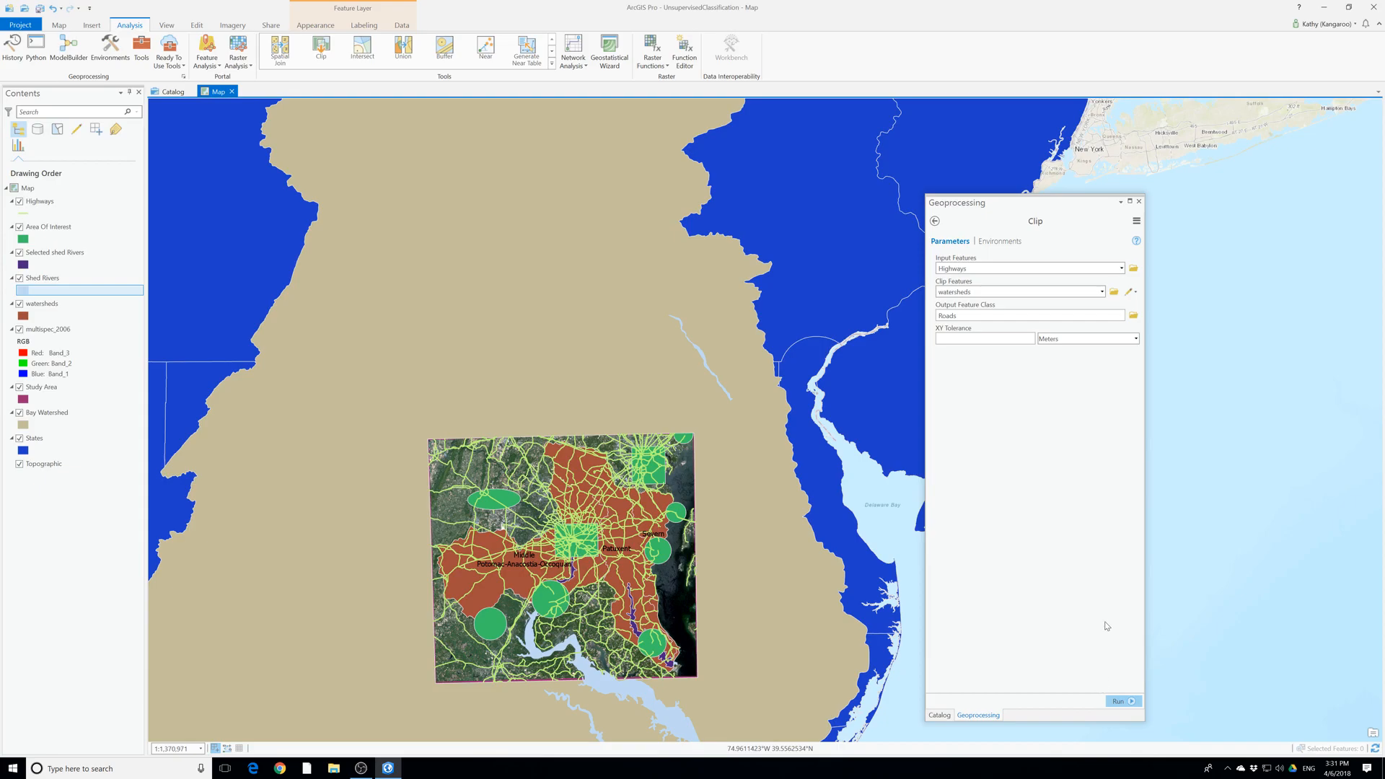
{"action": "left_click", "coordinate": [1119, 701]}
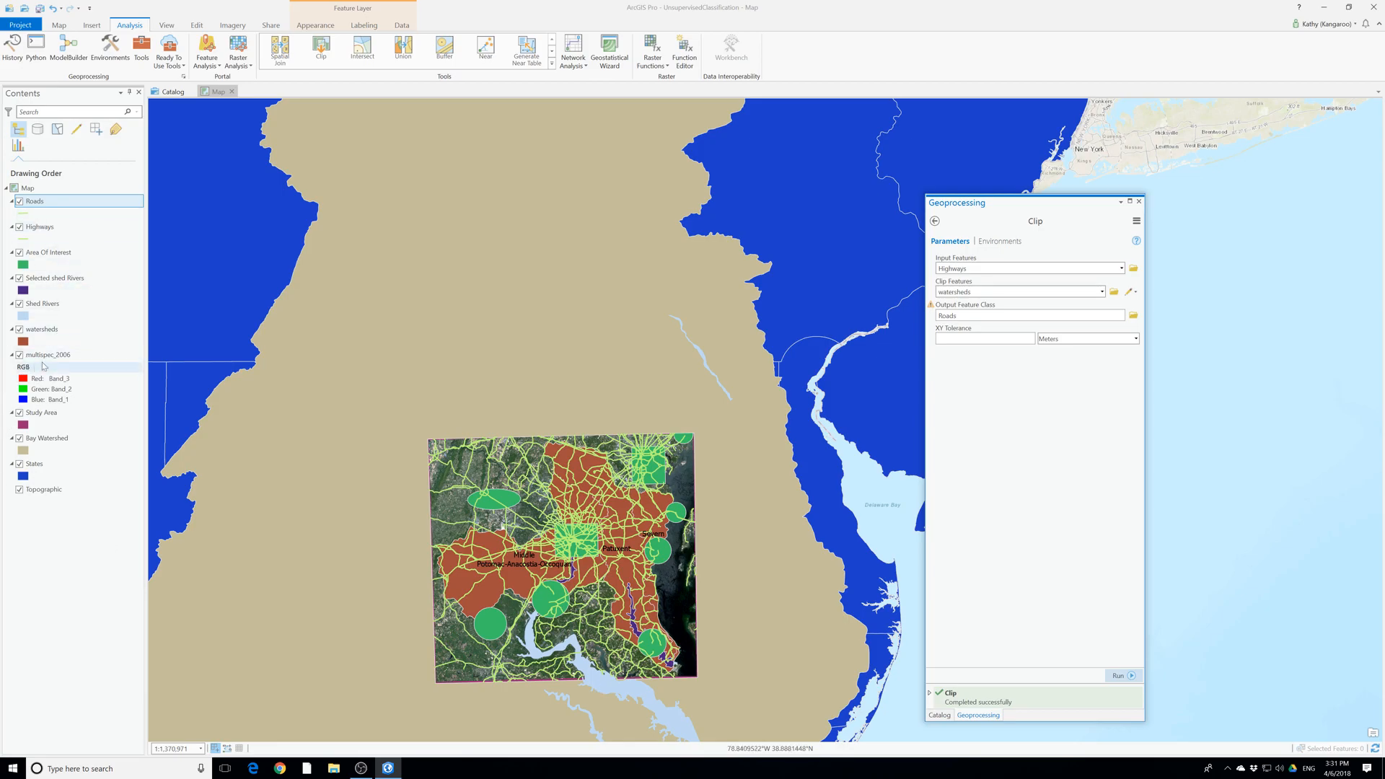
Hide the Highways layer to check the clipped Roads, and remove the Highways and Area Of Interest layers from the map
{"action": "left_click", "coordinate": [19, 228]}
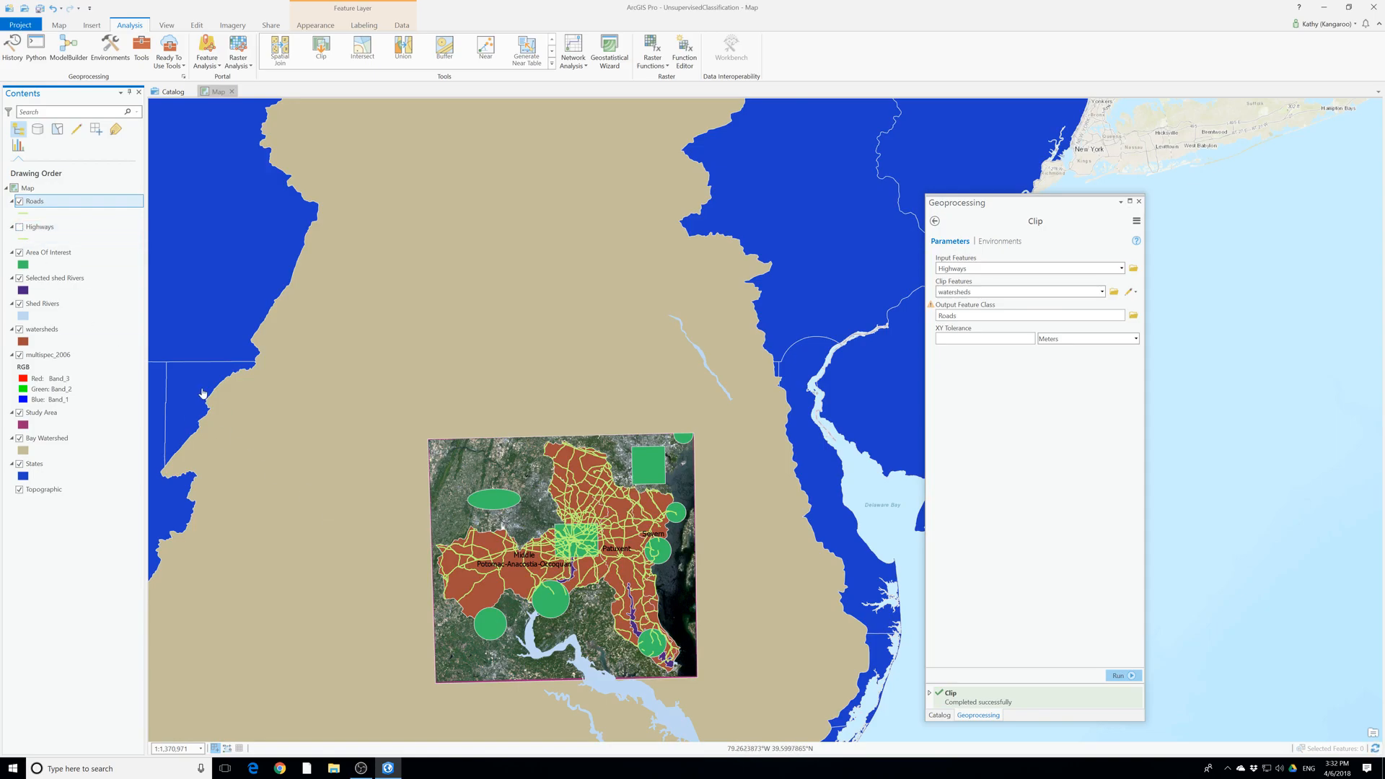
{"action": "right_click", "coordinate": [42, 230]}
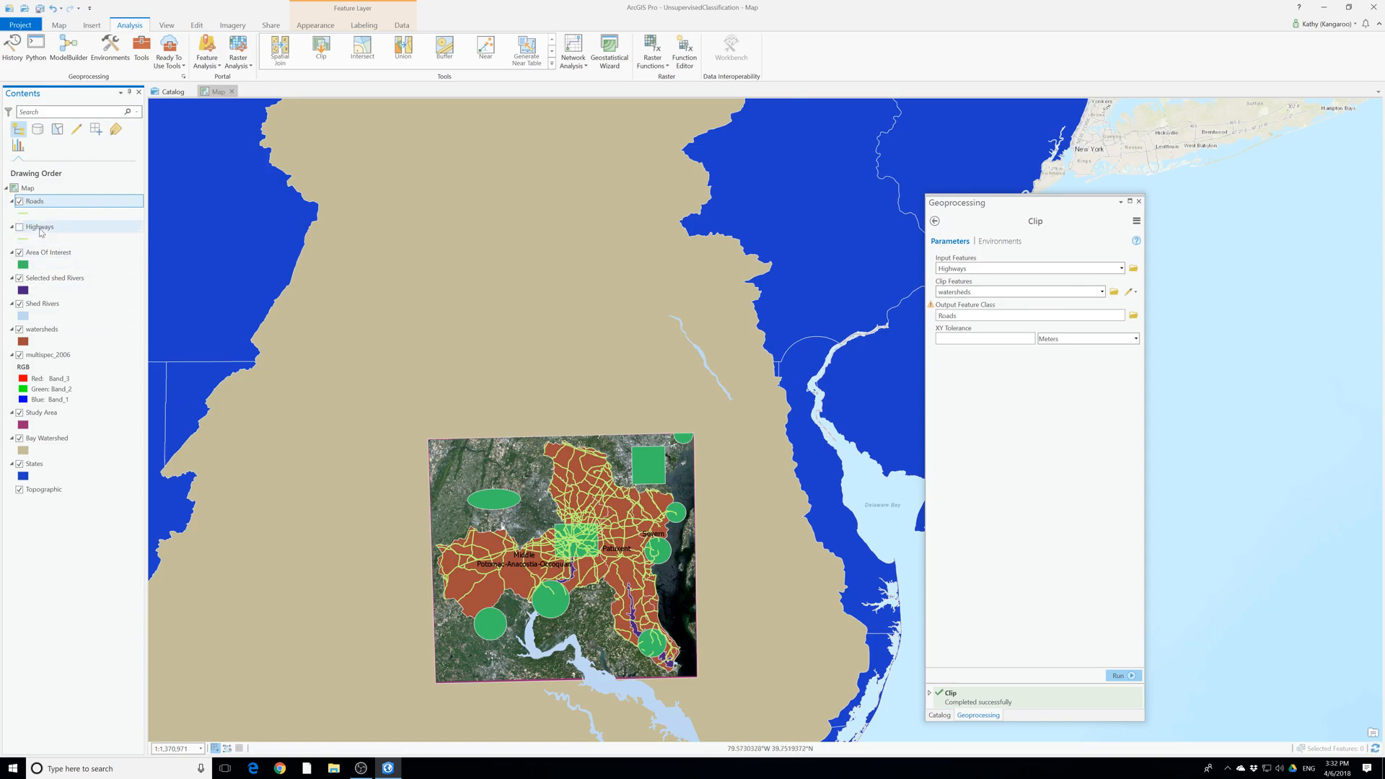
{"action": "left_click", "coordinate": [65, 249]}
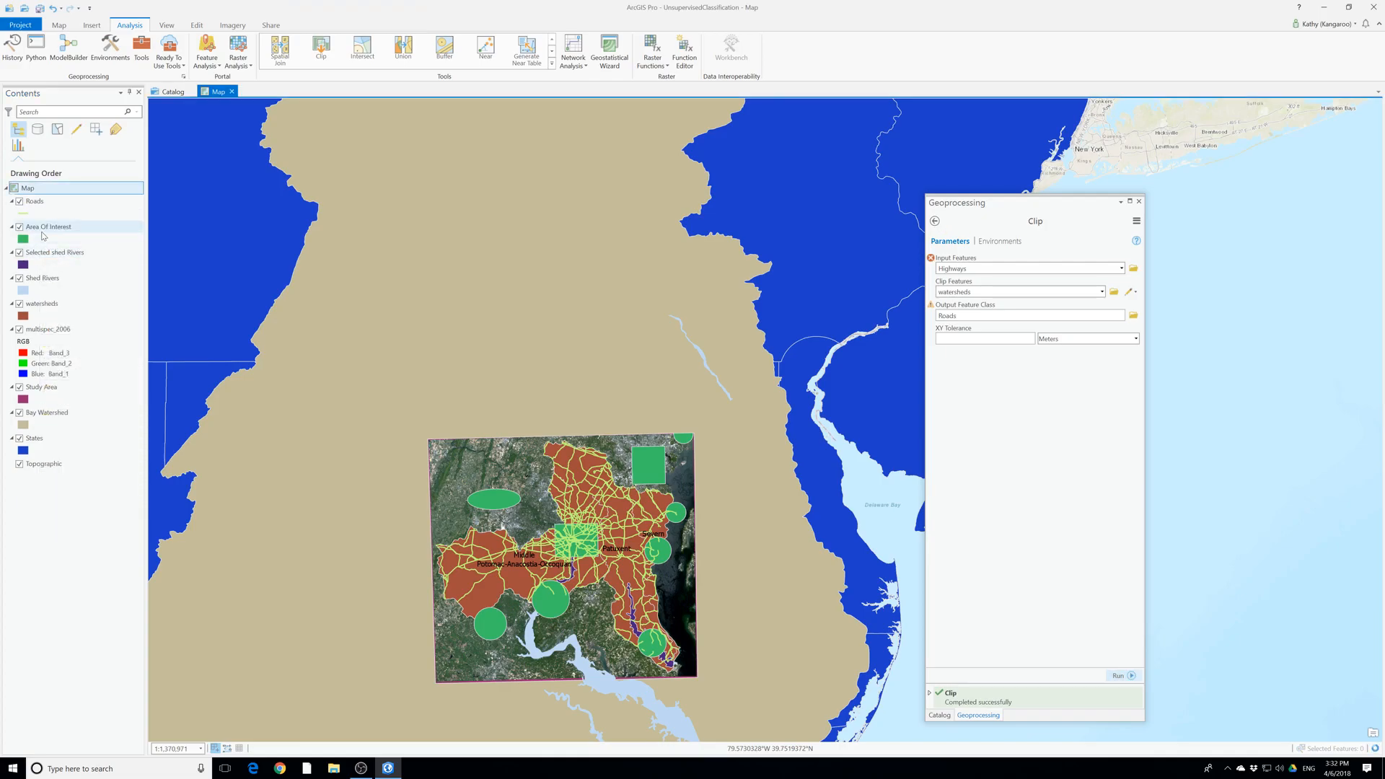
{"action": "right_click", "coordinate": [43, 233]}
{"action": "left_click", "coordinate": [75, 253]}
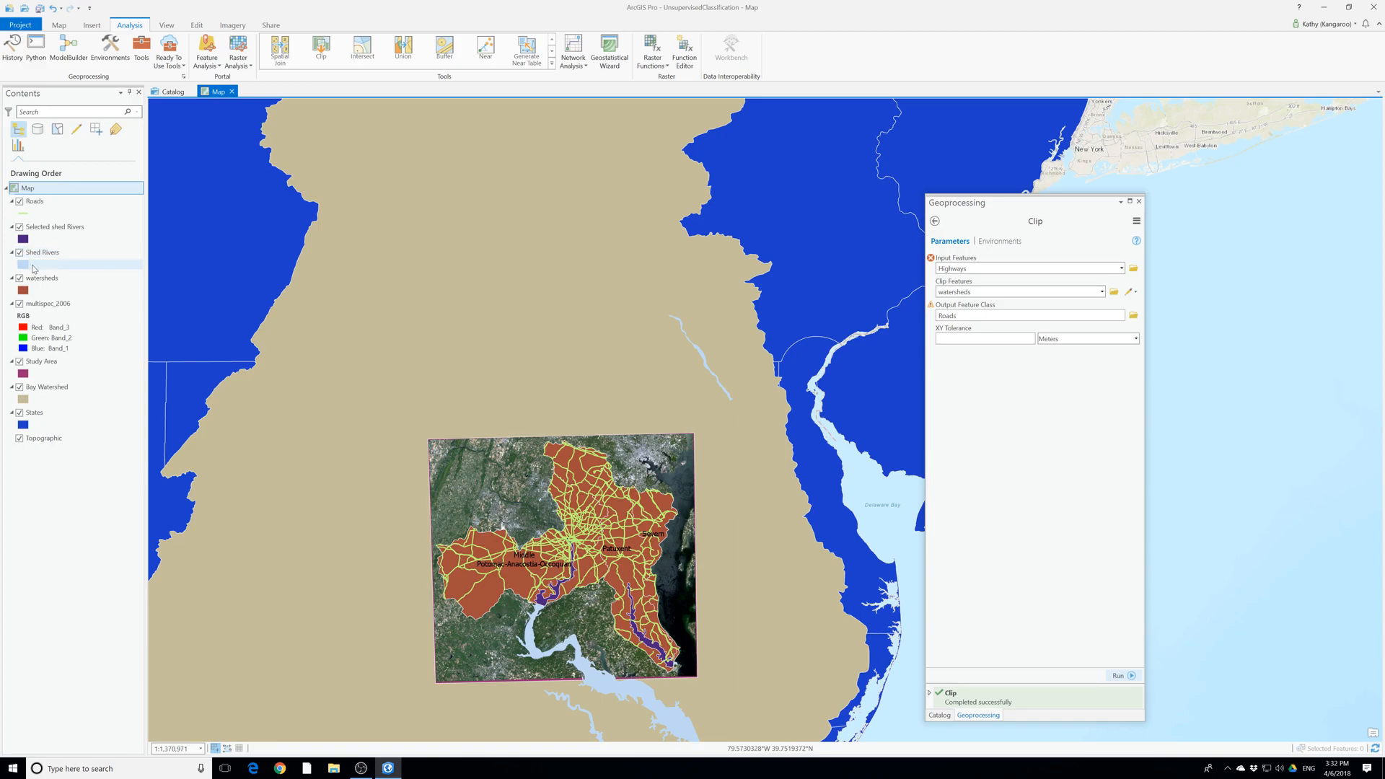
Inspect the clipped study area by briefly hiding and showing the watersheds, Selected shed Rivers and Shed Rivers layers
{"action": "left_click_drag", "start_coordinate": [656, 663], "coordinate": [657, 576]}
{"action": "scroll", "coordinate": [605, 622], "scroll_direction": "up", "scroll_amount": 2}
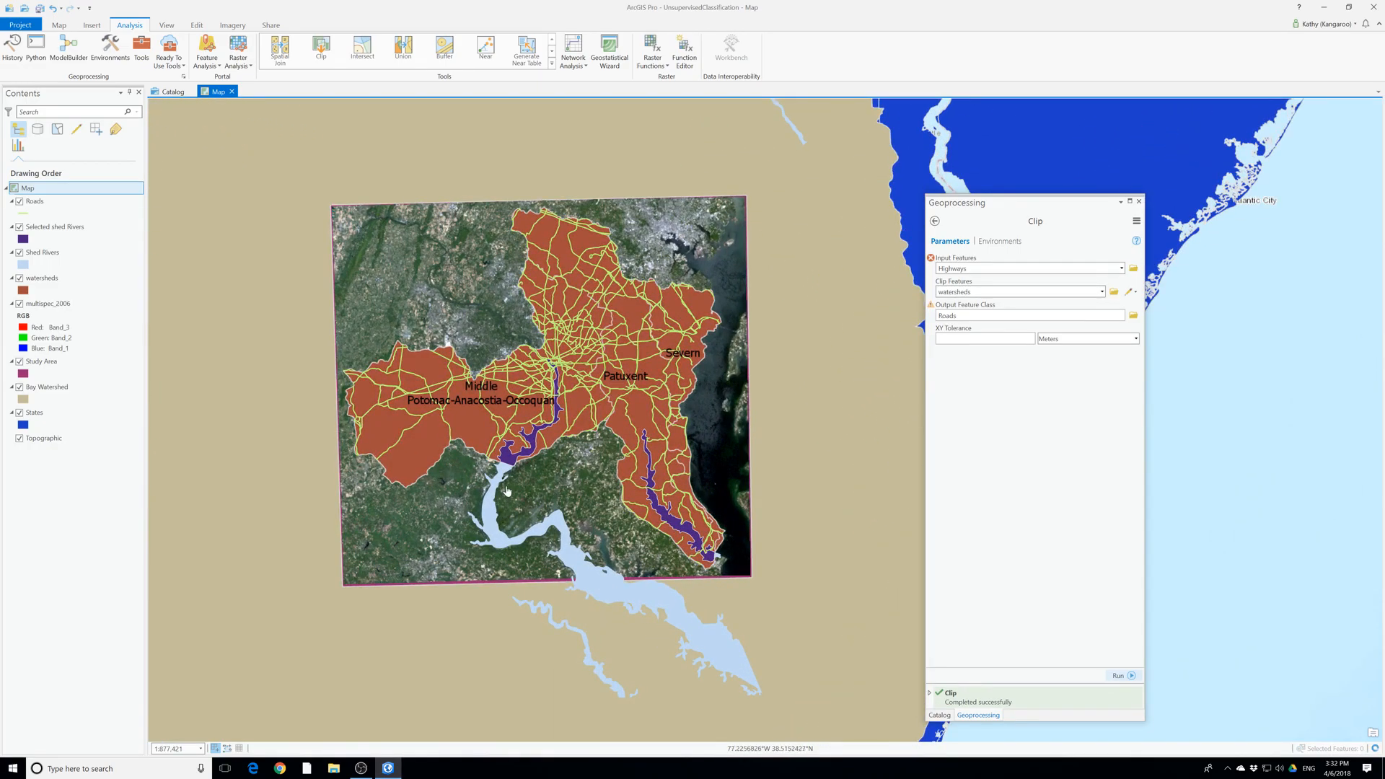
{"action": "left_click", "coordinate": [19, 279]}
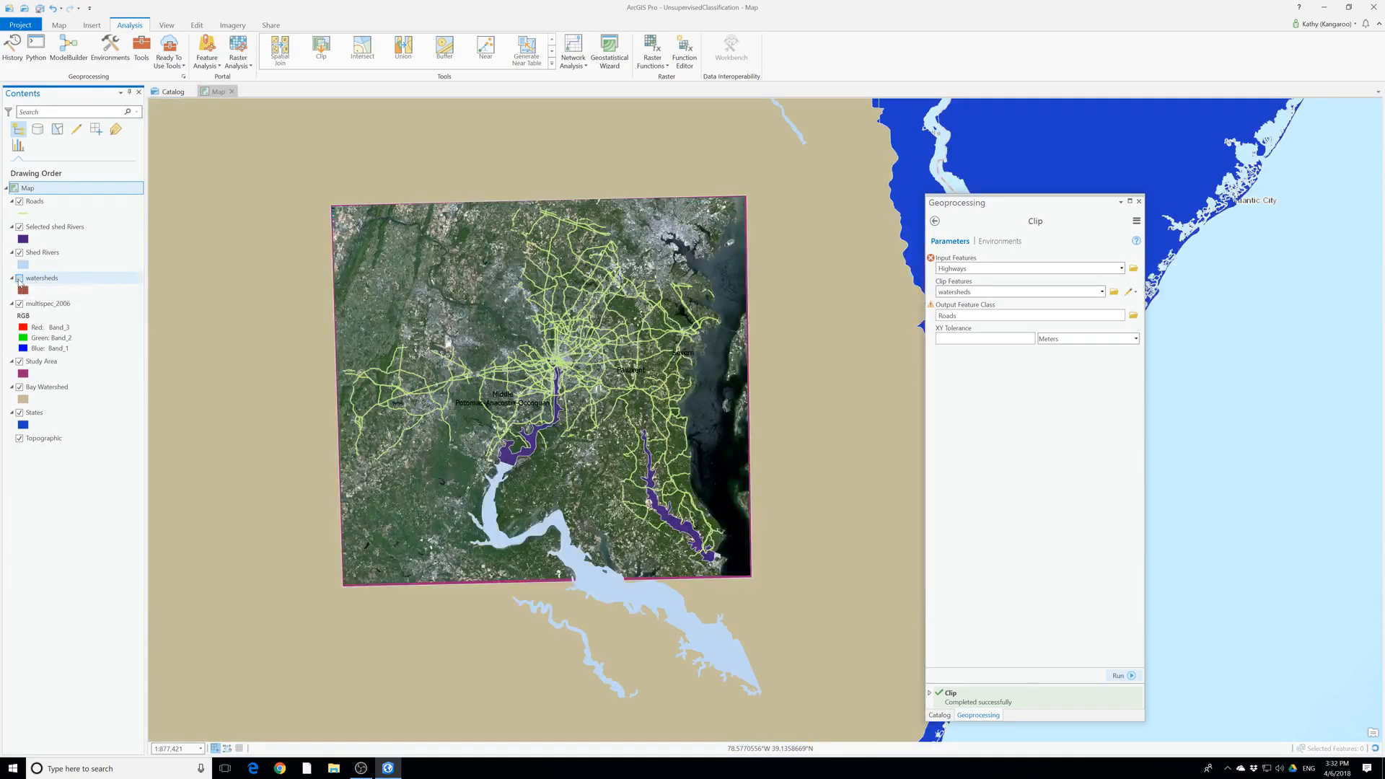
{"action": "left_click", "coordinate": [19, 278]}
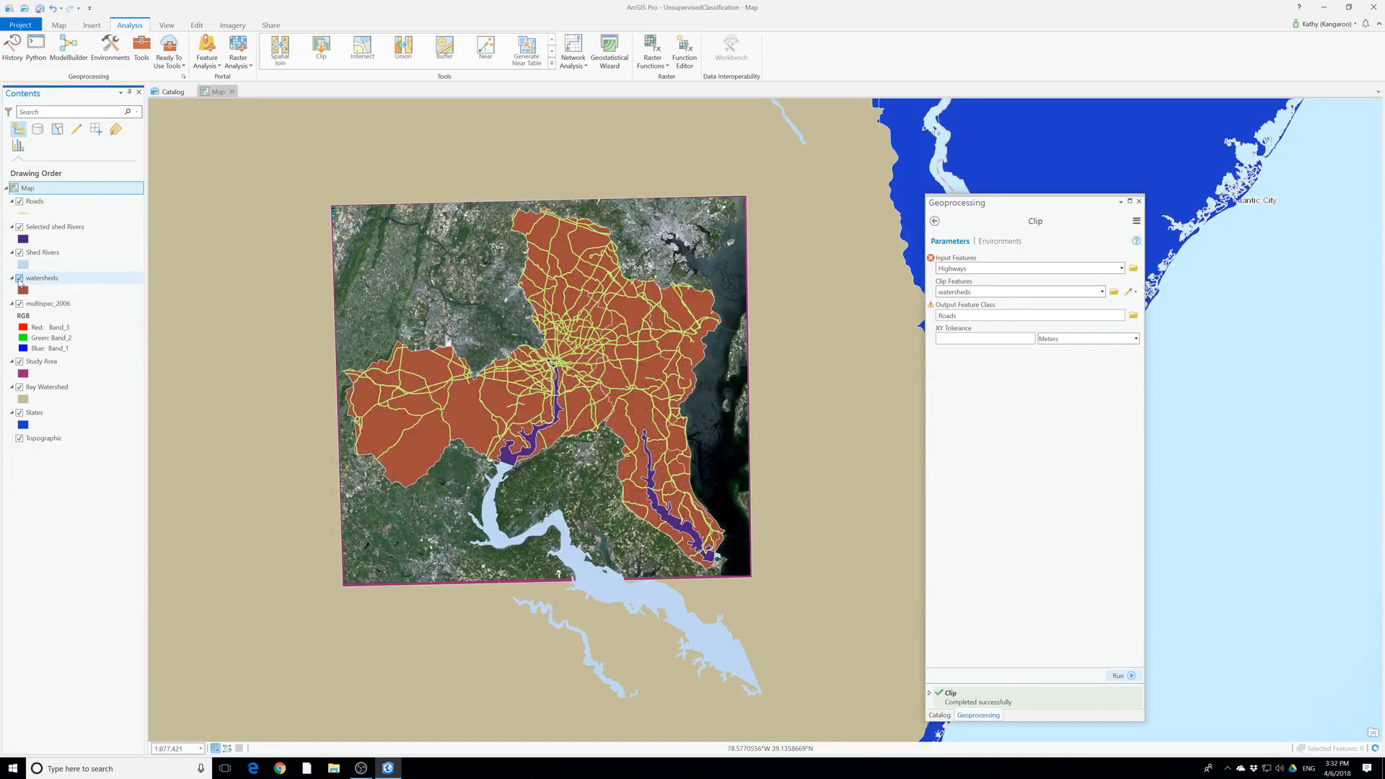
{"action": "left_click", "coordinate": [19, 227]}
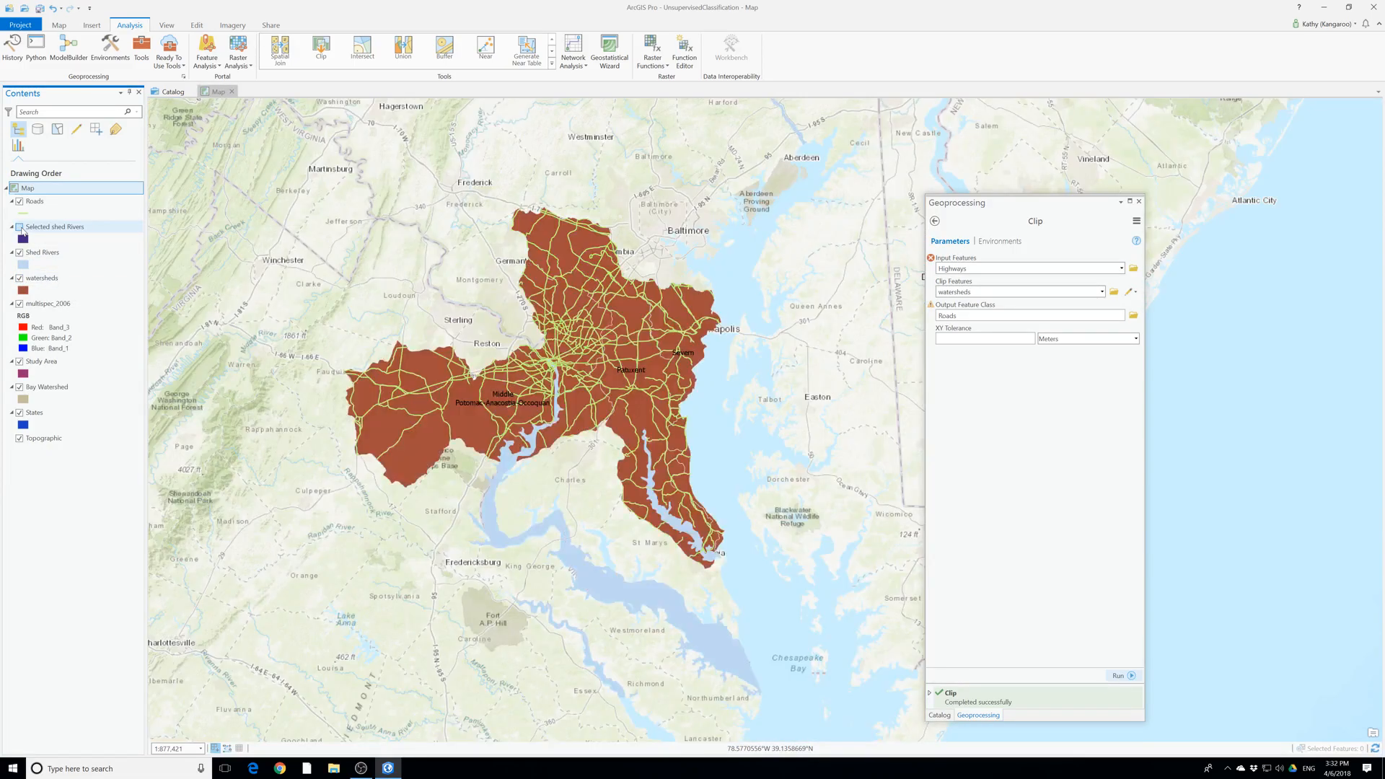
{"action": "left_click", "coordinate": [21, 228]}
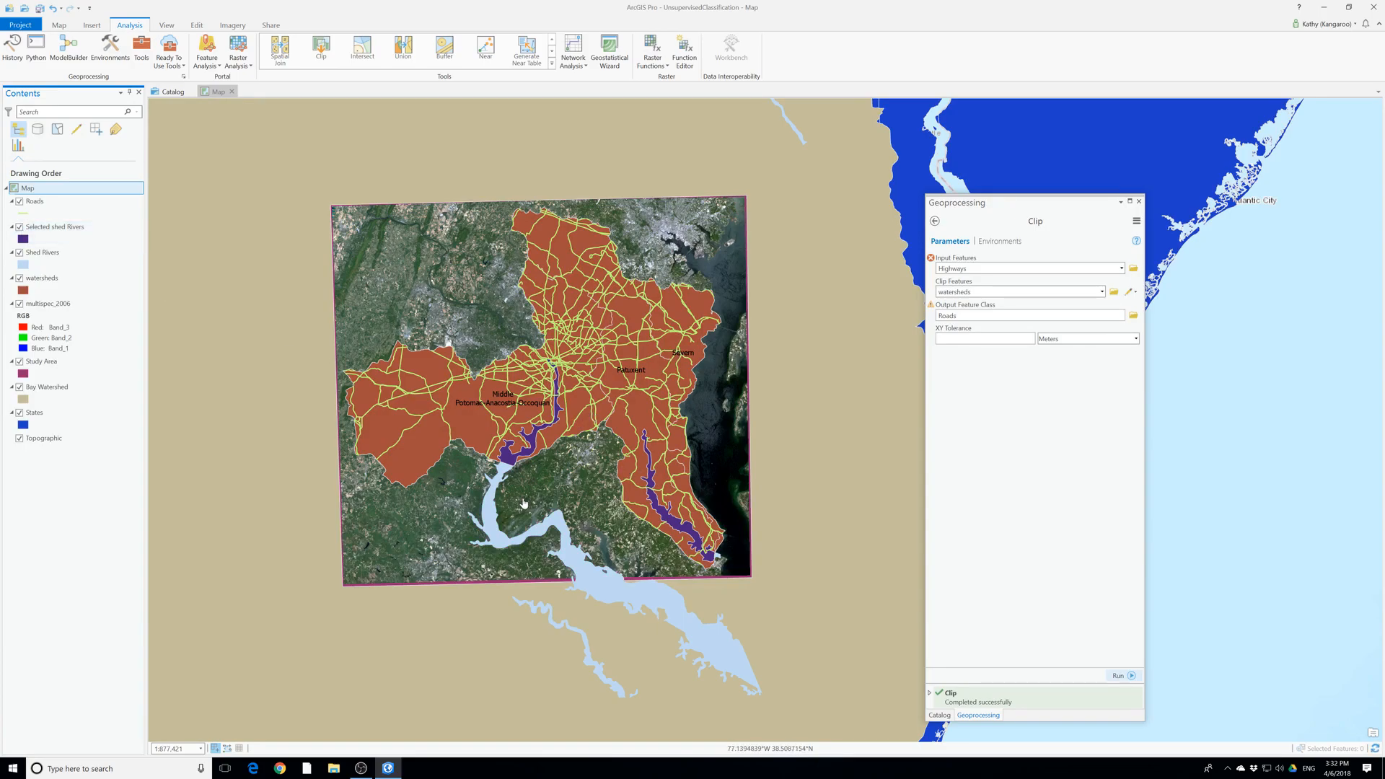
{"action": "left_click", "coordinate": [20, 253]}
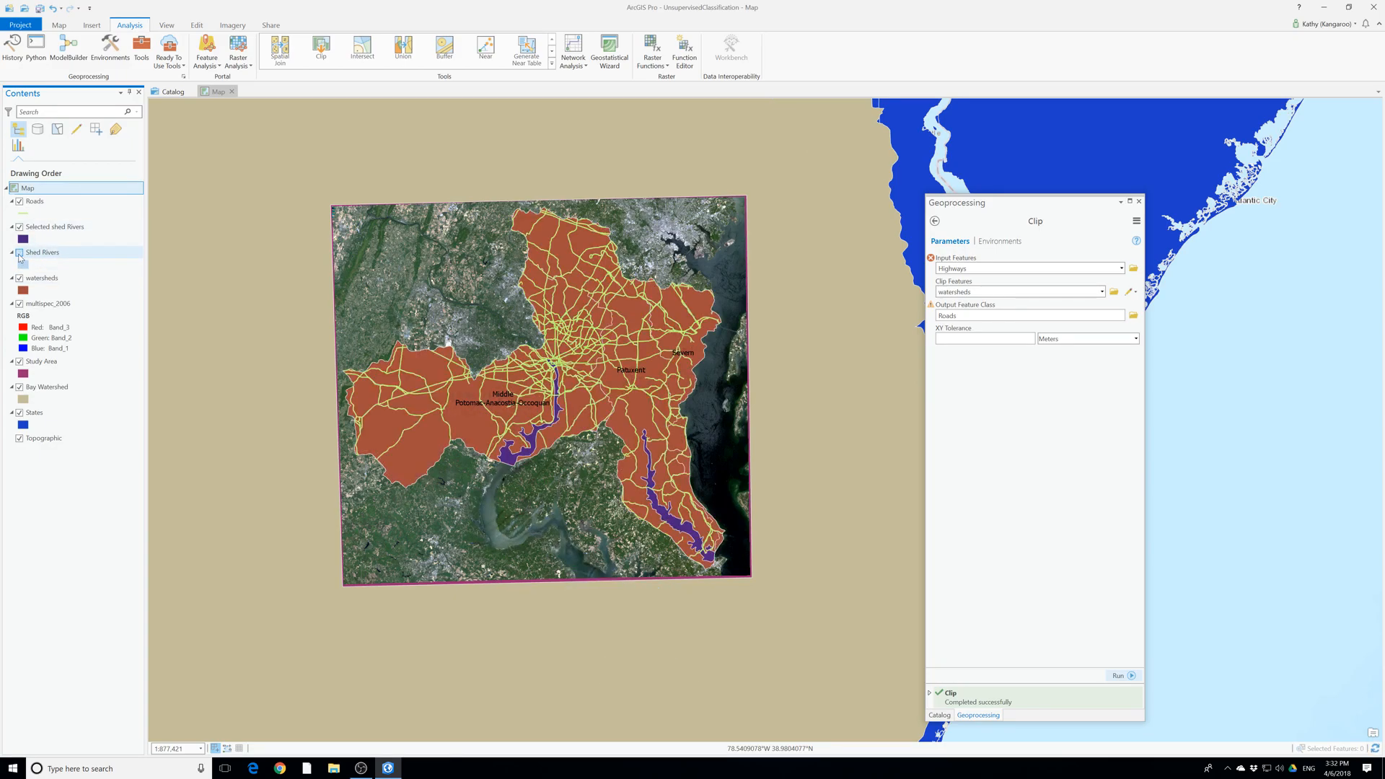
{"action": "left_click", "coordinate": [20, 253]}
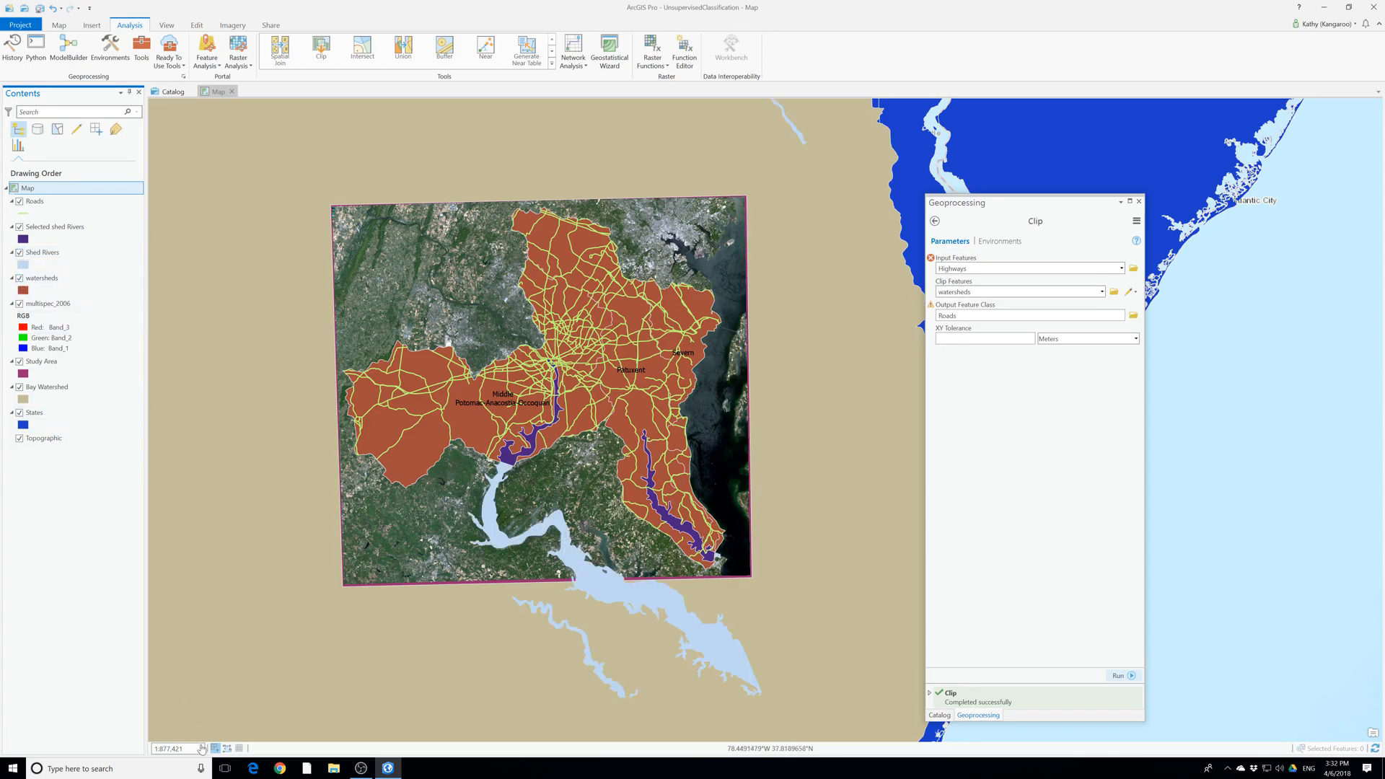
Symbolize the Roads layer by unique values of the HWY_TYPE field and hide the all other values class
{"action": "right_click", "coordinate": [37, 209]}
{"action": "left_click", "coordinate": [84, 405]}
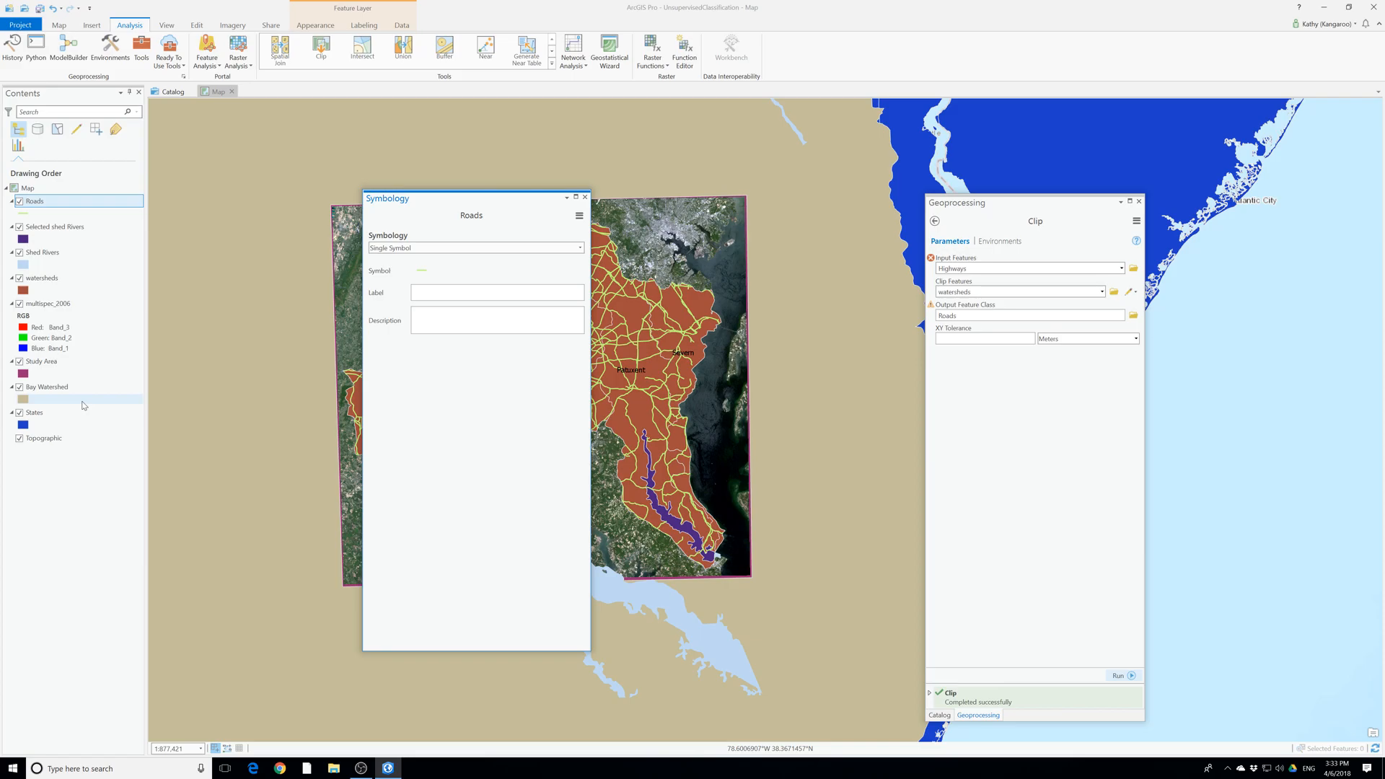
{"action": "left_click", "coordinate": [487, 250]}
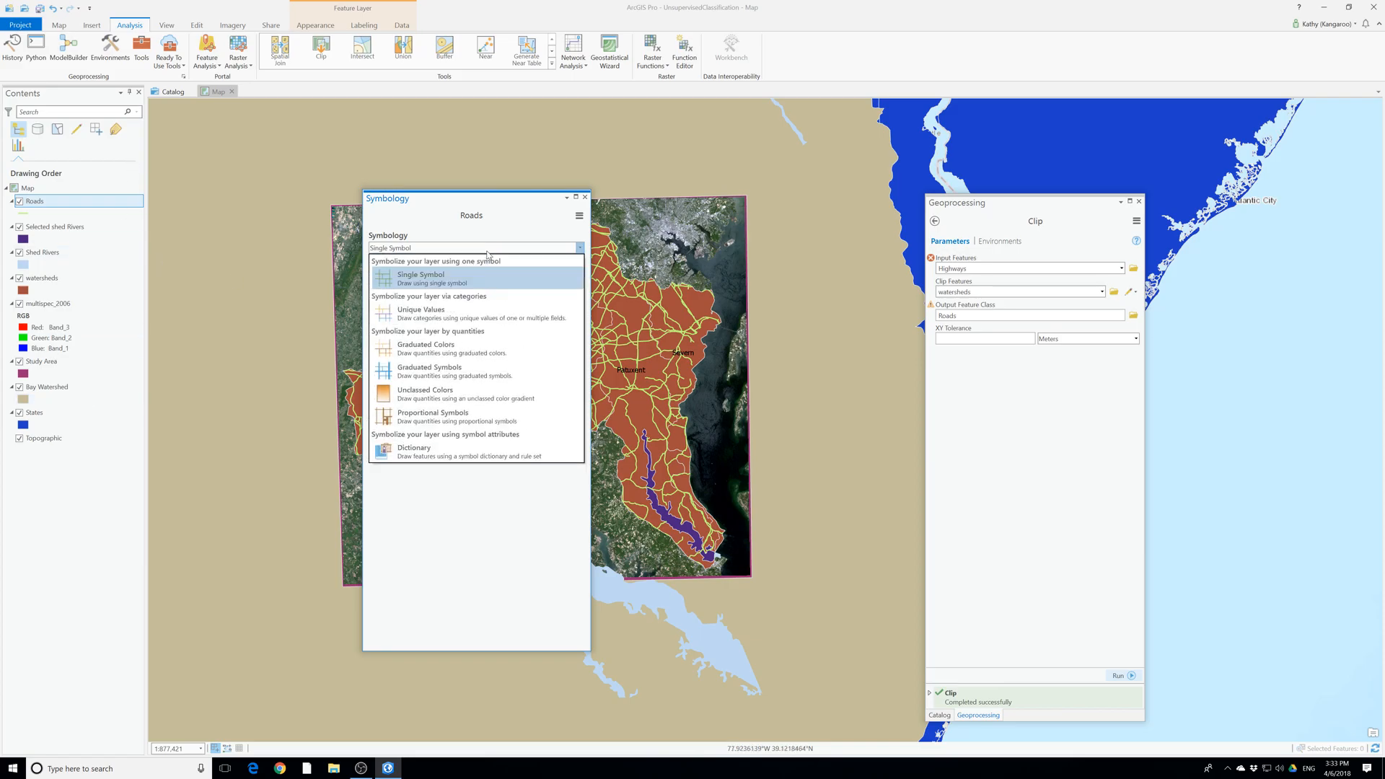
{"action": "left_click", "coordinate": [466, 312]}
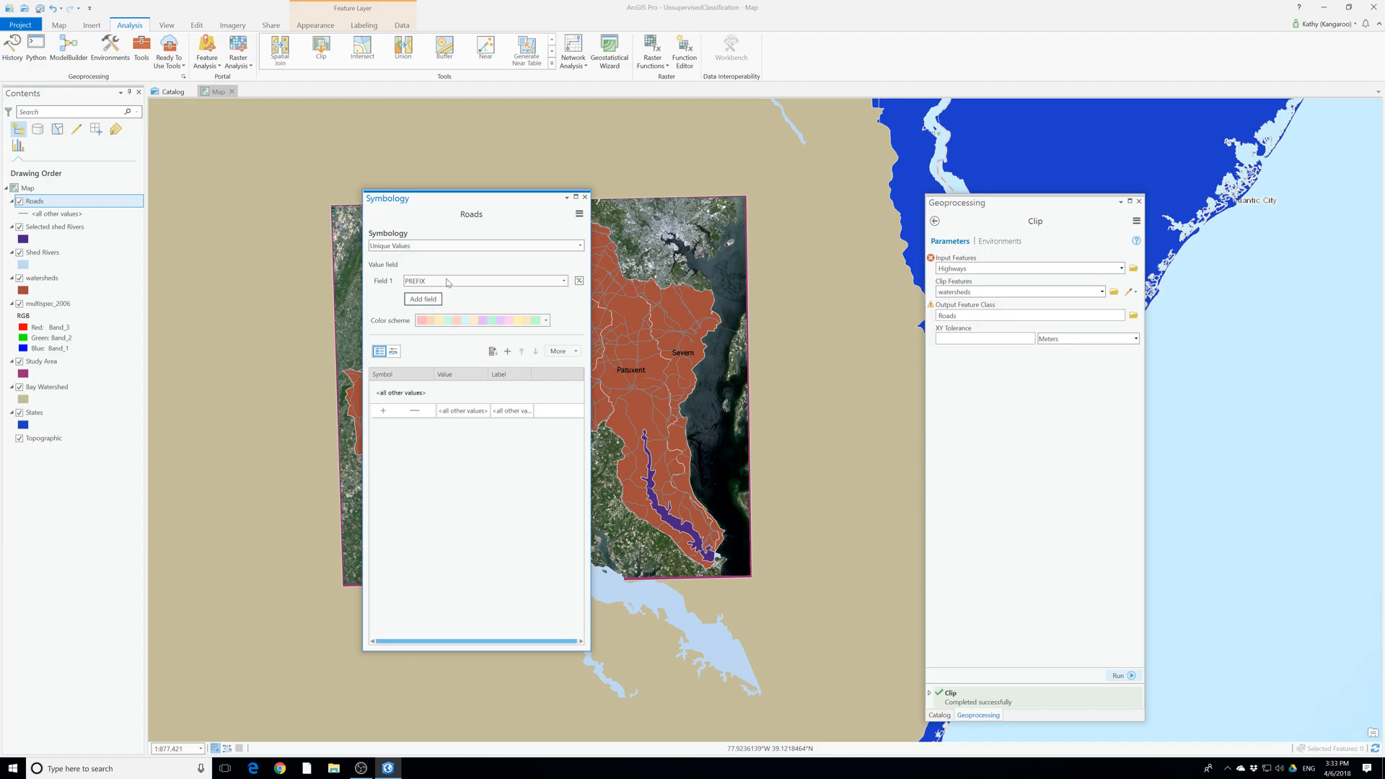
{"action": "left_click", "coordinate": [447, 283]}
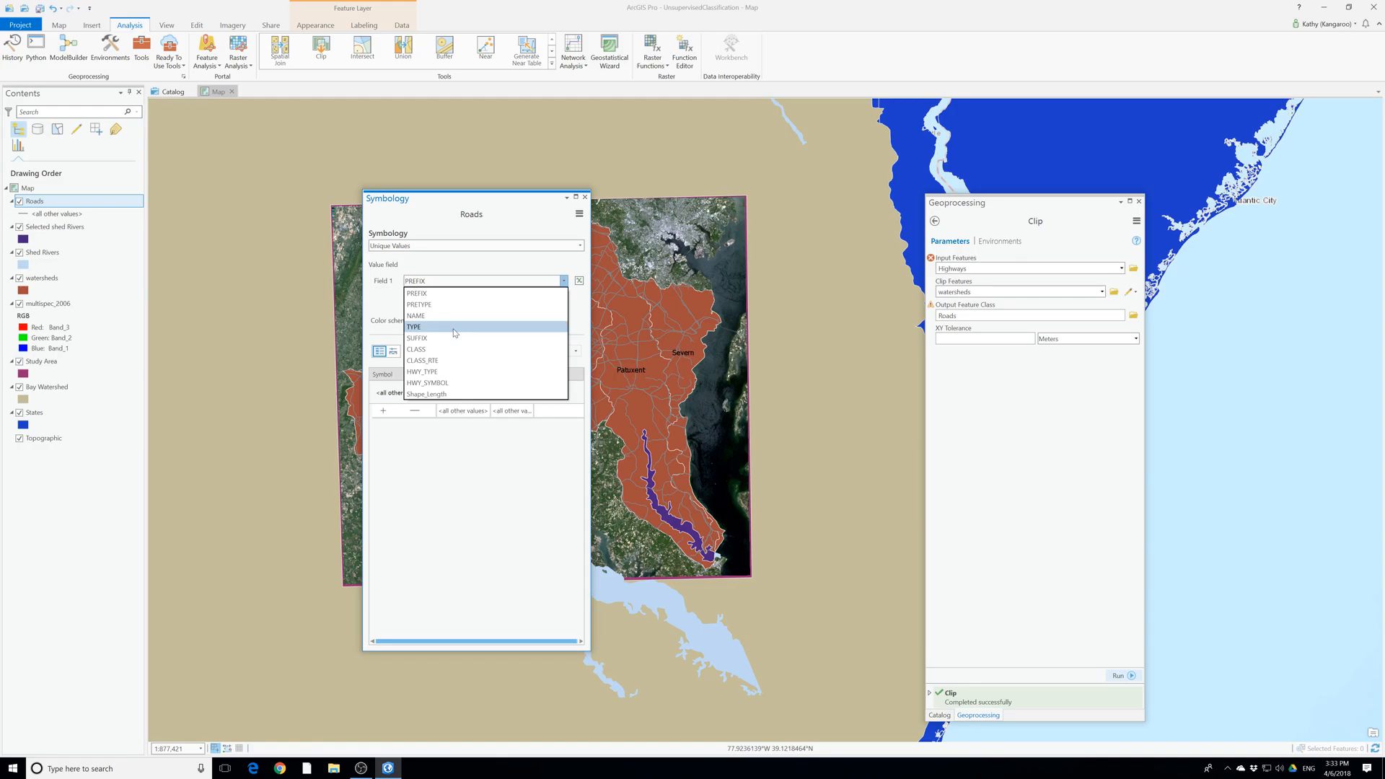
{"action": "left_click", "coordinate": [439, 371]}
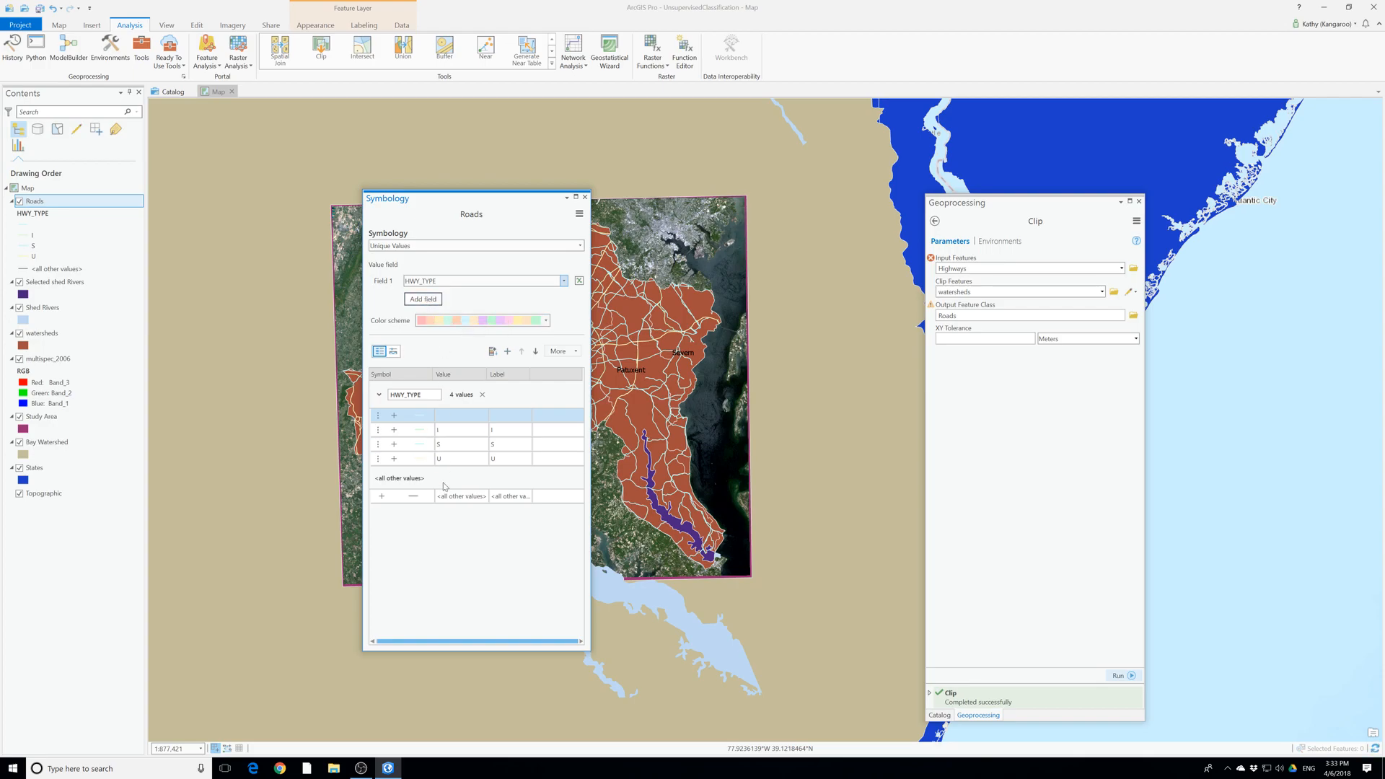
{"action": "left_click", "coordinate": [561, 352]}
{"action": "left_click", "coordinate": [563, 555]}
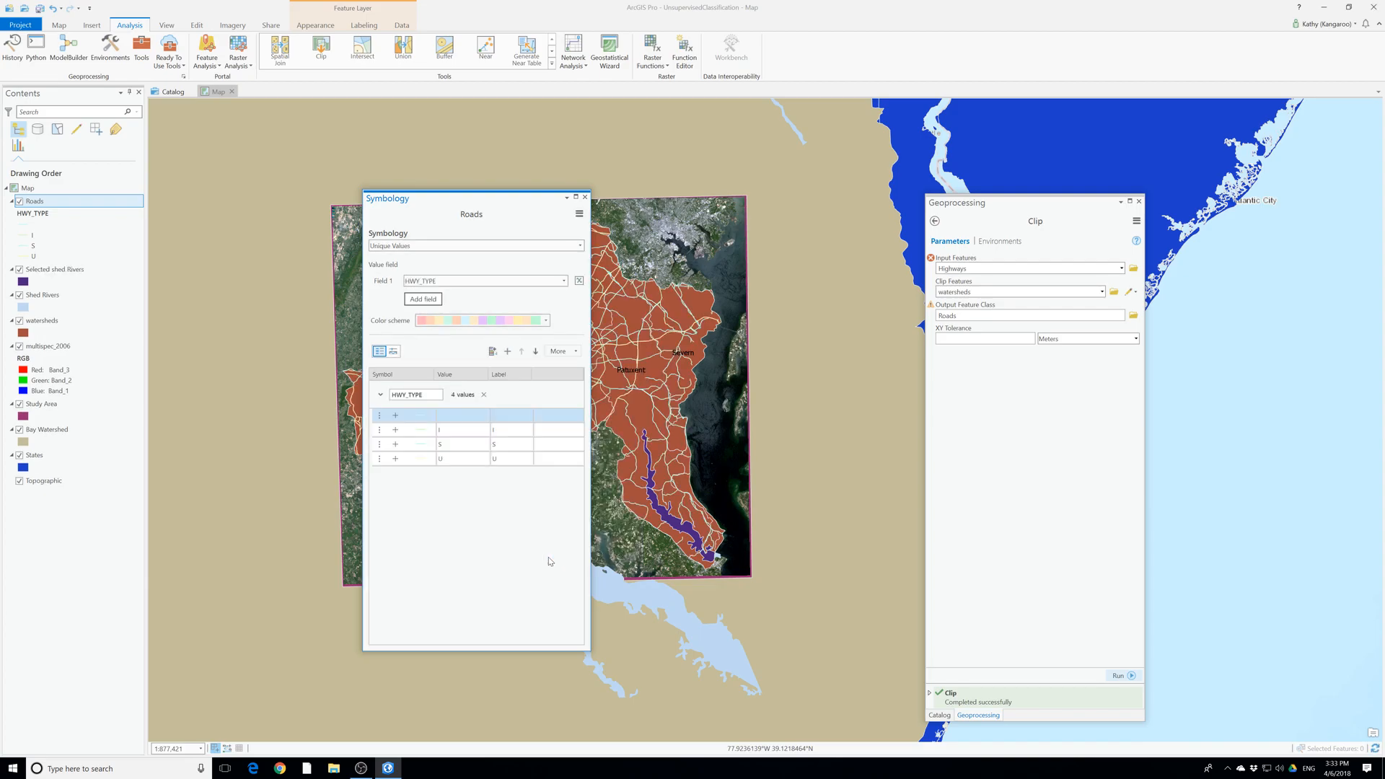
Apply the orange Highway line symbol to the blank HWY_TYPE class of Roads and open its line width for editing
{"action": "left_click", "coordinate": [561, 352]}
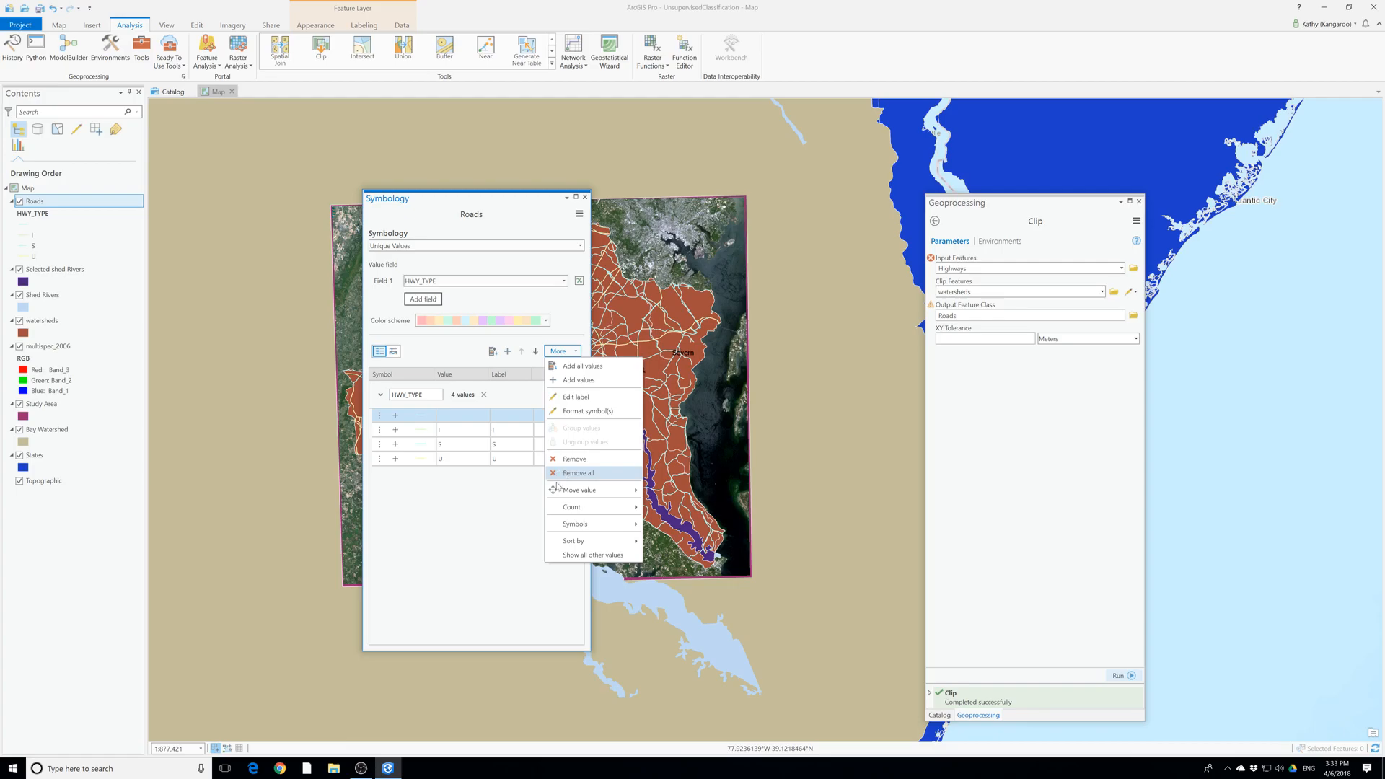
{"action": "left_click", "coordinate": [422, 423]}
{"action": "left_click", "coordinate": [422, 423]}
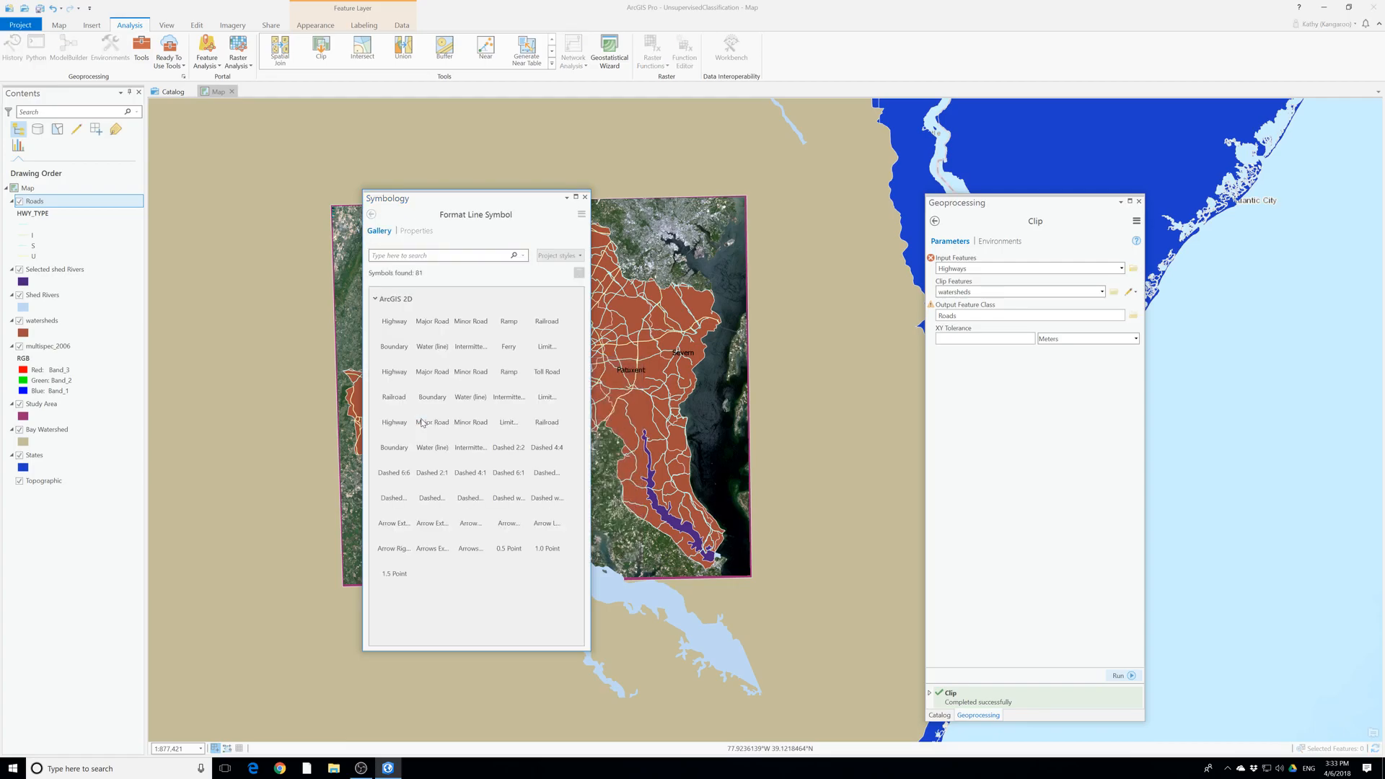
{"action": "left_click", "coordinate": [394, 333]}
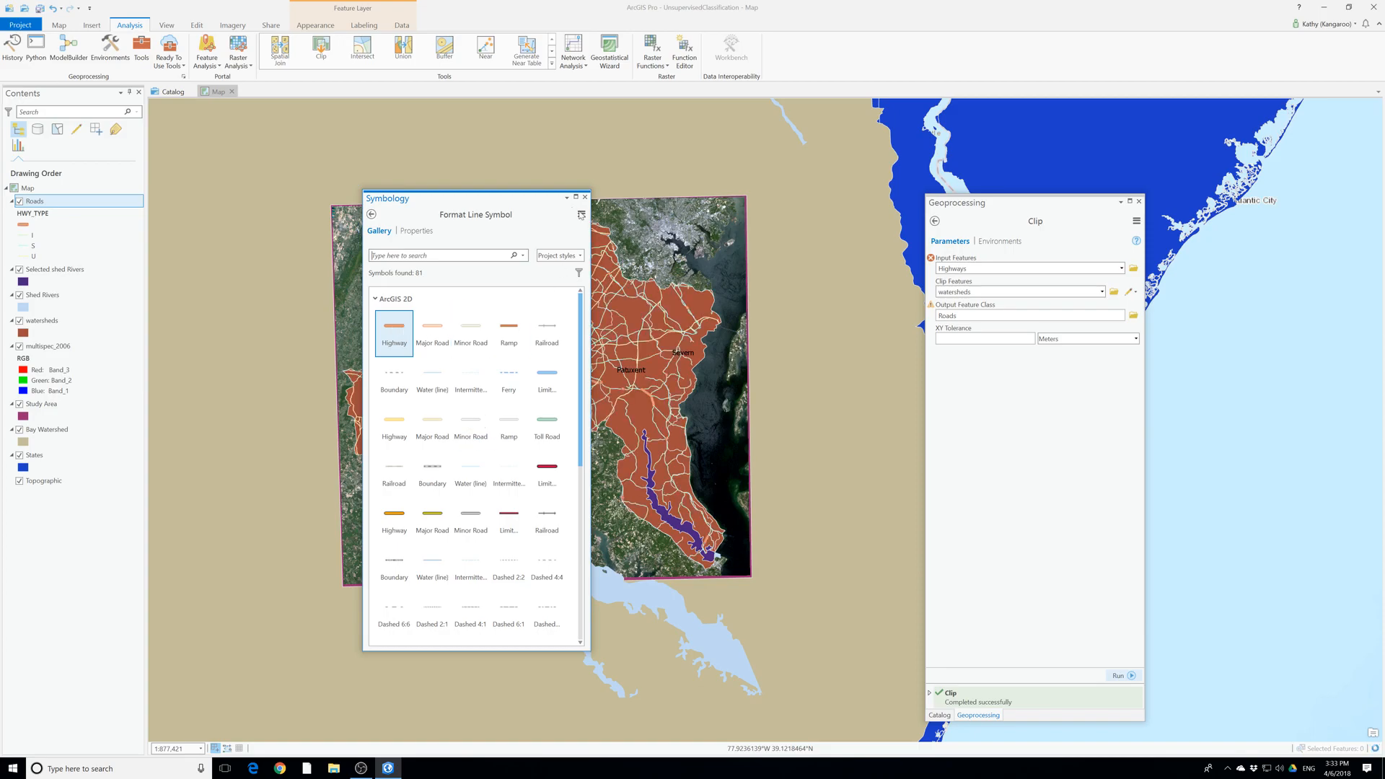
{"action": "left_click", "coordinate": [409, 231]}
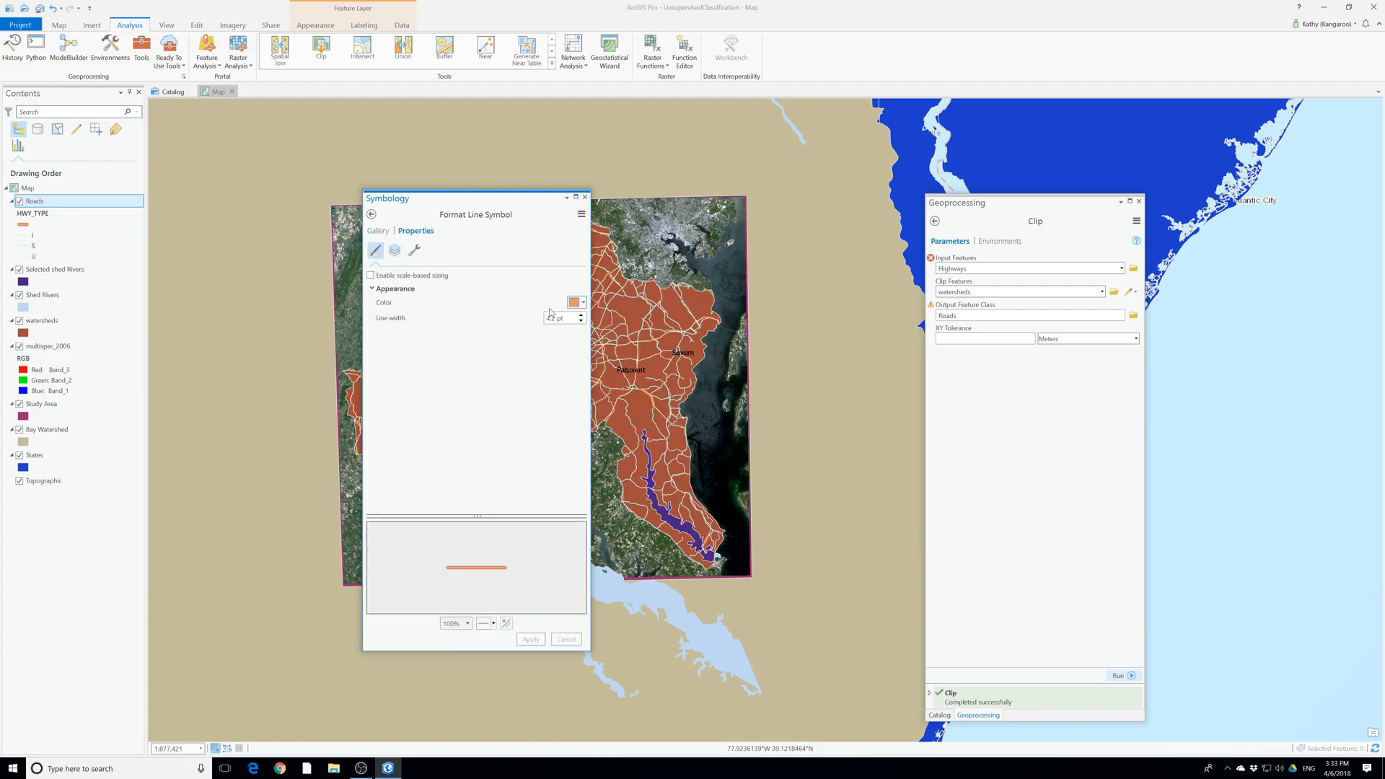
{"action": "left_click_drag", "start_coordinate": [554, 318], "coordinate": [531, 317]}
{"action": "left_click", "coordinate": [371, 215]}
Apply the dark-outlined golden Highway line symbol to the I class of the Roads layer
{"action": "left_click", "coordinate": [422, 432]}
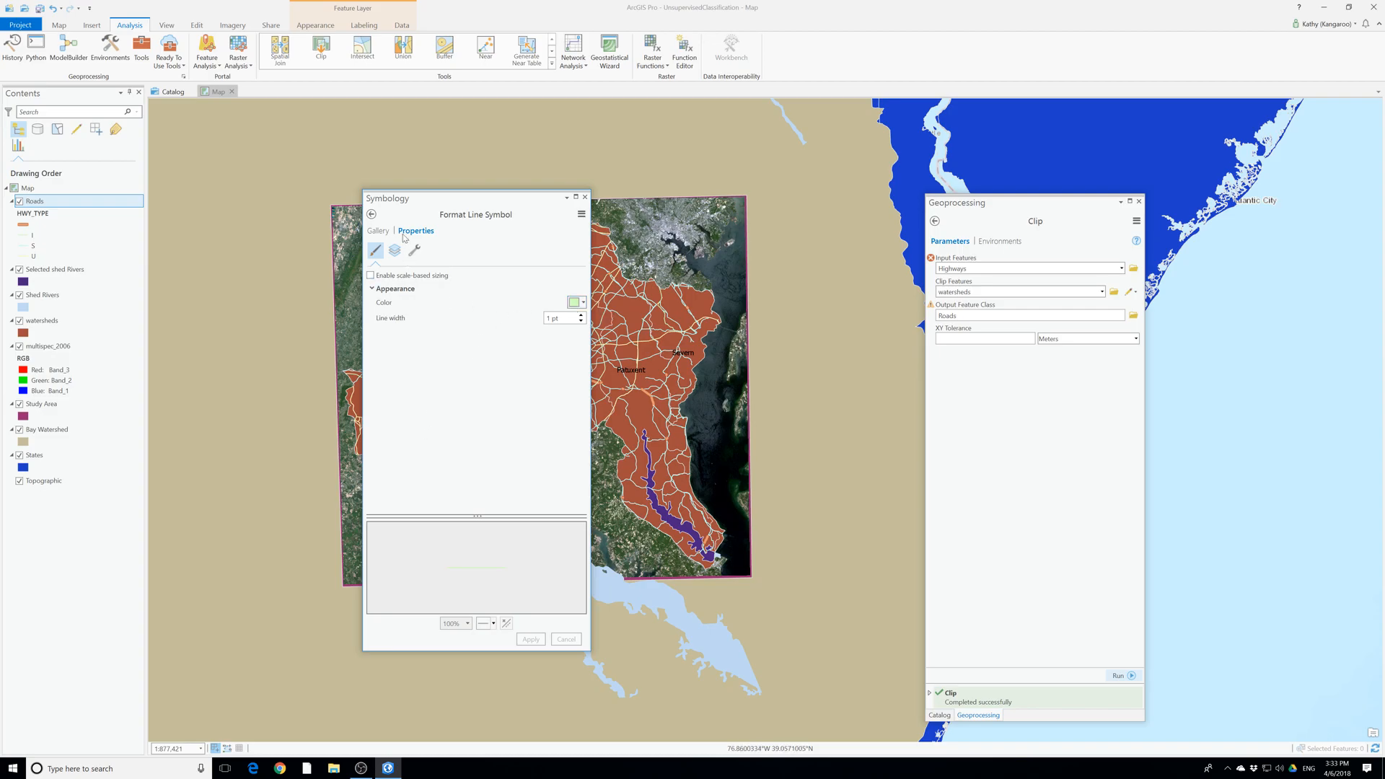
{"action": "left_click", "coordinate": [378, 231]}
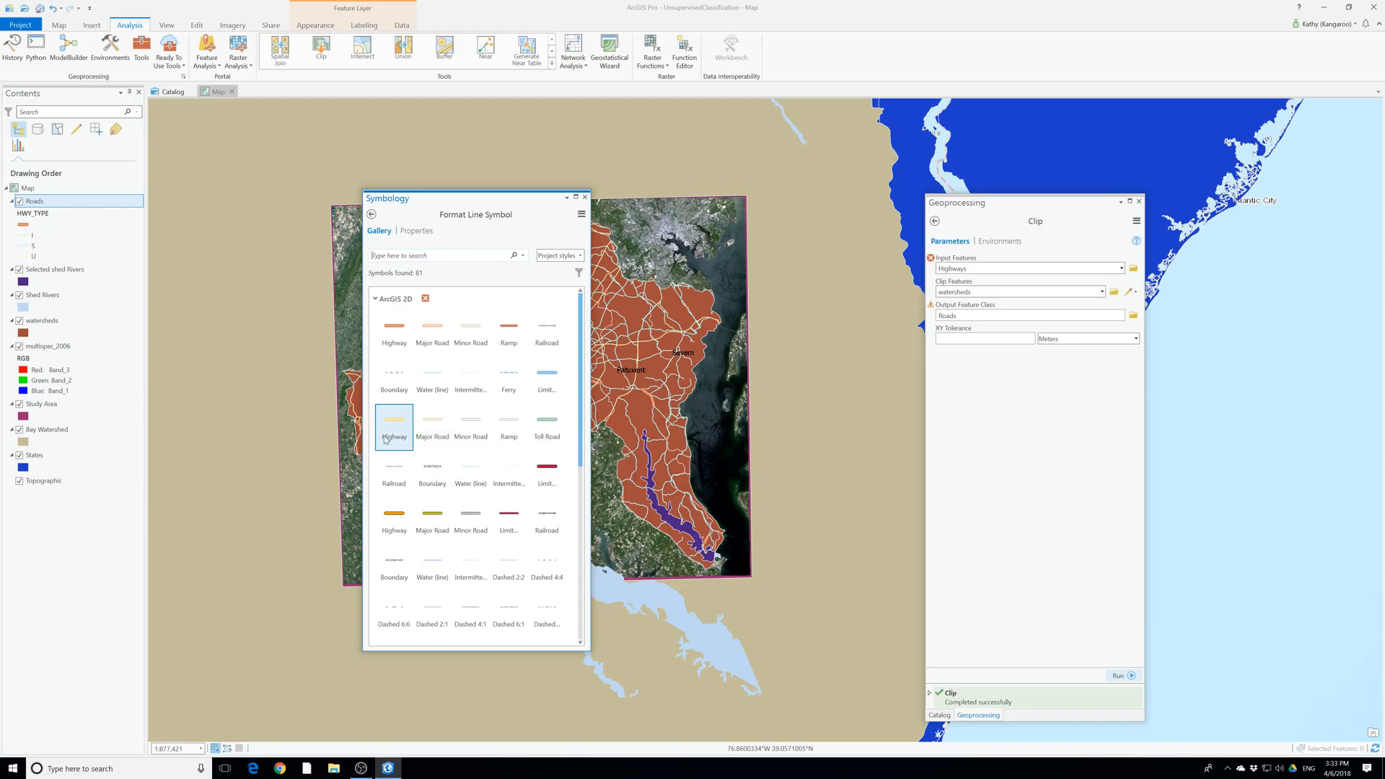
{"action": "left_click", "coordinate": [404, 505]}
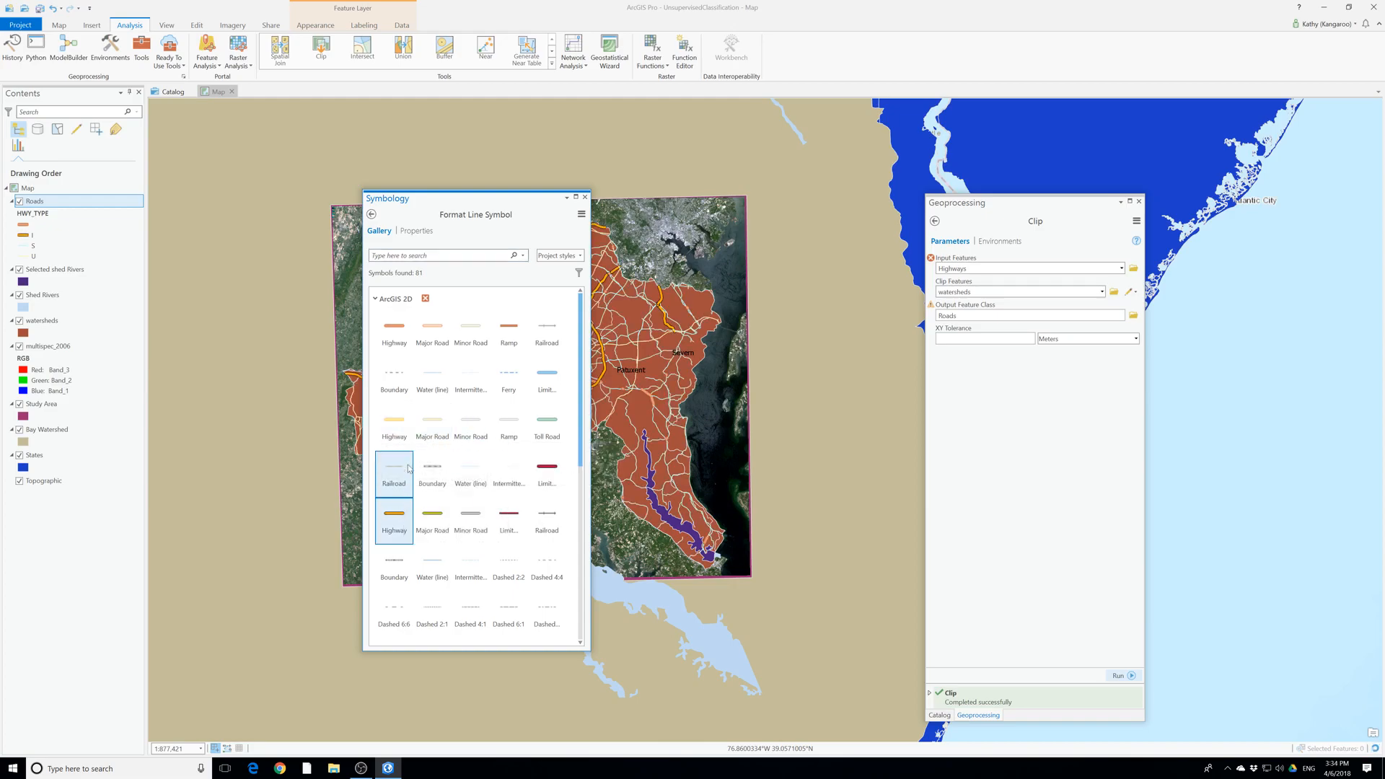
{"action": "left_click", "coordinate": [371, 214]}
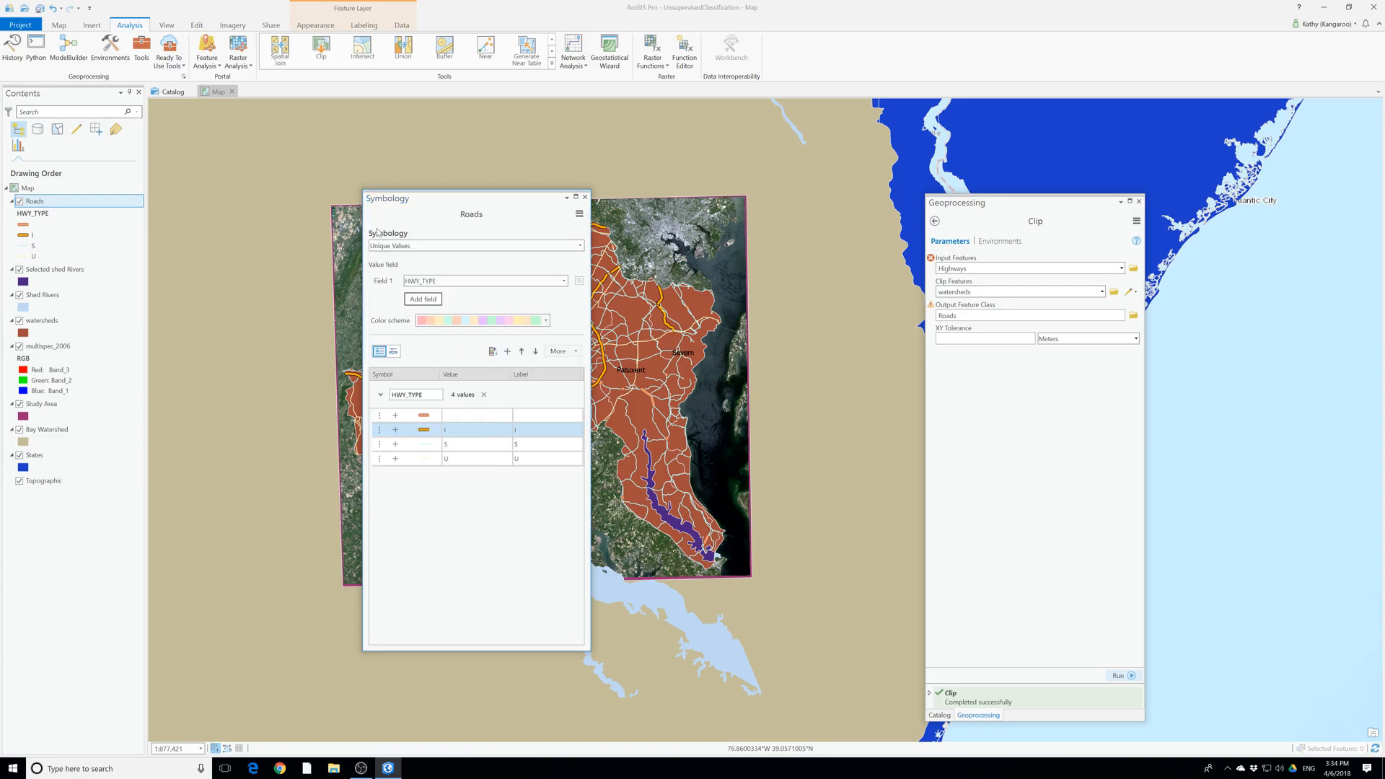
Apply the light orange Major Road symbol to the S class and the gray Minor Road symbol to the U class of Roads
{"action": "left_click", "coordinate": [416, 447]}
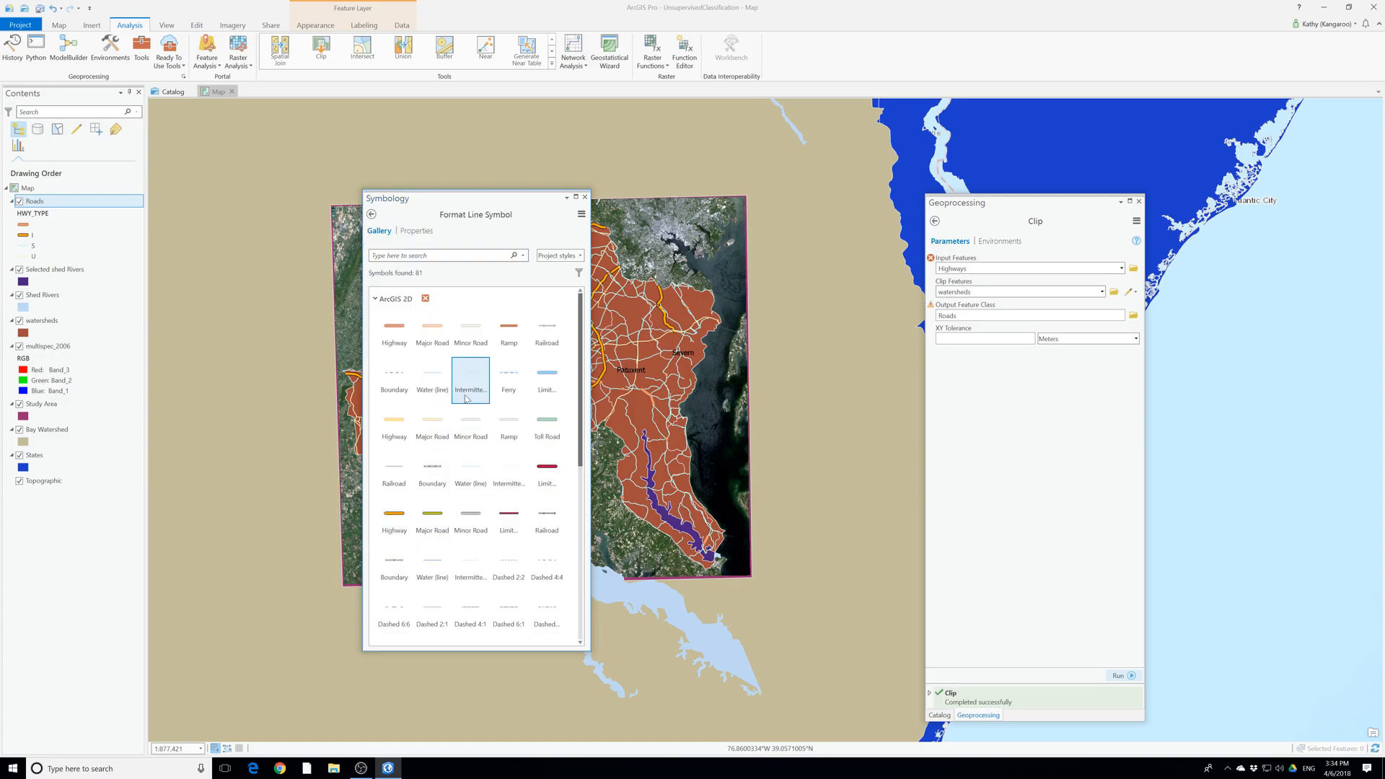
{"action": "left_click", "coordinate": [442, 337]}
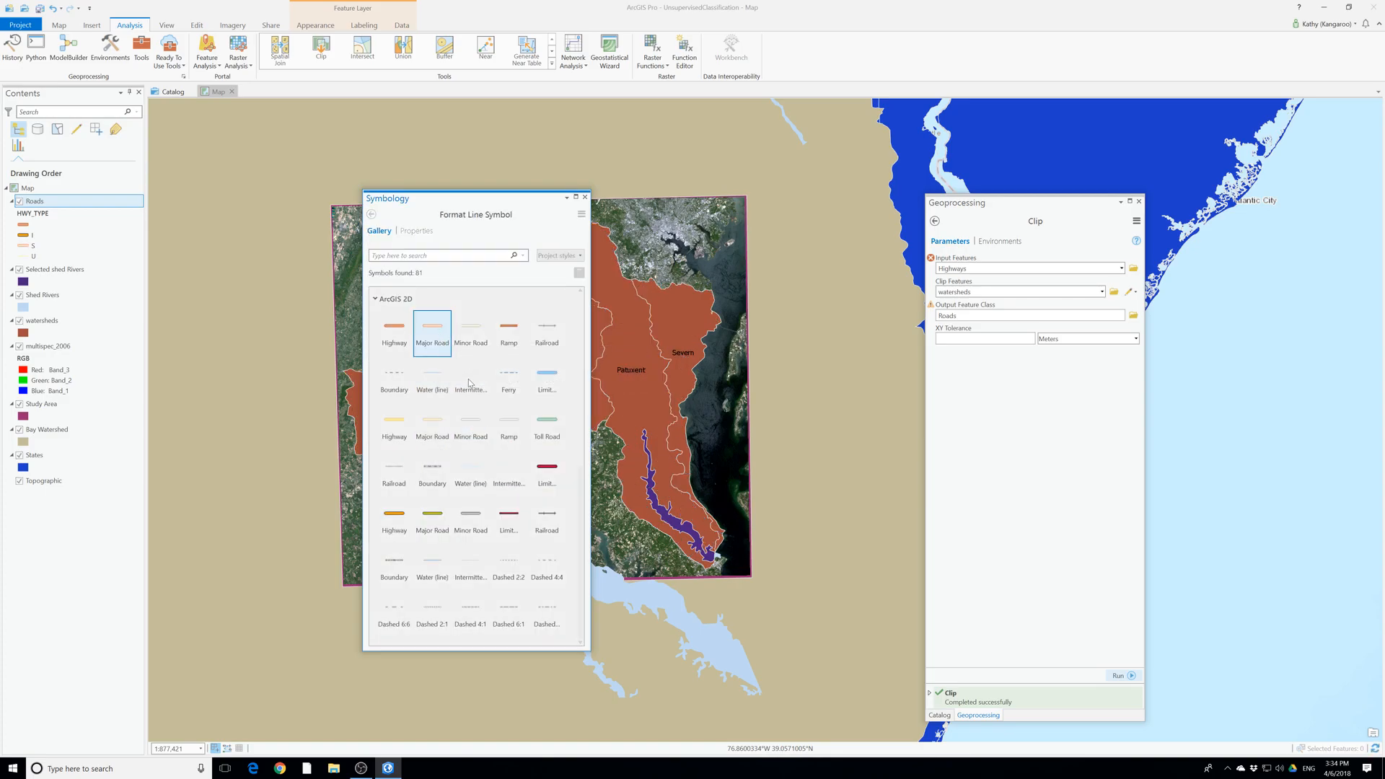
{"action": "left_click", "coordinate": [371, 214]}
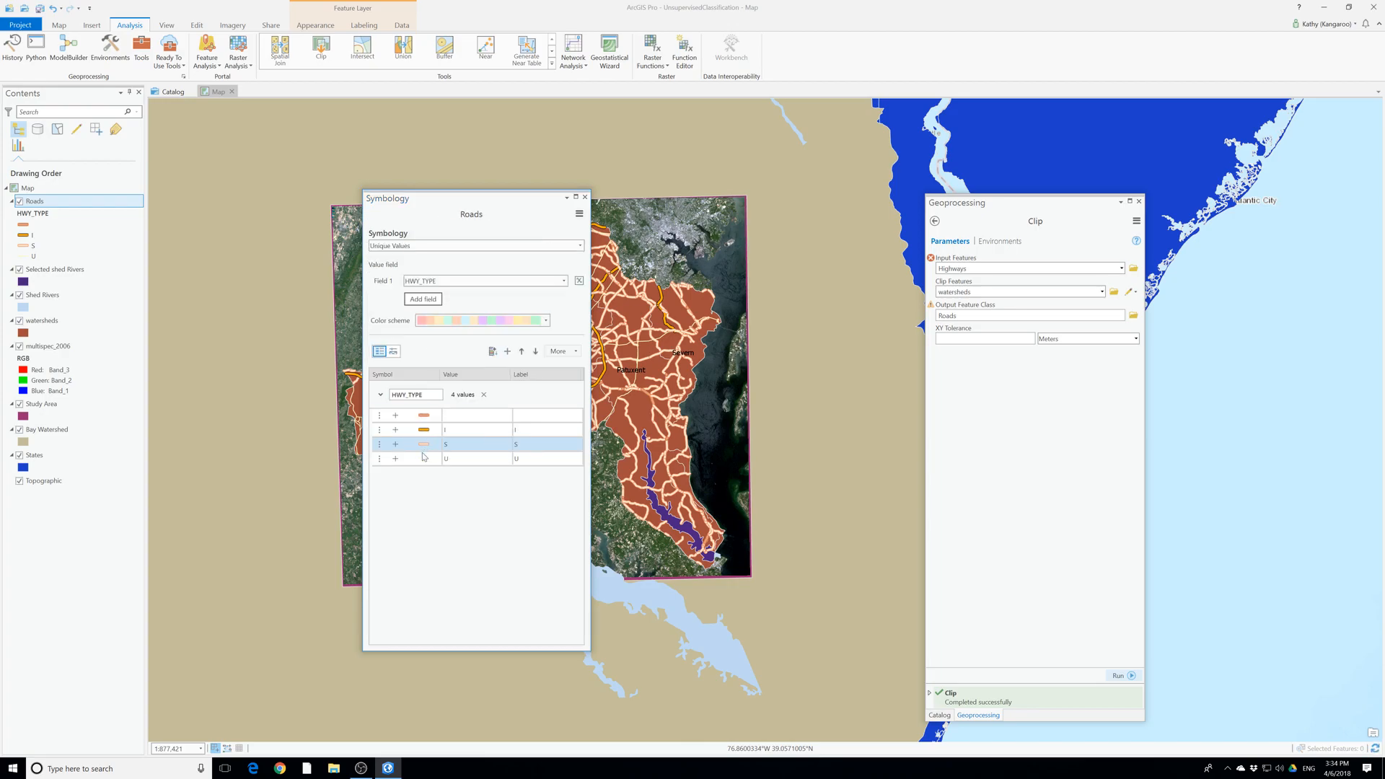
{"action": "left_click", "coordinate": [424, 459]}
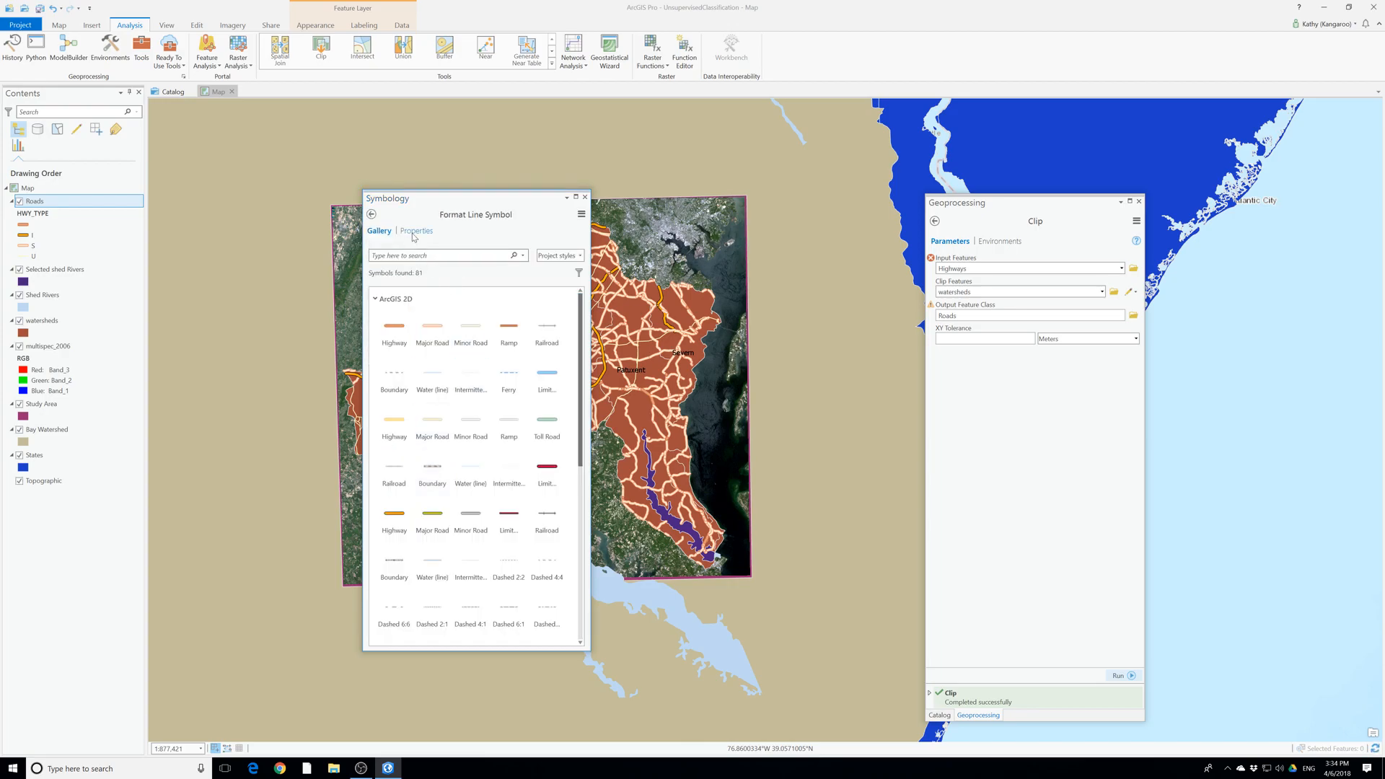
{"action": "left_click", "coordinate": [478, 424]}
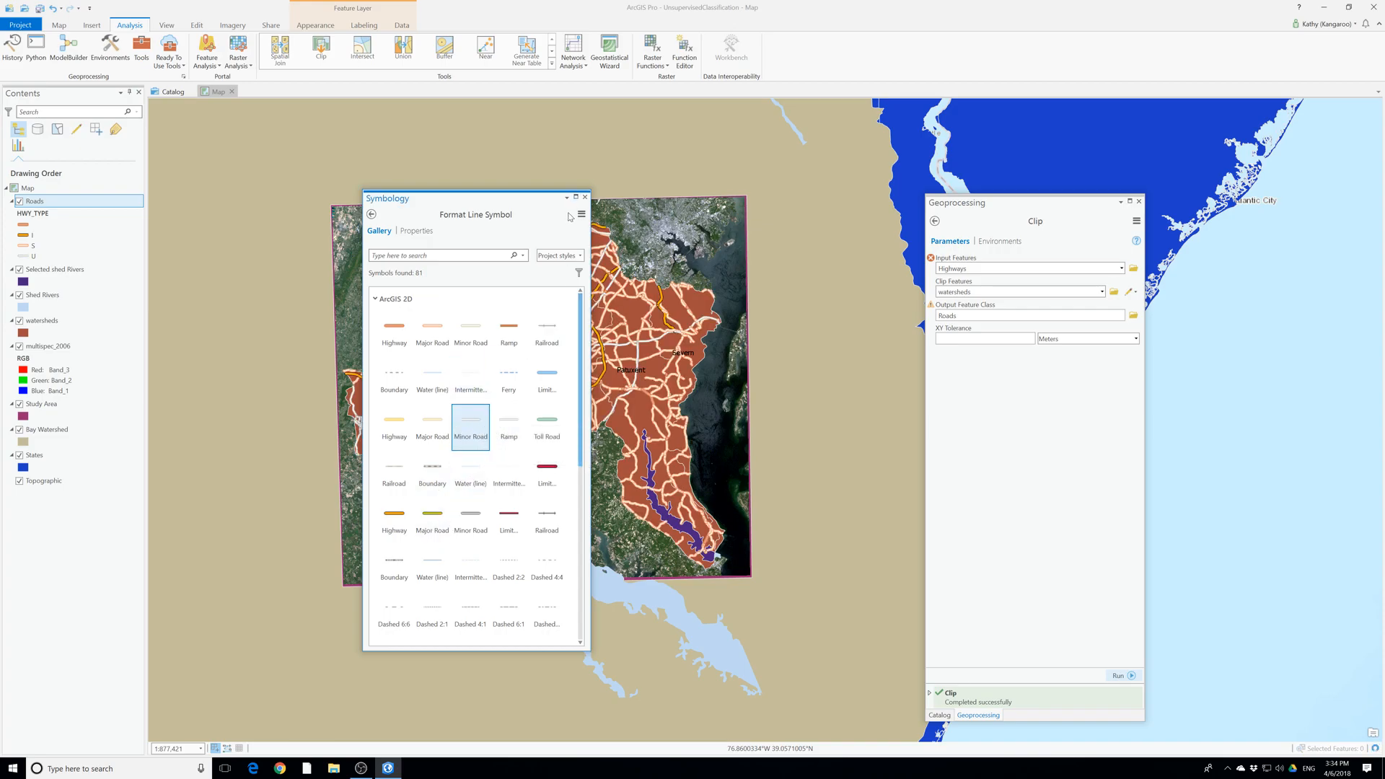
{"action": "left_click", "coordinate": [585, 197]}
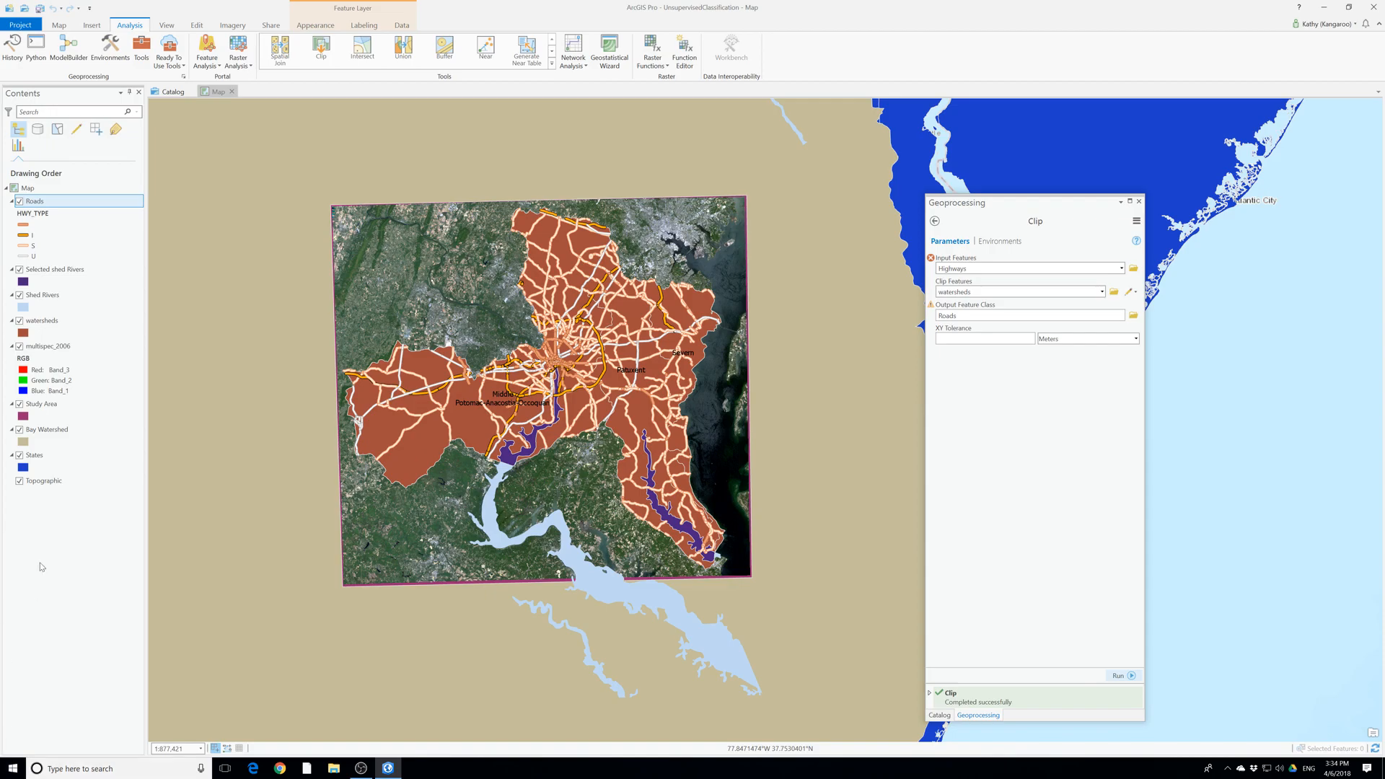
Select the multispec_2006 layer and open the Clip function from the Data Management raster functions
{"action": "left_click", "coordinate": [53, 344]}
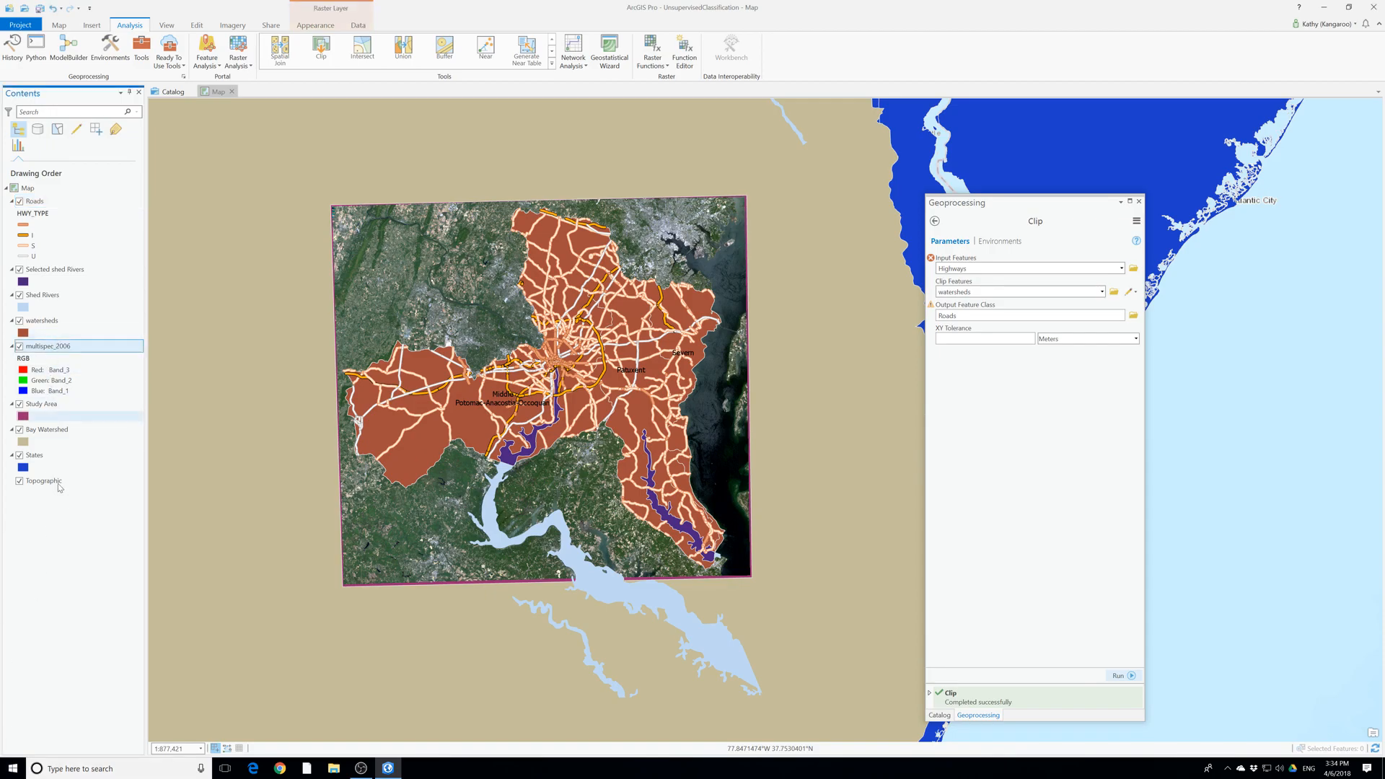
{"action": "left_click", "coordinate": [233, 26]}
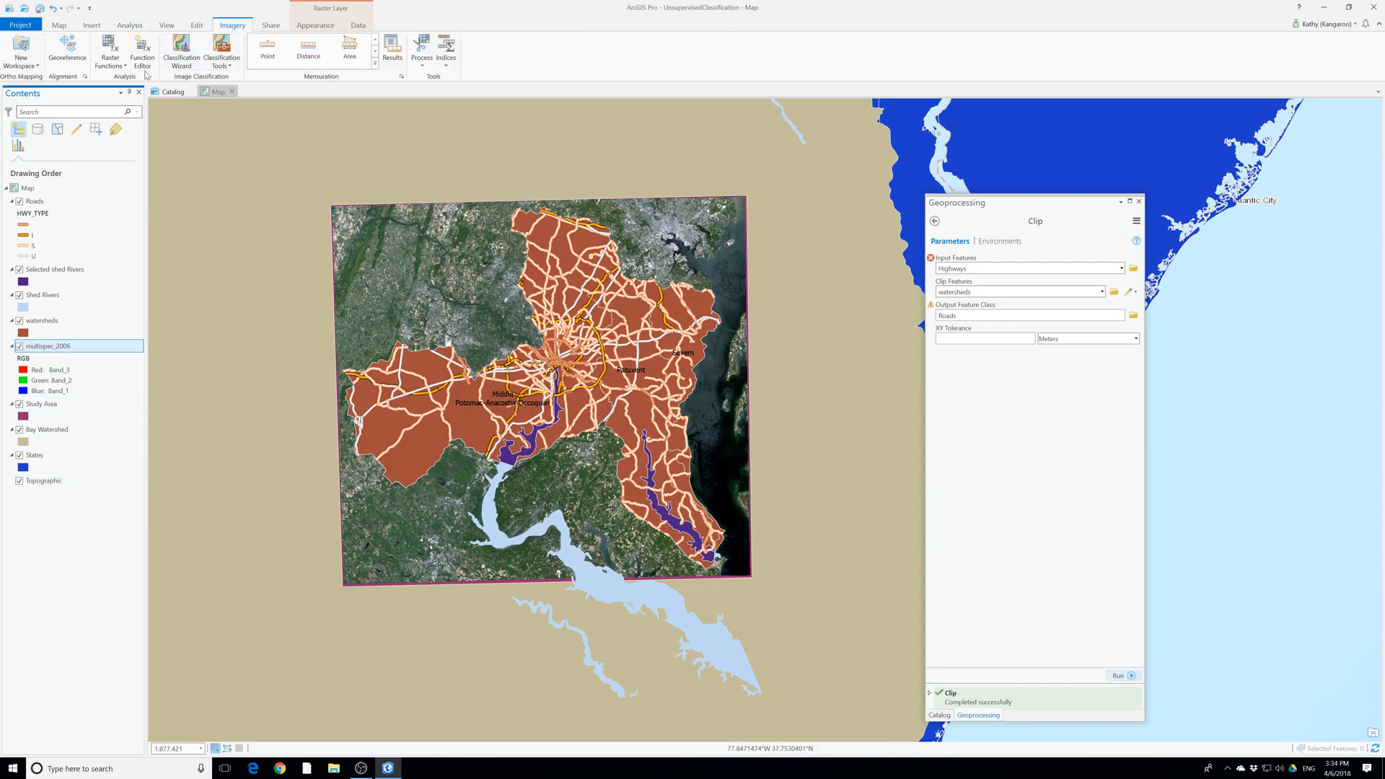
{"action": "left_click", "coordinate": [109, 45]}
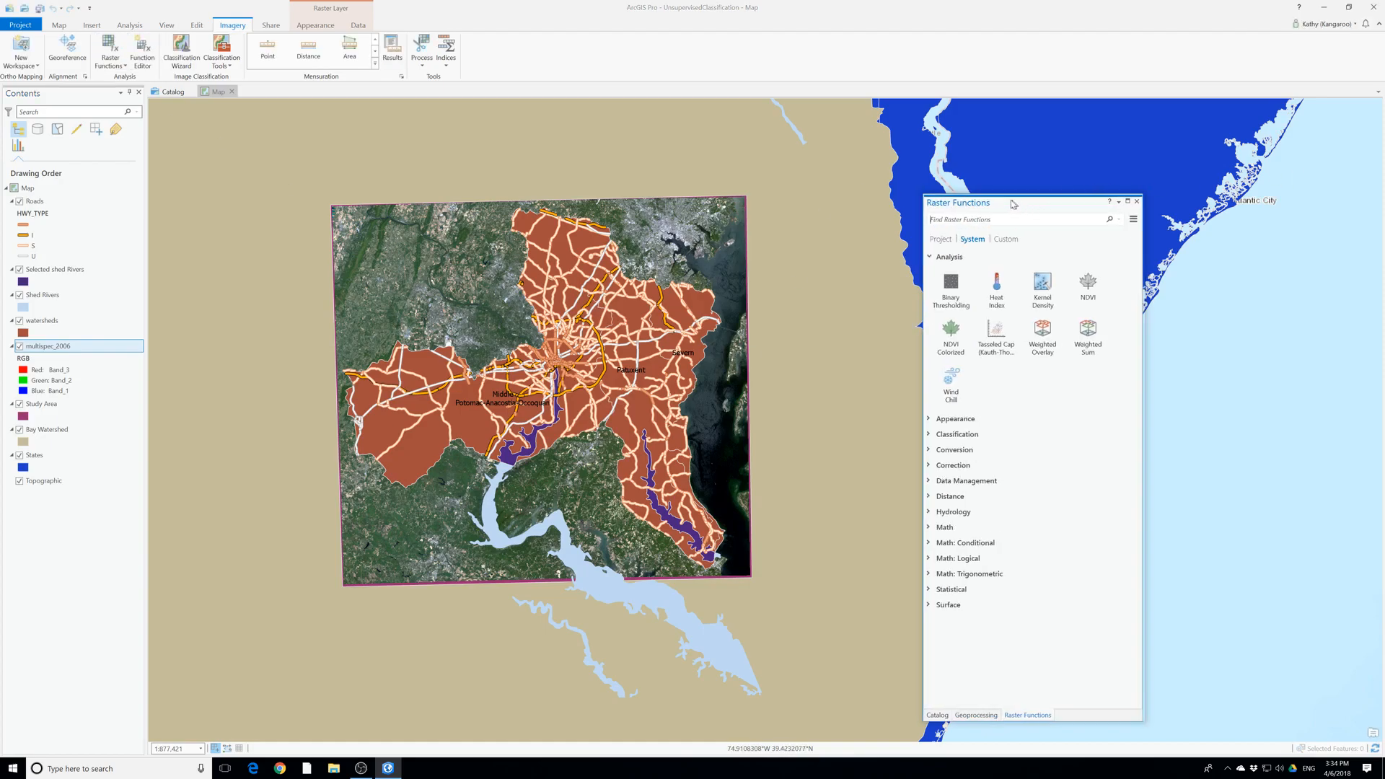
{"action": "left_click_drag", "start_coordinate": [1032, 206], "coordinate": [750, 210]}
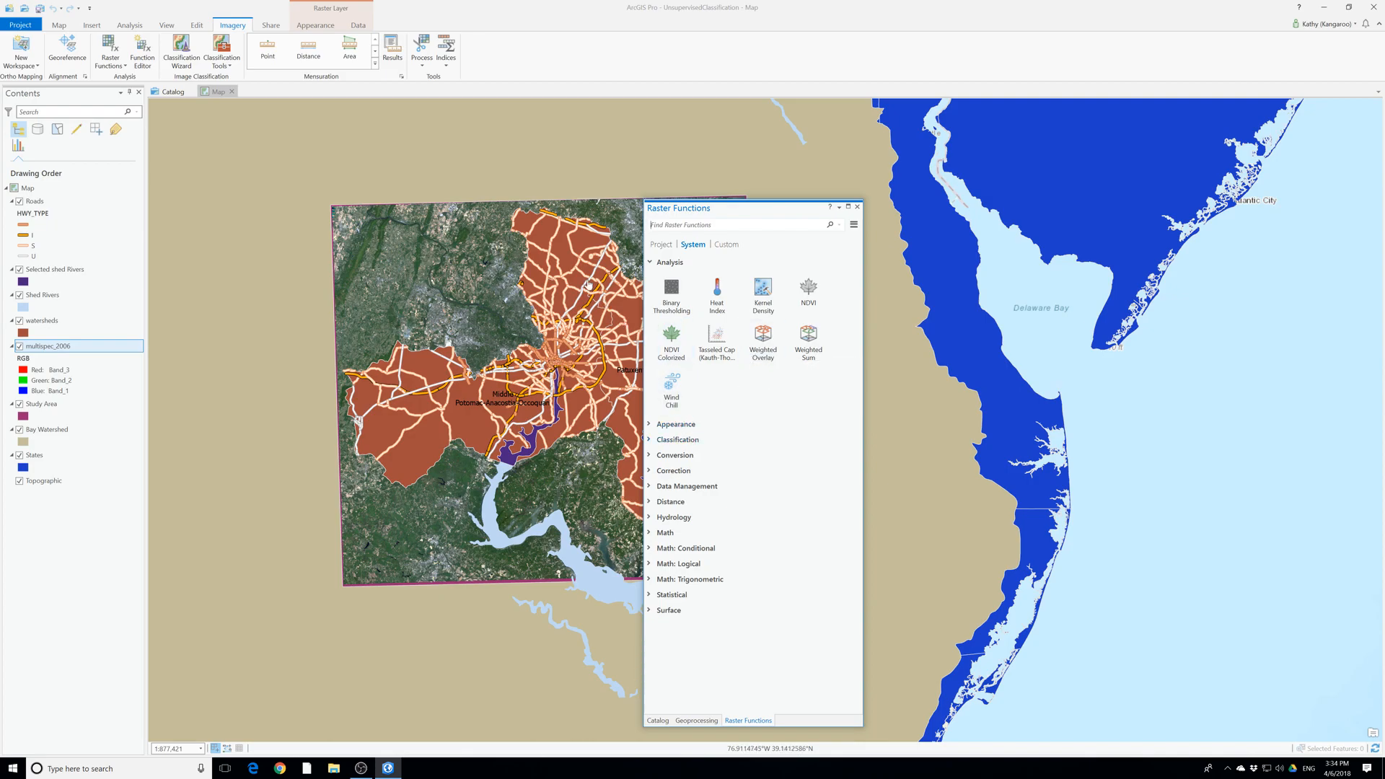
{"action": "left_click", "coordinate": [694, 487]}
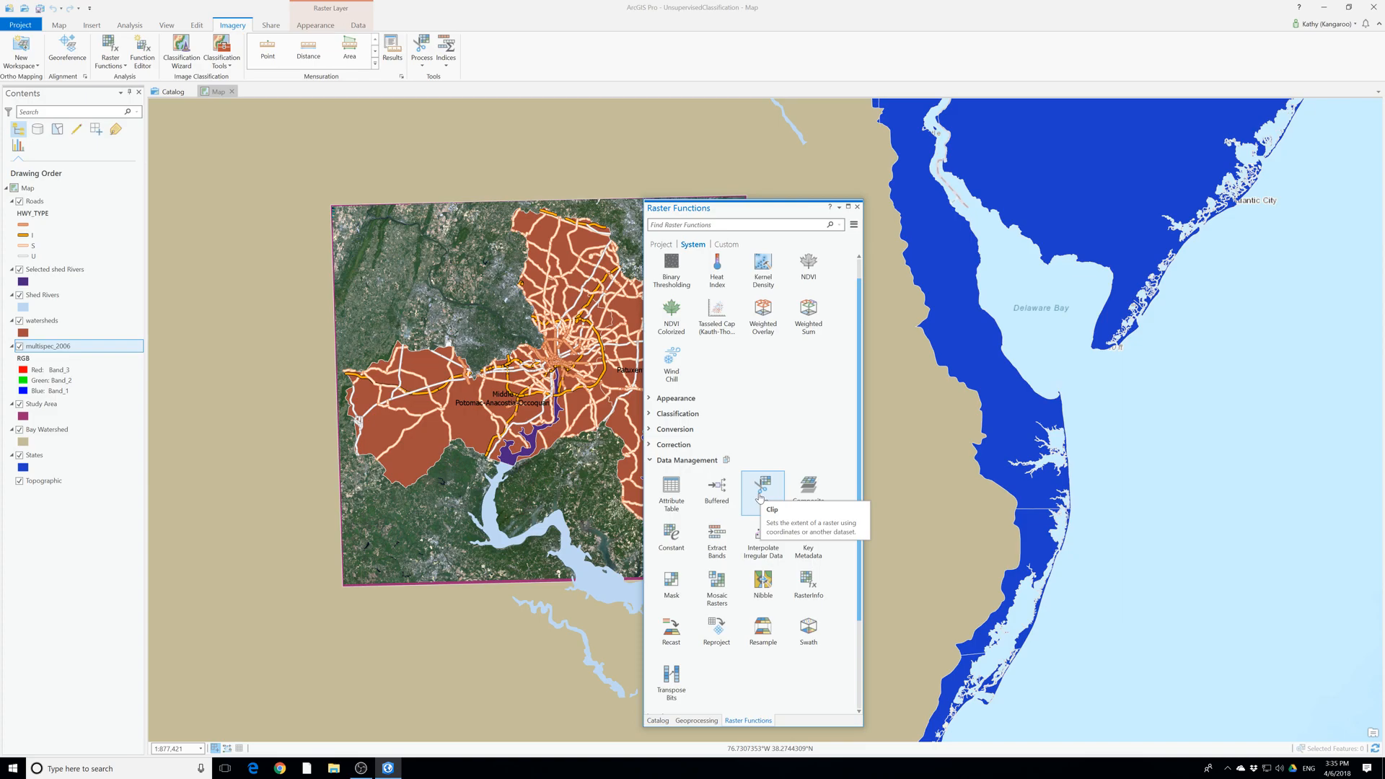
{"action": "scroll", "coordinate": [760, 498], "scroll_direction": "down", "scroll_amount": 1}
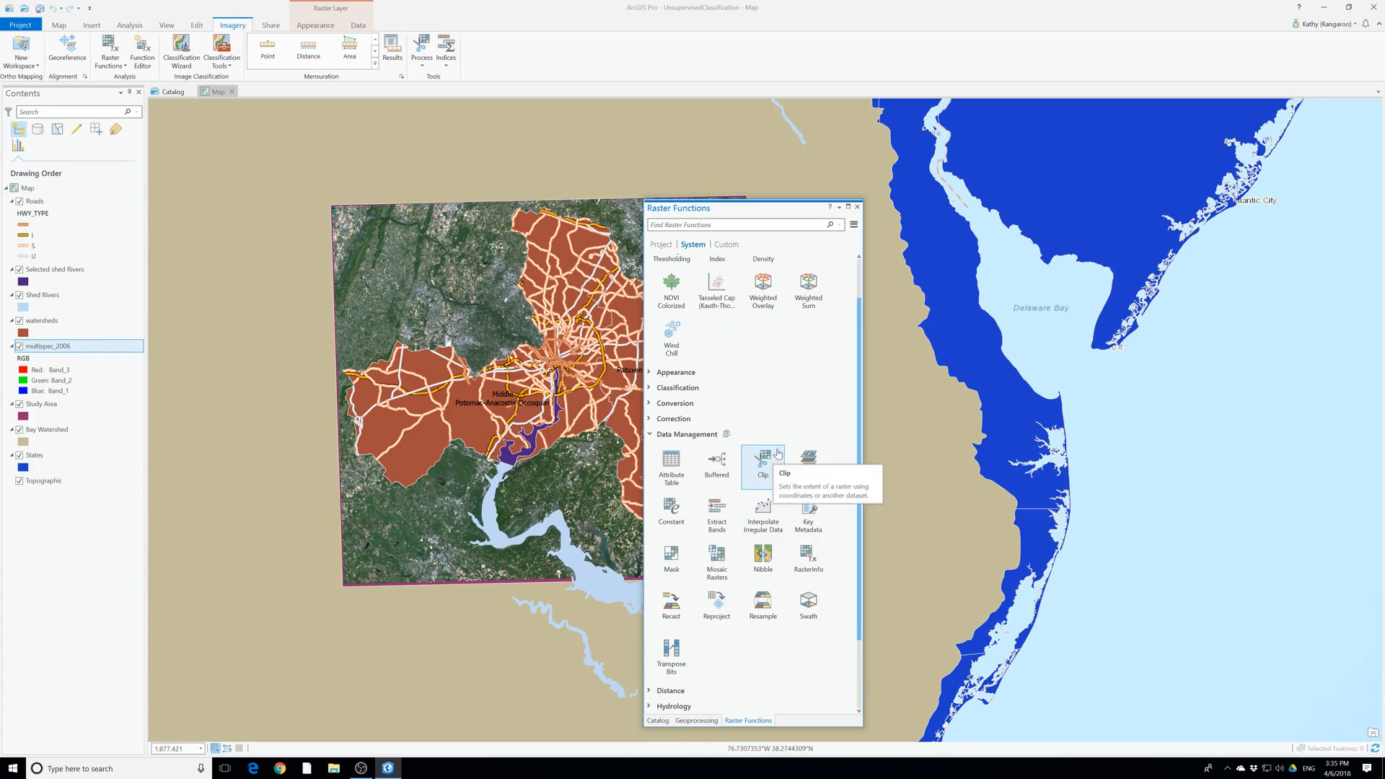
{"action": "left_click", "coordinate": [778, 453]}
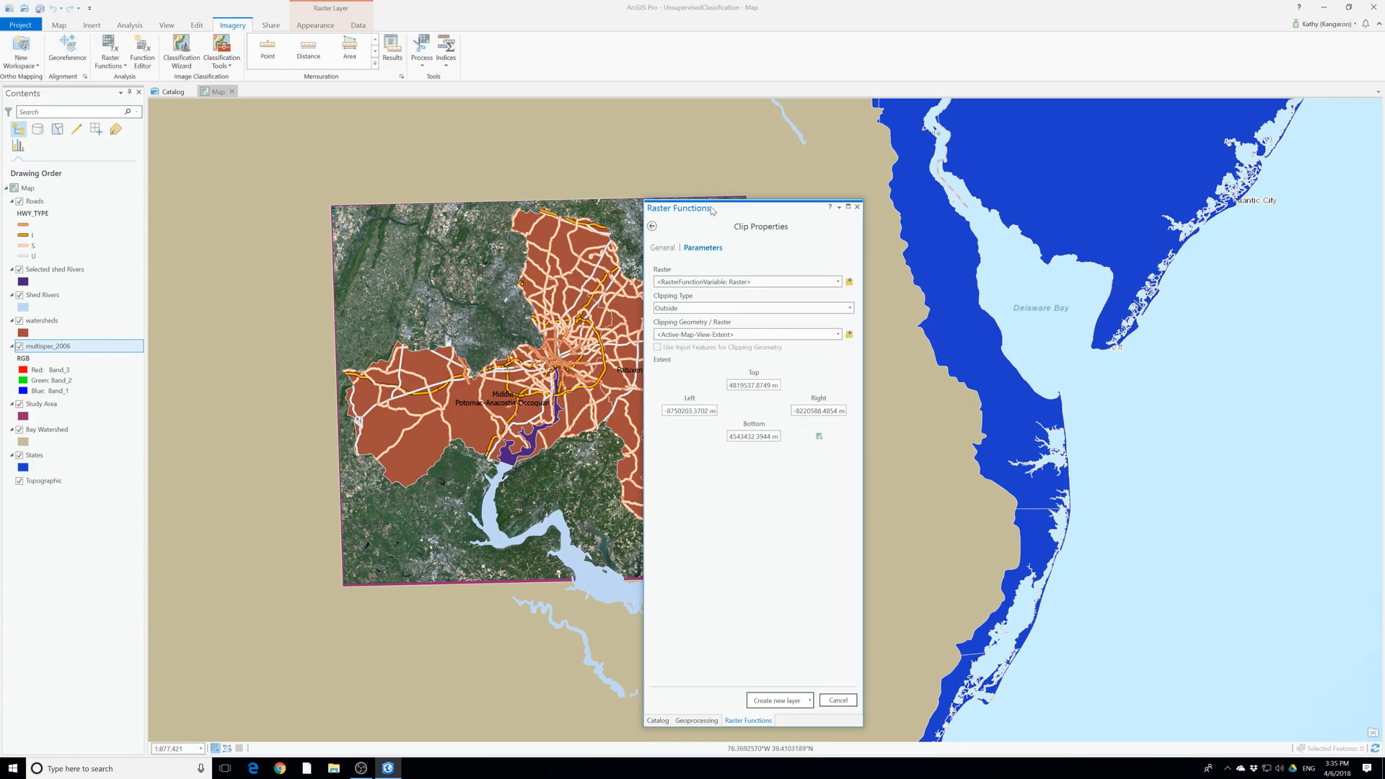
{"action": "left_click_drag", "start_coordinate": [723, 212], "coordinate": [982, 212]}
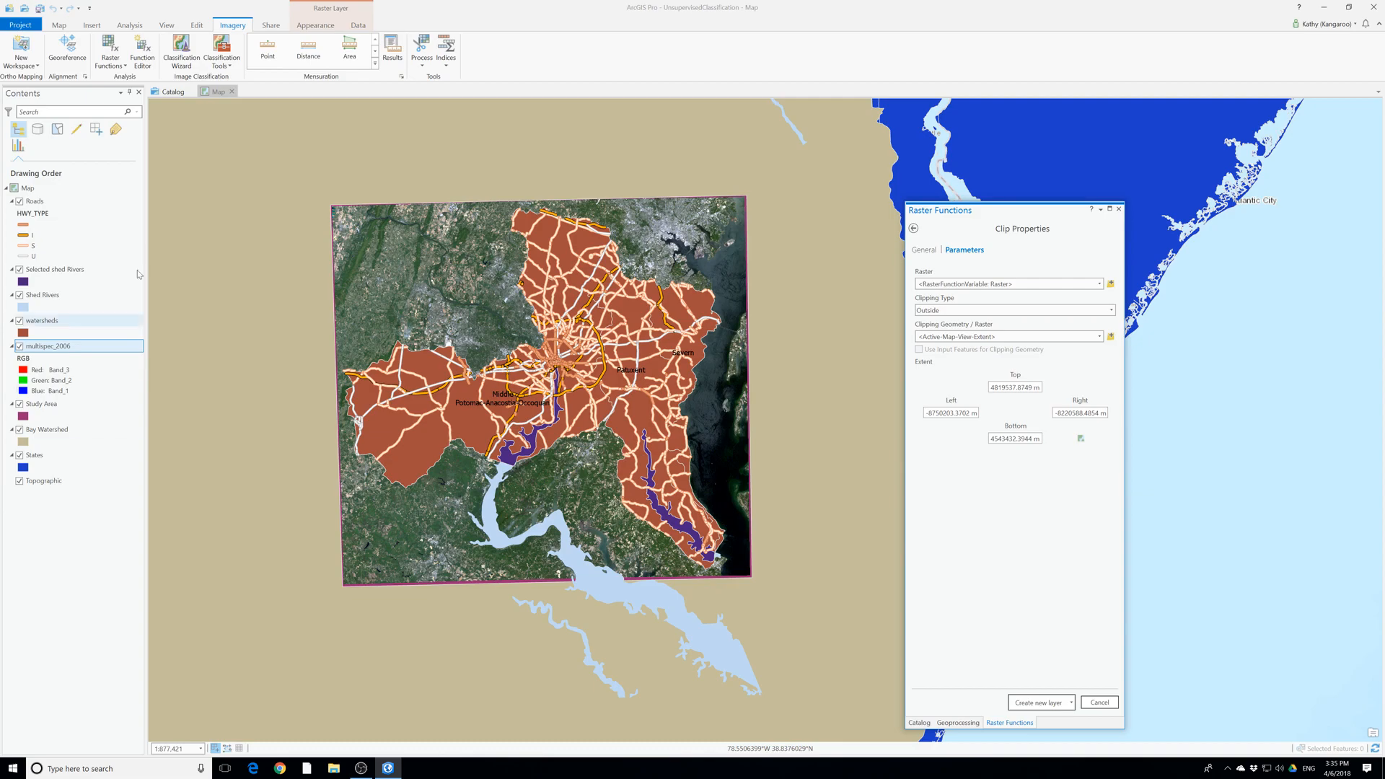
Clip multispec_2006 to watersheds with clipping type Outside, using the input features for clipping geometry, and create a new layer
{"action": "left_click", "coordinate": [1099, 284]}
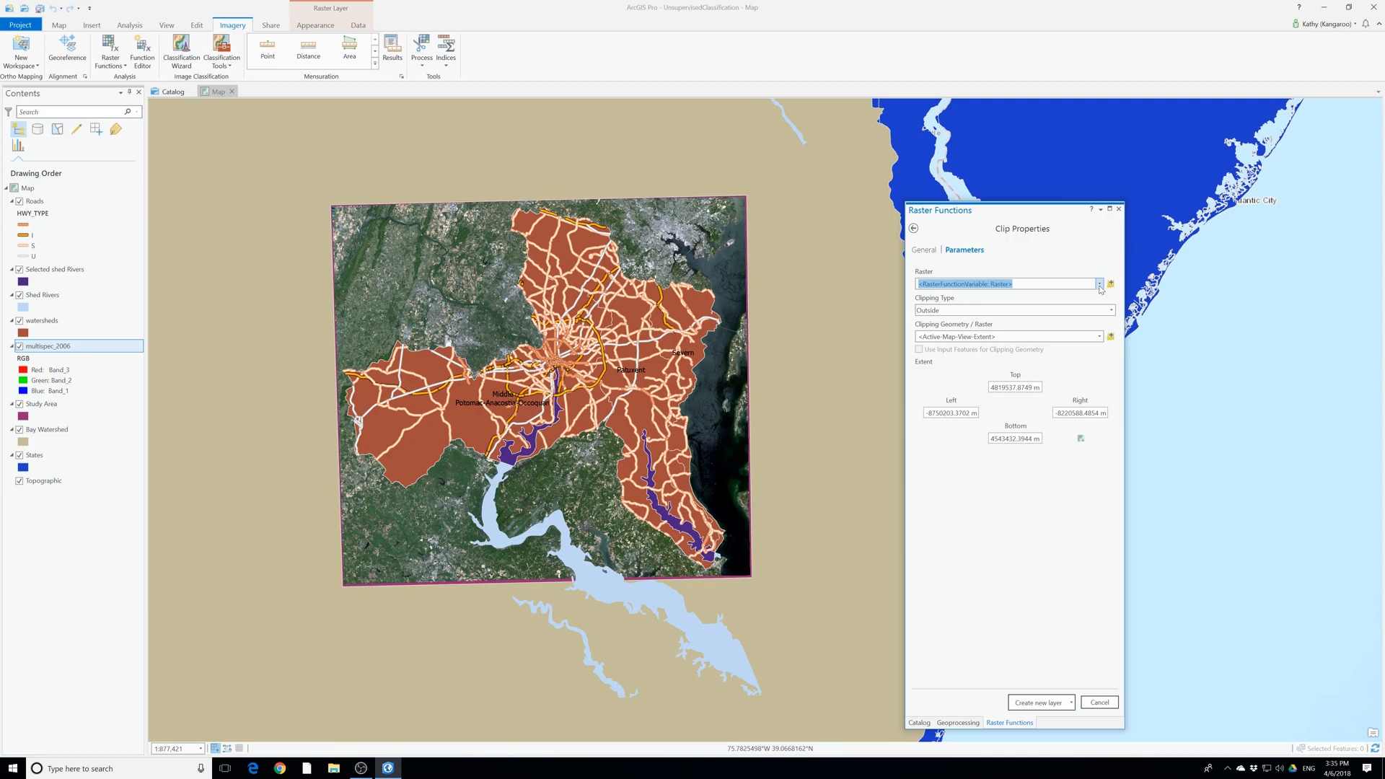
{"action": "left_click", "coordinate": [982, 299]}
{"action": "left_click", "coordinate": [1100, 285]}
{"action": "left_click", "coordinate": [949, 297]}
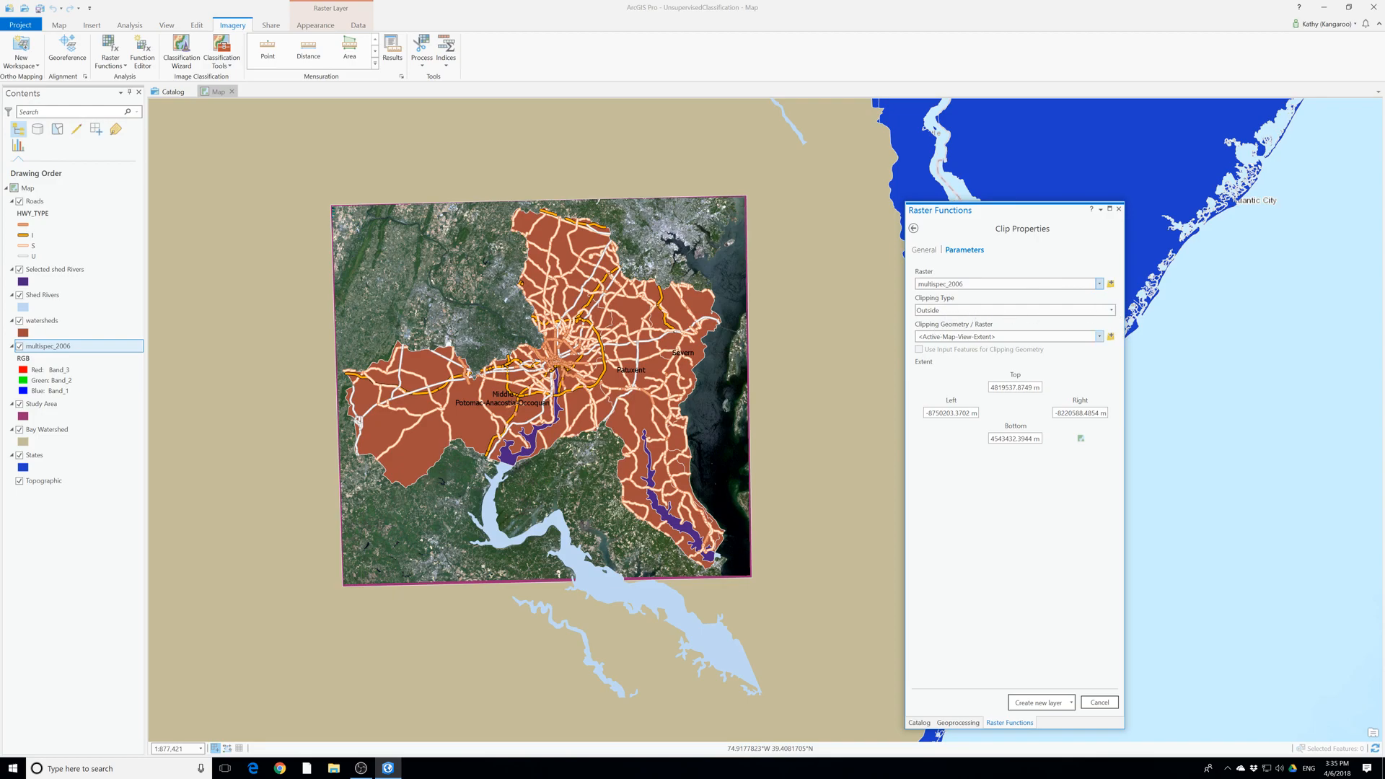
{"action": "left_click", "coordinate": [1099, 337]}
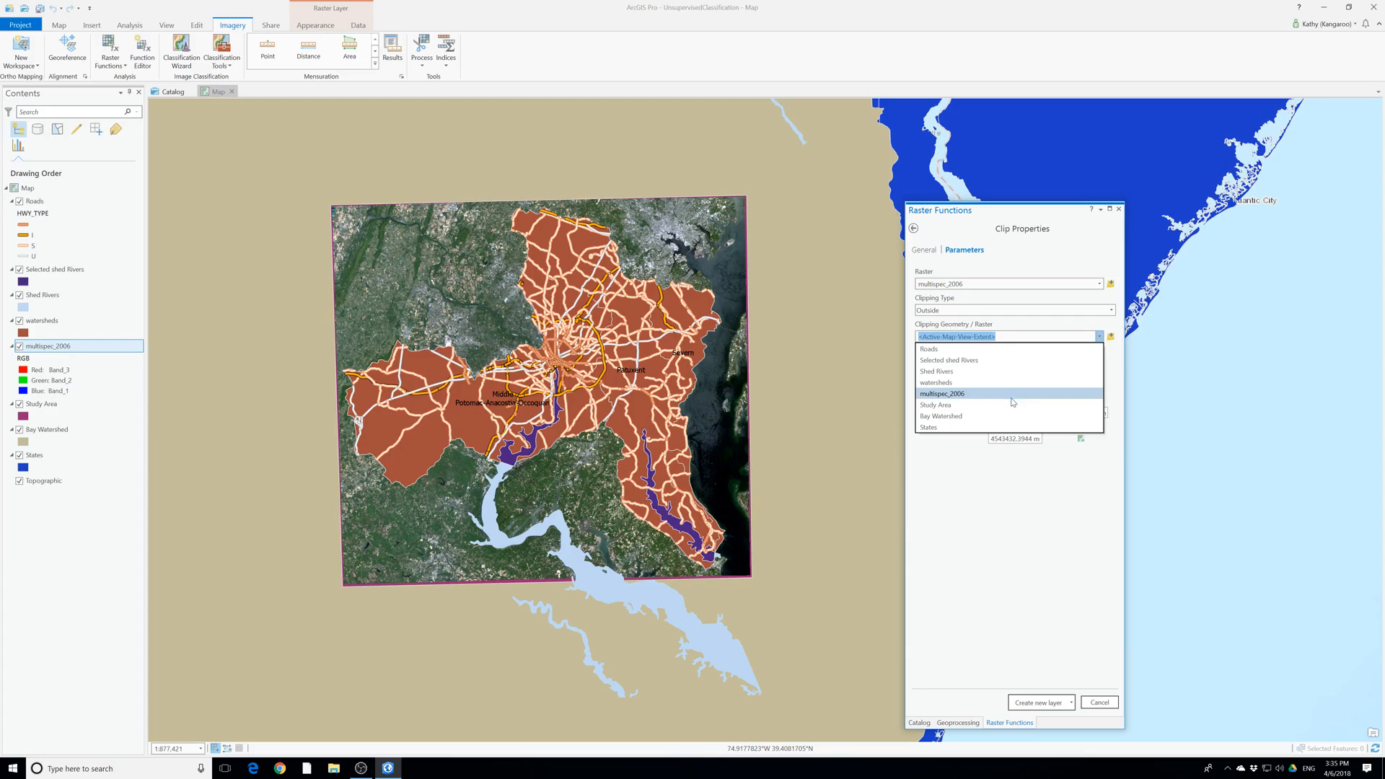
{"action": "left_click", "coordinate": [938, 382]}
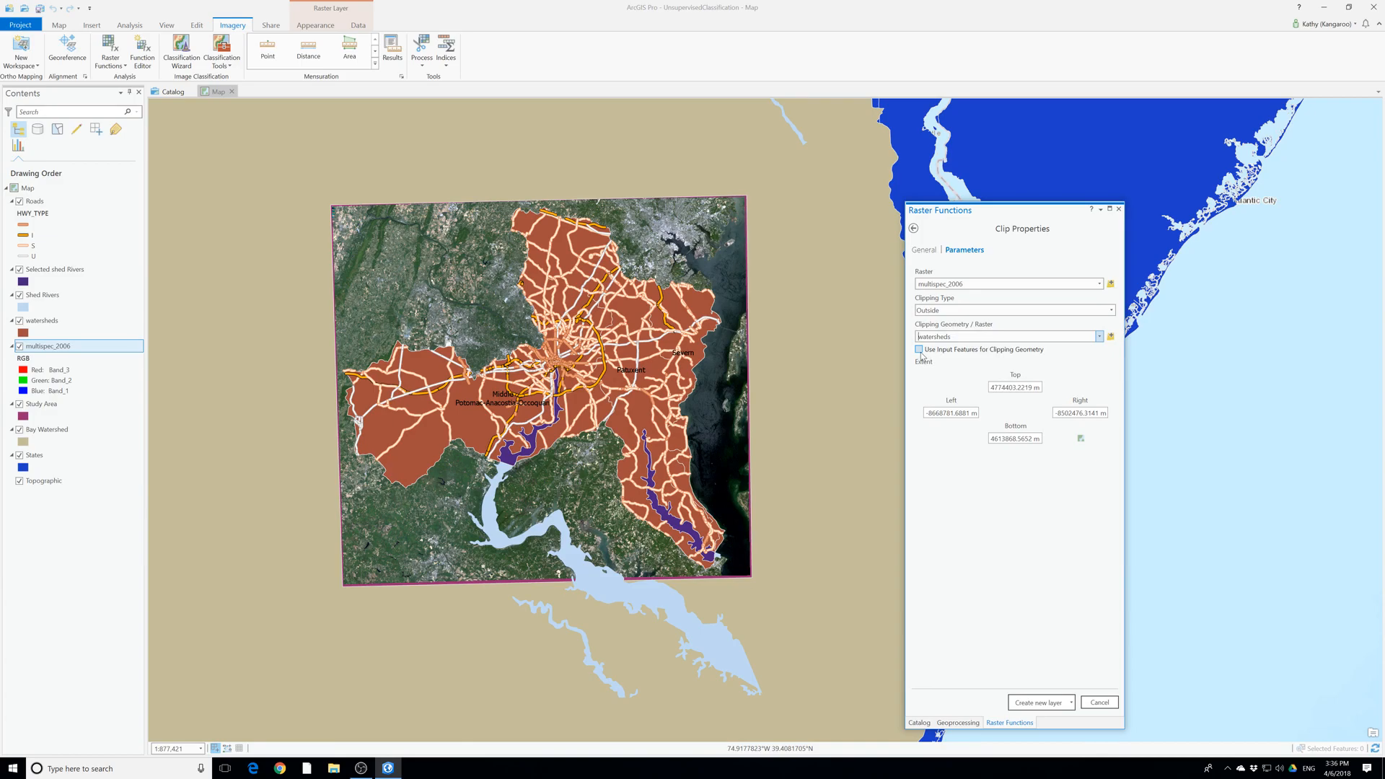
{"action": "left_click", "coordinate": [919, 350]}
{"action": "left_click", "coordinate": [1047, 702]}
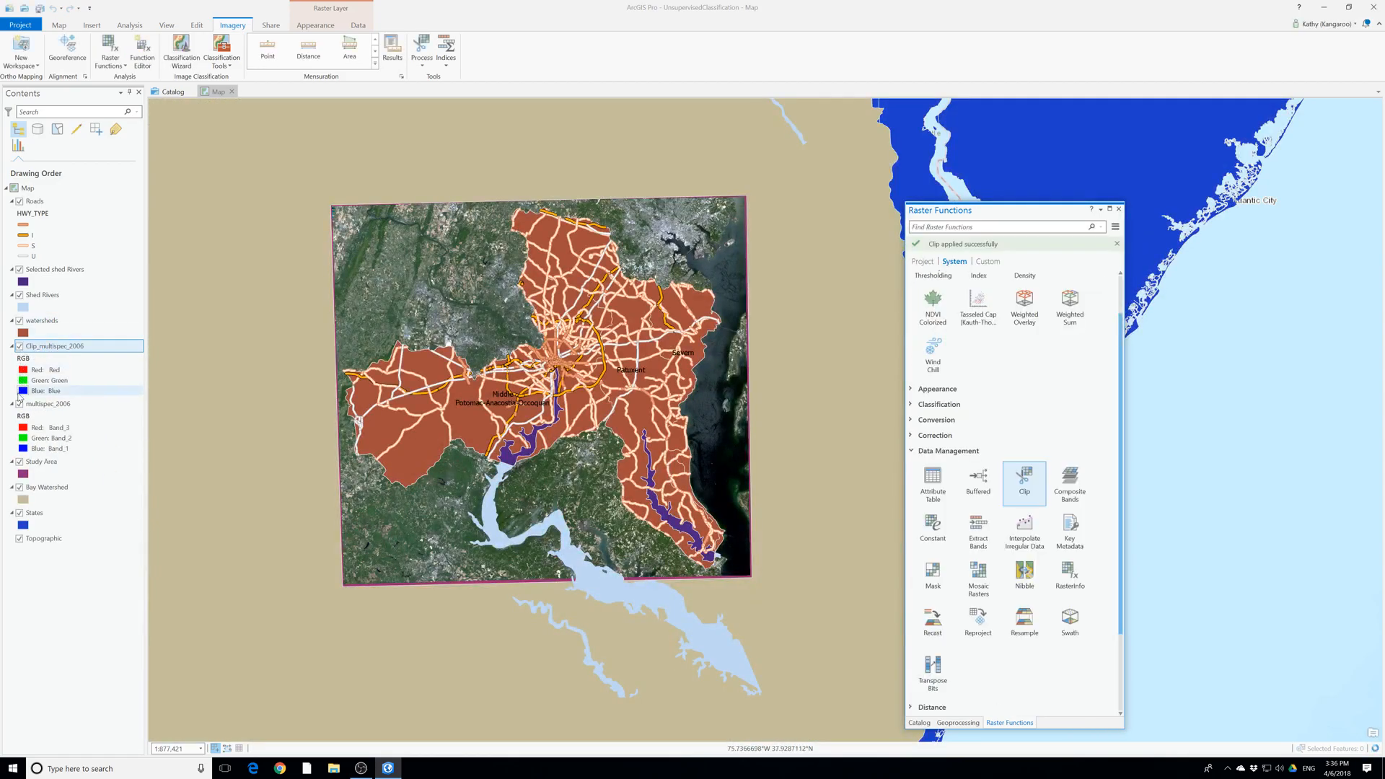
Hide the multispec_2006 and Study Area layers and move Clip_multispec_2006 above watersheds in the drawing order
{"action": "left_click", "coordinate": [18, 406]}
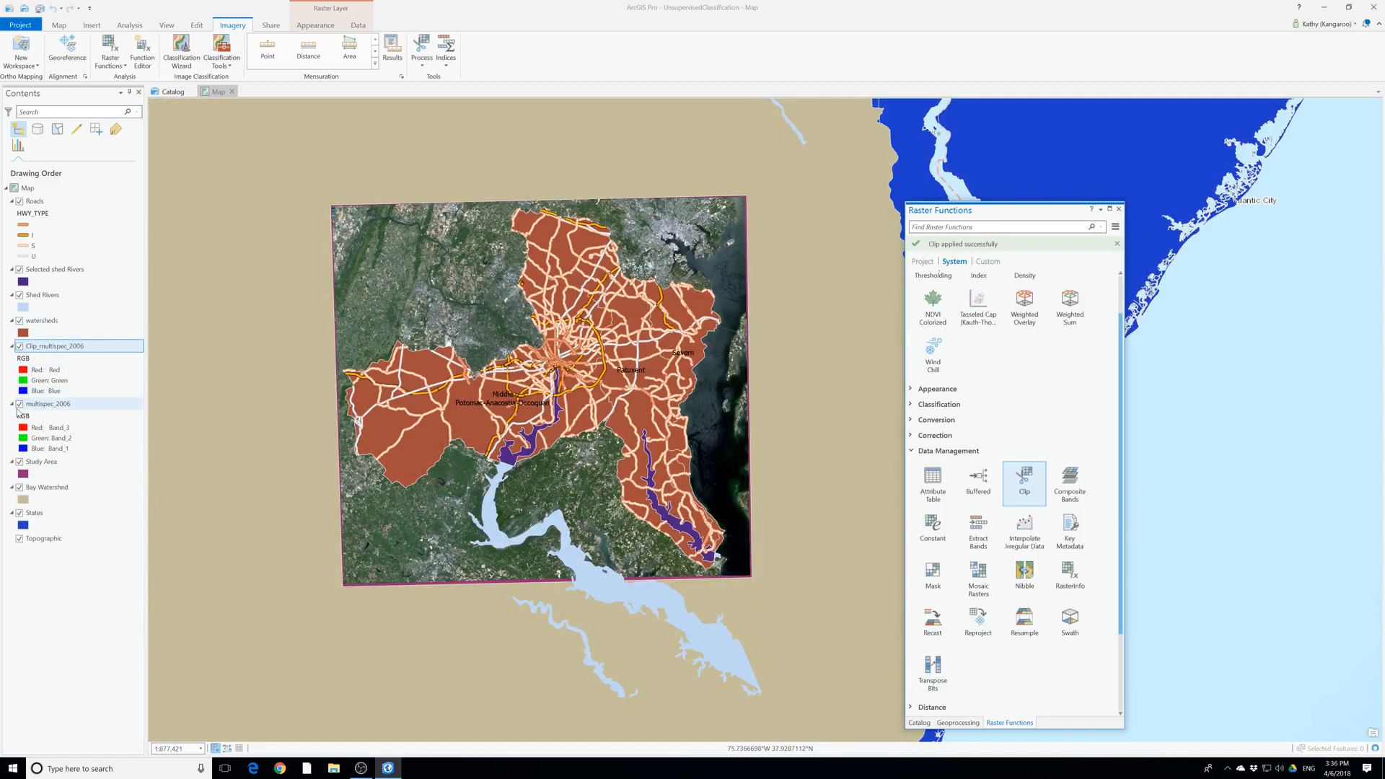
{"action": "left_click", "coordinate": [19, 404]}
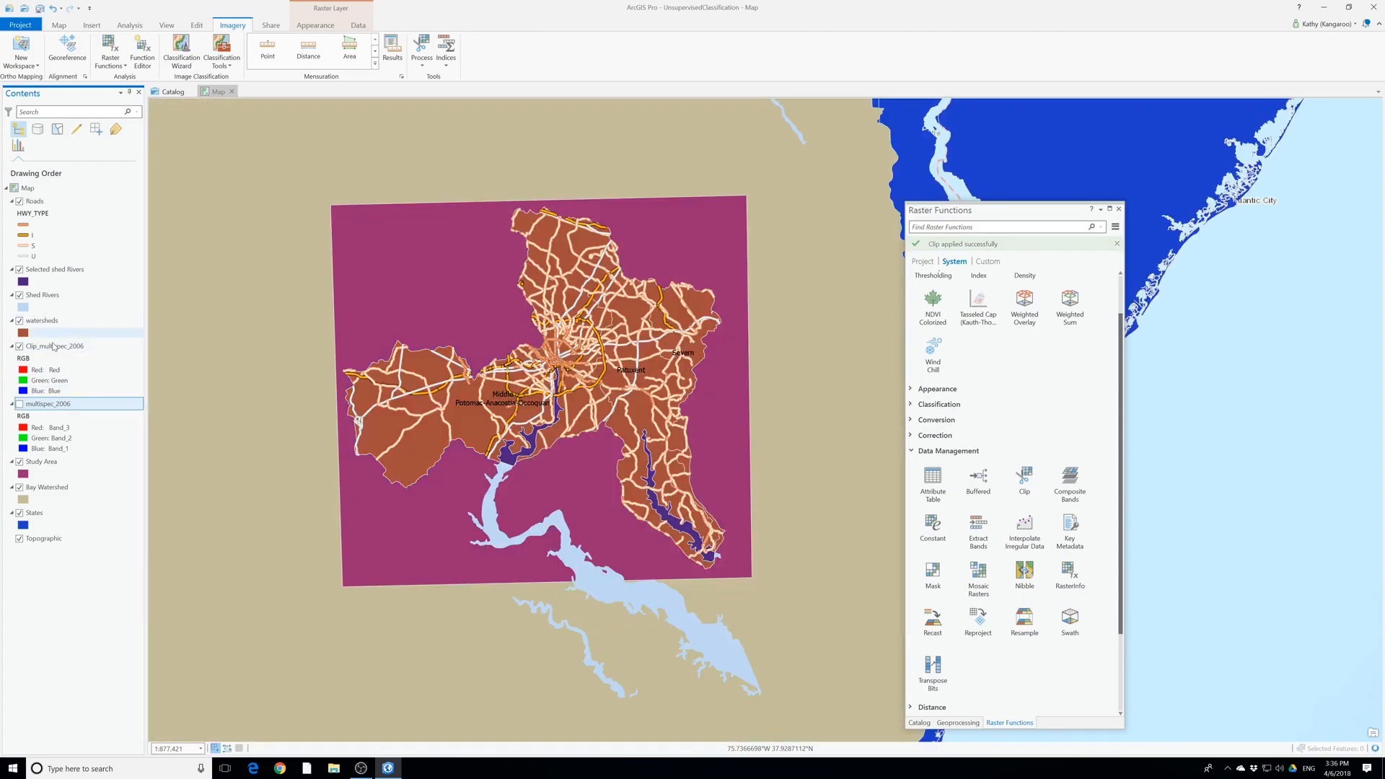
{"action": "left_click_drag", "start_coordinate": [53, 347], "coordinate": [47, 322]}
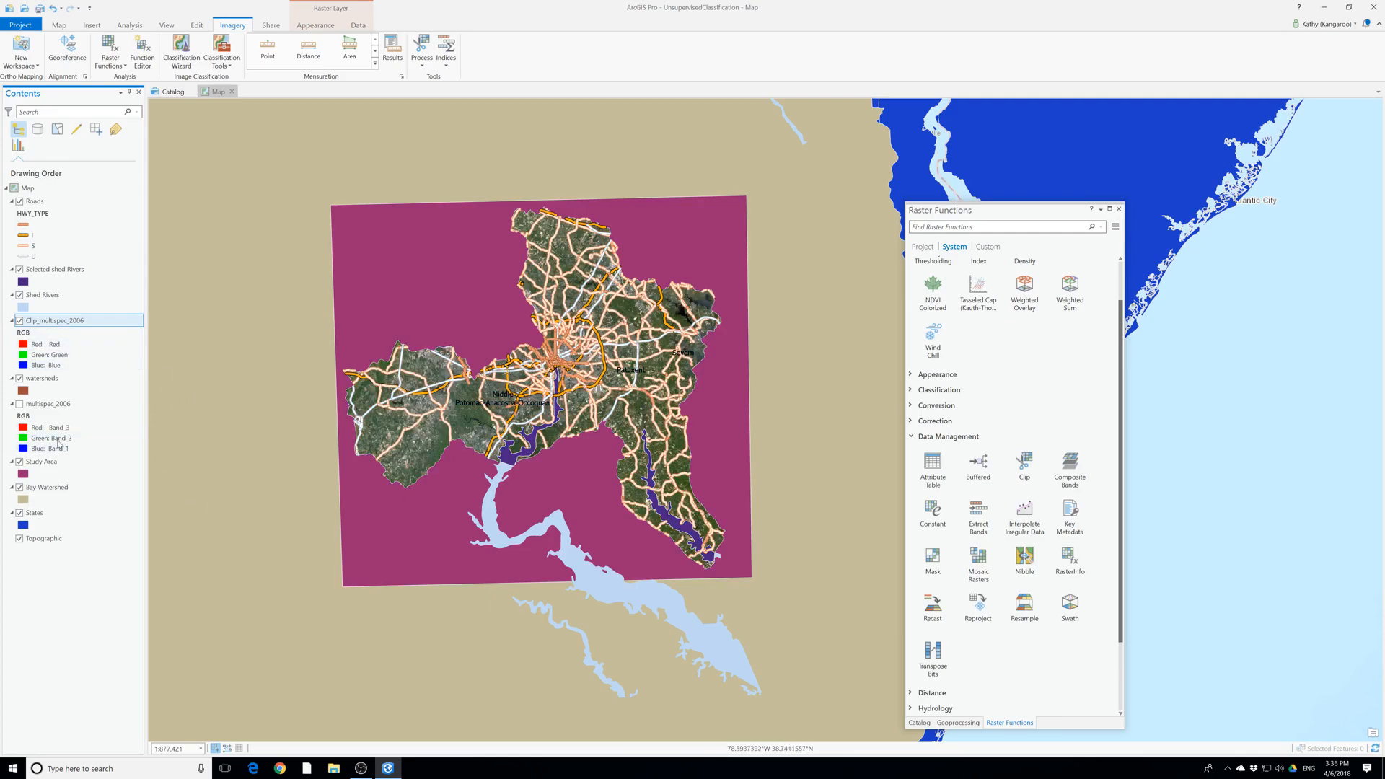
{"action": "left_click", "coordinate": [20, 462]}
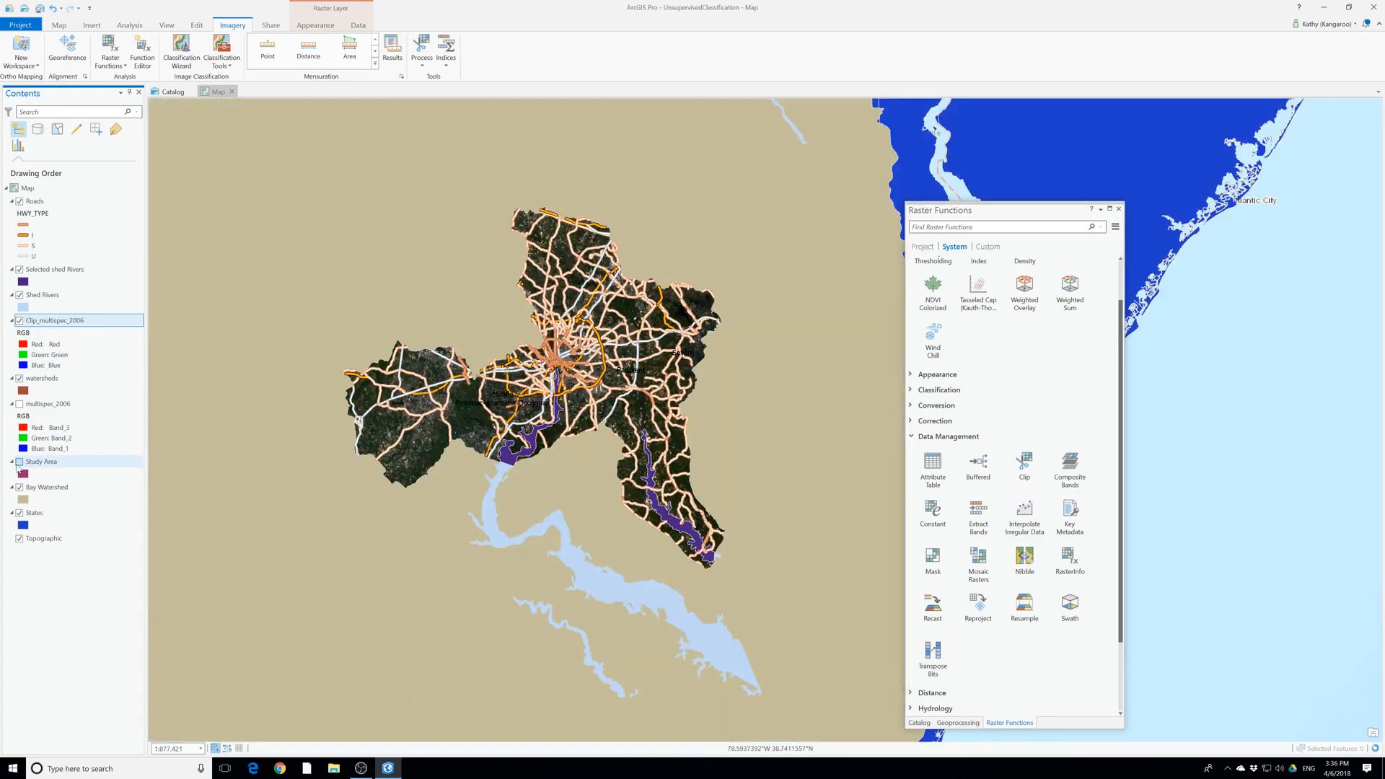
{"action": "scroll", "coordinate": [536, 407], "scroll_direction": "up", "scroll_amount": 4}
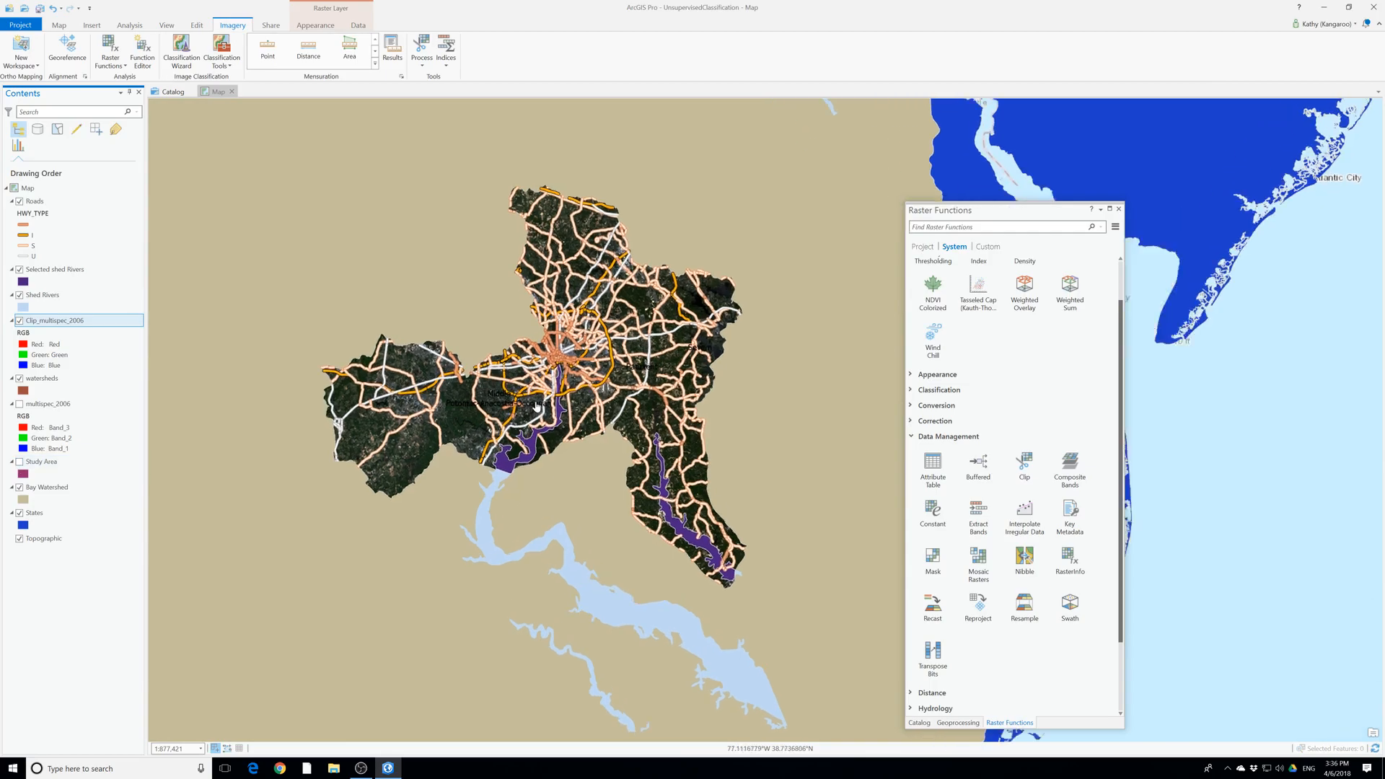
{"action": "scroll", "coordinate": [536, 406], "scroll_direction": "down", "scroll_amount": 4}
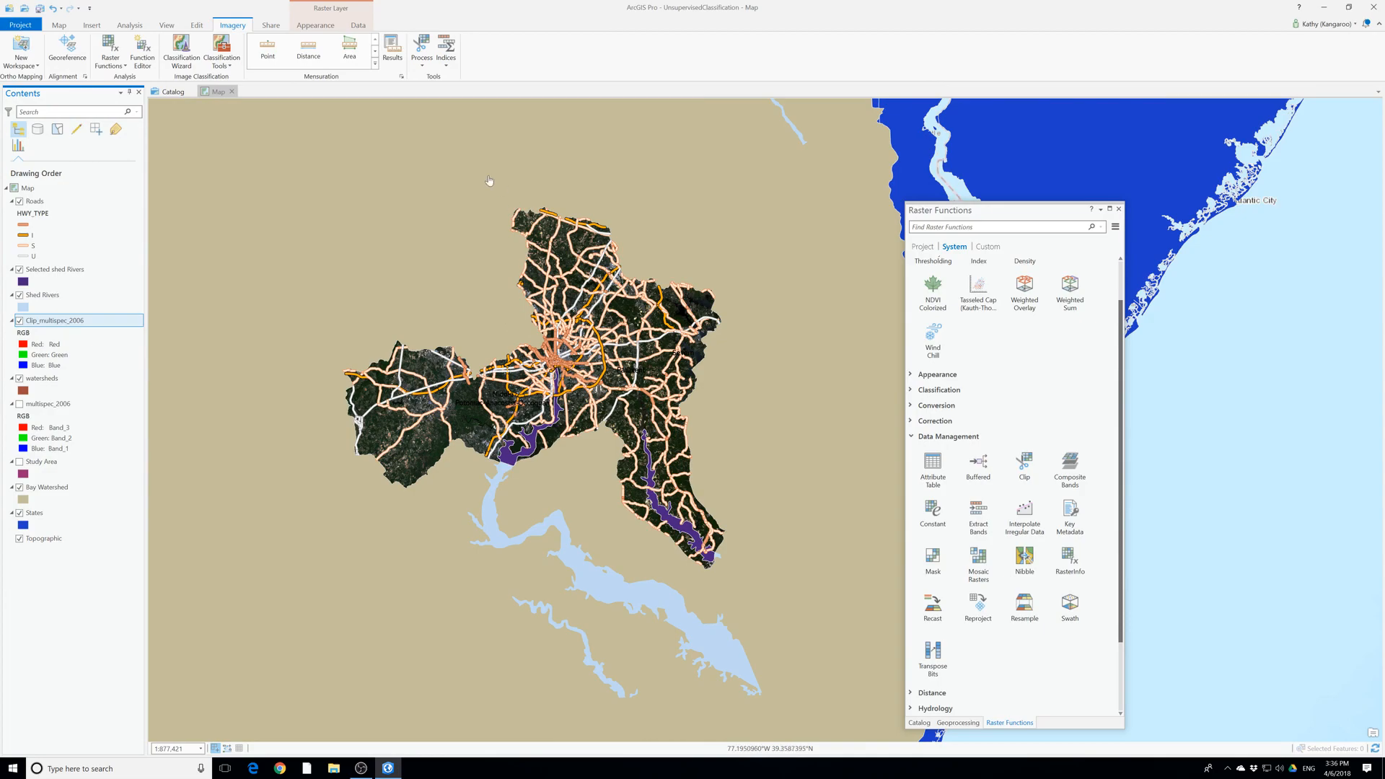
Remove the original multispec_2006 and Shed Rivers layers from the map
{"action": "right_click", "coordinate": [40, 404]}
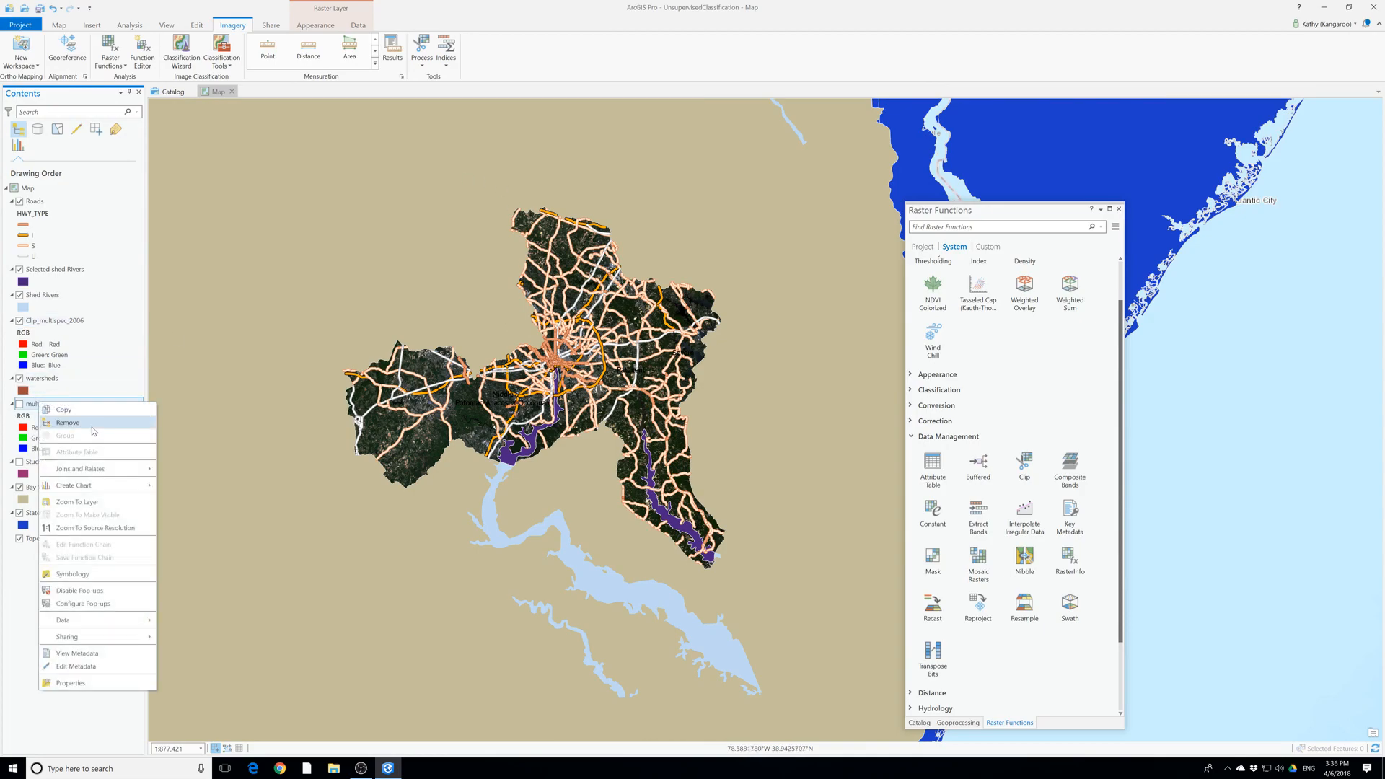
{"action": "left_click", "coordinate": [67, 422]}
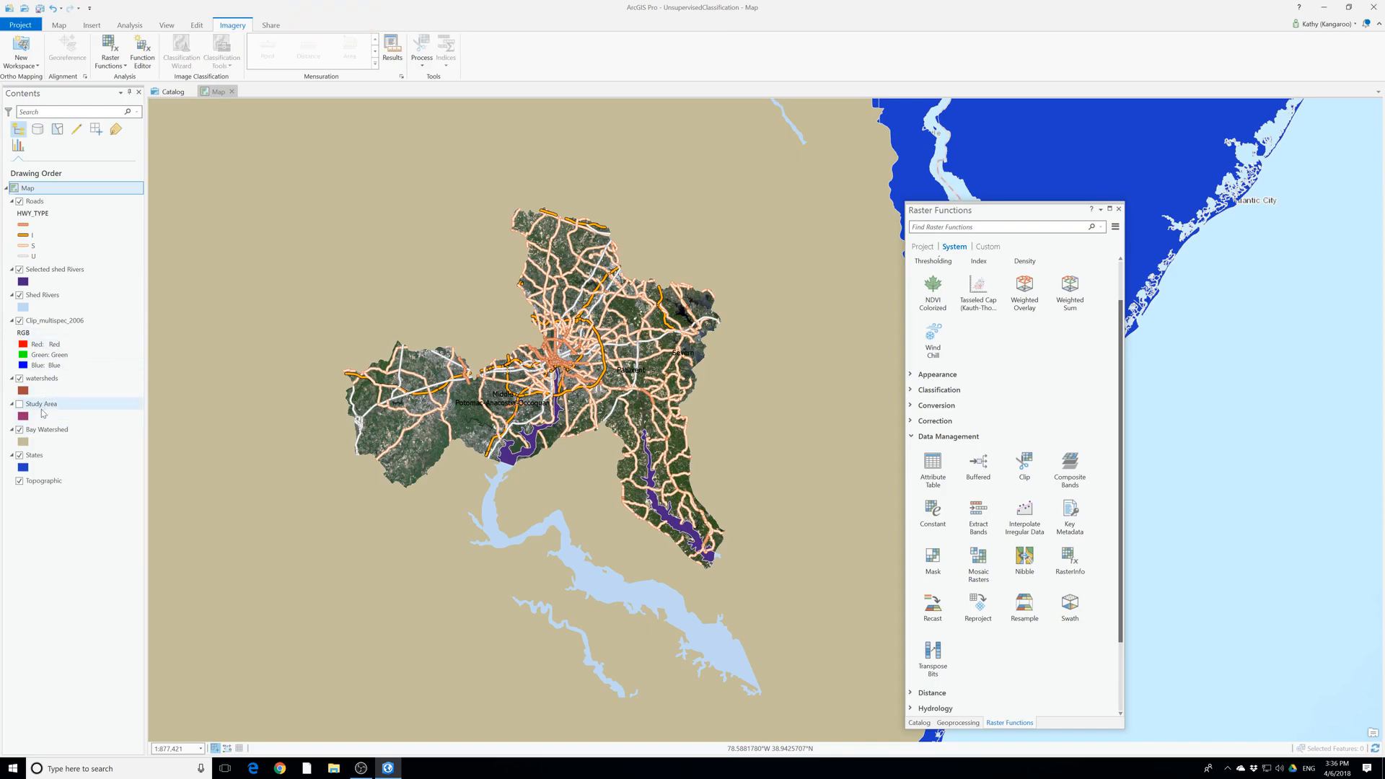
{"action": "right_click", "coordinate": [42, 406]}
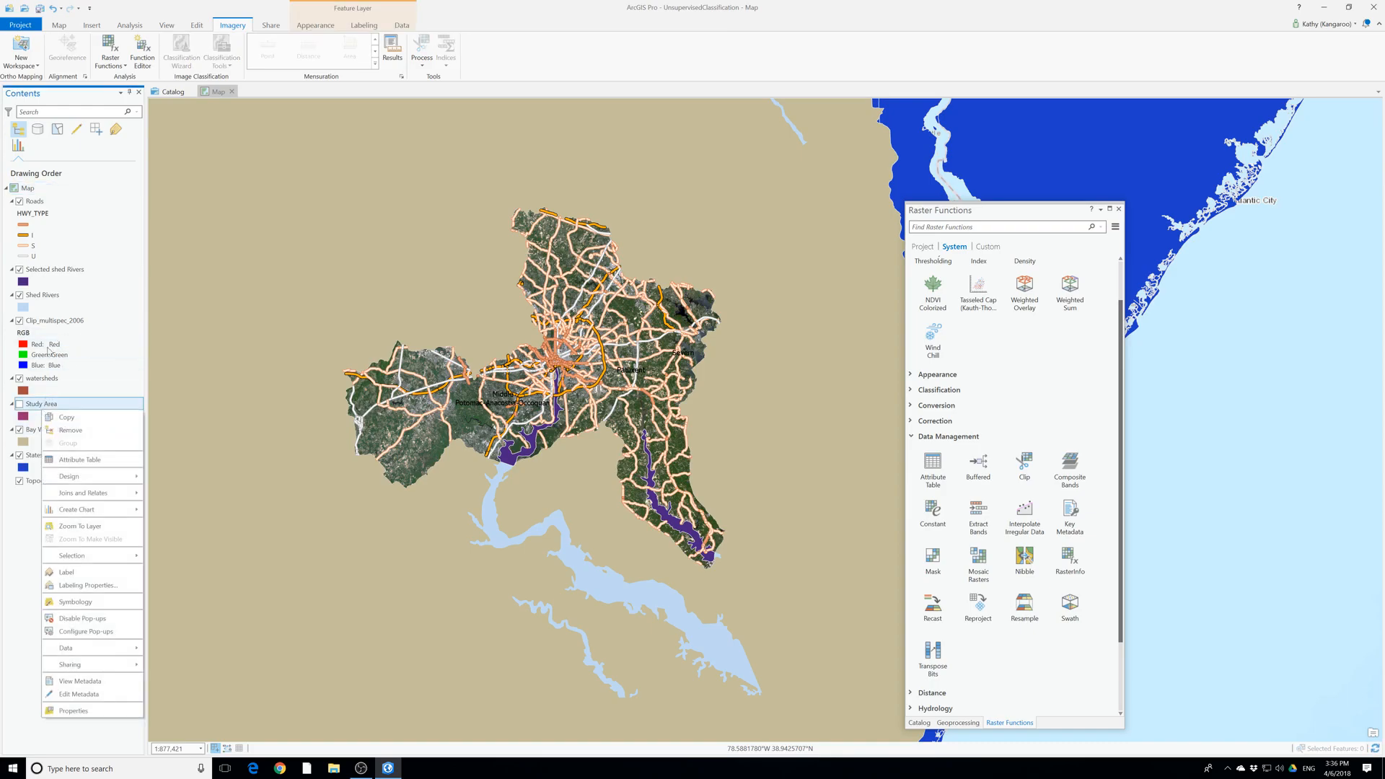
{"action": "left_click", "coordinate": [45, 297]}
{"action": "right_click", "coordinate": [45, 297]}
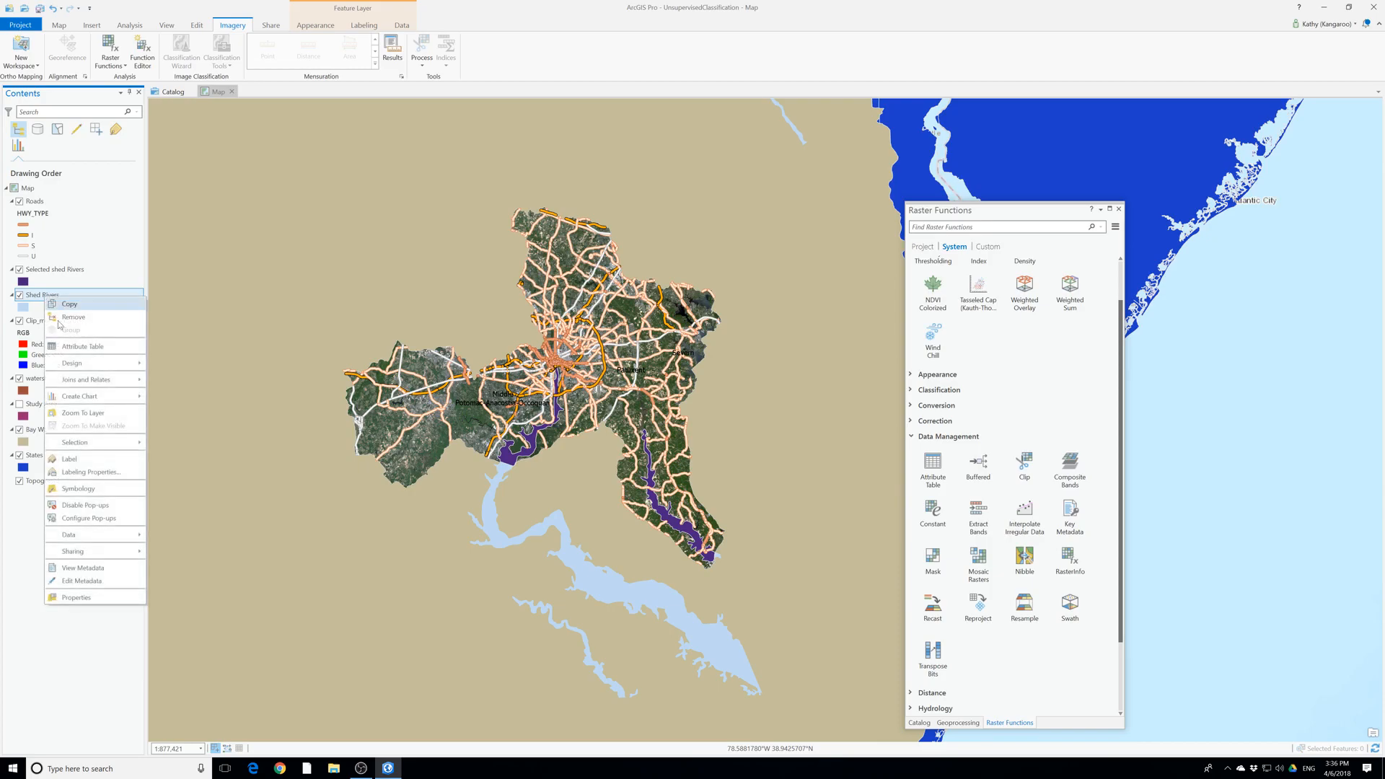
{"action": "left_click", "coordinate": [76, 321]}
Apply the brighter light blue Water (area) symbol to the Selected shed Rivers layer
{"action": "left_click", "coordinate": [23, 281]}
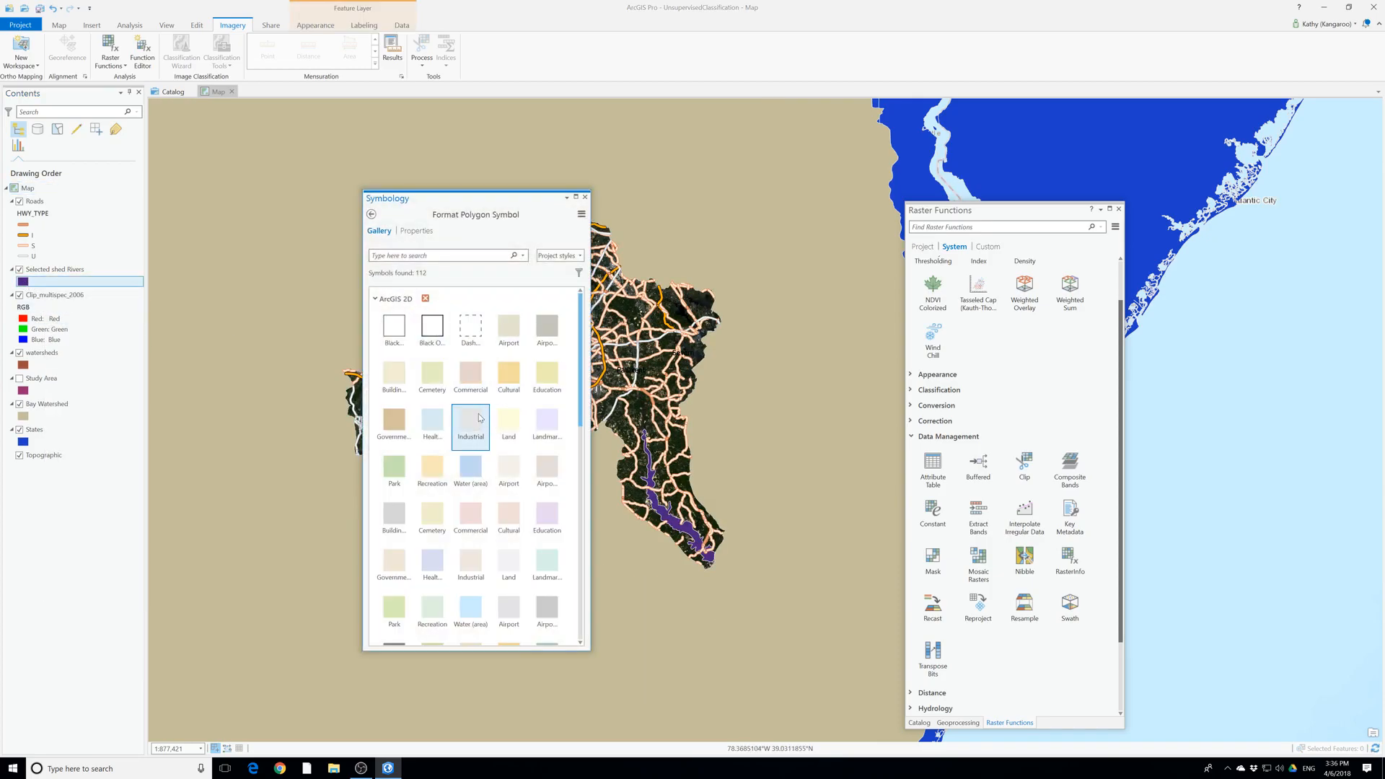
{"action": "left_click", "coordinate": [472, 469]}
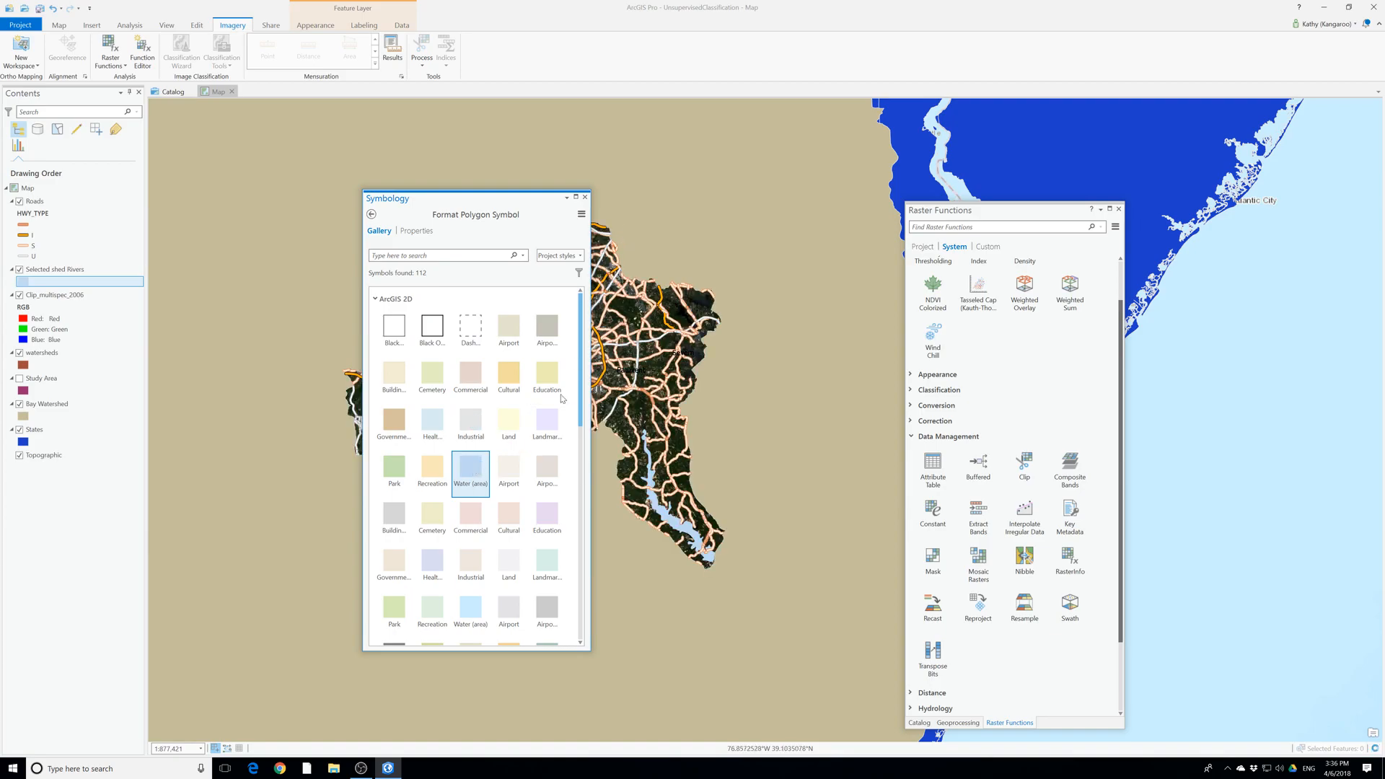
{"action": "left_click", "coordinate": [470, 612]}
{"action": "left_click", "coordinate": [585, 197]}
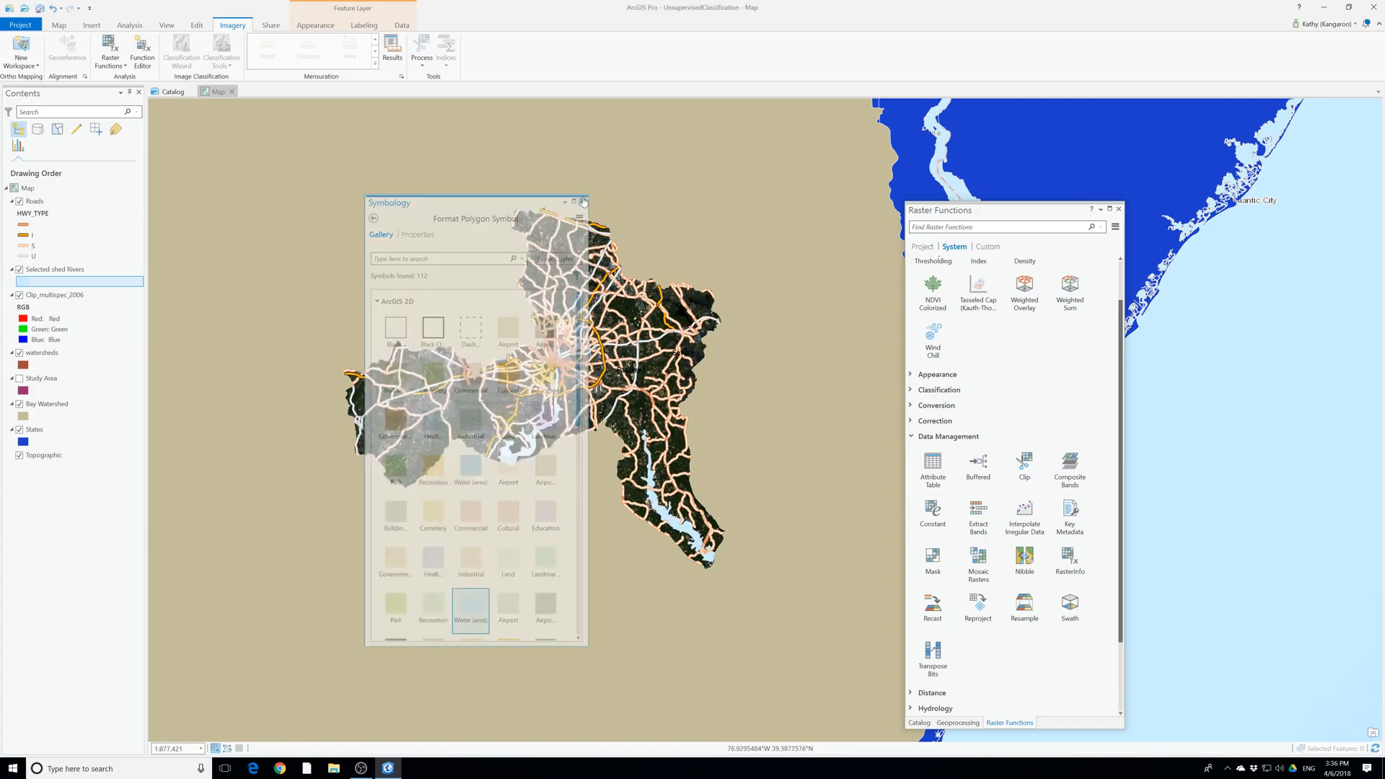
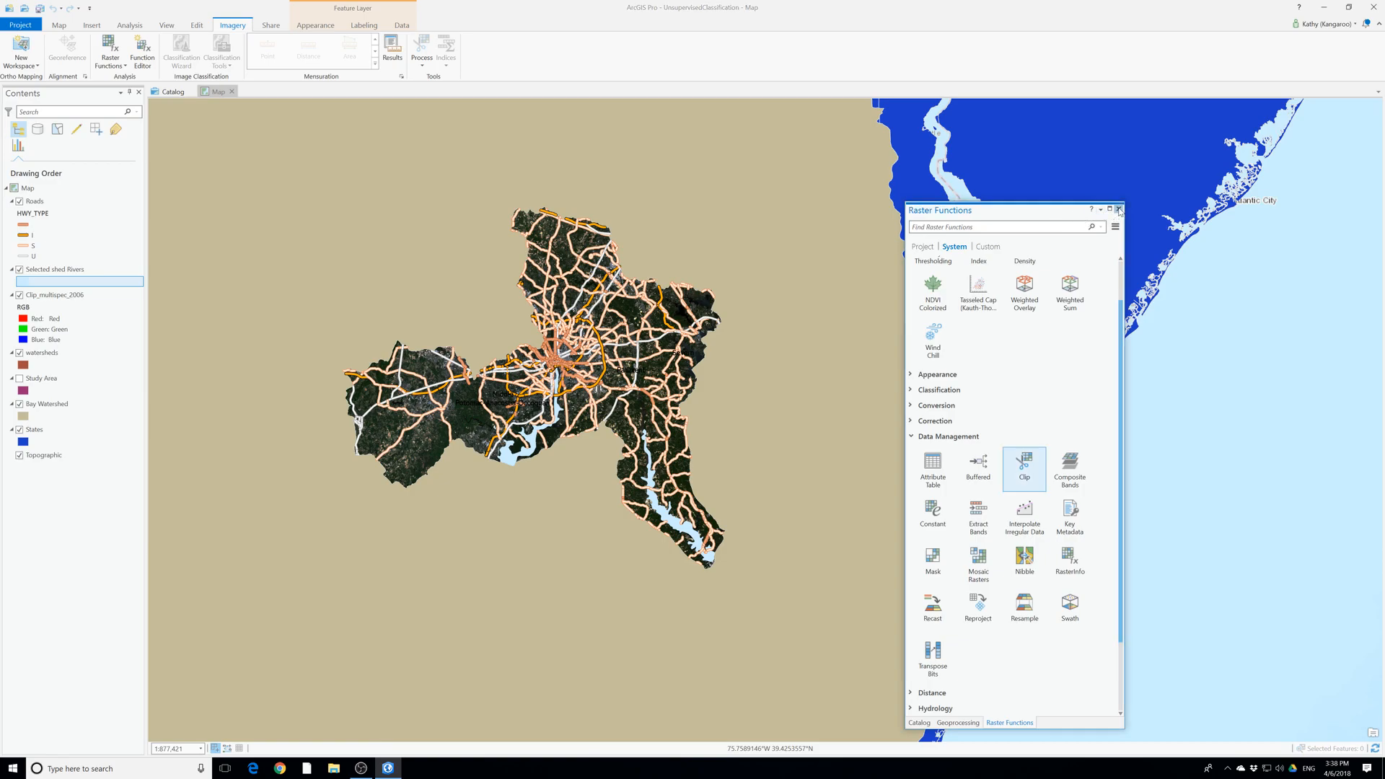
Close the Raster Functions and Geoprocessing panes
{"action": "left_click", "coordinate": [1025, 465]}
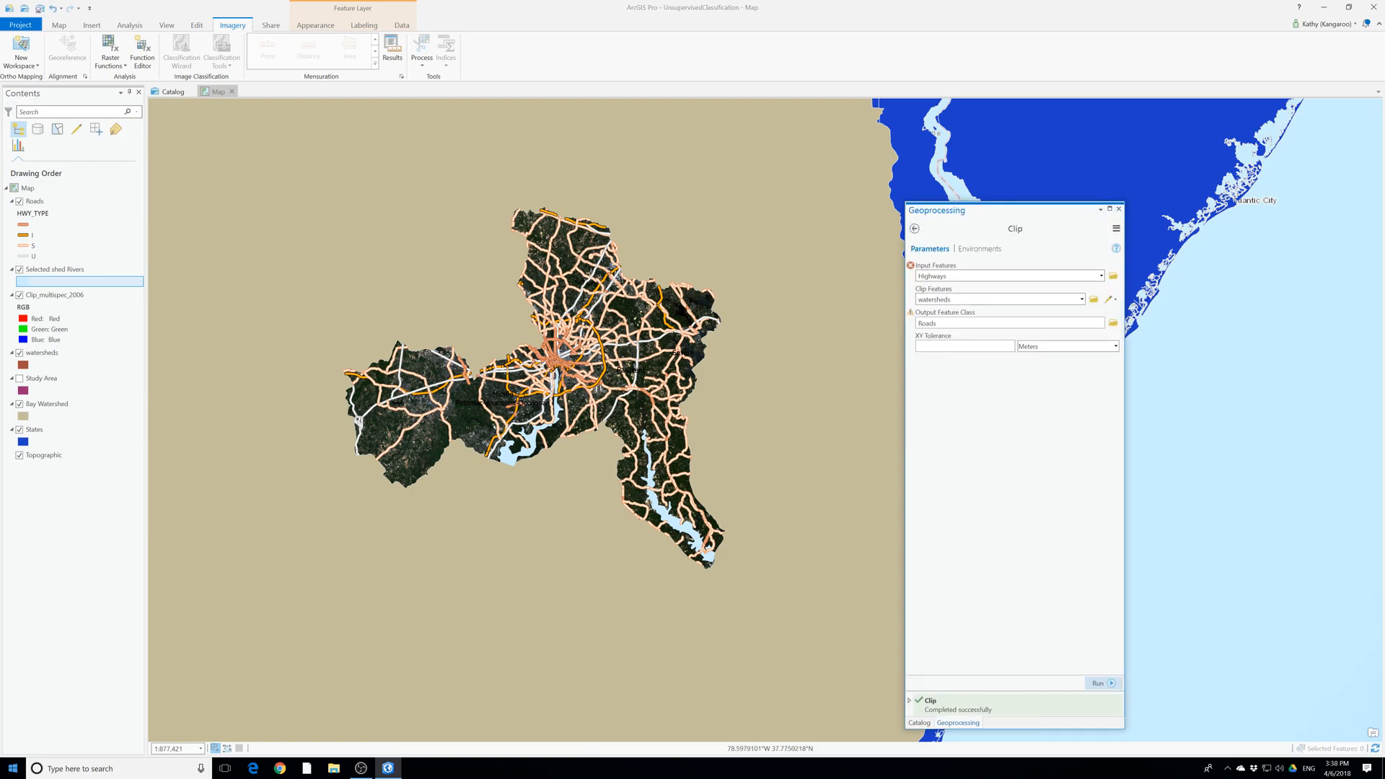
{"action": "left_click", "coordinate": [1119, 209]}
{"action": "left_click", "coordinate": [1119, 209]}
Launch the Image Classification Wizard for Clip_multispec_2006 and widen it as a floating window over the map
{"action": "left_click", "coordinate": [47, 297]}
{"action": "left_click", "coordinate": [48, 298]}
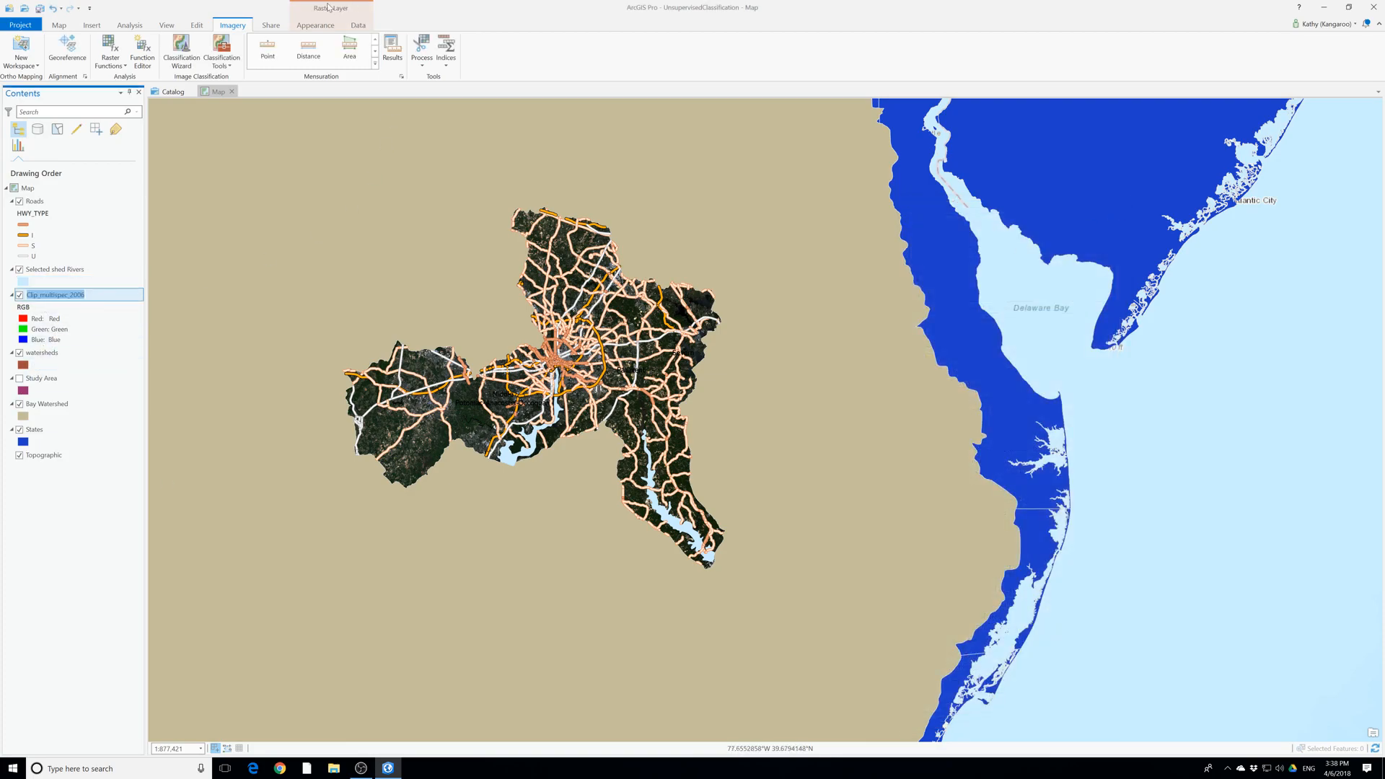
{"action": "left_click", "coordinate": [189, 48]}
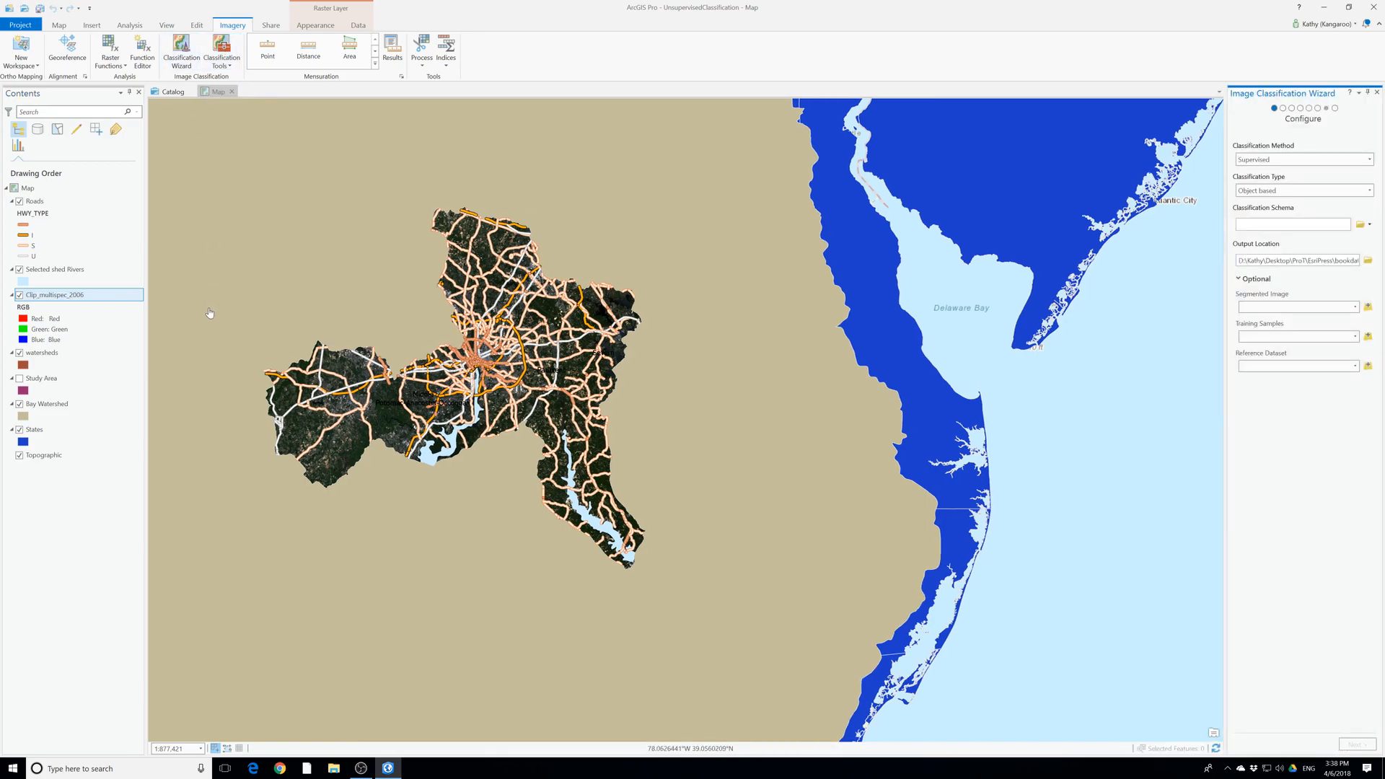
{"action": "left_click_drag", "start_coordinate": [1281, 93], "coordinate": [646, 152]}
{"action": "left_click_drag", "start_coordinate": [737, 323], "coordinate": [958, 324]}
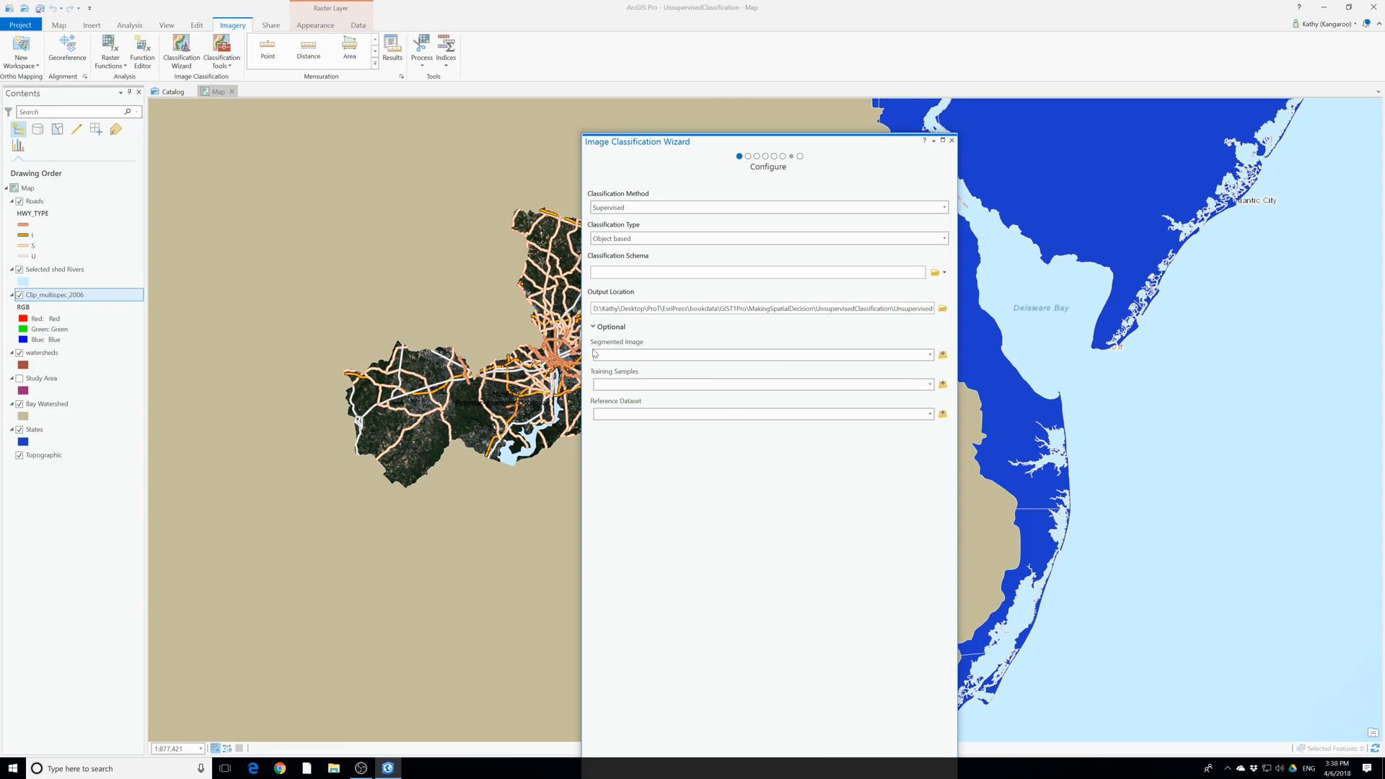
{"action": "left_click_drag", "start_coordinate": [582, 337], "coordinate": [427, 335]}
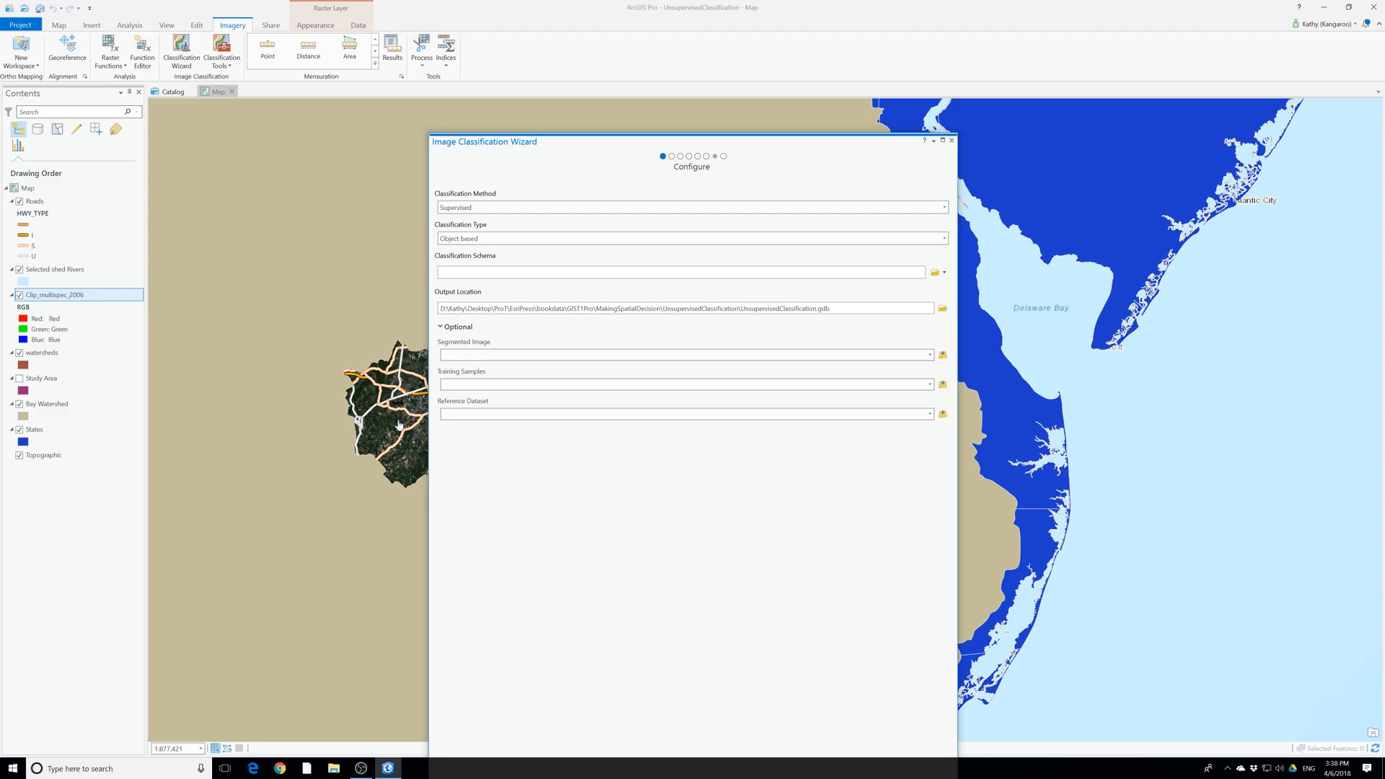
Set the classification method to Unsupervised and the classification type to Pixel based
{"action": "left_click", "coordinate": [476, 208]}
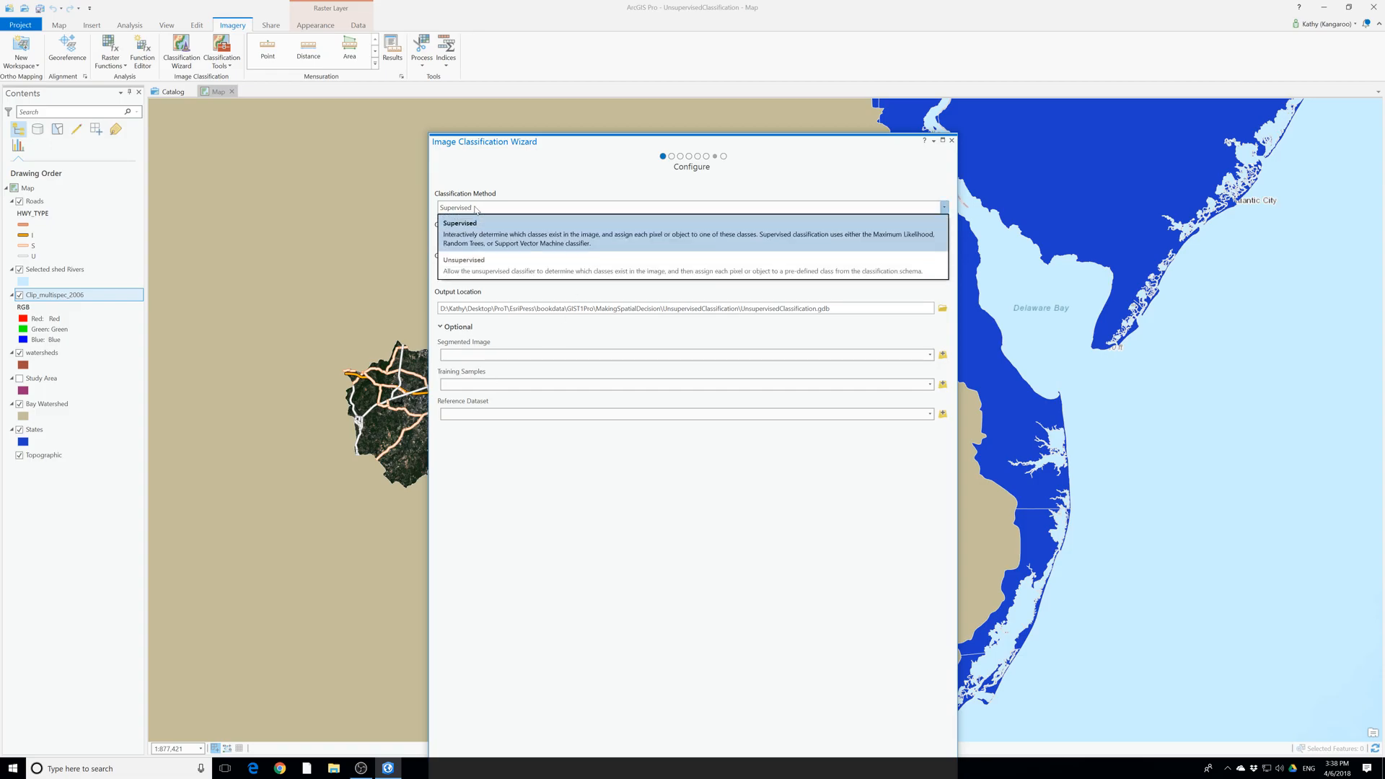
{"action": "left_click", "coordinate": [474, 268]}
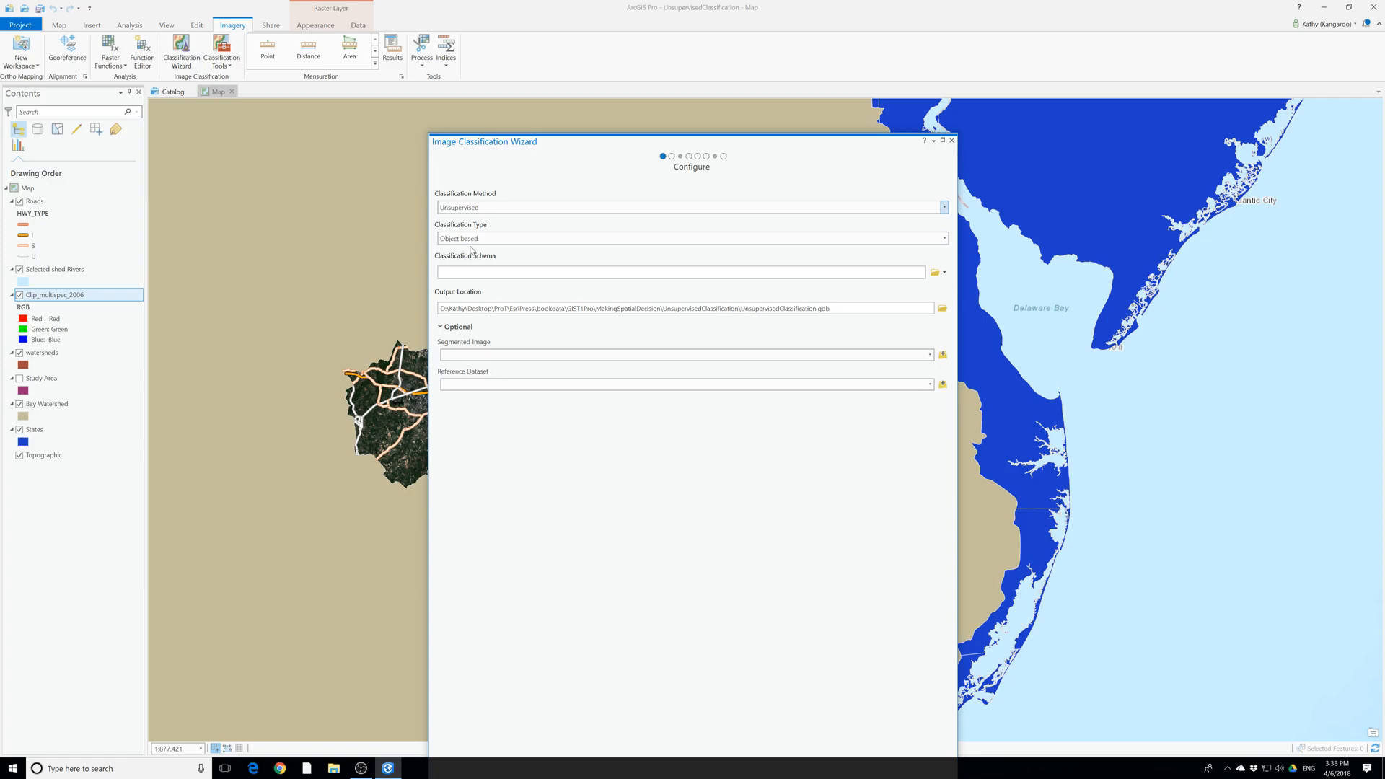
{"action": "left_click", "coordinate": [520, 240]}
{"action": "left_click", "coordinate": [470, 254]}
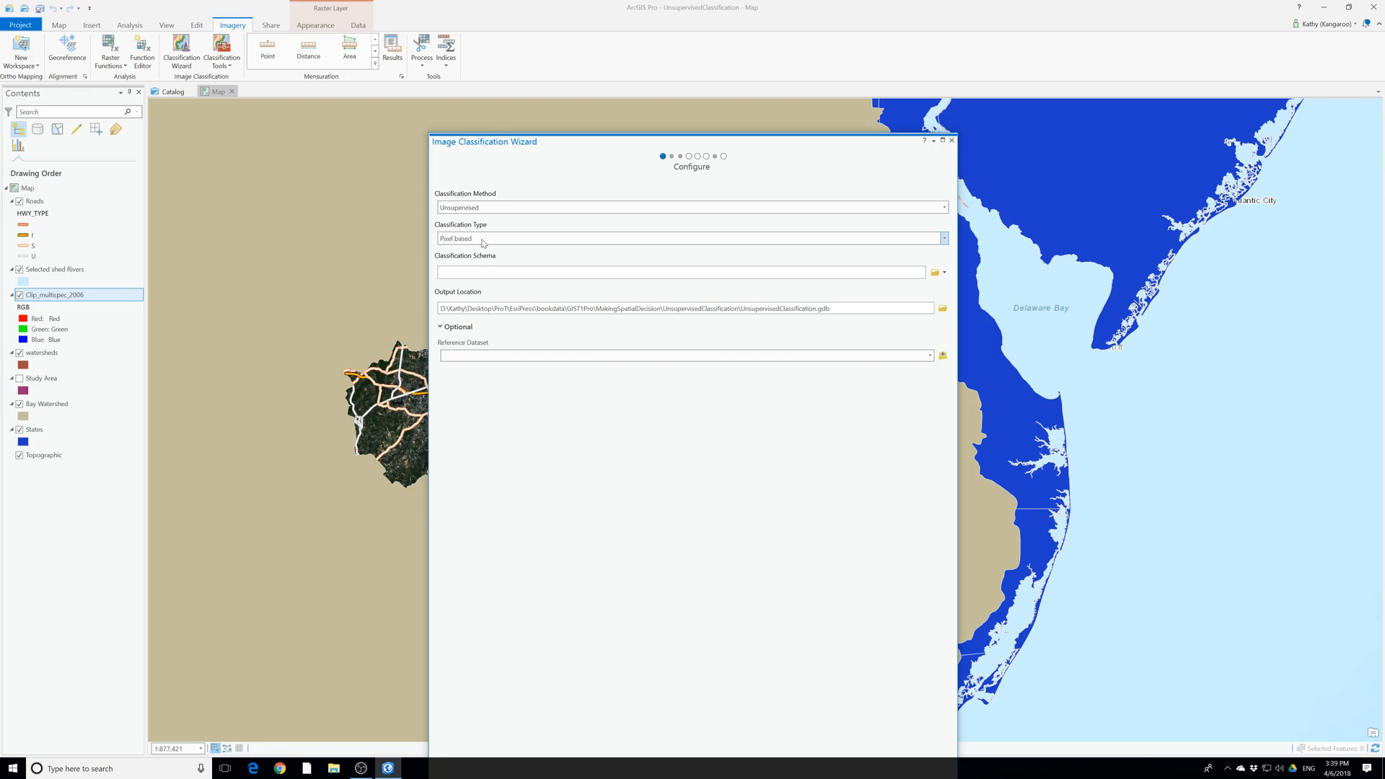
{"action": "left_click", "coordinate": [459, 273]}
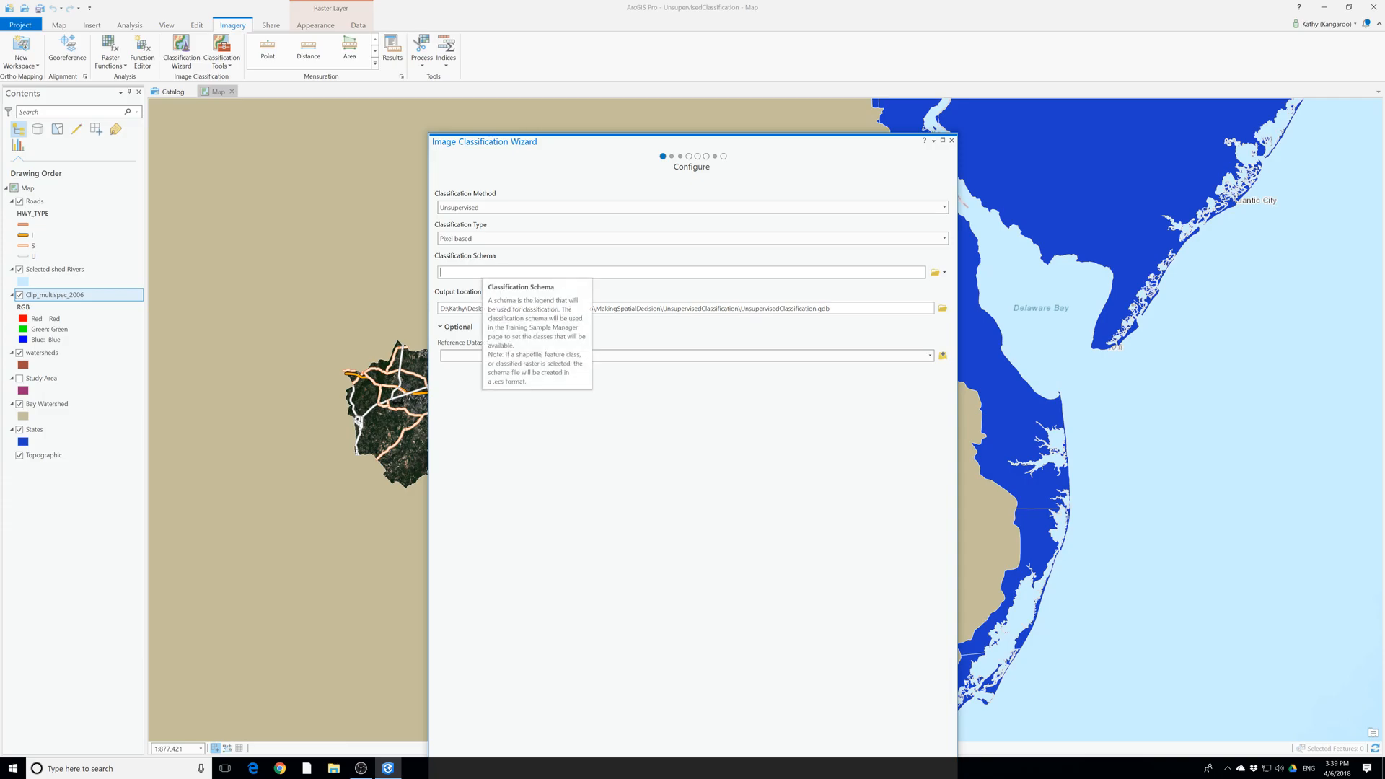
{"action": "left_click", "coordinate": [935, 272]}
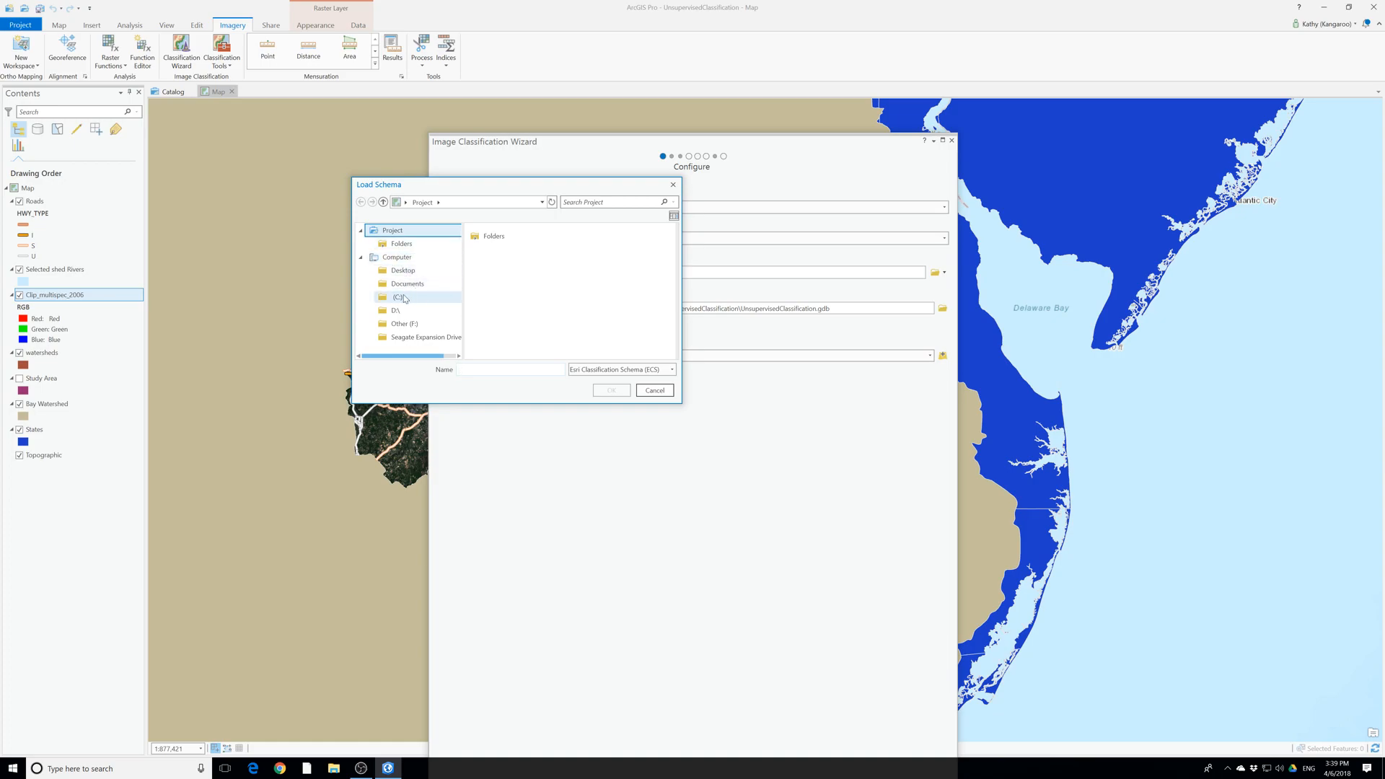
{"action": "left_click", "coordinate": [401, 244]}
{"action": "left_click", "coordinate": [516, 250]}
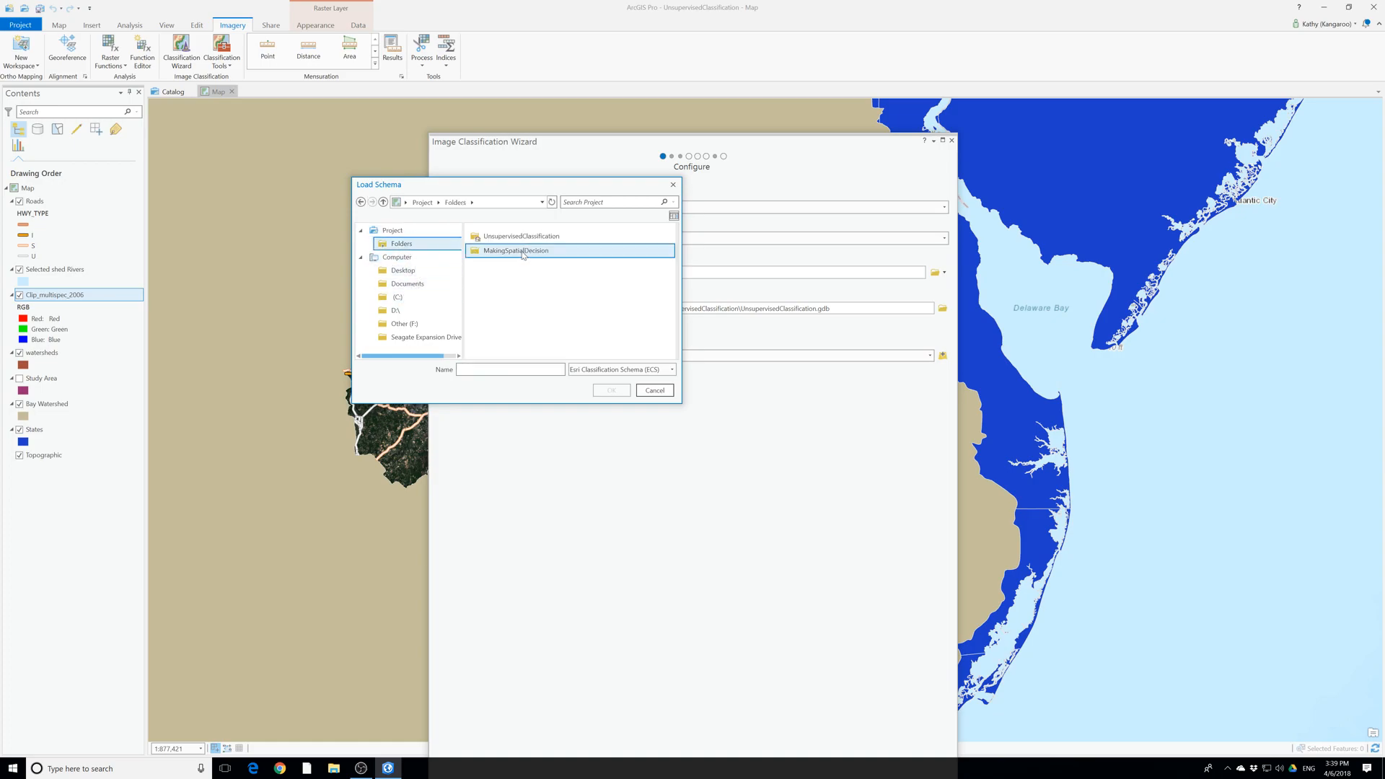
{"action": "double_click", "coordinate": [516, 251]}
{"action": "double_click", "coordinate": [516, 240]}
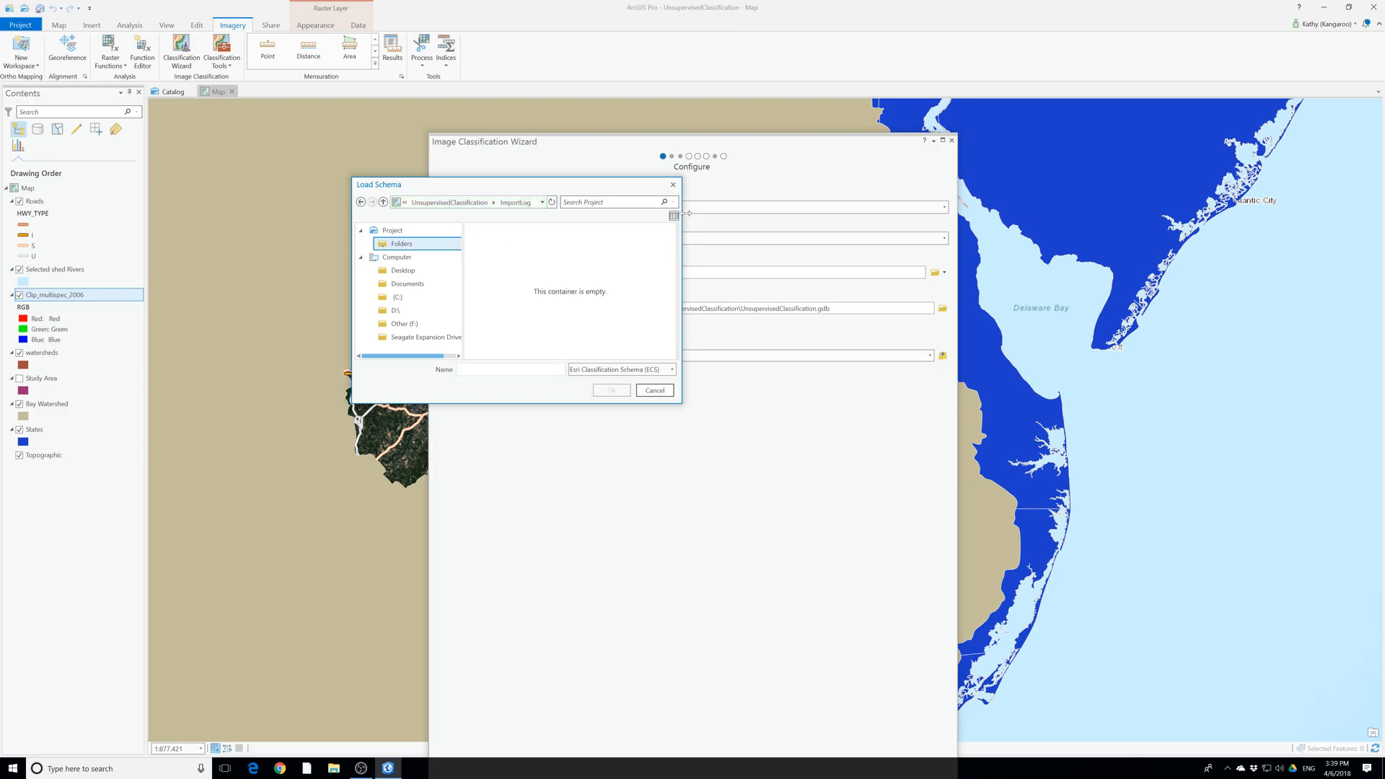
{"action": "left_click", "coordinate": [673, 185]}
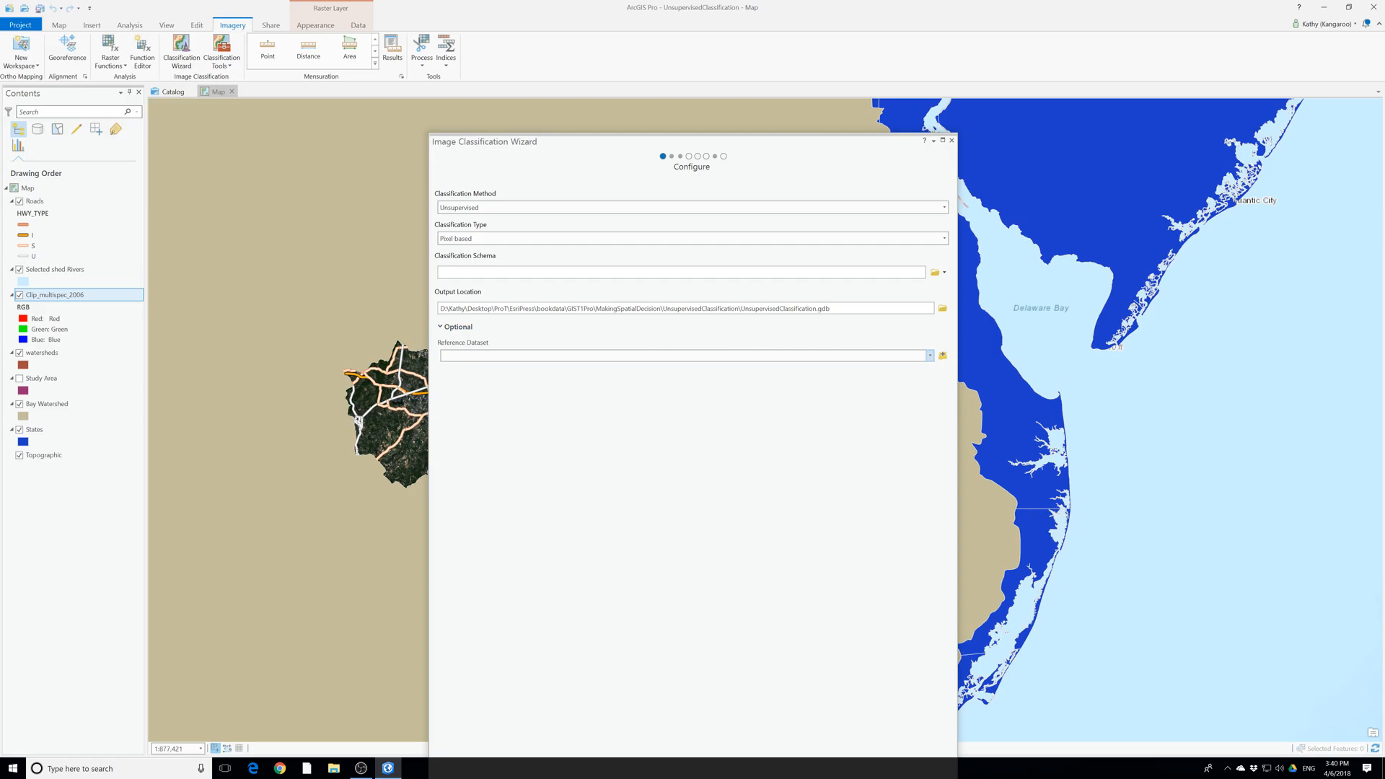
{"action": "left_click", "coordinate": [931, 355]}
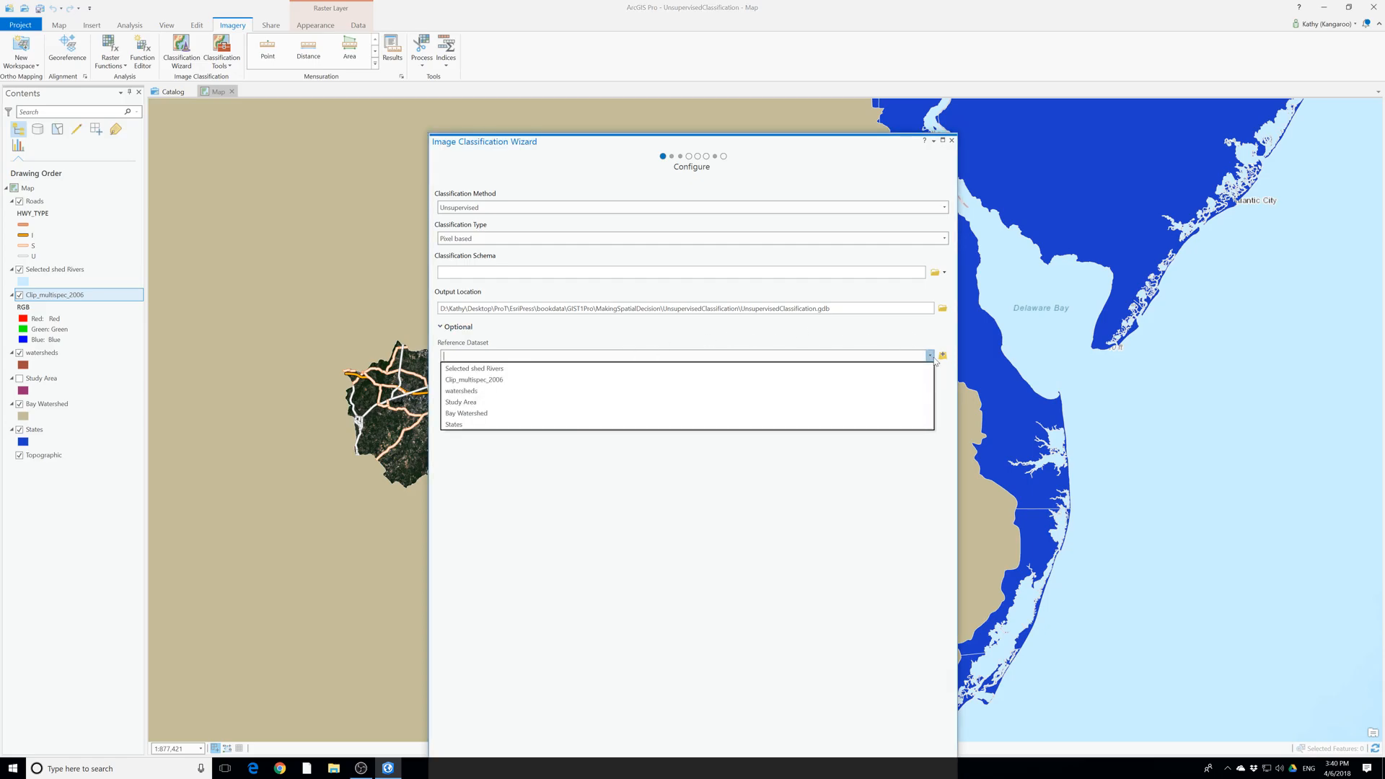
{"action": "left_click", "coordinate": [634, 526]}
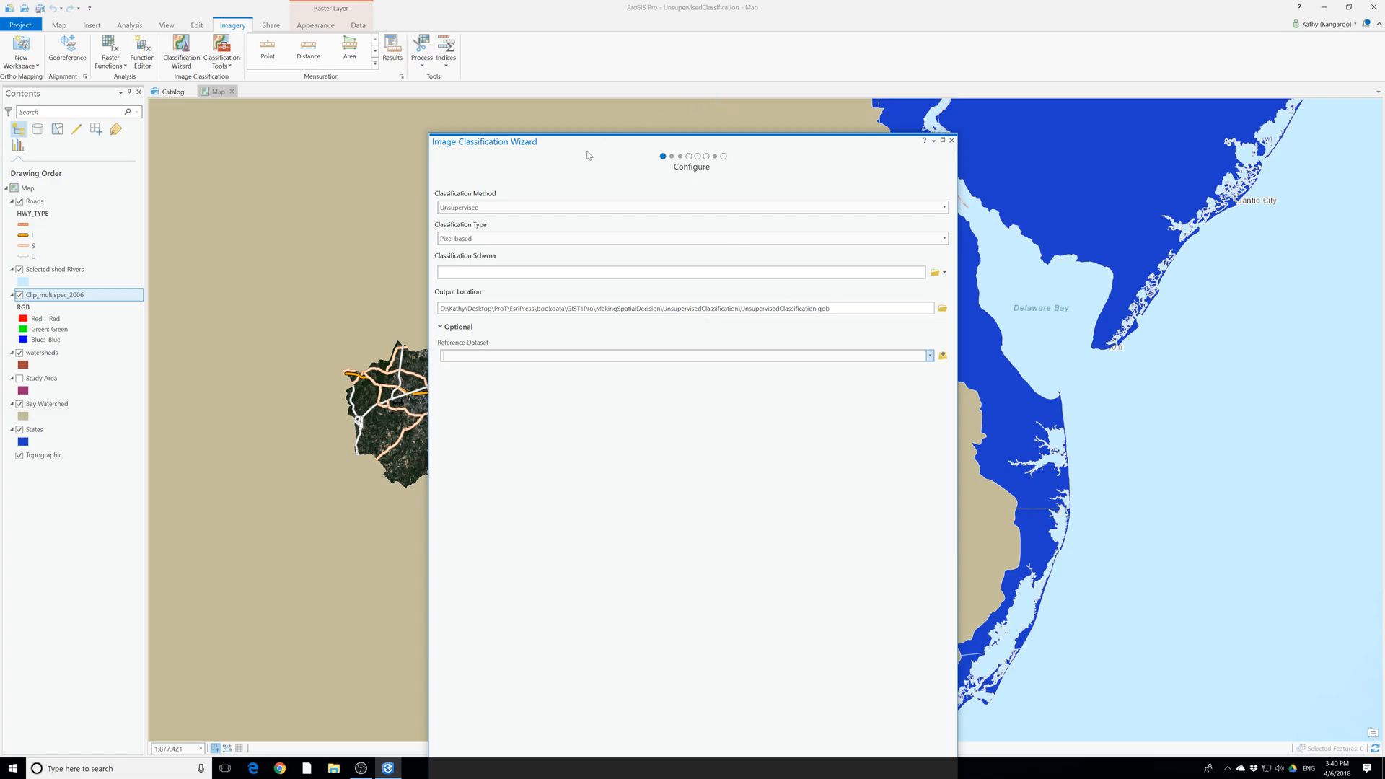
Assign the default NLCD2011 classification schema in the wizard and proceed to the Train page
{"action": "left_click_drag", "start_coordinate": [580, 145], "coordinate": [547, 96]}
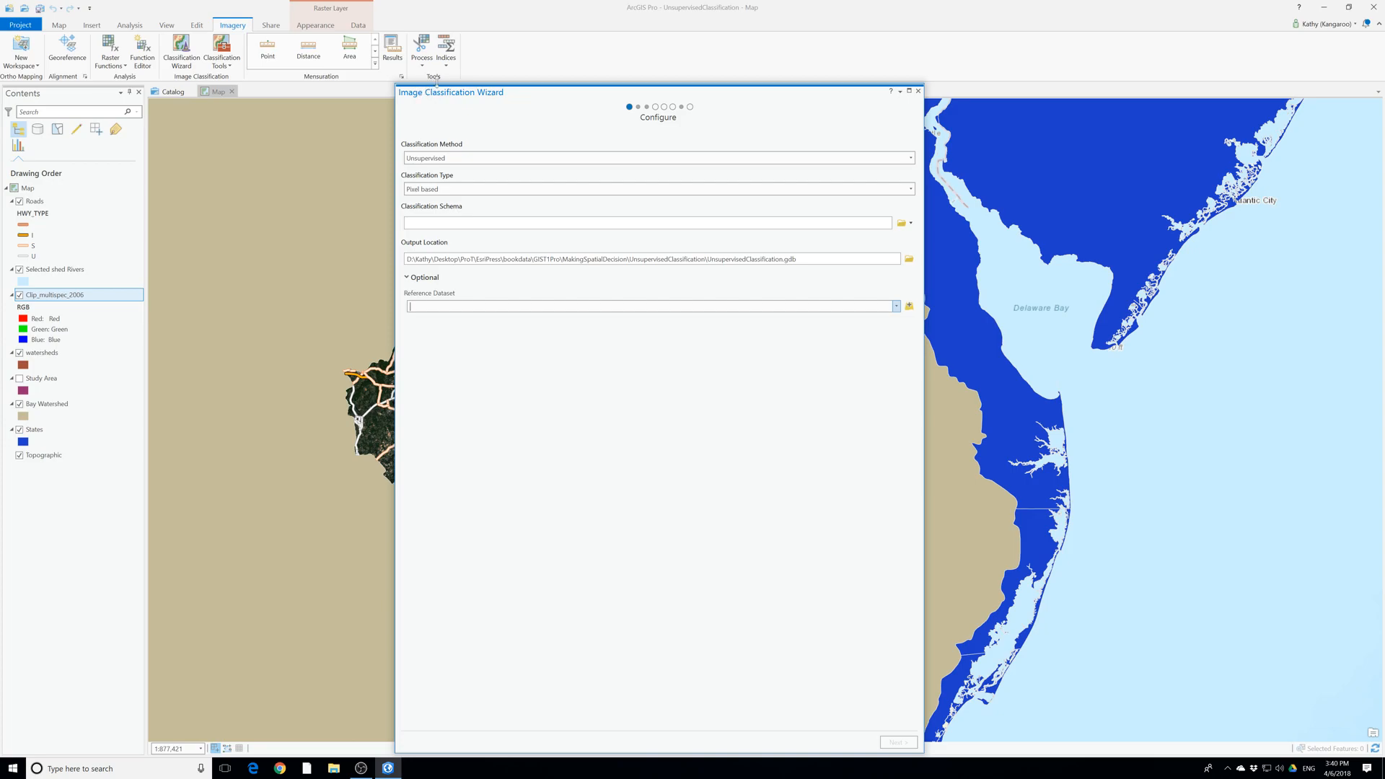
{"action": "left_click_drag", "start_coordinate": [454, 85], "coordinate": [476, 151]}
{"action": "left_click", "coordinate": [912, 290]}
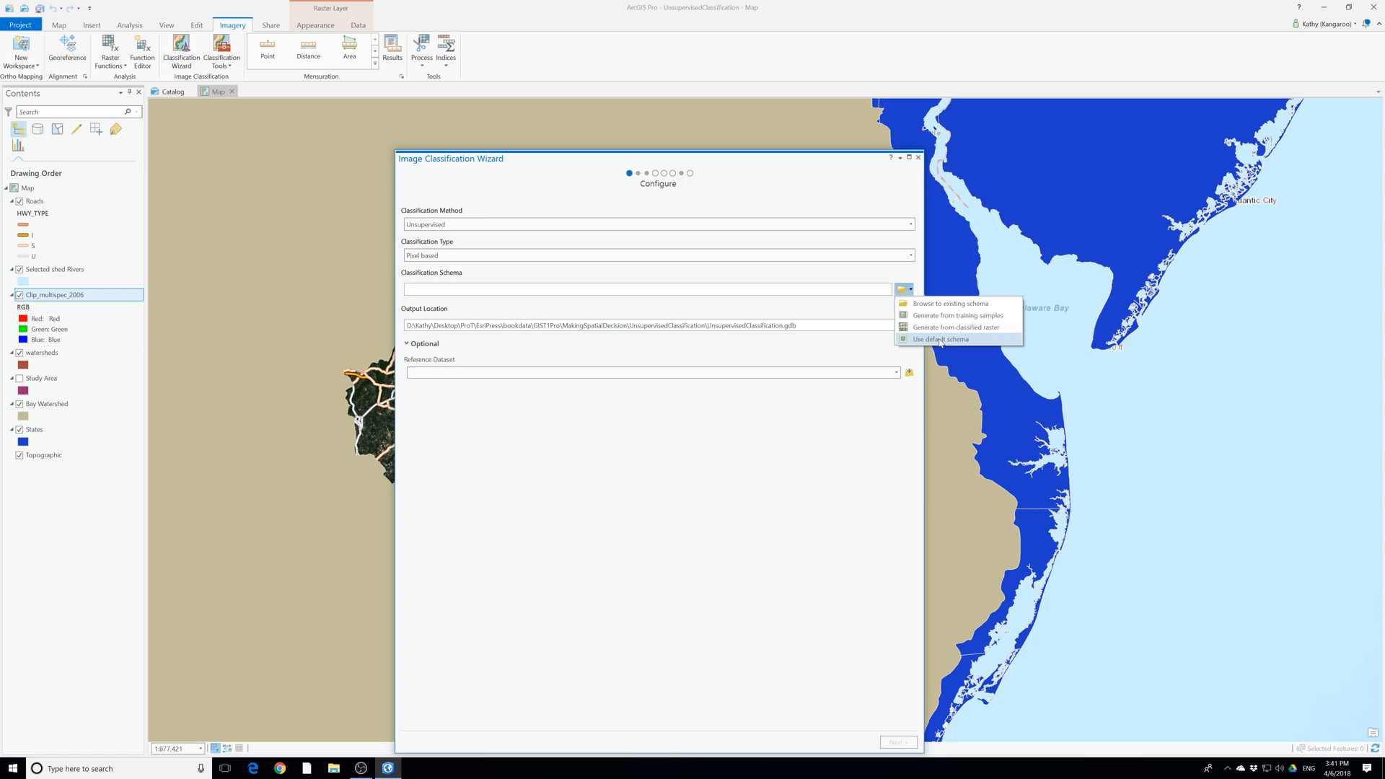
{"action": "left_click", "coordinate": [981, 339]}
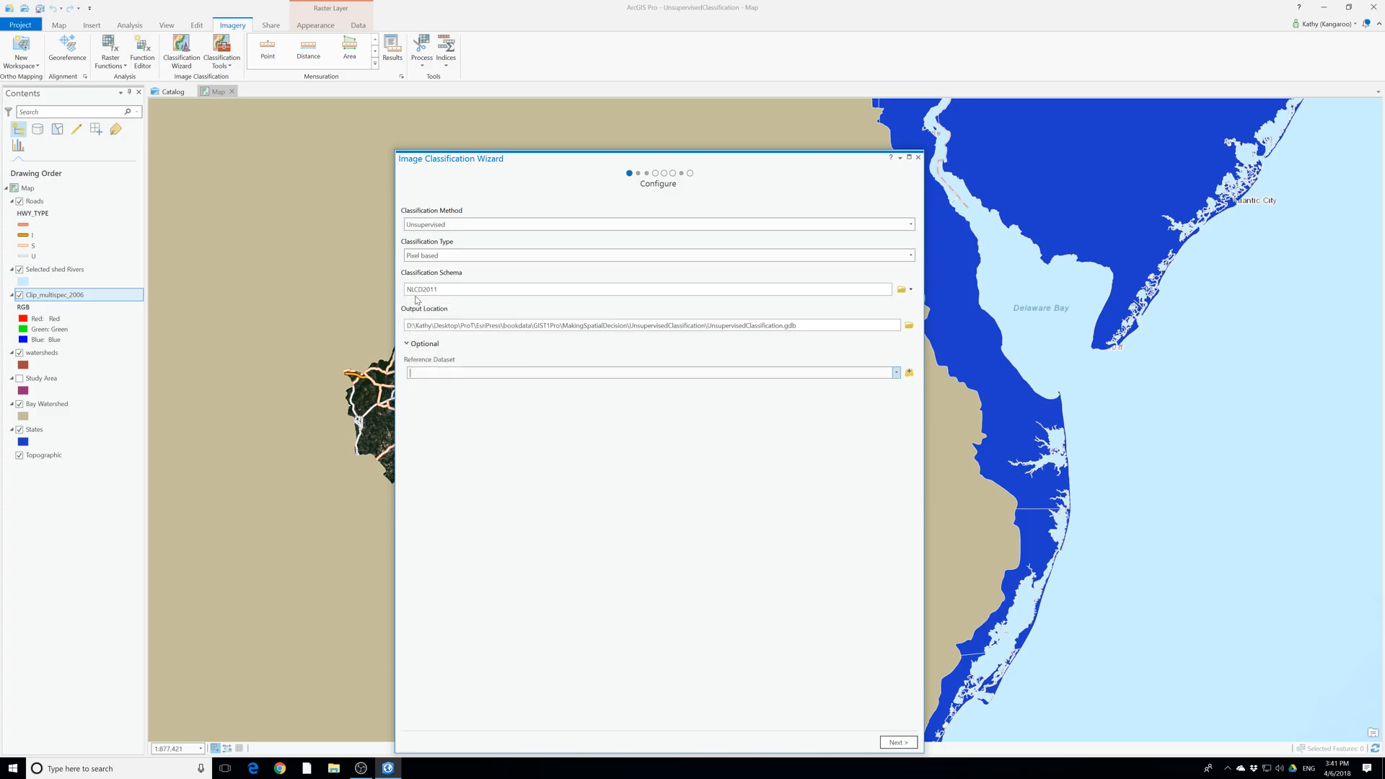
{"action": "mouse_move", "coordinate": [416, 300]}
{"action": "left_click", "coordinate": [898, 743]}
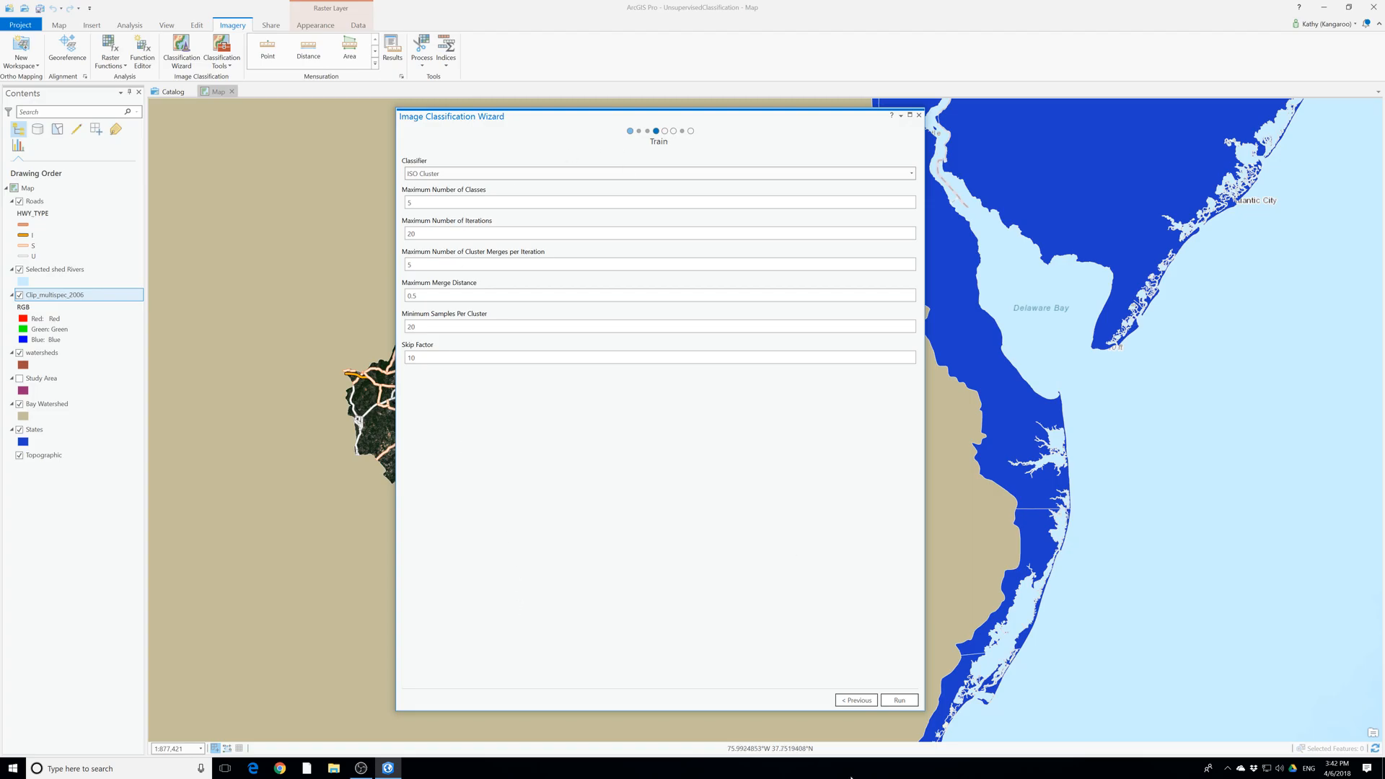
{"action": "left_click", "coordinate": [848, 700]}
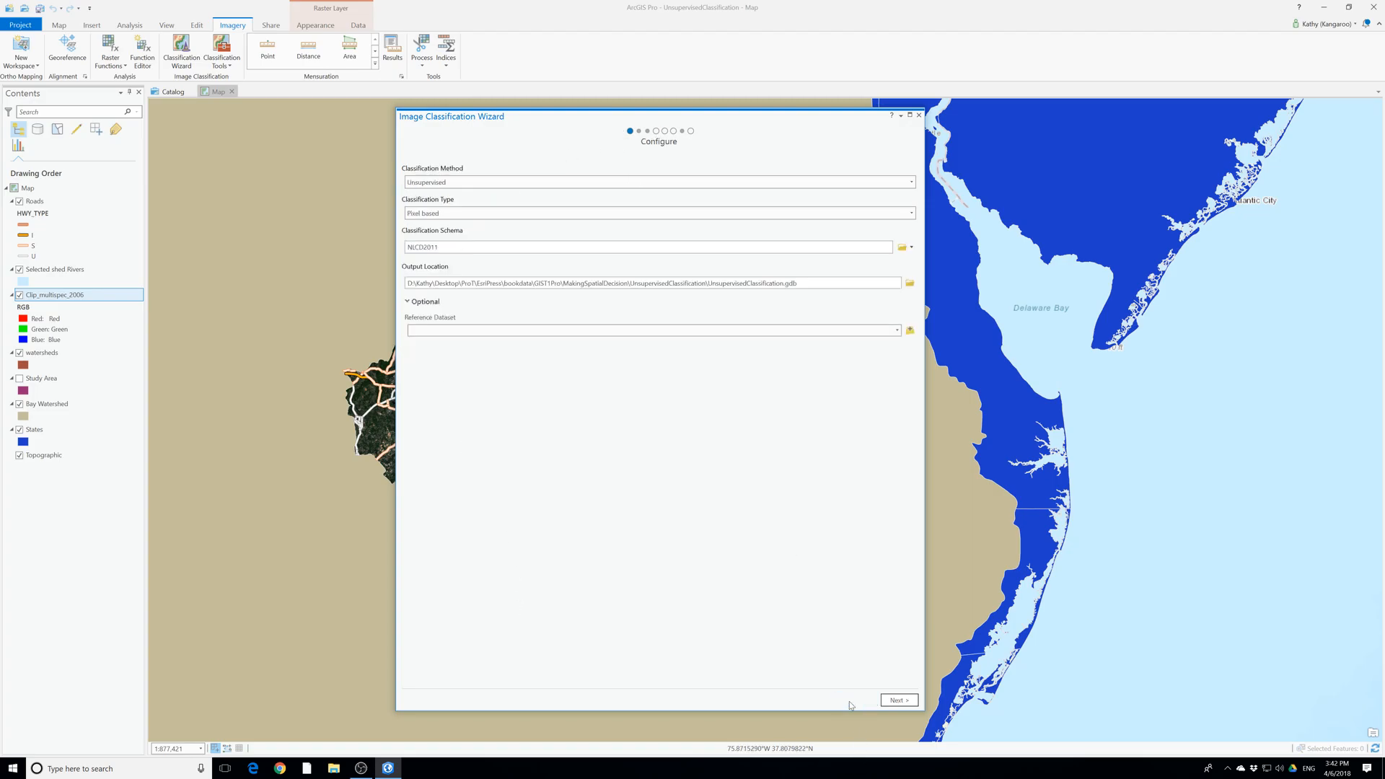
{"action": "left_click", "coordinate": [899, 701]}
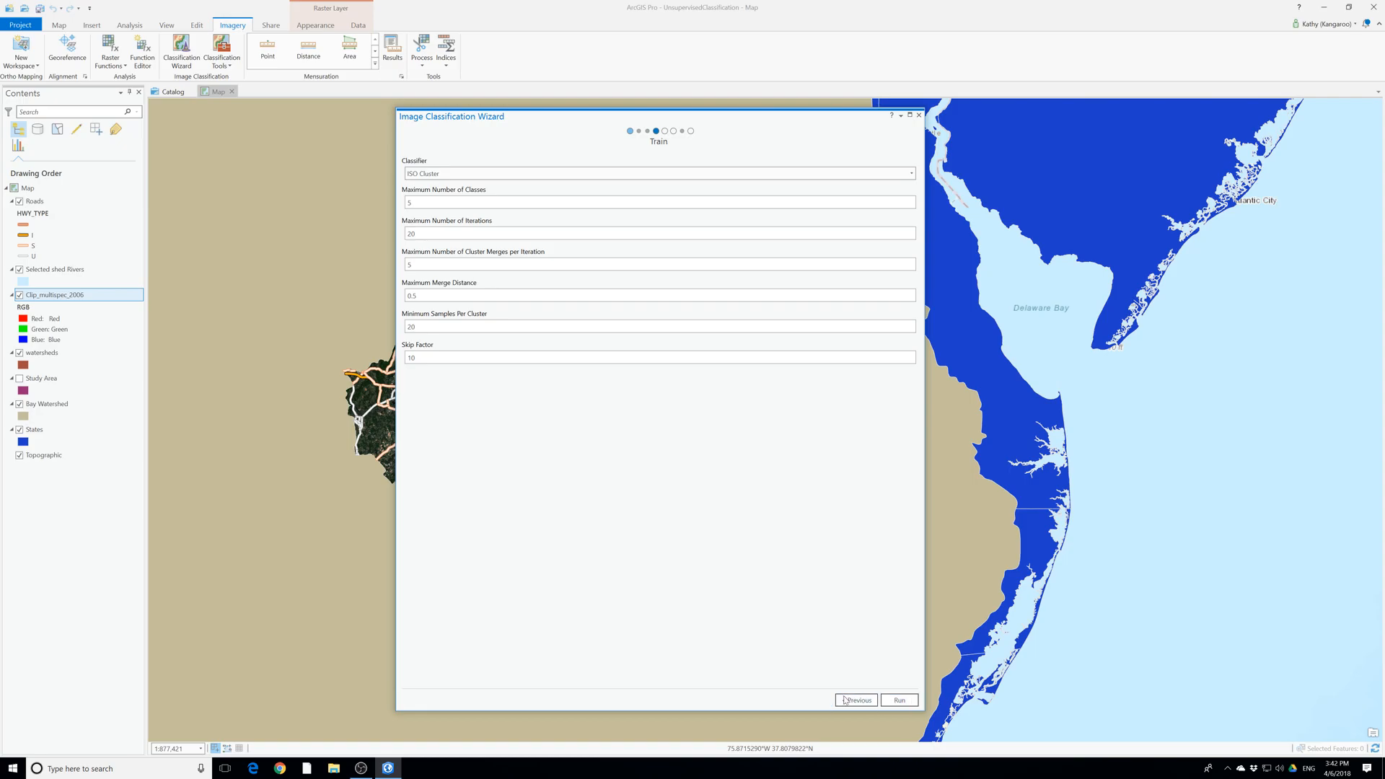
{"action": "left_click", "coordinate": [845, 700]}
{"action": "left_click", "coordinate": [899, 702]}
{"action": "left_click", "coordinate": [857, 700]}
{"action": "left_click", "coordinate": [899, 702]}
Run the ISO Cluster classifier with its default training settings, and close the wizard without saving its progress
{"action": "left_click", "coordinate": [908, 706]}
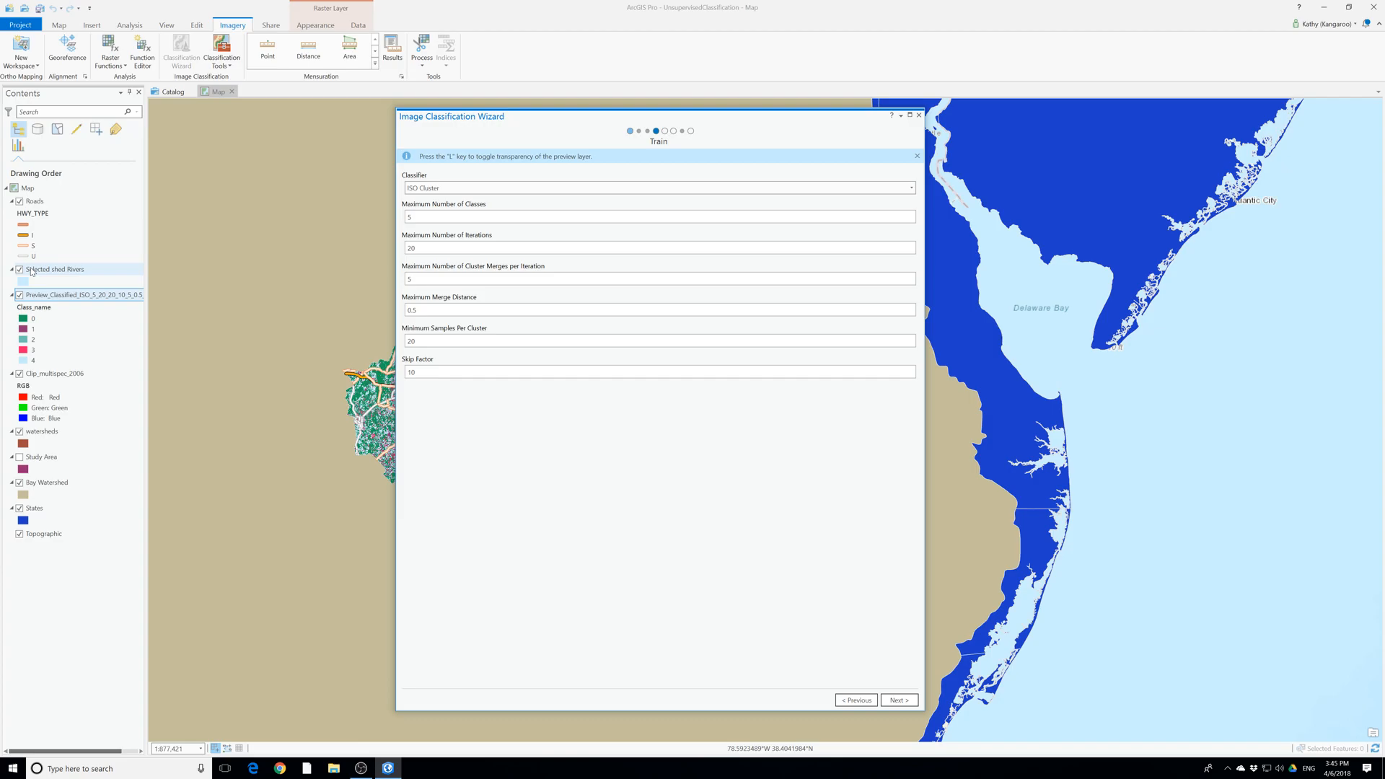
{"action": "left_click", "coordinate": [918, 116]}
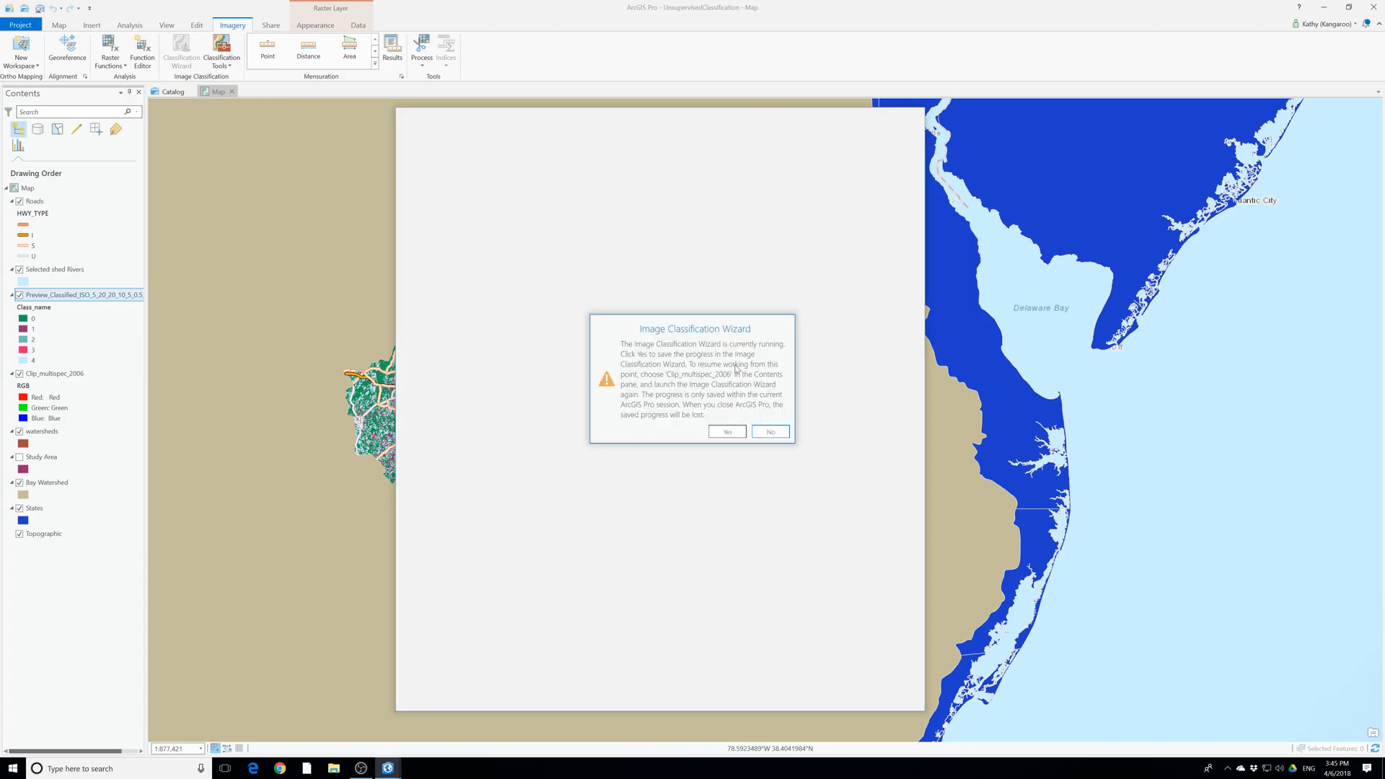
{"action": "left_click", "coordinate": [773, 433]}
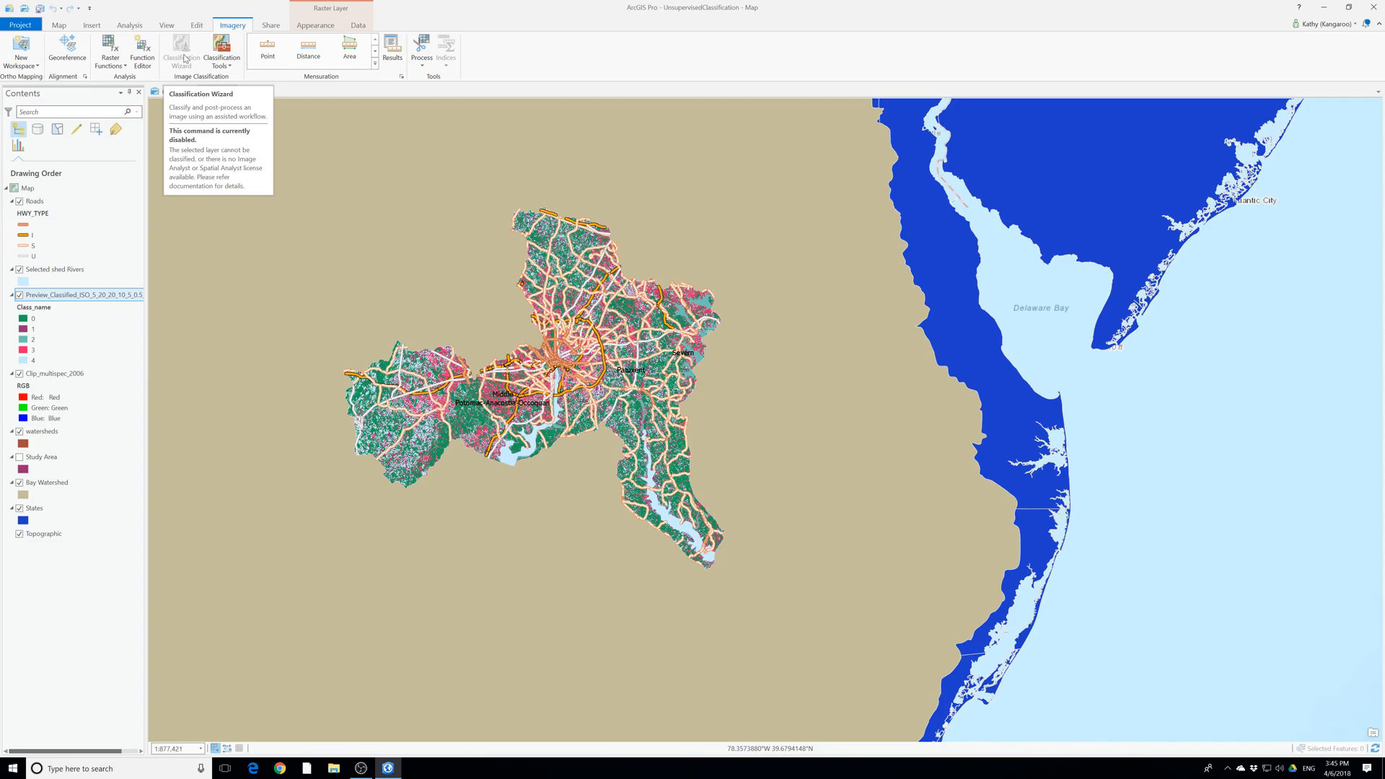
Hide the Bay Watershed and States layers so the basemap surrounds the classified preview
{"action": "left_click", "coordinate": [58, 371]}
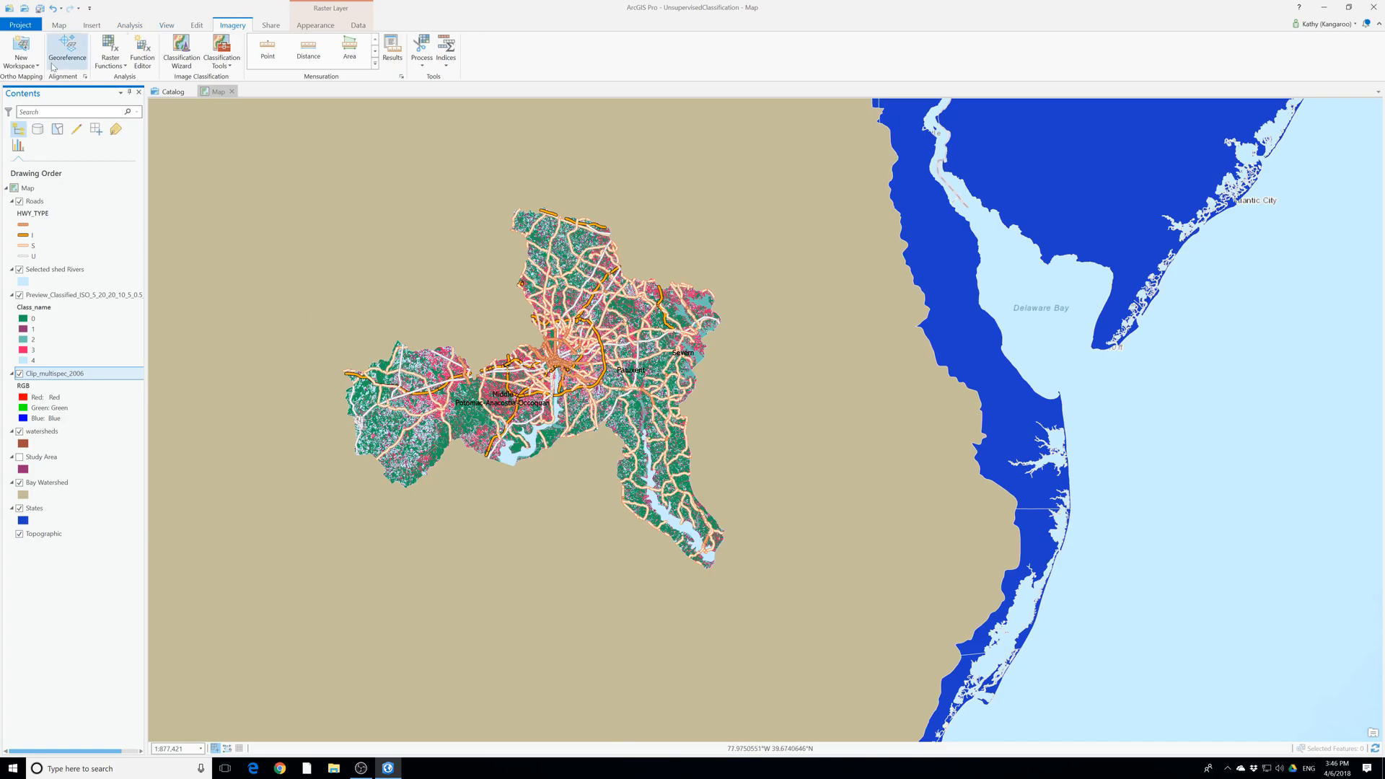
{"action": "scroll", "coordinate": [427, 350], "scroll_direction": "up", "scroll_amount": 2}
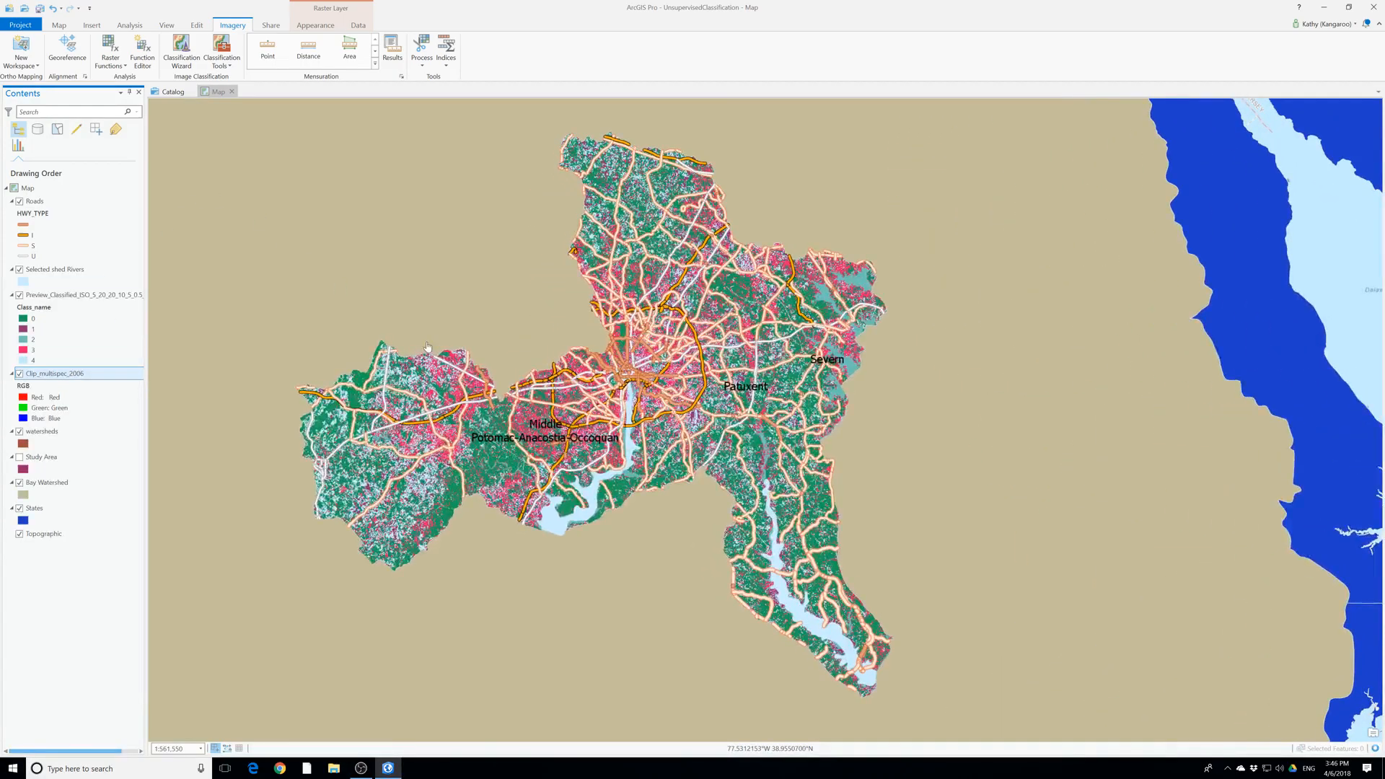
{"action": "scroll", "coordinate": [427, 349], "scroll_direction": "down", "scroll_amount": 2}
{"action": "scroll", "coordinate": [310, 511], "scroll_direction": "down", "scroll_amount": 4}
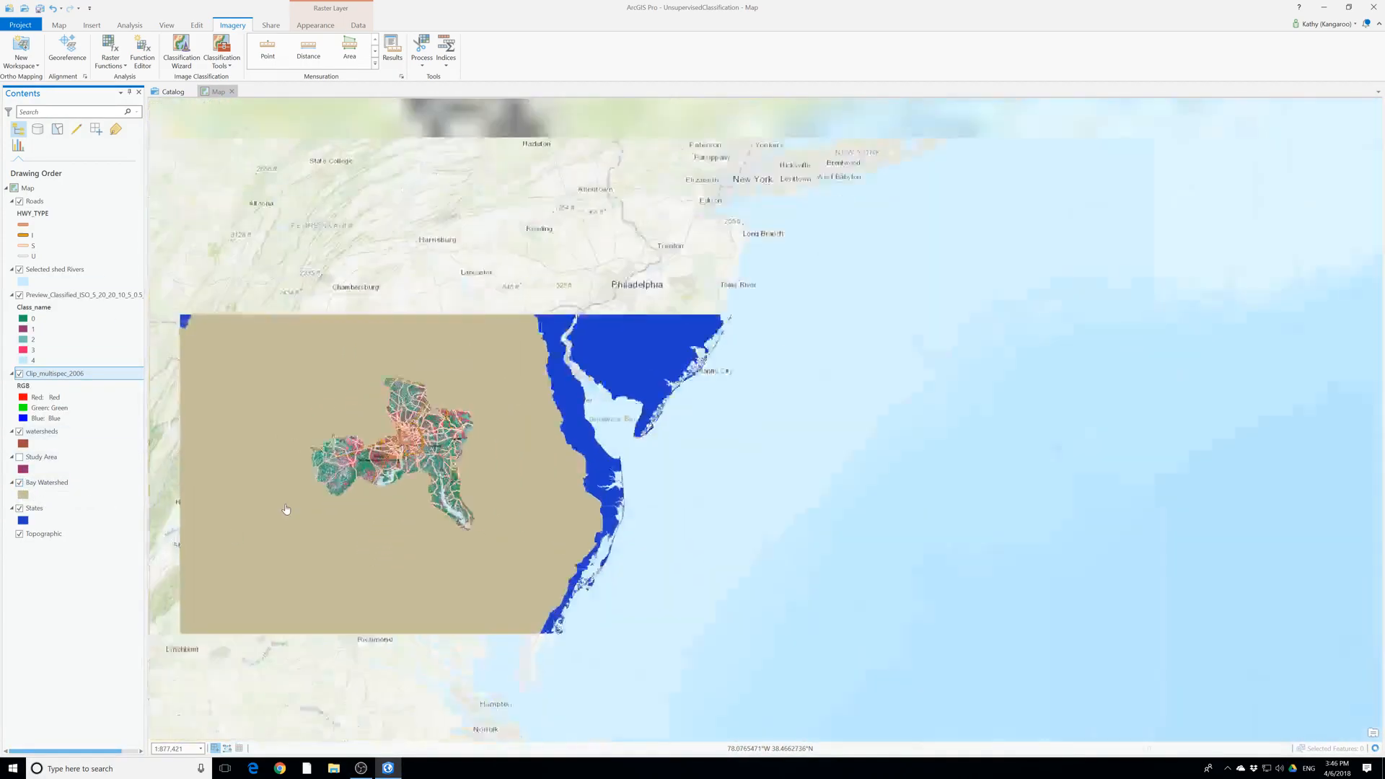
{"action": "left_click_drag", "start_coordinate": [292, 530], "coordinate": [544, 524]}
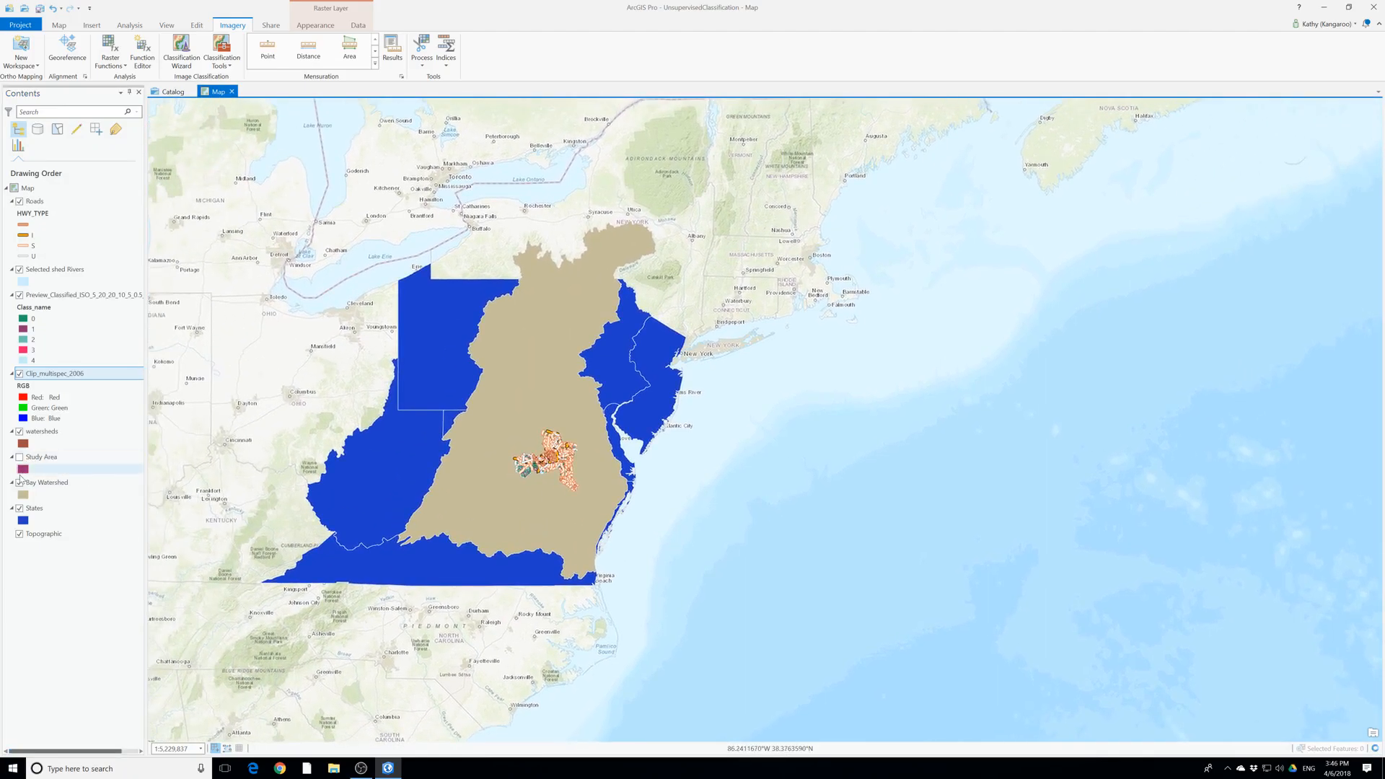
{"action": "left_click", "coordinate": [21, 485]}
{"action": "left_click", "coordinate": [19, 484]}
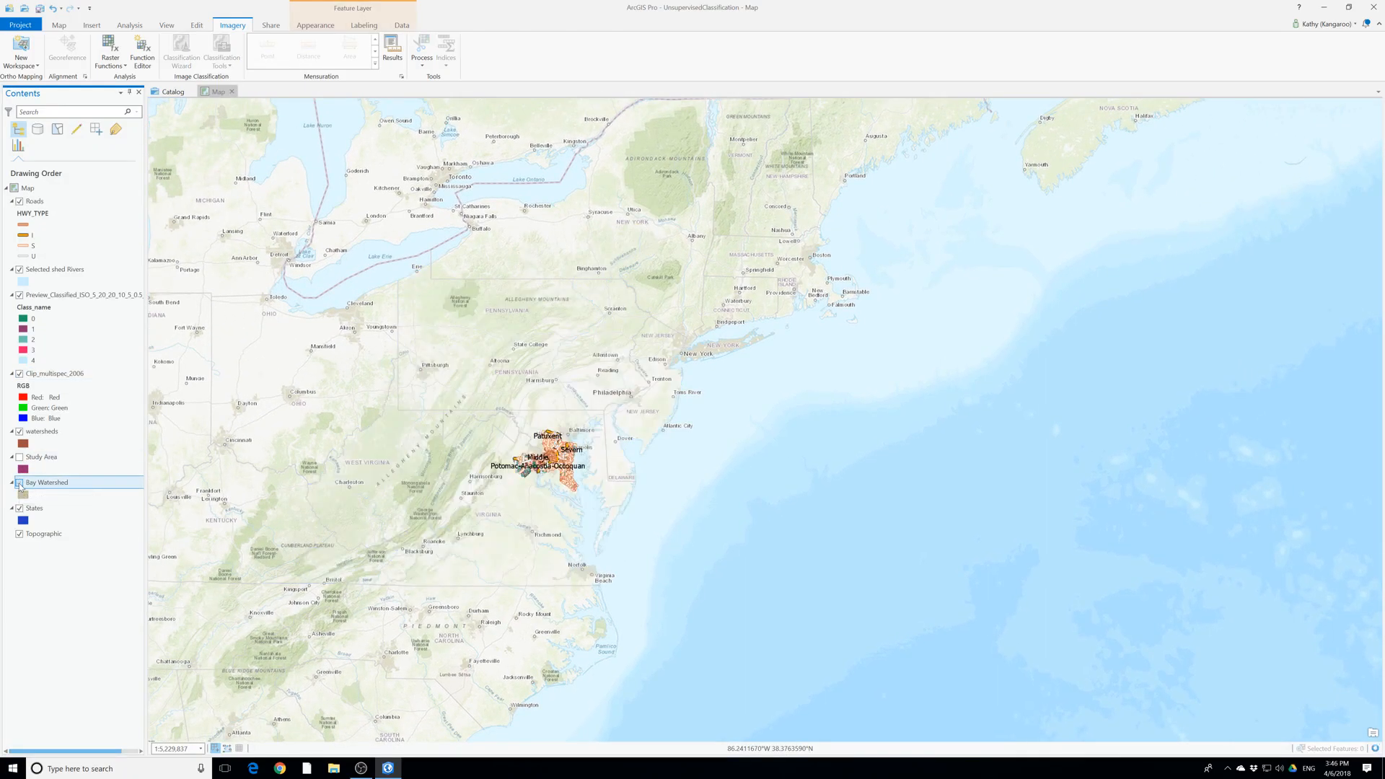
{"action": "left_click", "coordinate": [19, 508]}
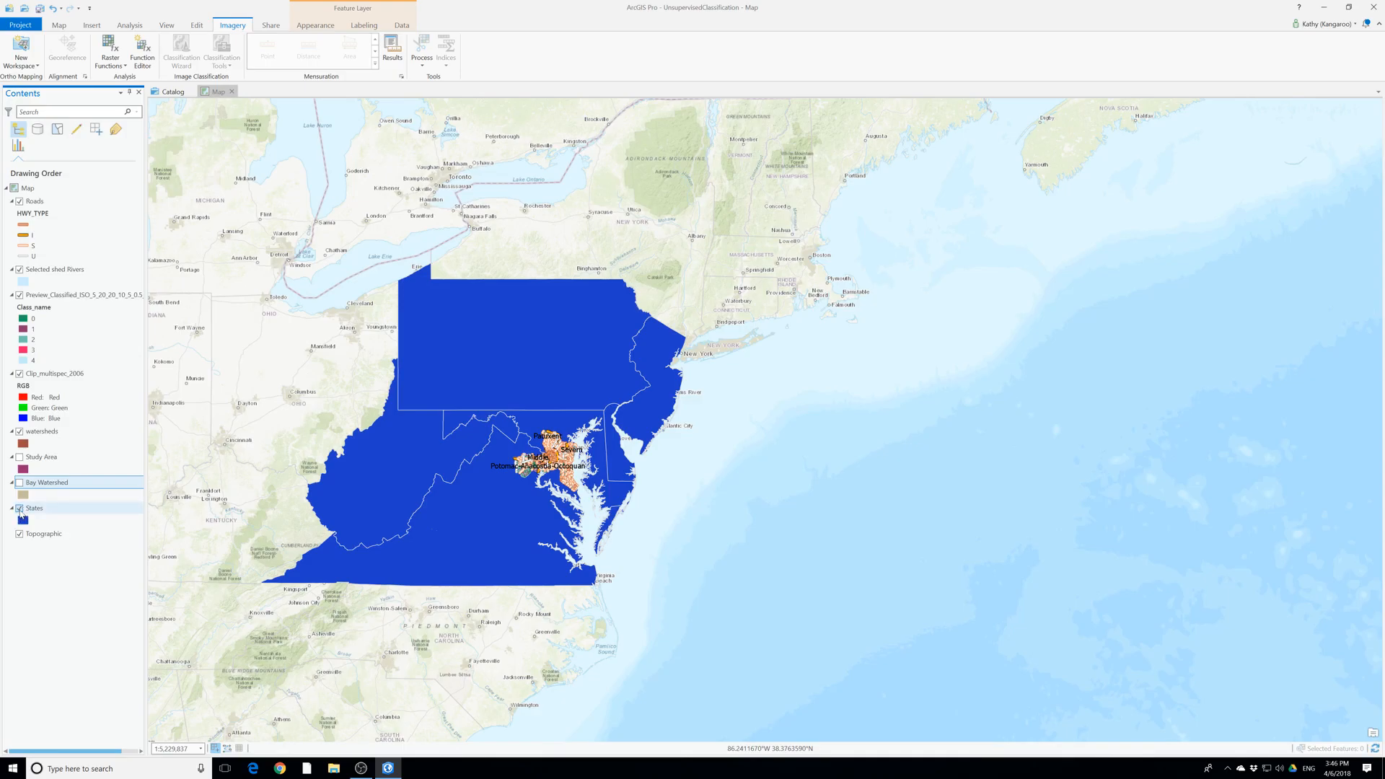
{"action": "scroll", "coordinate": [335, 444], "scroll_direction": "up", "scroll_amount": 4}
{"action": "left_click_drag", "start_coordinate": [1048, 588], "coordinate": [748, 427]}
{"action": "scroll", "coordinate": [608, 498], "scroll_direction": "up", "scroll_amount": 4}
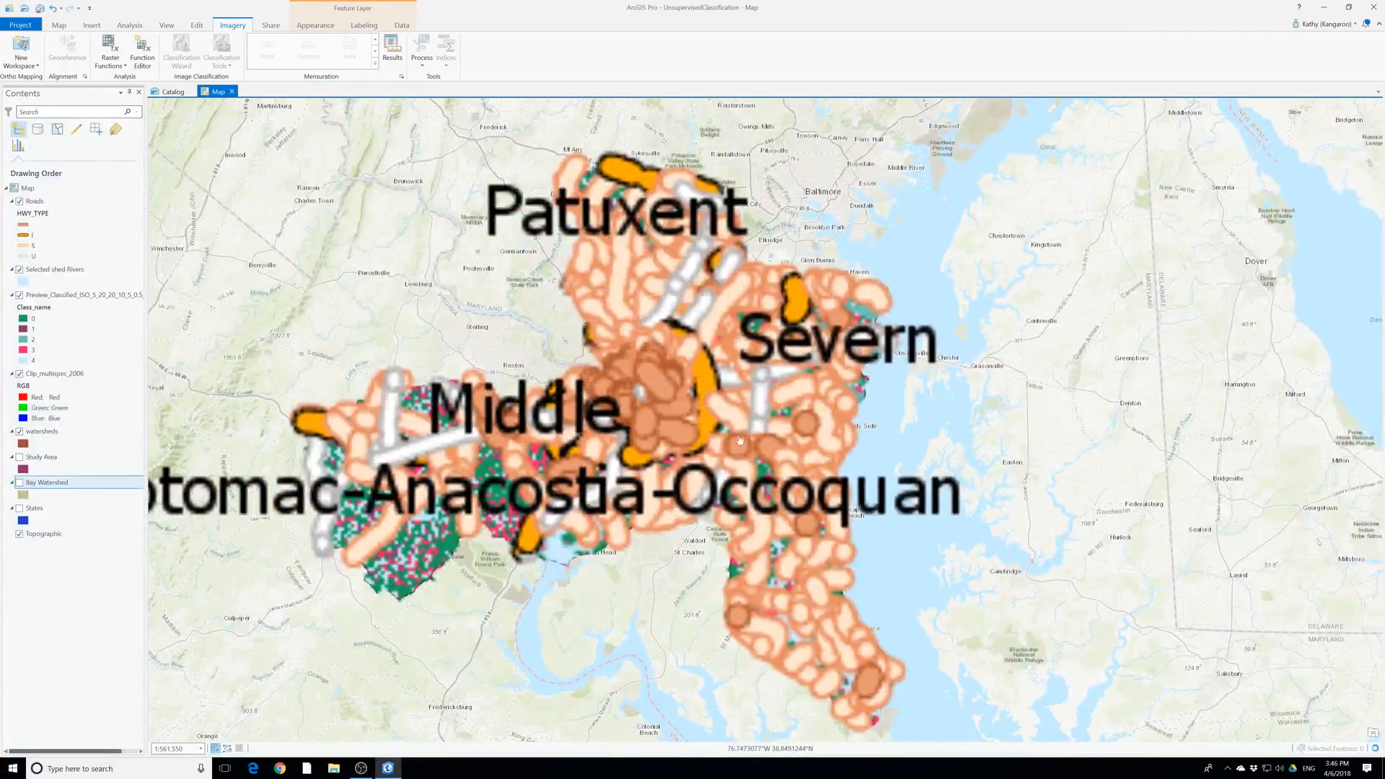
Change the map's basemap to World Imagery
{"action": "left_click", "coordinate": [62, 28]}
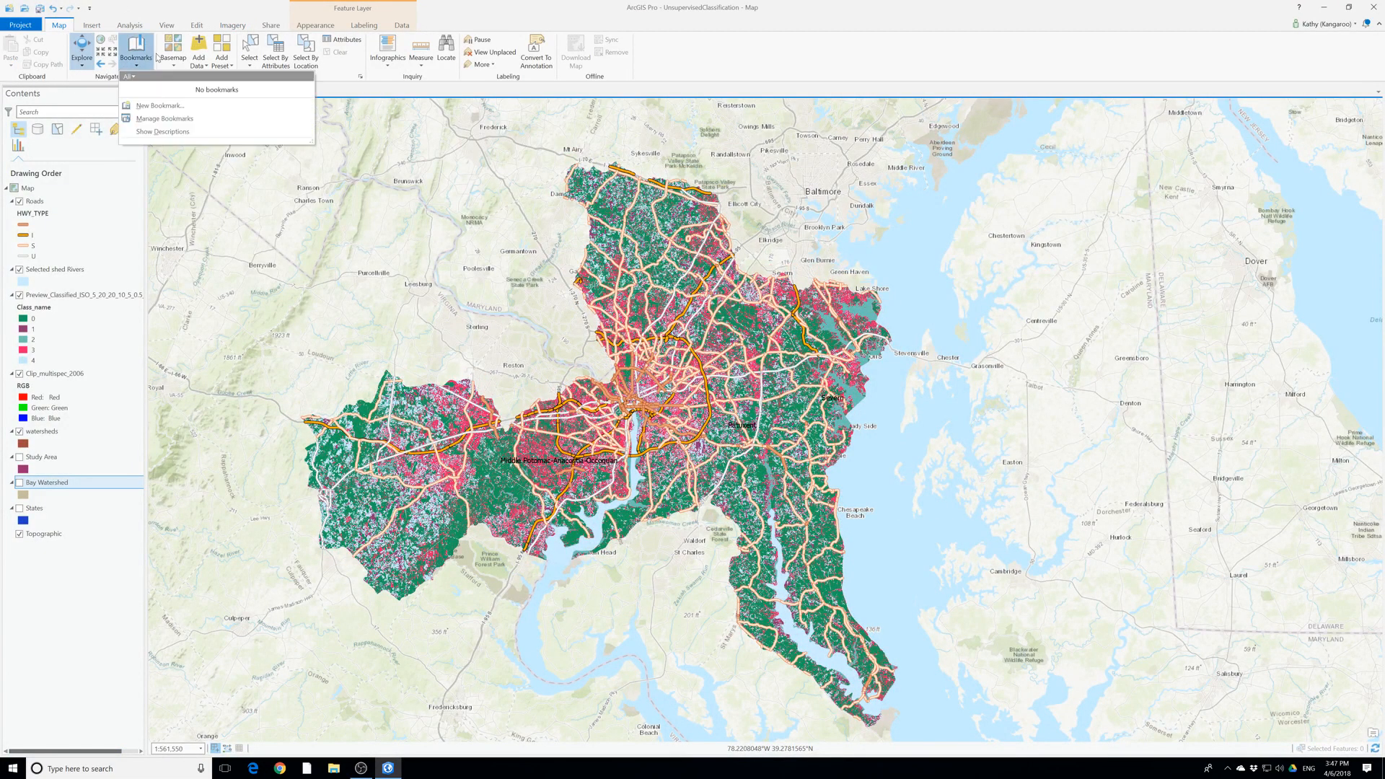
{"action": "left_click", "coordinate": [173, 51]}
{"action": "left_click", "coordinate": [204, 115]}
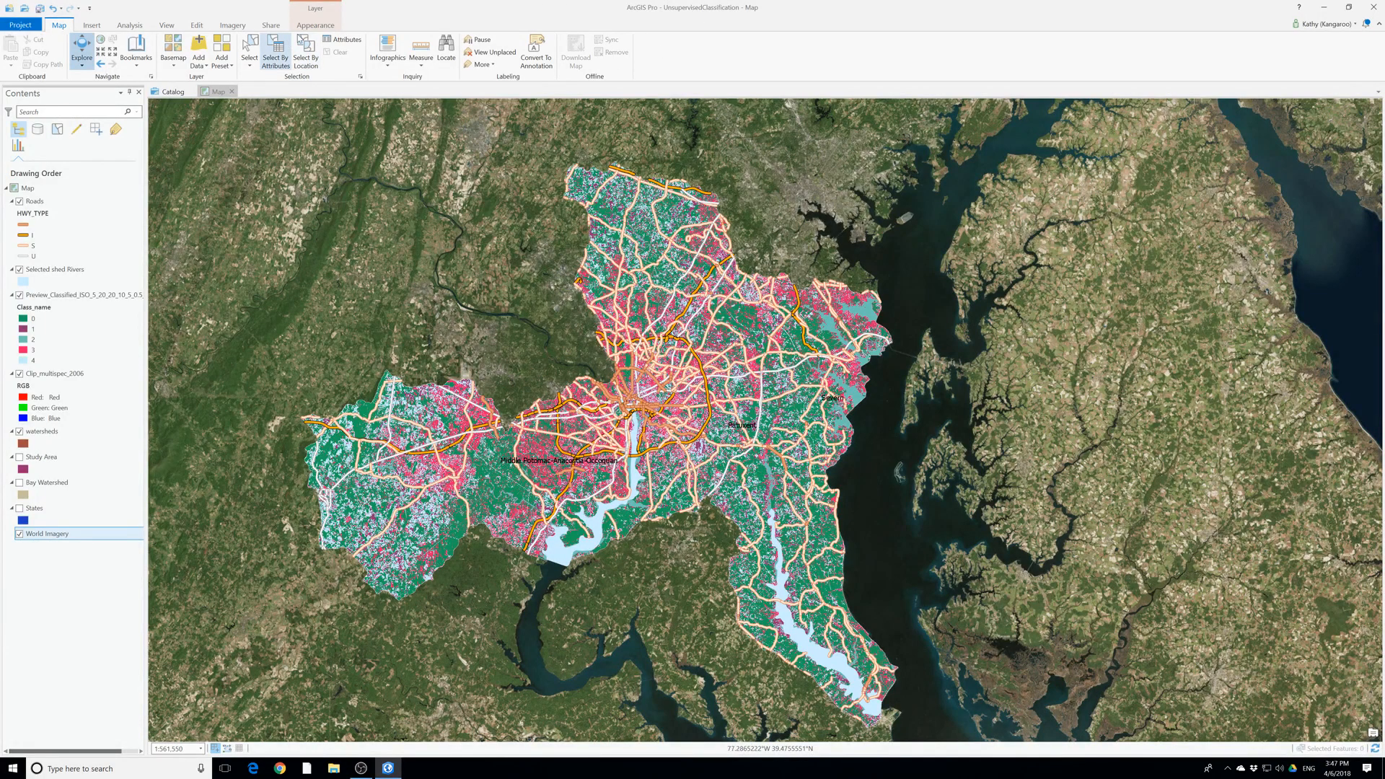
Try to swipe the Clip_multispec_2006 layer to compare it with the layers beneath
{"action": "left_click", "coordinate": [317, 27]}
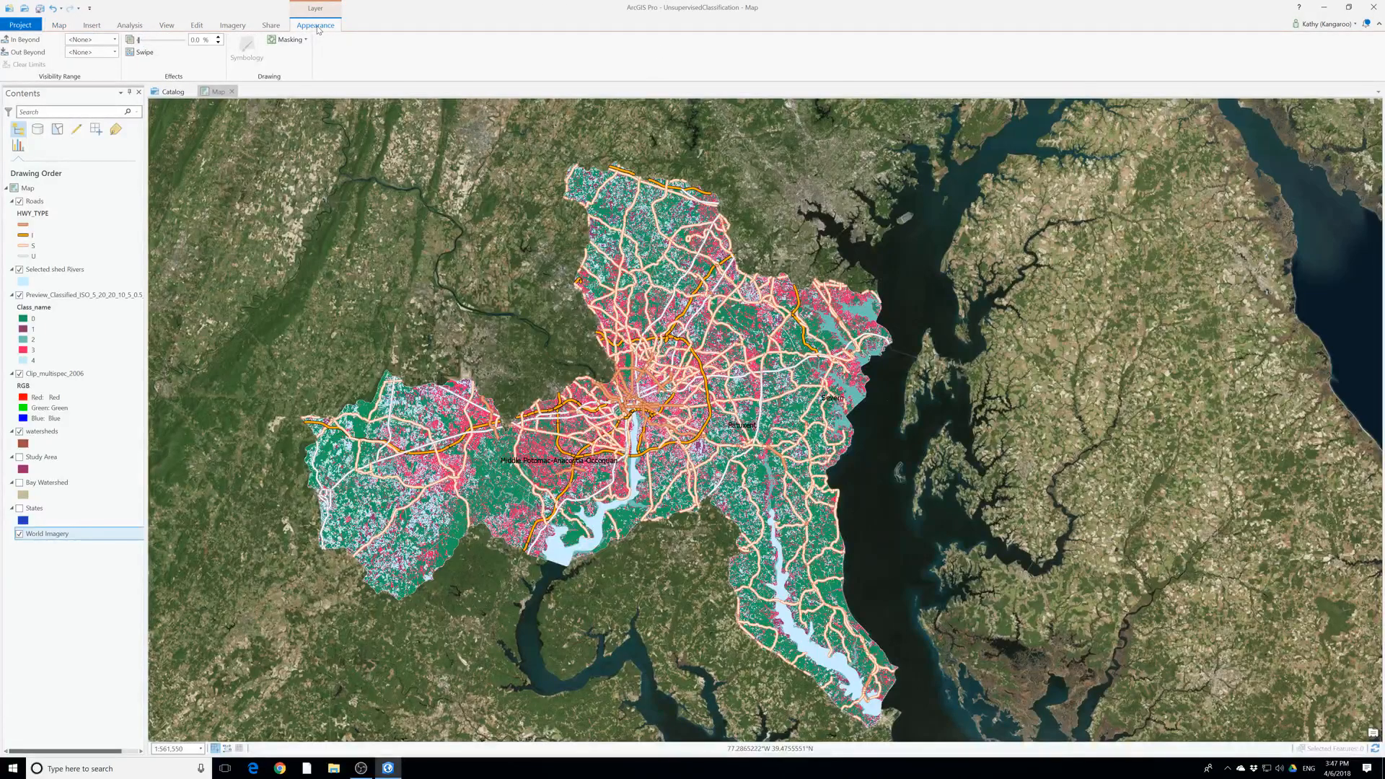
{"action": "left_click", "coordinate": [140, 52]}
{"action": "left_click", "coordinate": [47, 374]}
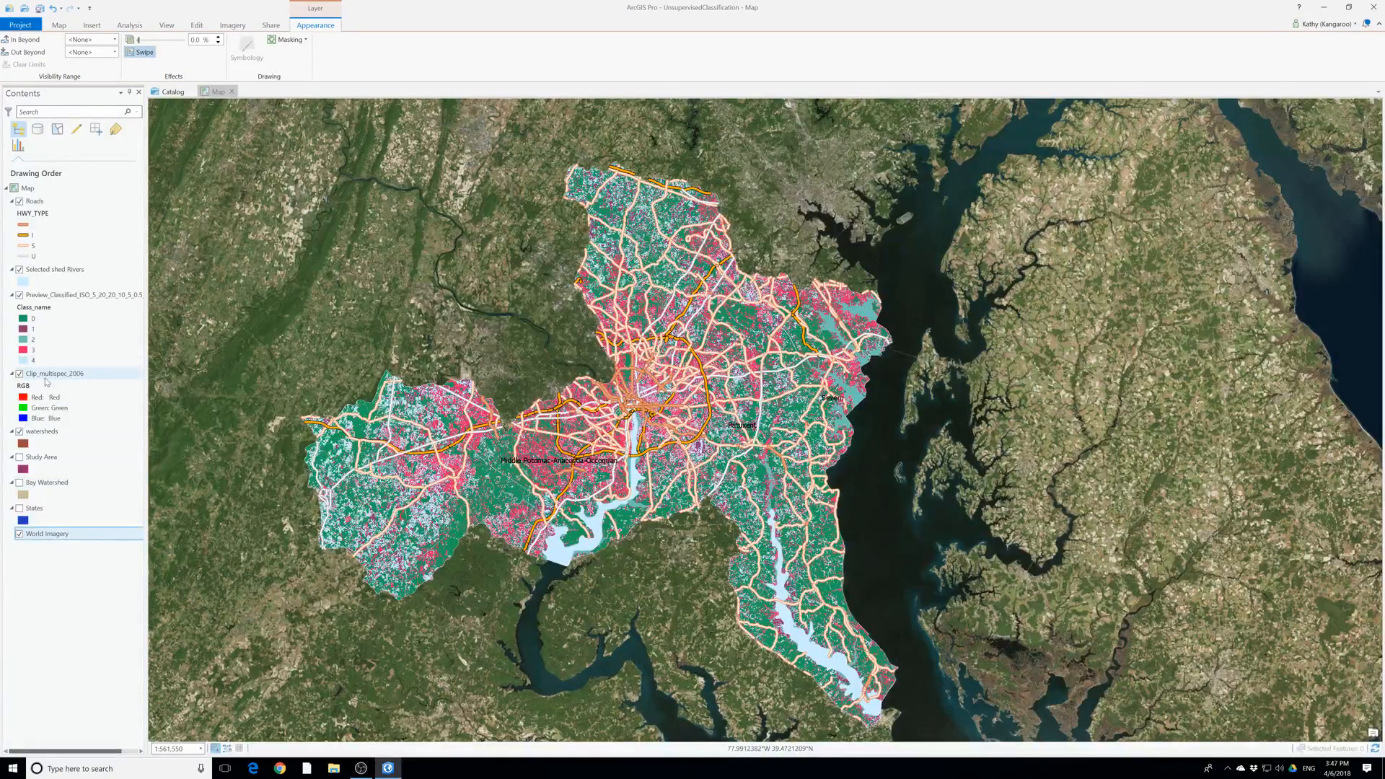
{"action": "left_click_drag", "start_coordinate": [658, 268], "coordinate": [651, 429]}
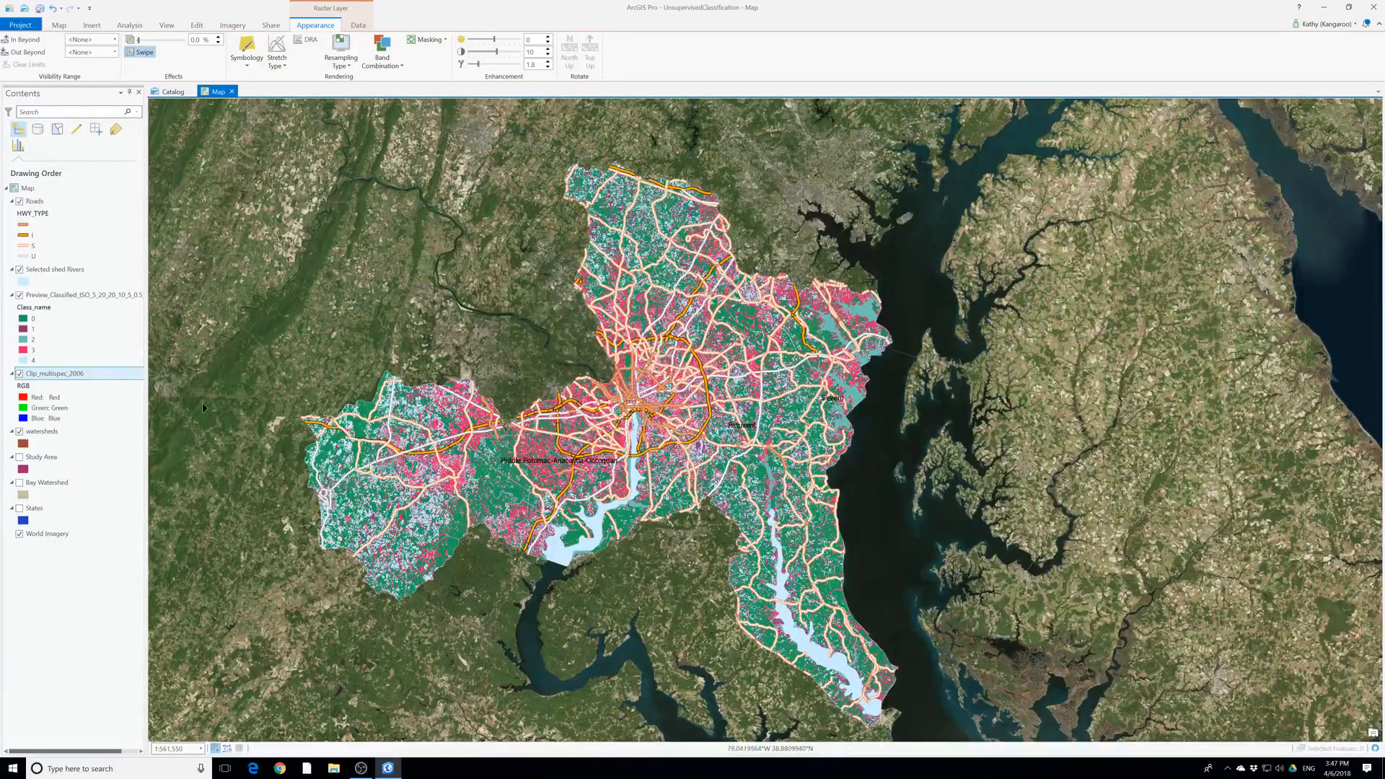
Hide the Clip_multispec_2006, watersheds, Roads and Selected shed Rivers layers, leaving only the classified preview over World Imagery
{"action": "left_click", "coordinate": [19, 295]}
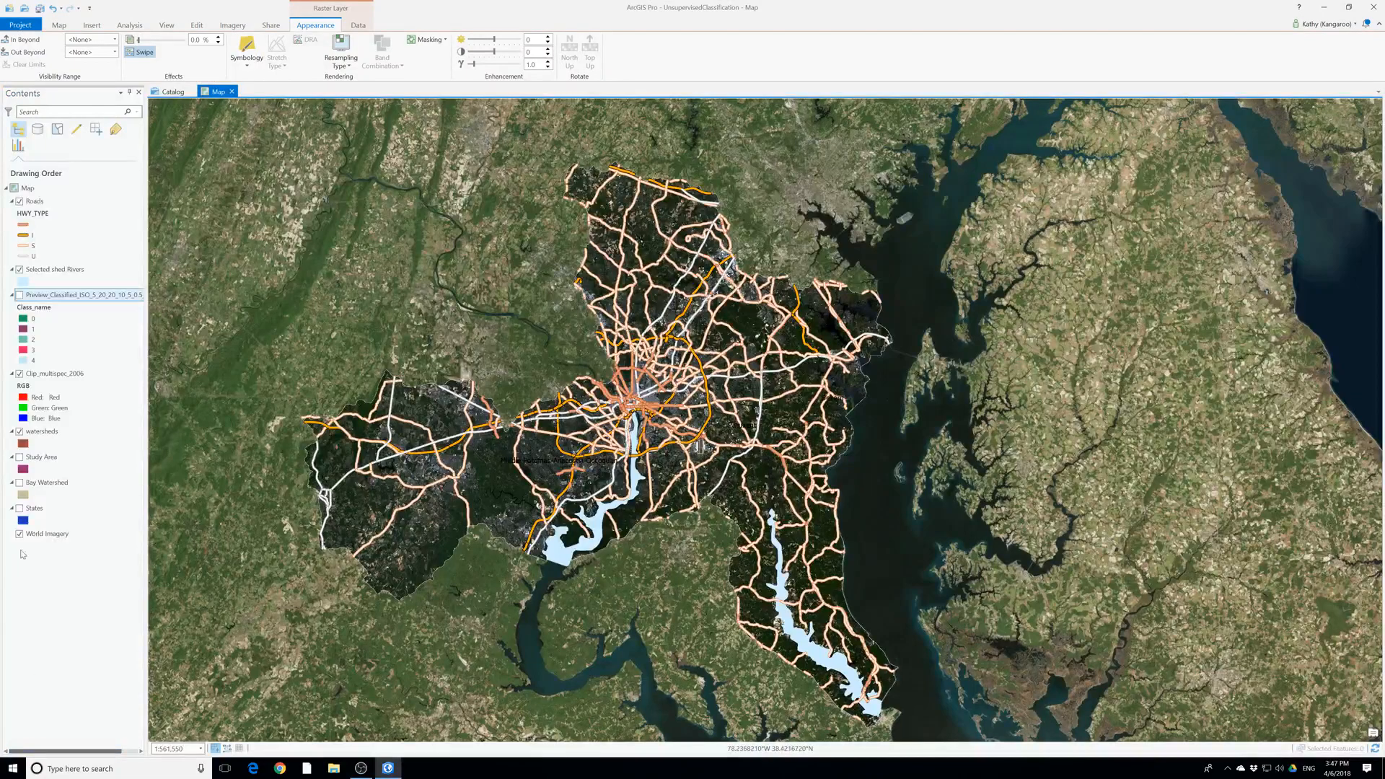
{"action": "left_click", "coordinate": [19, 373]}
{"action": "left_click", "coordinate": [20, 295]}
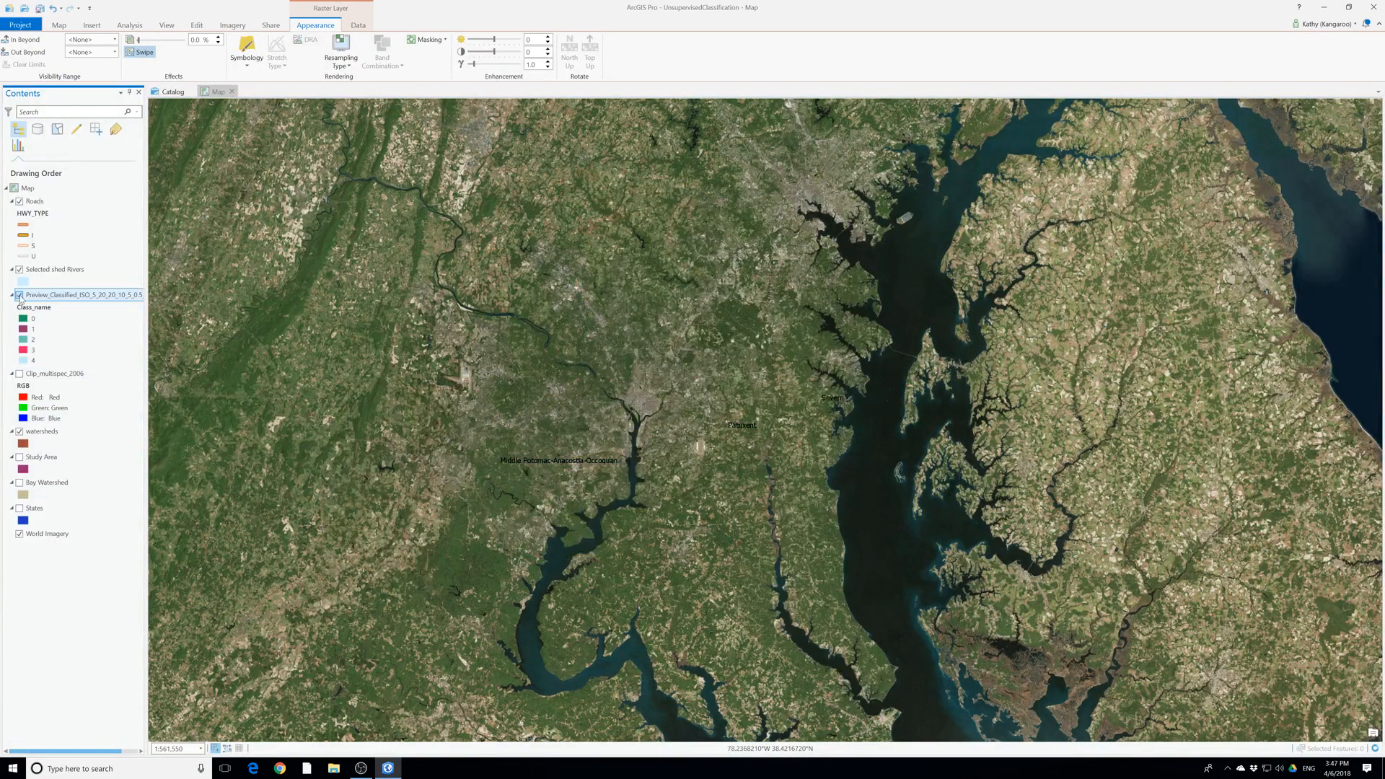
{"action": "left_click", "coordinate": [20, 431]}
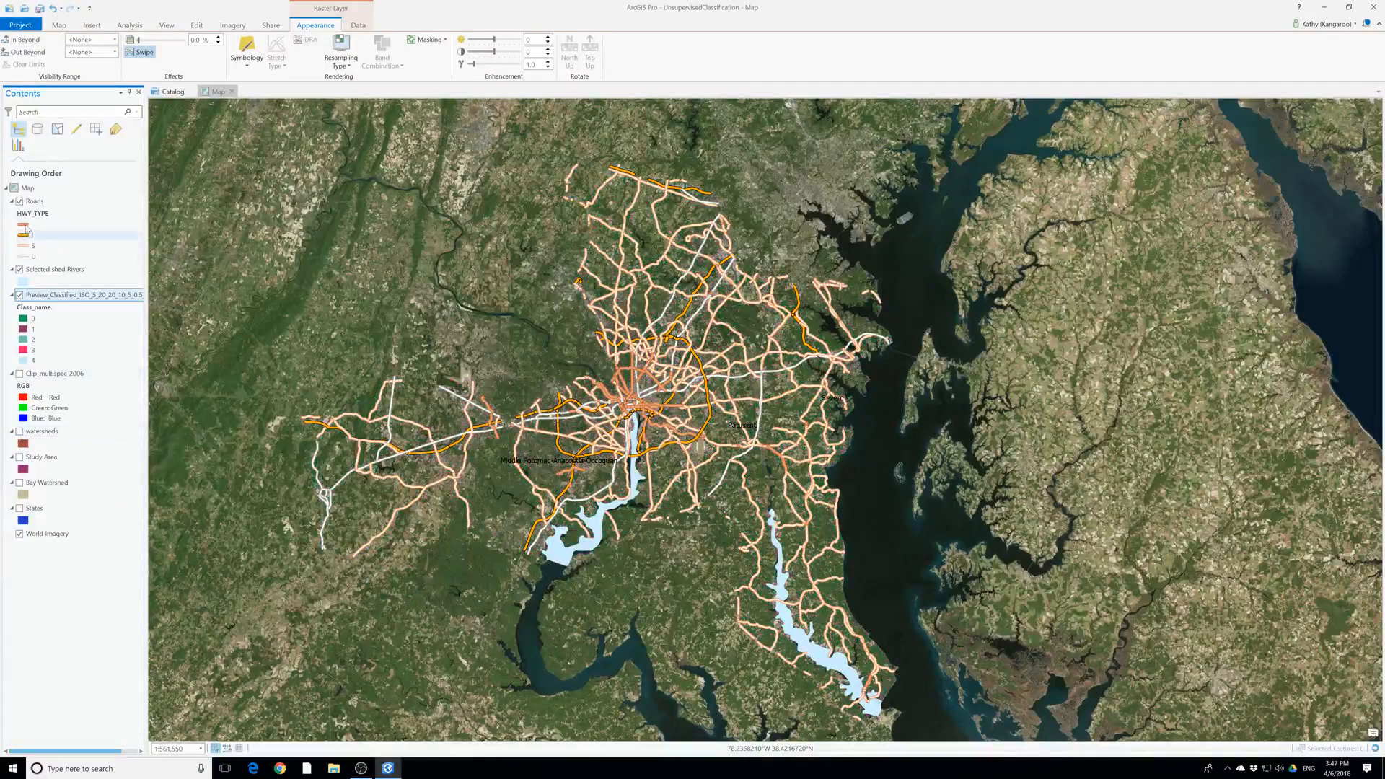
{"action": "left_click", "coordinate": [19, 201]}
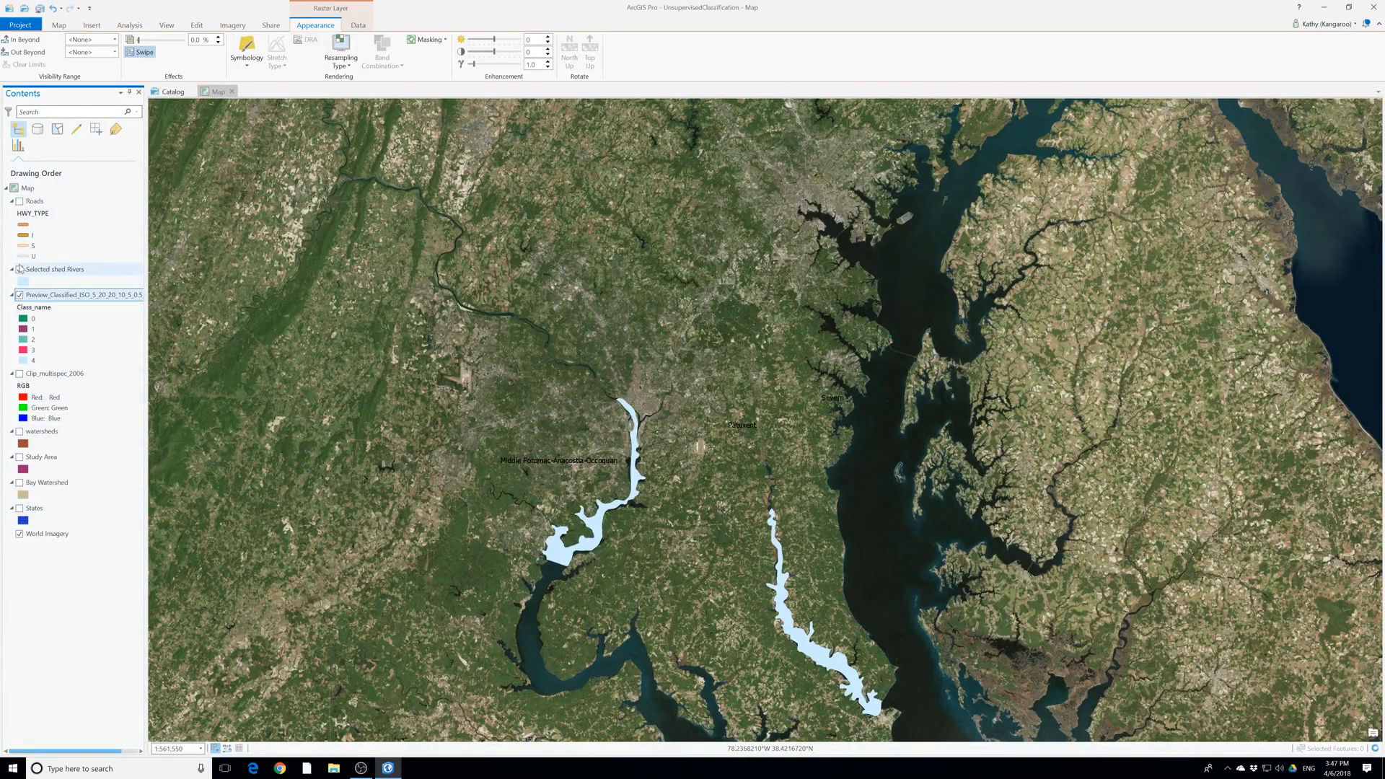
{"action": "left_click", "coordinate": [19, 269]}
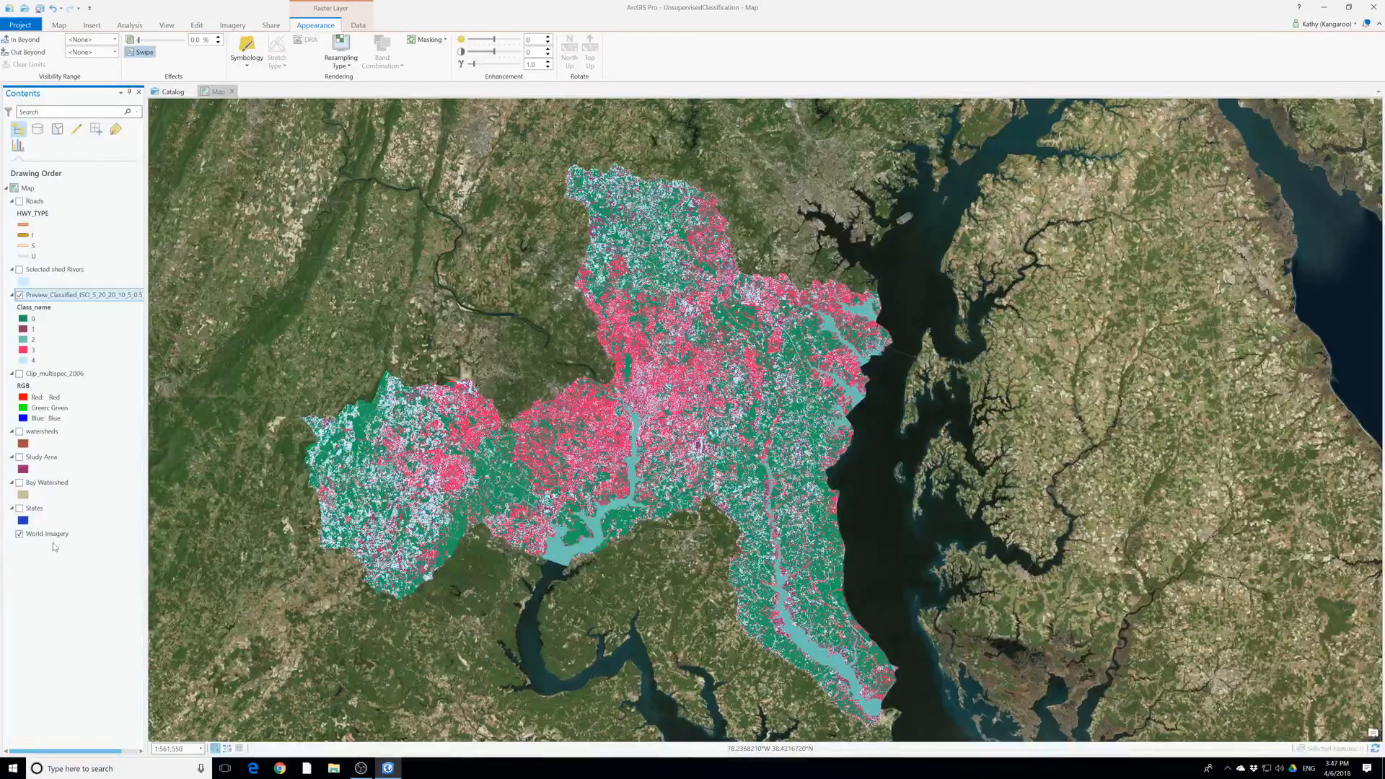
Swipe the classified preview over World Imagery around the Washington area to compare the classes with the real land cover
{"action": "left_click", "coordinate": [145, 53]}
{"action": "left_click_drag", "start_coordinate": [649, 181], "coordinate": [649, 219]}
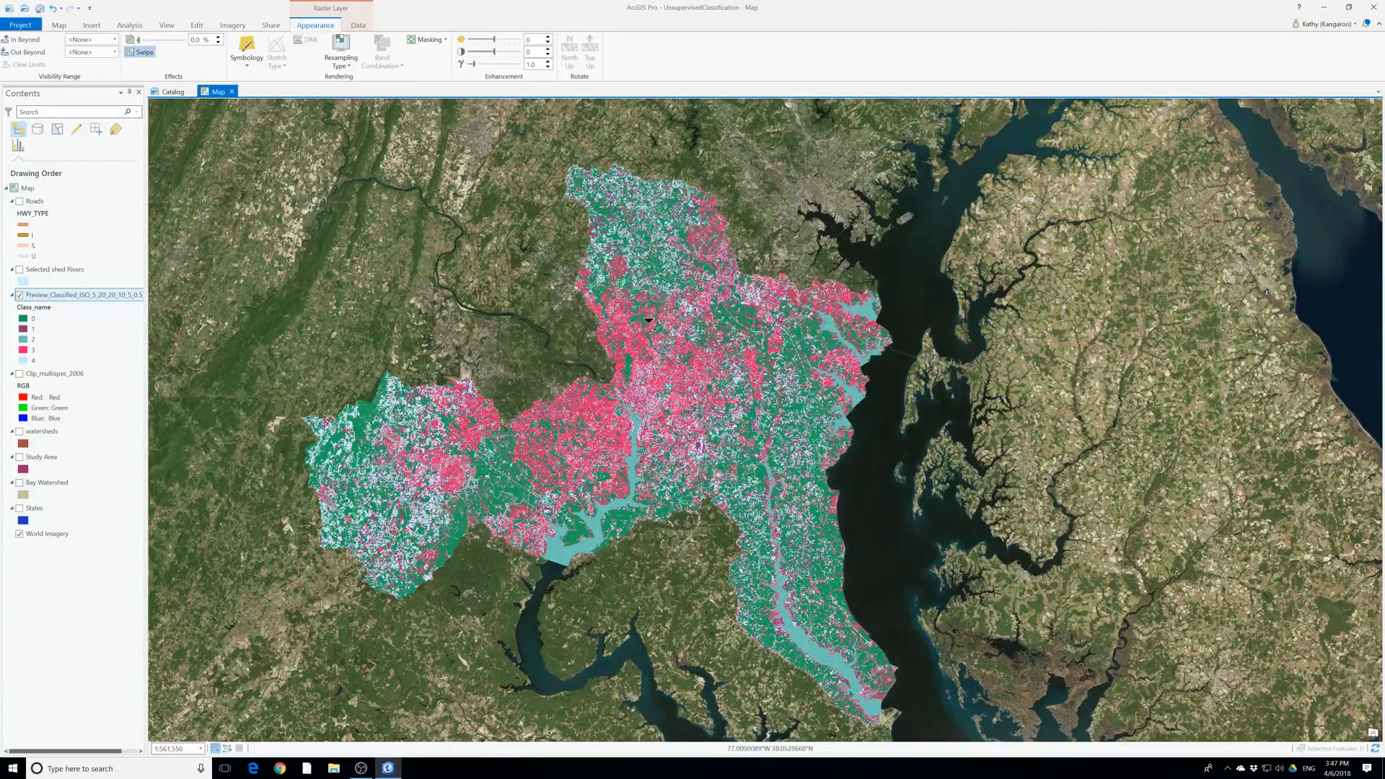
{"action": "scroll", "coordinate": [679, 317], "scroll_direction": "up", "scroll_amount": 3}
{"action": "scroll", "coordinate": [641, 386], "scroll_direction": "down", "scroll_amount": 1}
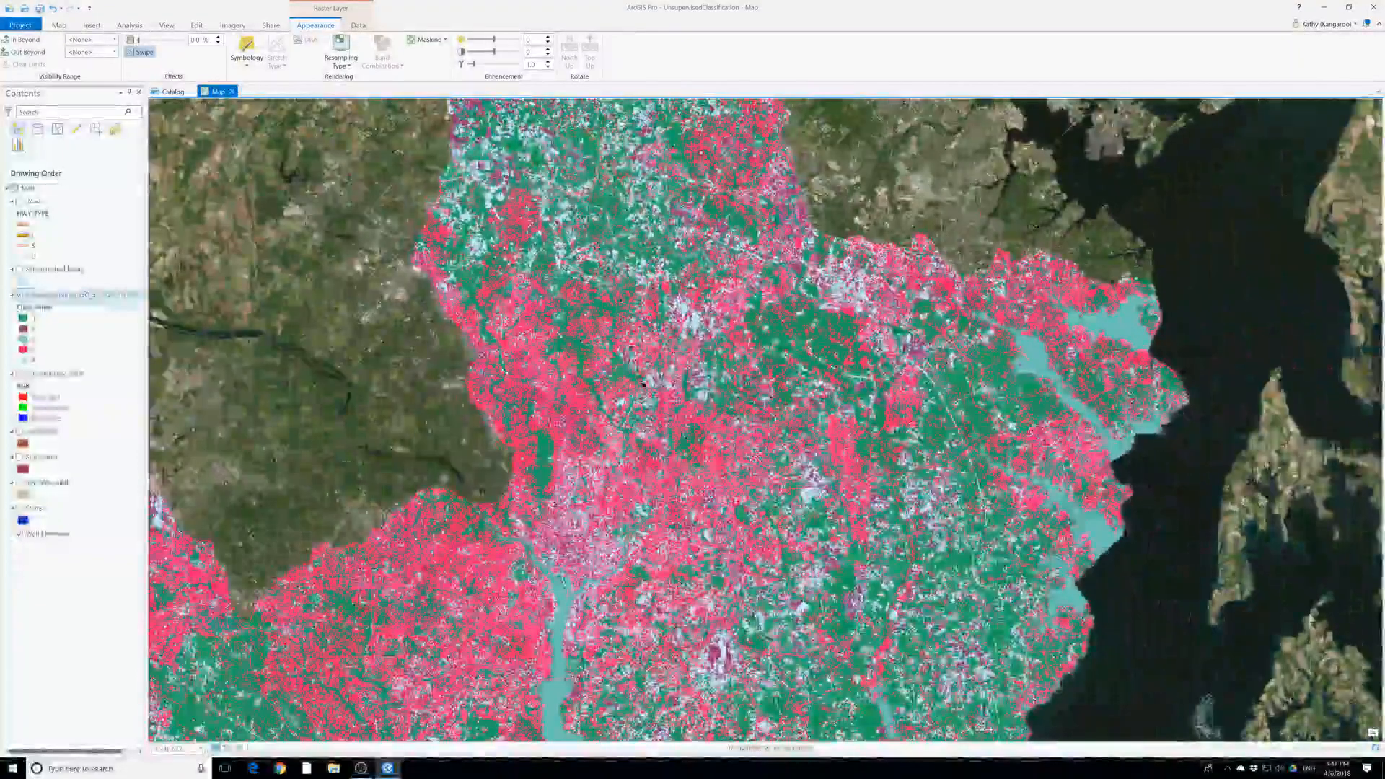
{"action": "left_click_drag", "start_coordinate": [641, 386], "coordinate": [594, 323]}
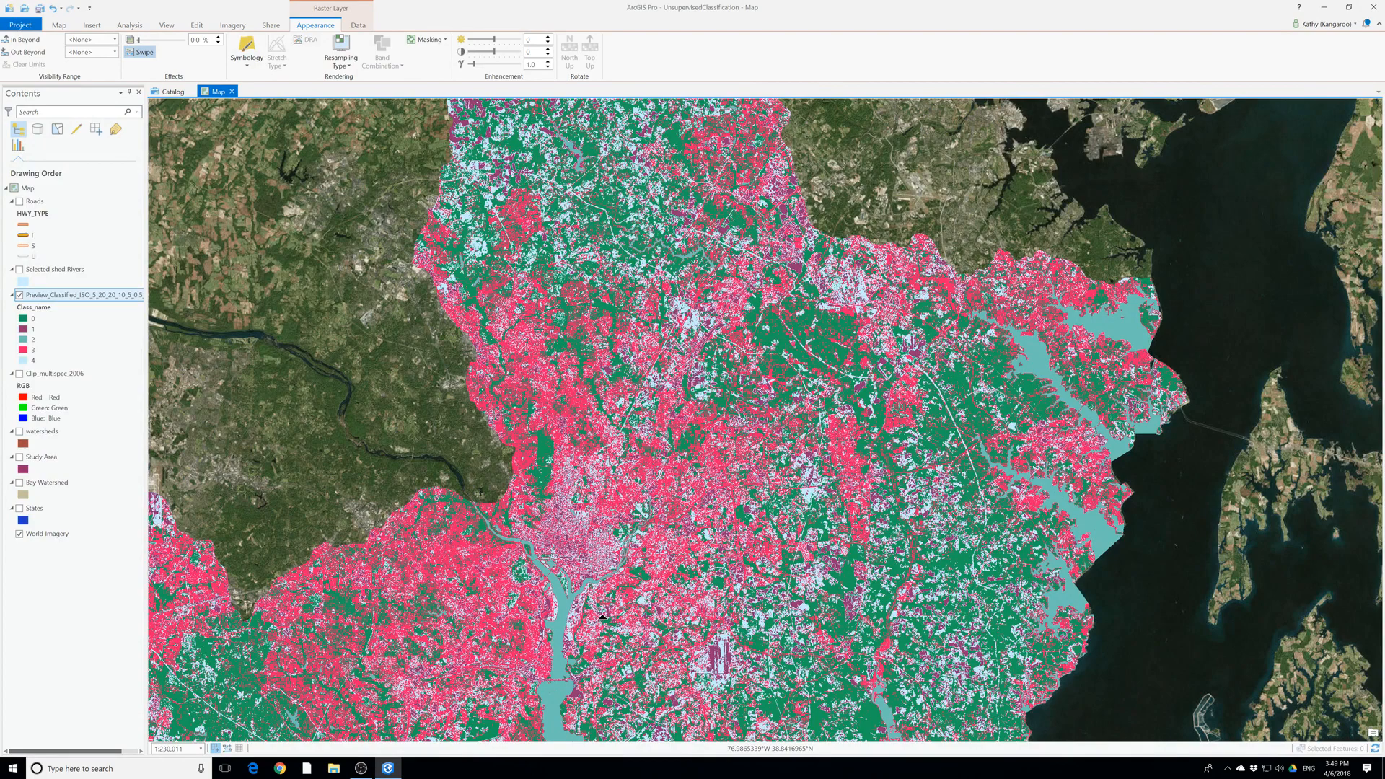
Search the geoprocessing tools for reclassify and open the Spatial Analyst Reclassify tool
{"action": "left_click", "coordinate": [132, 25]}
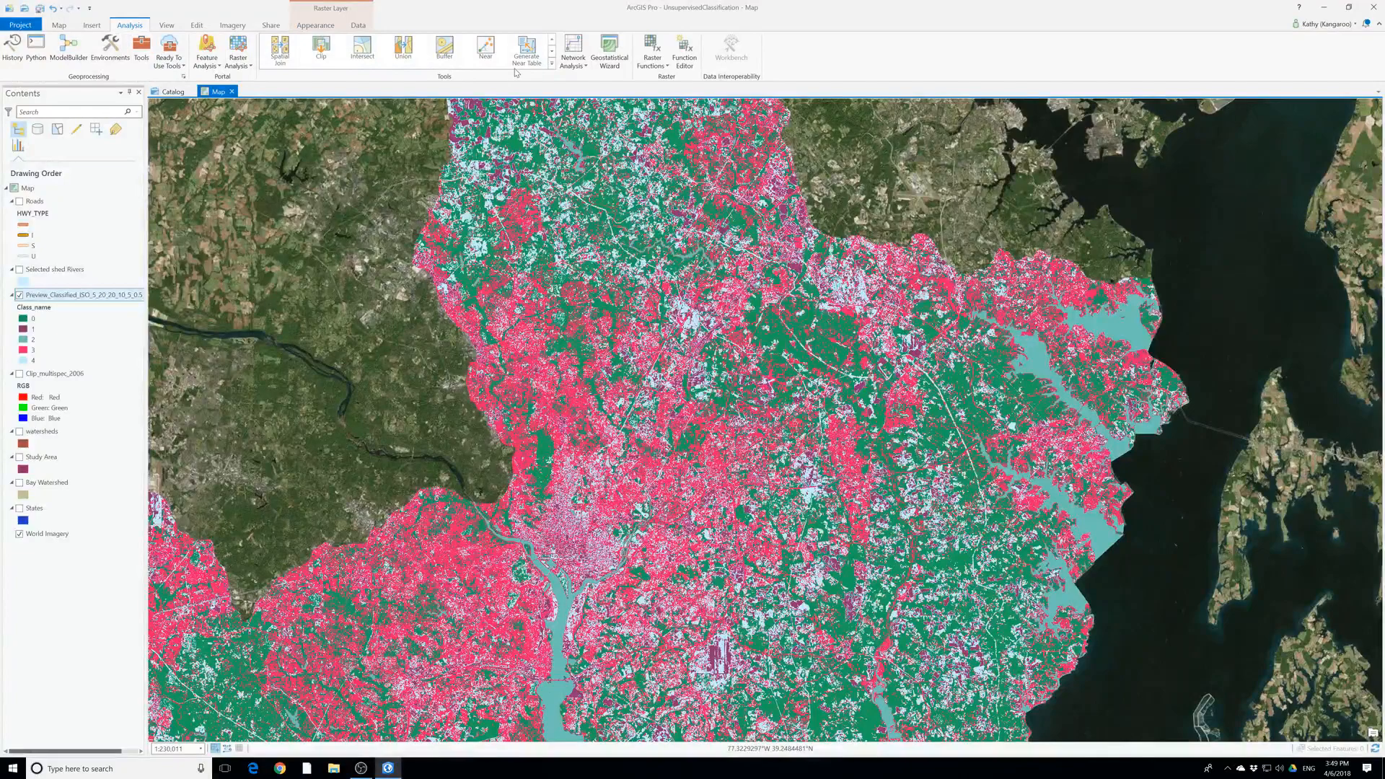
{"action": "left_click", "coordinate": [141, 49]}
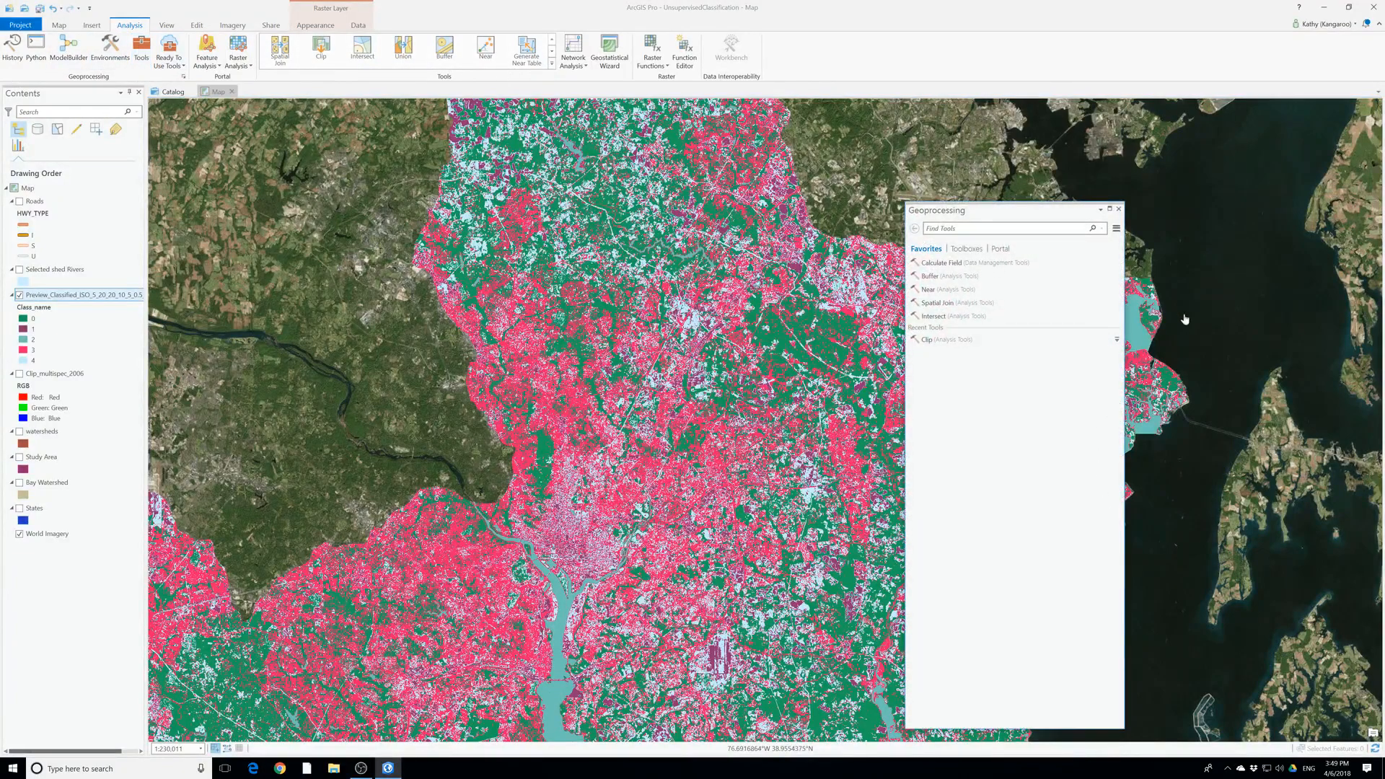
{"action": "left_click", "coordinate": [961, 230]}
{"action": "type", "text": "re"}
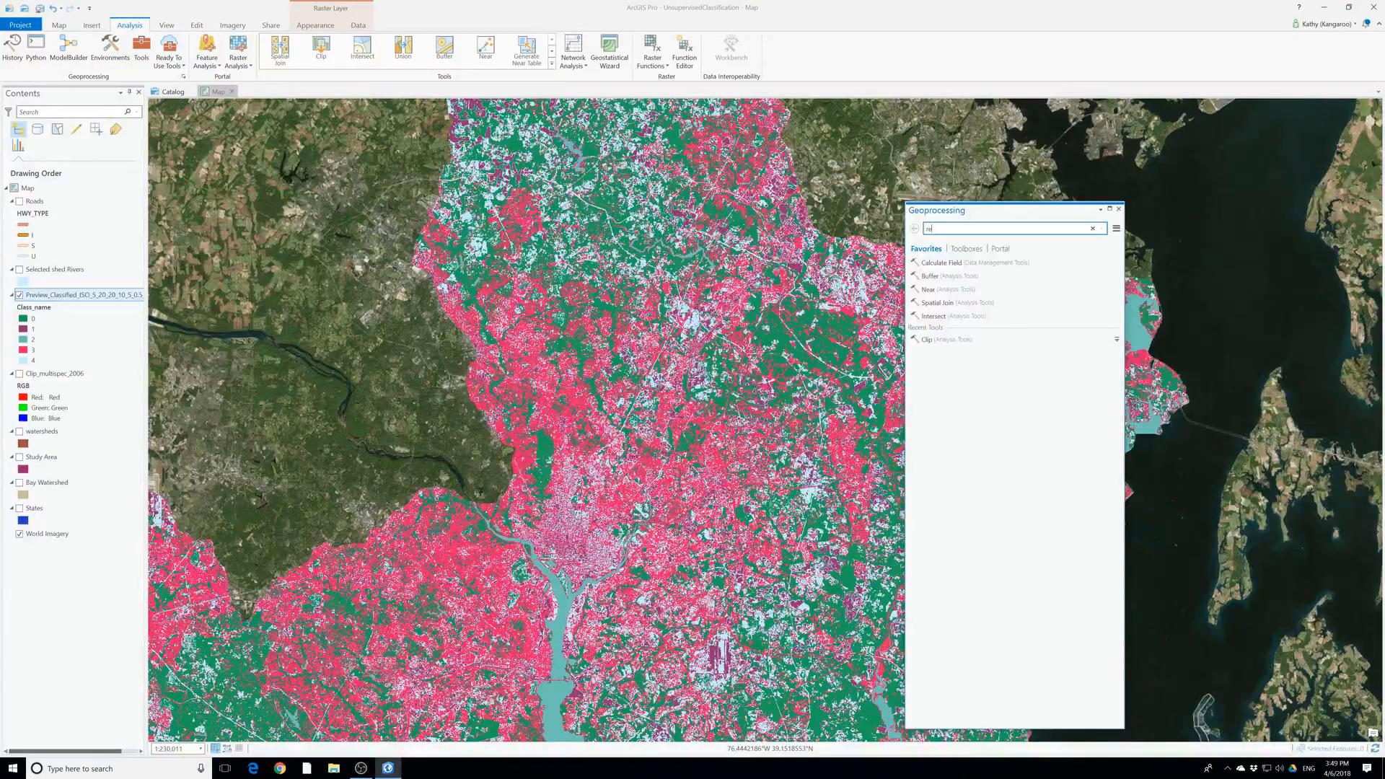
{"action": "type", "text": "classification"}
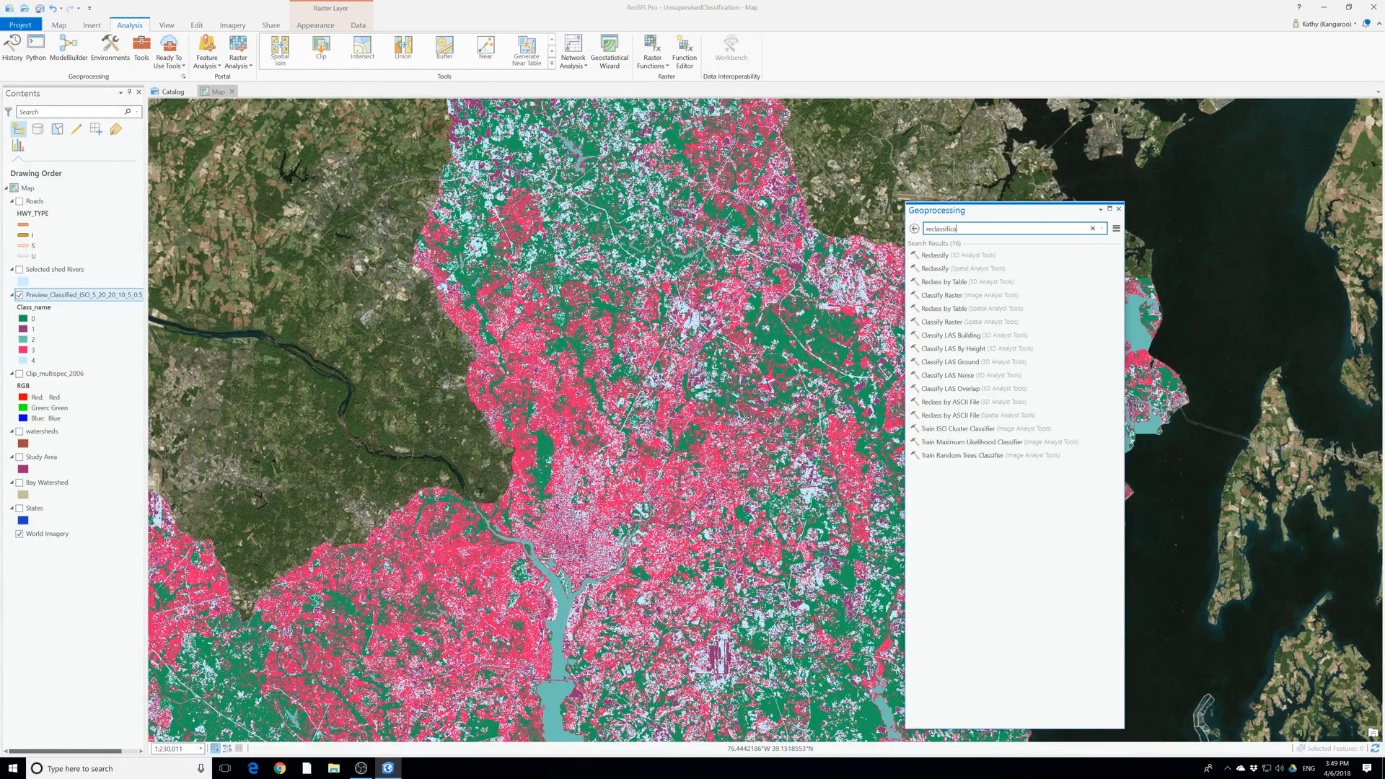
{"action": "key", "text": "BackSpace"}
{"action": "key", "text": "BackSpace"}
{"action": "key", "text": "BackSpace"}
{"action": "key", "text": "BackSpace"}
{"action": "key", "text": "BackSpace"}
{"action": "type", "text": "y"}
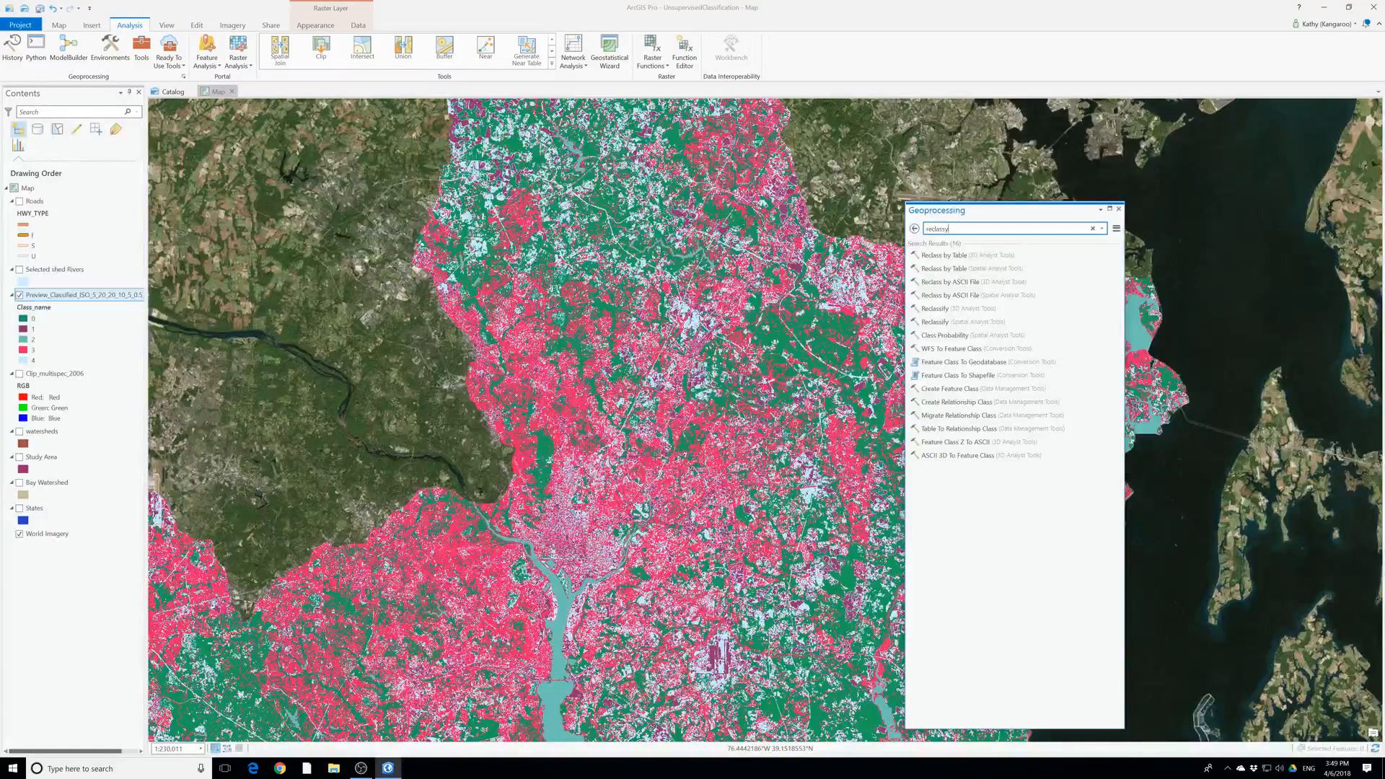
{"action": "left_click", "coordinate": [931, 322]}
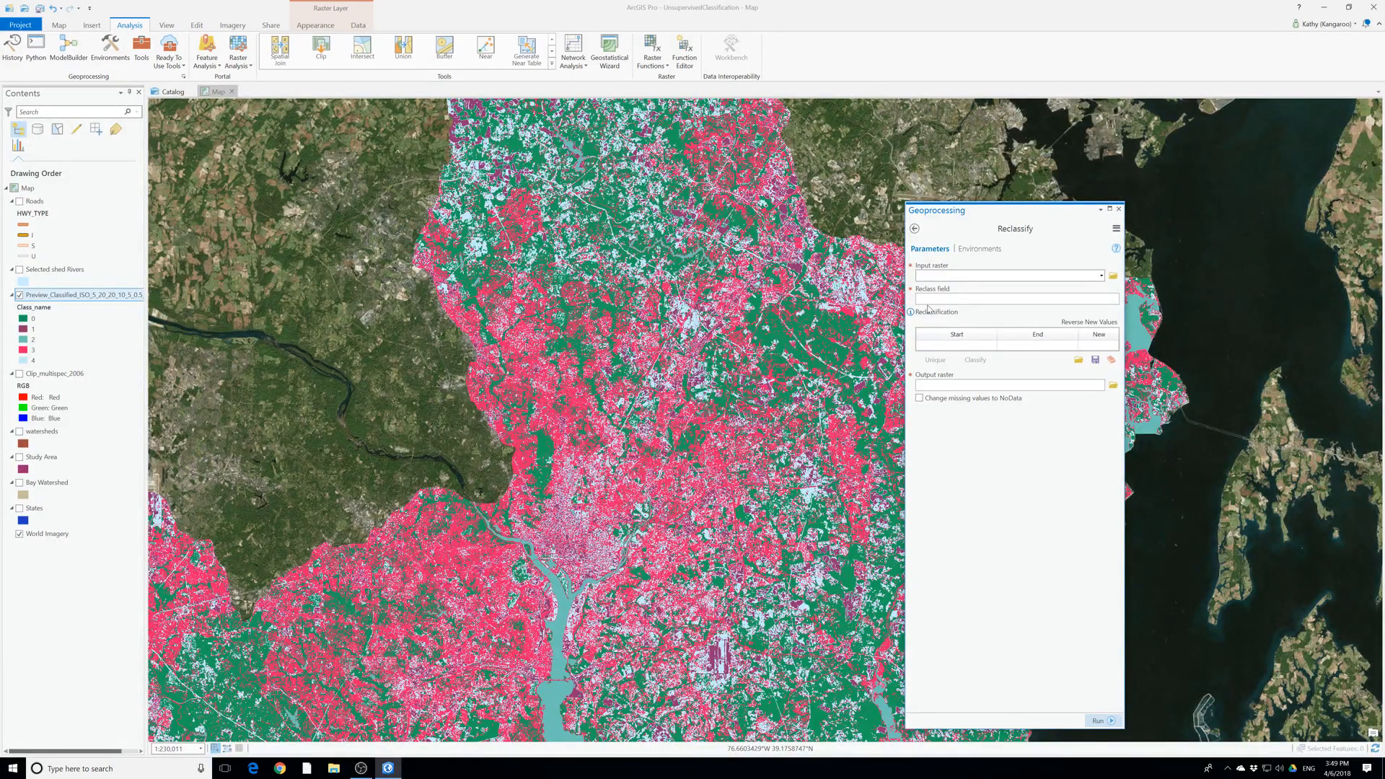
Set Reclassify to use the classified preview raster with Value as the reclass field, and load its unique values
{"action": "left_click_drag", "start_coordinate": [1002, 216], "coordinate": [621, 195]}
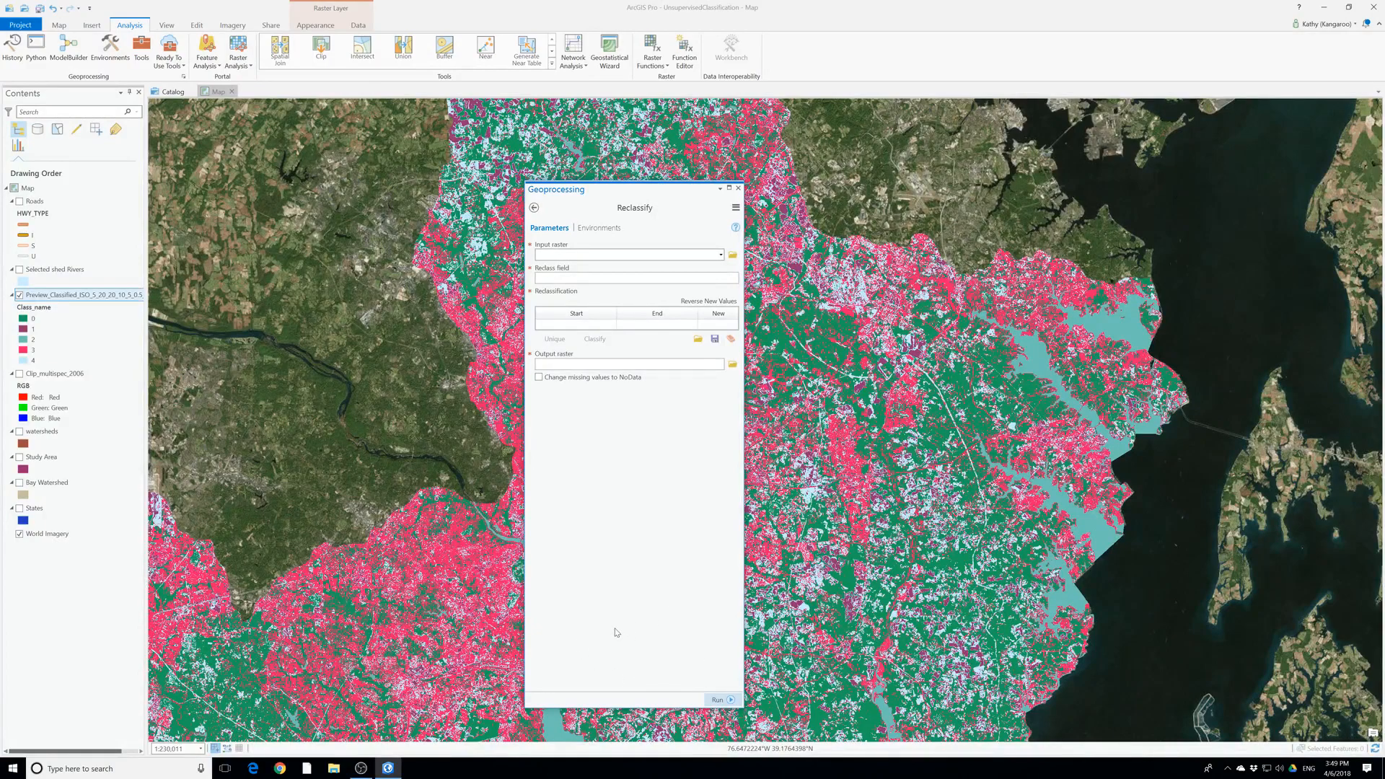
{"action": "left_click", "coordinate": [718, 254]}
{"action": "left_click", "coordinate": [720, 255]}
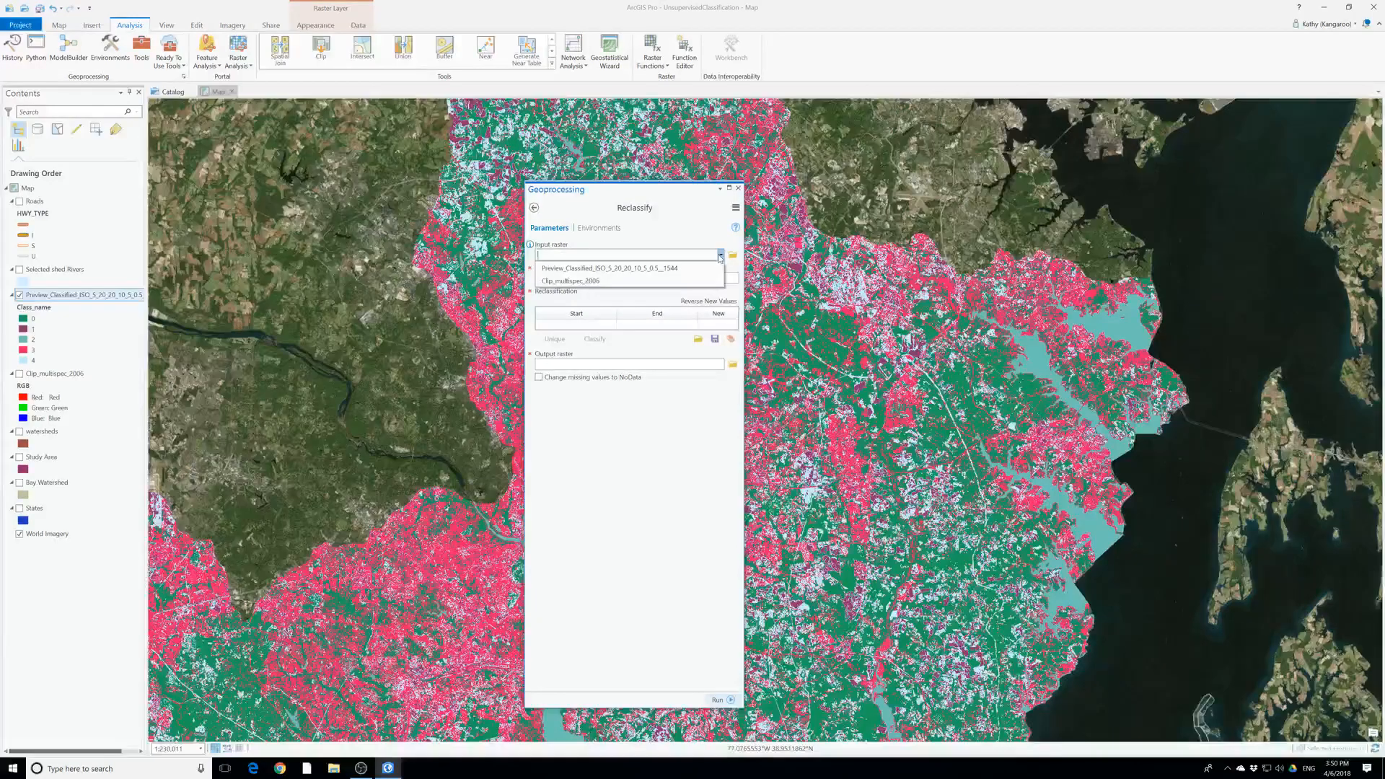
{"action": "left_click", "coordinate": [603, 269]}
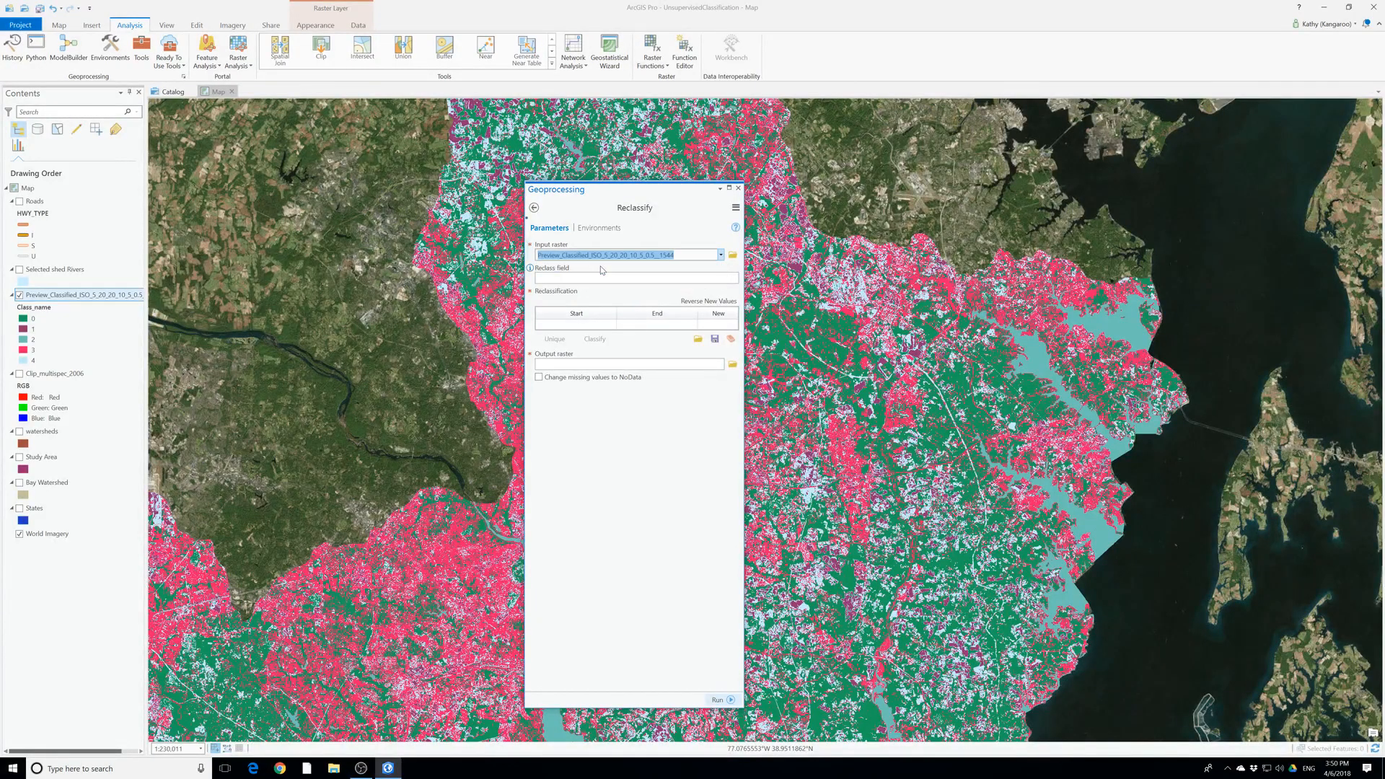
{"action": "left_click", "coordinate": [585, 279]}
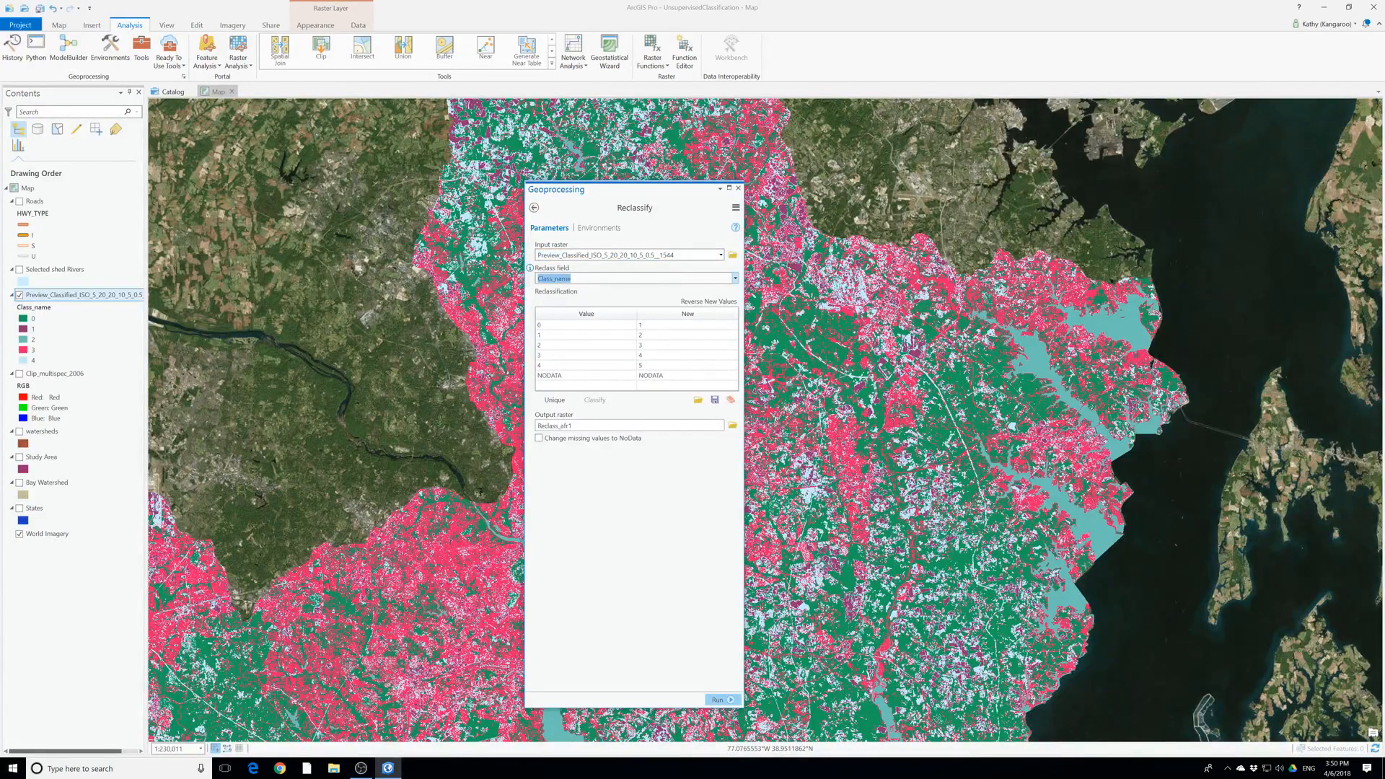
{"action": "left_click", "coordinate": [735, 278]}
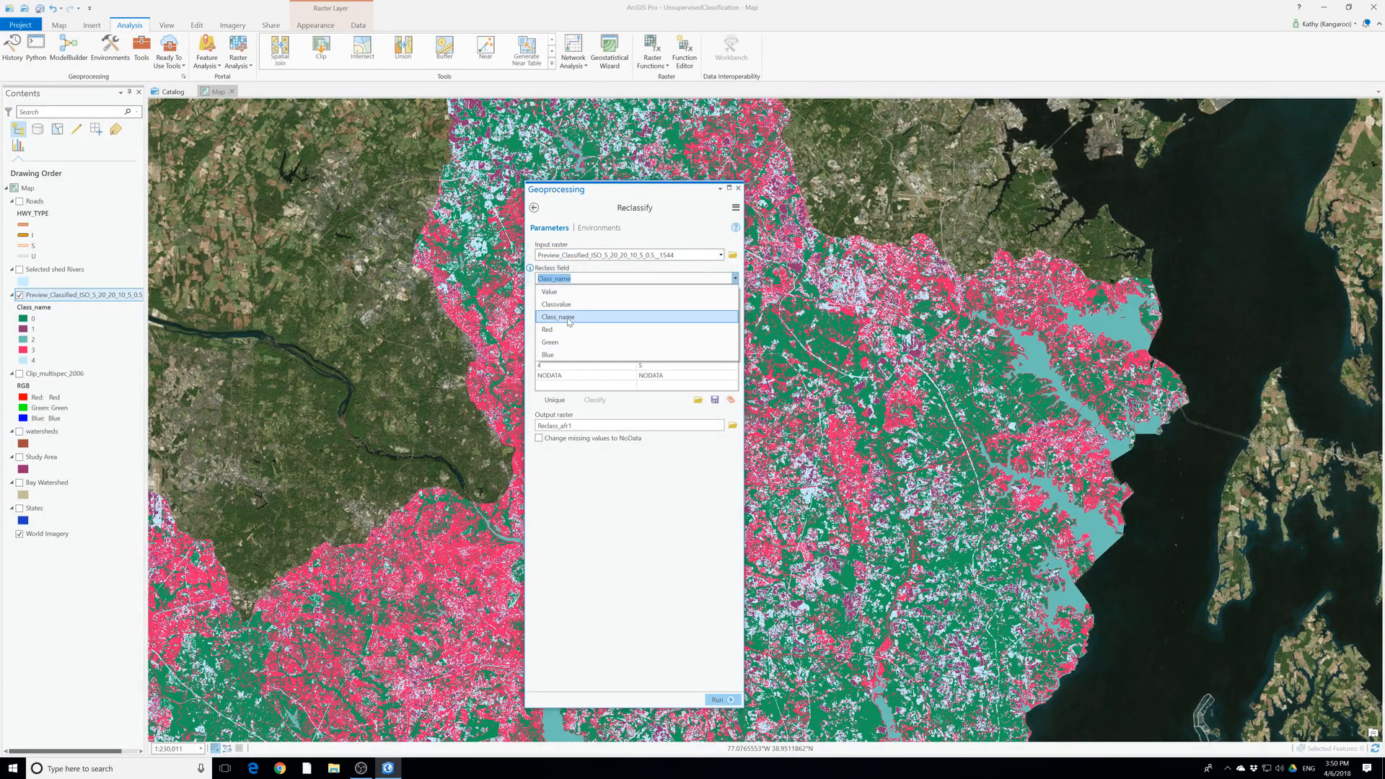
{"action": "left_click", "coordinate": [562, 295]}
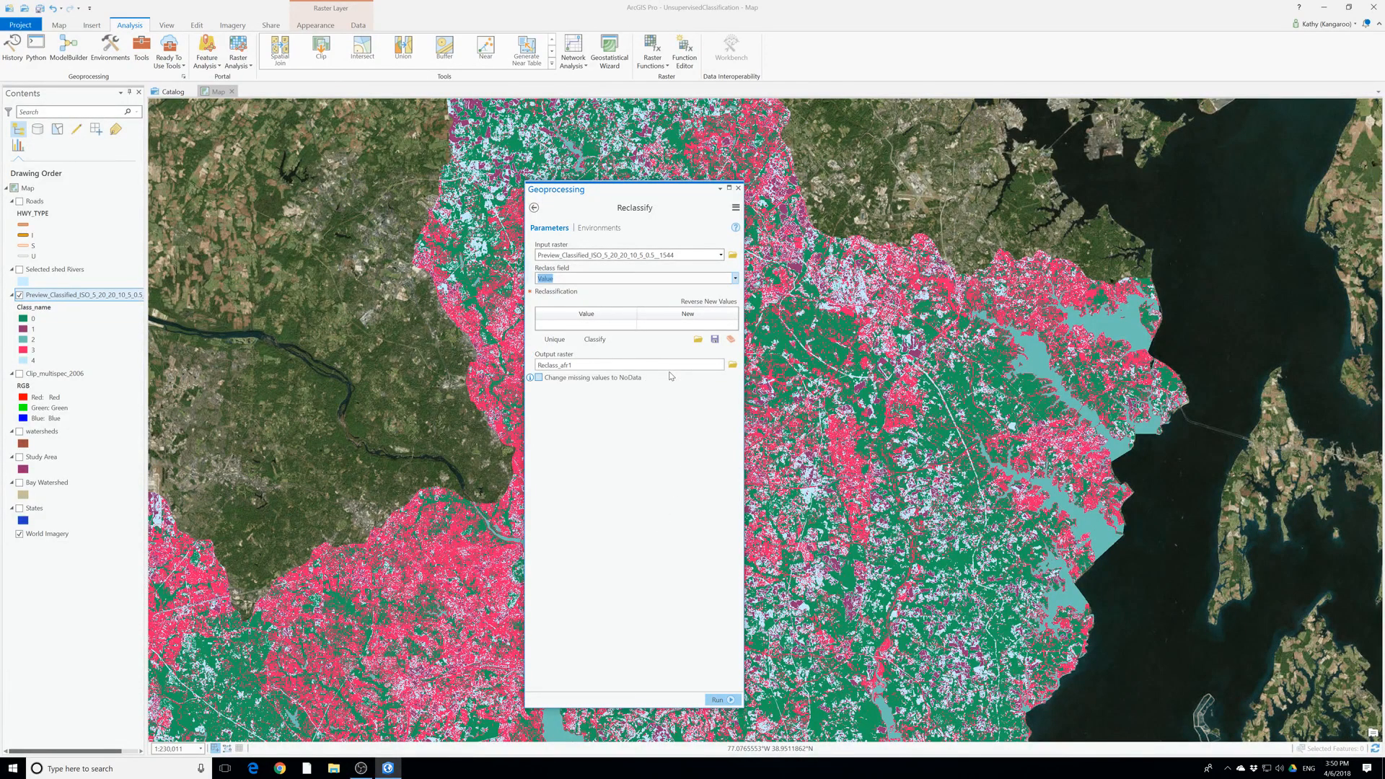
{"action": "left_click", "coordinate": [552, 340]}
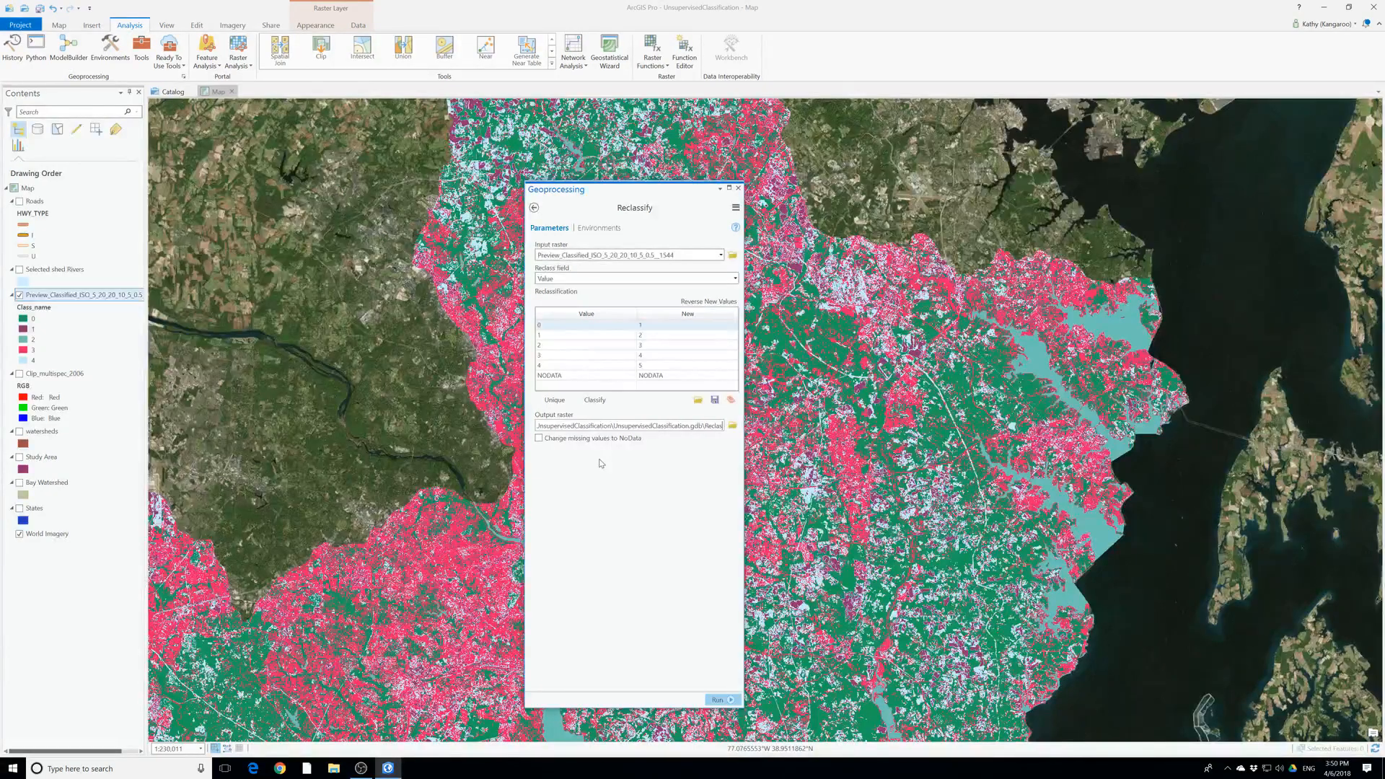
Name the Reclassify output raster Reclassed, pick Value again as the reclass field, and close the tool without running it
{"action": "type", "text": "sed"}
{"action": "left_click", "coordinate": [736, 276]}
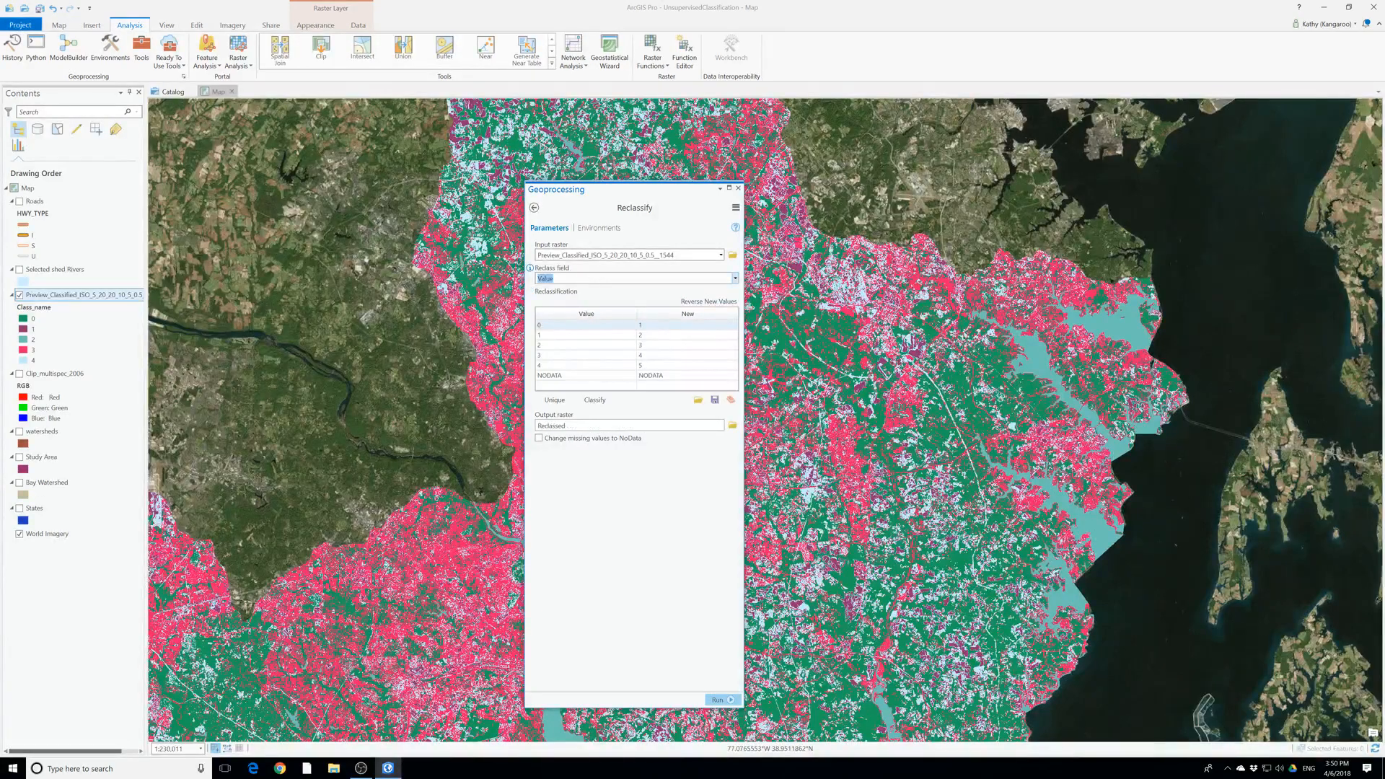
{"action": "left_click", "coordinate": [735, 275]}
{"action": "left_click", "coordinate": [557, 289]}
{"action": "left_click", "coordinate": [738, 189]}
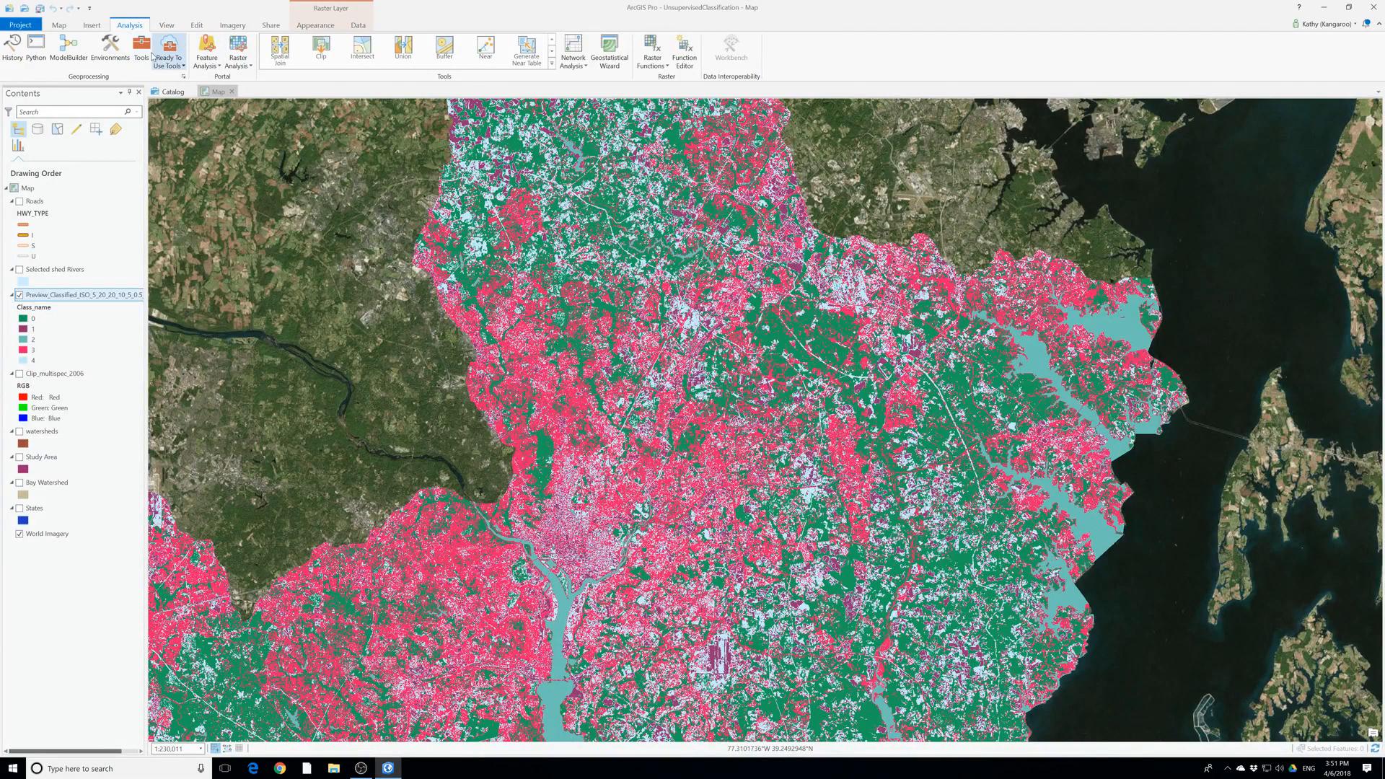
Hide the classified preview and open the Image Classification Wizard for the Clip_multispec_2006 layer
{"action": "left_click", "coordinate": [238, 26]}
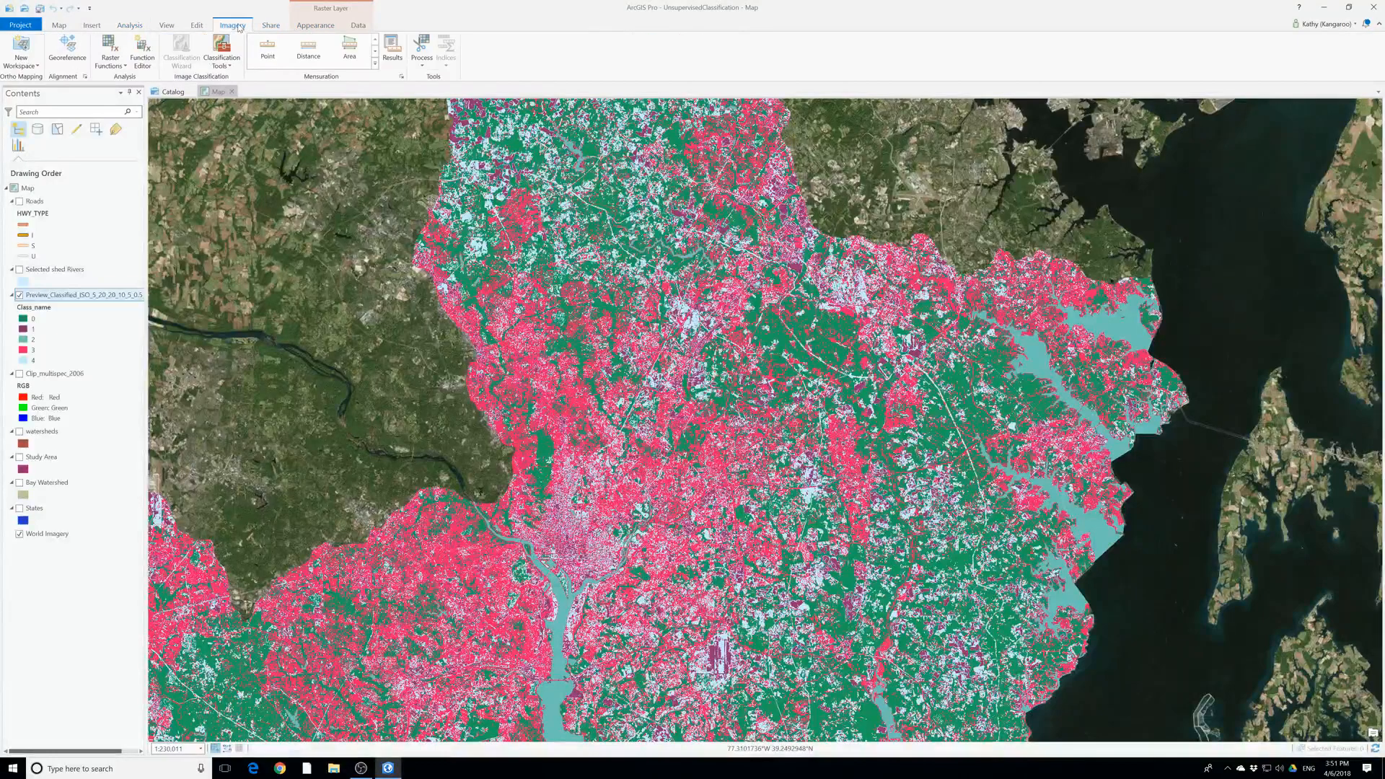
{"action": "left_click", "coordinate": [54, 373]}
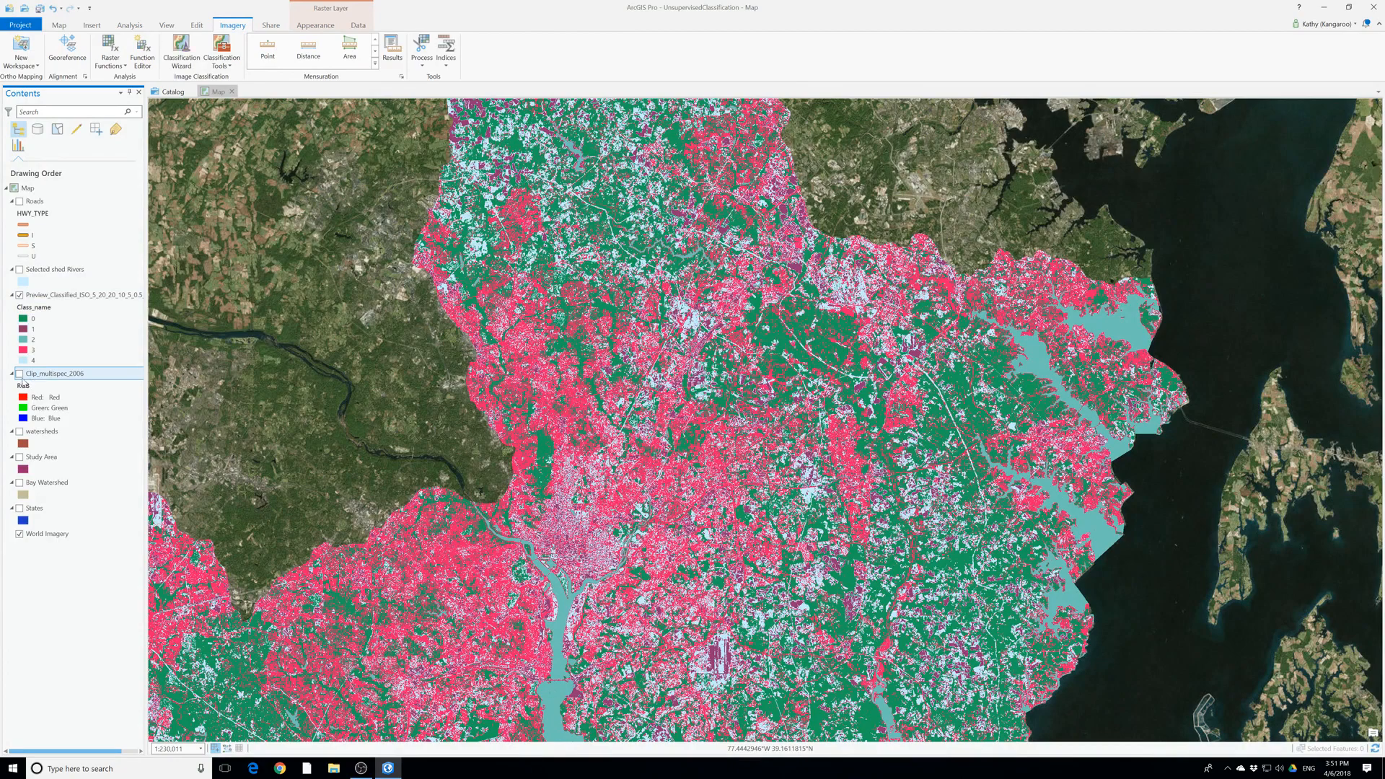
{"action": "left_click", "coordinate": [20, 295]}
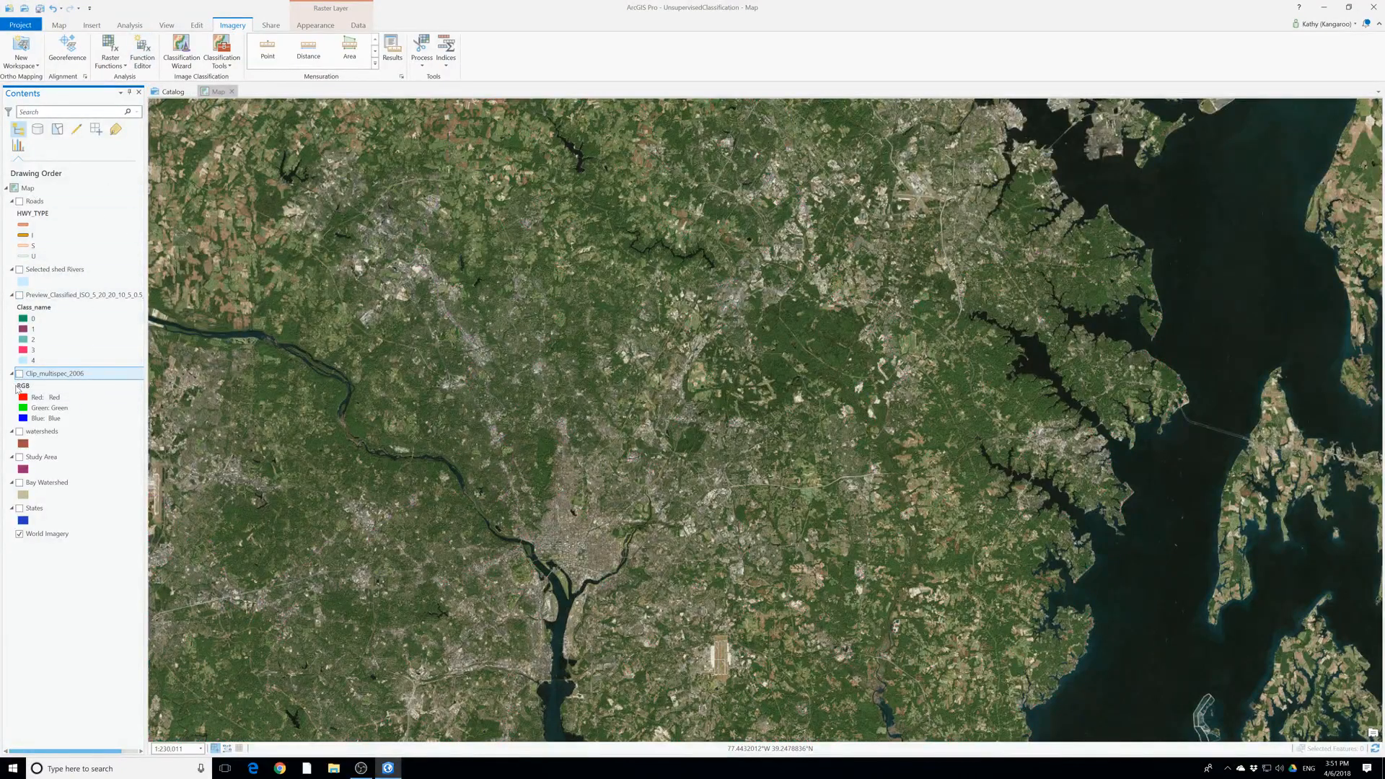
{"action": "left_click", "coordinate": [182, 54]}
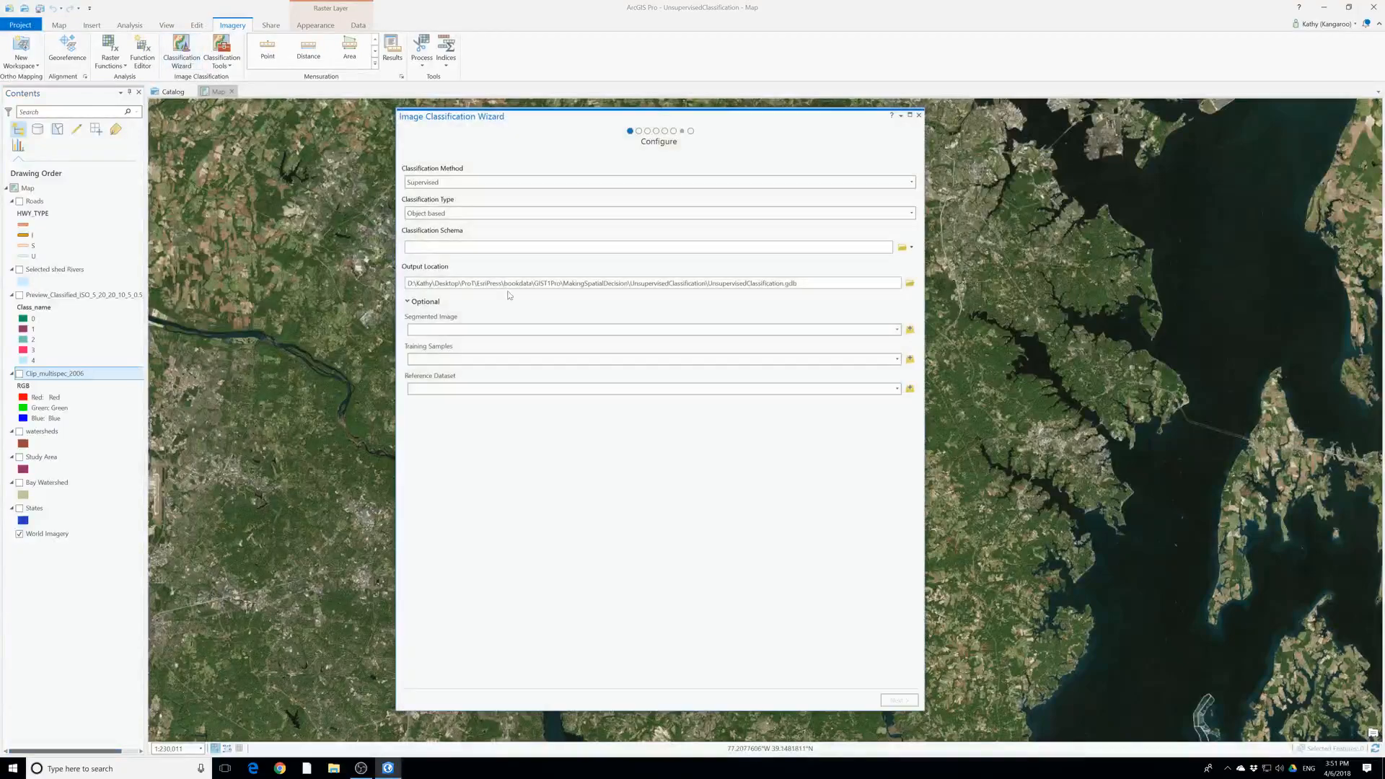
Configure the classification as Unsupervised and Pixel based, using the default NLCD2011 schema
{"action": "left_click", "coordinate": [911, 182]}
{"action": "left_click", "coordinate": [750, 221]}
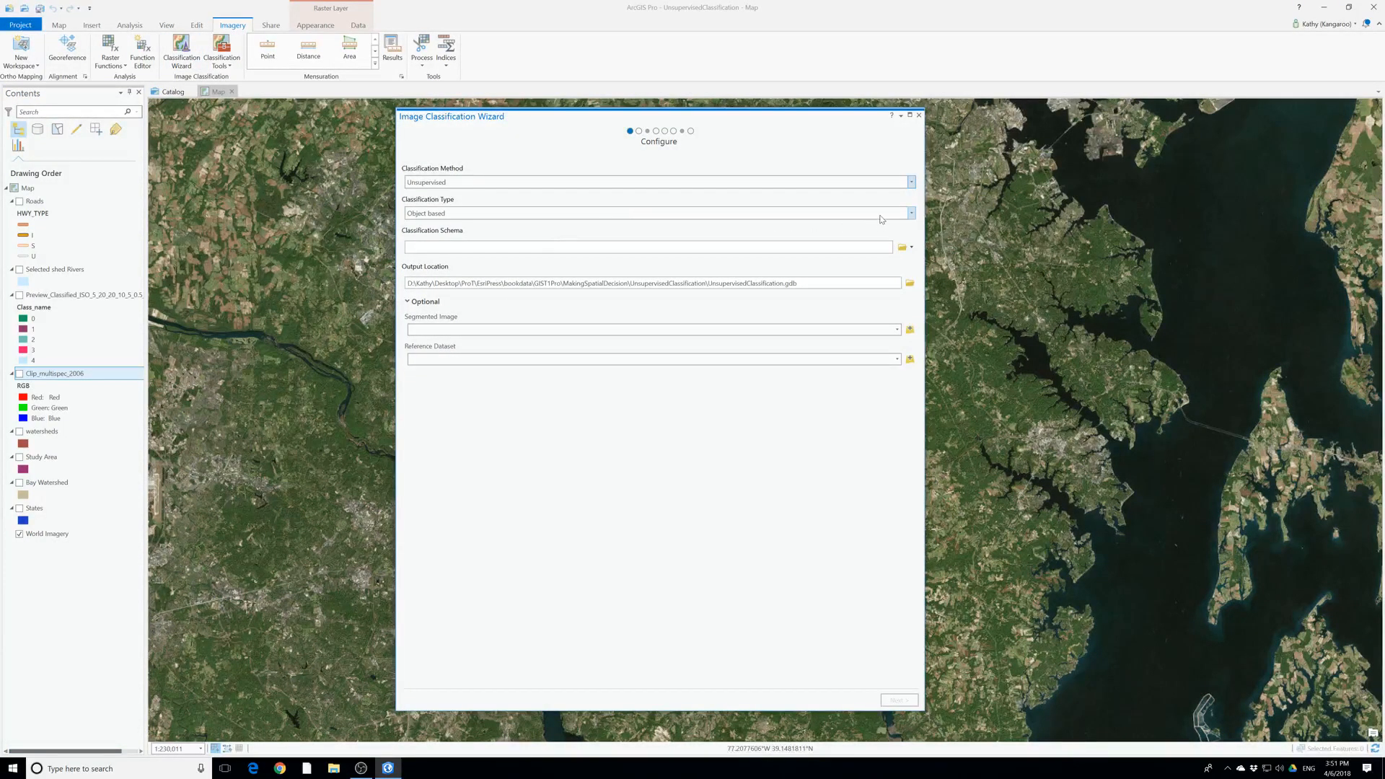
{"action": "left_click", "coordinate": [911, 212]}
{"action": "left_click", "coordinate": [508, 243]}
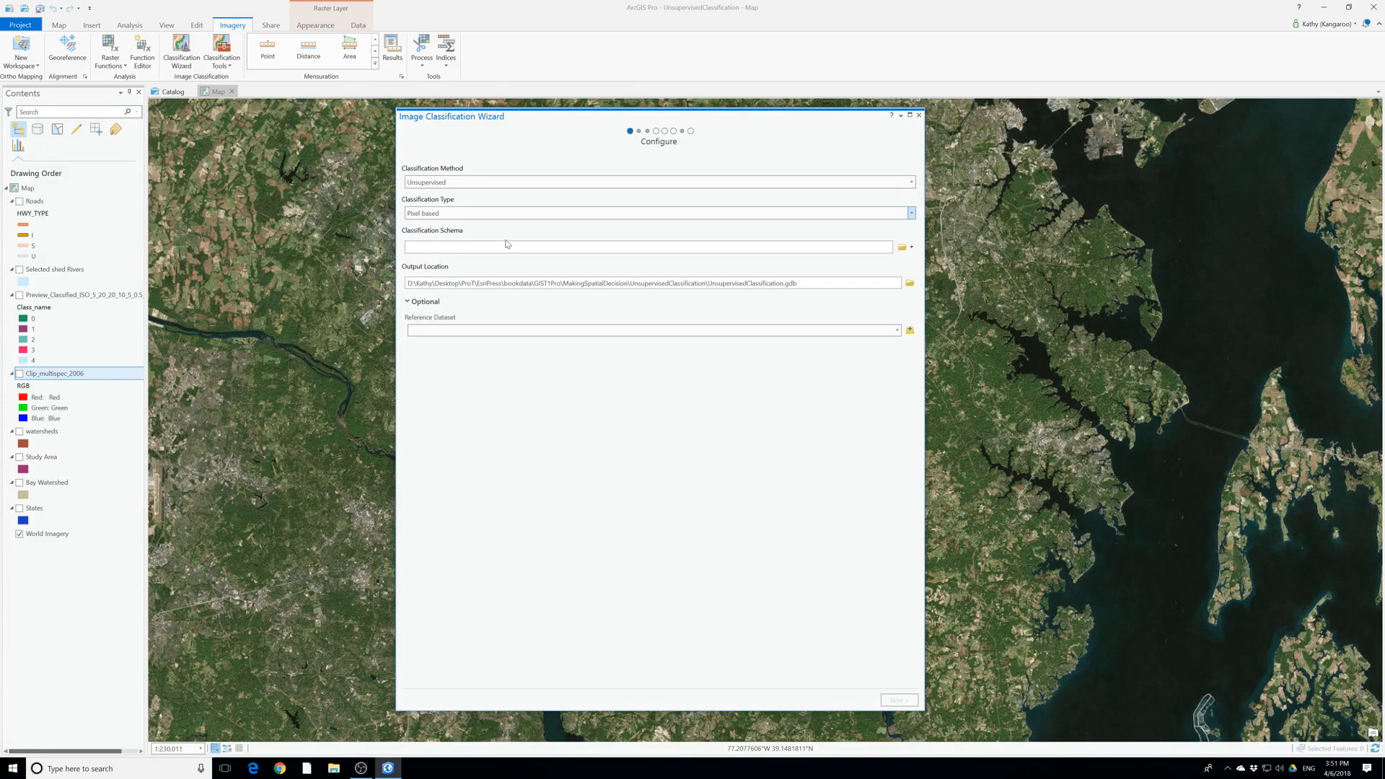
{"action": "left_click", "coordinate": [907, 247]}
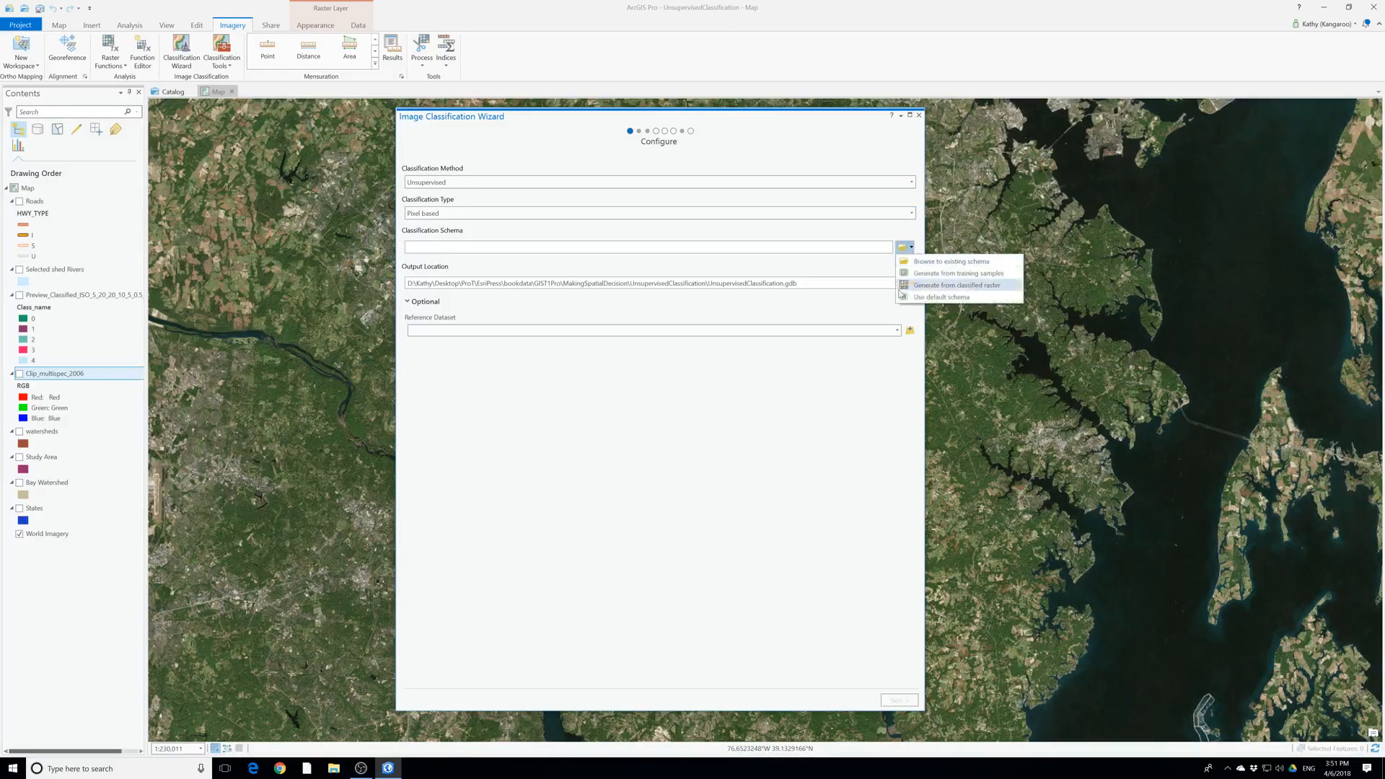
{"action": "left_click", "coordinate": [906, 298]}
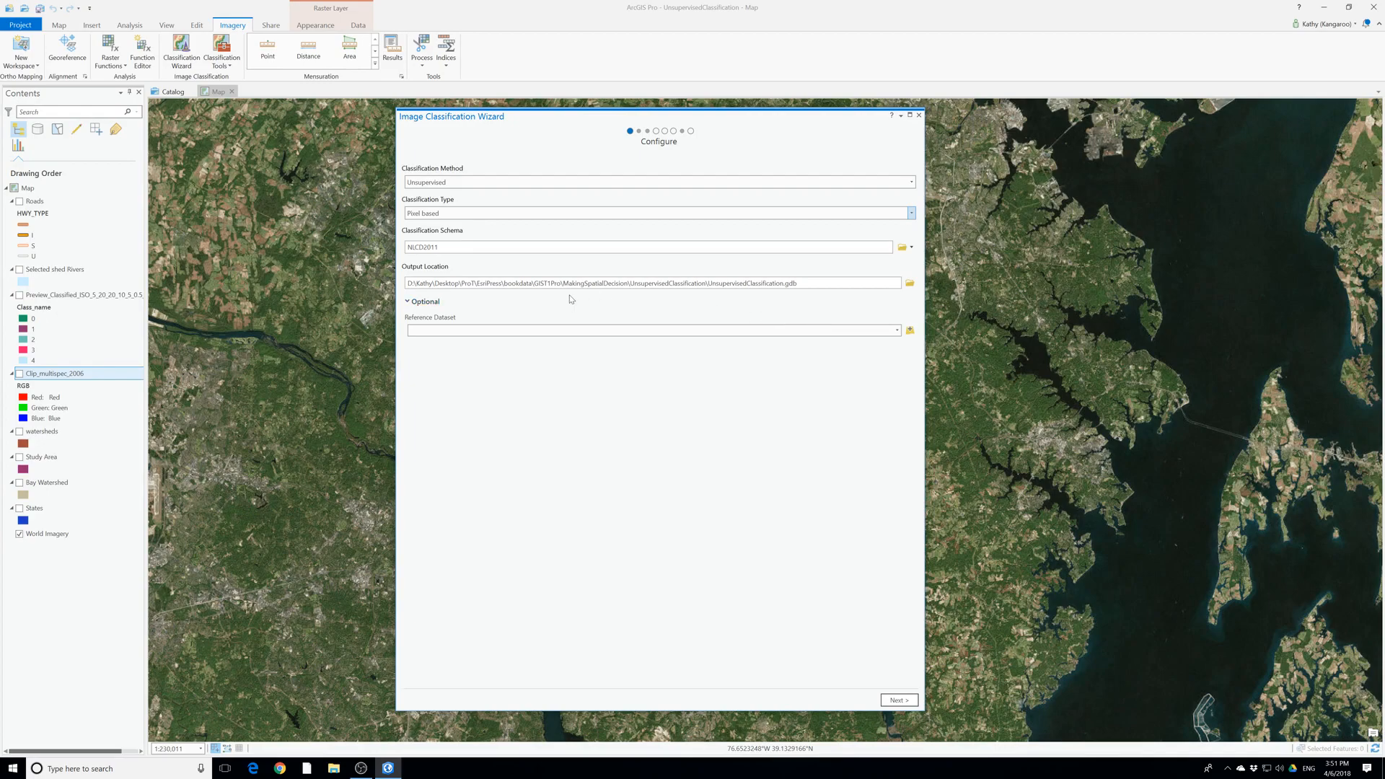
Try to set the output location to US inside UnsupervisedClassification.gdb, and close the location browser
{"action": "left_click", "coordinate": [797, 283]}
{"action": "left_click", "coordinate": [909, 284]}
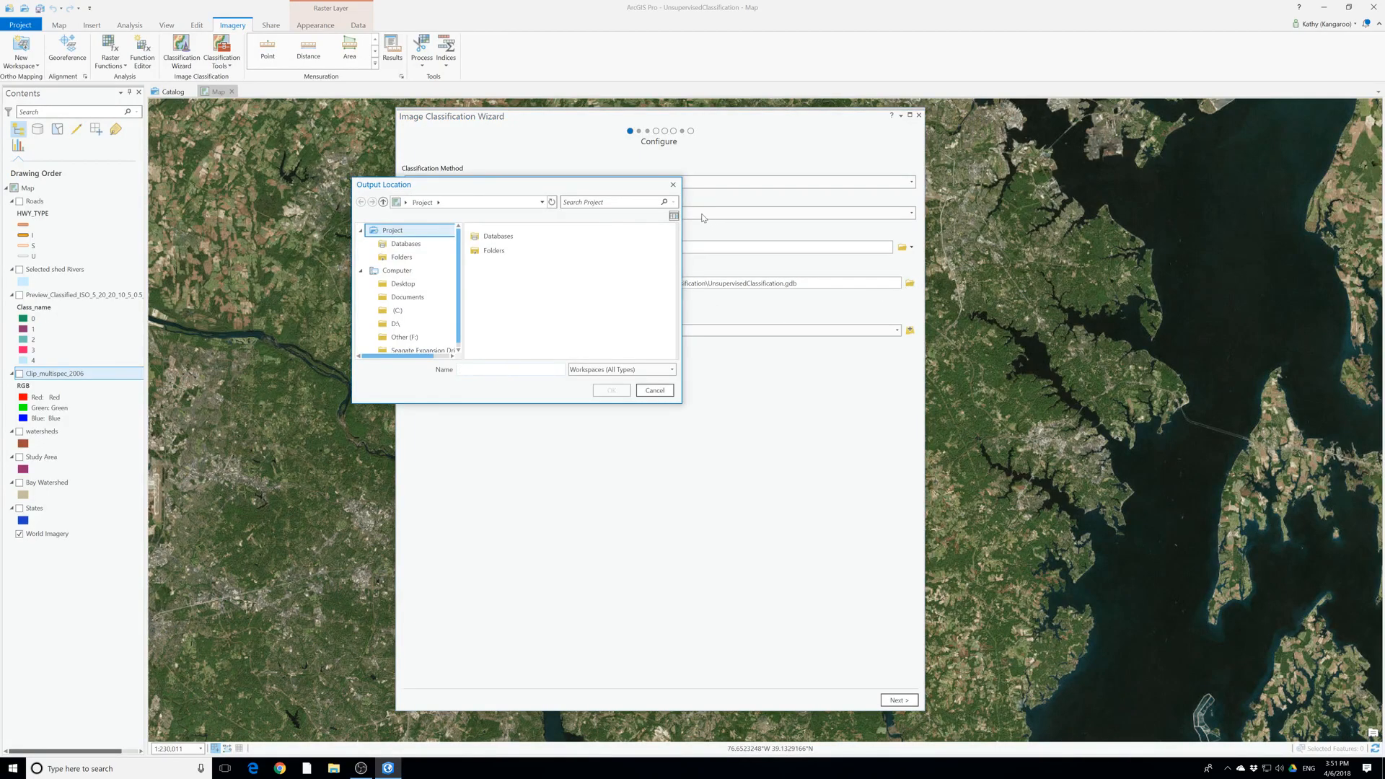
{"action": "double_click", "coordinate": [510, 238]}
{"action": "double_click", "coordinate": [510, 239]}
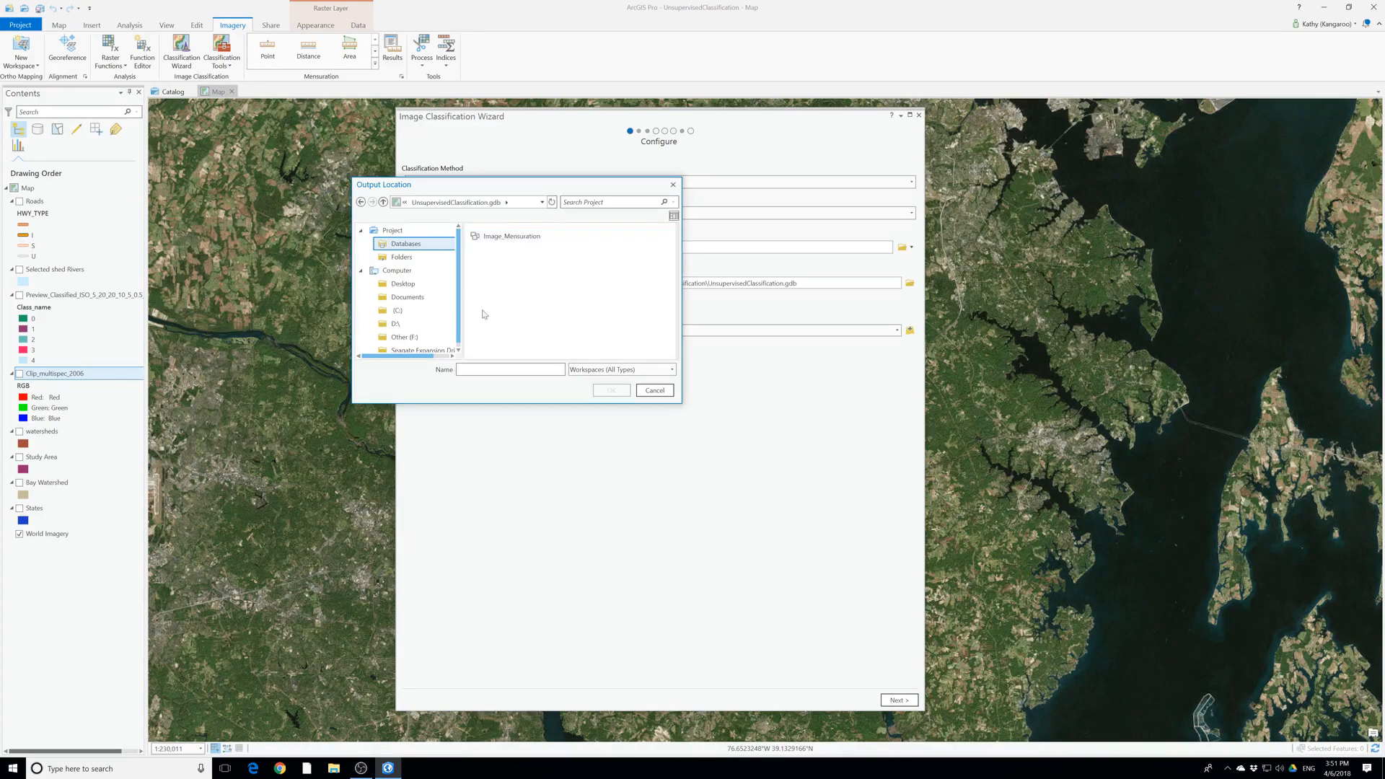
{"action": "left_click", "coordinate": [507, 372]}
{"action": "type", "text": "Un"}
{"action": "left_click", "coordinate": [622, 394]}
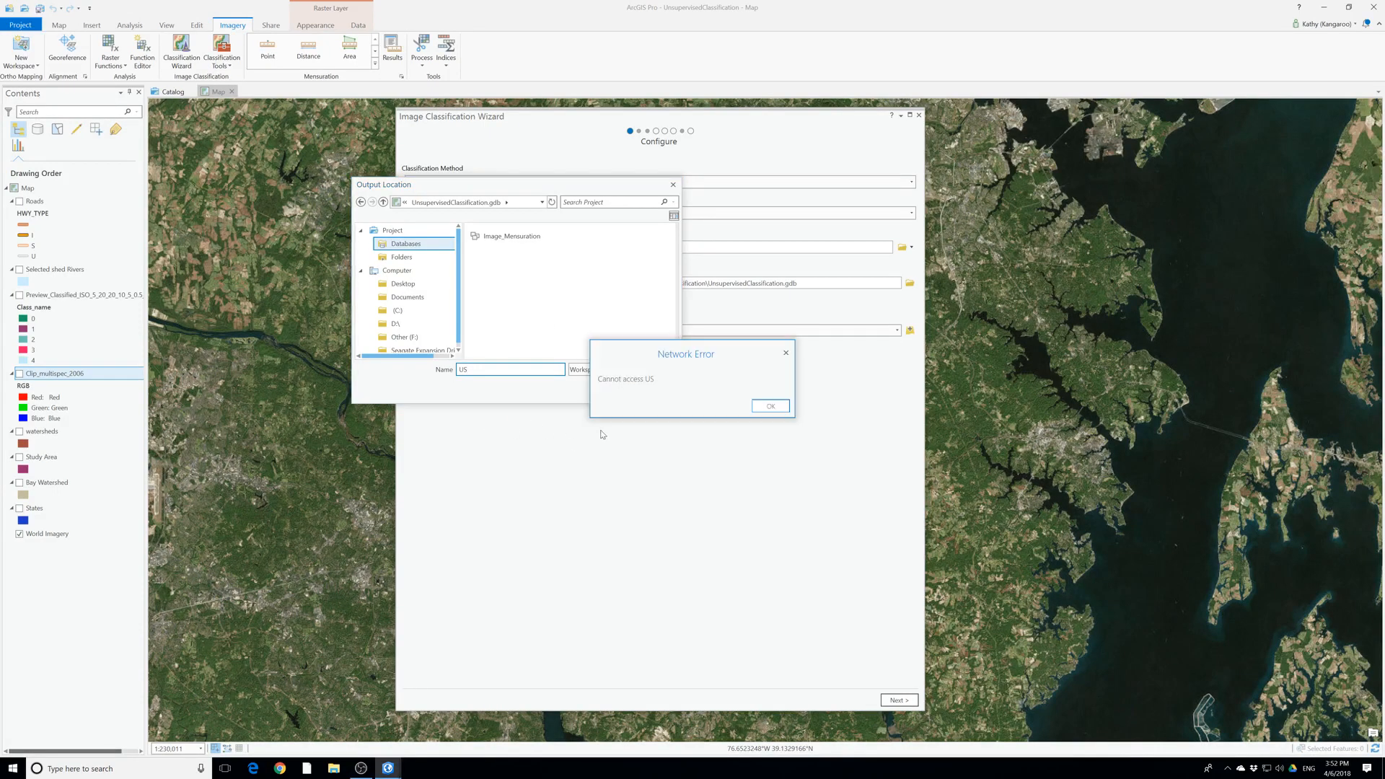
{"action": "left_click", "coordinate": [779, 411]}
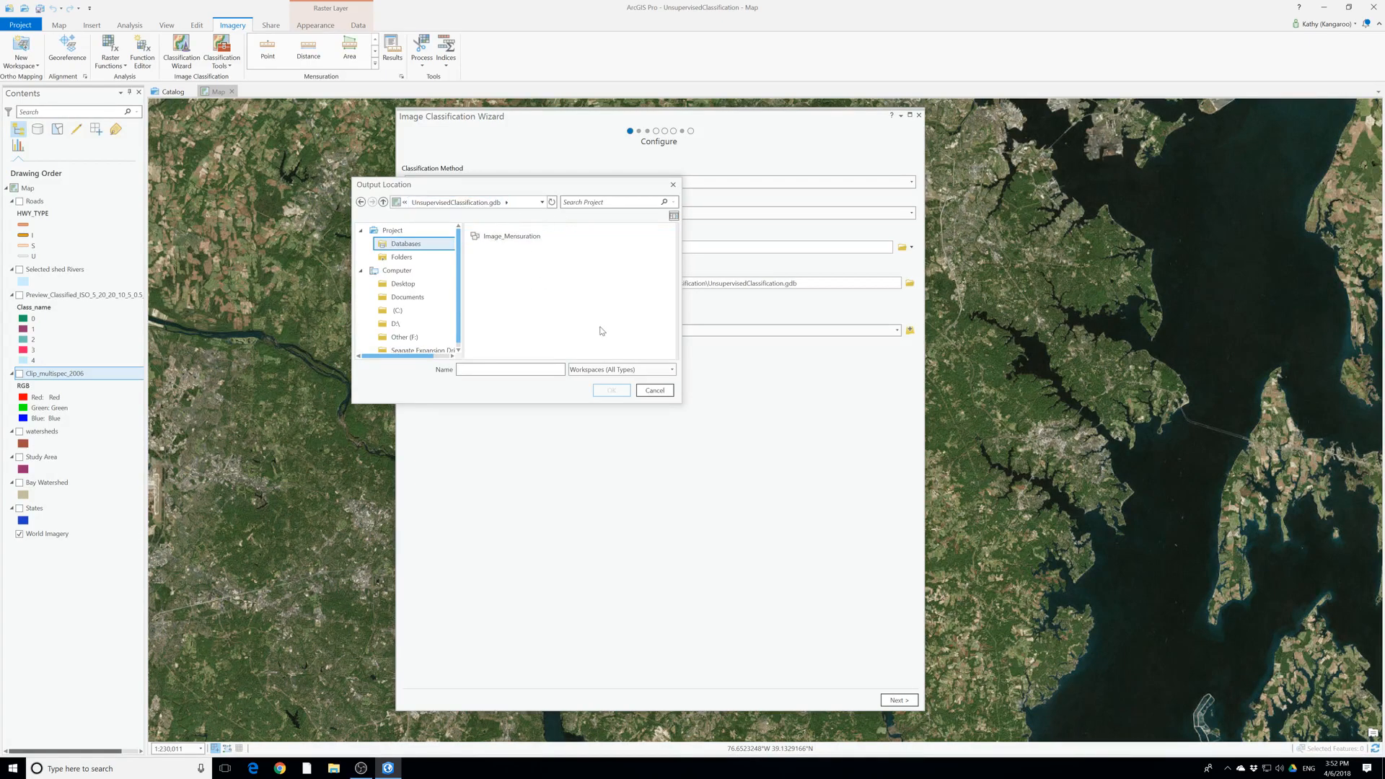
{"action": "left_click", "coordinate": [673, 185]}
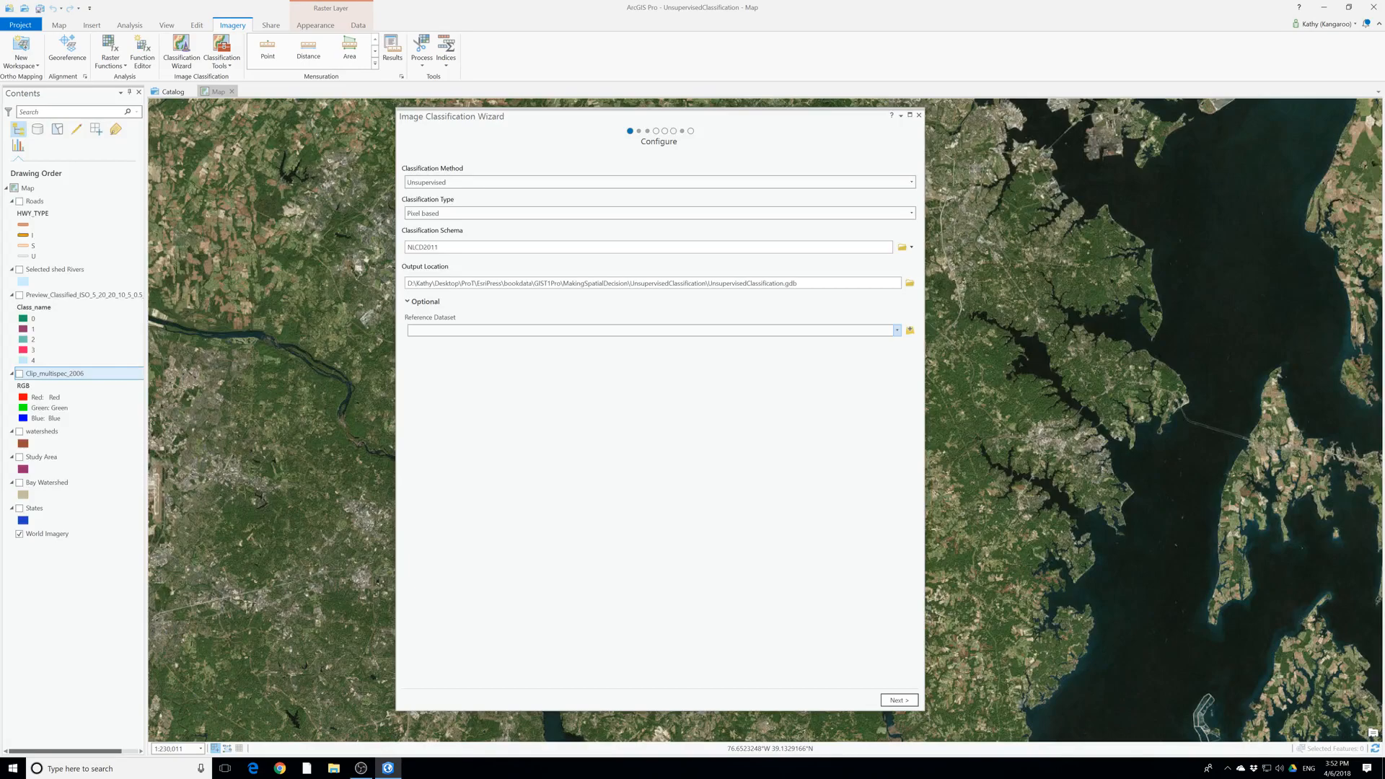
Train the ISO Cluster classifier with its default settings and run the classification to the default output dataset
{"action": "left_click", "coordinate": [890, 700]}
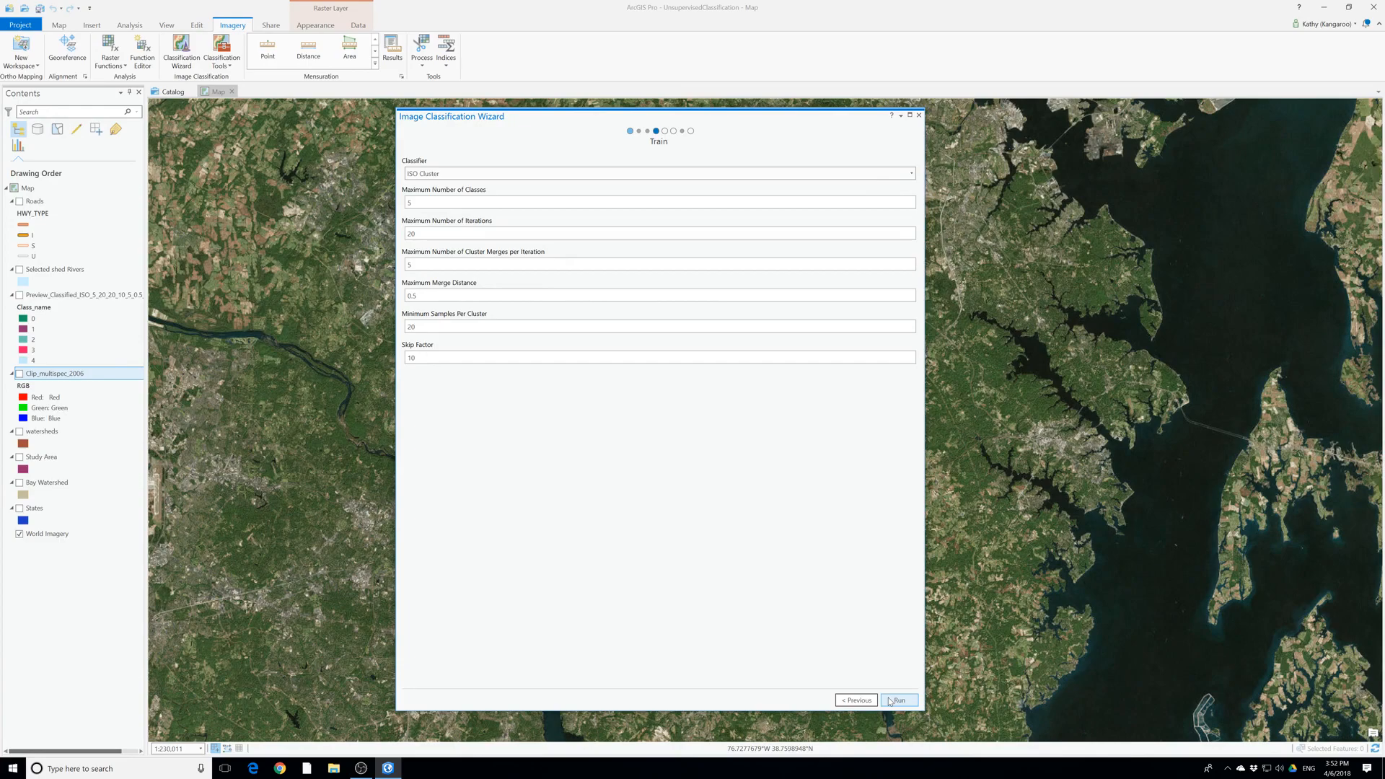
{"action": "left_click", "coordinate": [890, 700]}
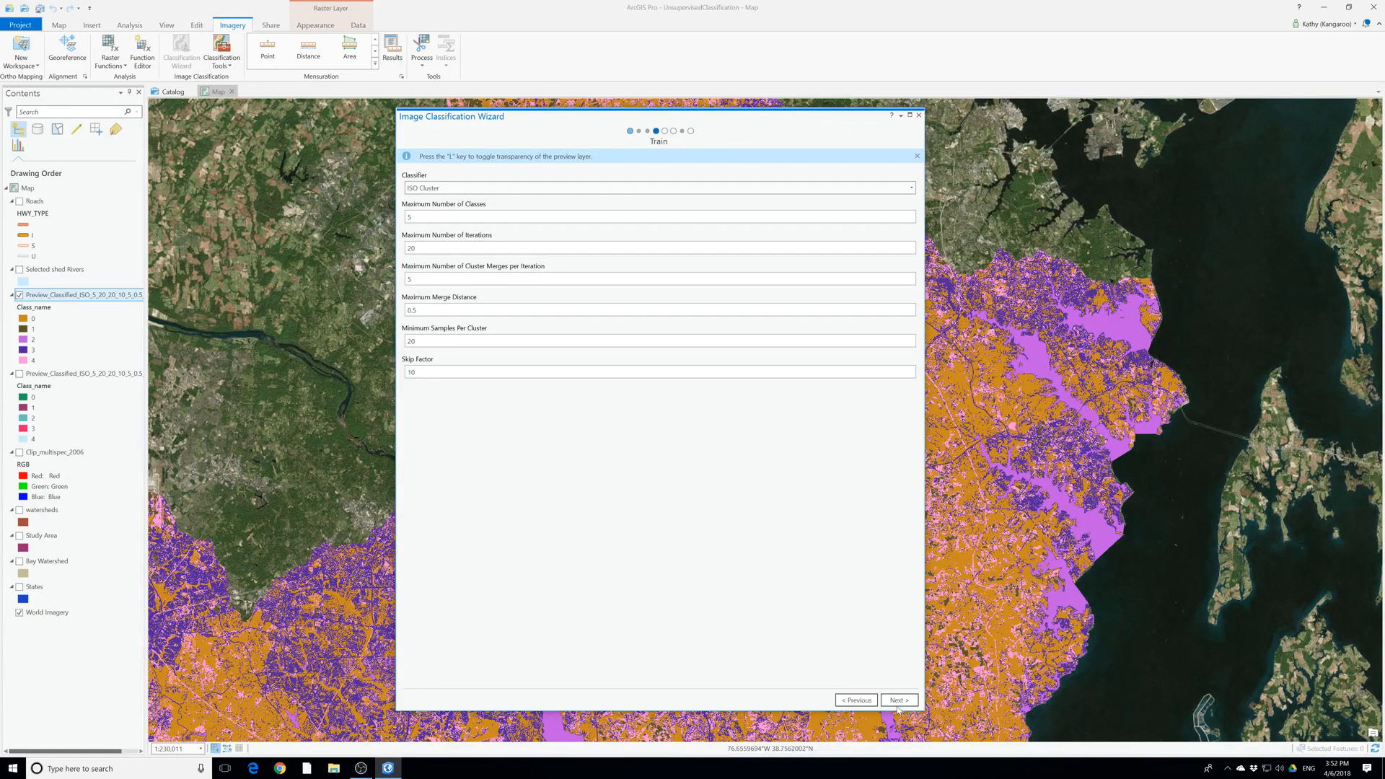
{"action": "left_click", "coordinate": [899, 701]}
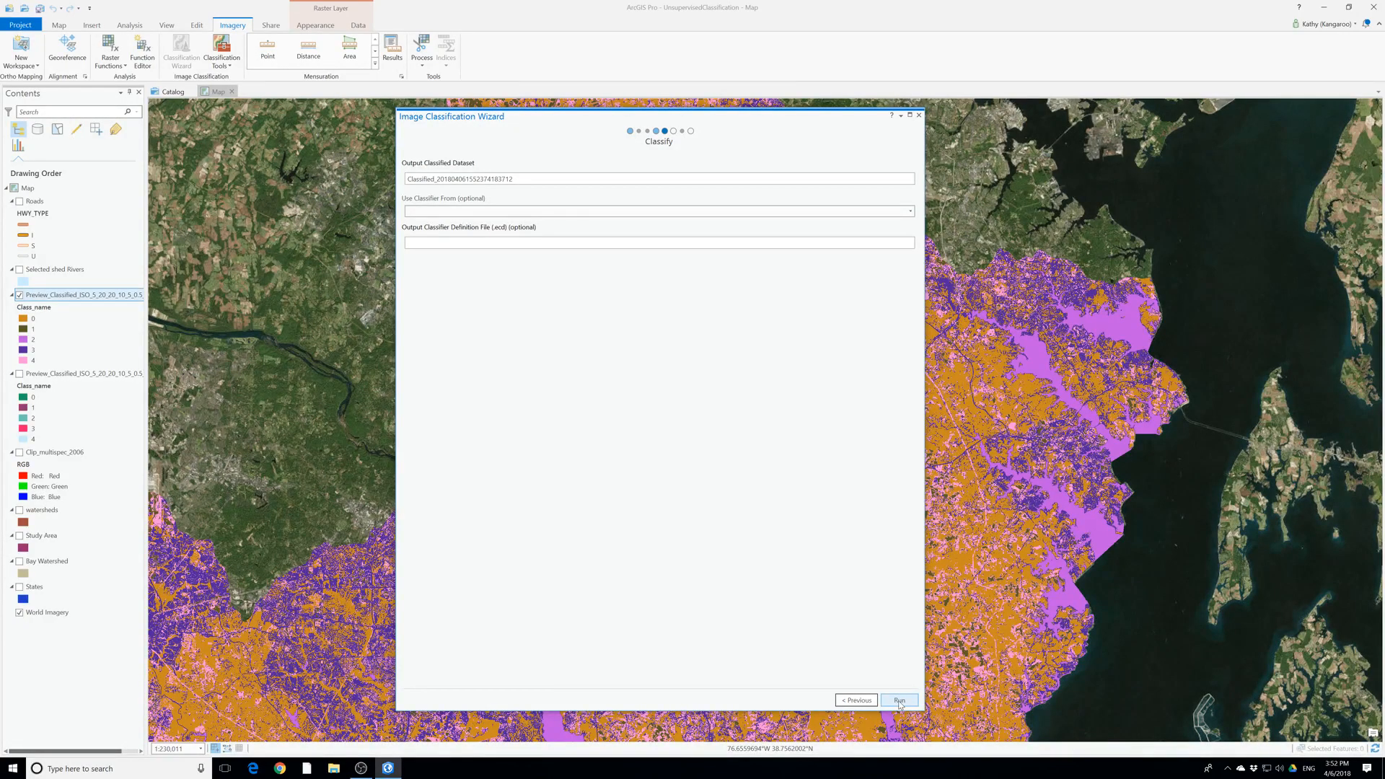
{"action": "left_click", "coordinate": [899, 702]}
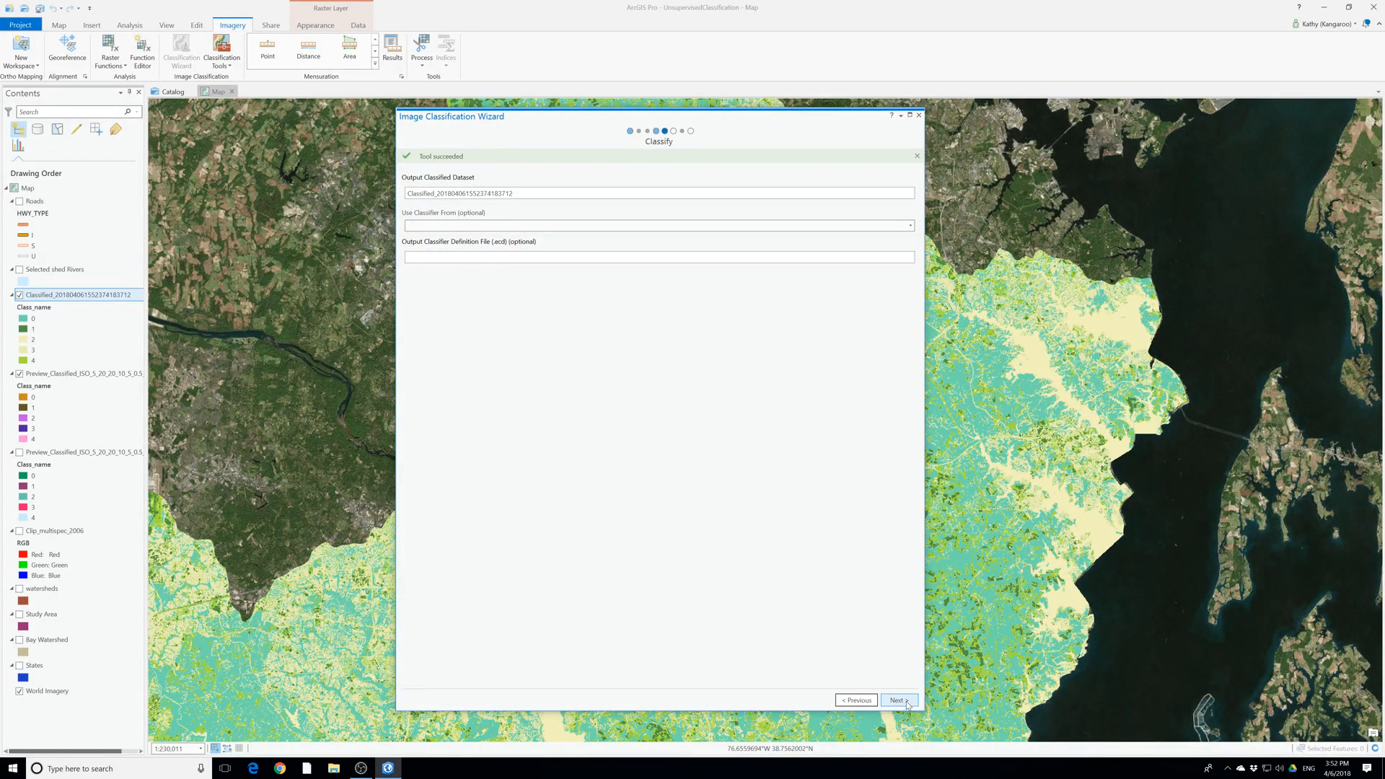
Leave all classes unassigned, generate the final classified dataset with its default name, and finish the classification wizard
{"action": "left_click", "coordinate": [906, 701]}
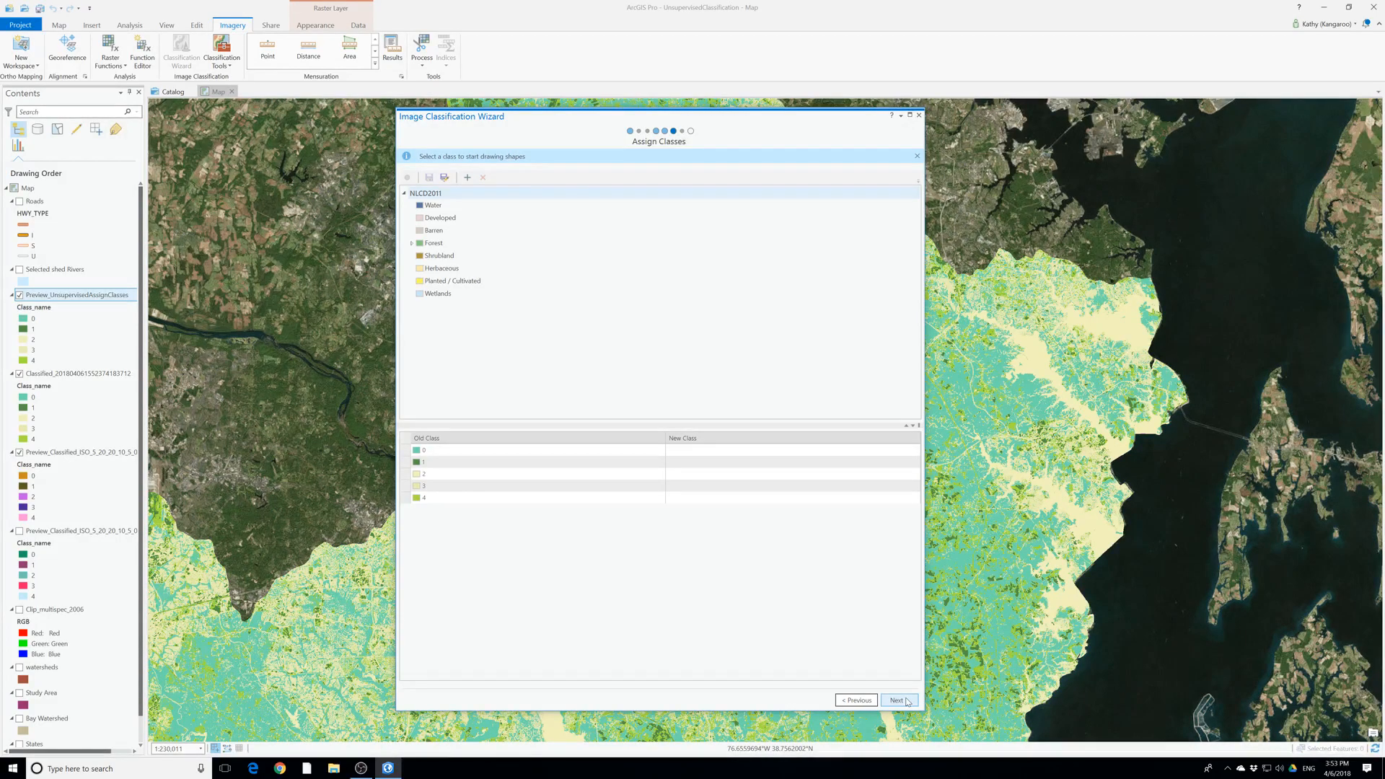
{"action": "left_click", "coordinate": [905, 703]}
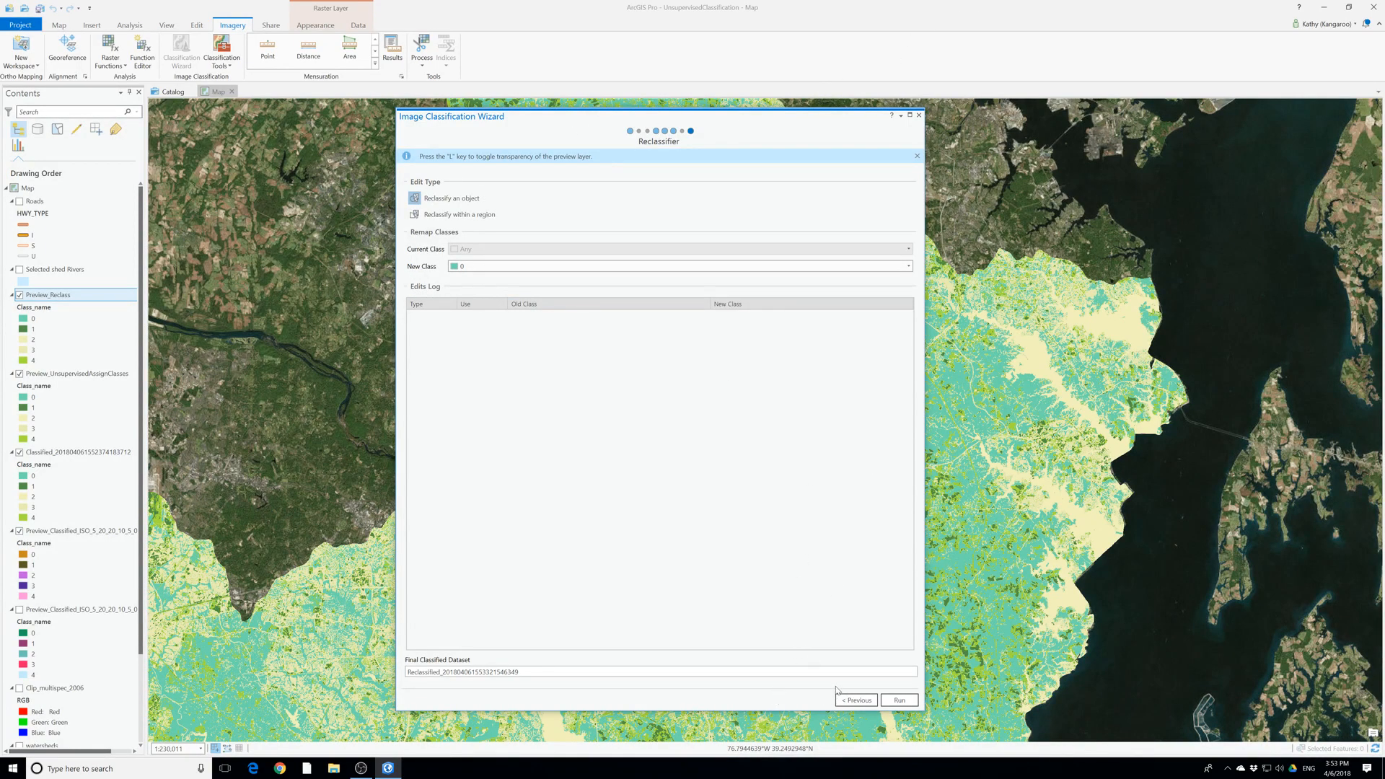
{"action": "left_click", "coordinate": [899, 700]}
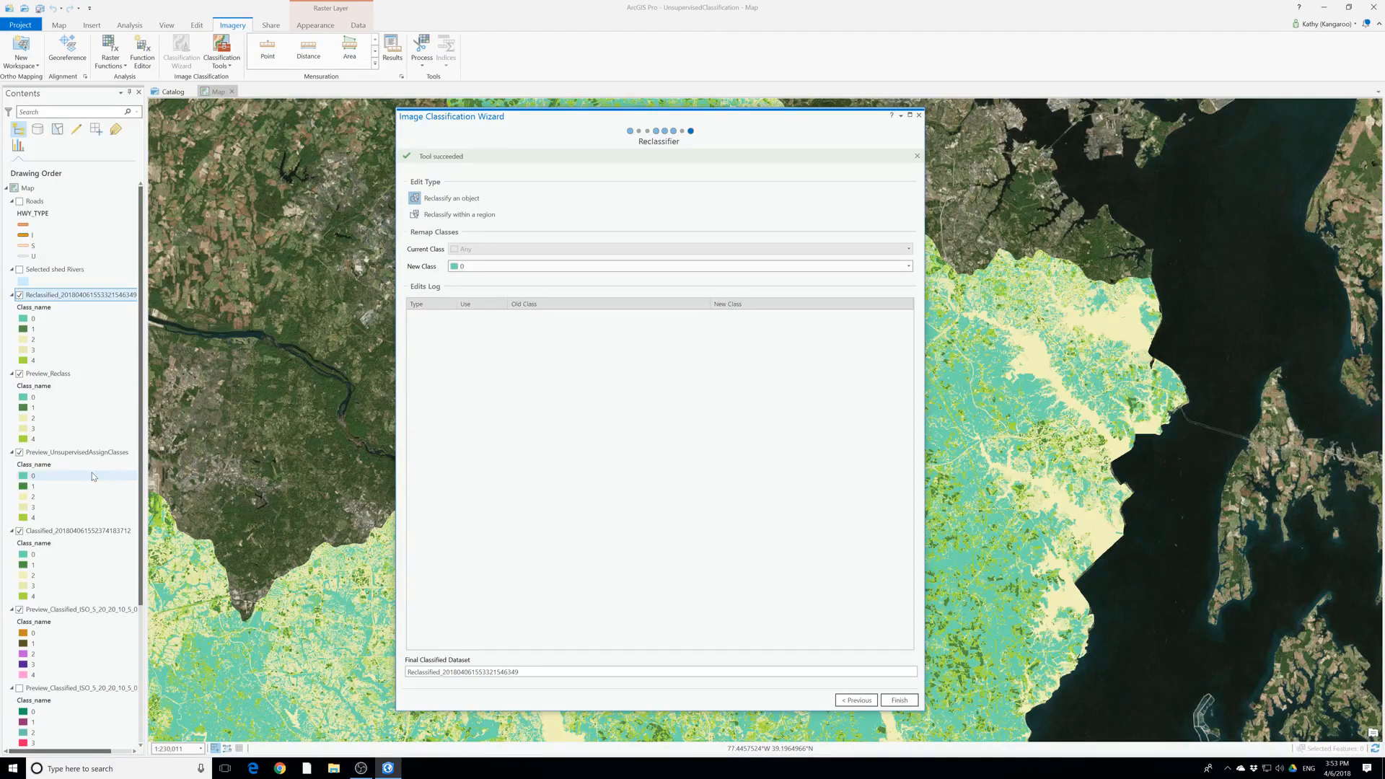
{"action": "left_click", "coordinate": [900, 703]}
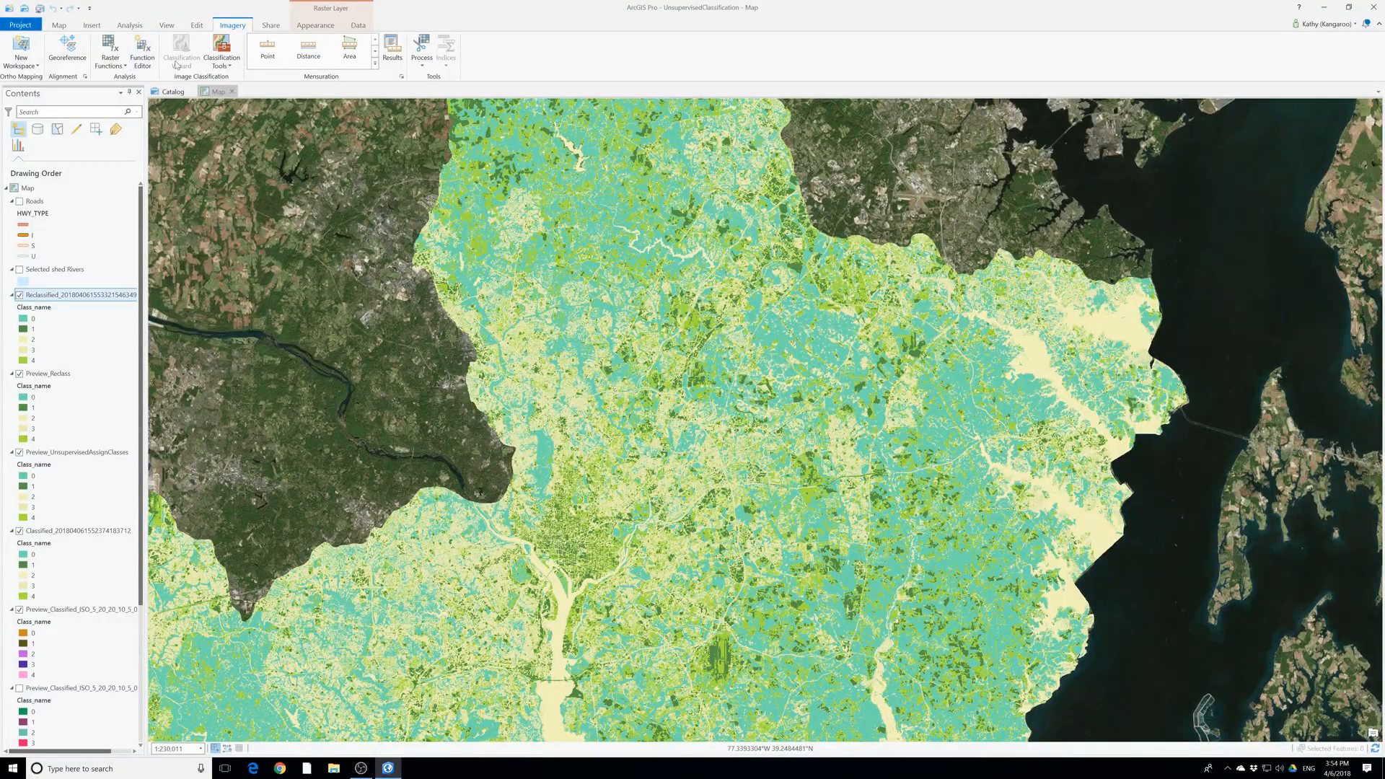
Start a new classification of Clip_multispec_2006, configured as Unsupervised and Pixel based with the default NLCD2011 schema
{"action": "scroll", "coordinate": [46, 596], "scroll_direction": "down", "scroll_amount": 5}
{"action": "left_click", "coordinate": [50, 585]}
{"action": "left_click", "coordinate": [189, 57]}
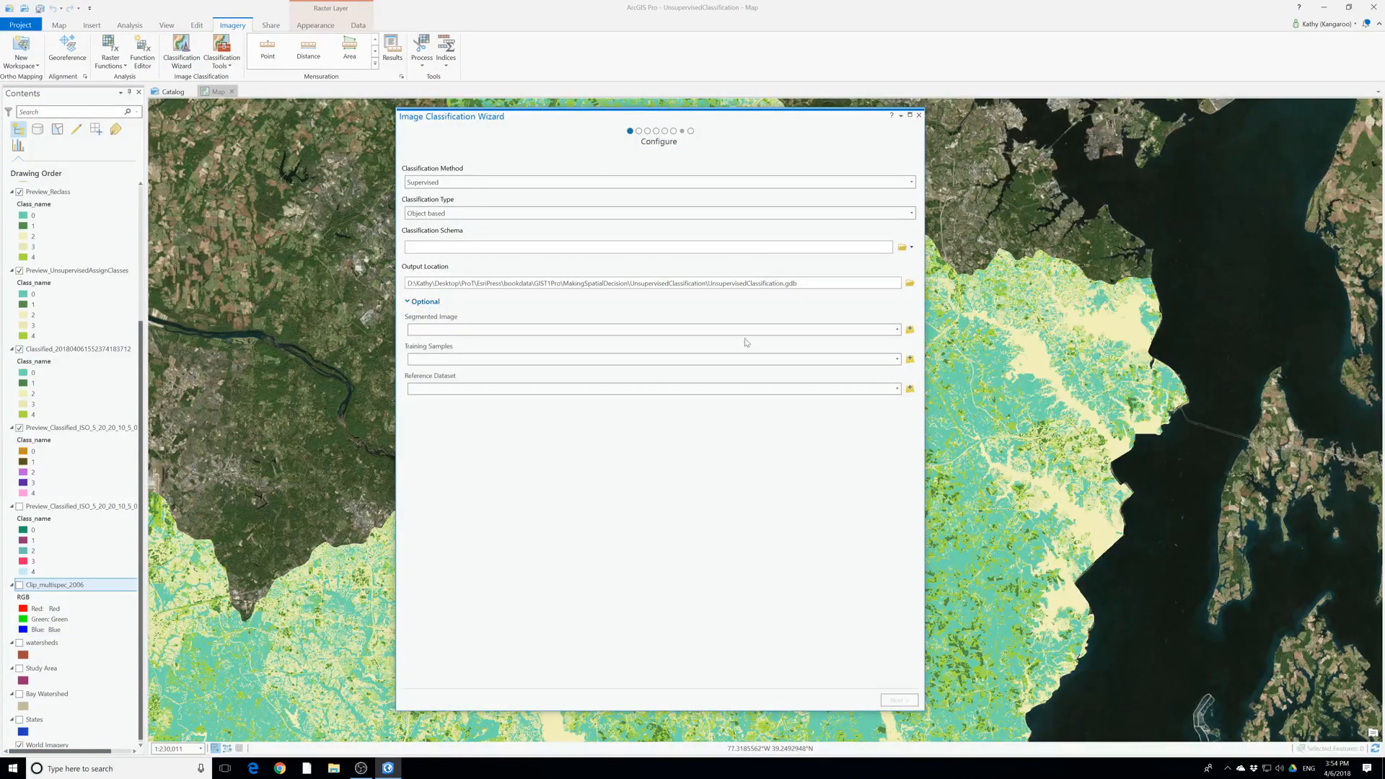
{"action": "left_click", "coordinate": [911, 184]}
{"action": "left_click", "coordinate": [472, 227]}
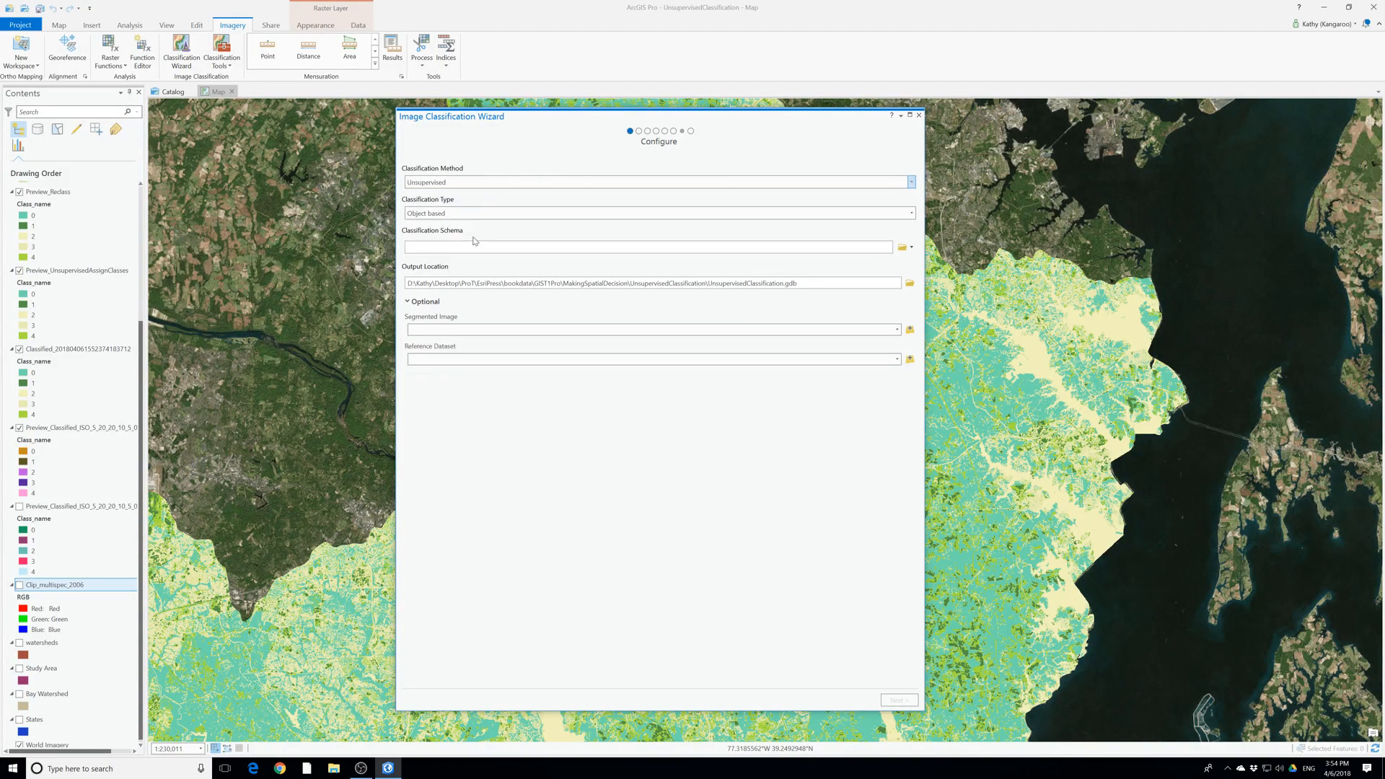
{"action": "left_click", "coordinate": [911, 213]}
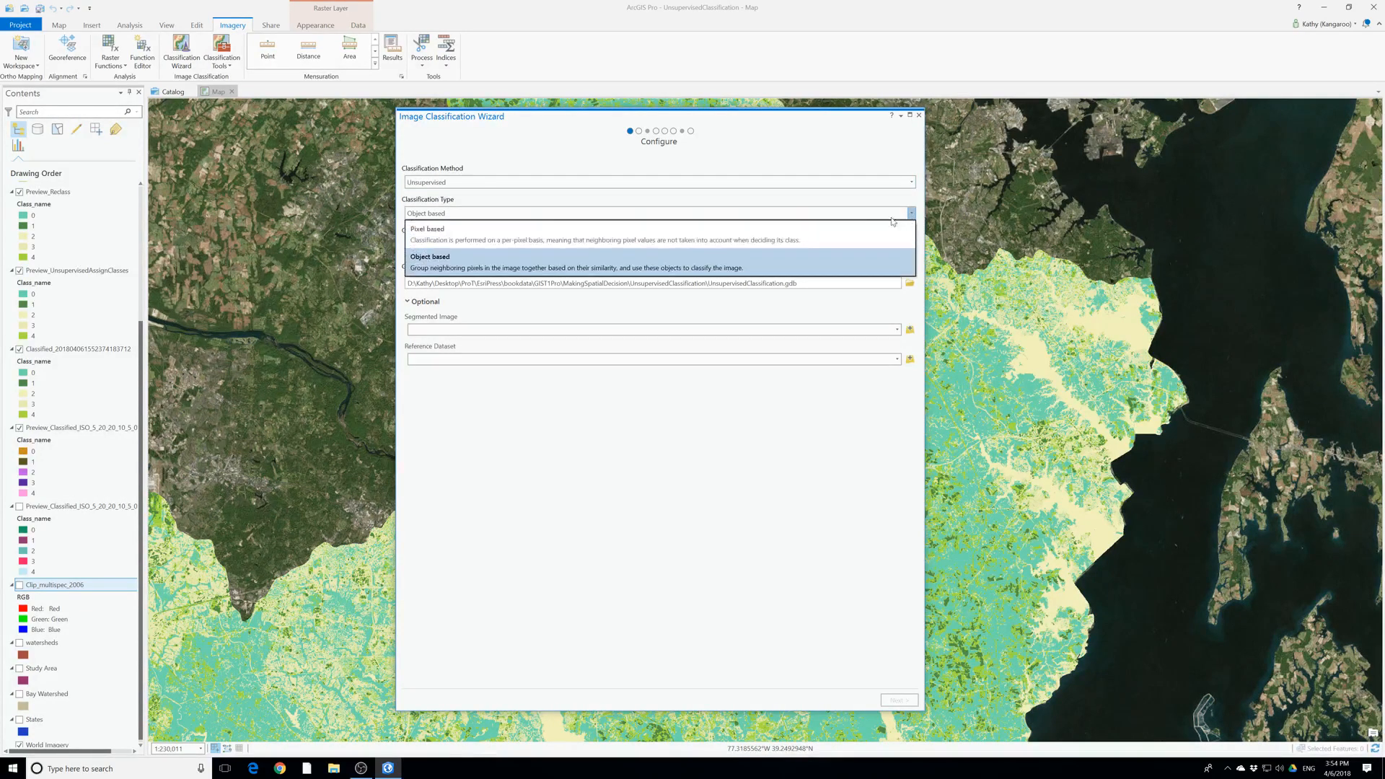
{"action": "left_click", "coordinate": [477, 244]}
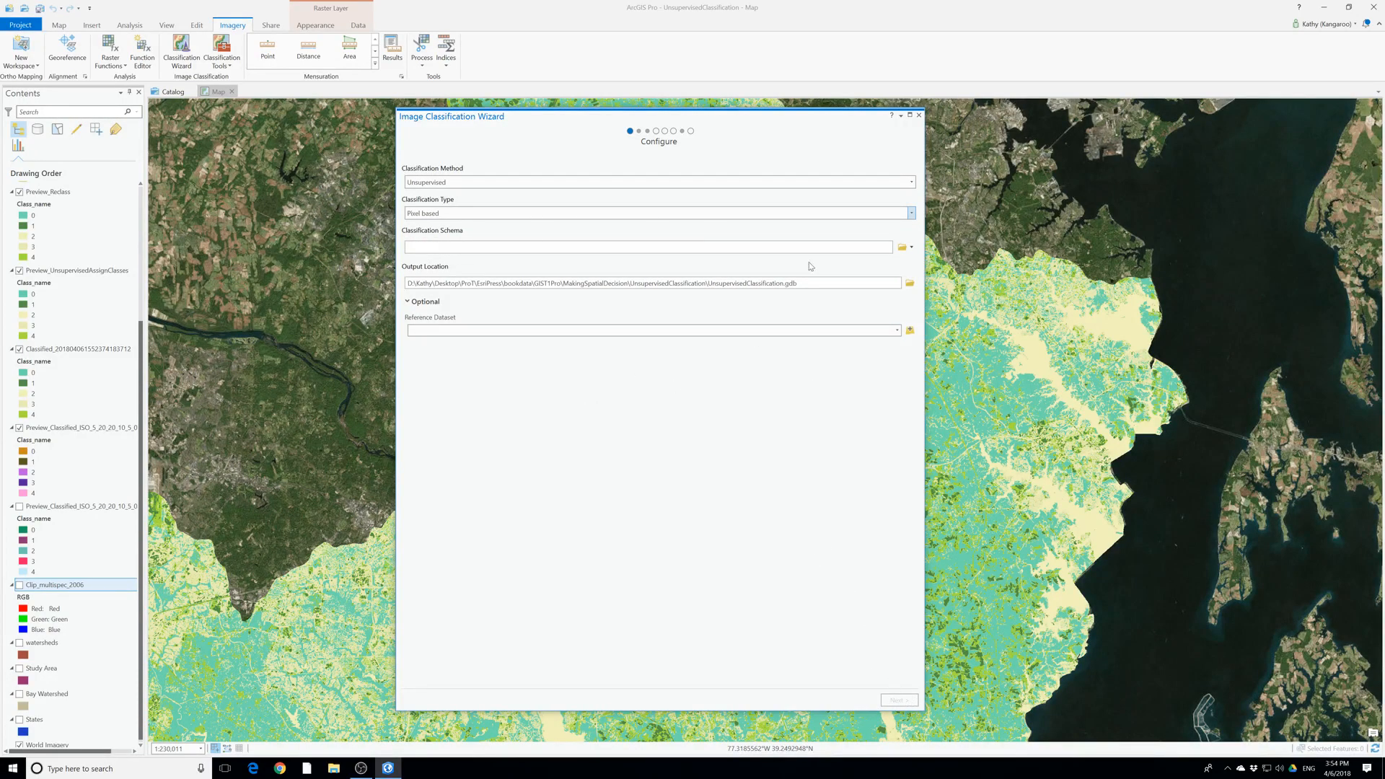
{"action": "left_click", "coordinate": [911, 247]}
{"action": "left_click", "coordinate": [914, 296]}
Train the ISO Cluster classifier with a maximum of 20 classes and run the classification to the default output dataset
{"action": "left_click", "coordinate": [896, 699]}
{"action": "double_click", "coordinate": [409, 203]}
{"action": "type", "text": "20"}
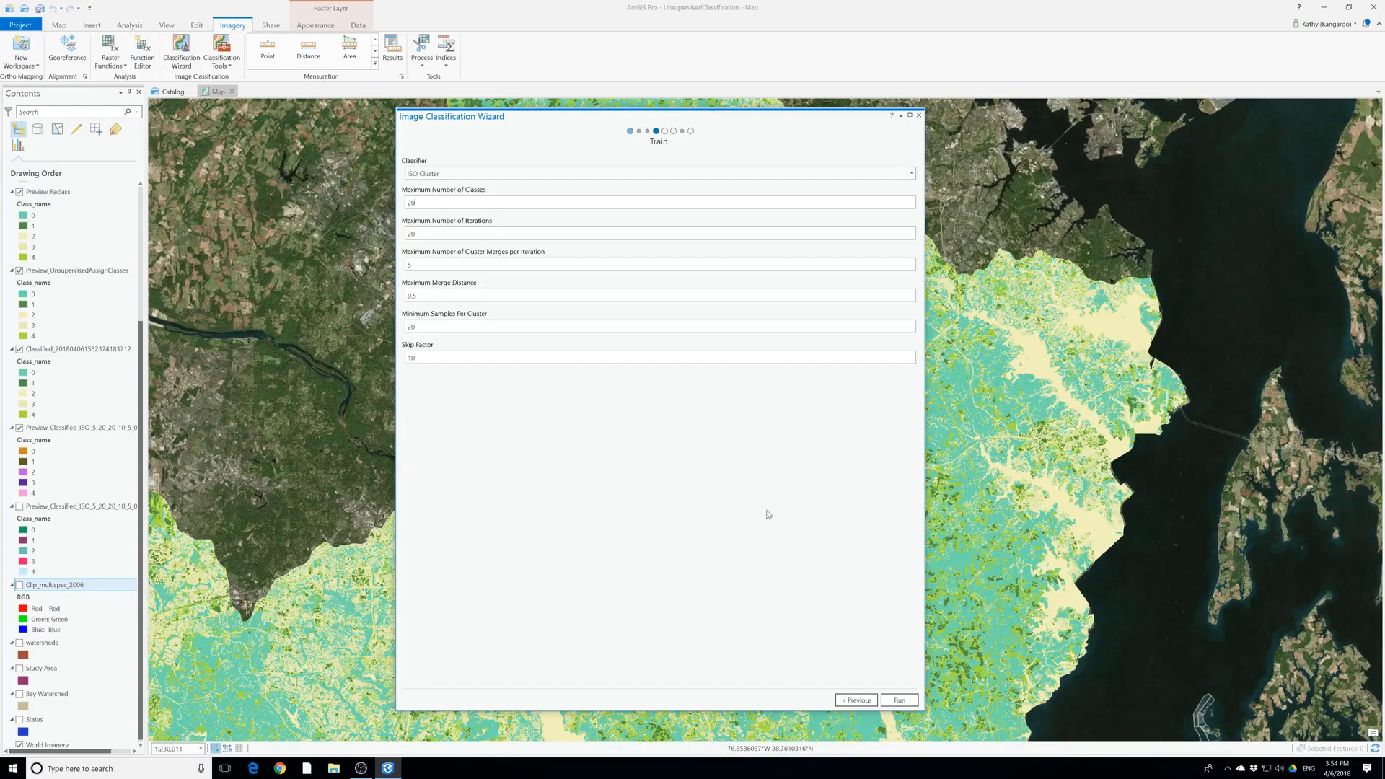
{"action": "left_click", "coordinate": [899, 700]}
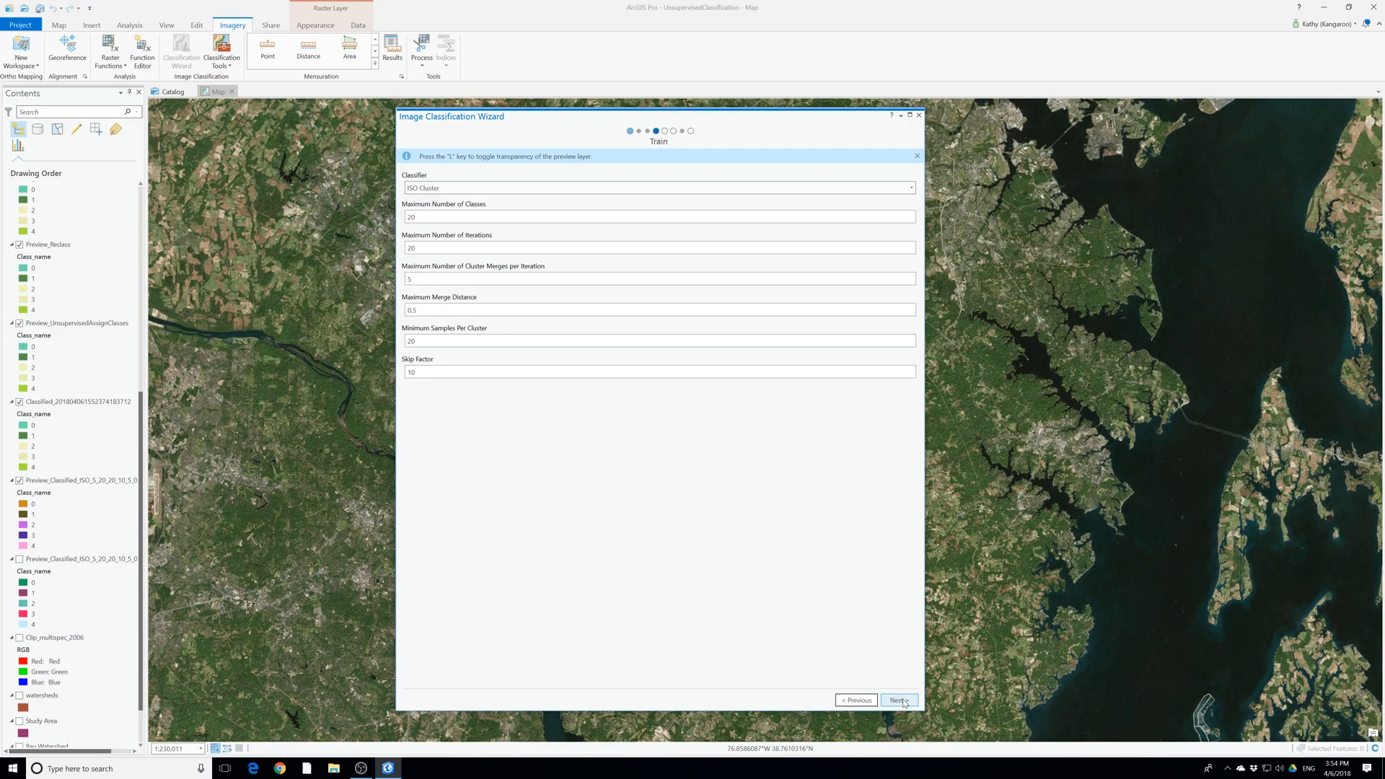
{"action": "left_click", "coordinate": [899, 700]}
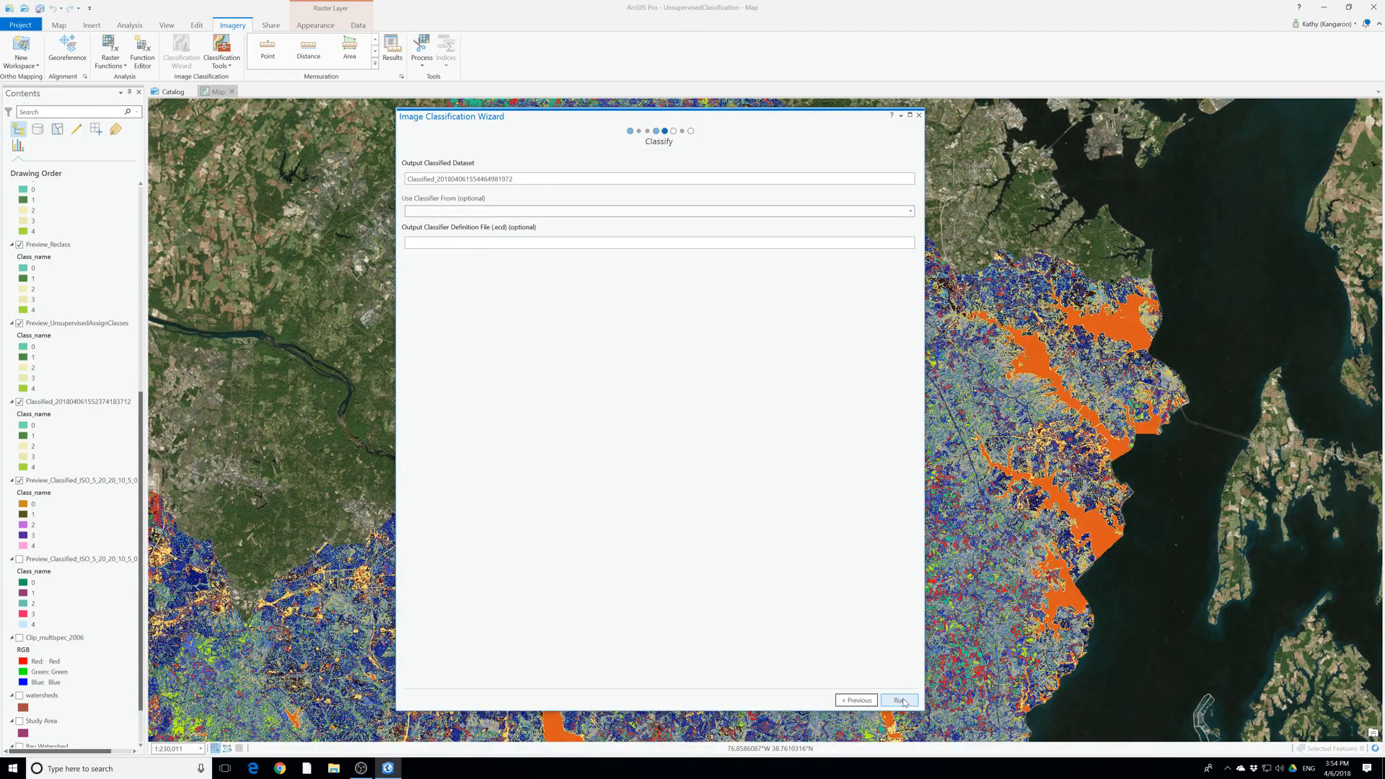
{"action": "scroll", "coordinate": [65, 552], "scroll_direction": "up", "scroll_amount": 10}
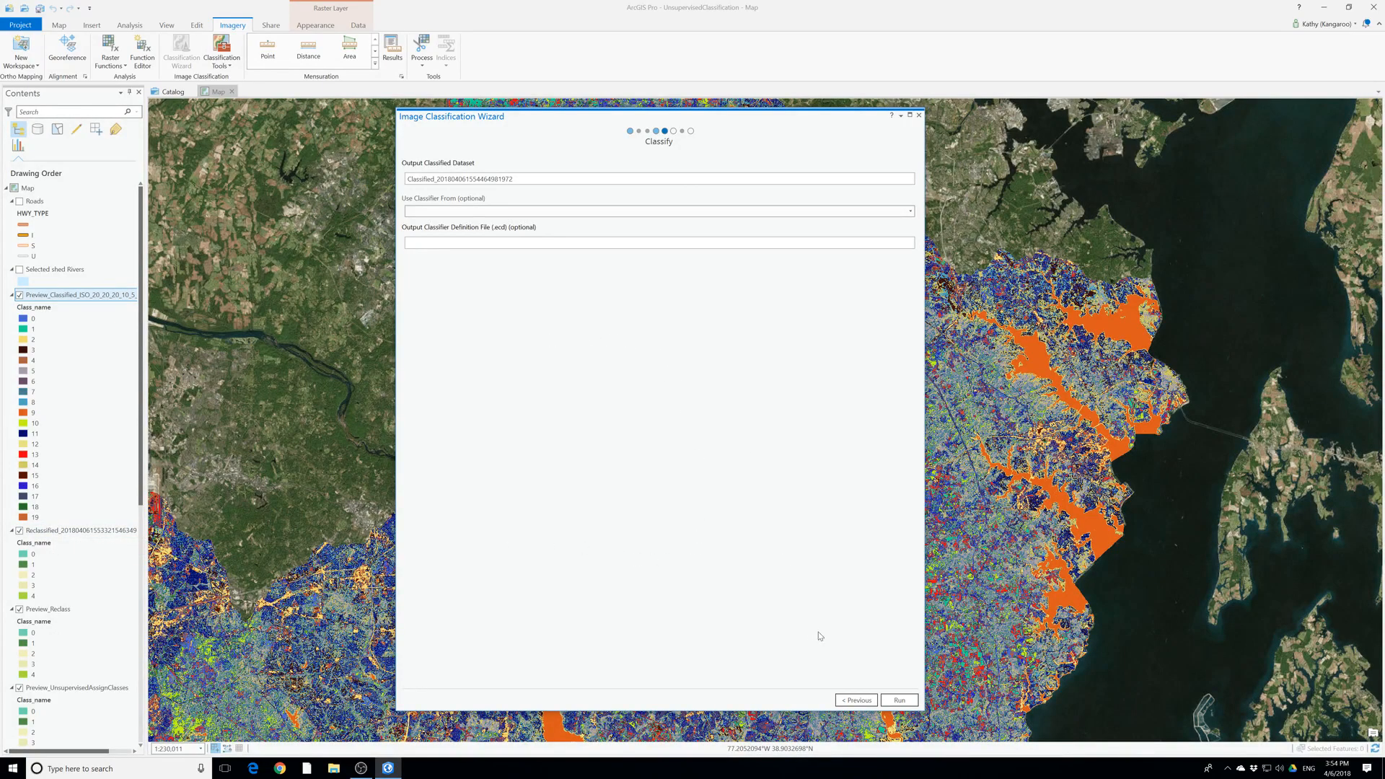
{"action": "left_click", "coordinate": [899, 701]}
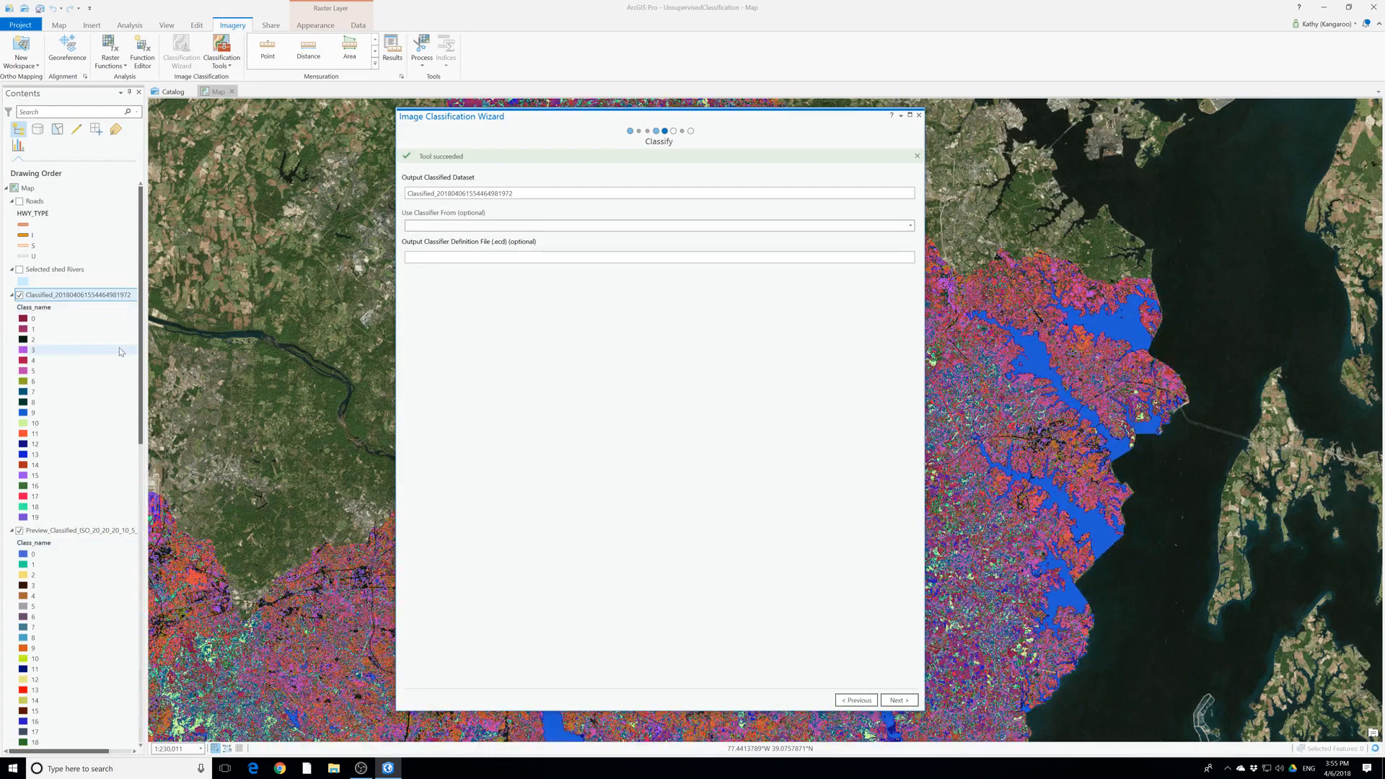
Skip assigning the 20 classes, generate the final reclassified dataset under its default name, and finish the wizard
{"action": "left_click", "coordinate": [904, 706]}
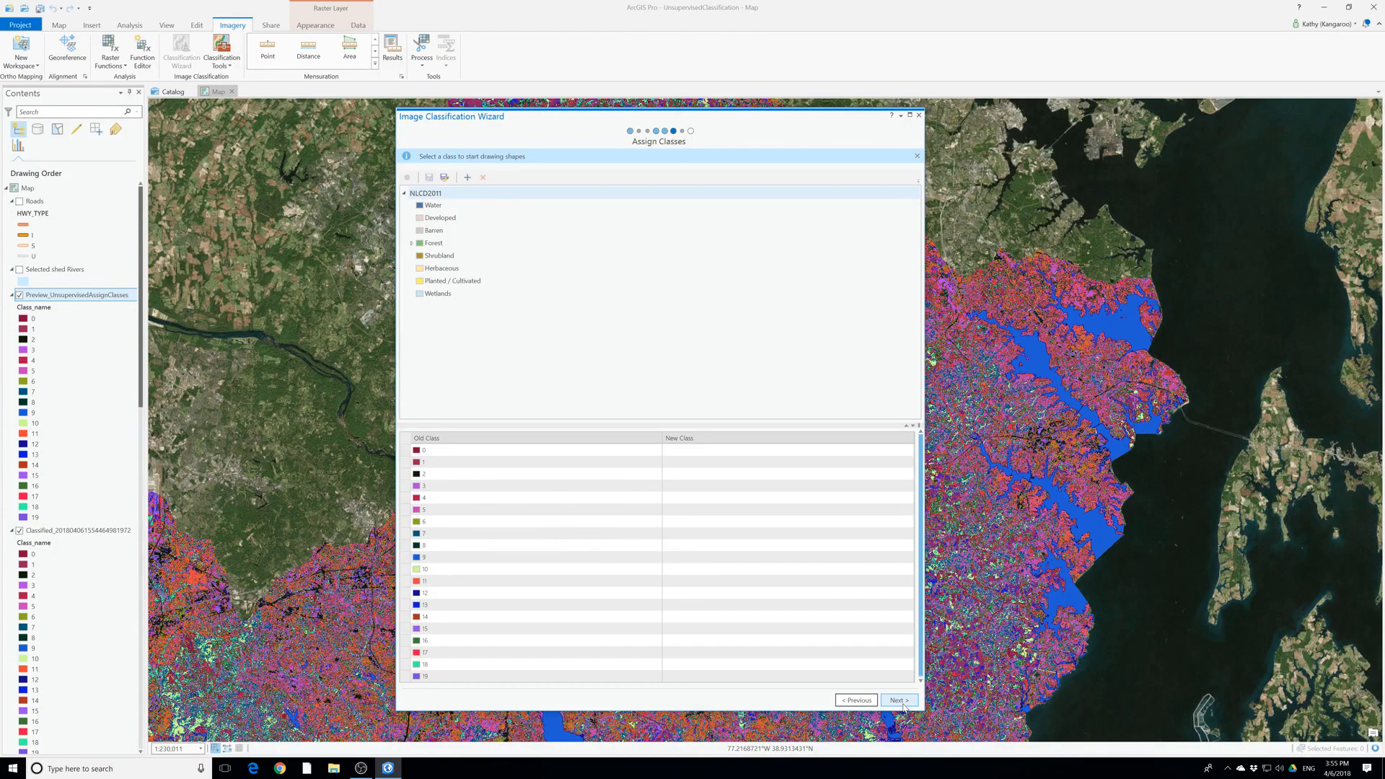
{"action": "left_click", "coordinate": [899, 699]}
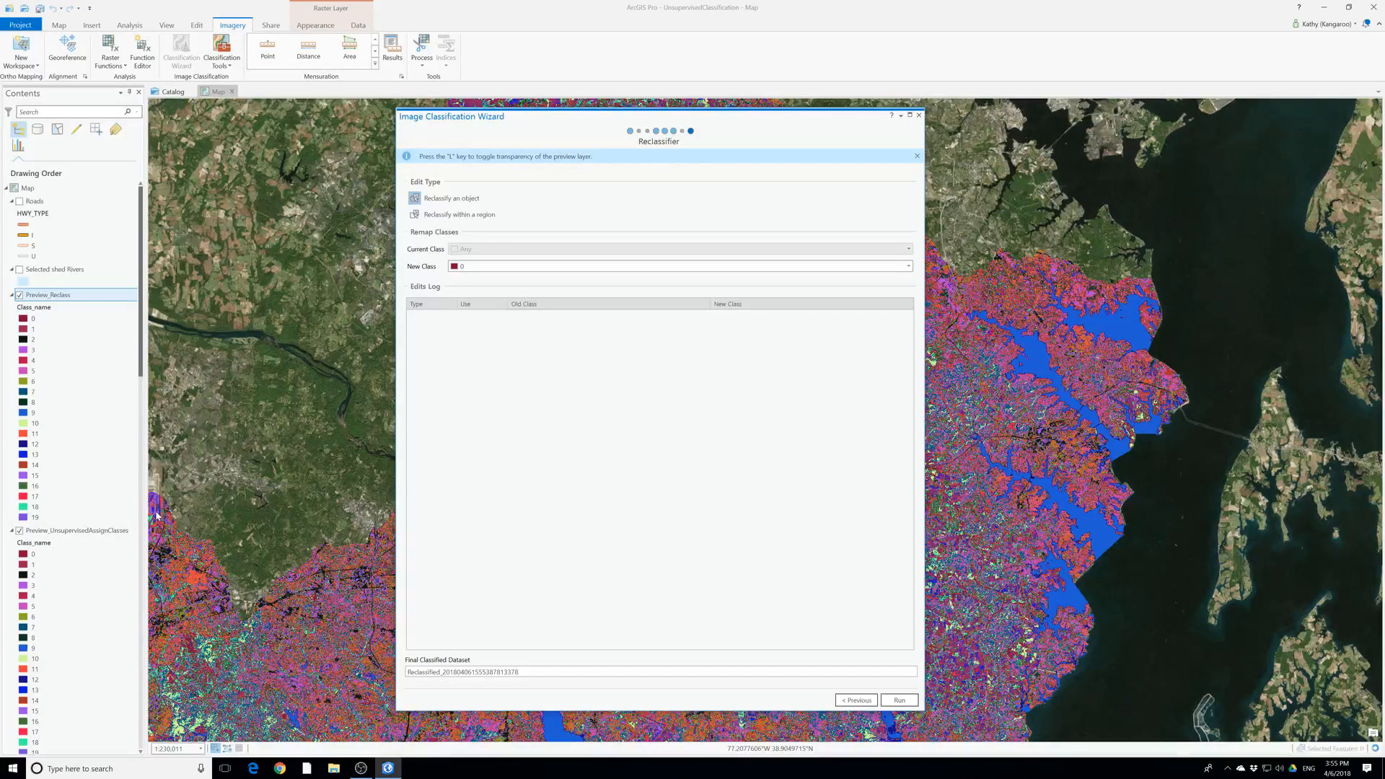
{"action": "left_click", "coordinate": [902, 700]}
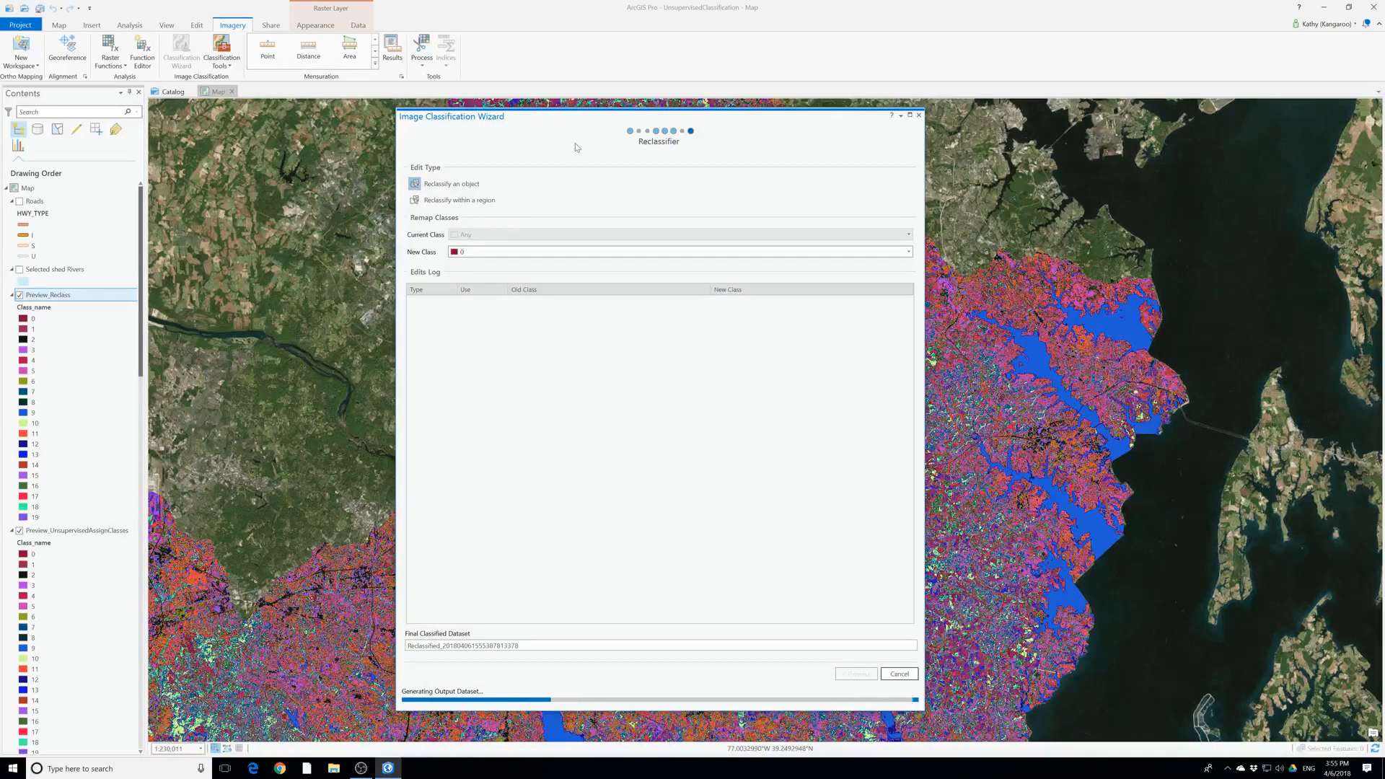
{"action": "left_click_drag", "start_coordinate": [541, 121], "coordinate": [898, 142]}
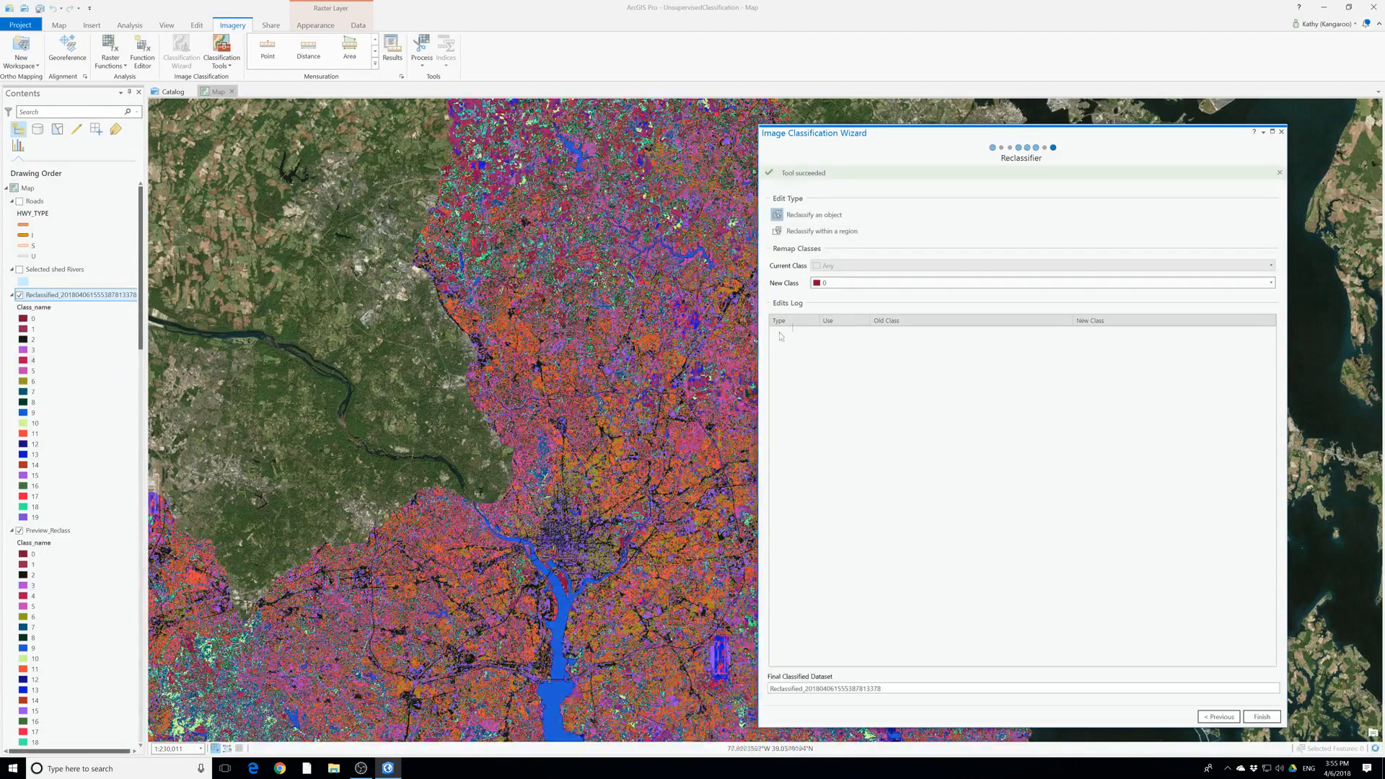
{"action": "left_click", "coordinate": [1262, 716]}
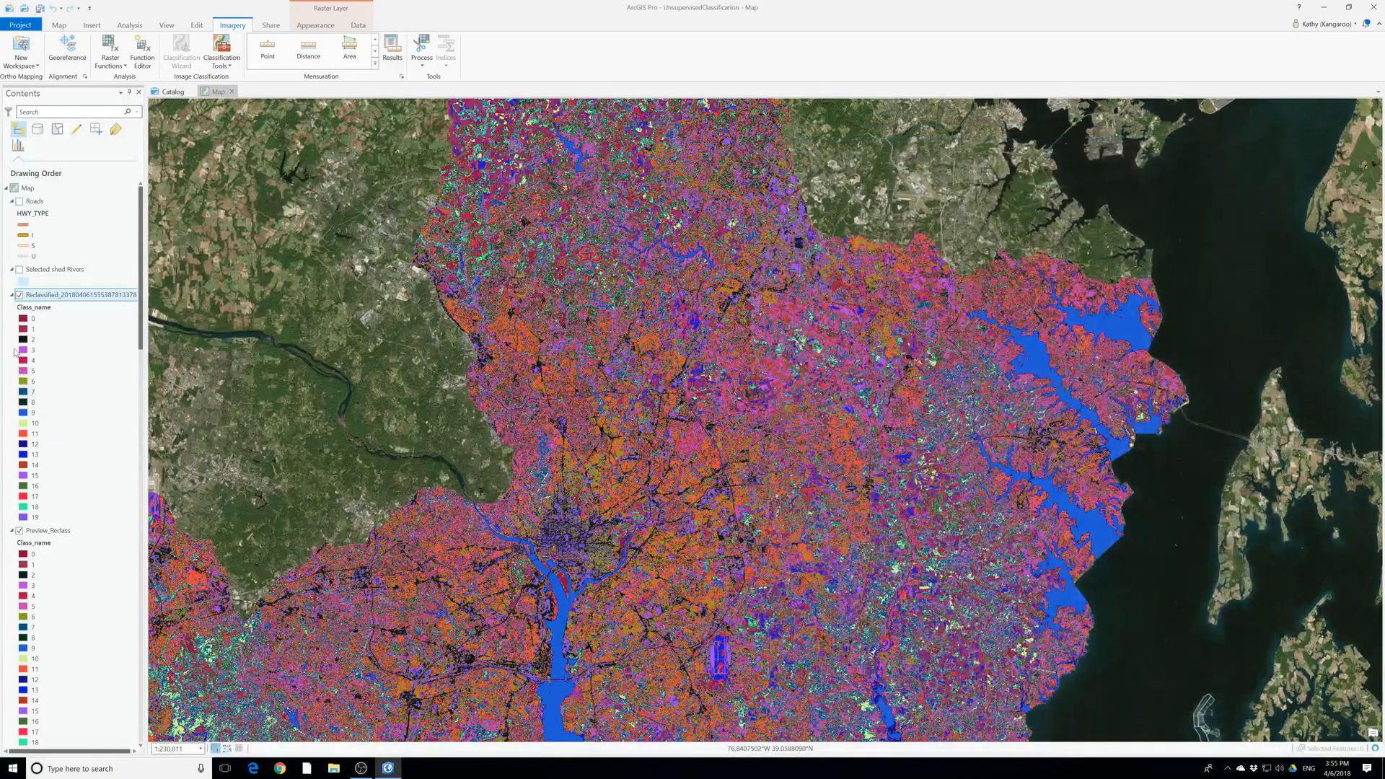
Review the new classified layers, find and open the Spatial Analyst Reclassify tool, and widen its window
{"action": "scroll", "coordinate": [79, 365], "scroll_direction": "down", "scroll_amount": 2}
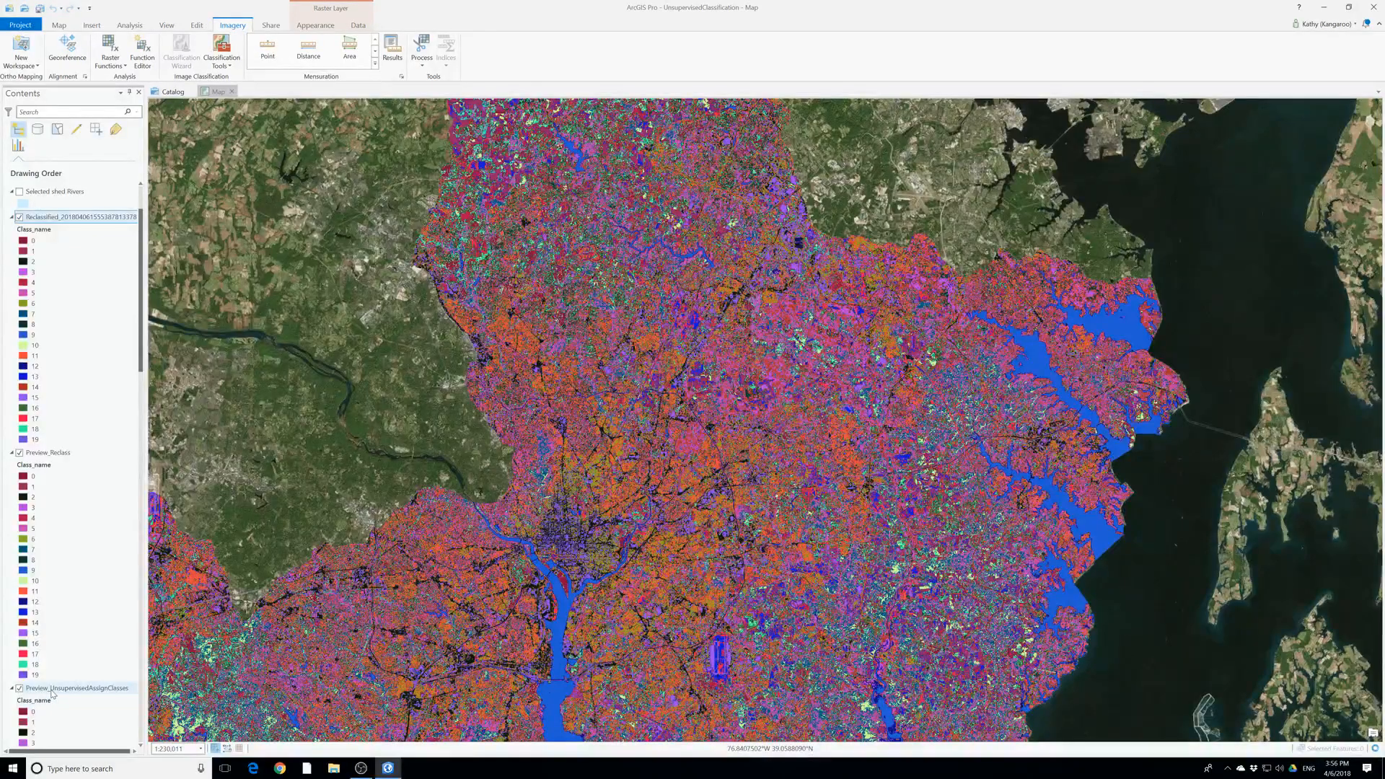
{"action": "scroll", "coordinate": [52, 694], "scroll_direction": "down", "scroll_amount": 6}
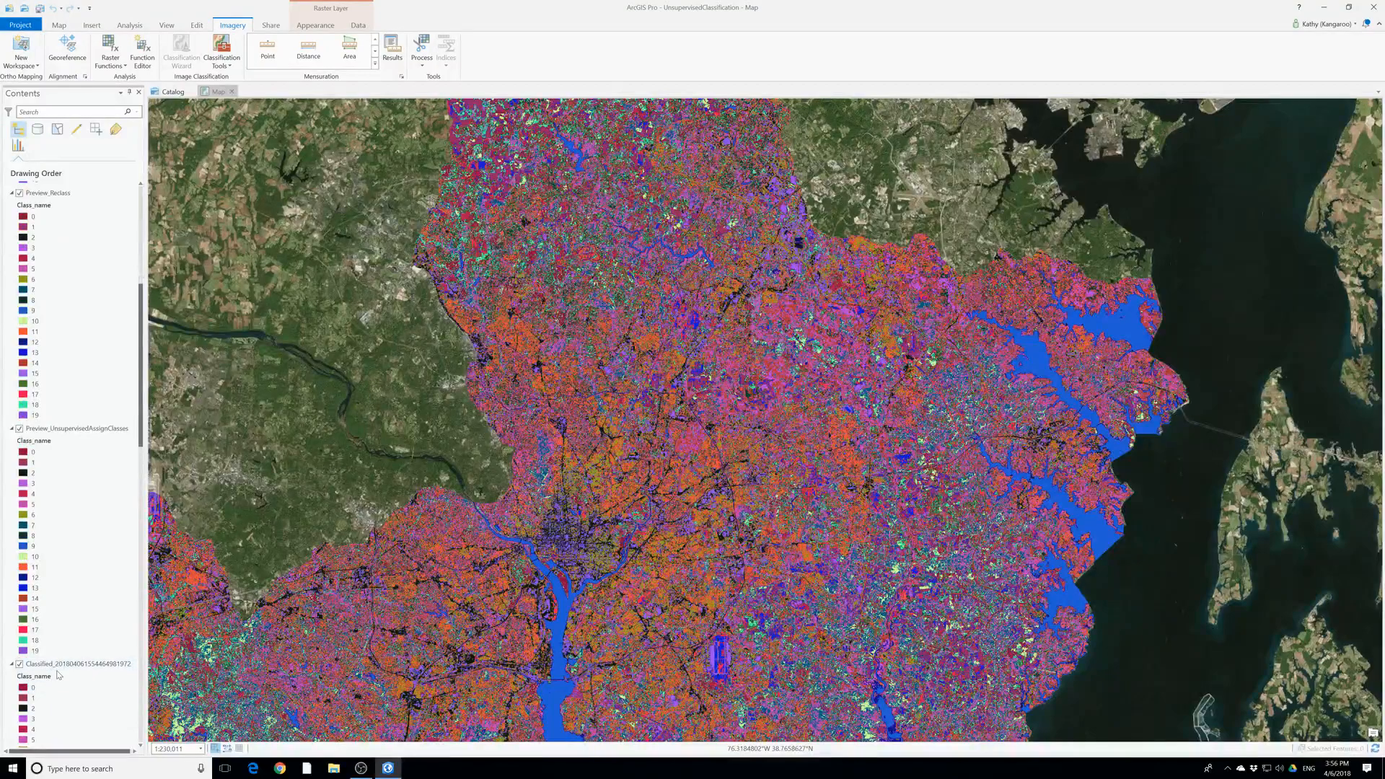
{"action": "scroll", "coordinate": [59, 675], "scroll_direction": "down", "scroll_amount": 2}
{"action": "scroll", "coordinate": [58, 674], "scroll_direction": "down", "scroll_amount": 6}
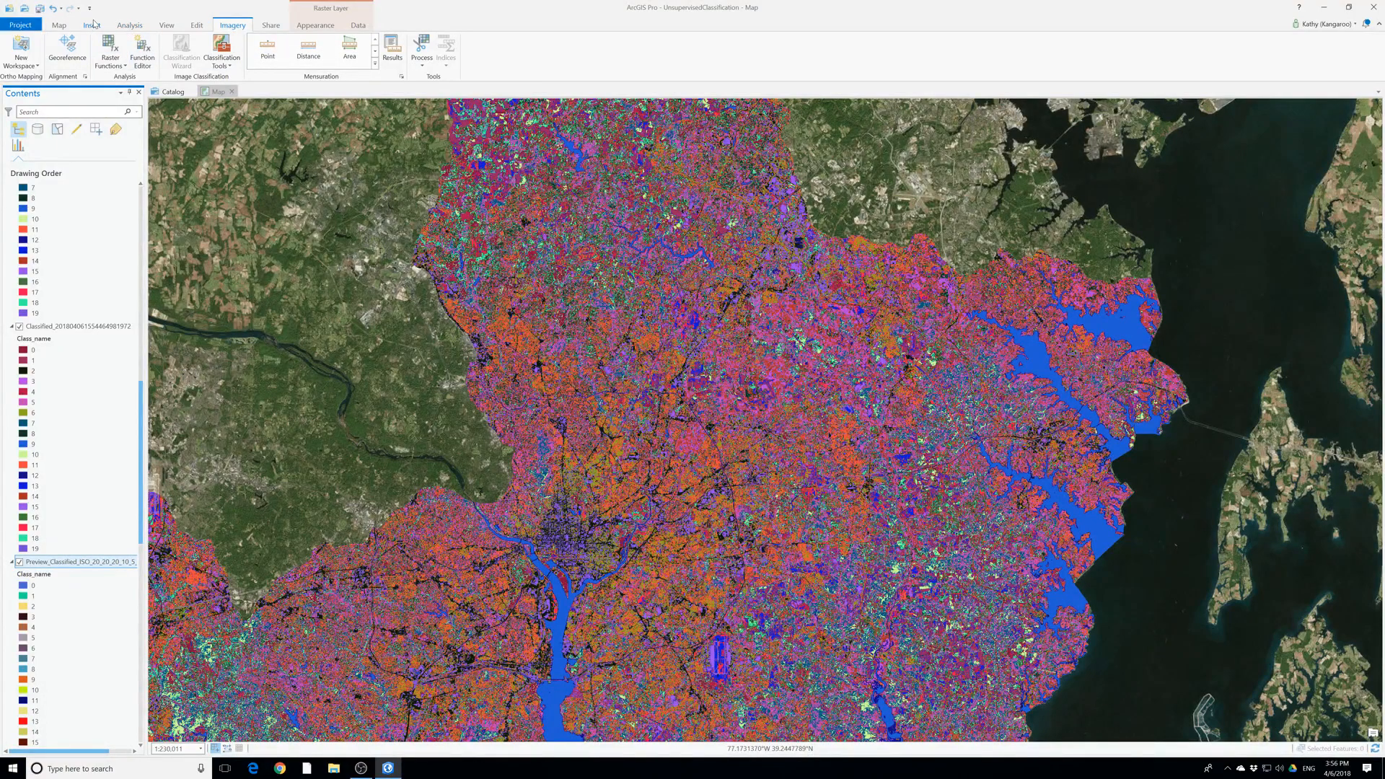
{"action": "left_click", "coordinate": [130, 25]}
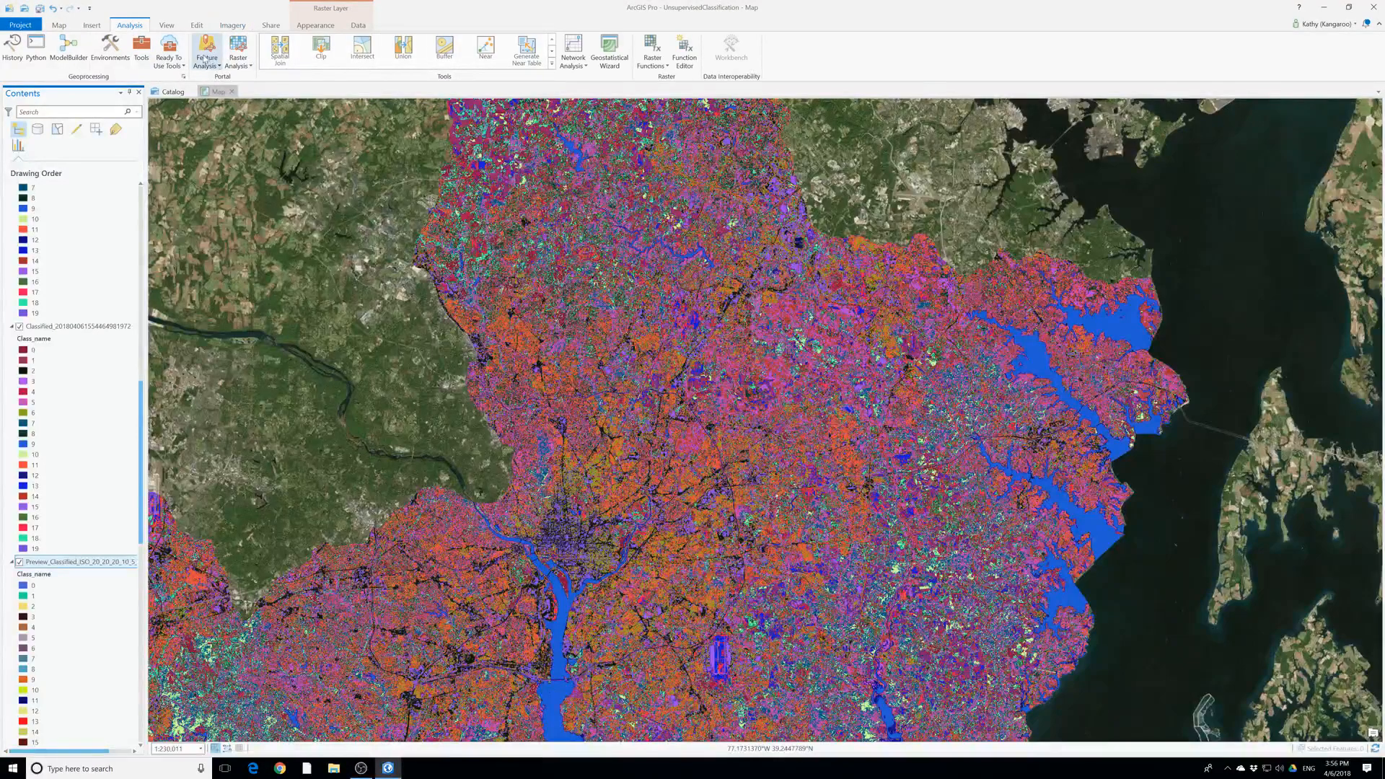
{"action": "left_click", "coordinate": [142, 49]}
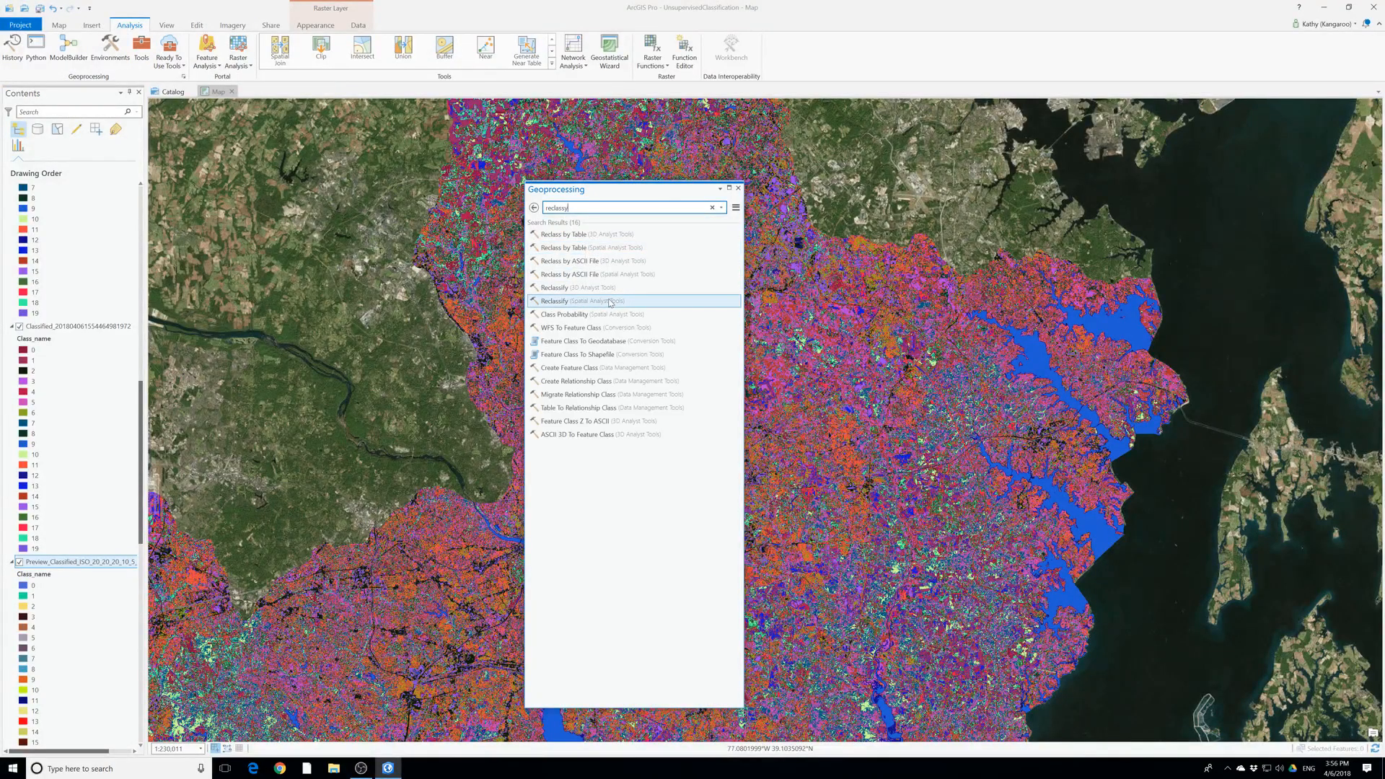
{"action": "left_click", "coordinate": [568, 303]}
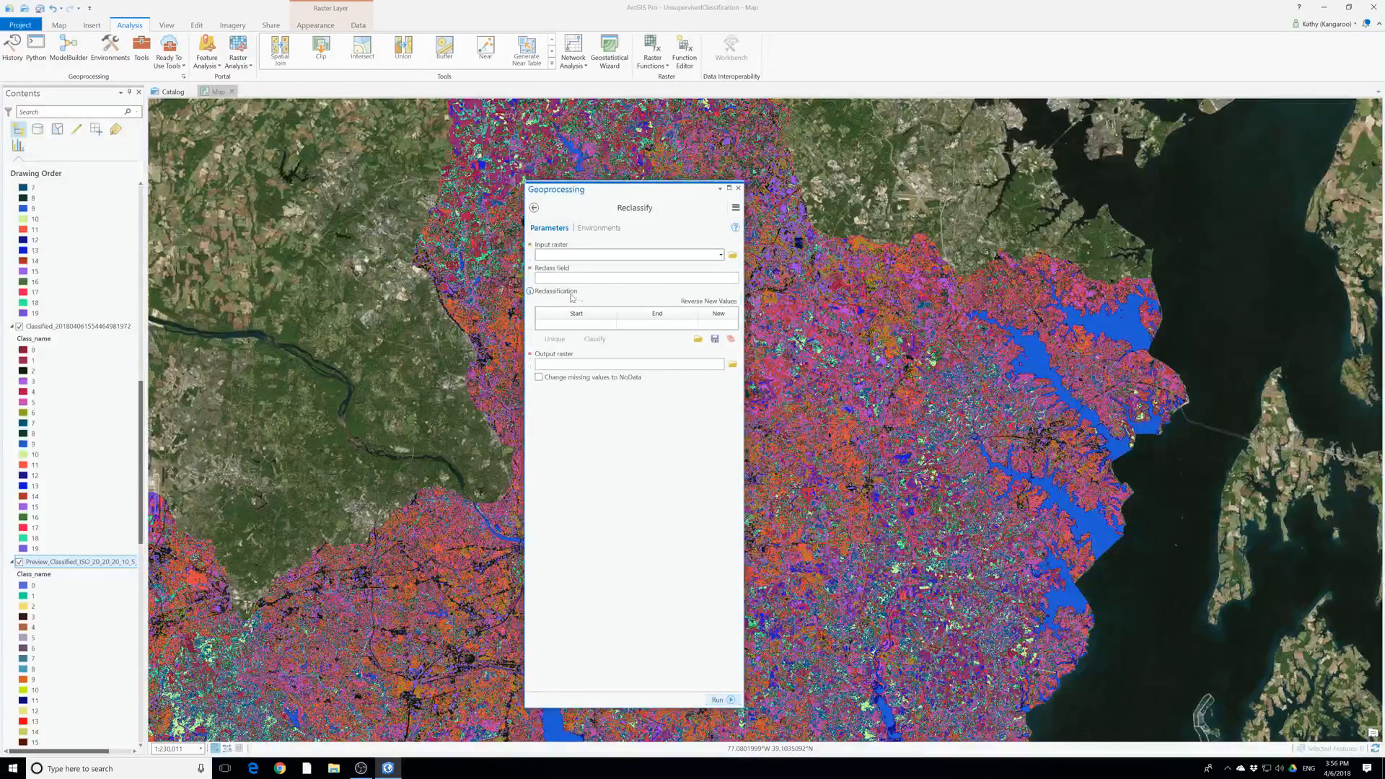
{"action": "left_click_drag", "start_coordinate": [743, 277], "coordinate": [920, 292]}
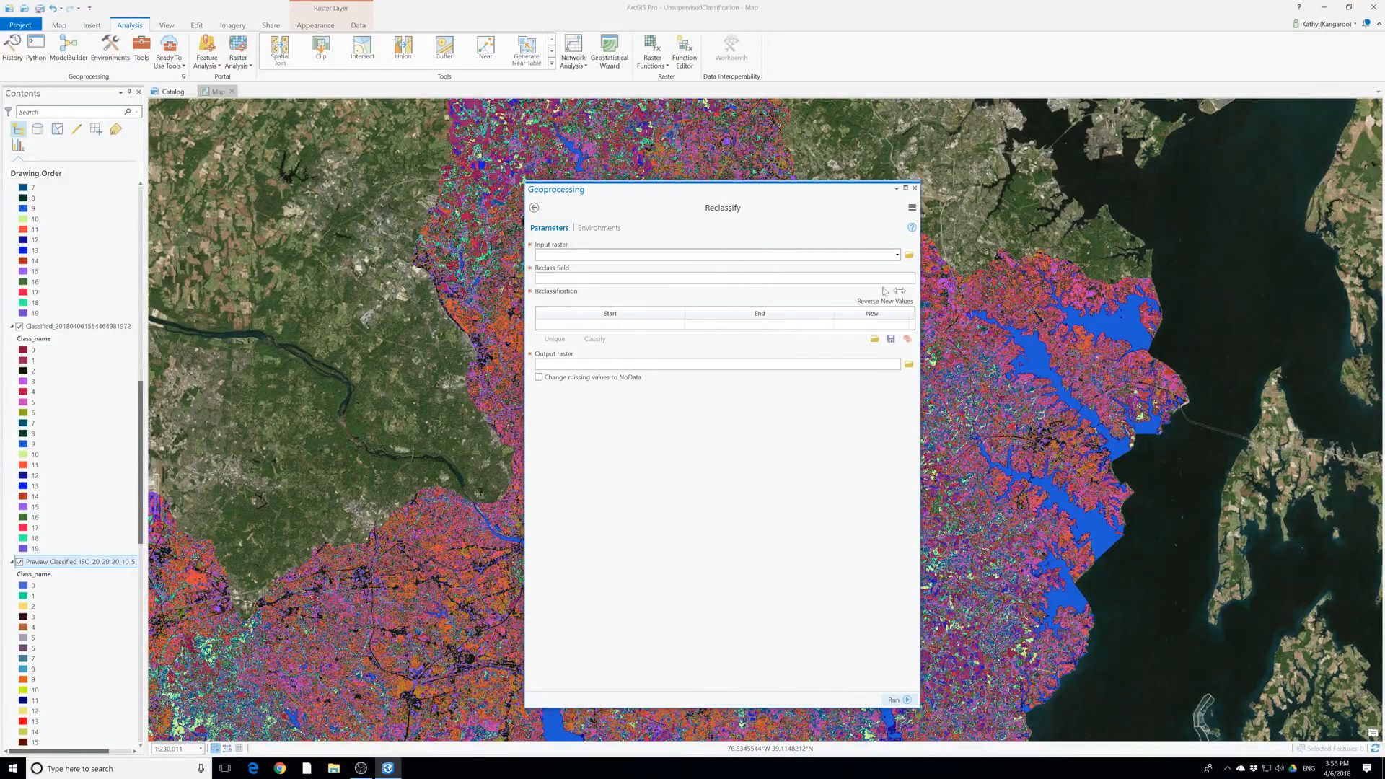
Set the Reclassify input raster to Preview_Classified_ISO_20_20_20_10_5_0.5__1554
{"action": "left_click", "coordinate": [898, 255]}
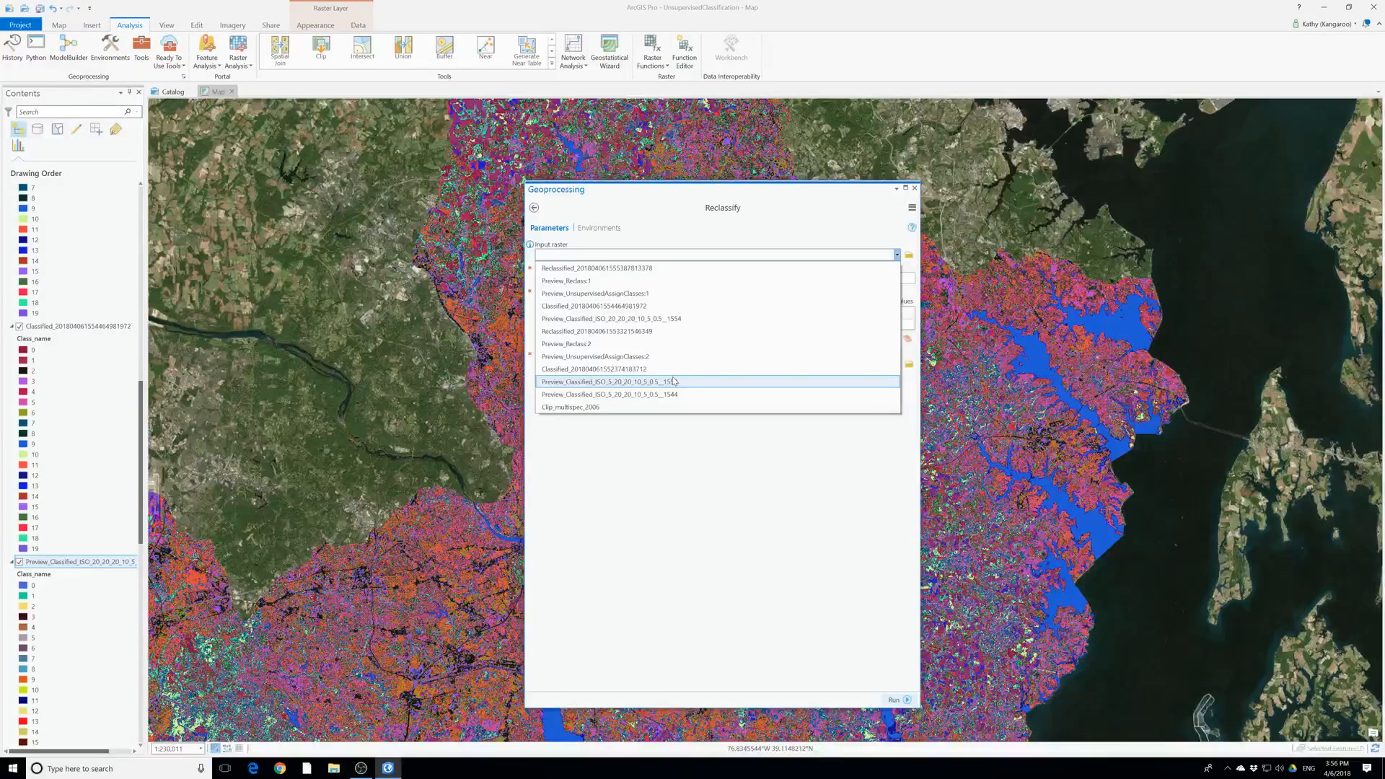
{"action": "left_click", "coordinate": [614, 388]}
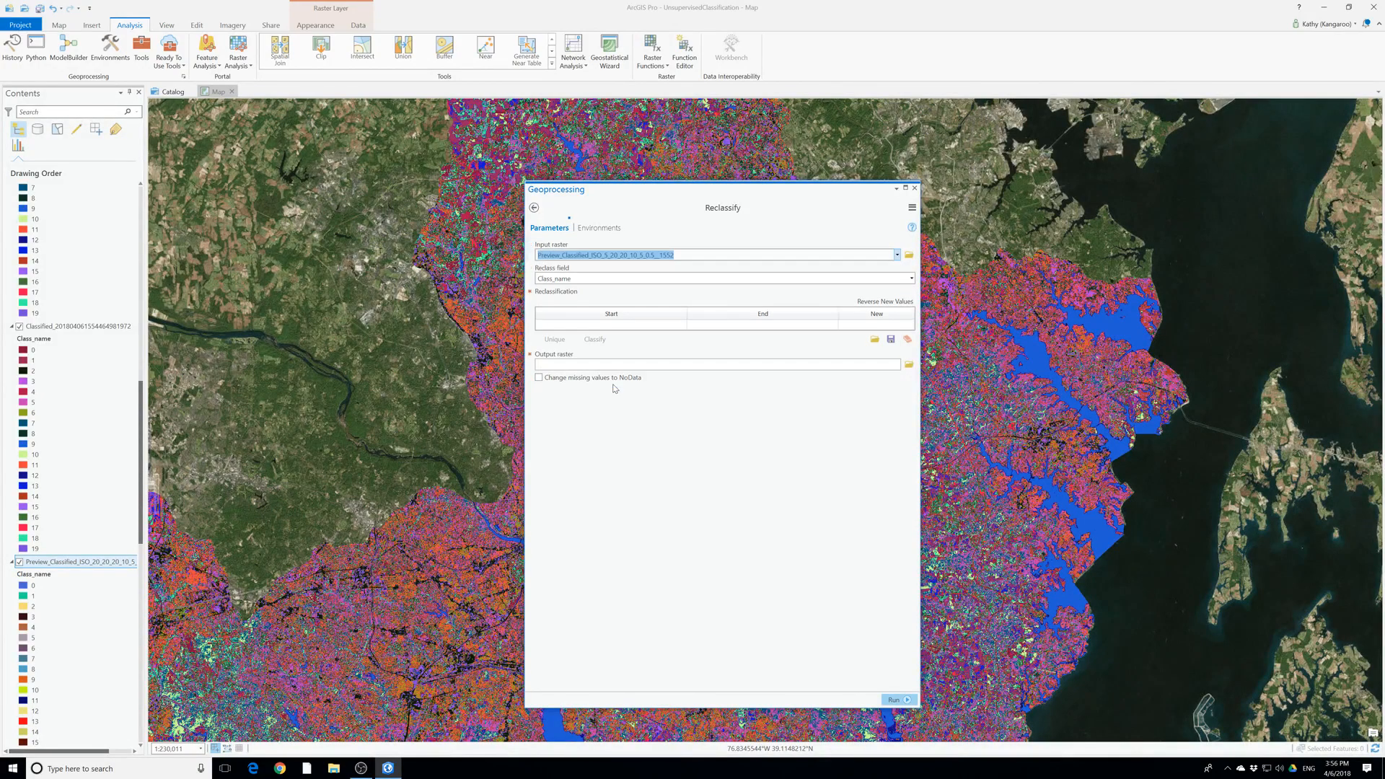
{"action": "left_click", "coordinate": [897, 255]}
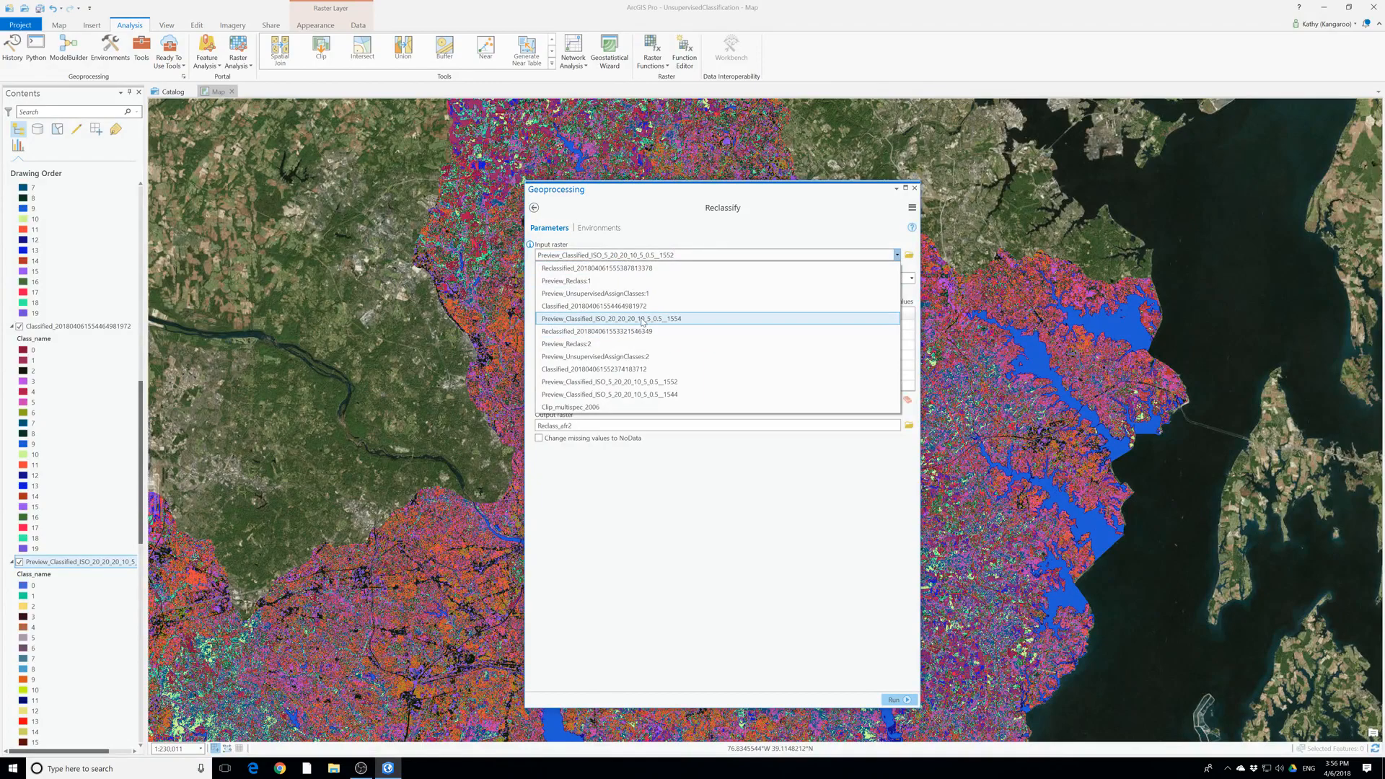
{"action": "left_click", "coordinate": [714, 318]}
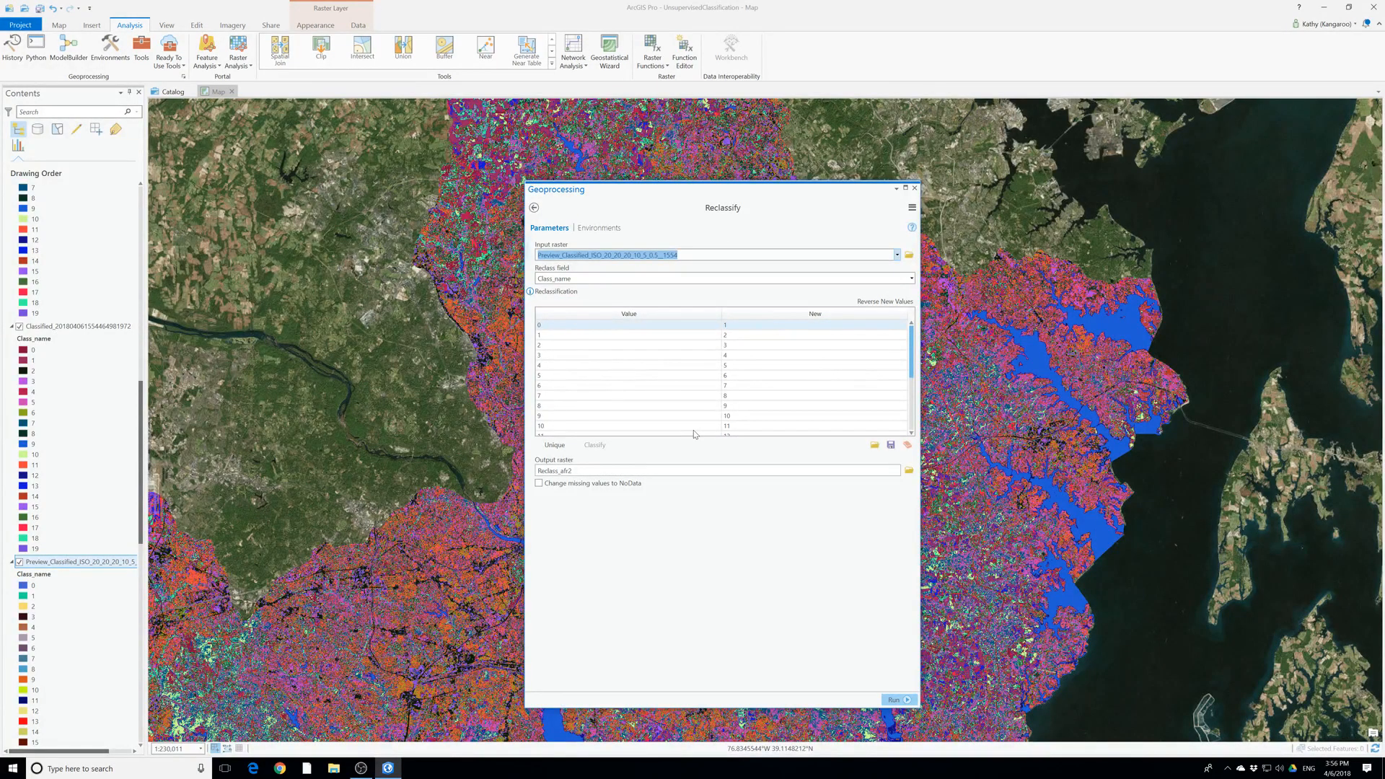
Enlarge the Reclassify window, set the reclass field to Value, and fill the reclassification table with unique values
{"action": "left_click_drag", "start_coordinate": [678, 189], "coordinate": [647, 88]}
{"action": "left_click_drag", "start_coordinate": [680, 710], "coordinate": [675, 750]}
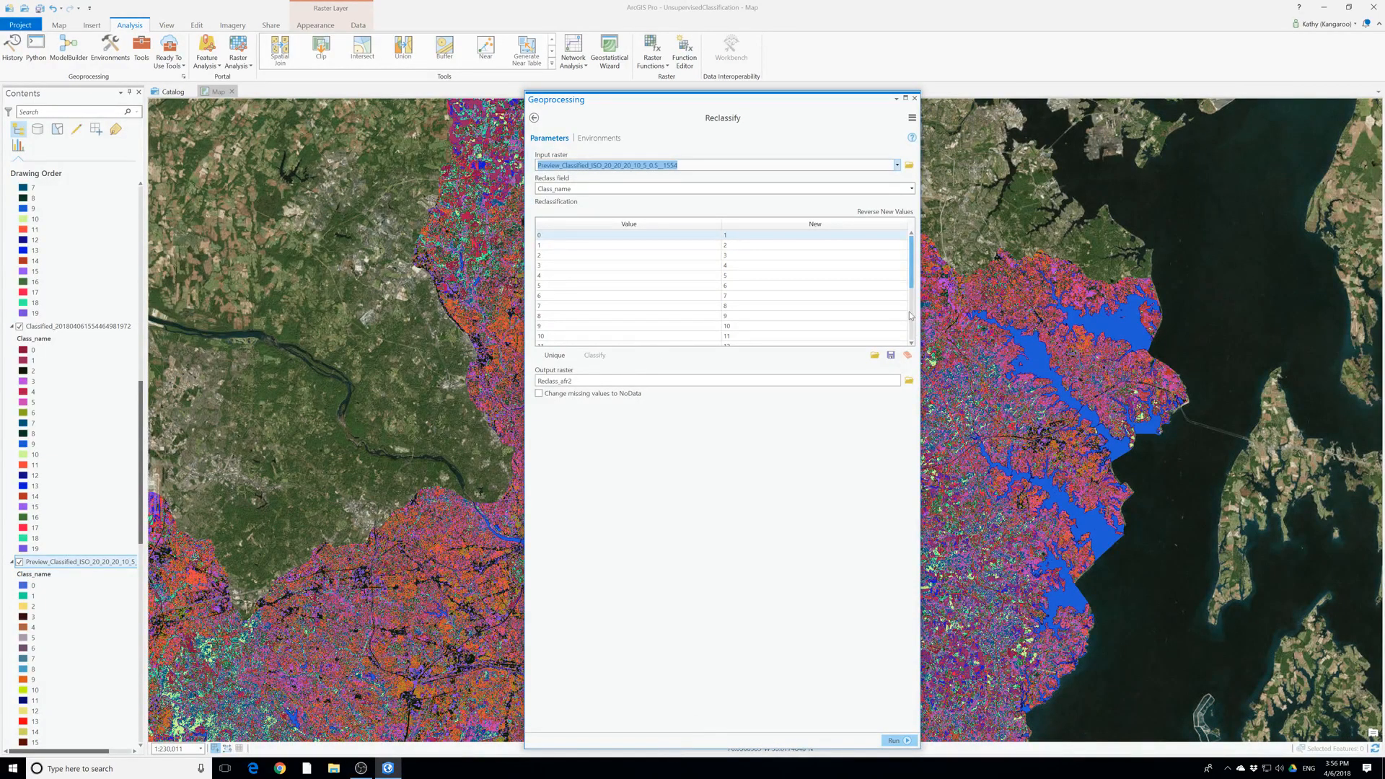
{"action": "left_click_drag", "start_coordinate": [921, 313], "coordinate": [1087, 313]}
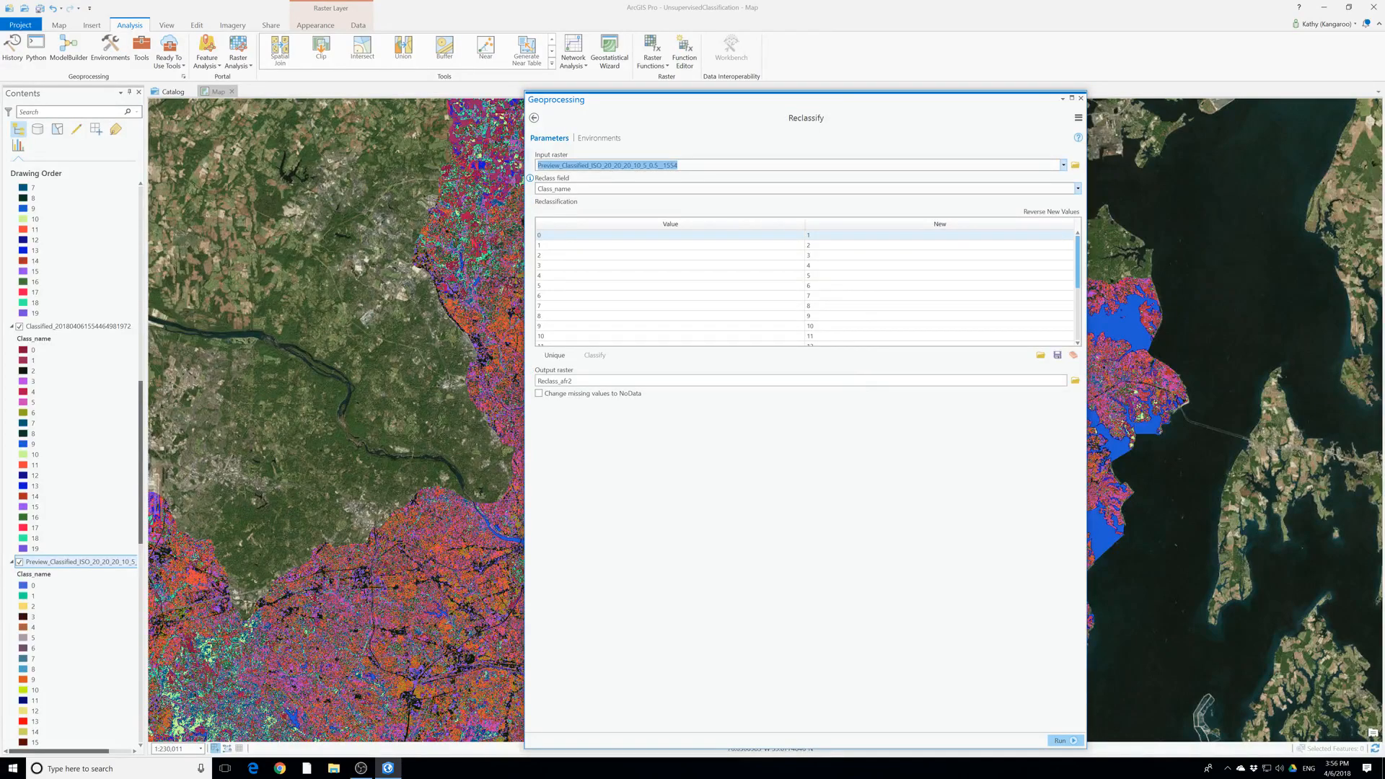
{"action": "left_click", "coordinate": [1079, 189]}
{"action": "left_click", "coordinate": [576, 202]}
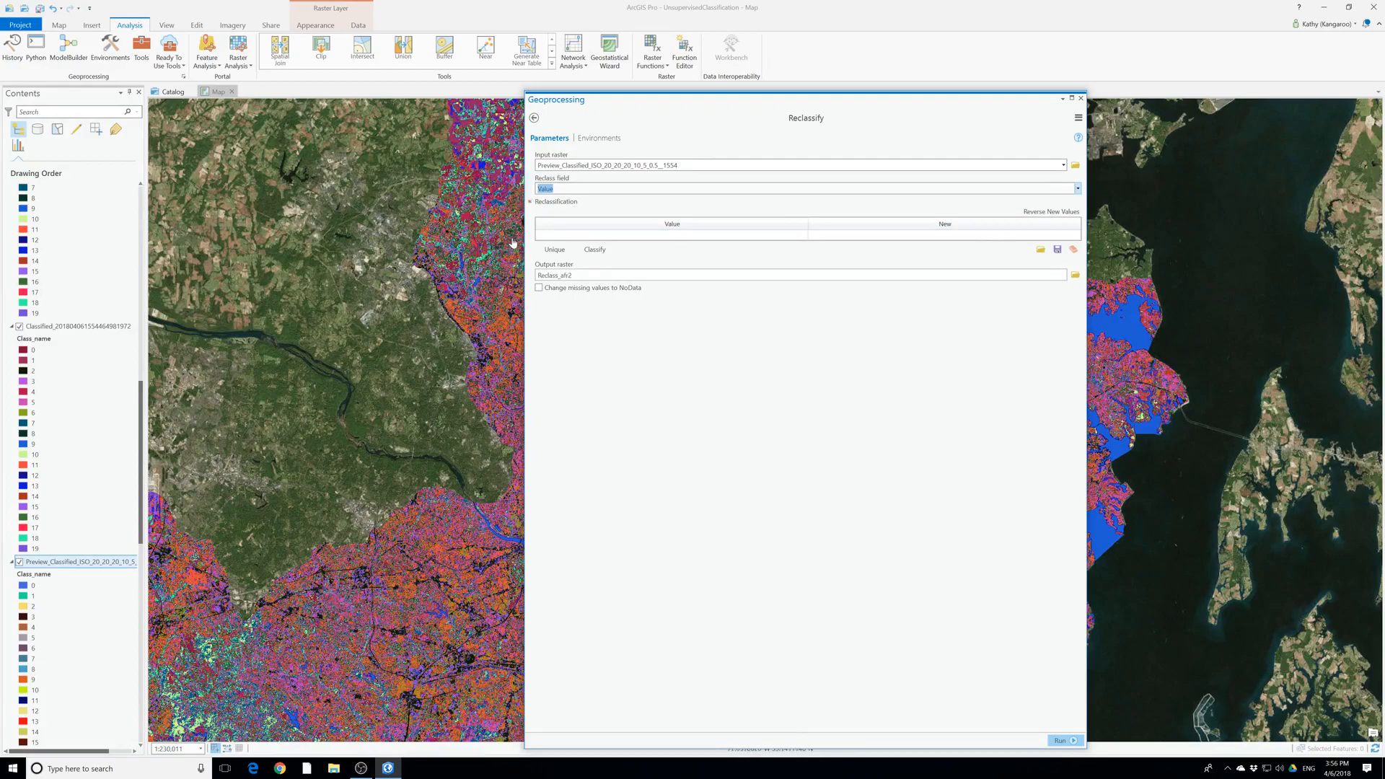
{"action": "left_click", "coordinate": [553, 249]}
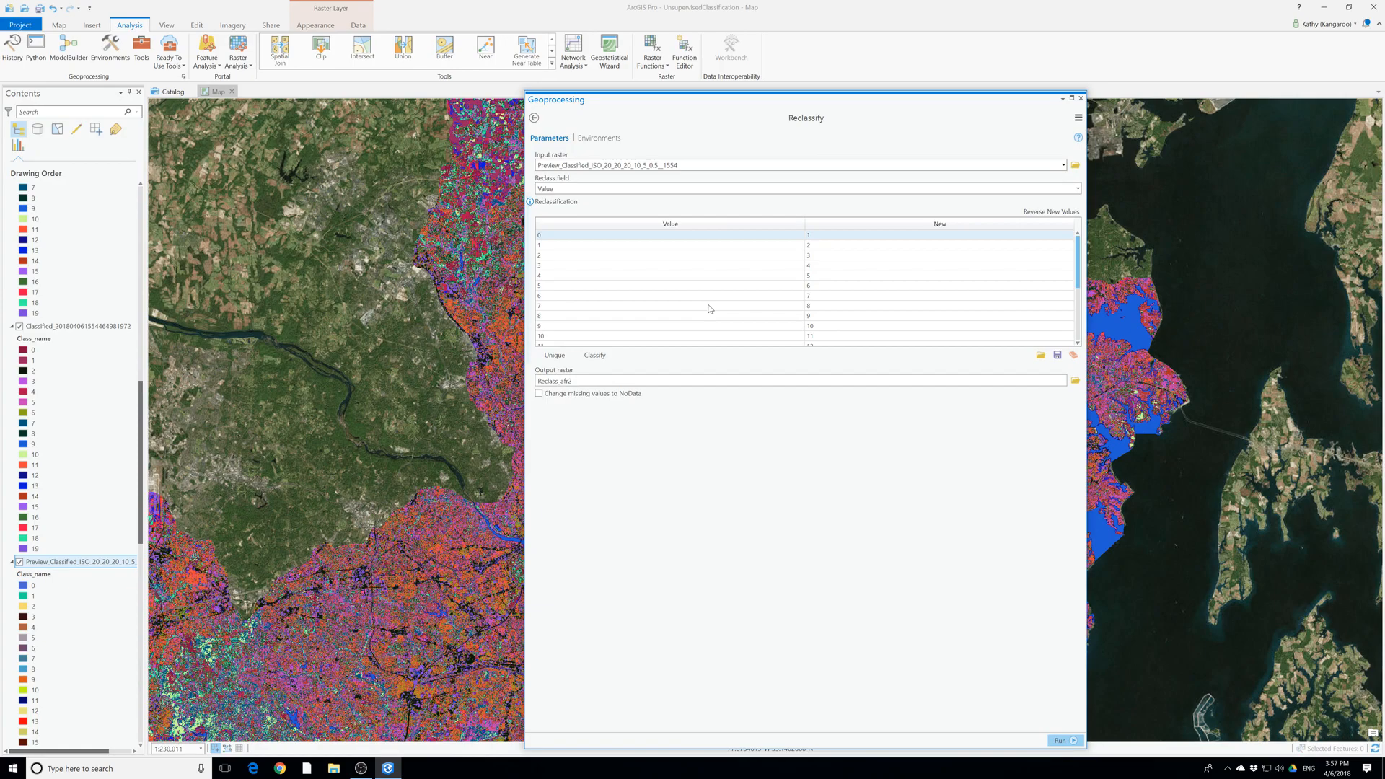
In the reclassification table, reassign value 0 to 4, values 1, 2 and 3 to 3, and value 4 to 4
{"action": "left_click", "coordinate": [819, 243]}
{"action": "left_click", "coordinate": [816, 236]}
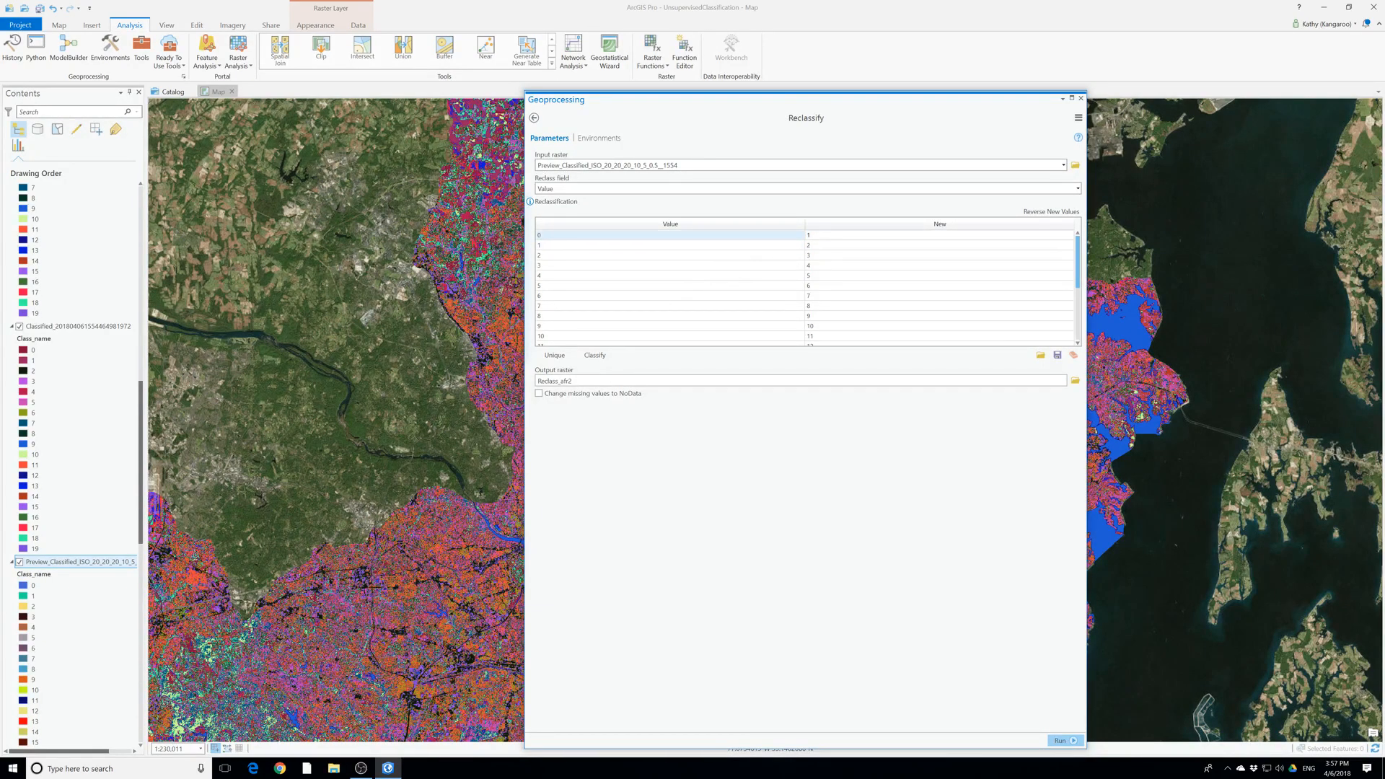
{"action": "key", "text": "Return"}
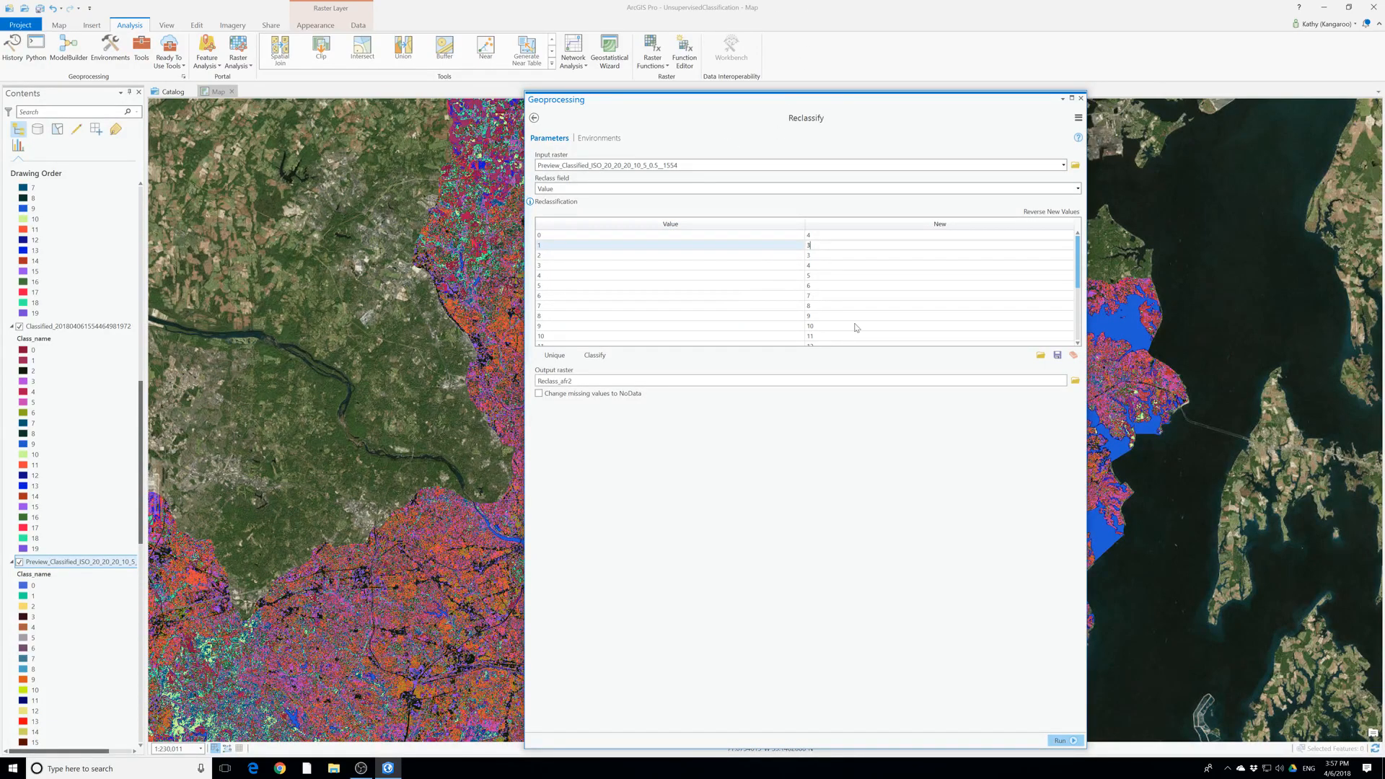
{"action": "left_click", "coordinate": [819, 265]}
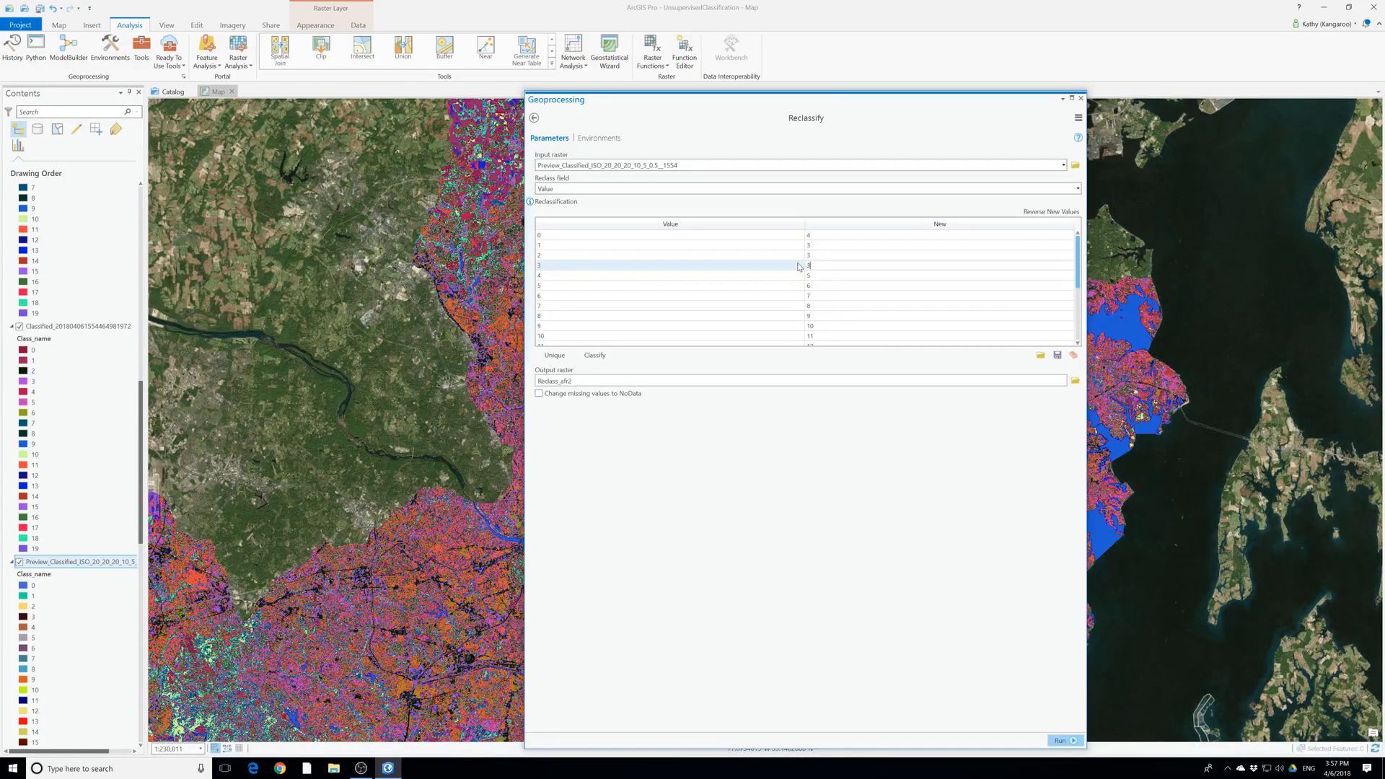
{"action": "left_click", "coordinate": [827, 277]}
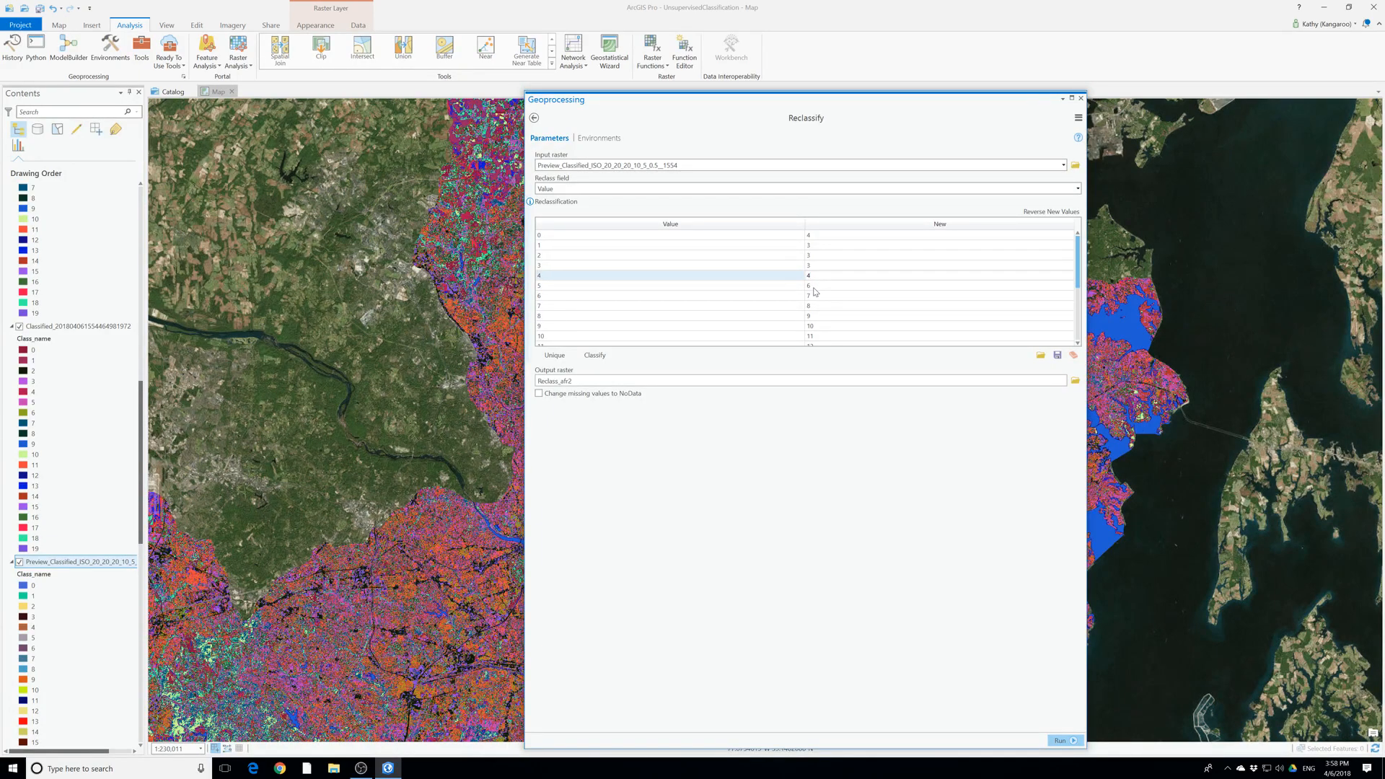
Reassign values 5, 6 and 7 to new class 3 in the reclassification table
{"action": "double_click", "coordinate": [811, 288]}
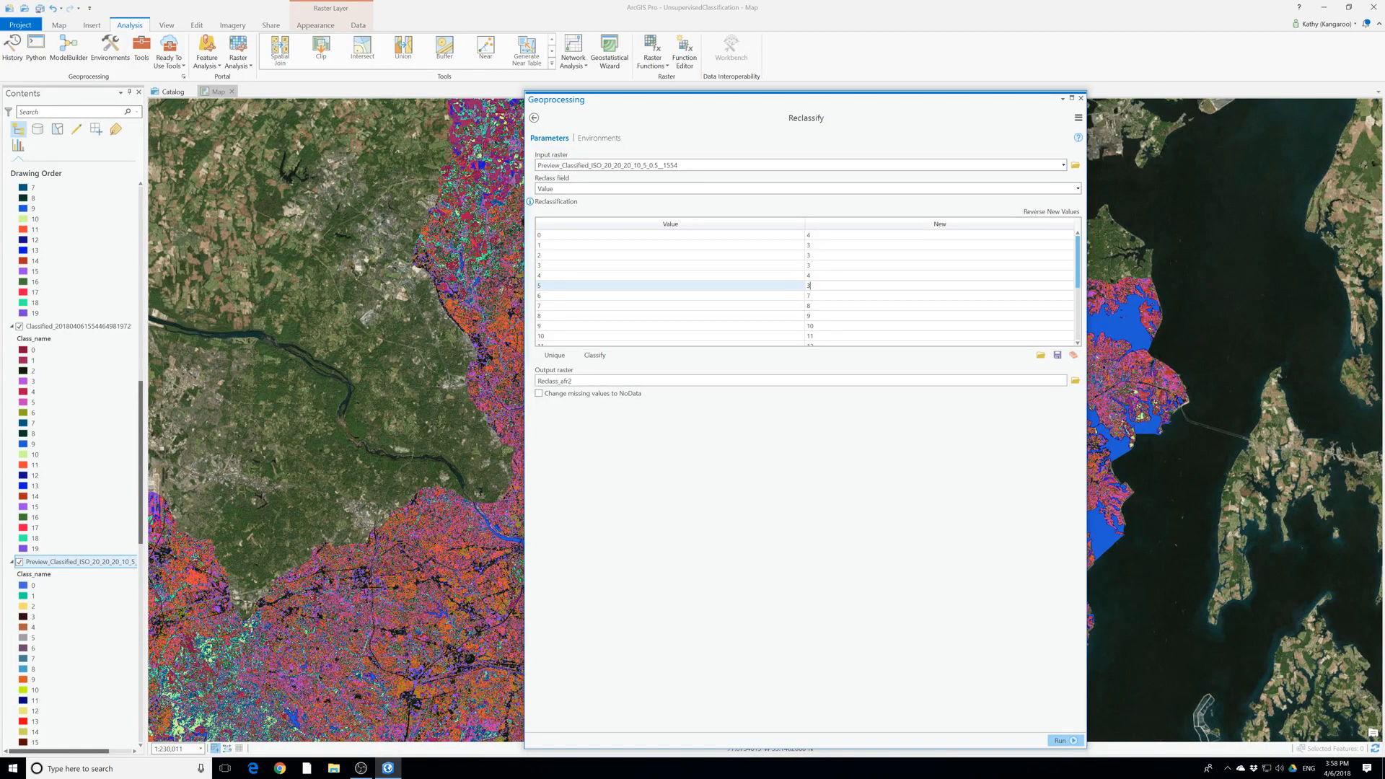
{"action": "double_click", "coordinate": [814, 298]}
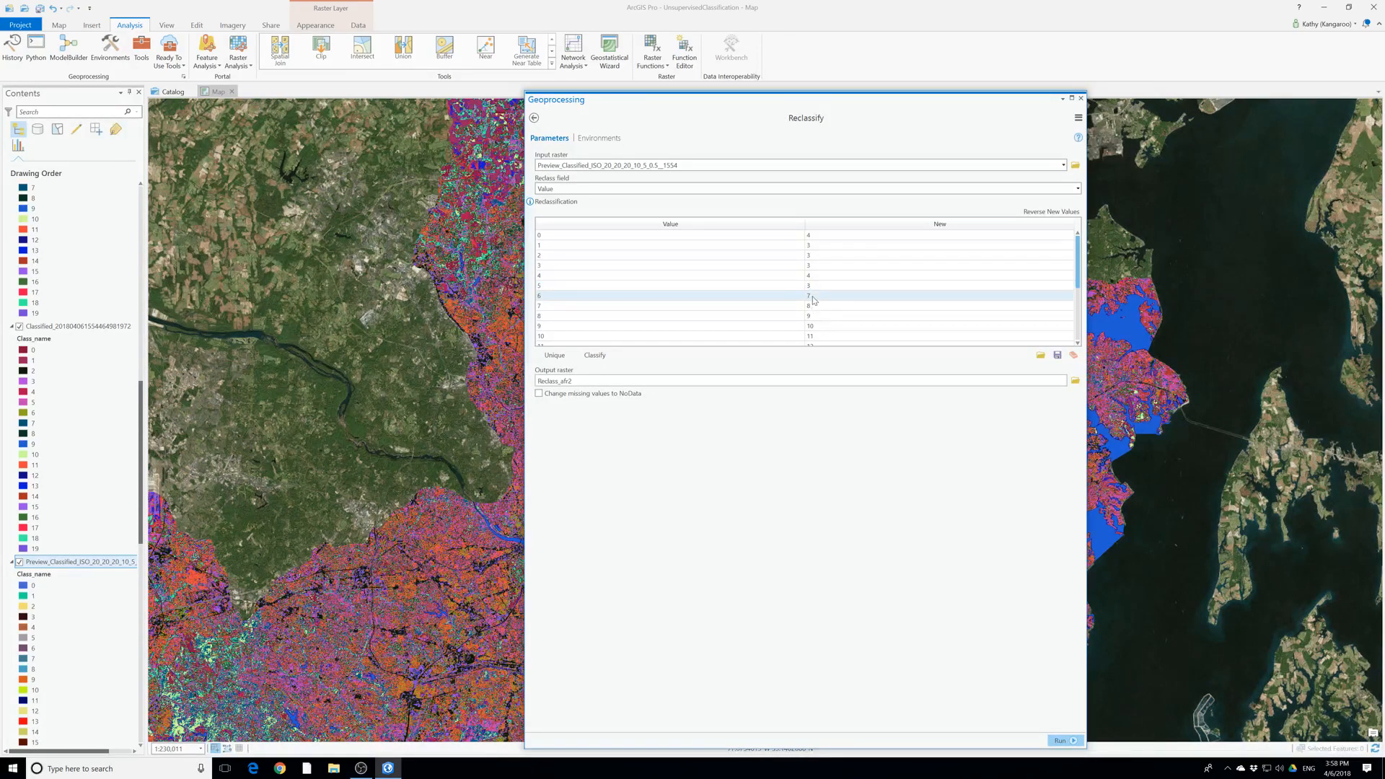
{"action": "type", "text": "3"}
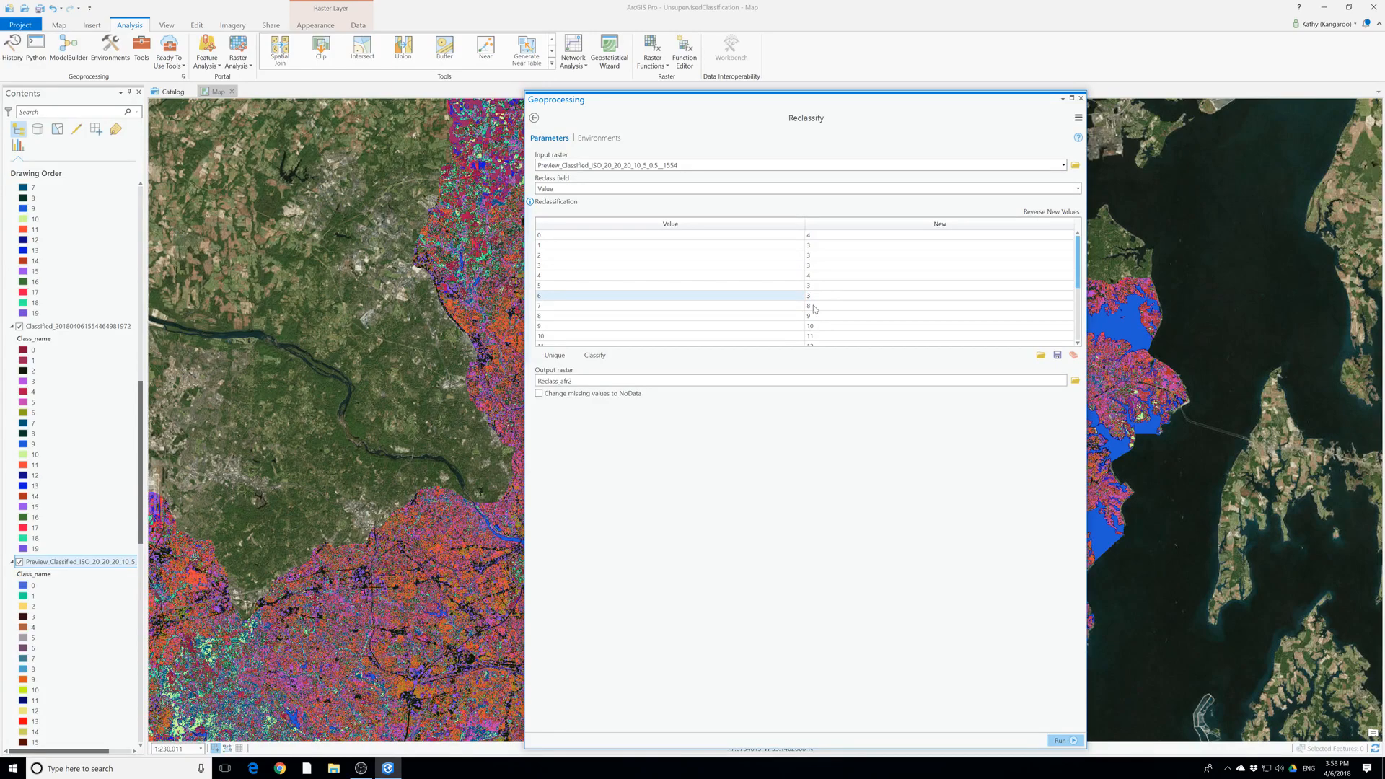
{"action": "left_click", "coordinate": [813, 308]}
{"action": "double_click", "coordinate": [813, 309]}
{"action": "type", "text": "3"}
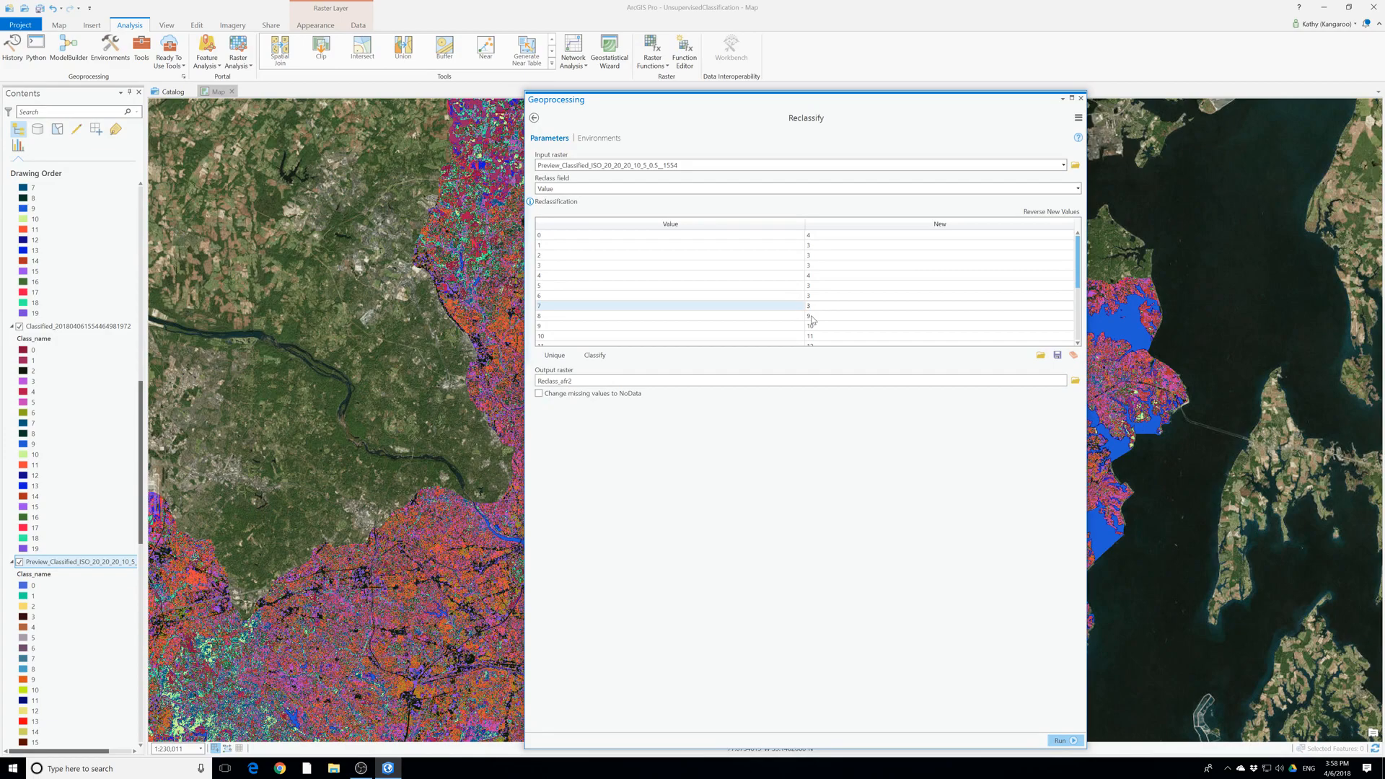
Reassign value 8 to new class 4 and value 9 to new class 1
{"action": "left_click", "coordinate": [813, 317]}
{"action": "double_click", "coordinate": [813, 318]}
{"action": "type", "text": "4"}
{"action": "left_click", "coordinate": [813, 326]}
{"action": "left_click", "coordinate": [811, 327]}
{"action": "key", "text": "BackSpace"}
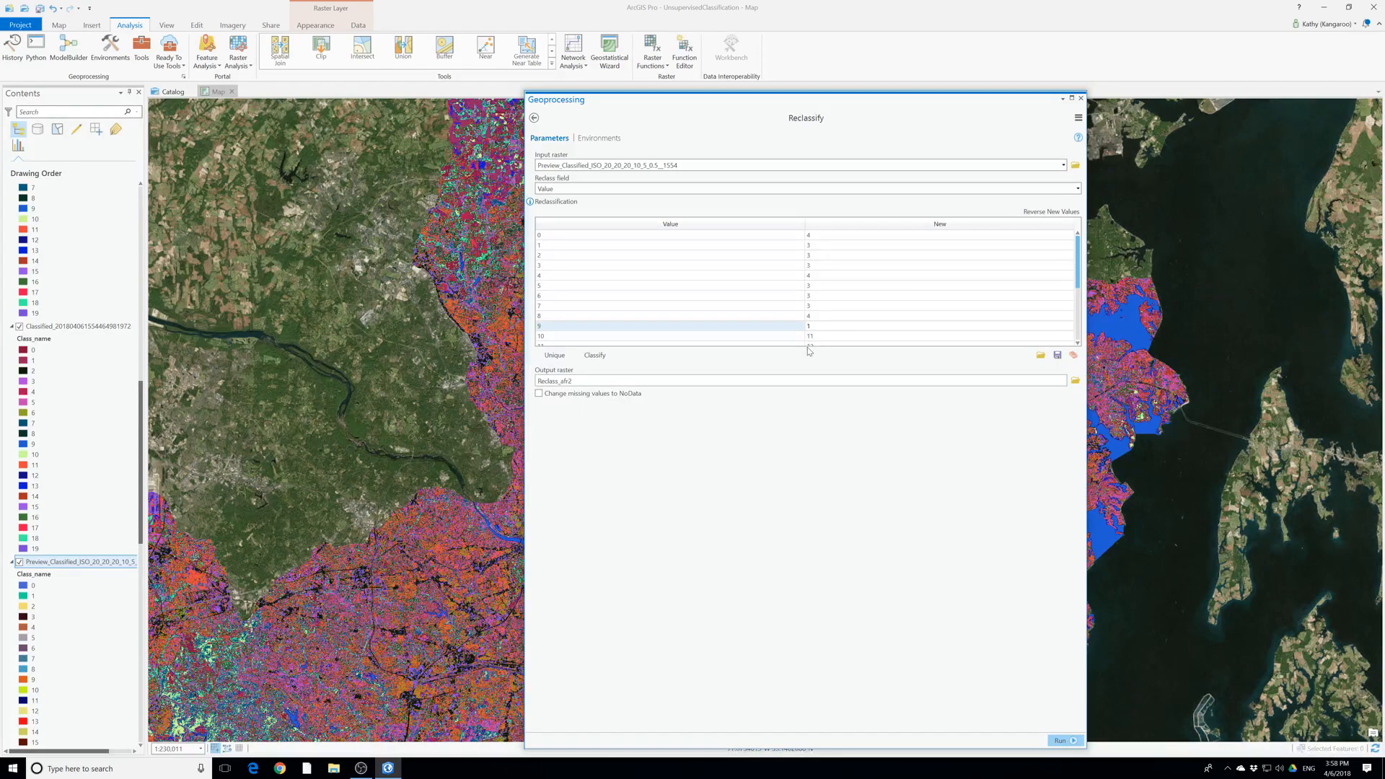
Reassign value 10 to new class 2 and value 11 to new class 4
{"action": "scroll", "coordinate": [819, 339], "scroll_direction": "down", "scroll_amount": 2}
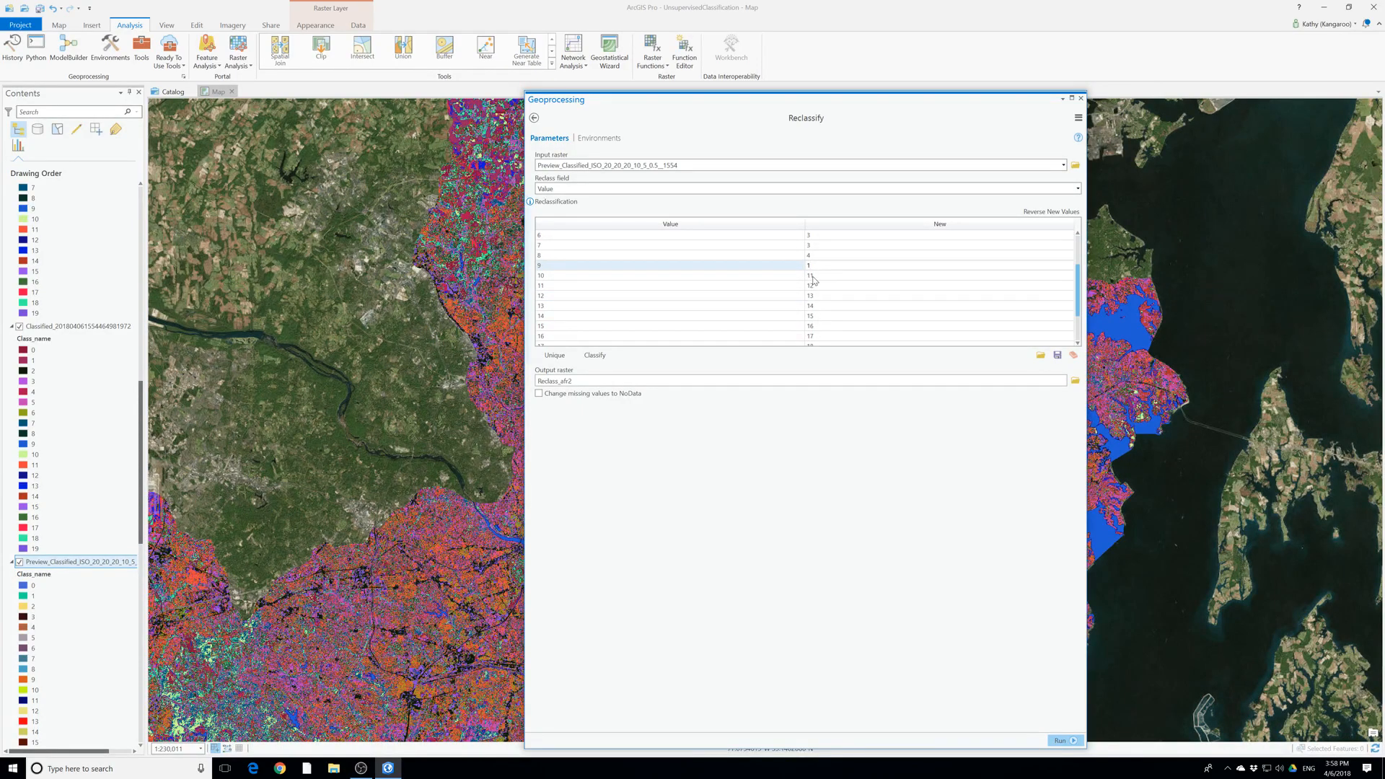
{"action": "key", "text": "Tab"}
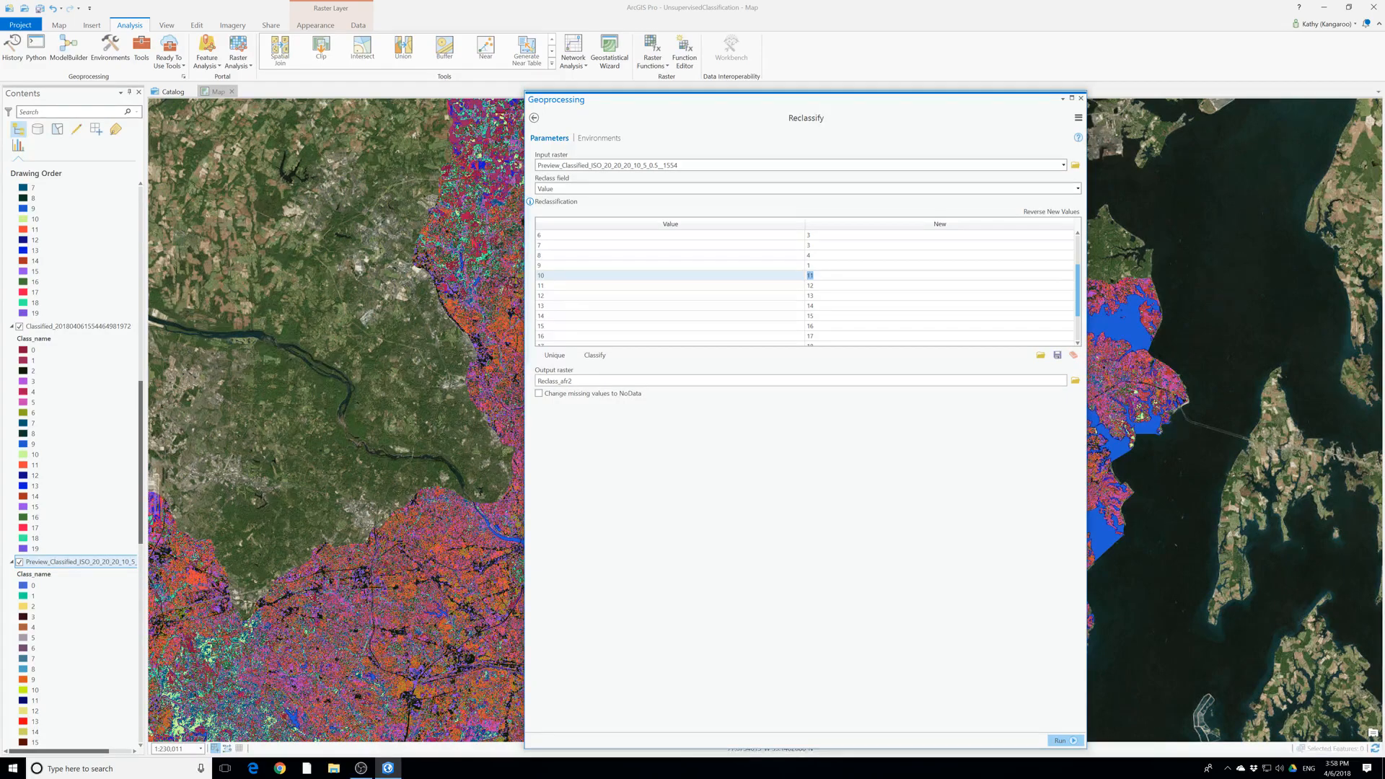
{"action": "type", "text": "2"}
{"action": "key", "text": "Tab"}
{"action": "scroll", "coordinate": [823, 290], "scroll_direction": "down", "scroll_amount": 2}
{"action": "type", "text": "4"}
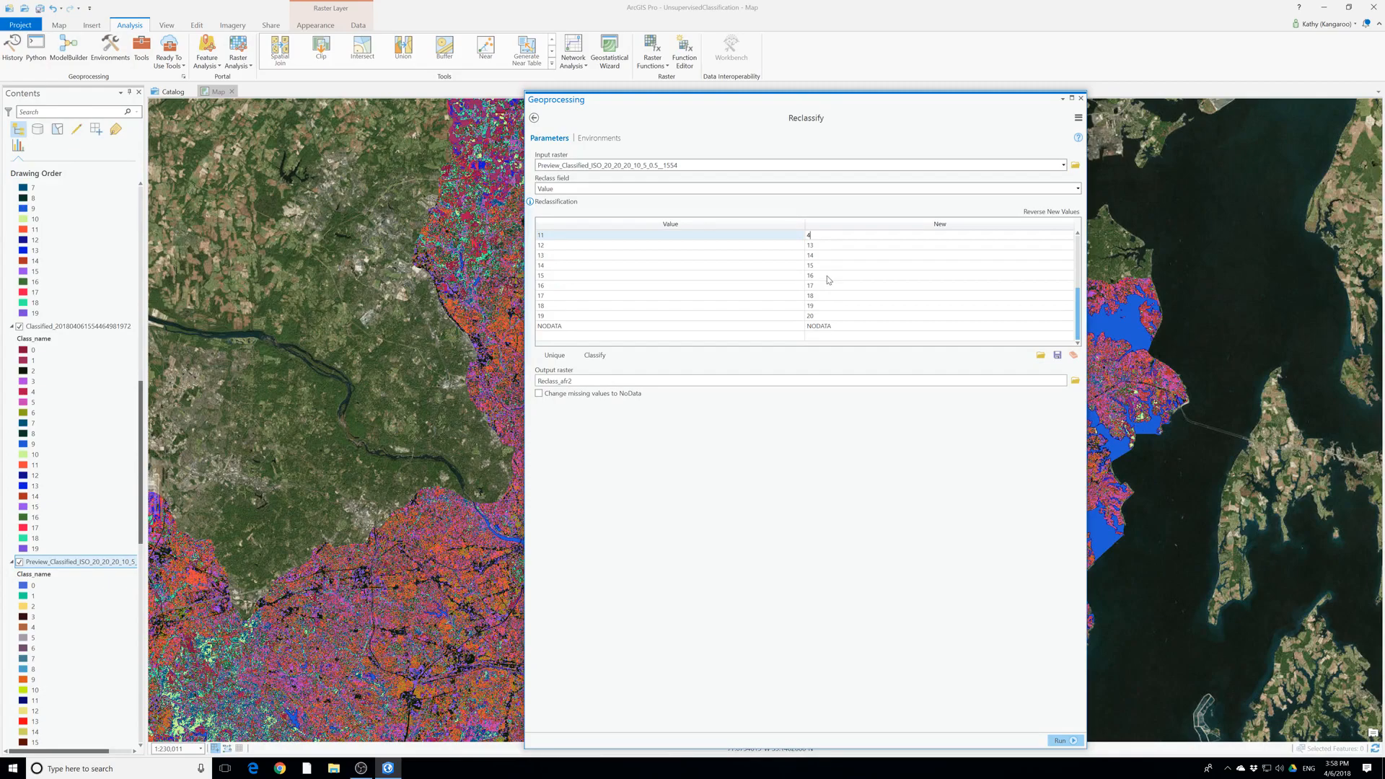
Reassign value 12 to new class 4 and value 13 to new class 2
{"action": "left_click", "coordinate": [824, 251]}
{"action": "left_click", "coordinate": [824, 250]}
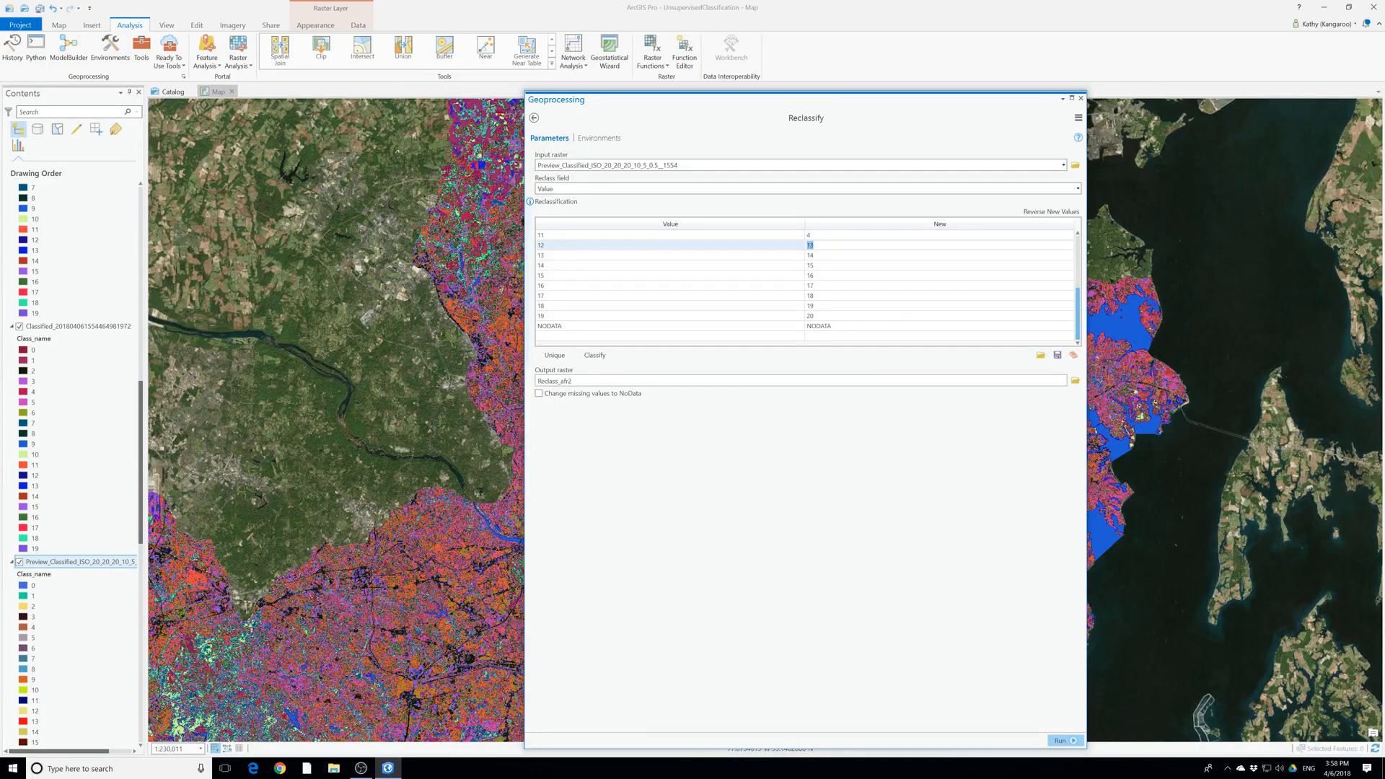
{"action": "type", "text": "4"}
{"action": "left_click", "coordinate": [820, 264]}
{"action": "left_click", "coordinate": [818, 256]}
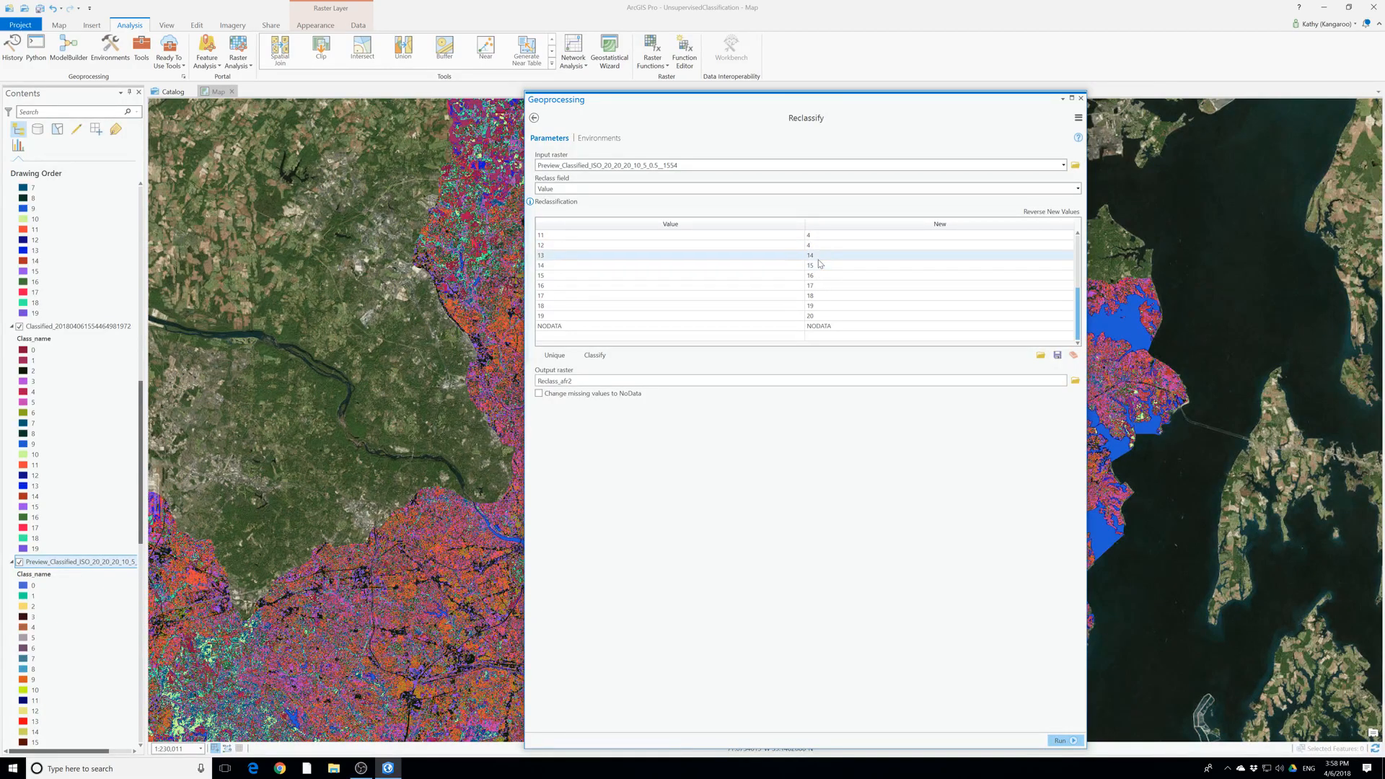
{"action": "type", "text": "2"}
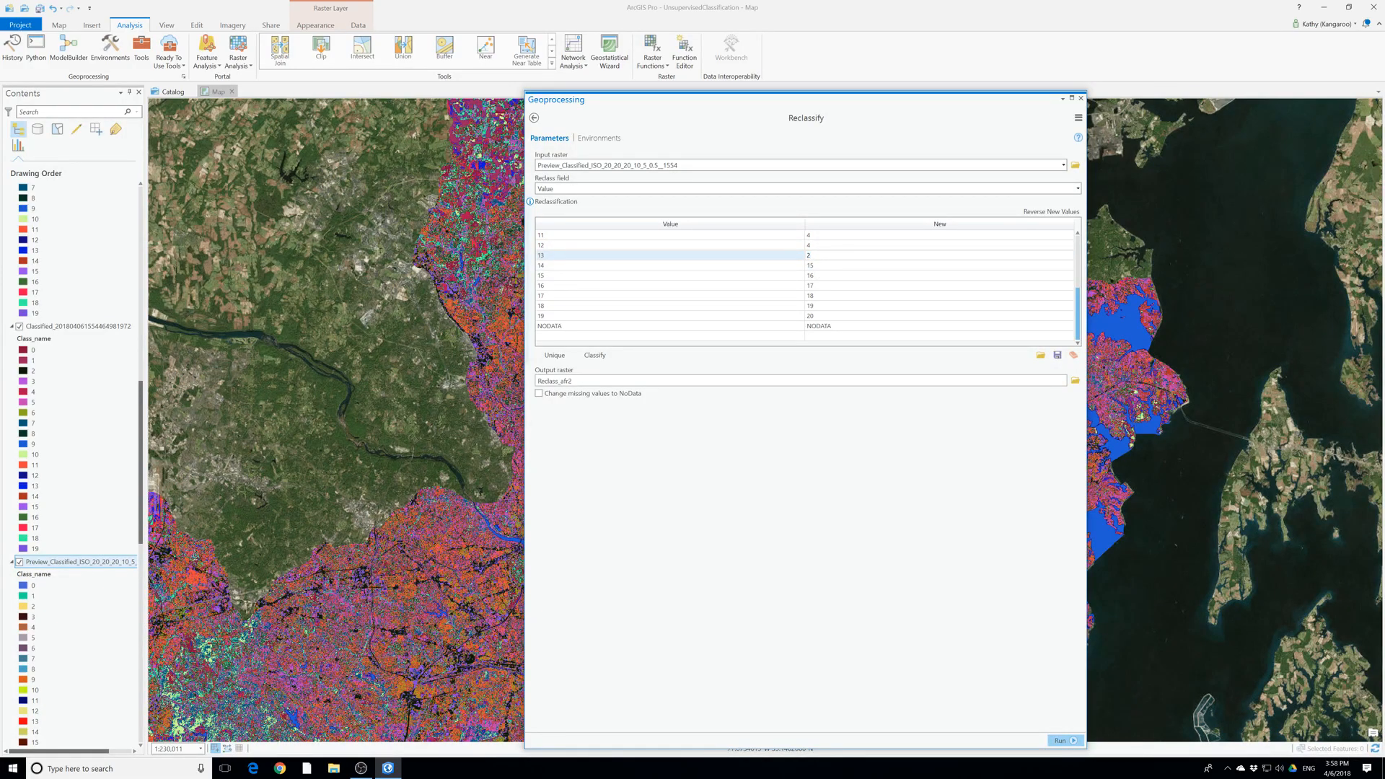
Reassign value 14 to new class 3, value 15 to 4 and value 16 to 3
{"action": "left_click", "coordinate": [819, 265]}
{"action": "type", "text": "3"}
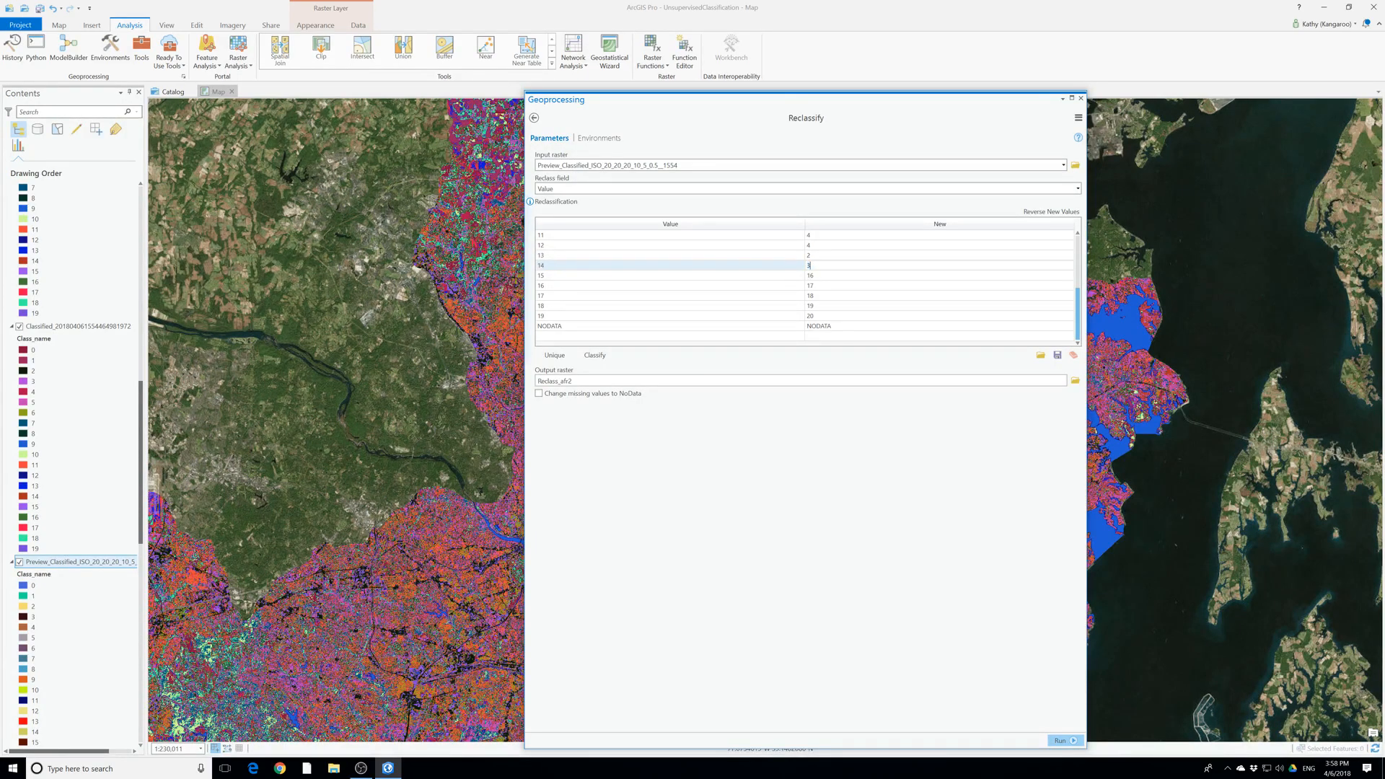
{"action": "double_click", "coordinate": [818, 278]}
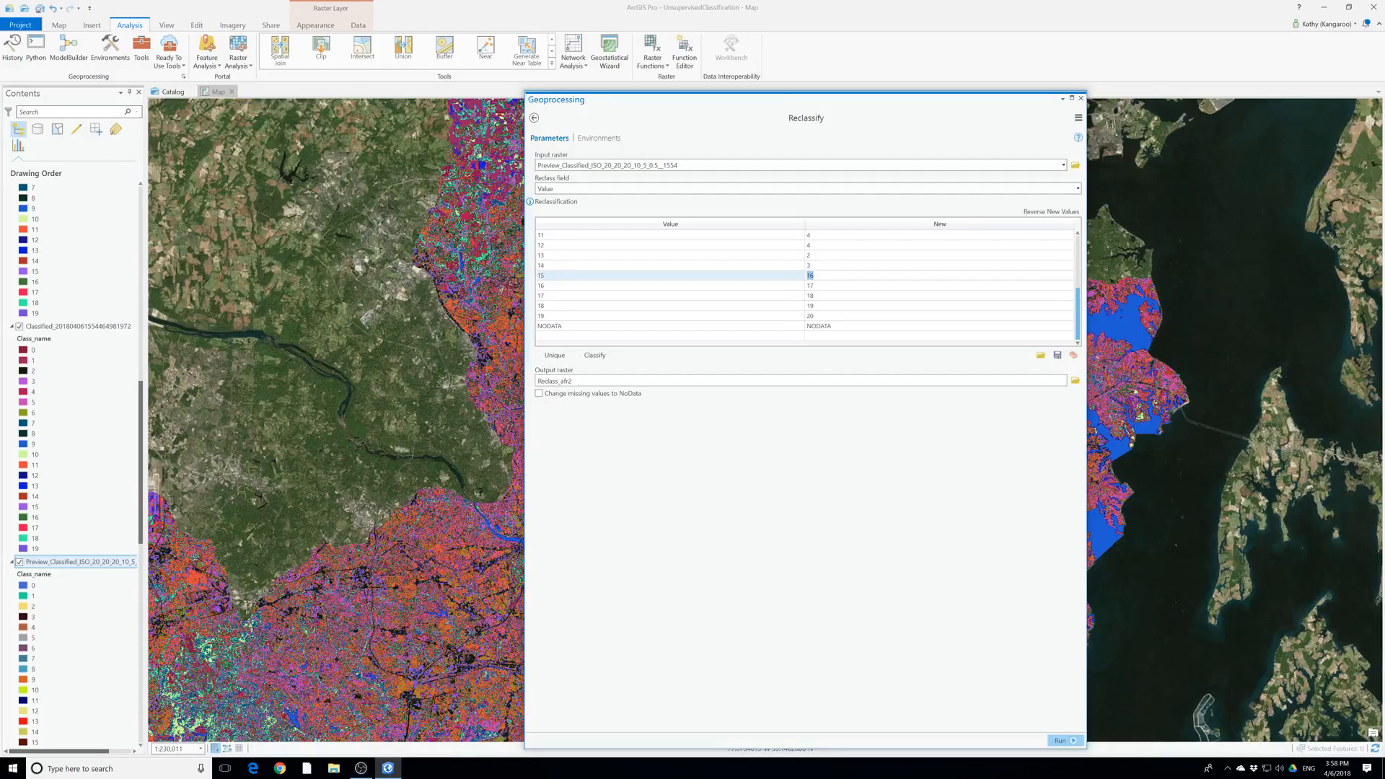
{"action": "type", "text": "4"}
{"action": "left_click", "coordinate": [811, 287]}
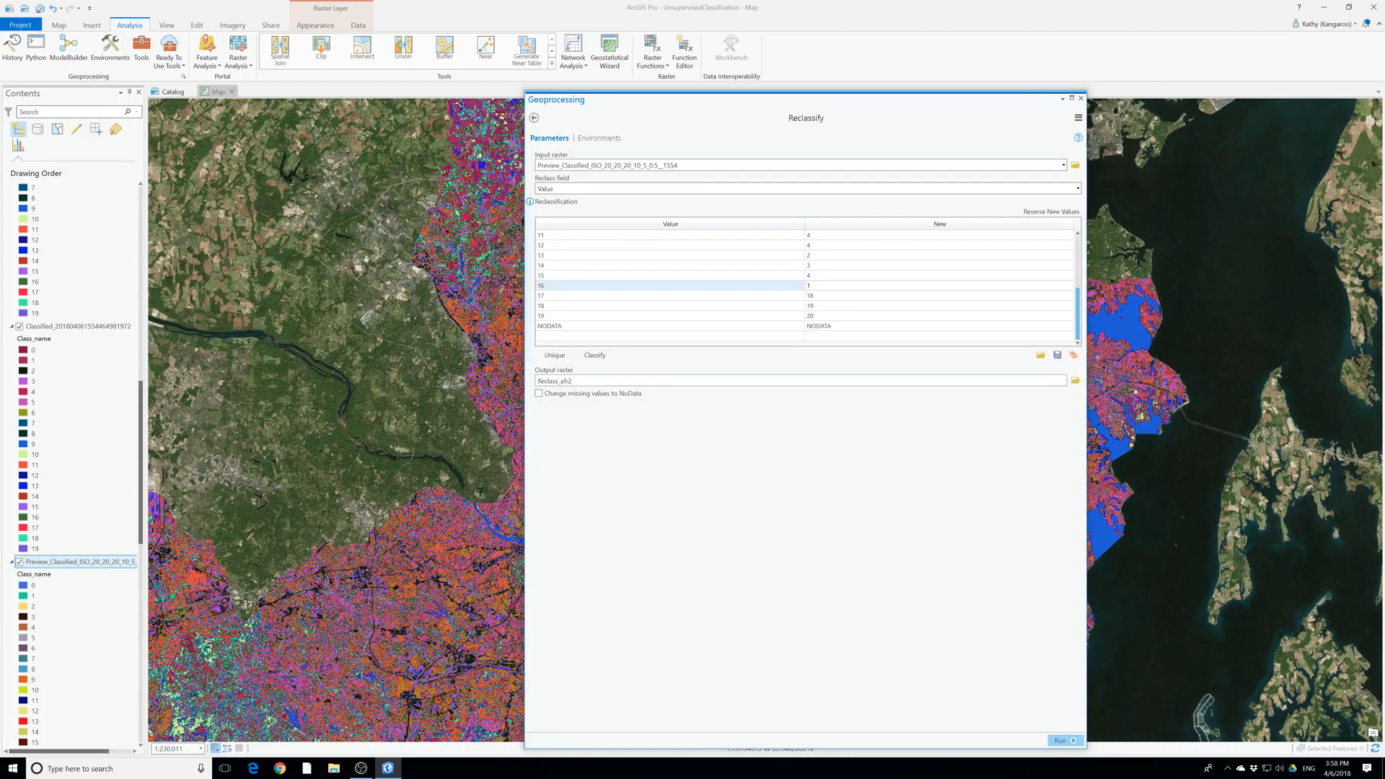
{"action": "type", "text": "e"}
{"action": "key", "text": "BackSpace"}
{"action": "type", "text": "3"}
Reassign value 17 to 3, value 18 to 2 and value 19 to 4, and run the Reclassify tool
{"action": "left_click", "coordinate": [822, 298]}
{"action": "left_click", "coordinate": [817, 297]}
{"action": "left_click", "coordinate": [817, 297]}
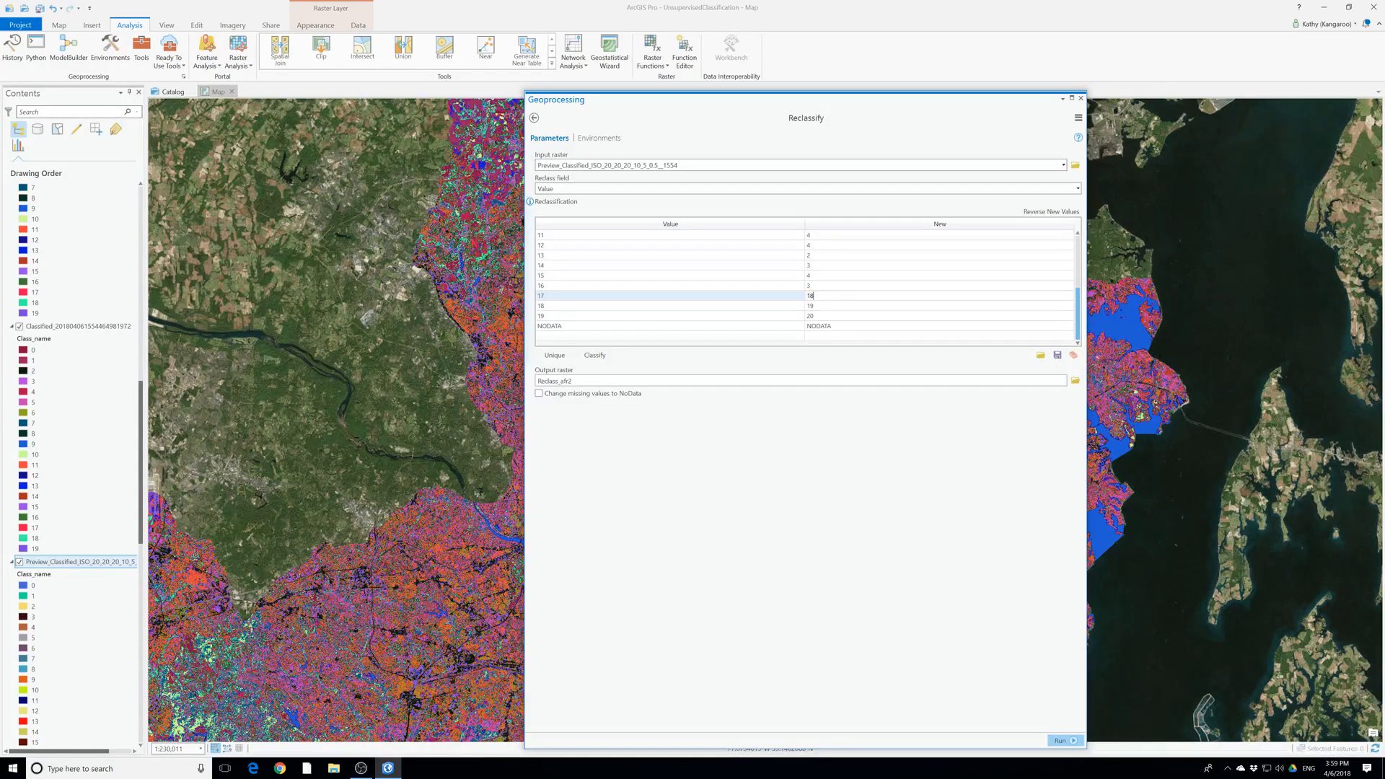
{"action": "key", "text": "BackSpace"}
{"action": "key", "text": "BackSpace"}
{"action": "type", "text": "3"}
{"action": "left_click", "coordinate": [816, 307]}
{"action": "left_click", "coordinate": [816, 306]}
{"action": "type", "text": "2"}
{"action": "left_click", "coordinate": [817, 318]}
{"action": "left_click", "coordinate": [817, 318]}
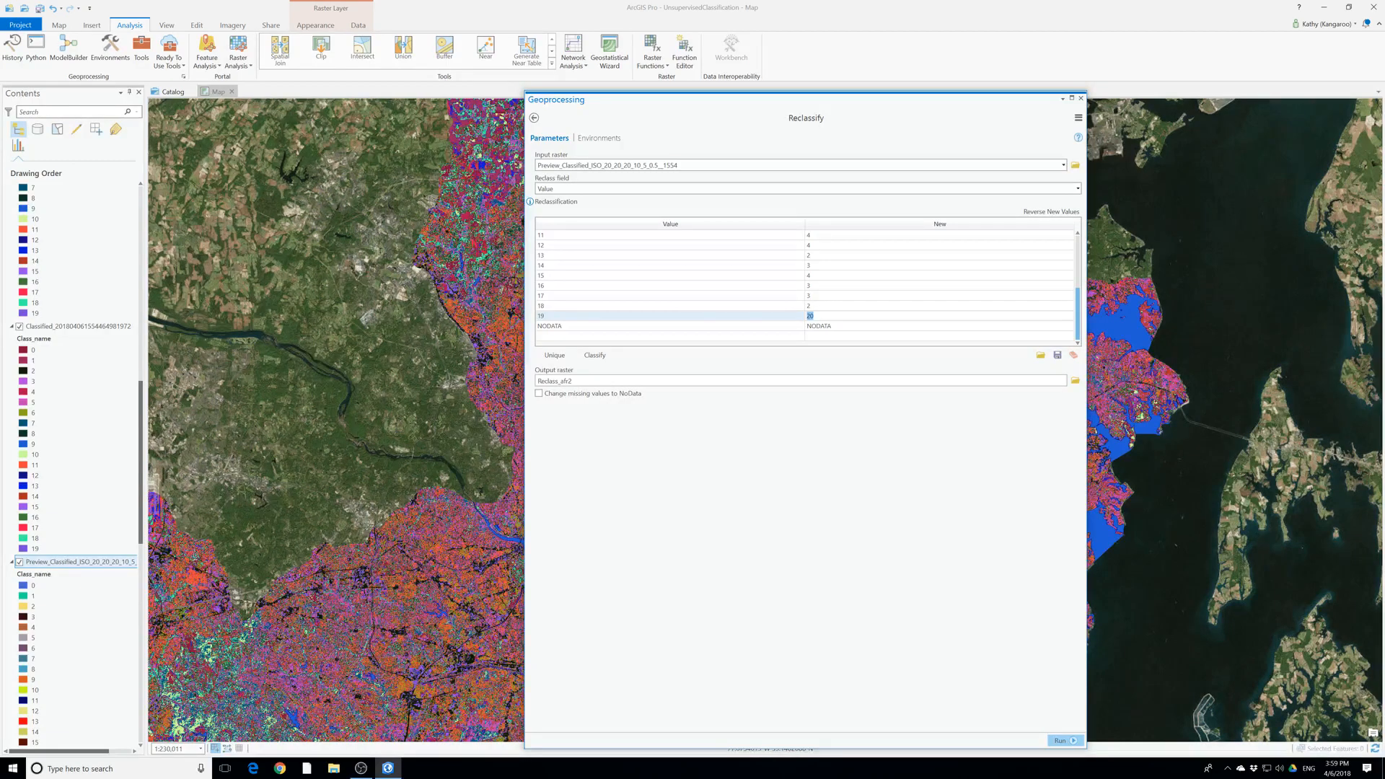
{"action": "type", "text": "4"}
{"action": "left_click", "coordinate": [1054, 741]}
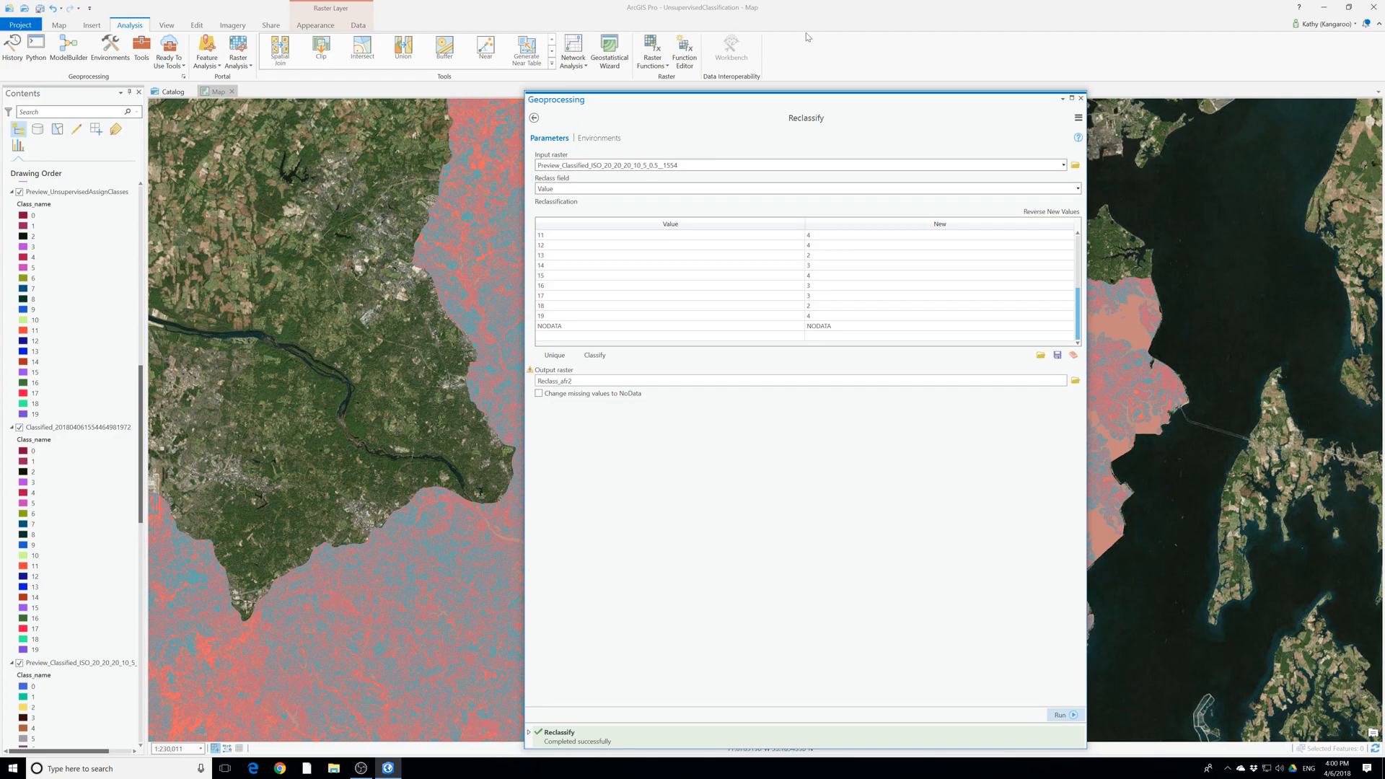
Close the Reclassify tool and inspect the reclassified raster's full extent on the map and its legend classes
{"action": "left_click", "coordinate": [1080, 97]}
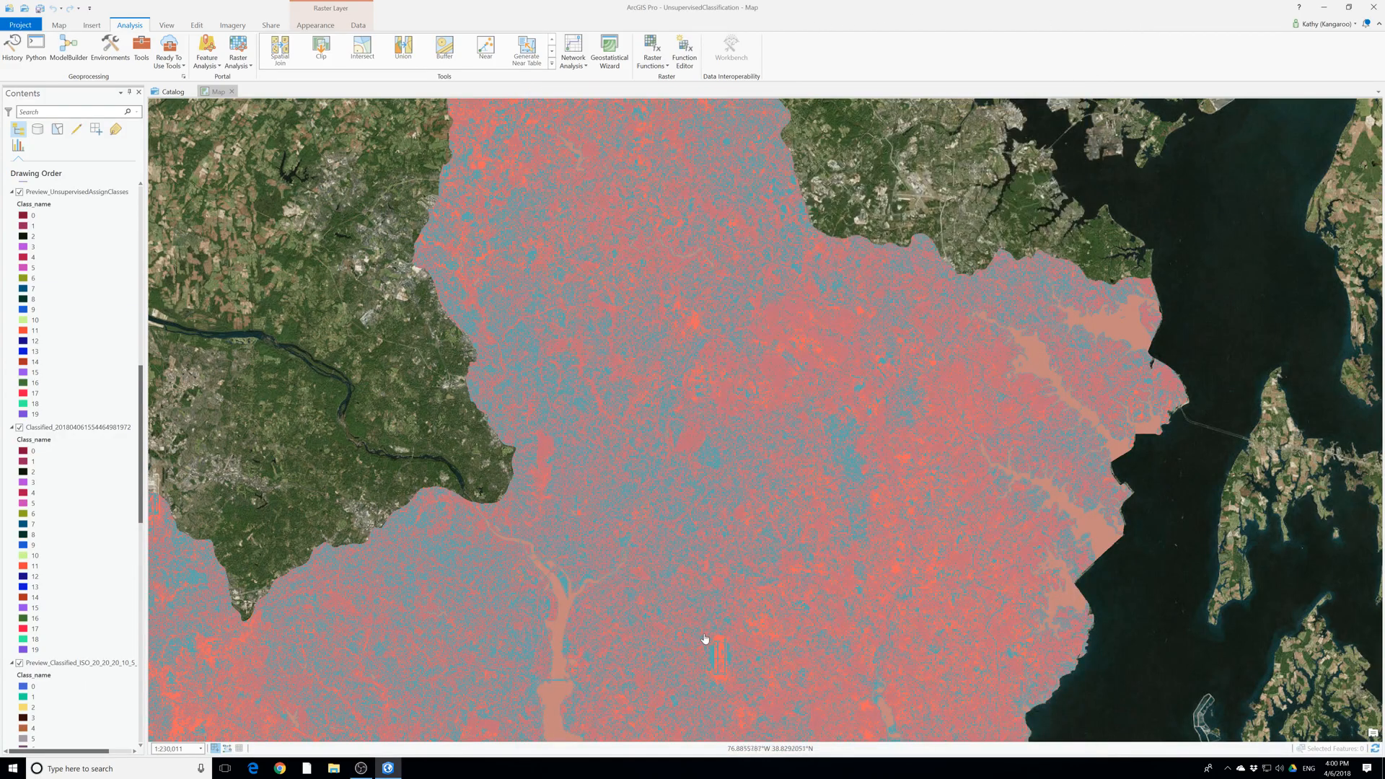
{"action": "scroll", "coordinate": [676, 604], "scroll_direction": "down", "scroll_amount": 2}
{"action": "scroll", "coordinate": [676, 604], "scroll_direction": "down", "scroll_amount": 2}
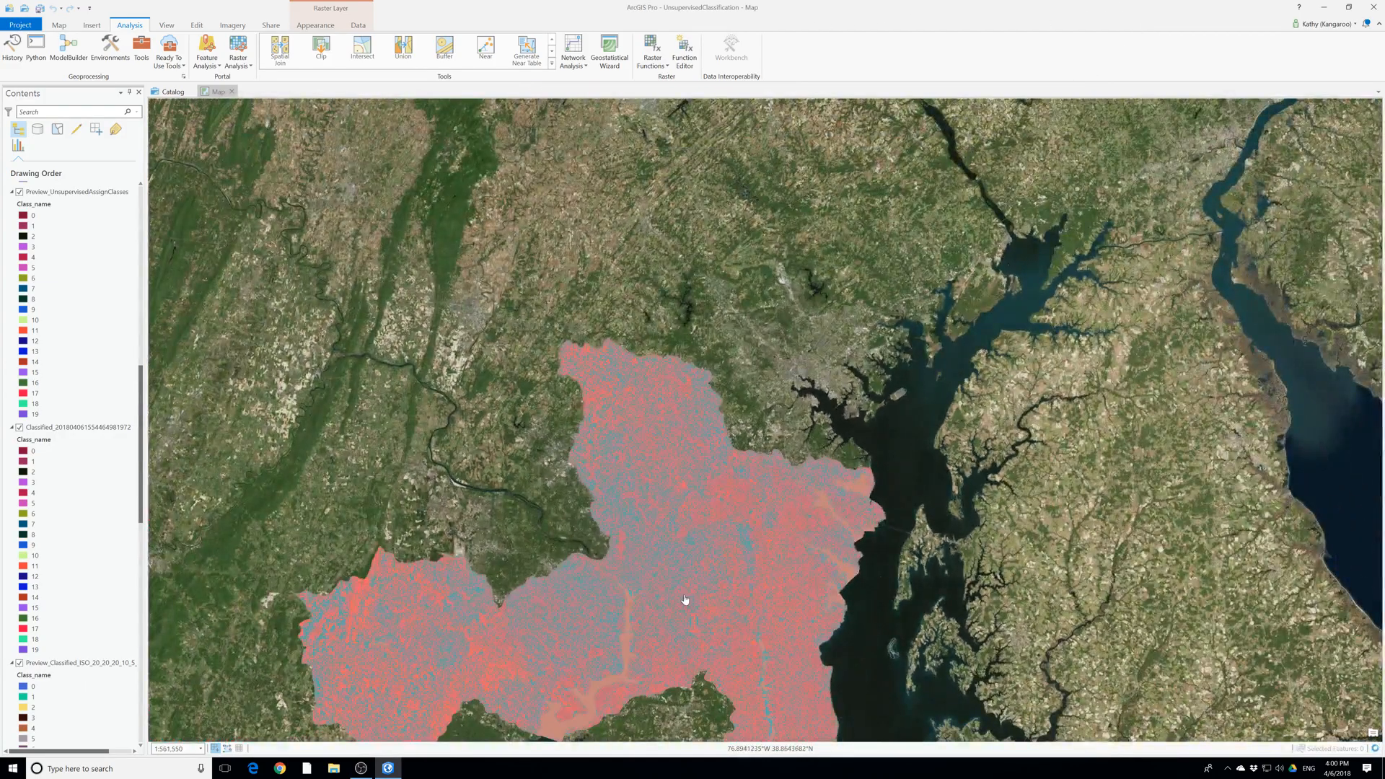
{"action": "scroll", "coordinate": [101, 243], "scroll_direction": "up", "scroll_amount": 5}
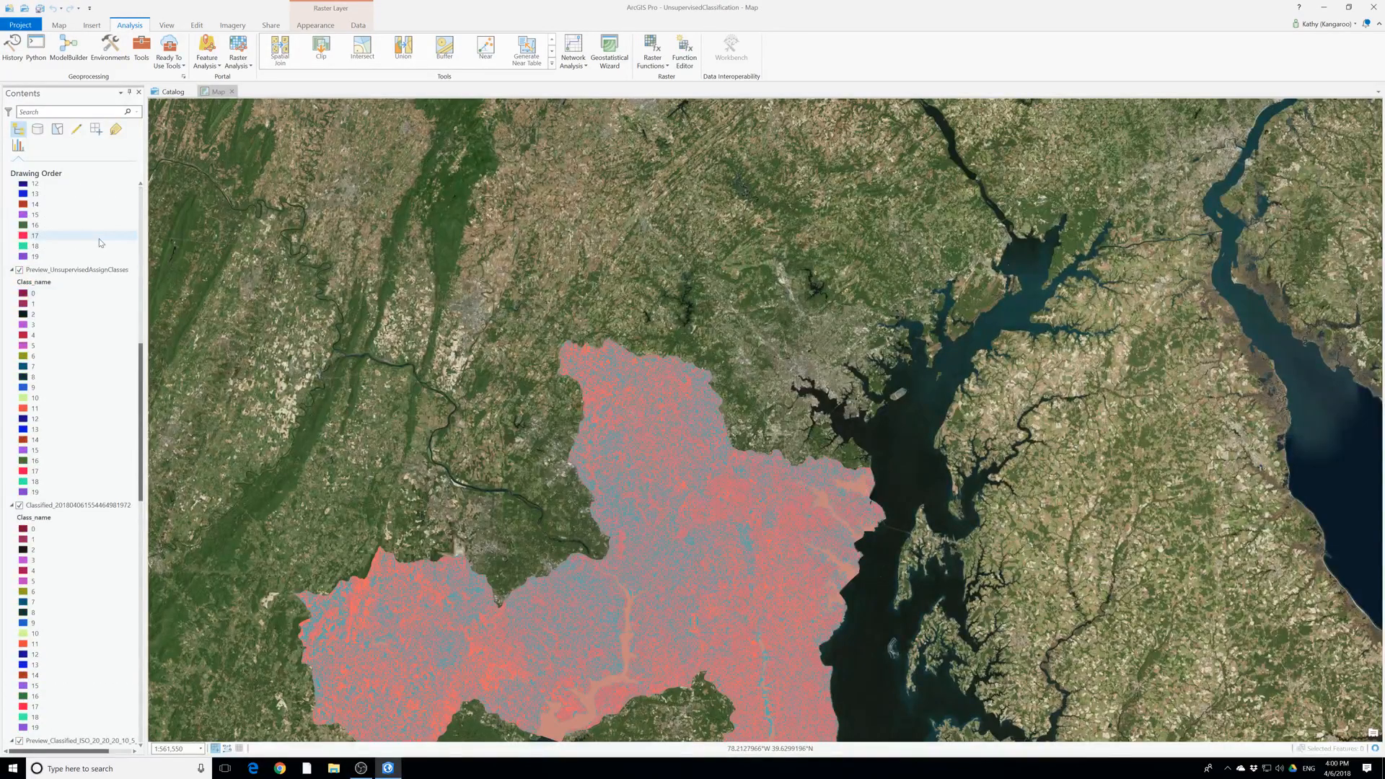
{"action": "scroll", "coordinate": [101, 243], "scroll_direction": "up", "scroll_amount": 3}
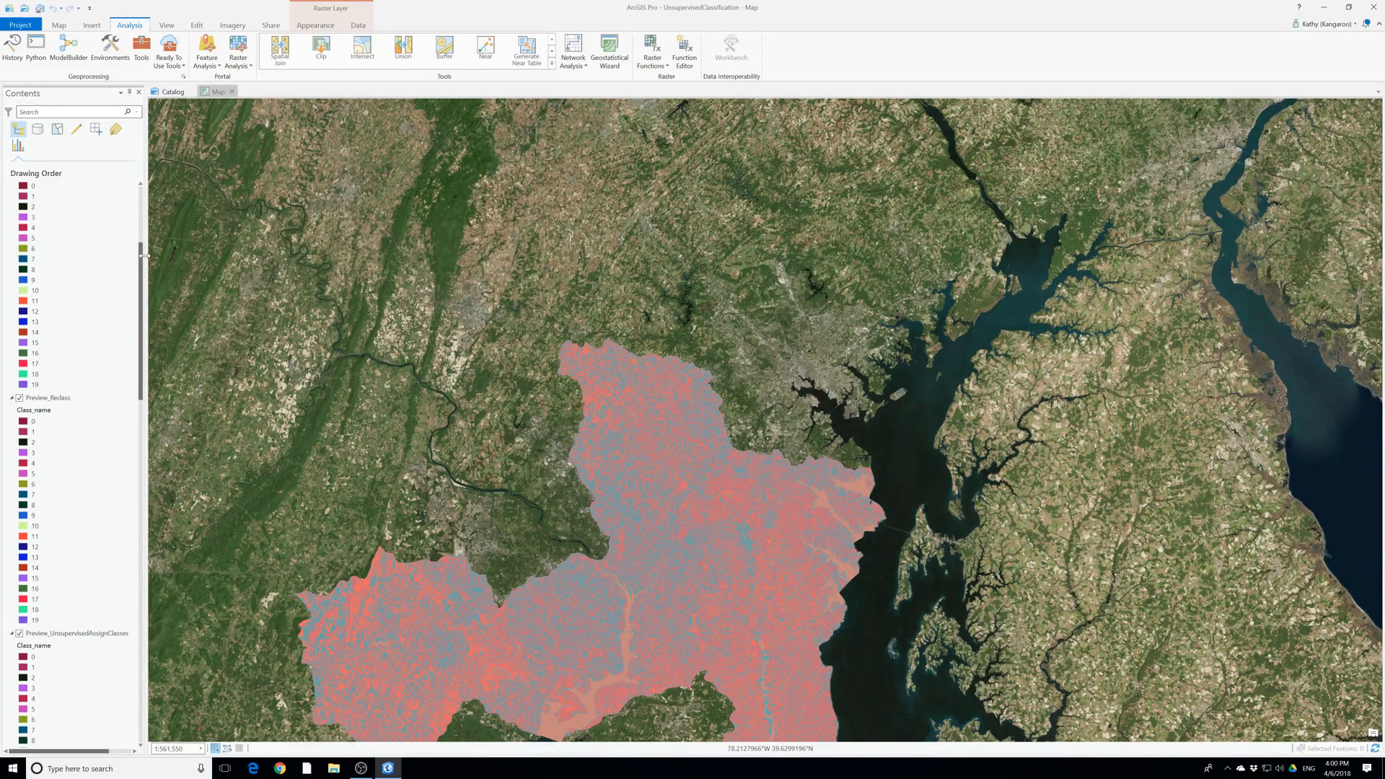
{"action": "scroll", "coordinate": [143, 262], "scroll_direction": "up", "scroll_amount": 3}
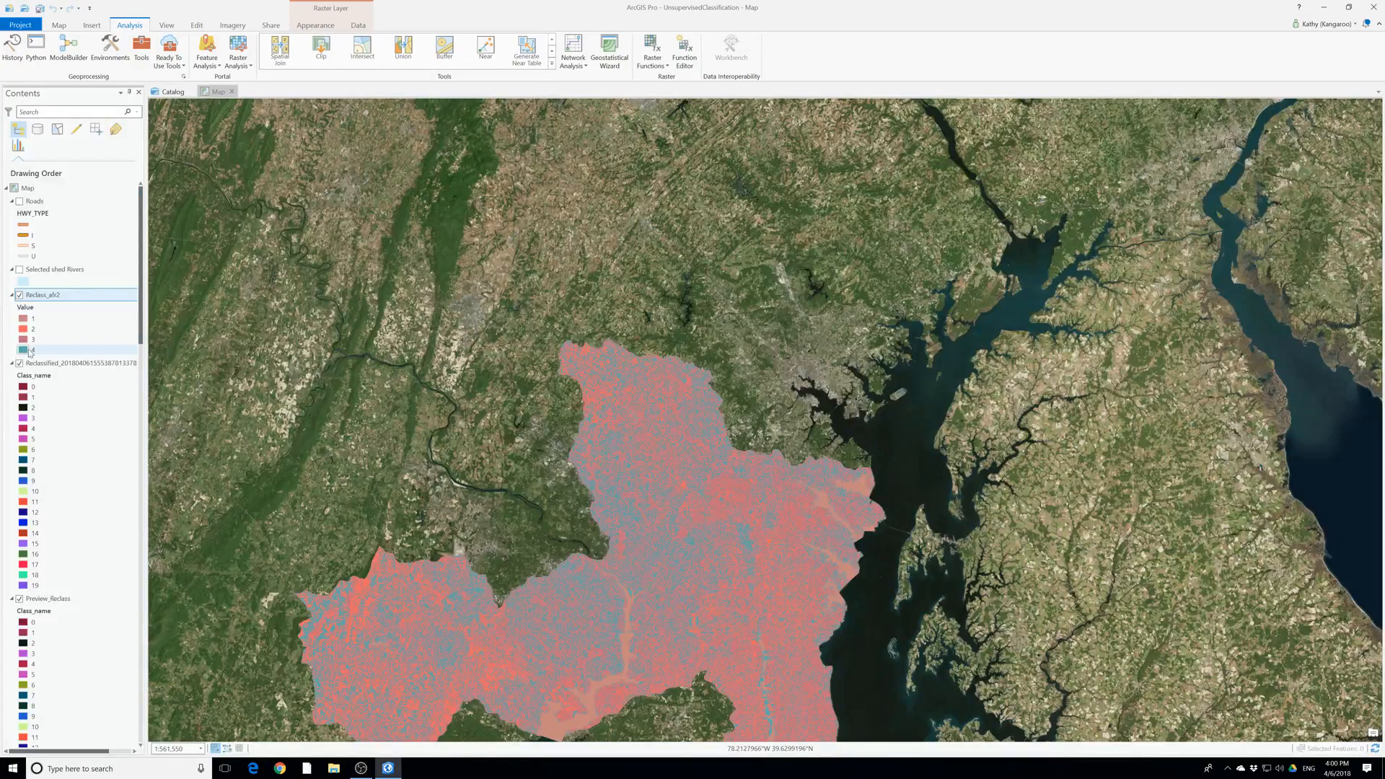
Remove the Clip_multispec_2006 layer and the hidden five-class Preview_Classified_ISO_5 layer from the map
{"action": "scroll", "coordinate": [30, 352], "scroll_direction": "down", "scroll_amount": 15}
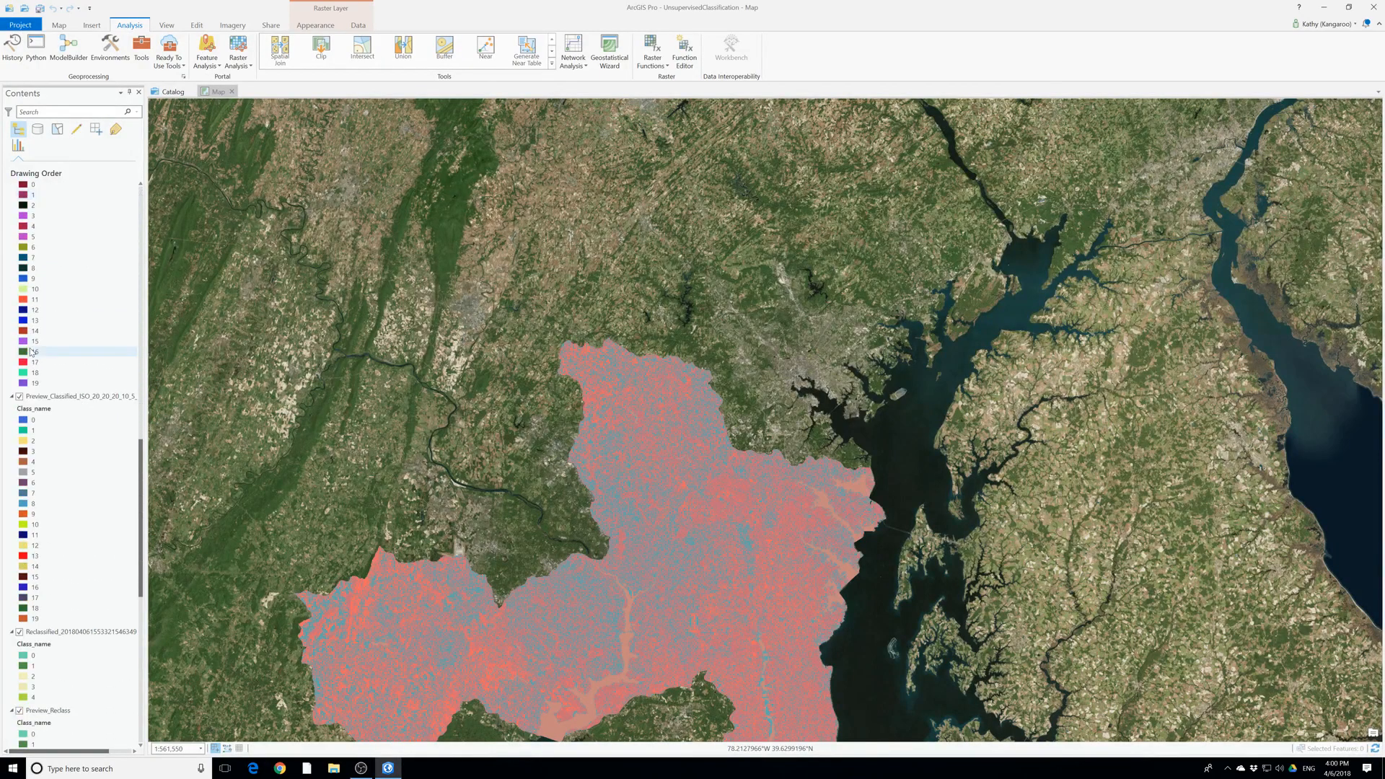
{"action": "scroll", "coordinate": [30, 352], "scroll_direction": "down", "scroll_amount": 5}
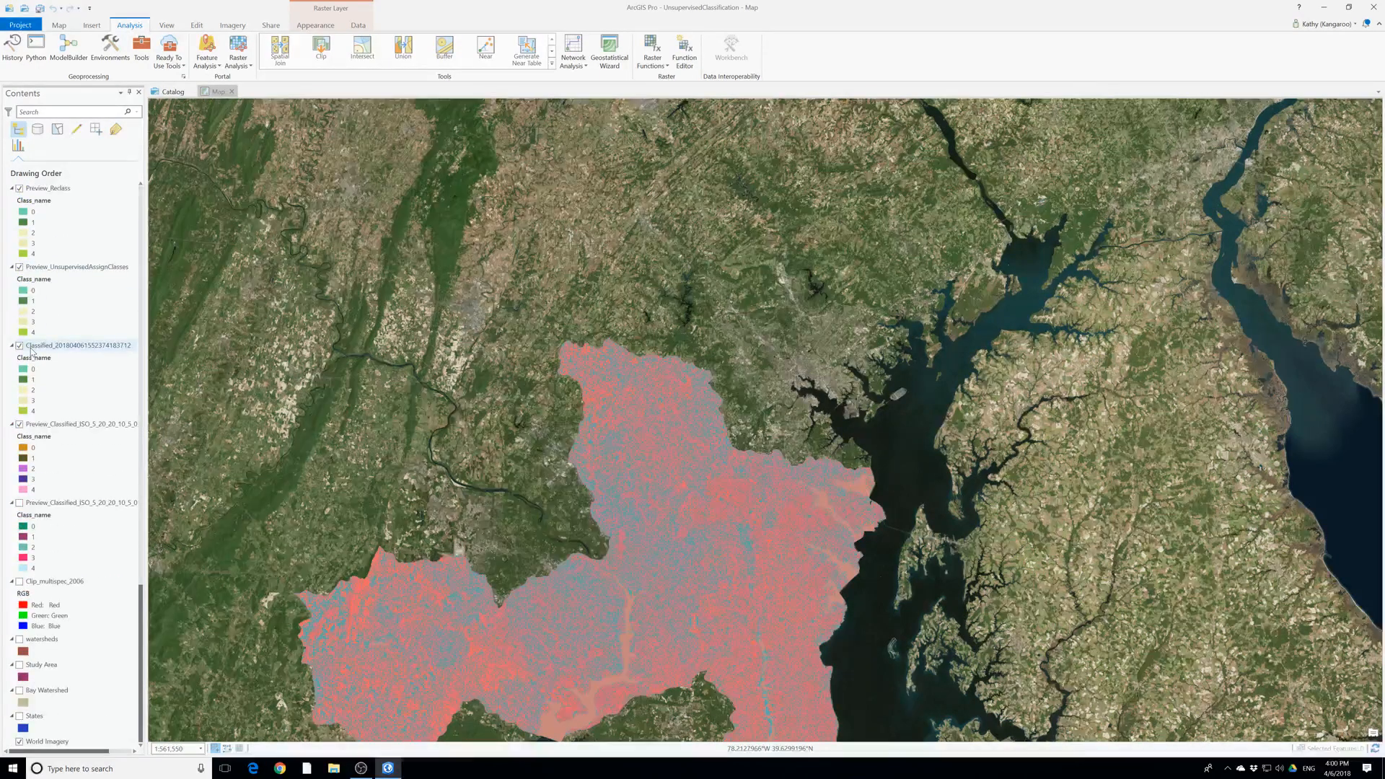
{"action": "right_click", "coordinate": [49, 583]}
{"action": "left_click", "coordinate": [86, 309]}
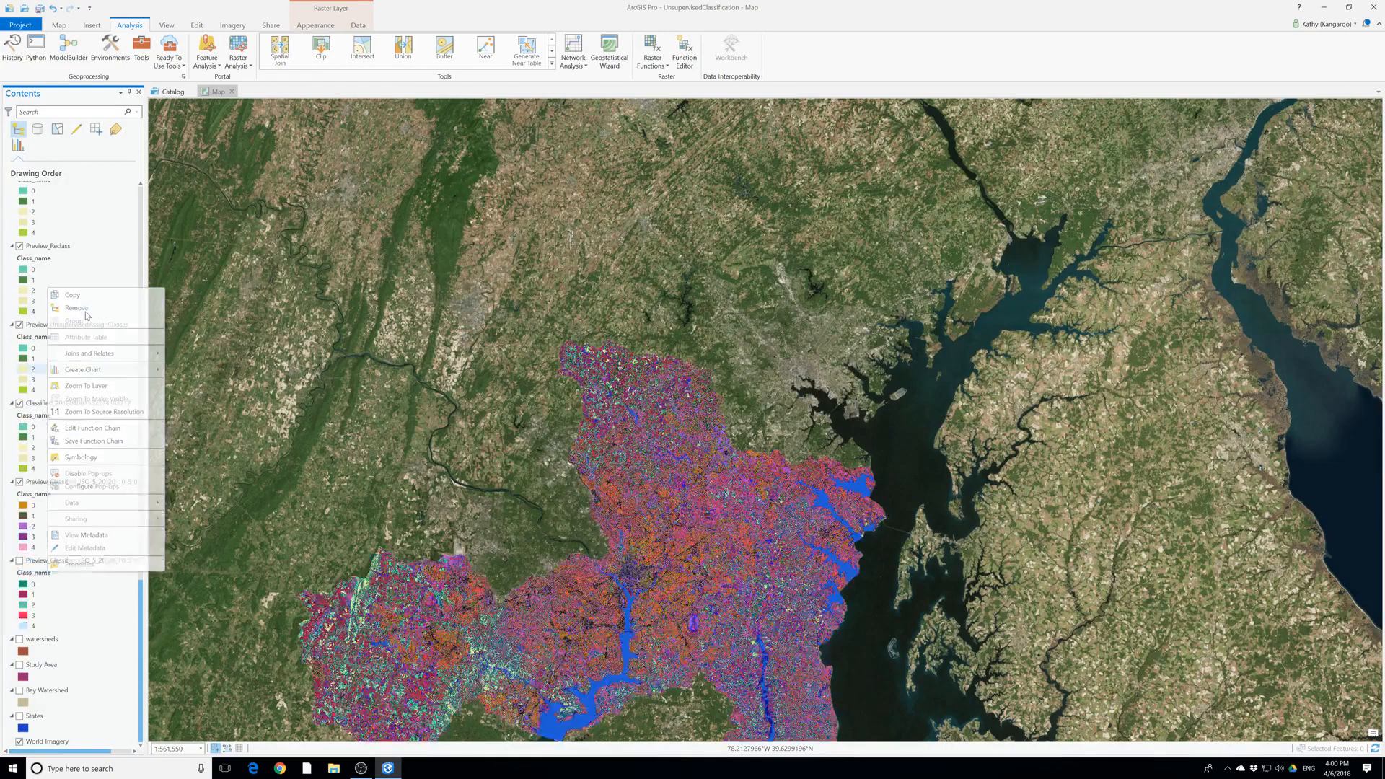
{"action": "right_click", "coordinate": [39, 561]}
{"action": "left_click", "coordinate": [67, 293]}
{"action": "right_click", "coordinate": [43, 482]}
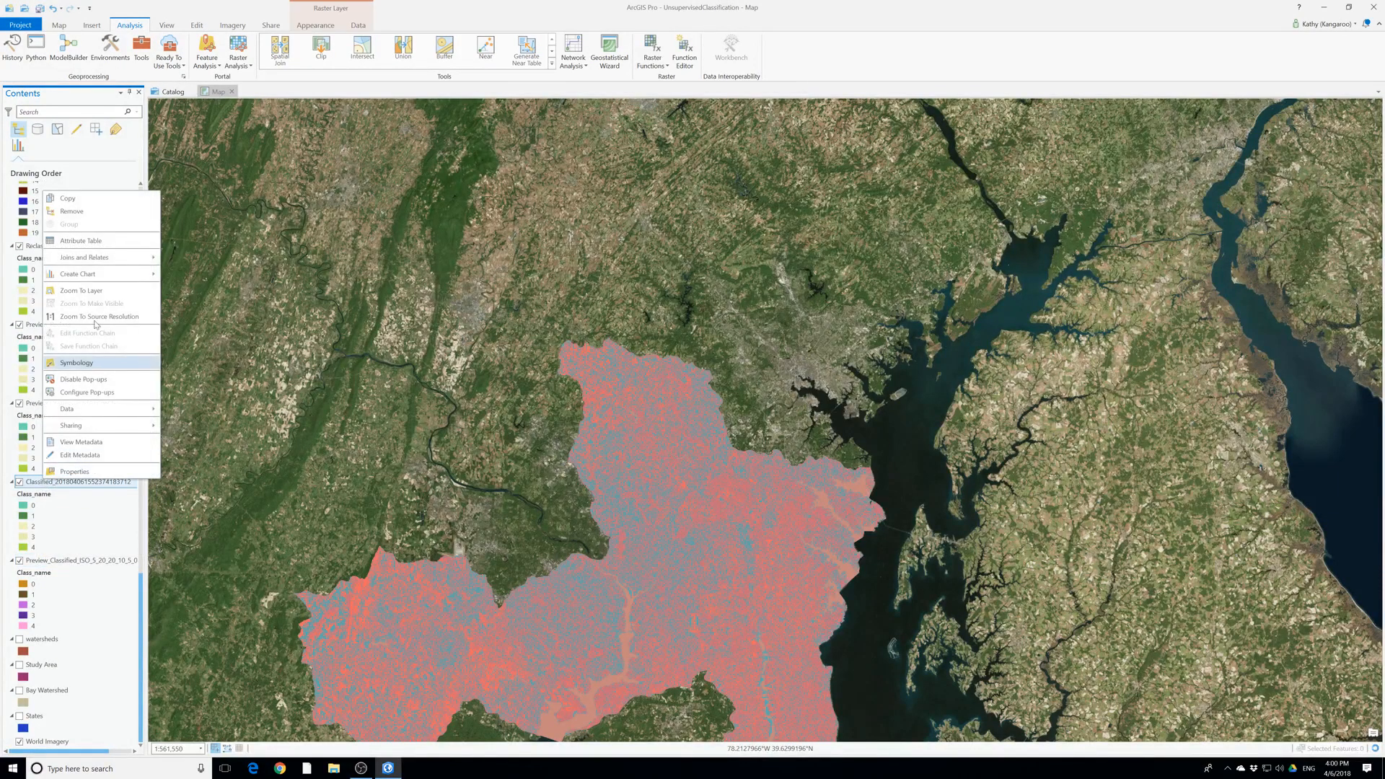
{"action": "left_click", "coordinate": [72, 212]}
{"action": "right_click", "coordinate": [43, 482]}
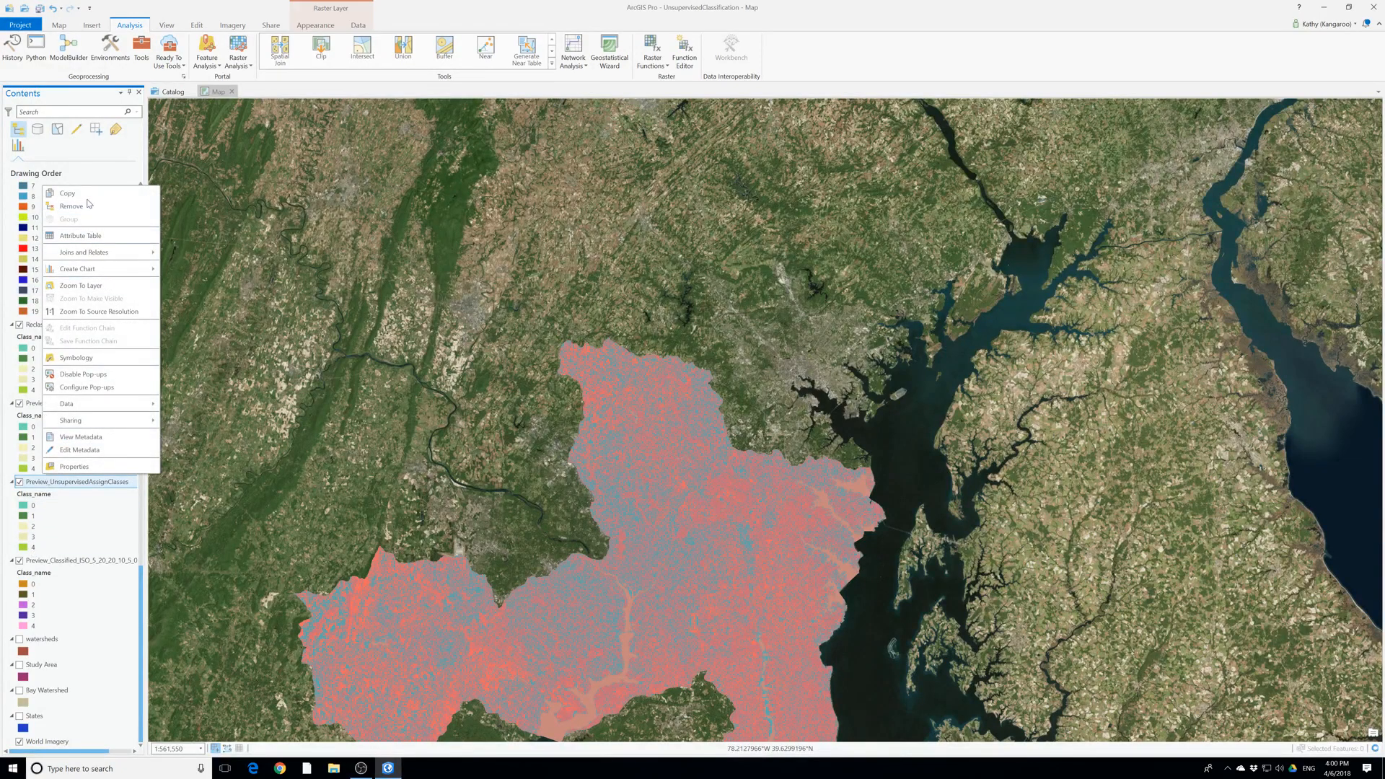
{"action": "left_click", "coordinate": [88, 204]}
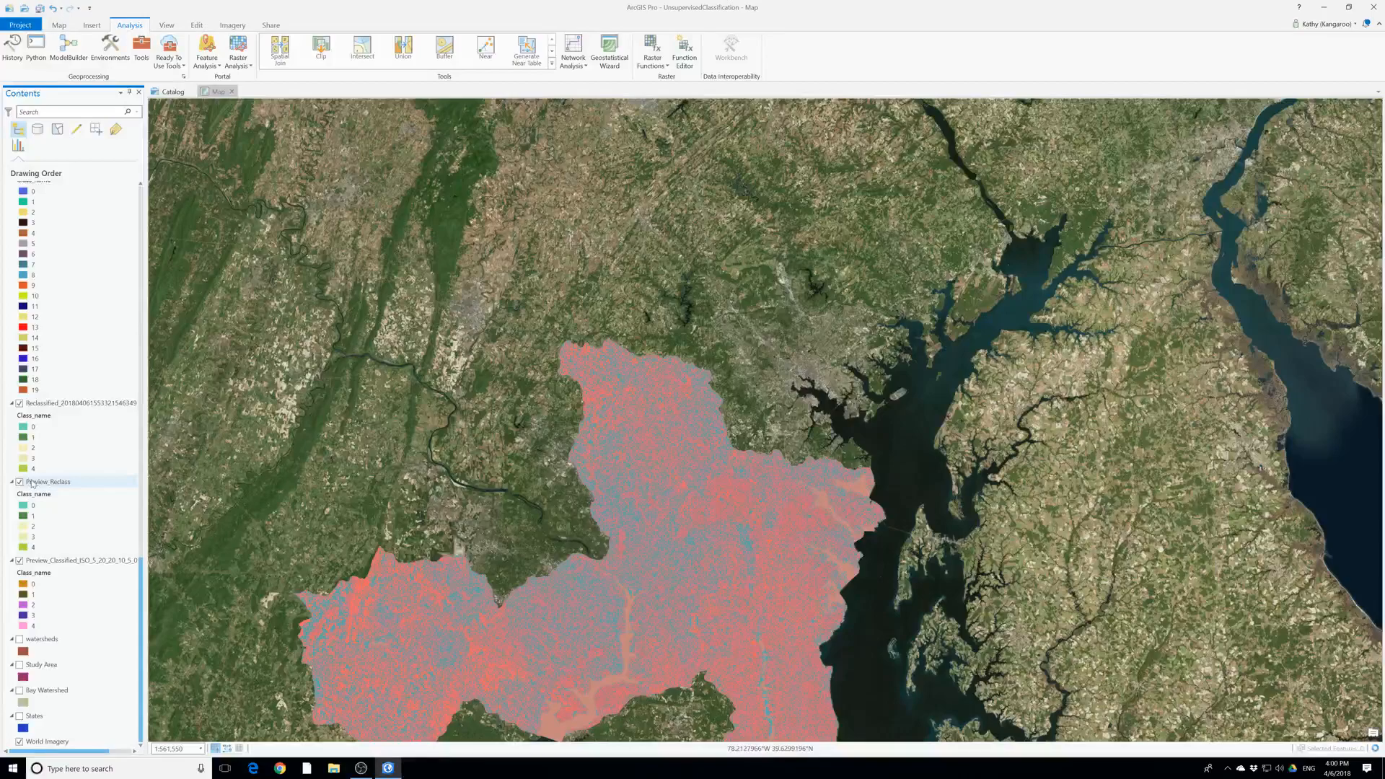
{"action": "right_click", "coordinate": [62, 565]}
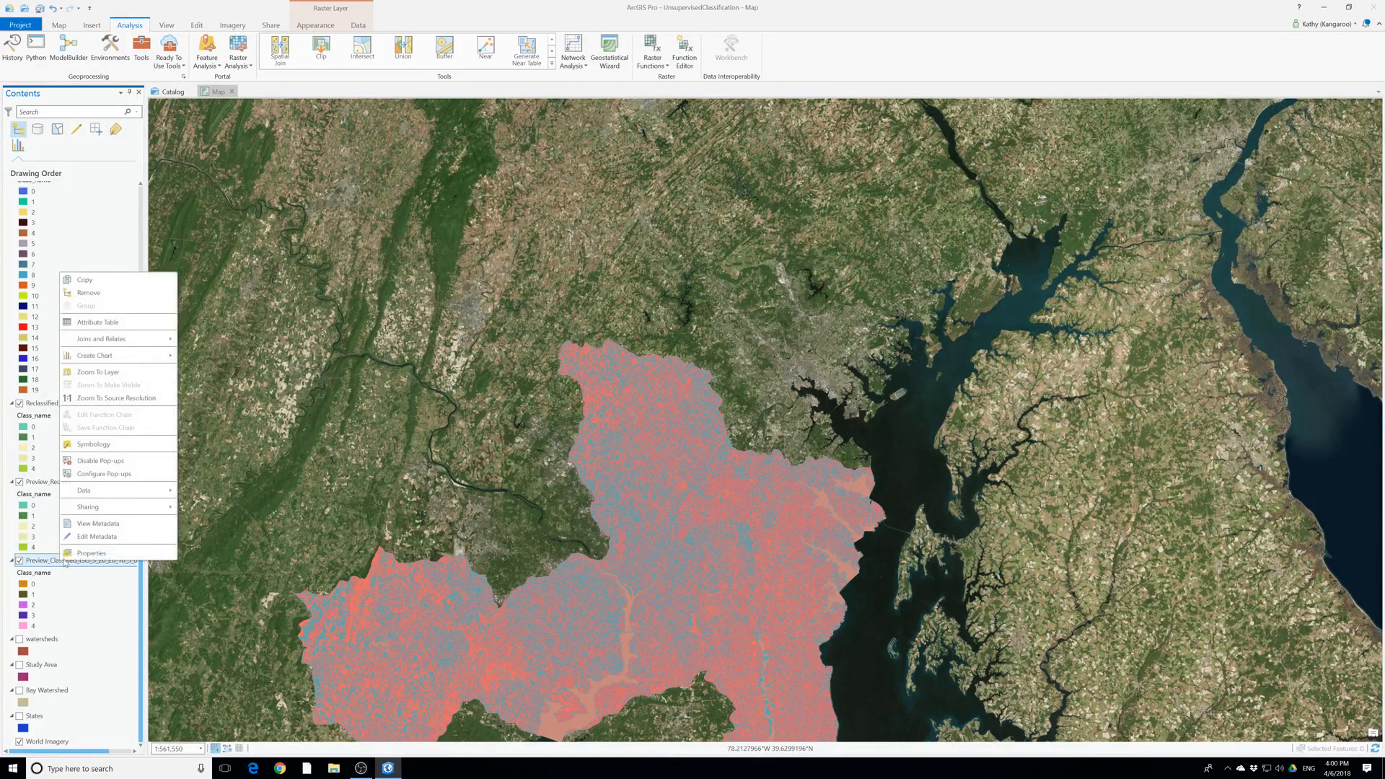
{"action": "left_click", "coordinate": [88, 293]}
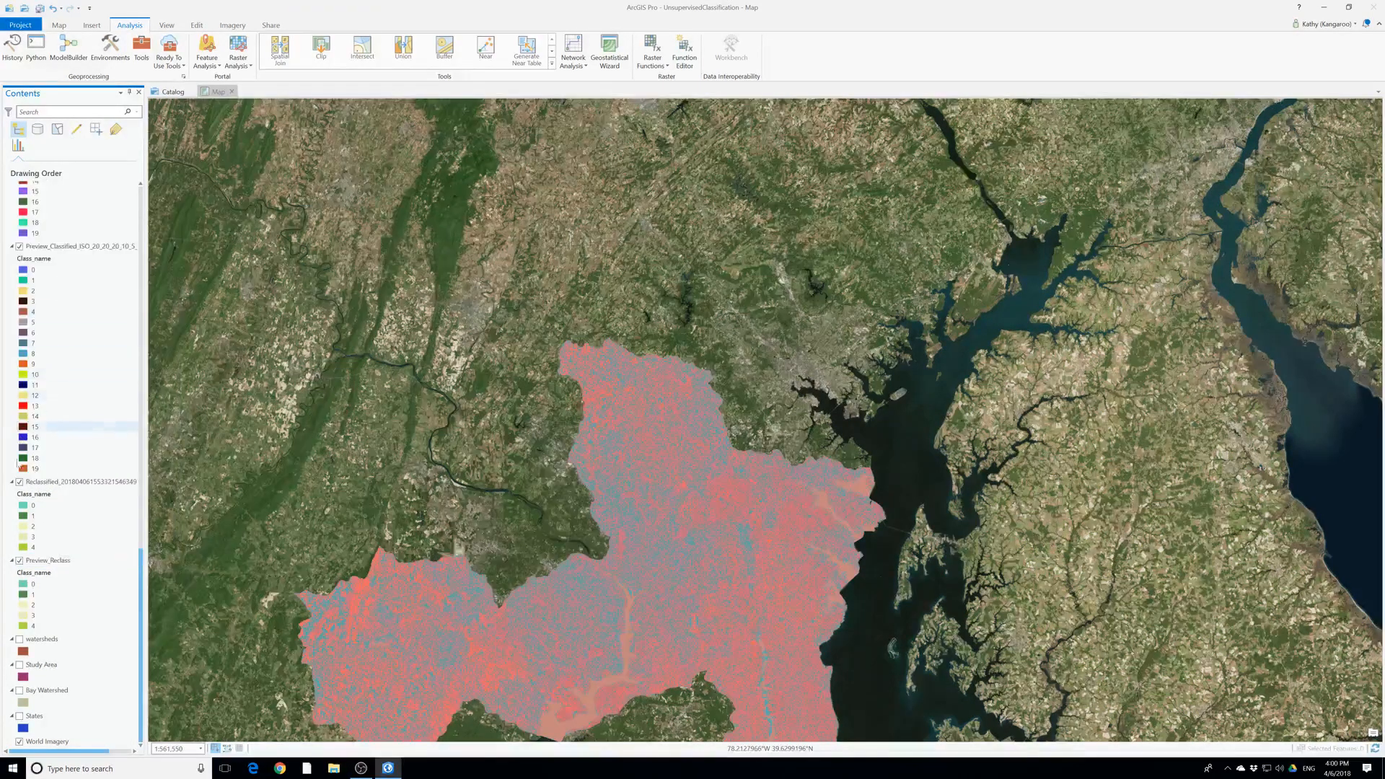
{"action": "right_click", "coordinate": [50, 562]}
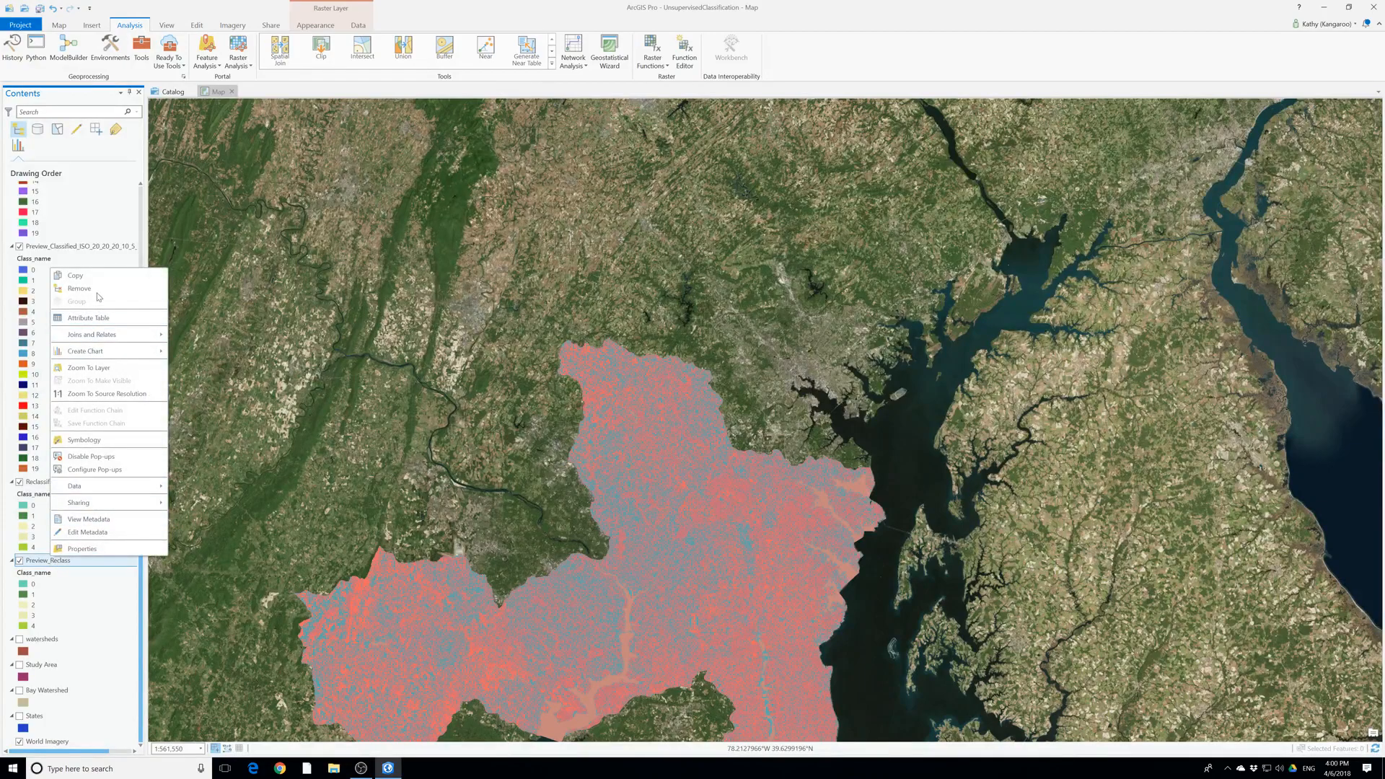
{"action": "left_click", "coordinate": [79, 288]}
{"action": "right_click", "coordinate": [69, 561]}
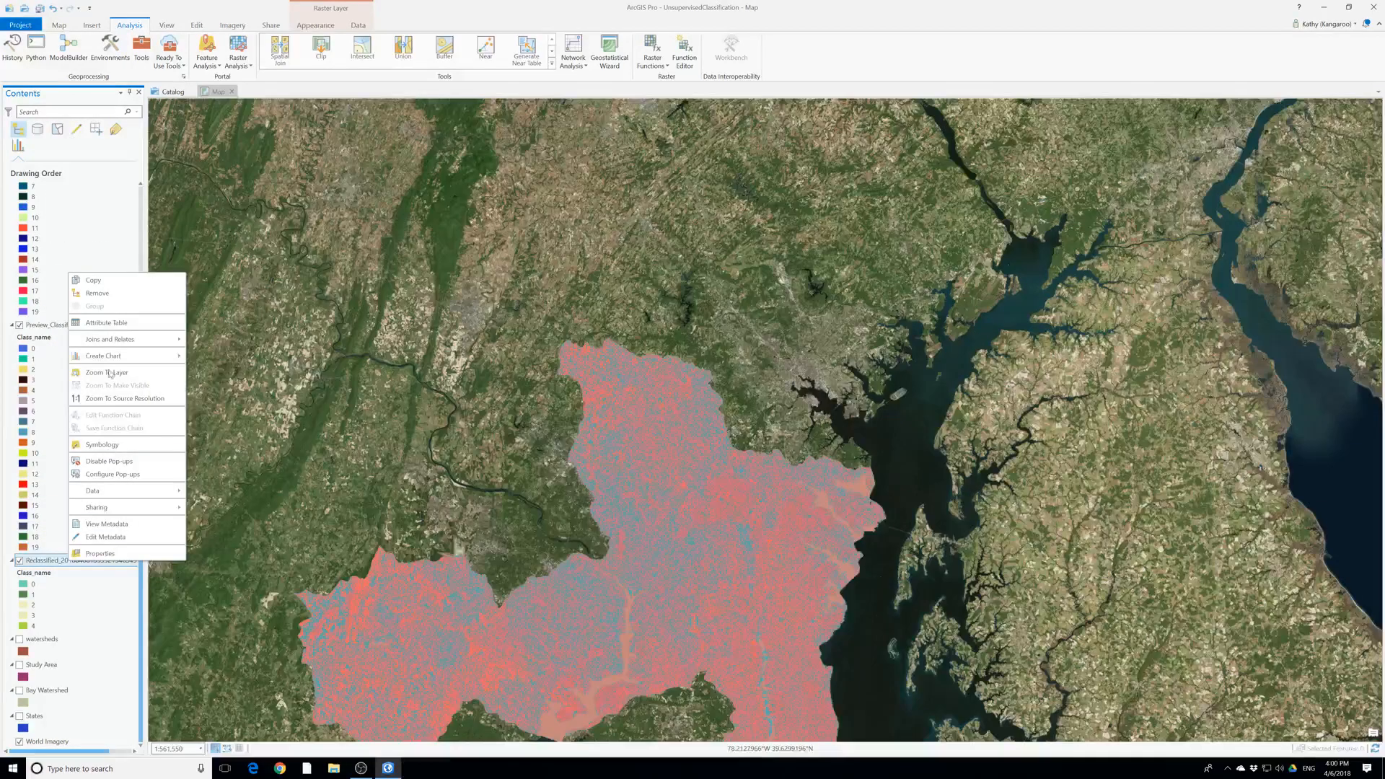
{"action": "left_click", "coordinate": [108, 293]}
Hide the 20-class Reclassified, Preview_Reclass, Preview_UnsupervisedAssignClasses, Classified and Preview_Classified_ISO_20 layers so only the four-class raster and imagery remain on
{"action": "scroll", "coordinate": [70, 486], "scroll_direction": "up", "scroll_amount": 15}
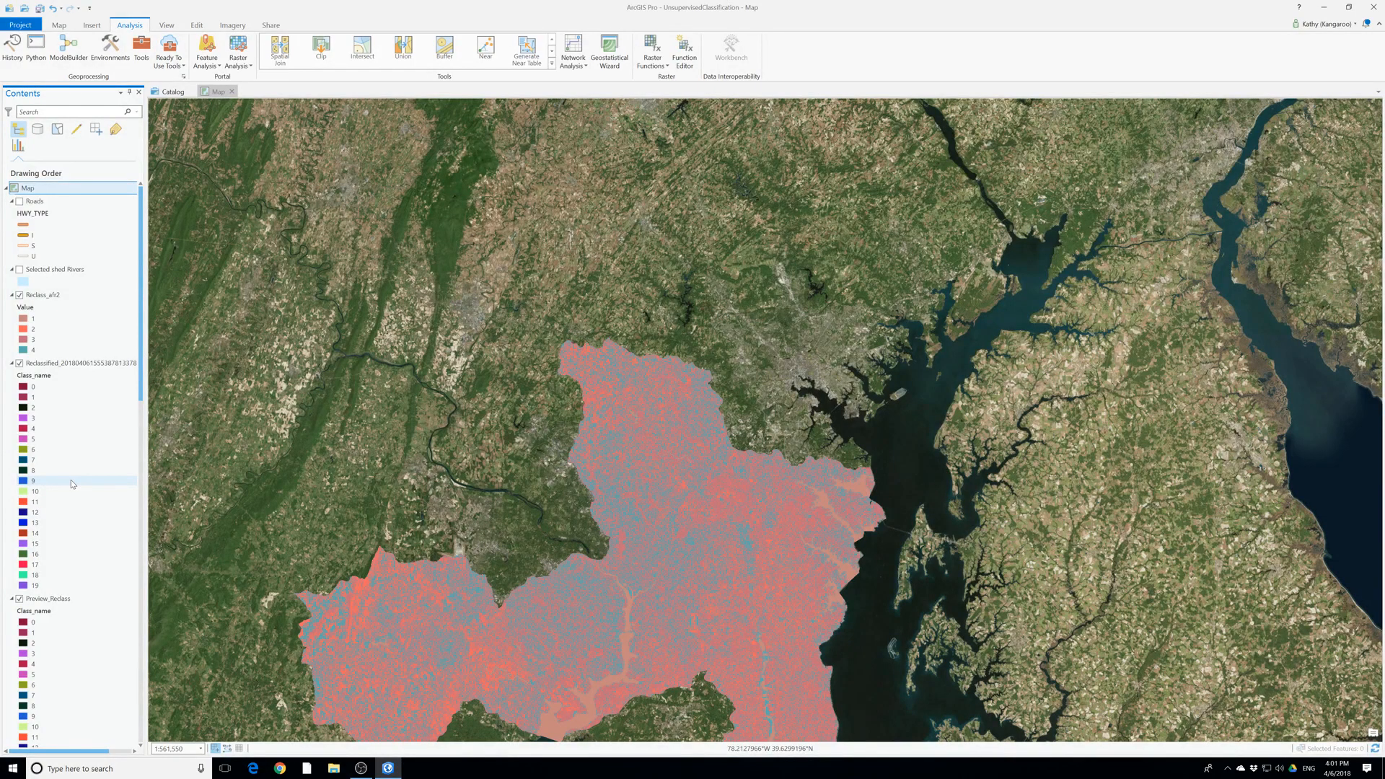
{"action": "scroll", "coordinate": [669, 575], "scroll_direction": "up", "scroll_amount": 5}
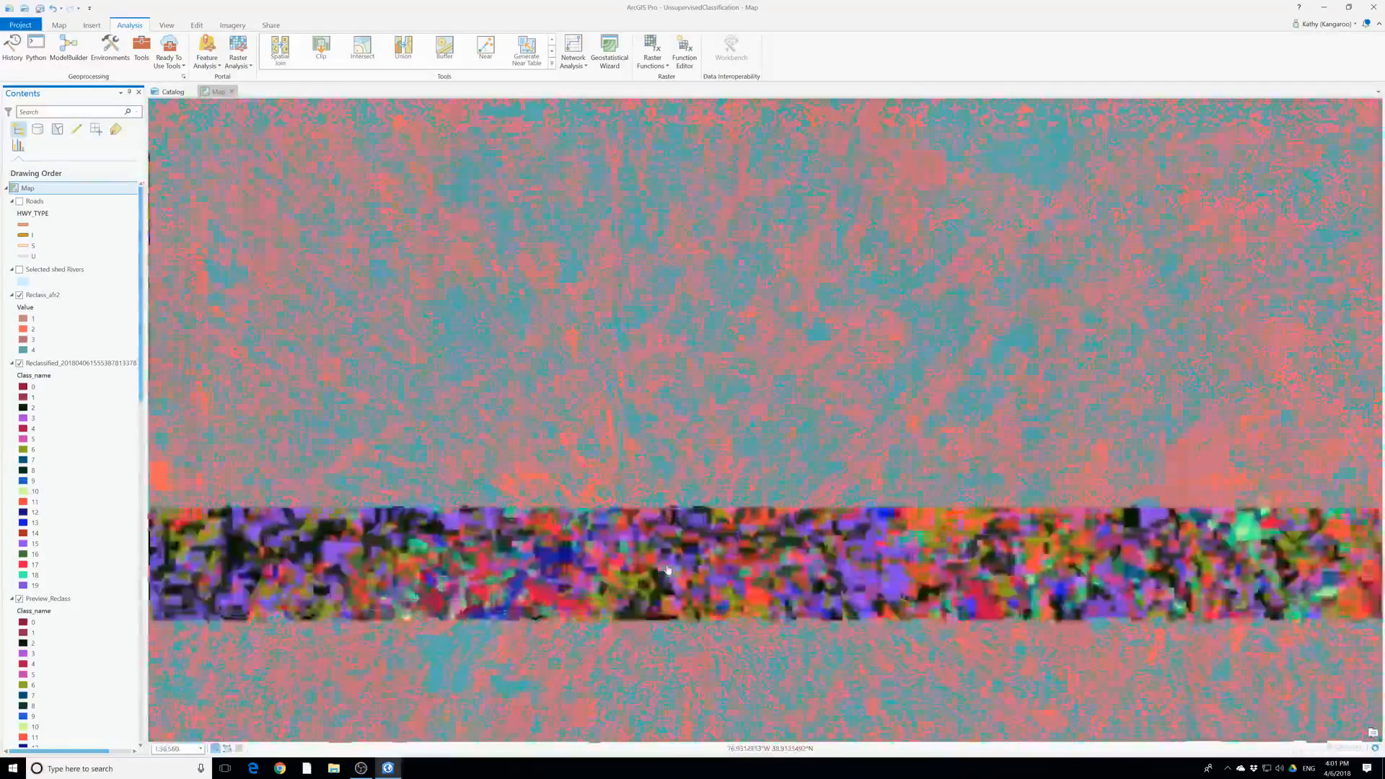
{"action": "left_click", "coordinate": [20, 363]}
{"action": "left_click", "coordinate": [19, 598]}
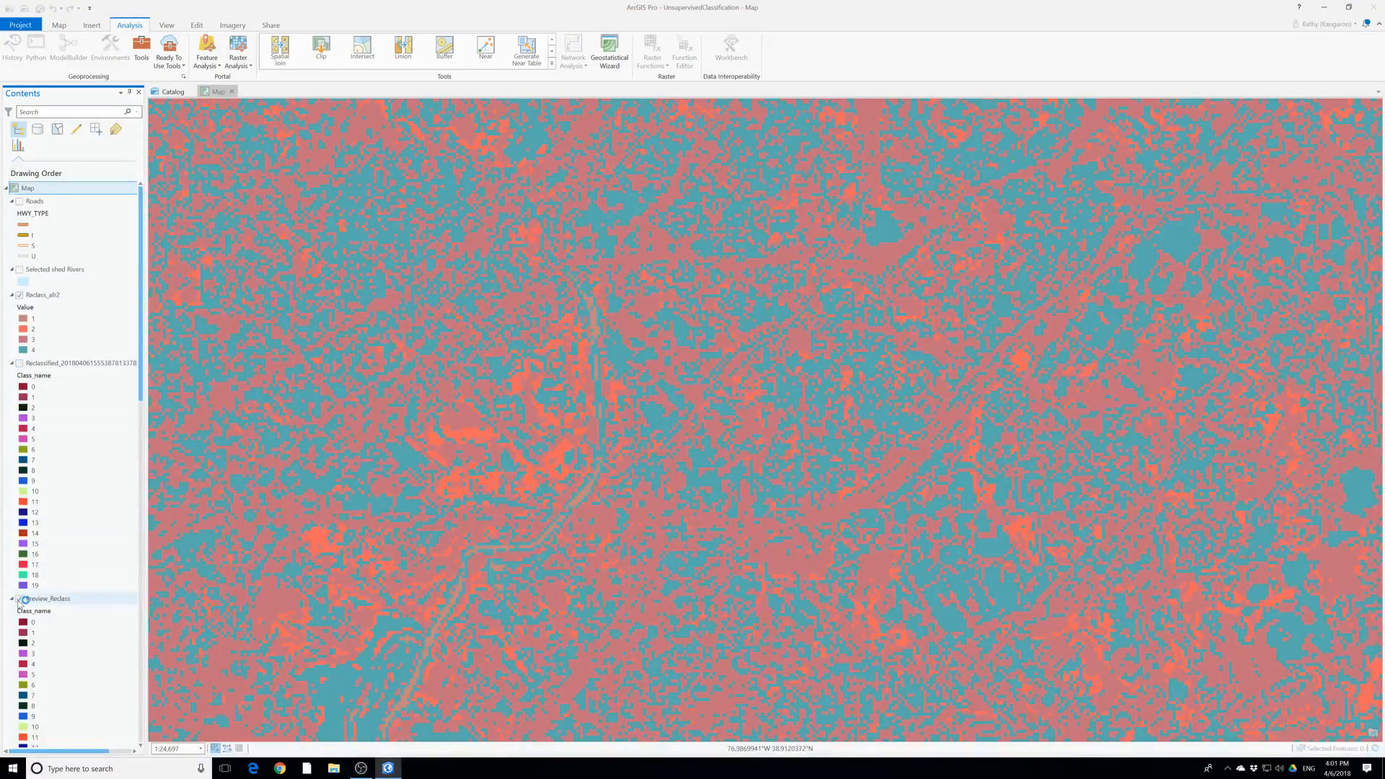
{"action": "scroll", "coordinate": [20, 591], "scroll_direction": "down", "scroll_amount": 1}
{"action": "left_click", "coordinate": [19, 547]}
{"action": "scroll", "coordinate": [20, 599], "scroll_direction": "down", "scroll_amount": 3}
{"action": "left_click", "coordinate": [19, 652]}
{"action": "scroll", "coordinate": [58, 651], "scroll_direction": "down", "scroll_amount": 6}
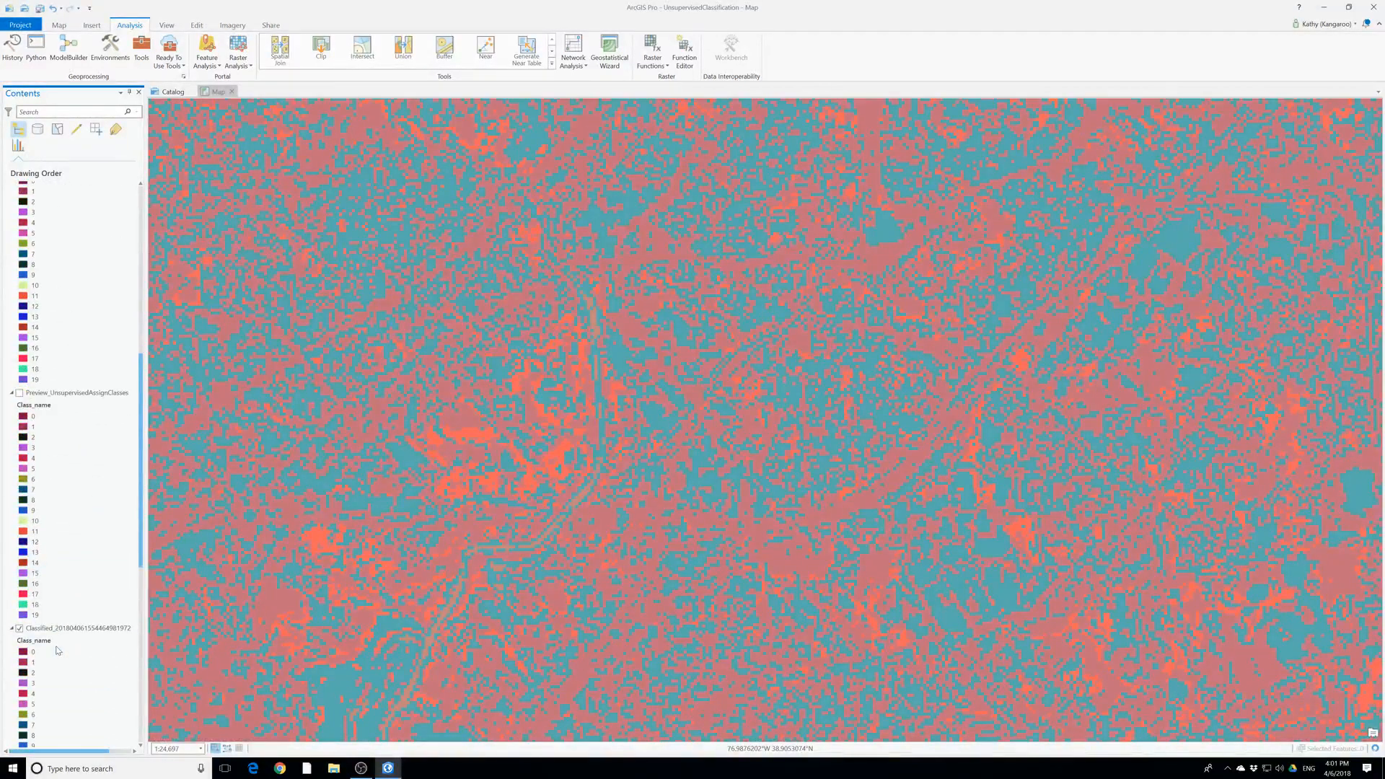
{"action": "left_click", "coordinate": [20, 628]}
{"action": "scroll", "coordinate": [50, 660], "scroll_direction": "down", "scroll_amount": 3}
{"action": "scroll", "coordinate": [50, 660], "scroll_direction": "down", "scroll_amount": 2}
{"action": "left_click", "coordinate": [20, 606]}
{"action": "scroll", "coordinate": [43, 608], "scroll_direction": "down", "scroll_amount": 4}
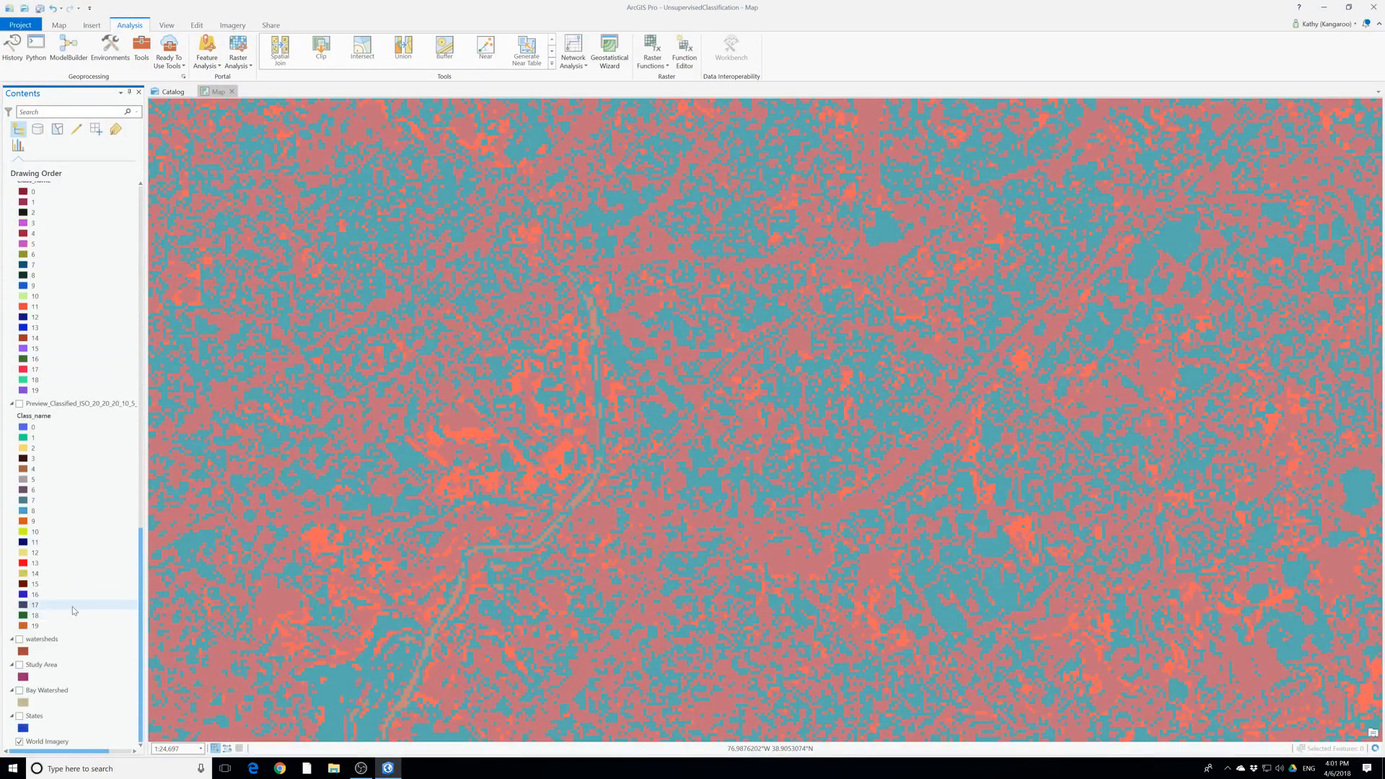
Examine the four-class reclassified raster at several scales around the river and urban area for scattered isolated pixels
{"action": "scroll", "coordinate": [704, 534], "scroll_direction": "down", "scroll_amount": 6}
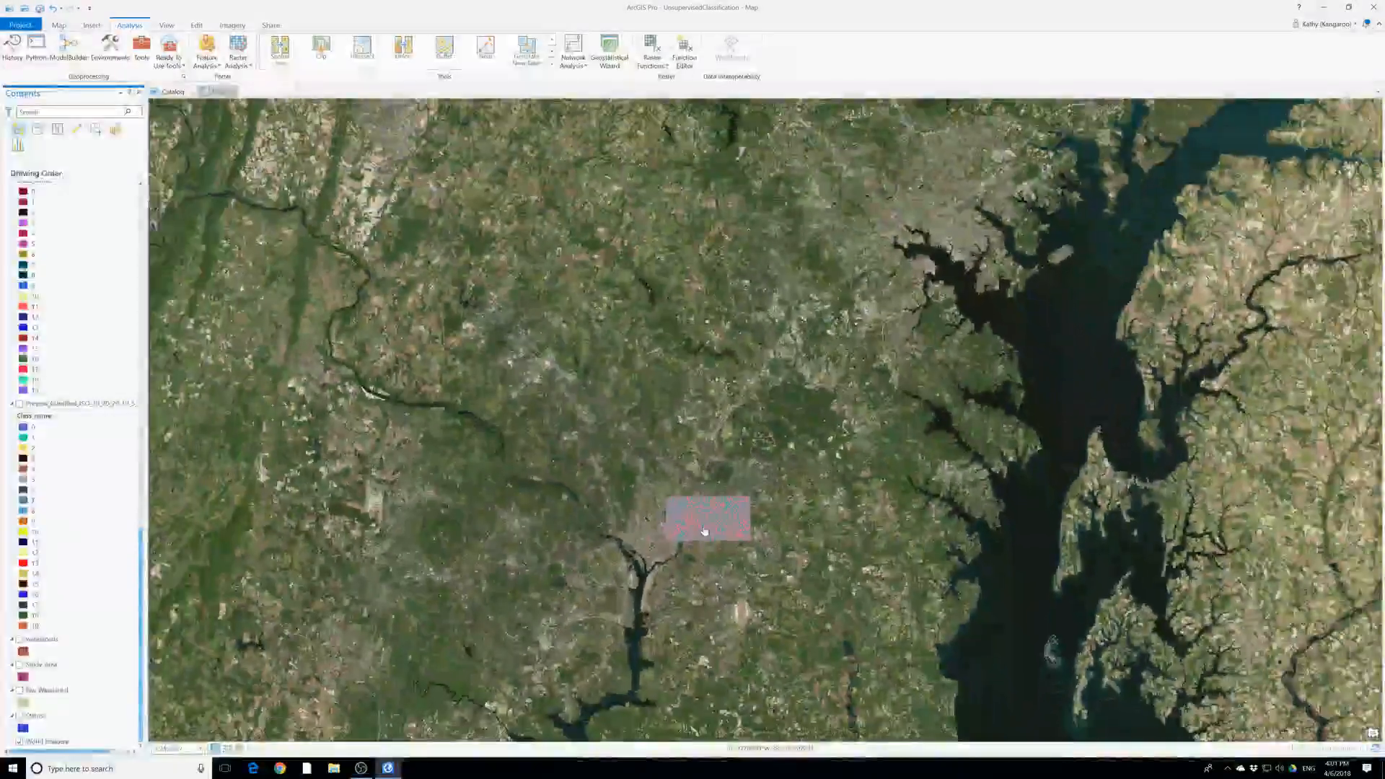
{"action": "scroll", "coordinate": [704, 532], "scroll_direction": "up", "scroll_amount": 5}
{"action": "left_click_drag", "start_coordinate": [495, 511], "coordinate": [789, 504]}
{"action": "scroll", "coordinate": [829, 507], "scroll_direction": "up", "scroll_amount": 1}
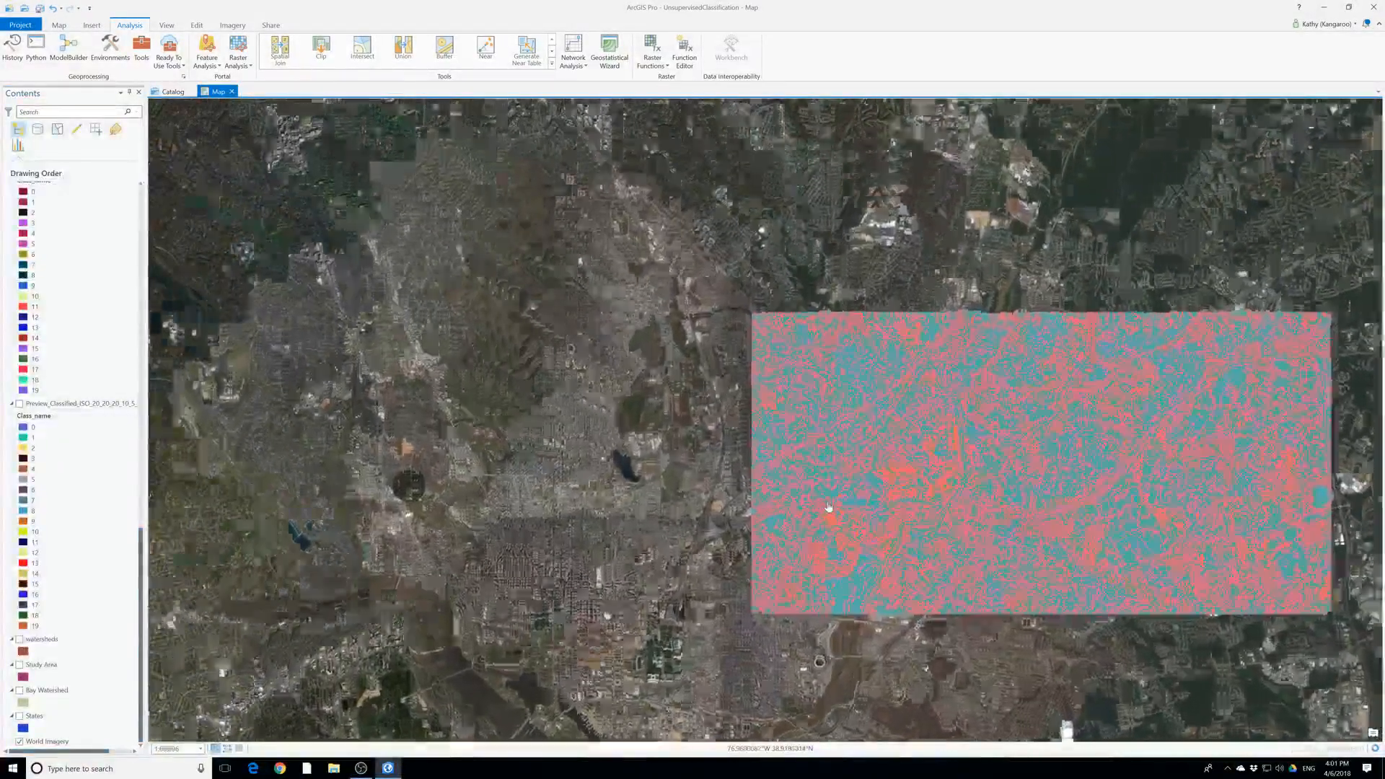
{"action": "scroll", "coordinate": [829, 507], "scroll_direction": "up", "scroll_amount": 5}
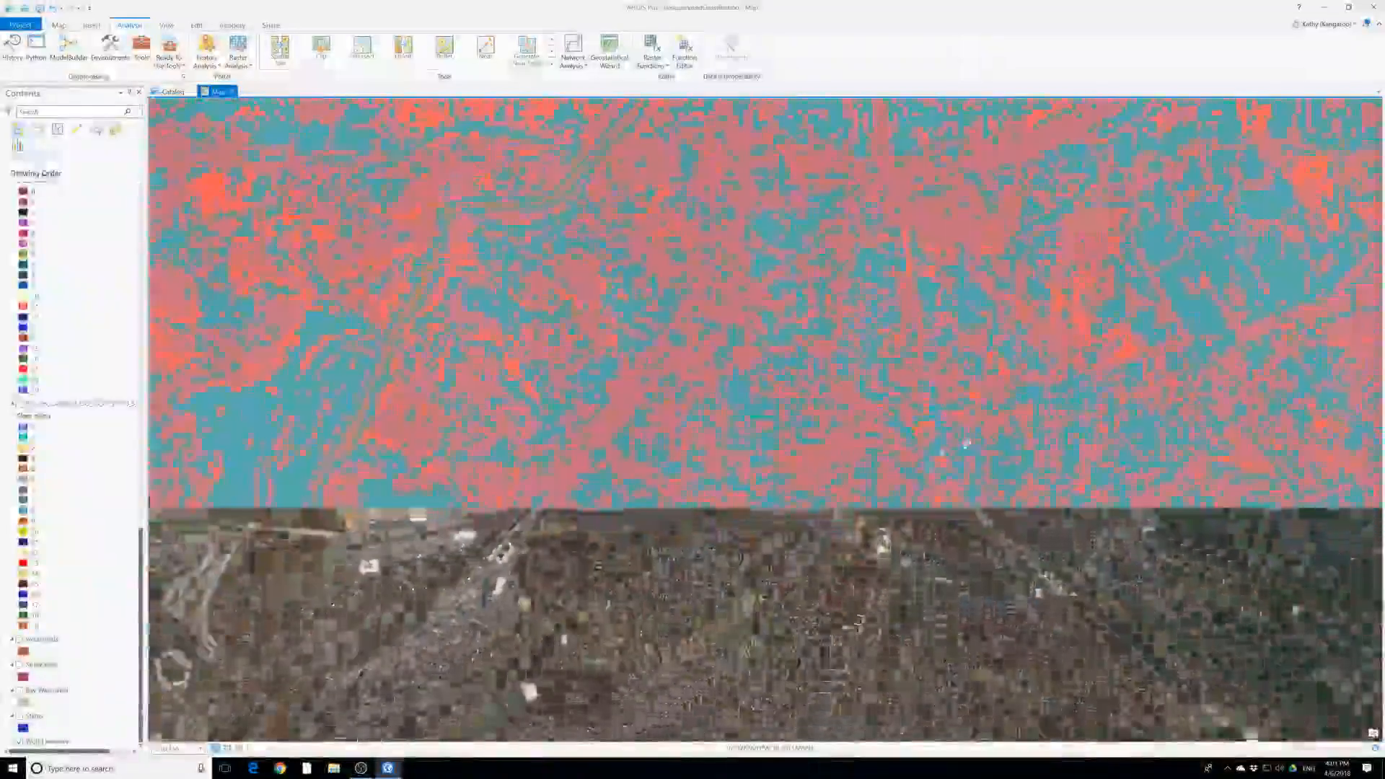
{"action": "scroll", "coordinate": [974, 426], "scroll_direction": "down", "scroll_amount": 5}
{"action": "left_click_drag", "start_coordinate": [897, 325], "coordinate": [845, 484]}
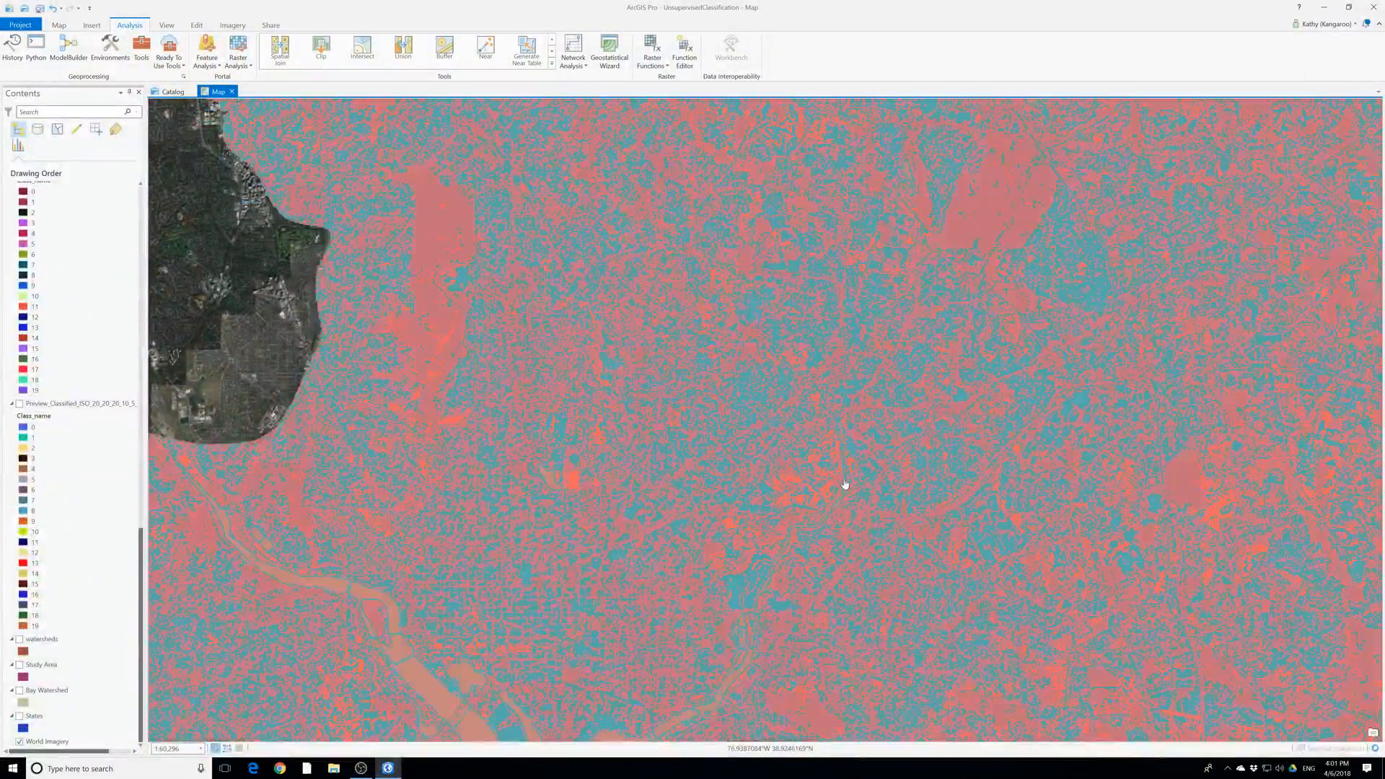
{"action": "scroll", "coordinate": [844, 484], "scroll_direction": "down", "scroll_amount": 3}
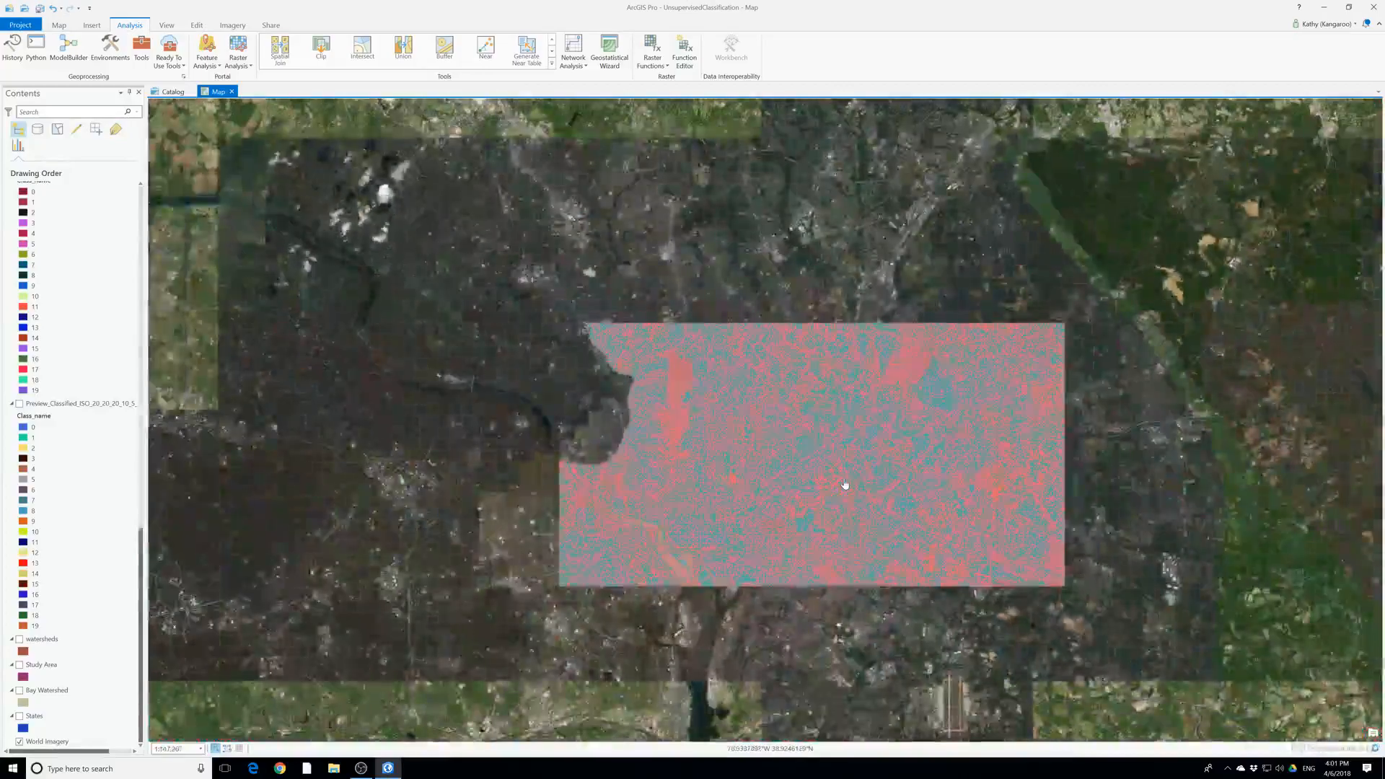
{"action": "scroll", "coordinate": [845, 484], "scroll_direction": "down", "scroll_amount": 2}
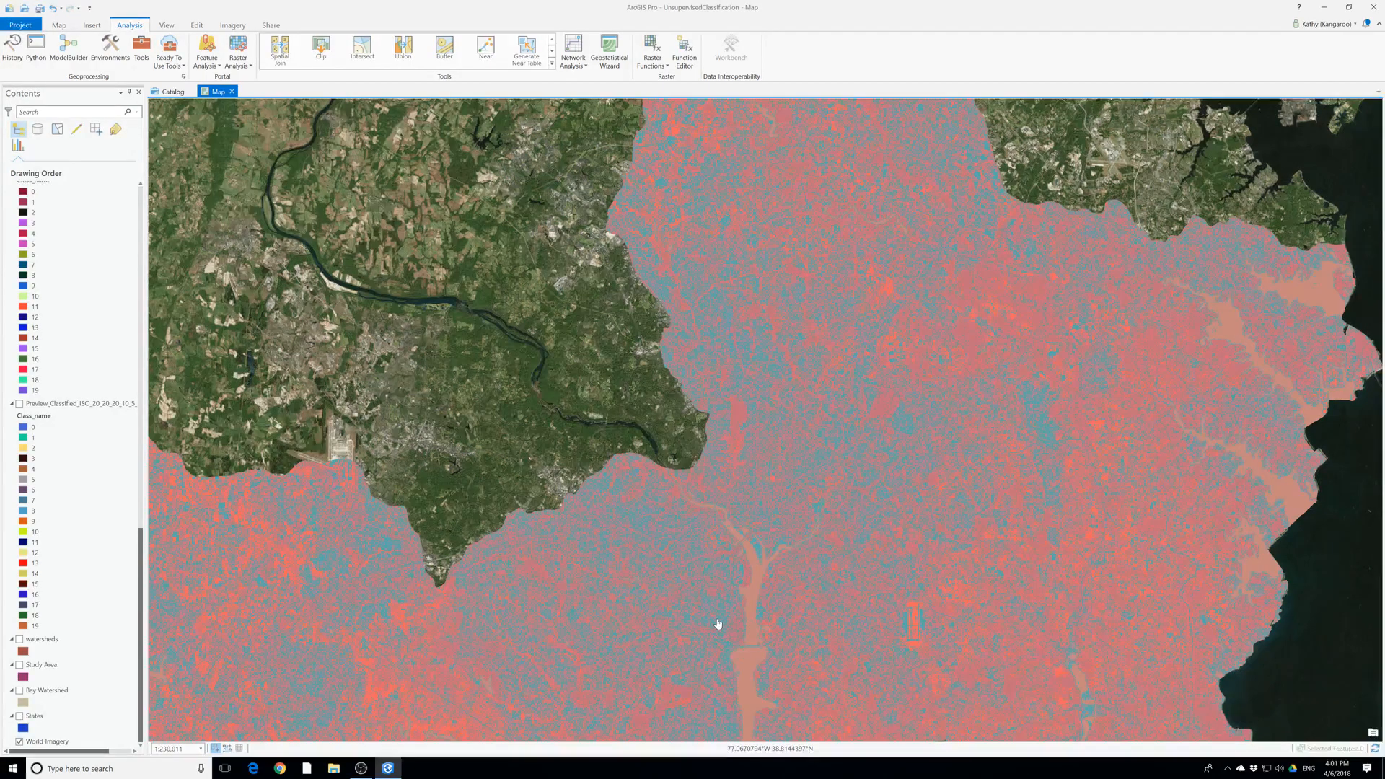
{"action": "scroll", "coordinate": [807, 517], "scroll_direction": "up", "scroll_amount": 2}
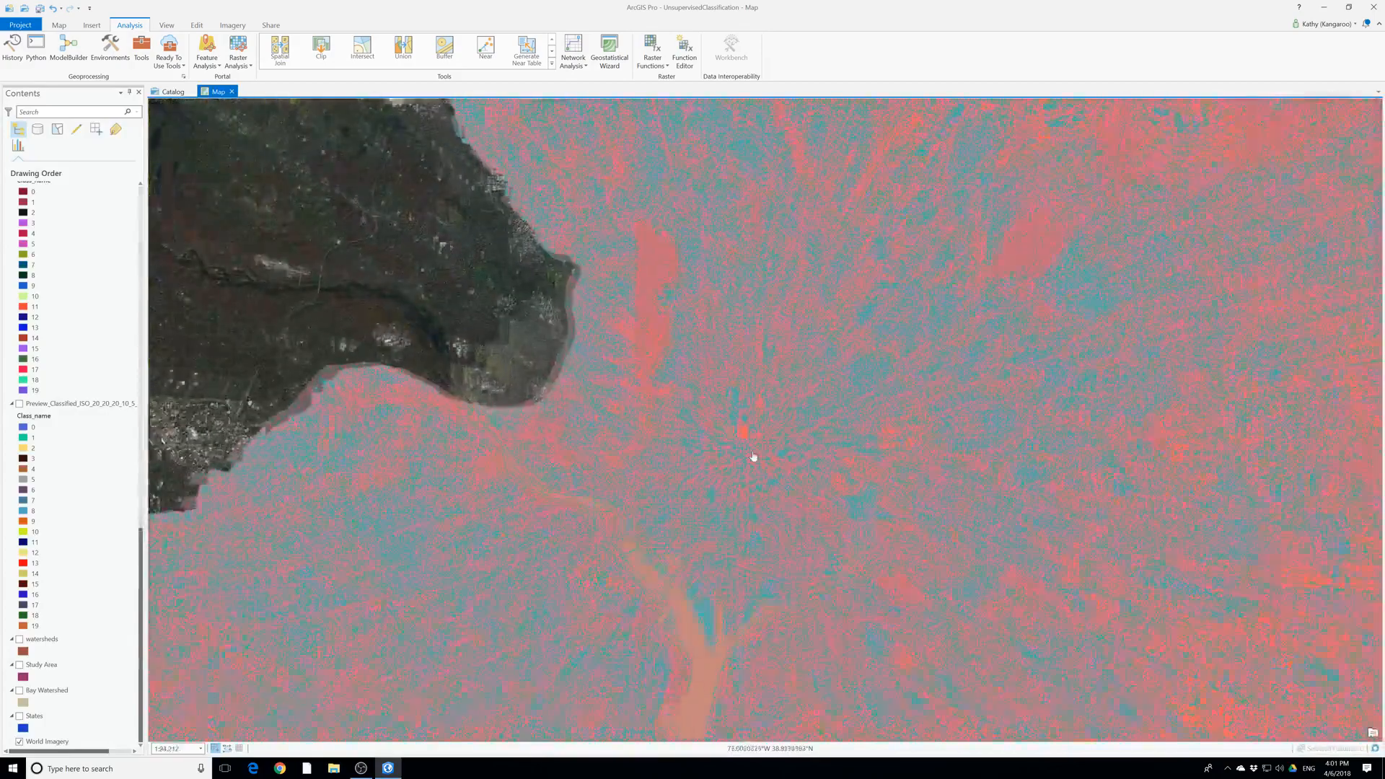
{"action": "scroll", "coordinate": [609, 609], "scroll_direction": "up", "scroll_amount": 3}
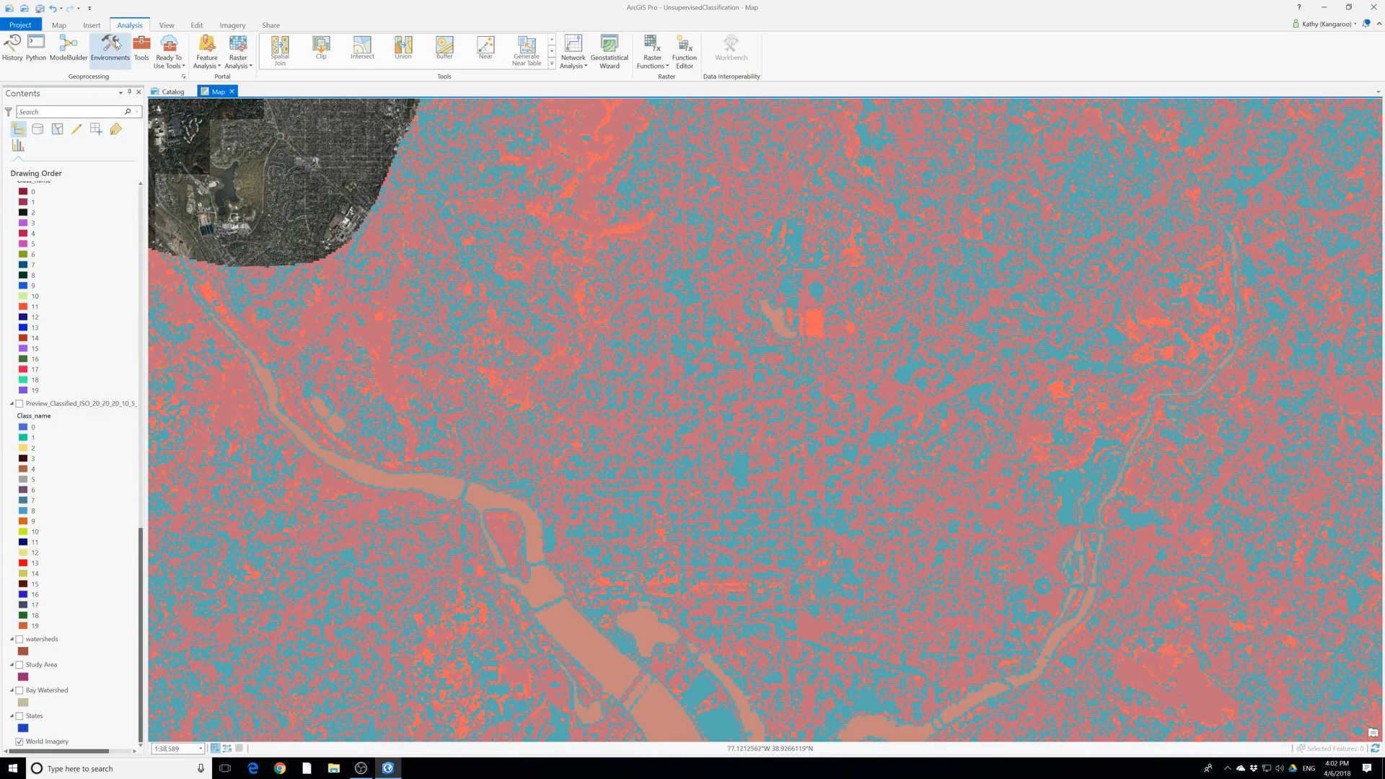
Find the Majority Filter geoprocessing tool and set Reclass_afr2 as its input raster
{"action": "left_click", "coordinate": [140, 47]}
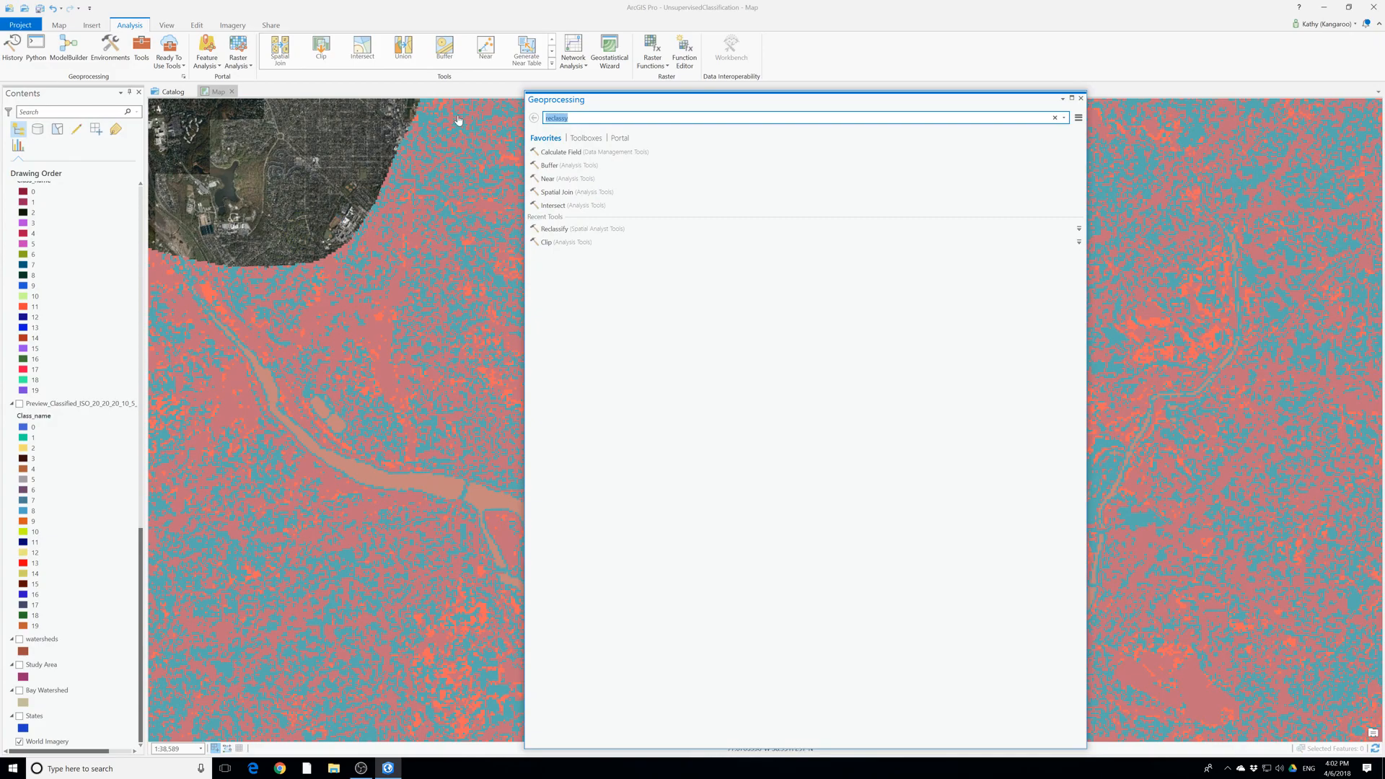
{"action": "type", "text": "majority"}
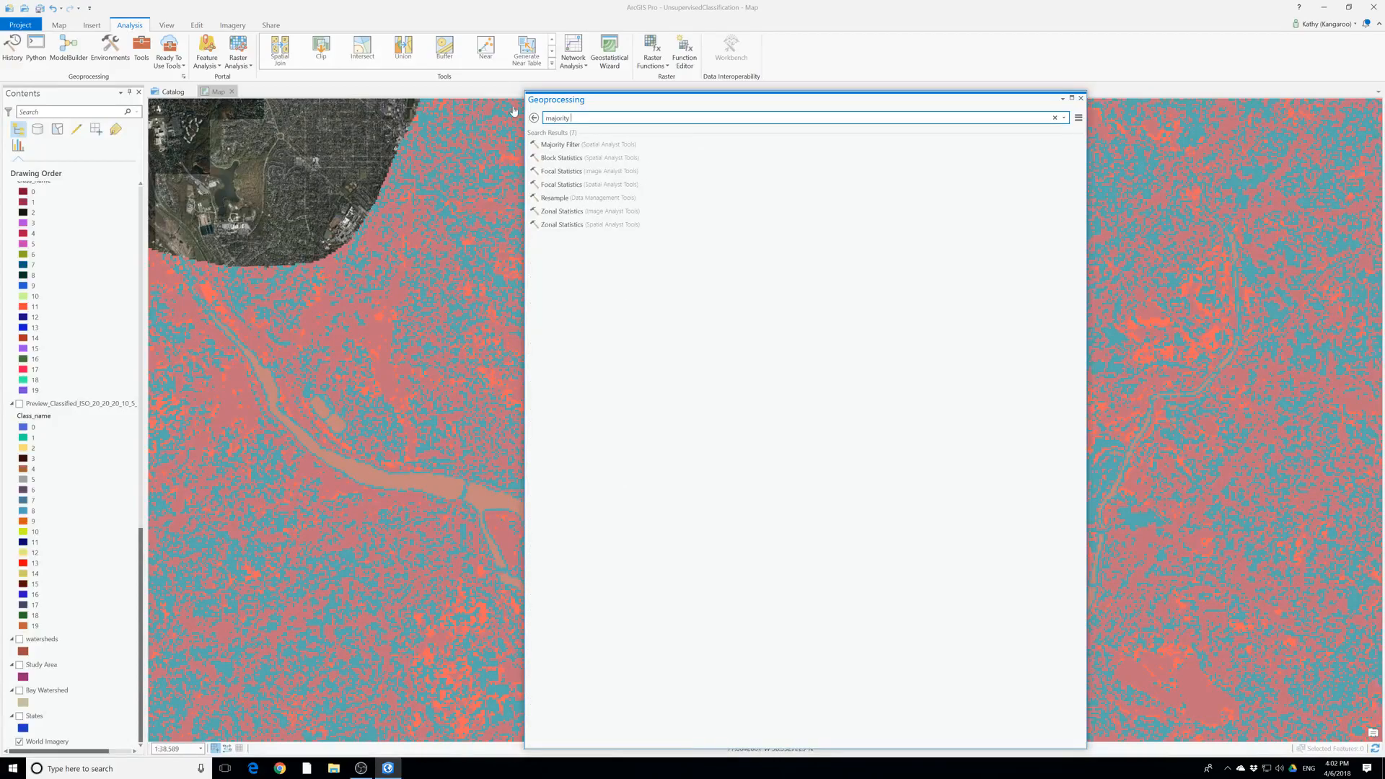
{"action": "left_click", "coordinate": [566, 147]}
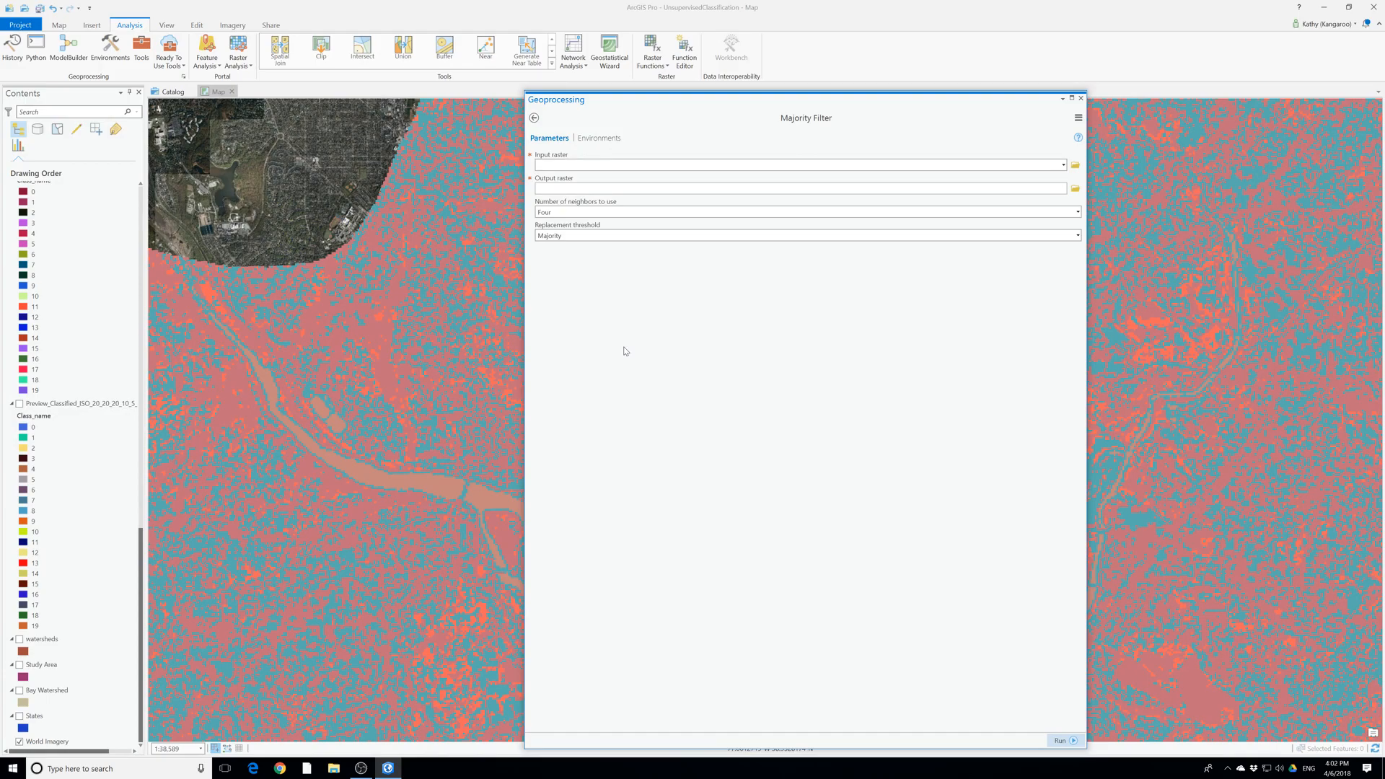
{"action": "left_click", "coordinate": [608, 165]}
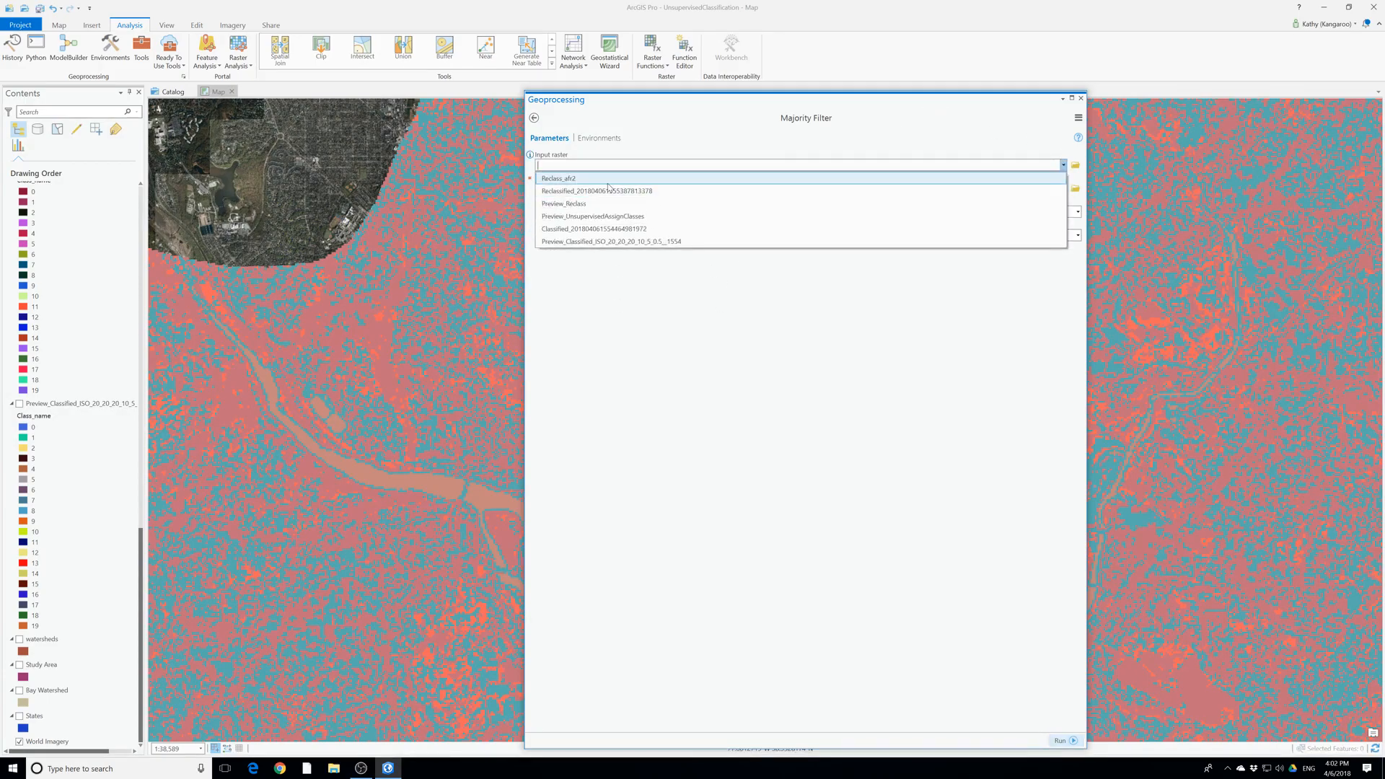
{"action": "left_click", "coordinate": [585, 179]}
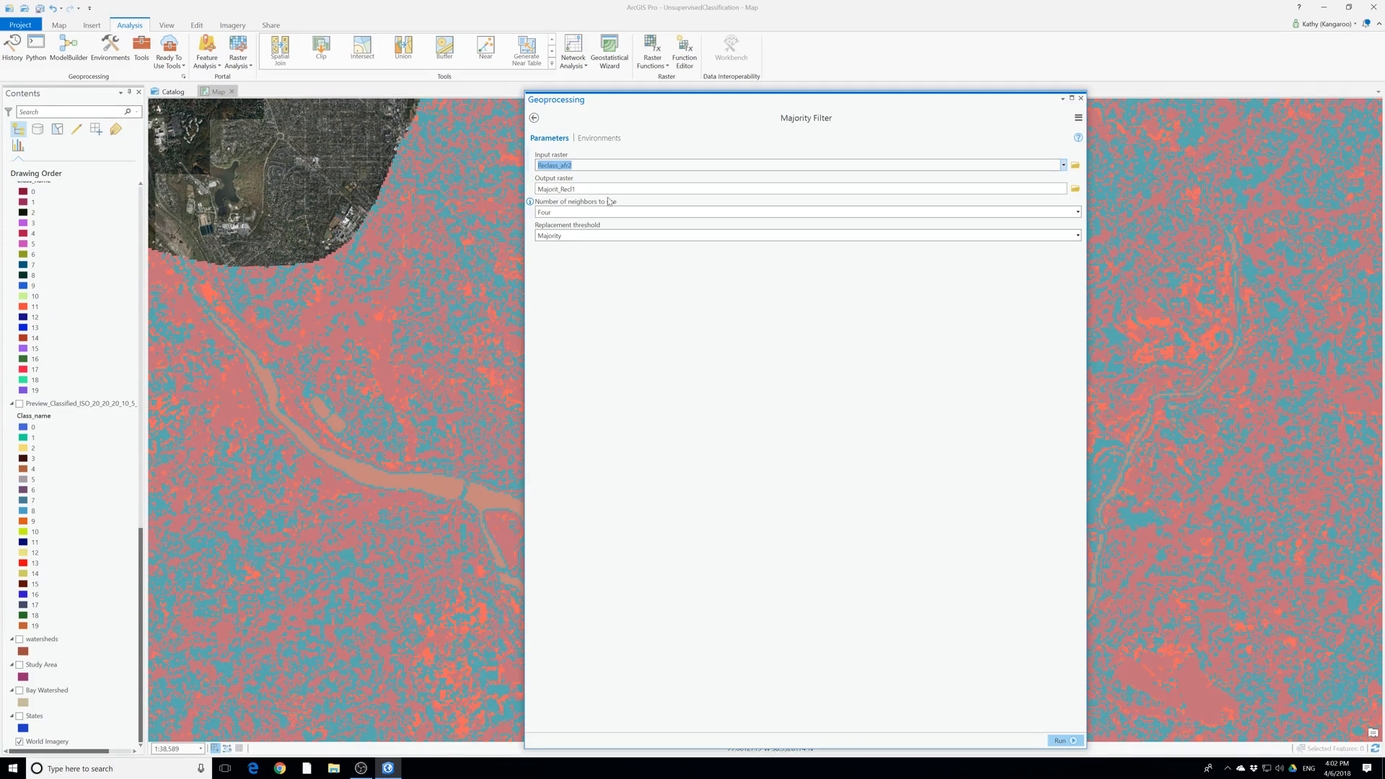
Name the output raster reclassedmf, use eight neighbors with the Majority replacement threshold, and run the Majority Filter
{"action": "left_click", "coordinate": [787, 205]}
{"action": "left_click", "coordinate": [607, 189]}
{"action": "left_click", "coordinate": [967, 189]}
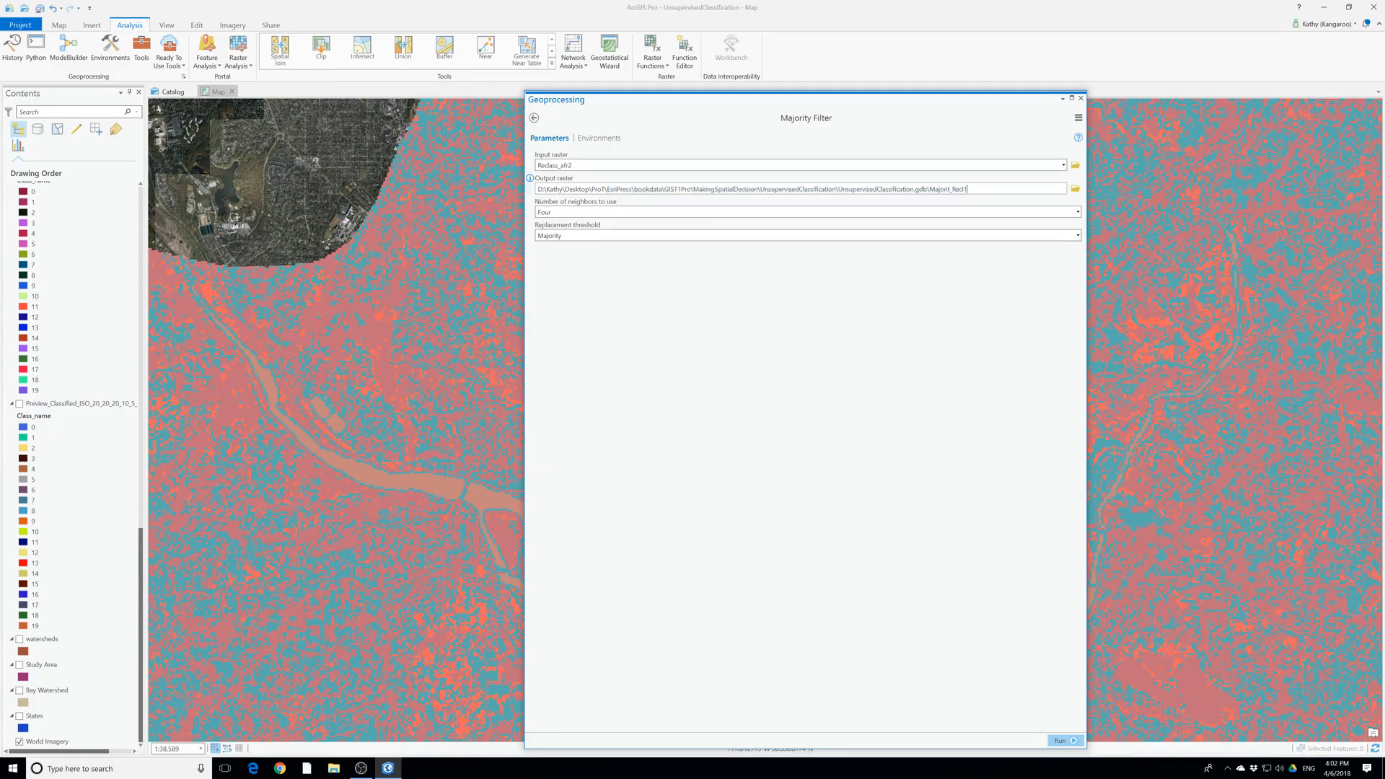
{"action": "key", "text": "BackSpace"}
{"action": "key", "text": "BackSpace"}
{"action": "left_click", "coordinate": [1078, 212]}
{"action": "left_click", "coordinate": [1068, 237]}
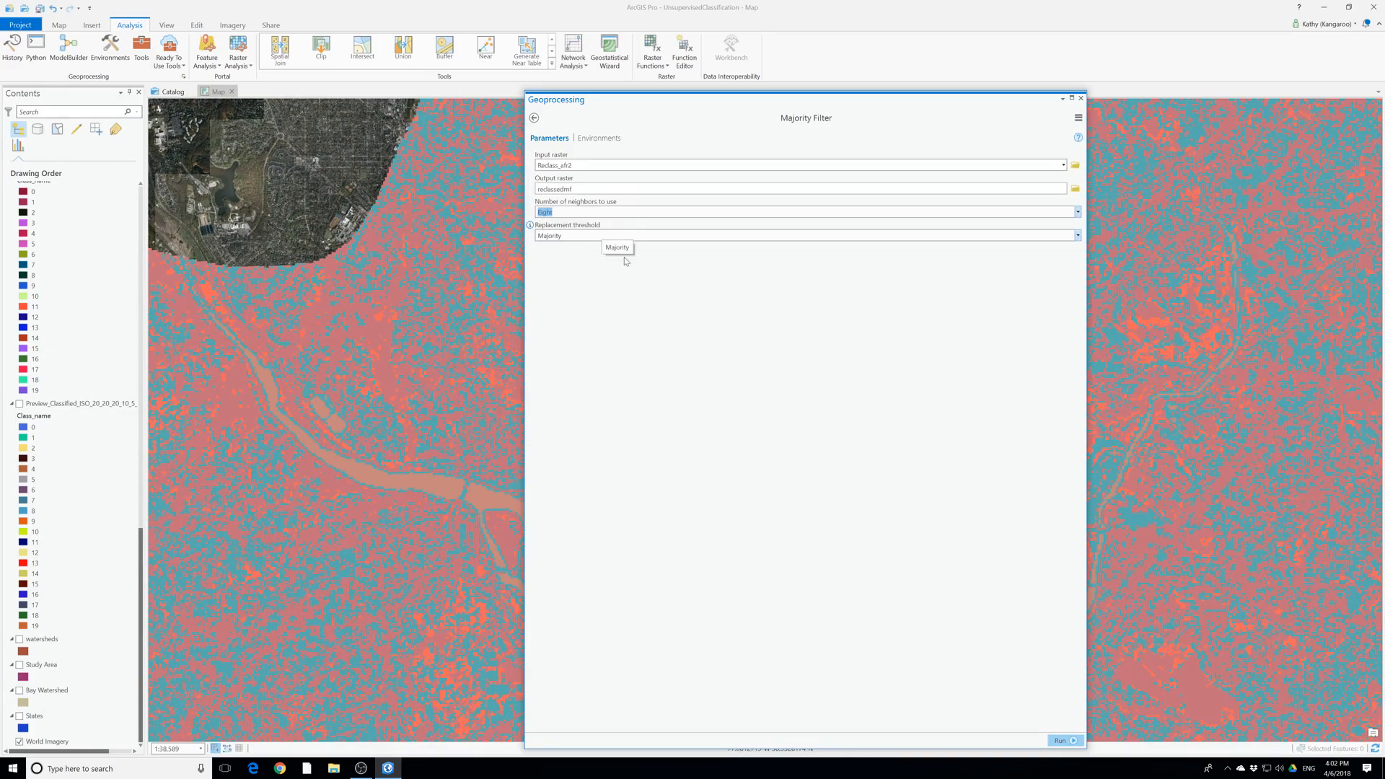
{"action": "left_click", "coordinate": [1061, 741]}
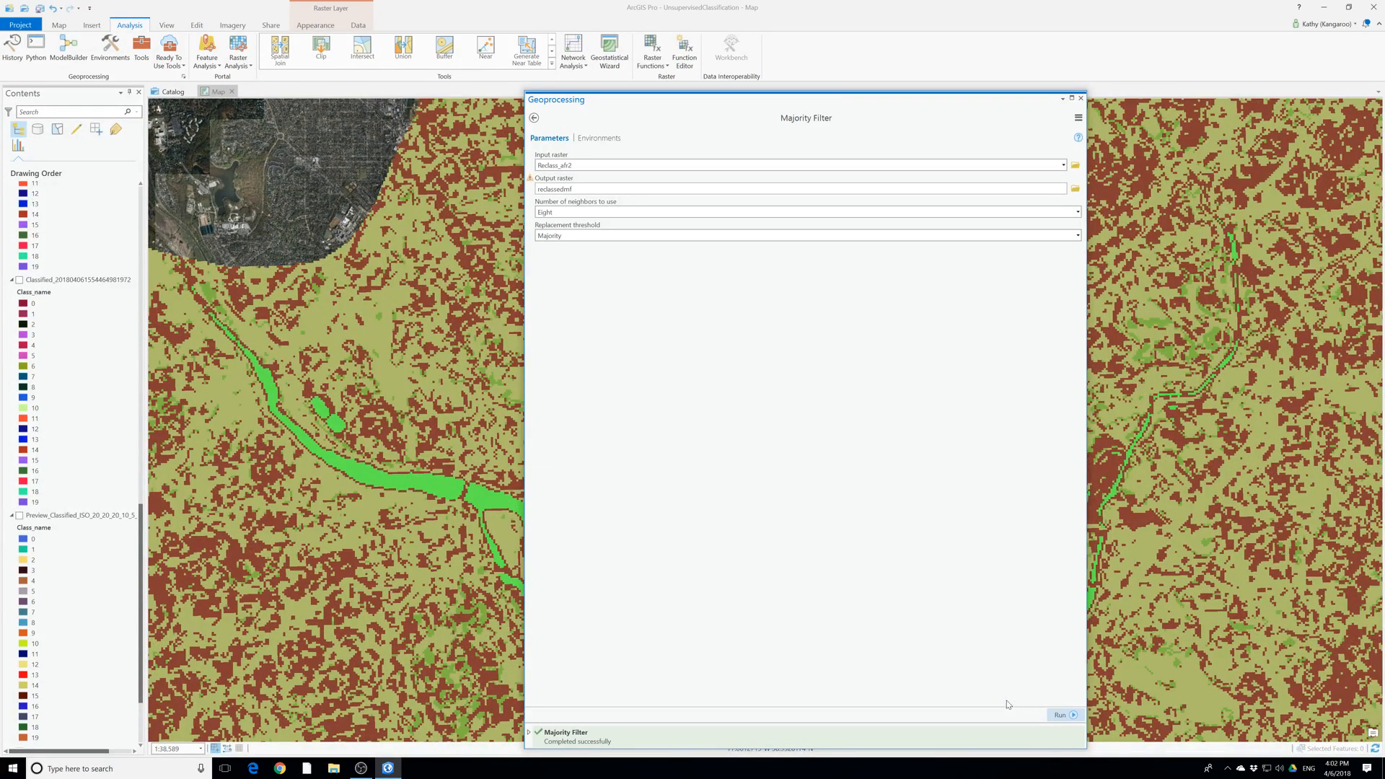
{"action": "left_click", "coordinate": [1061, 715]}
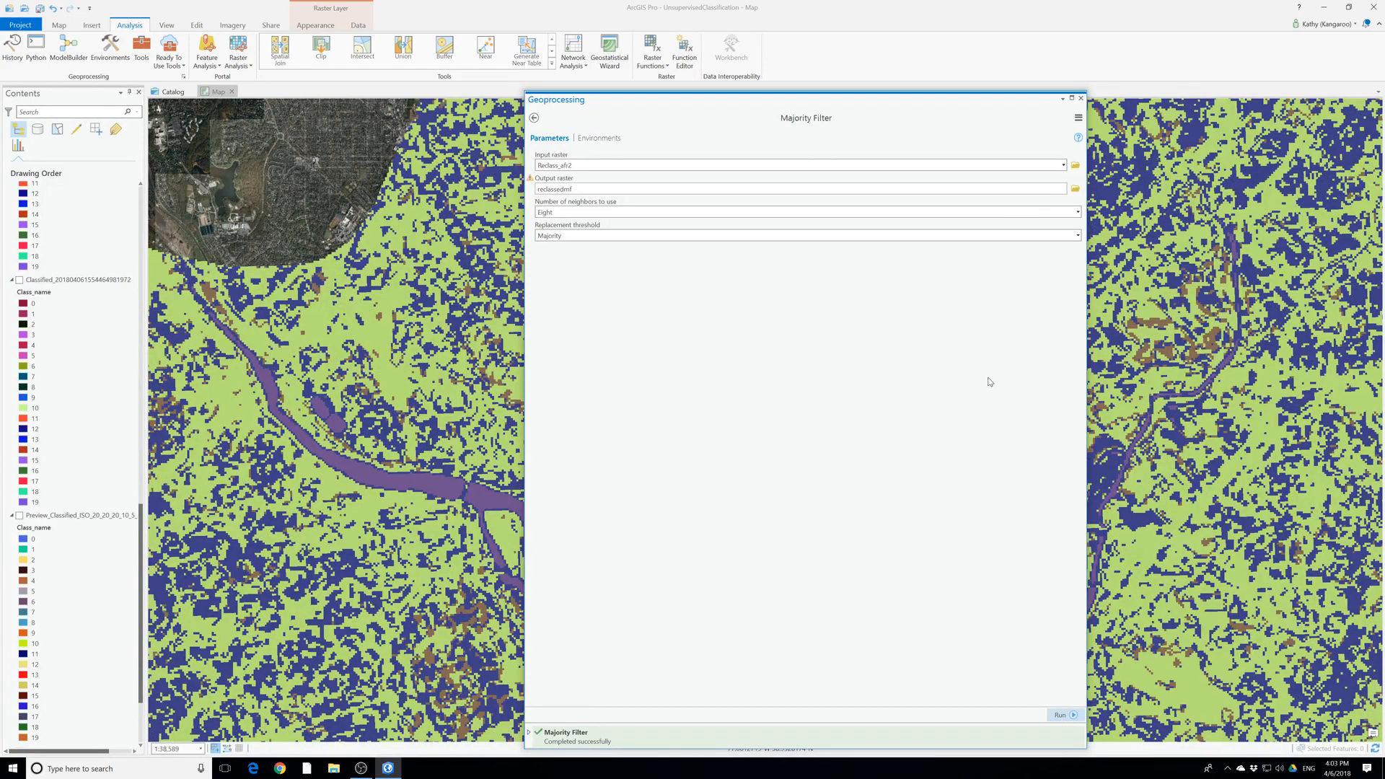
Run the Majority Filter on reclassedmf with eight neighbors, saving the output raster as reclassedmf2
{"action": "scroll", "coordinate": [80, 408], "scroll_direction": "up", "scroll_amount": 9}
{"action": "scroll", "coordinate": [80, 408], "scroll_direction": "up", "scroll_amount": 10}
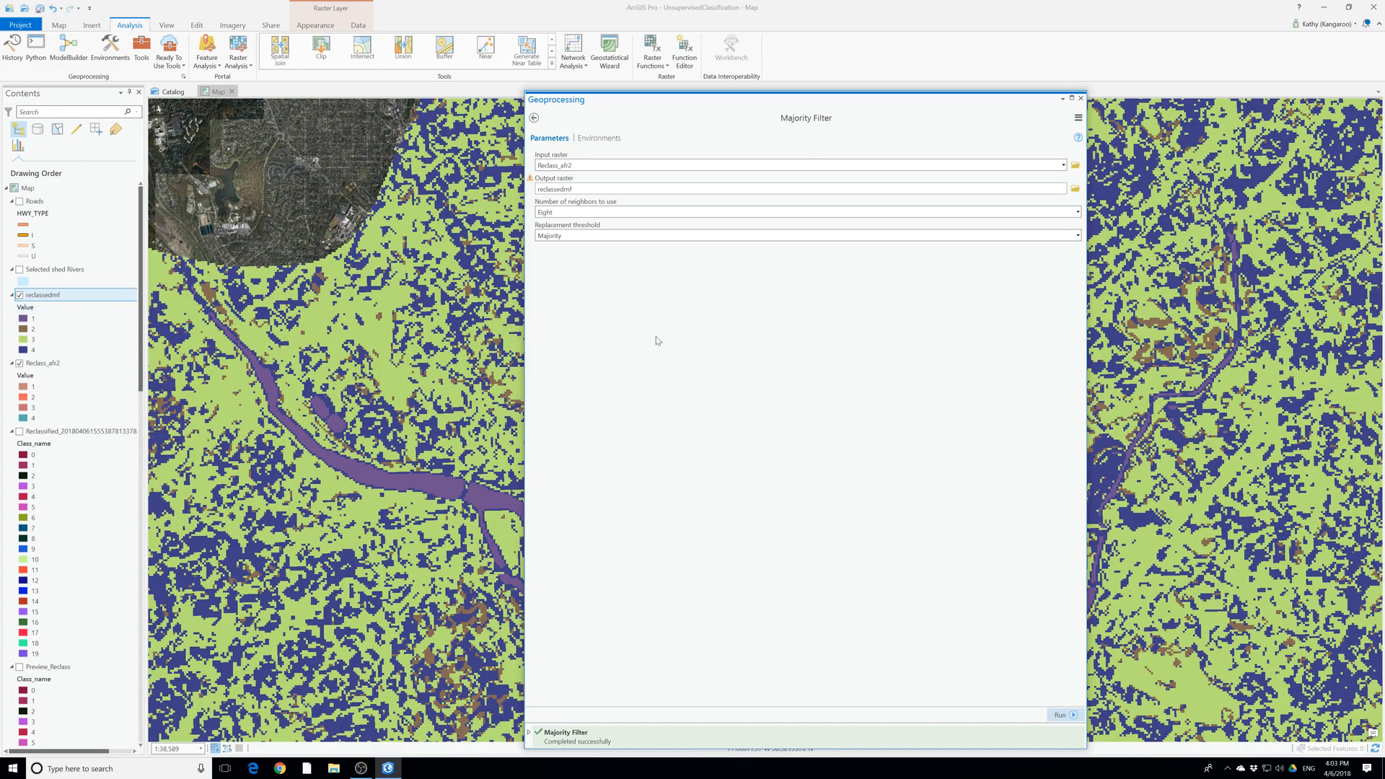
{"action": "left_click", "coordinate": [1064, 166]}
{"action": "left_click", "coordinate": [642, 191]}
{"action": "left_click", "coordinate": [611, 189]}
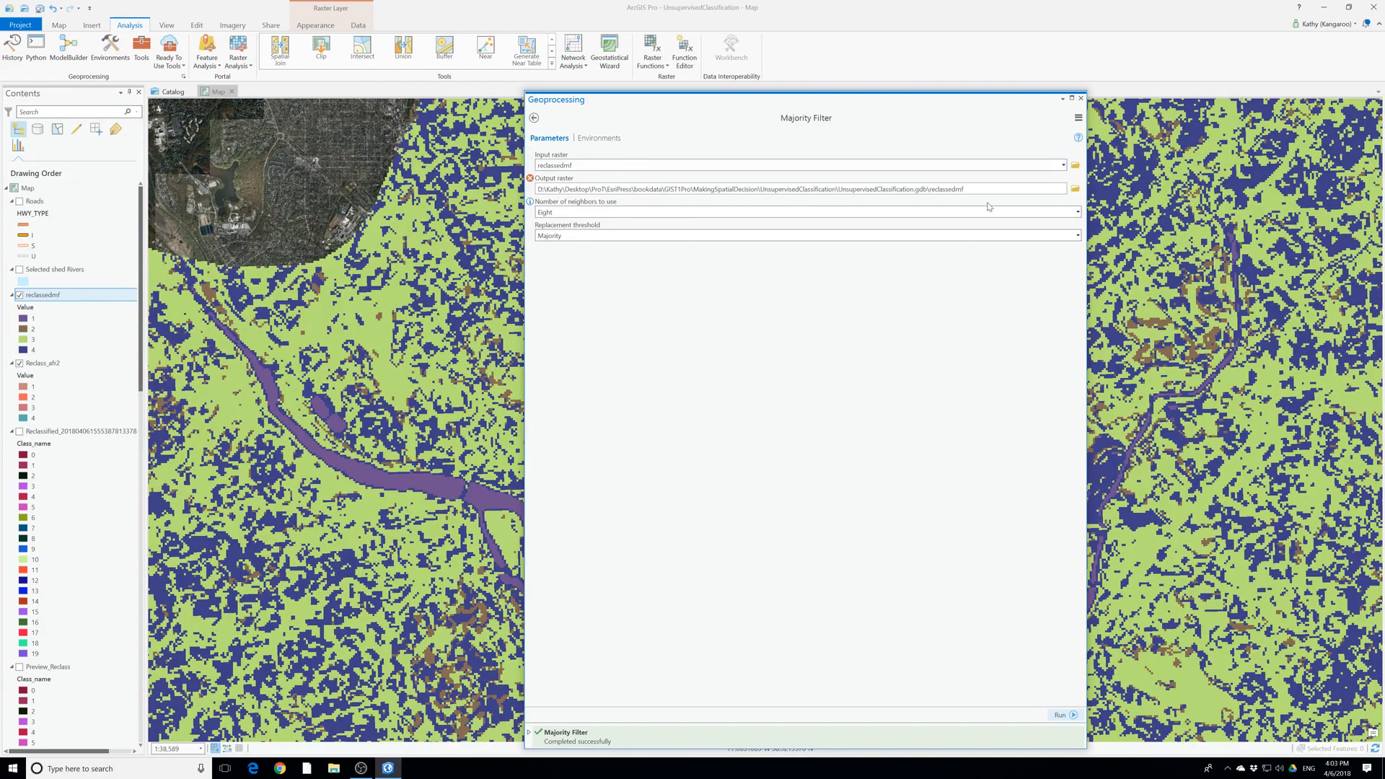
{"action": "type", "text": "2"}
{"action": "left_click", "coordinate": [1060, 715]}
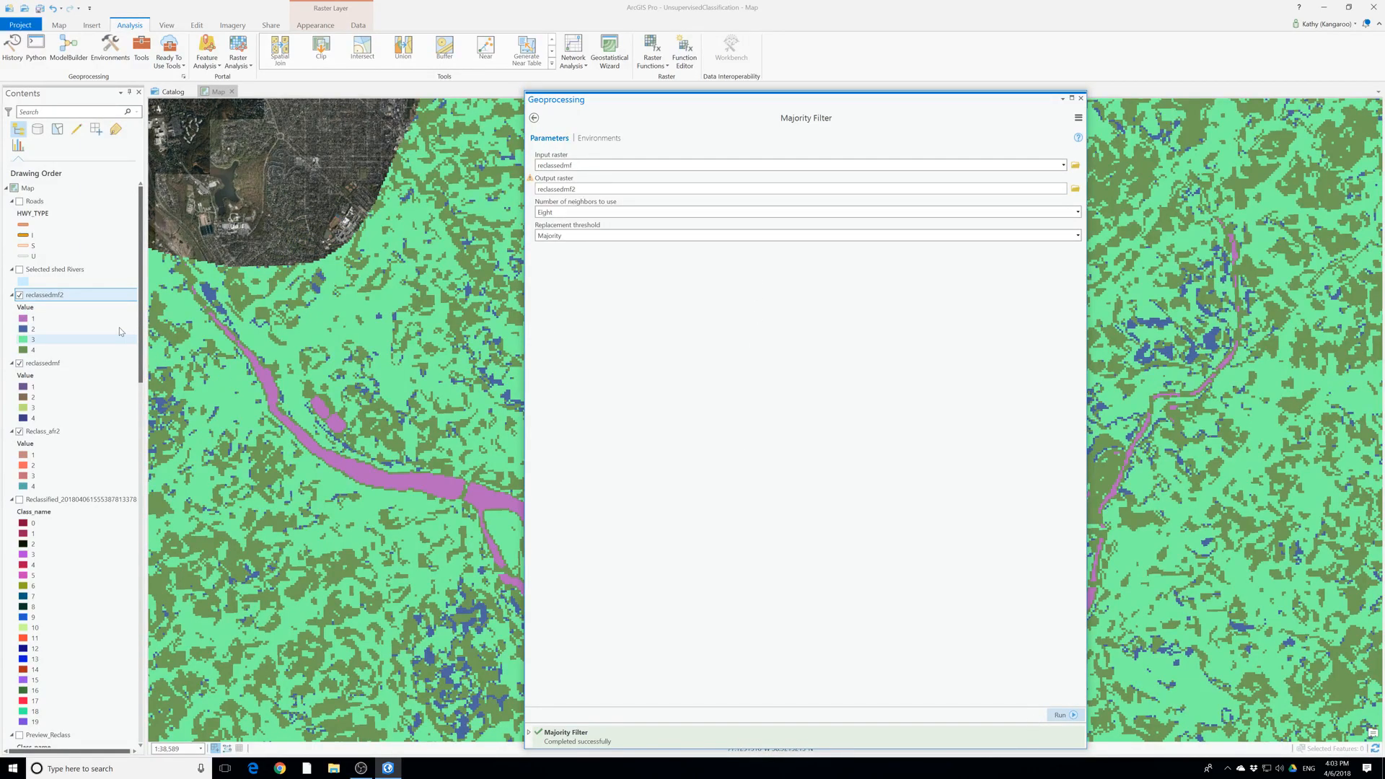
Close the Majority Filter tool and view the full extent of the reclassedmf2 layer on the map
{"action": "left_click", "coordinate": [44, 297]}
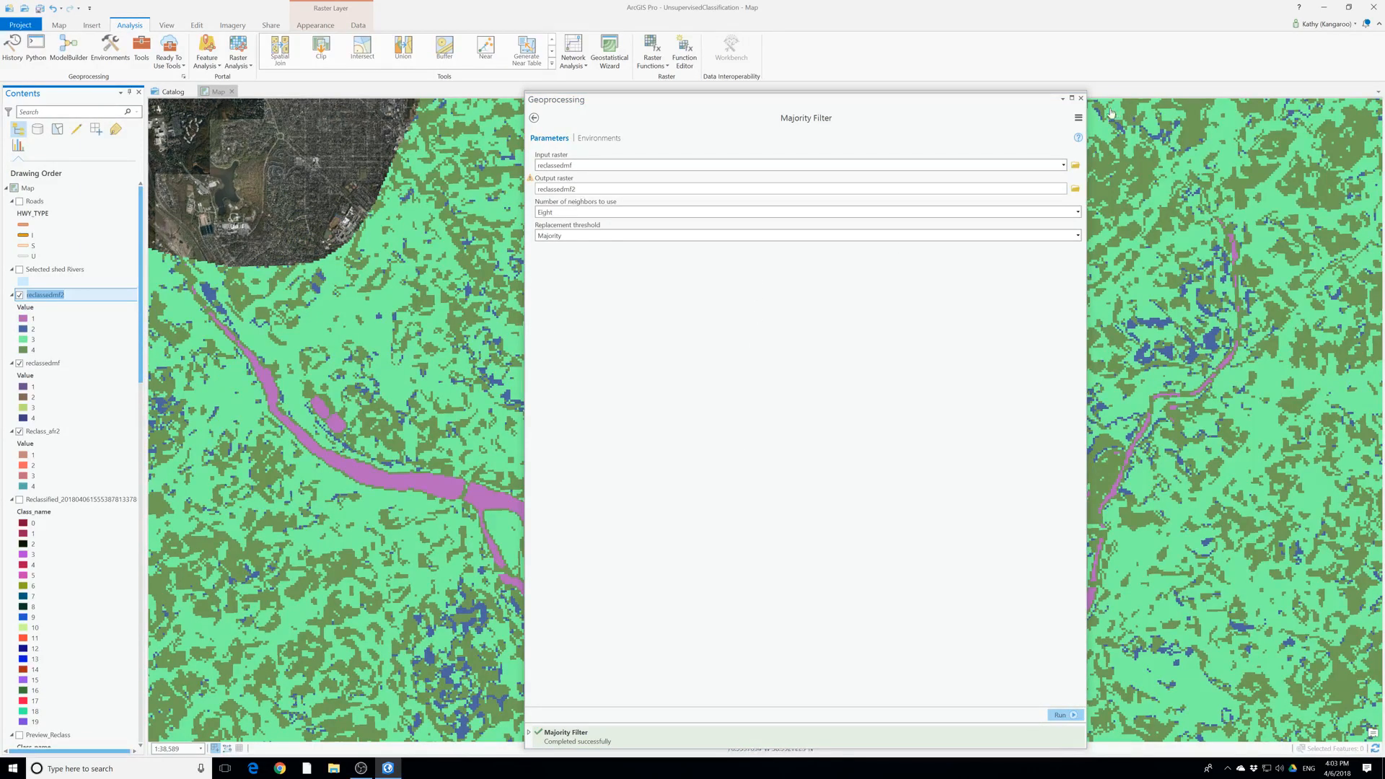
{"action": "left_click", "coordinate": [1086, 103]}
{"action": "left_click", "coordinate": [1071, 98]}
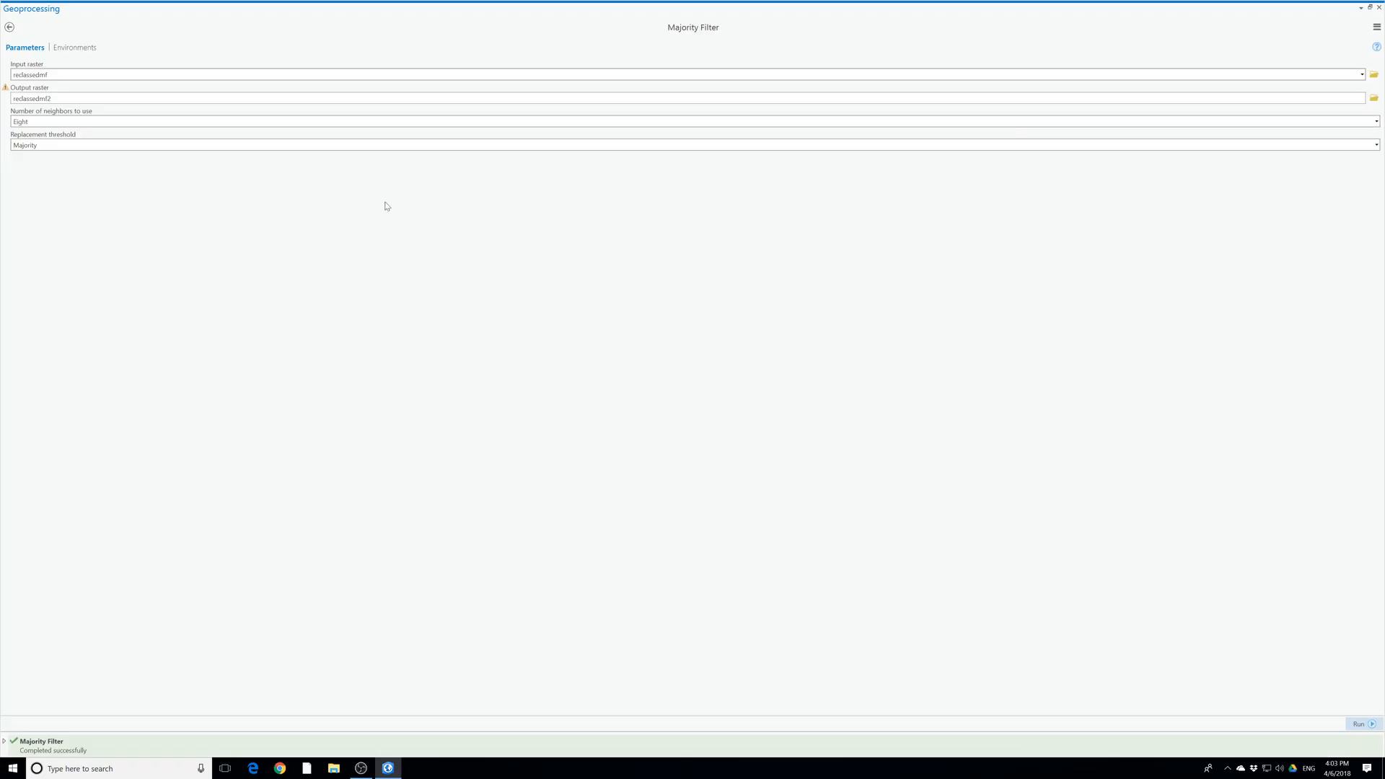
{"action": "left_click", "coordinate": [1378, 6]}
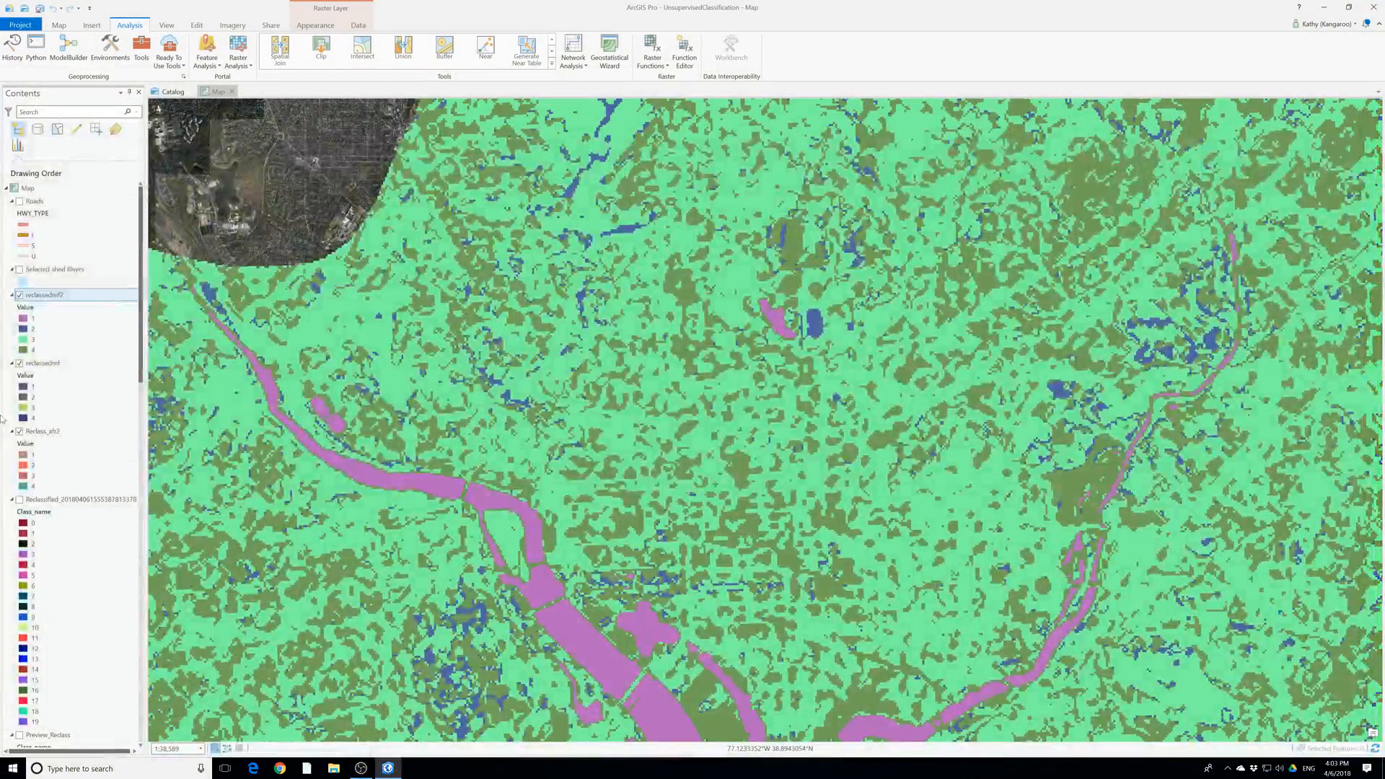
{"action": "right_click", "coordinate": [45, 294]}
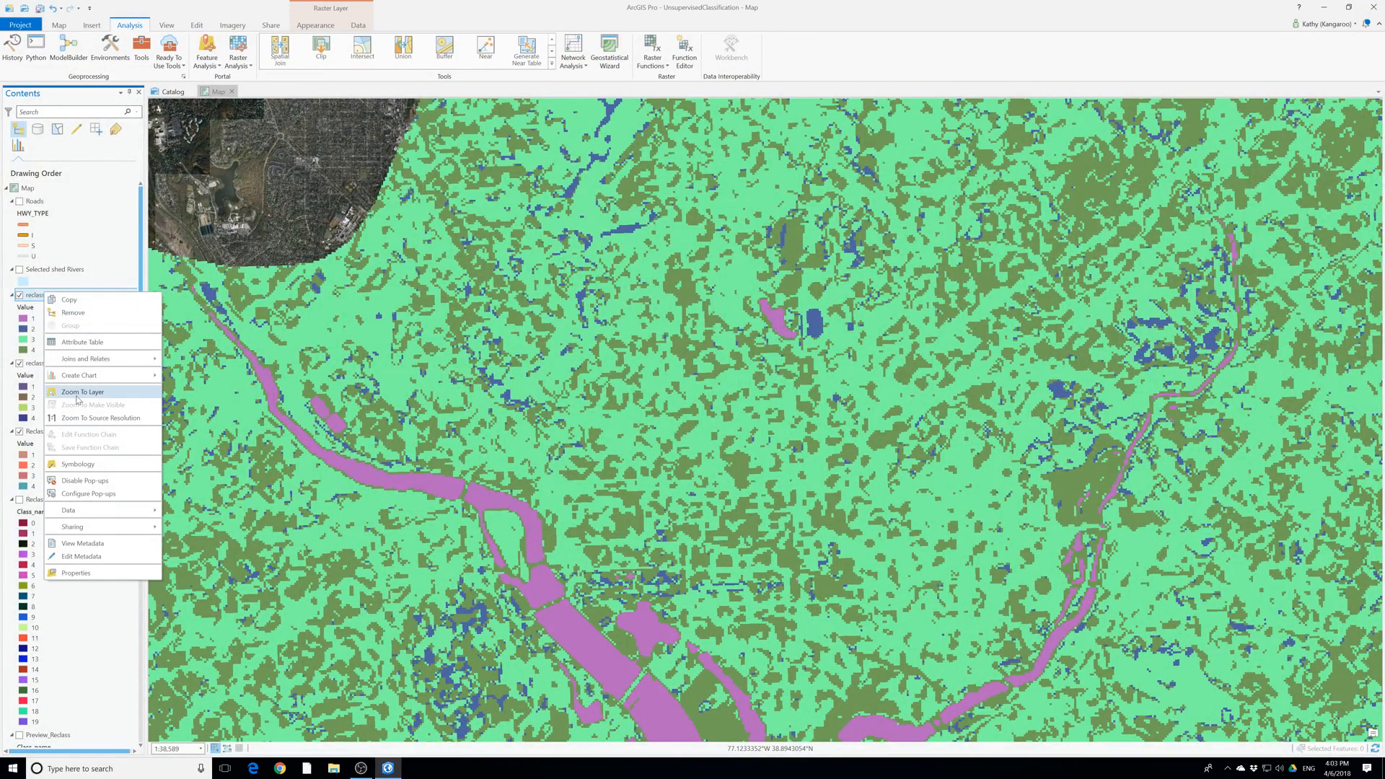
{"action": "left_click", "coordinate": [108, 396]}
{"action": "left_click_drag", "start_coordinate": [837, 431], "coordinate": [778, 445]}
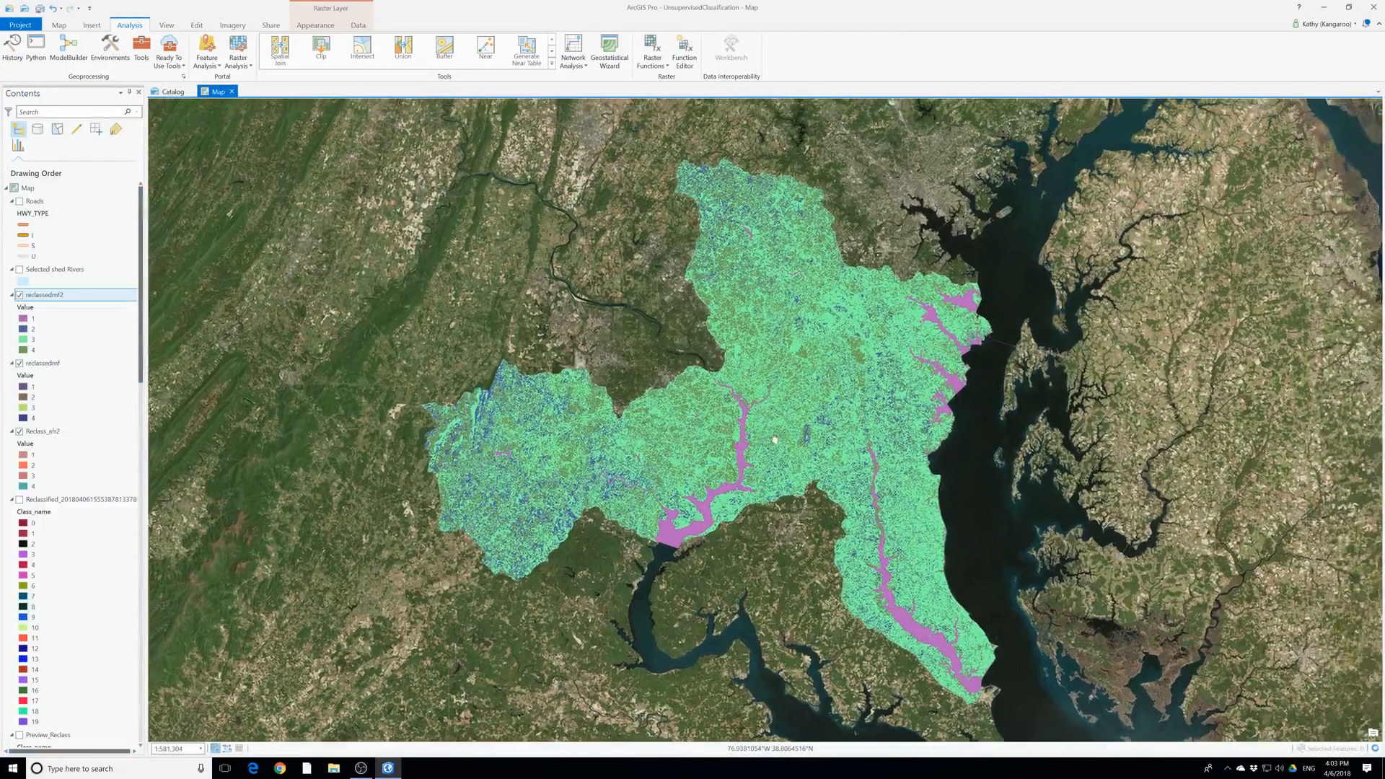
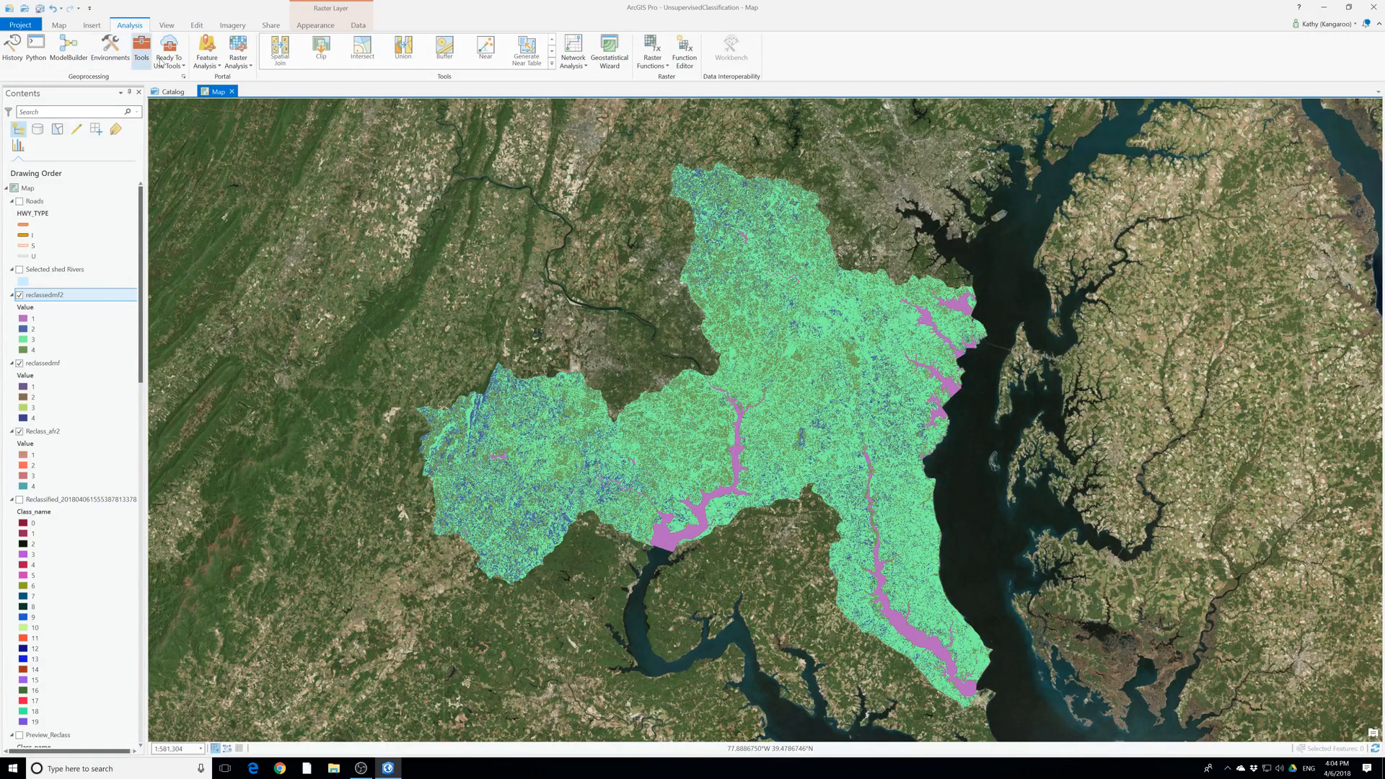
Find the Boundary Clean geoprocessing tool and set reclassedmf2 as its input raster
{"action": "left_click", "coordinate": [143, 58]}
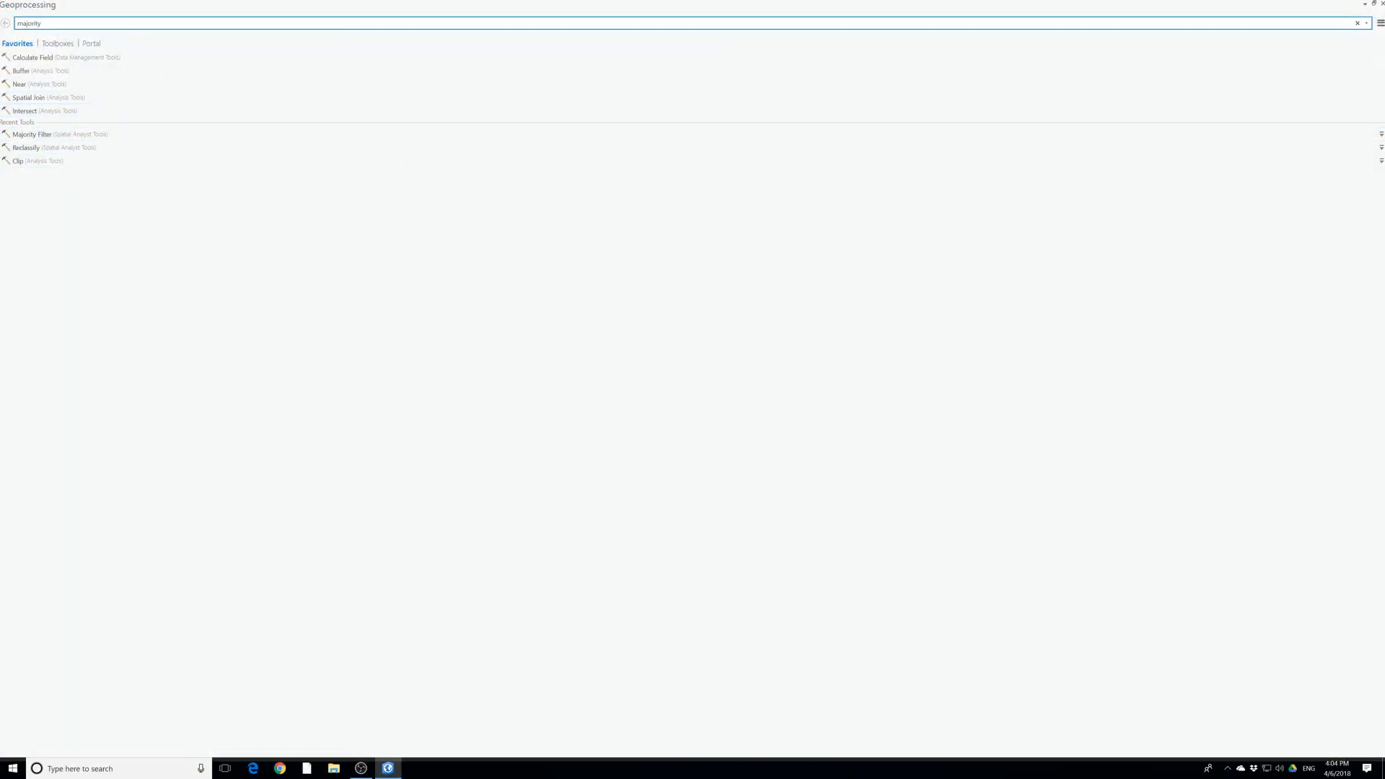
{"action": "left_click", "coordinate": [1377, 4]}
{"action": "left_click_drag", "start_coordinate": [110, 14], "coordinate": [678, 279]}
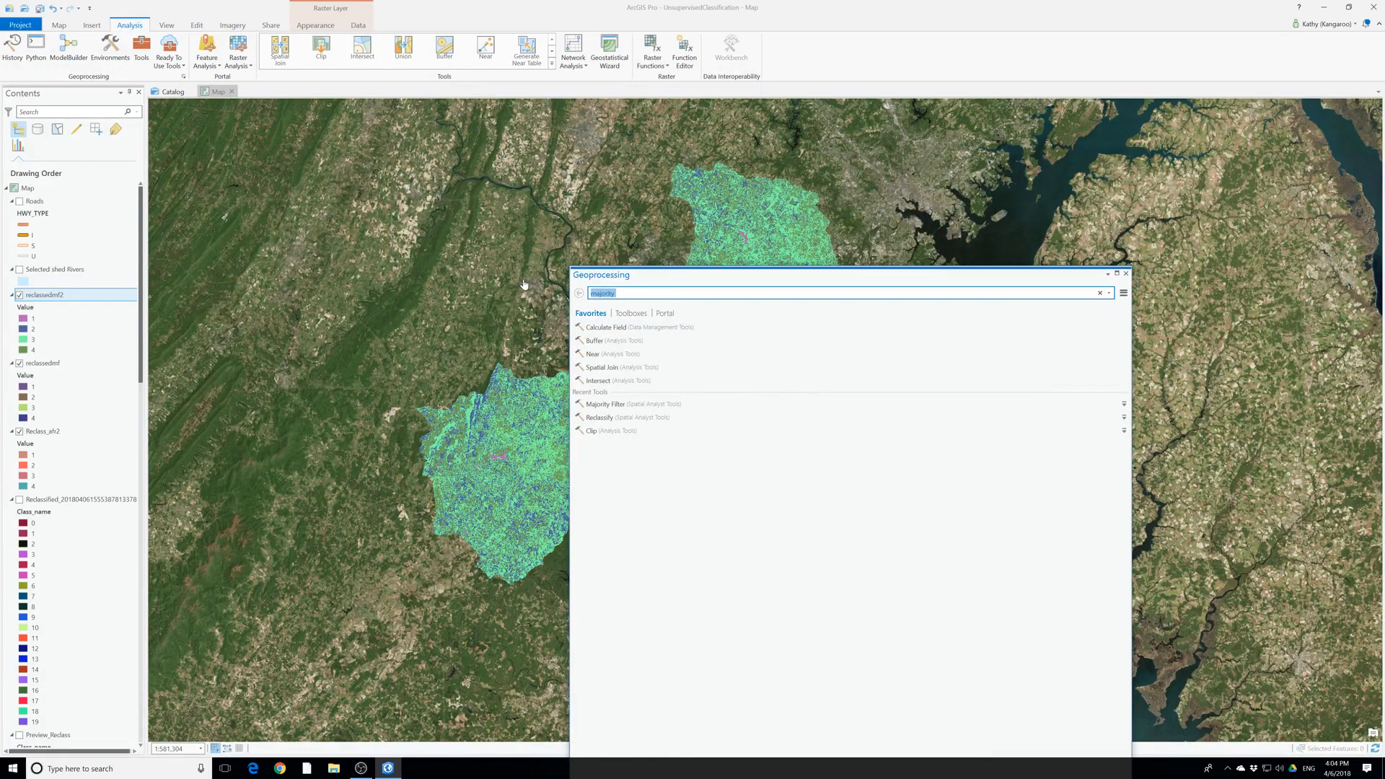
{"action": "type", "text": "bo"}
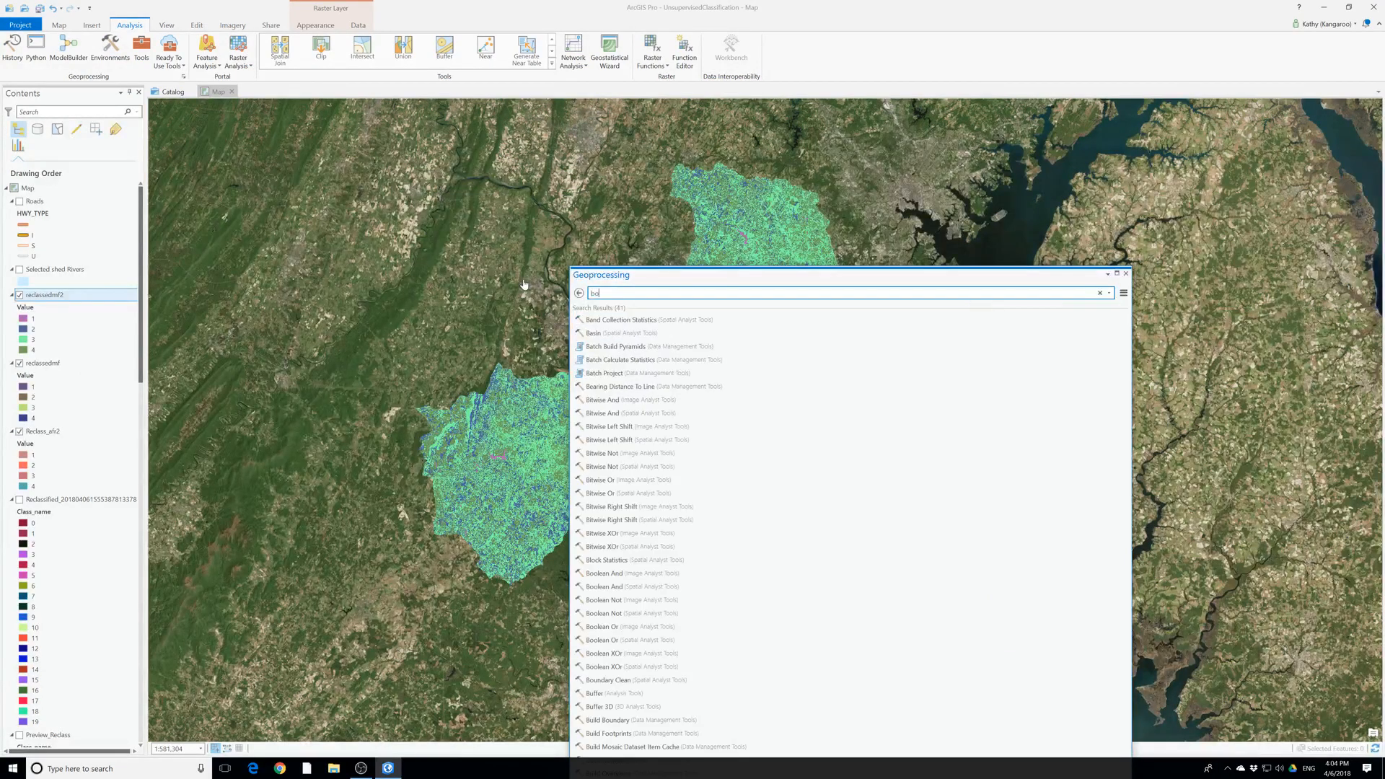
{"action": "type", "text": "undaryt"}
{"action": "key", "text": "BackSpace"}
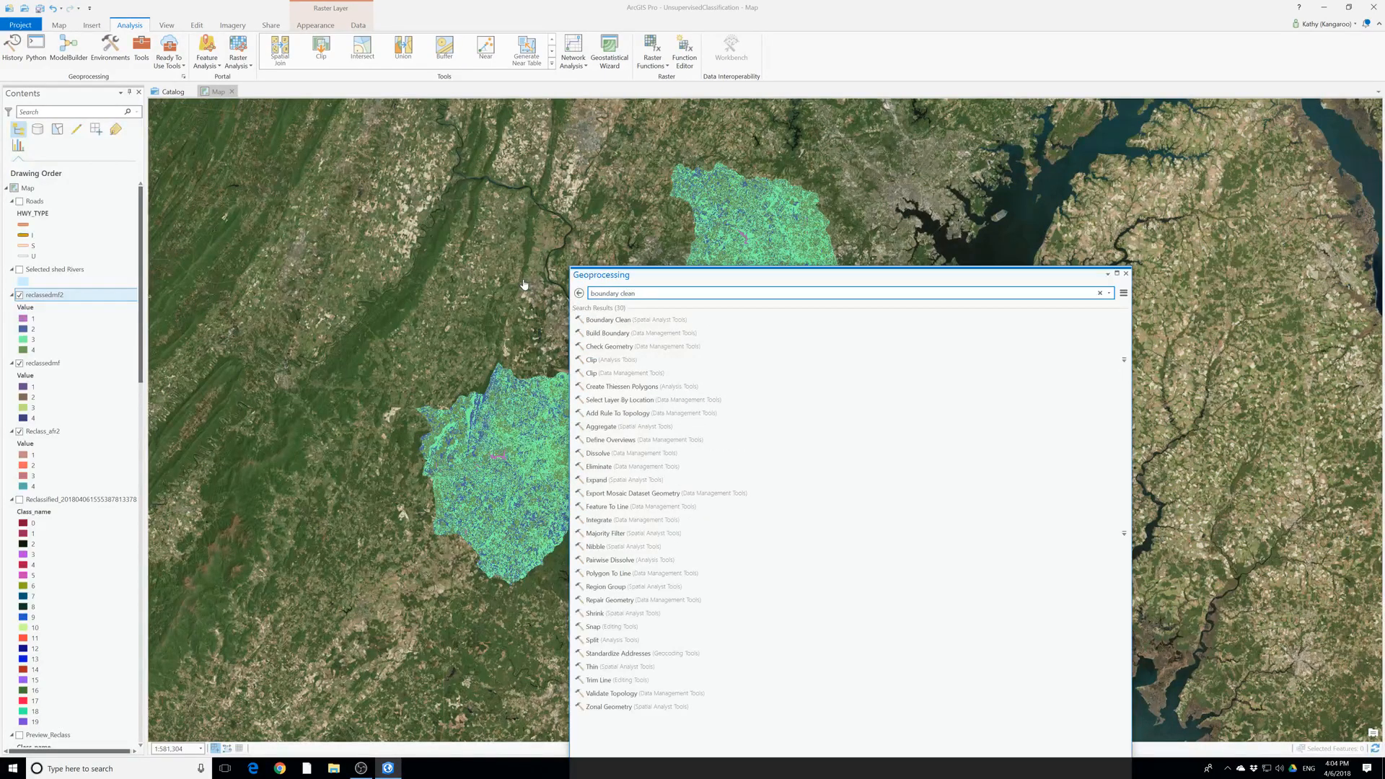
{"action": "left_click", "coordinate": [622, 322]}
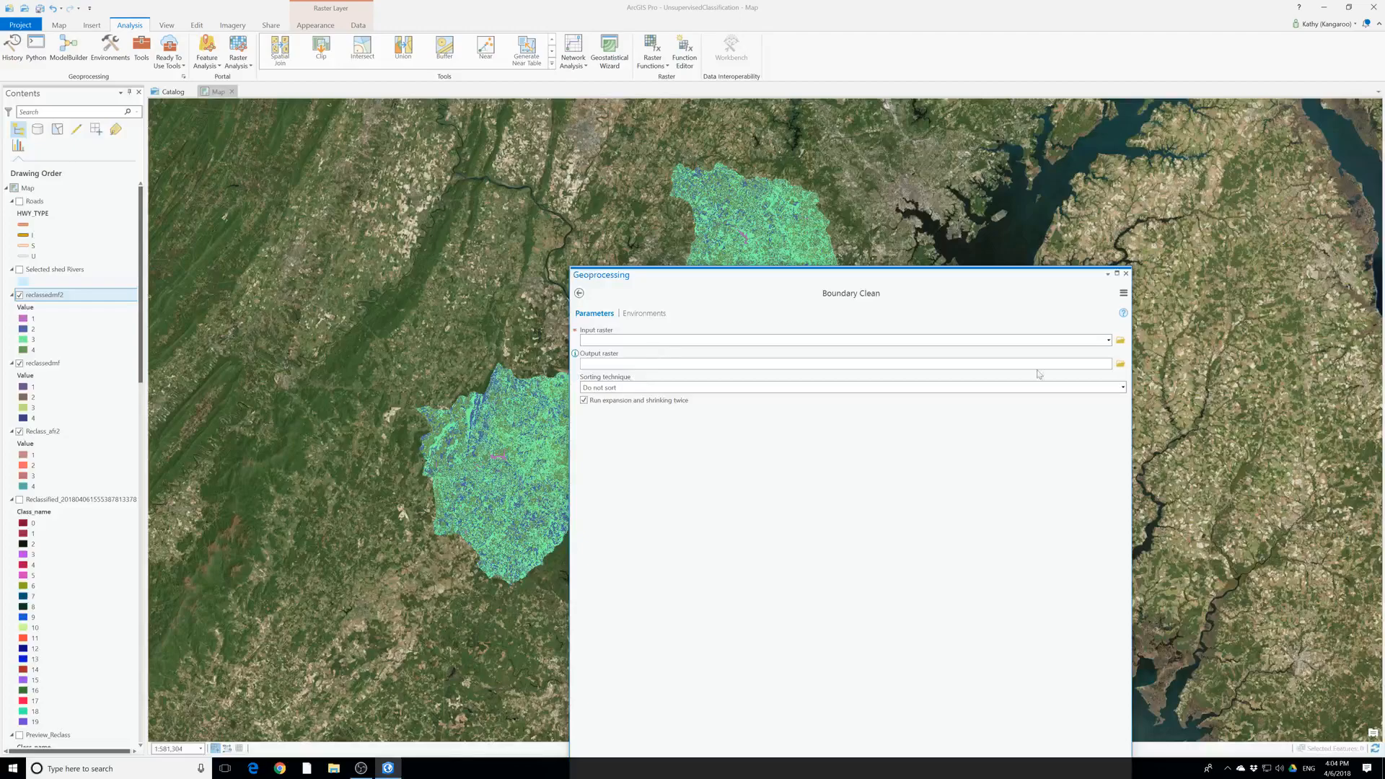
{"action": "left_click", "coordinate": [1110, 341]}
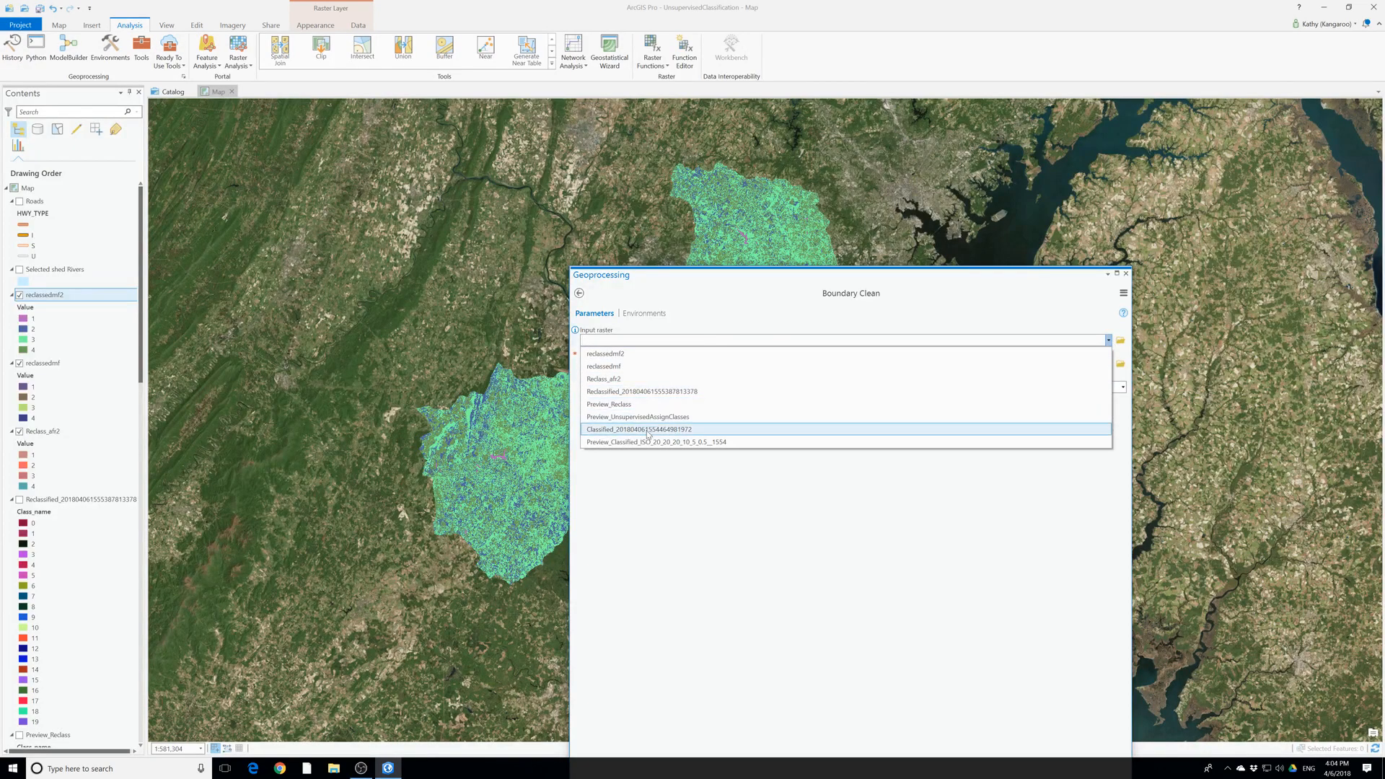
{"action": "left_click", "coordinate": [624, 357]}
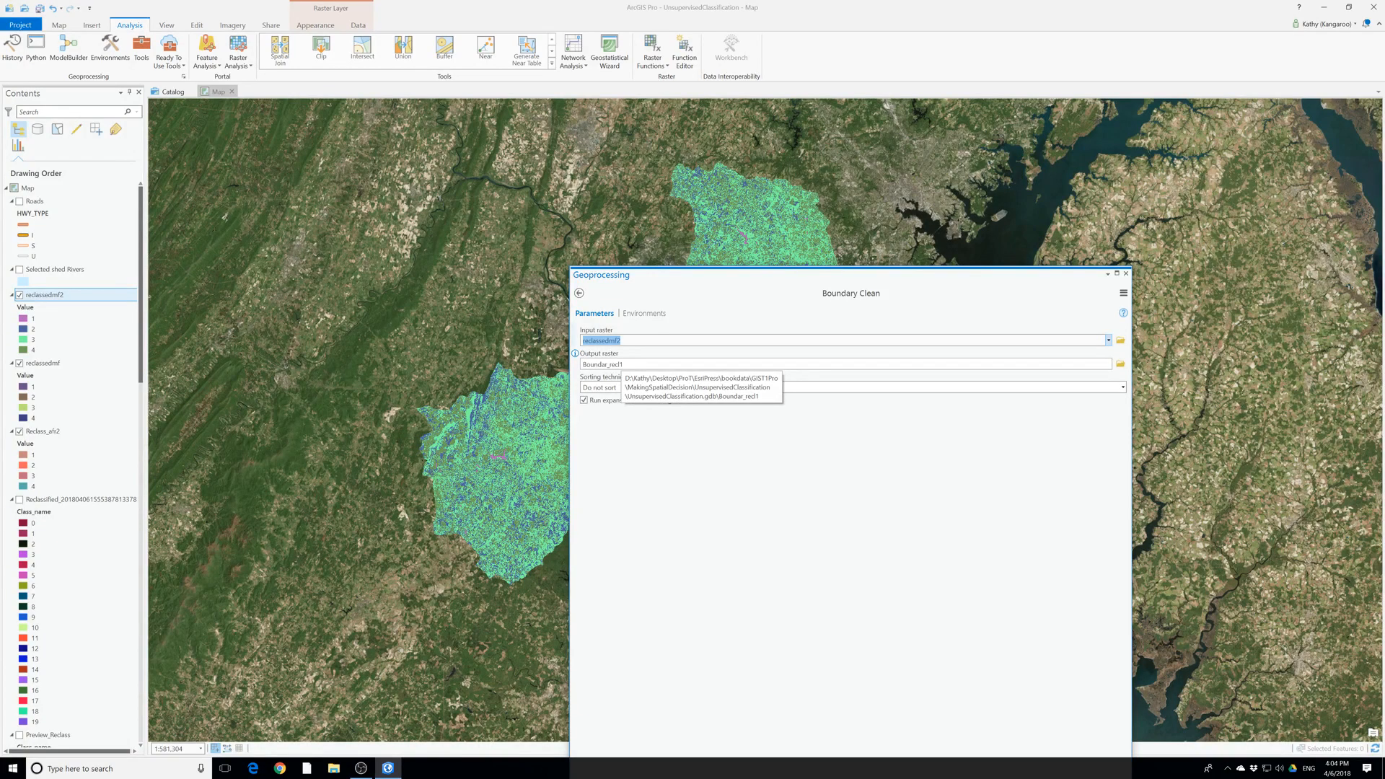
Name the output raster Reclassdmf2bc, set the sorting technique to Ascending, run Boundary Clean, and close the tool
{"action": "left_click", "coordinate": [628, 366]}
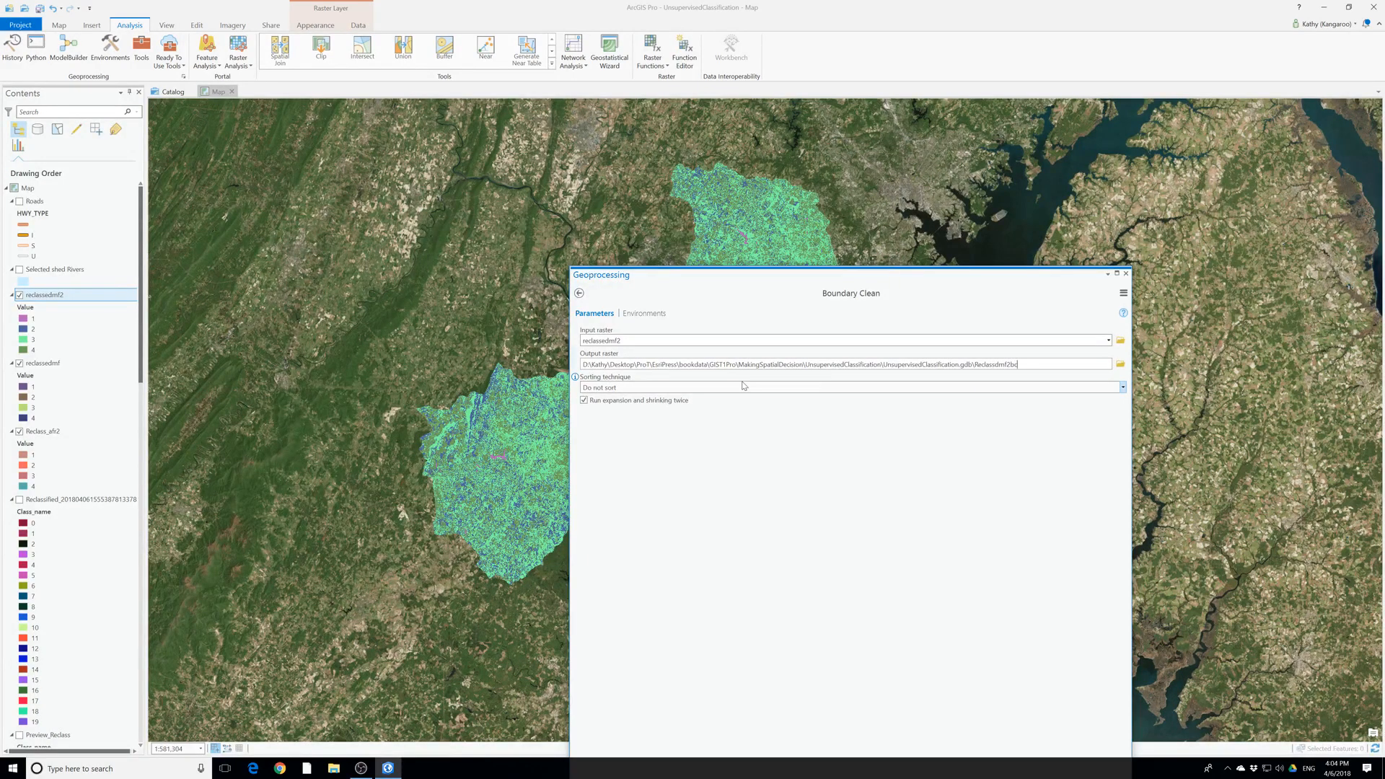
{"action": "left_click", "coordinate": [1123, 388]}
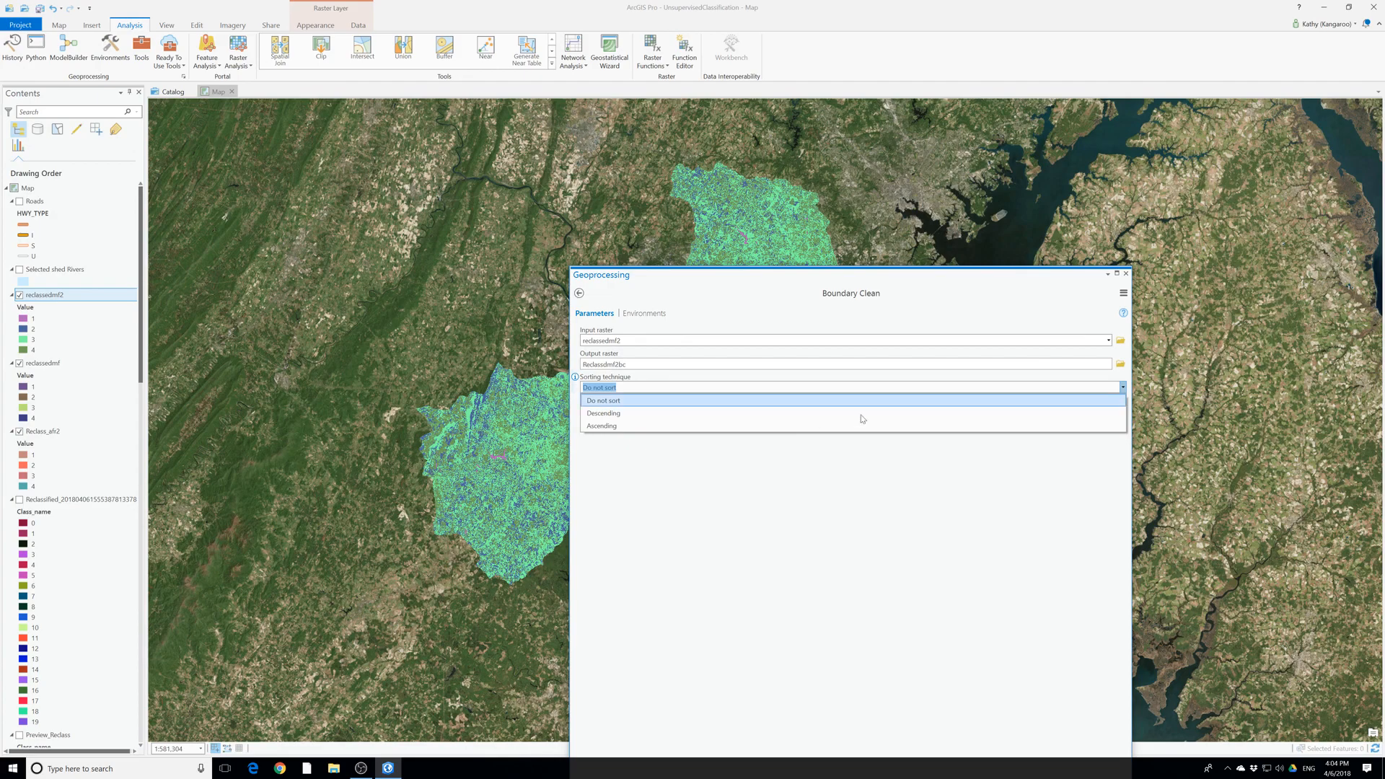
{"action": "left_click", "coordinate": [603, 426]}
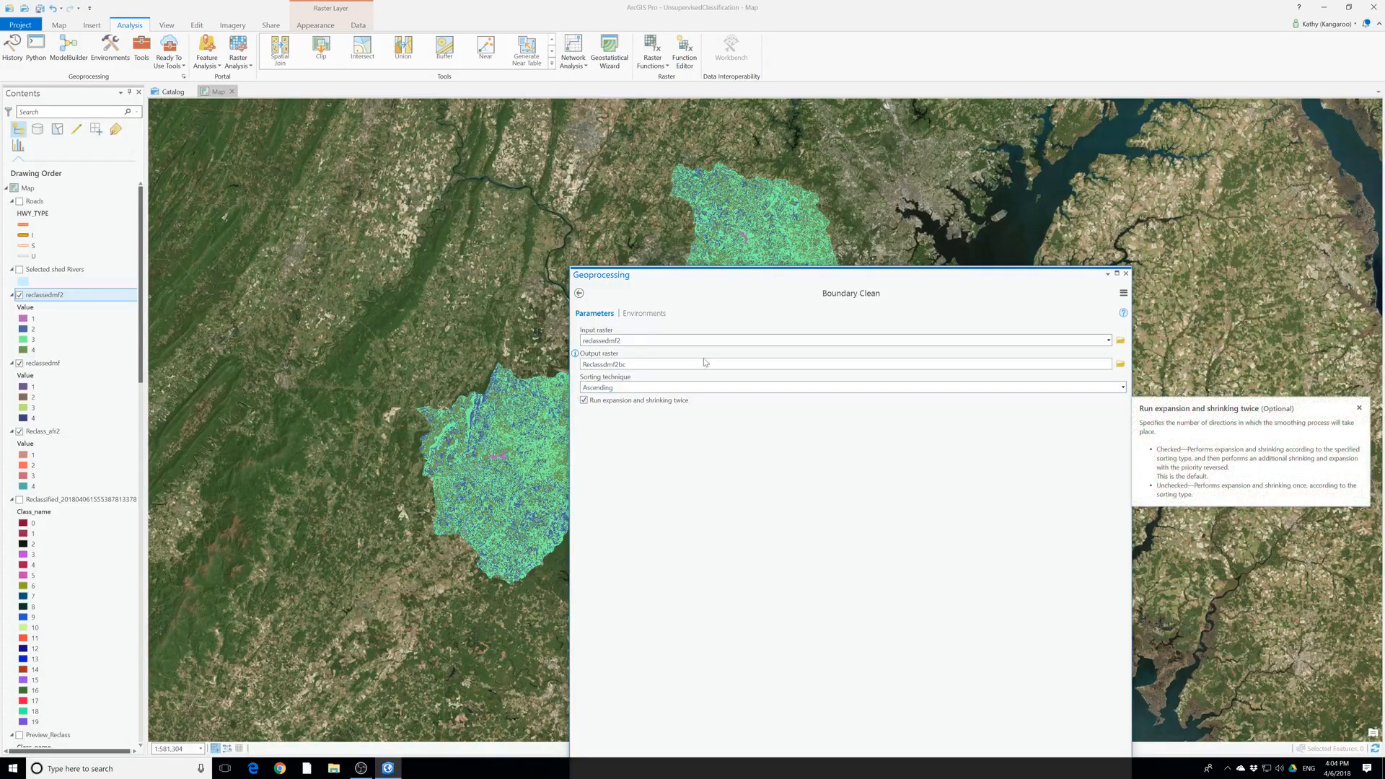
{"action": "left_click_drag", "start_coordinate": [715, 275], "coordinate": [616, 289]}
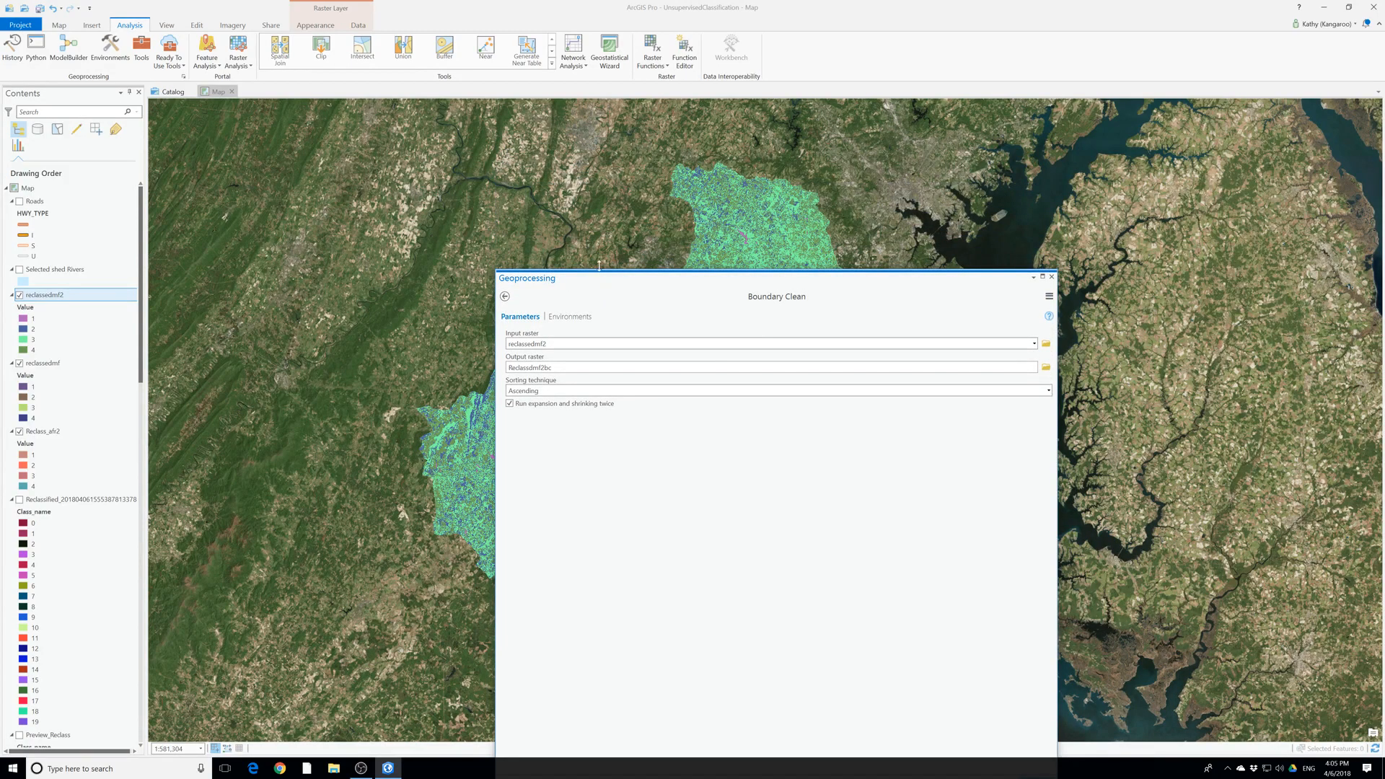
{"action": "left_click_drag", "start_coordinate": [566, 284], "coordinate": [531, 155]}
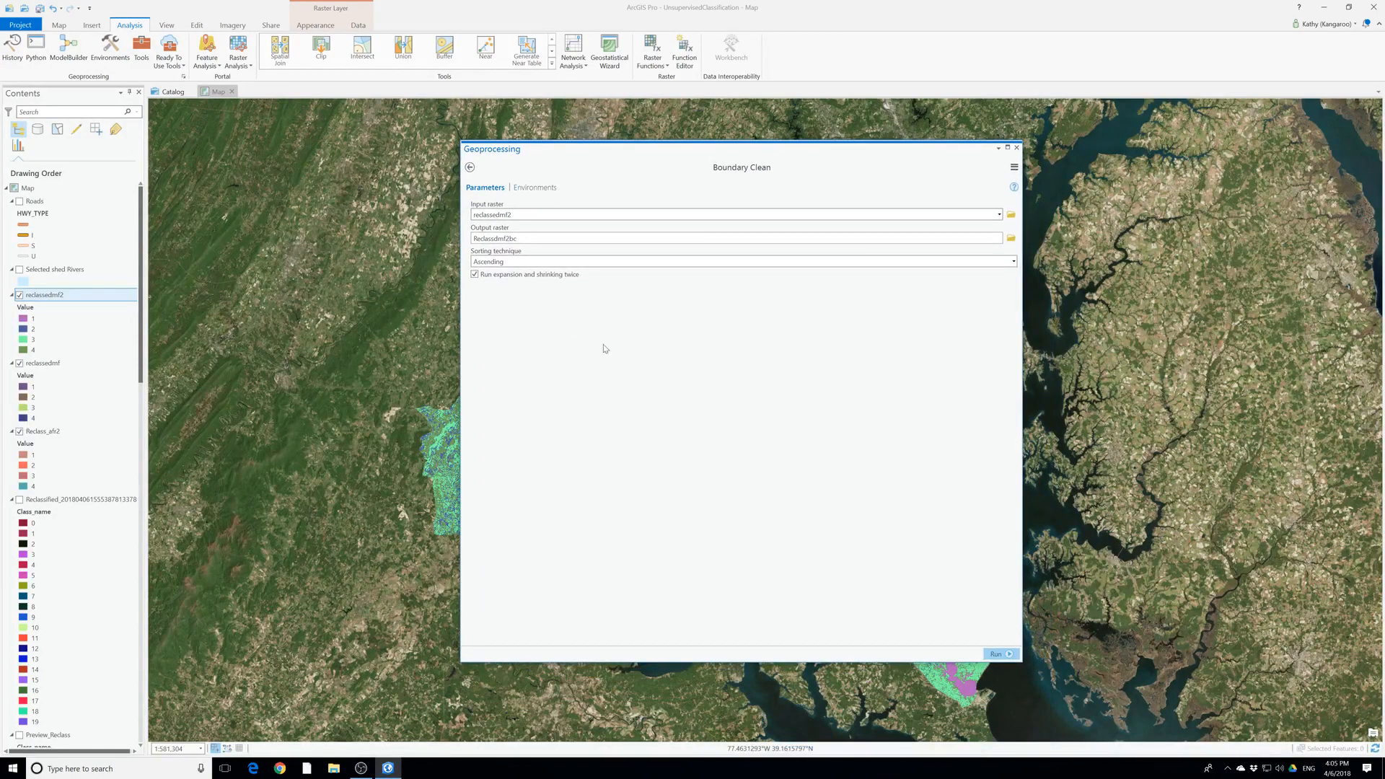
{"action": "left_click", "coordinate": [1001, 654]}
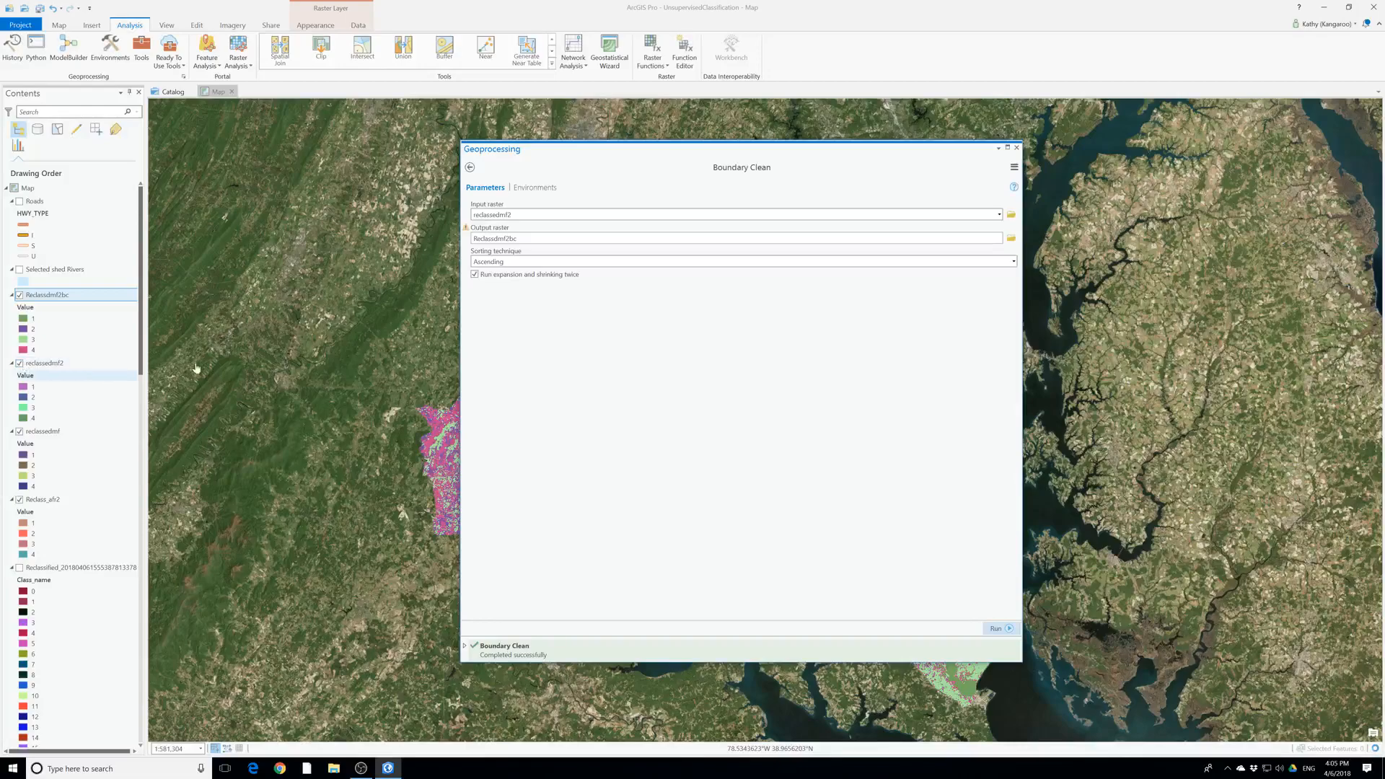
{"action": "left_click", "coordinate": [1017, 148]}
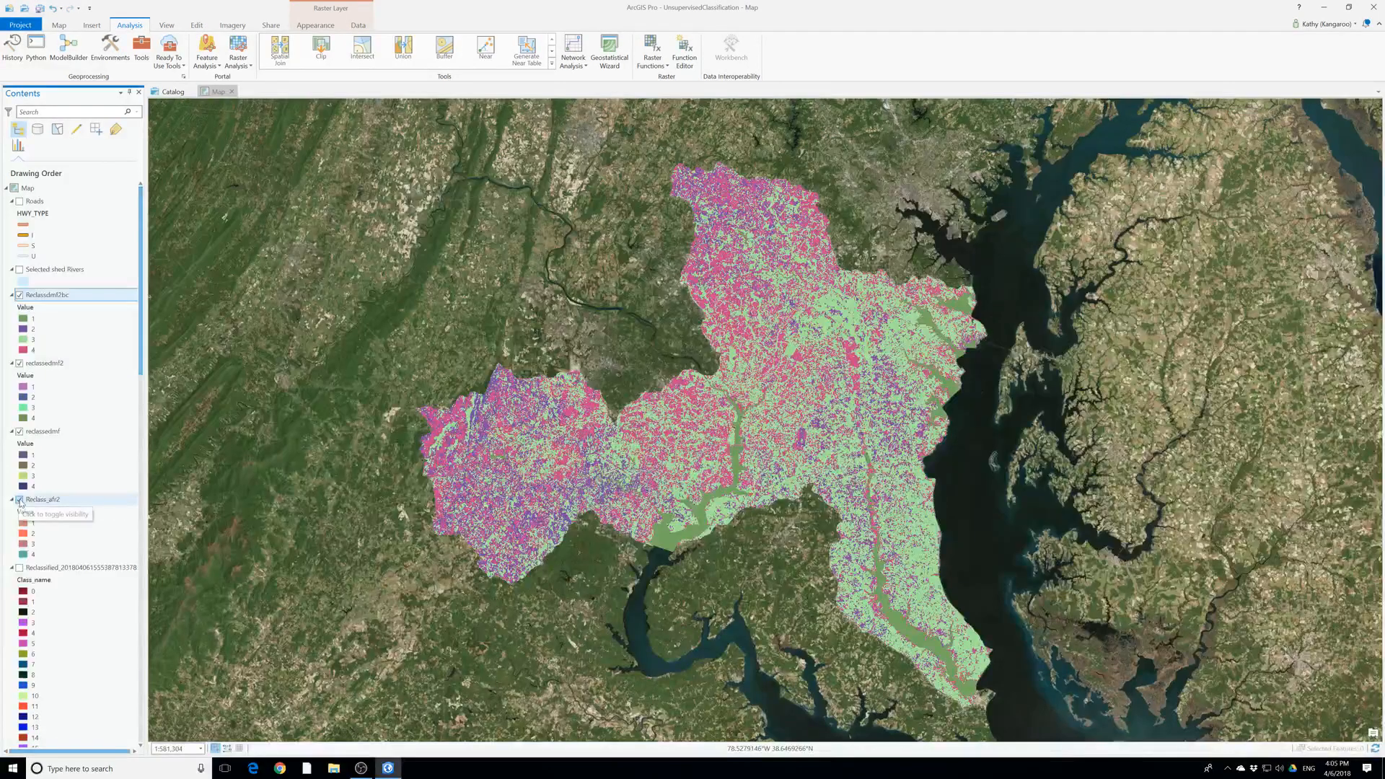
Remove the Reclass_afr2, Reclassdmf2bc and reclassedmf layers from the map
{"action": "right_click", "coordinate": [42, 499]}
{"action": "left_click", "coordinate": [57, 229]}
{"action": "right_click", "coordinate": [35, 431]}
{"action": "left_click", "coordinate": [64, 449]}
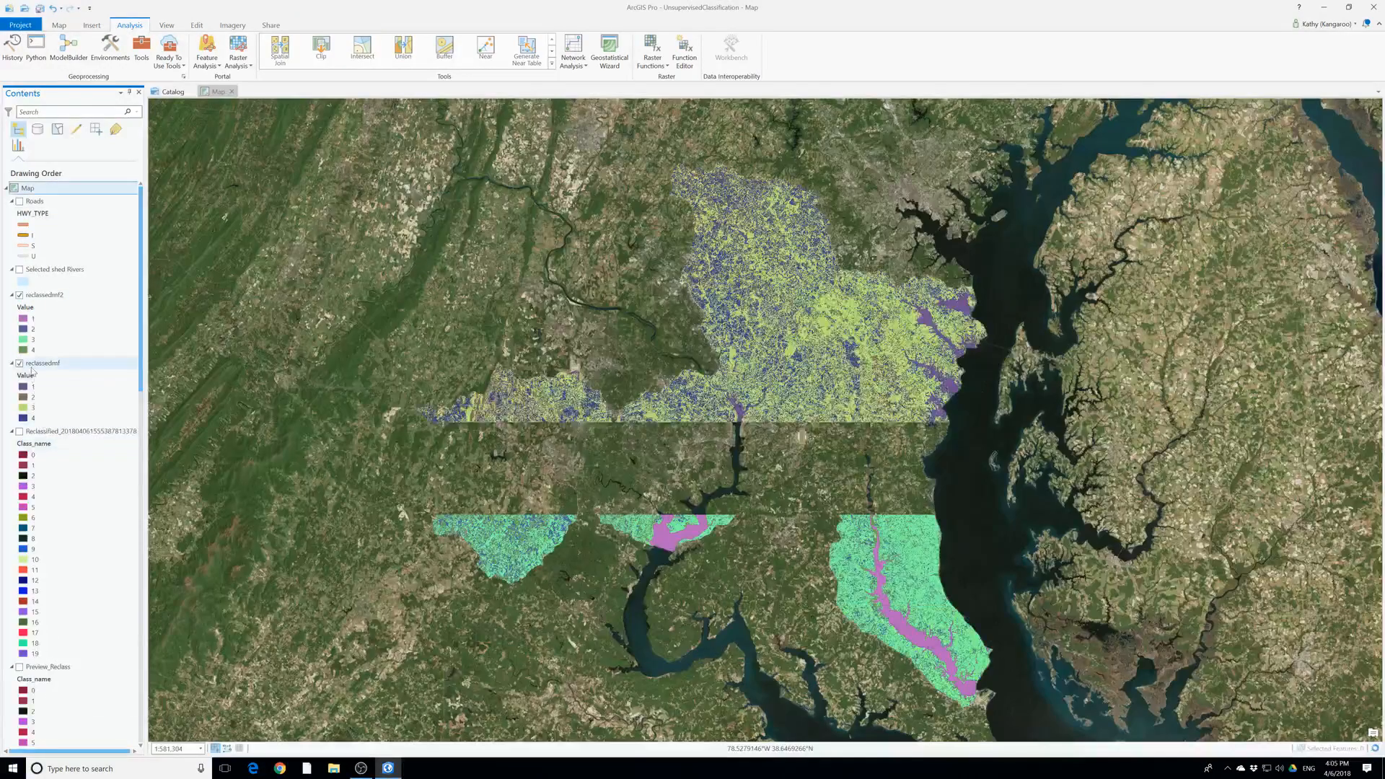
{"action": "right_click", "coordinate": [34, 365]}
{"action": "left_click", "coordinate": [59, 389]}
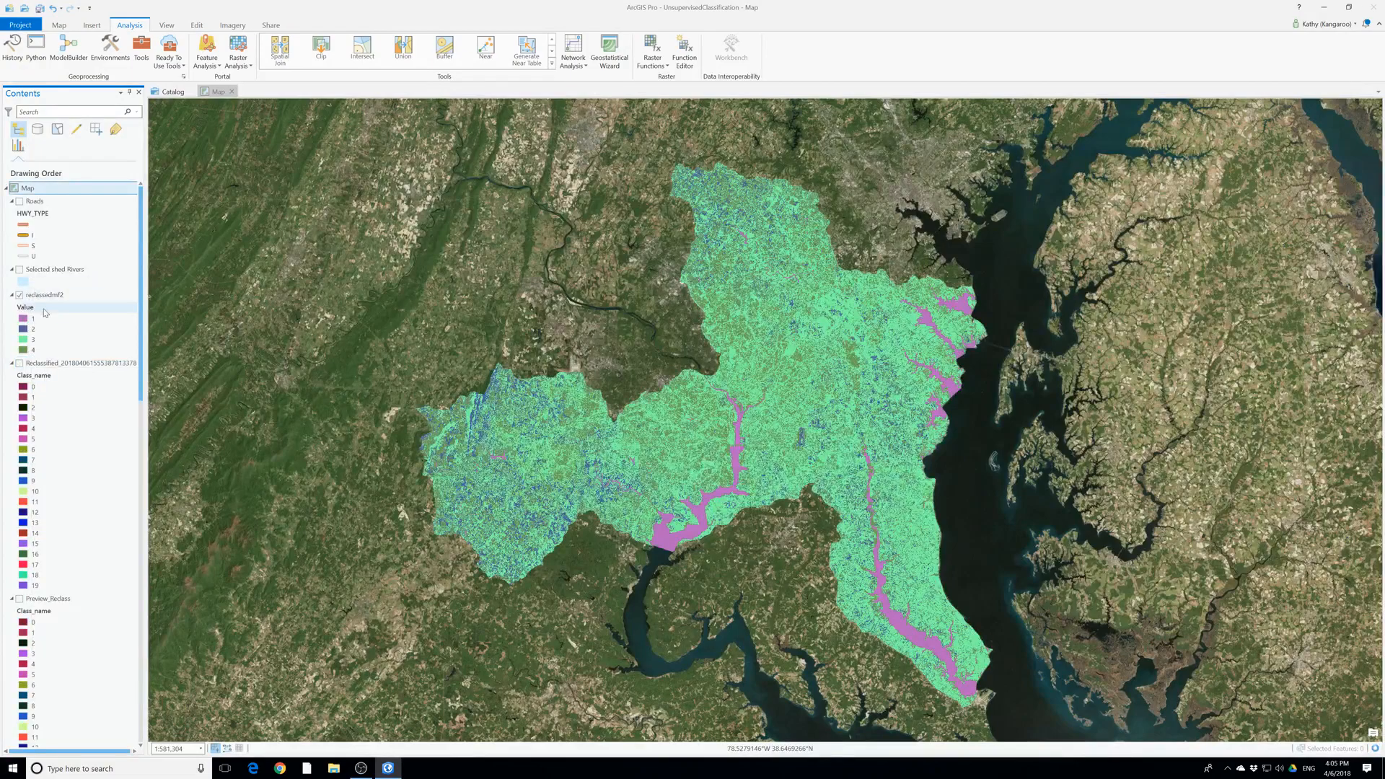
Remove the Reclassified, Preview_UnsupervisedAssignClasses, Preview_Reclass, Classified and Preview_Classified_ISO layers from the map
{"action": "right_click", "coordinate": [45, 367]}
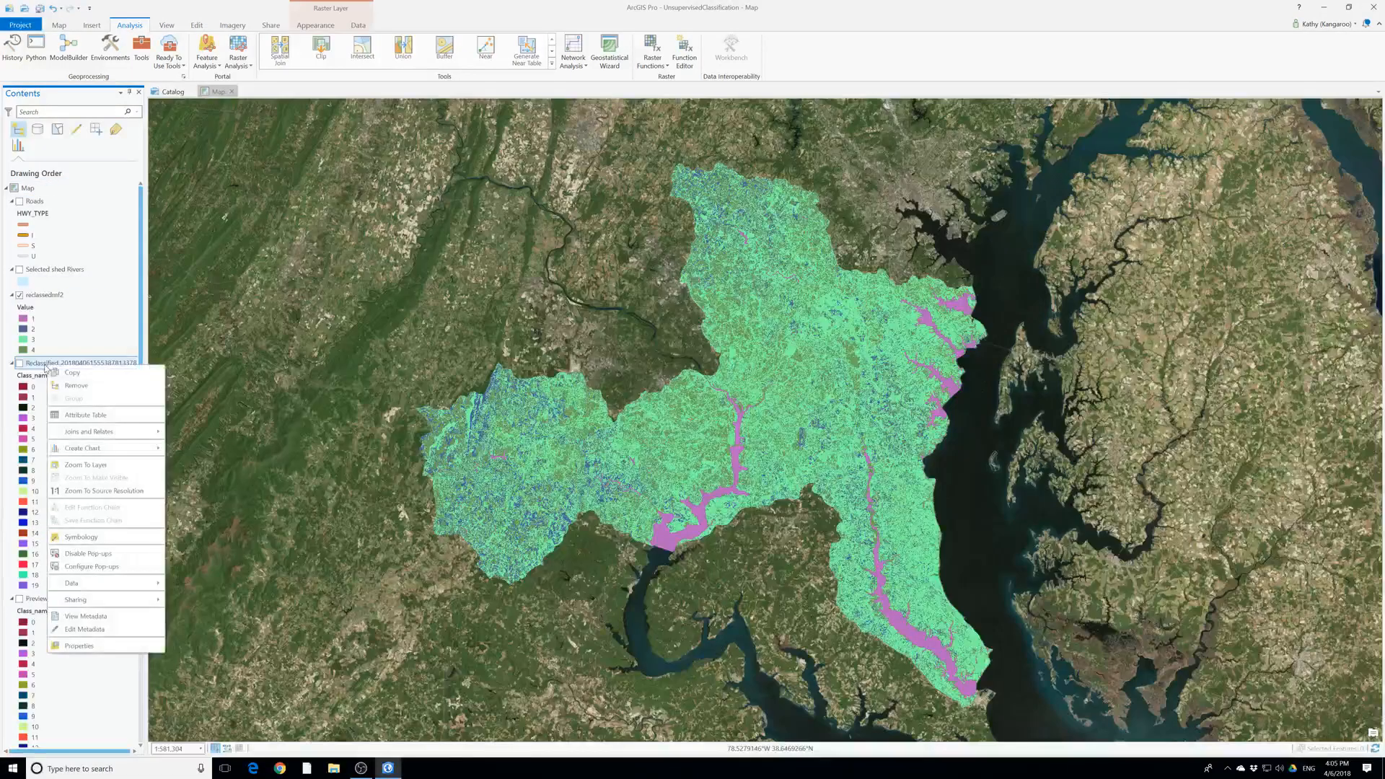
{"action": "left_click", "coordinate": [81, 388]}
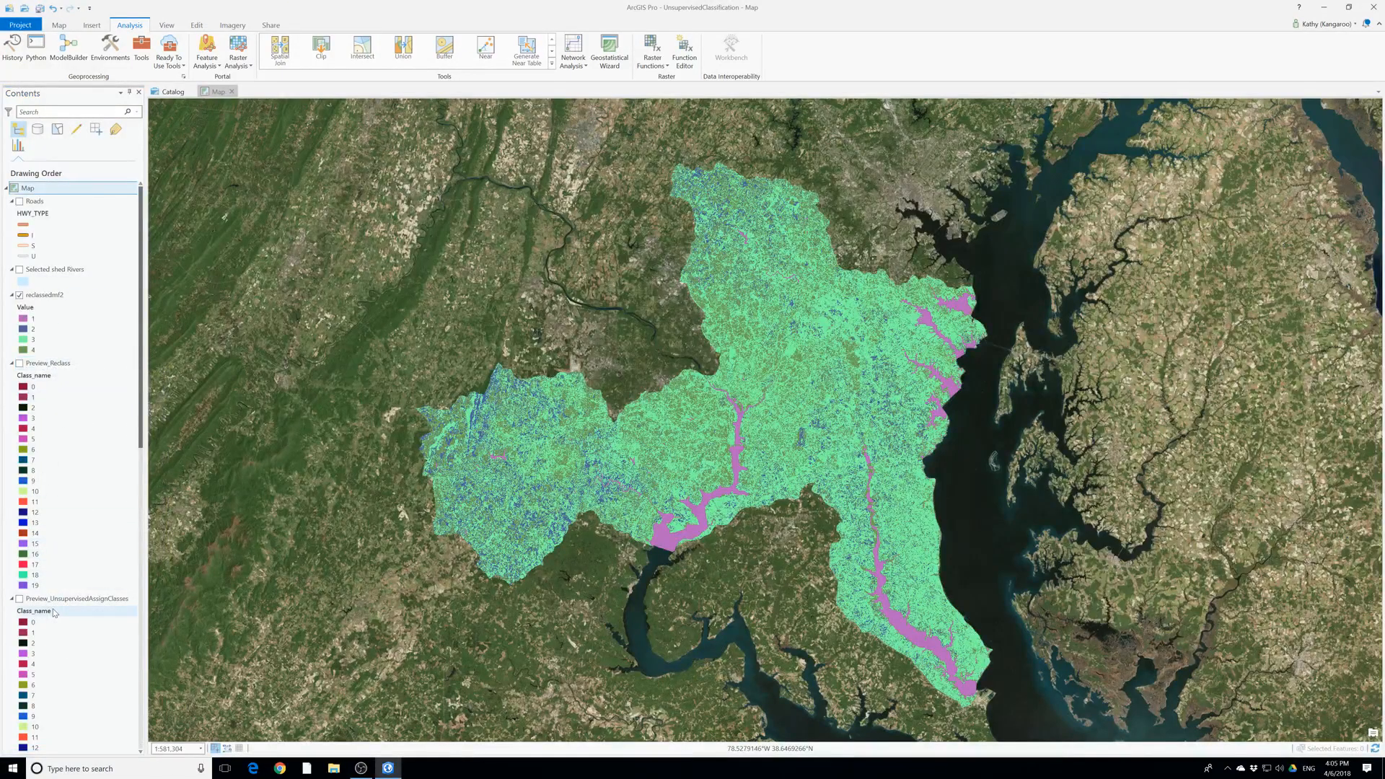
{"action": "right_click", "coordinate": [60, 604]}
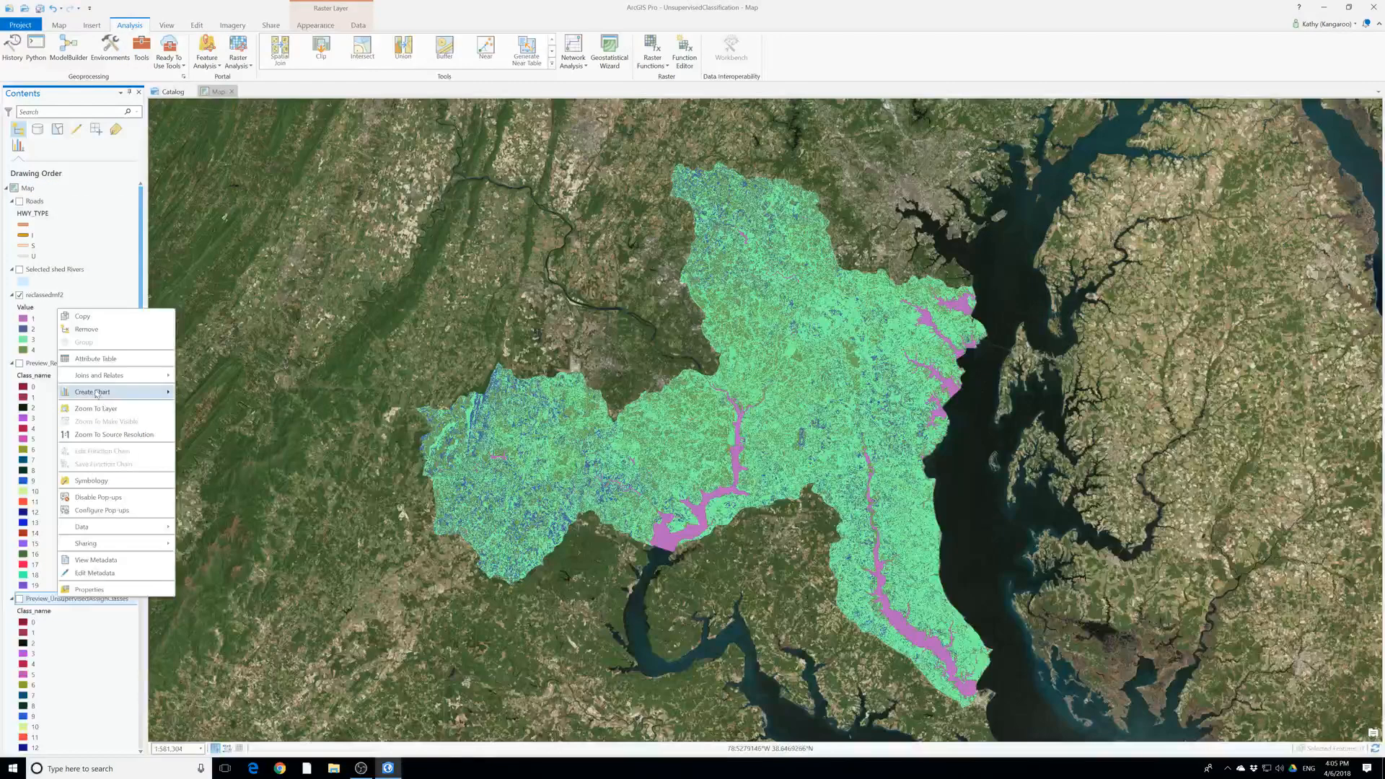
{"action": "left_click", "coordinate": [86, 329]}
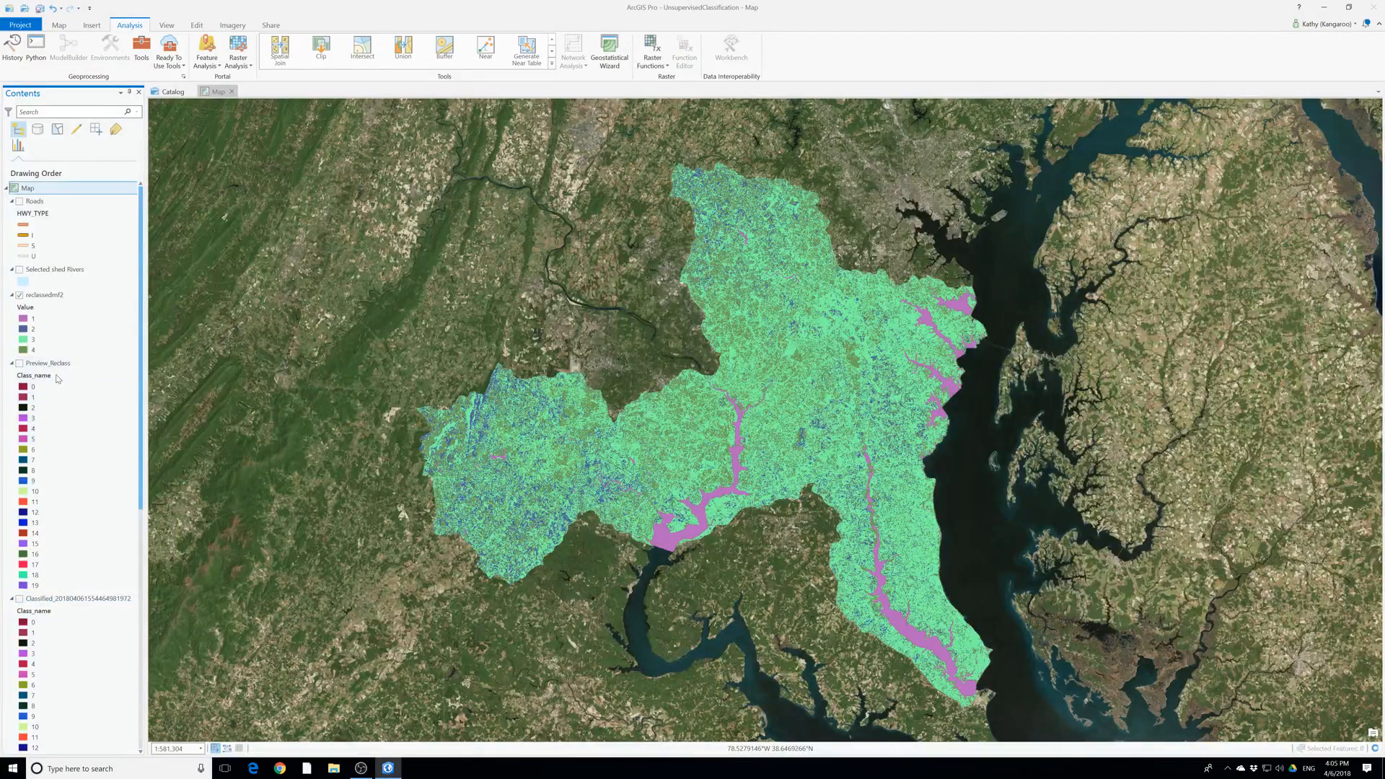
{"action": "right_click", "coordinate": [47, 364]}
{"action": "left_click", "coordinate": [66, 383]}
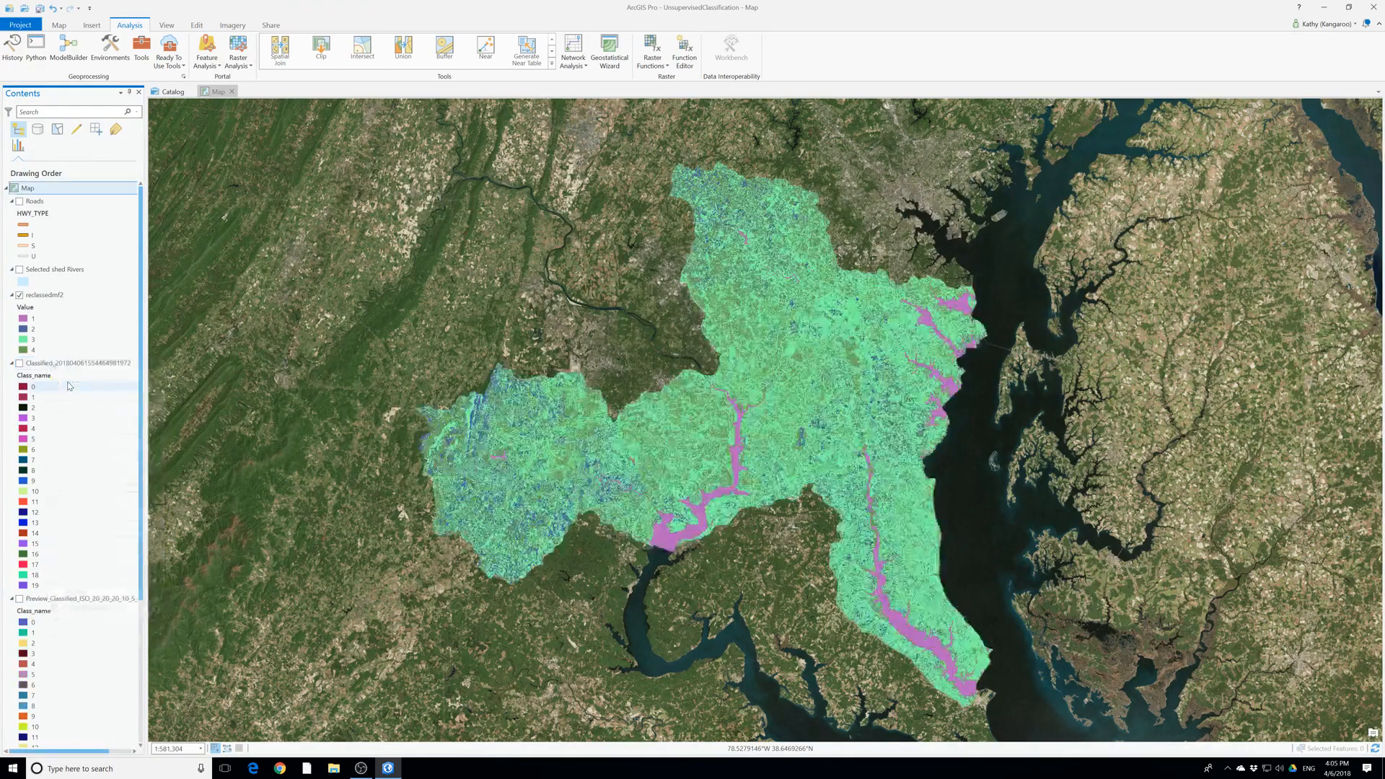
{"action": "right_click", "coordinate": [64, 370]}
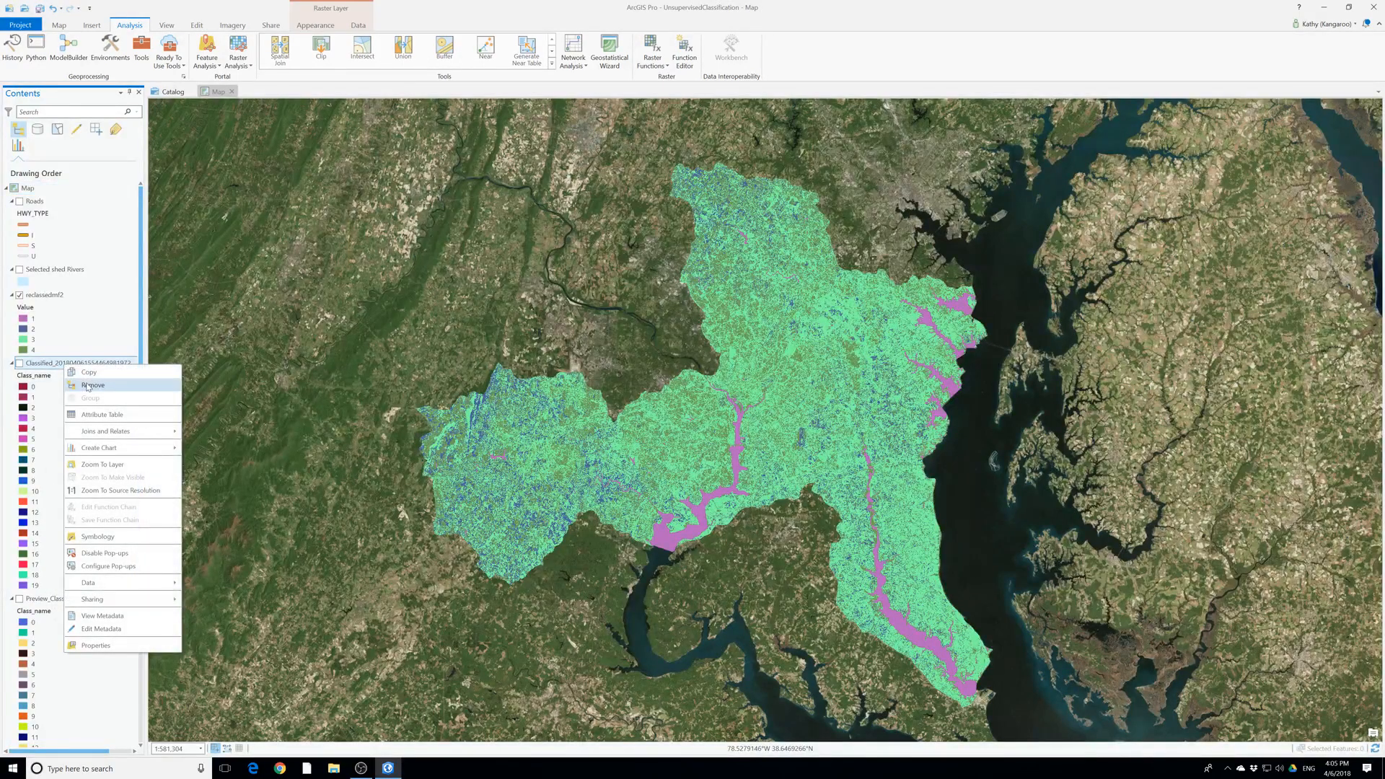
{"action": "left_click", "coordinate": [87, 387]}
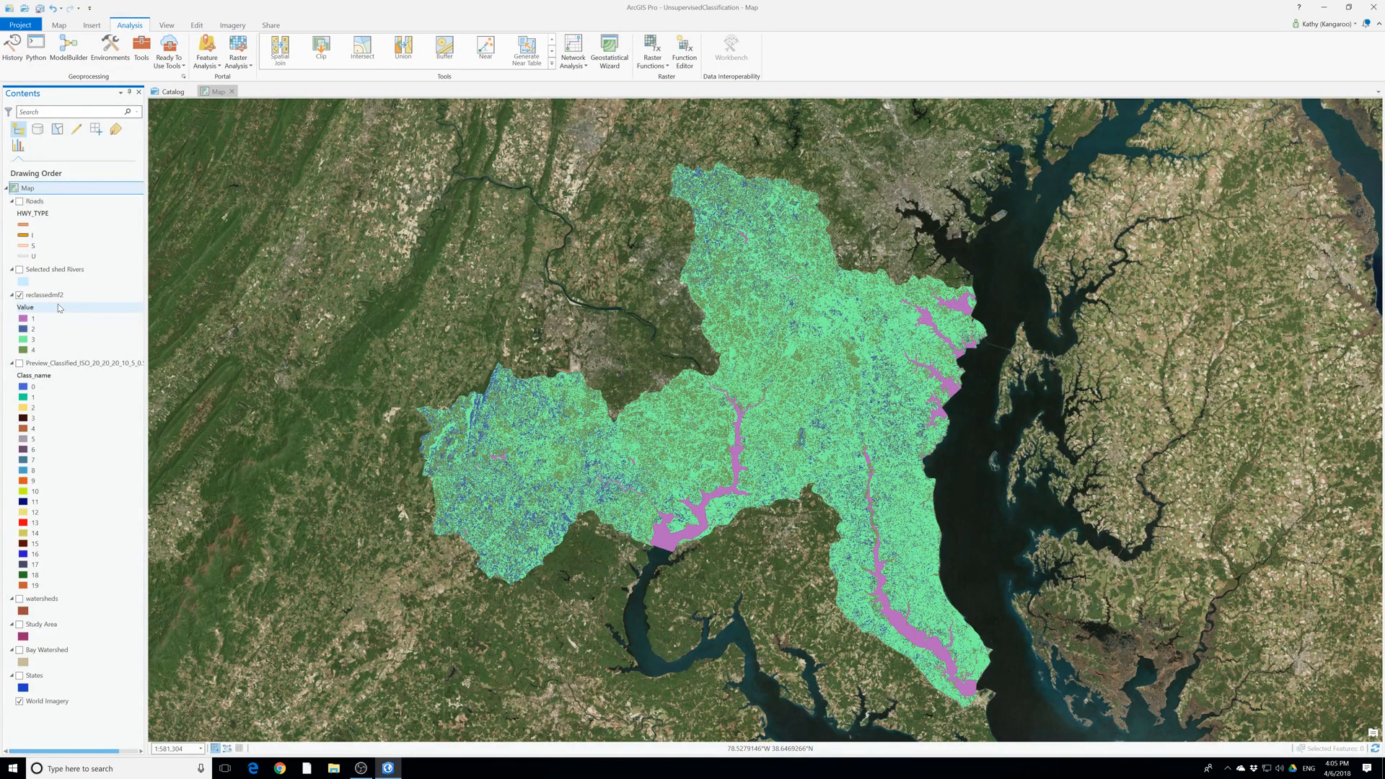
{"action": "right_click", "coordinate": [57, 370]}
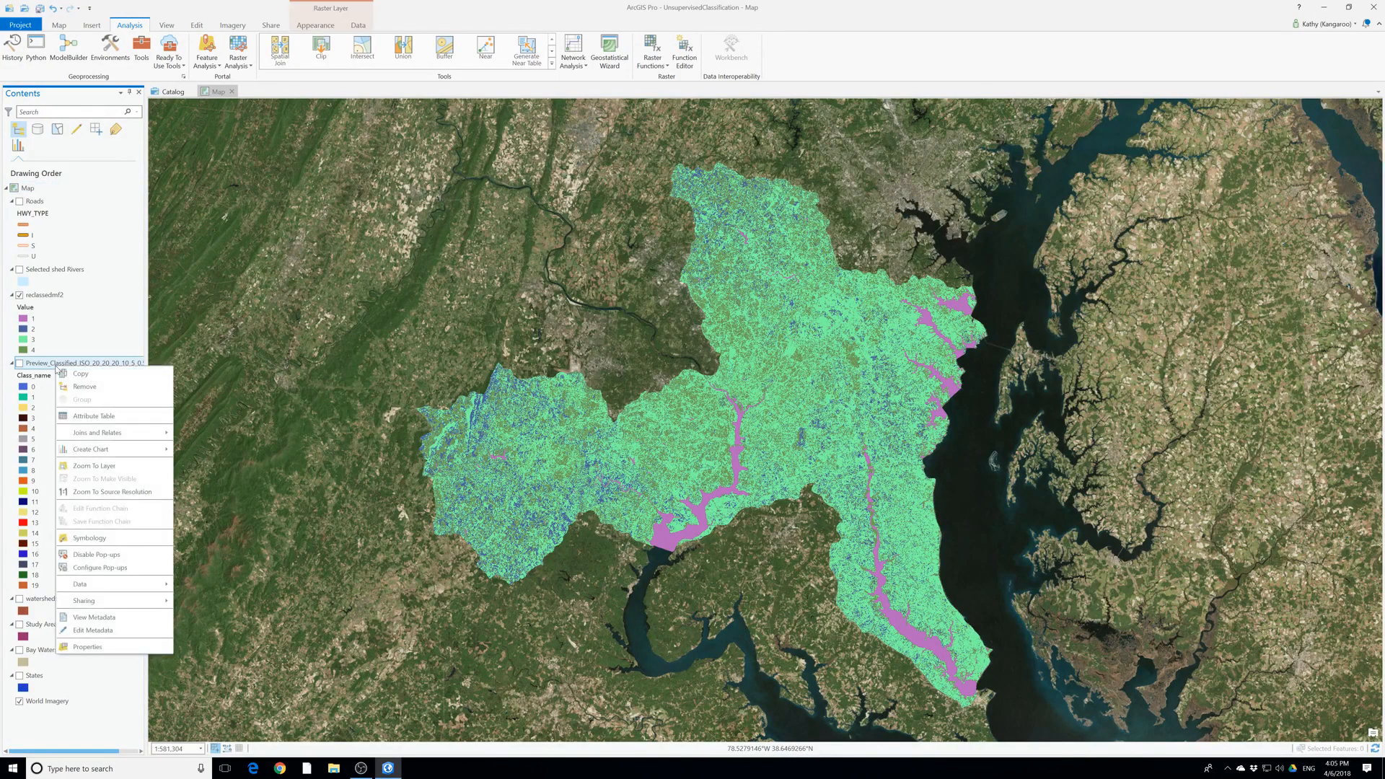
{"action": "left_click", "coordinate": [94, 387]}
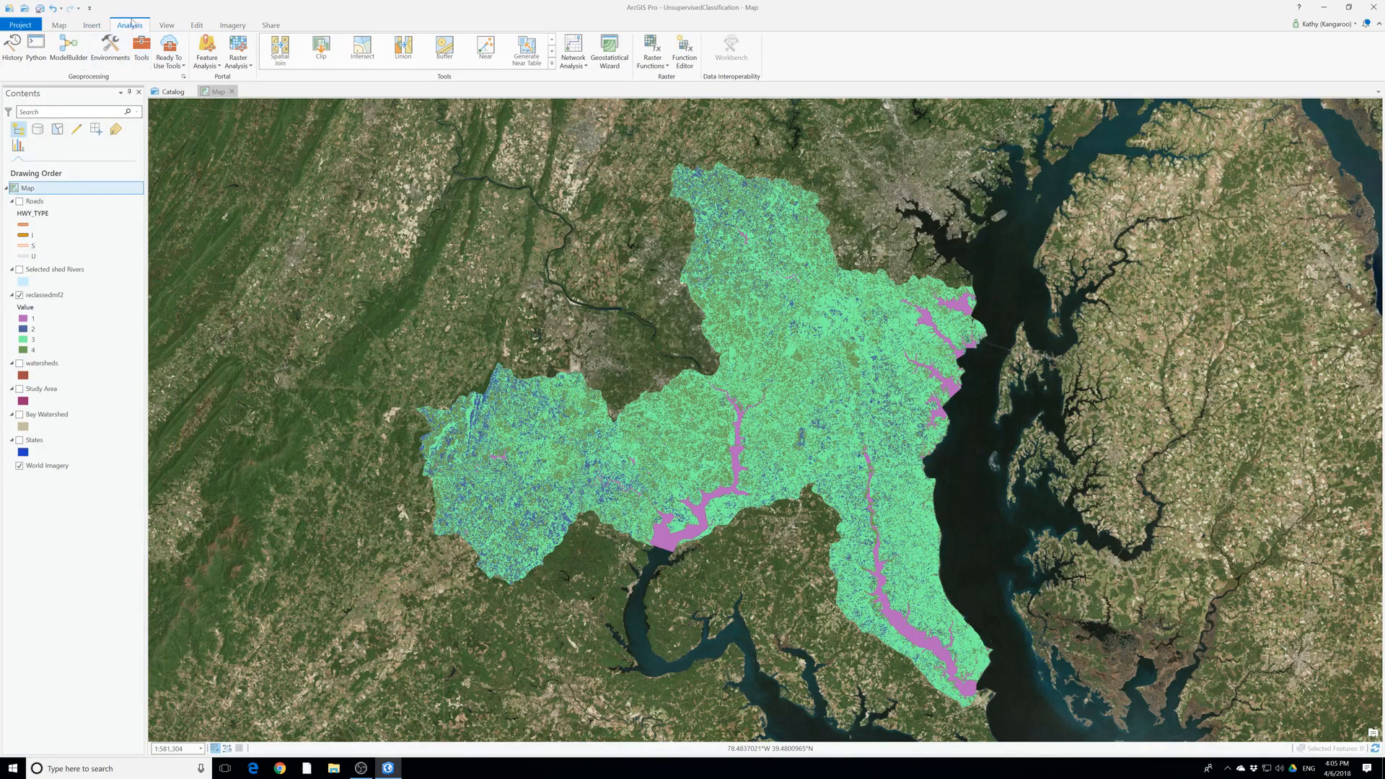
Open the project catalog and add the Reclassdmf2bc raster from UnsupervisedClassification.gdb to the map above reclassedmf2
{"action": "left_click", "coordinate": [160, 25]}
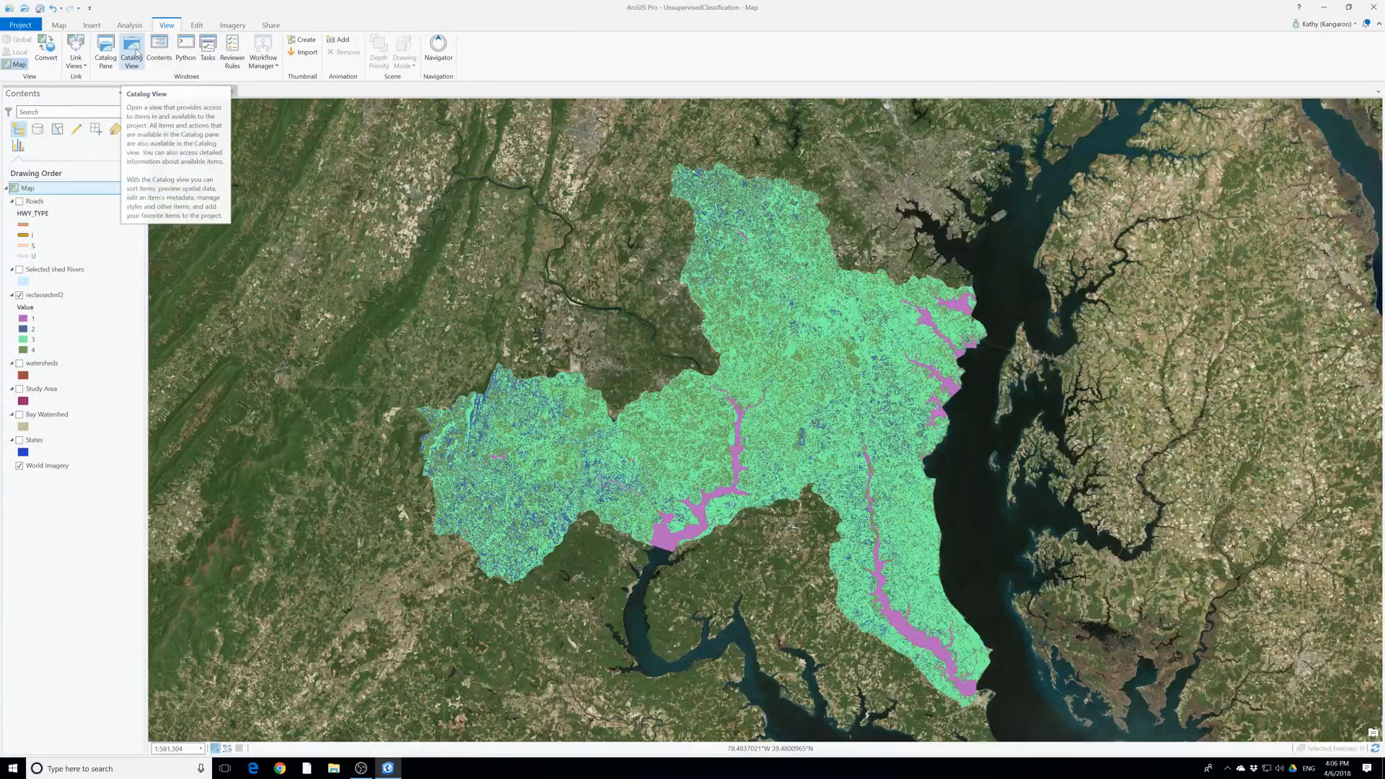
{"action": "left_click", "coordinate": [107, 54]}
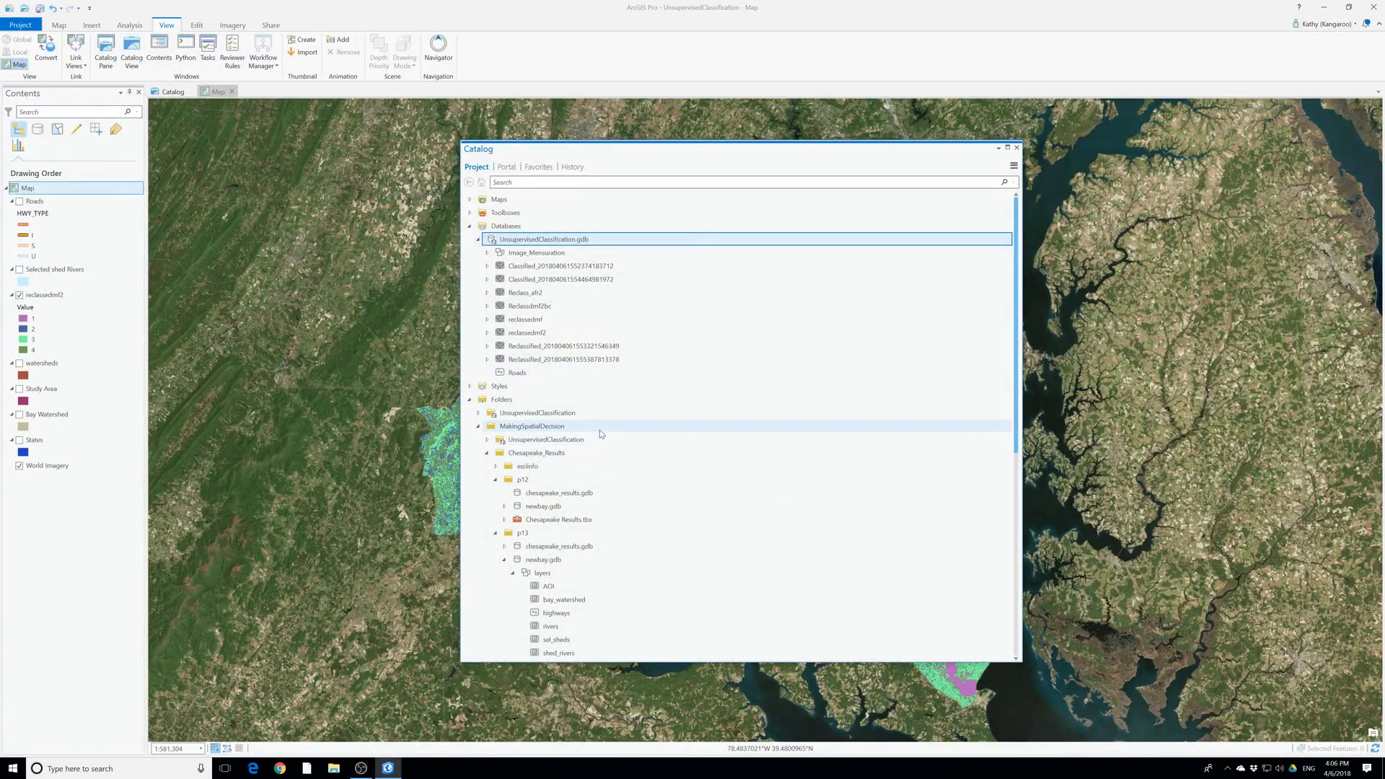
{"action": "scroll", "coordinate": [605, 345], "scroll_direction": "up", "scroll_amount": 2}
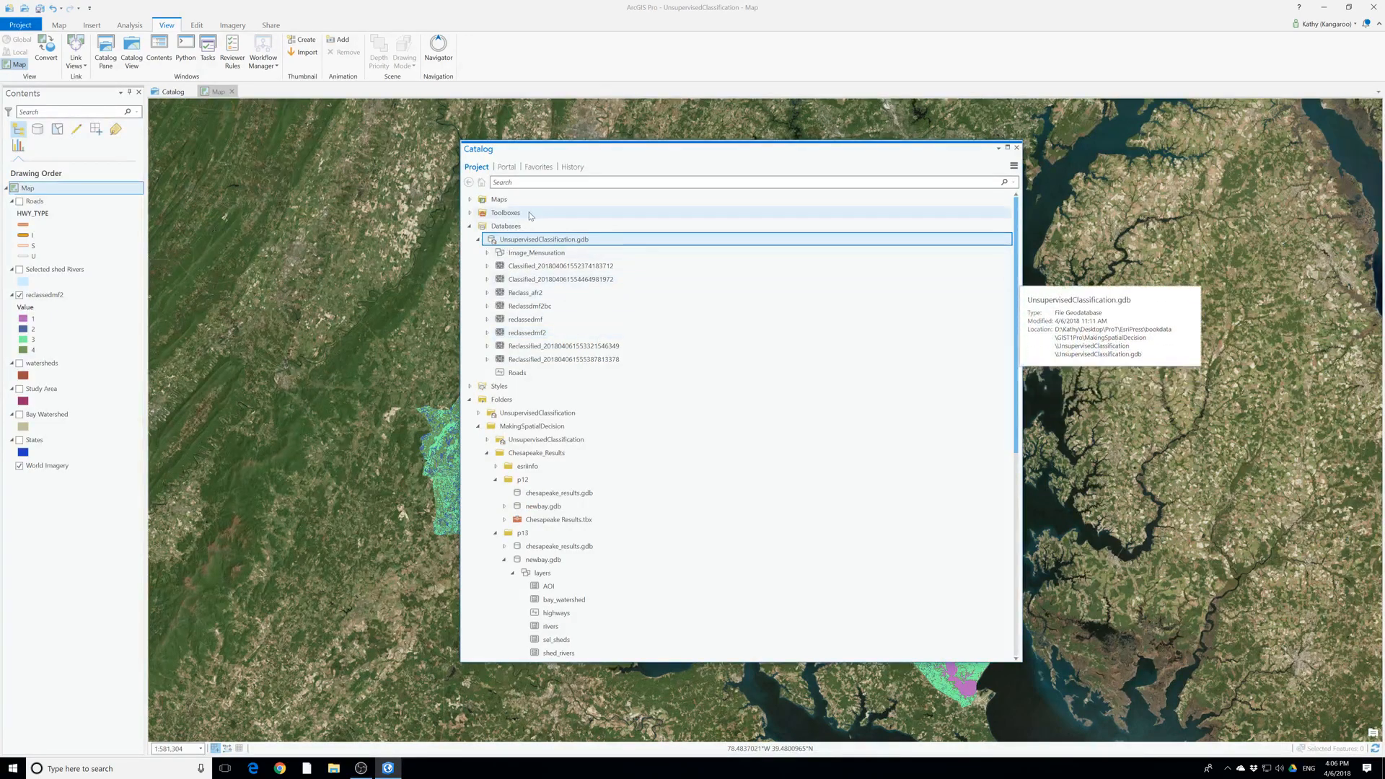
{"action": "left_click_drag", "start_coordinate": [503, 311], "coordinate": [87, 291]}
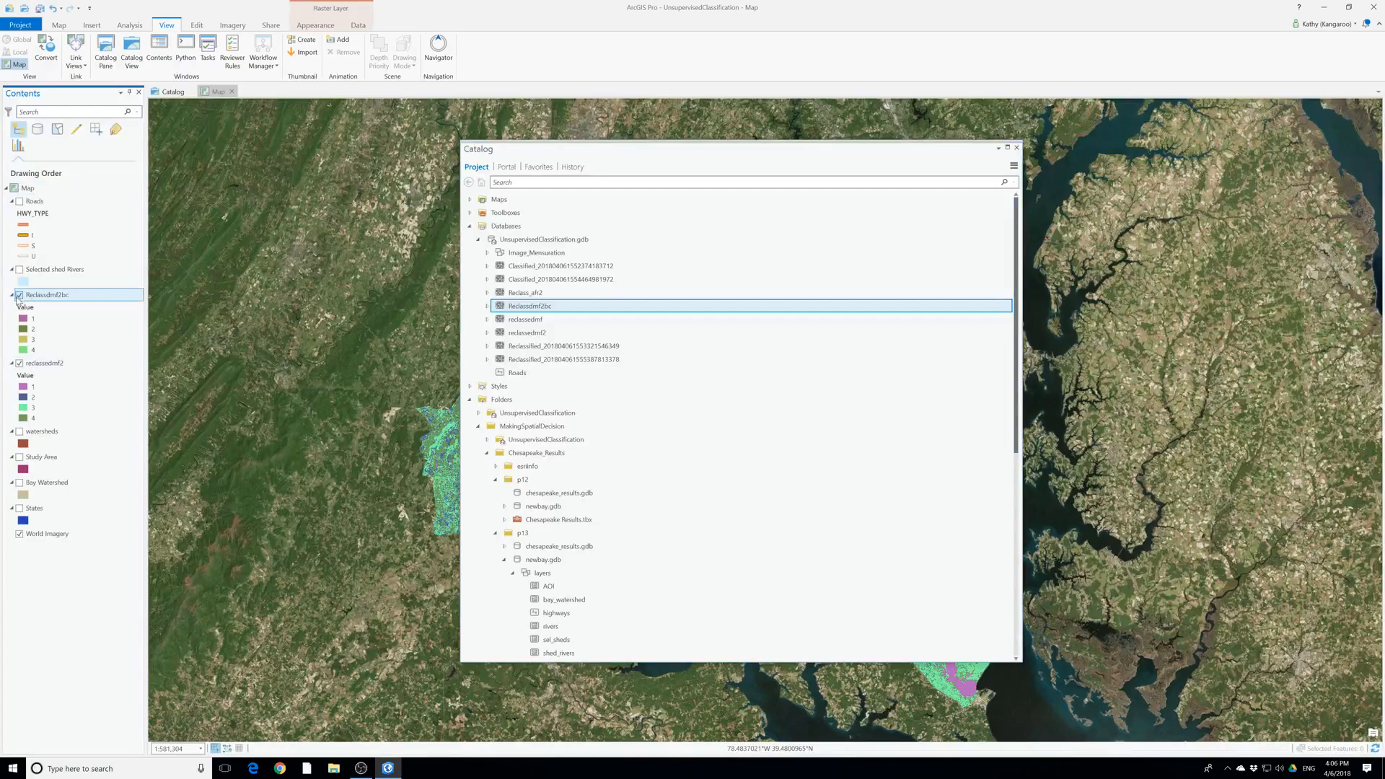
Remove the reclassedmf2 layer and show the whole Reclassdmf2bc raster clear of the catalog
{"action": "right_click", "coordinate": [29, 361]}
{"action": "left_click", "coordinate": [57, 380]}
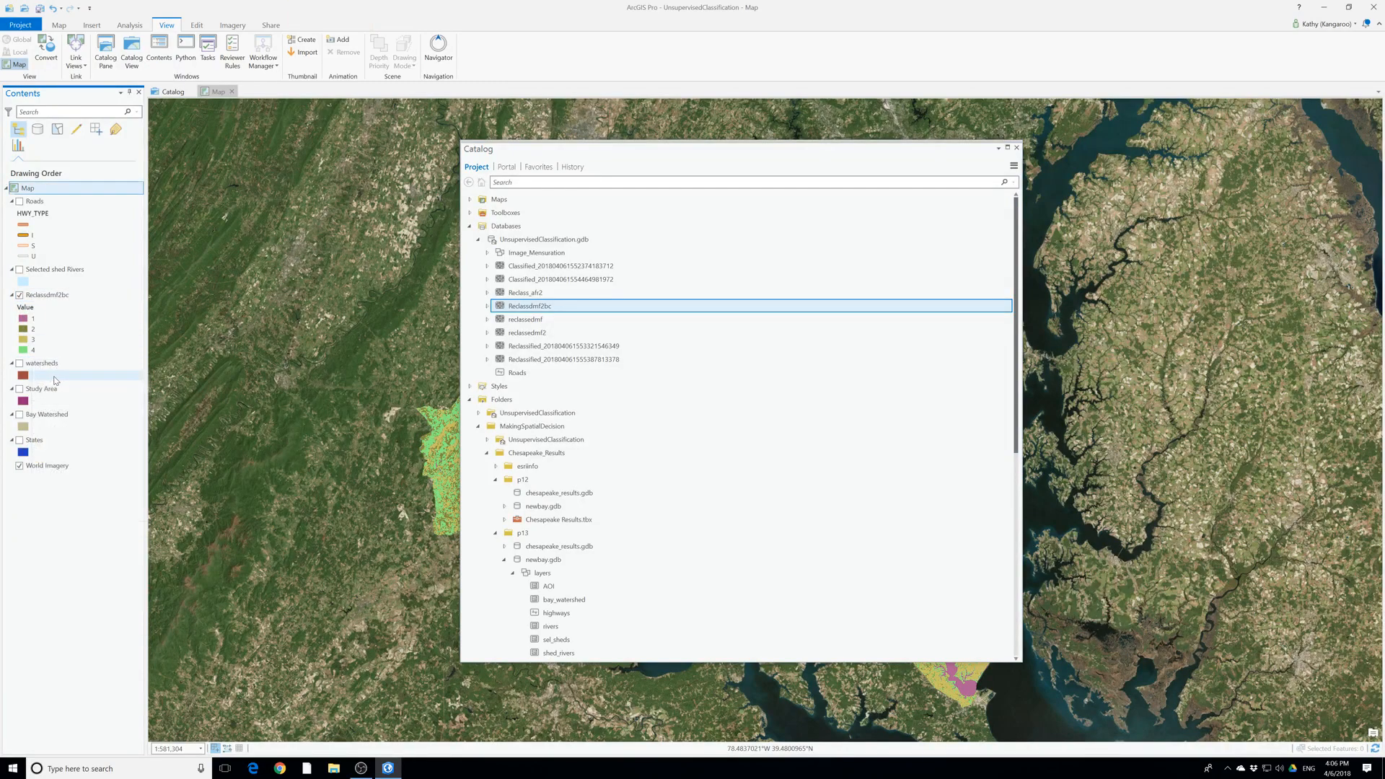
{"action": "left_click", "coordinate": [49, 299]}
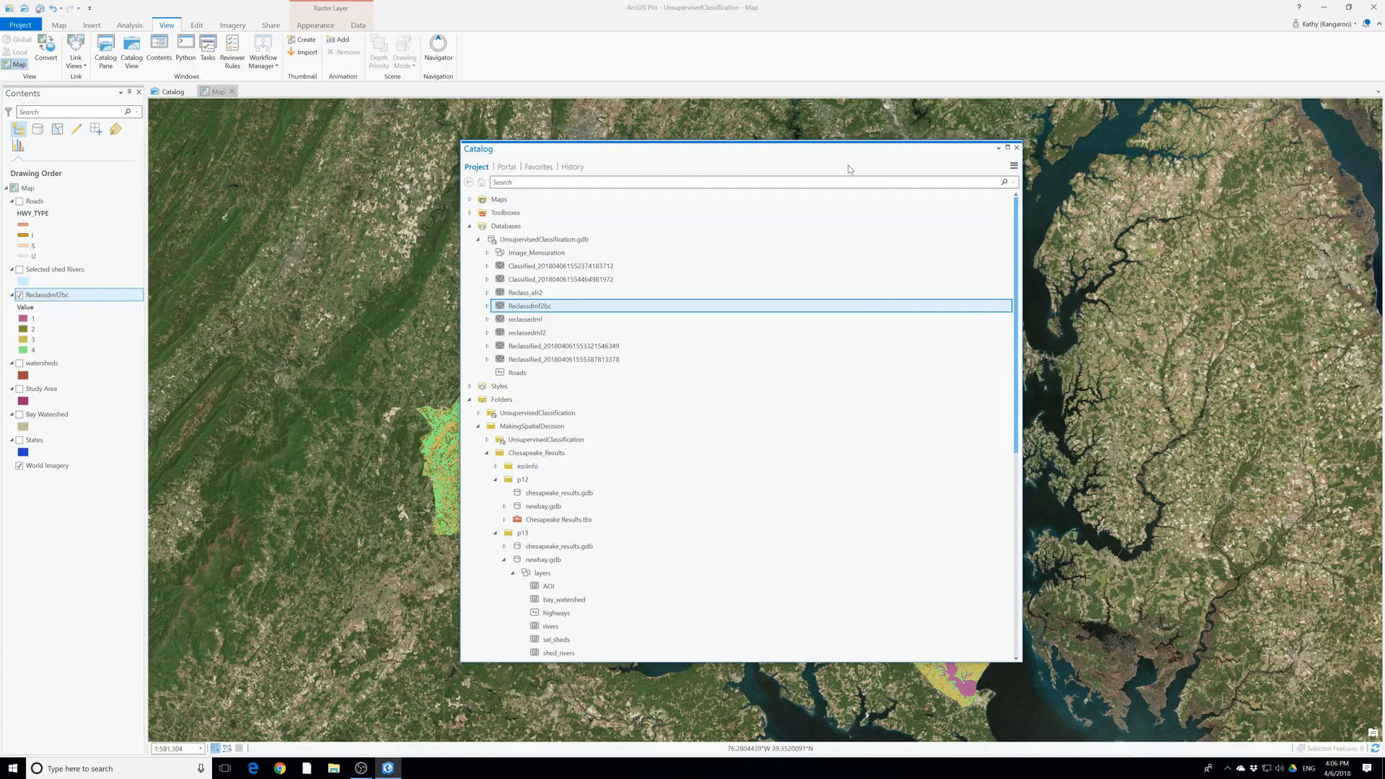
{"action": "left_click_drag", "start_coordinate": [610, 153], "coordinate": [1065, 180]}
{"action": "left_click_drag", "start_coordinate": [706, 458], "coordinate": [461, 467]}
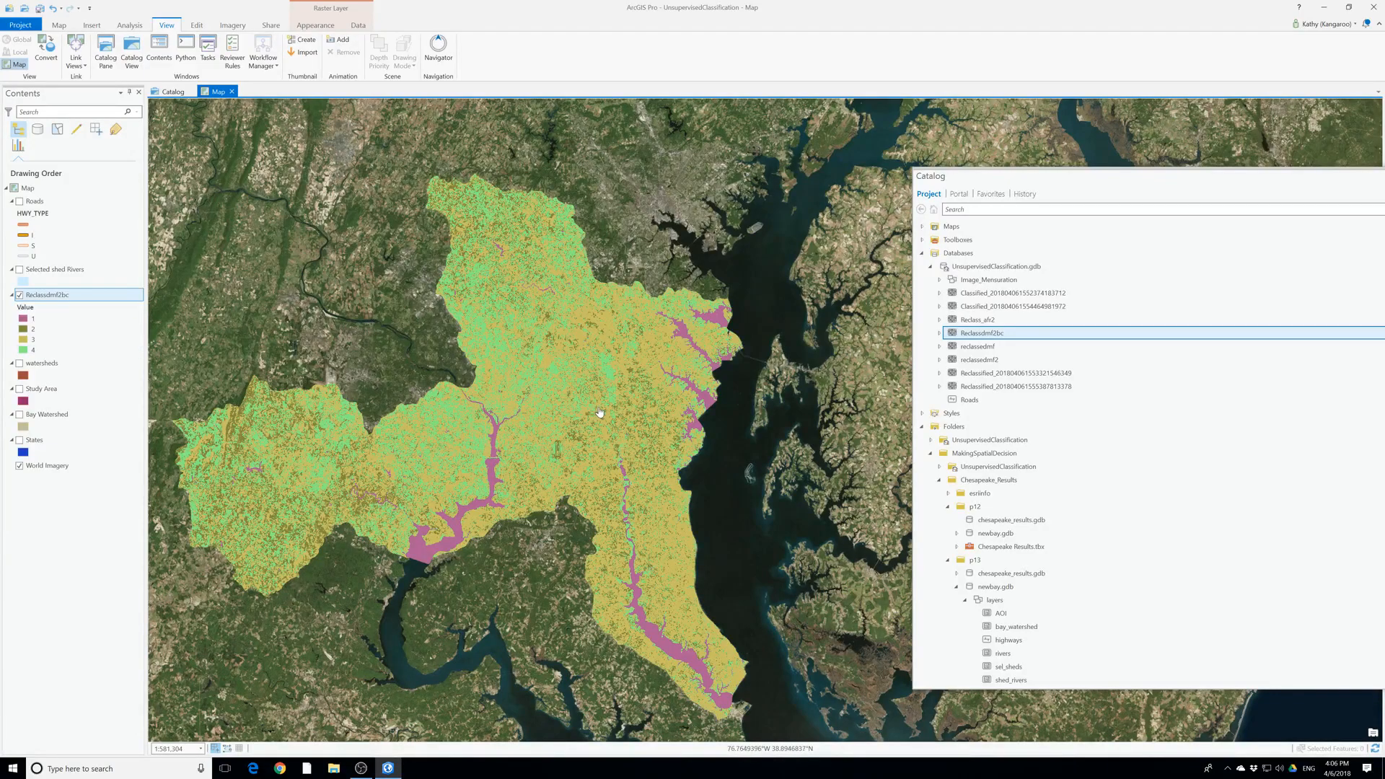
Review the raster datasets stored in UnsupervisedClassification.gdb, selecting reclassedmf2 and Reclass_afr2
{"action": "mouse_move", "coordinate": [1008, 406]}
{"action": "mouse_move", "coordinate": [973, 481]}
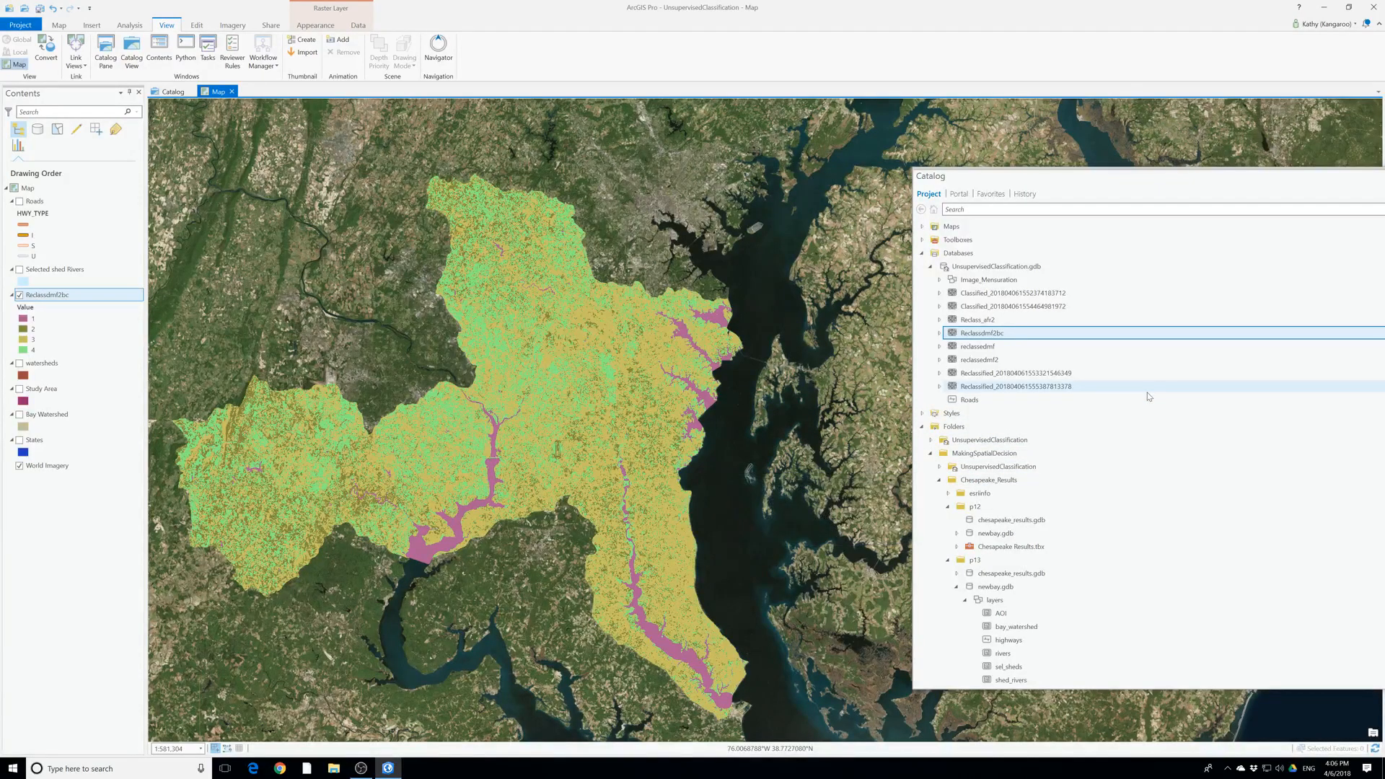
{"action": "mouse_move", "coordinate": [1129, 386]}
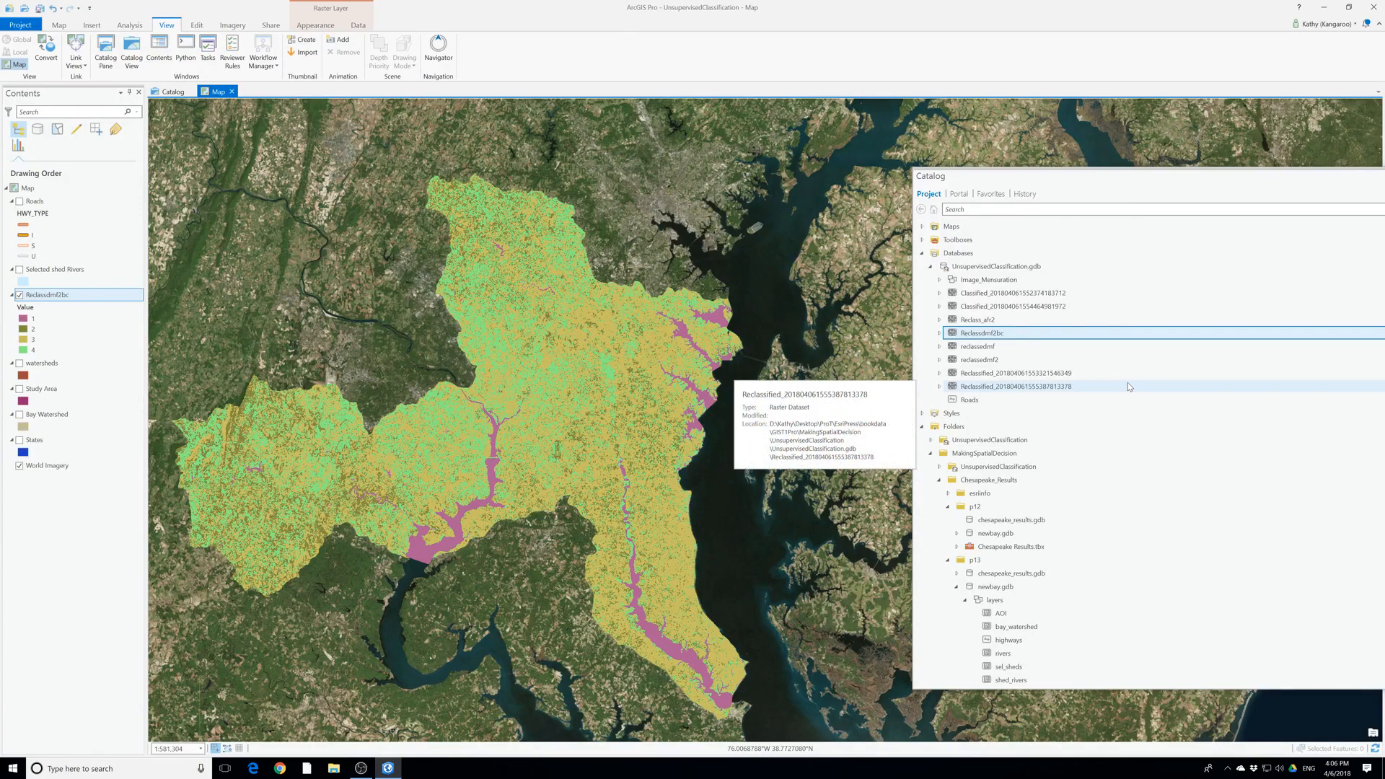
{"action": "left_click", "coordinate": [980, 365]}
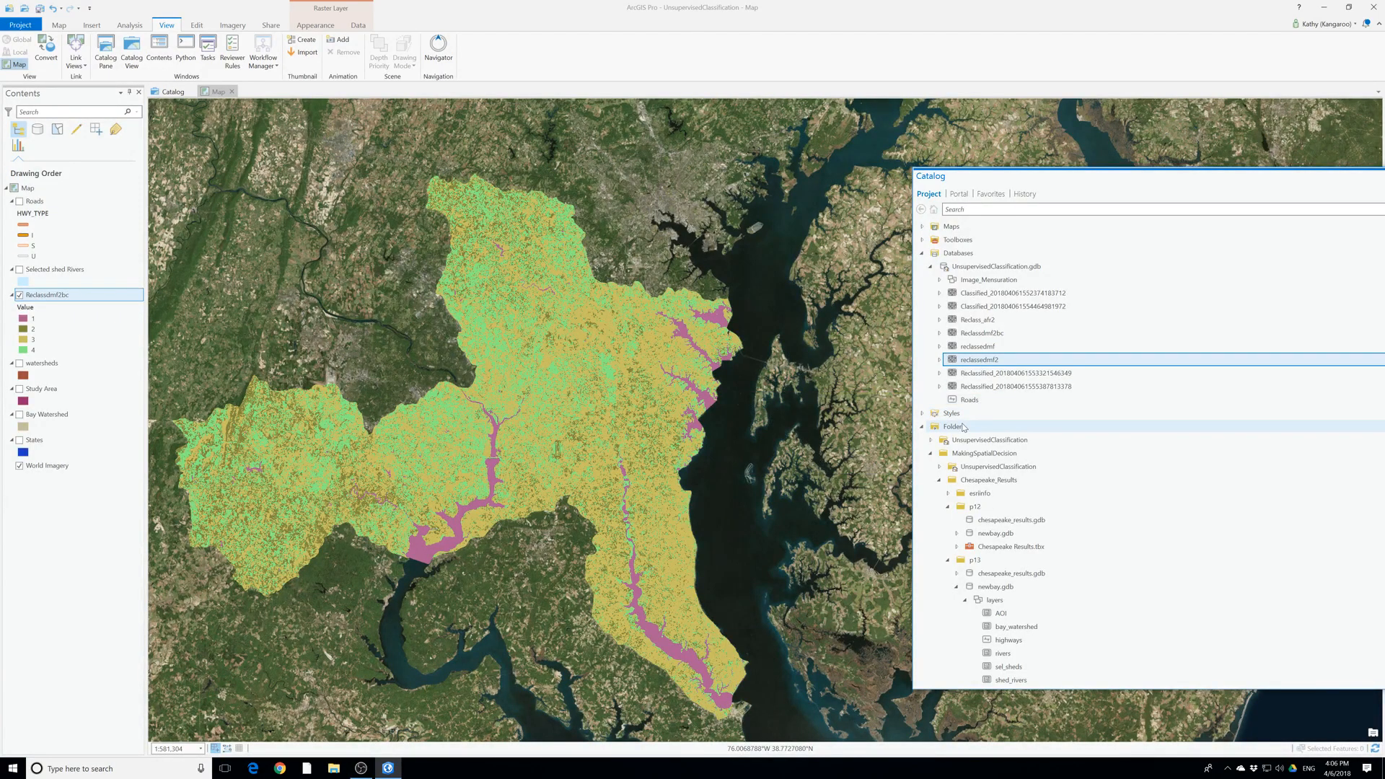
{"action": "left_click", "coordinate": [977, 322]}
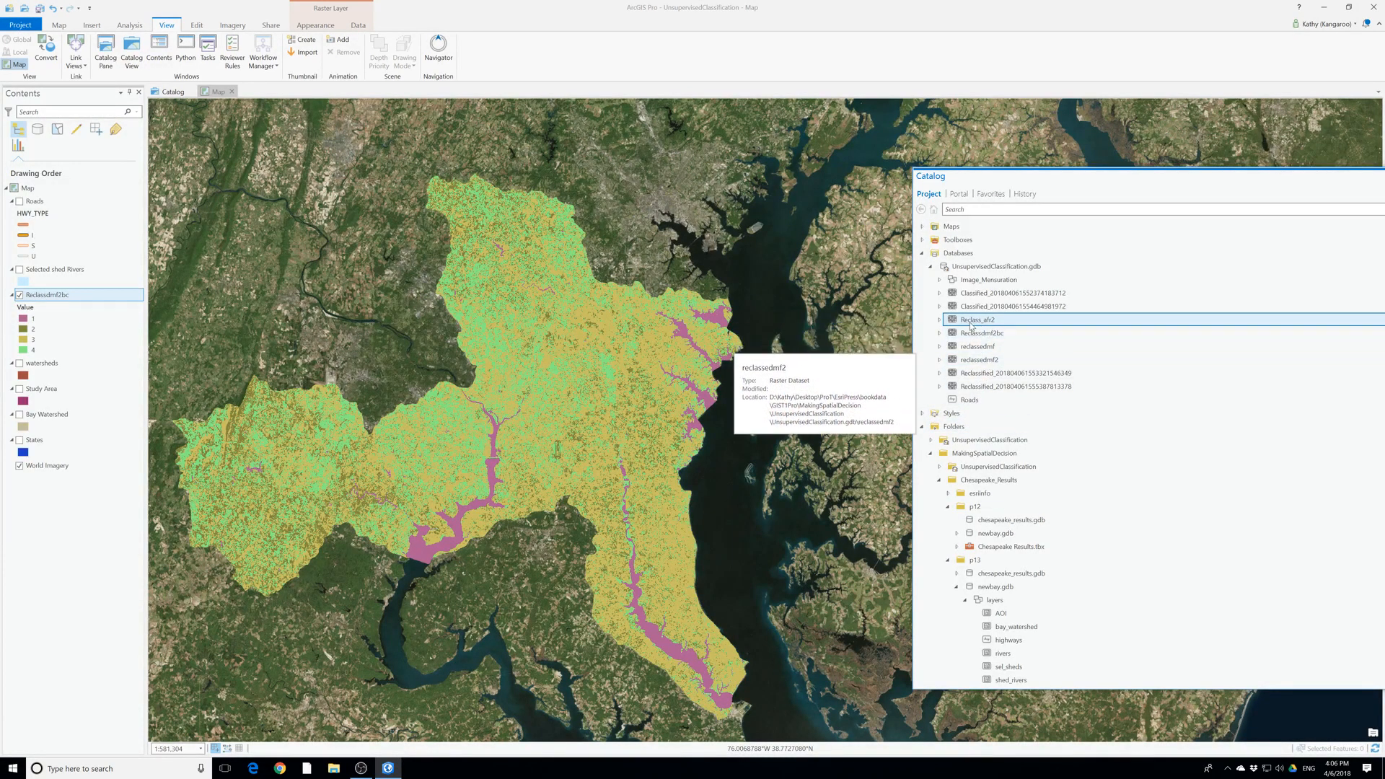
Add the Reclass_afr2 raster from the project geodatabase to the map beneath Reclassdmf2bc and hide the World Imagery basemap
{"action": "left_click_drag", "start_coordinate": [976, 322], "coordinate": [870, 343]}
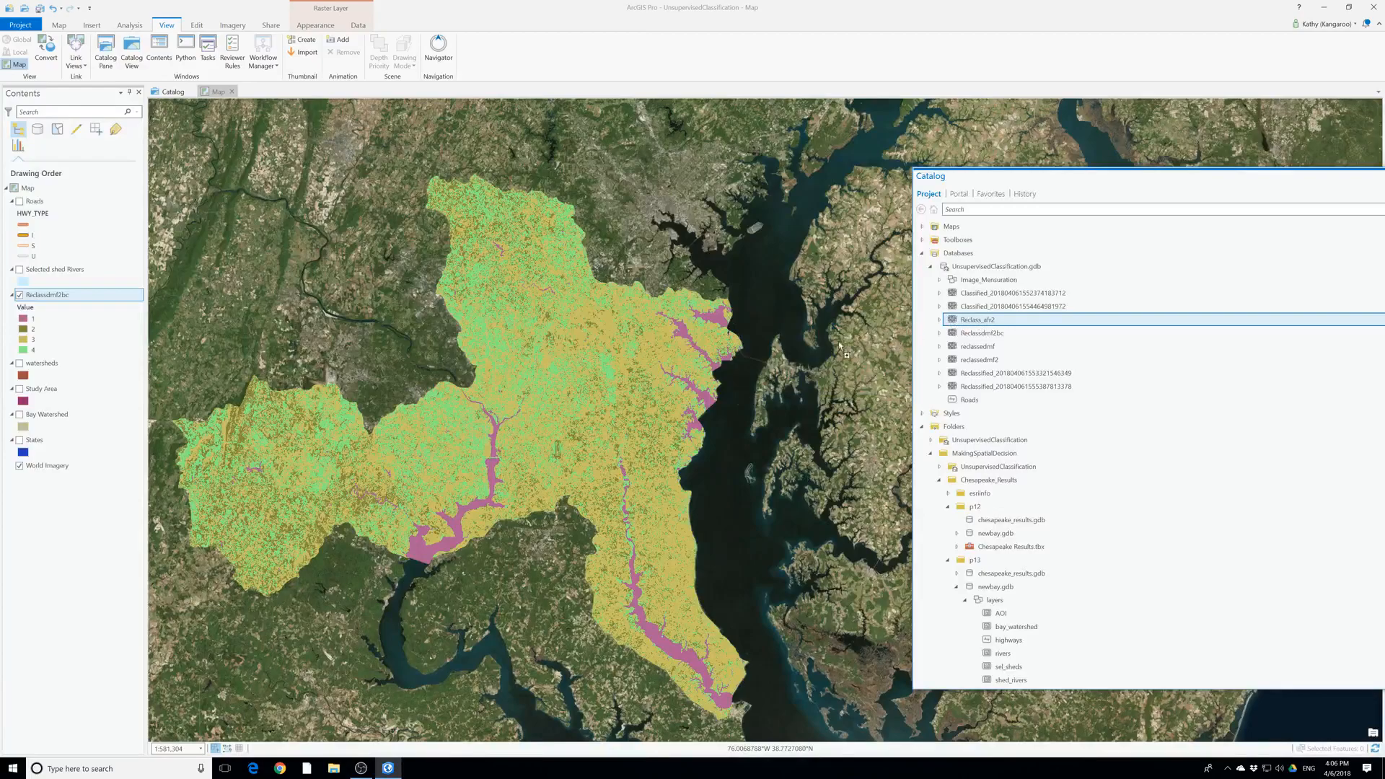
{"action": "mouse_move", "coordinate": [241, 335]}
{"action": "left_mouse_down"}
{"action": "mouse_move", "coordinate": [71, 309]}
{"action": "mouse_move", "coordinate": [29, 347]}
{"action": "left_mouse_up"}
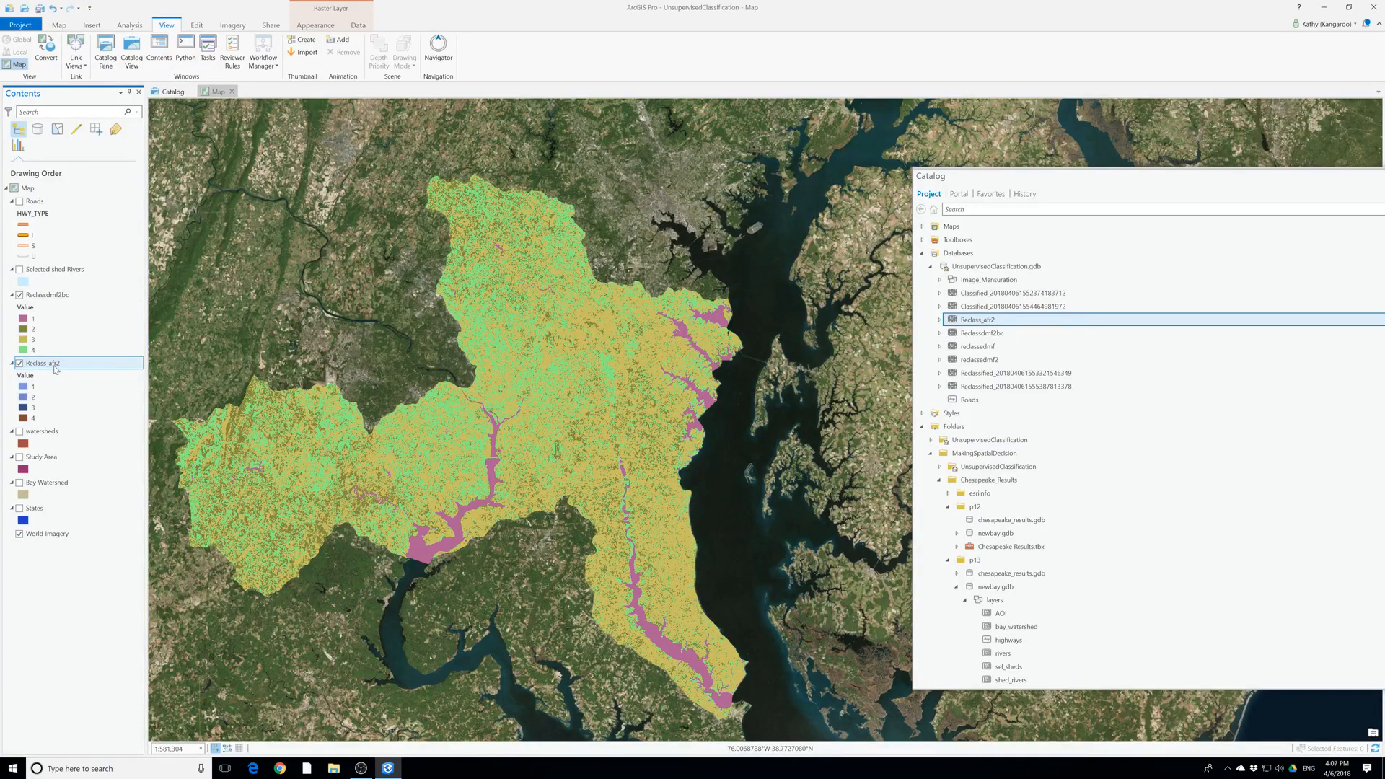
{"action": "left_click", "coordinate": [306, 25]}
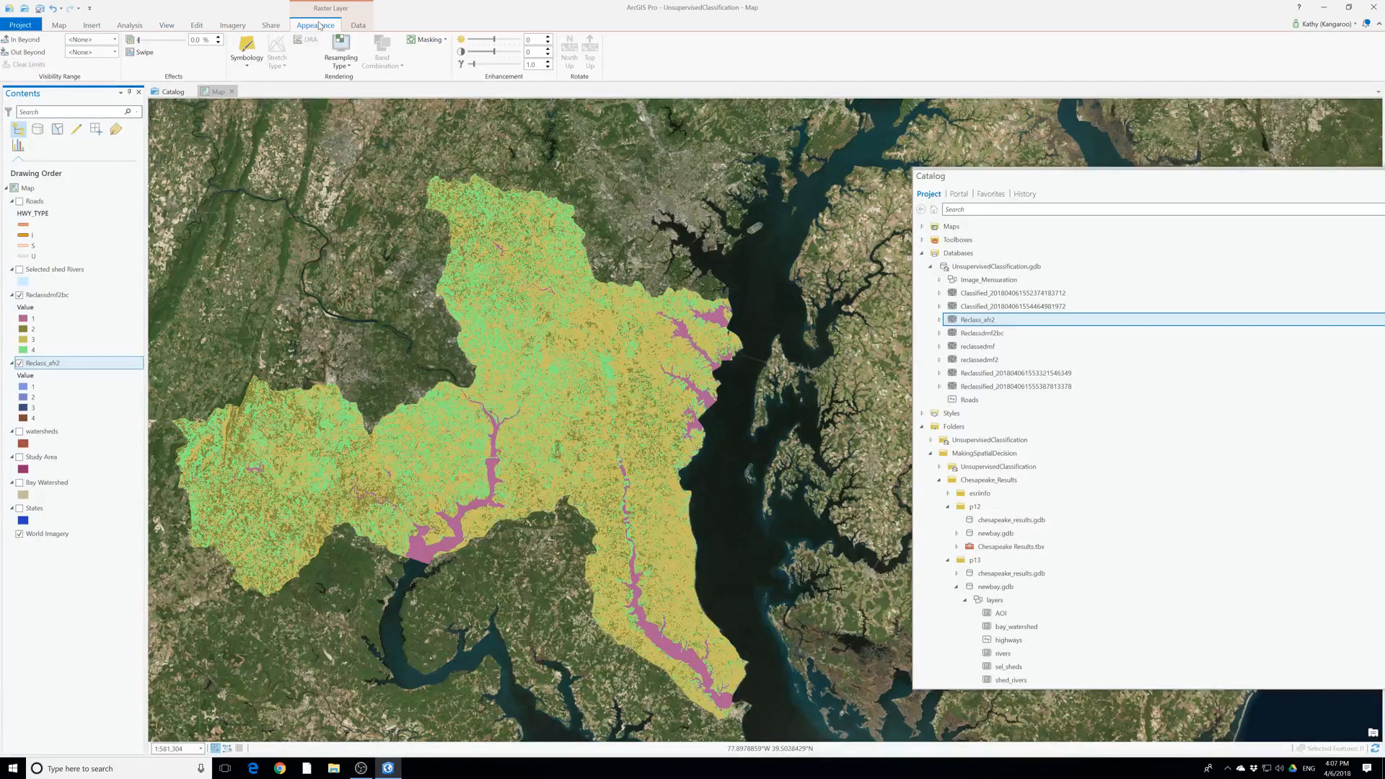
{"action": "left_click", "coordinate": [20, 534]}
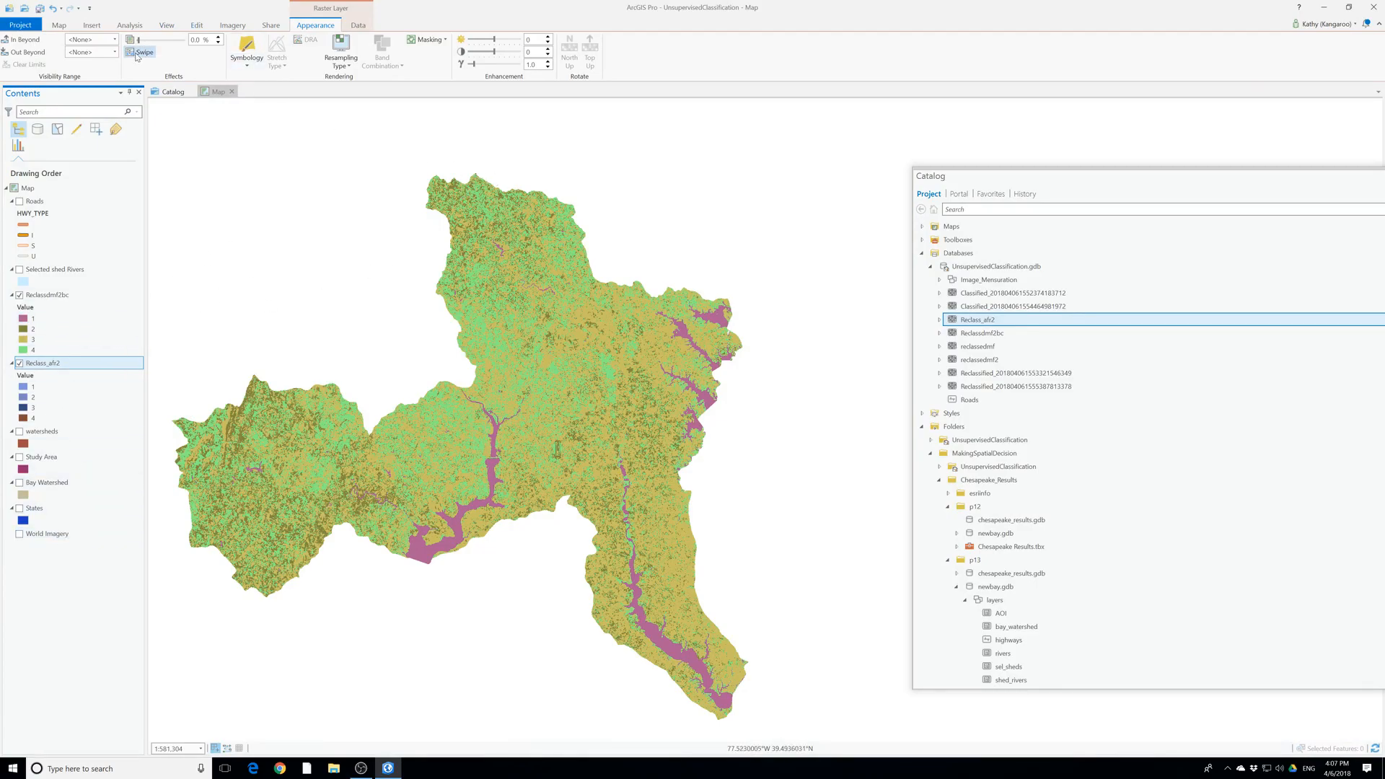
Swipe the Reclassdmf2bc layer to compare its classes with Reclass_afr2 along the river
{"action": "left_click_drag", "start_coordinate": [497, 178], "coordinate": [530, 304]}
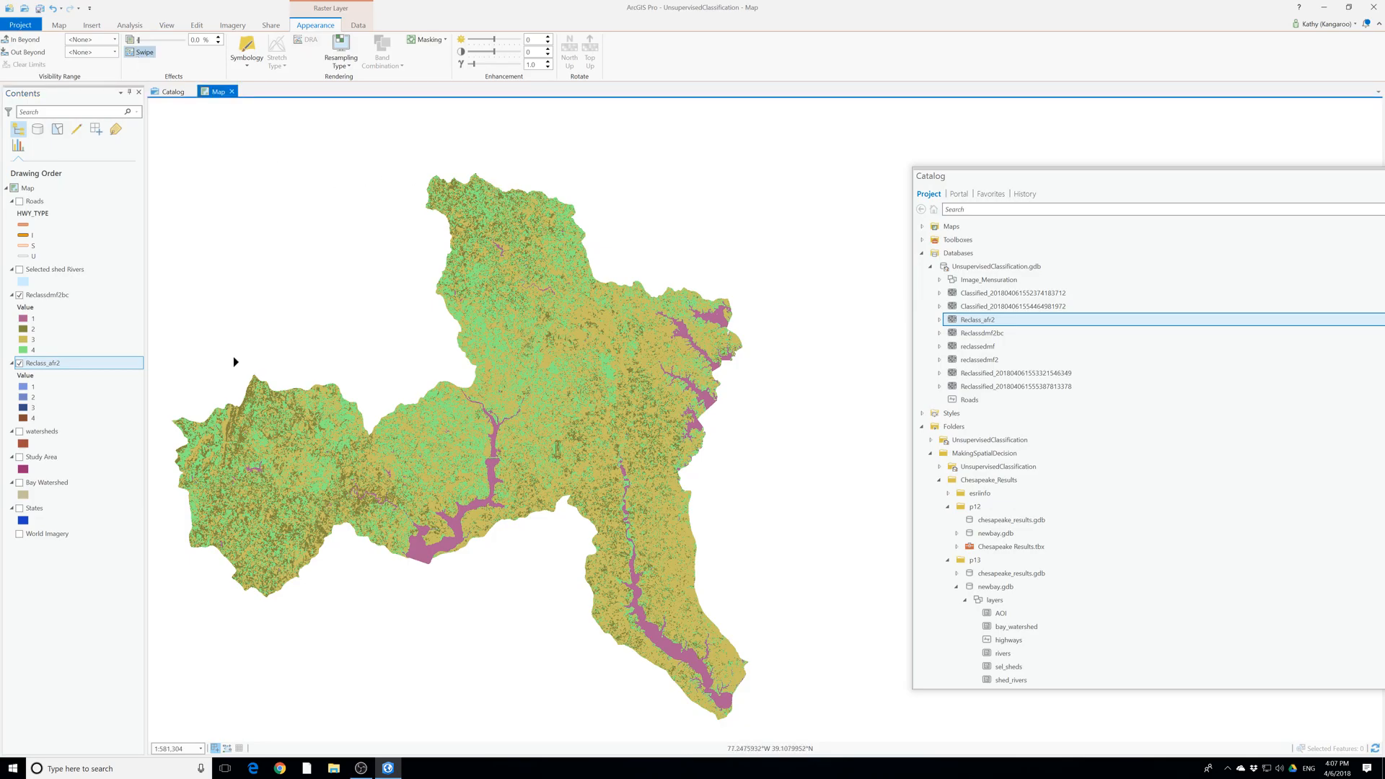
{"action": "left_click", "coordinate": [63, 296]}
{"action": "left_click_drag", "start_coordinate": [459, 183], "coordinate": [476, 451]}
{"action": "scroll", "coordinate": [544, 455], "scroll_direction": "up", "scroll_amount": 4}
{"action": "scroll", "coordinate": [471, 451], "scroll_direction": "up", "scroll_amount": 2}
{"action": "left_click_drag", "start_coordinate": [355, 375], "coordinate": [304, 452]}
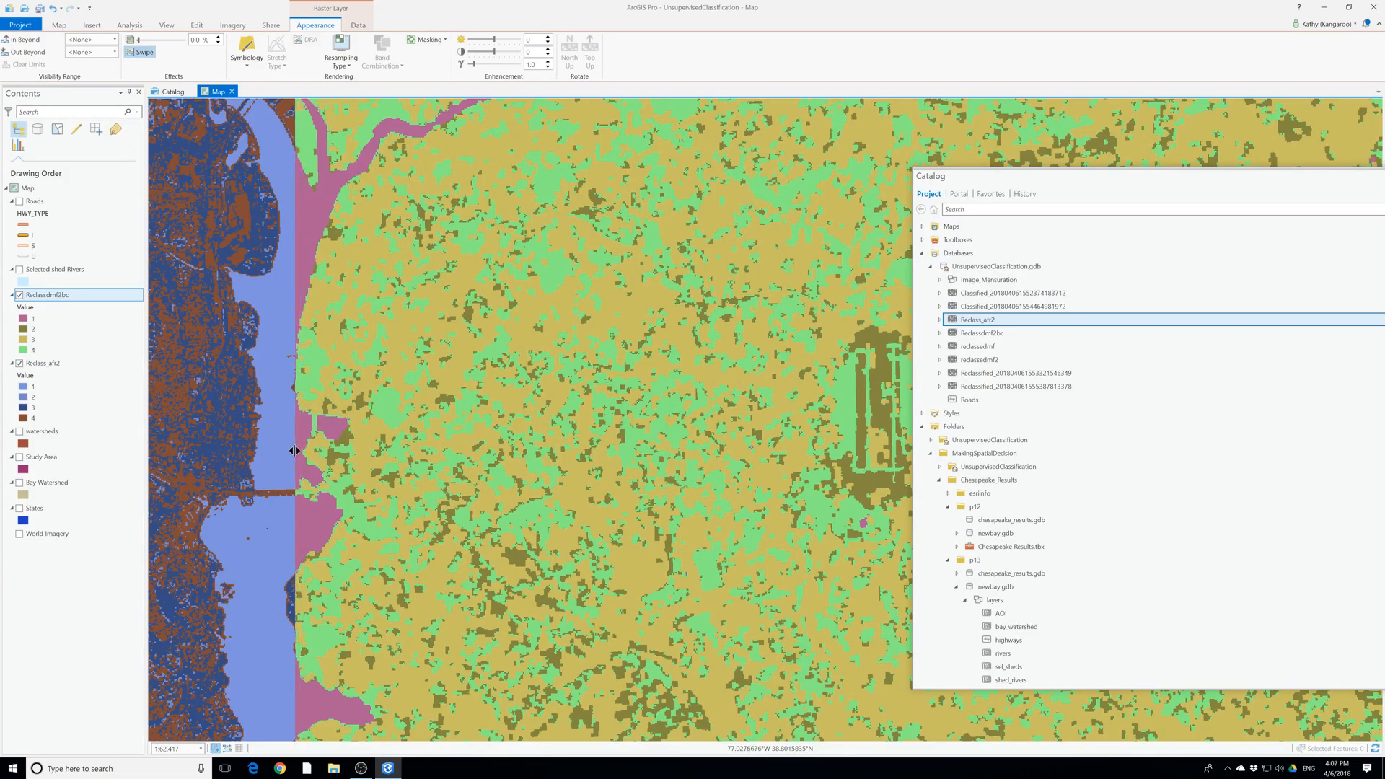
{"action": "left_click_drag", "start_coordinate": [285, 451], "coordinate": [332, 462]}
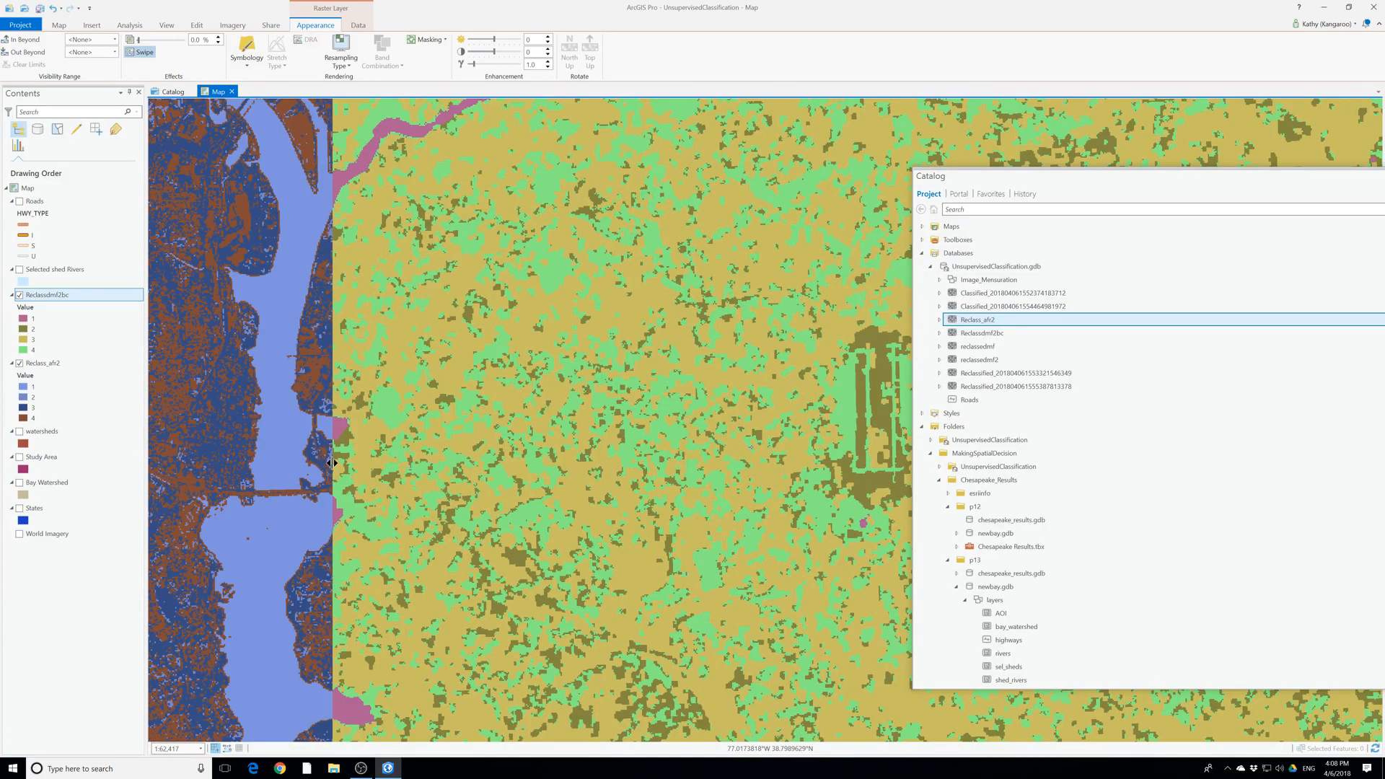
{"action": "left_click_drag", "start_coordinate": [332, 463], "coordinate": [328, 462]}
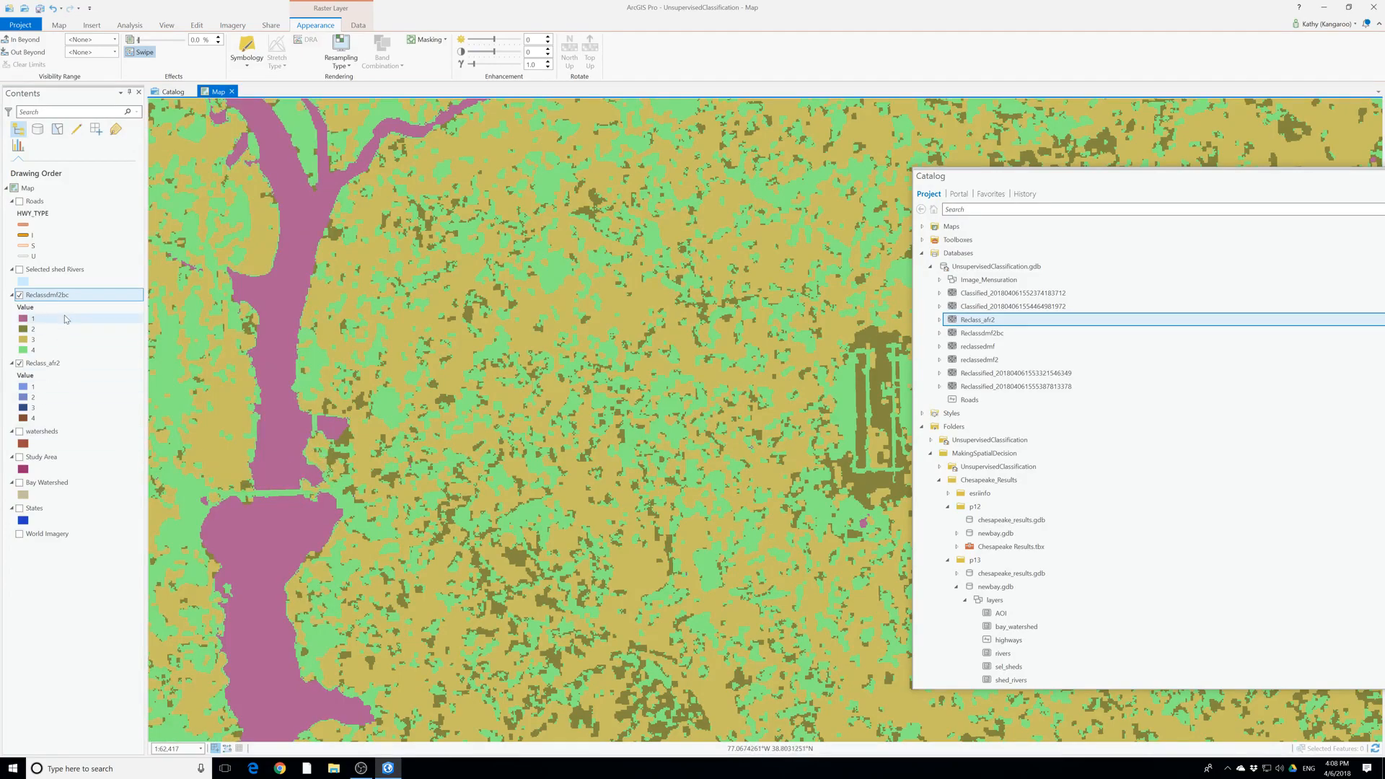
Label value 1 of Reclassdmf2bc as "water" and give it a bright light-blue color
{"action": "left_click", "coordinate": [34, 321]}
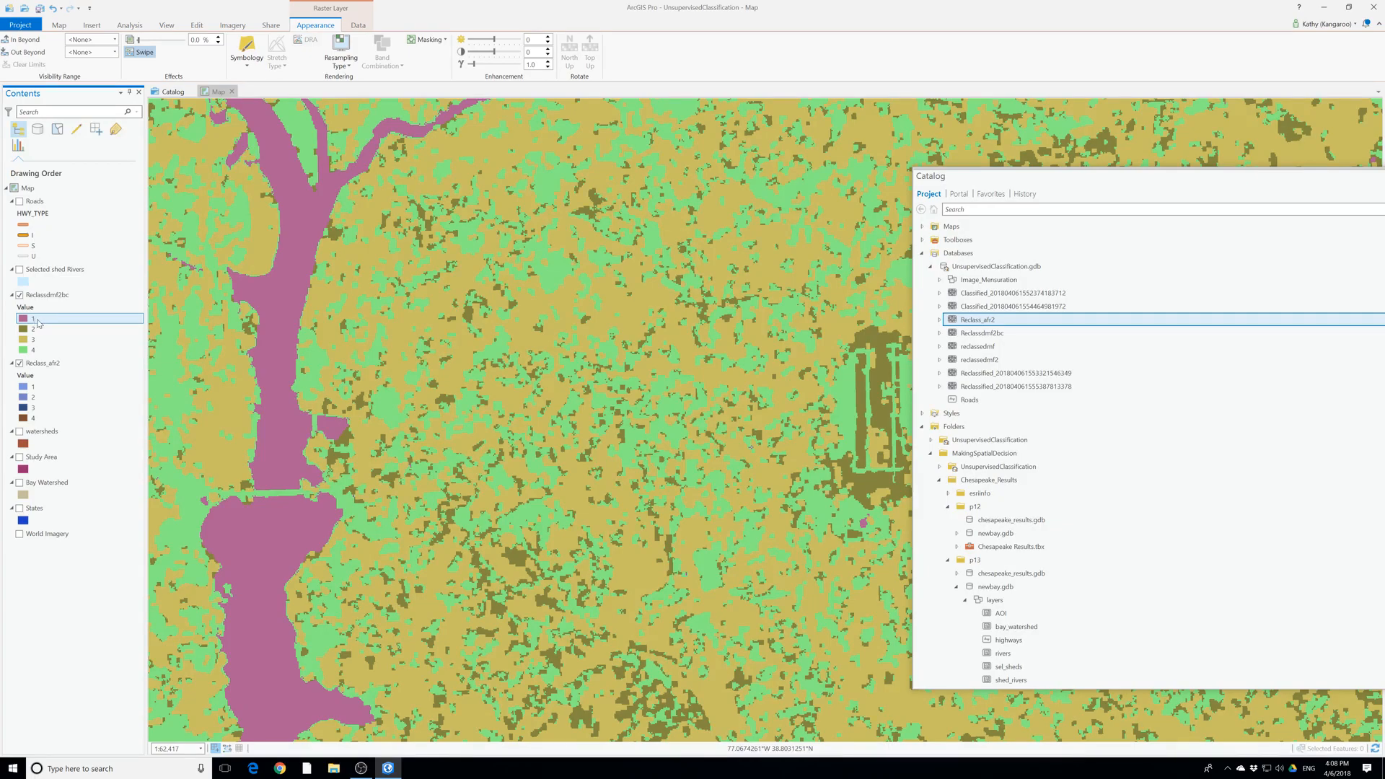
{"action": "left_click", "coordinate": [38, 323]}
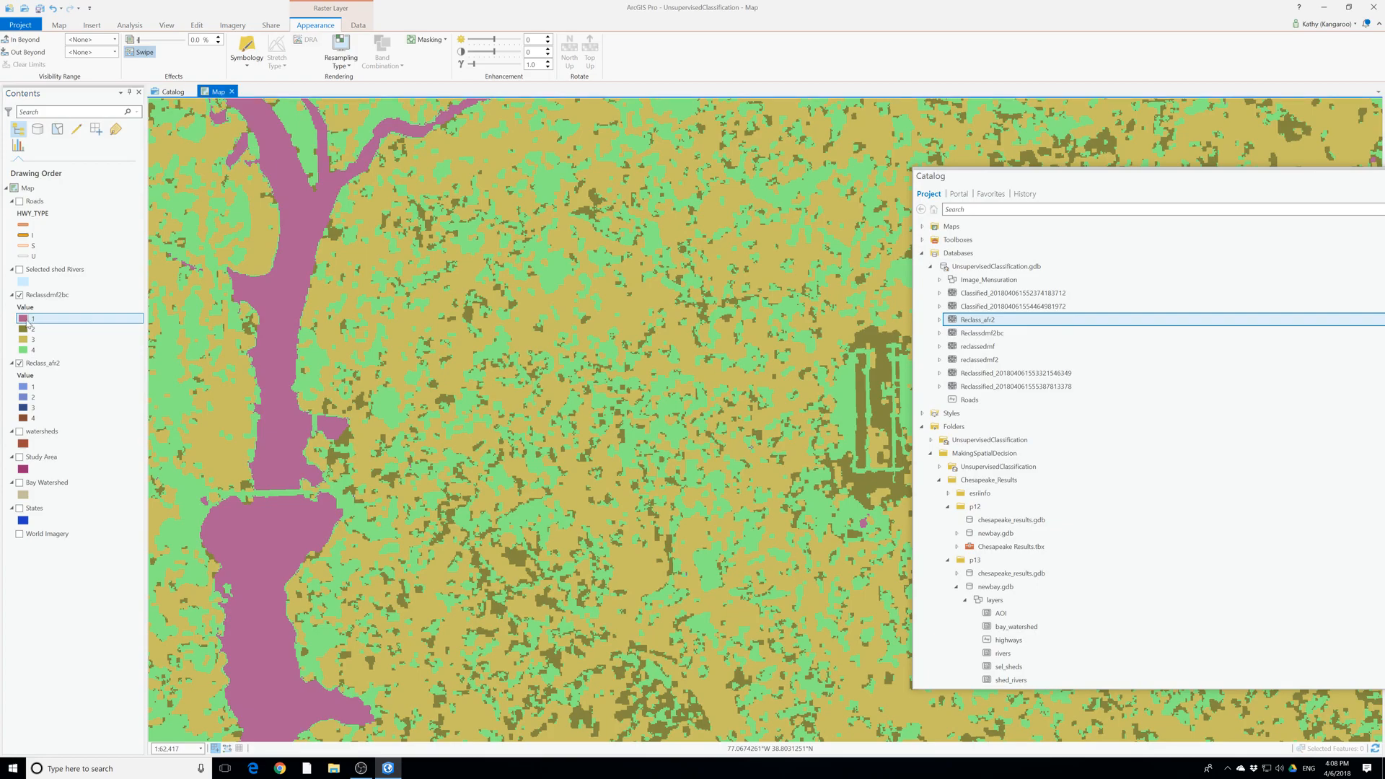
{"action": "double_click", "coordinate": [38, 322]}
{"action": "left_click", "coordinate": [466, 412]}
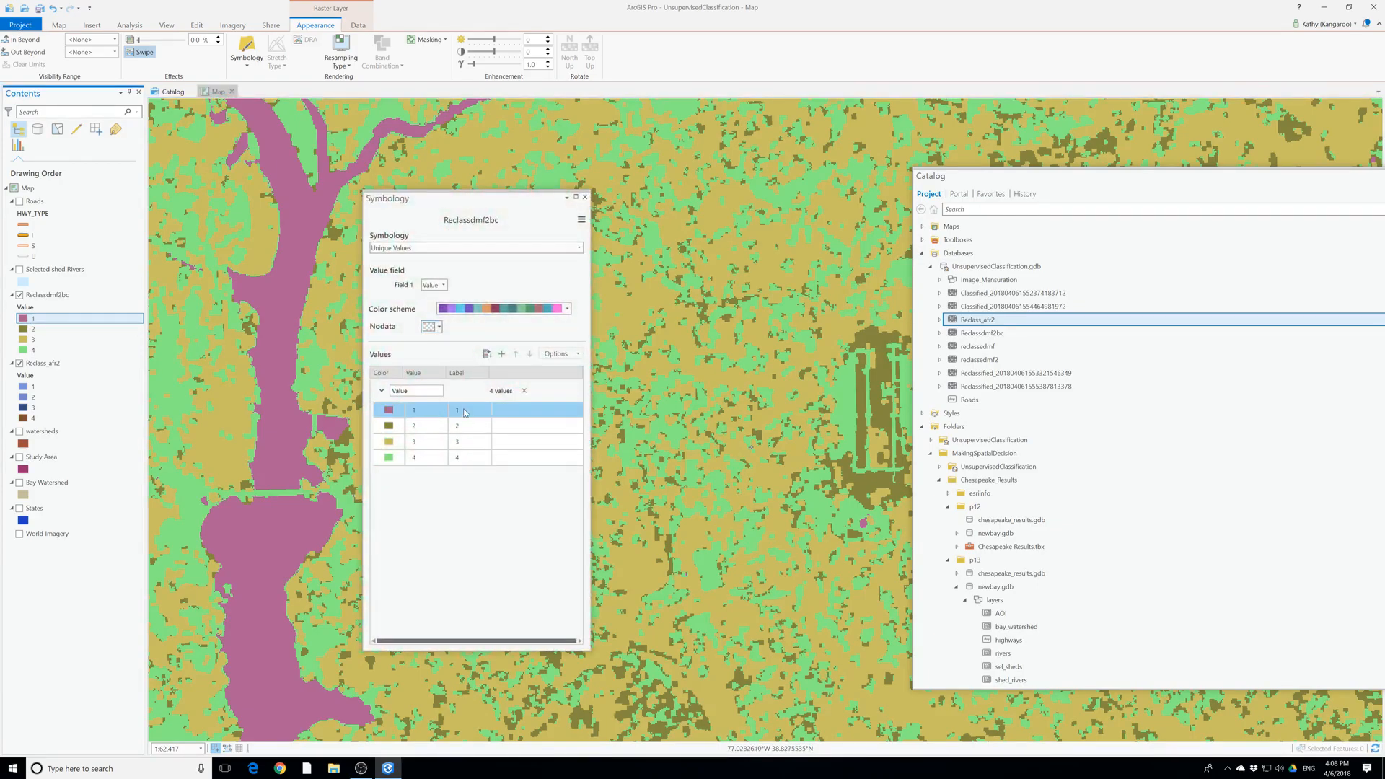
{"action": "left_click", "coordinate": [465, 412]}
{"action": "key", "text": "BackSpace"}
{"action": "type", "text": "water"}
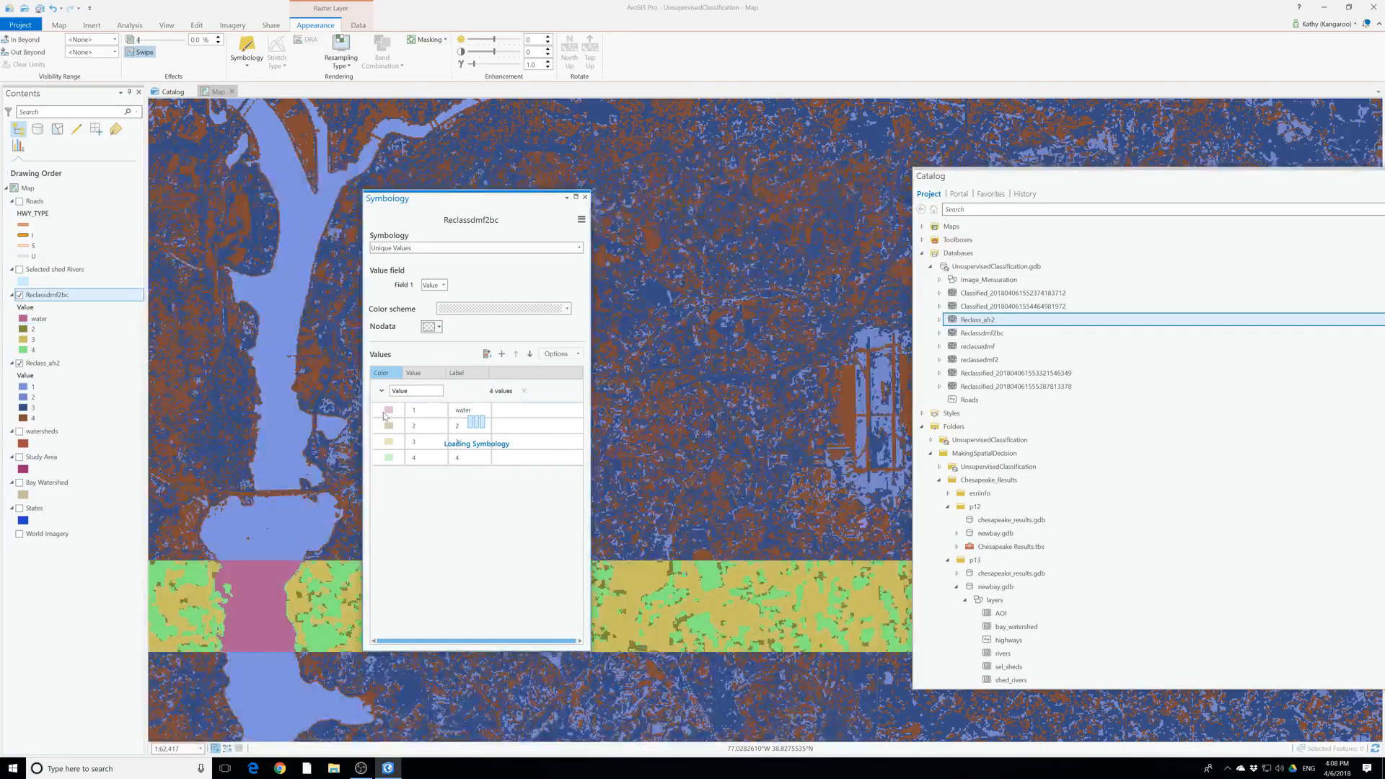
{"action": "left_click", "coordinate": [387, 412]}
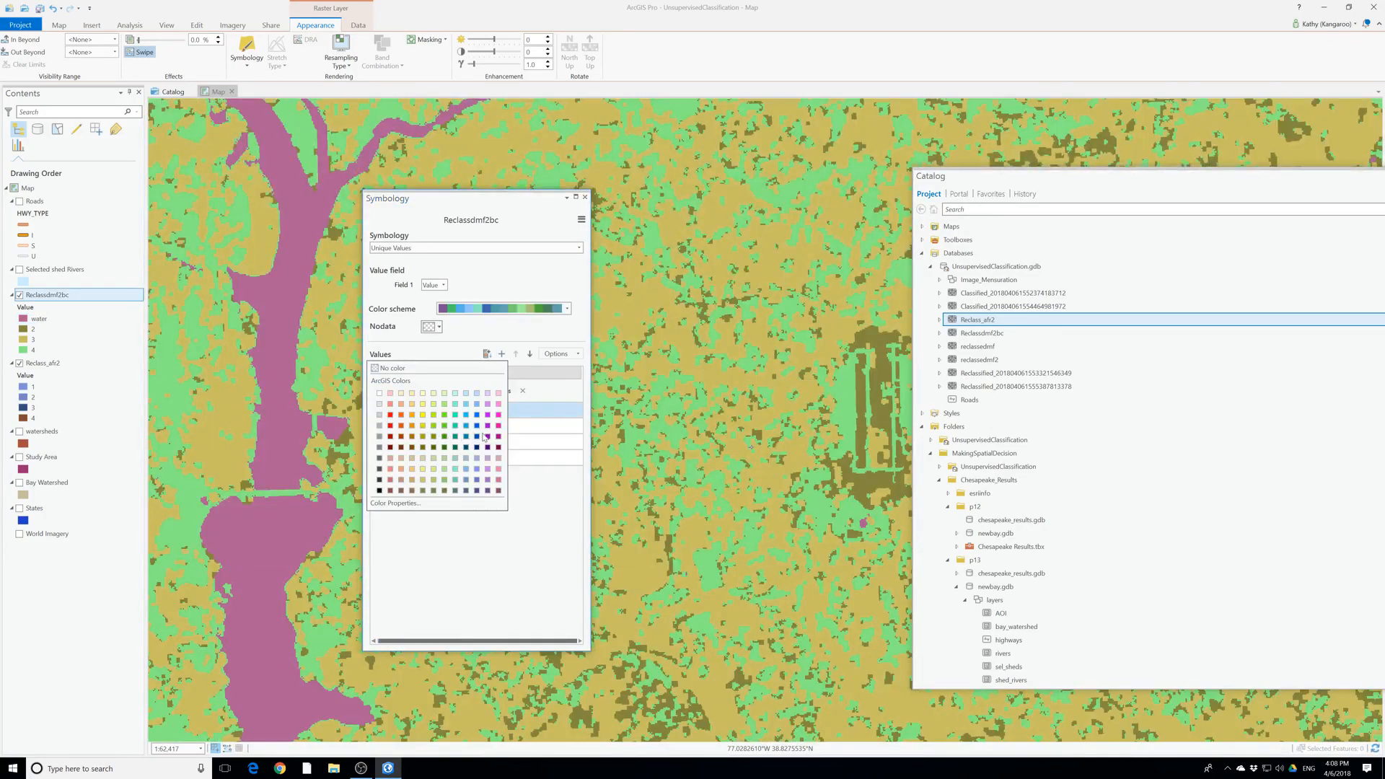
{"action": "left_click", "coordinate": [466, 415]}
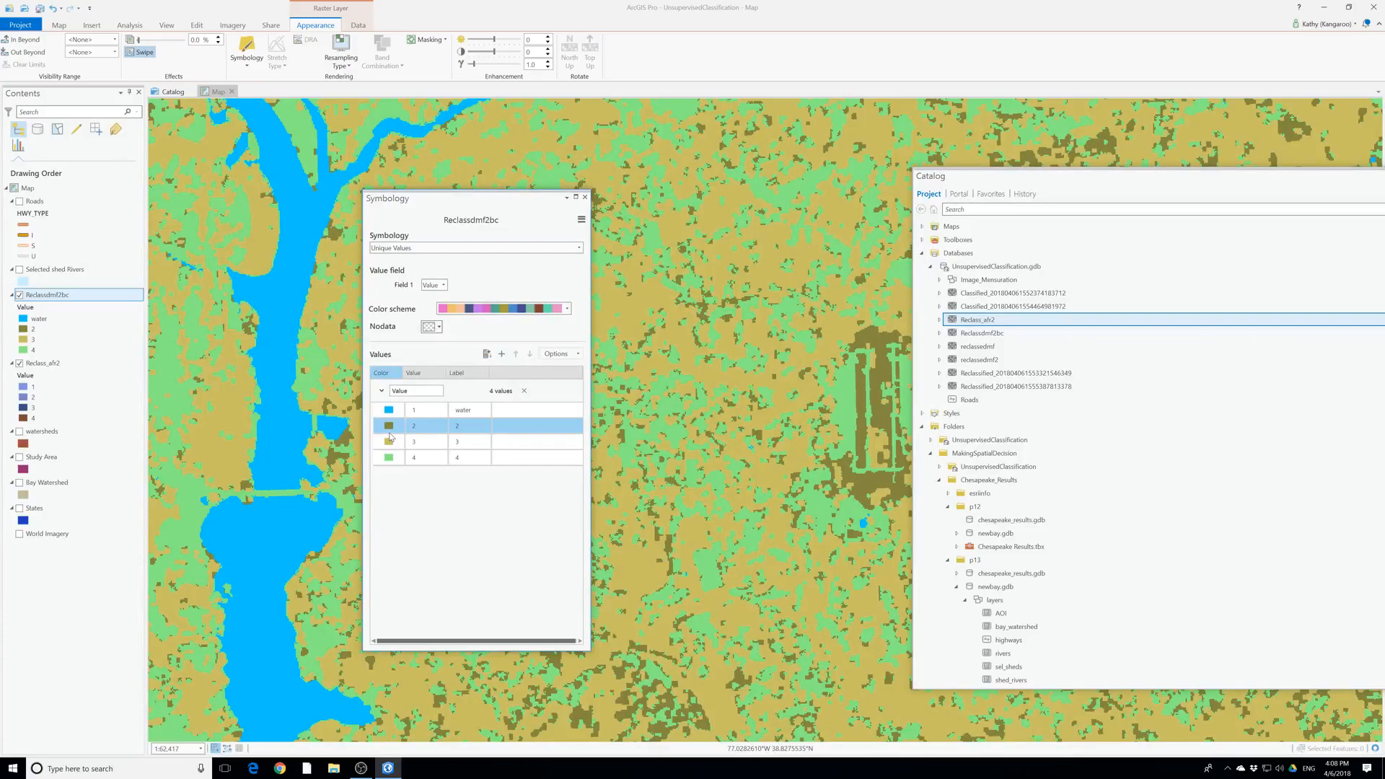
Label value 2 of Reclassdmf2bc as "Developed Land"
{"action": "left_click", "coordinate": [462, 426]}
{"action": "left_click_drag", "start_coordinate": [461, 426], "coordinate": [446, 425]}
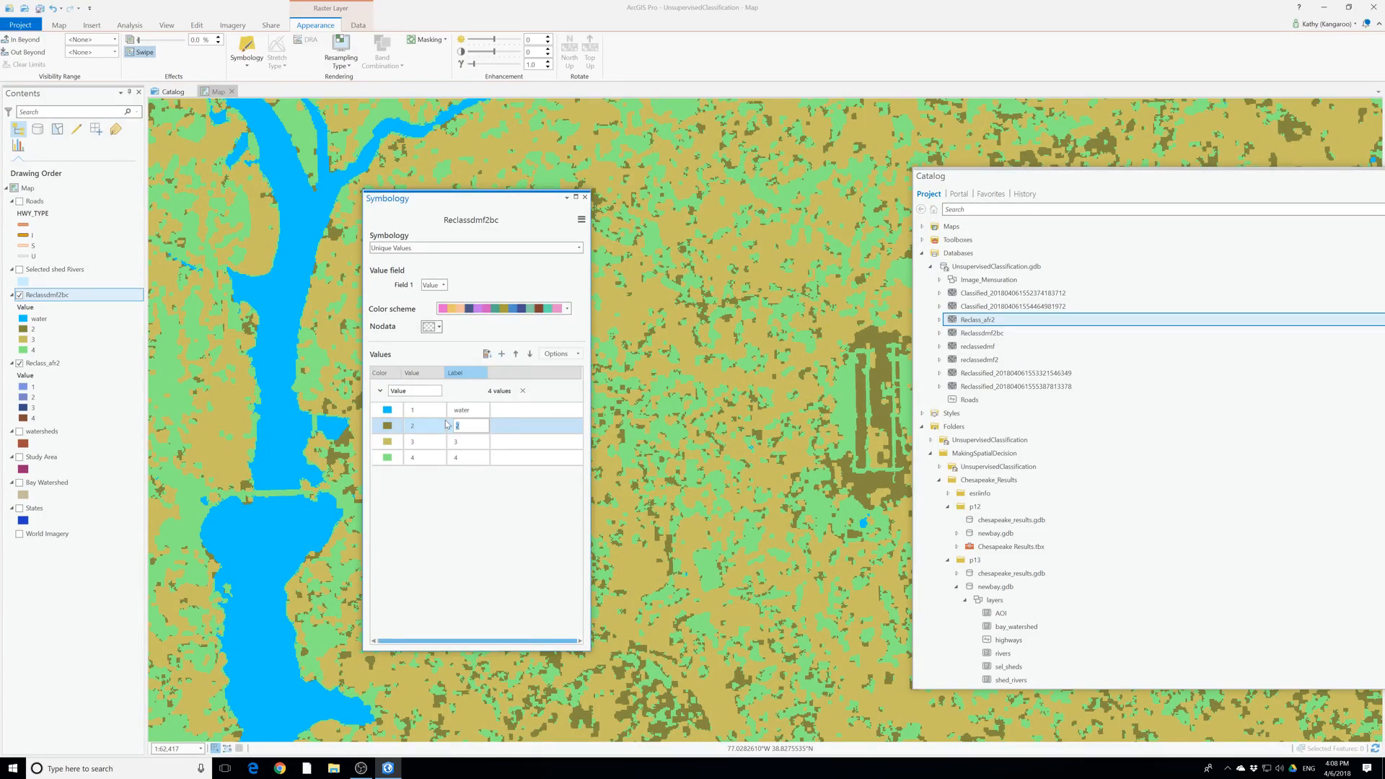
{"action": "type", "text": "Developed Land"}
{"action": "left_click", "coordinate": [386, 432]}
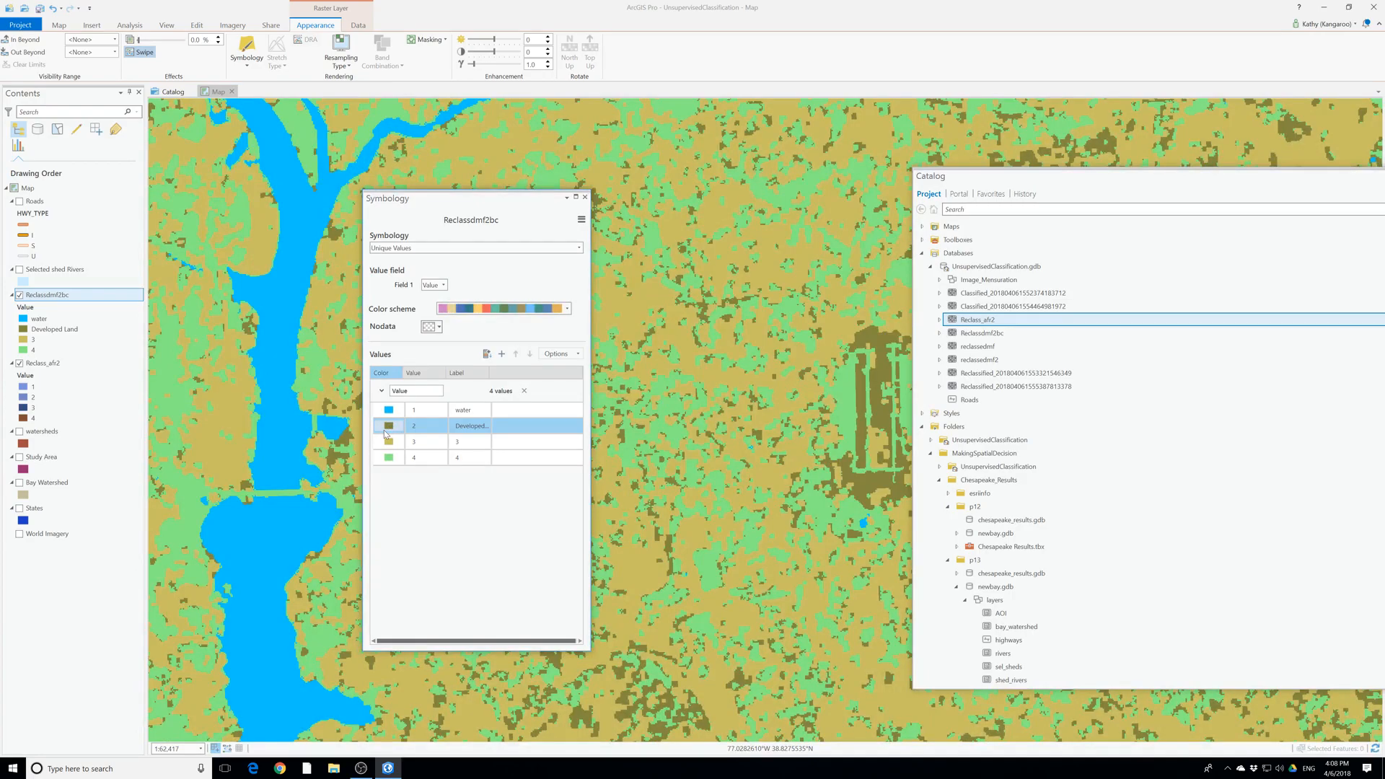
Recolor the water class a darker blue and the Developed Land class light pink
{"action": "left_click", "coordinate": [387, 430]}
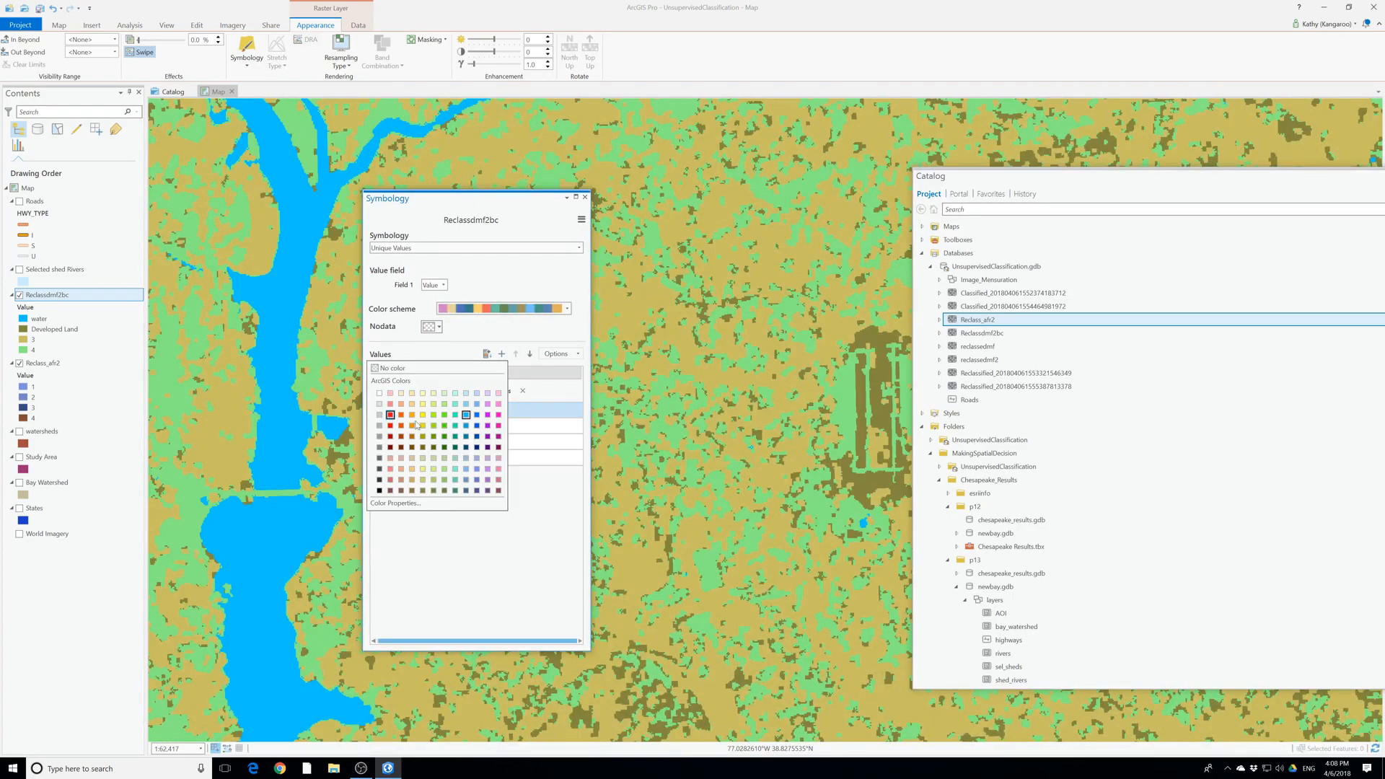
{"action": "left_click", "coordinate": [478, 436]}
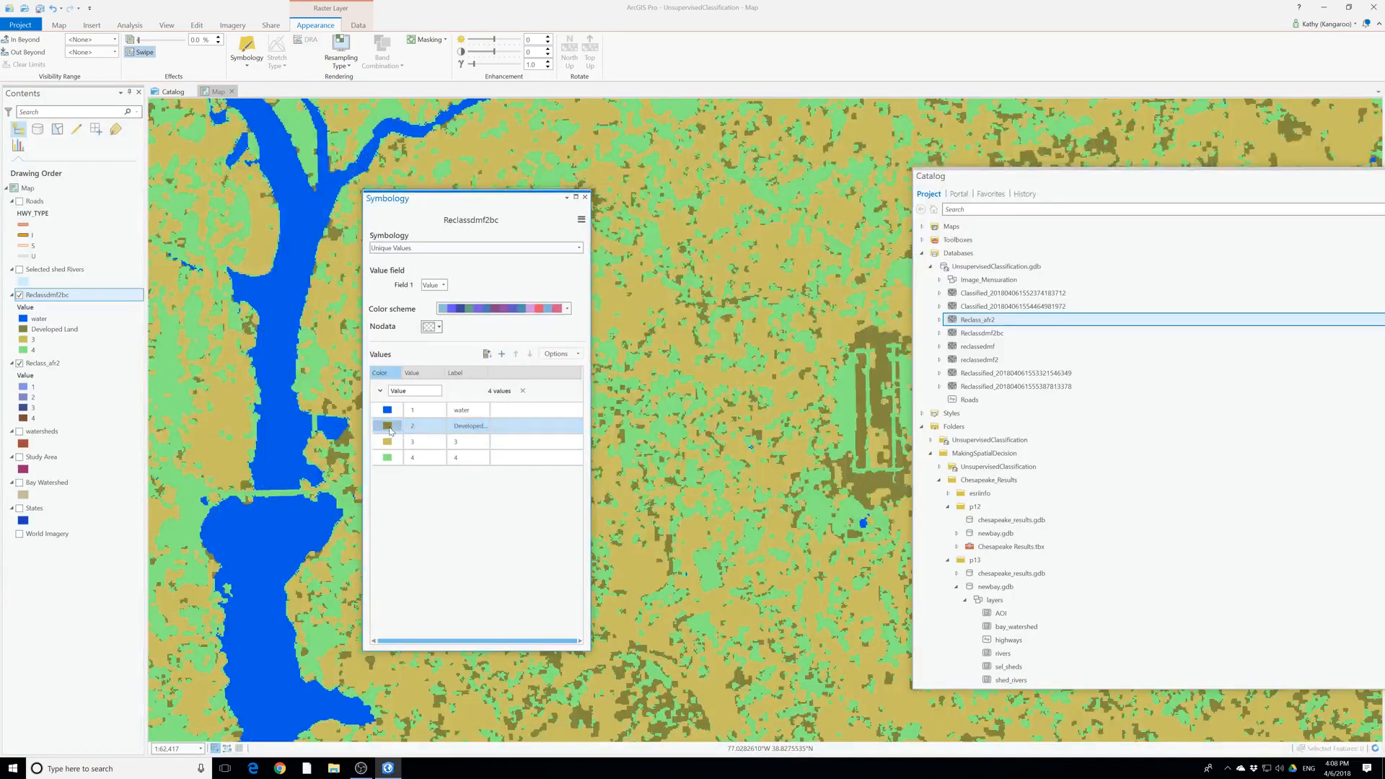
{"action": "left_click", "coordinate": [388, 428]}
{"action": "left_click", "coordinate": [499, 404]}
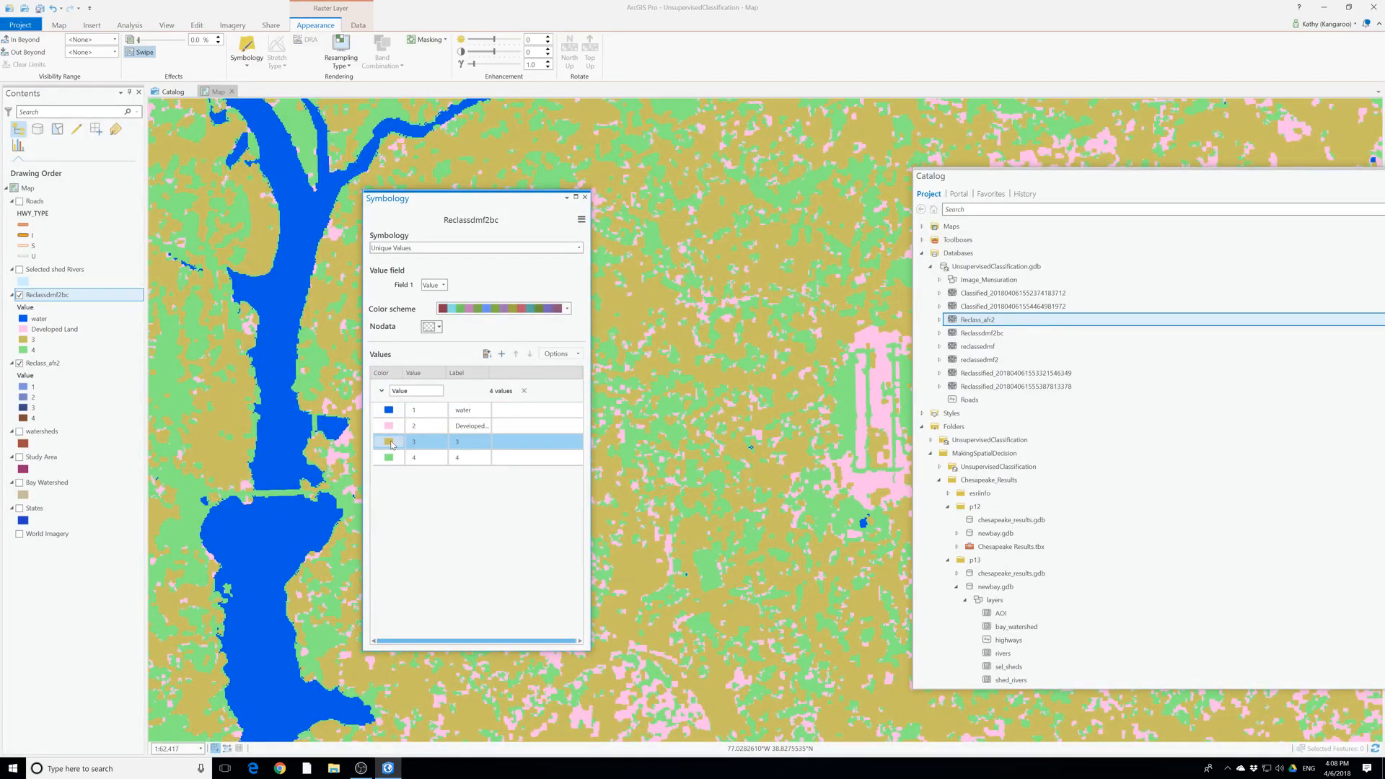
Label value 3 of Reclassdmf2bc as "Forest" and color it dark bluish green
{"action": "double_click", "coordinate": [472, 442]}
{"action": "type", "text": "Forest"}
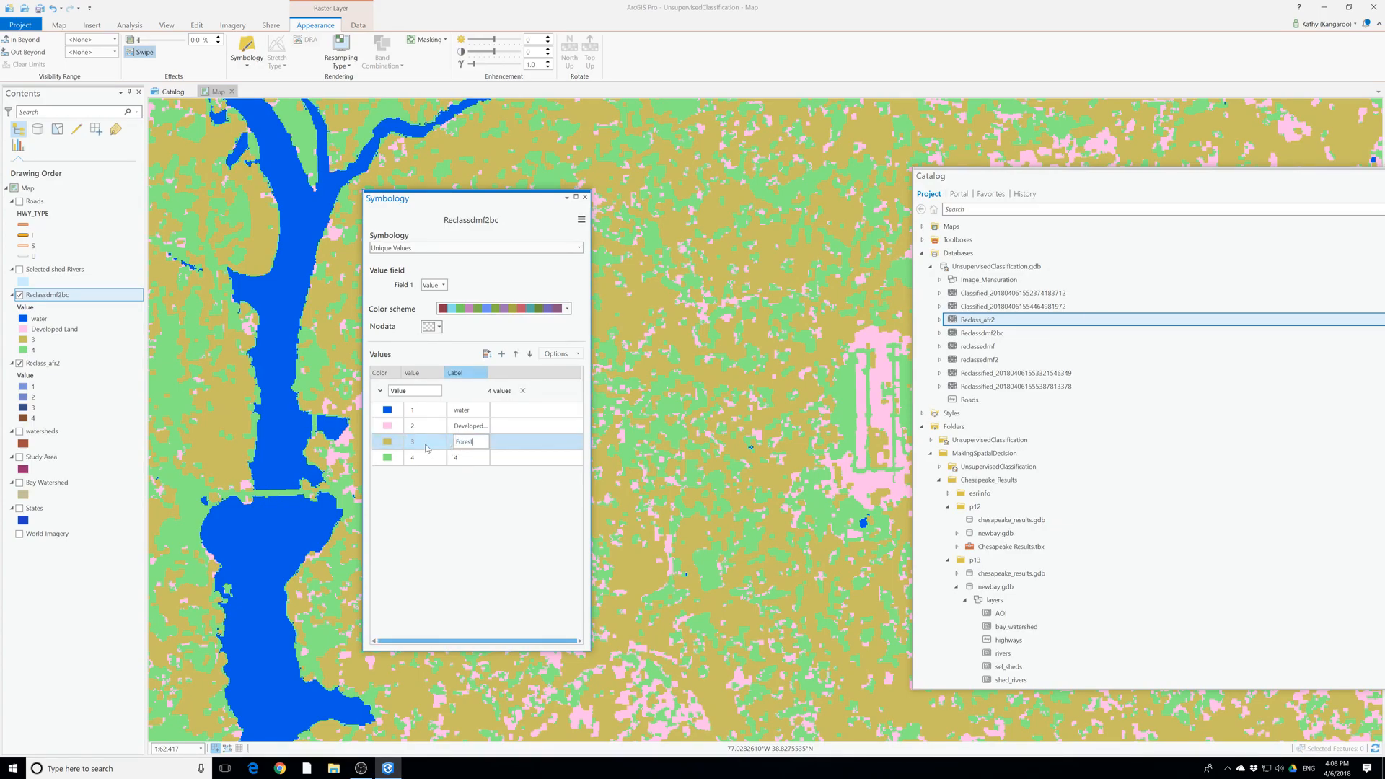
{"action": "left_click", "coordinate": [390, 445]}
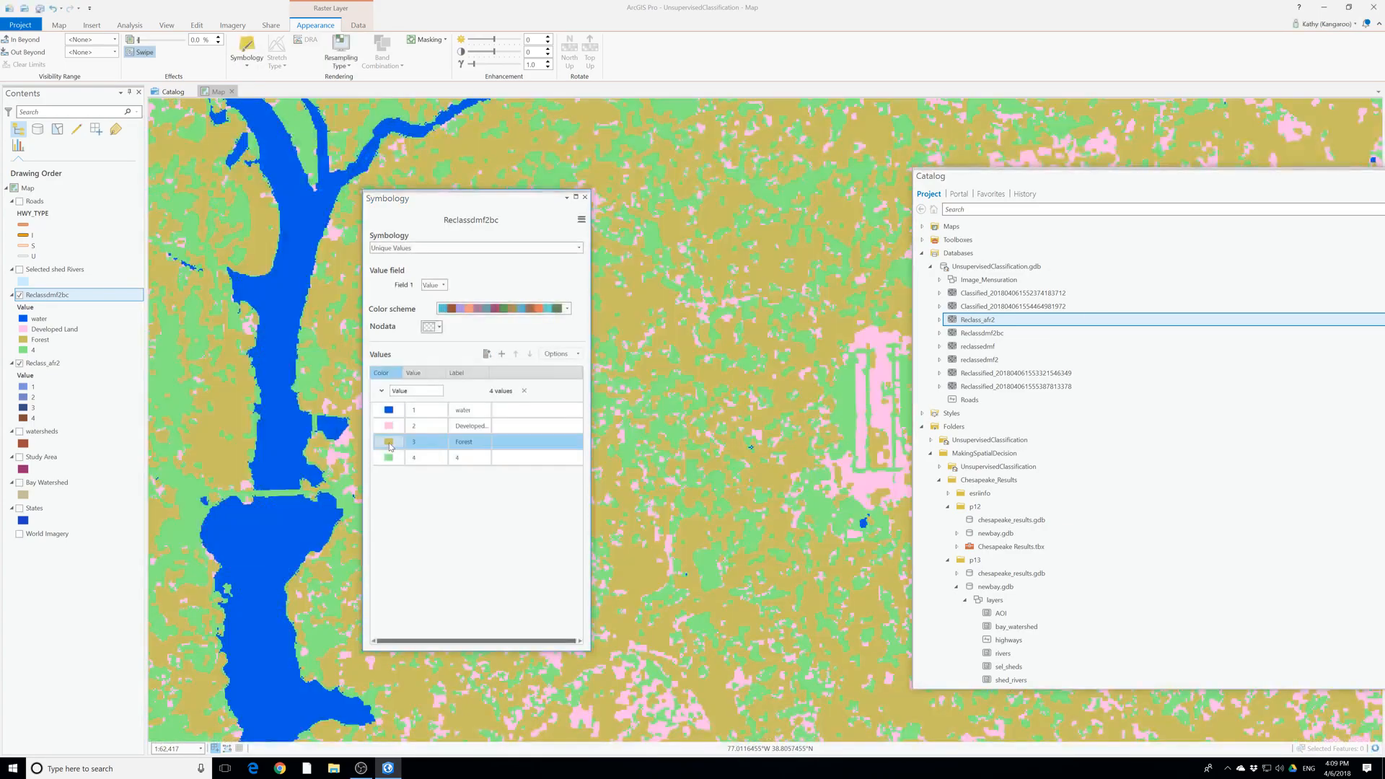
{"action": "left_click", "coordinate": [390, 445]}
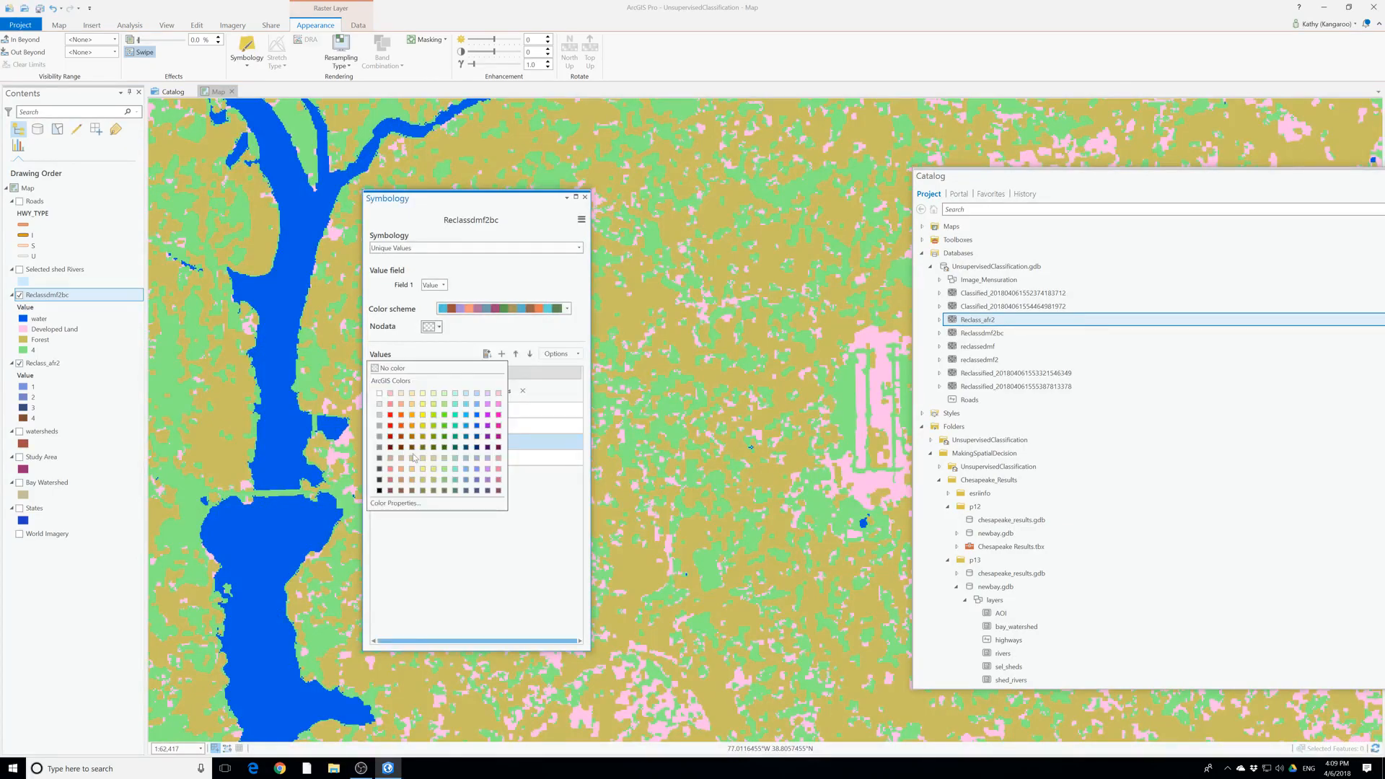
{"action": "left_click", "coordinate": [455, 438]}
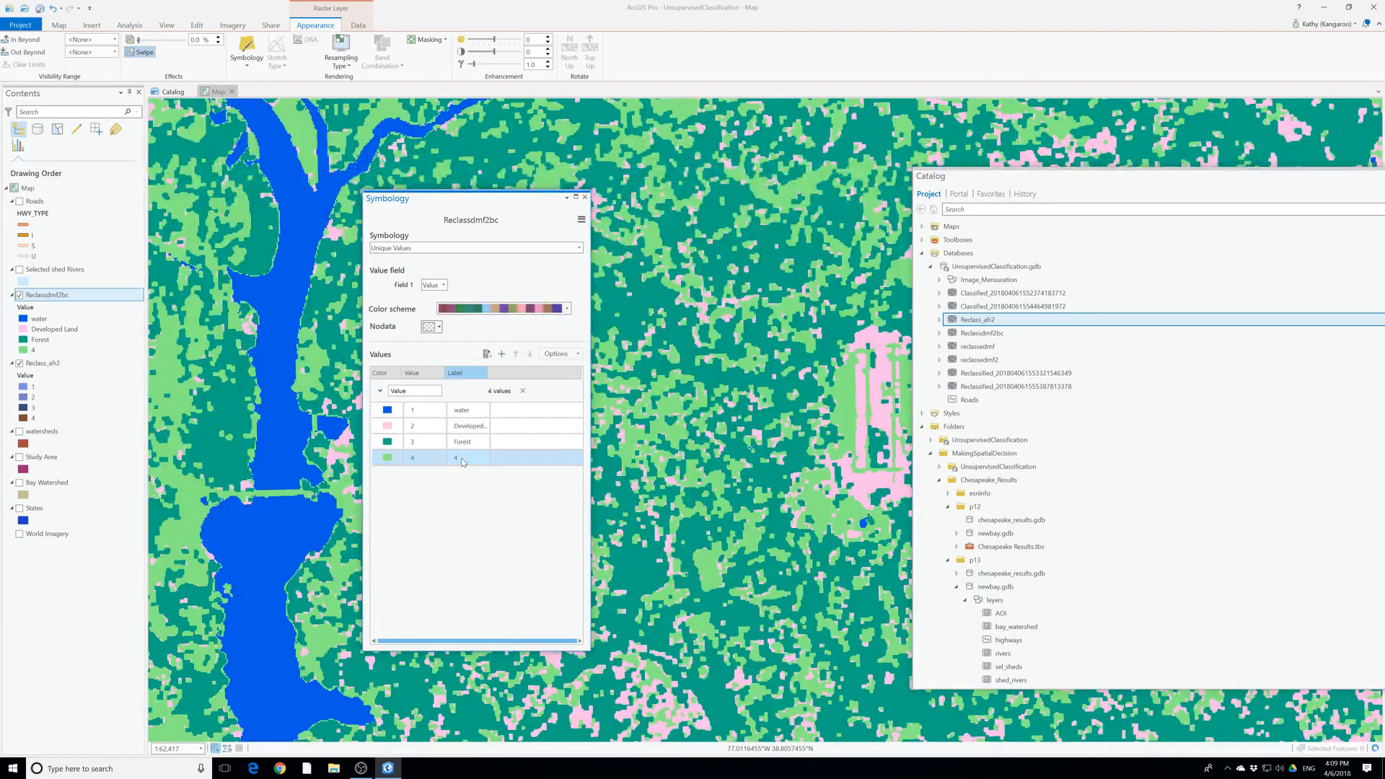
Label value 4 of Reclassdmf2bc as "Crop/Pasture", color it yellow and close the symbology settings
{"action": "left_click", "coordinate": [462, 459]}
{"action": "type", "text": "Crop/Pasture"}
{"action": "left_click", "coordinate": [387, 459]}
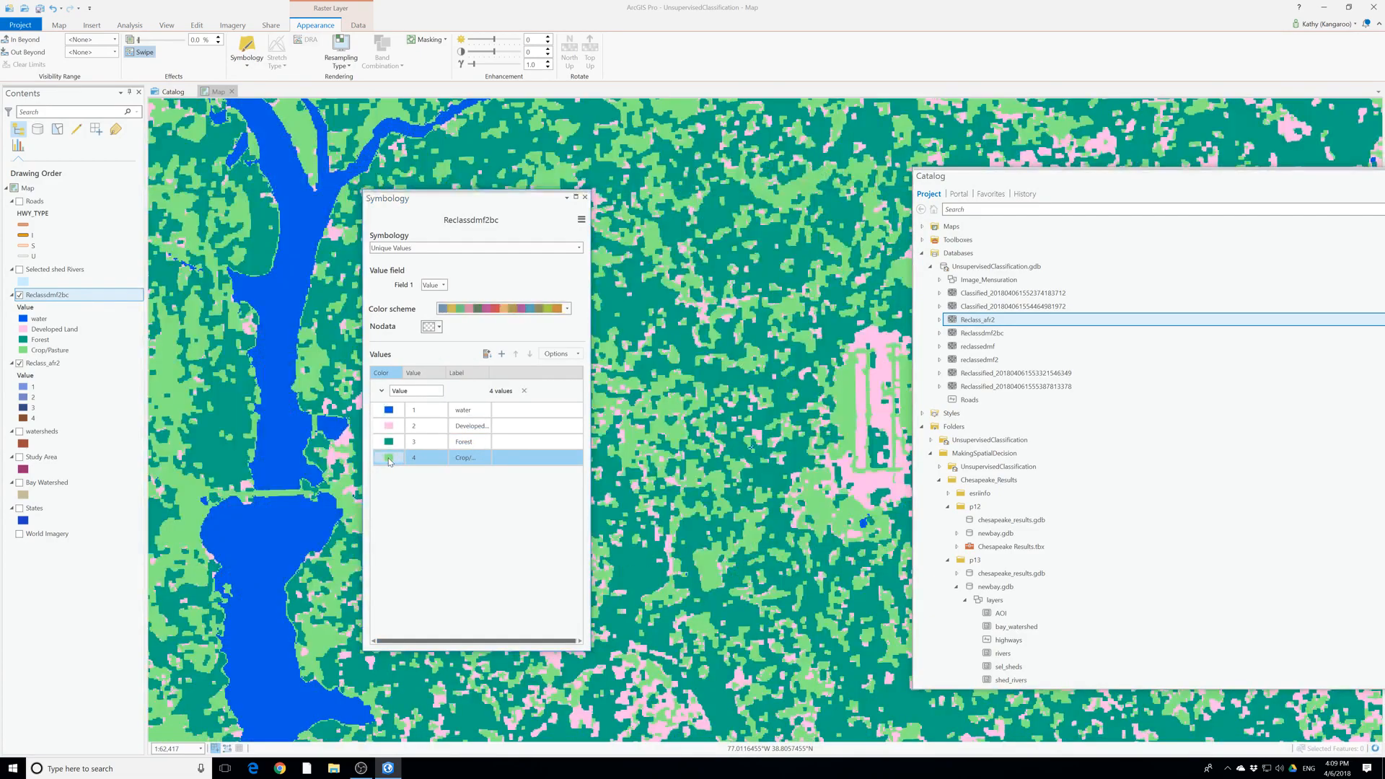
{"action": "left_click", "coordinate": [387, 459]}
{"action": "left_click", "coordinate": [423, 416]}
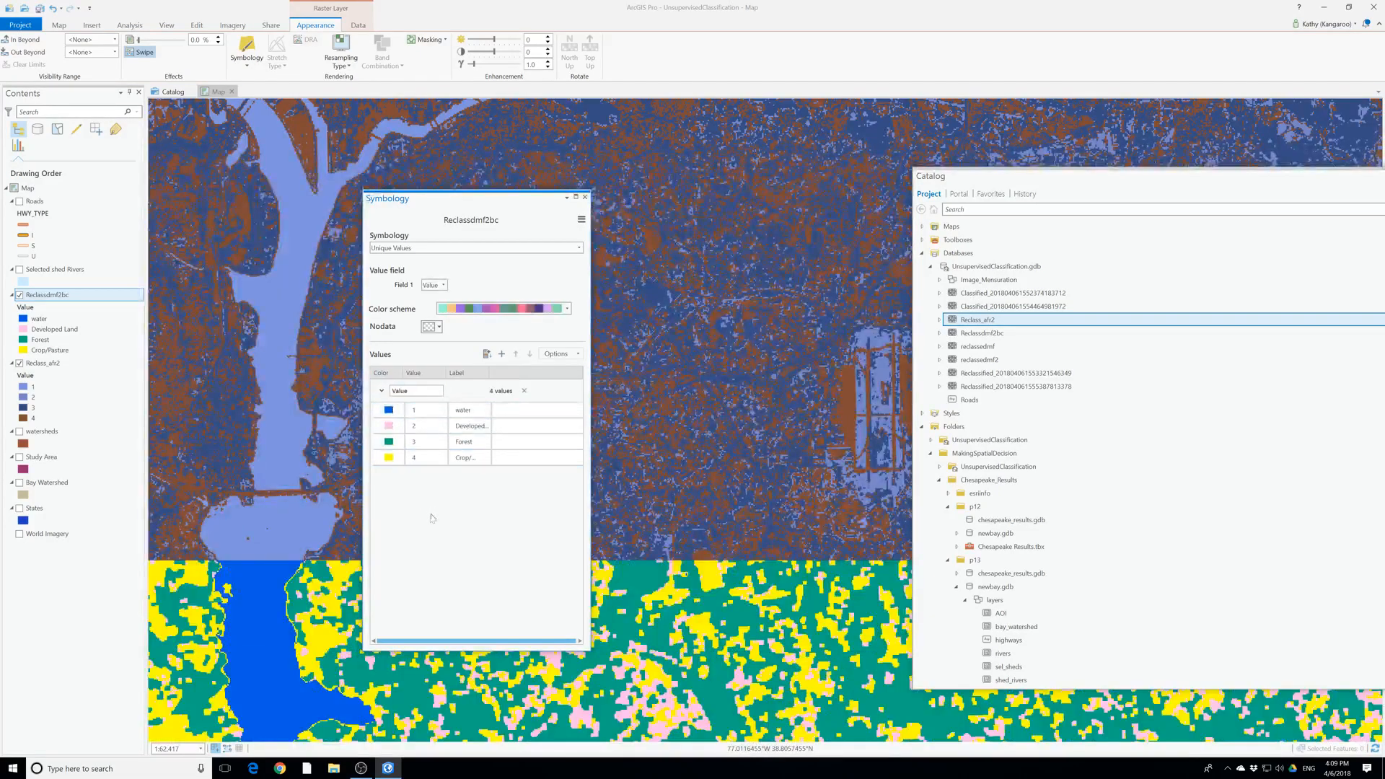
{"action": "left_click", "coordinate": [585, 197]}
{"action": "scroll", "coordinate": [575, 465], "scroll_direction": "down", "scroll_amount": 5}
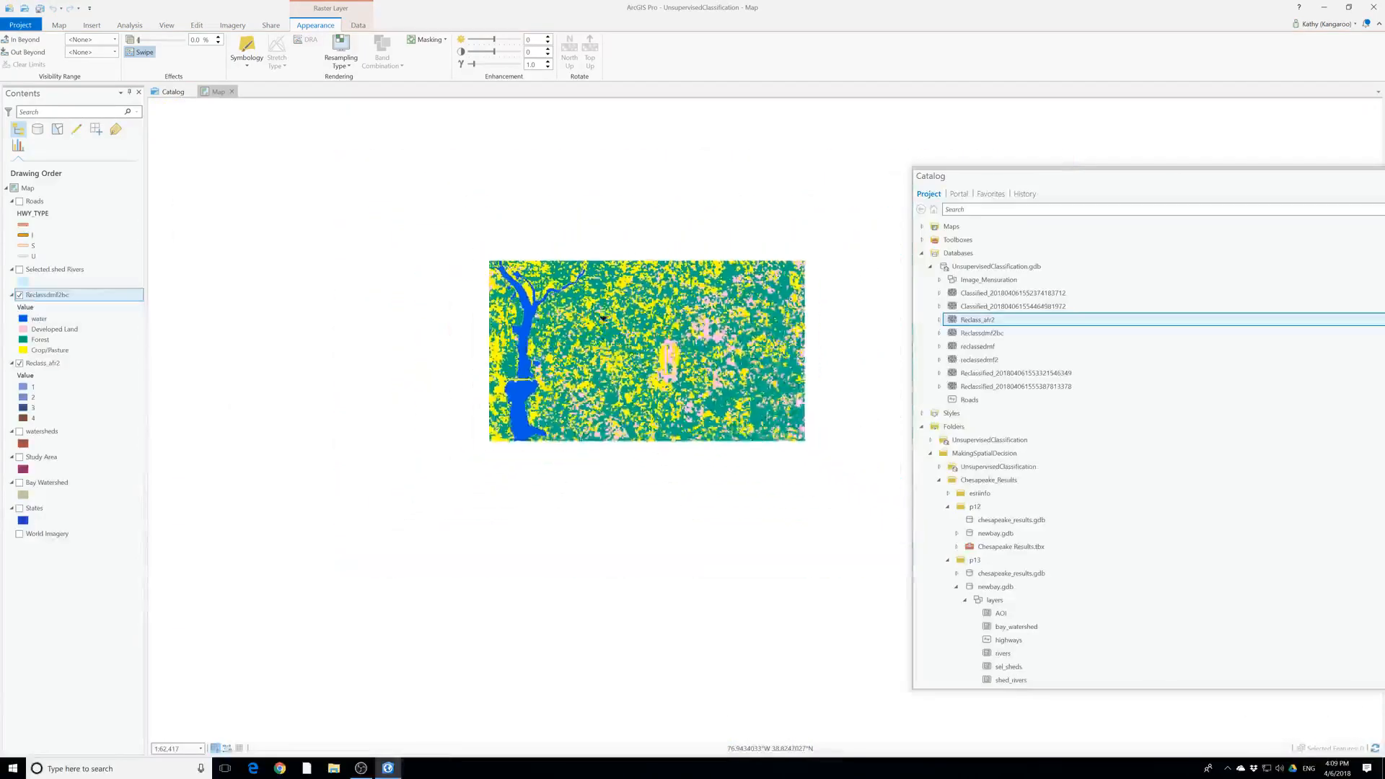
{"action": "scroll", "coordinate": [575, 465], "scroll_direction": "down", "scroll_amount": 2}
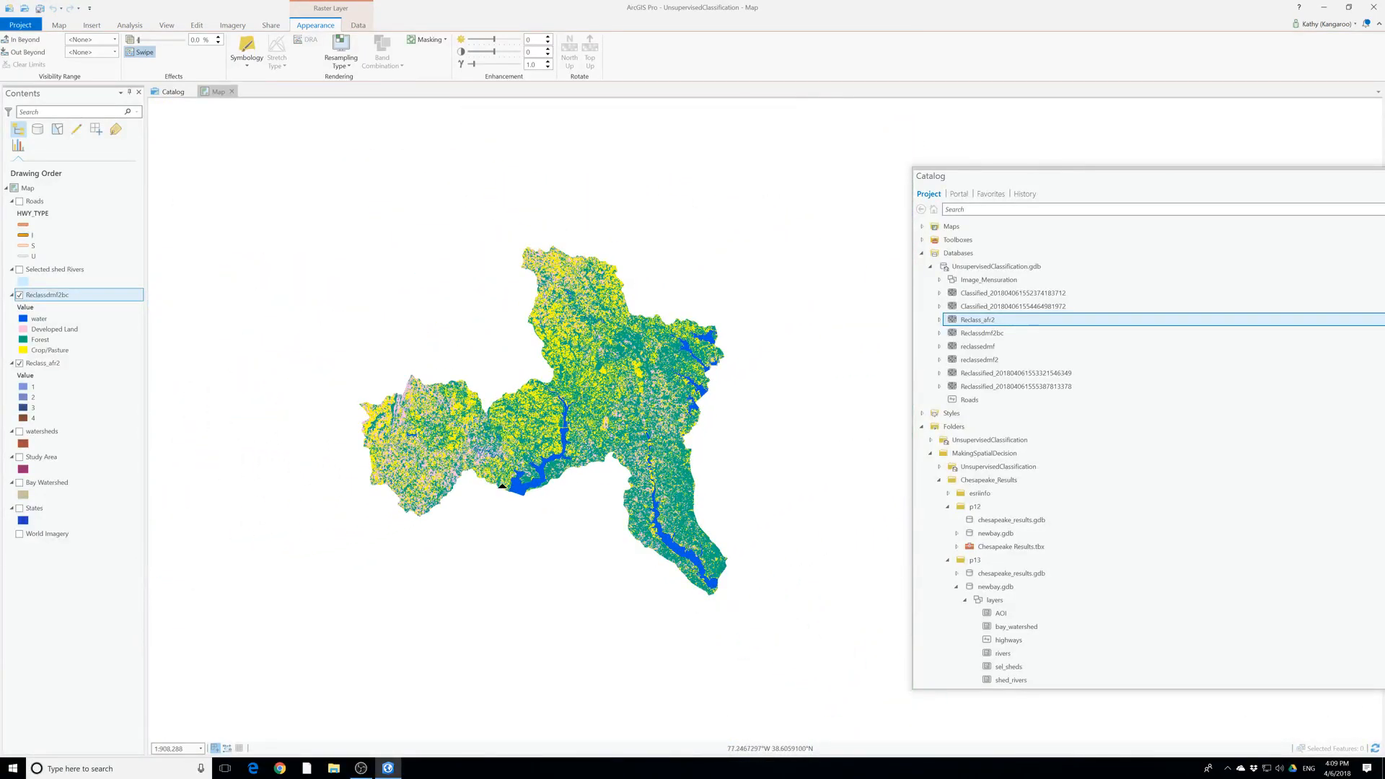
{"action": "right_click", "coordinate": [51, 294]}
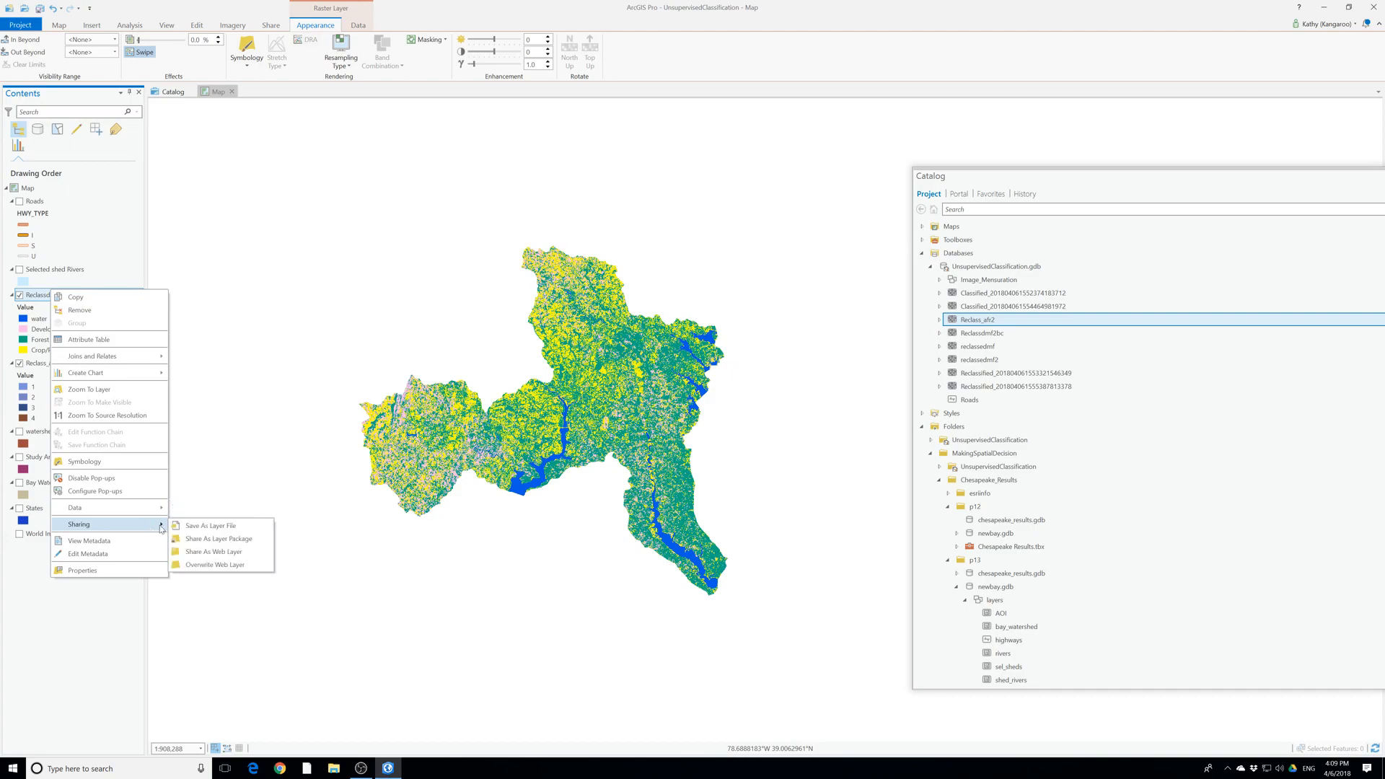
{"action": "left_click", "coordinate": [194, 526]}
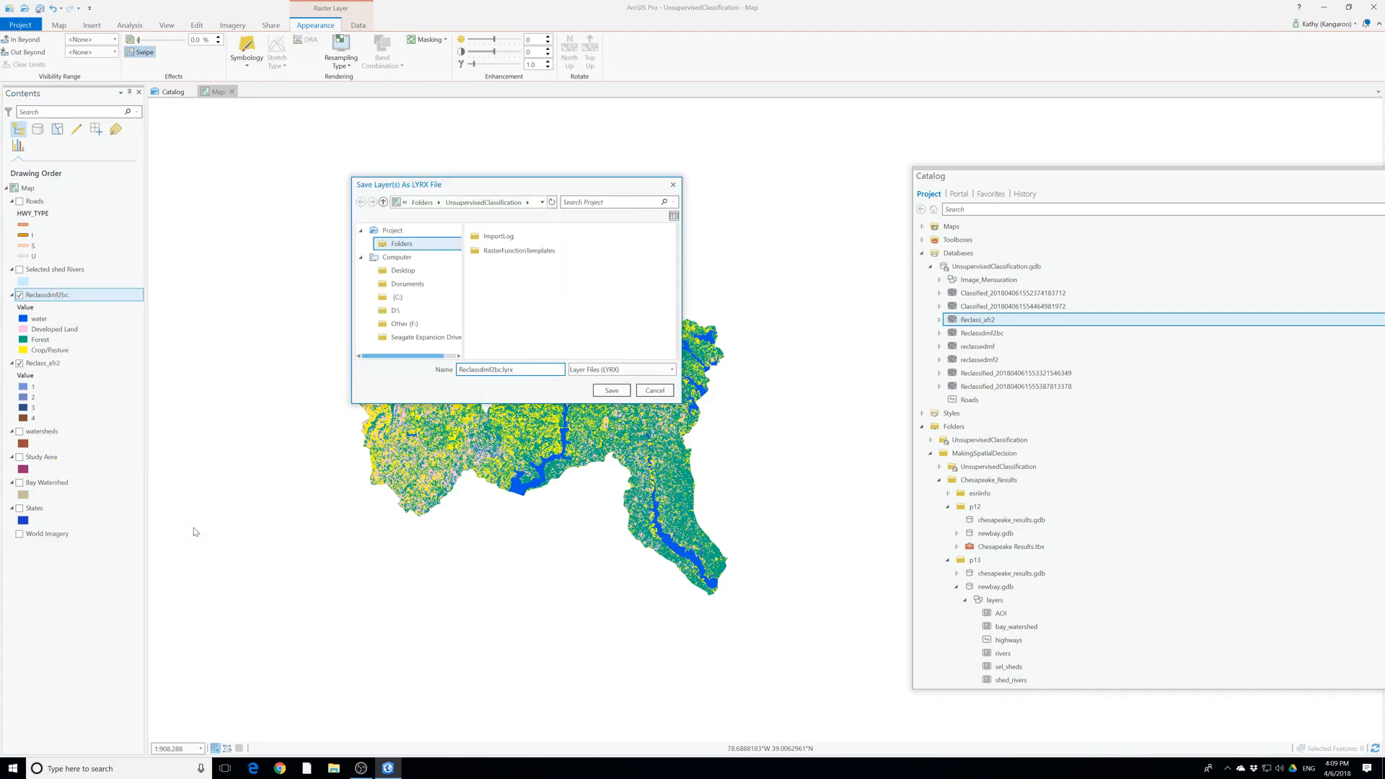
{"action": "left_click", "coordinate": [673, 185]}
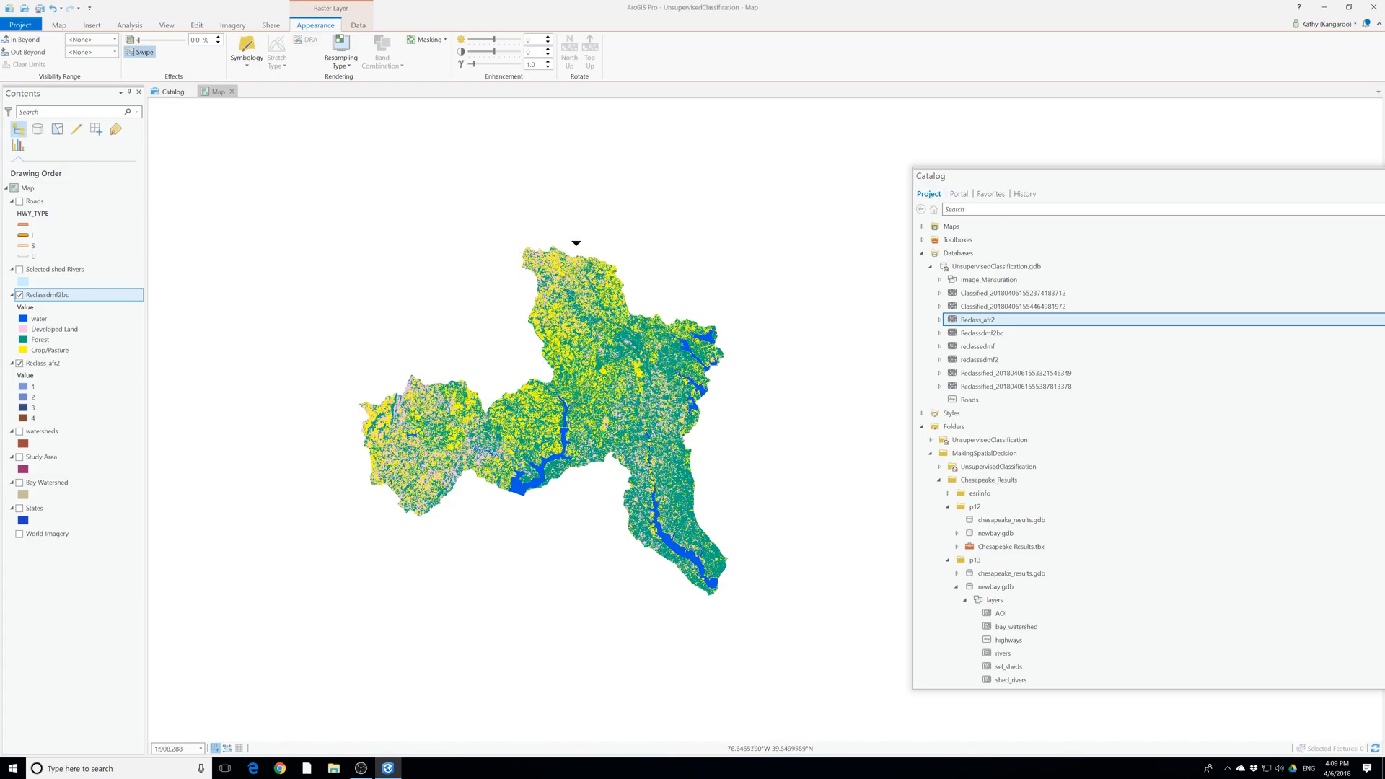
Save Reclassdmf2bc as a layer file named Reclass in the UnsupervisedClassification folder under MakingSpatialDecision
{"action": "right_click", "coordinate": [64, 296]}
{"action": "mouse_move", "coordinate": [107, 529]}
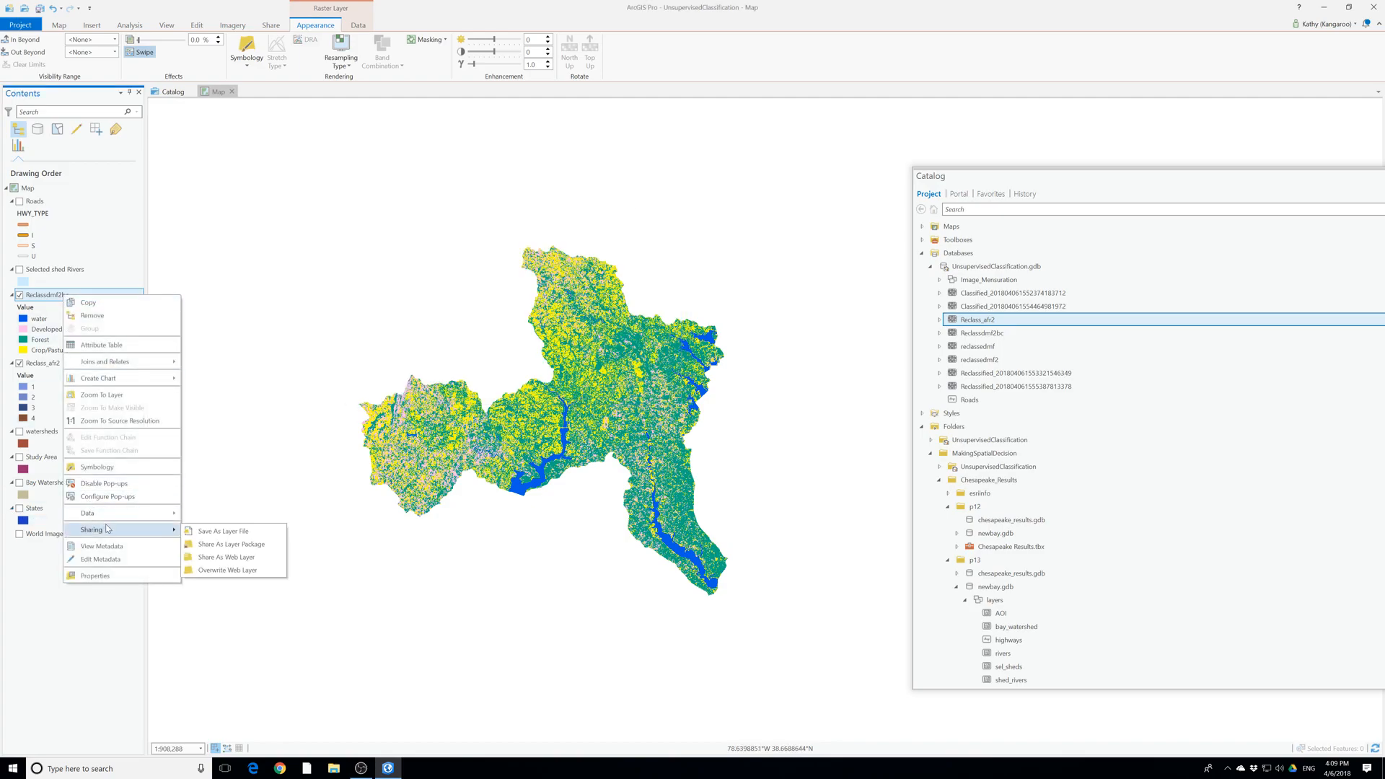
{"action": "left_click", "coordinate": [245, 531]}
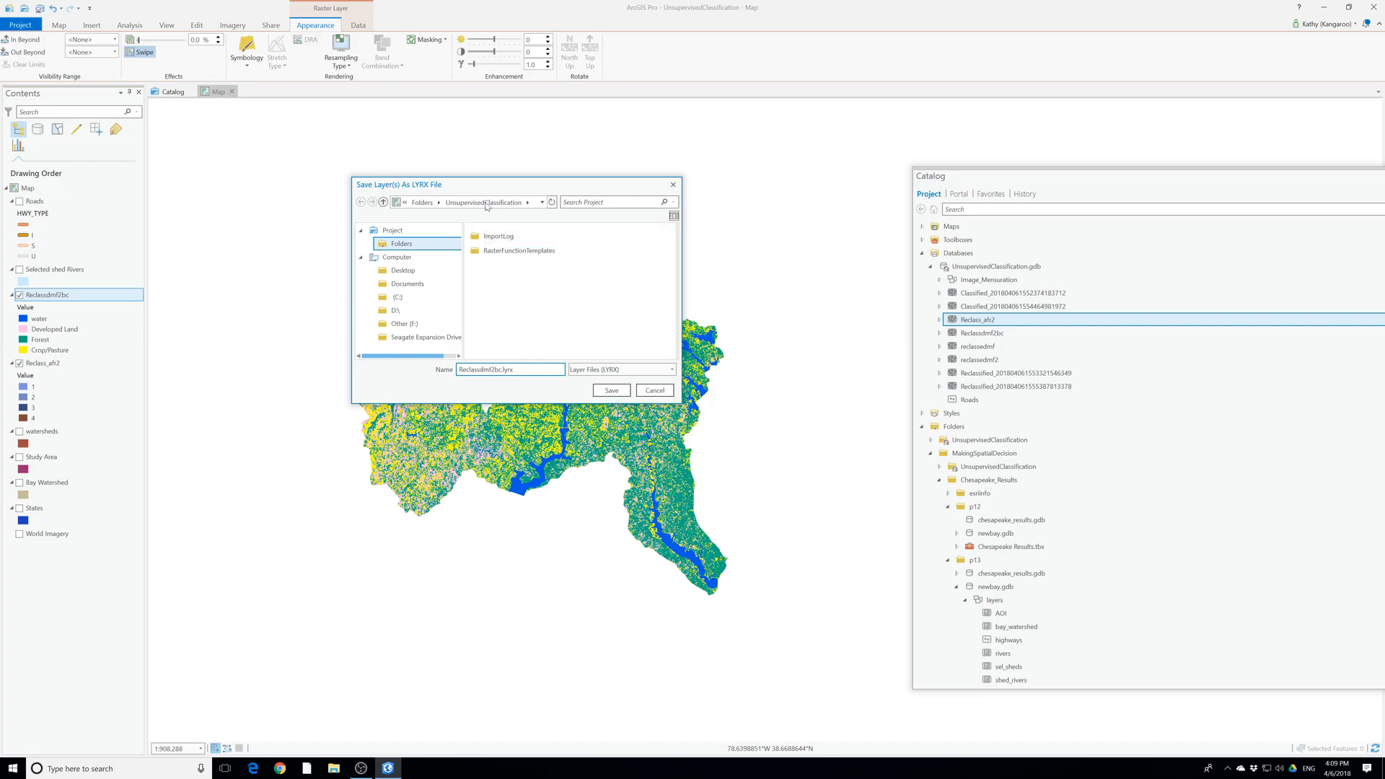
{"action": "left_click", "coordinate": [422, 203]}
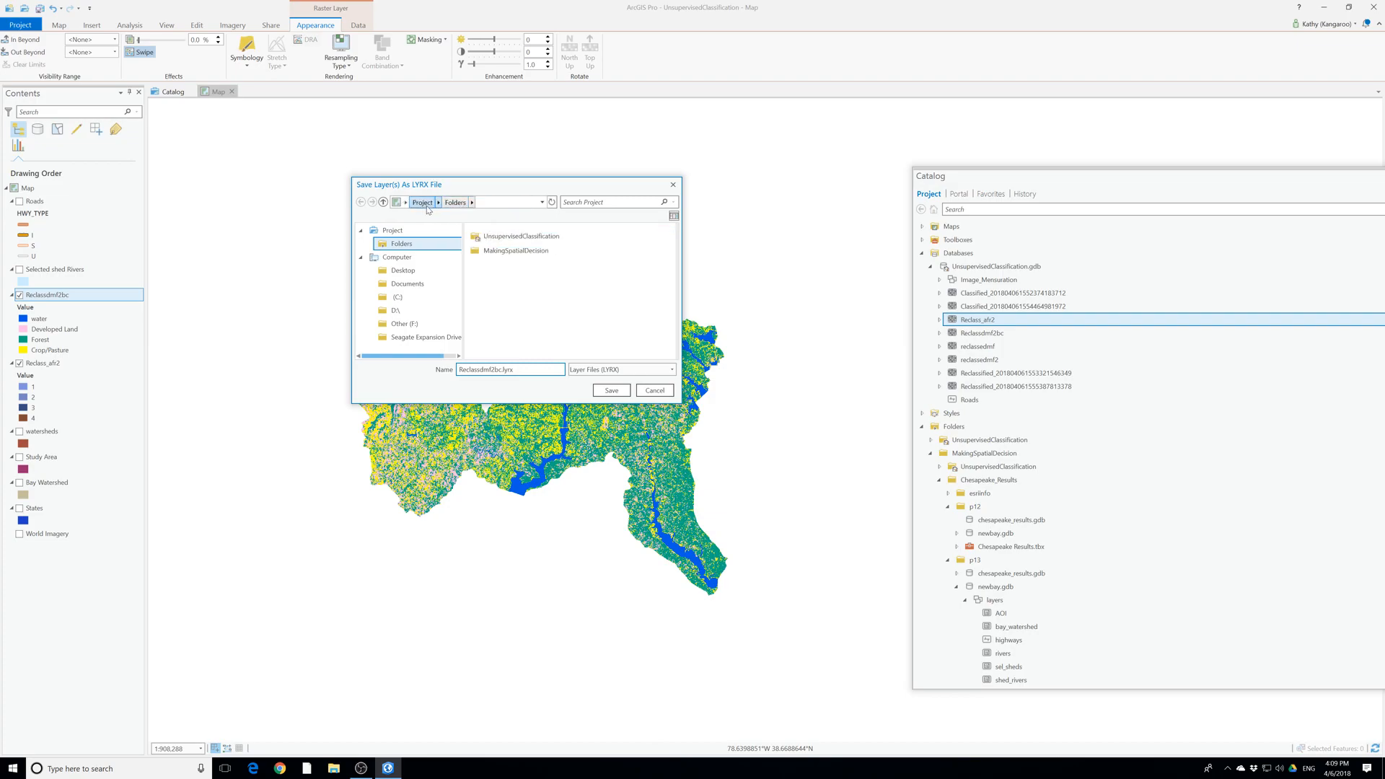
{"action": "double_click", "coordinate": [505, 251]}
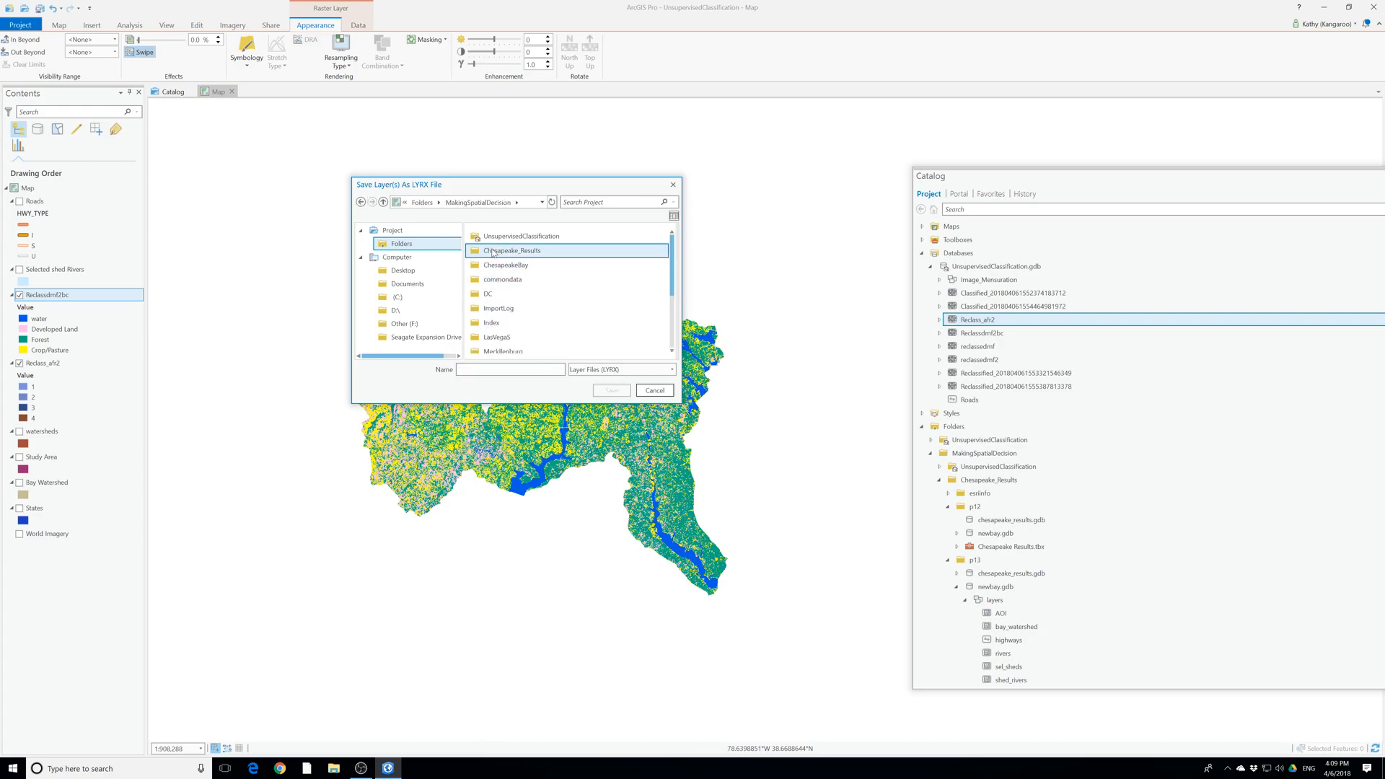
{"action": "double_click", "coordinate": [509, 236]}
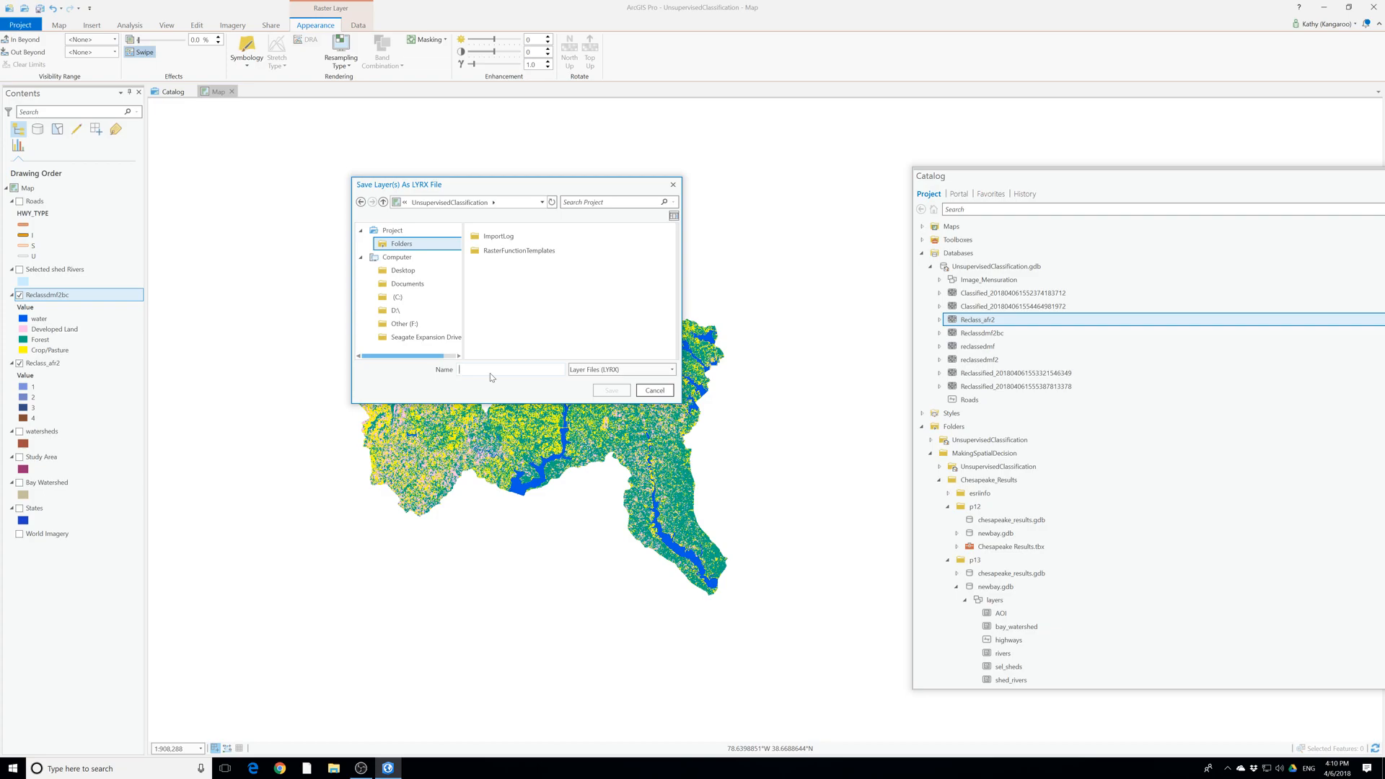
{"action": "type", "text": "Reclass"}
{"action": "left_click", "coordinate": [611, 390]}
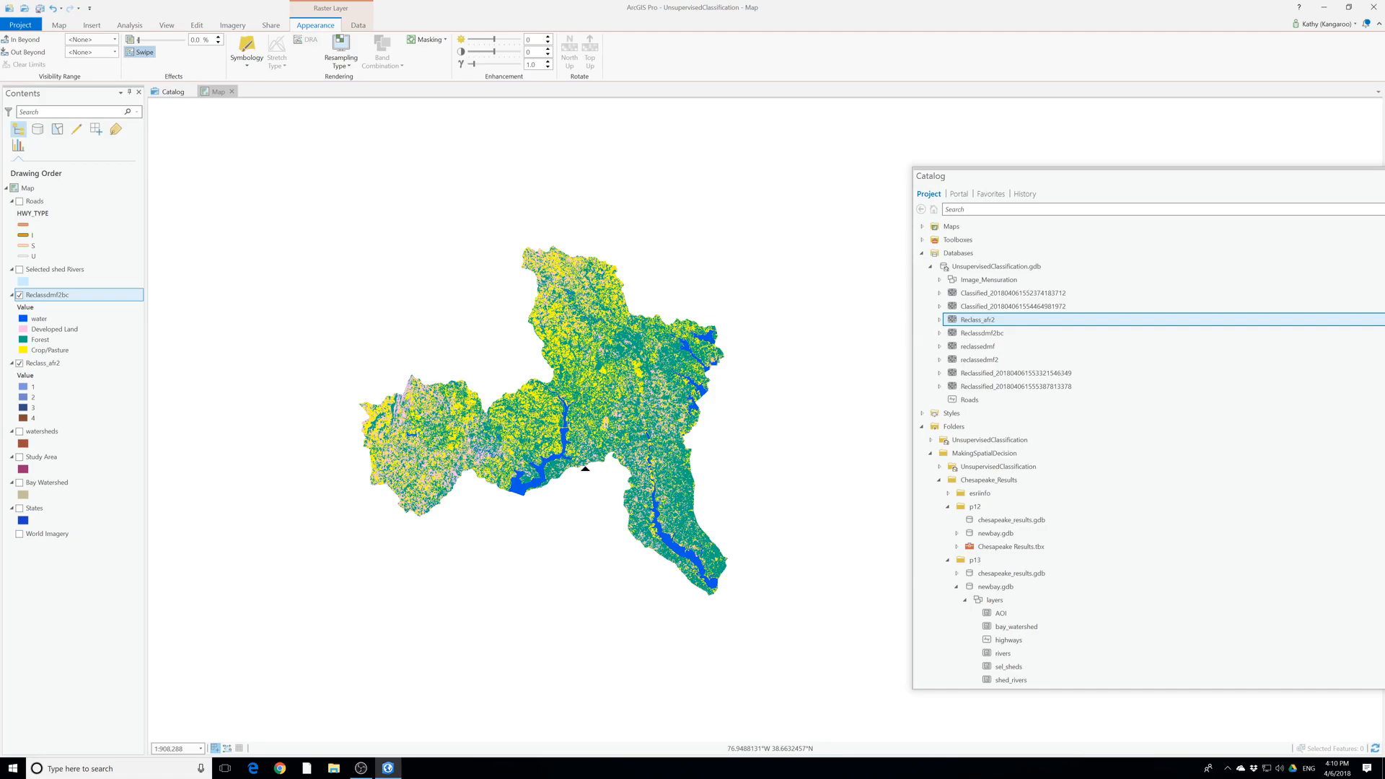
Show the watersheds layer and hide the Reclassdmf2bc and Reclass_afr2 rasters
{"action": "left_click", "coordinate": [20, 432]}
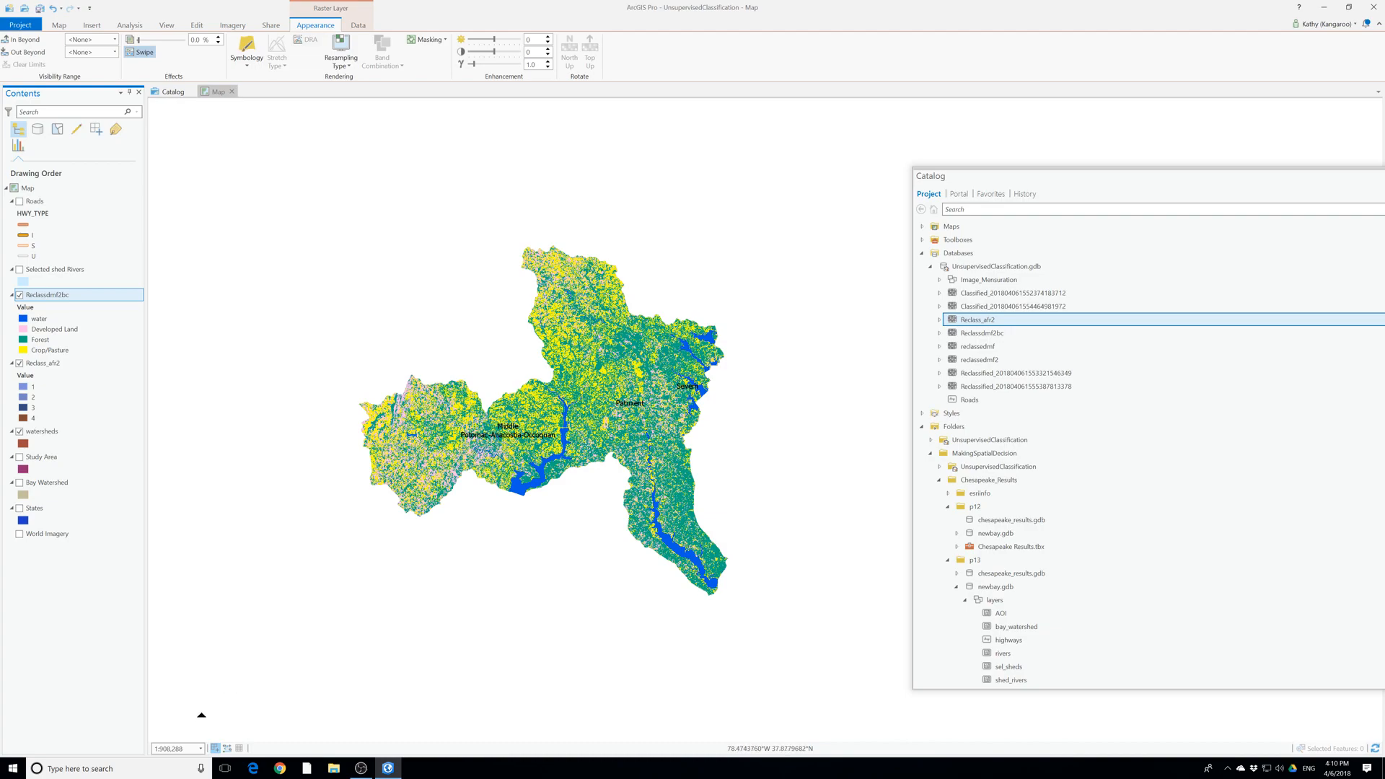
{"action": "left_click", "coordinate": [20, 295]}
{"action": "left_click", "coordinate": [20, 363]}
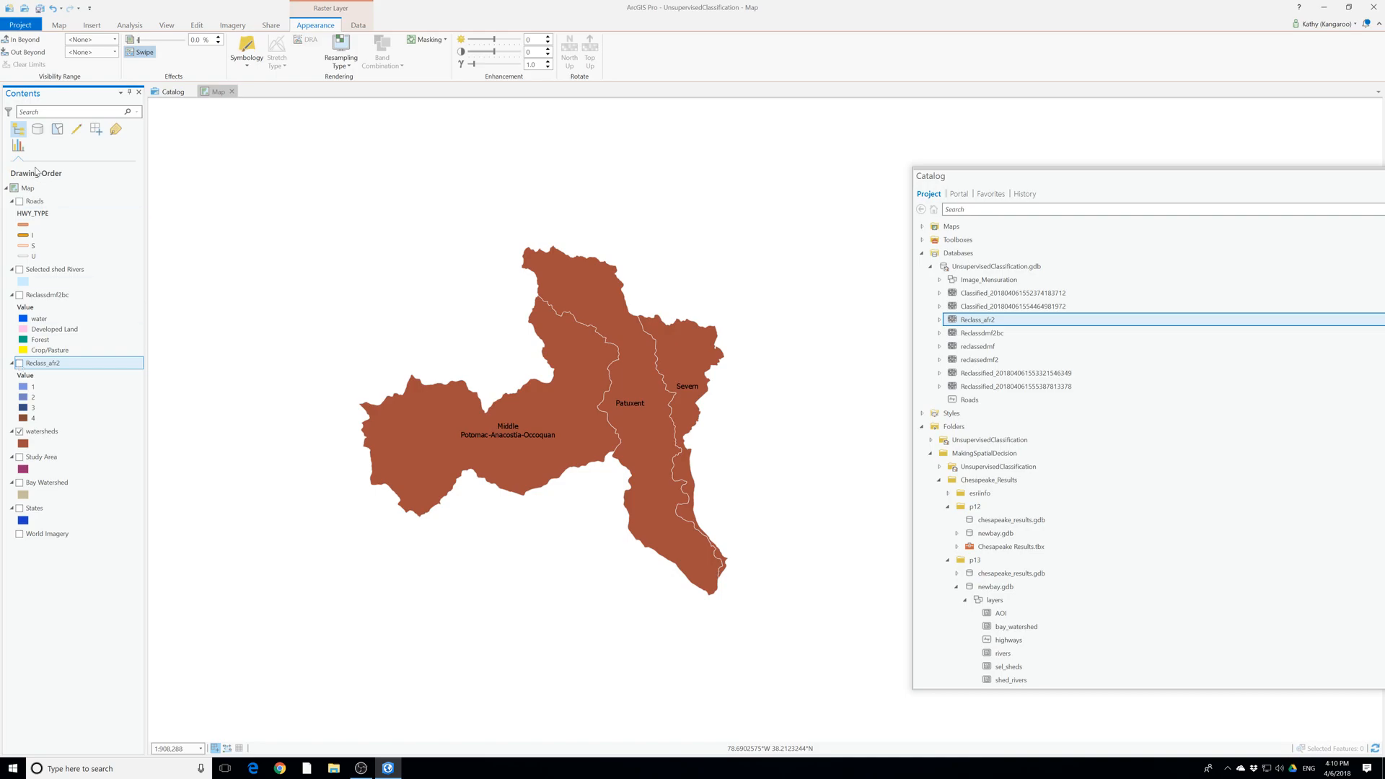
Select the Middle Potomac-Anacostia-Occoquan watershed on the map with the rectangle selection tool
{"action": "left_click", "coordinate": [54, 26]}
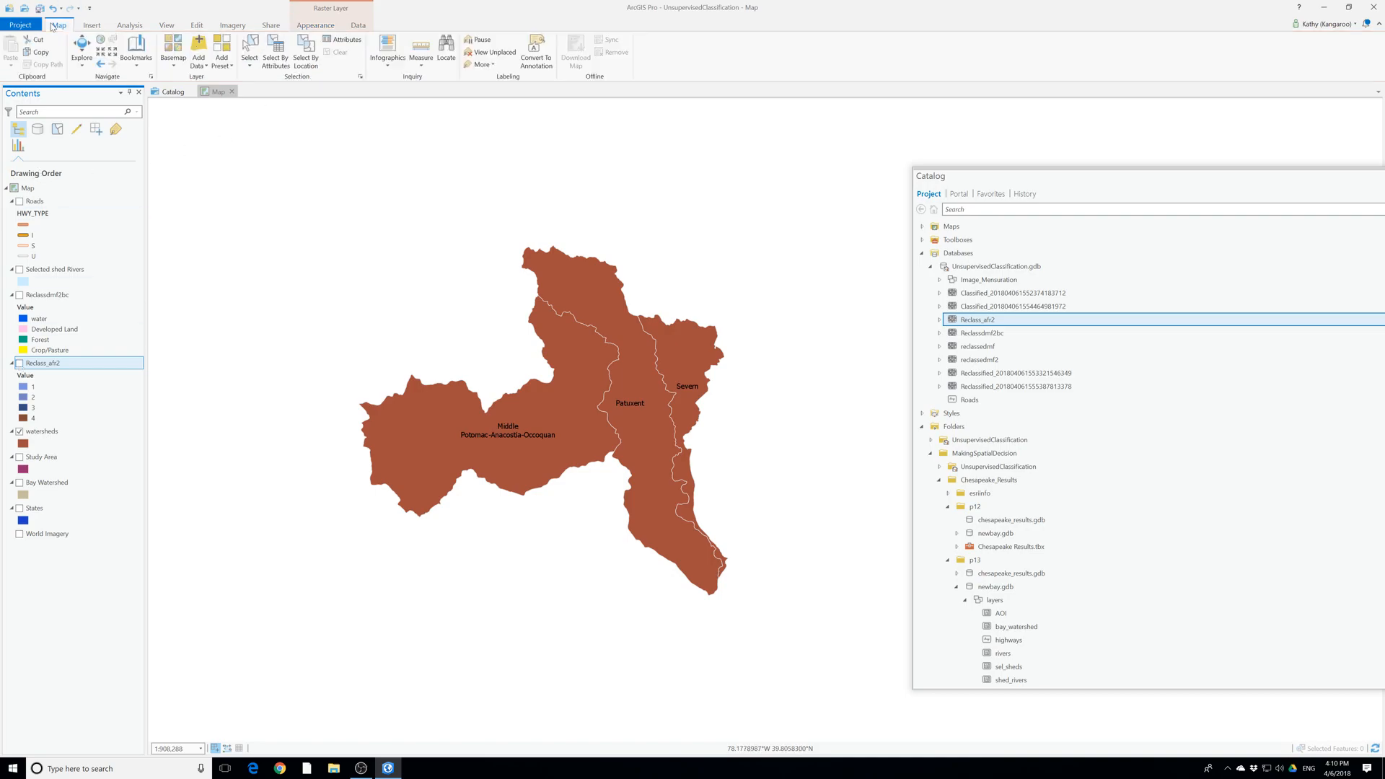
{"action": "left_click", "coordinate": [251, 67]}
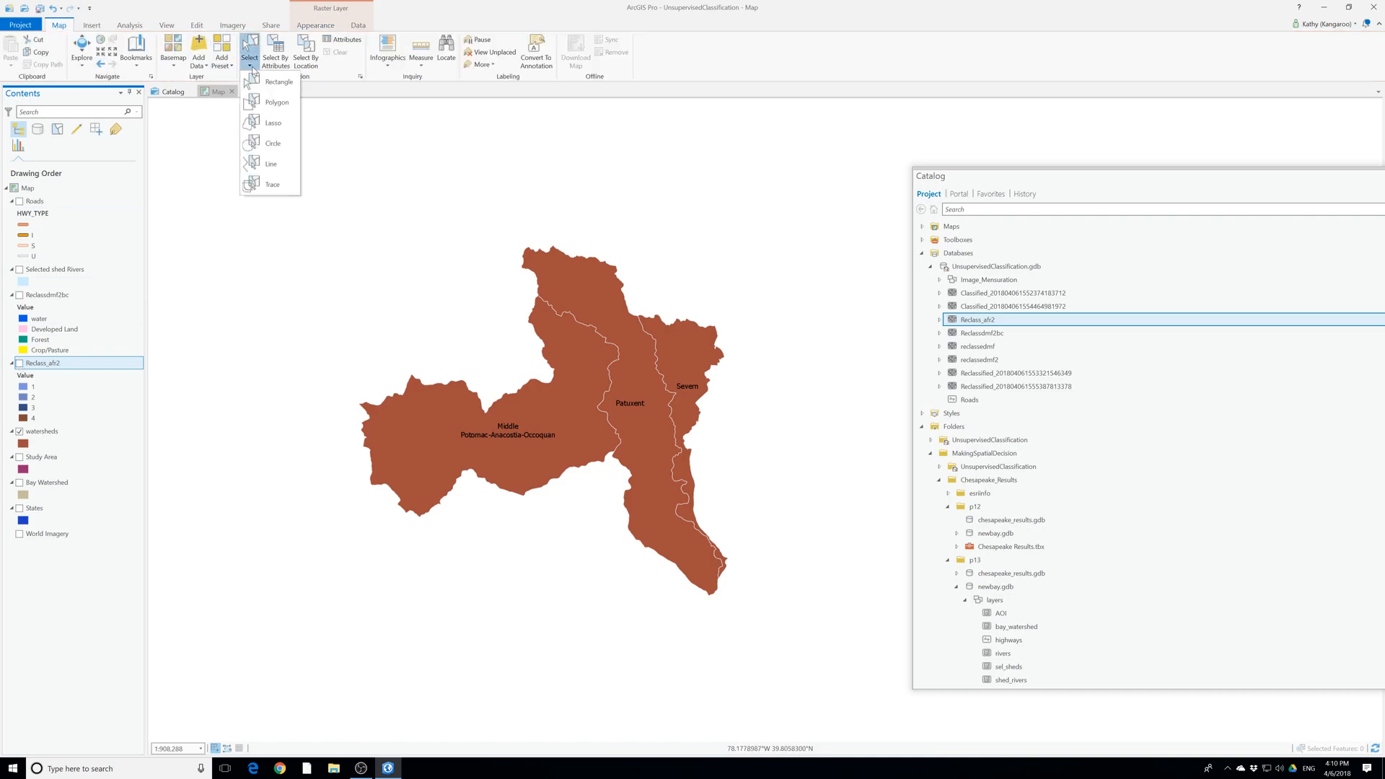
{"action": "left_click", "coordinate": [271, 84]}
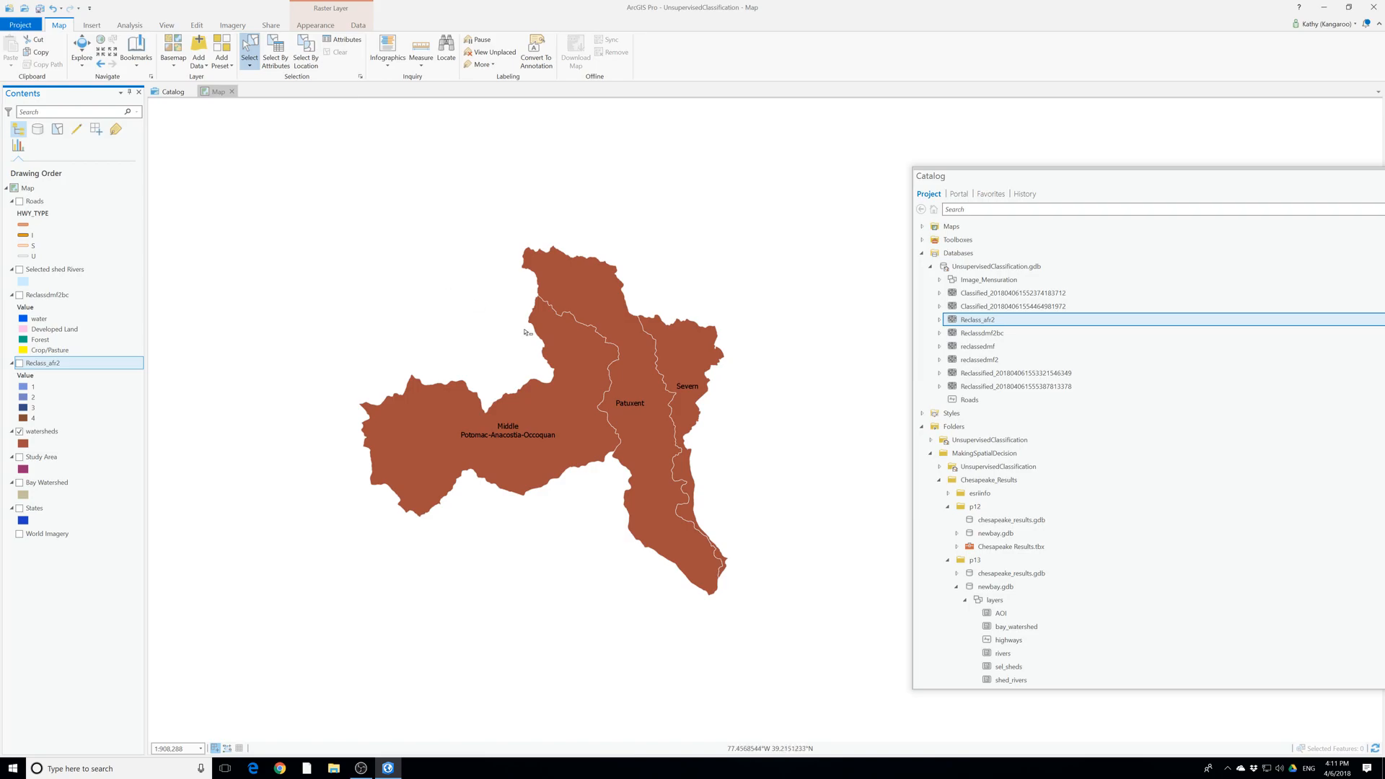
{"action": "left_click_drag", "start_coordinate": [426, 395], "coordinate": [541, 517]}
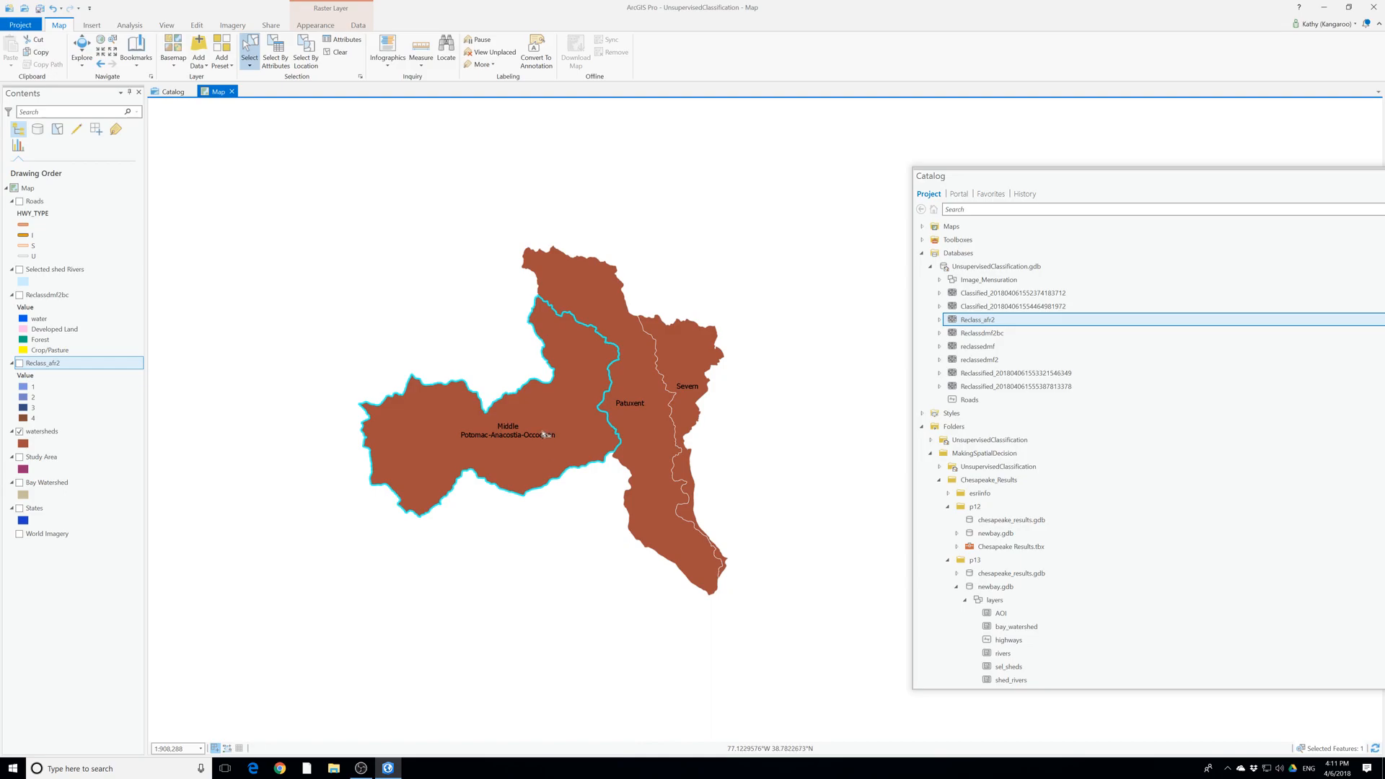
Export the selected watershed to a new feature class named Potomac in UnsupervisedClassification.gdb and clear the tool pane from the map
{"action": "left_click", "coordinate": [45, 432]}
{"action": "right_click", "coordinate": [45, 433]}
{"action": "mouse_move", "coordinate": [94, 667]}
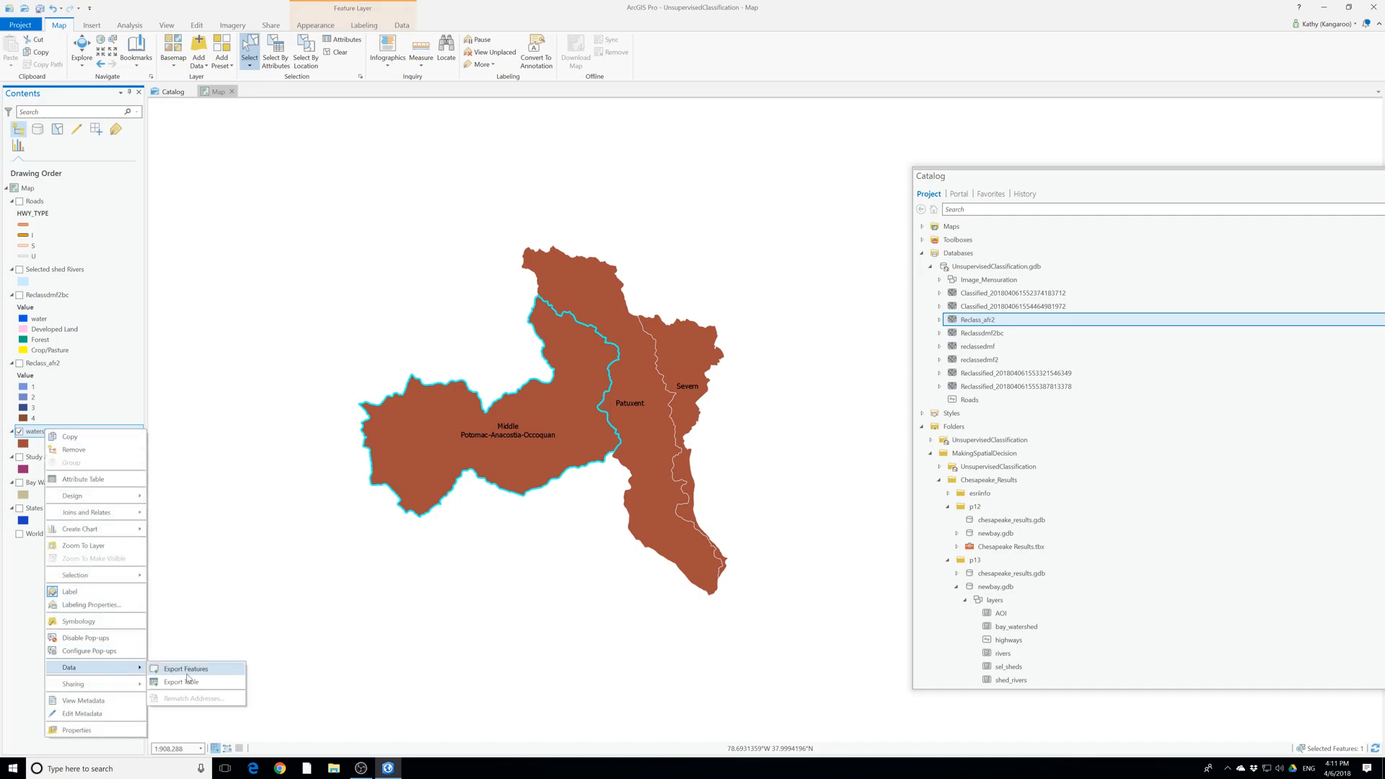
{"action": "left_click", "coordinate": [179, 669]}
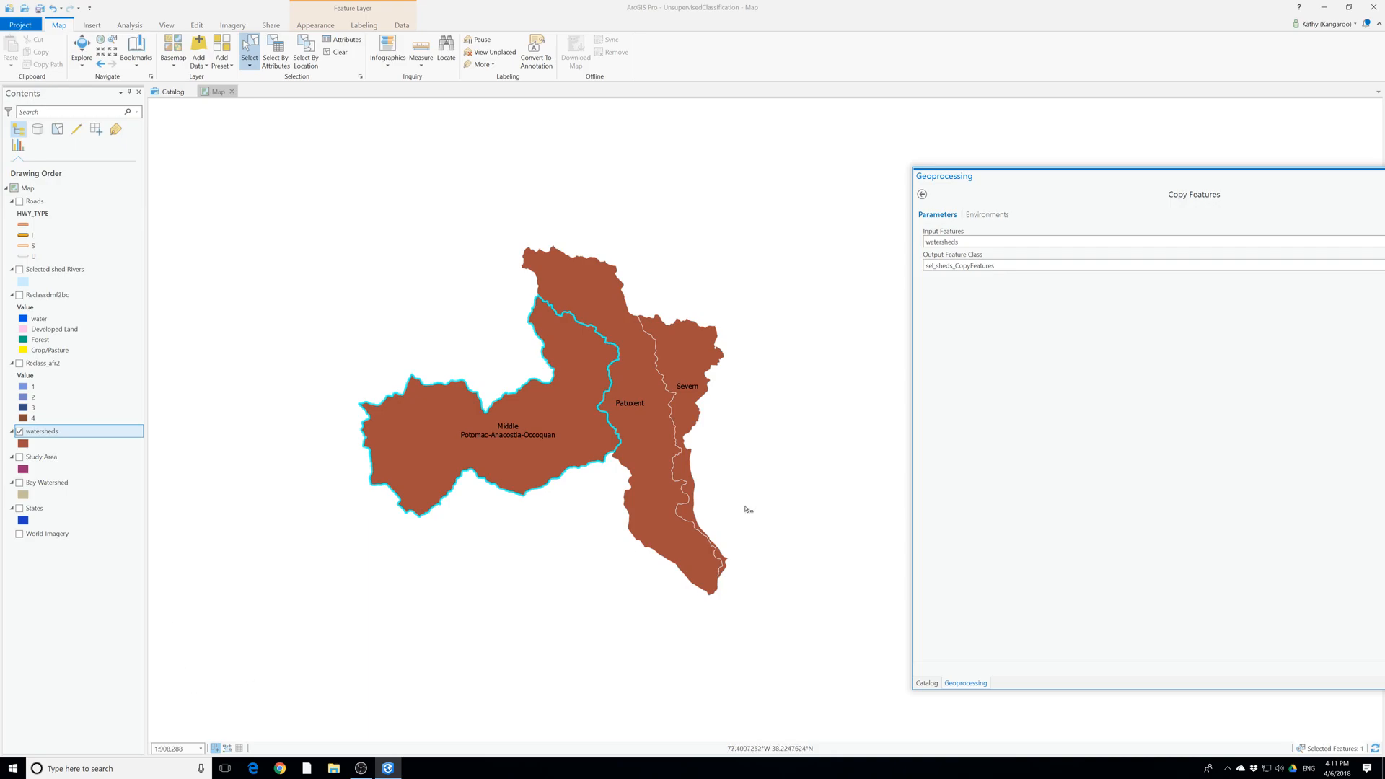
{"action": "left_click_drag", "start_coordinate": [1009, 178], "coordinate": [579, 181]}
{"action": "left_click", "coordinate": [865, 269]}
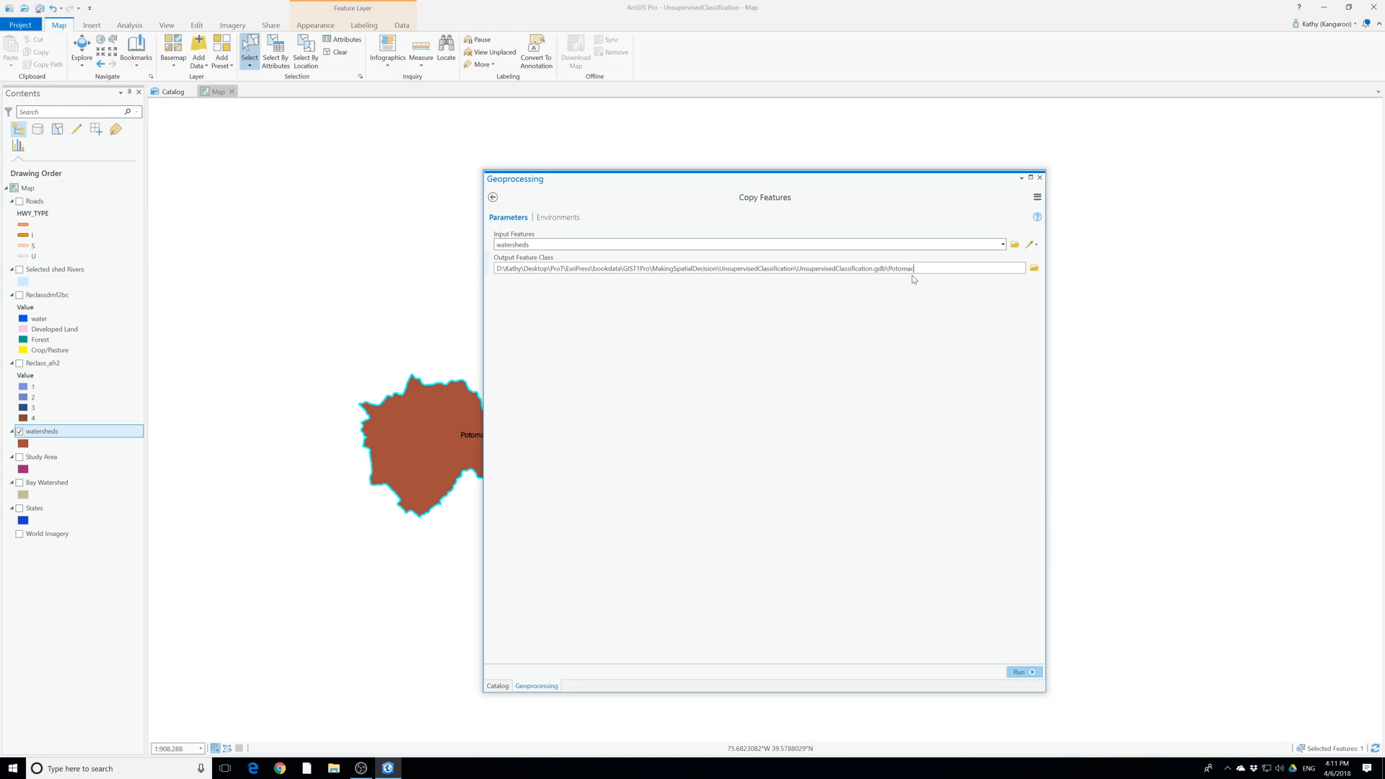
{"action": "left_click", "coordinate": [1021, 671]}
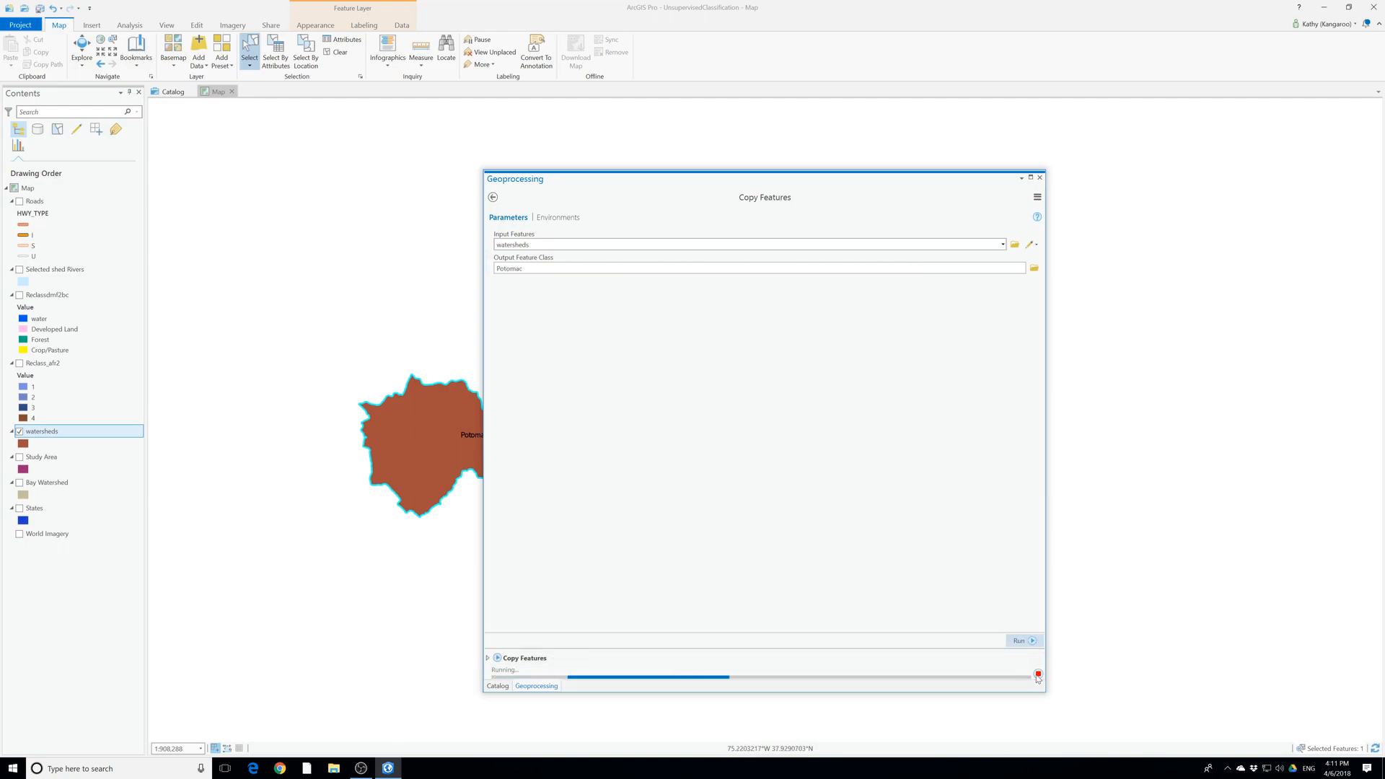
{"action": "mouse_move", "coordinate": [1038, 679]}
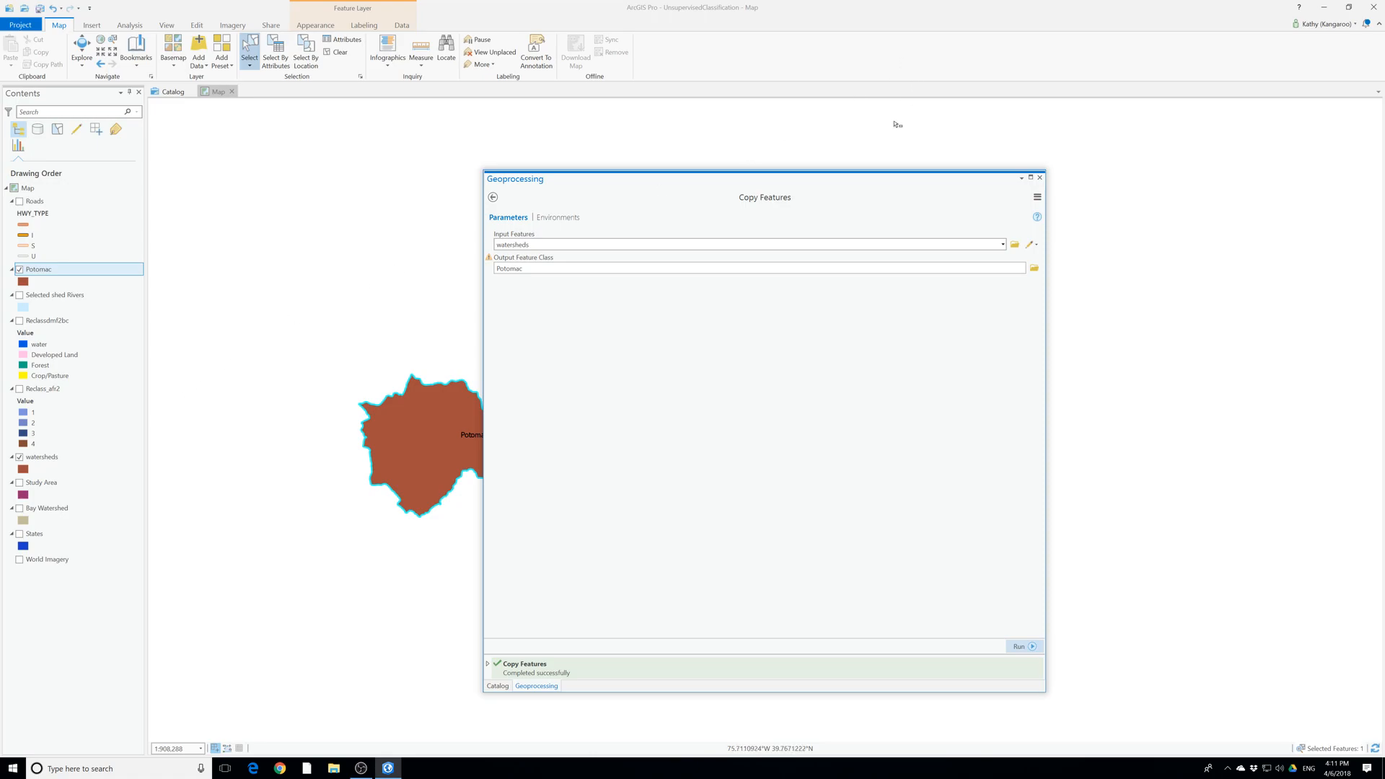
{"action": "left_click", "coordinate": [1040, 179]}
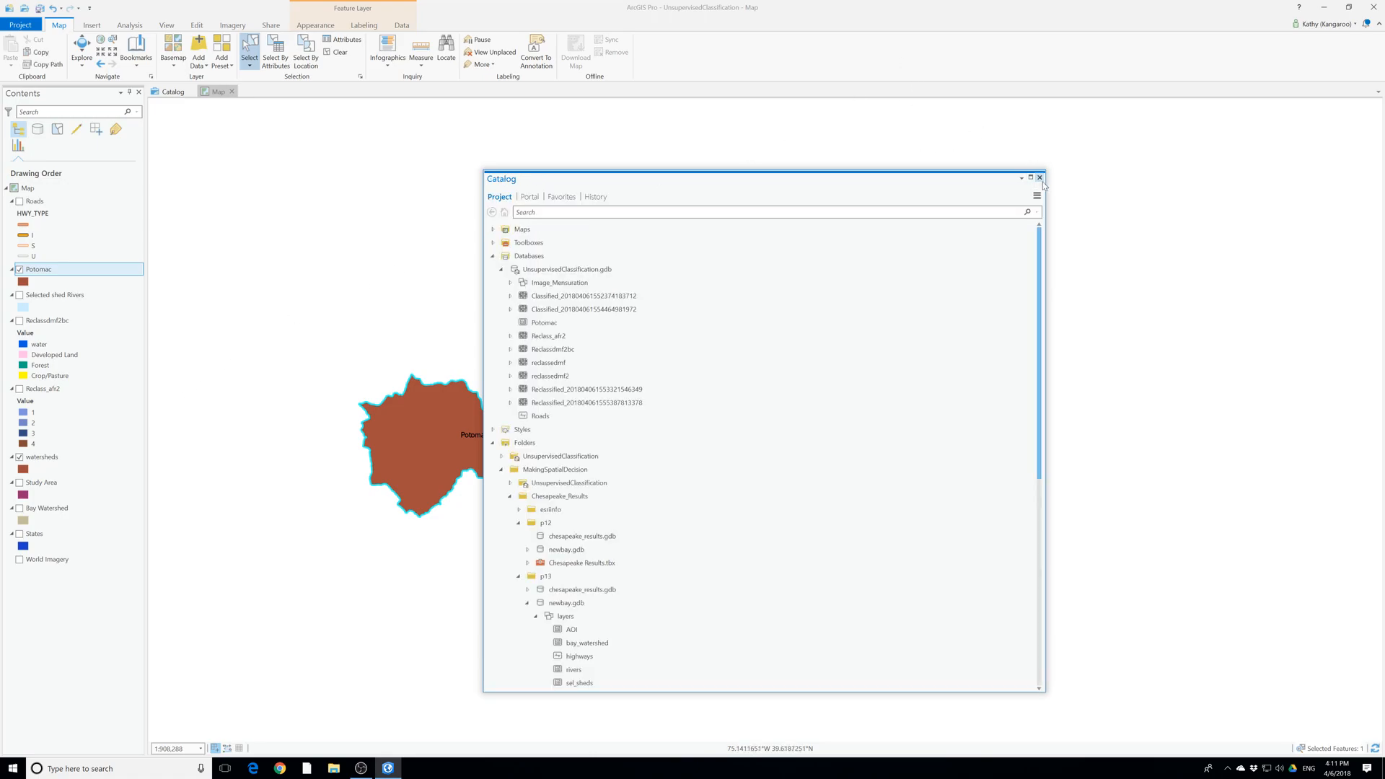
{"action": "left_click_drag", "start_coordinate": [705, 183], "coordinate": [1154, 198]}
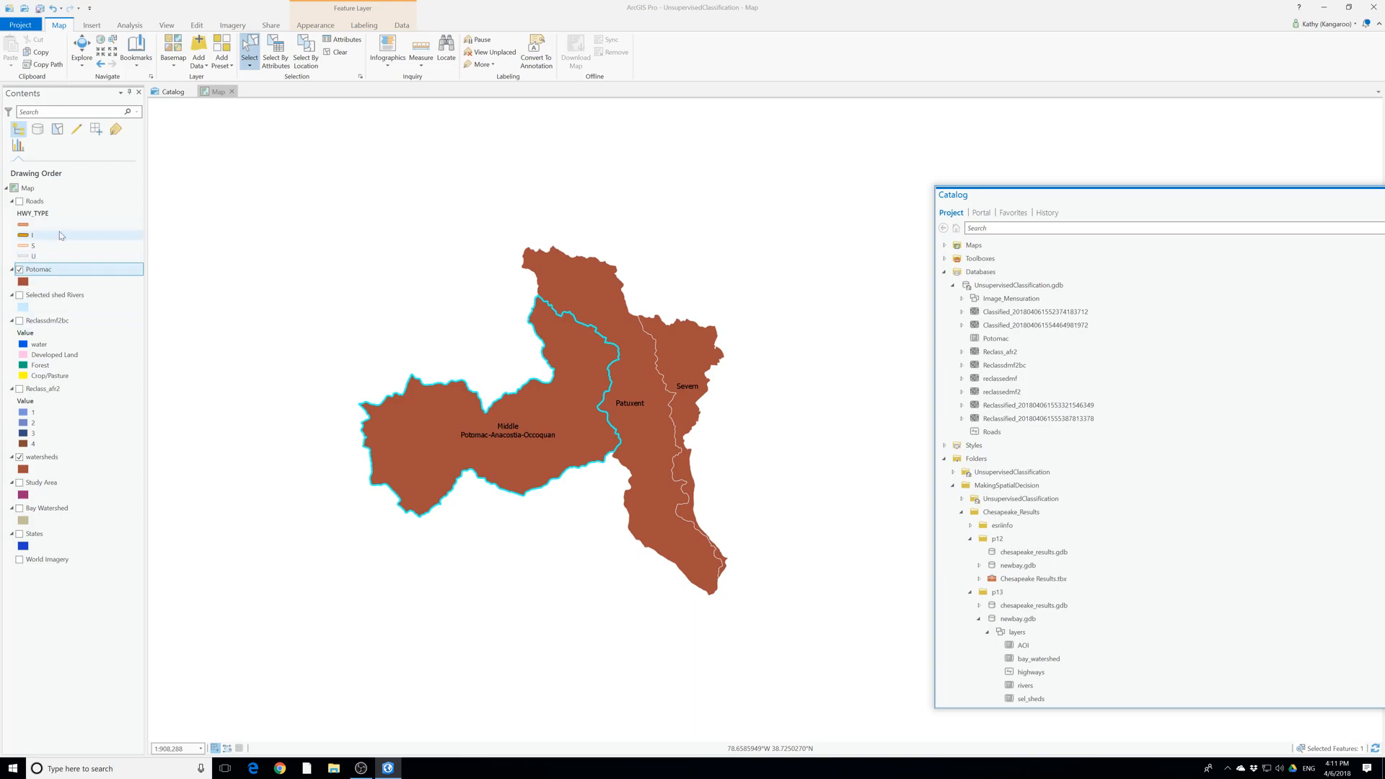
Clear the watershed selection and display Reclassdmf2bc instead of the watersheds layer
{"action": "left_click", "coordinate": [336, 52]}
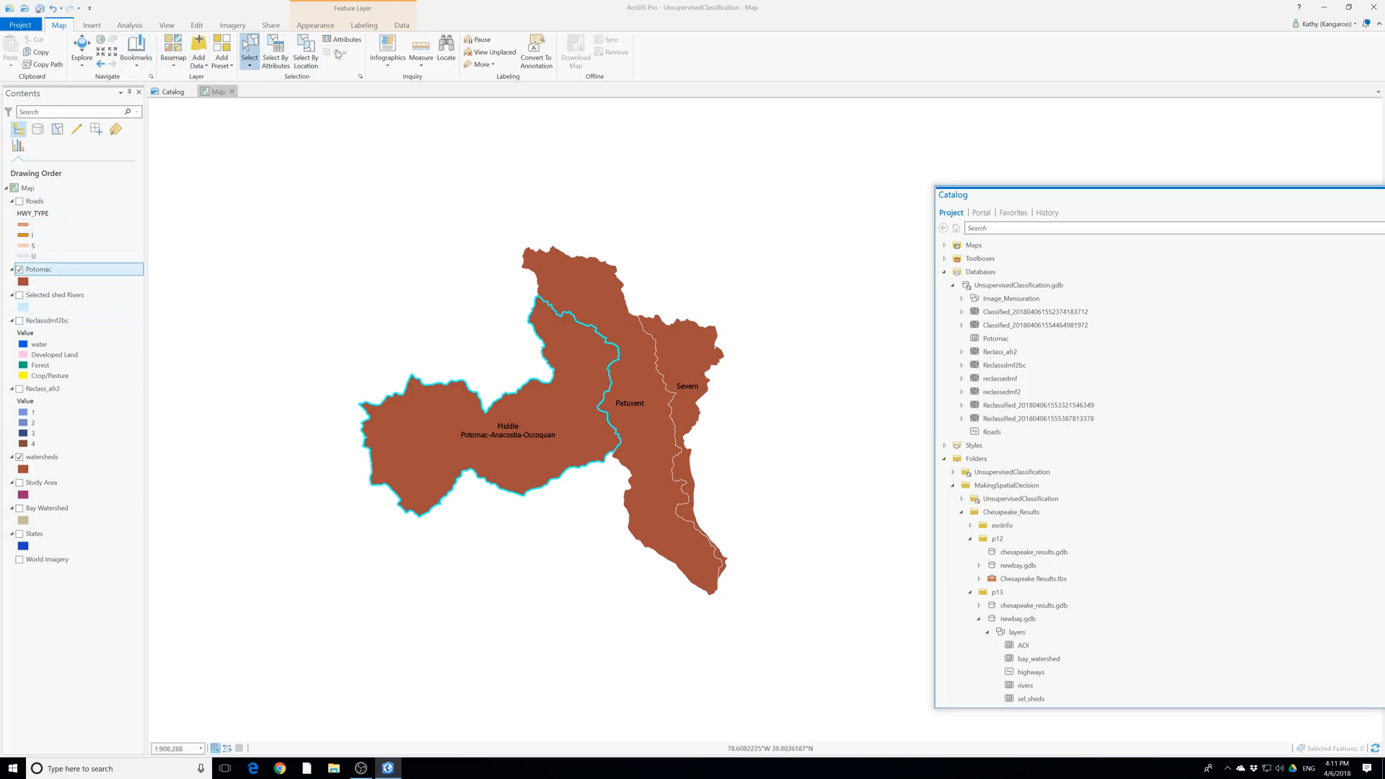
{"action": "left_click", "coordinate": [20, 456]}
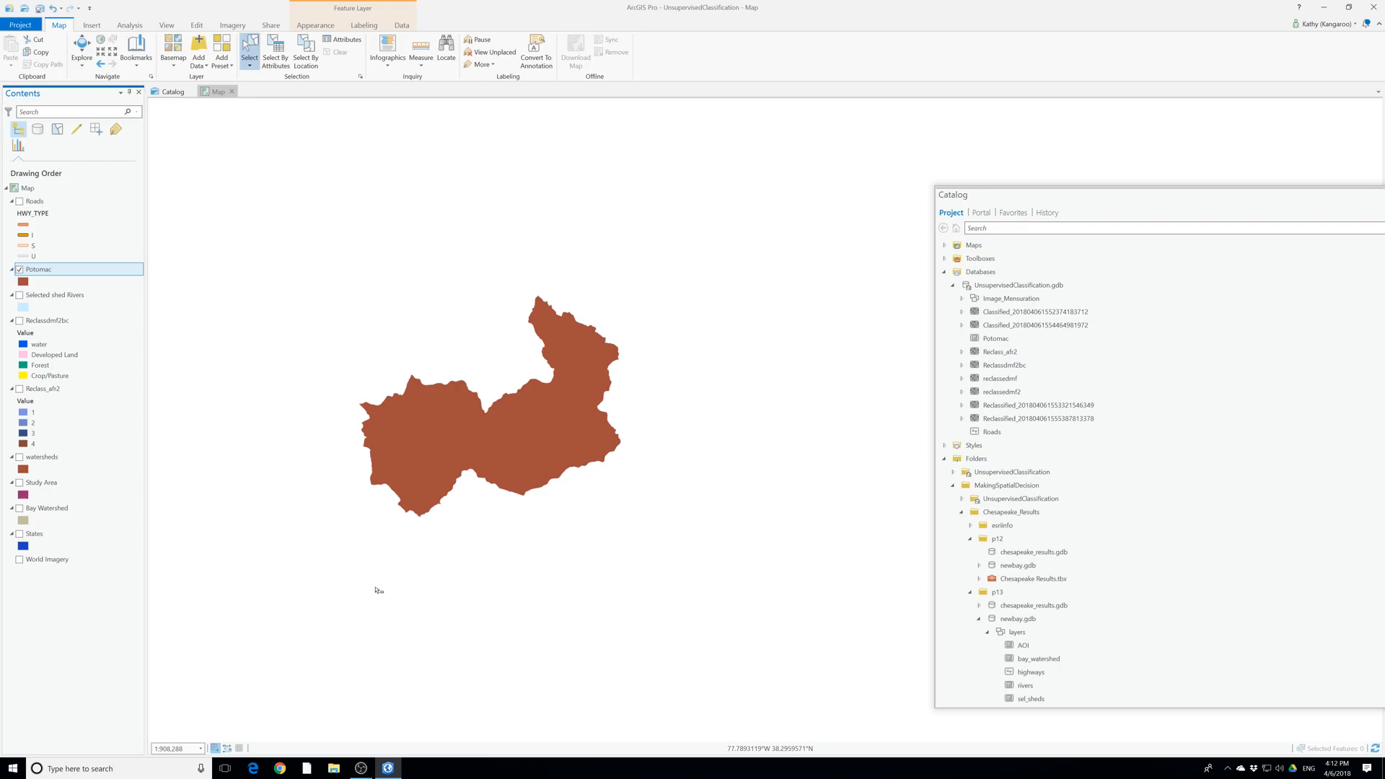
{"action": "left_click", "coordinate": [19, 321]}
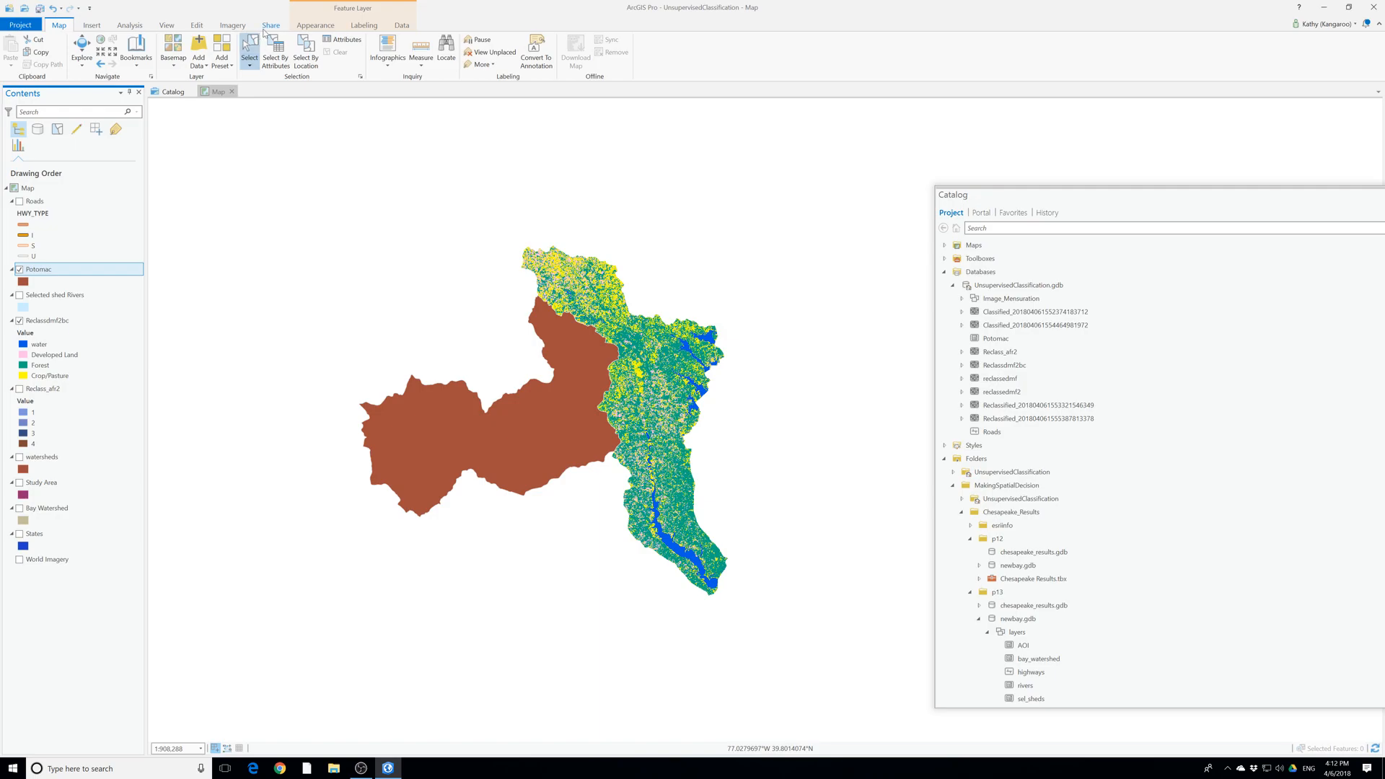
Open the Clip raster function and set its input raster to Reclassdmf2bc
{"action": "left_click", "coordinate": [233, 27]}
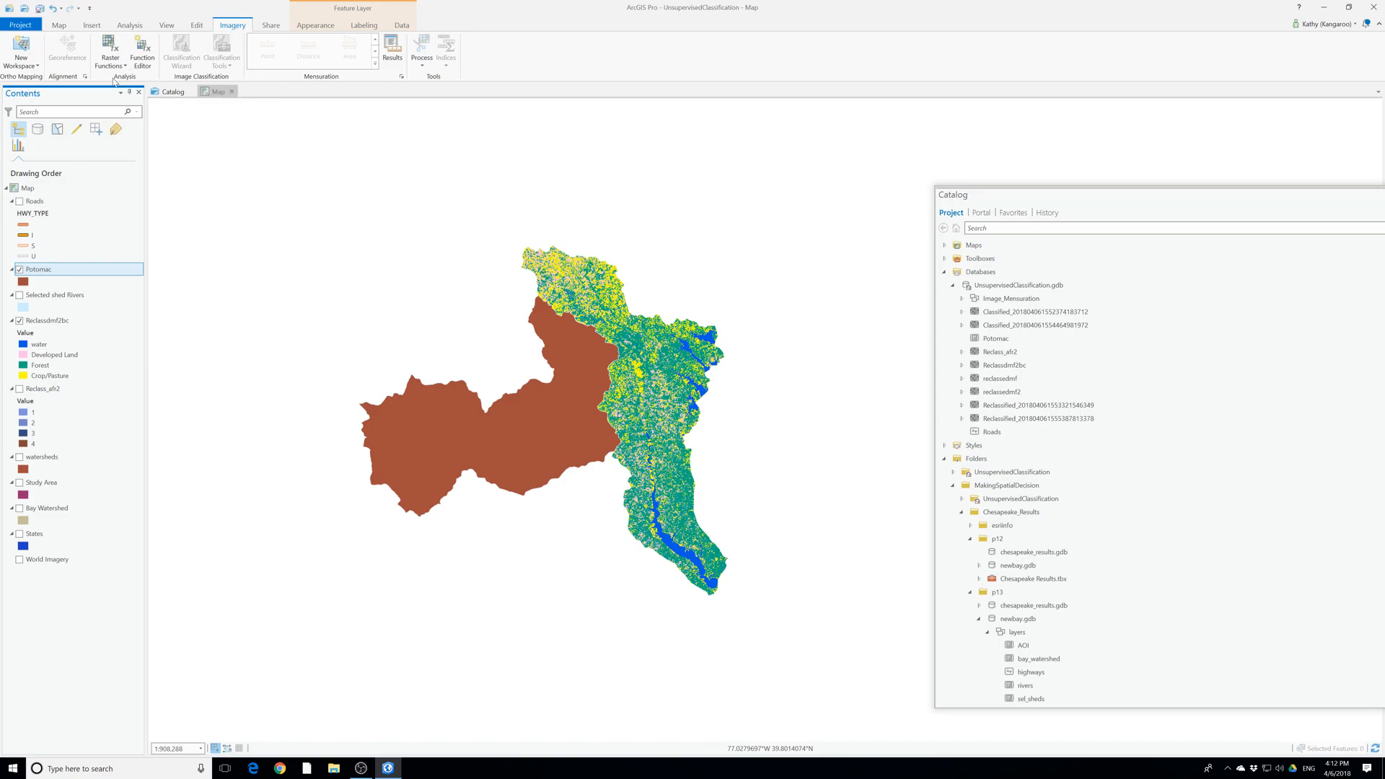
{"action": "left_click", "coordinate": [110, 49]}
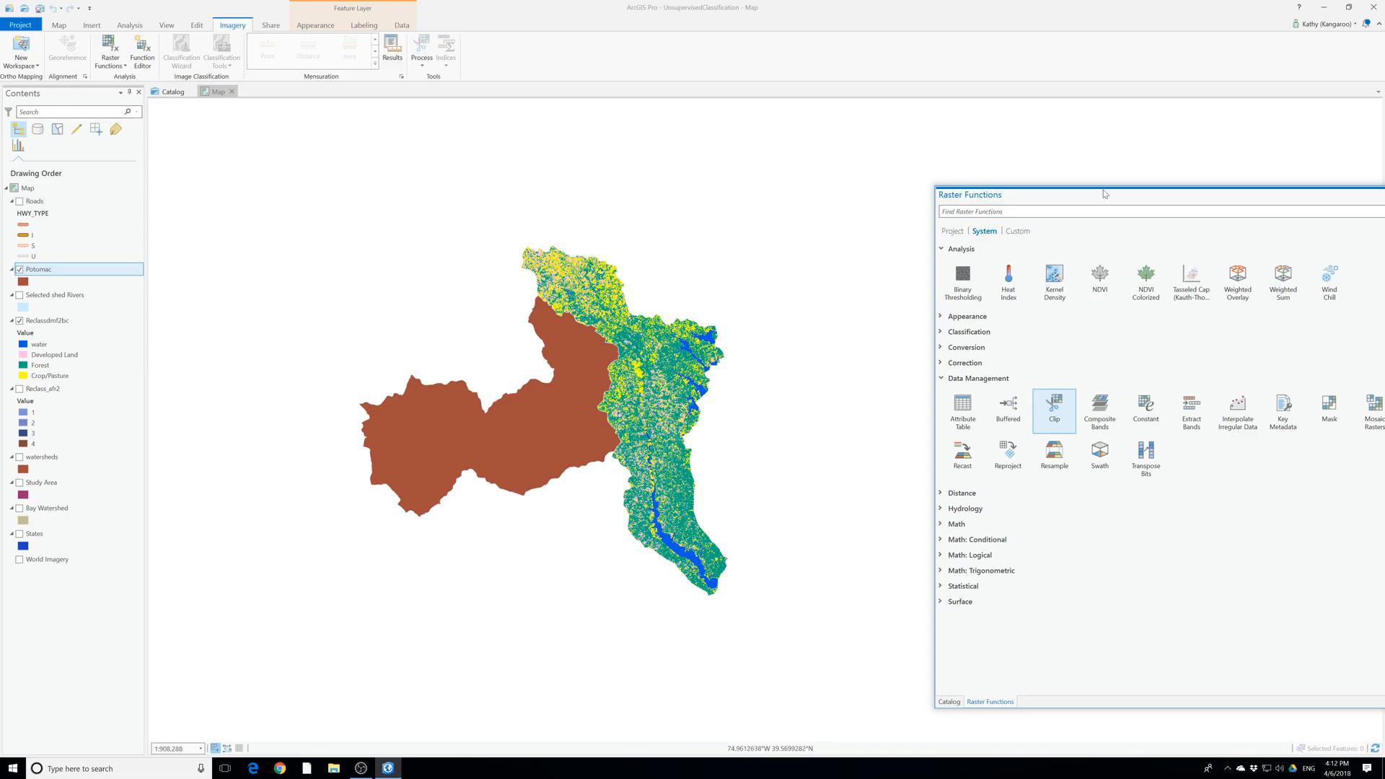
{"action": "left_click_drag", "start_coordinate": [1103, 192], "coordinate": [611, 181]}
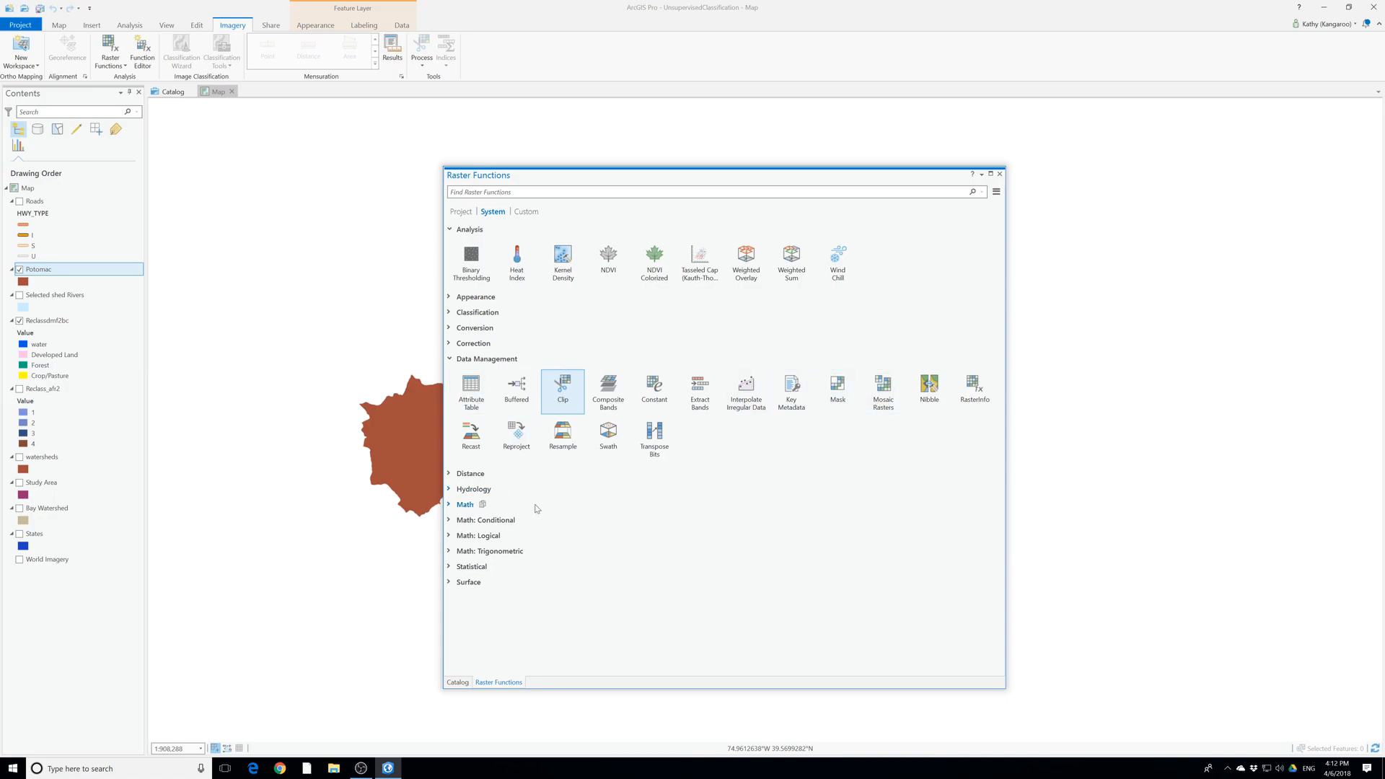
{"action": "left_click", "coordinate": [562, 389]}
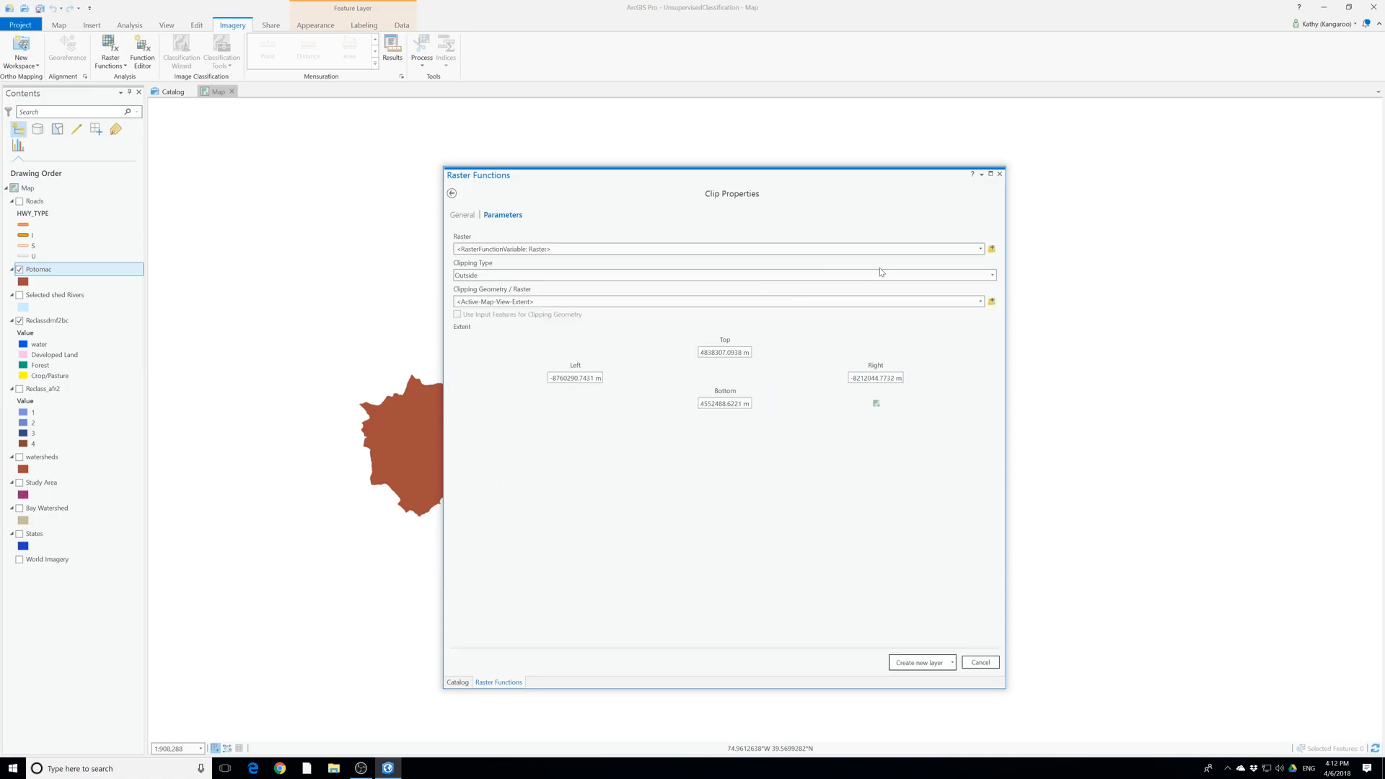
{"action": "left_click", "coordinate": [981, 249]}
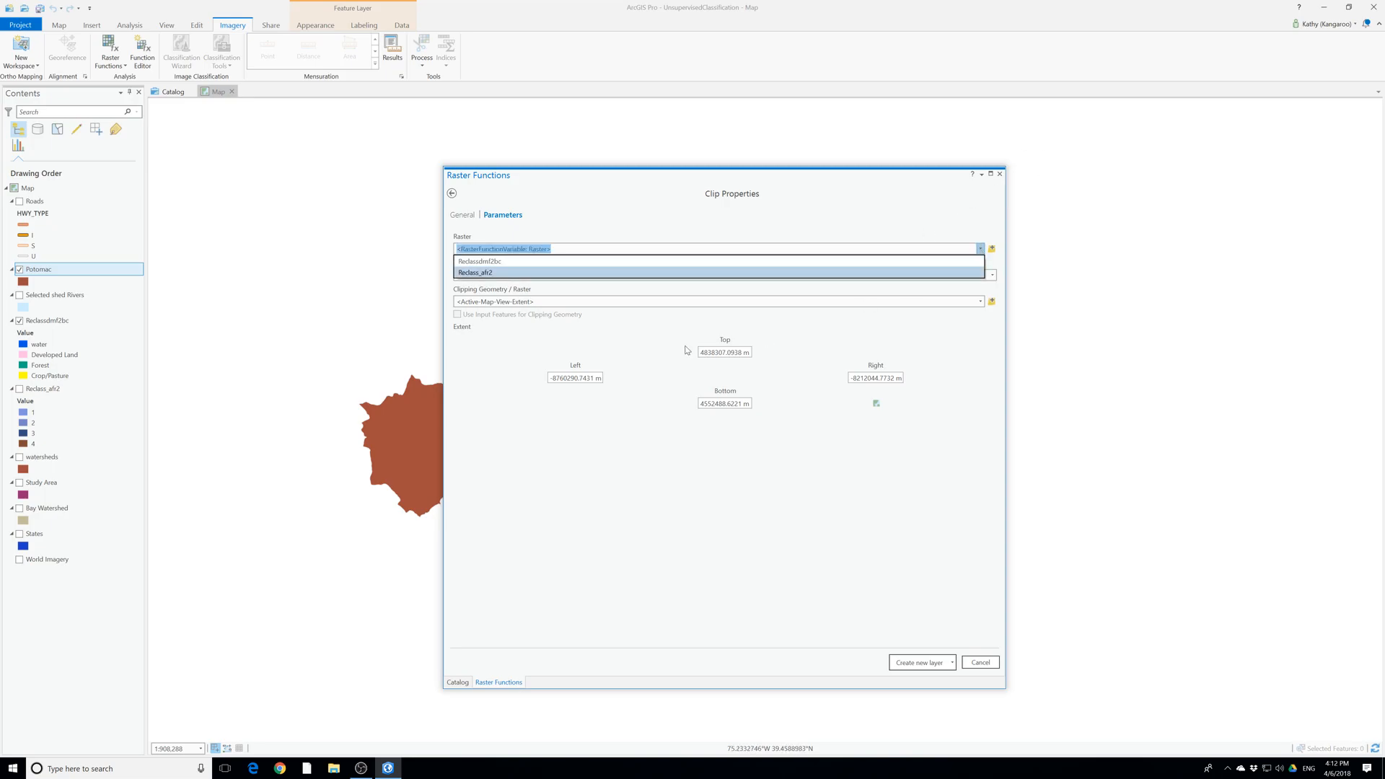
{"action": "left_click", "coordinate": [500, 263]}
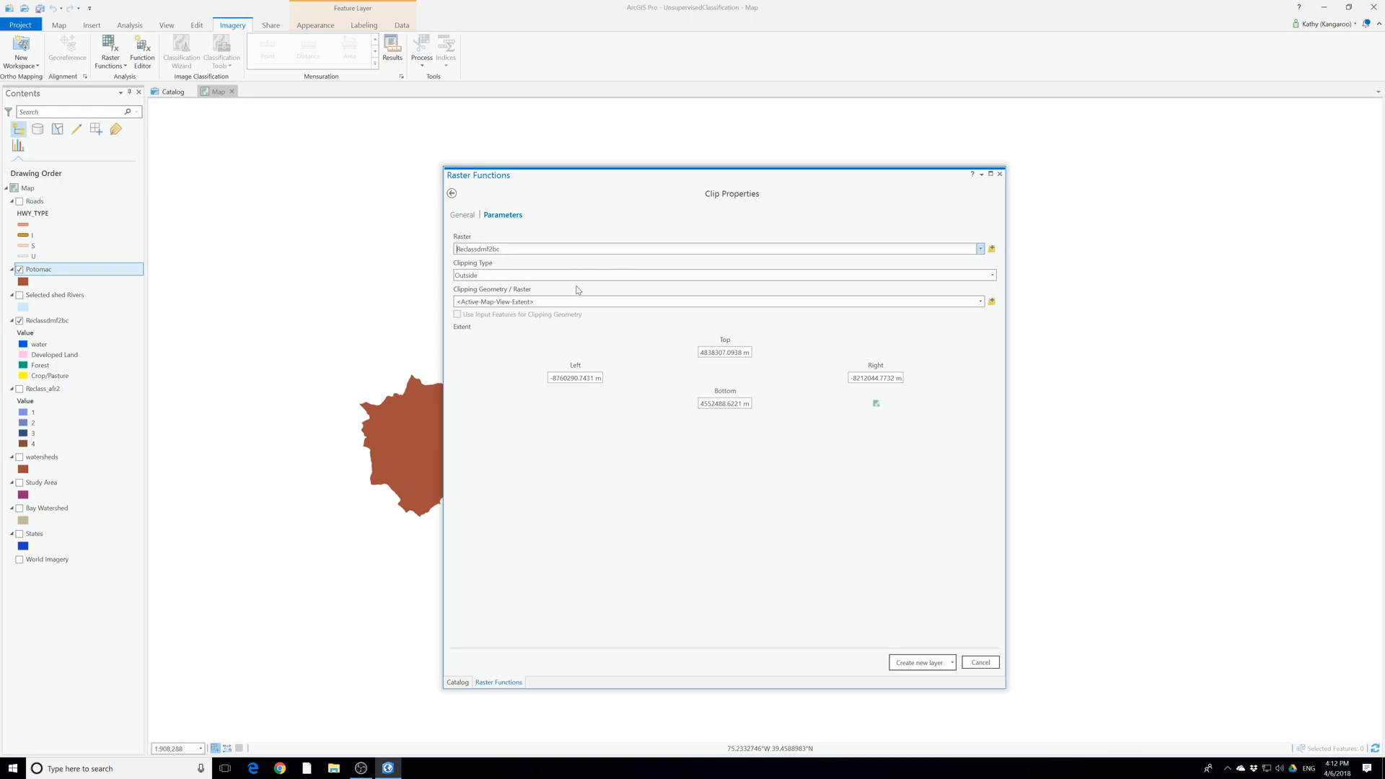
Clip the raster to Potomac using the input features as clipping geometry, create the new layer and close the floating panes
{"action": "left_click", "coordinate": [980, 302]}
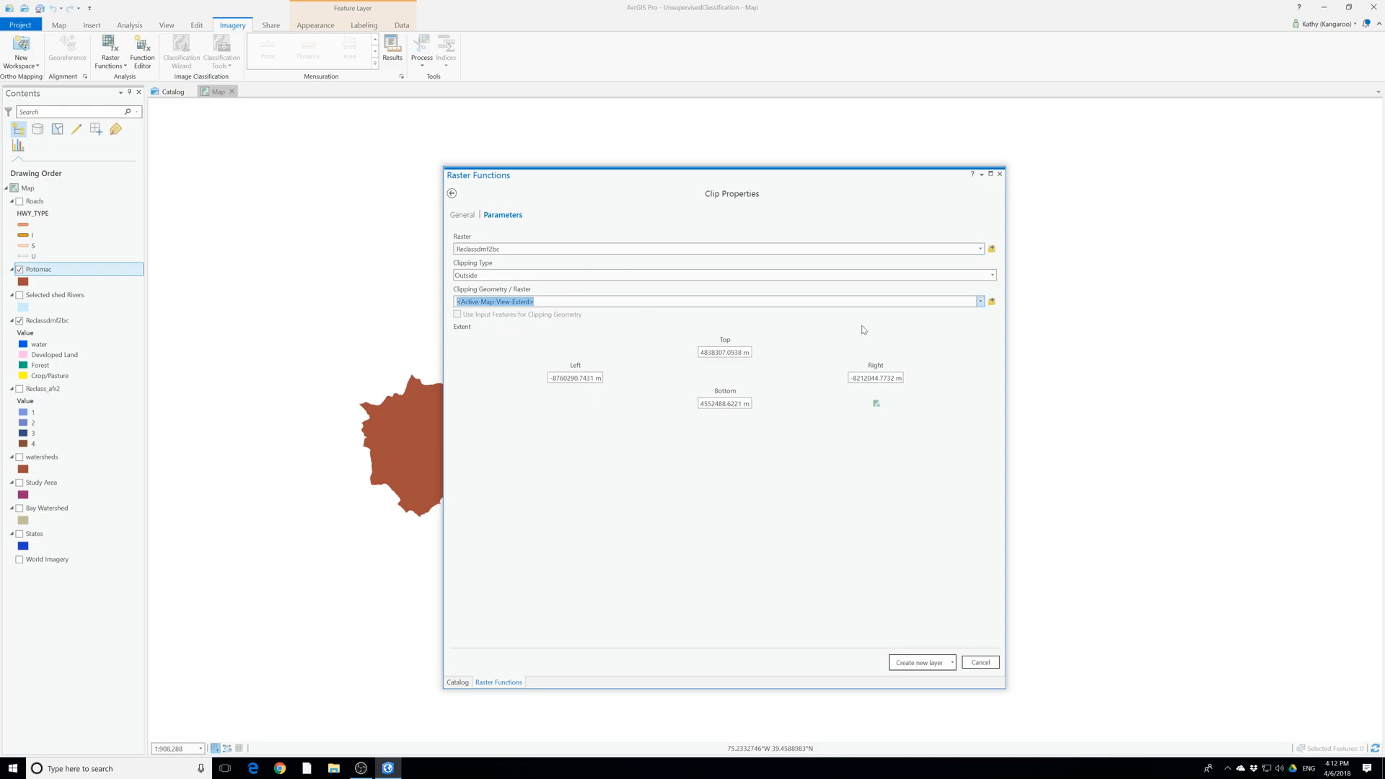
{"action": "left_click", "coordinate": [981, 302]}
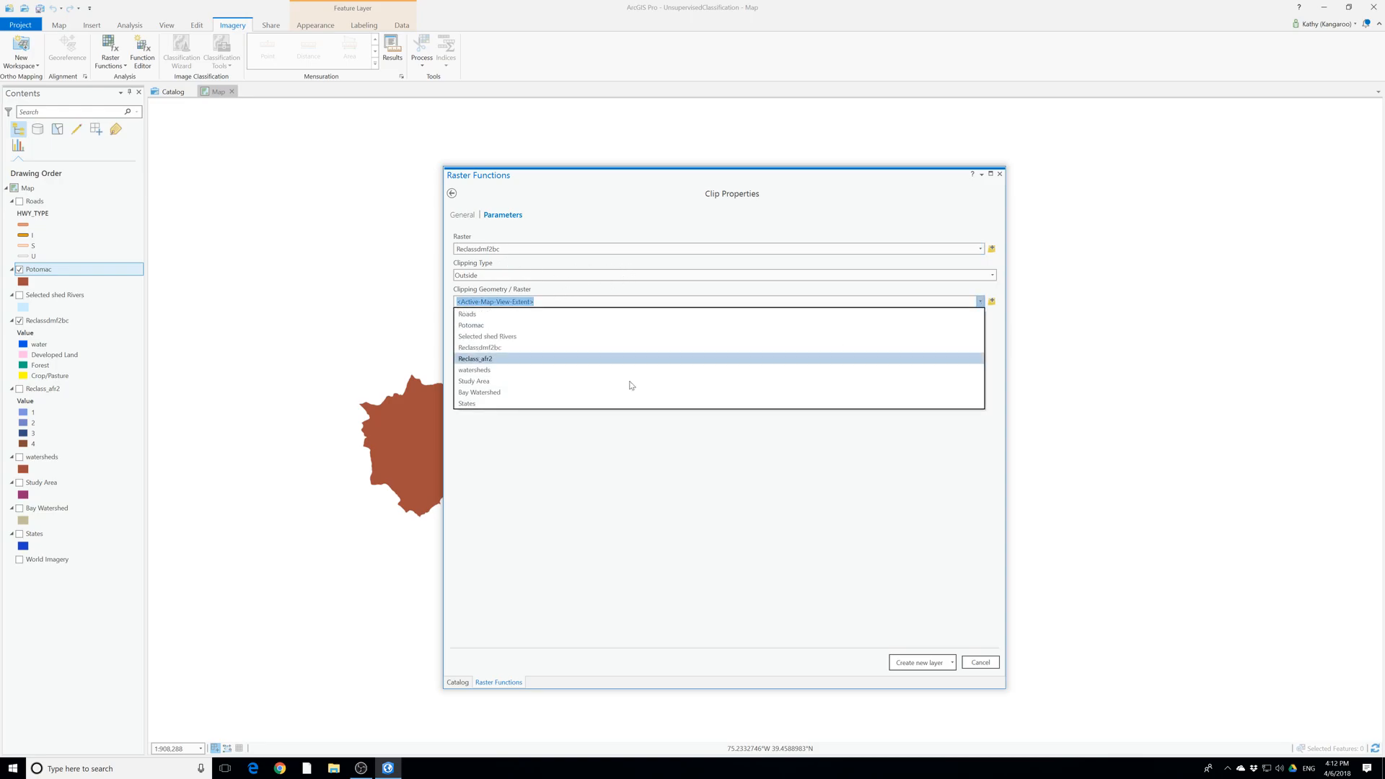
{"action": "left_click", "coordinate": [481, 326]}
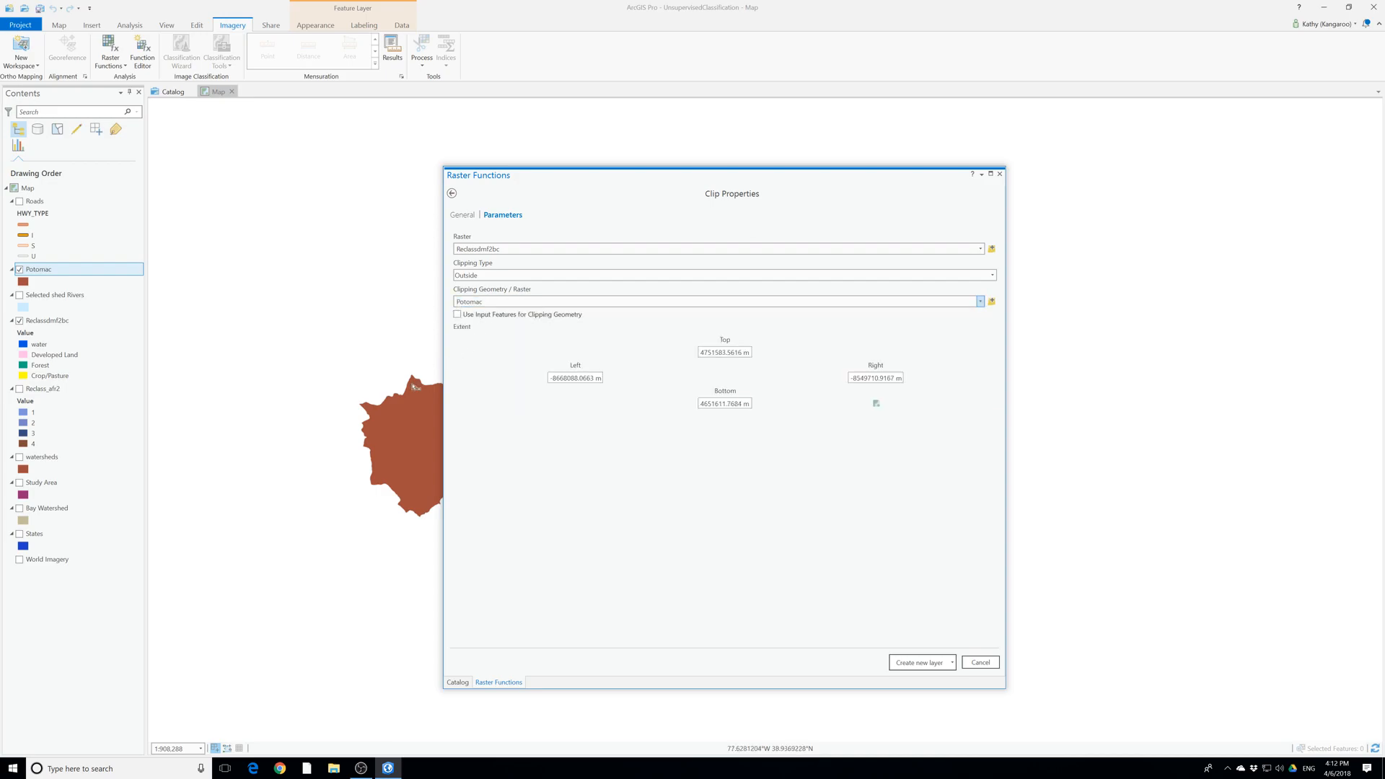
{"action": "left_click", "coordinate": [458, 316]}
{"action": "left_click", "coordinate": [938, 664]}
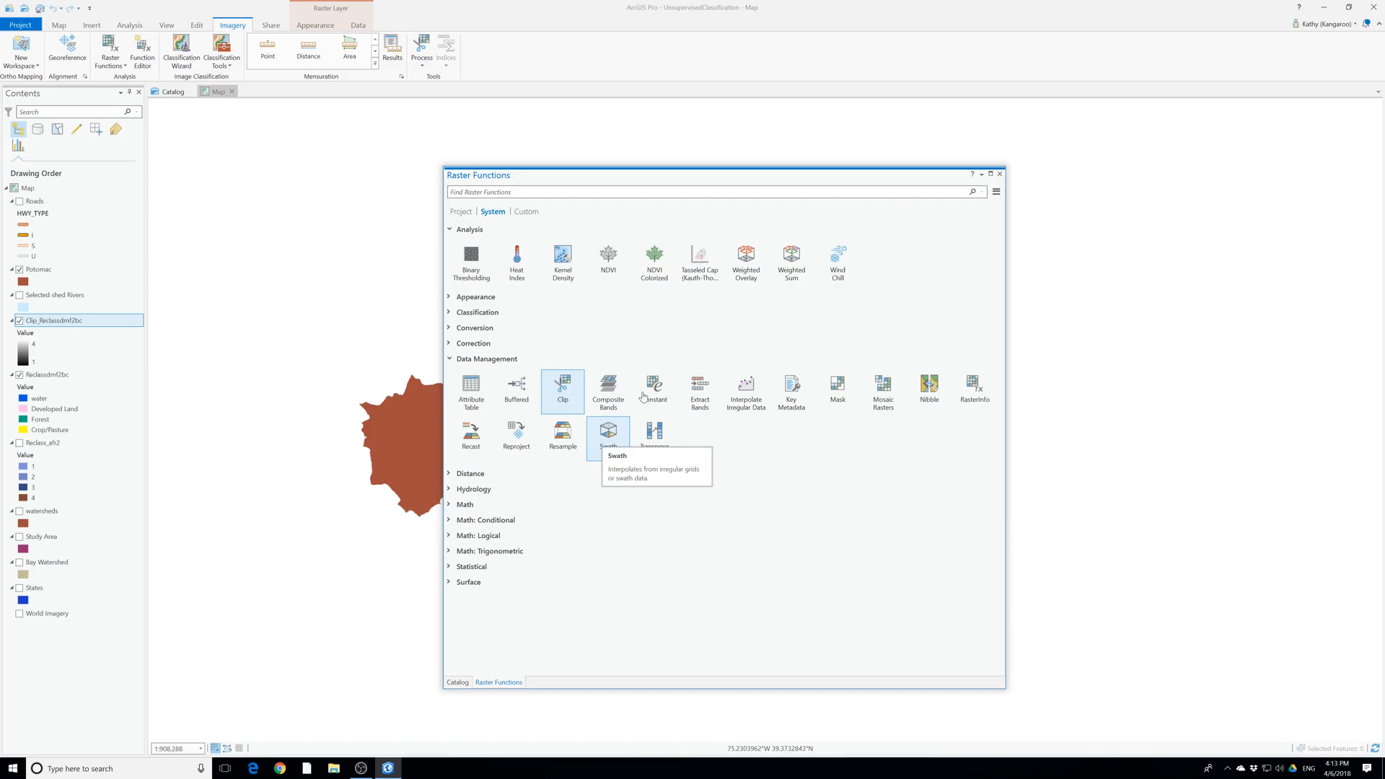
{"action": "left_click", "coordinate": [1000, 174]}
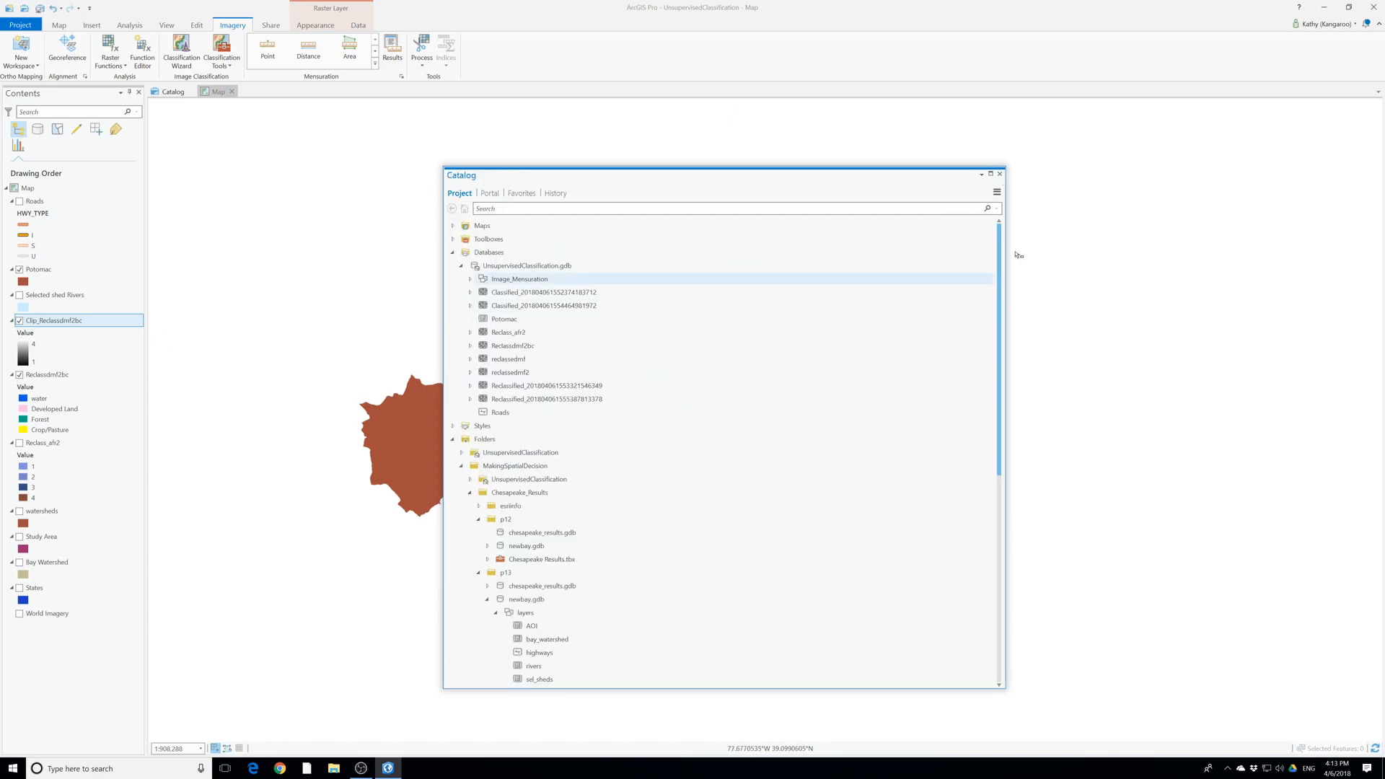
{"action": "left_click", "coordinate": [1000, 174]}
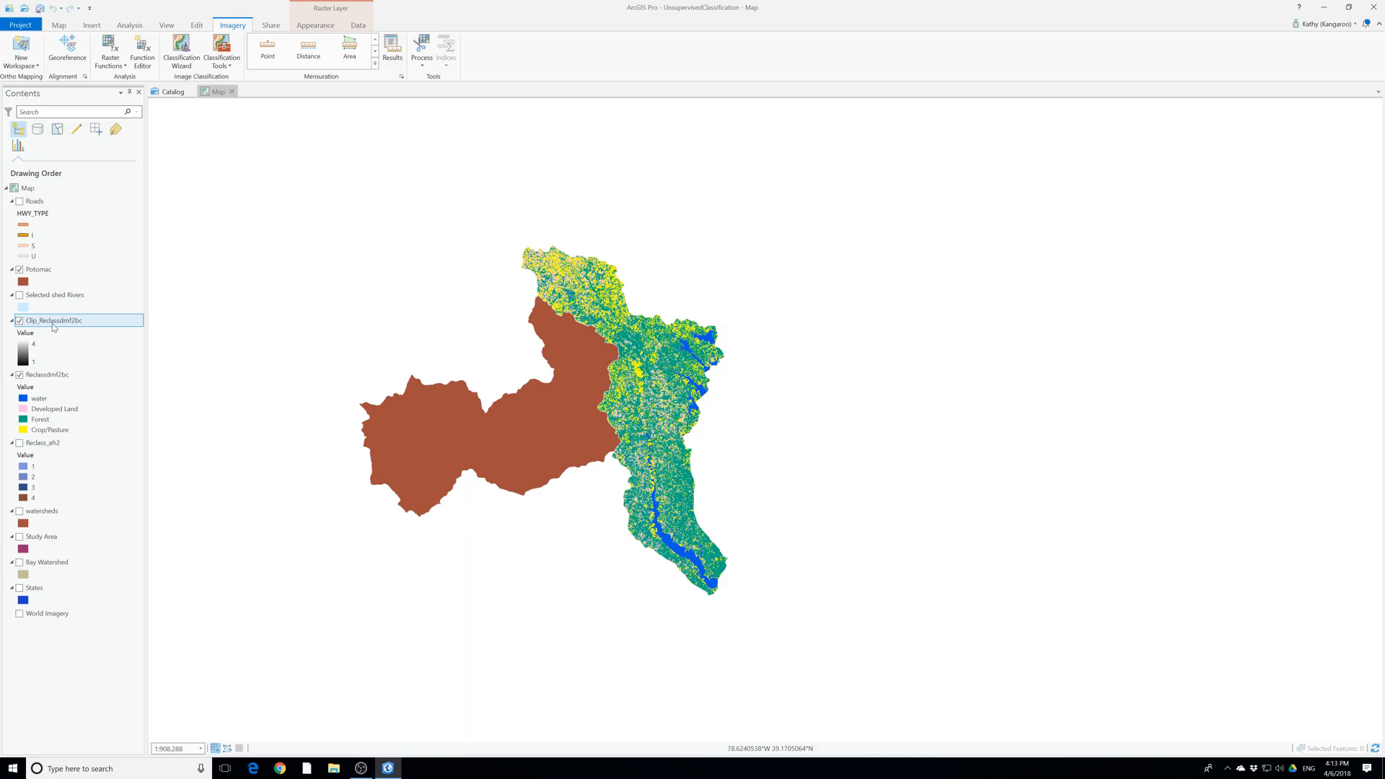
{"action": "right_click", "coordinate": [53, 327]}
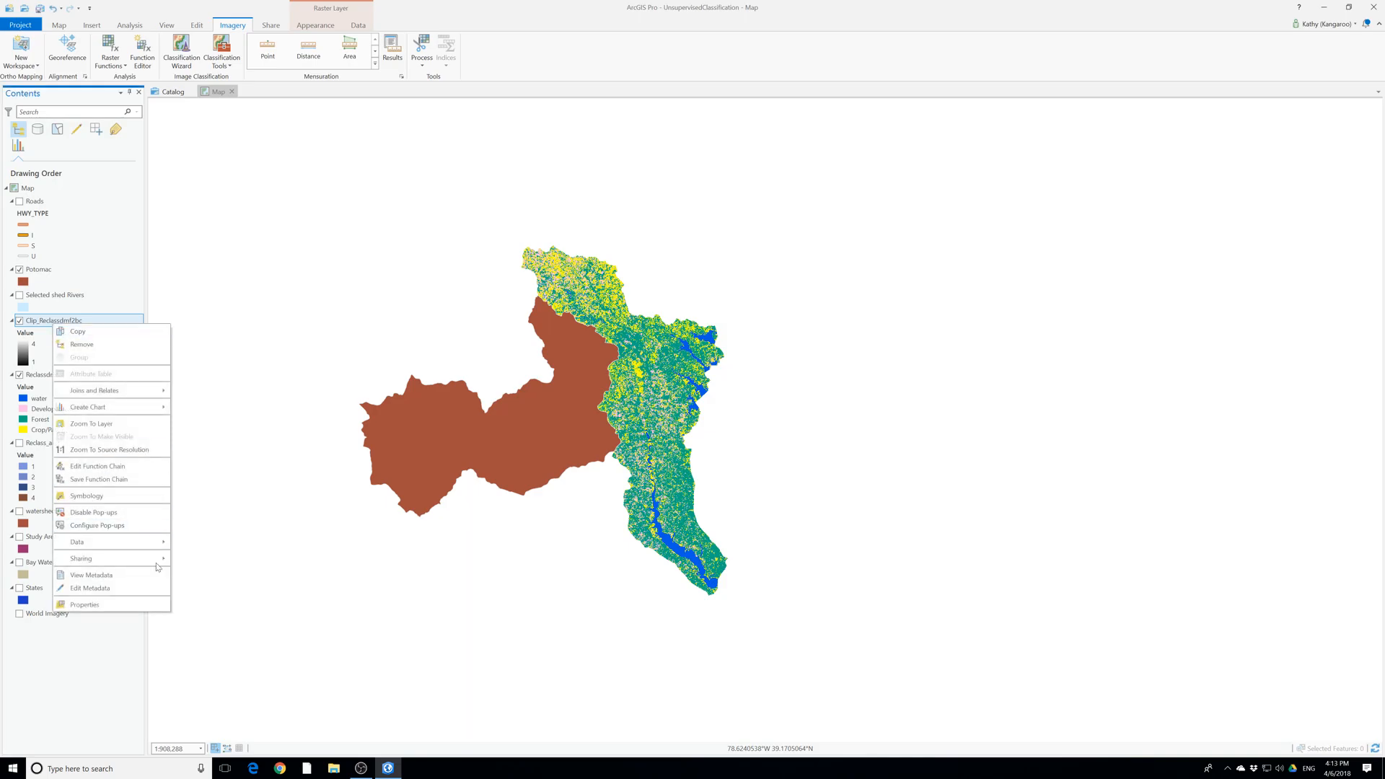
{"action": "mouse_move", "coordinate": [127, 542]}
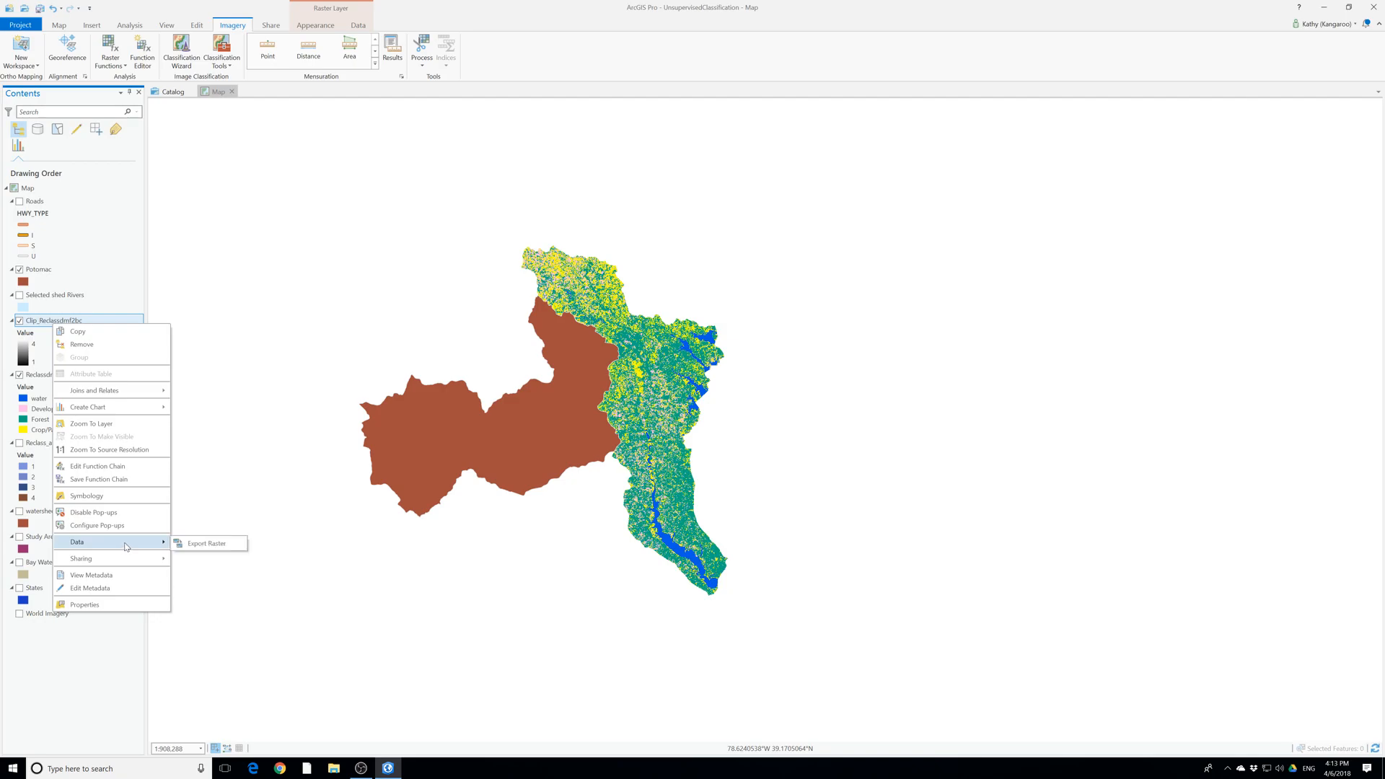
{"action": "left_click", "coordinate": [201, 544]}
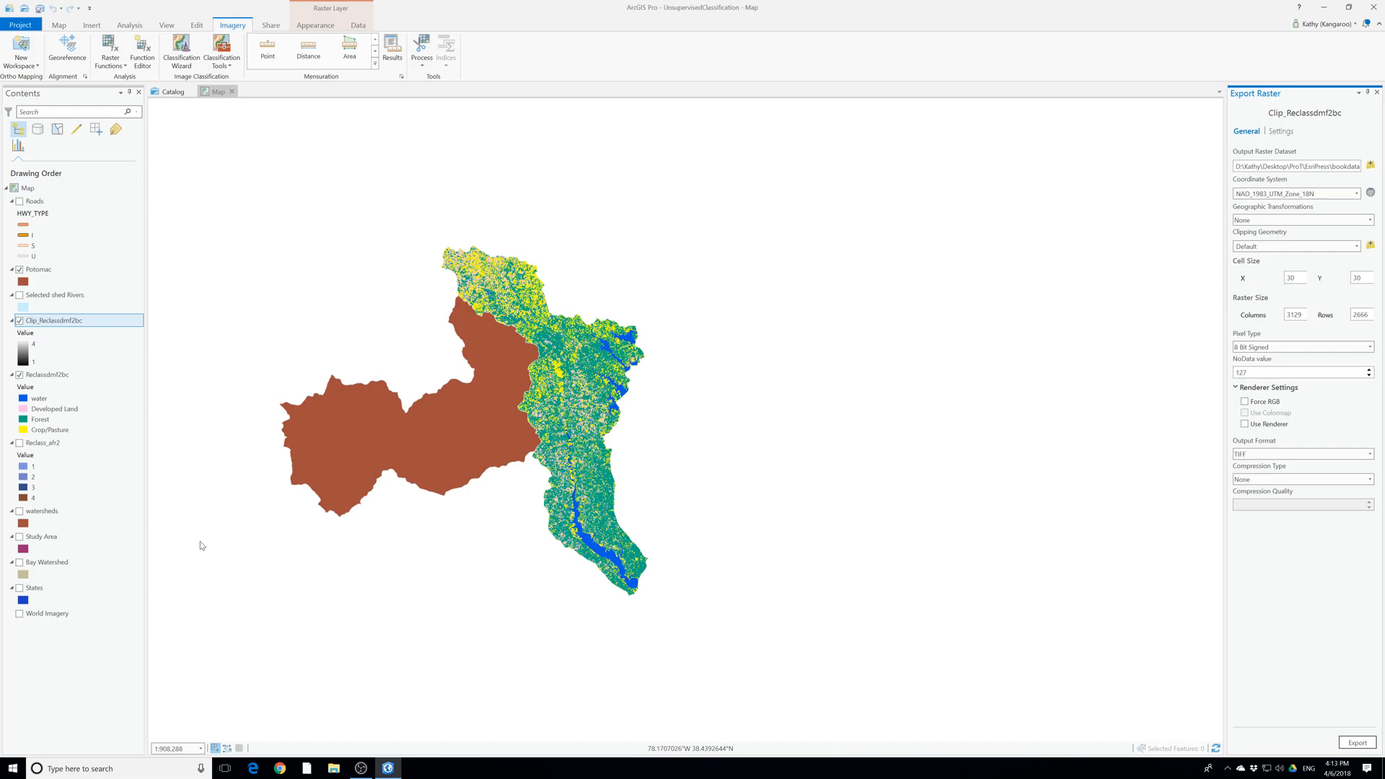
{"action": "left_click_drag", "start_coordinate": [1305, 101], "coordinate": [564, 126]}
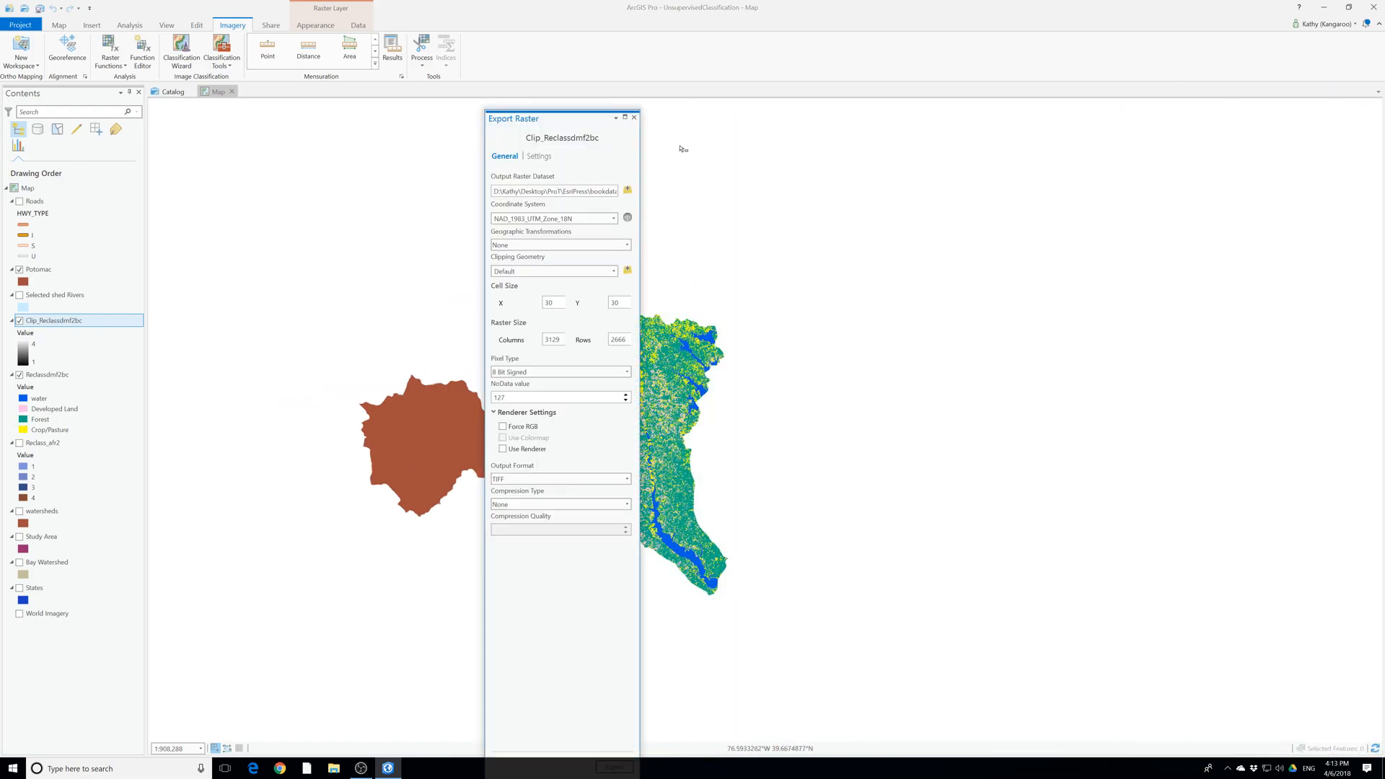
{"action": "left_click_drag", "start_coordinate": [640, 182], "coordinate": [958, 232]}
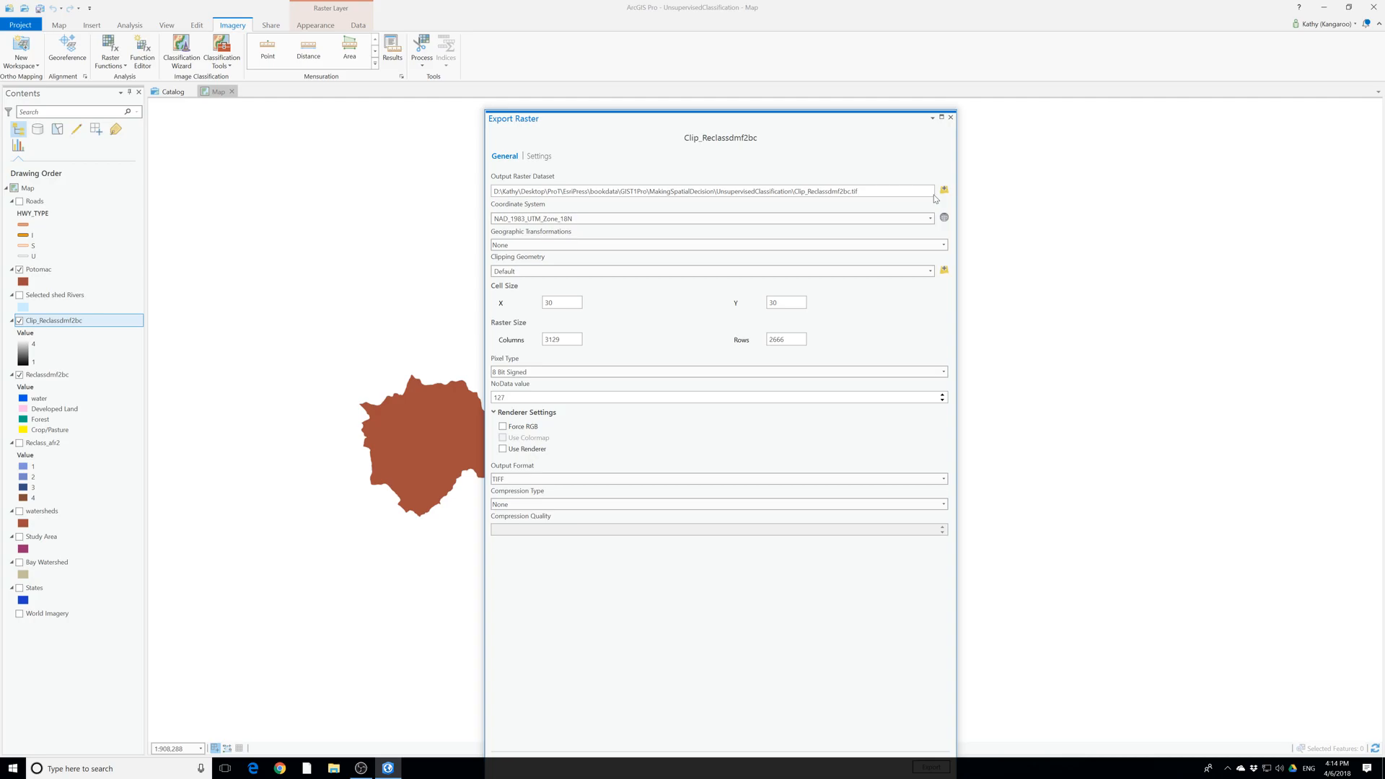
{"action": "left_click", "coordinate": [951, 117]}
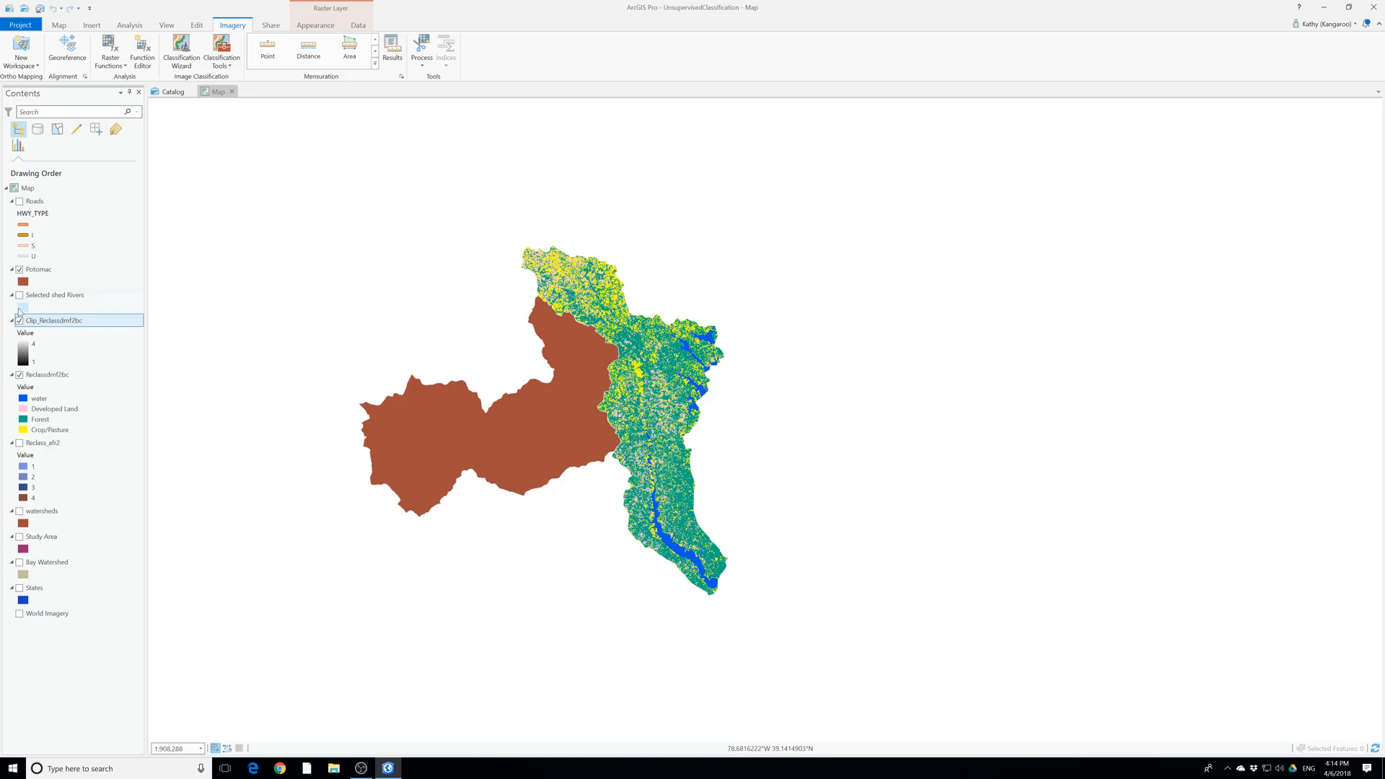
Hide the Reclassdmf2bc and Potomac layers so that only the clipped raster is displayed
{"action": "left_click", "coordinate": [49, 326]}
{"action": "left_click", "coordinate": [49, 326]}
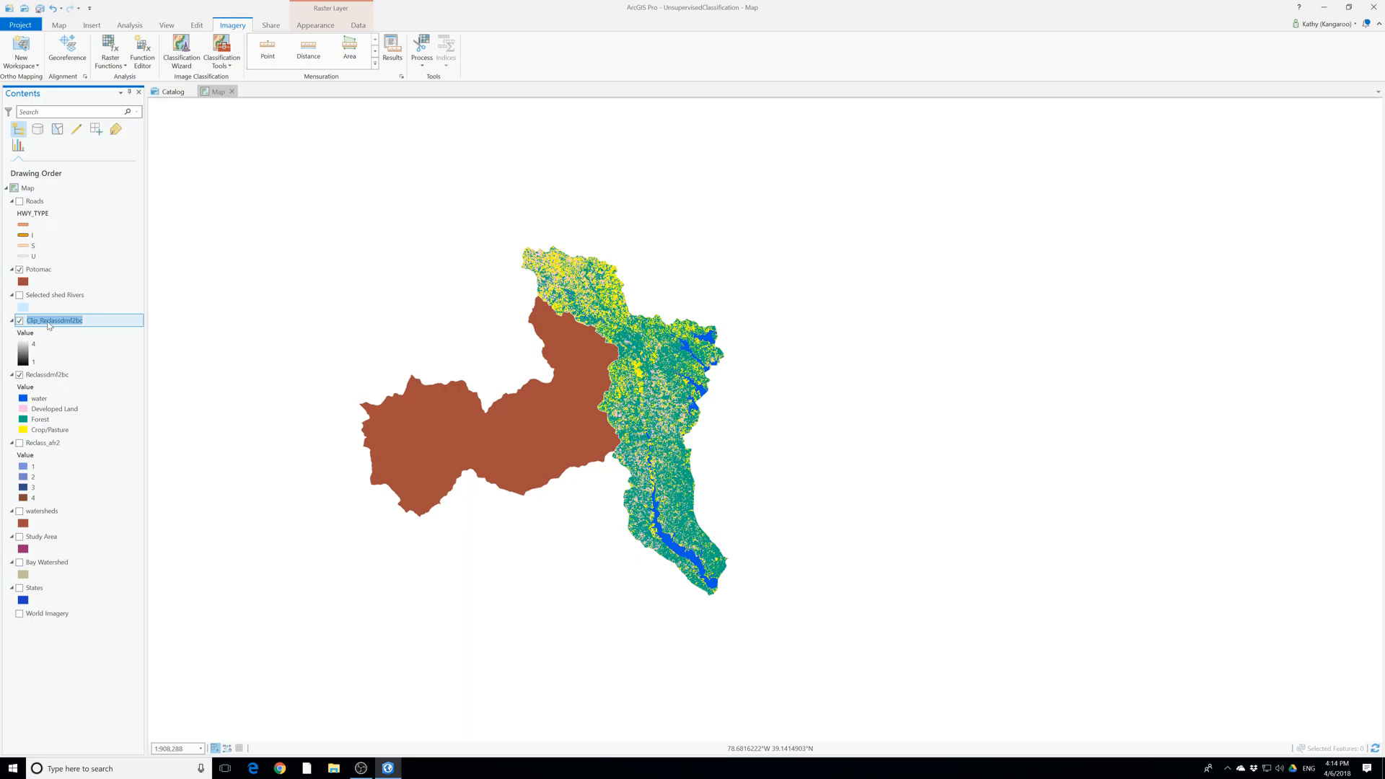
{"action": "left_click", "coordinate": [19, 375]}
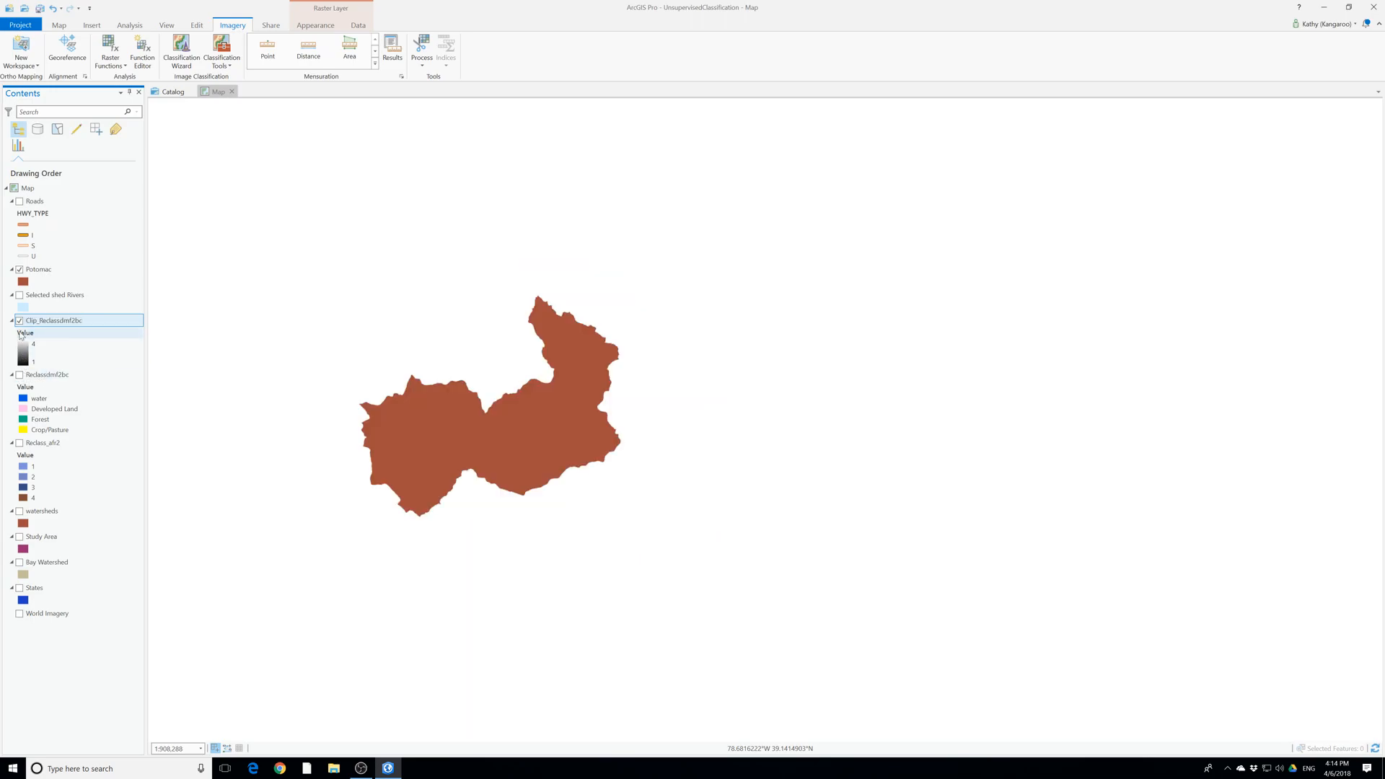
{"action": "left_click", "coordinate": [20, 270]}
{"action": "left_click", "coordinate": [601, 422]}
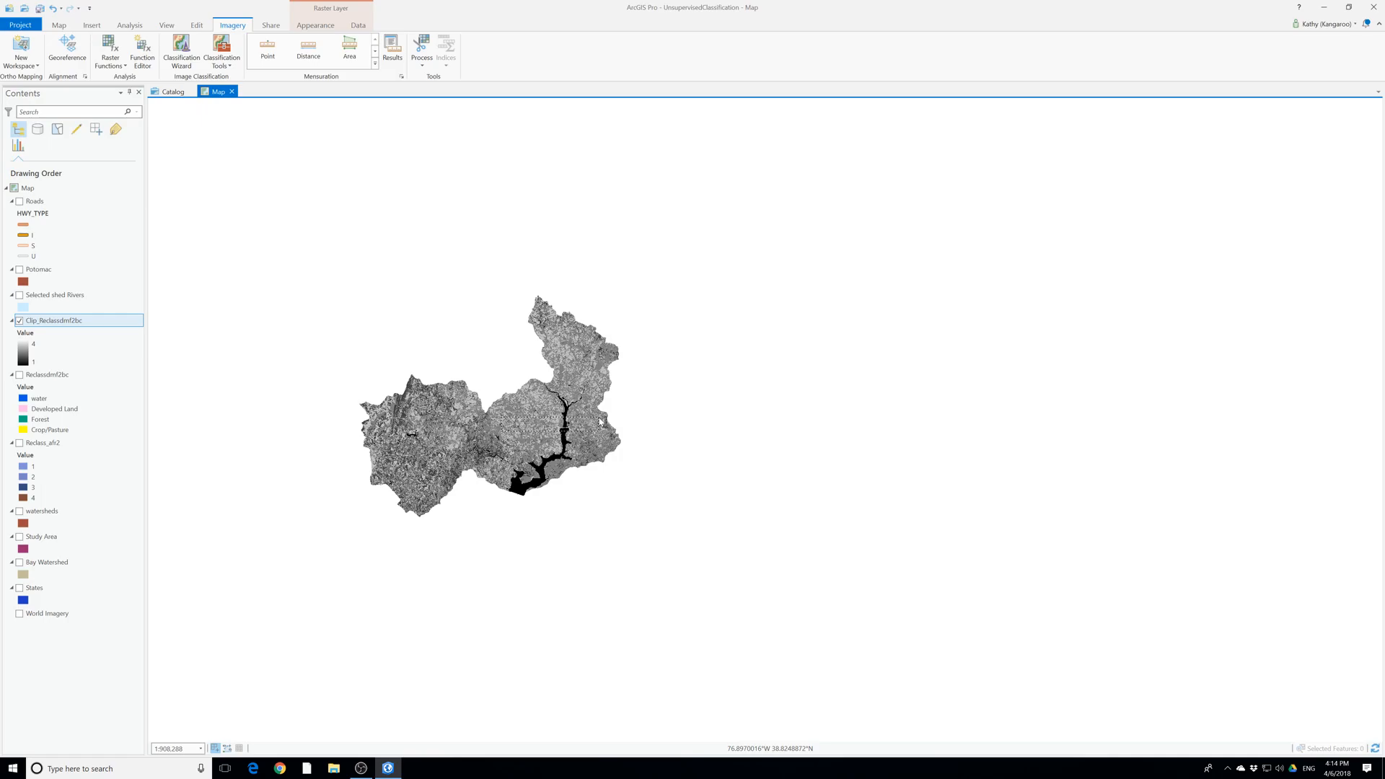
Import the symbology of Reclass.lyrx from the UnsupervisedClassification folder into Clip_Reclassdmf2bc and close the symbology settings
{"action": "right_click", "coordinate": [38, 325]}
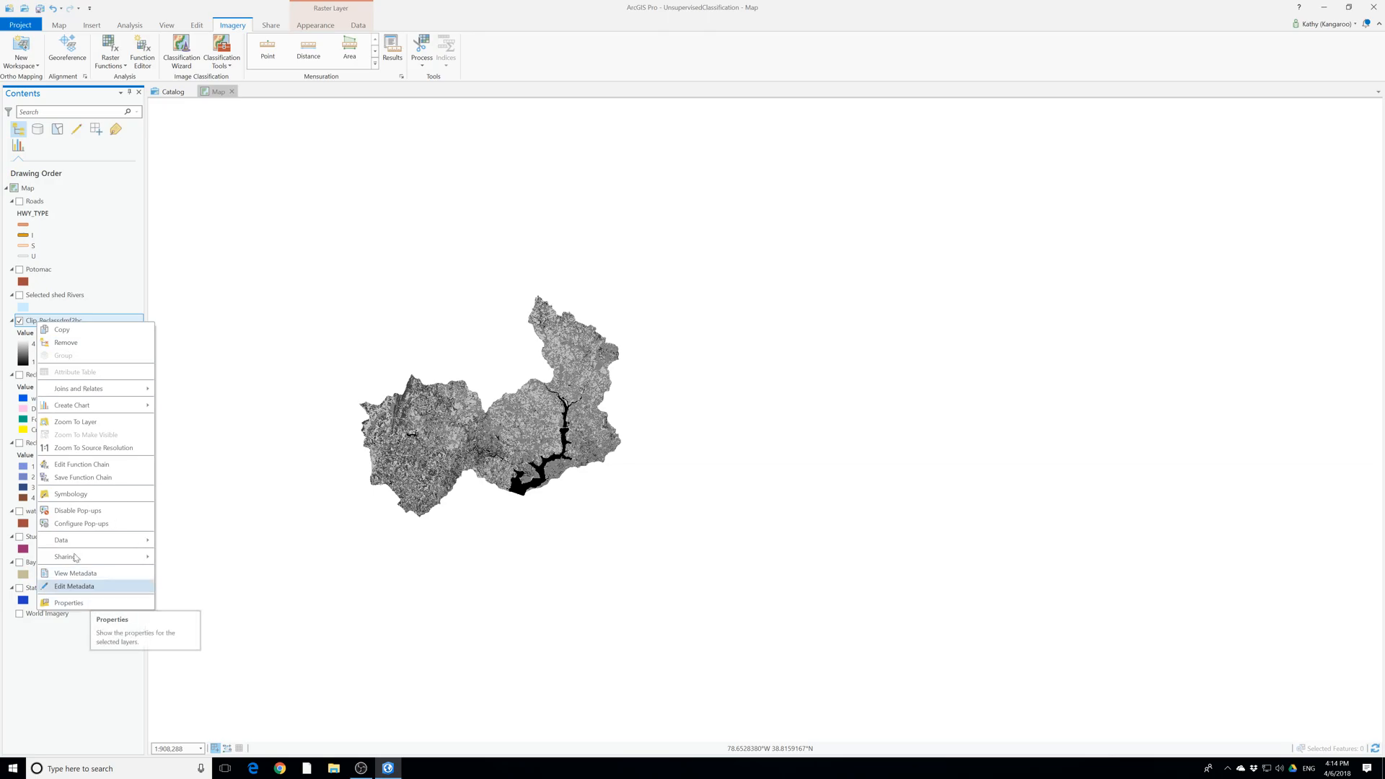
{"action": "left_click", "coordinate": [76, 496]}
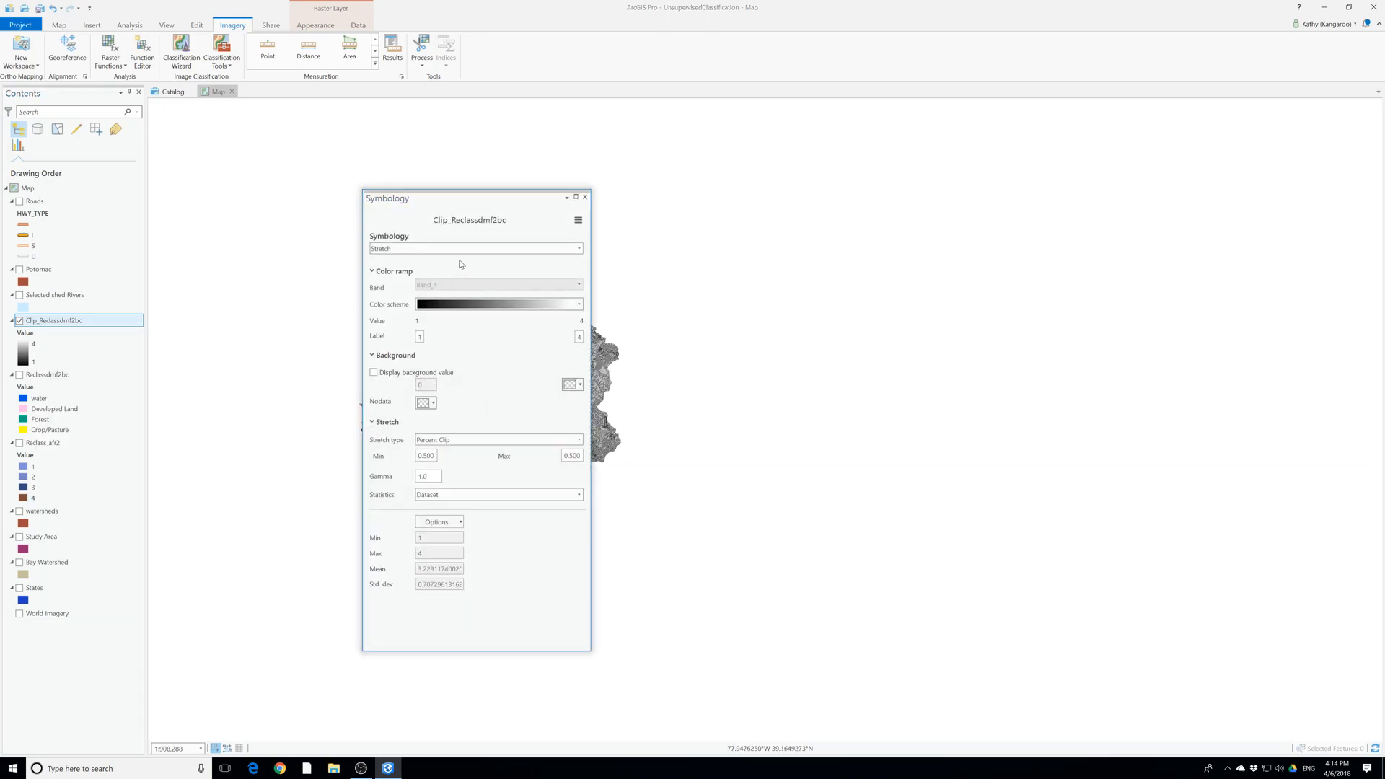
{"action": "left_click", "coordinate": [481, 250]}
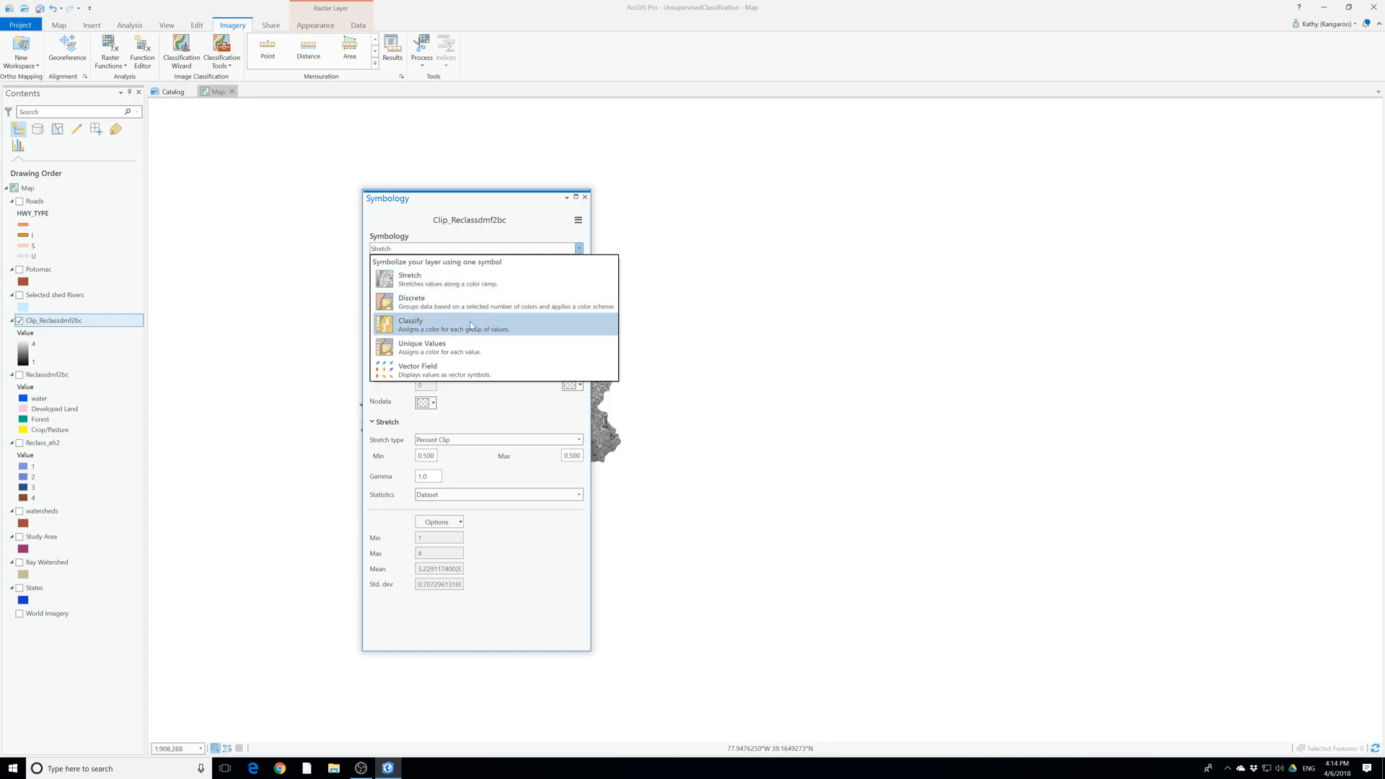
{"action": "left_click", "coordinate": [754, 363]}
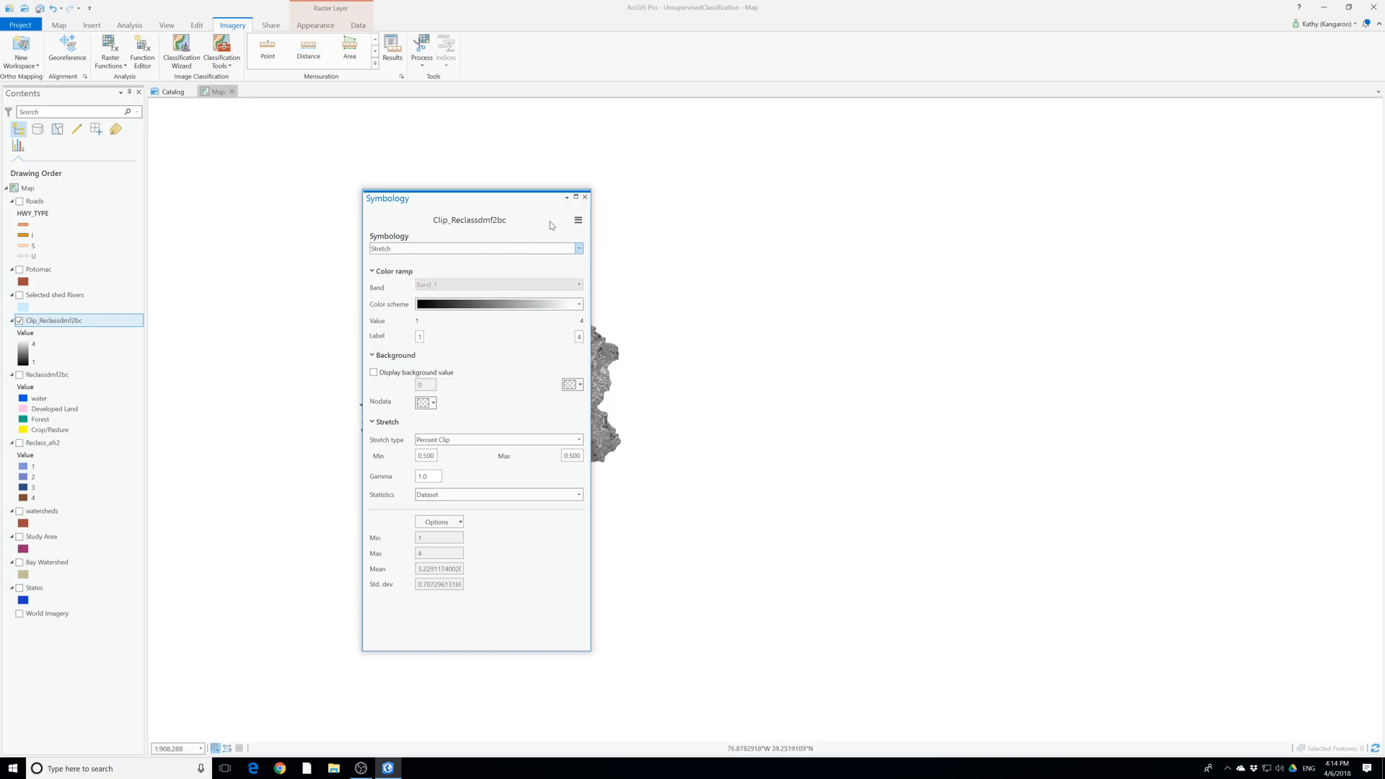
{"action": "left_click", "coordinate": [578, 220]}
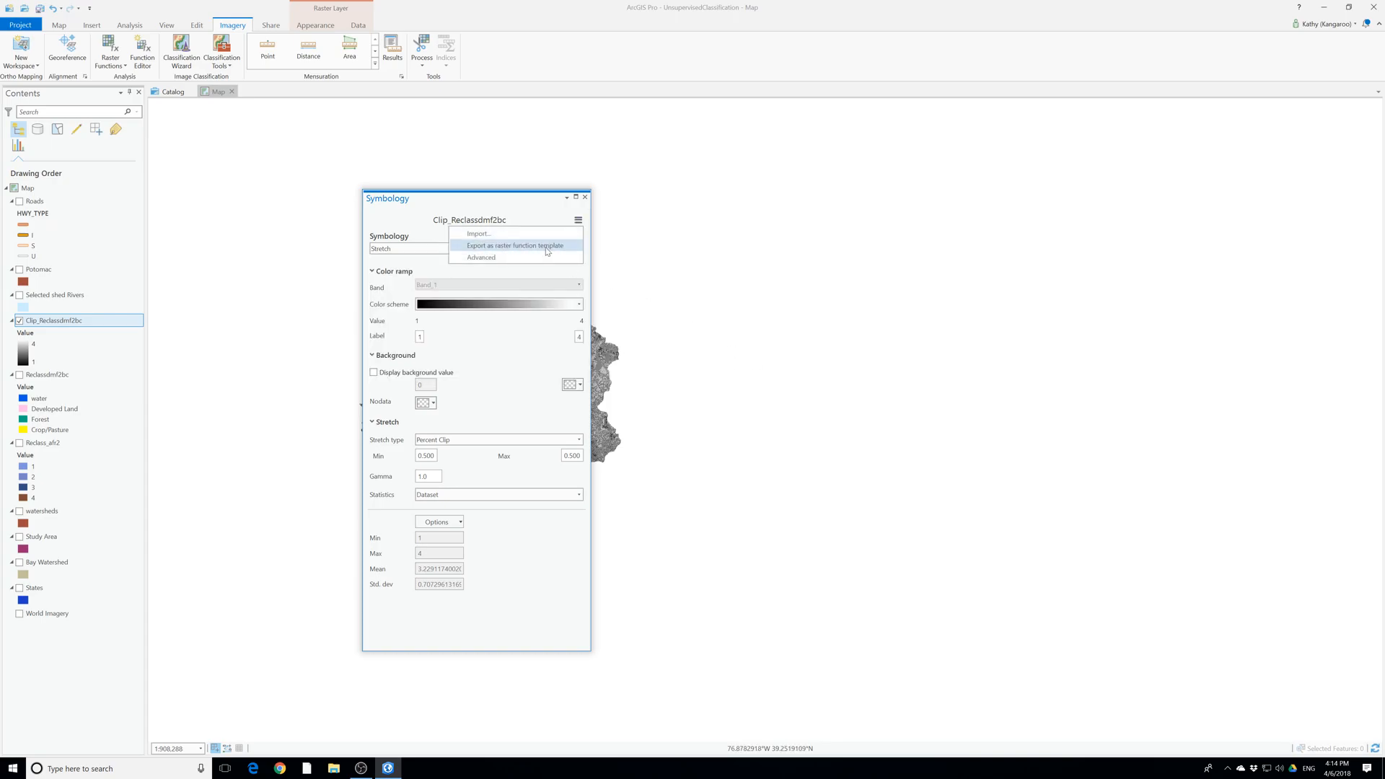
{"action": "left_click", "coordinate": [478, 233]}
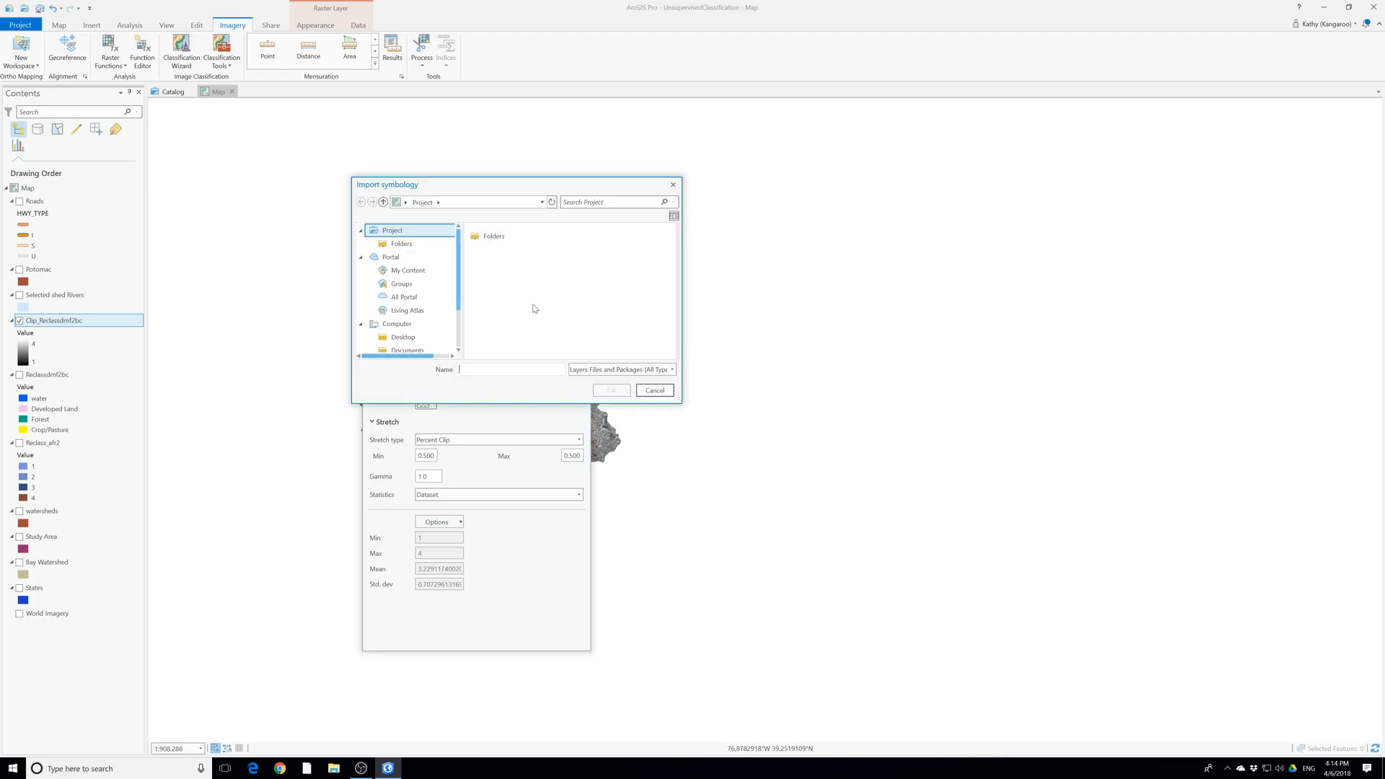
{"action": "double_click", "coordinate": [475, 237]}
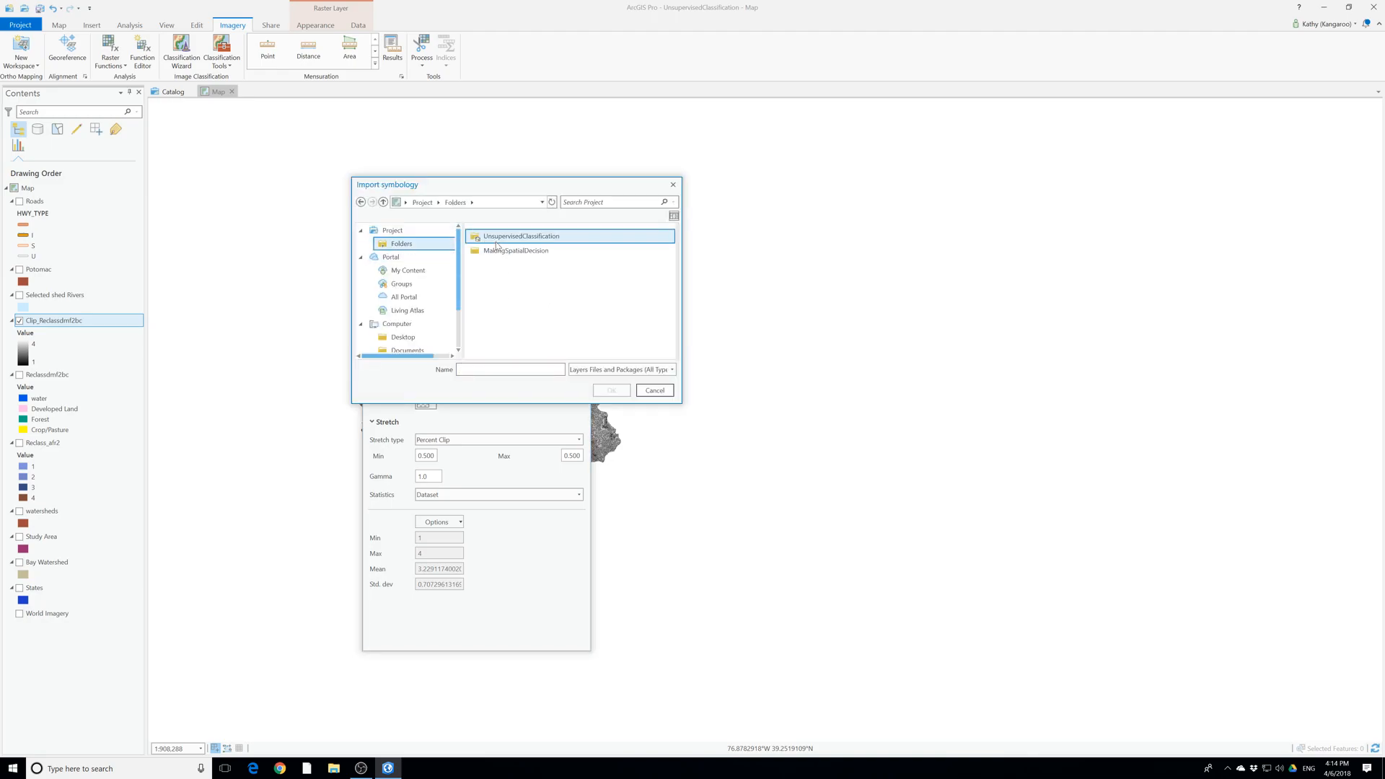
{"action": "double_click", "coordinate": [502, 252]}
{"action": "double_click", "coordinate": [500, 240]}
{"action": "left_click", "coordinate": [500, 264]}
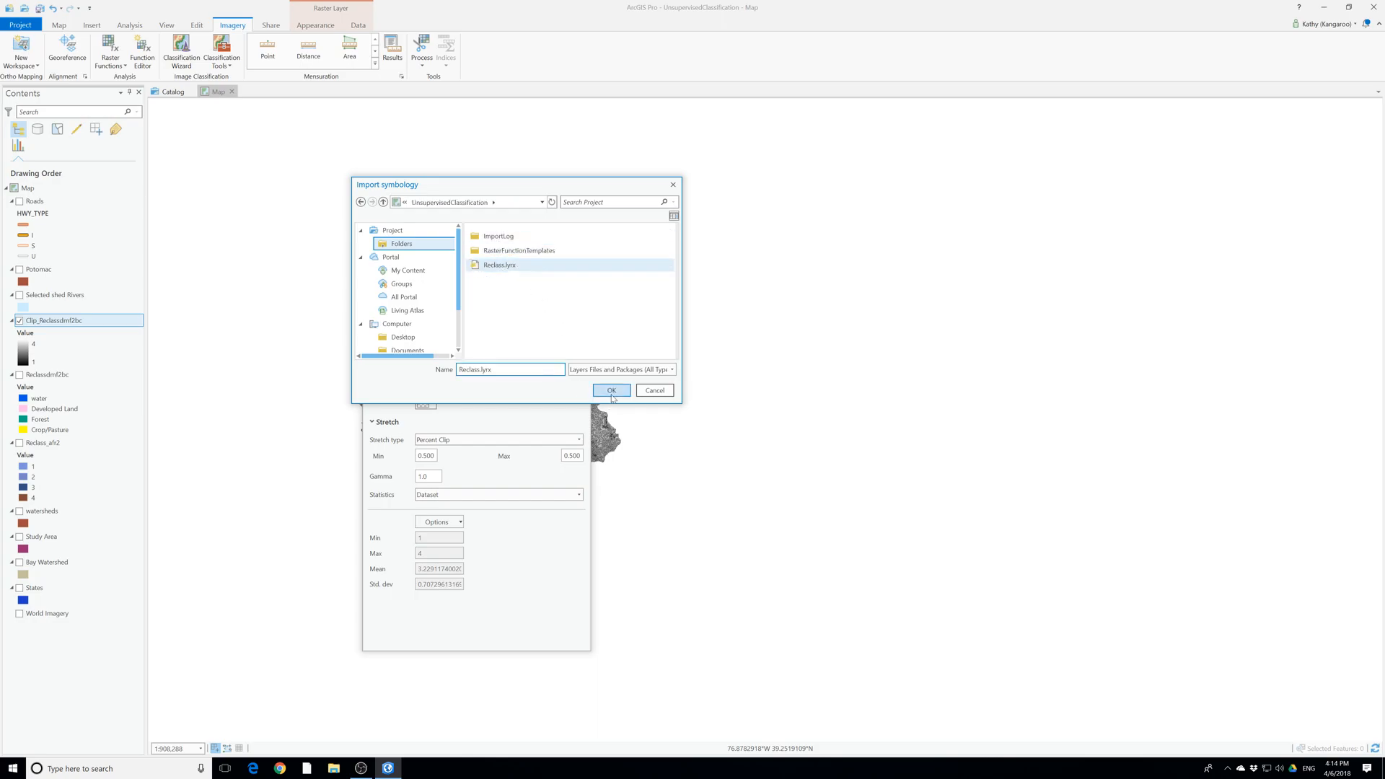
{"action": "left_click", "coordinate": [611, 390]}
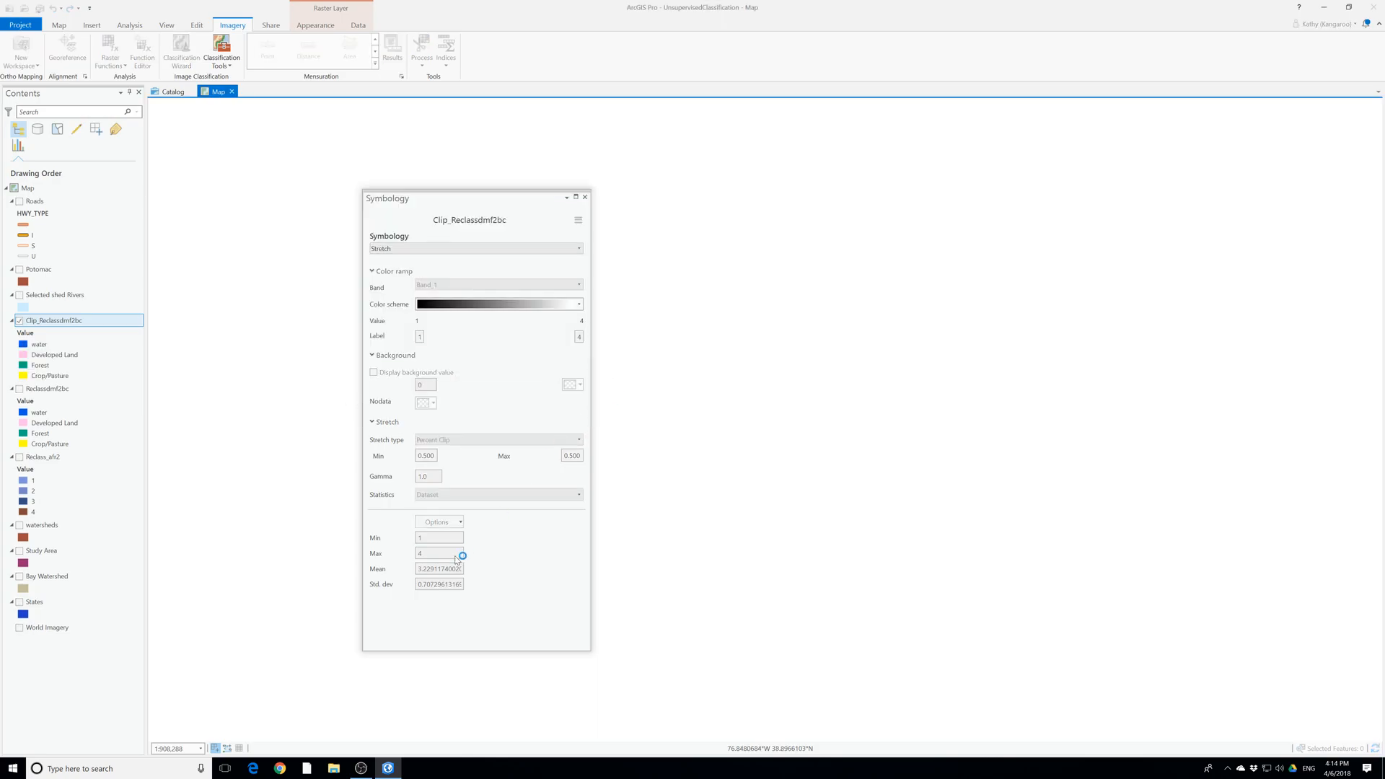
{"action": "left_click", "coordinate": [585, 197]}
{"action": "left_click", "coordinate": [600, 207]}
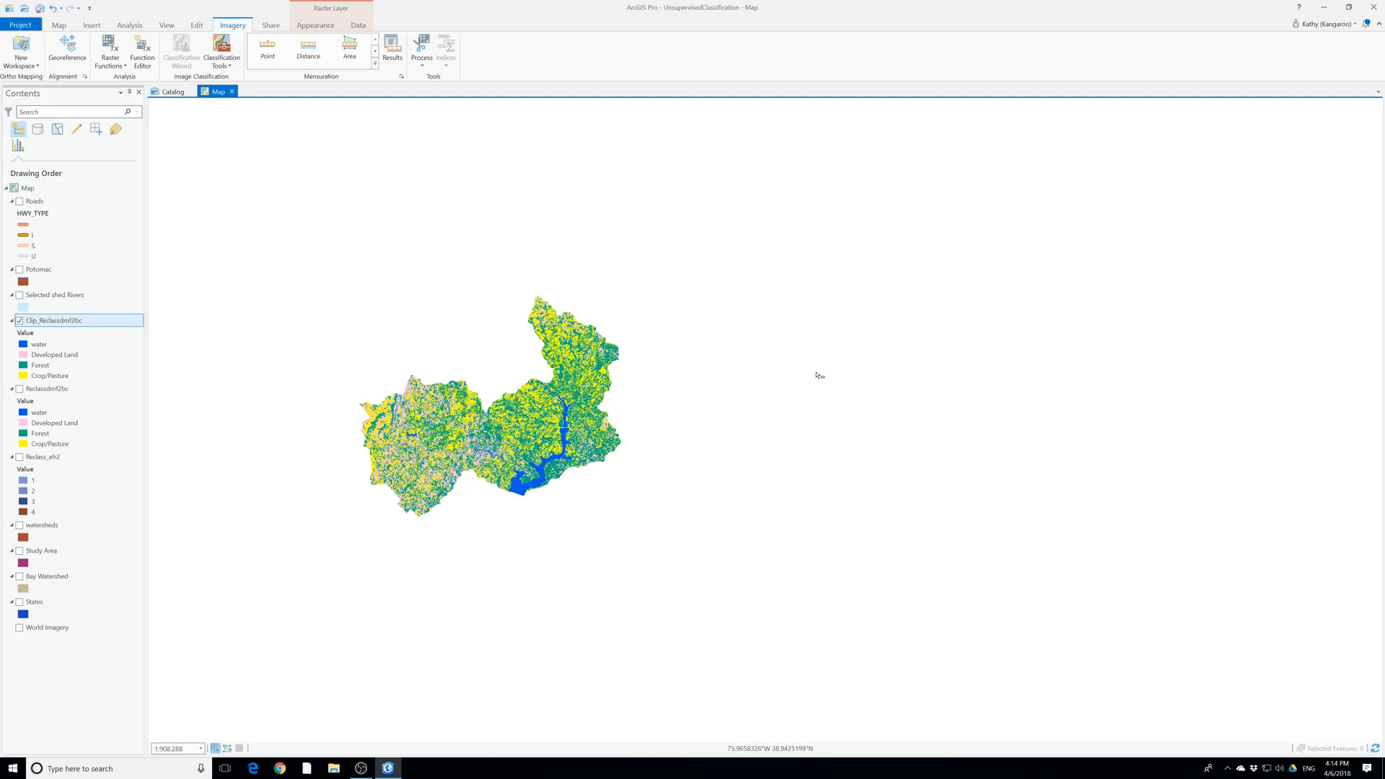
{"action": "right_click", "coordinate": [51, 321]}
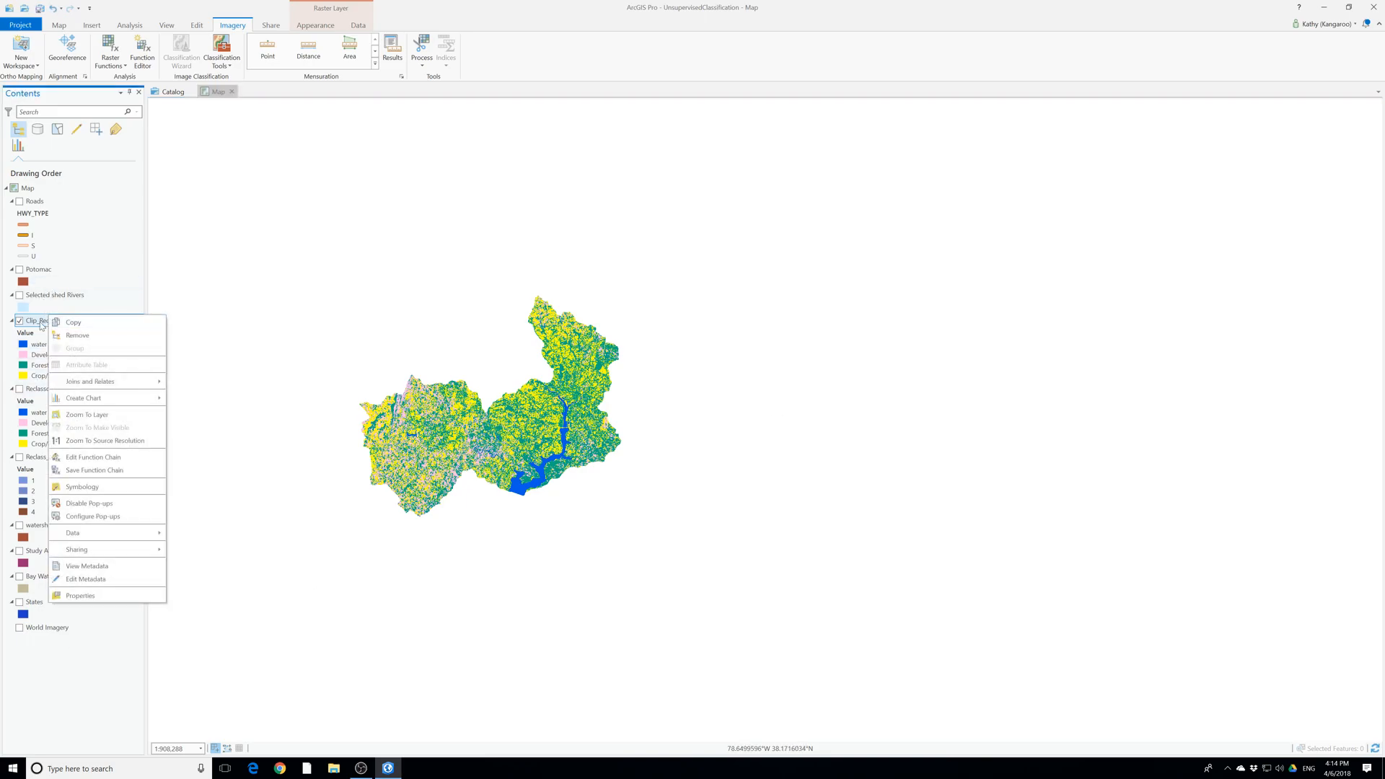
{"action": "mouse_move", "coordinate": [112, 534]}
{"action": "left_click", "coordinate": [189, 536]}
{"action": "left_click_drag", "start_coordinate": [614, 121], "coordinate": [568, 102]}
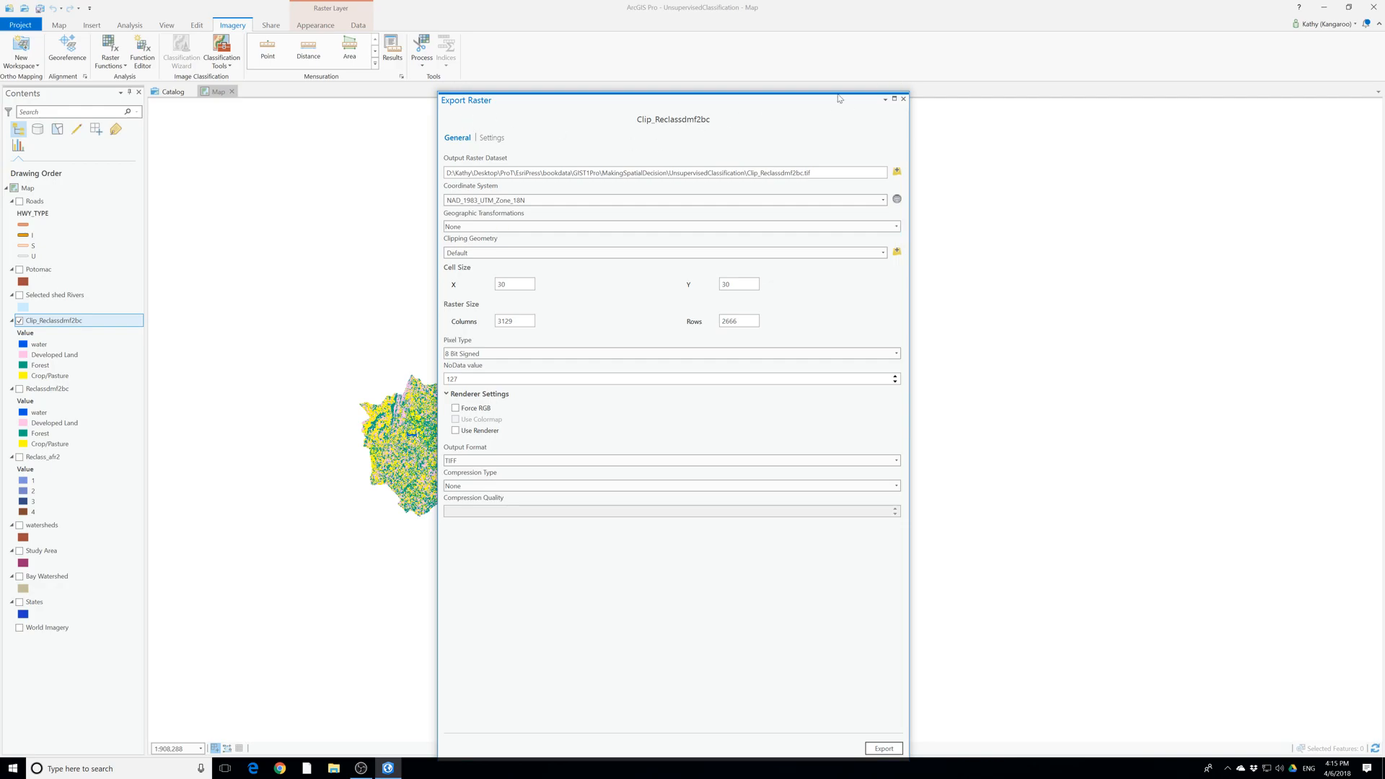
{"action": "left_click", "coordinate": [903, 98]}
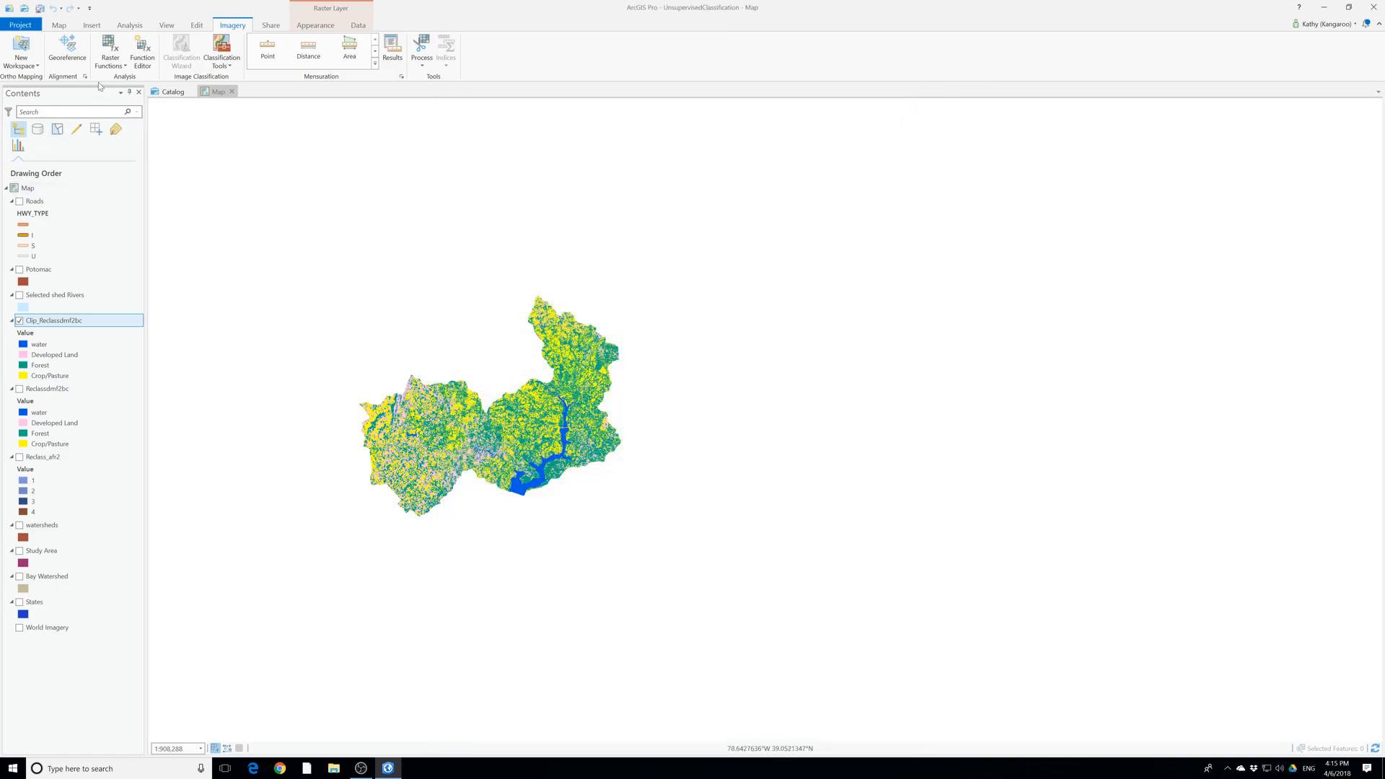
Search the project, system and custom raster functions for "copy raster" and close the function list
{"action": "left_click", "coordinate": [117, 54]}
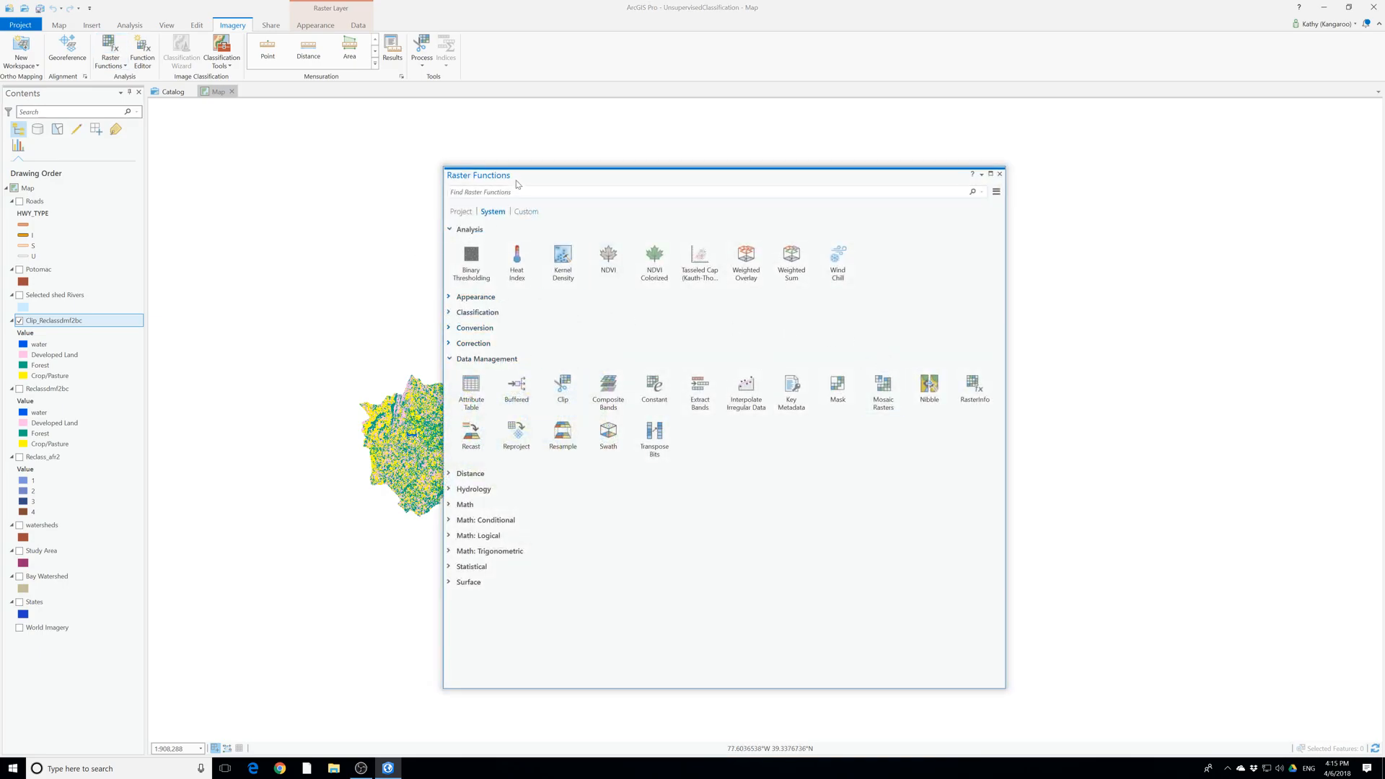
{"action": "type", "text": "cop"}
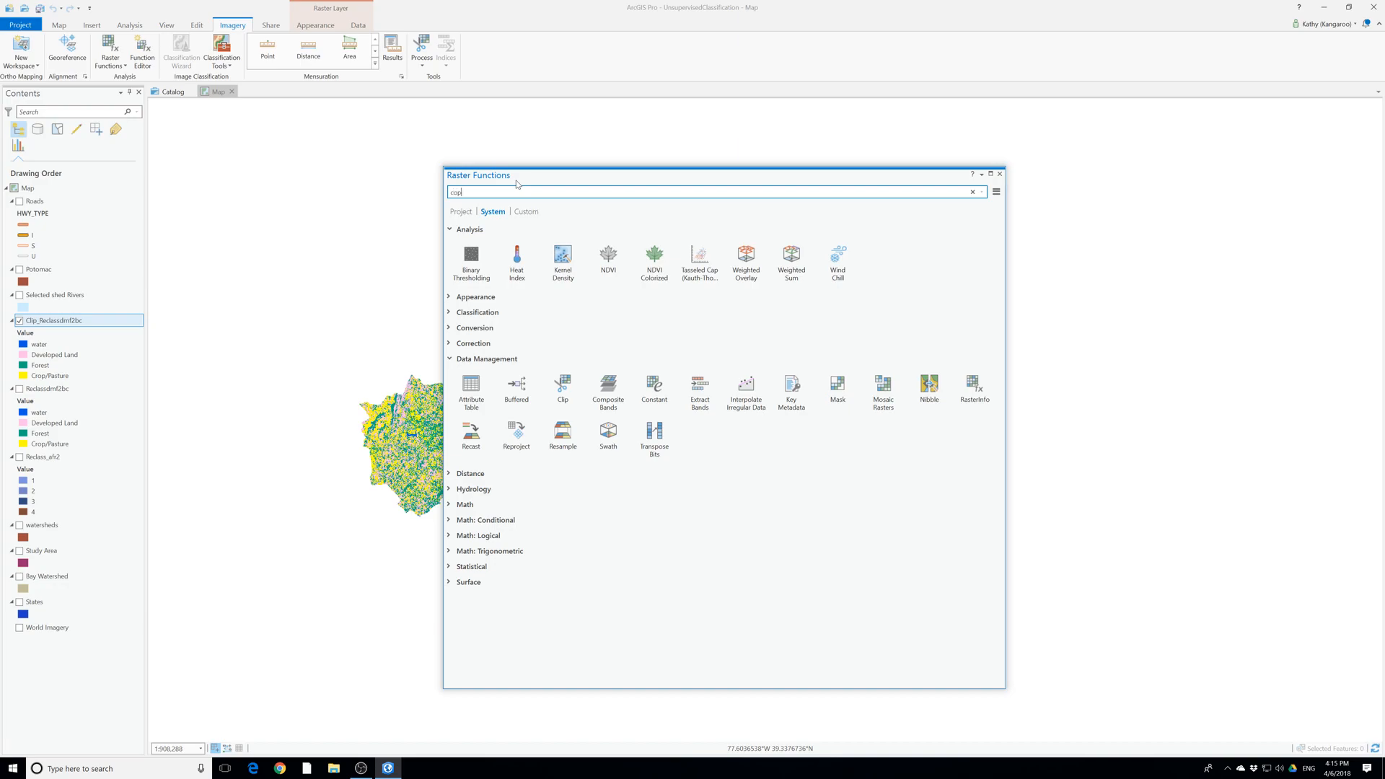
{"action": "type", "text": "y raste"}
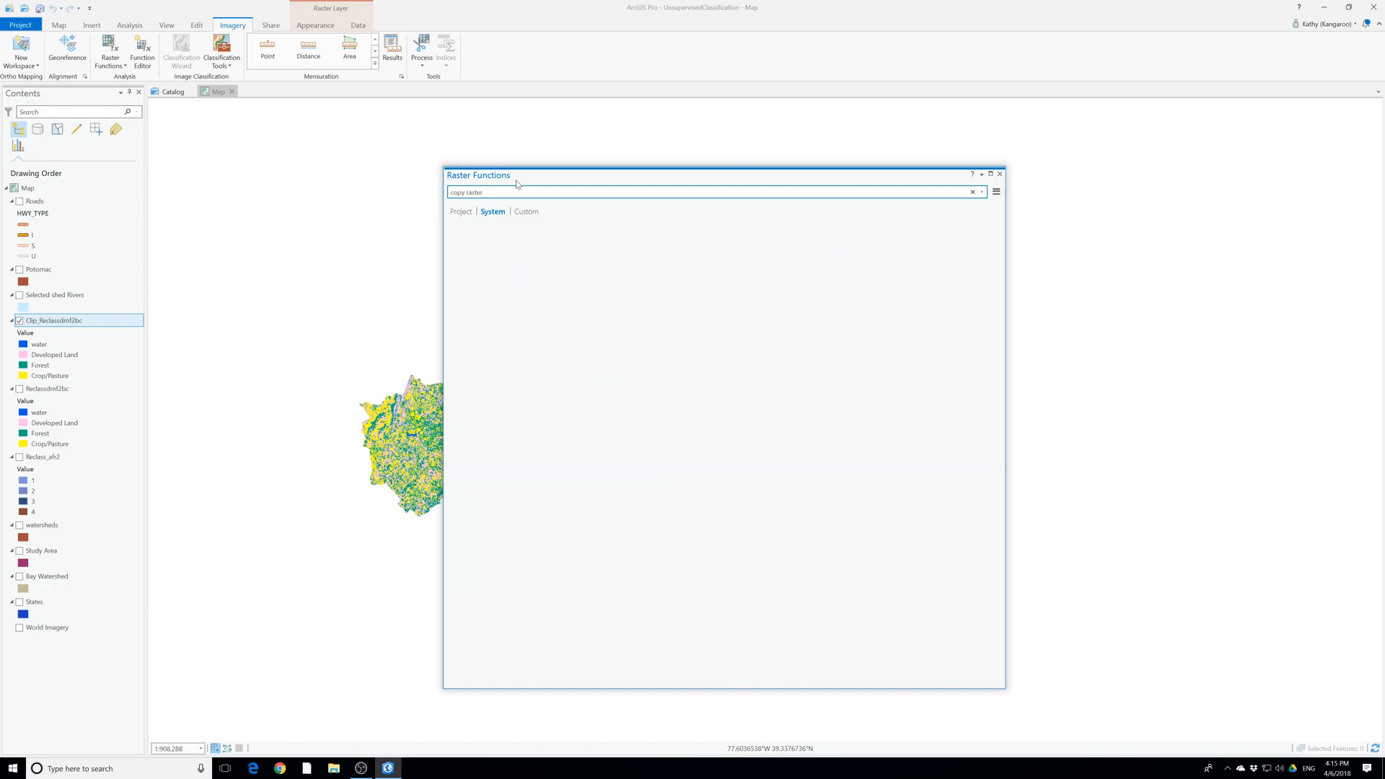
{"action": "type", "text": "r"}
{"action": "left_click", "coordinate": [460, 215]}
{"action": "left_click", "coordinate": [493, 214]}
{"action": "left_click", "coordinate": [522, 212]}
{"action": "left_click", "coordinate": [999, 174]}
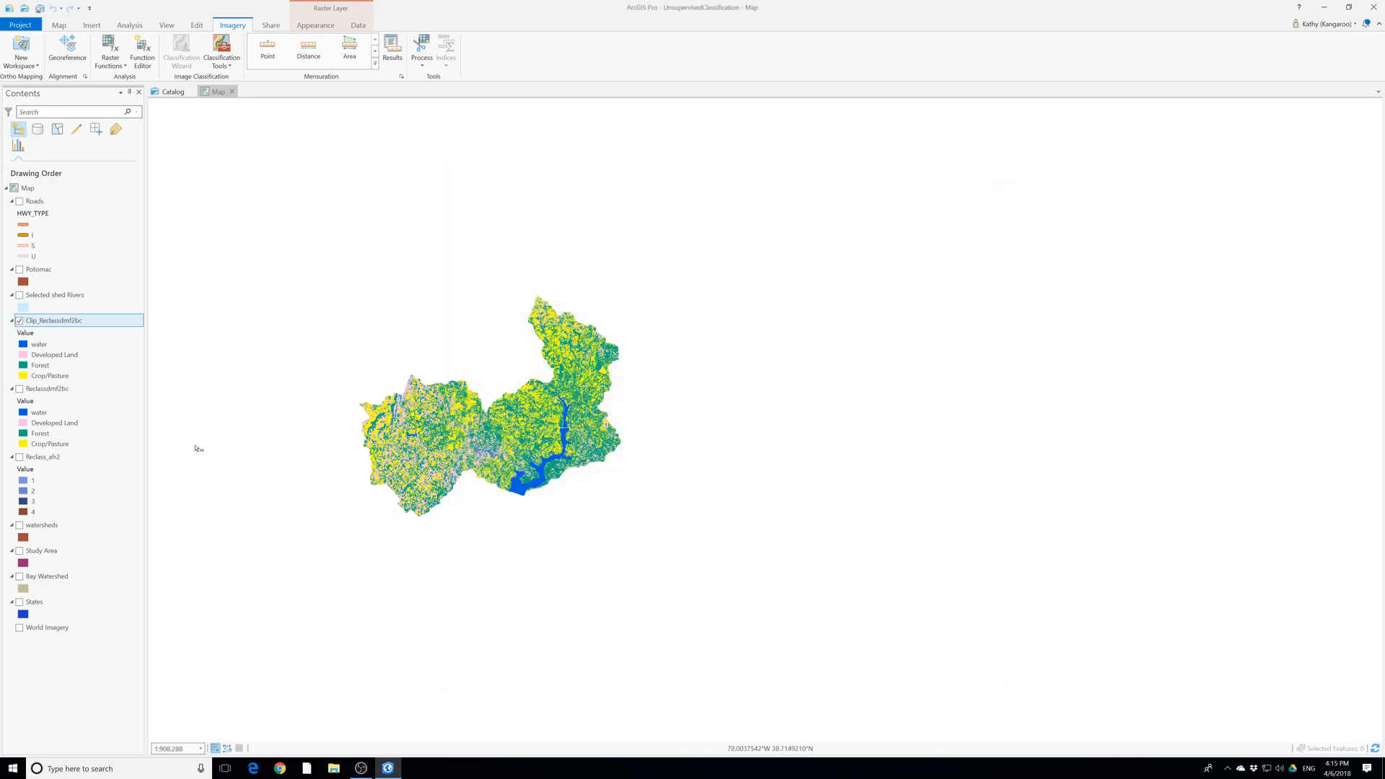
{"action": "left_click", "coordinate": [92, 27]}
{"action": "left_click", "coordinate": [126, 26]}
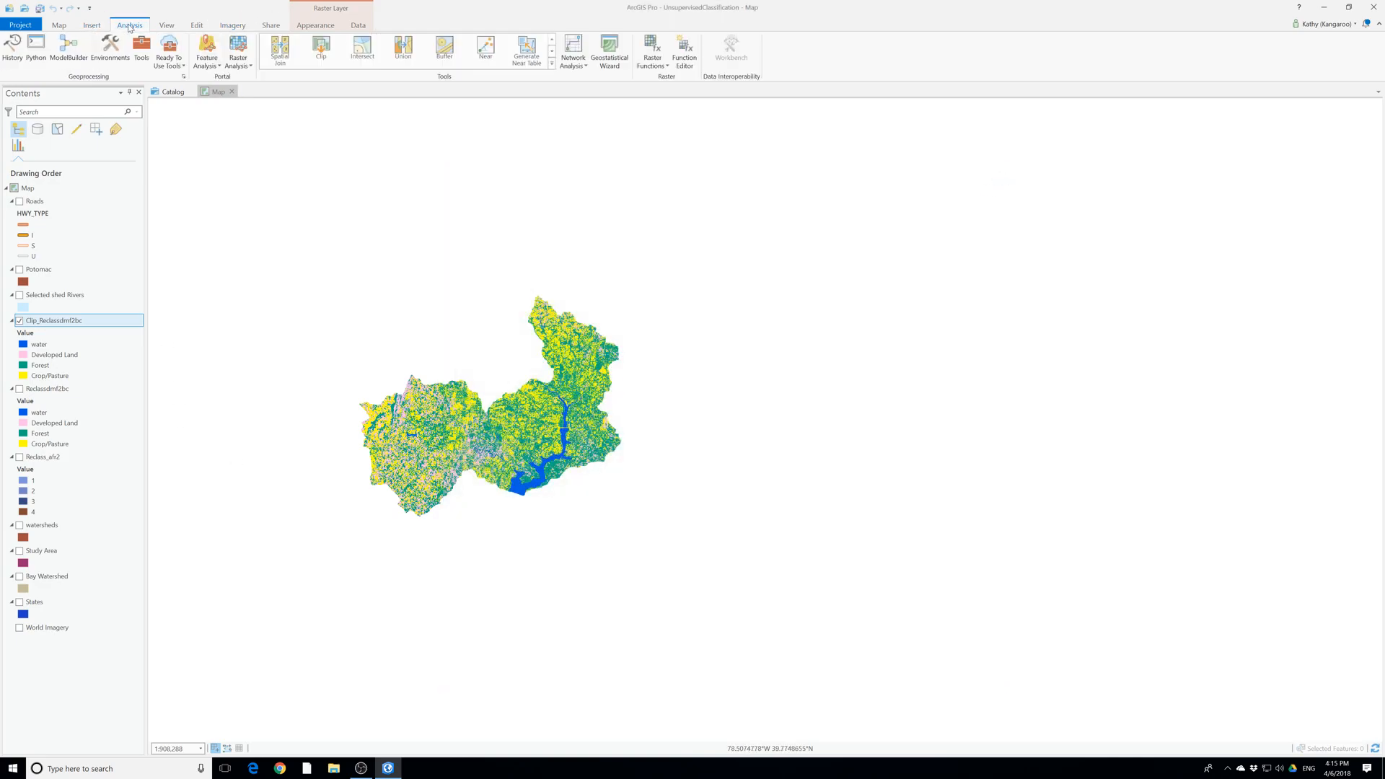
{"action": "left_click", "coordinate": [60, 27]}
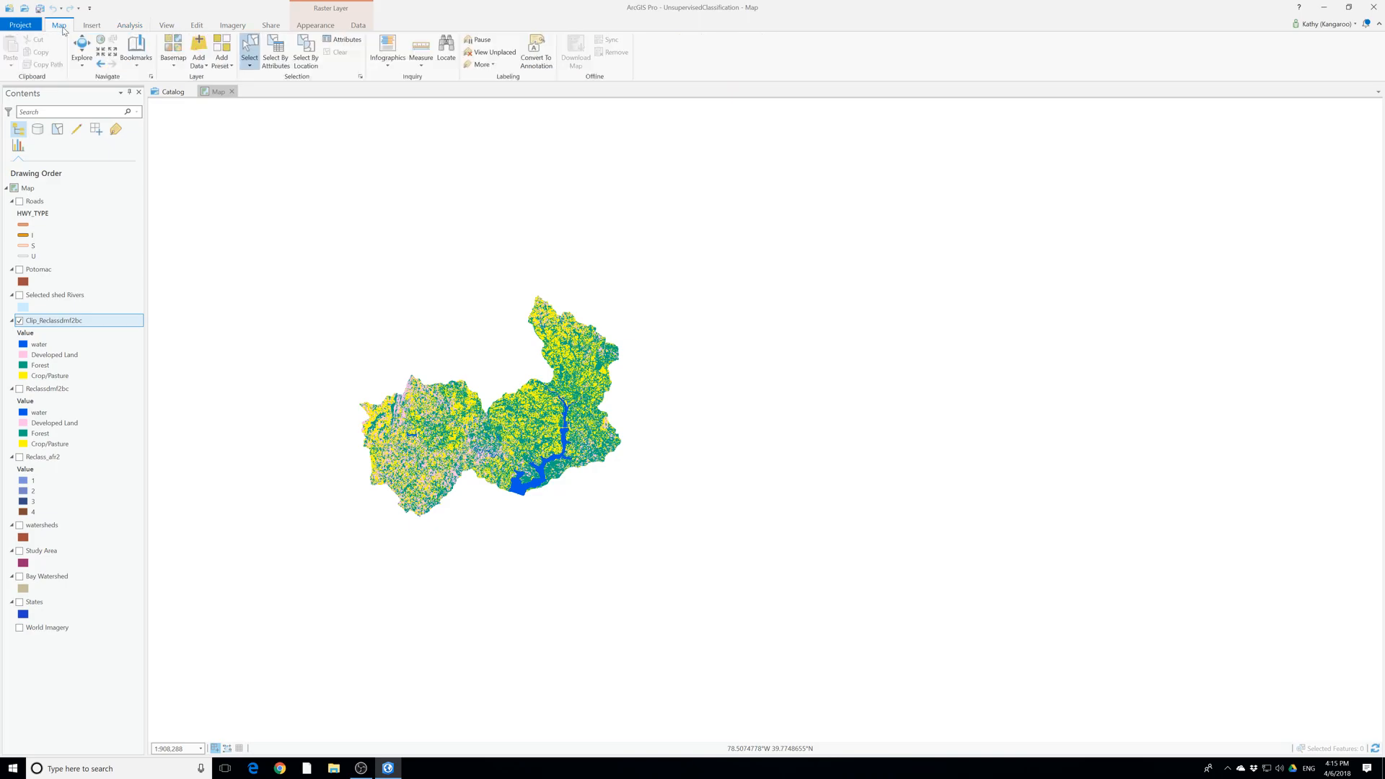
{"action": "left_click", "coordinate": [92, 26]}
{"action": "left_click", "coordinate": [197, 27]}
{"action": "left_click", "coordinate": [232, 26]}
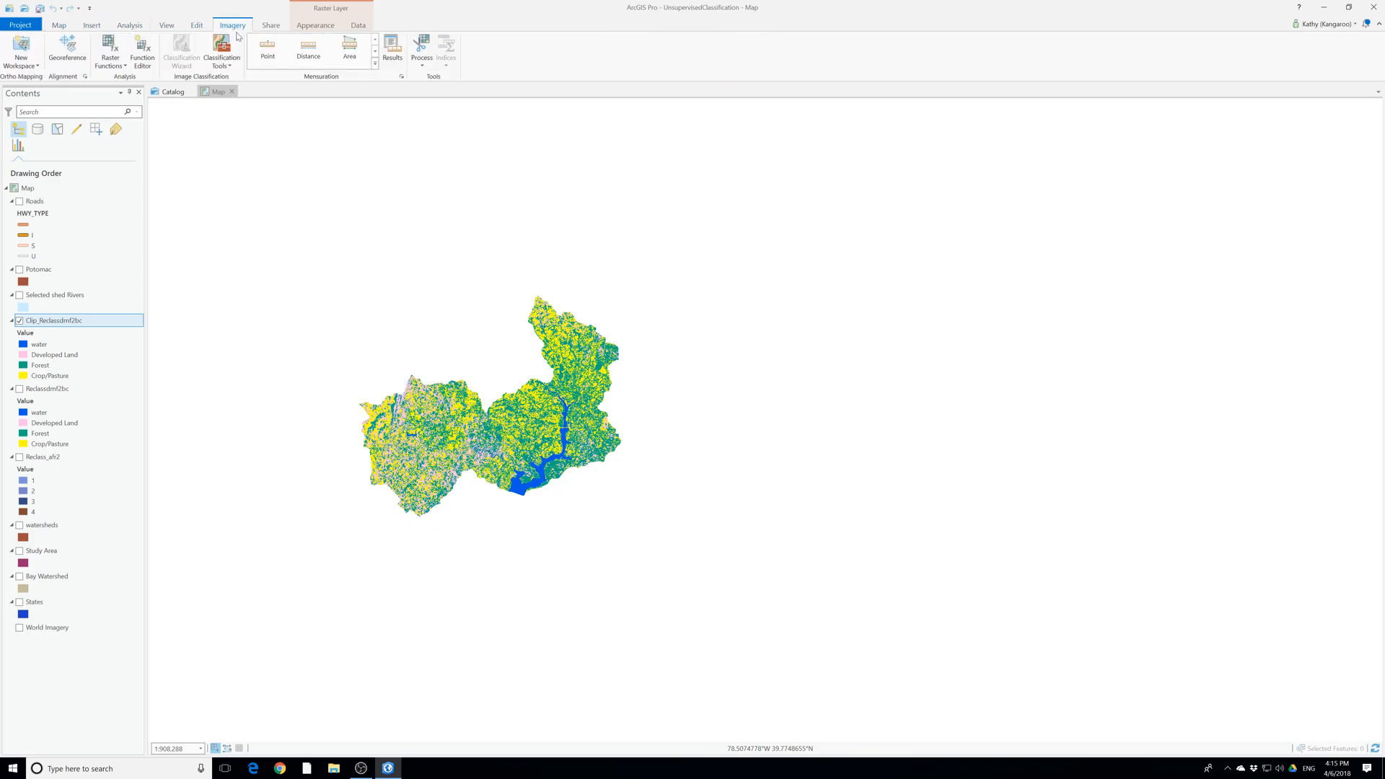
Search the geoprocessing tools for "copy raster" and open the Copy Raster data management tool
{"action": "left_click", "coordinate": [129, 25]}
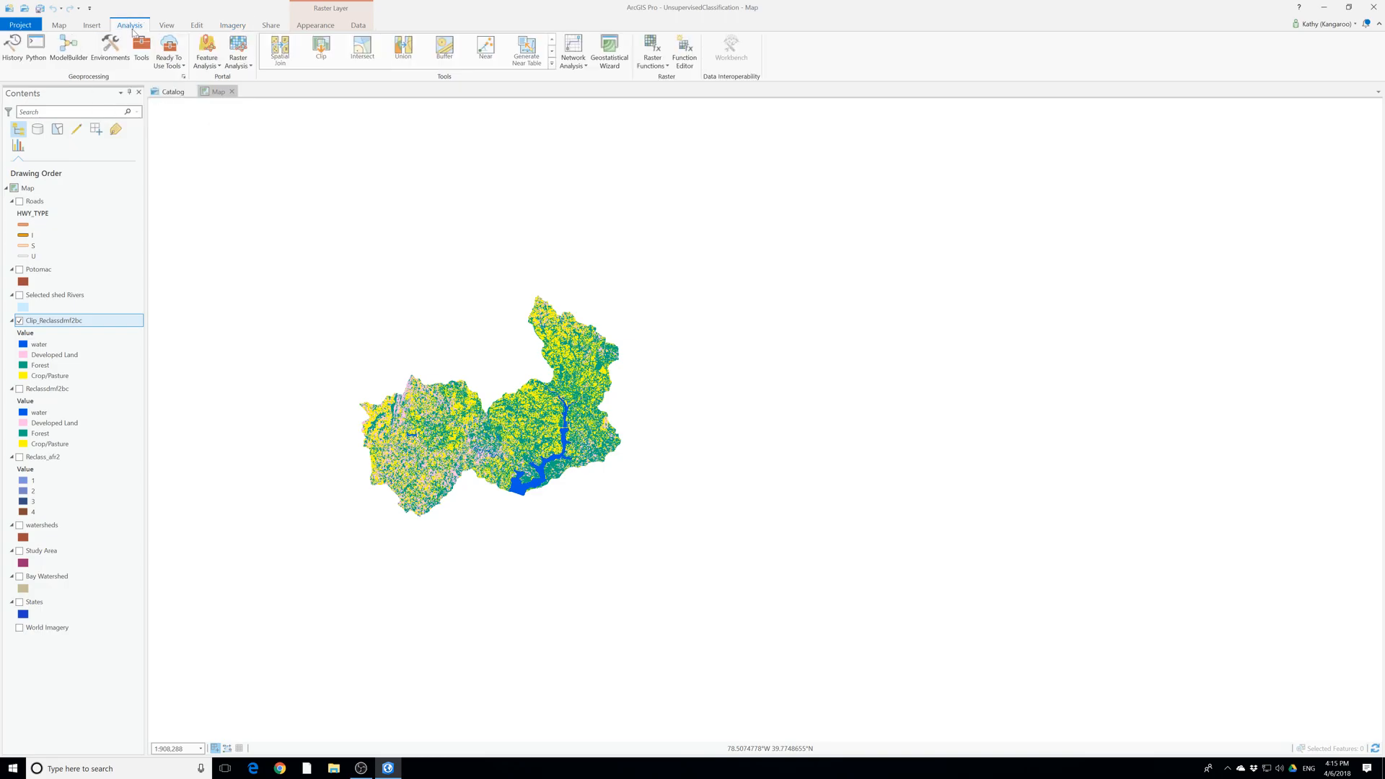
{"action": "left_click", "coordinate": [140, 48]}
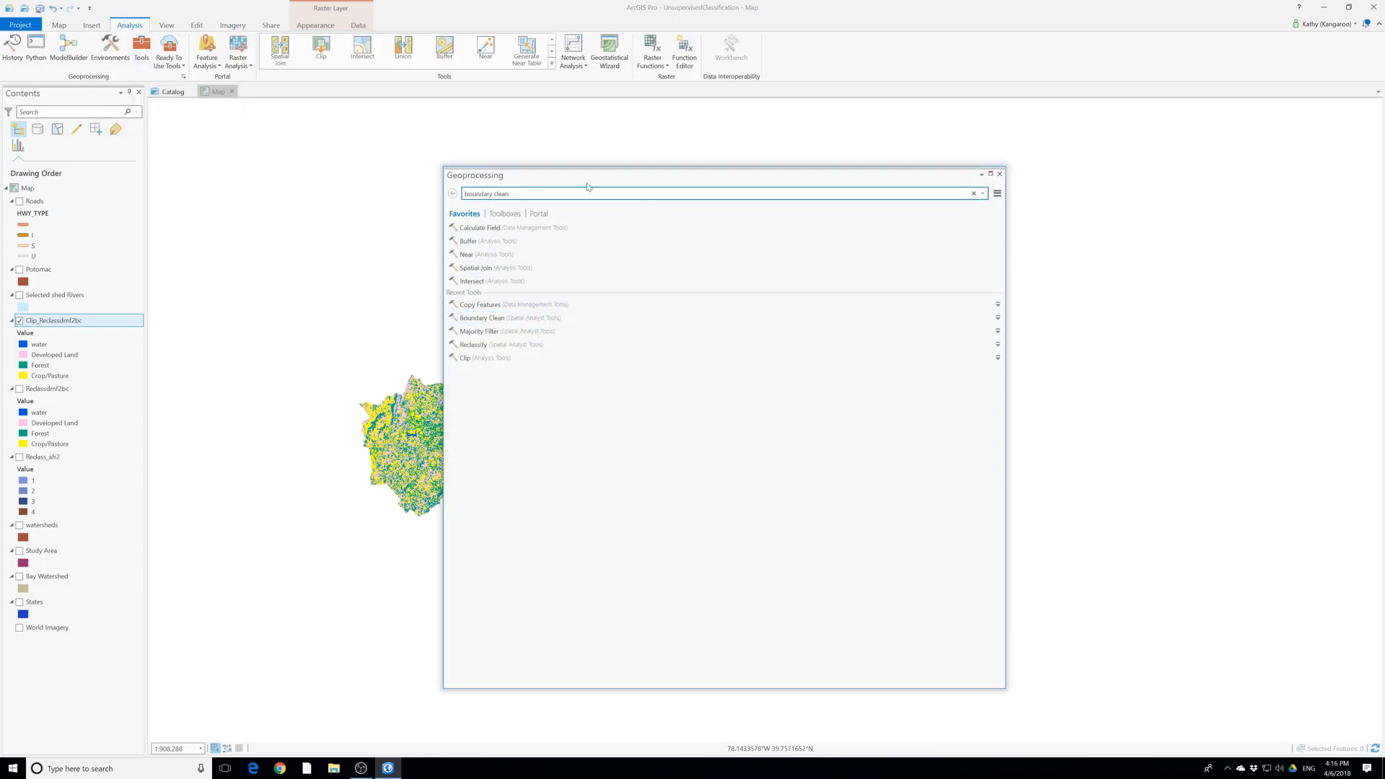
{"action": "type", "text": "copy raster"}
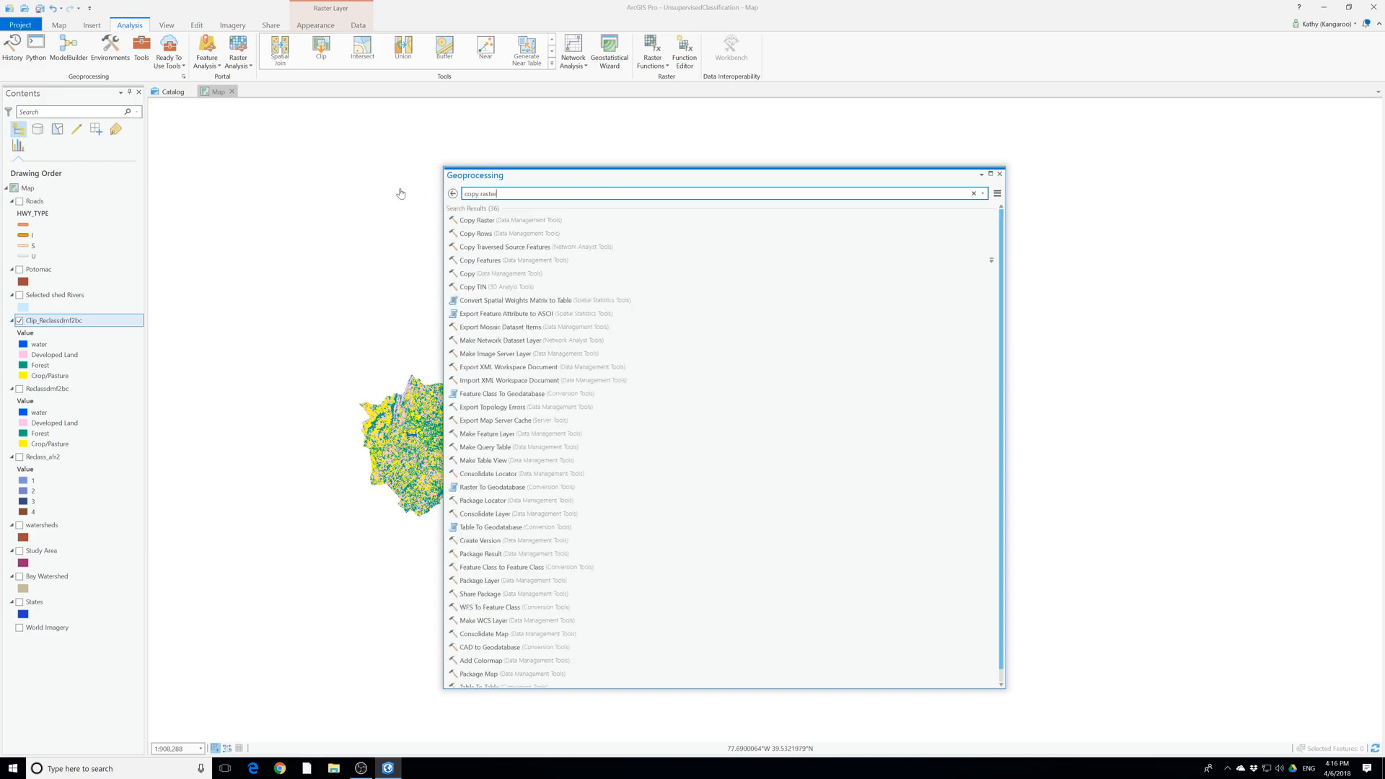
{"action": "left_click", "coordinate": [479, 222]}
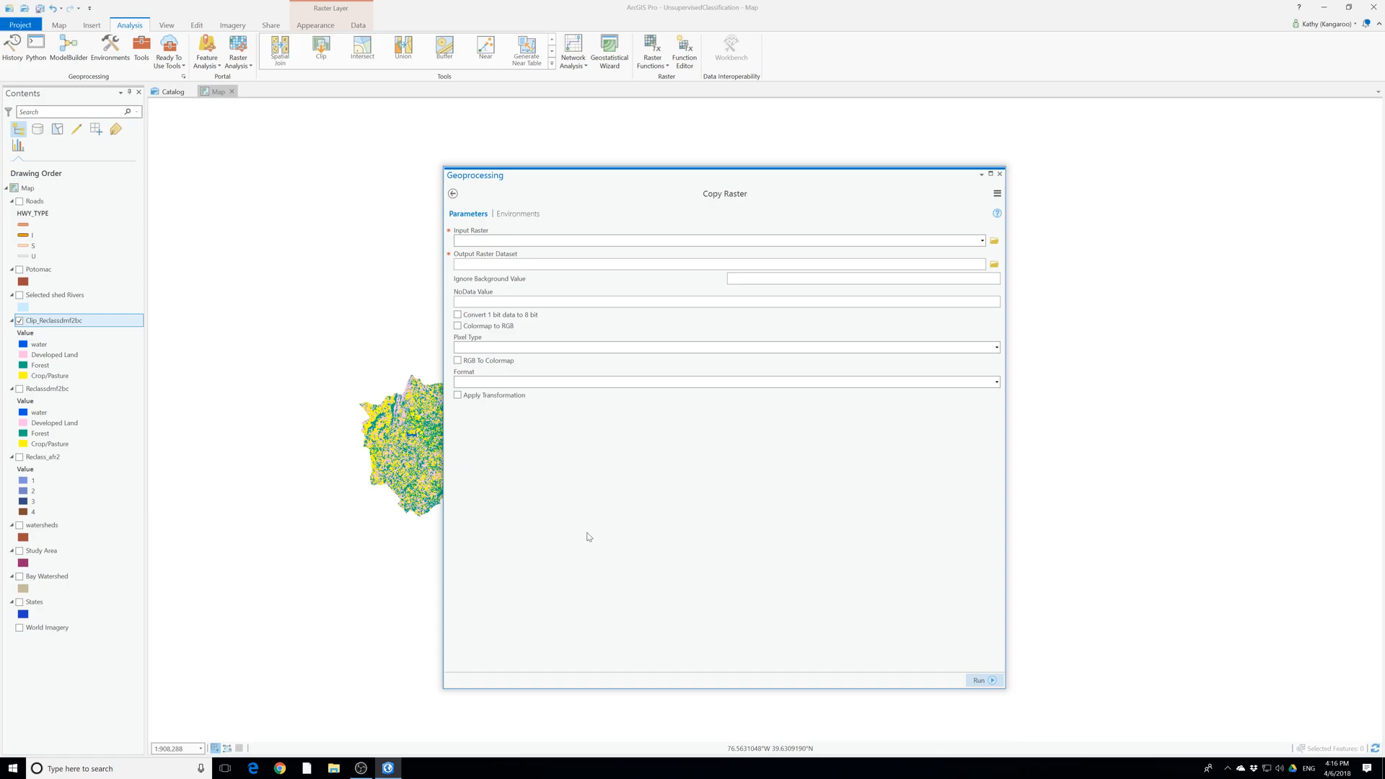
{"action": "right_click", "coordinate": [55, 323]}
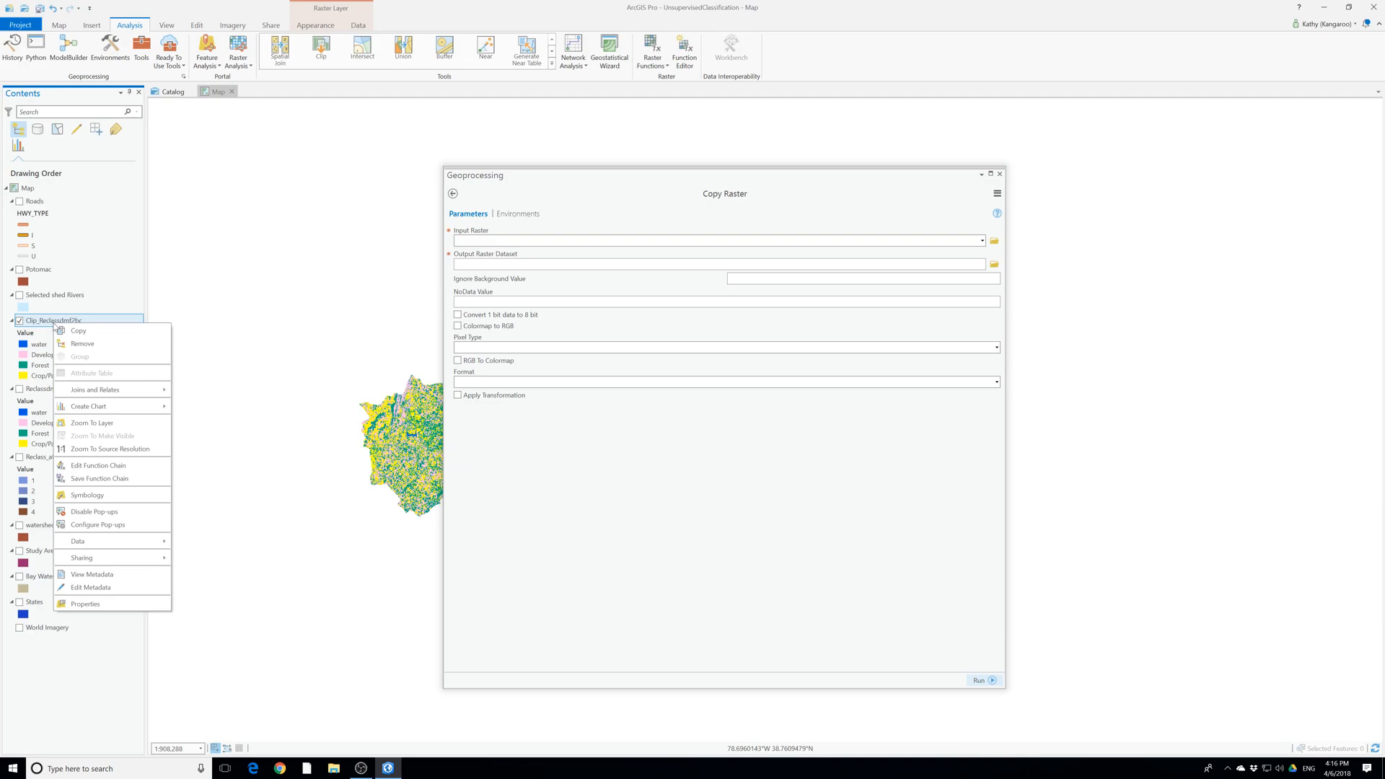
{"action": "mouse_move", "coordinate": [113, 549]}
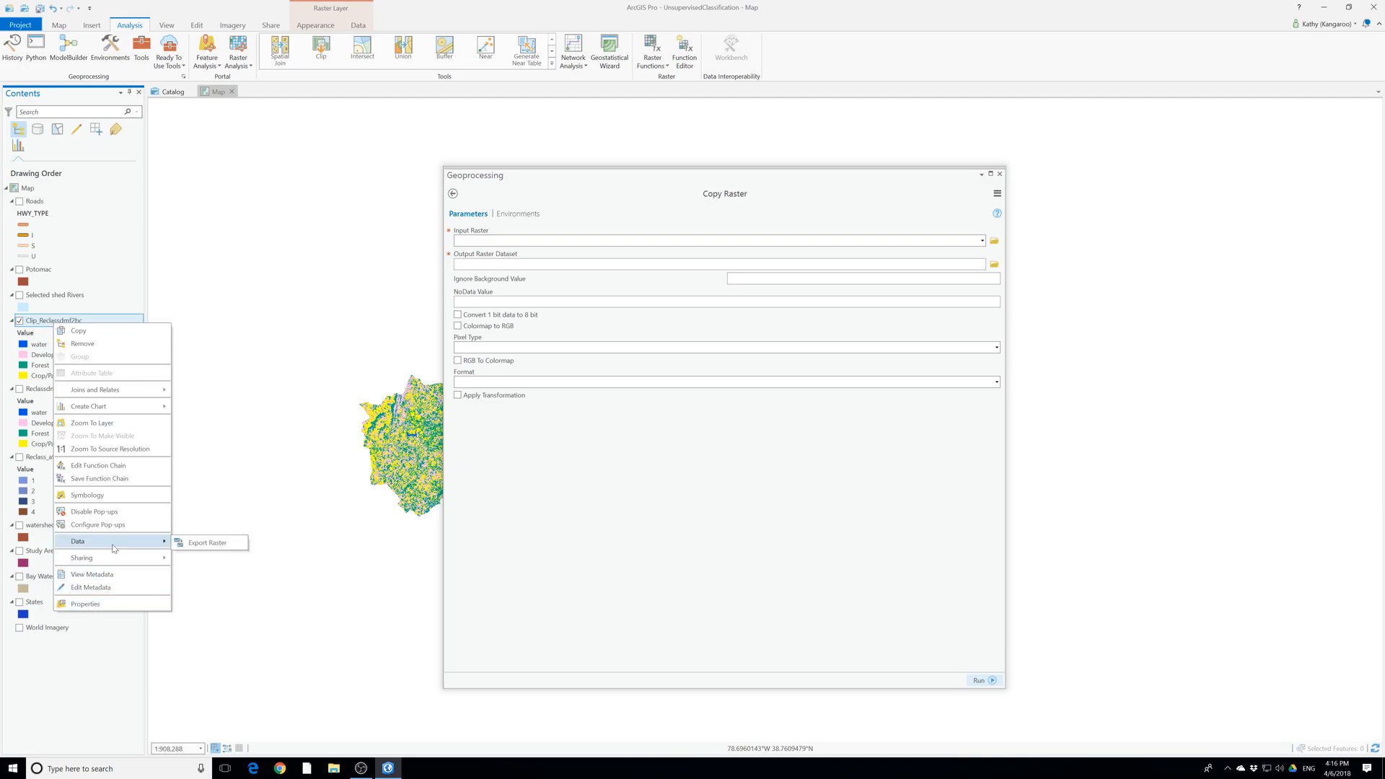
{"action": "left_click", "coordinate": [636, 199]}
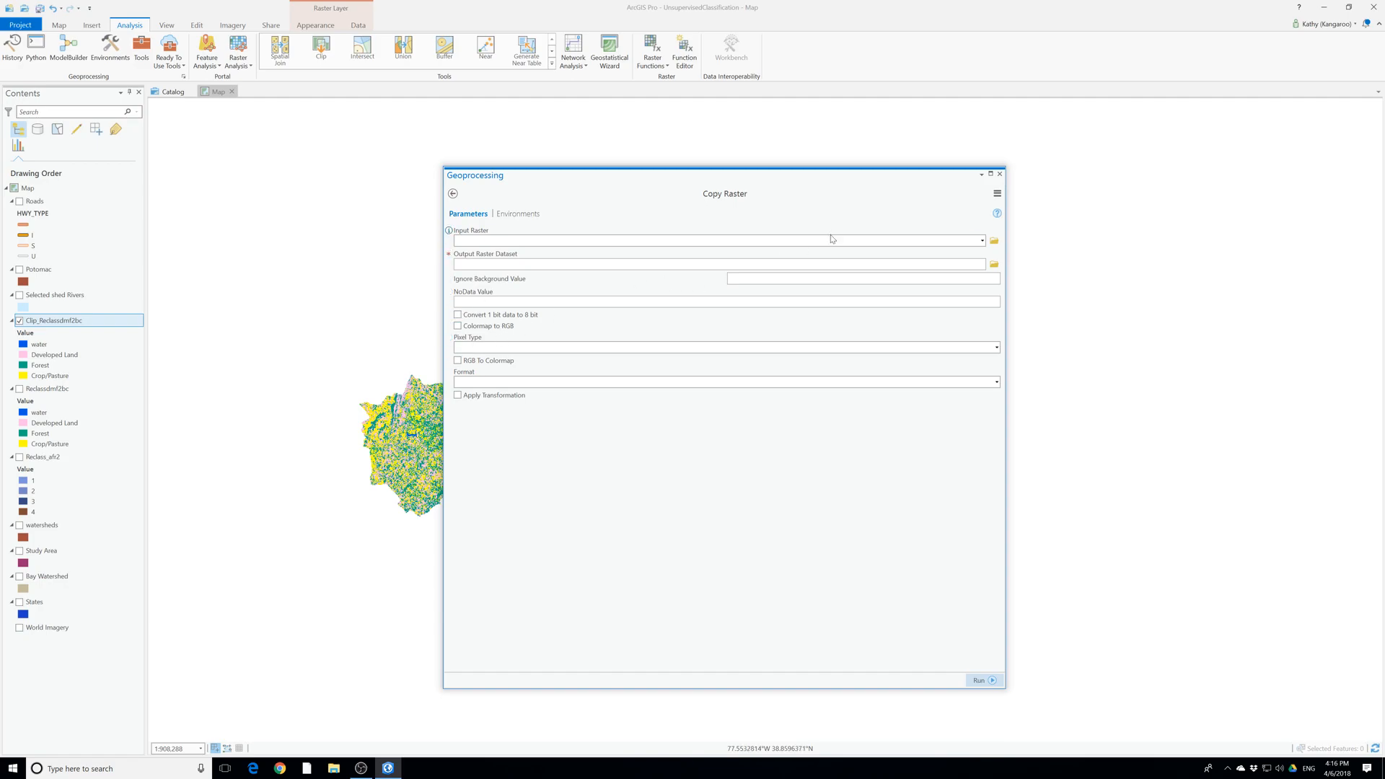
Set the Copy Raster input to Clip_Reclassdmf2bc and name the output raster dataset Potomac
{"action": "left_click", "coordinate": [982, 241]}
{"action": "left_click", "coordinate": [548, 251]}
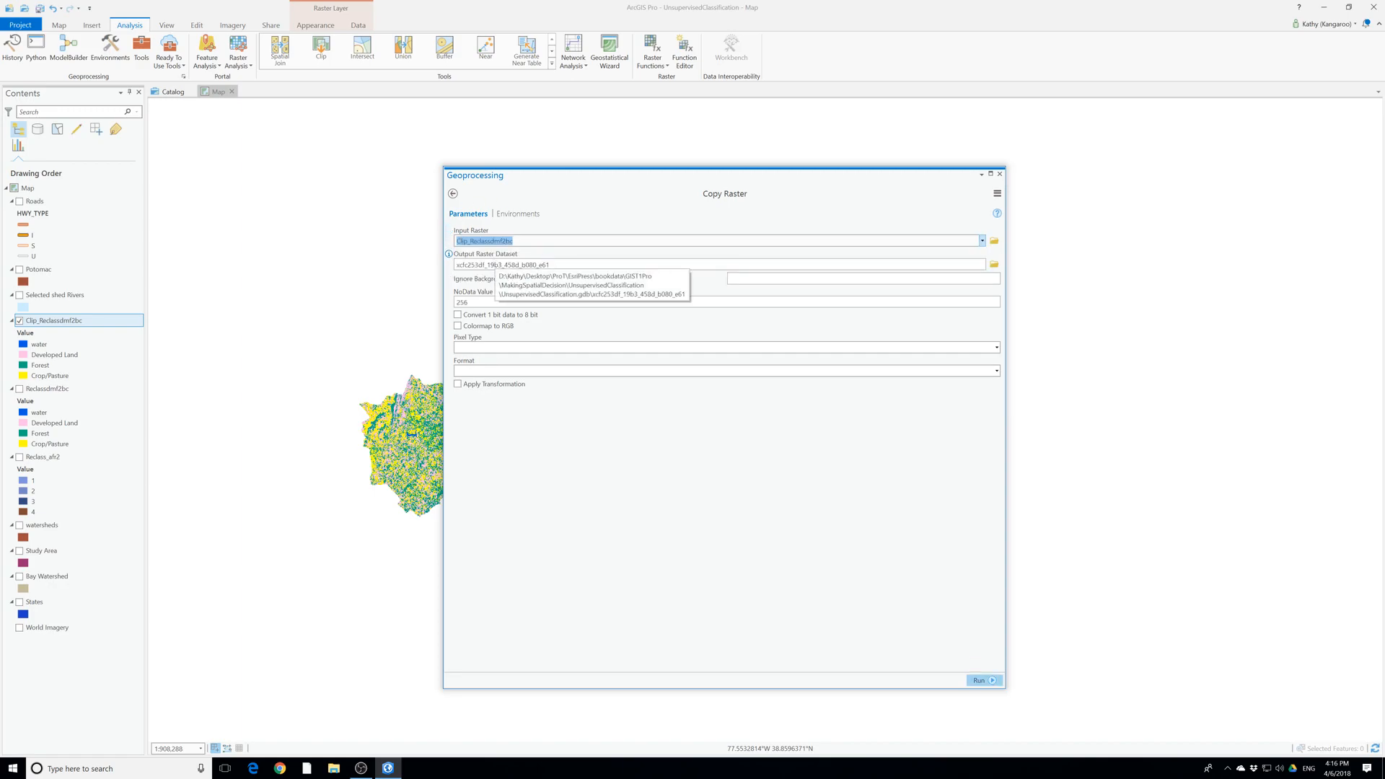
{"action": "left_click", "coordinate": [617, 265]}
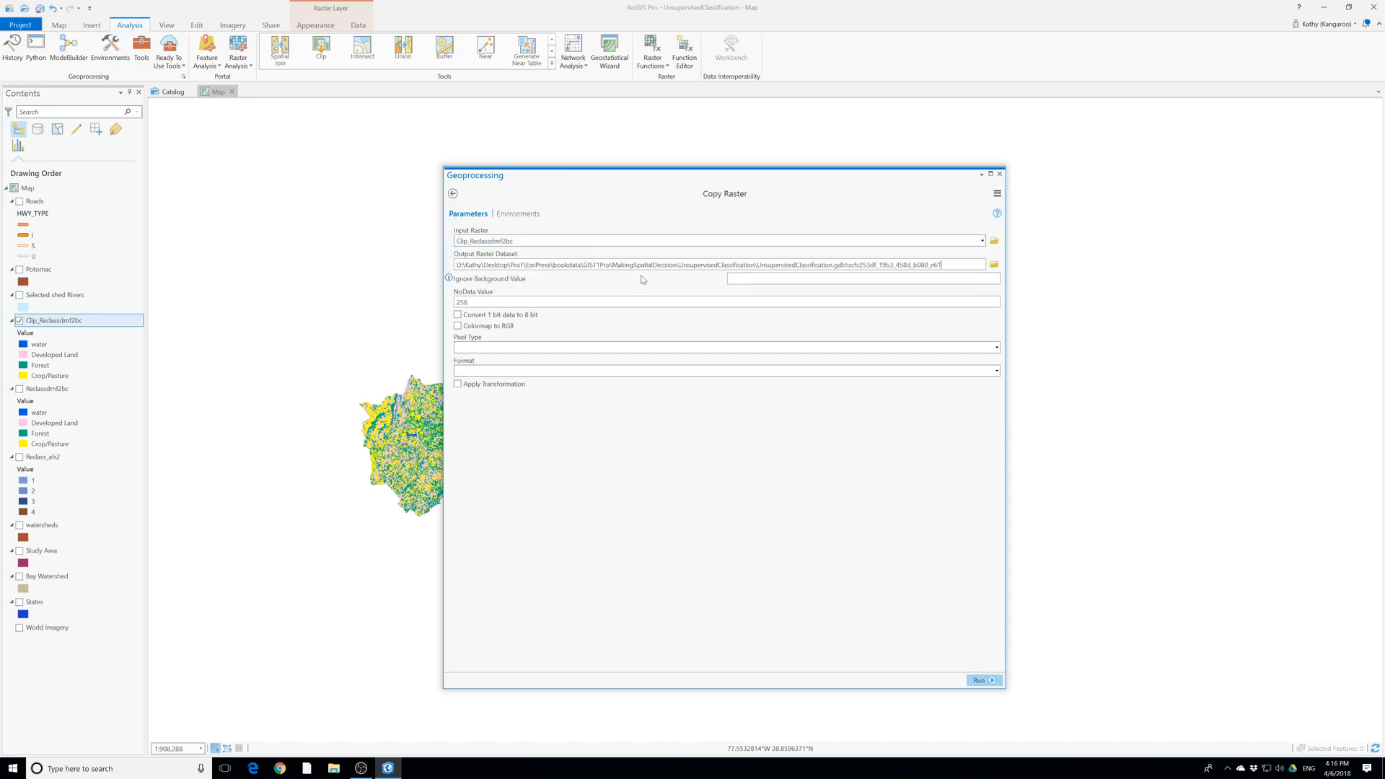
{"action": "left_click_drag", "start_coordinate": [942, 264], "coordinate": [852, 265]}
{"action": "key", "text": "BackSpace"}
{"action": "type", "text": "Potomac"}
Choose 8 bit signed as the pixel type and Esri Grid format as the output format, and try to run Copy Raster
{"action": "left_click", "coordinate": [461, 347]}
{"action": "left_click", "coordinate": [996, 348]}
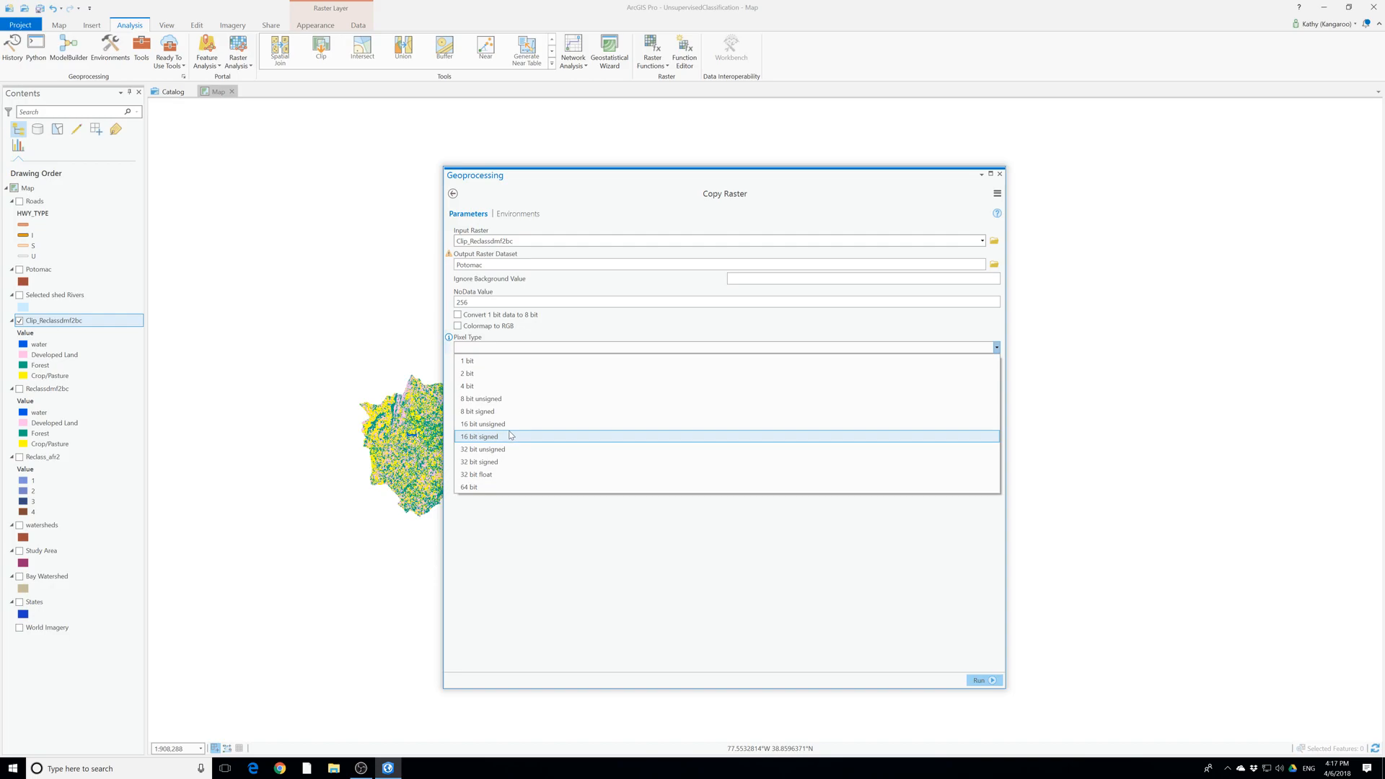
{"action": "left_click", "coordinate": [498, 411]}
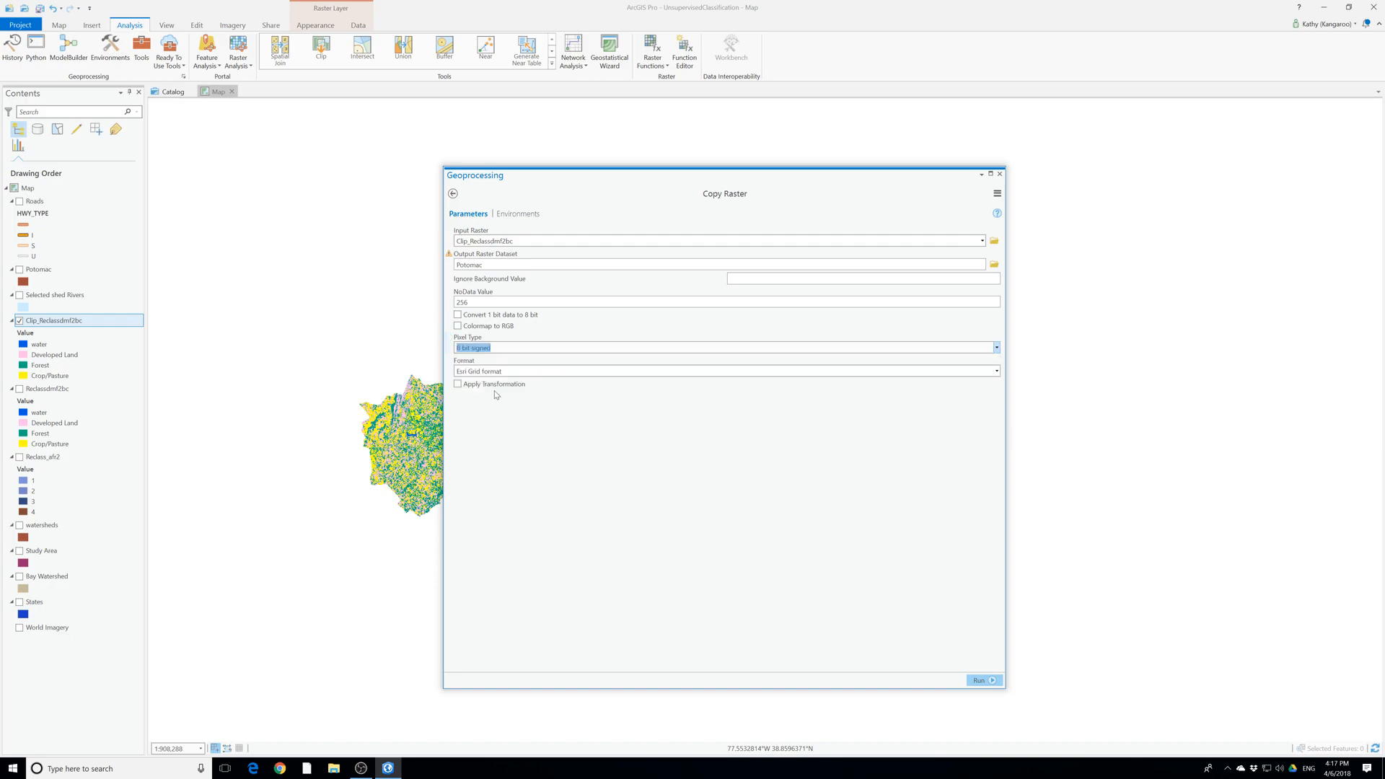
{"action": "key", "text": "Tab"}
{"action": "left_click", "coordinate": [997, 371]}
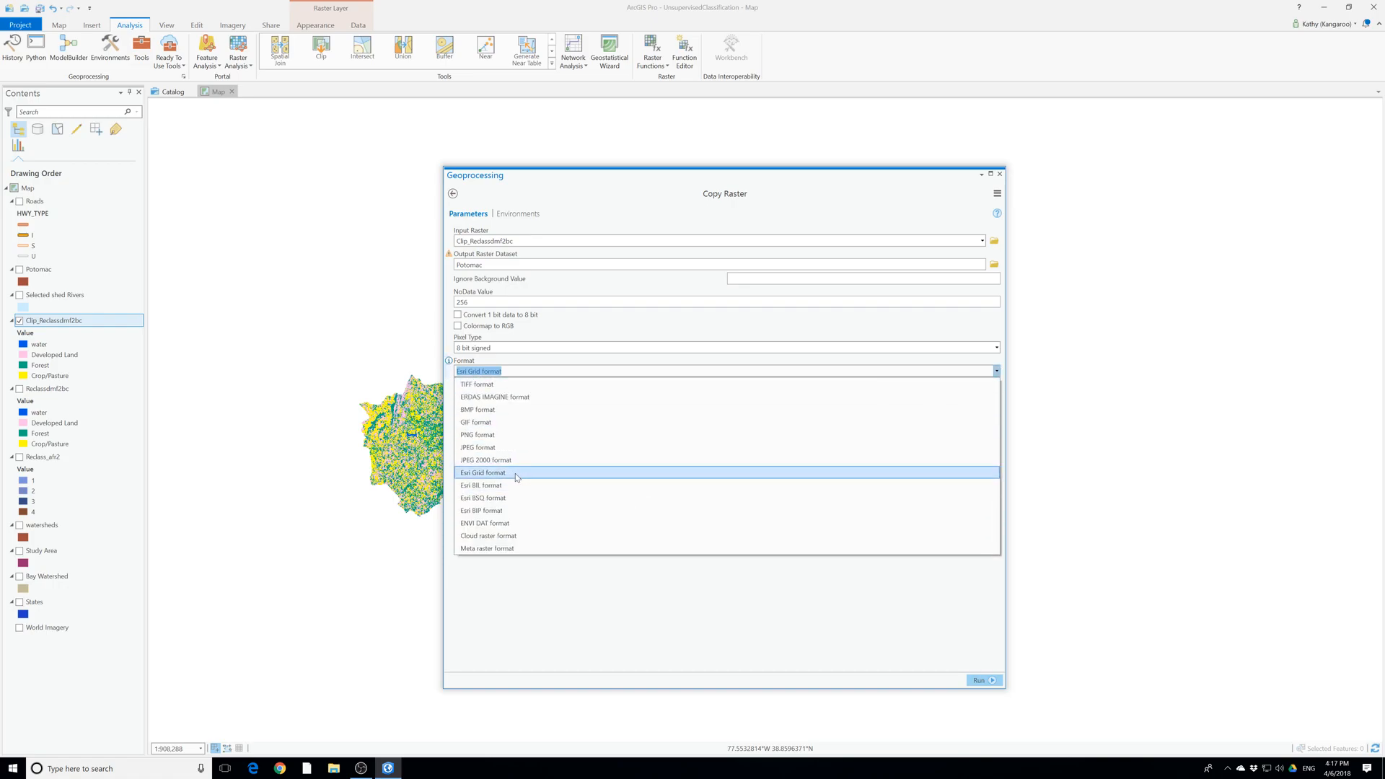
{"action": "left_click", "coordinate": [485, 474]}
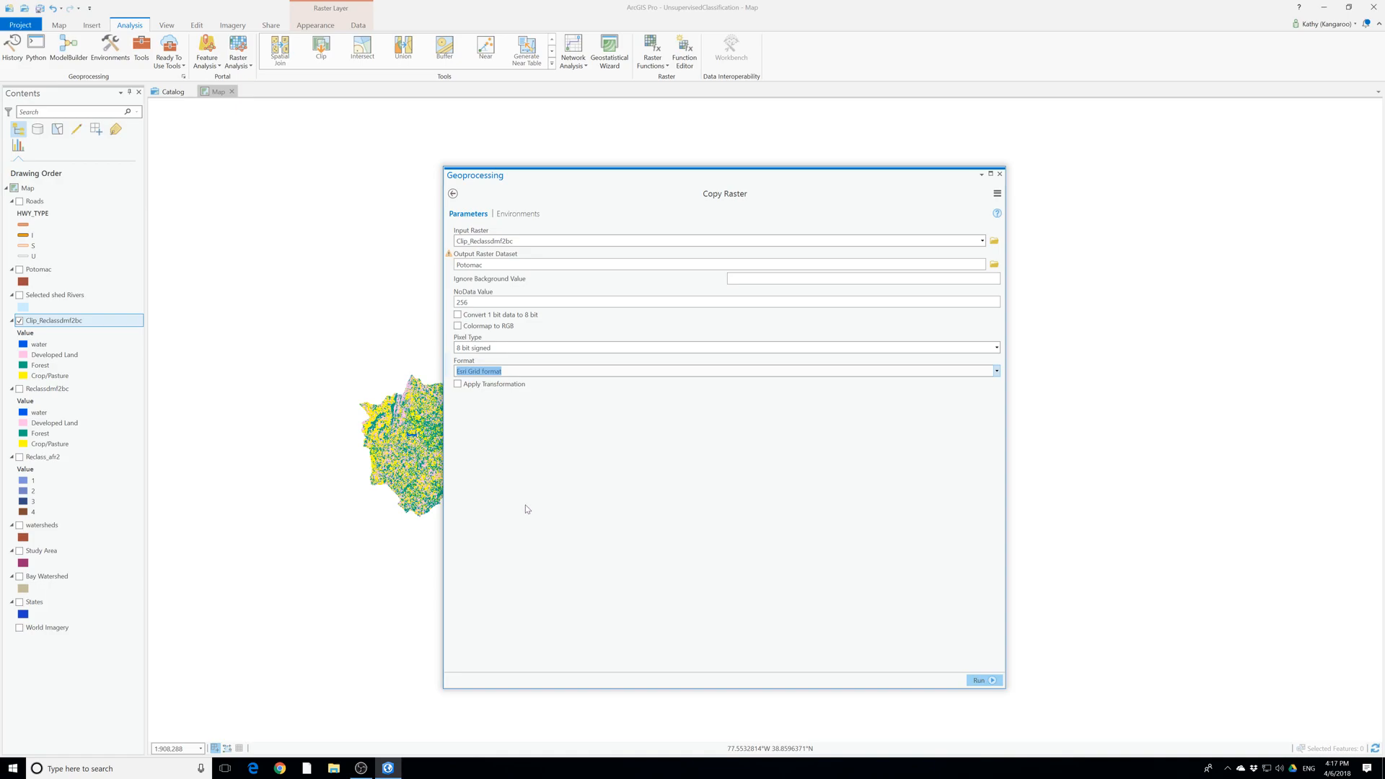
{"action": "left_click", "coordinate": [980, 680]}
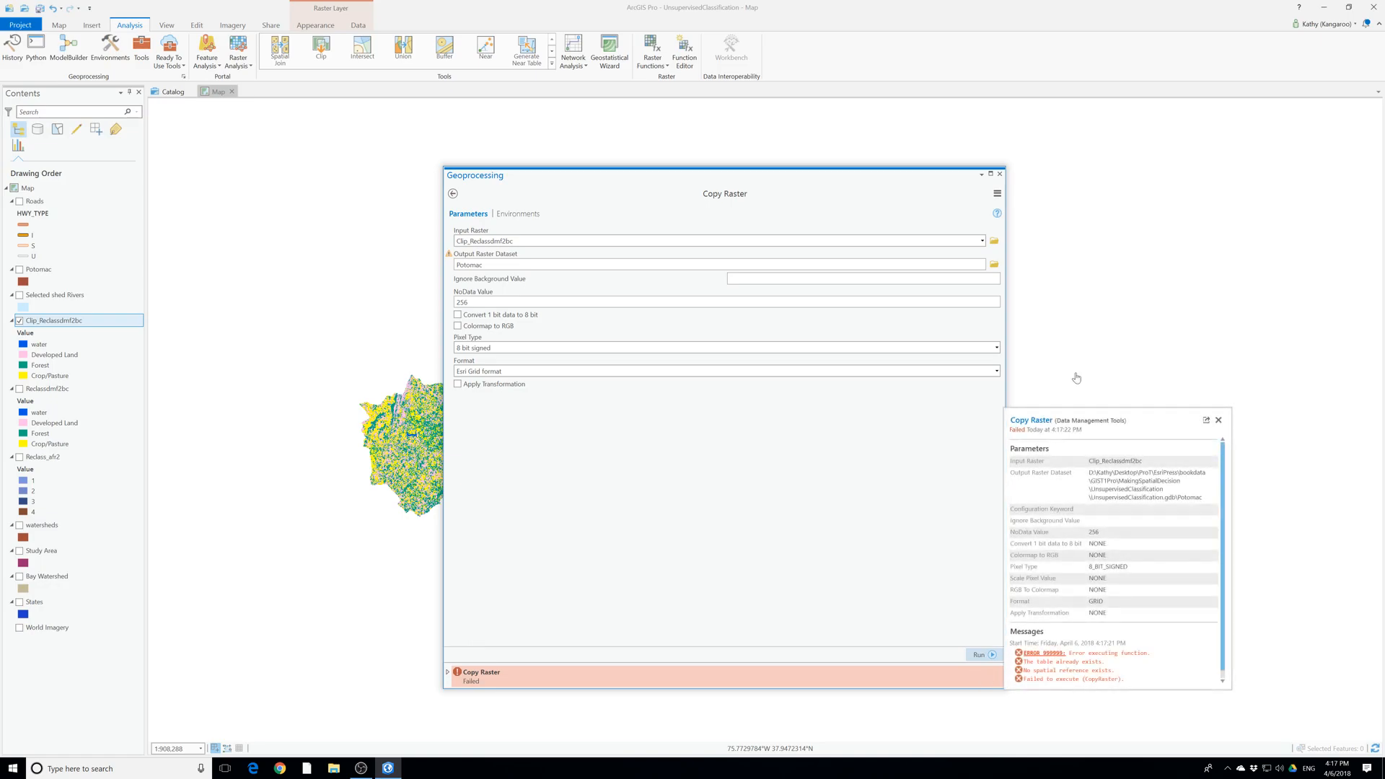
Close the Copy Raster tool and turn the Reclassdmf2bc layer's display back on
{"action": "left_click", "coordinate": [1000, 174]}
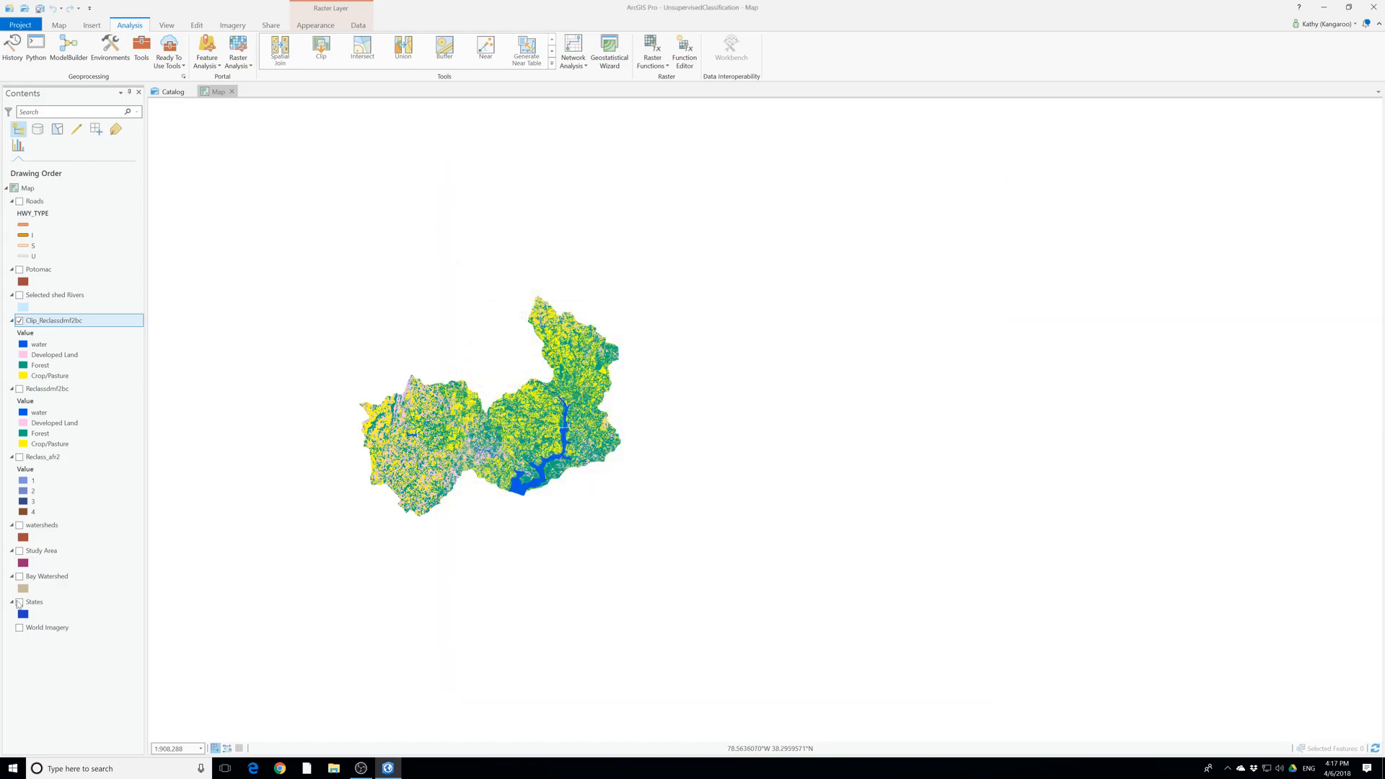
{"action": "left_click", "coordinate": [47, 389]}
{"action": "left_click", "coordinate": [20, 389]}
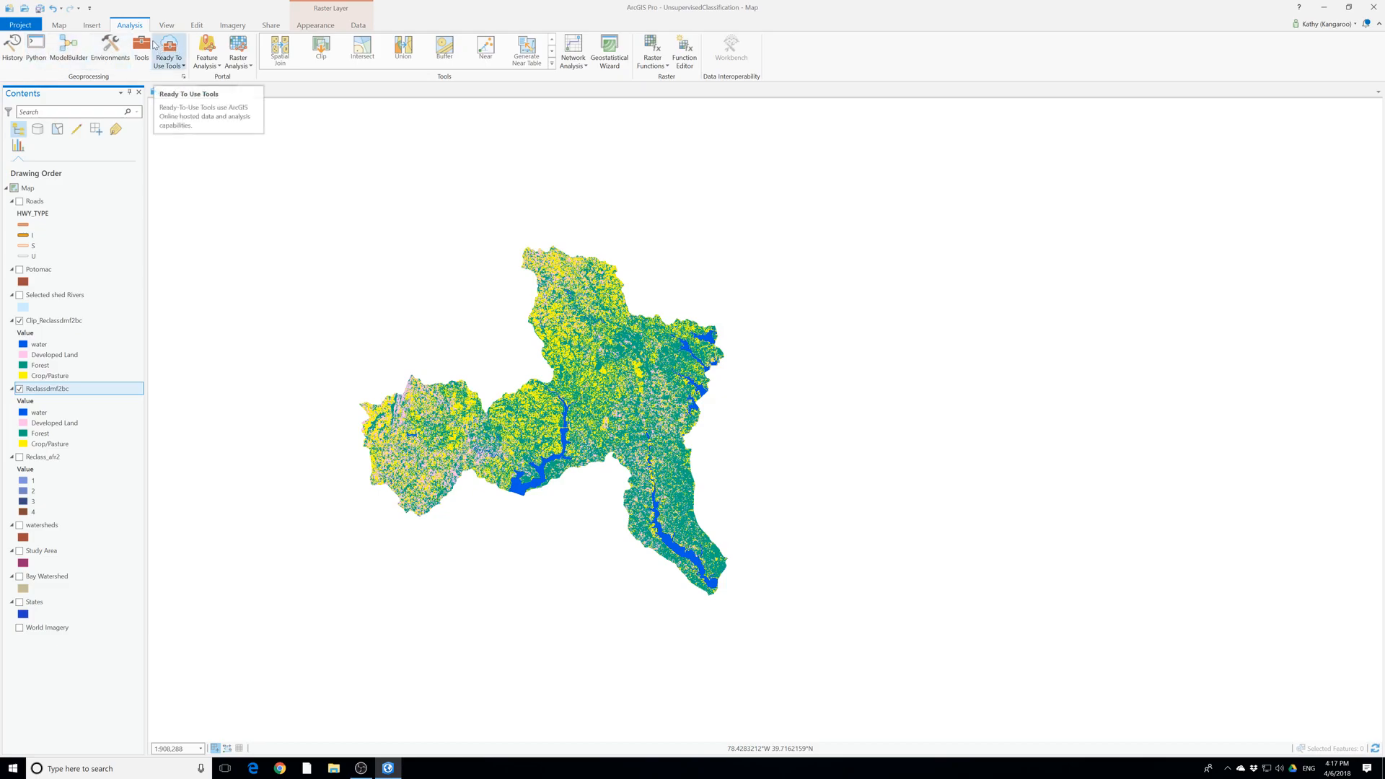
Clear the raster function search, examine the system functions in the Appearance, Classification, Conversion, Correction and Data Management categories, and close the list
{"action": "left_click", "coordinate": [317, 28]}
{"action": "left_click", "coordinate": [271, 25]}
{"action": "left_click", "coordinate": [224, 28]}
{"action": "left_click", "coordinate": [111, 52]}
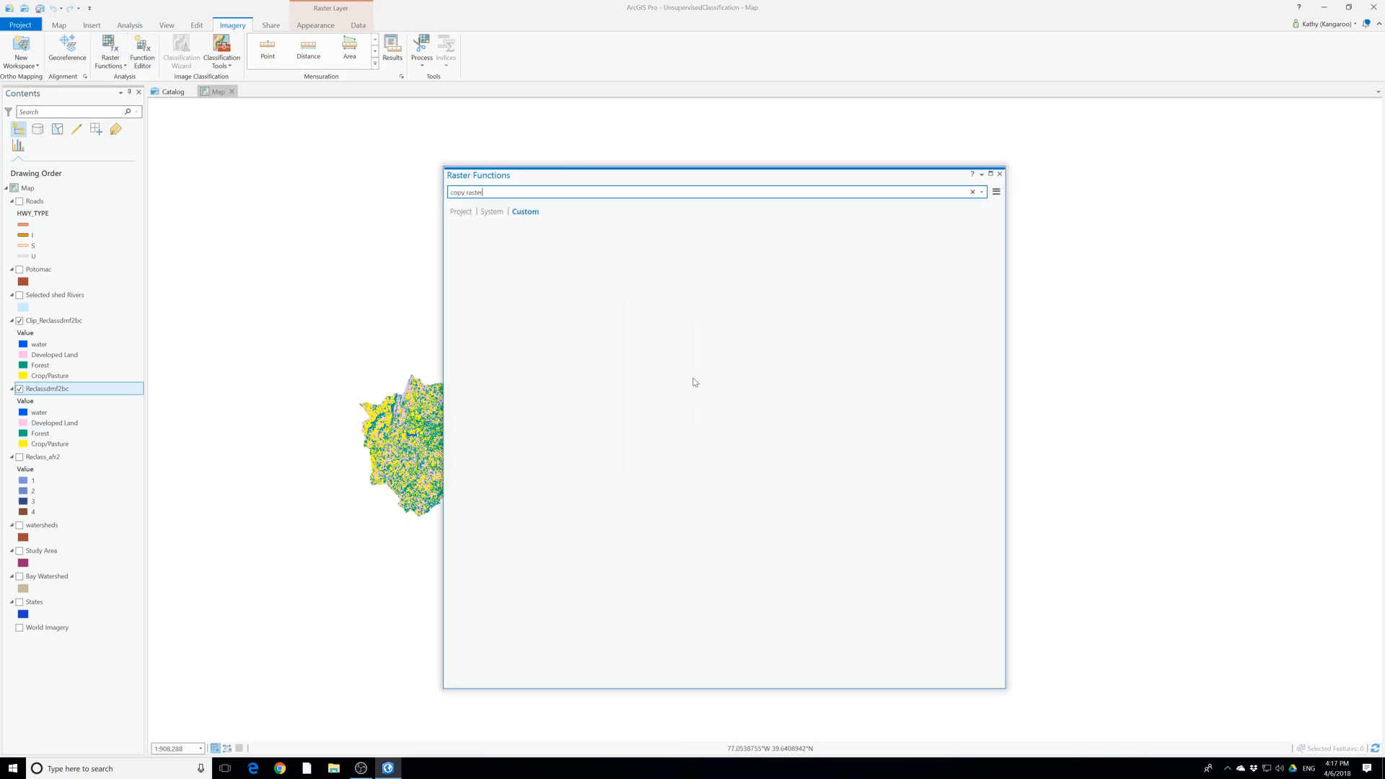
{"action": "left_click", "coordinate": [460, 212]}
{"action": "left_click", "coordinate": [492, 213]}
{"action": "key", "text": "ctrl+a"}
{"action": "key", "text": "BackSpace"}
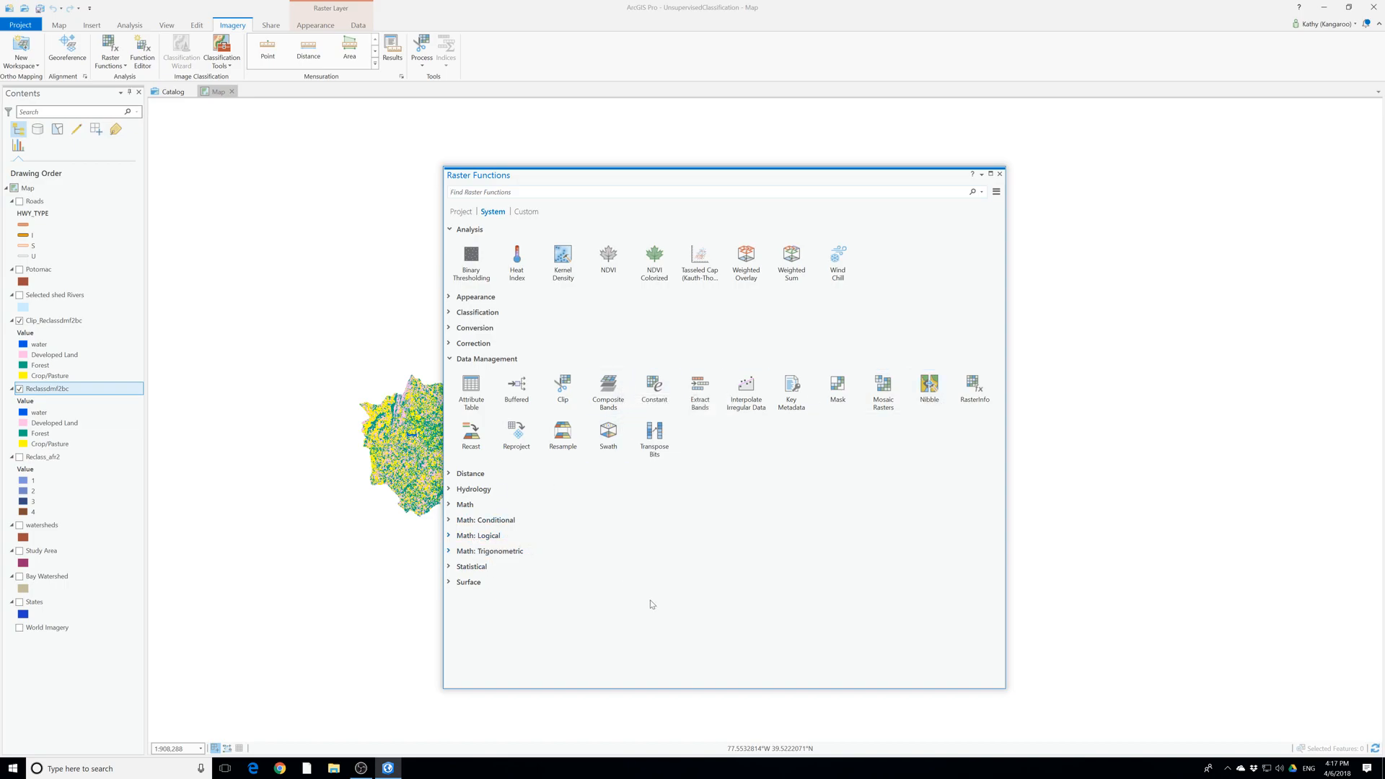
{"action": "left_click", "coordinate": [505, 296]}
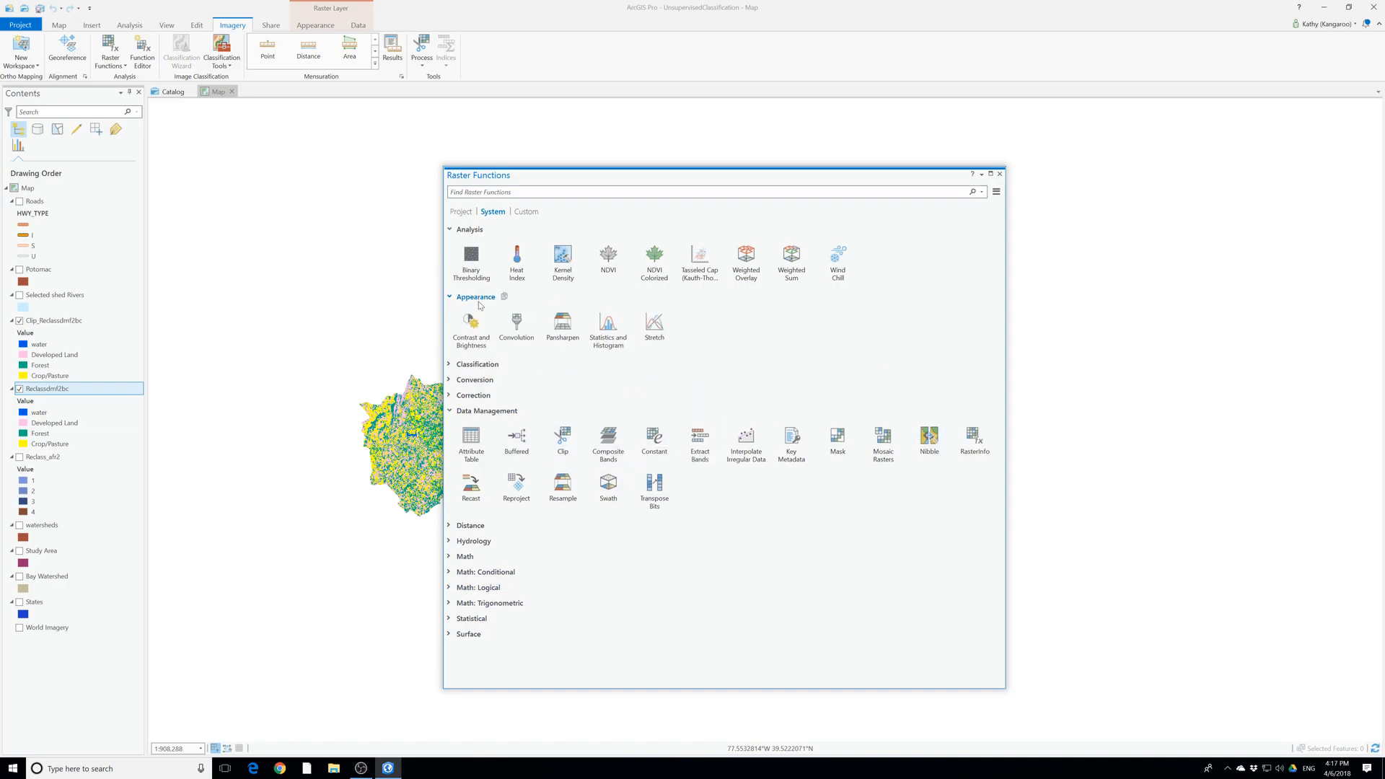
{"action": "left_click", "coordinate": [472, 365]}
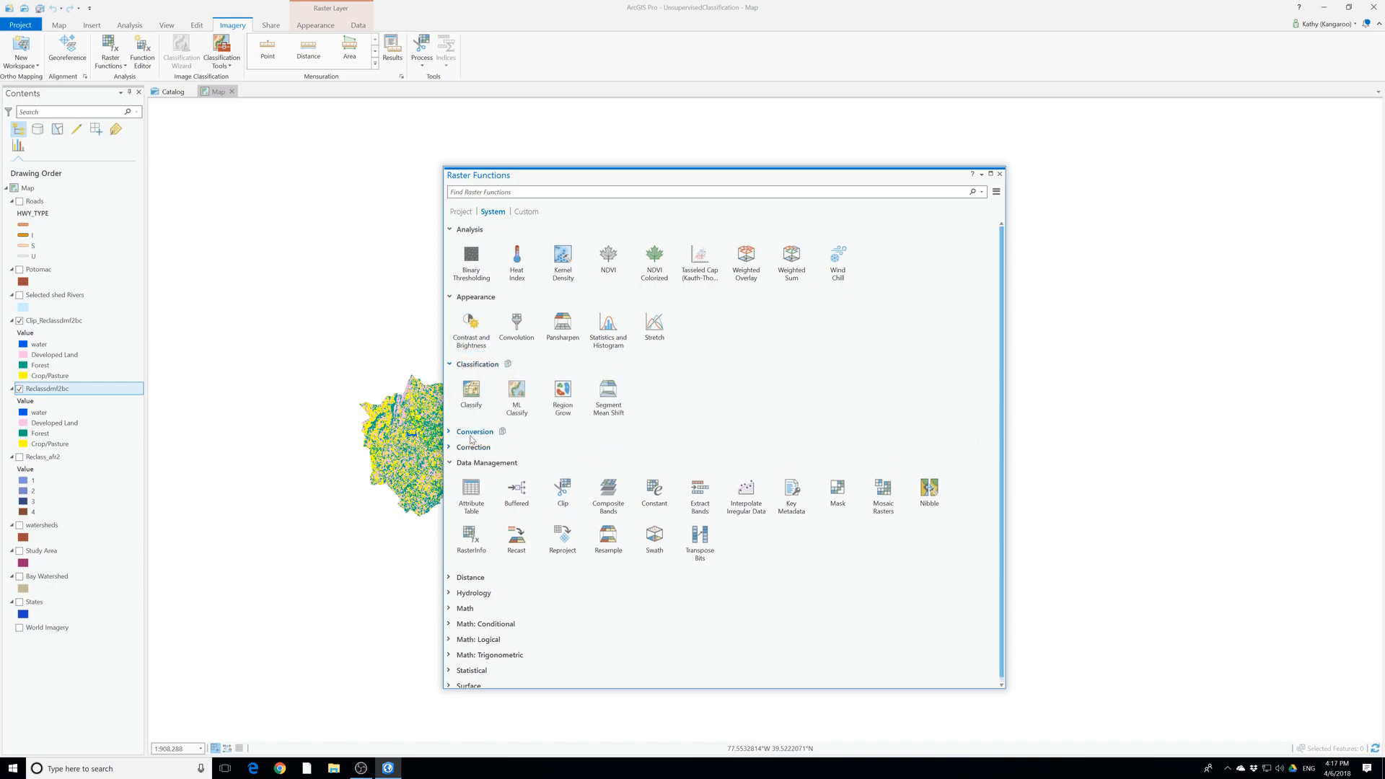
{"action": "left_click", "coordinate": [472, 434]}
{"action": "left_click", "coordinate": [469, 521]}
{"action": "scroll", "coordinate": [663, 512], "scroll_direction": "down", "scroll_amount": 2}
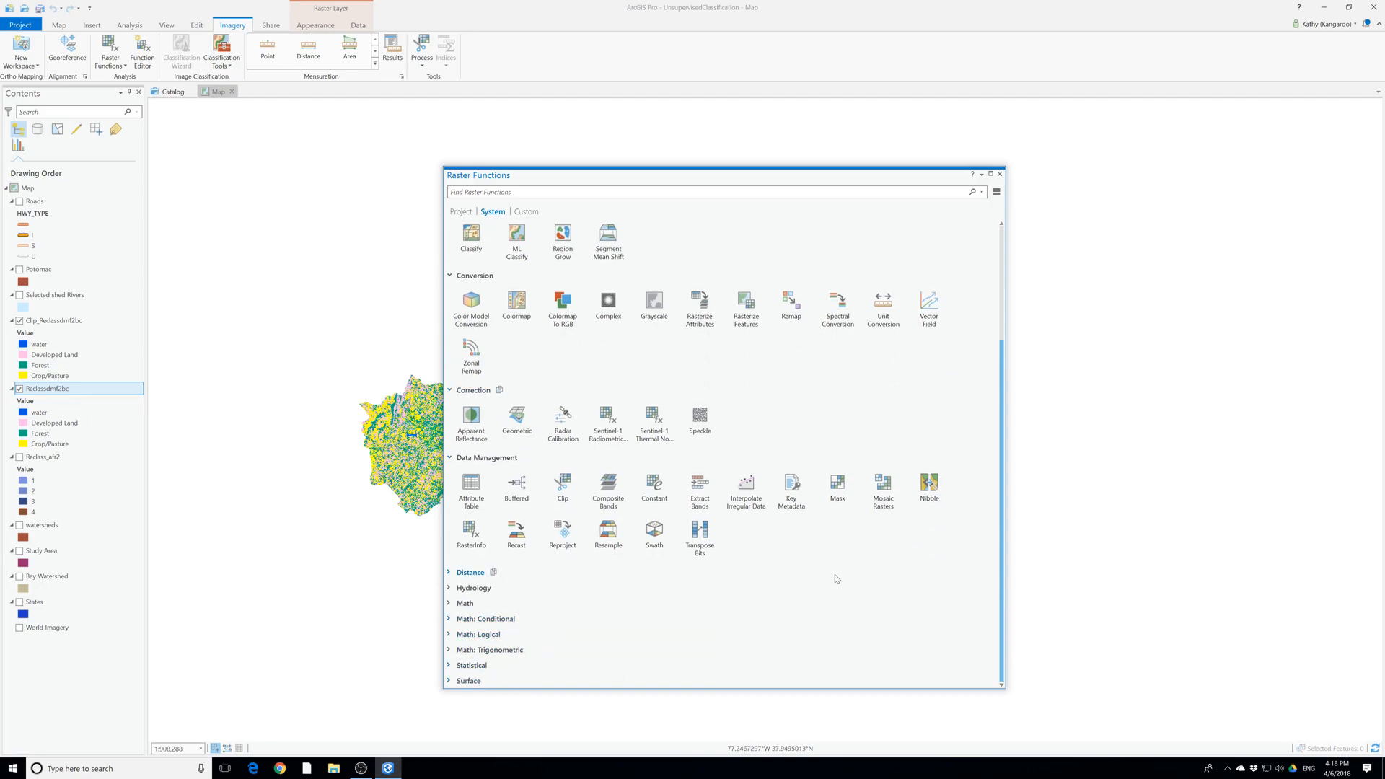
{"action": "left_click", "coordinate": [1000, 173]}
Search the system raster functions for "clip" and open the Clip function's parameters
{"action": "left_click", "coordinate": [110, 45]}
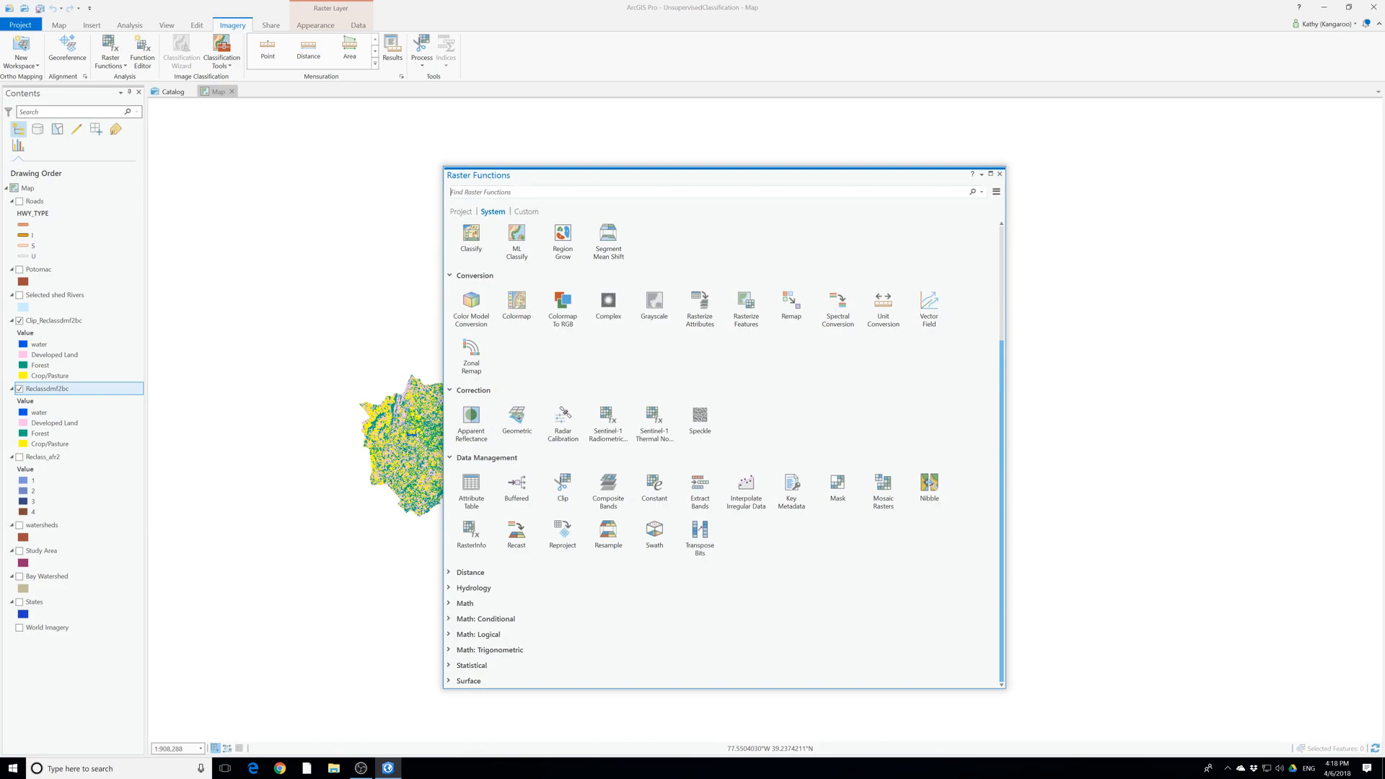
{"action": "type", "text": "clip"}
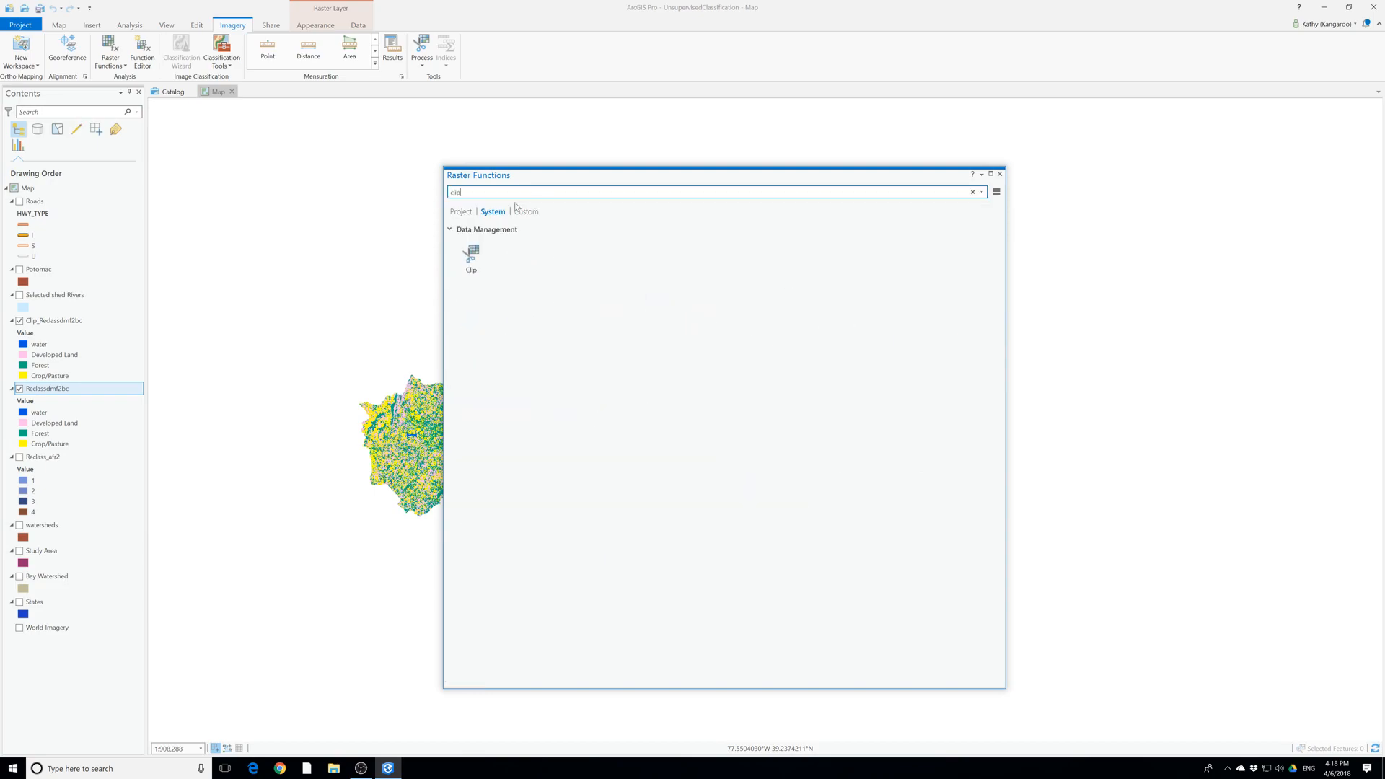
{"action": "left_click", "coordinate": [472, 254]}
{"action": "left_click", "coordinate": [871, 249]}
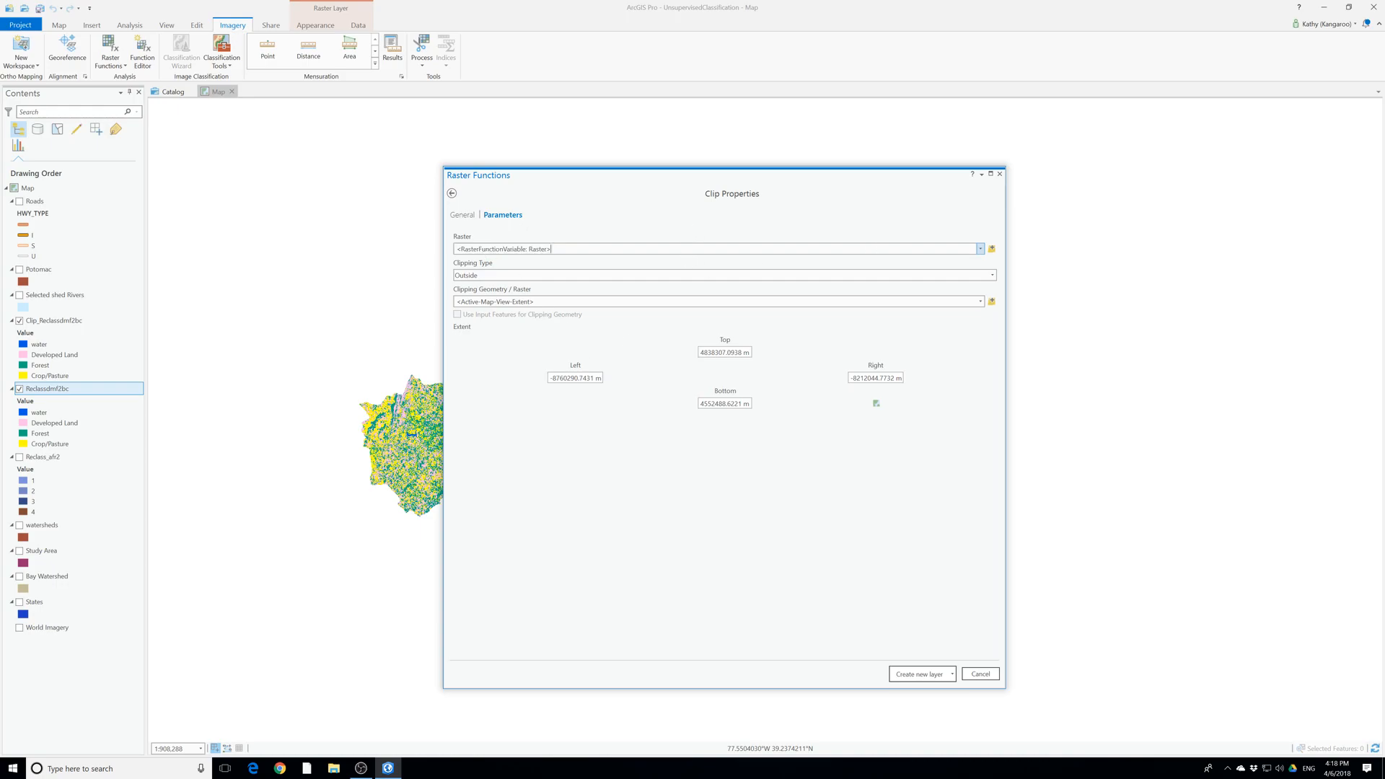
Clip Reclassdmf2bc with Potomac as the clipping geometry and the Outside clipping type, creating a new layer
{"action": "left_click", "coordinate": [979, 249]}
{"action": "left_click", "coordinate": [644, 272]}
{"action": "left_click", "coordinate": [632, 304]}
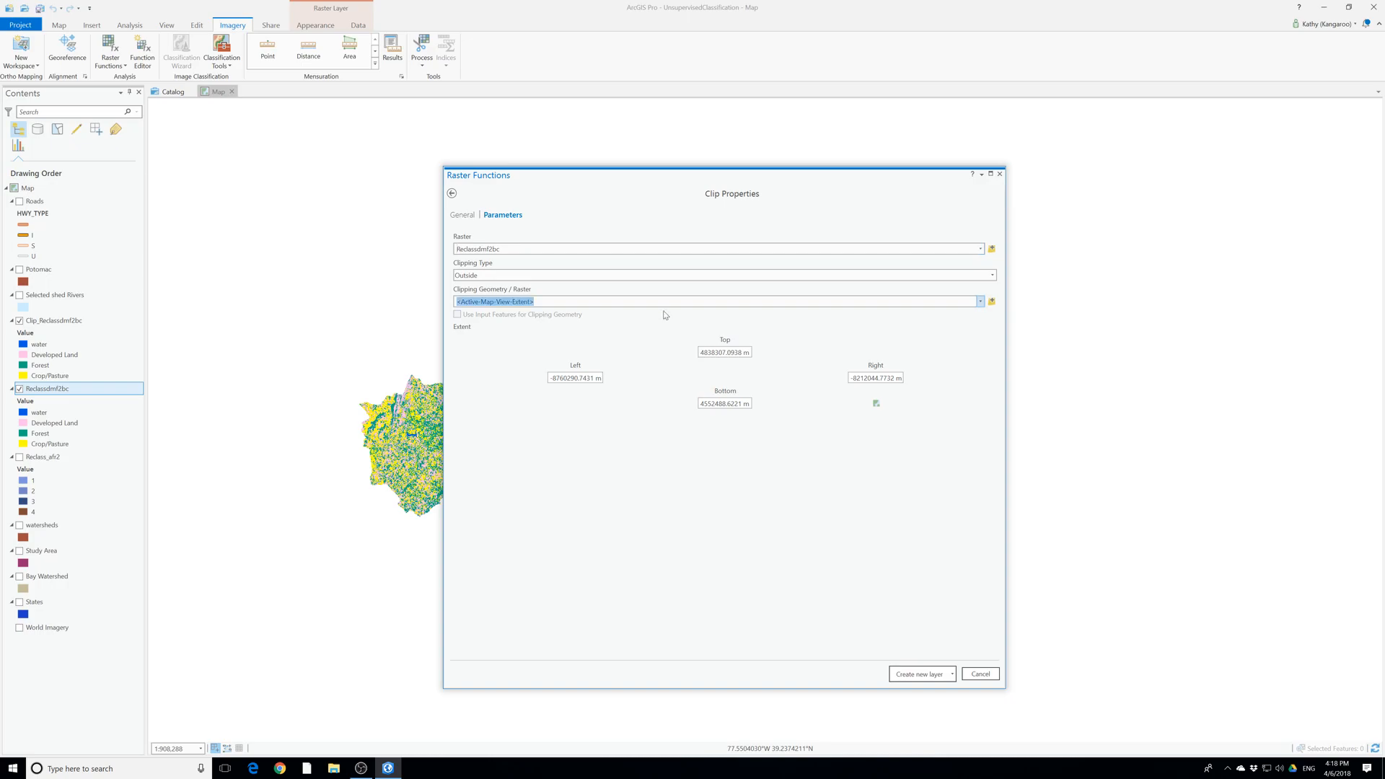
{"action": "left_click", "coordinate": [981, 302]}
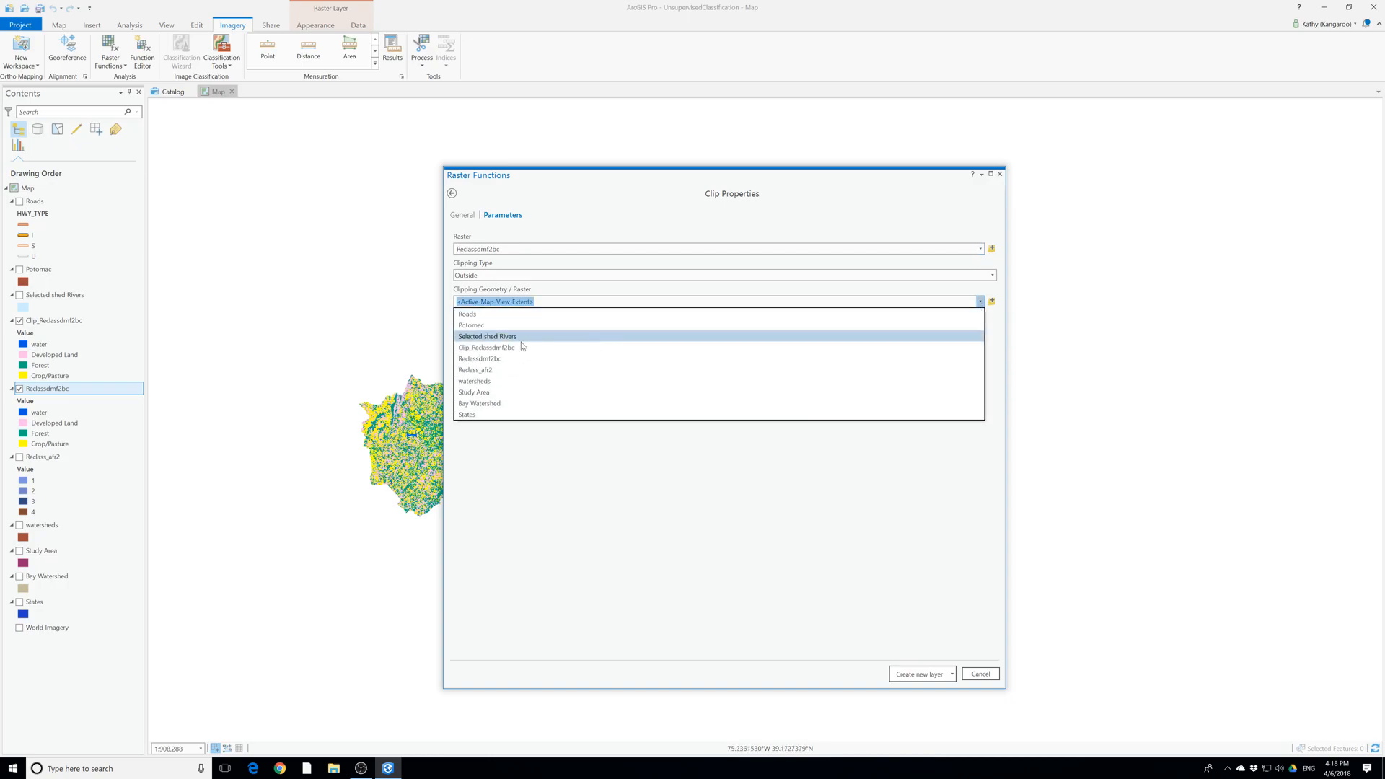
{"action": "left_click", "coordinate": [505, 325]}
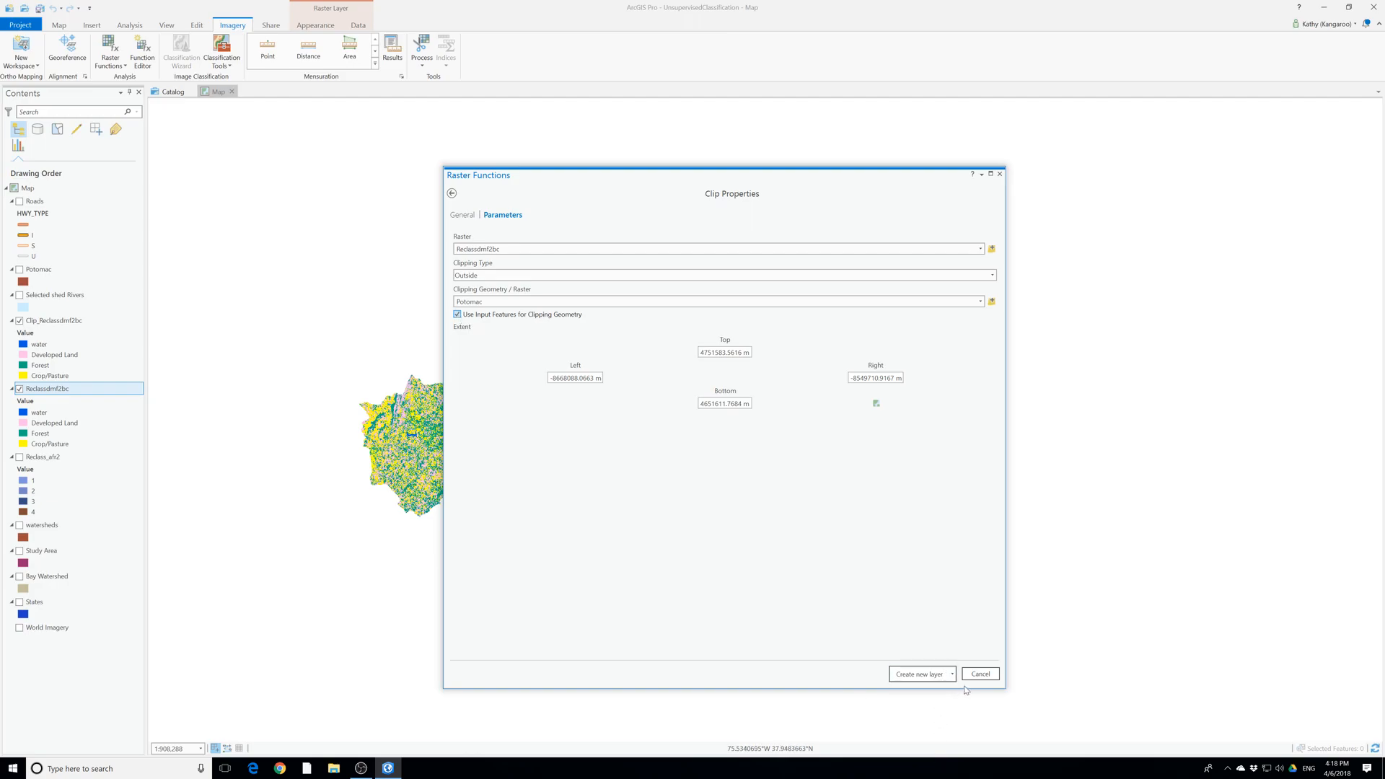
{"action": "left_click", "coordinate": [920, 674]}
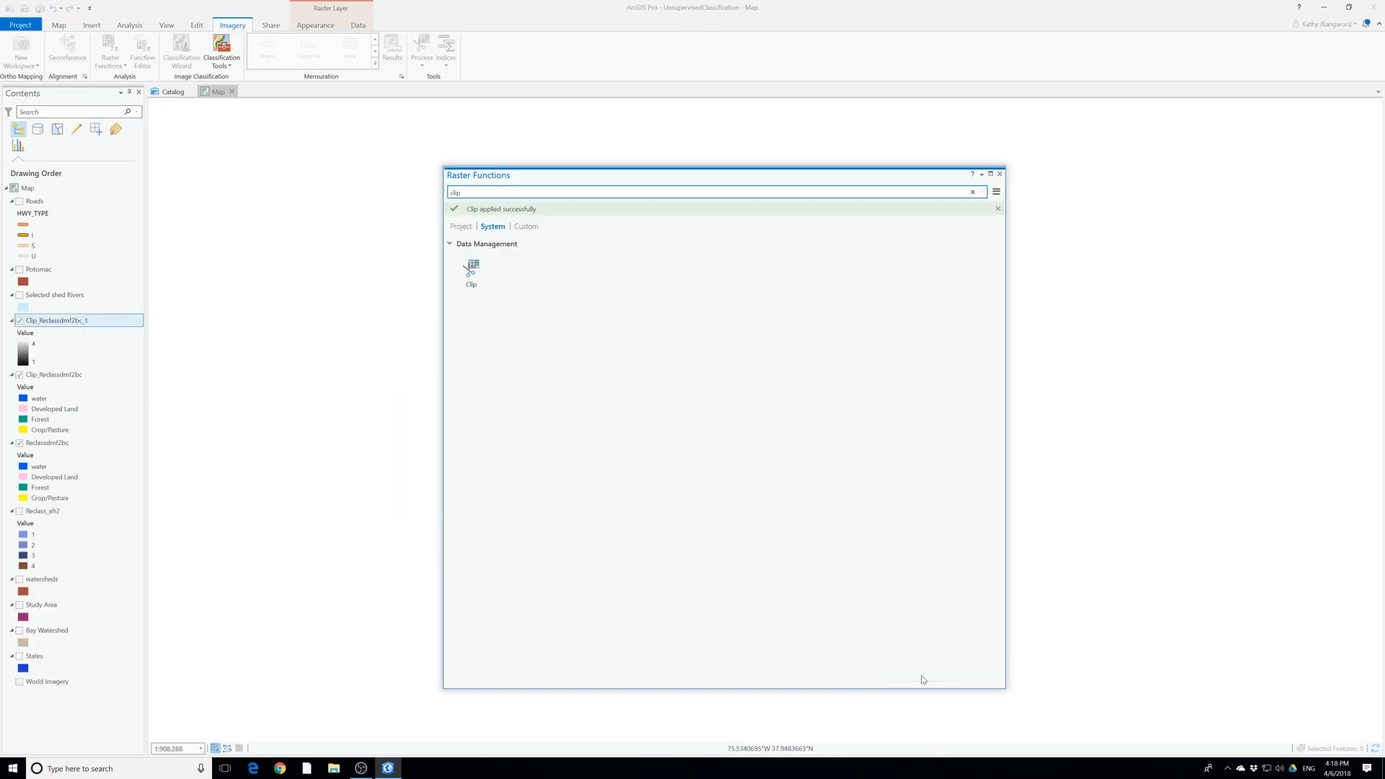
Examine the general and additional export settings for the new clipped raster, and close them without exporting
{"action": "right_click", "coordinate": [64, 324]}
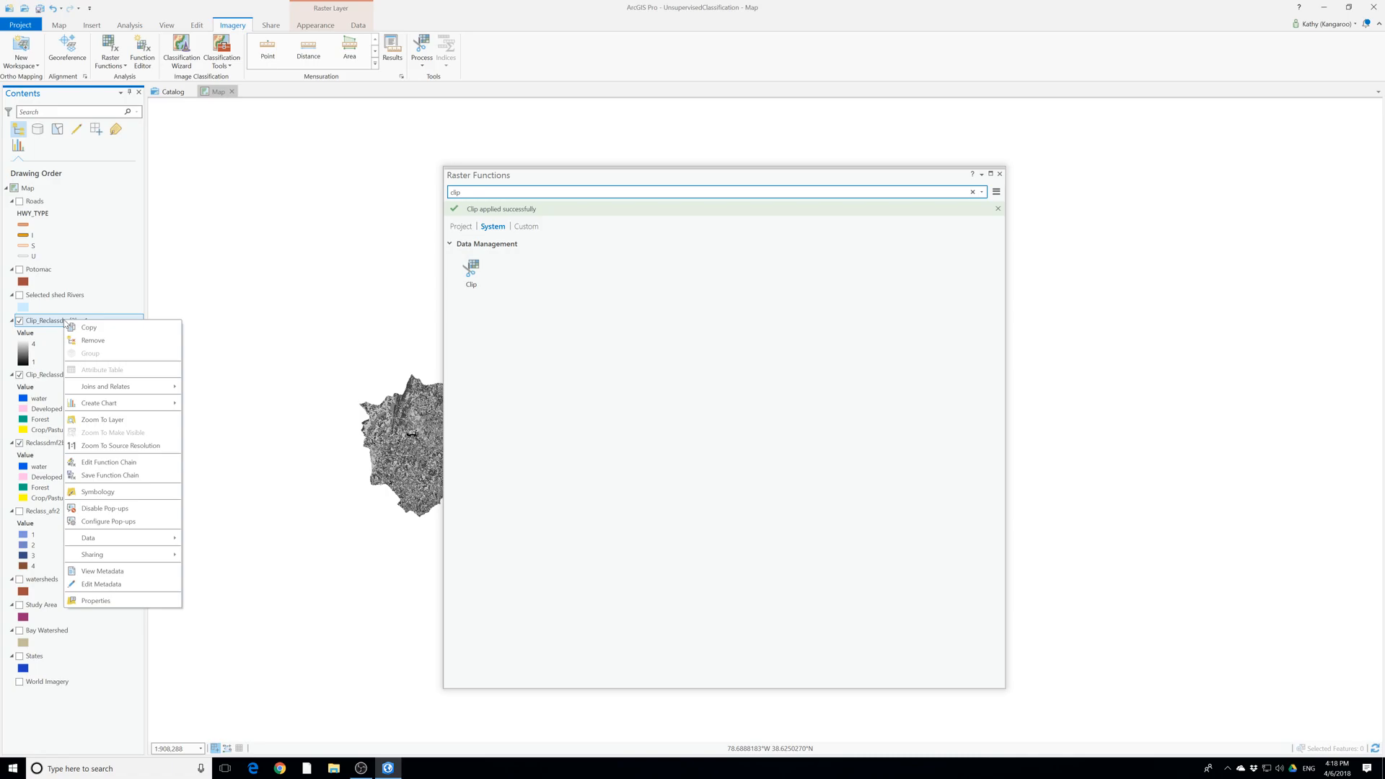
{"action": "mouse_move", "coordinate": [110, 543]}
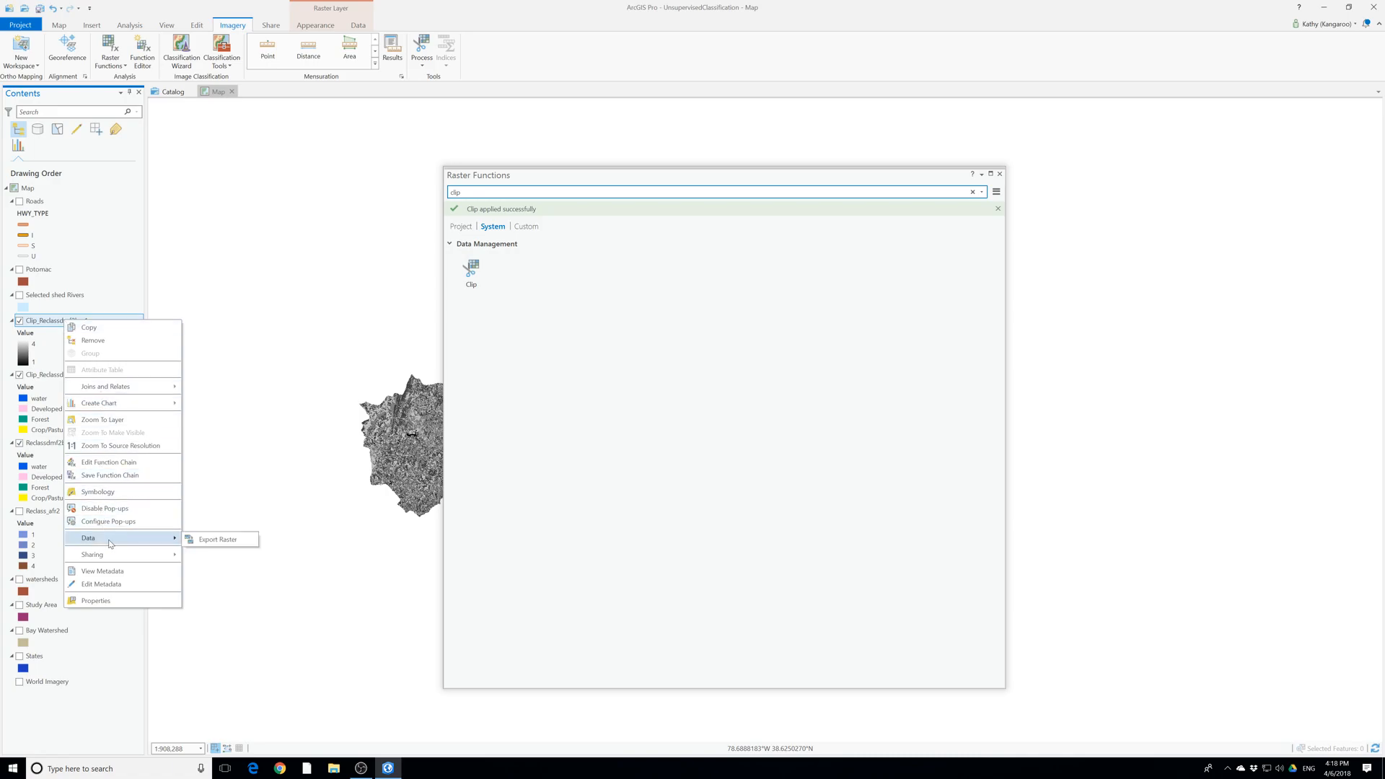
{"action": "left_click", "coordinate": [198, 540]}
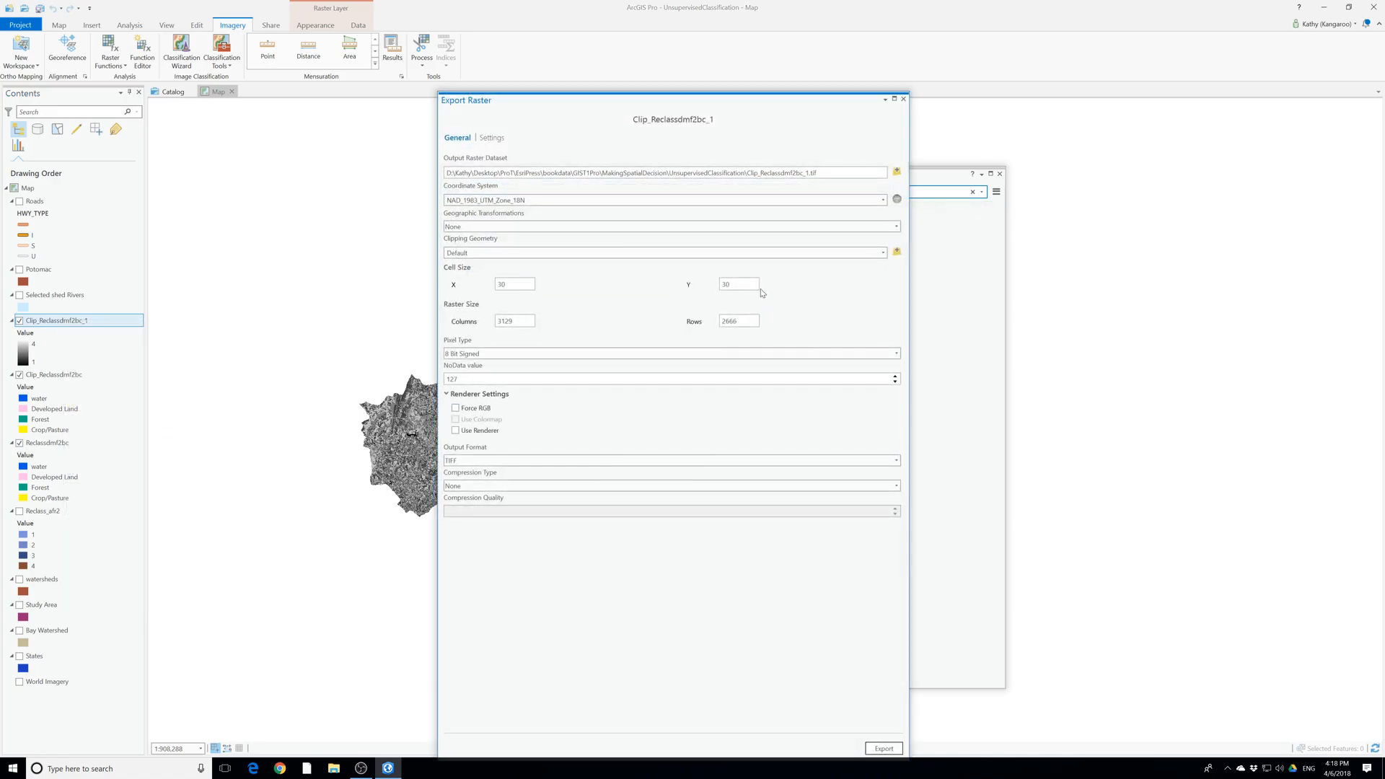
{"action": "left_click", "coordinate": [493, 138]}
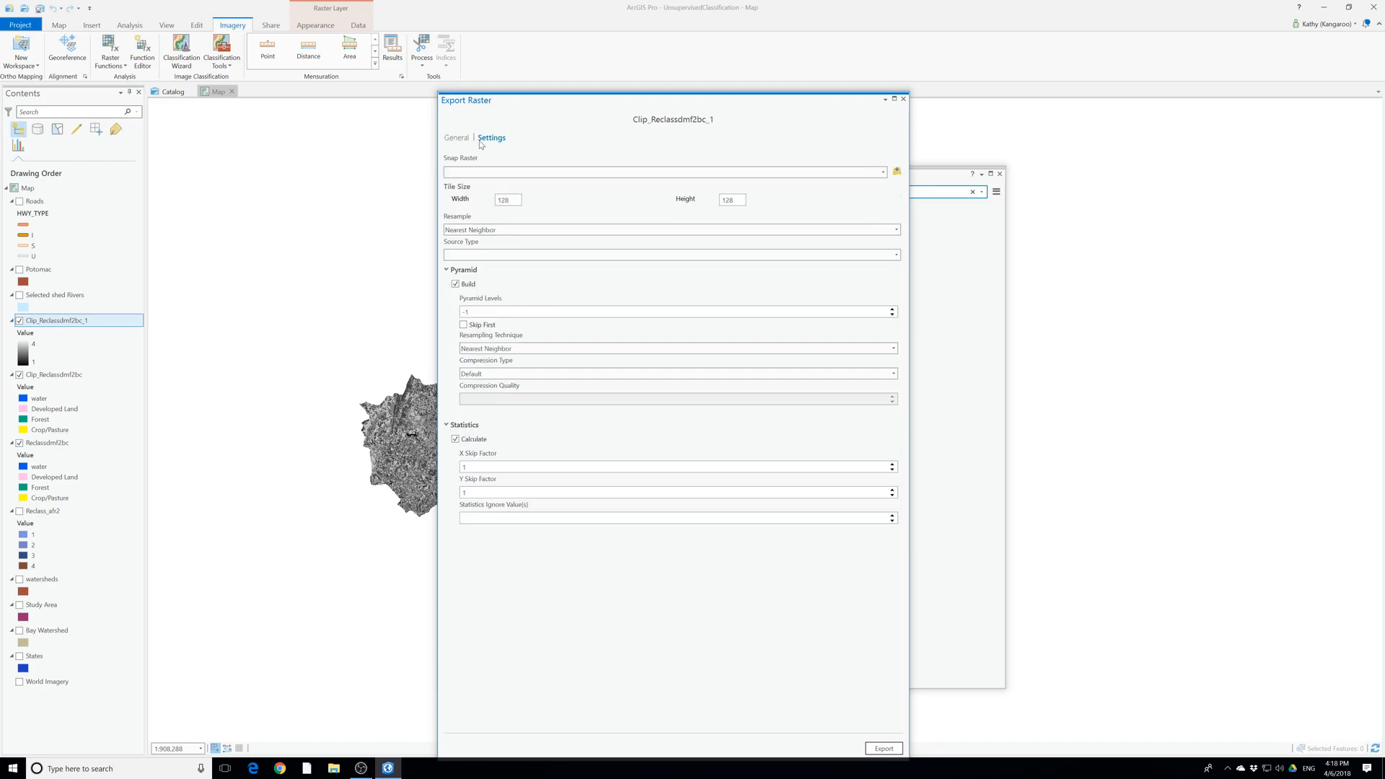
{"action": "left_click", "coordinate": [457, 138]}
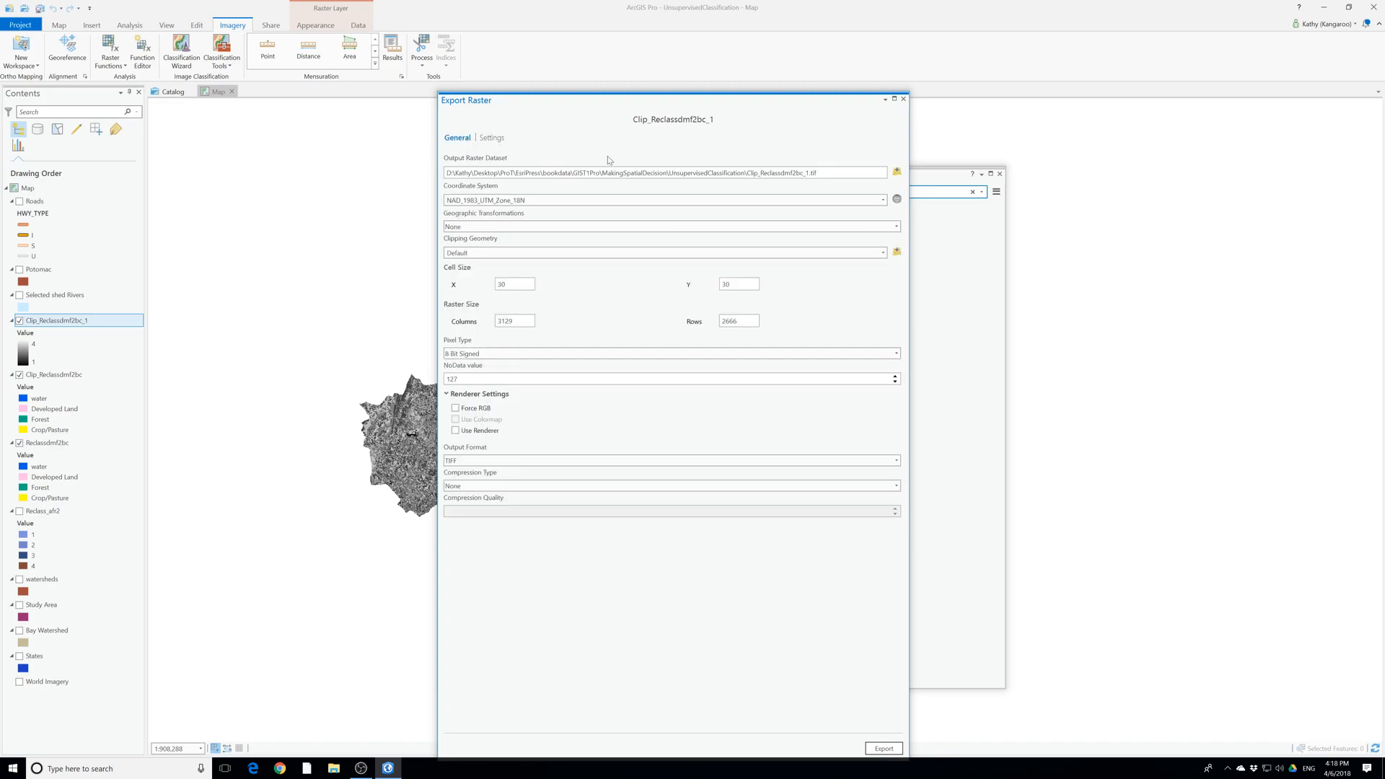
{"action": "left_click", "coordinate": [903, 99]}
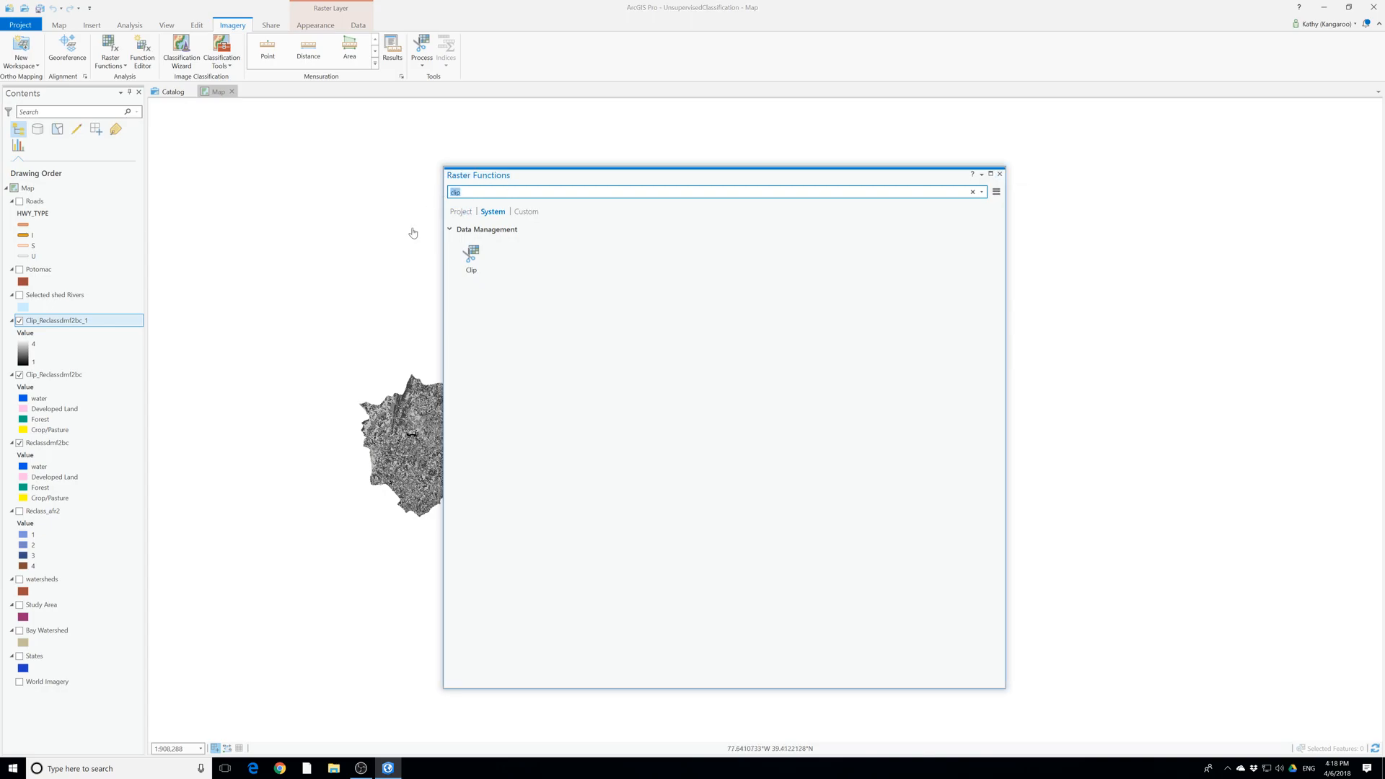
Search the project raster functions for "copy raster" and close the function list
{"action": "type", "text": "copy raster"}
{"action": "left_click", "coordinate": [461, 215]}
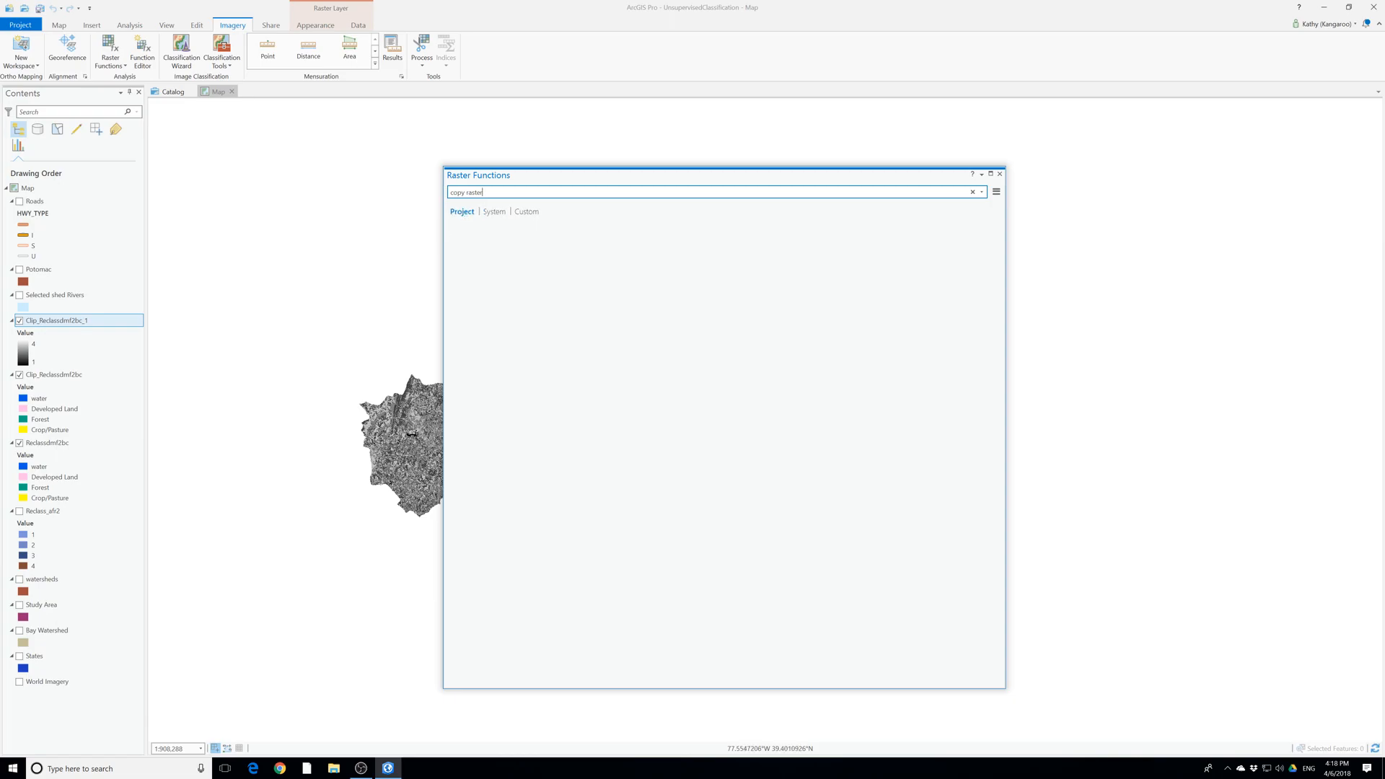
{"action": "left_click", "coordinate": [1000, 175]}
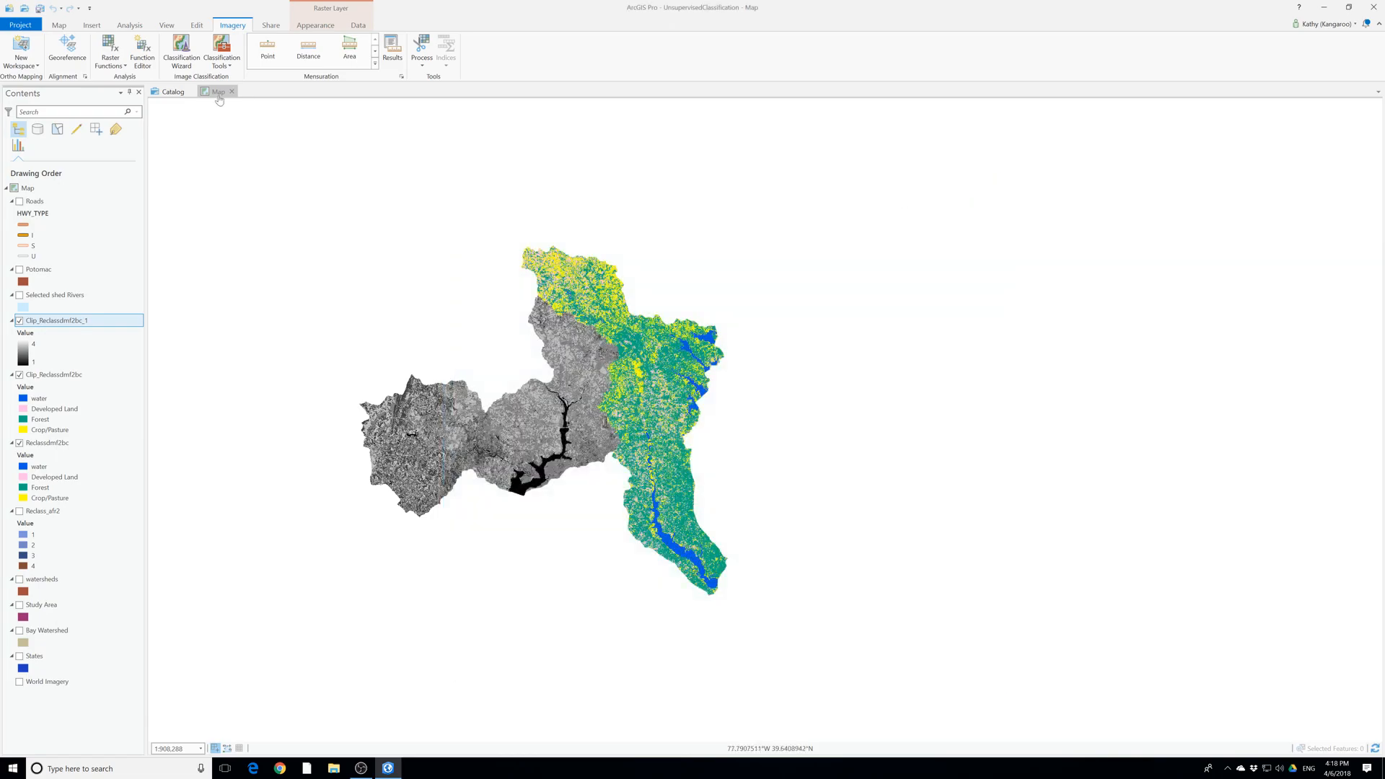
Open the Copy Raster data management tool from the recently used geoprocessing tools
{"action": "left_click", "coordinate": [92, 26]}
{"action": "left_click", "coordinate": [130, 25]}
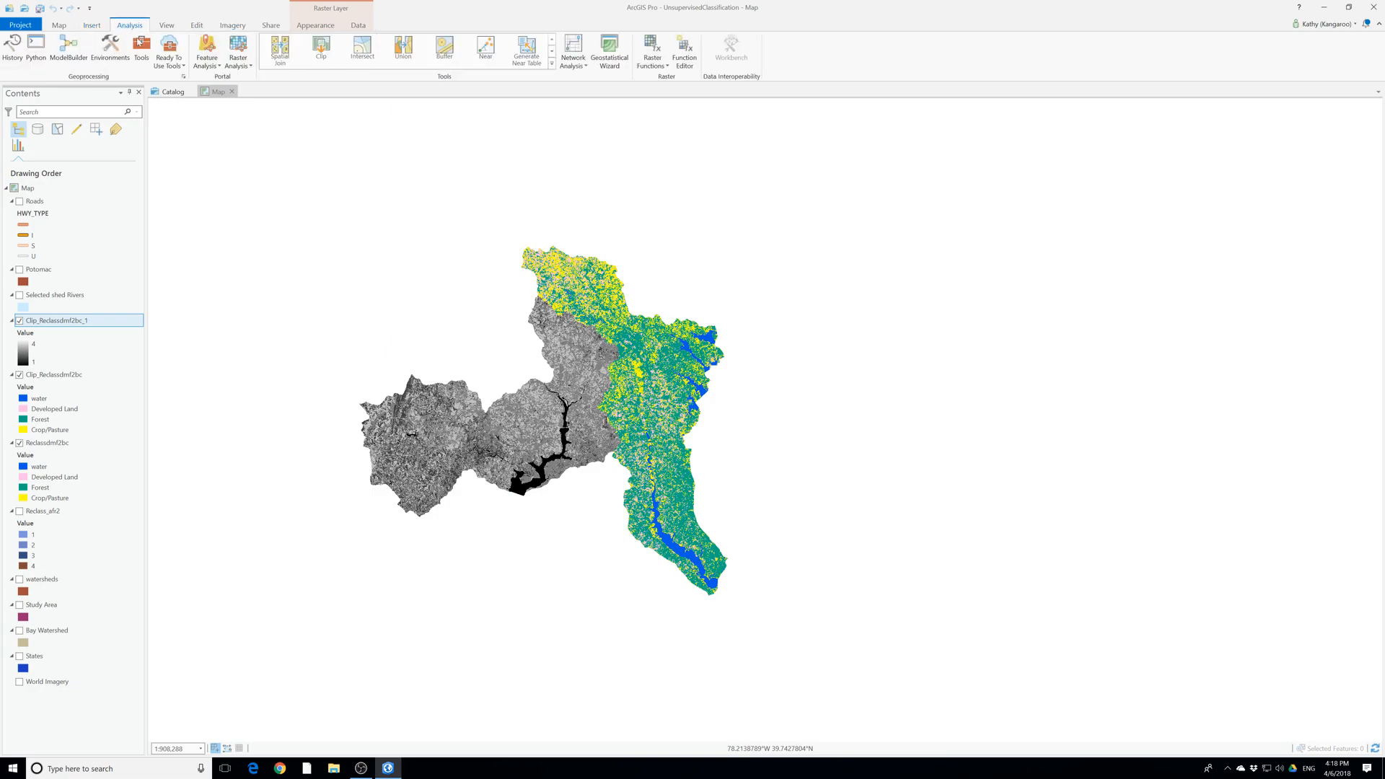
{"action": "left_click", "coordinate": [141, 49]}
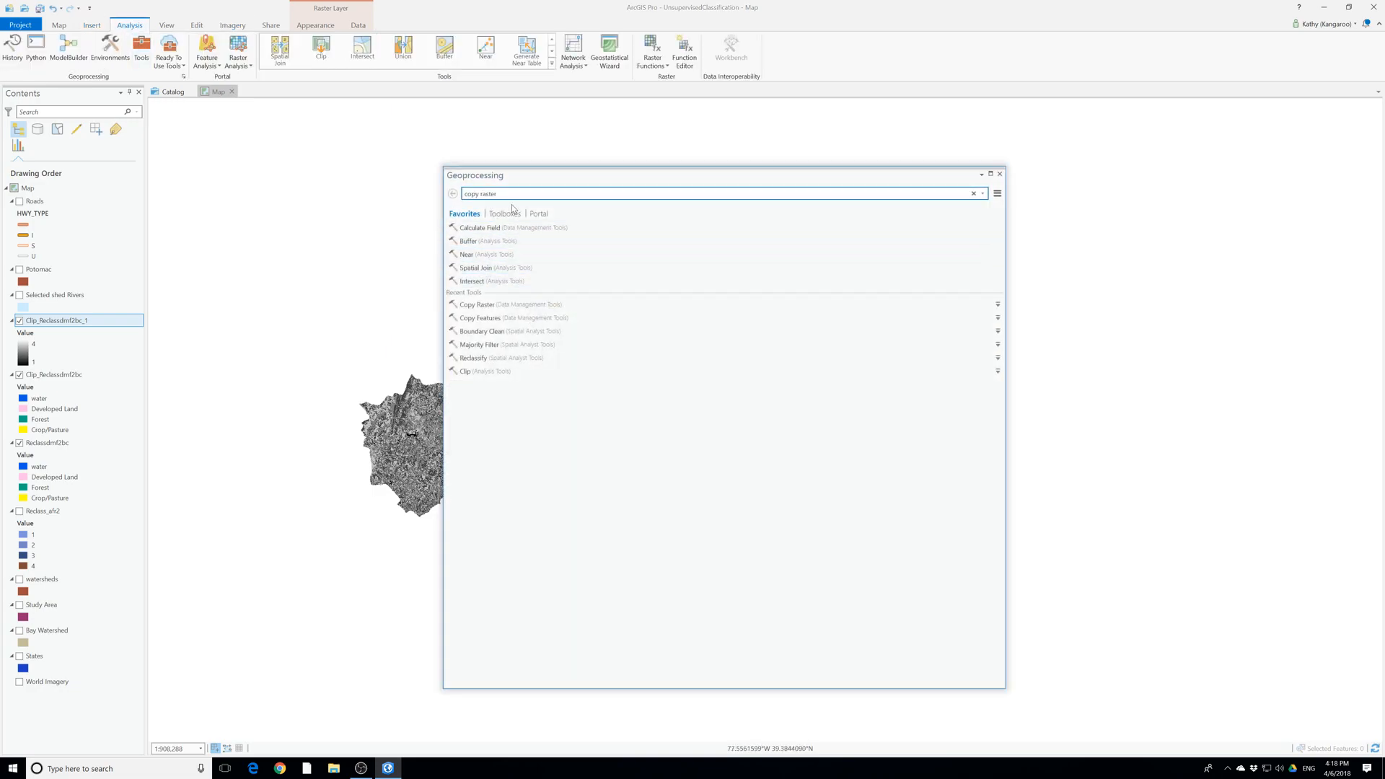
{"action": "left_click", "coordinate": [485, 305]}
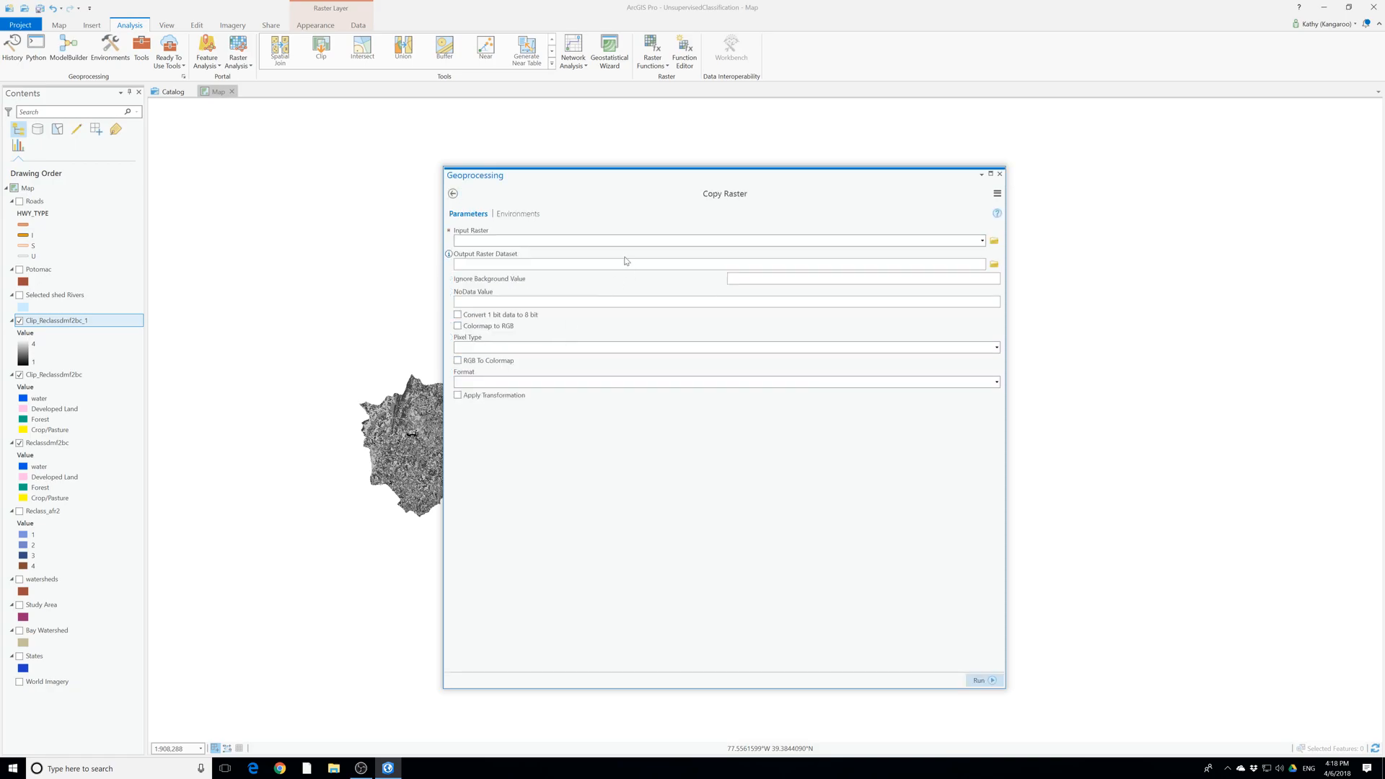
Try to copy Clip_Reclassdmf2bc_1 to a raster dataset named potomac with the 8 bit signed pixel type
{"action": "left_click", "coordinate": [982, 241]}
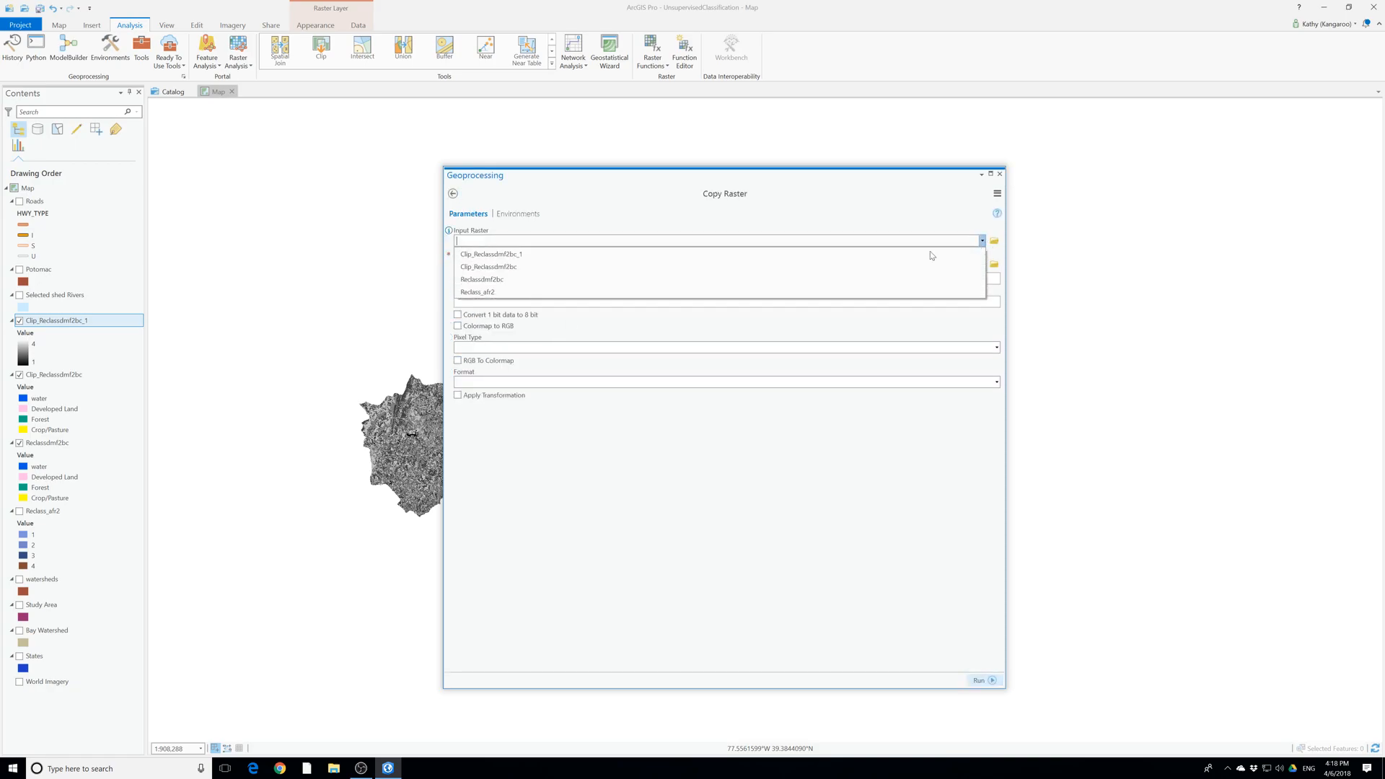
{"action": "left_click", "coordinate": [529, 259]}
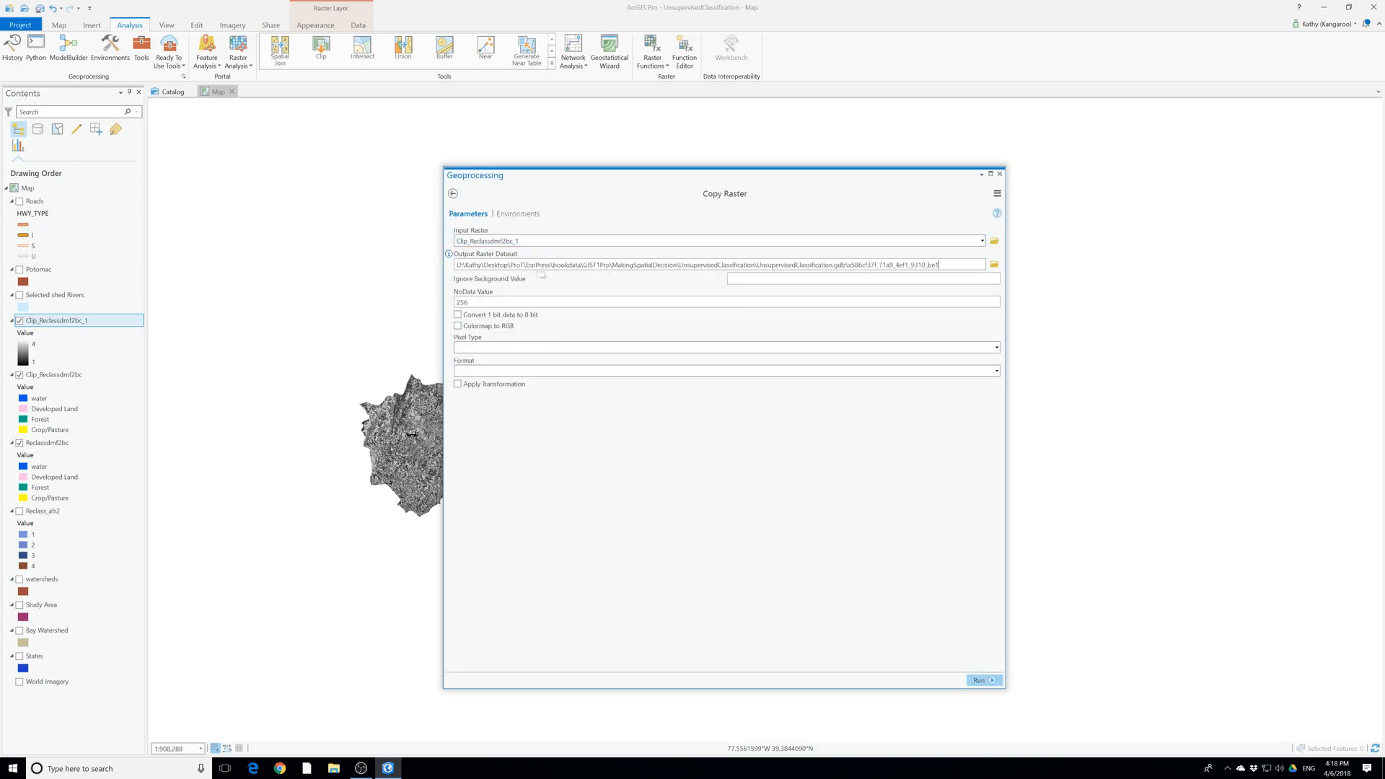
{"action": "left_click_drag", "start_coordinate": [938, 265], "coordinate": [852, 263]}
{"action": "key", "text": "BackSpace"}
{"action": "key", "text": "Tab"}
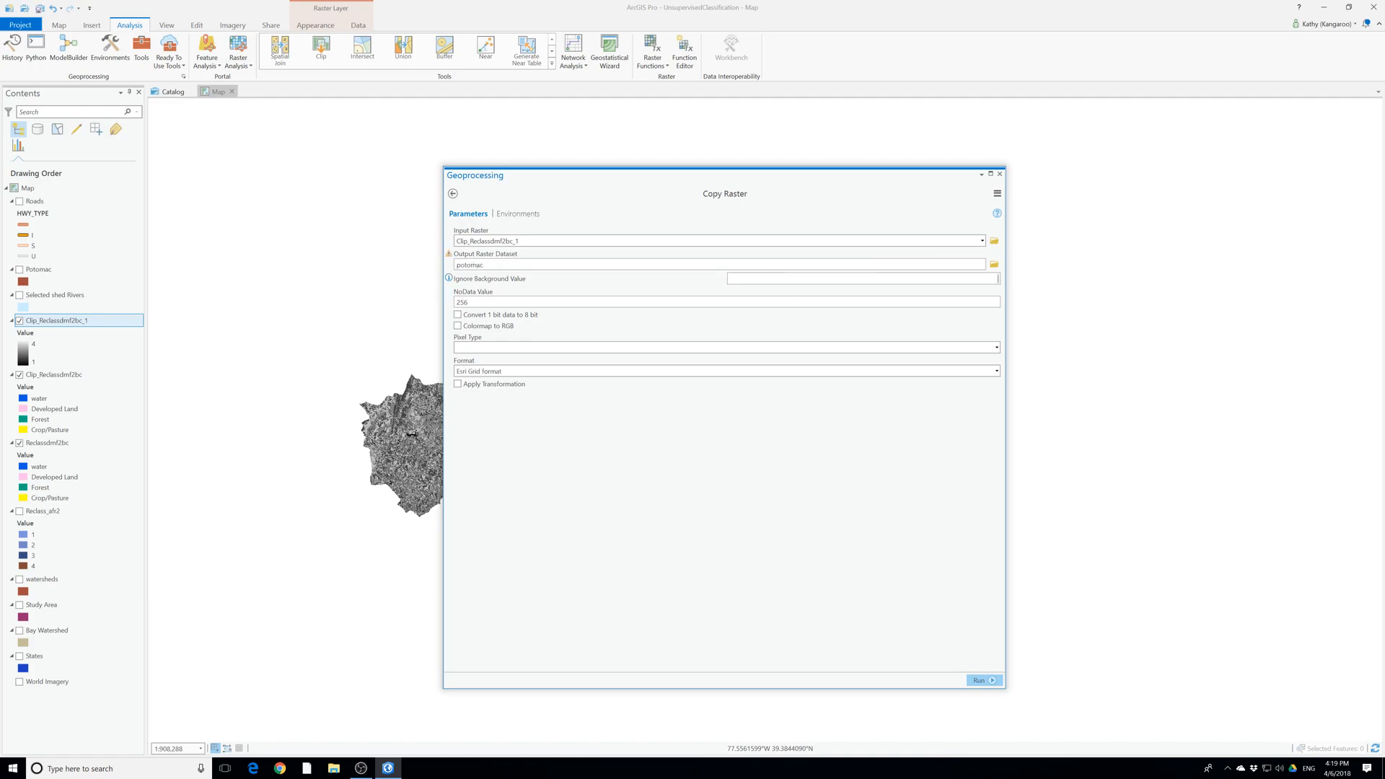
{"action": "left_click", "coordinate": [997, 348]}
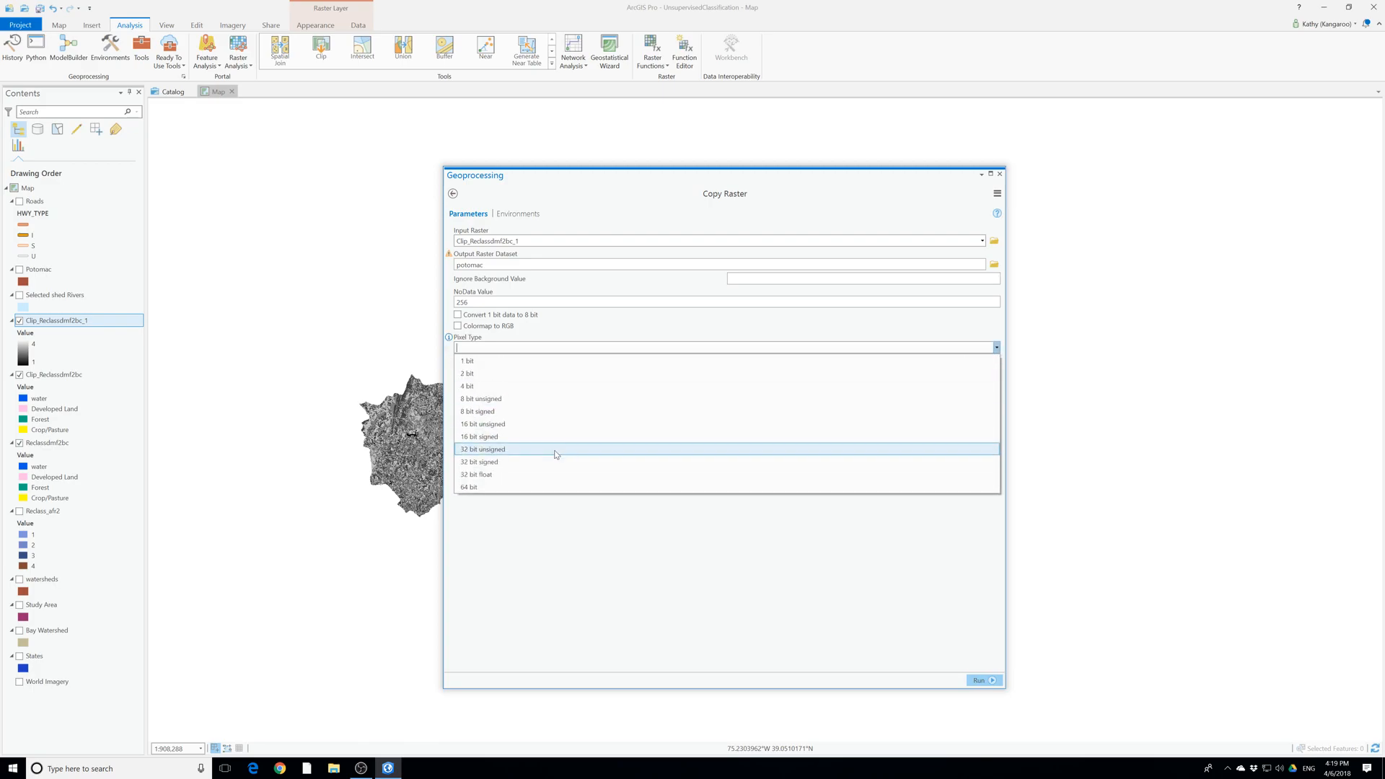
{"action": "left_click", "coordinate": [503, 412]}
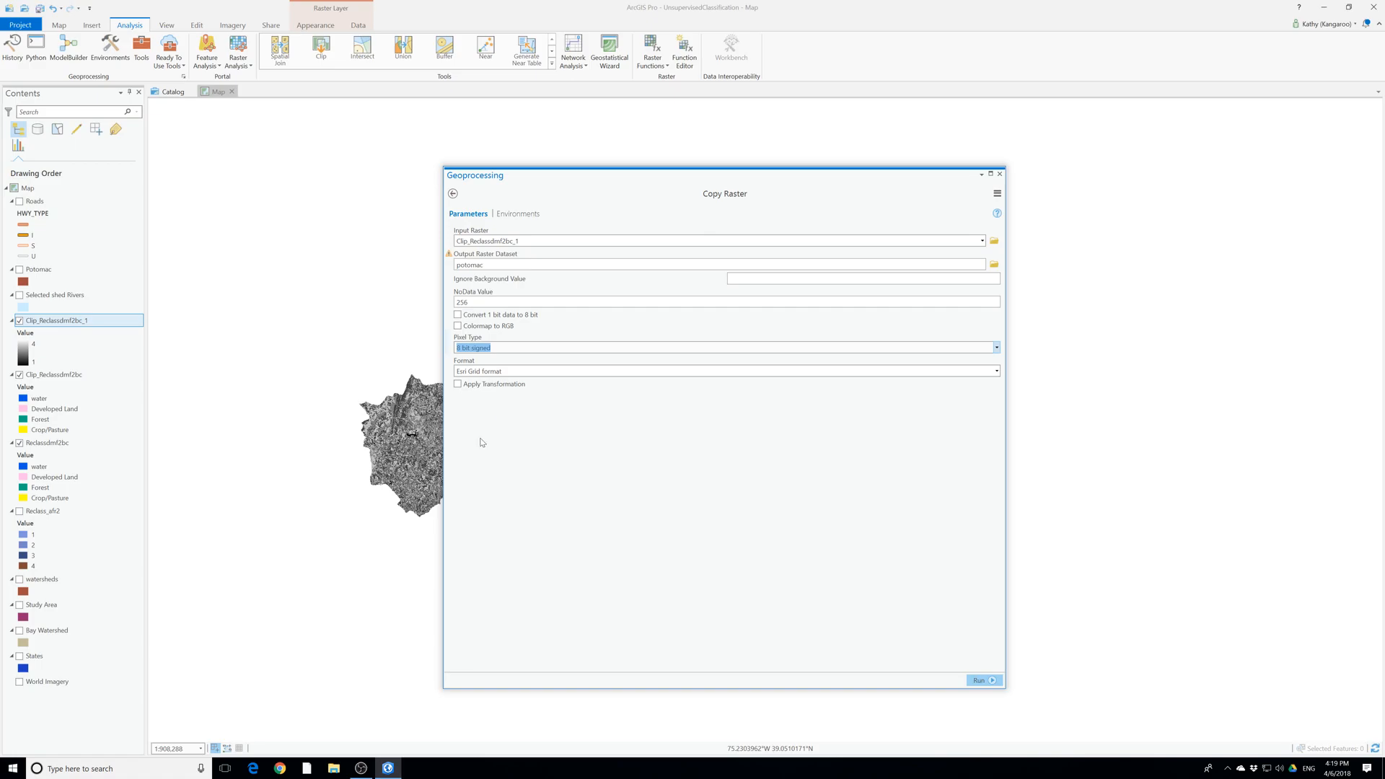
{"action": "left_click", "coordinate": [982, 681]}
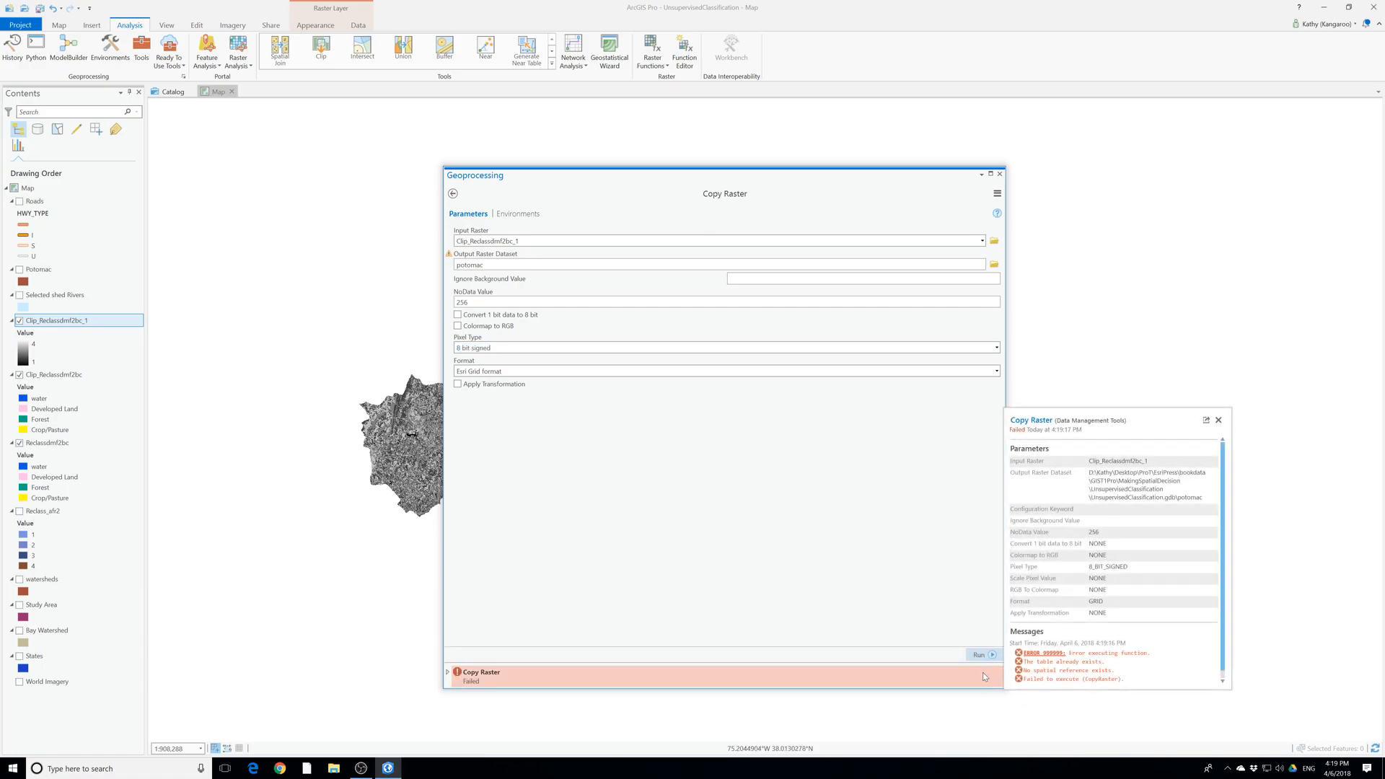
Examine the Copy Raster messages and the online help for the error code, and close both the help page and the tool
{"action": "scroll", "coordinate": [1054, 656], "scroll_direction": "down", "scroll_amount": 1}
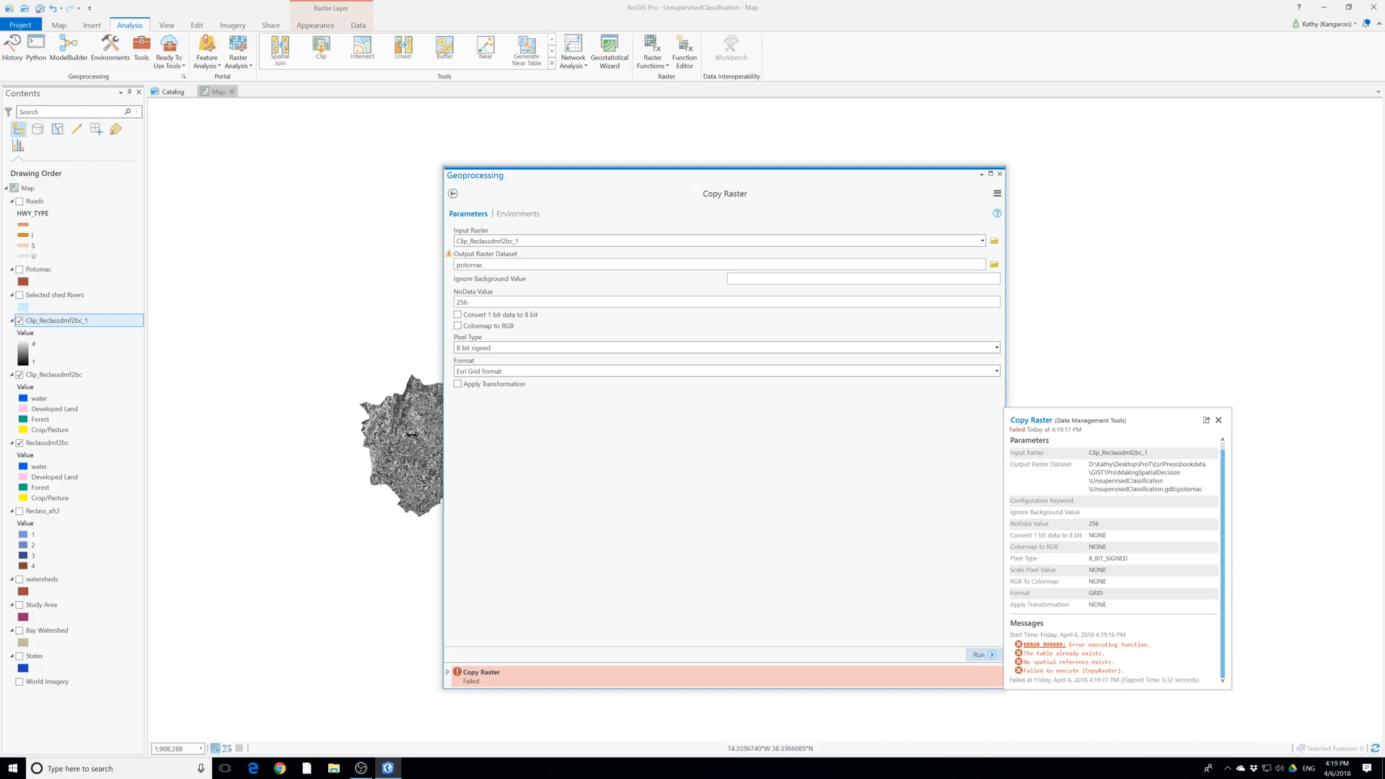
{"action": "left_click", "coordinate": [1045, 646]}
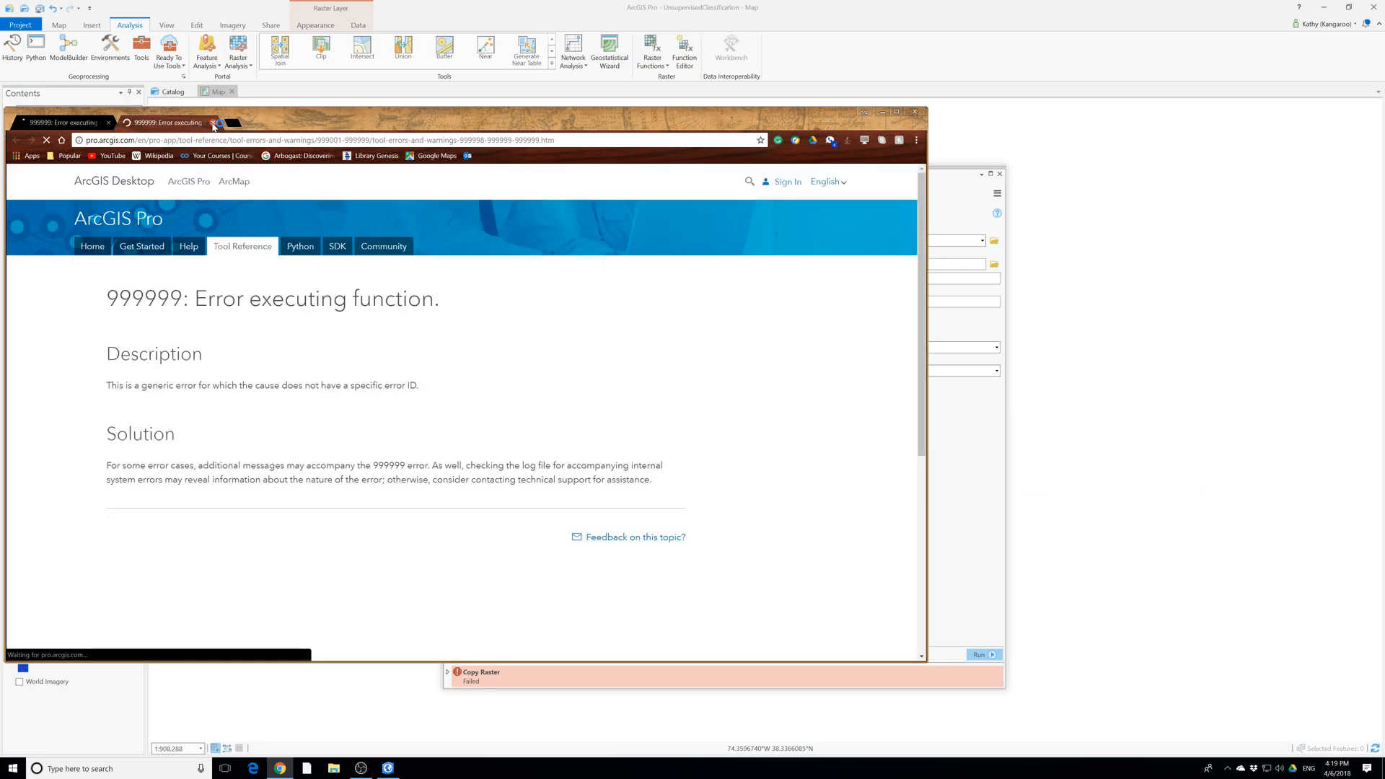
{"action": "left_click", "coordinate": [213, 123]}
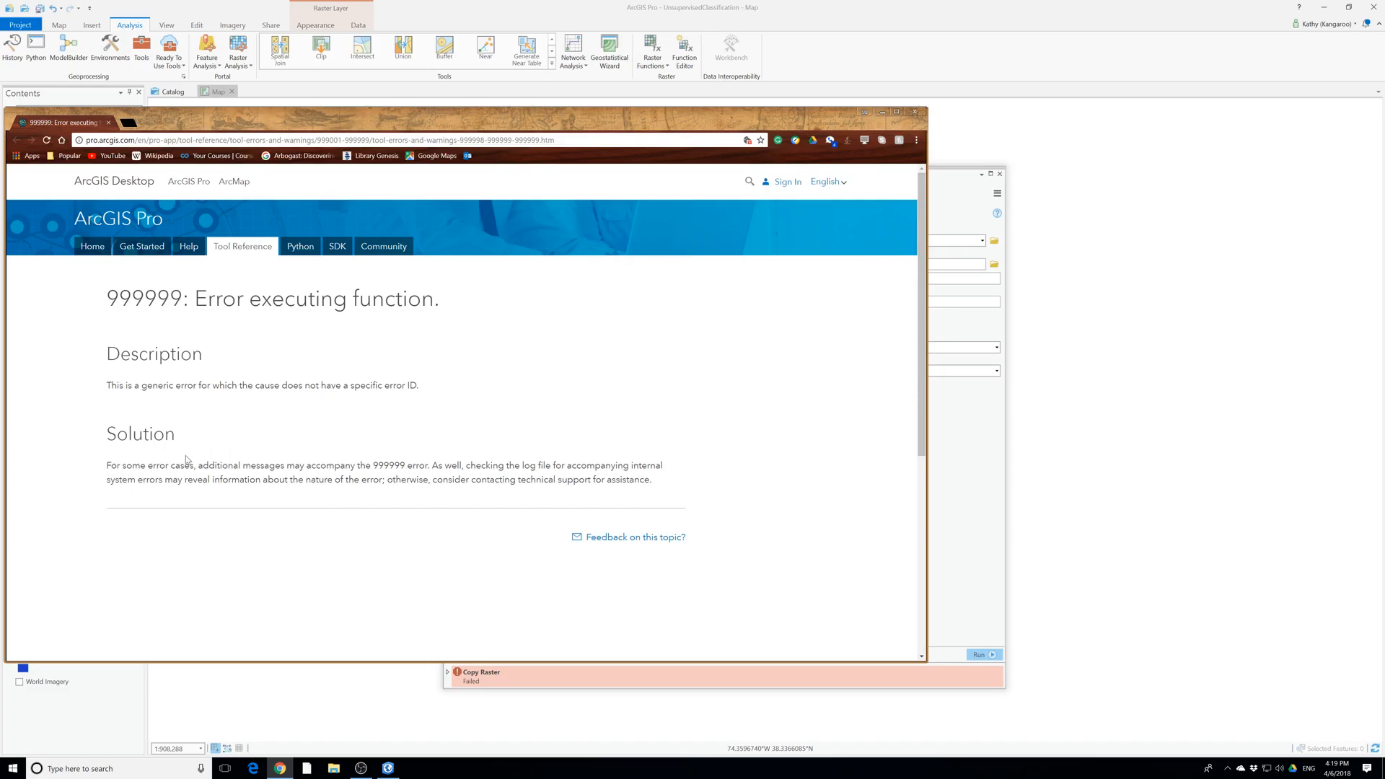
{"action": "left_click", "coordinate": [915, 112]}
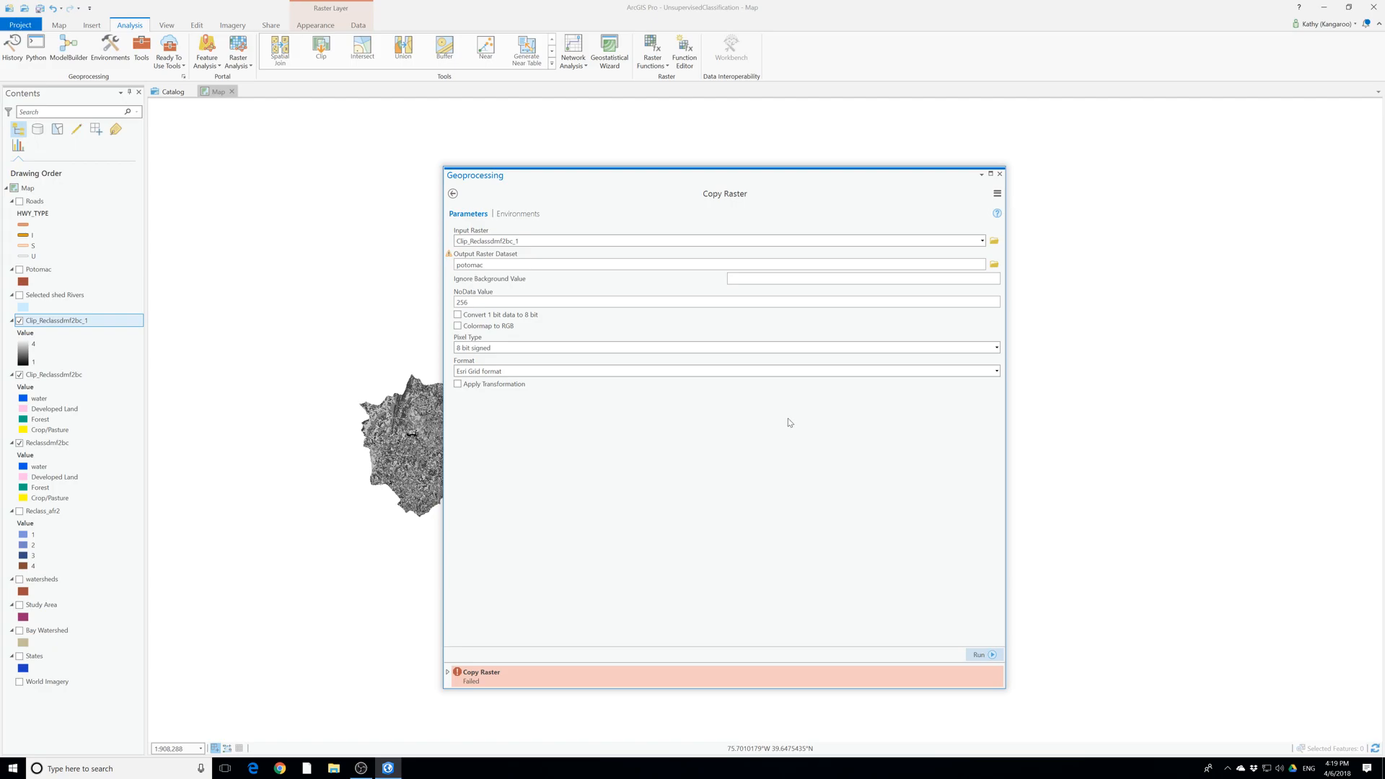
{"action": "left_click", "coordinate": [1000, 173]}
Open the raster export for Clip_Reclassdmf2bc_1 and name the output dataset Ptomac in the UnsupervisedClassification folder
{"action": "right_click", "coordinate": [56, 325]}
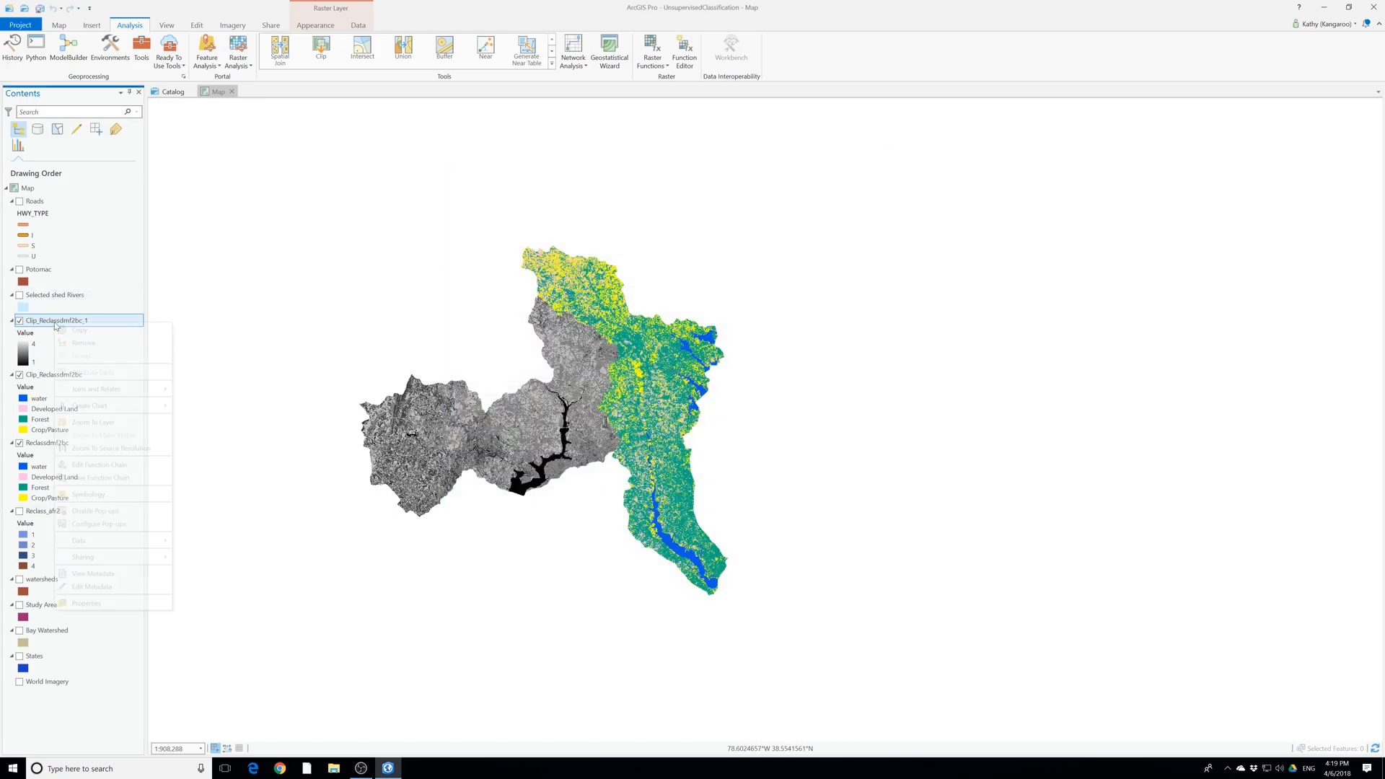
{"action": "mouse_move", "coordinate": [151, 541]}
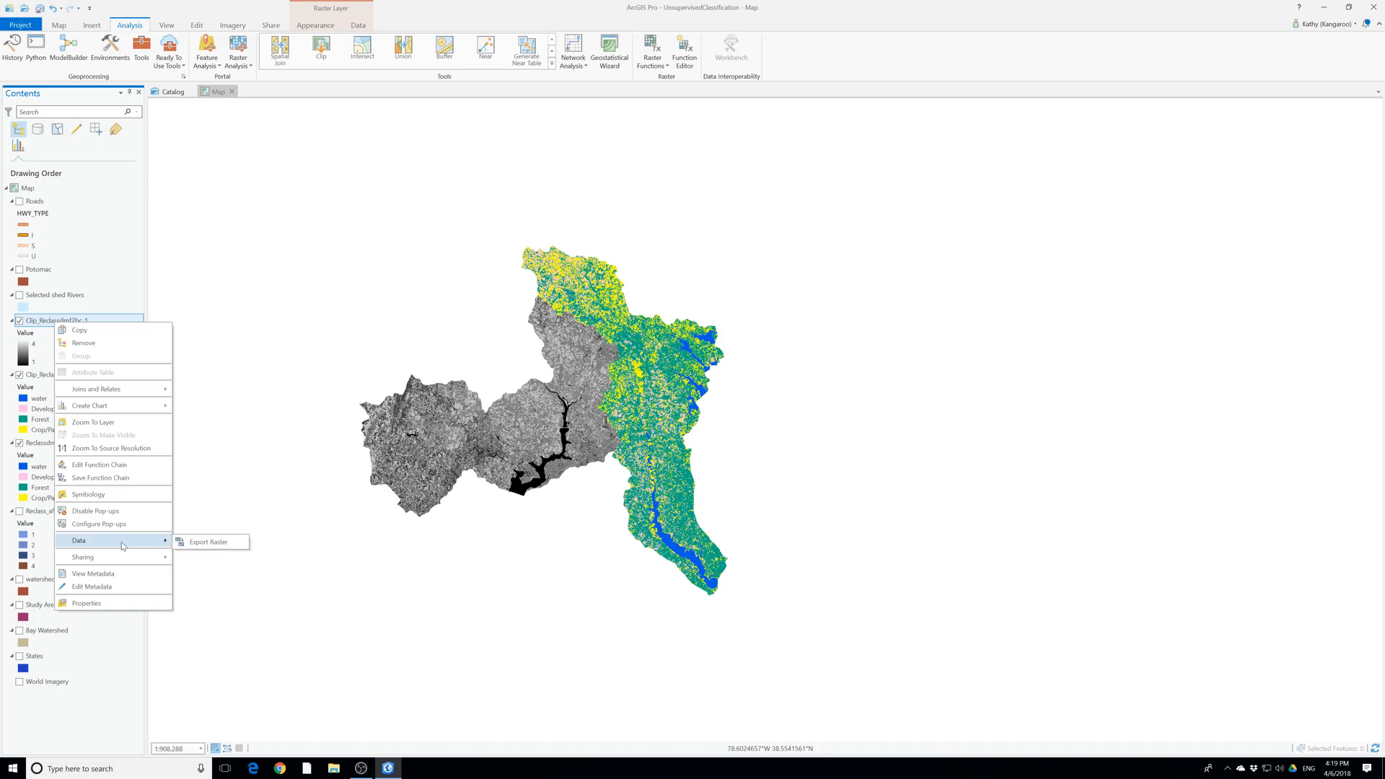
{"action": "left_click", "coordinate": [205, 548]}
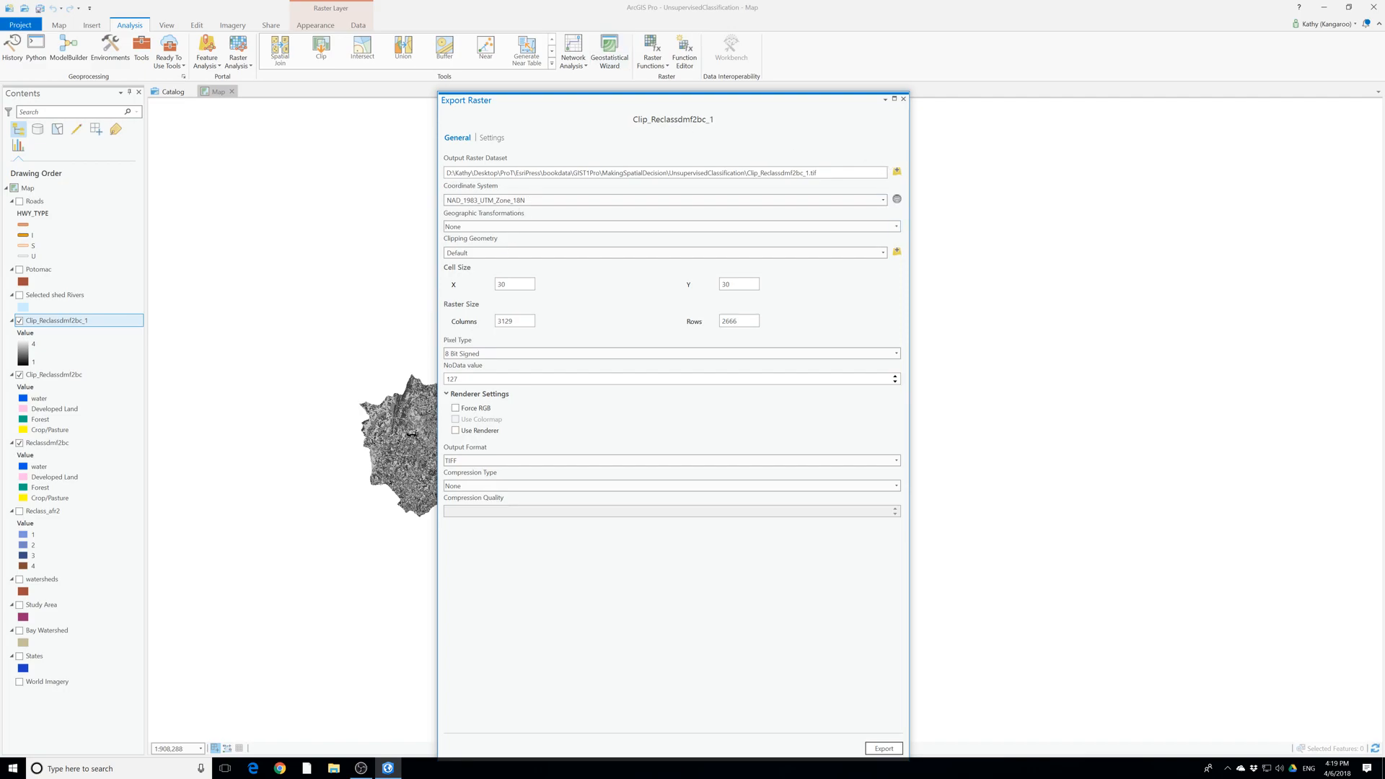
{"action": "left_click_drag", "start_coordinate": [817, 174], "coordinate": [751, 174]}
{"action": "key", "text": "BackSpace"}
{"action": "key", "text": "BackSpace"}
Set the export's NoData value to 256 and its output format to GRID, keeping the default transformation and clipping geometry
{"action": "left_click", "coordinate": [898, 228]}
{"action": "left_click", "coordinate": [897, 228]}
{"action": "left_click", "coordinate": [883, 252]}
{"action": "left_click", "coordinate": [883, 252]}
{"action": "left_click", "coordinate": [896, 382]}
{"action": "left_click", "coordinate": [896, 382]}
{"action": "type", "text": "256"}
{"action": "left_click", "coordinate": [564, 462]}
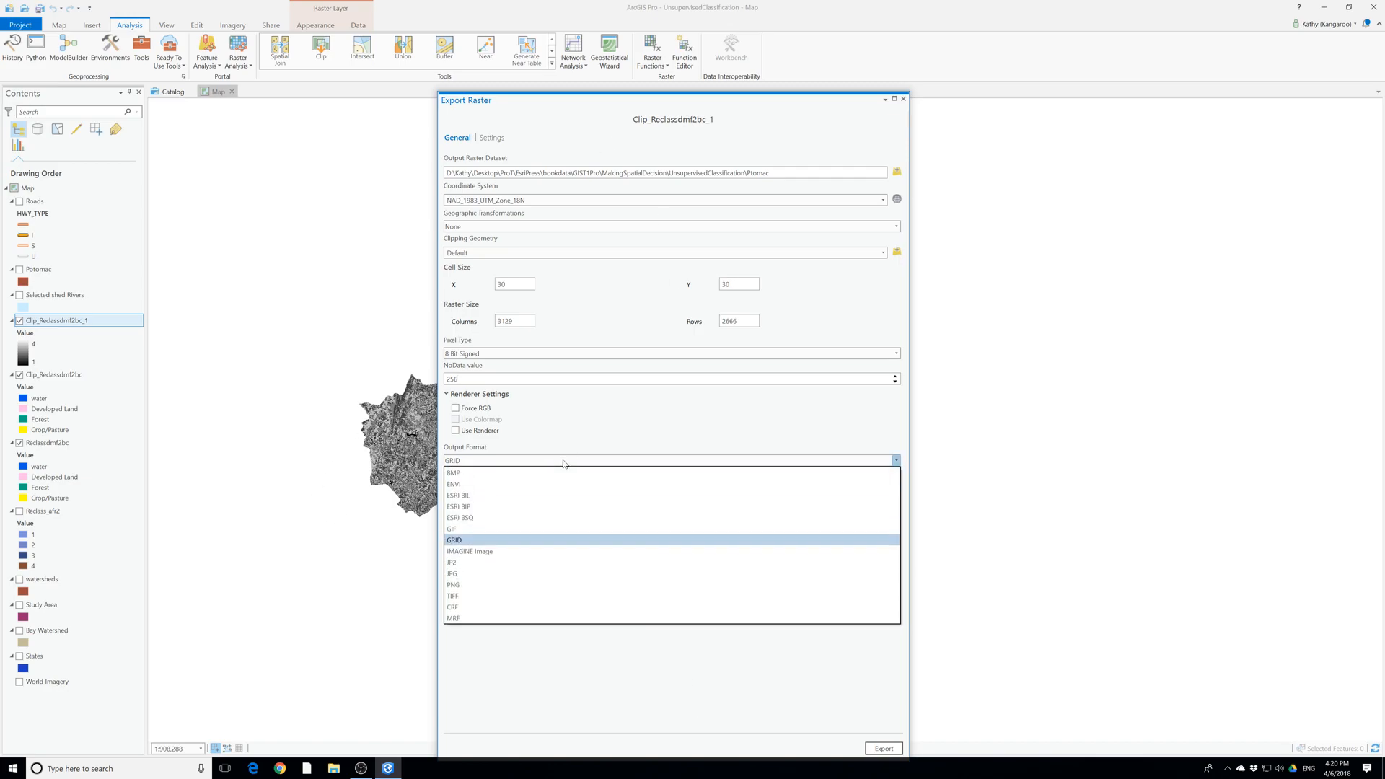
{"action": "left_click", "coordinate": [491, 541]}
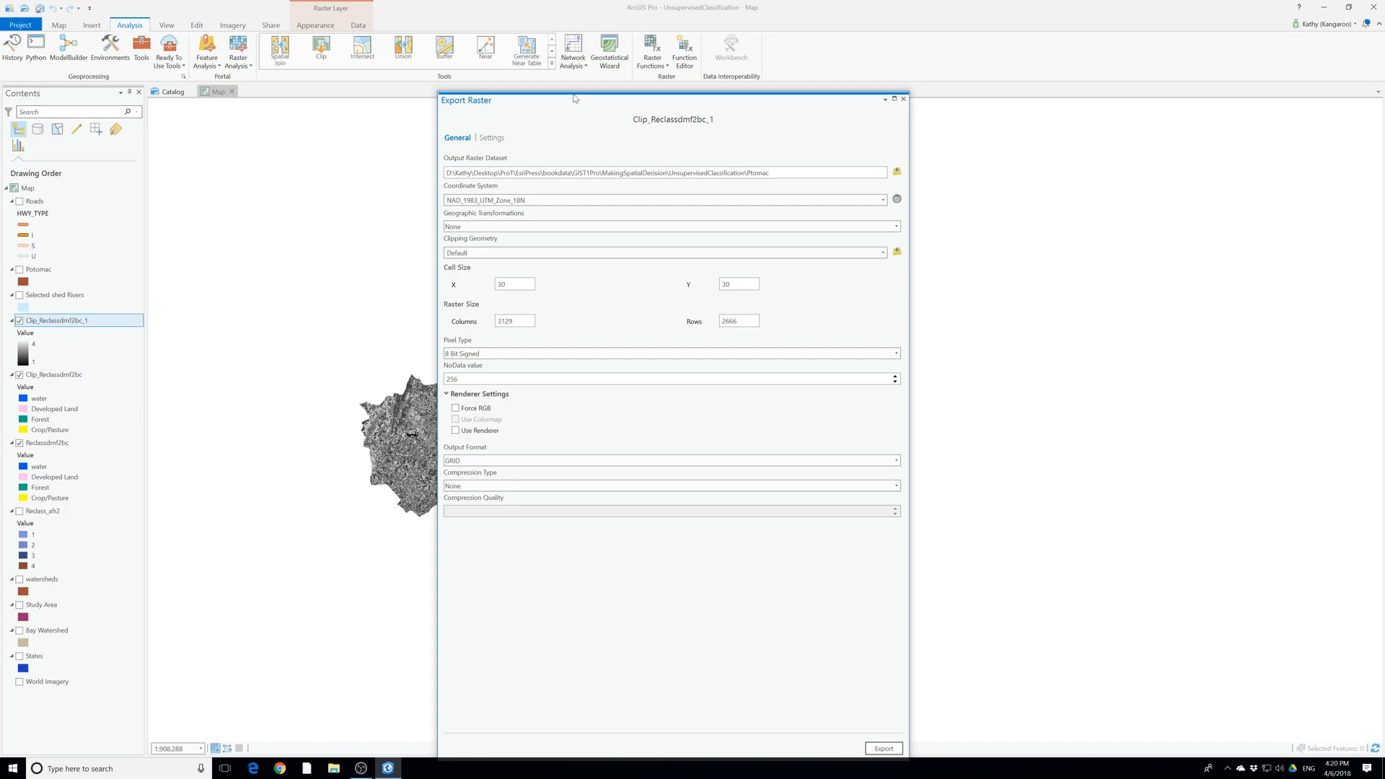
Run the raster export of the Potomac clip and close the export settings
{"action": "left_click_drag", "start_coordinate": [575, 98], "coordinate": [568, 65]}
{"action": "left_click", "coordinate": [887, 712]}
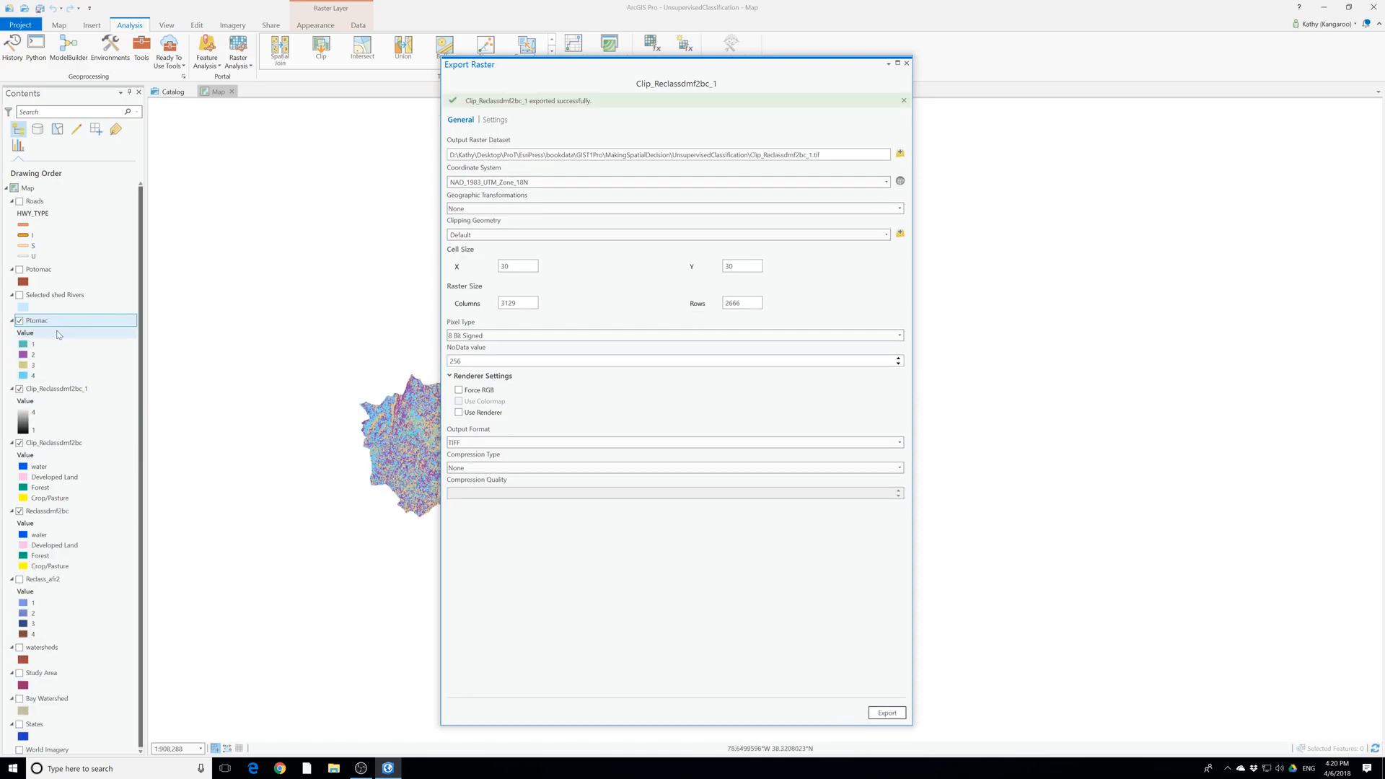
{"action": "left_click", "coordinate": [907, 63]}
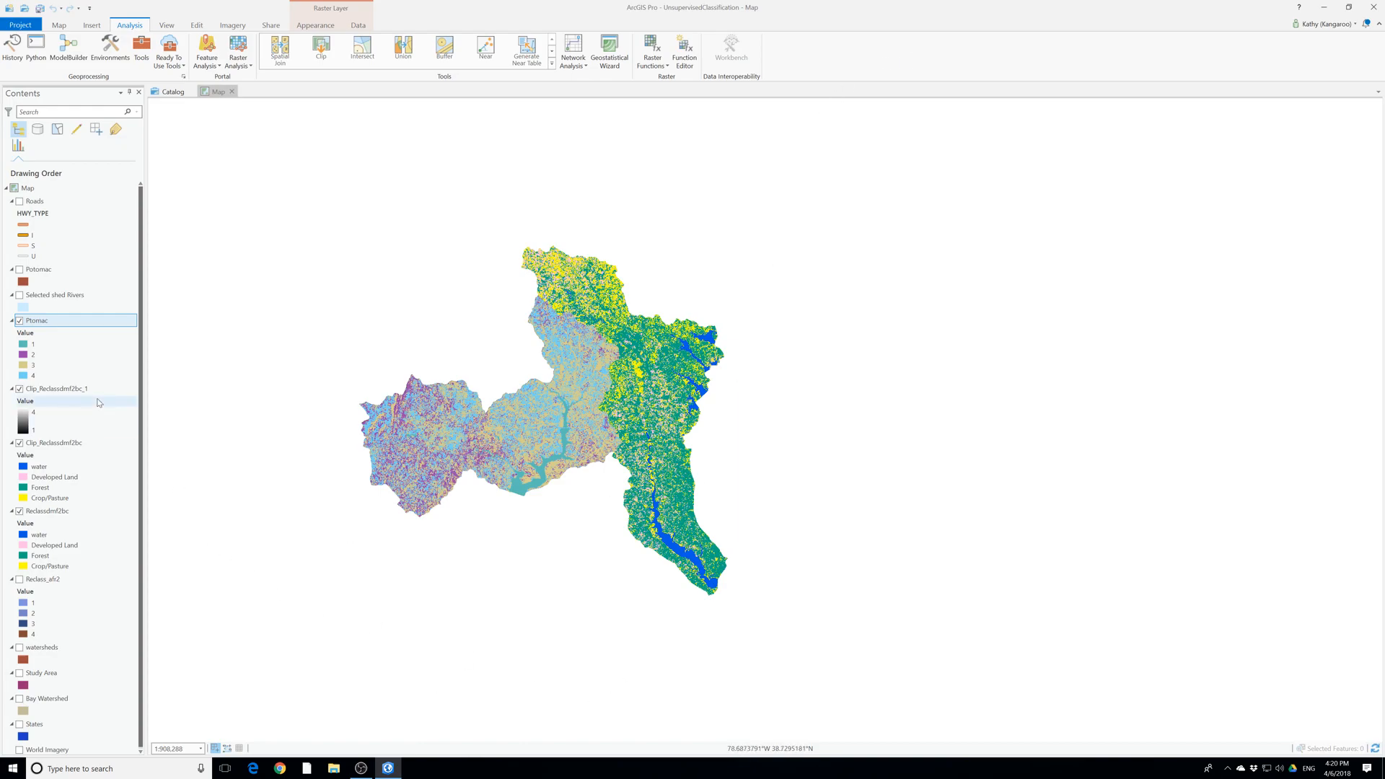
Import the symbology from Reclass.lyrx into the Ptomac layer and close the symbology settings
{"action": "left_click", "coordinate": [41, 325]}
{"action": "right_click", "coordinate": [41, 325]}
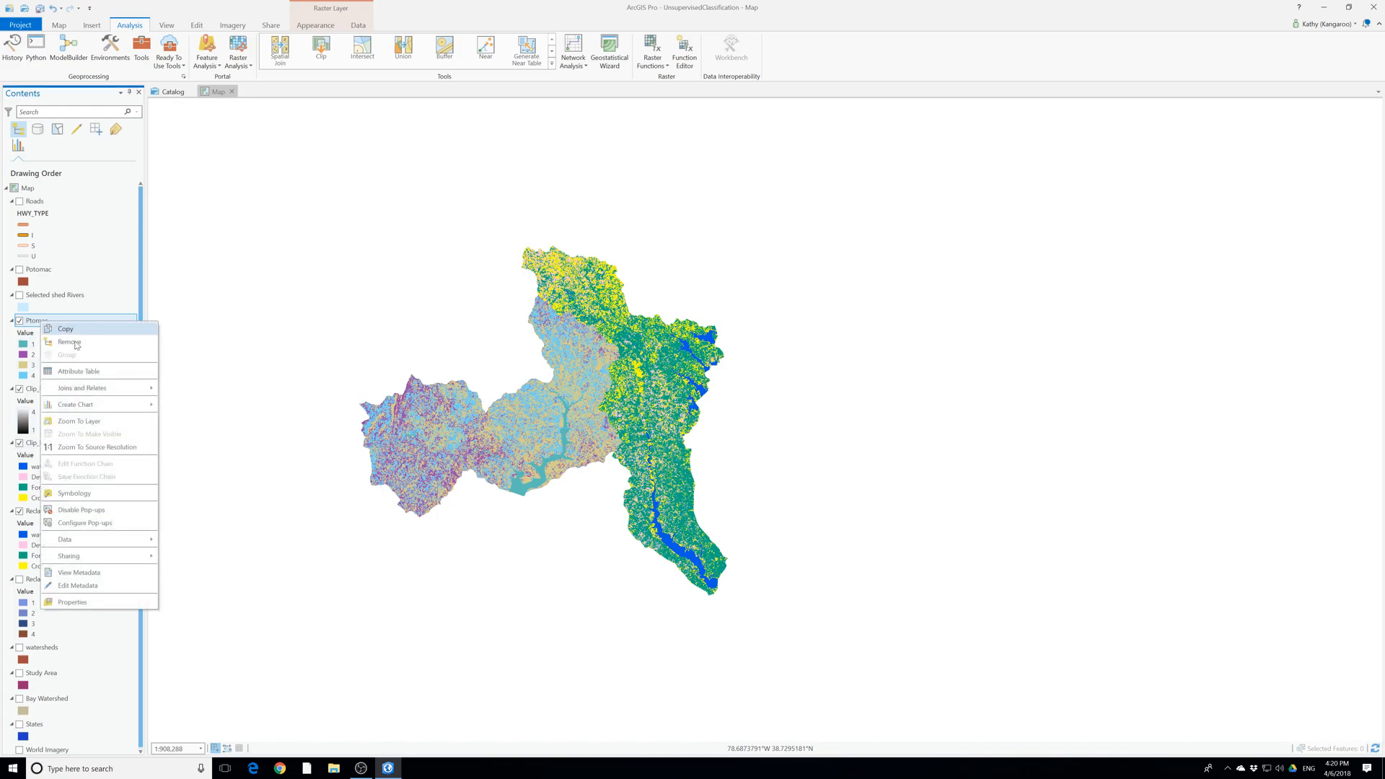
{"action": "left_click", "coordinate": [105, 498]}
{"action": "left_click", "coordinate": [581, 220]}
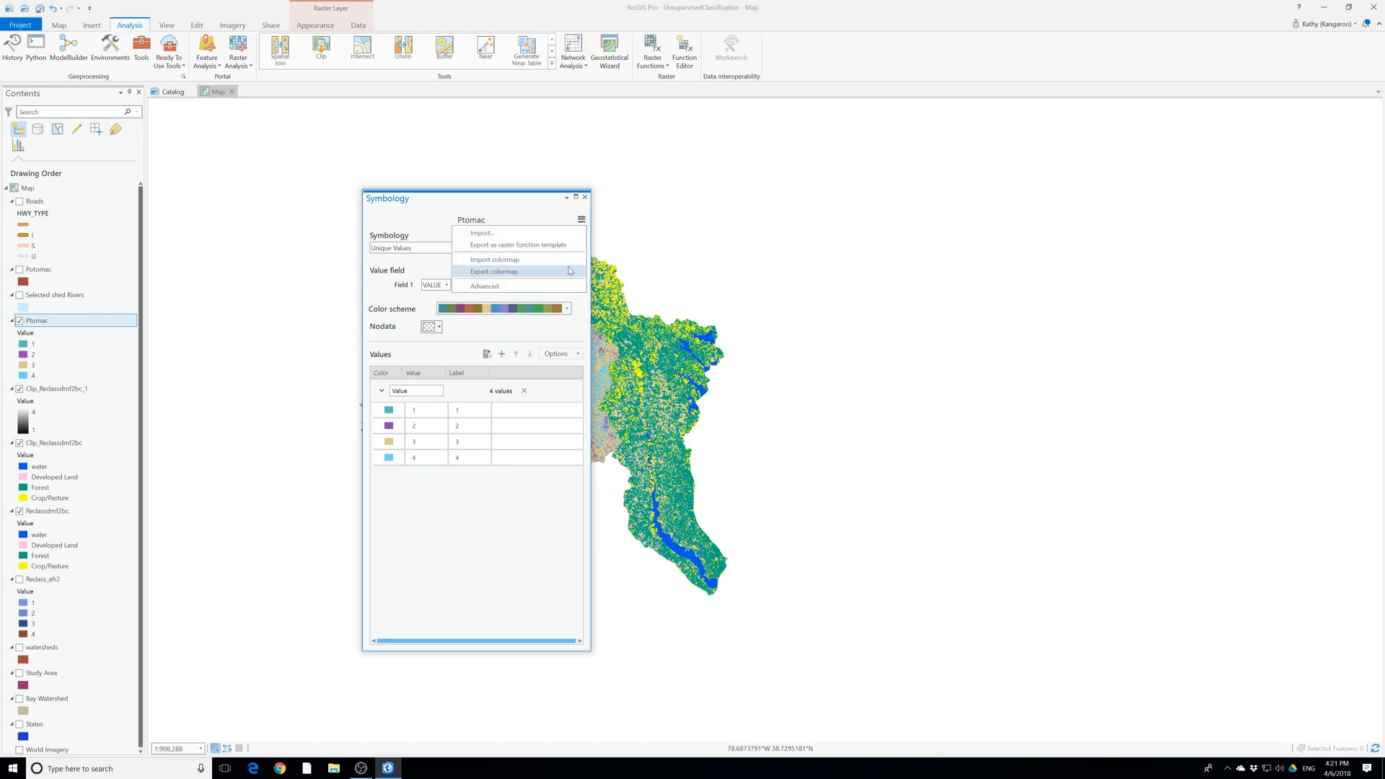
{"action": "left_click", "coordinate": [566, 244]}
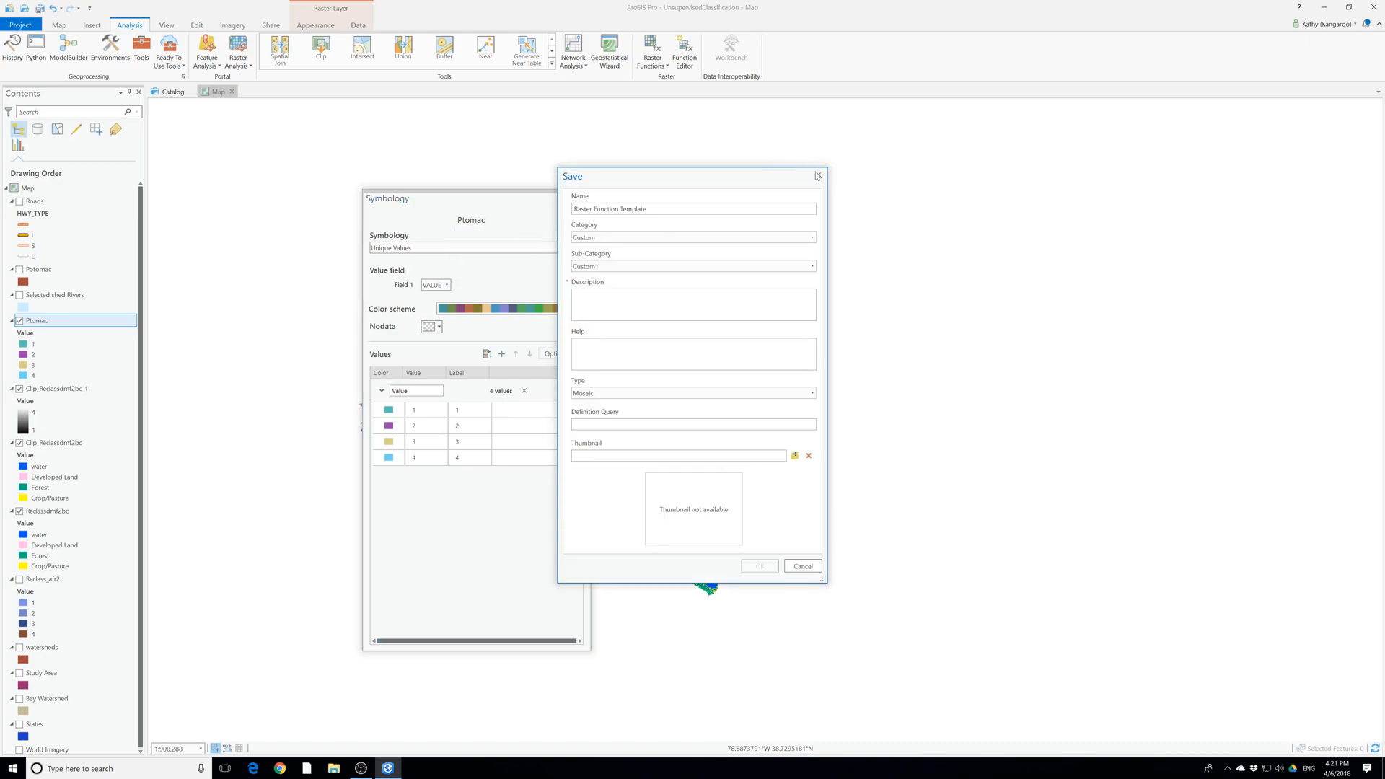
{"action": "left_click", "coordinate": [817, 175]}
{"action": "left_click", "coordinate": [582, 219]}
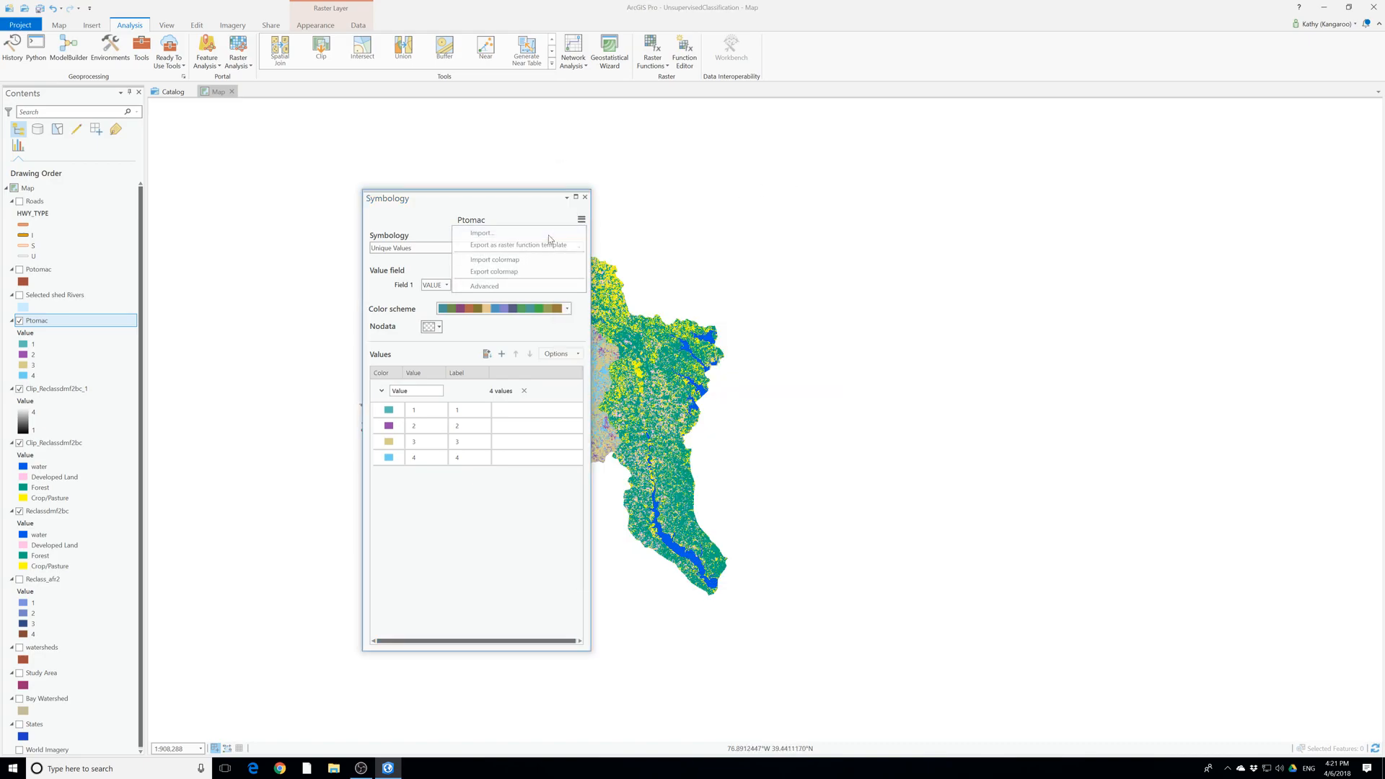
{"action": "left_click", "coordinate": [482, 233]}
{"action": "double_click", "coordinate": [491, 239]}
{"action": "left_click", "coordinate": [496, 242]}
{"action": "double_click", "coordinate": [496, 242]}
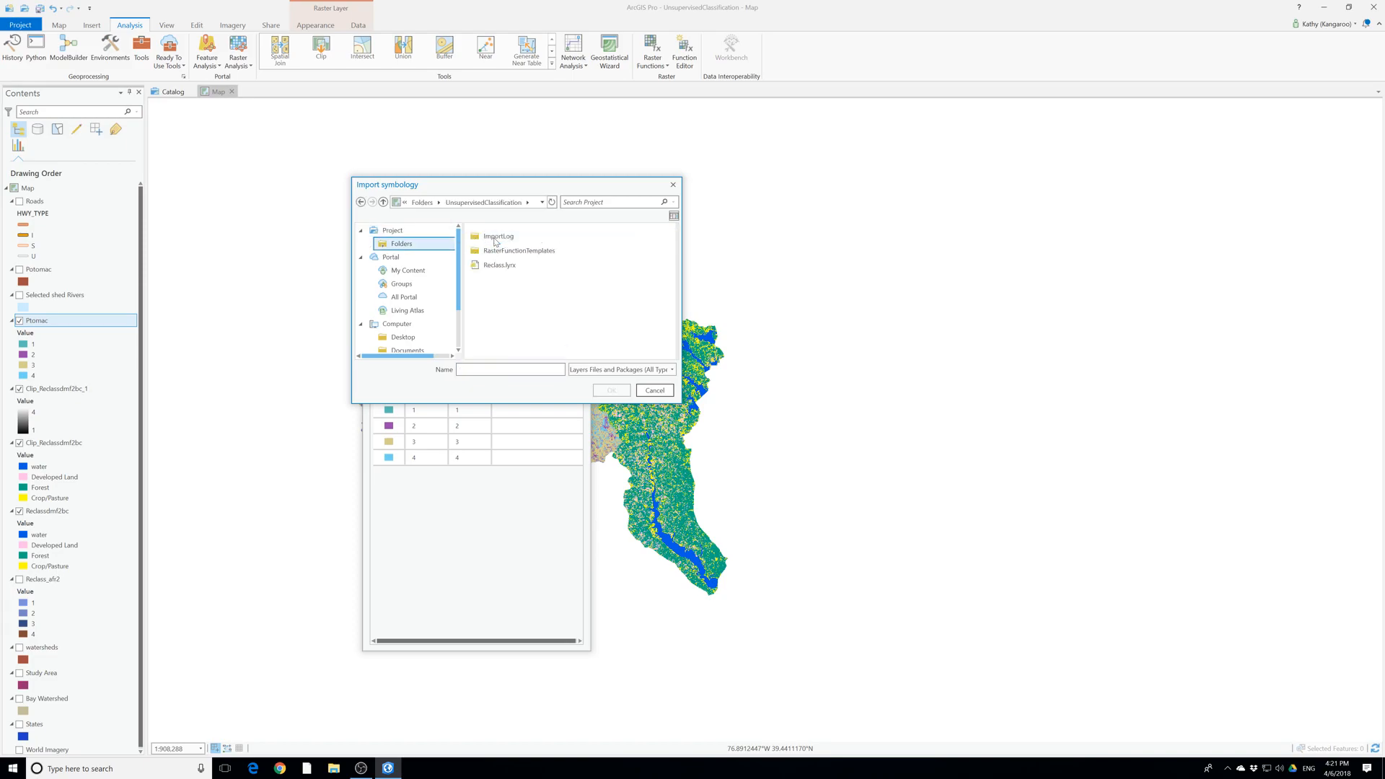
{"action": "left_click", "coordinate": [496, 263]}
{"action": "left_click", "coordinate": [610, 391]}
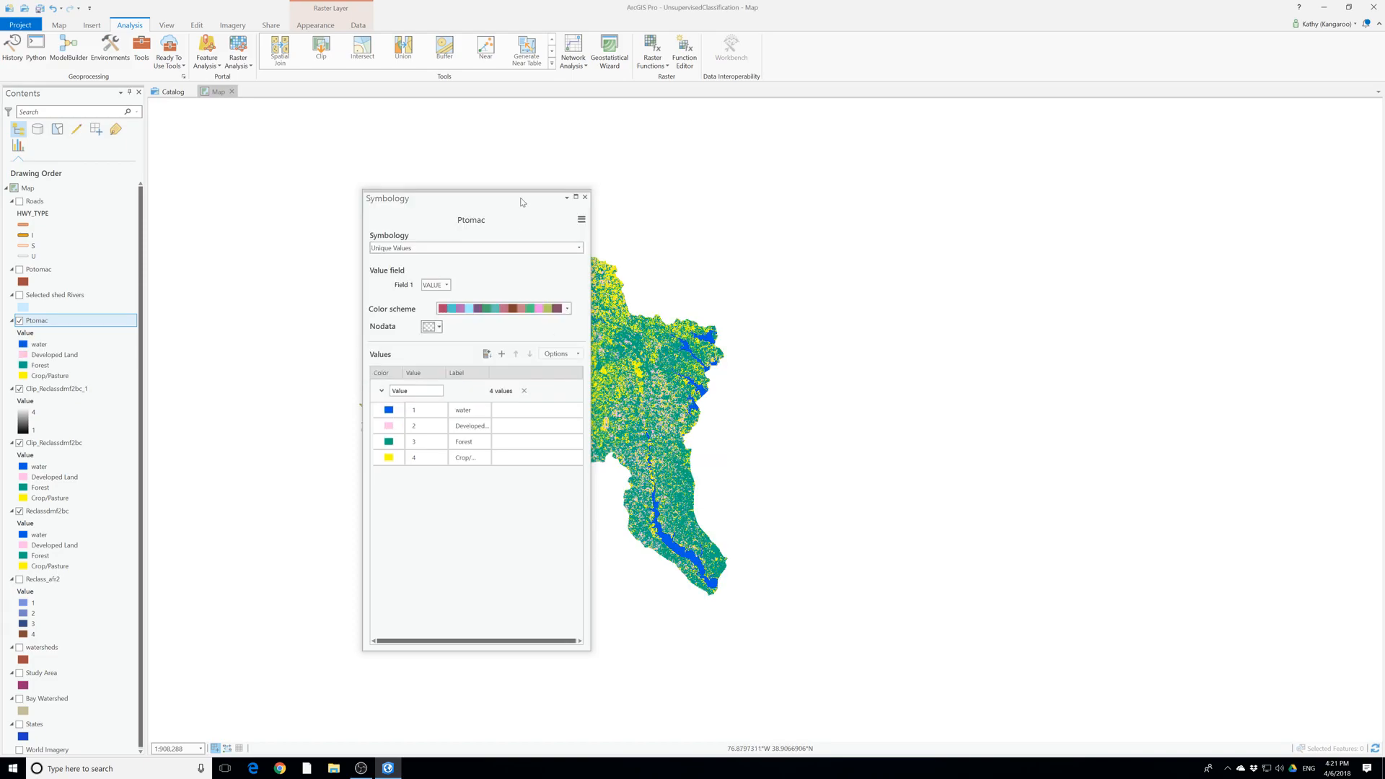
{"action": "left_click", "coordinate": [585, 197]}
{"action": "left_click", "coordinate": [871, 419]}
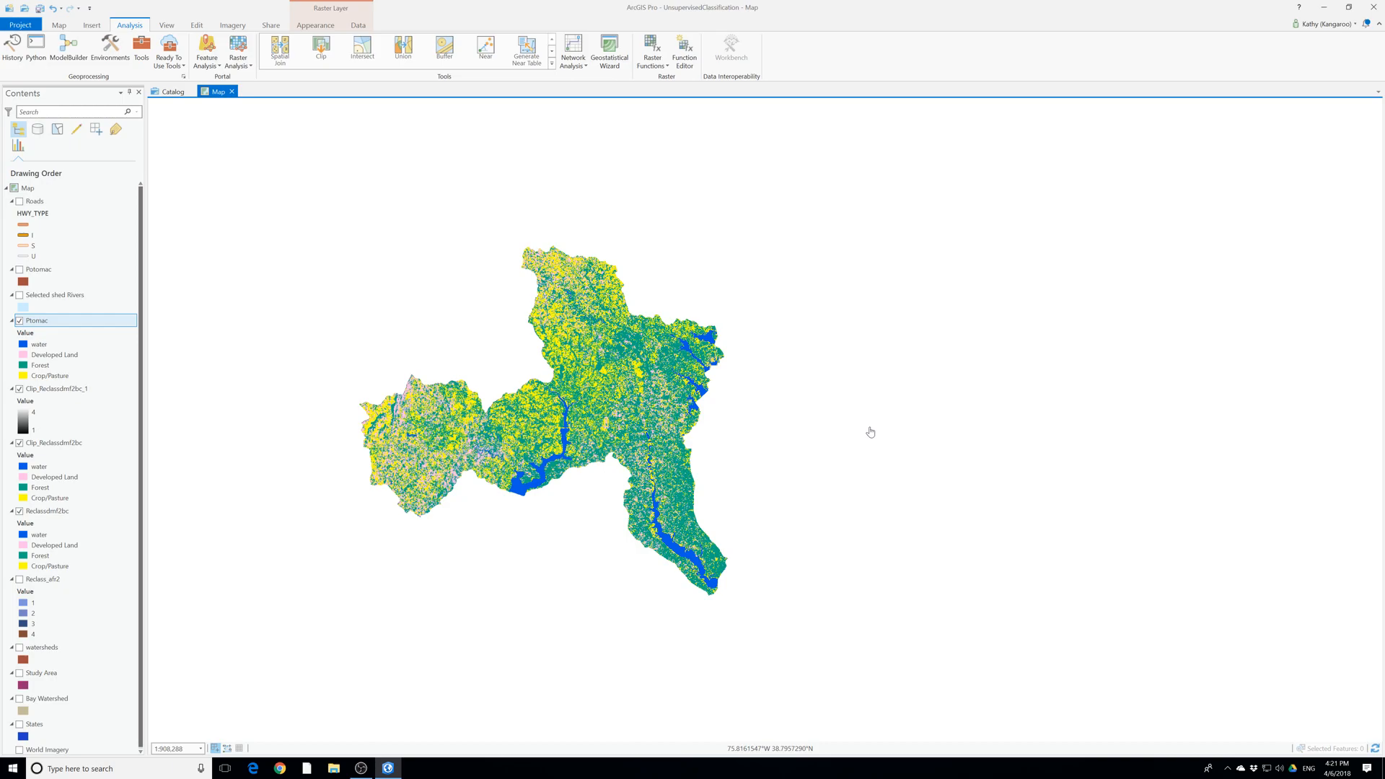
Show the watersheds layer and hide the Ptomac, Clip_Reclassdmf2bc_1 and Reclassdmf2bc layers
{"action": "scroll", "coordinate": [28, 613], "scroll_direction": "down", "scroll_amount": 1}
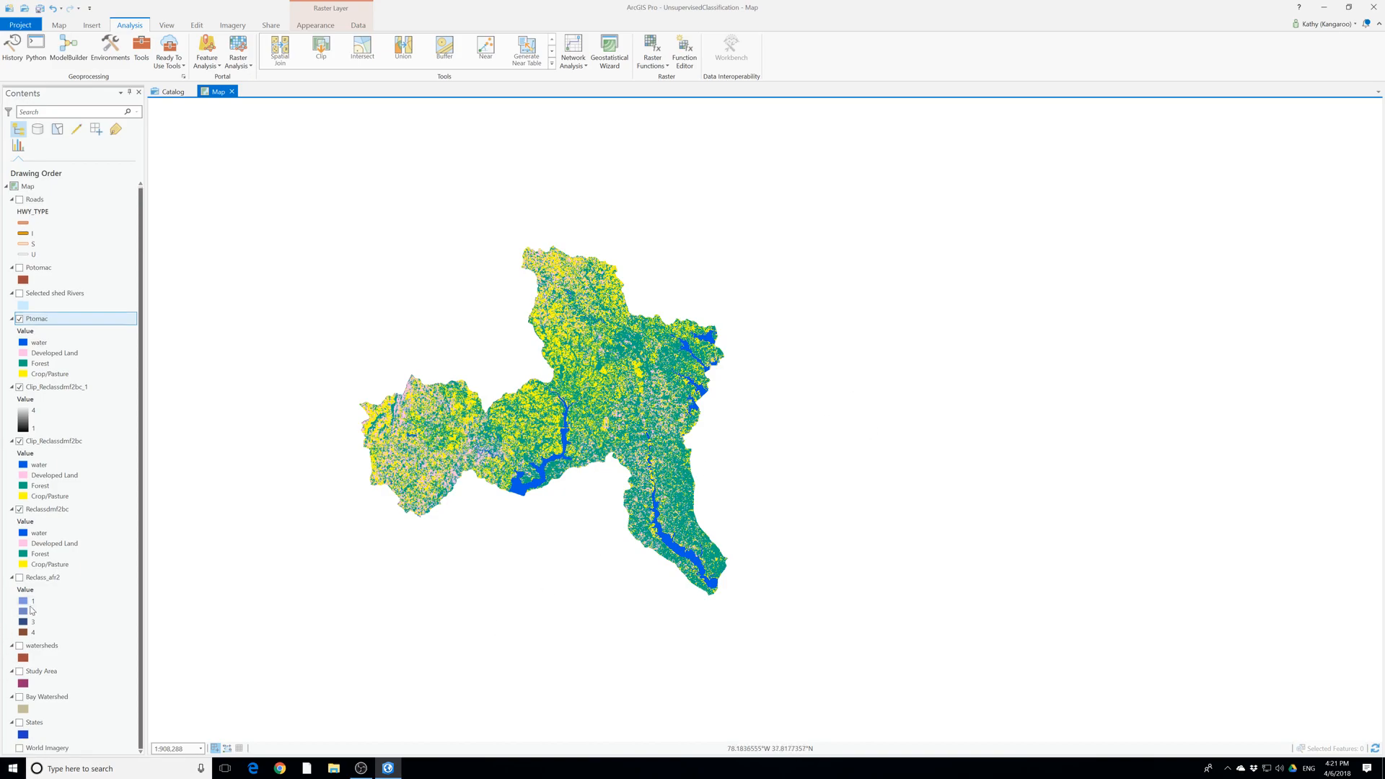
{"action": "left_click", "coordinate": [20, 645]}
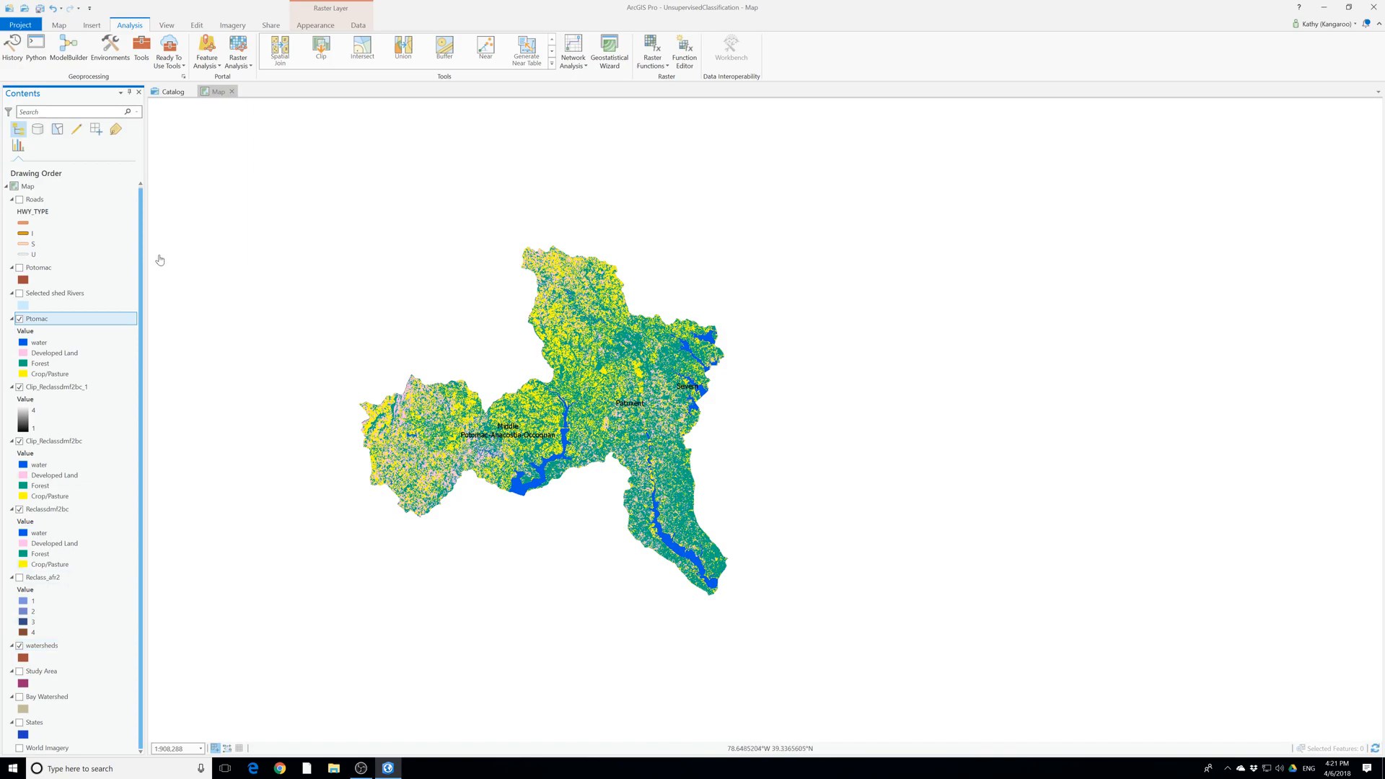
{"action": "left_click", "coordinate": [19, 319]}
{"action": "left_click", "coordinate": [20, 319]}
{"action": "left_click", "coordinate": [20, 320]}
{"action": "left_click", "coordinate": [20, 319]}
{"action": "left_click", "coordinate": [20, 387]}
{"action": "left_click", "coordinate": [20, 319]}
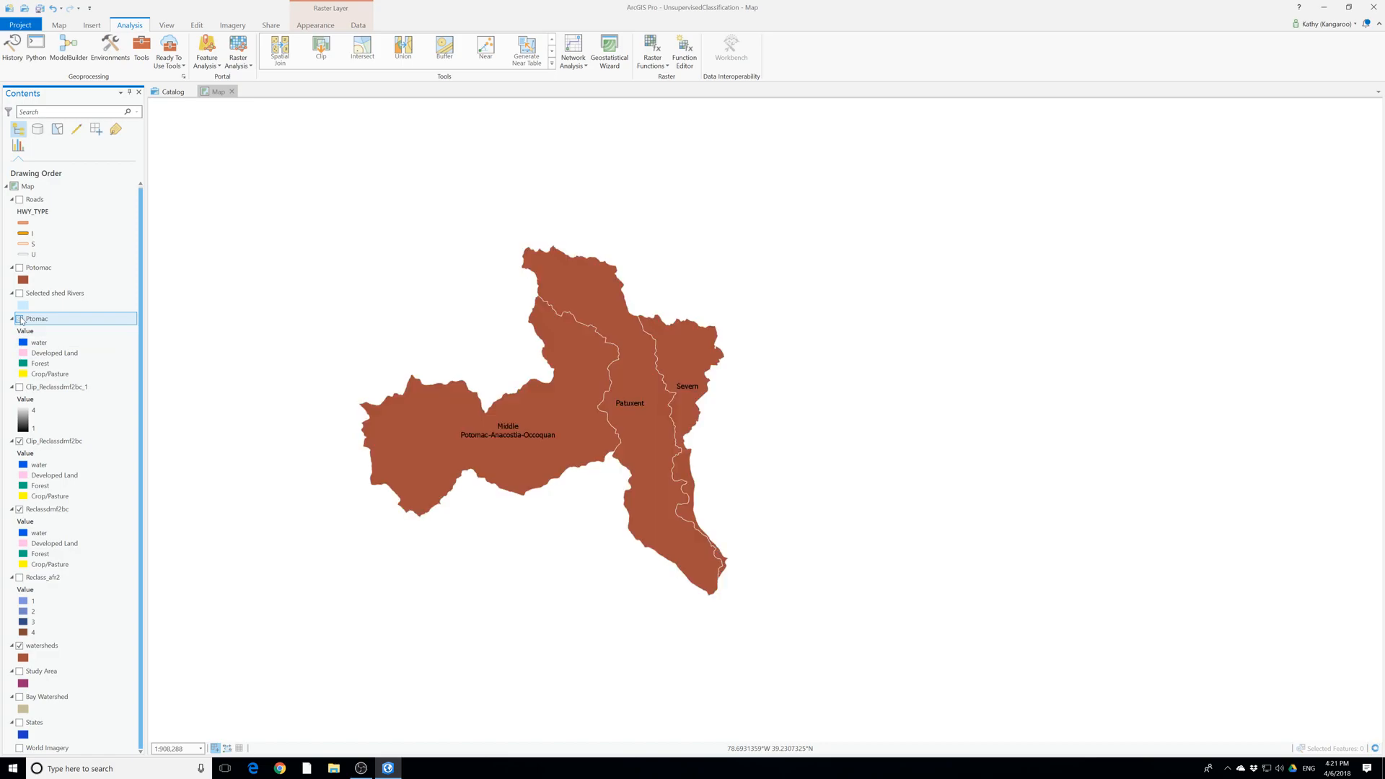
{"action": "left_click", "coordinate": [19, 510]}
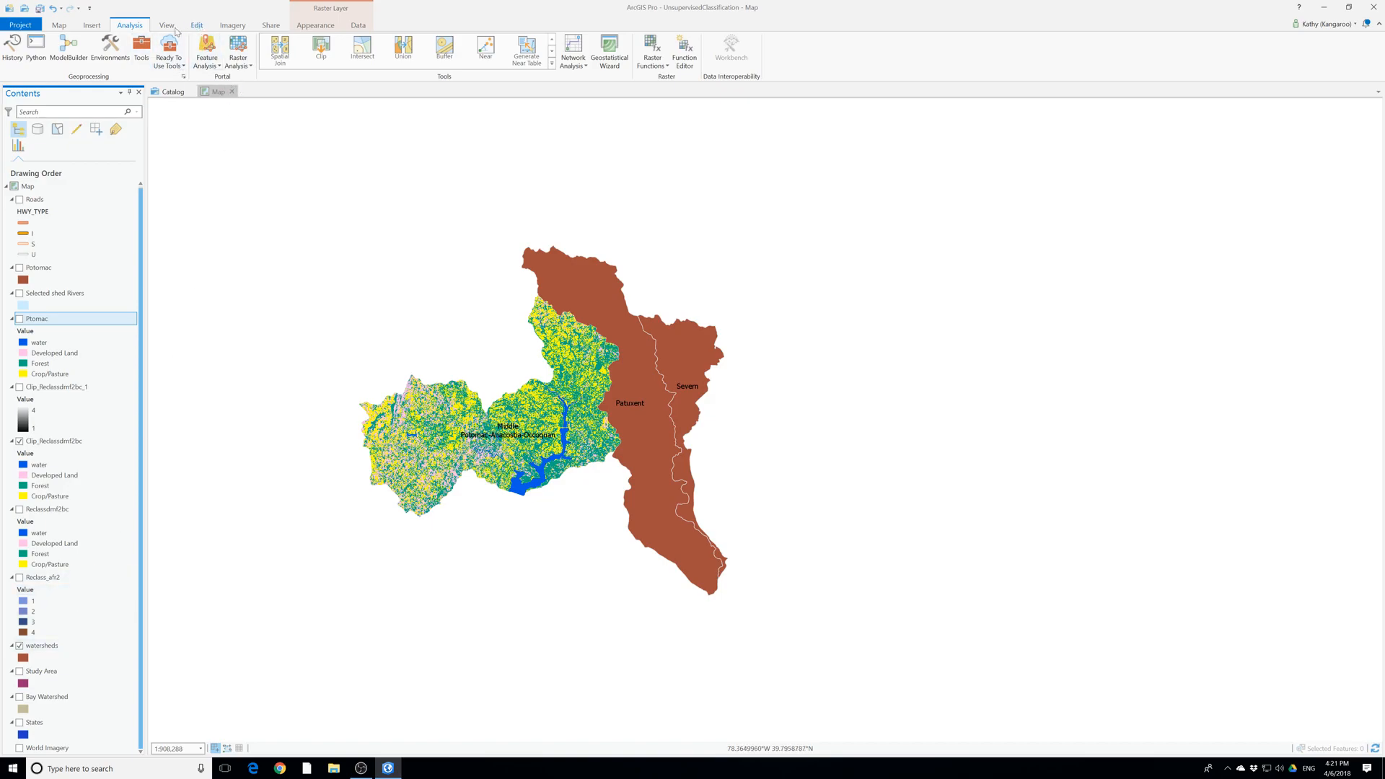
Select the Patuxent watershed polygon on the map with the Select tool
{"action": "left_click", "coordinate": [96, 28]}
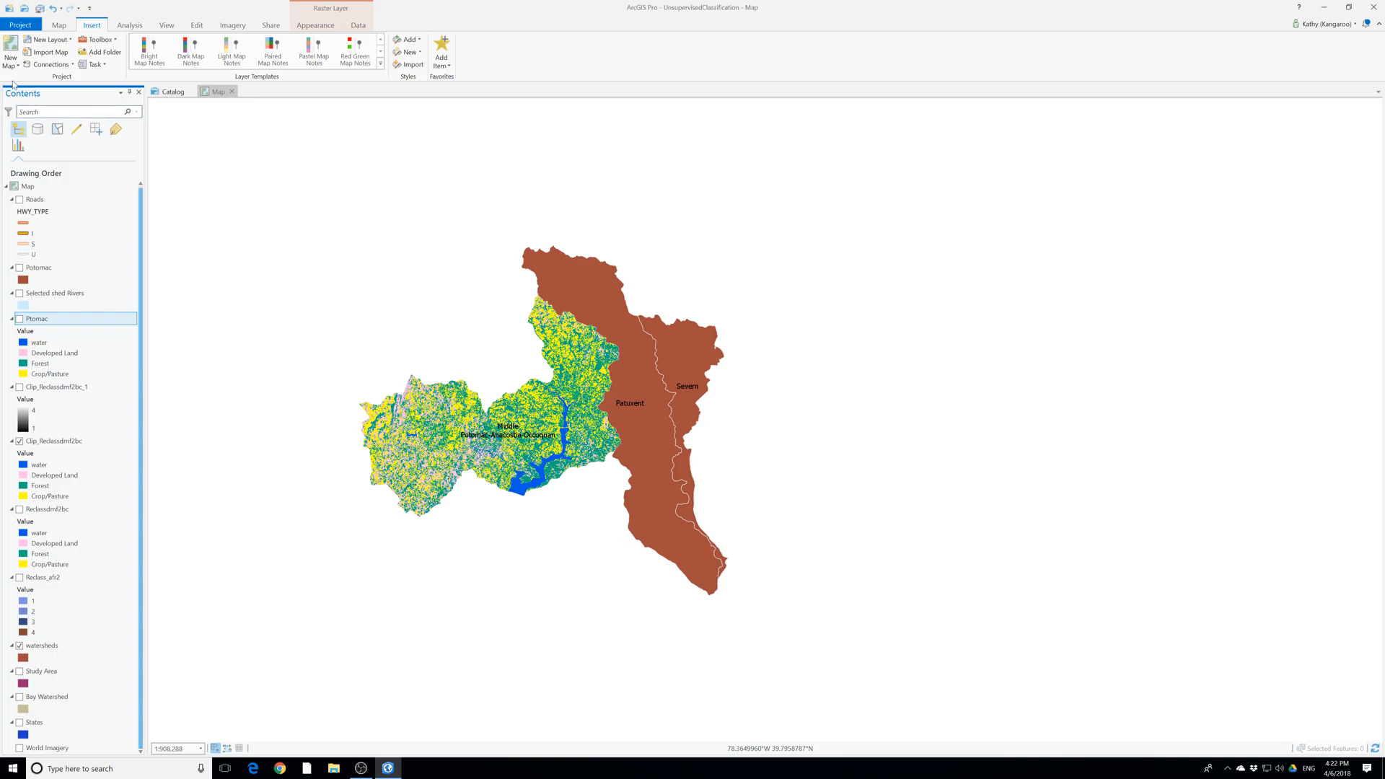
{"action": "left_click", "coordinate": [56, 28]}
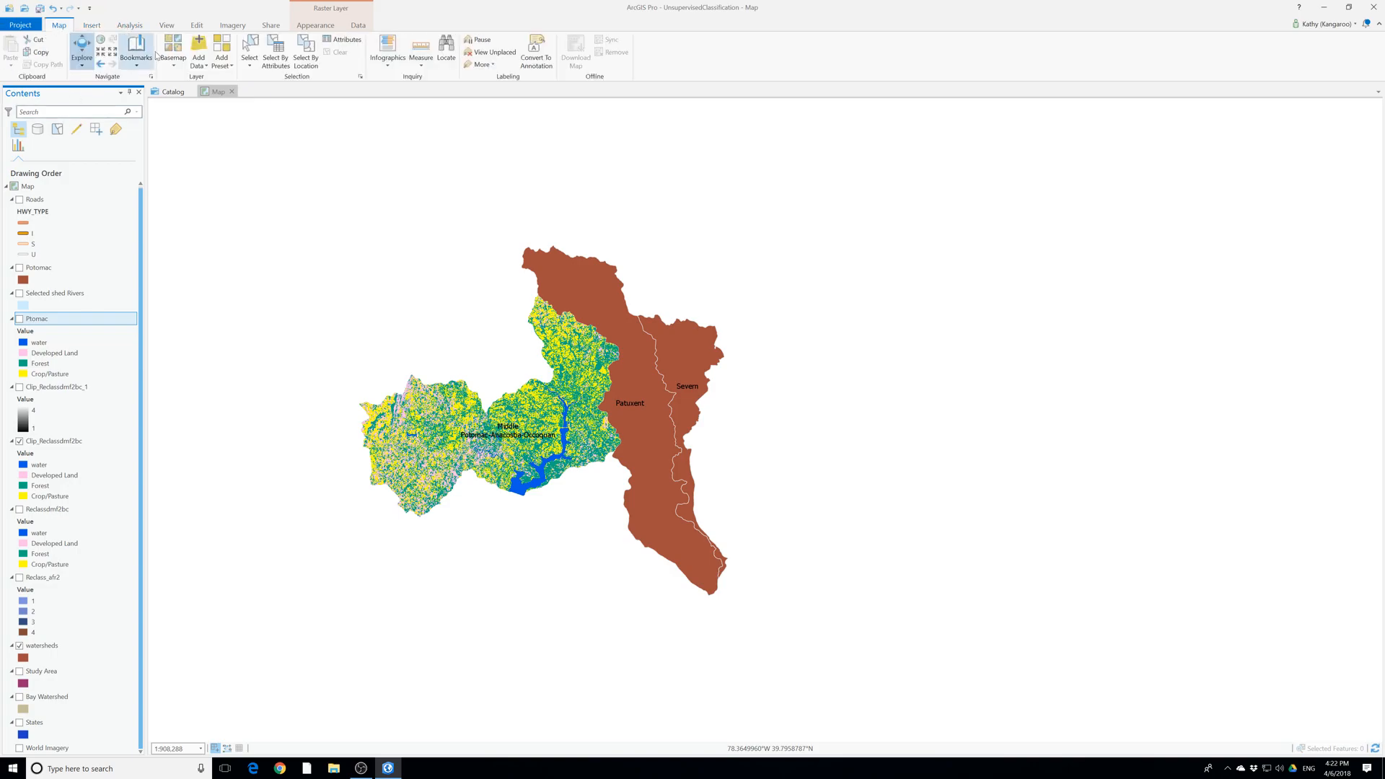
{"action": "left_click", "coordinate": [671, 387]}
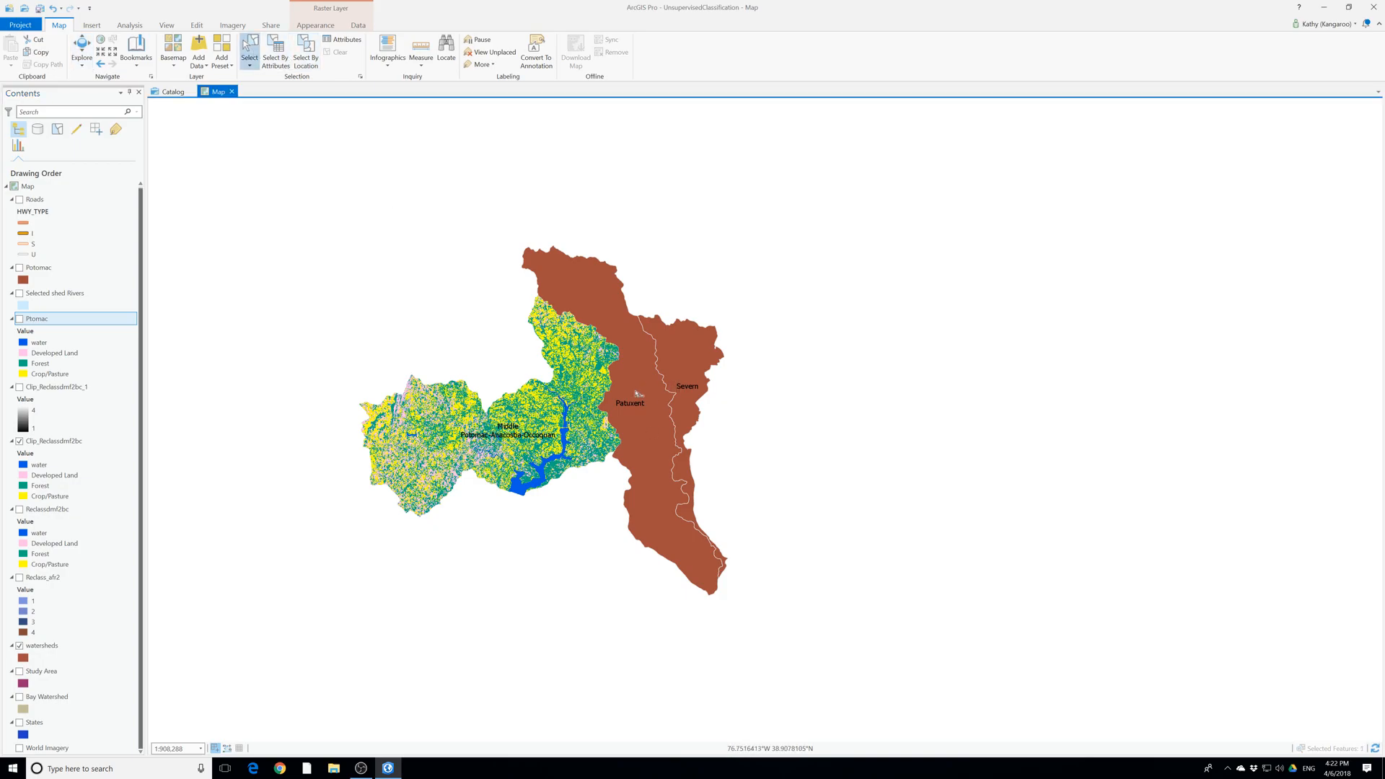
Start a Copy Features export of the selected Patuxent watershed and name the output feature class Patuxent in UnsupervisedClassification.gdb
{"action": "right_click", "coordinate": [37, 645]}
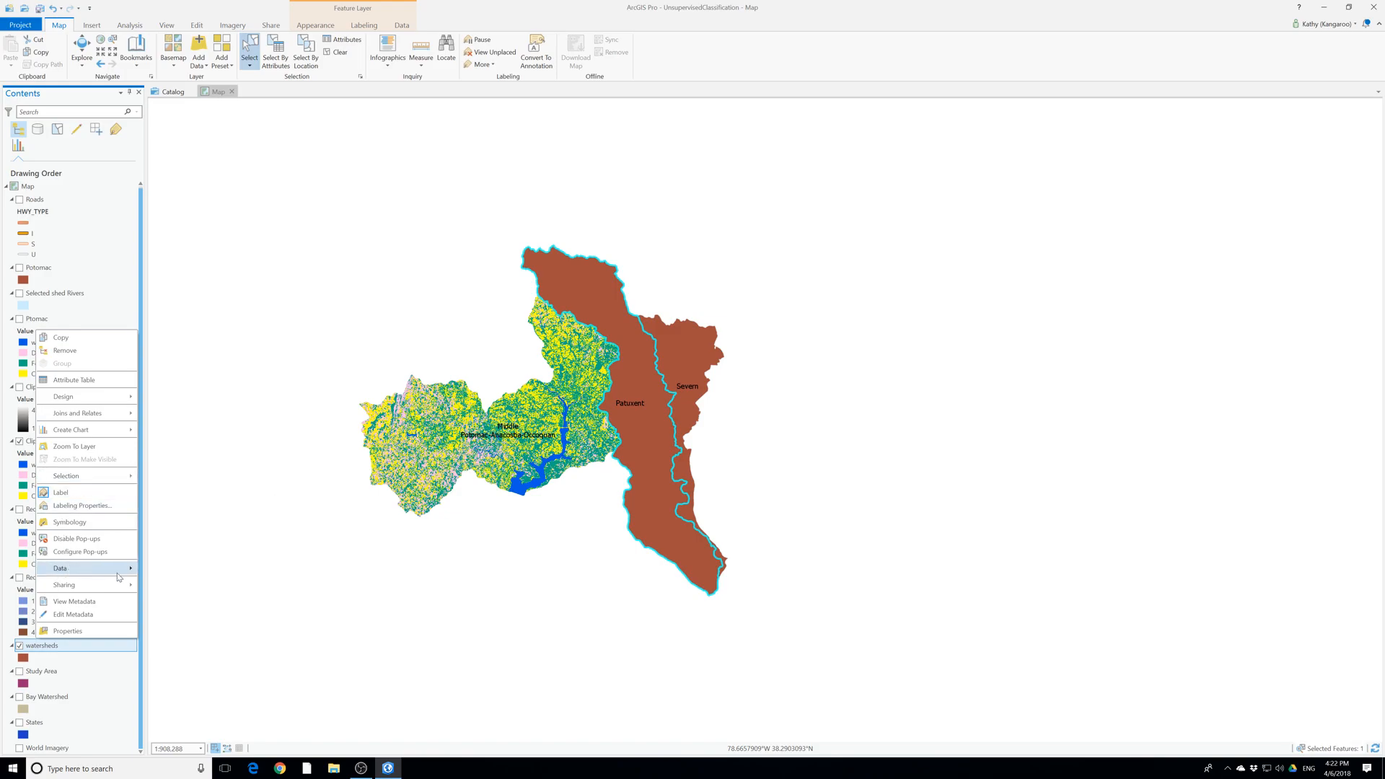
{"action": "mouse_move", "coordinate": [126, 575]}
{"action": "left_click", "coordinate": [170, 569]}
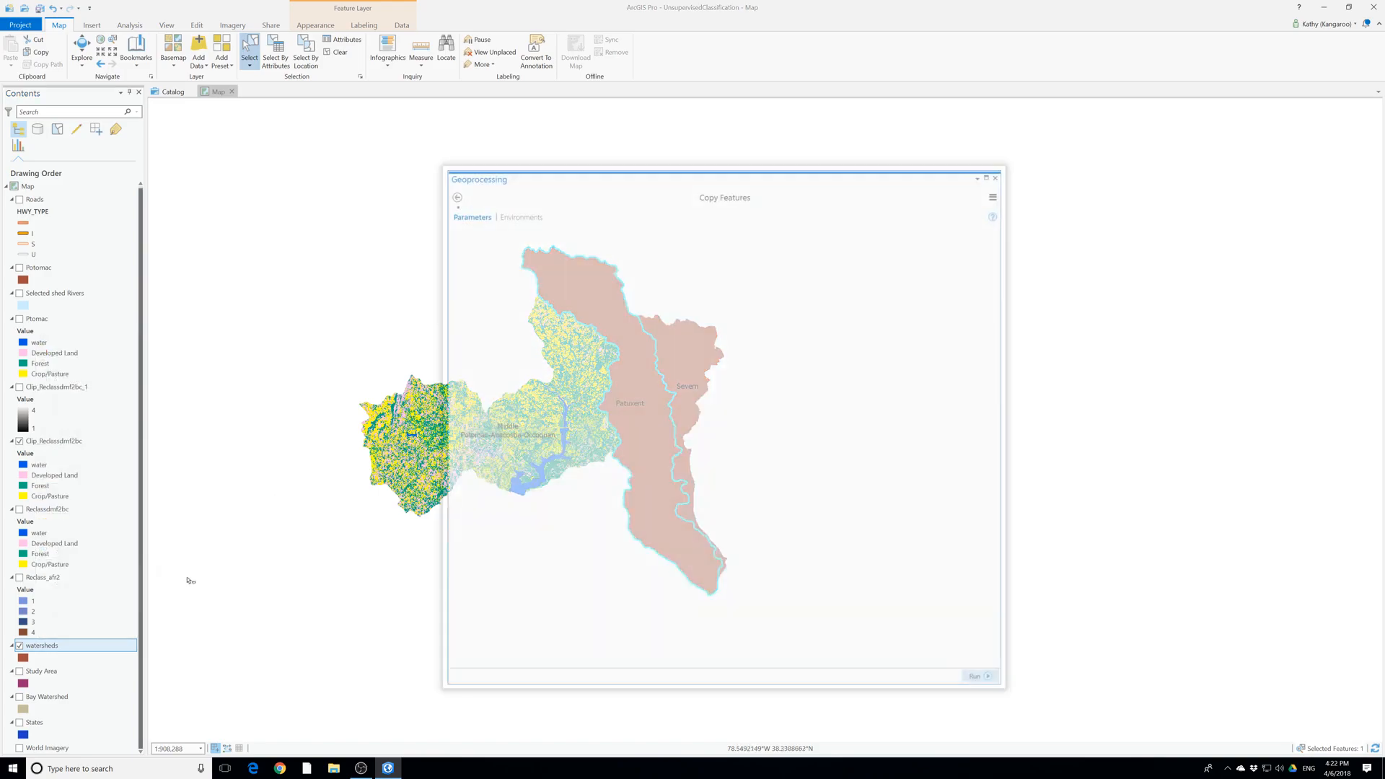
{"action": "left_click_drag", "start_coordinate": [534, 176], "coordinate": [820, 315]}
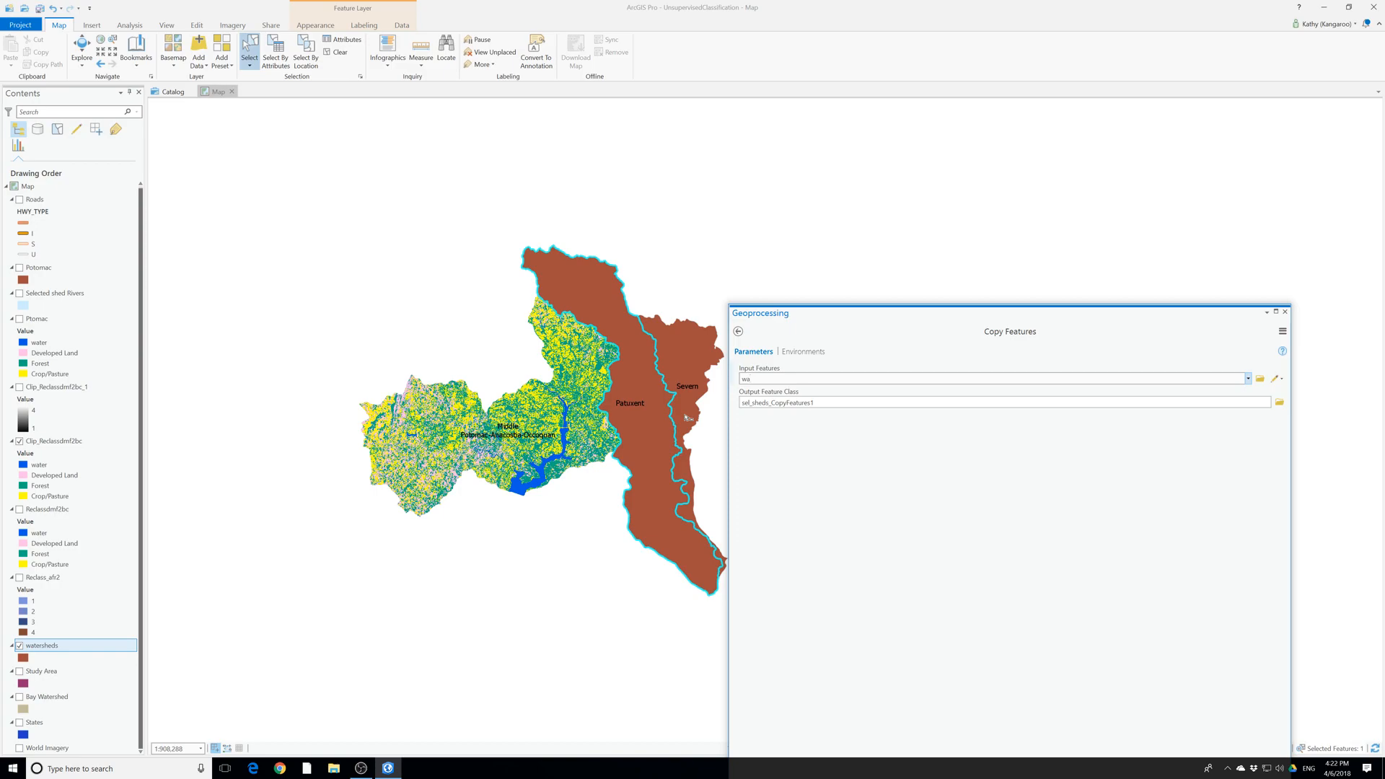
{"action": "left_click", "coordinate": [1248, 378]}
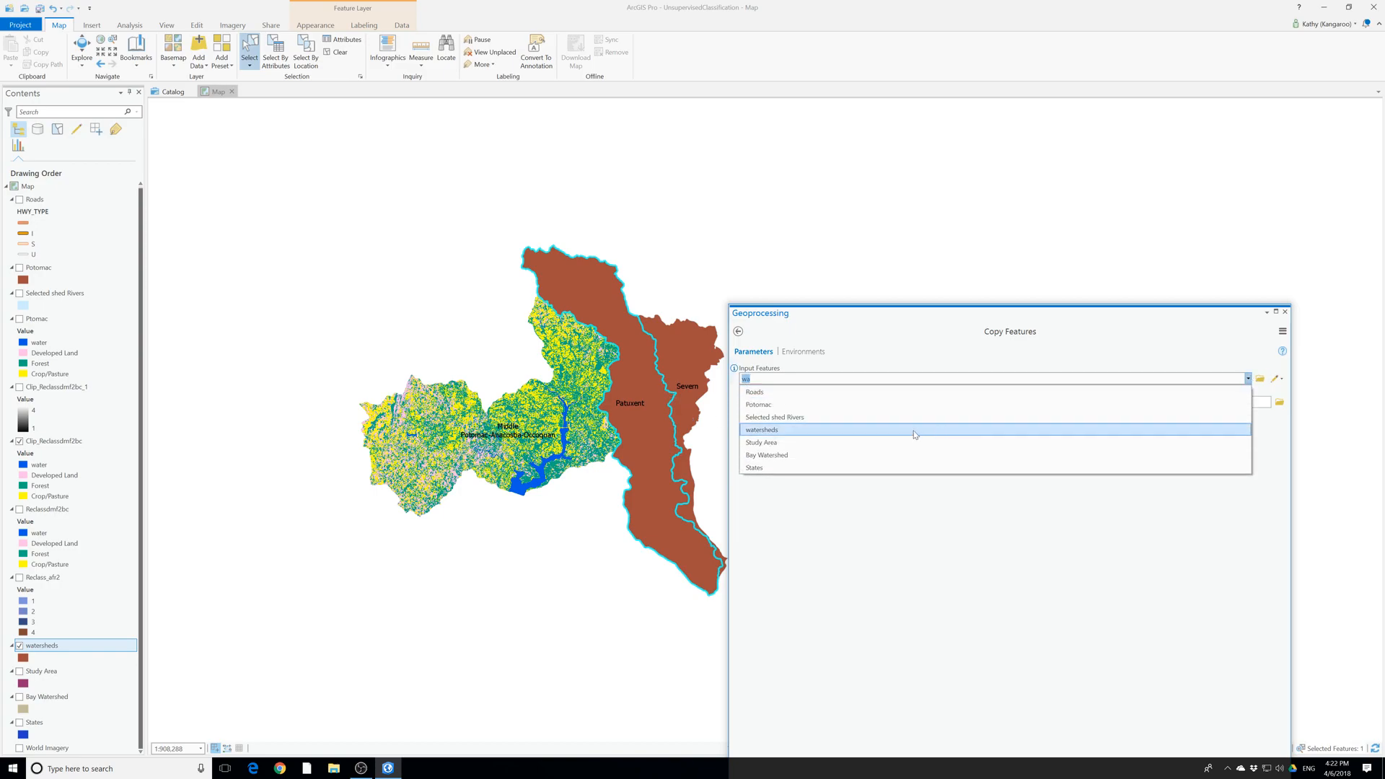
{"action": "left_click", "coordinate": [807, 431]}
{"action": "left_click", "coordinate": [1217, 403]}
{"action": "left_click_drag", "start_coordinate": [1207, 403], "coordinate": [1135, 403]}
{"action": "key", "text": "BackSpace"}
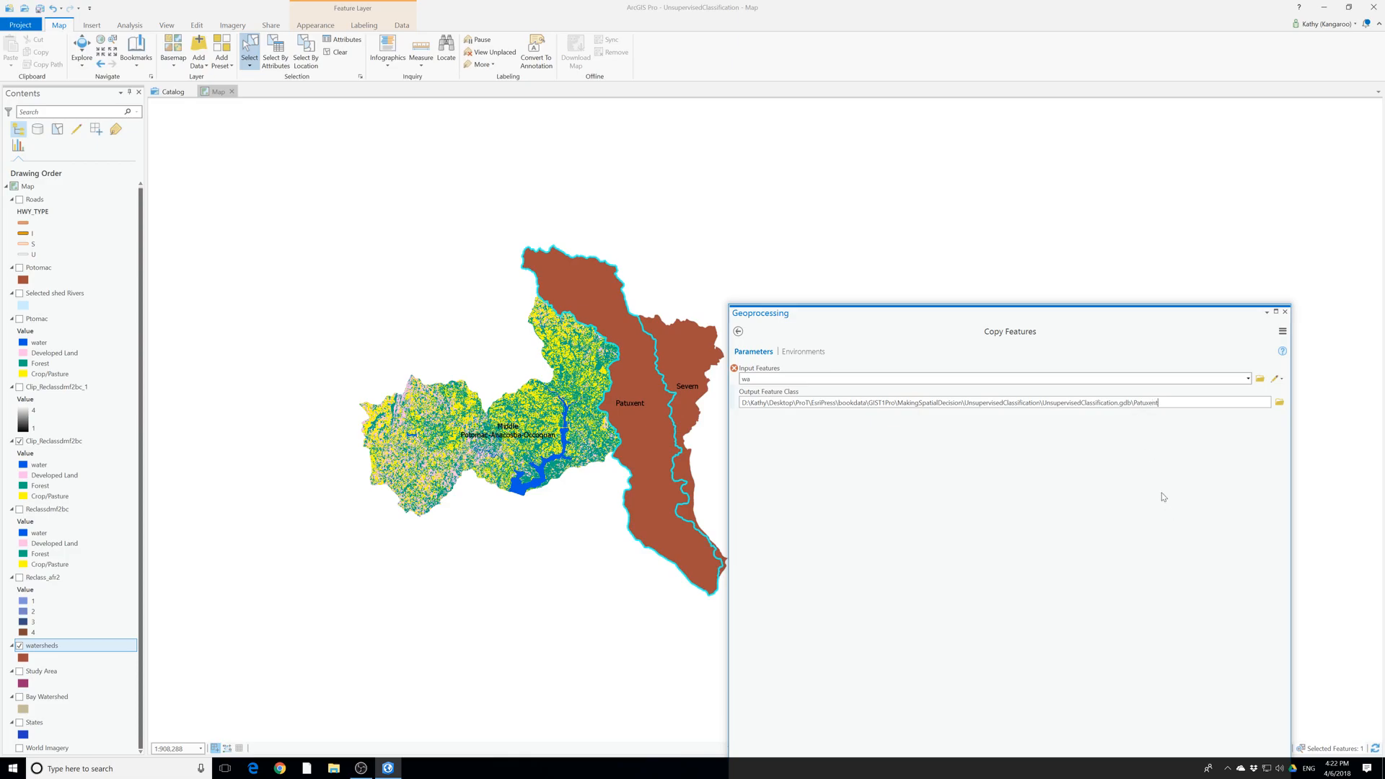
Set watersheds as the Copy Features input, run the tool and close it
{"action": "left_click_drag", "start_coordinate": [1062, 314], "coordinate": [920, 172]}
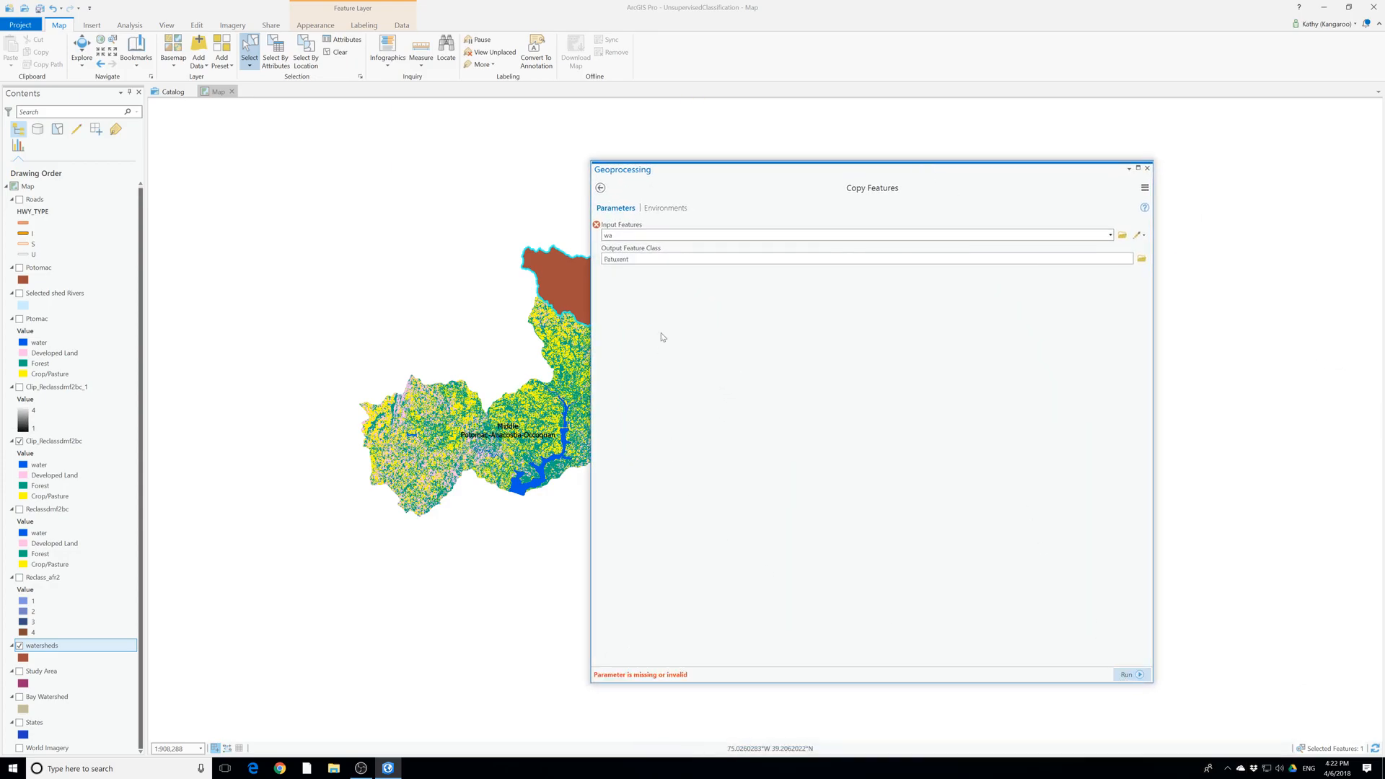
{"action": "left_click", "coordinate": [1110, 235]}
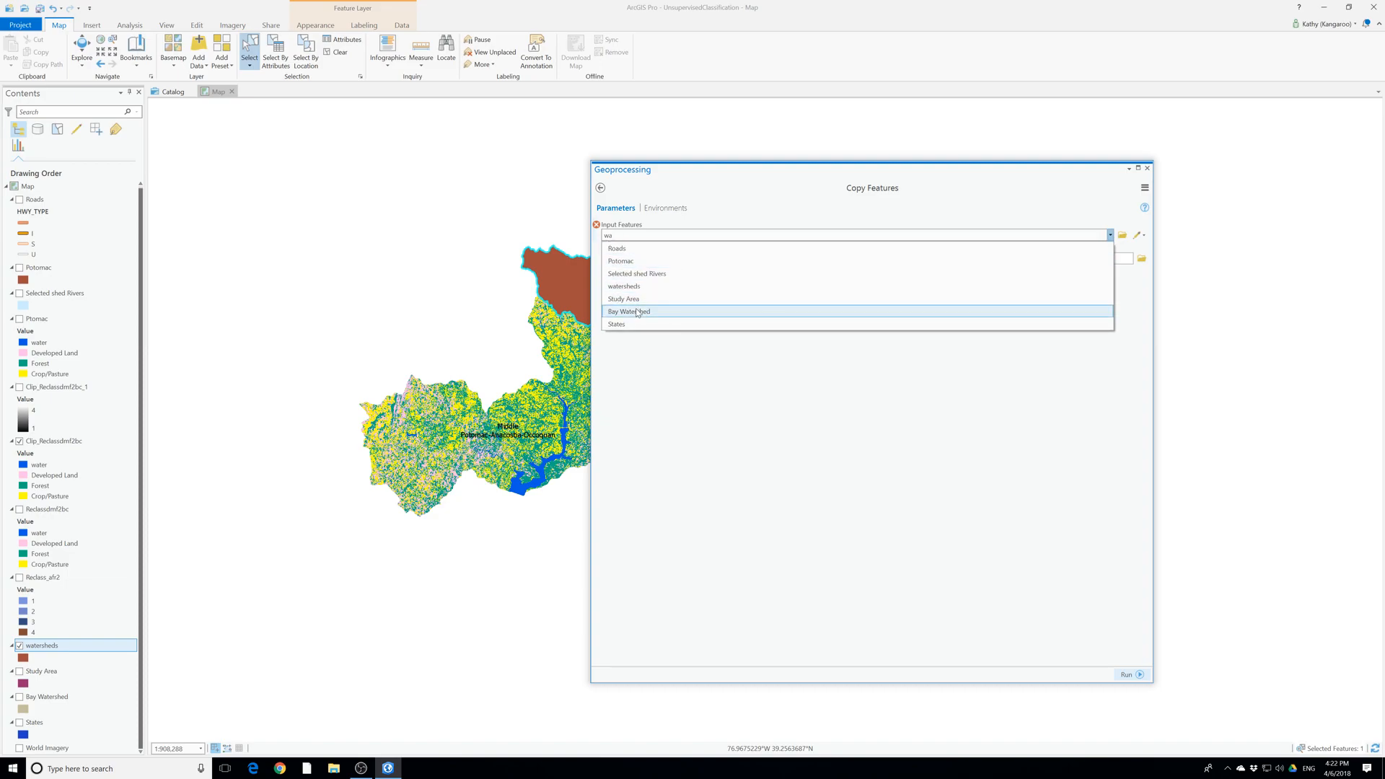
{"action": "left_click", "coordinate": [625, 287]}
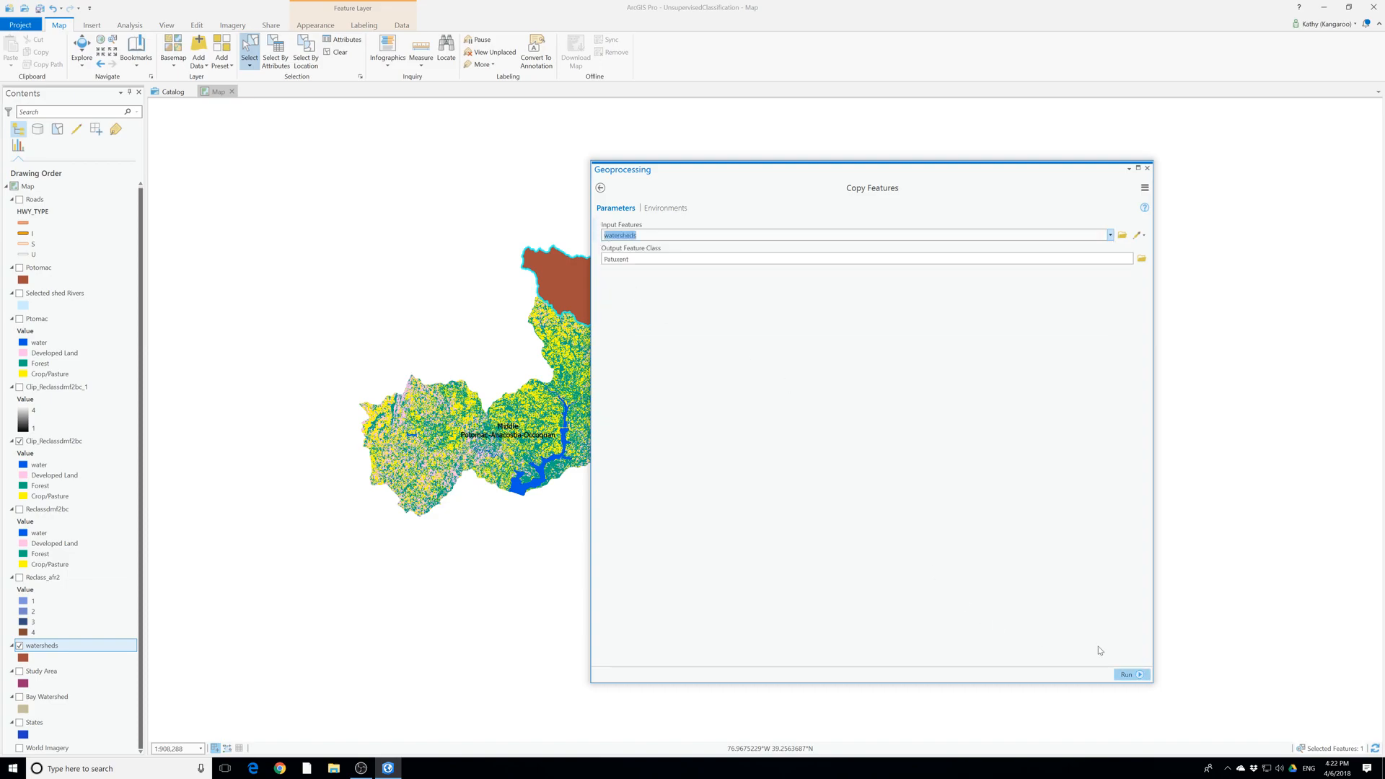
{"action": "left_click", "coordinate": [1139, 675]}
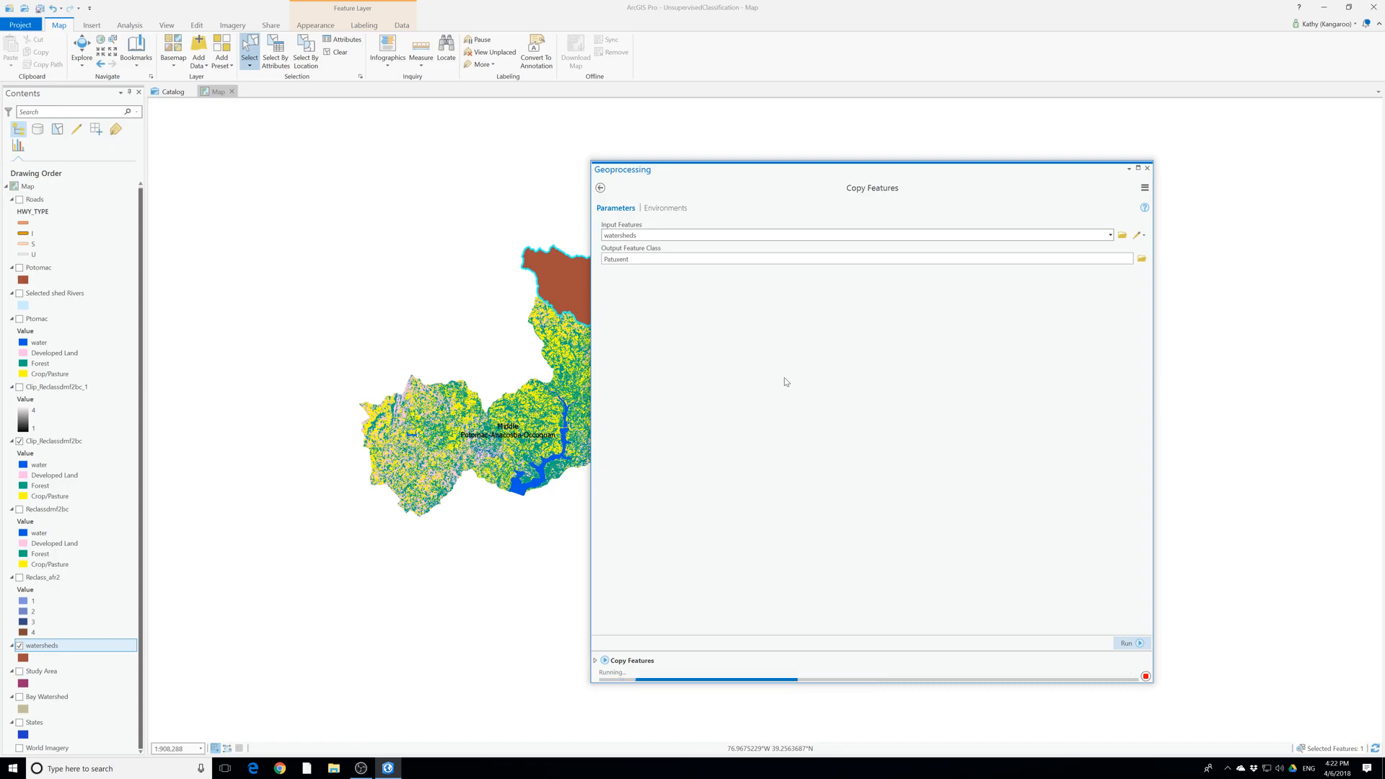
{"action": "left_click", "coordinate": [1147, 168]}
Clear the current selection and select the Severn watershed polygon on the map
{"action": "left_click", "coordinate": [337, 51]}
{"action": "left_click", "coordinate": [250, 65]}
{"action": "left_click", "coordinate": [277, 82]}
{"action": "left_click", "coordinate": [694, 342]}
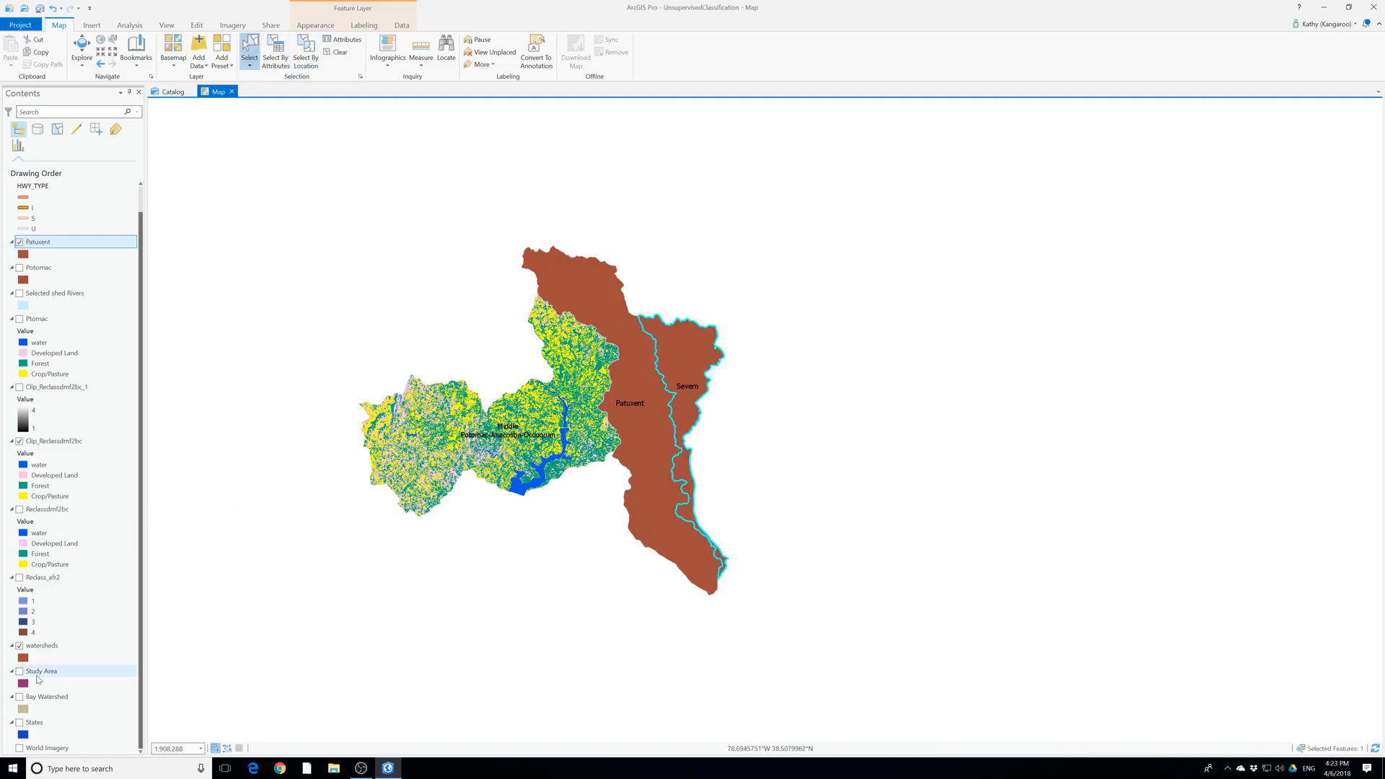
Set up a Copy Features export of the selected Severn watershed with the output feature class named Severn
{"action": "right_click", "coordinate": [46, 646]}
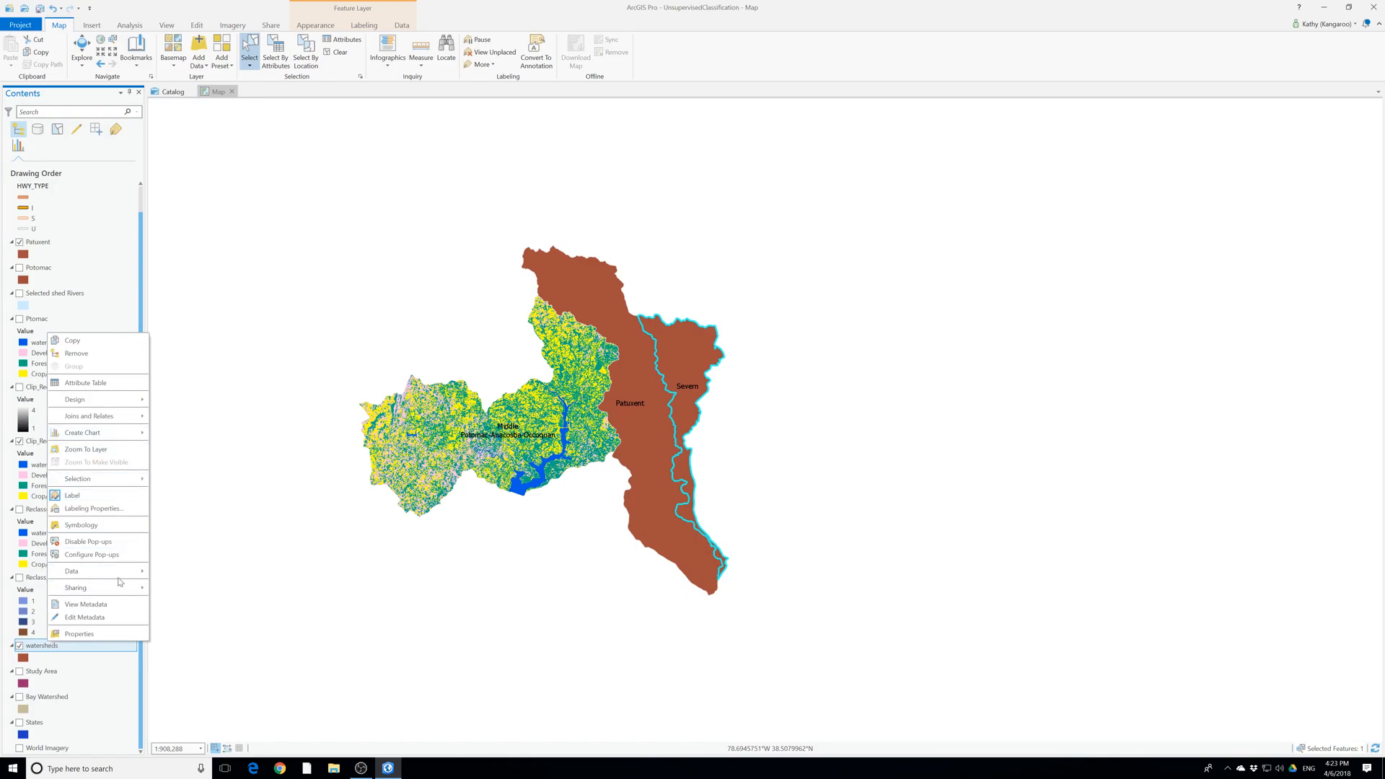
{"action": "mouse_move", "coordinate": [124, 579]}
{"action": "left_click", "coordinate": [181, 572]}
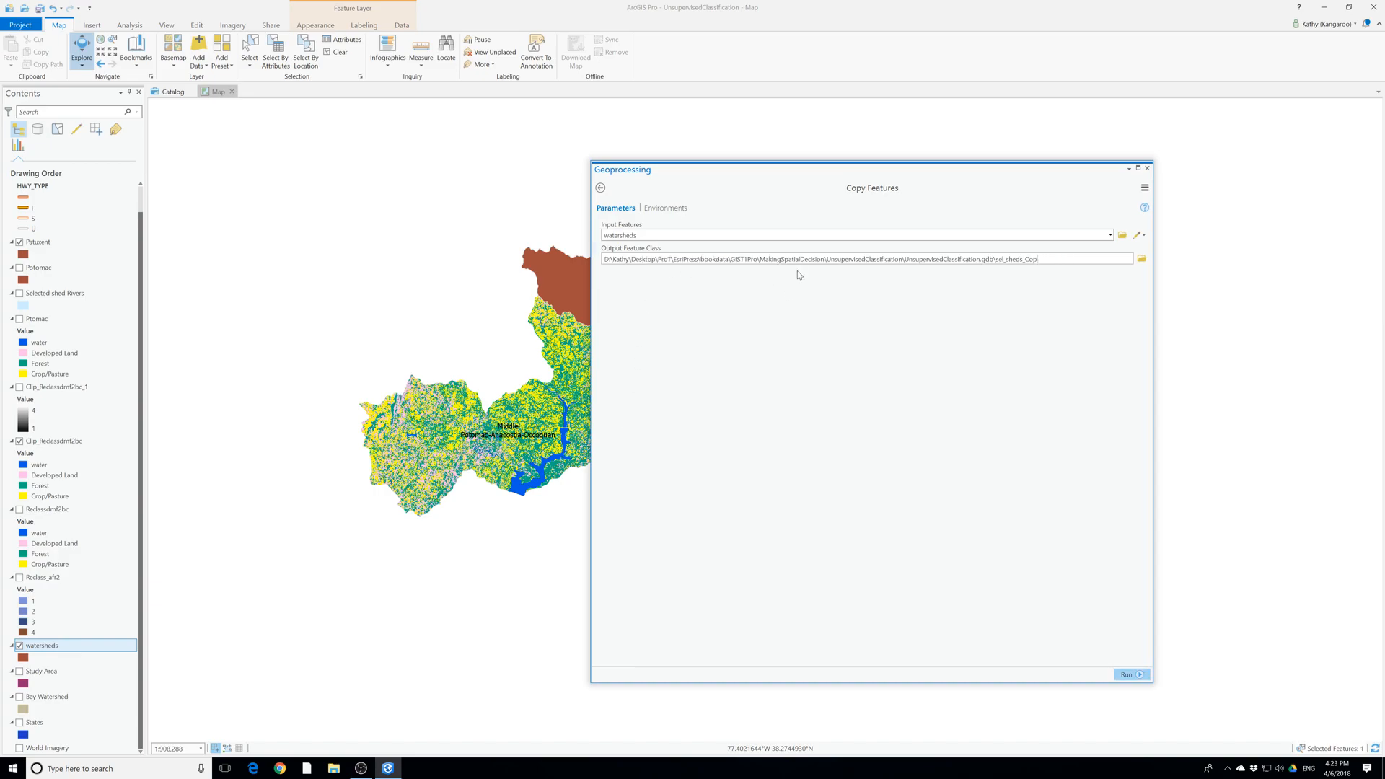
{"action": "key", "text": "BackSpace"}
{"action": "key", "text": "BackSpace"}
{"action": "key", "text": "BackSpace"}
{"action": "key", "text": "BackSpace"}
{"action": "key", "text": "BackSpace"}
{"action": "key", "text": "BackSpace"}
{"action": "key", "text": "BackSpace"}
{"action": "key", "text": "BackSpace"}
{"action": "key", "text": "BackSpace"}
{"action": "key", "text": "BackSpace"}
{"action": "type", "text": "Se"}
{"action": "left_click_drag", "start_coordinate": [707, 176], "coordinate": [885, 193]}
{"action": "type", "text": "vern"}
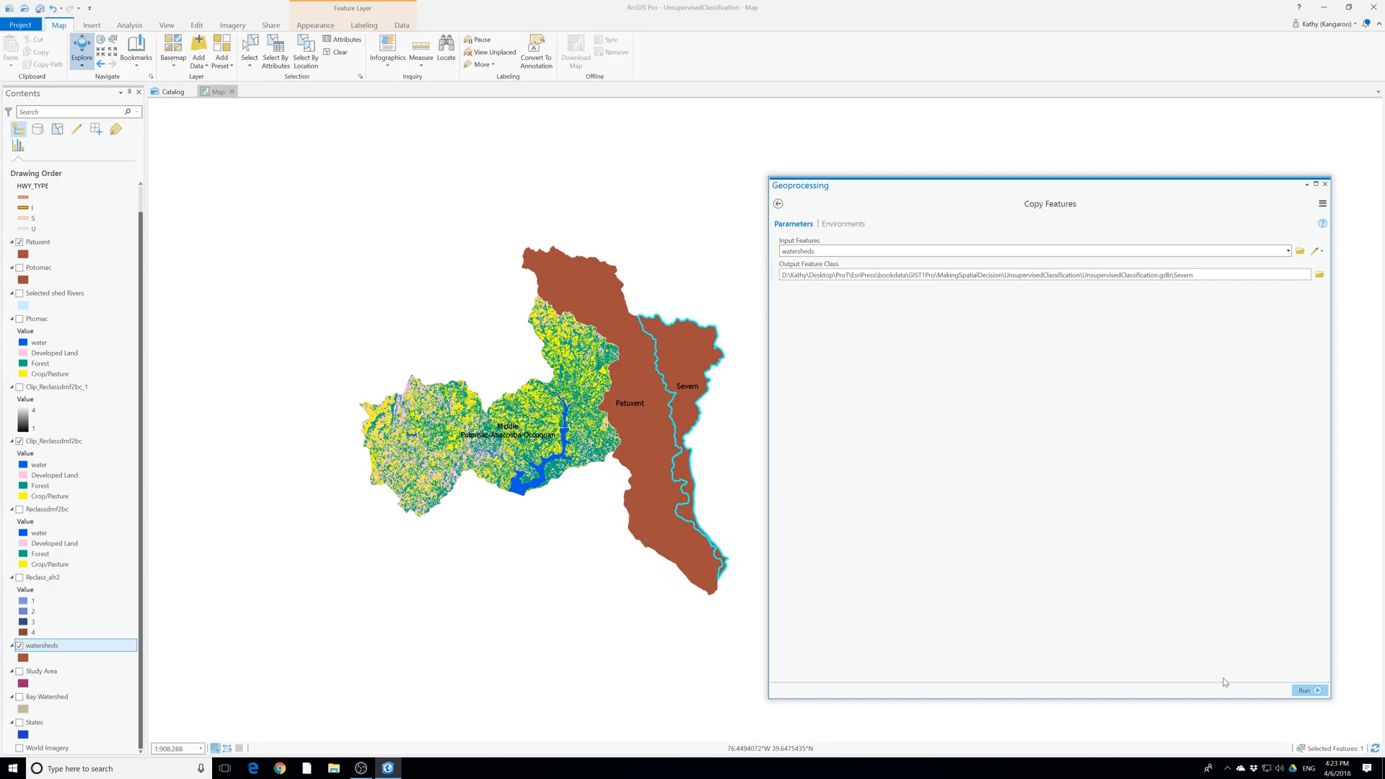
Run the Severn feature copy, close the tool and clear the map selection
{"action": "left_click", "coordinate": [1296, 691]}
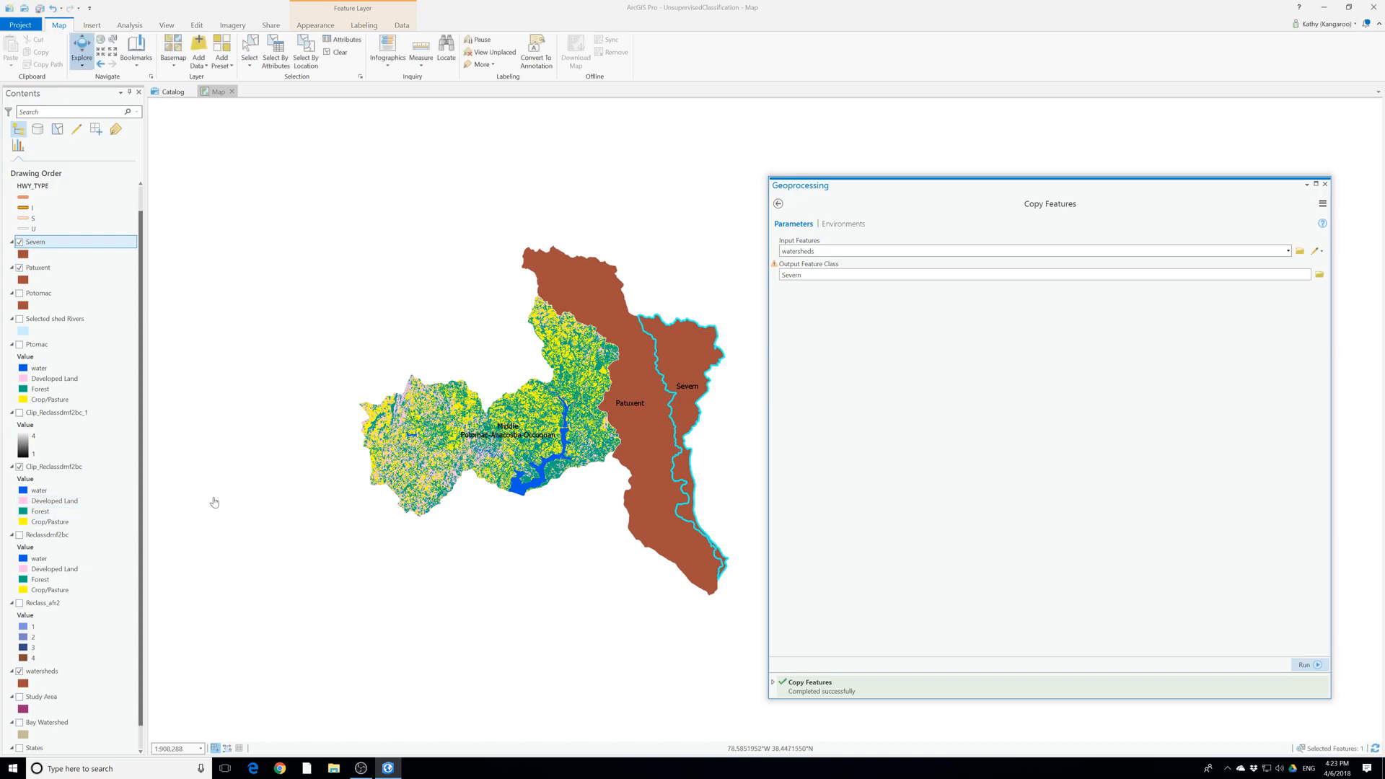
{"action": "left_click", "coordinate": [1325, 184]}
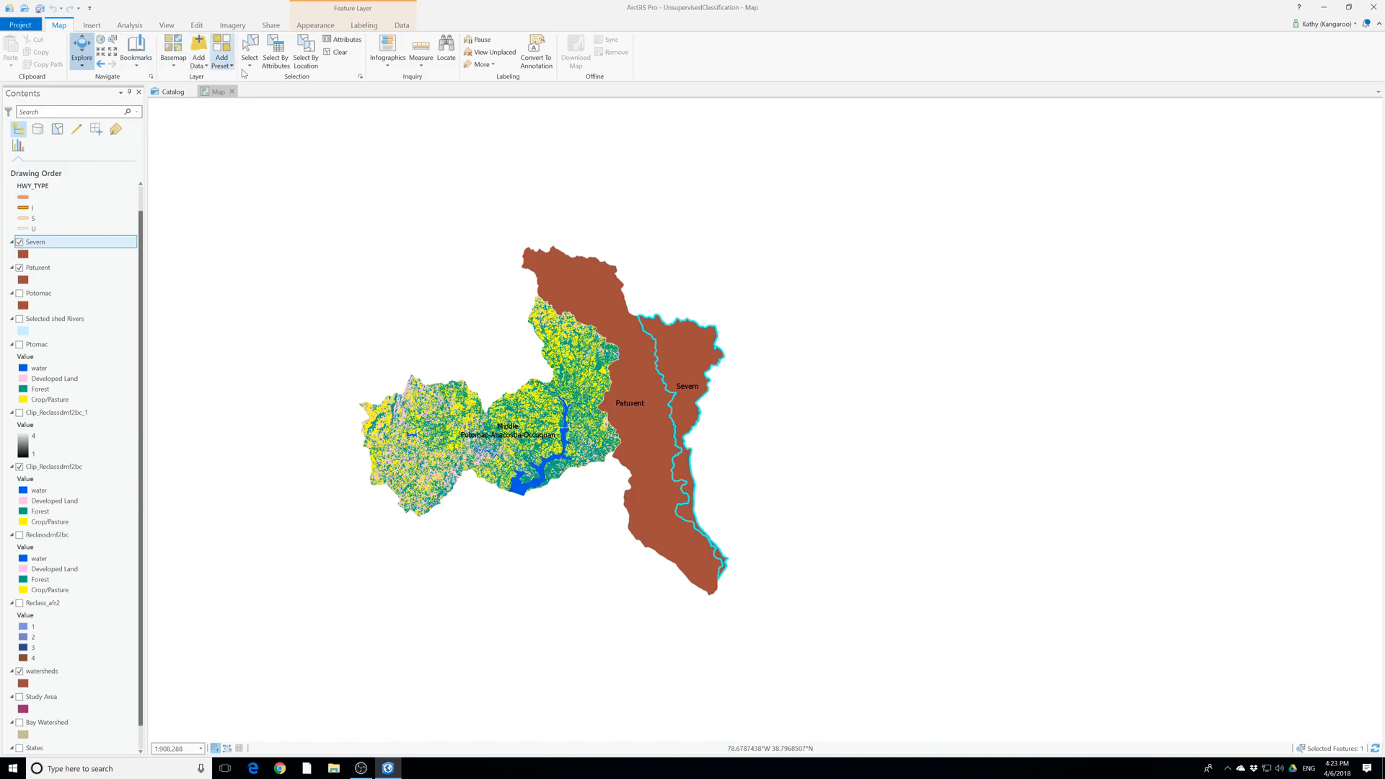
{"action": "left_click", "coordinate": [336, 52]}
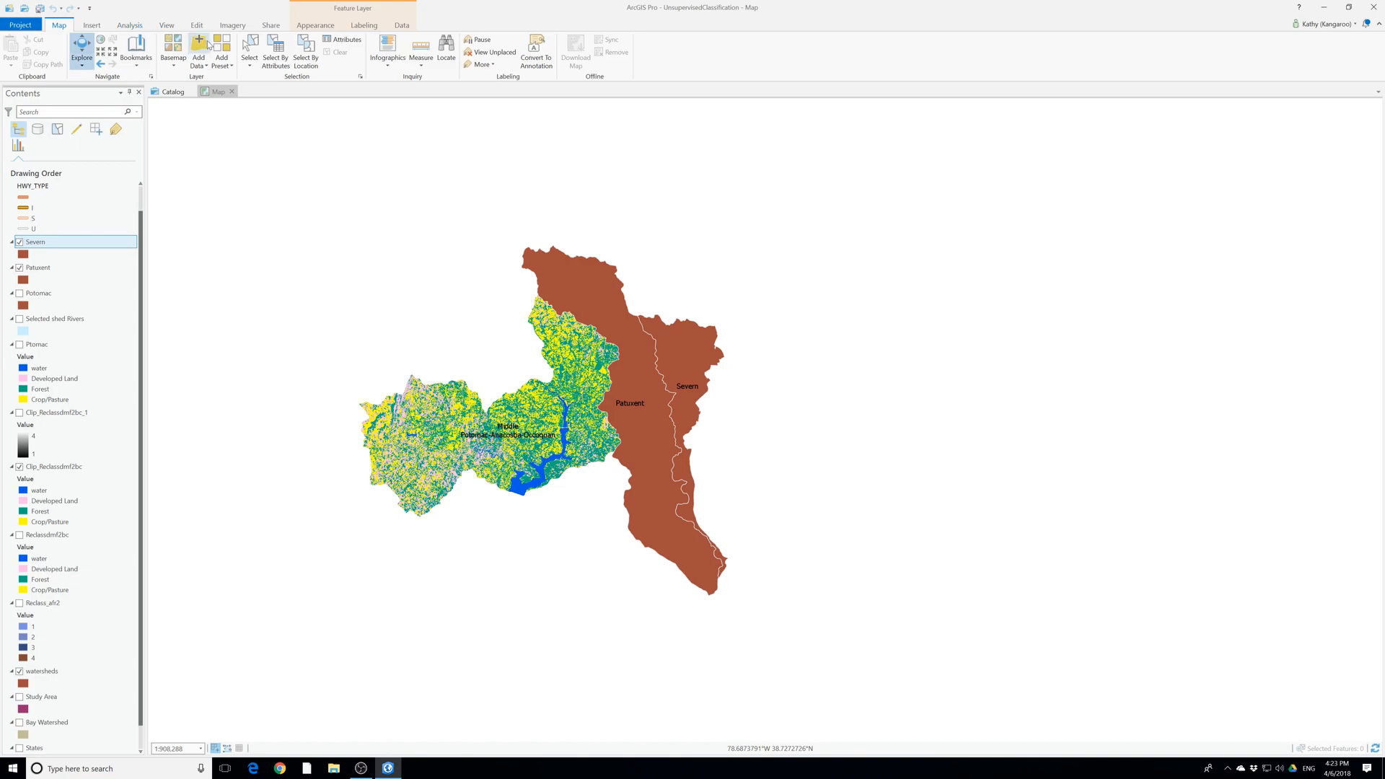
Search the system raster functions for clip and open the Clip function
{"action": "left_click", "coordinate": [233, 26]}
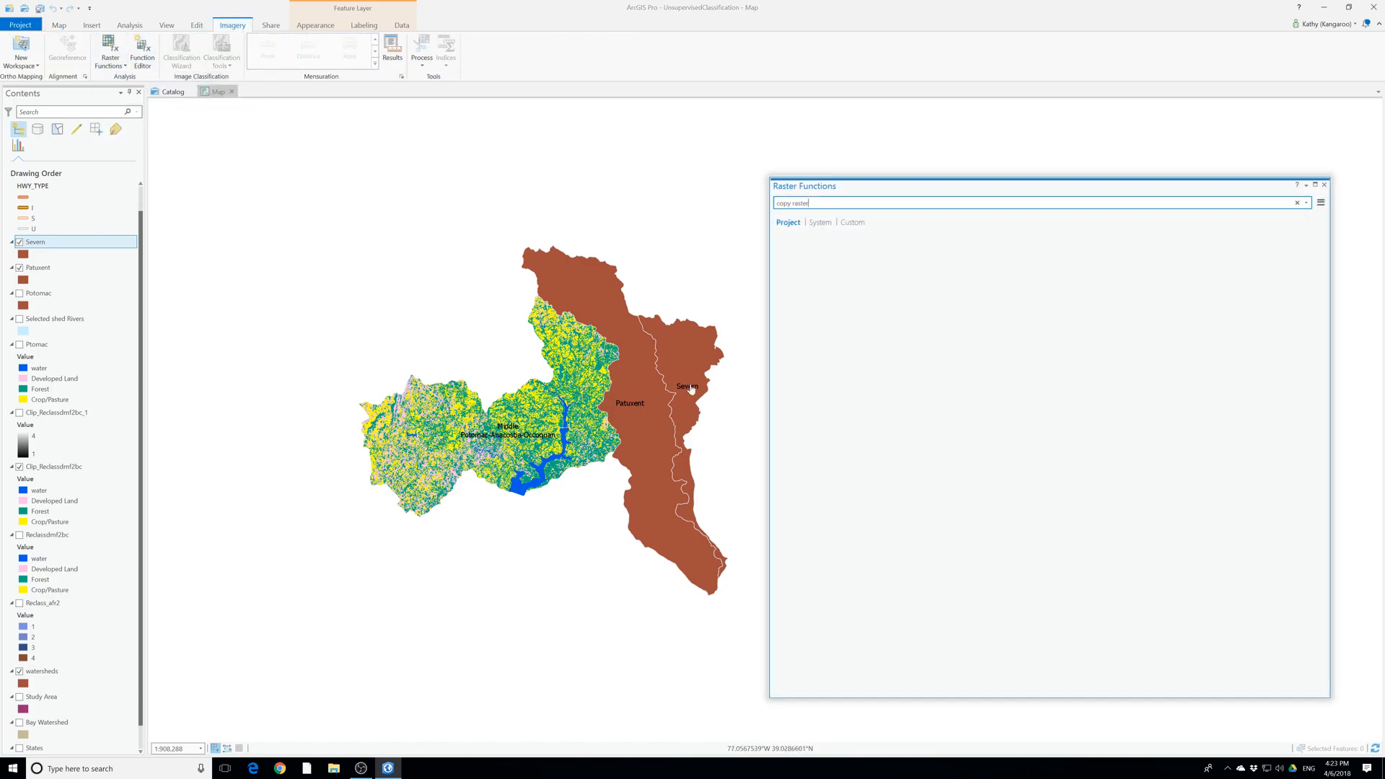
{"action": "left_click_drag", "start_coordinate": [873, 186], "coordinate": [668, 186]}
{"action": "left_click", "coordinate": [667, 200]}
{"action": "type", "text": "clip"}
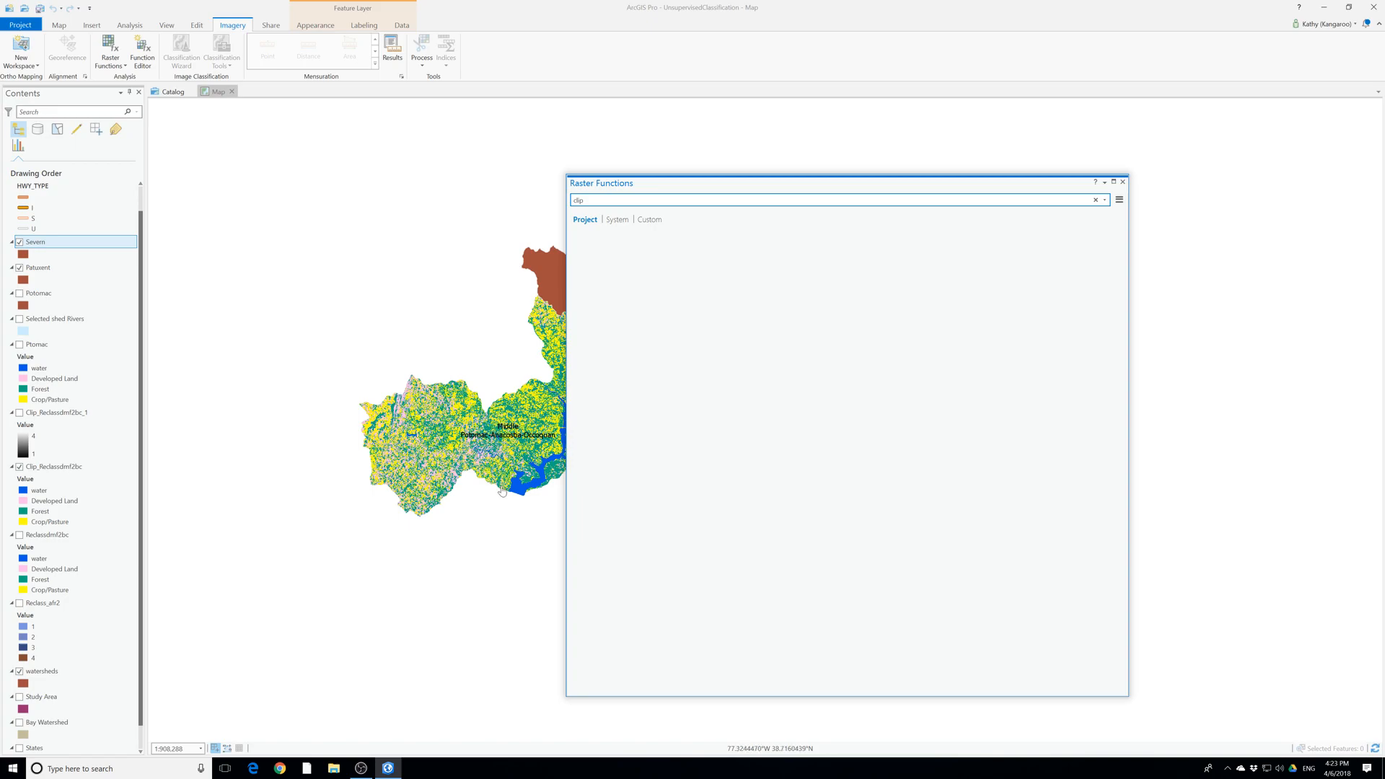
{"action": "left_click", "coordinate": [616, 220]}
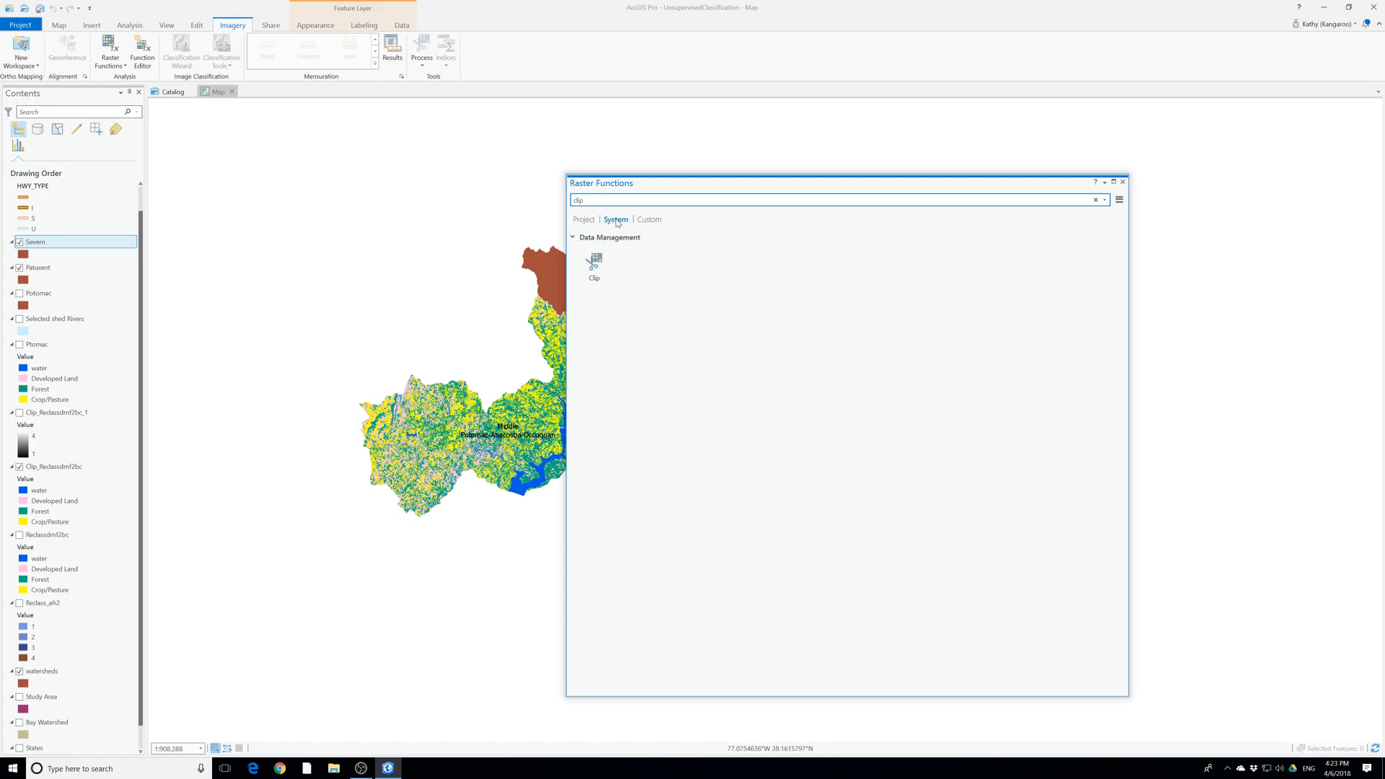
{"action": "left_click", "coordinate": [594, 264]}
Clip Reclassdmf2bc to the Patuxent layer as a new layer, using the input features for the clipping geometry
{"action": "left_click", "coordinate": [1103, 256]}
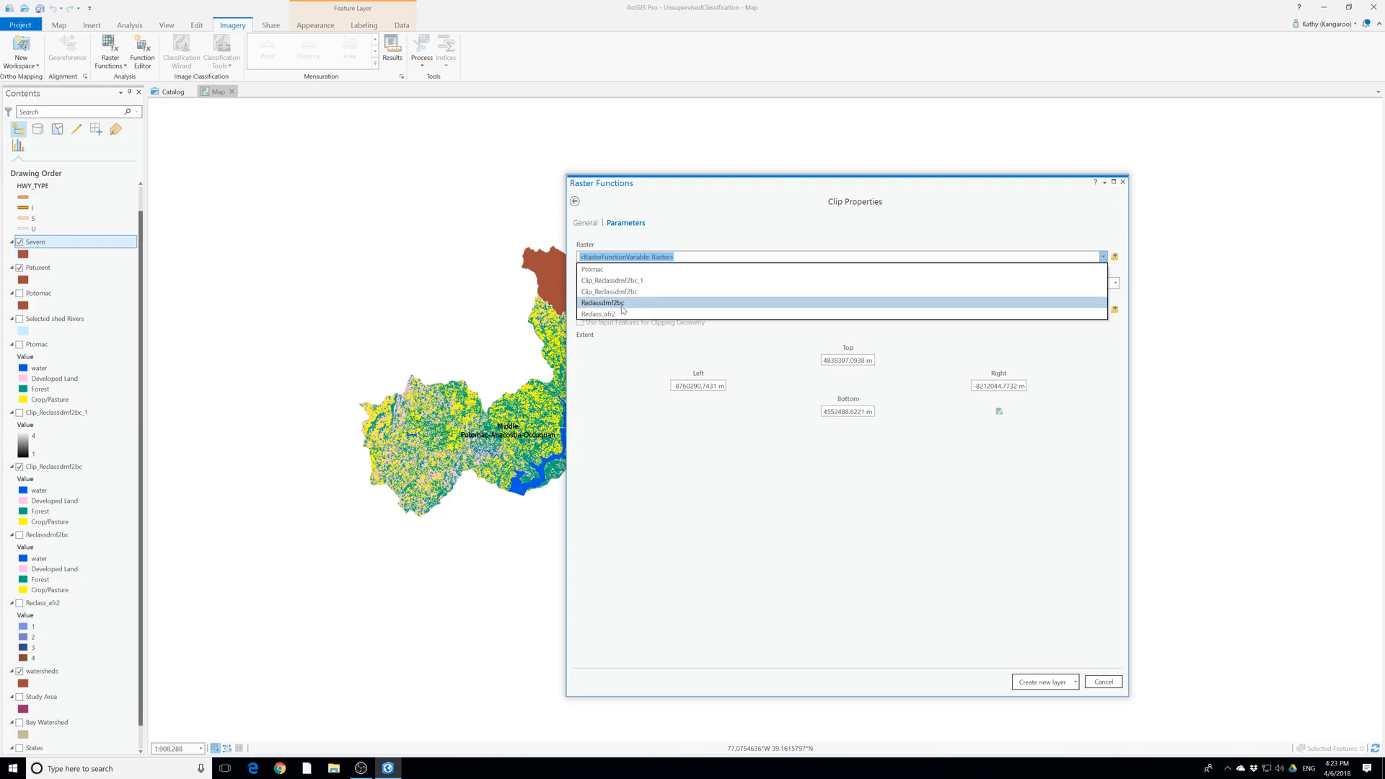
{"action": "left_click", "coordinate": [623, 303]}
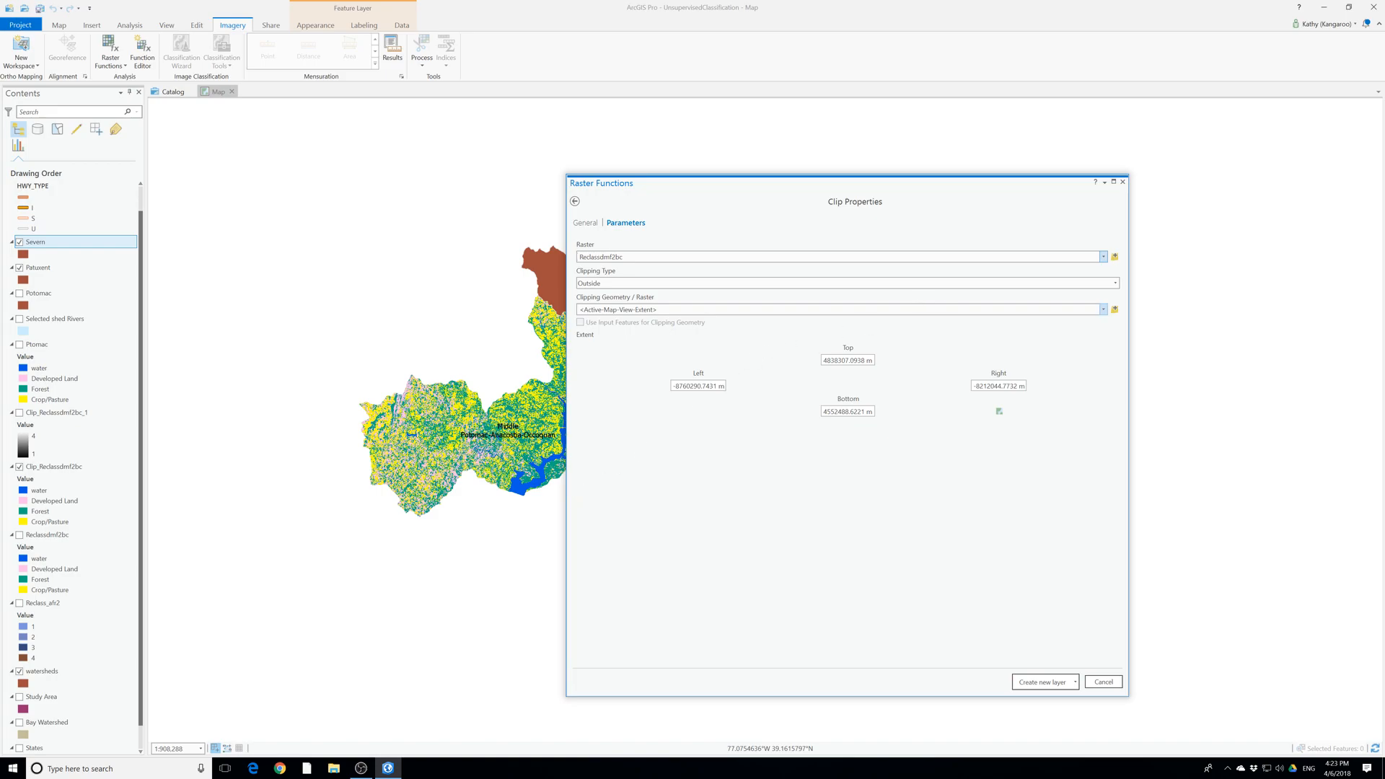
{"action": "left_click", "coordinate": [1103, 310]}
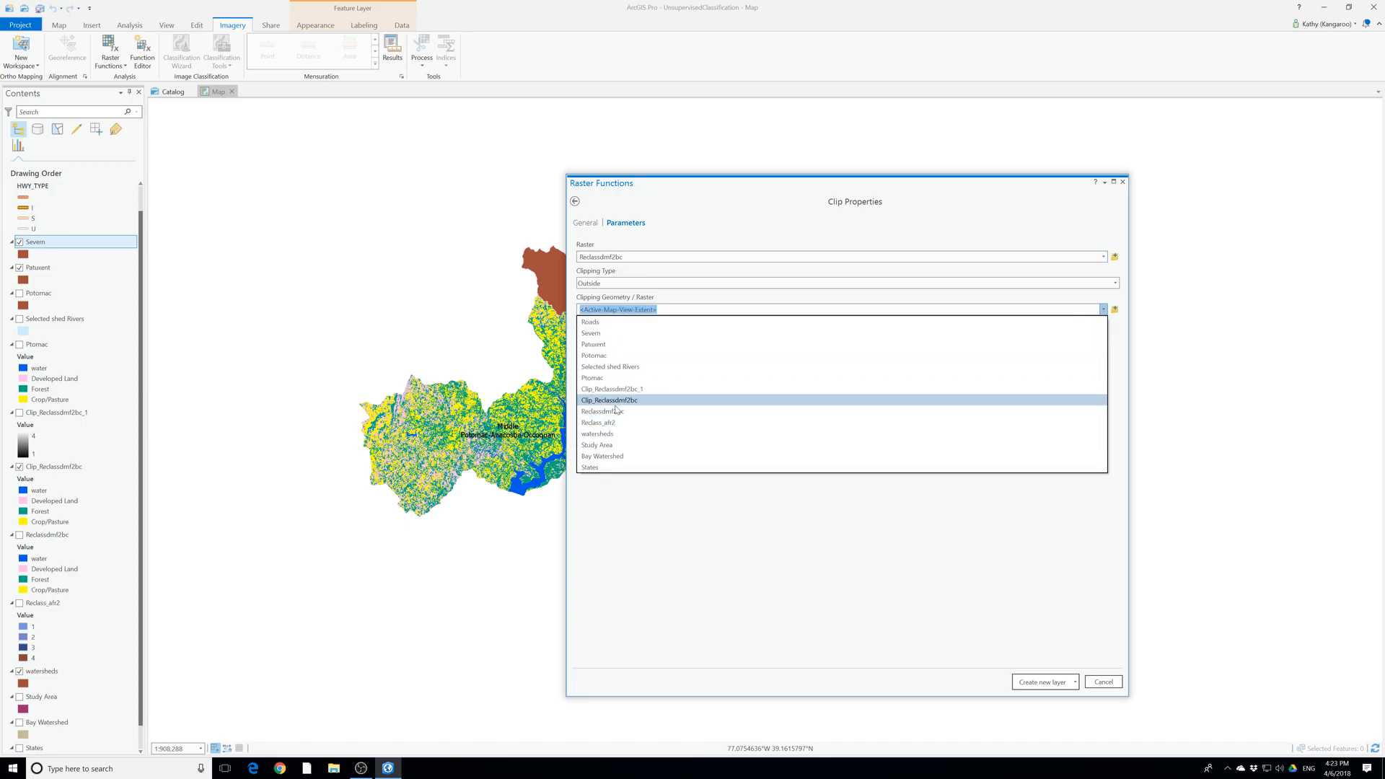
{"action": "left_click", "coordinate": [615, 347]}
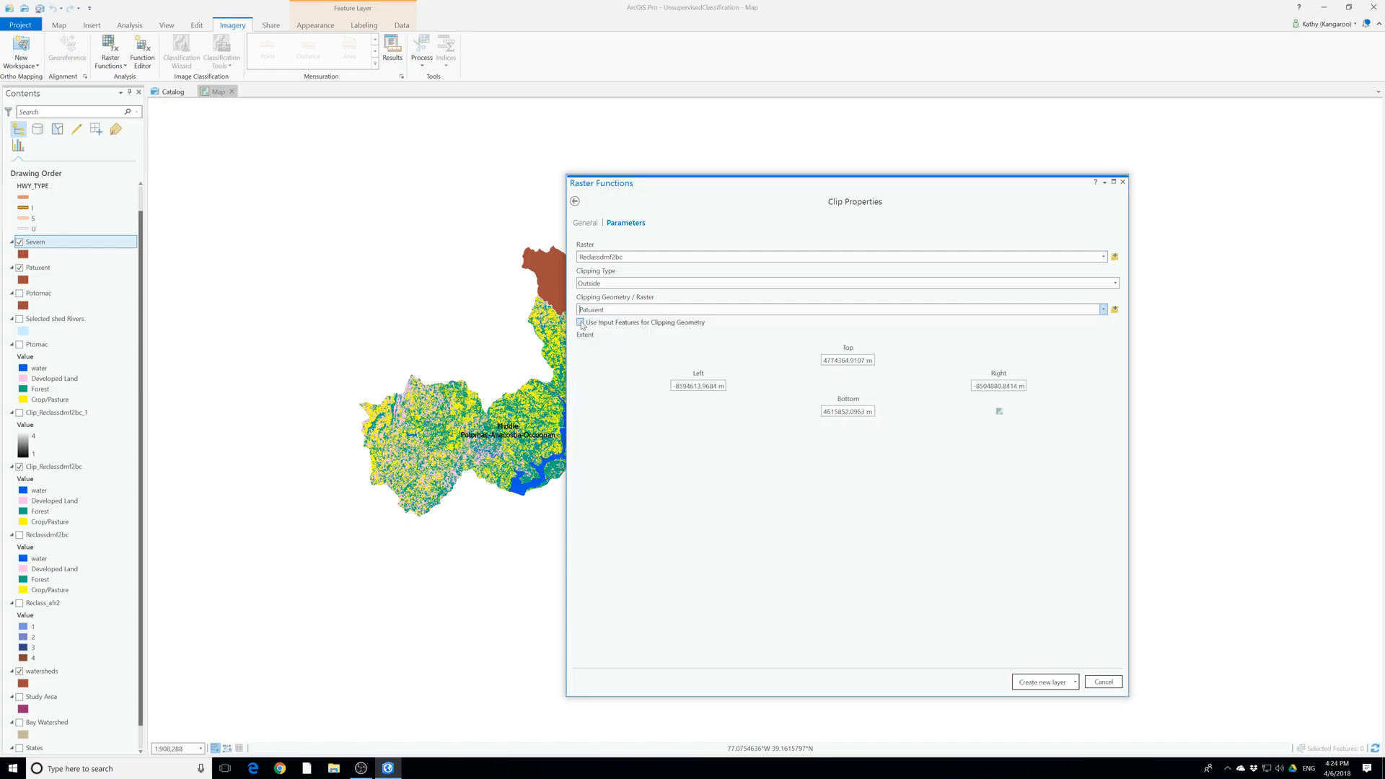
{"action": "left_click", "coordinate": [1075, 683]}
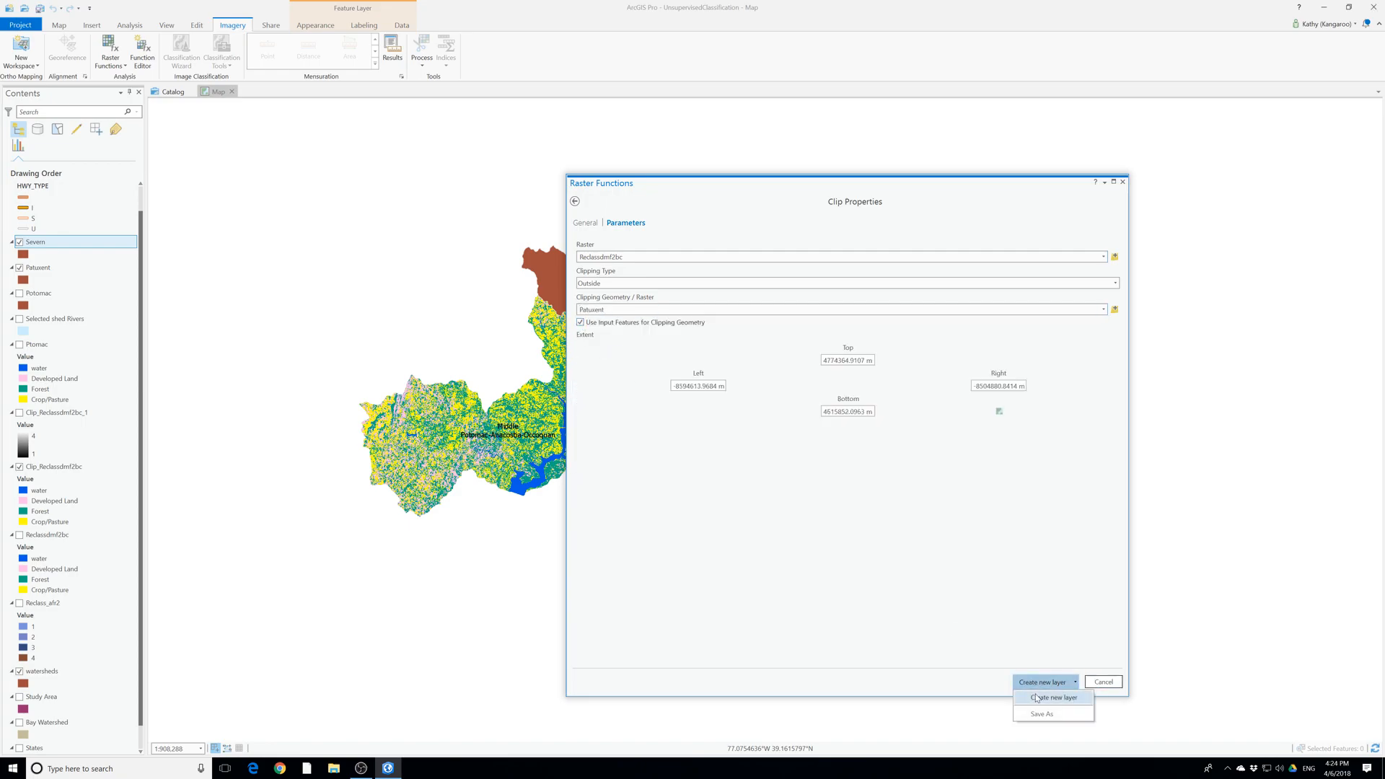
{"action": "left_click", "coordinate": [1039, 700]}
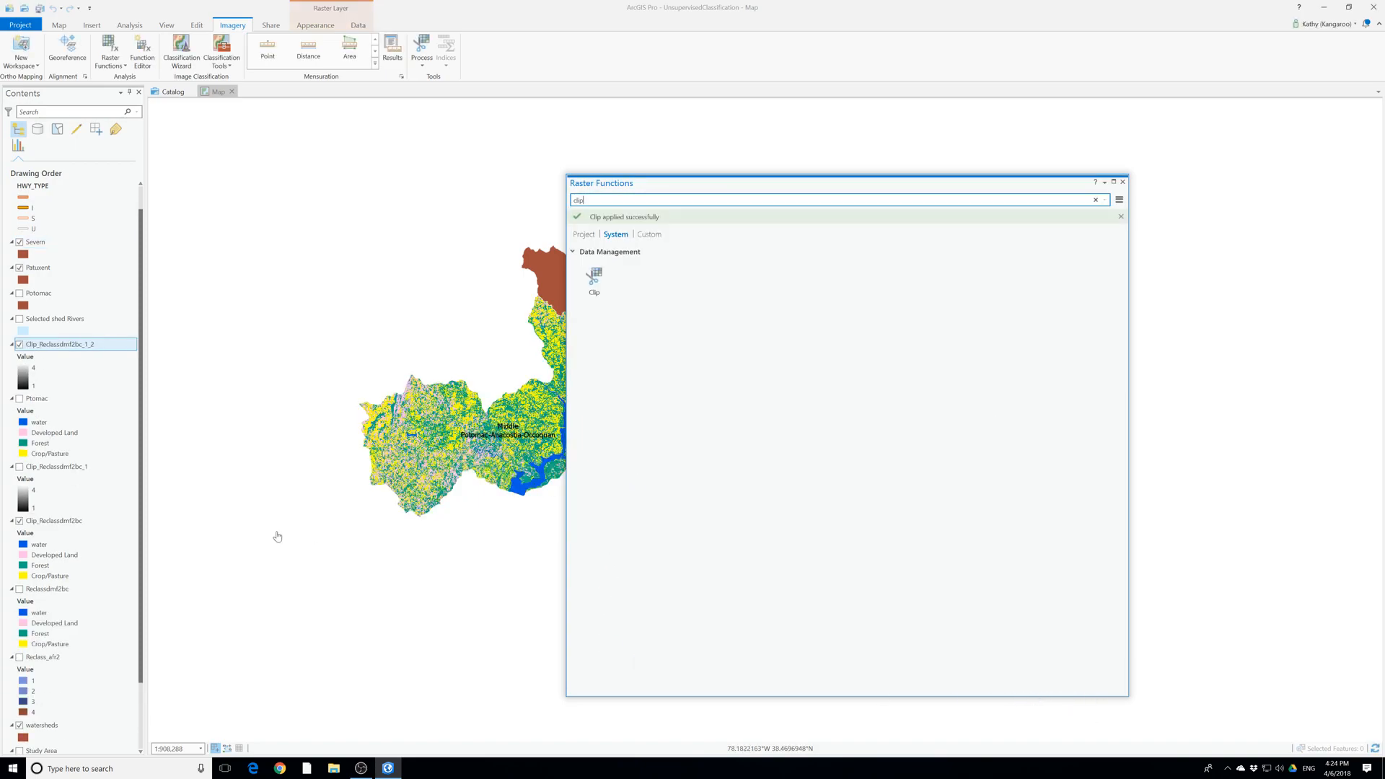
Open the raster export settings for the new Patuxent clip and set the NoData value to 259, keeping the default clipping geometry
{"action": "mouse_move", "coordinate": [681, 187]}
{"action": "left_mouse_down"}
{"action": "mouse_move", "coordinate": [875, 201]}
{"action": "mouse_move", "coordinate": [684, 202]}
{"action": "left_mouse_up"}
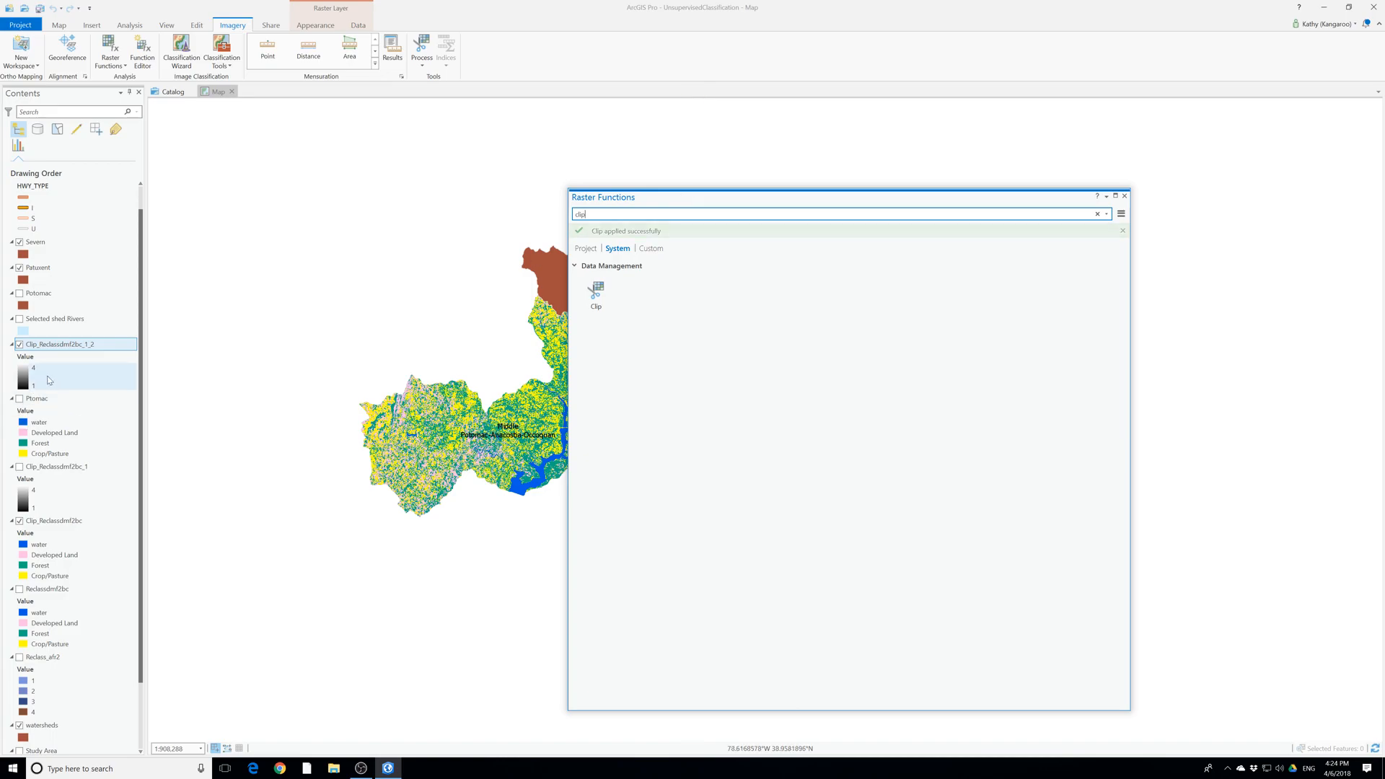
{"action": "right_click", "coordinate": [58, 344]}
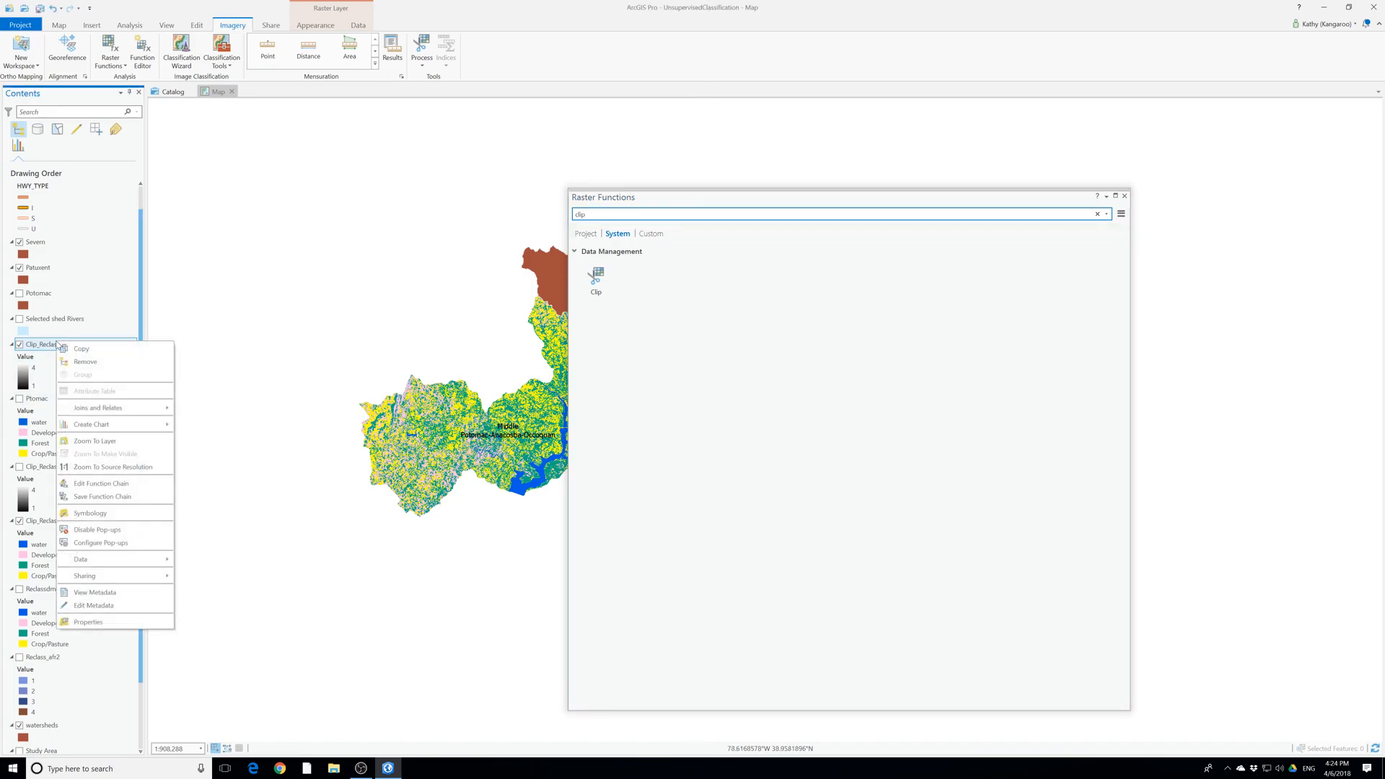
{"action": "mouse_move", "coordinate": [124, 562]}
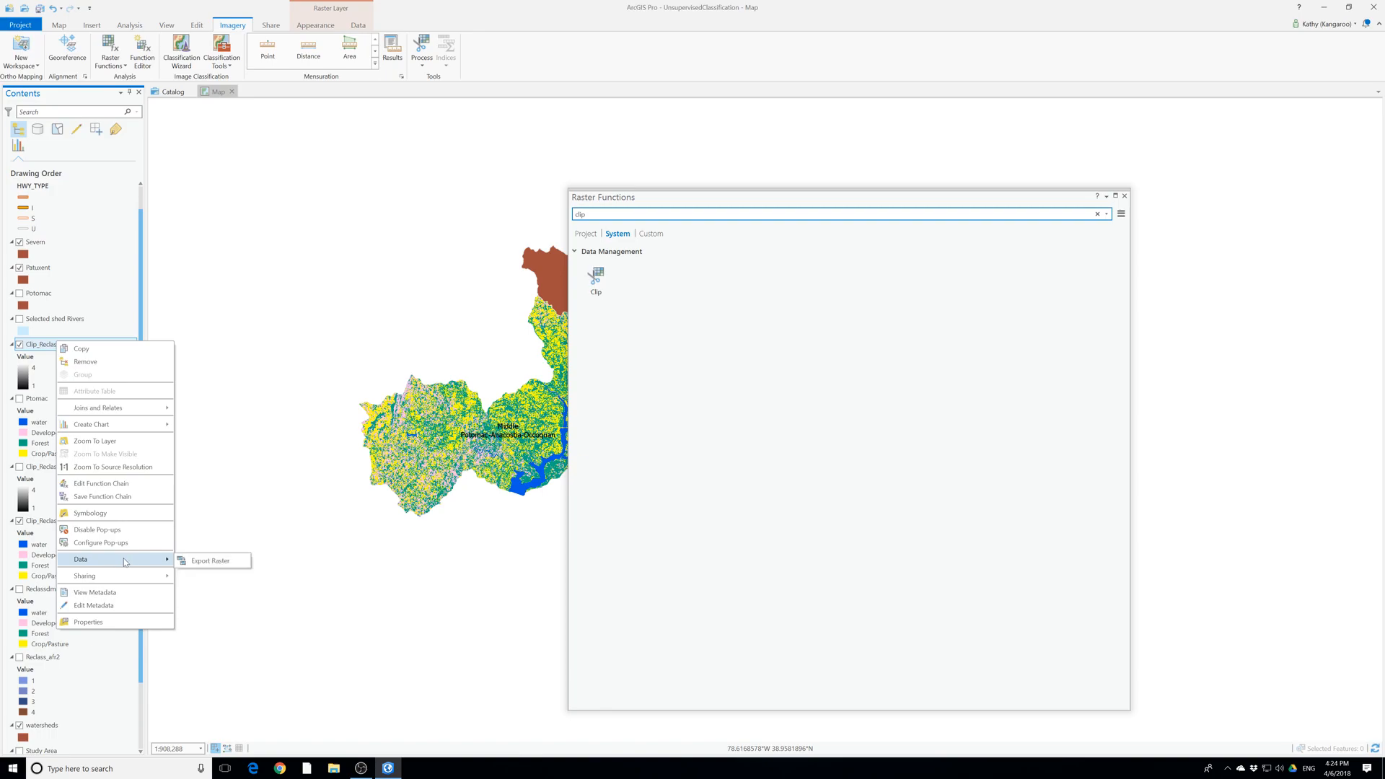
{"action": "left_click", "coordinate": [211, 562]}
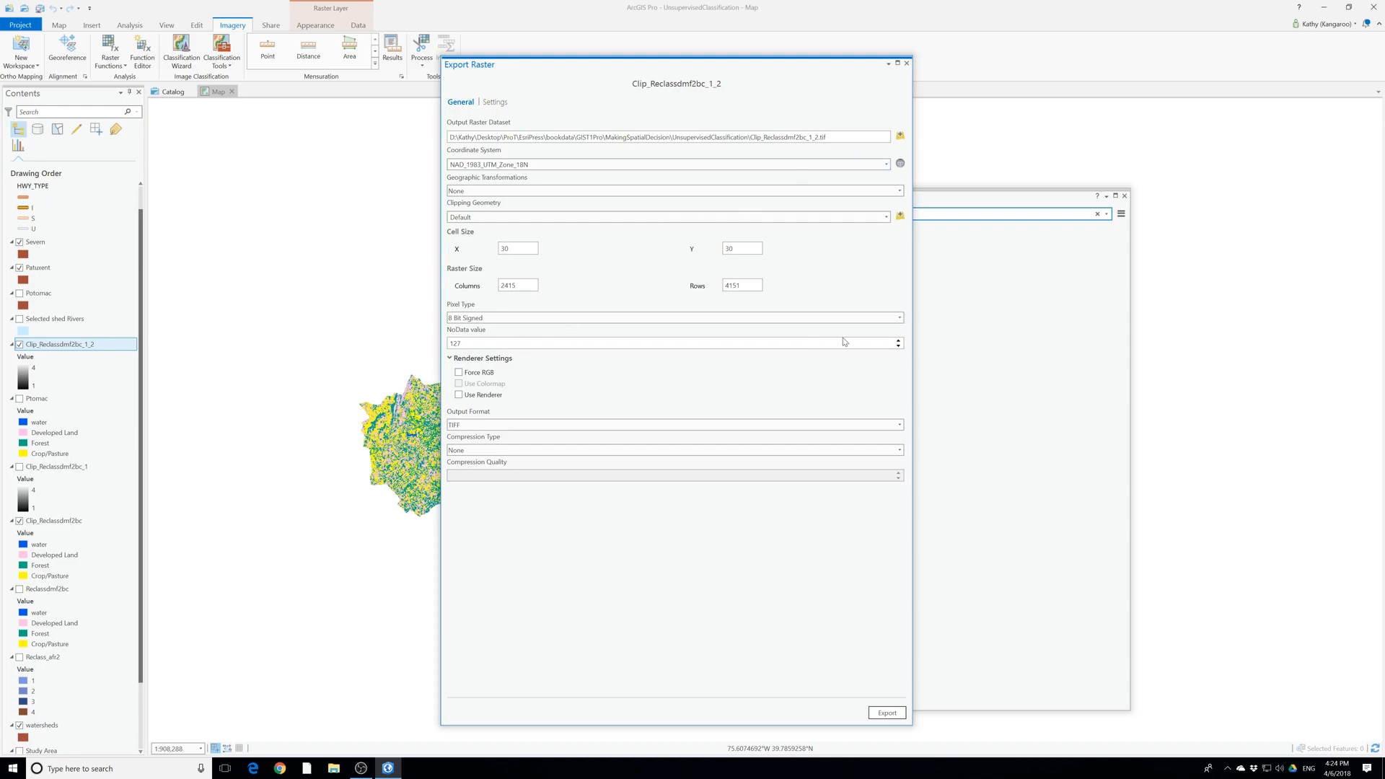
{"action": "double_click", "coordinate": [449, 346]}
{"action": "type", "text": "259"}
{"action": "left_click", "coordinate": [836, 217]}
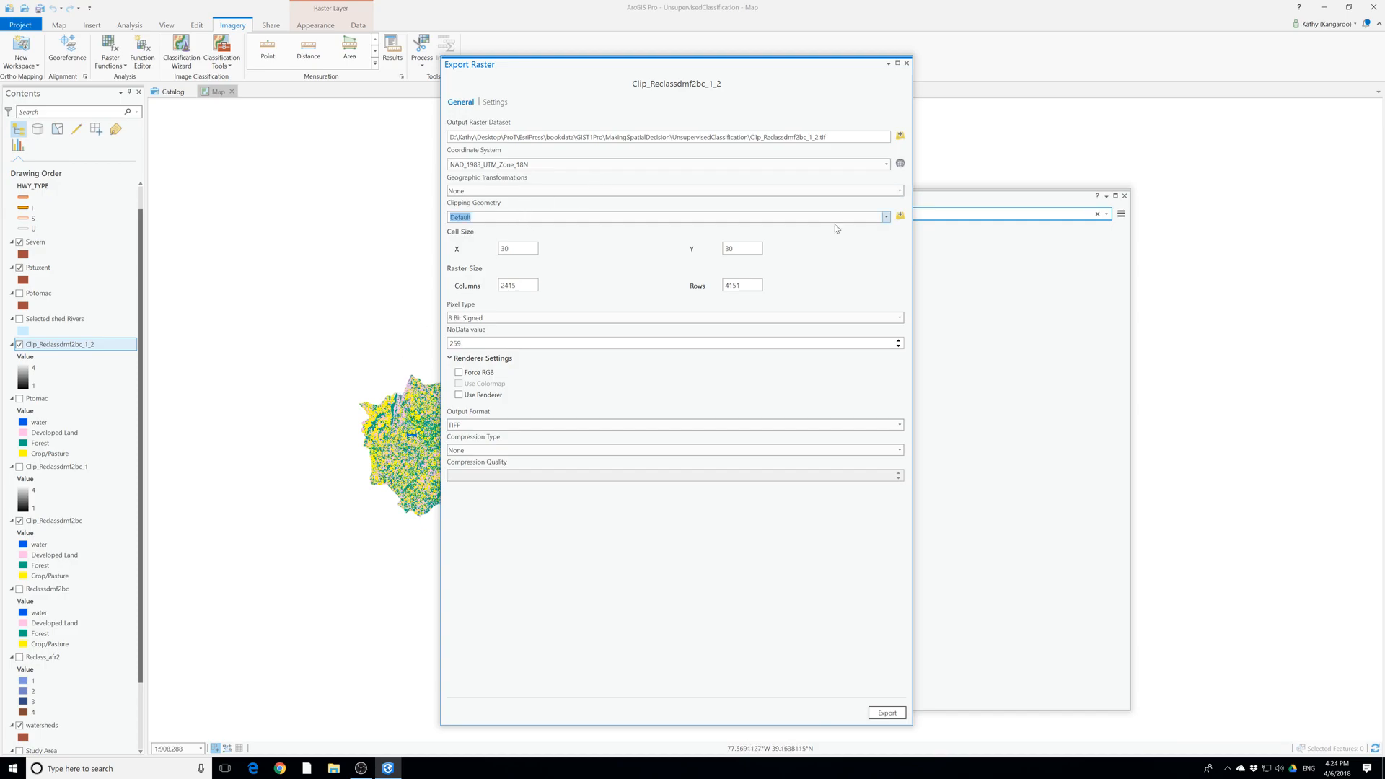
{"action": "left_click", "coordinate": [886, 218]}
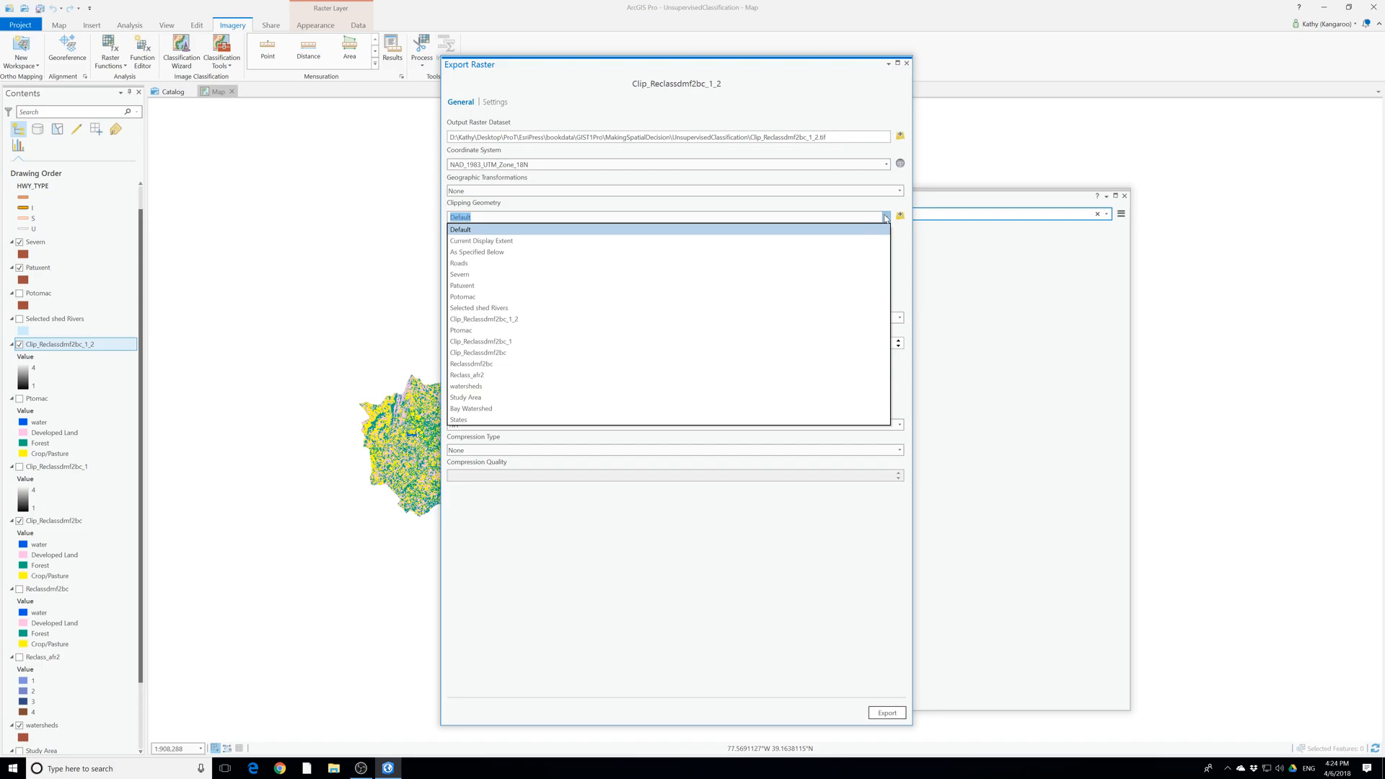
{"action": "left_click", "coordinate": [712, 544]}
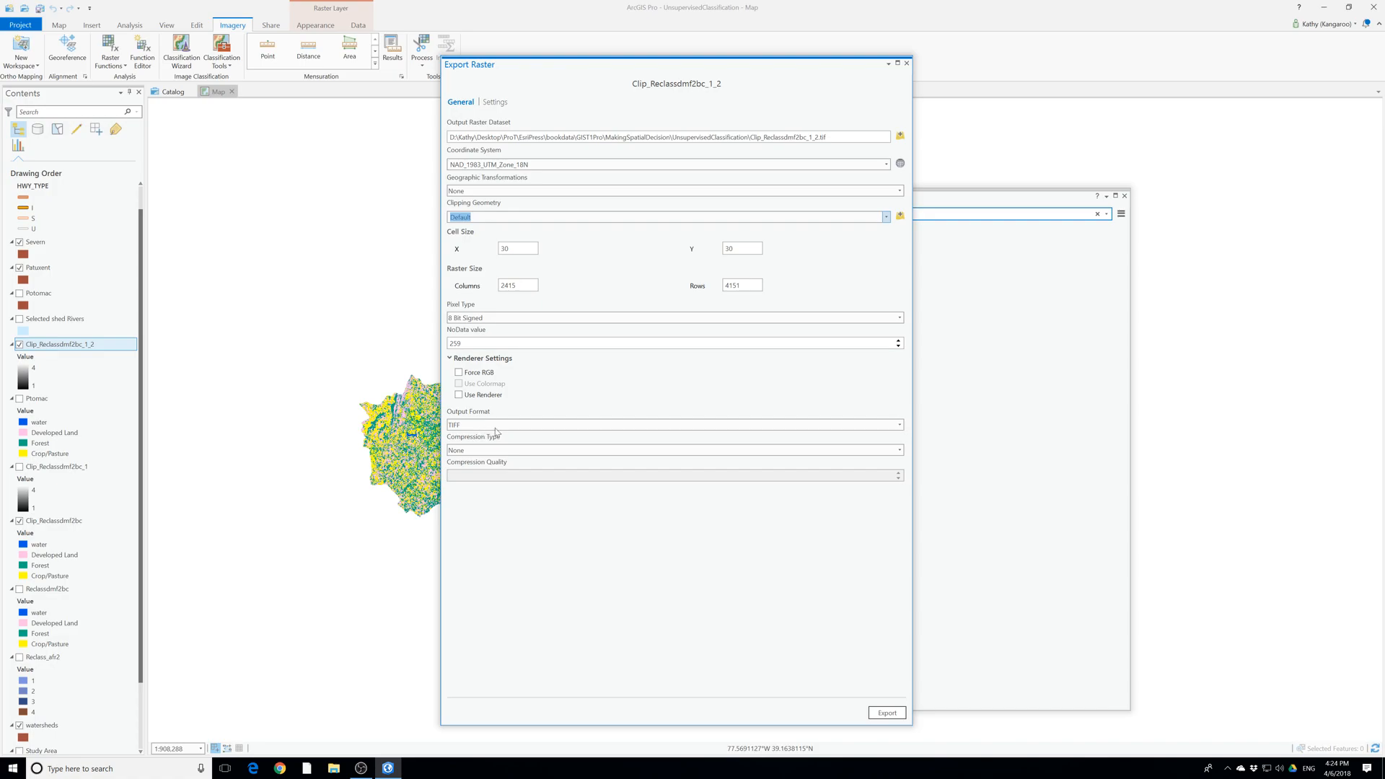
Set the export's output format to GRID and name the output raster dataset Patuxent
{"action": "left_click", "coordinate": [899, 425]}
{"action": "left_click", "coordinate": [477, 505]}
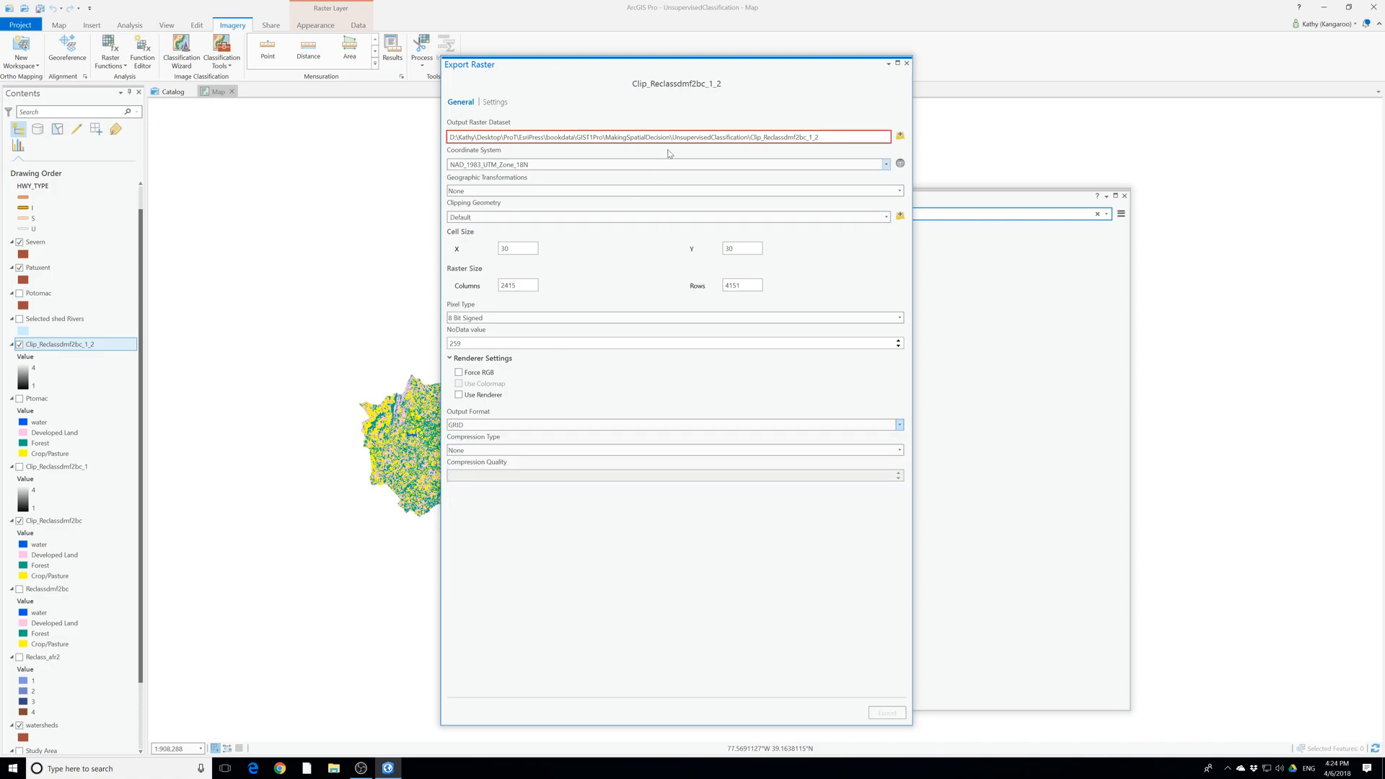
{"action": "left_click", "coordinate": [847, 138]}
{"action": "left_click_drag", "start_coordinate": [820, 137], "coordinate": [750, 137]}
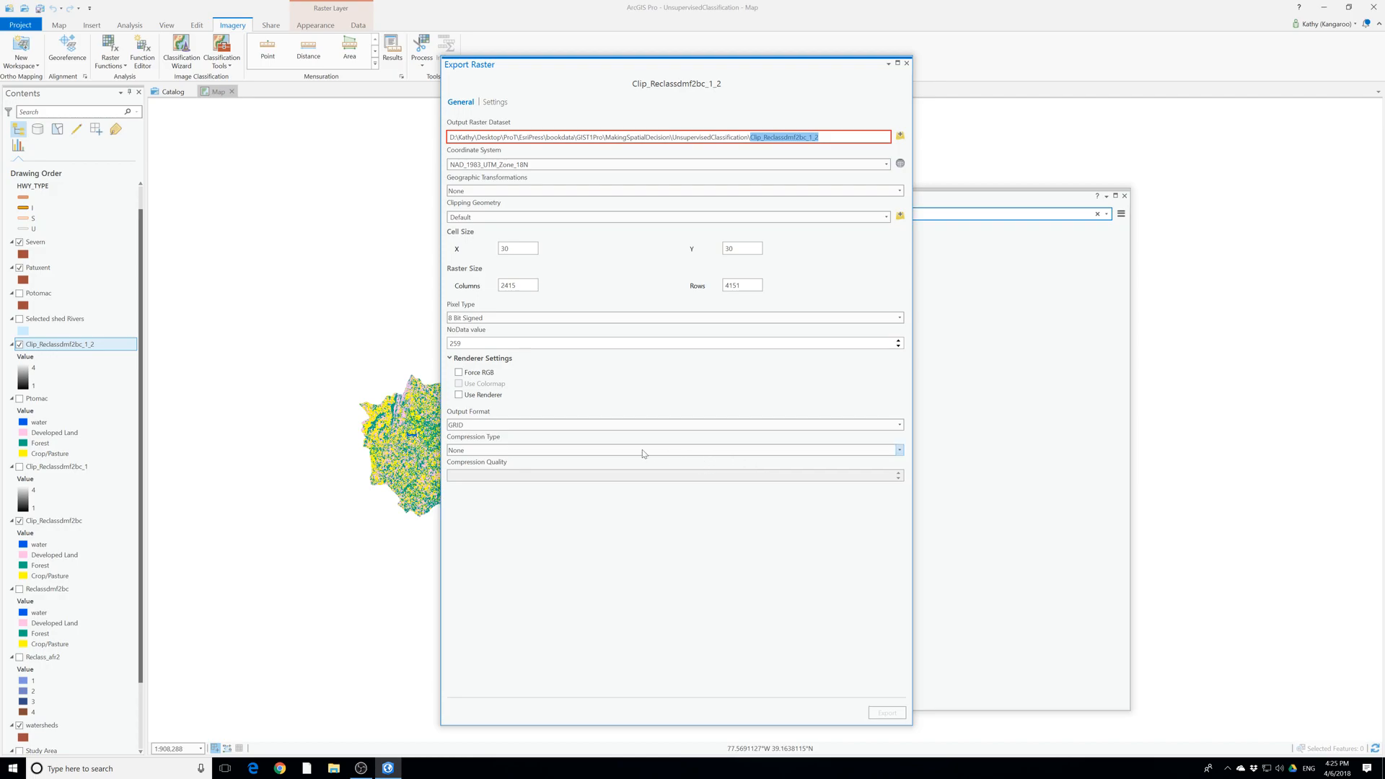
{"action": "type", "text": "Patuxent"}
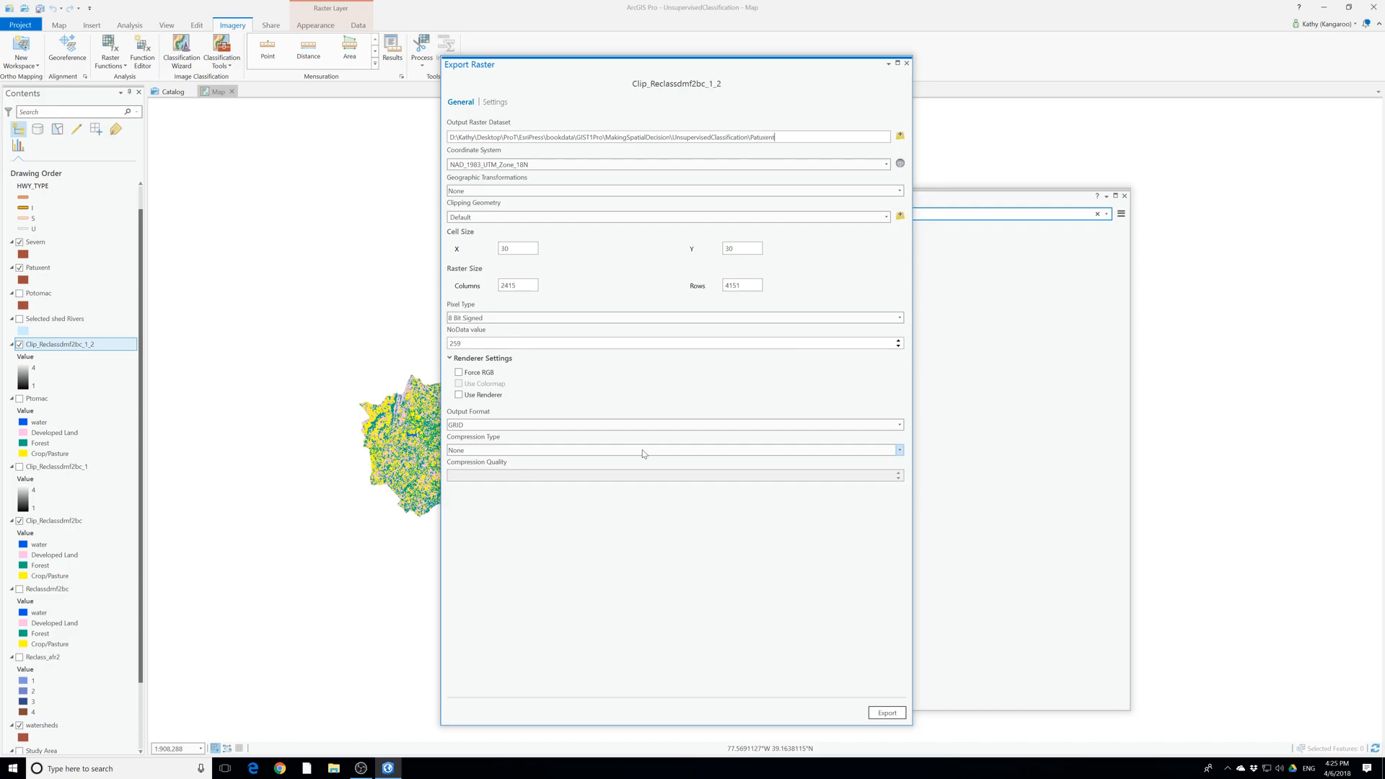
Run the export of the Patuxent clip and leave the export settings
{"action": "left_click", "coordinate": [886, 712]}
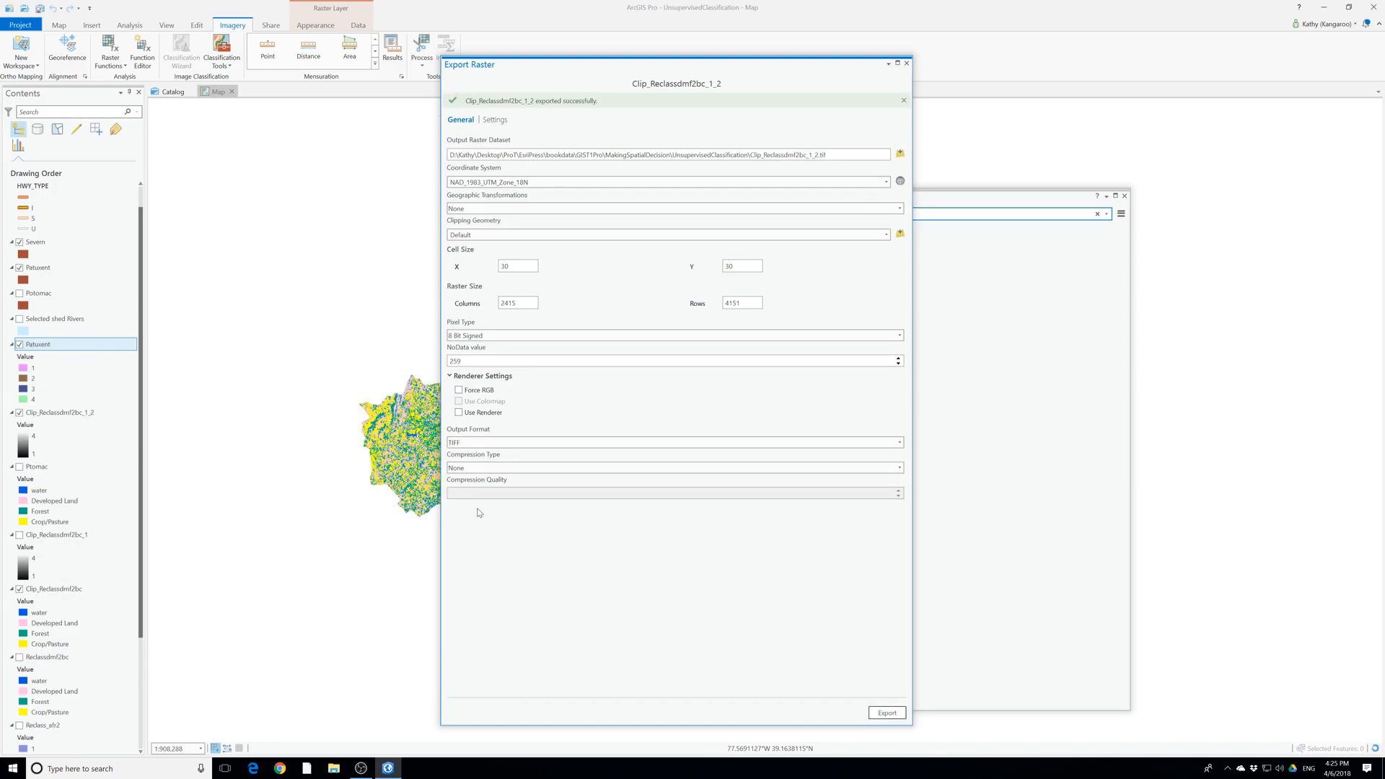
{"action": "left_click", "coordinate": [907, 63]}
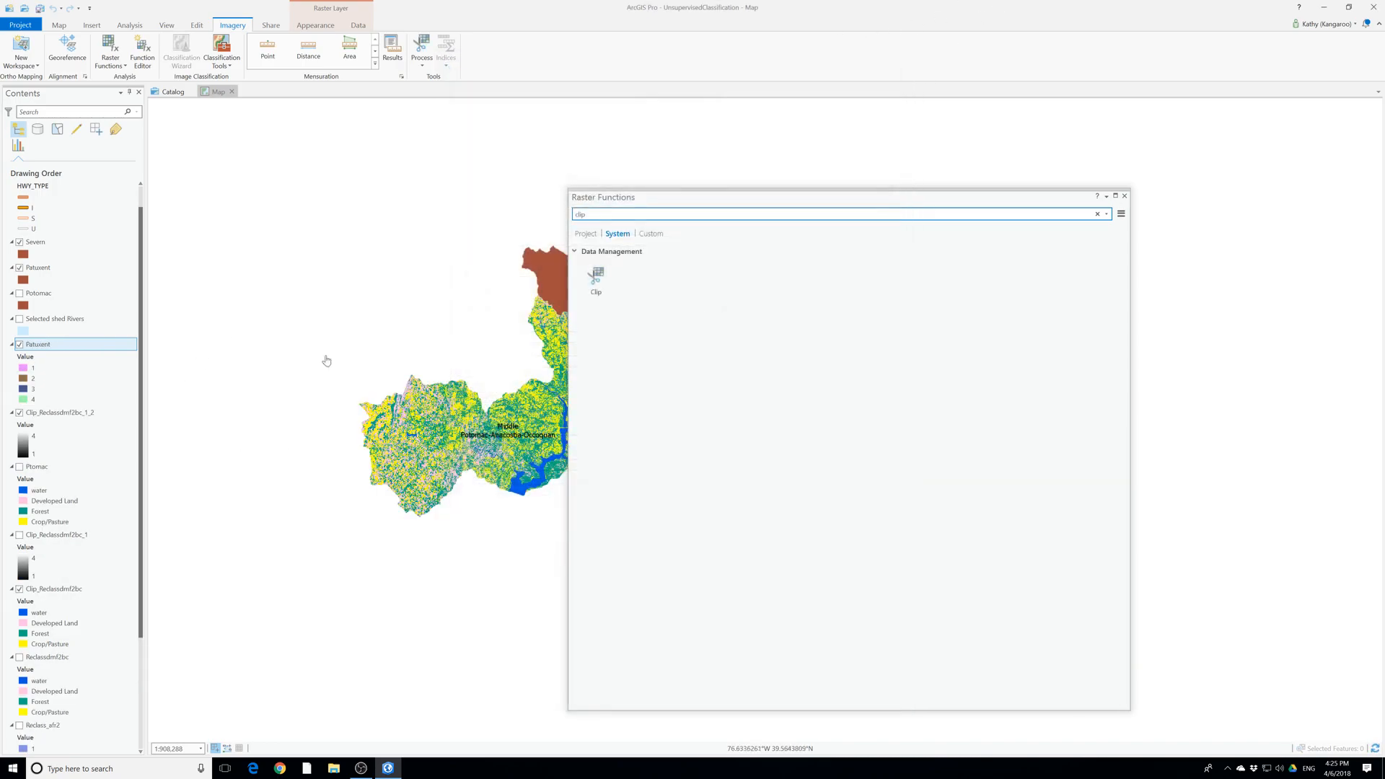
Import the Reclass.lyrx symbology into the exported Patuxent raster and hide the Patuxent watershed polygon layer
{"action": "right_click", "coordinate": [34, 345]}
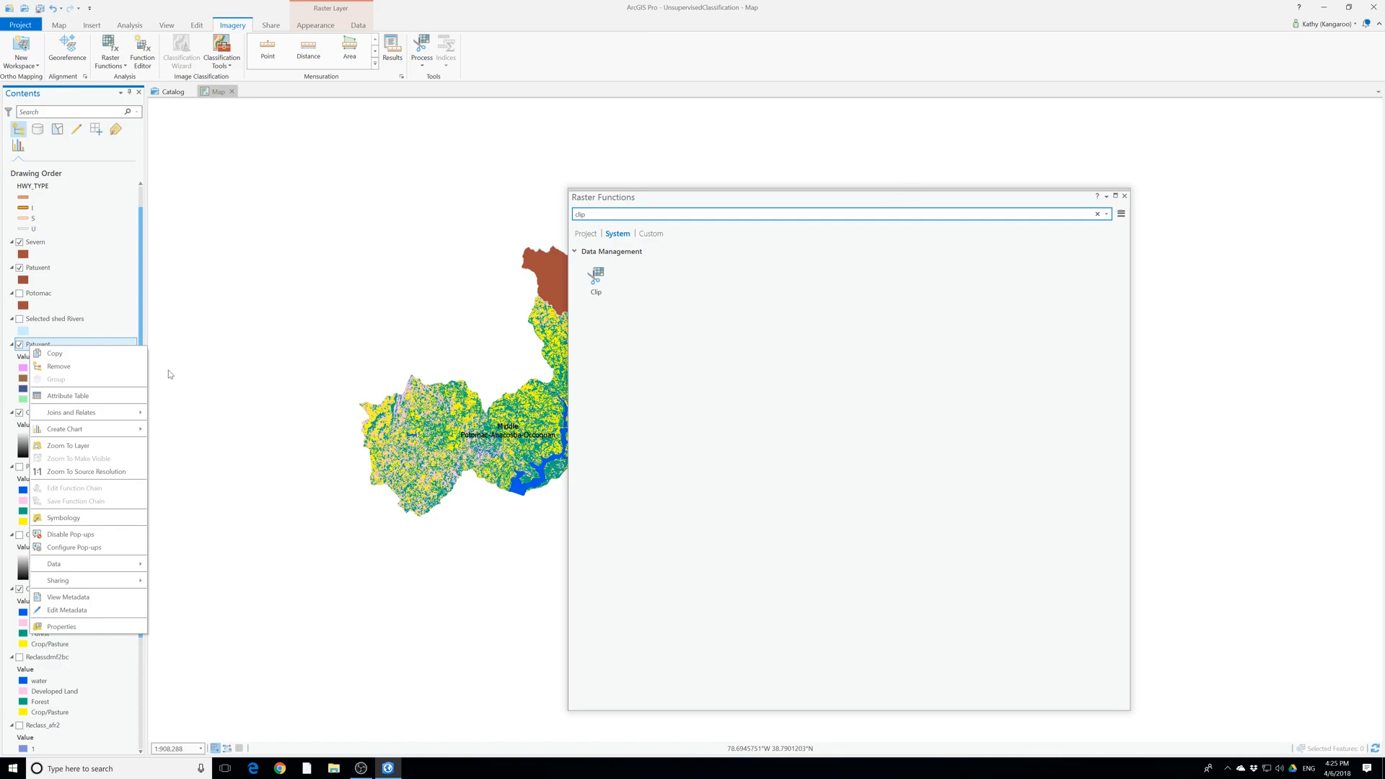
{"action": "left_click", "coordinate": [63, 517]}
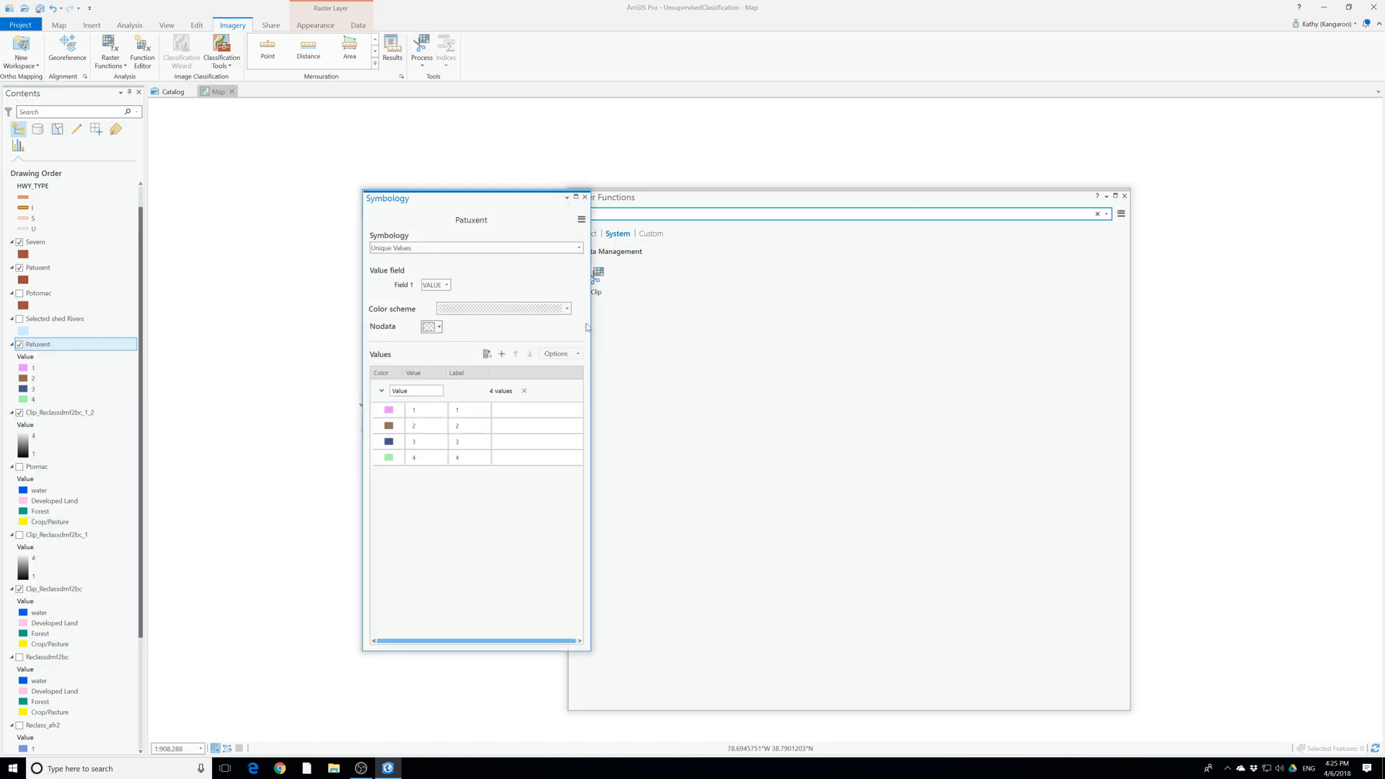
{"action": "left_click", "coordinate": [583, 219]}
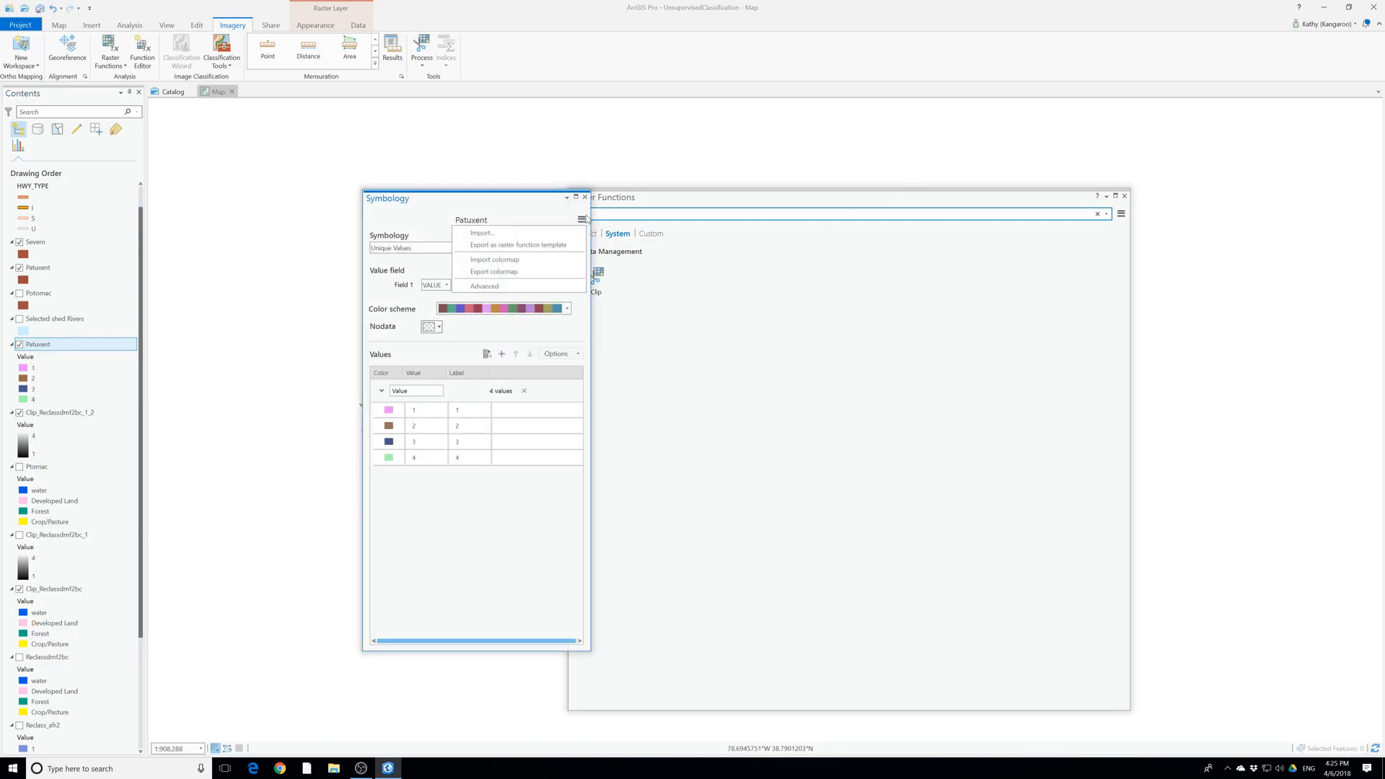
{"action": "left_click", "coordinate": [512, 233]}
{"action": "double_click", "coordinate": [490, 241]}
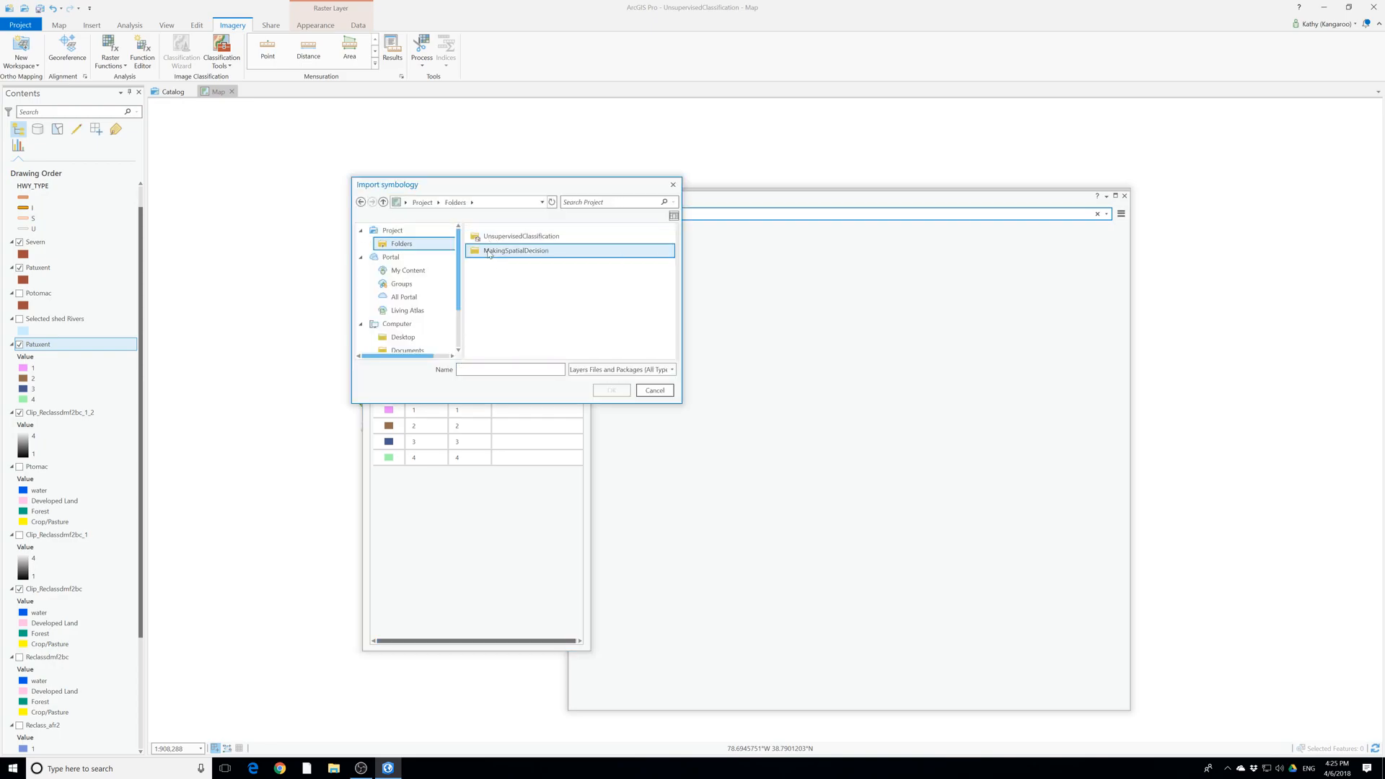
{"action": "double_click", "coordinate": [505, 235]}
{"action": "left_click", "coordinate": [499, 265]}
{"action": "left_click", "coordinate": [611, 390]}
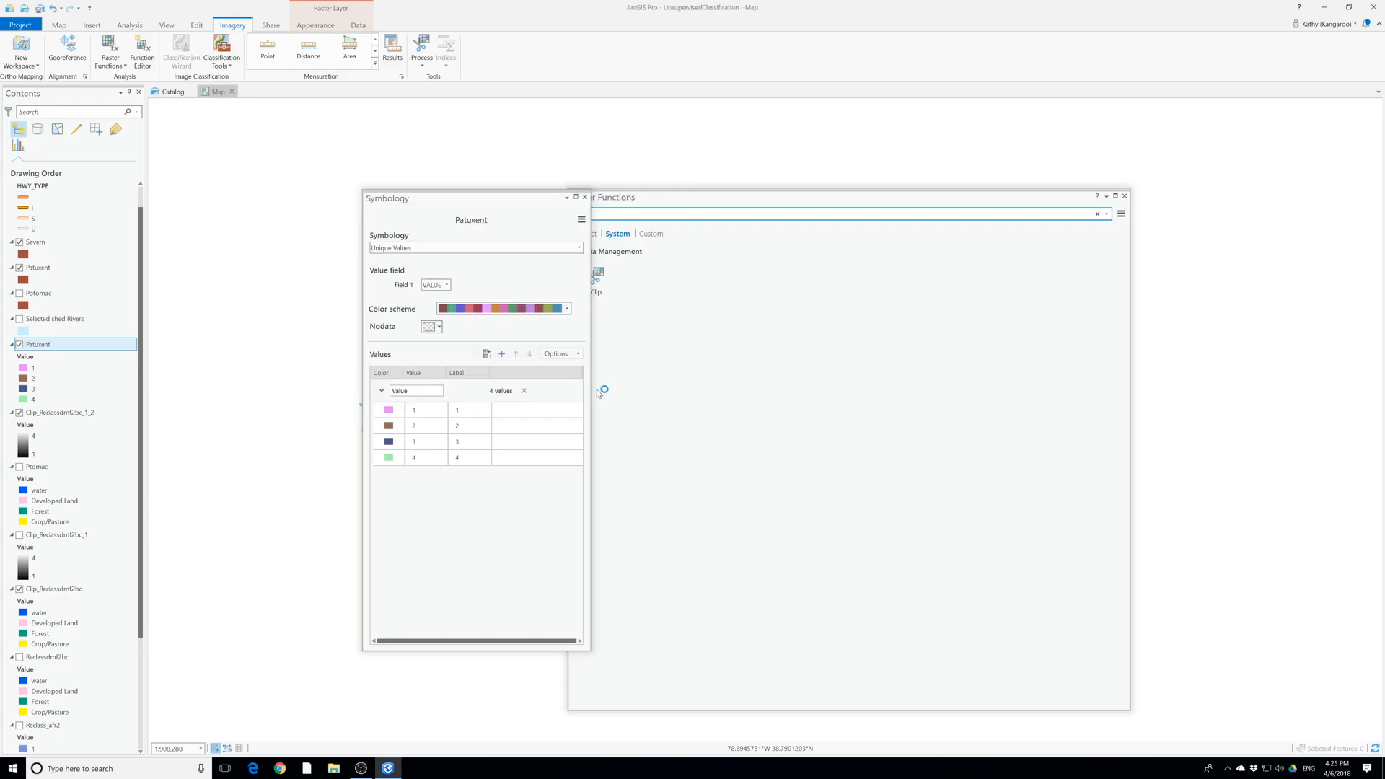
{"action": "left_click", "coordinate": [585, 198]}
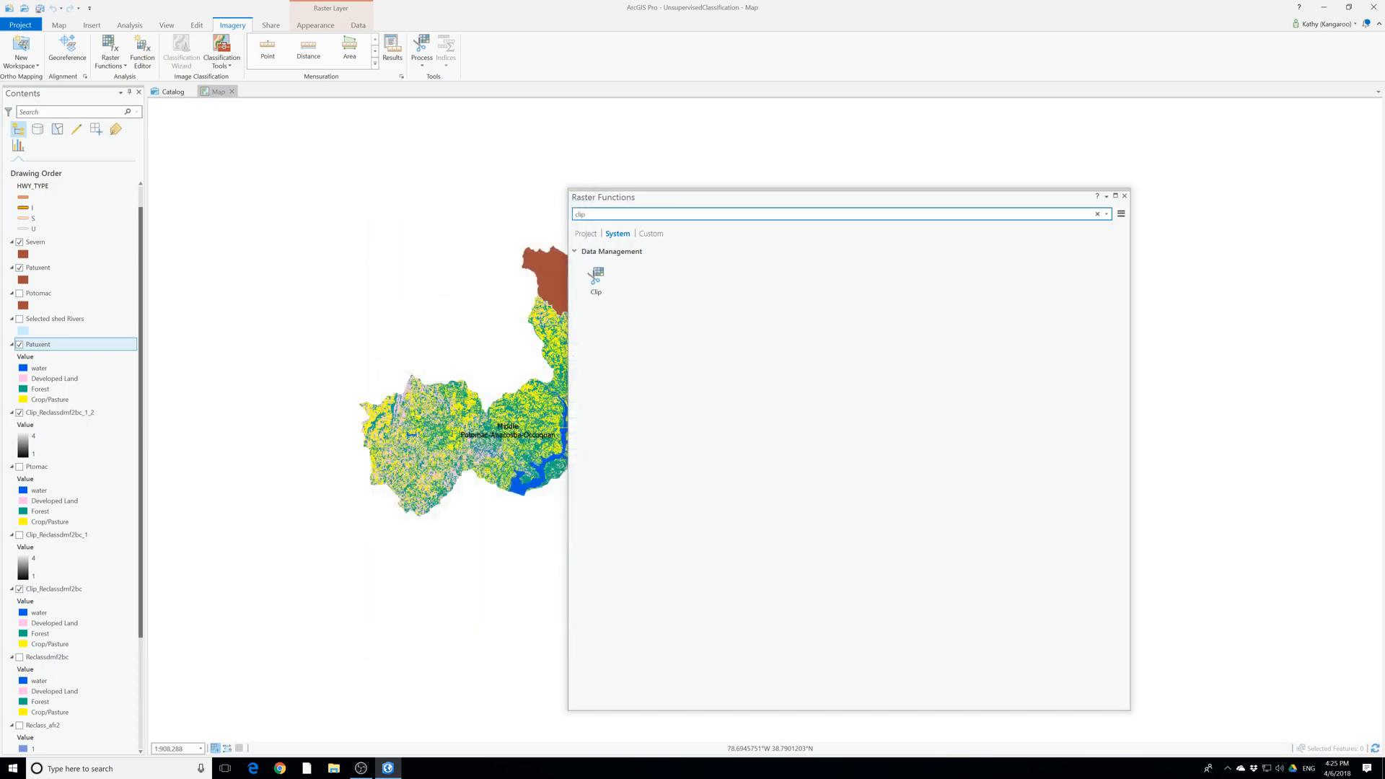
{"action": "left_click", "coordinate": [1124, 197]}
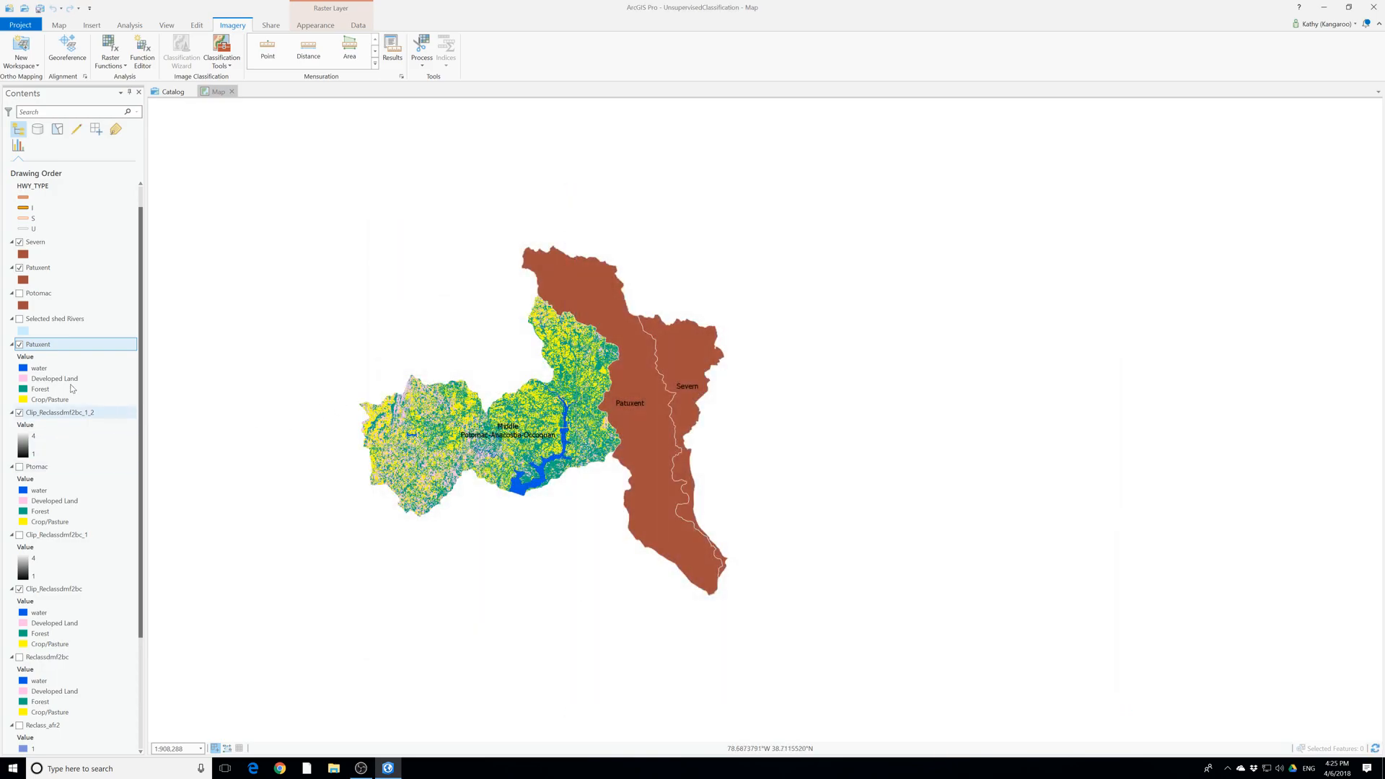
{"action": "left_click", "coordinate": [19, 267]}
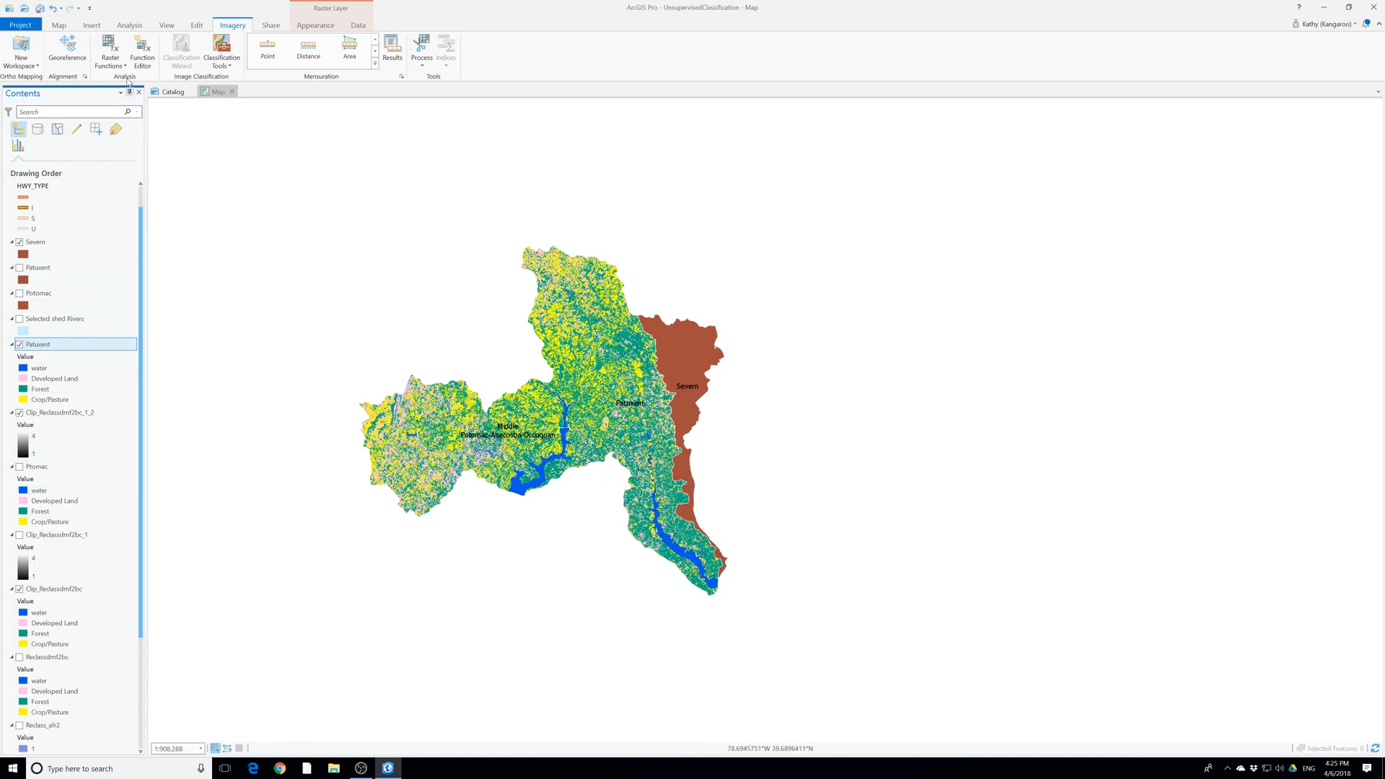
Clip Reclassdmf2bc to the Severn layer as a new layer, using input features for clipping geometry, and hide the Severn polygon layer
{"action": "left_click", "coordinate": [110, 62]}
{"action": "left_click", "coordinate": [144, 83]}
{"action": "left_click", "coordinate": [599, 284]}
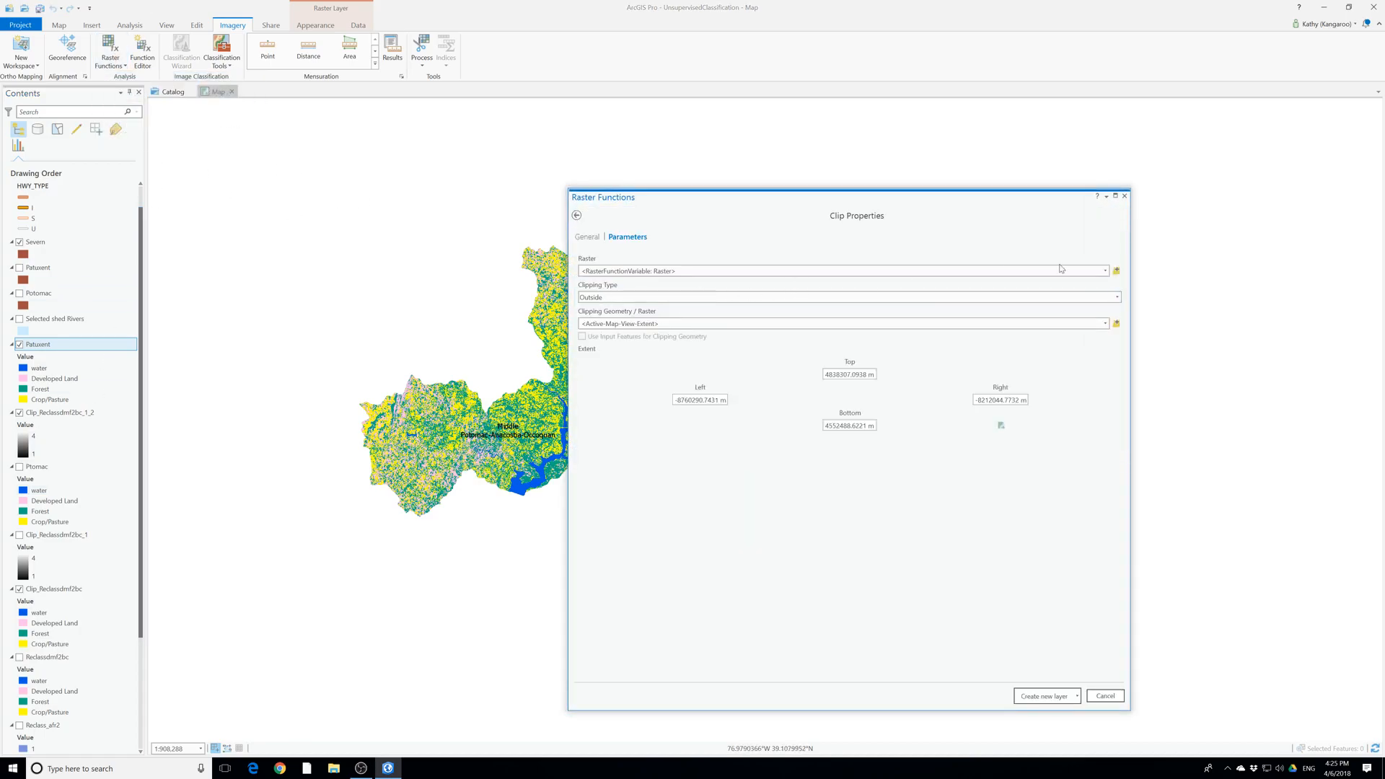
{"action": "left_click", "coordinate": [1105, 271]}
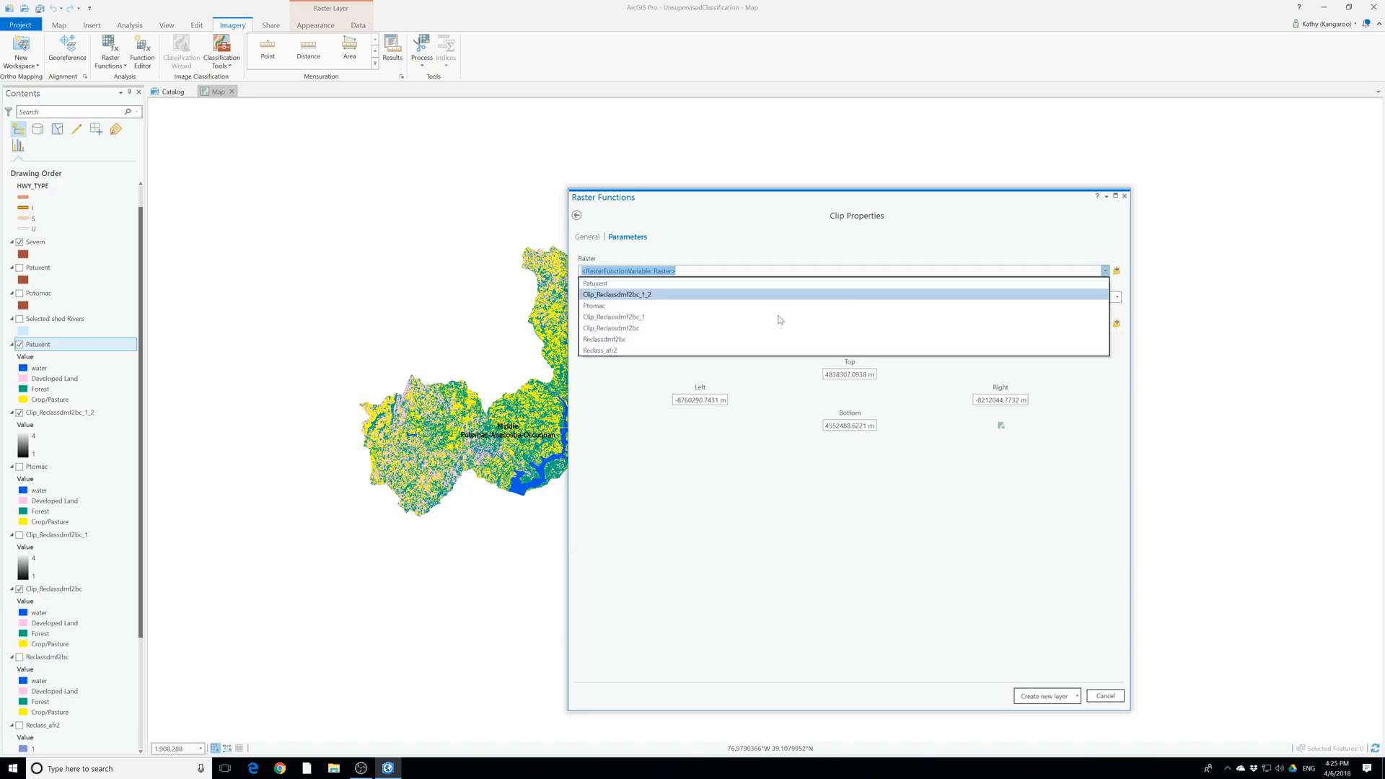
{"action": "left_click", "coordinate": [613, 340]}
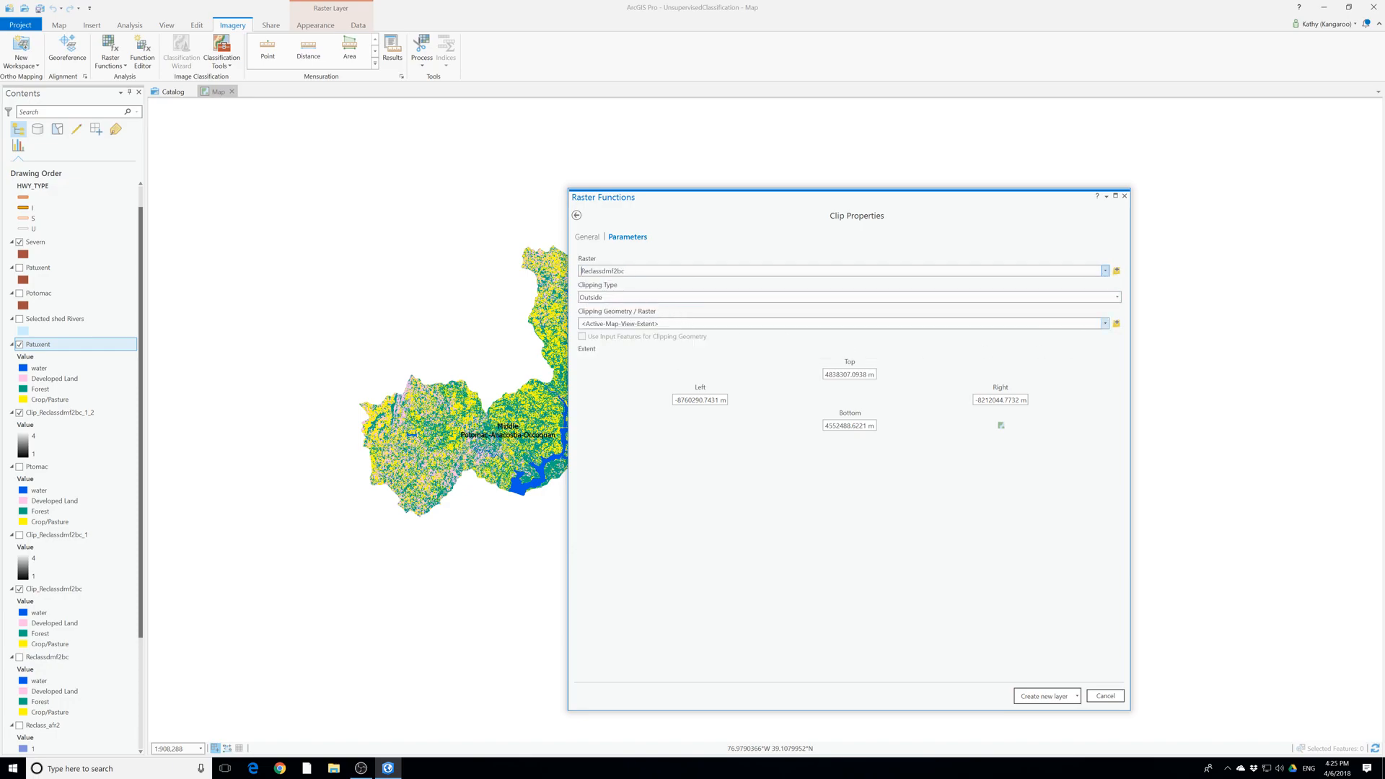
{"action": "left_click", "coordinate": [1104, 323]}
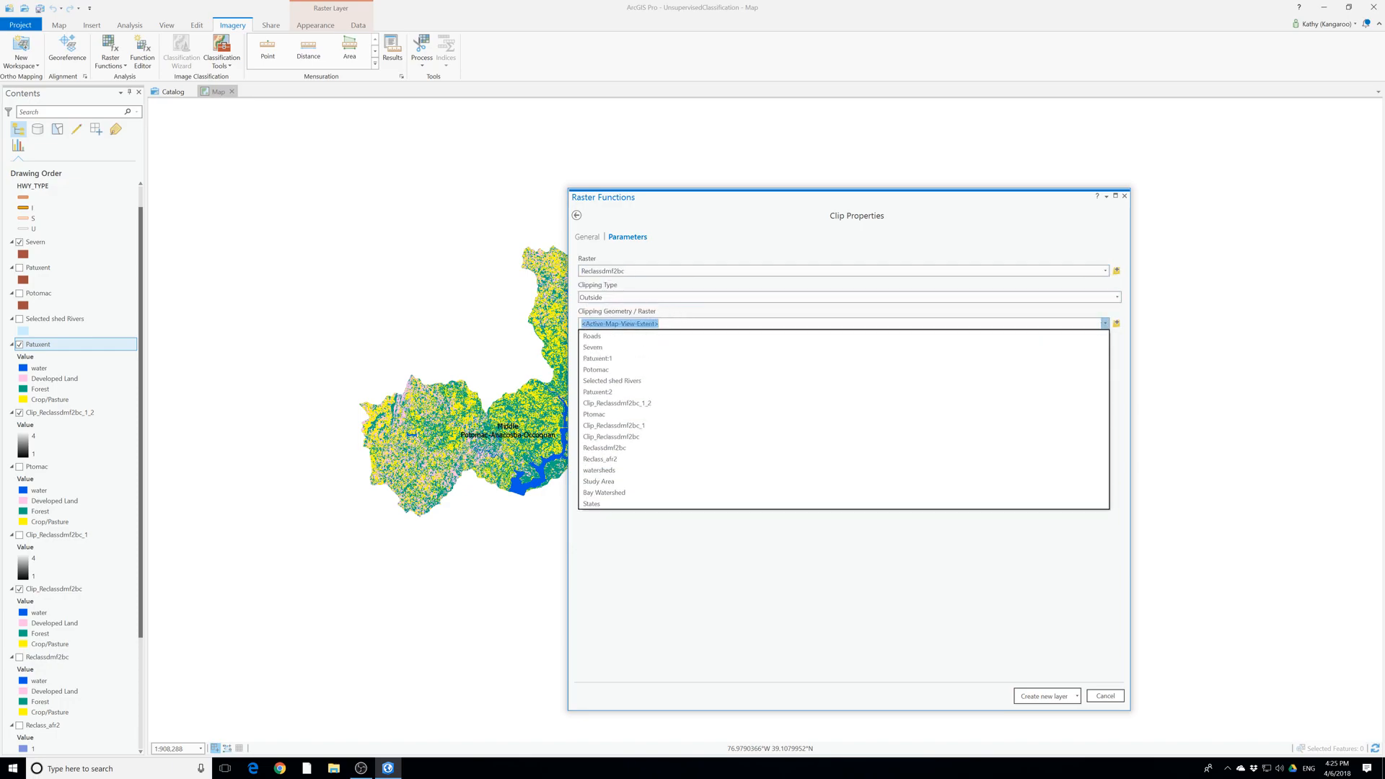
{"action": "left_click", "coordinate": [606, 347]}
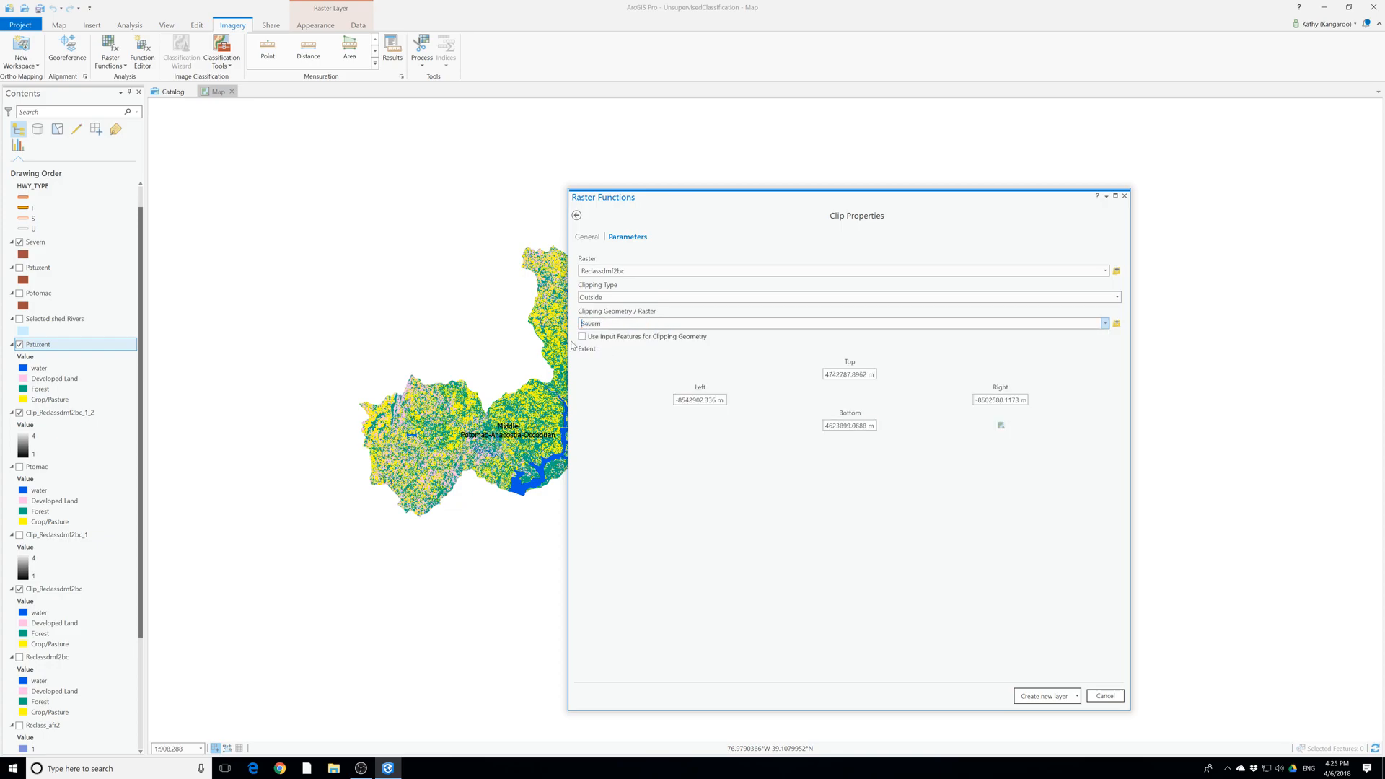
{"action": "left_click", "coordinate": [1045, 696]}
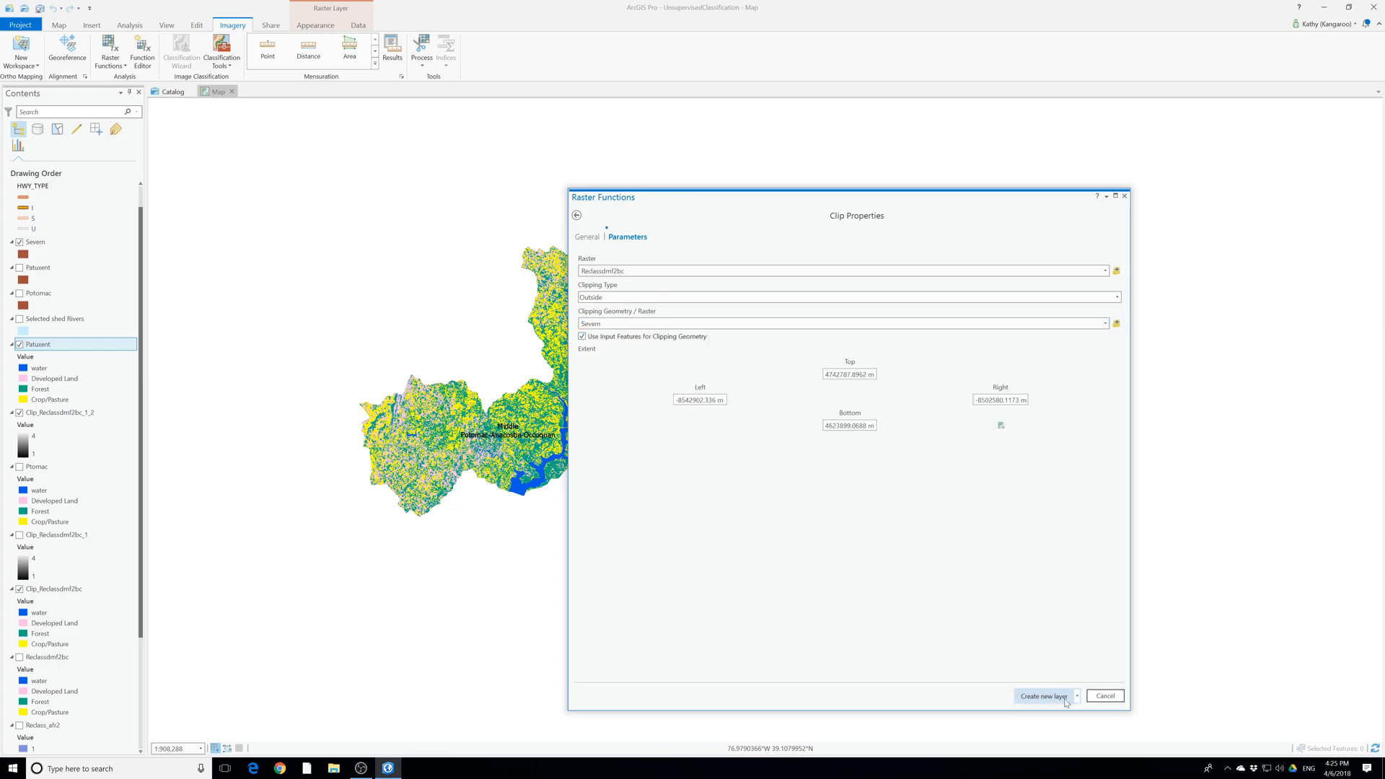
{"action": "left_click", "coordinate": [1125, 197]}
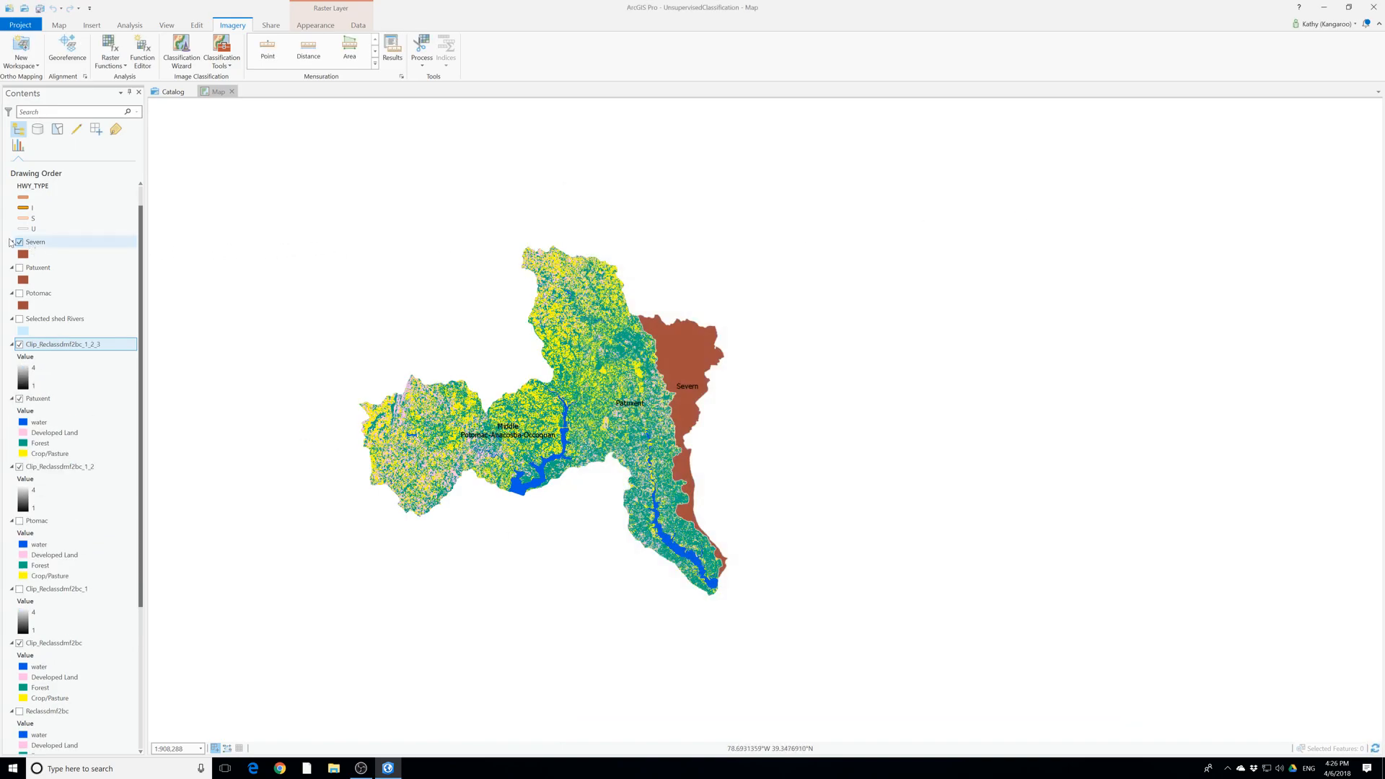
{"action": "left_click", "coordinate": [20, 243]}
{"action": "left_click", "coordinate": [19, 243]}
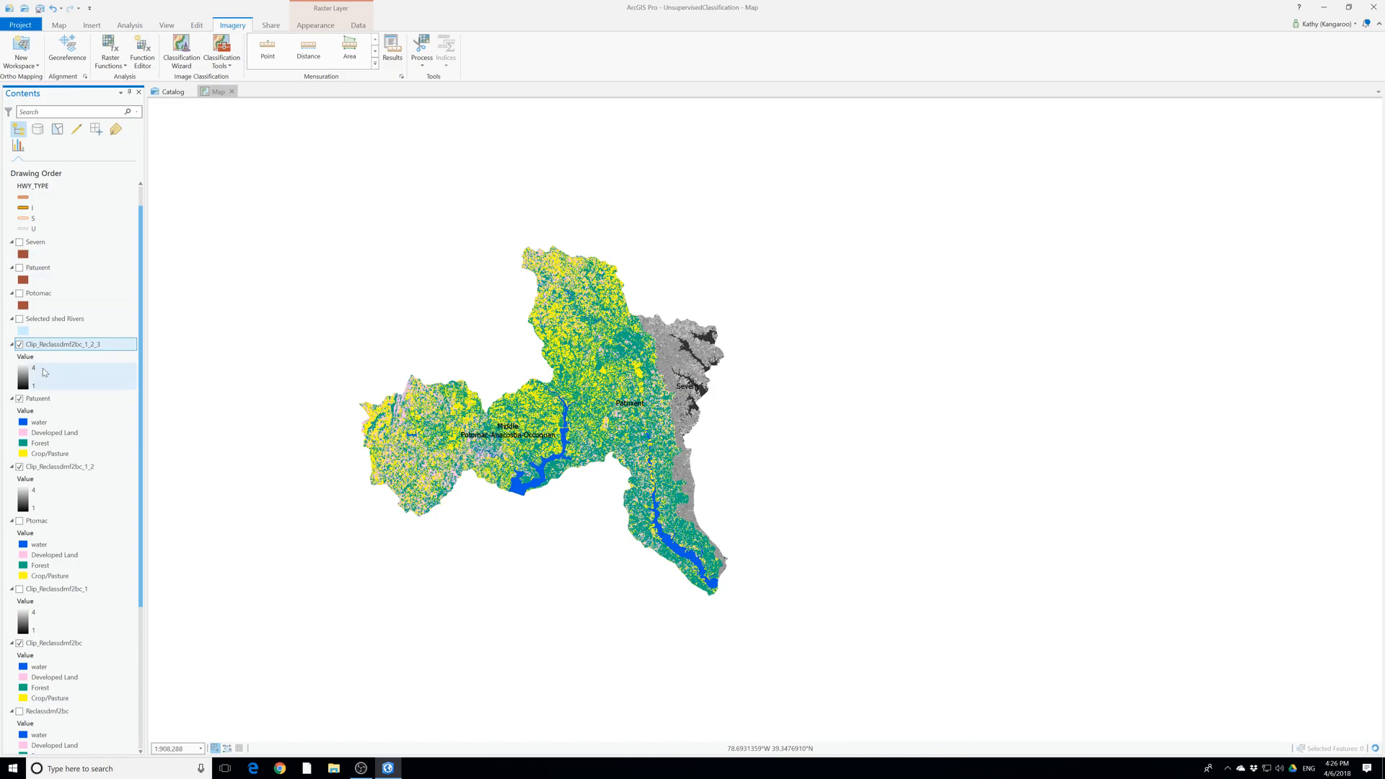
Open the raster export settings for the new Severn clip and name the output raster dataset Severn
{"action": "right_click", "coordinate": [42, 352]}
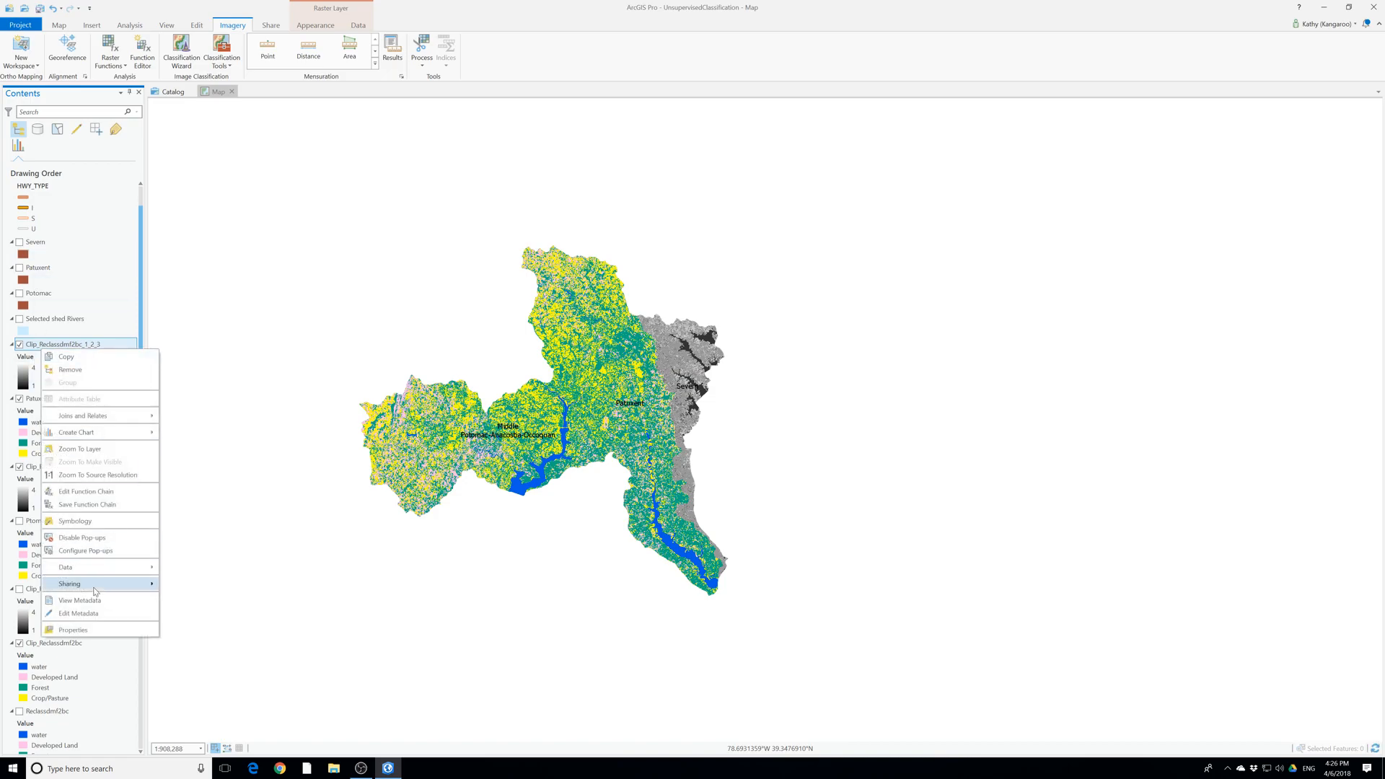
{"action": "mouse_move", "coordinate": [140, 575]}
{"action": "left_click", "coordinate": [189, 570]}
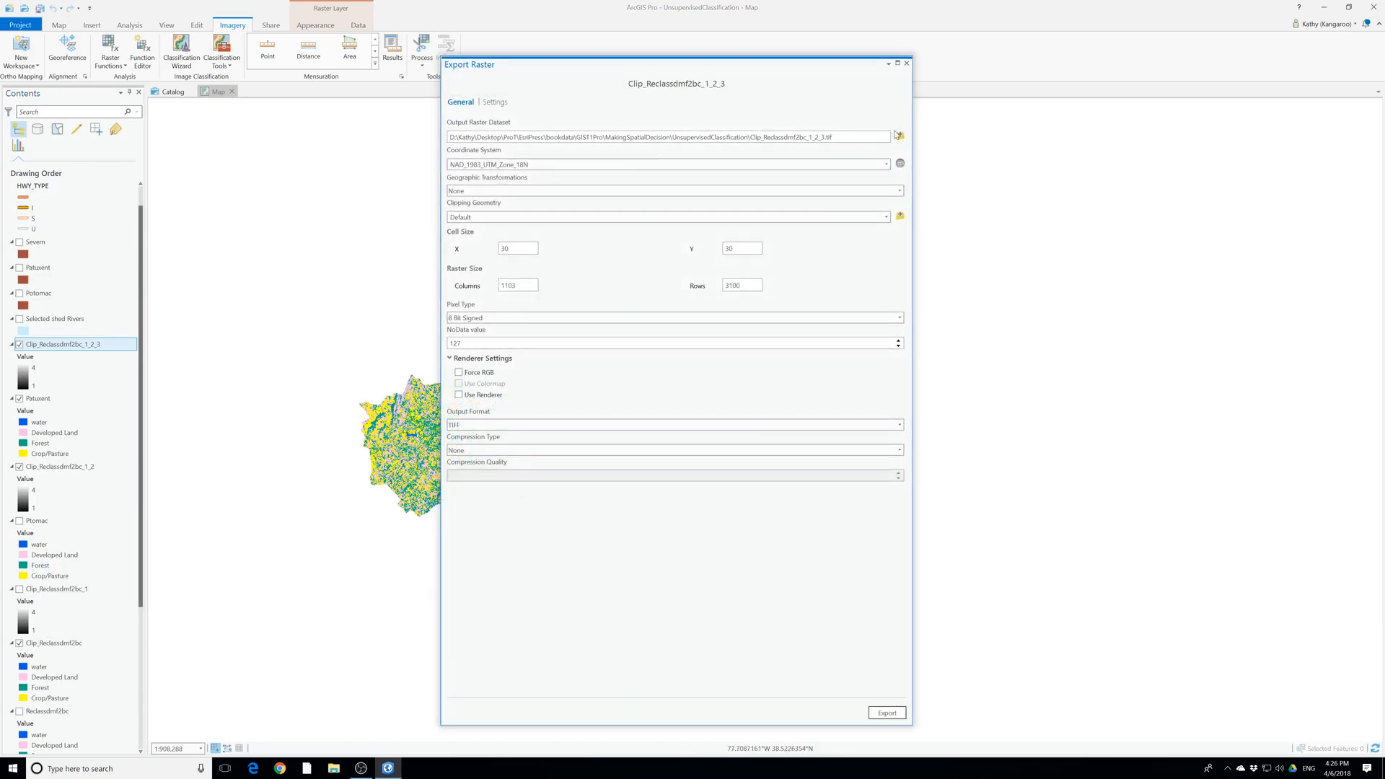
{"action": "key", "text": "BackSpace"}
{"action": "key", "text": "BackSpace"}
{"action": "key", "text": "BackSpace"}
{"action": "key", "text": "BackSpace"}
{"action": "key", "text": "BackSpace"}
{"action": "key", "text": "BackSpace"}
{"action": "key", "text": "BackSpace"}
{"action": "key", "text": "BackSpace"}
{"action": "key", "text": "BackSpace"}
{"action": "key", "text": "BackSpace"}
{"action": "key", "text": "BackSpace"}
{"action": "key", "text": "BackSpace"}
{"action": "key", "text": "BackSpace"}
{"action": "key", "text": "BackSpace"}
{"action": "key", "text": "BackSpace"}
Set the Severn export's NoData value to 259 and run the export
{"action": "left_click_drag", "start_coordinate": [505, 344], "coordinate": [431, 345]}
{"action": "left_click", "coordinate": [888, 714]}
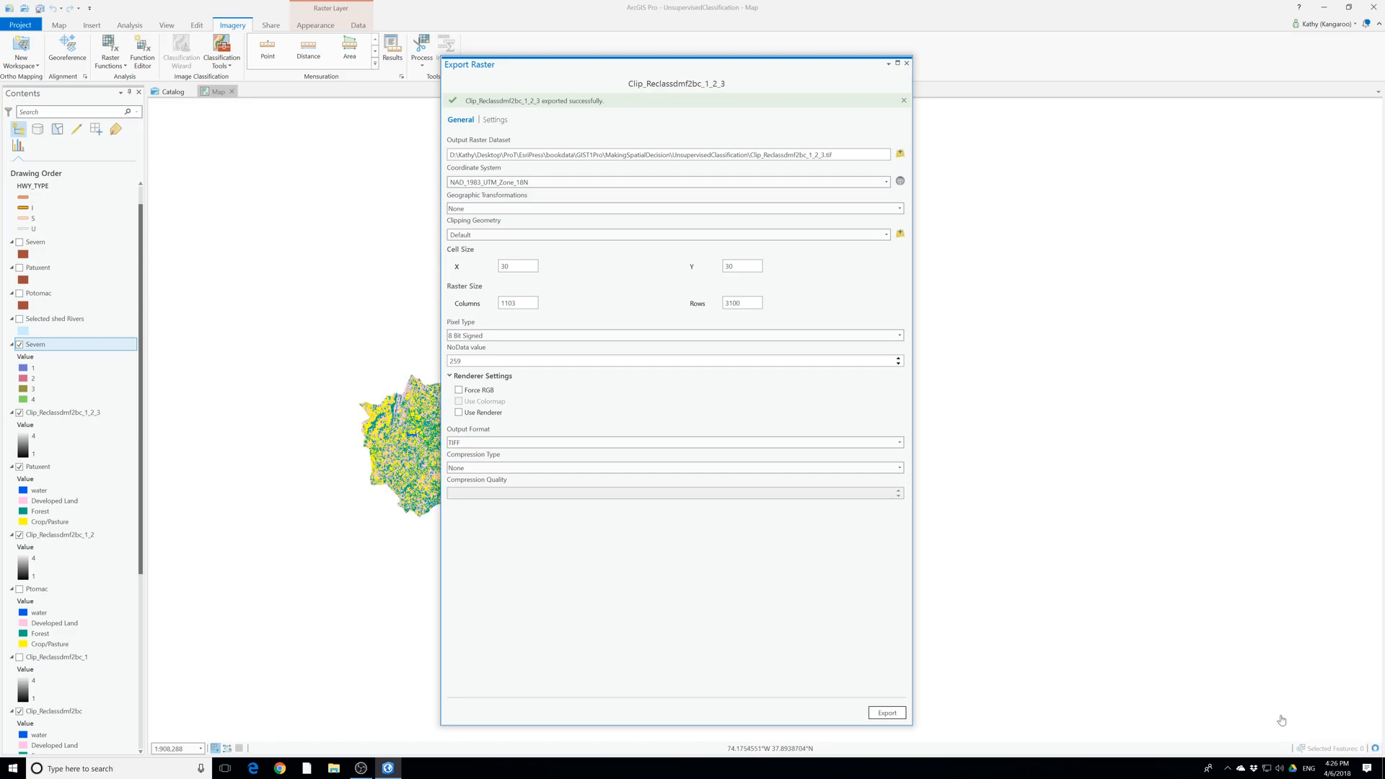
{"action": "left_click", "coordinate": [907, 64]}
Import the Reclass.lyrx symbology into the exported Severn raster
{"action": "right_click", "coordinate": [42, 346]}
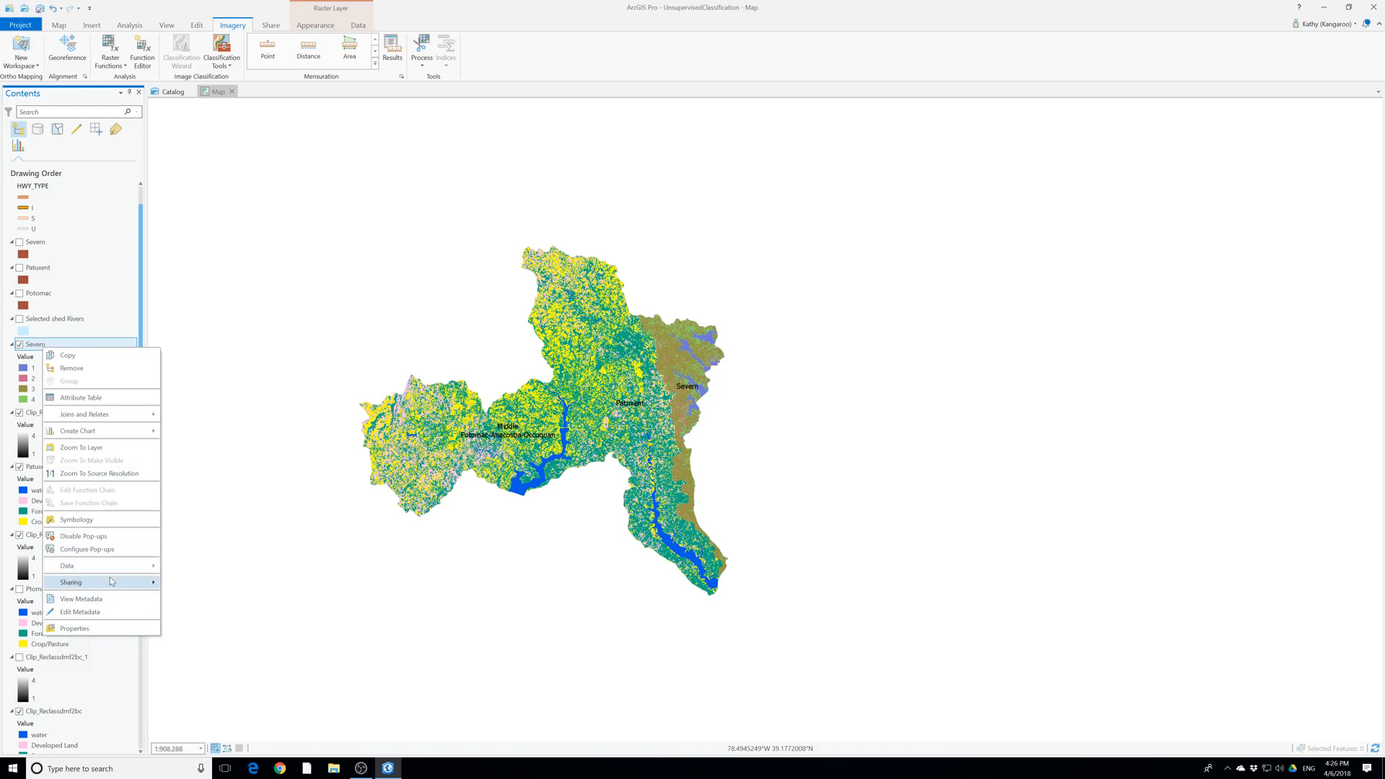
{"action": "left_click", "coordinate": [95, 521]}
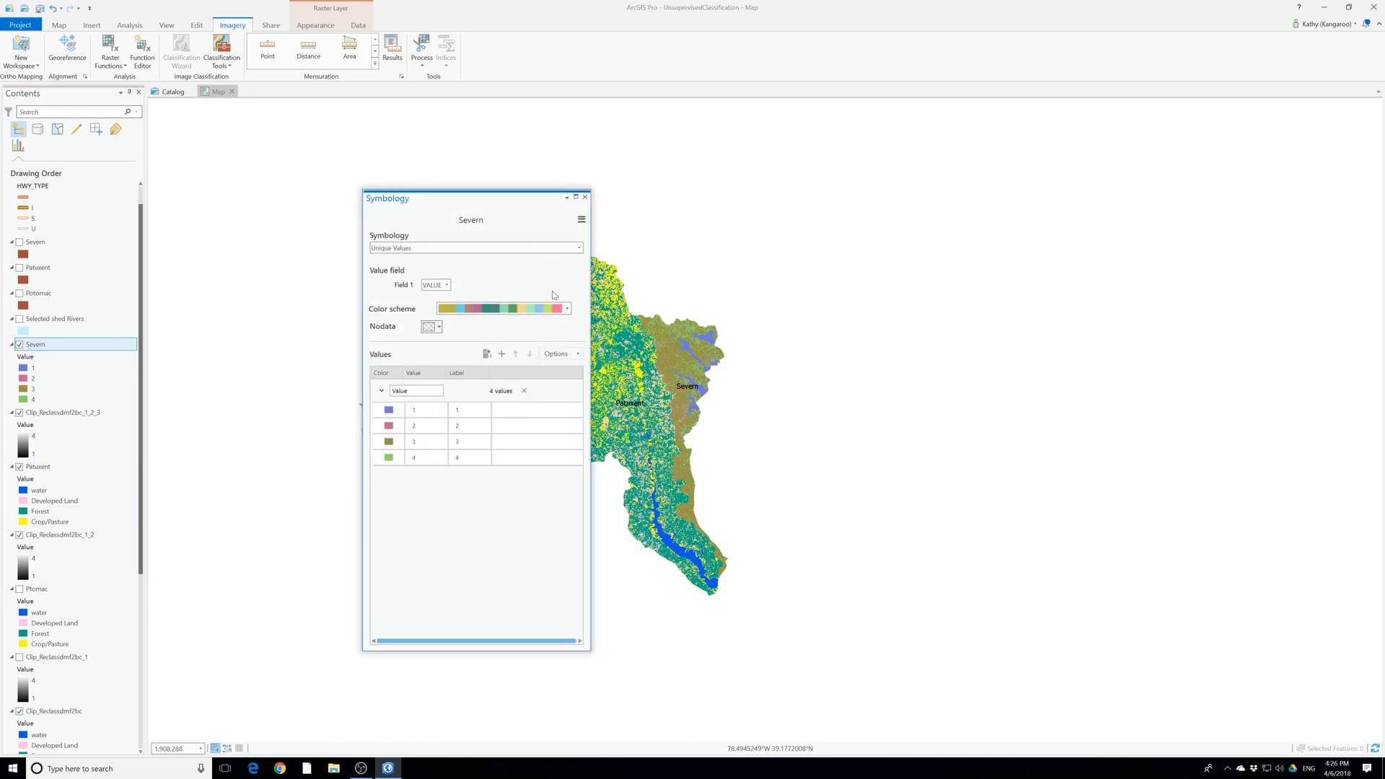
{"action": "left_click", "coordinate": [581, 219]}
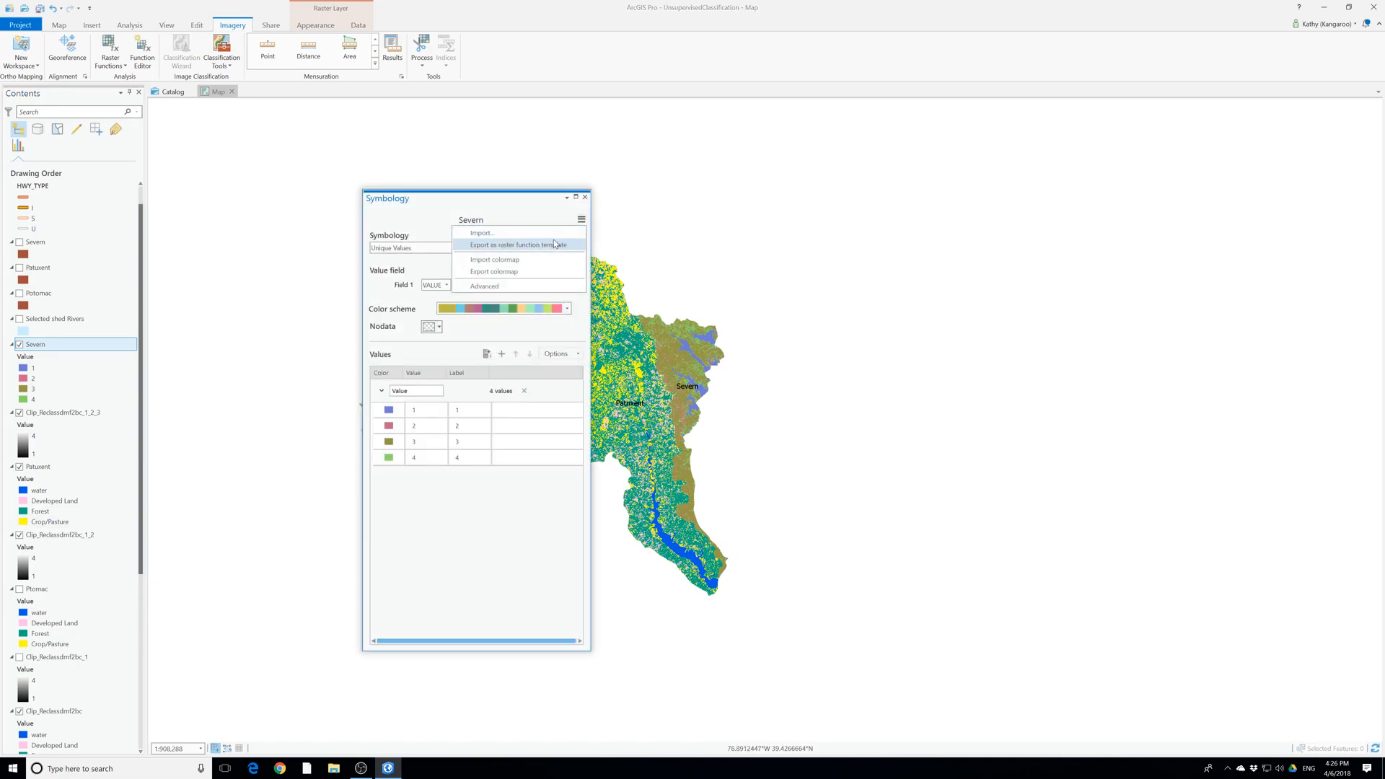
{"action": "left_click", "coordinate": [482, 233]}
{"action": "left_click", "coordinate": [489, 240]}
{"action": "double_click", "coordinate": [489, 240]}
{"action": "left_click", "coordinate": [505, 265]}
{"action": "left_click", "coordinate": [611, 390]}
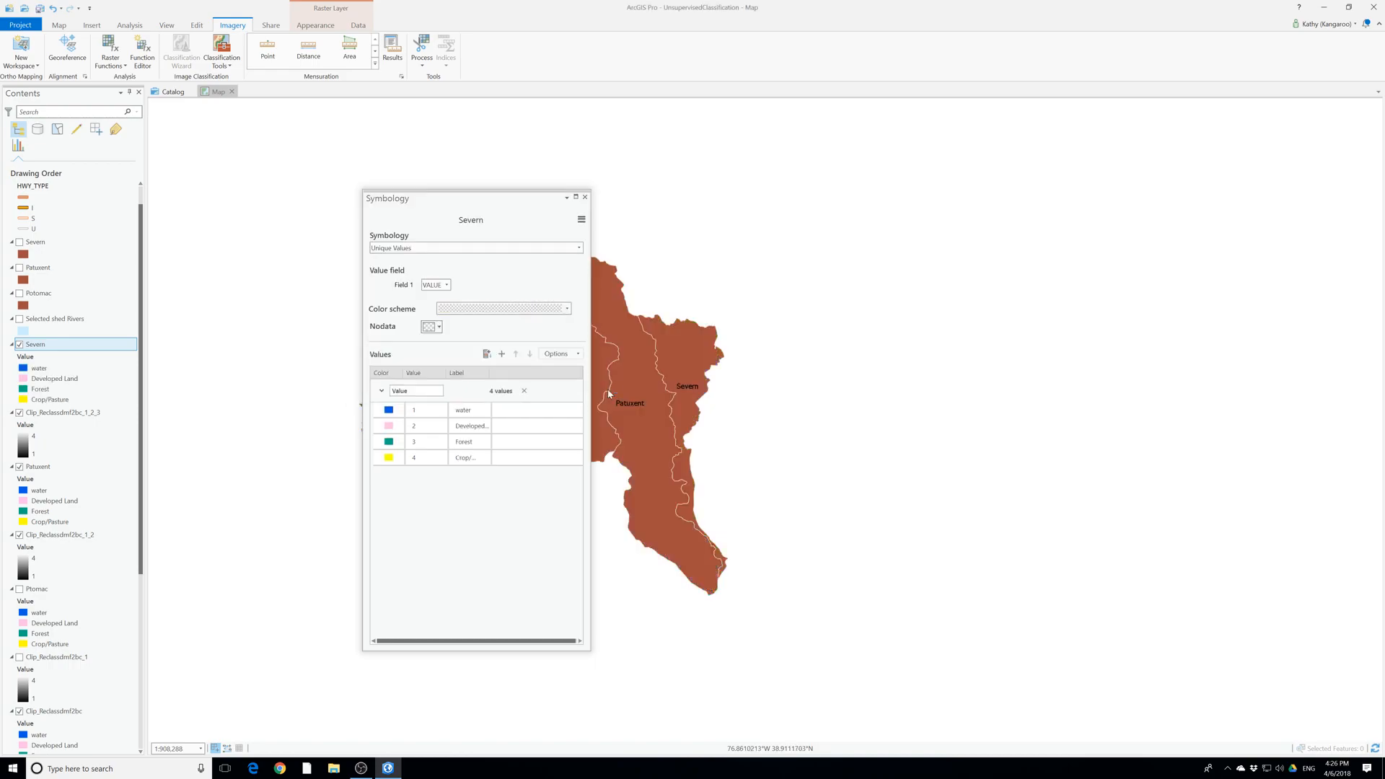
{"action": "left_click", "coordinate": [585, 197]}
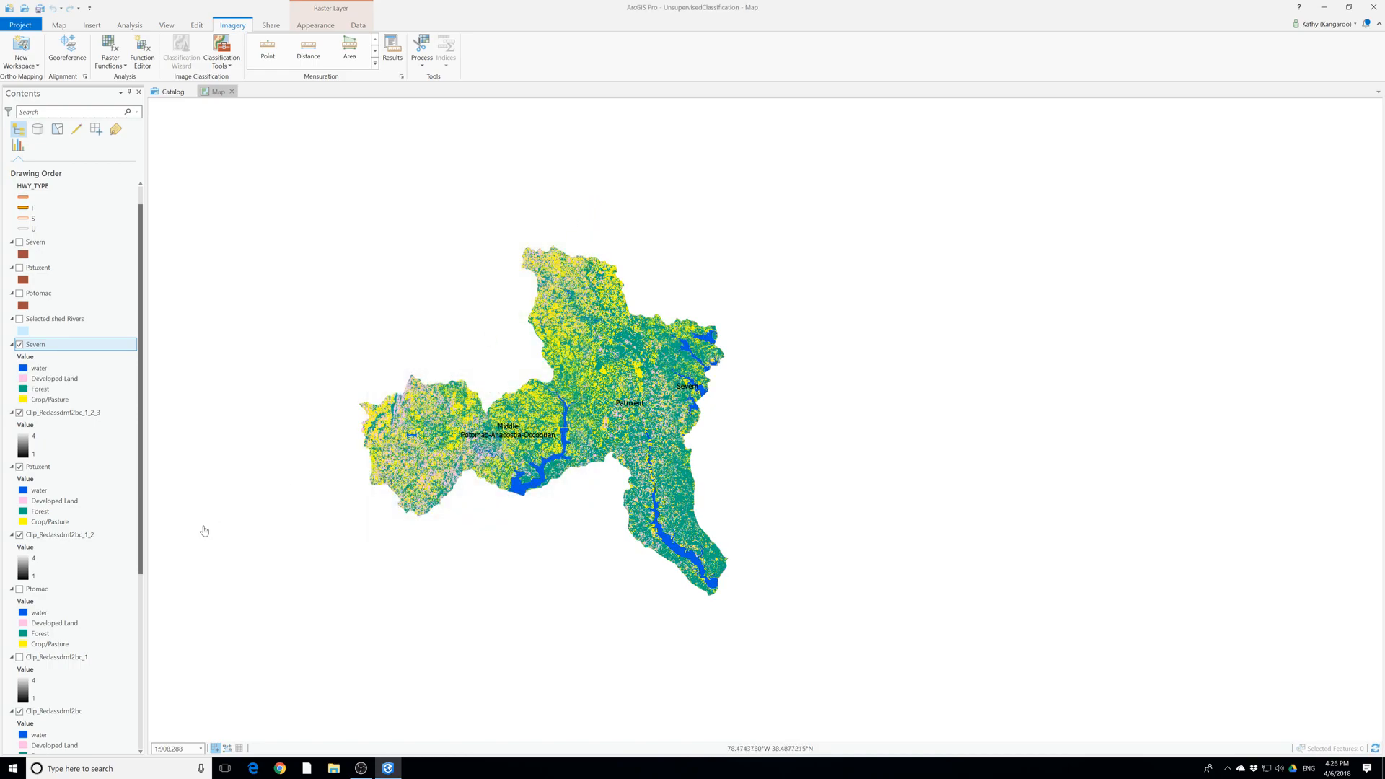
Hide the temporary clip layers Clip_Reclassdmf2bc_1_2 and Clip_Reclassdmf2bc_1_2_3
{"action": "right_click", "coordinate": [34, 538]}
{"action": "left_click", "coordinate": [20, 535]}
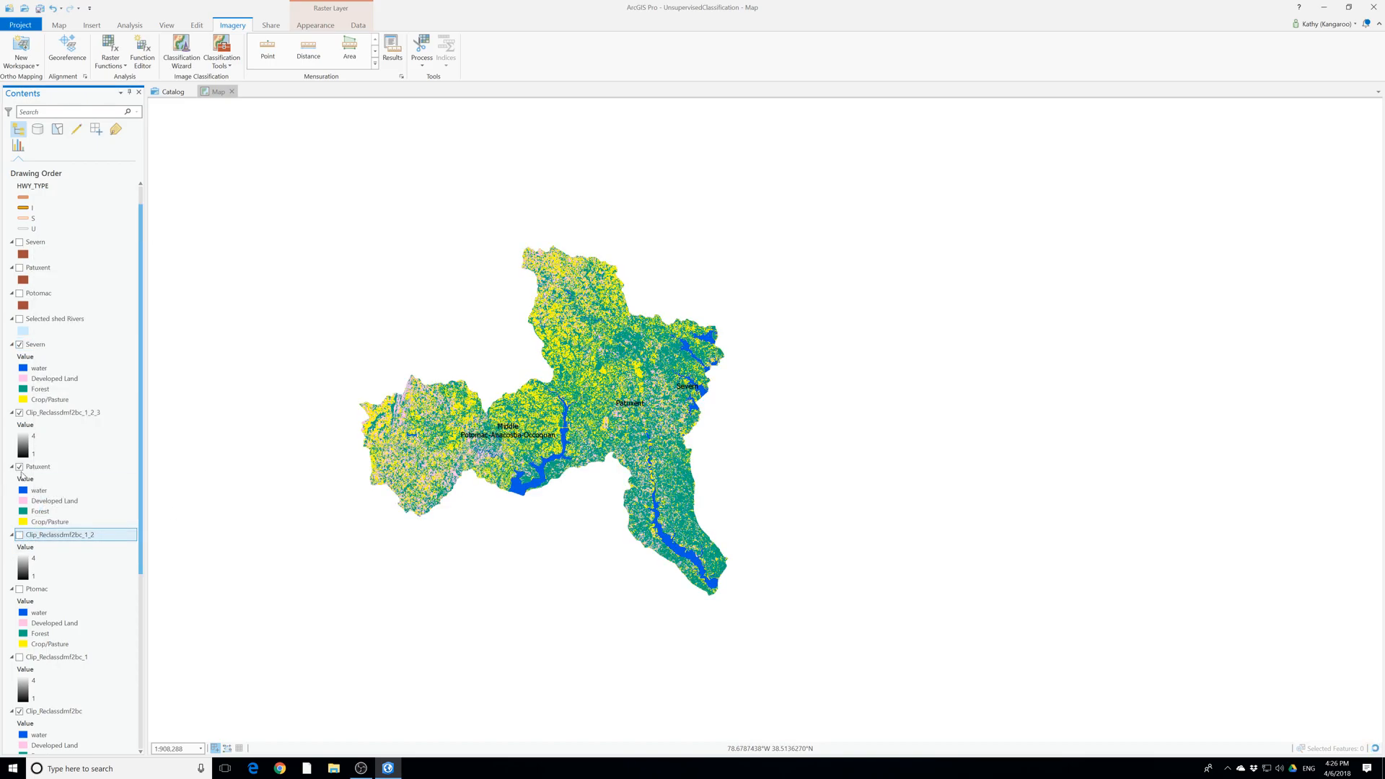
{"action": "left_click", "coordinate": [19, 413]}
{"action": "scroll", "coordinate": [25, 664], "scroll_direction": "down", "scroll_amount": 2}
{"action": "scroll", "coordinate": [20, 659], "scroll_direction": "down", "scroll_amount": 1}
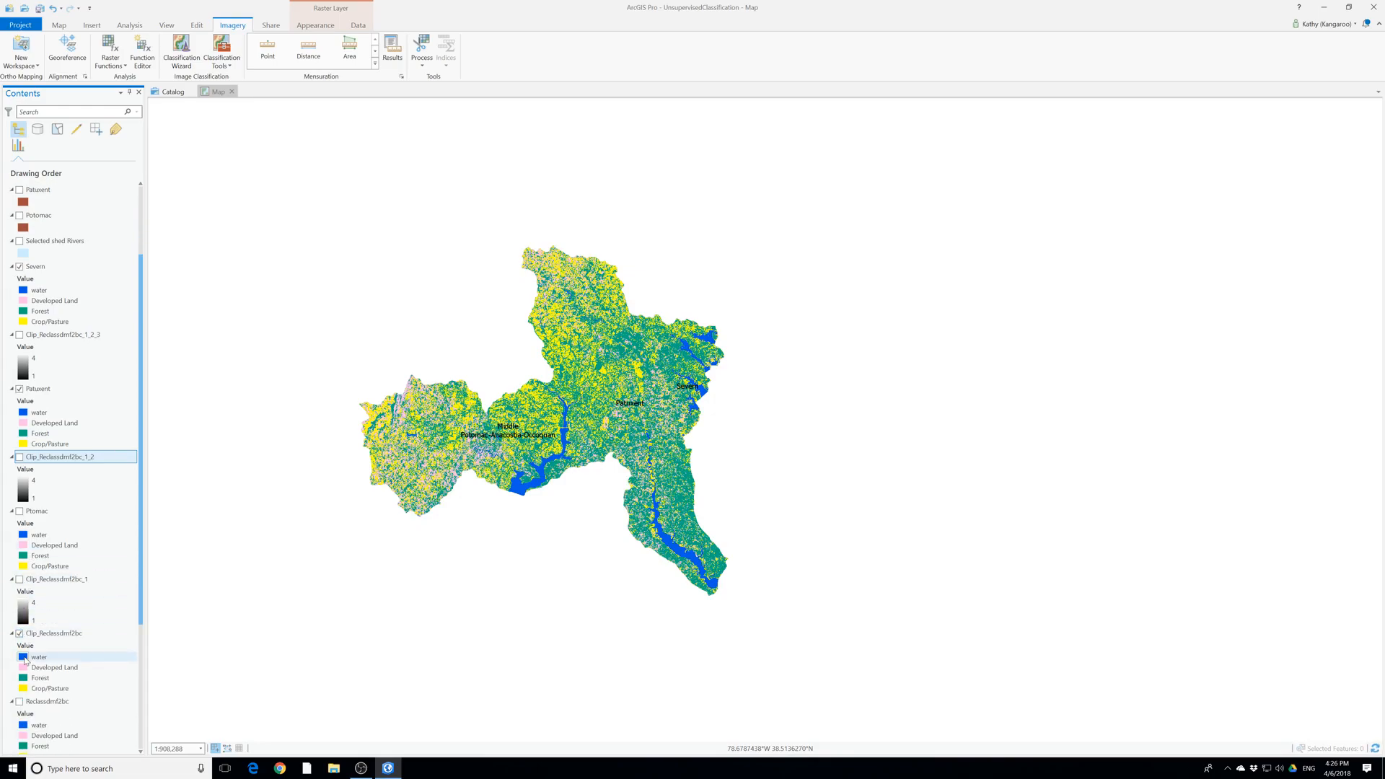
{"action": "left_click", "coordinate": [20, 634]}
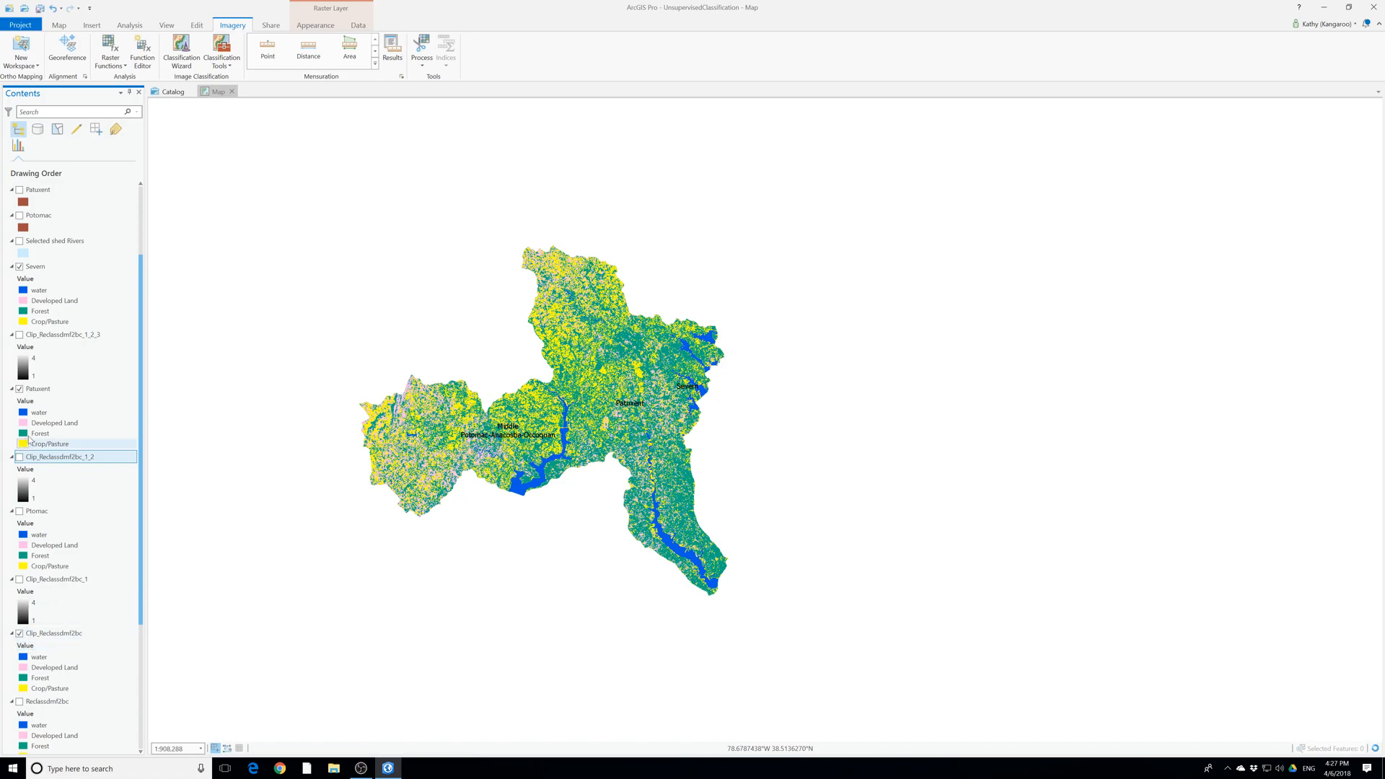
Hide the watersheds layer near the end of the drawing order
{"action": "scroll", "coordinate": [32, 634], "scroll_direction": "down", "scroll_amount": 4}
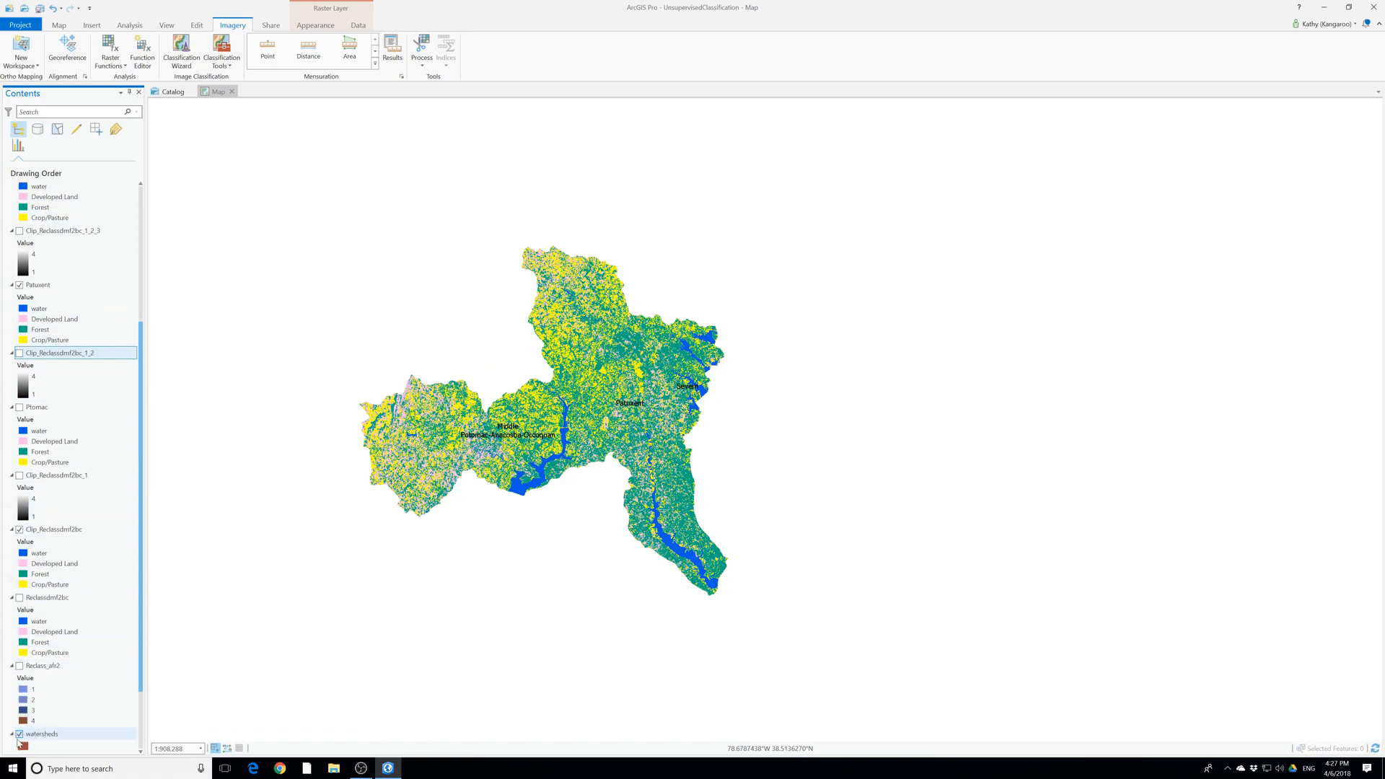
{"action": "left_click", "coordinate": [42, 734]}
{"action": "scroll", "coordinate": [45, 649], "scroll_direction": "down", "scroll_amount": 3}
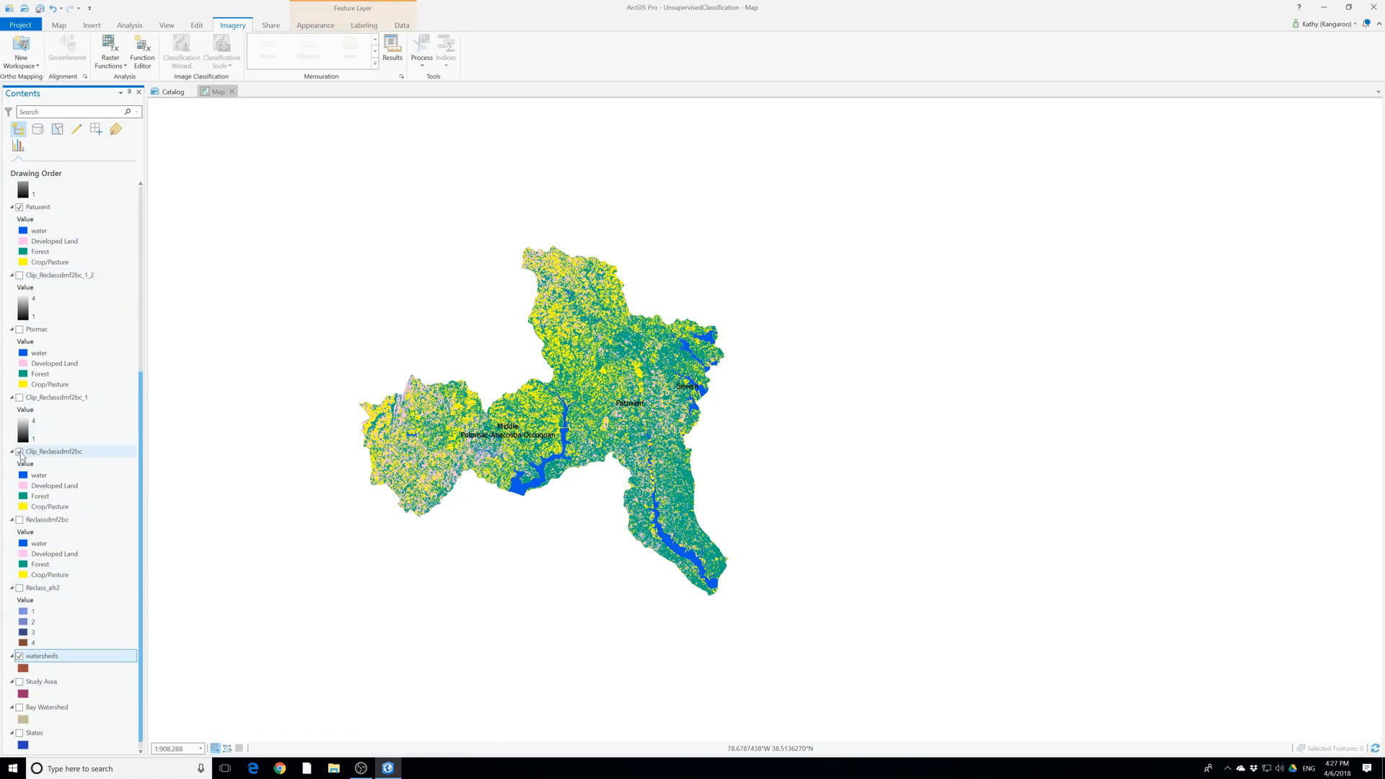
{"action": "left_click", "coordinate": [19, 657]}
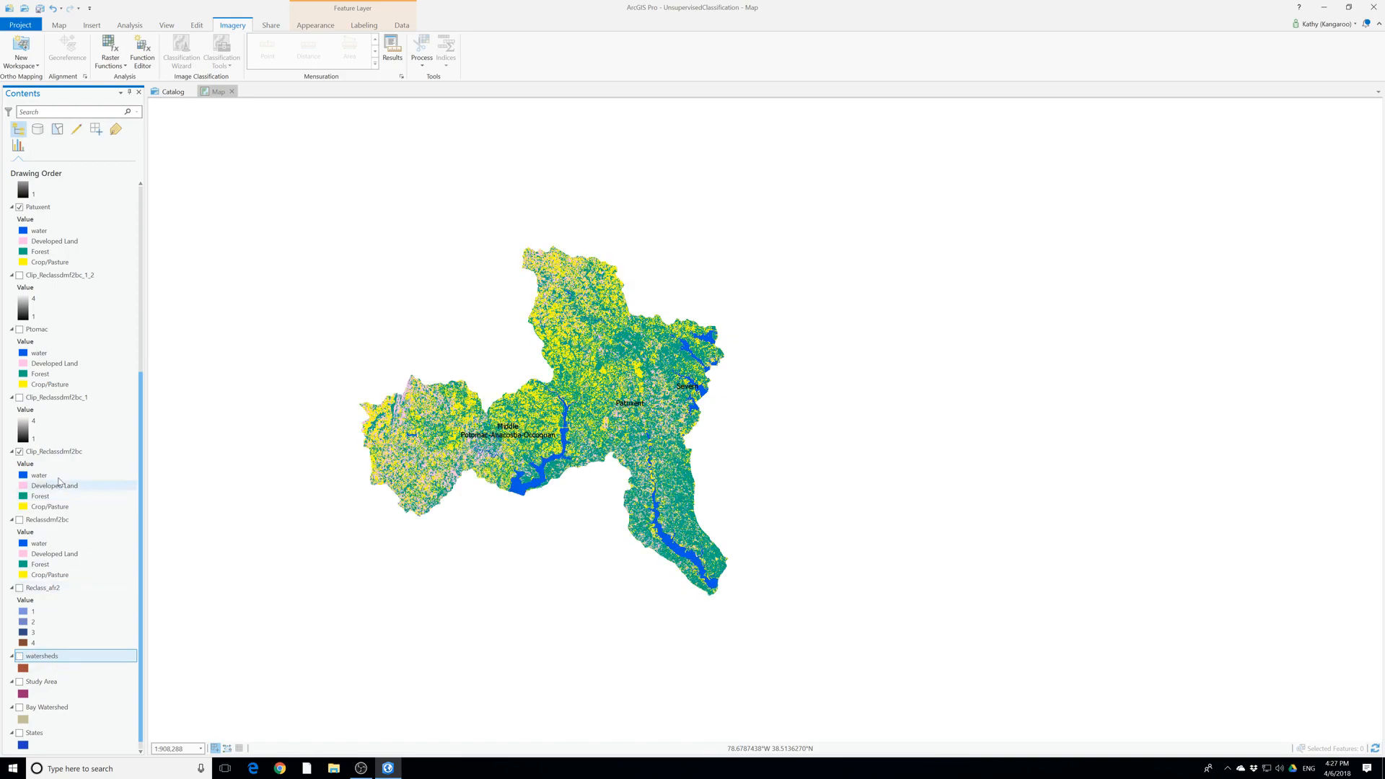
Turn on the exported Ptomac raster so it displays with the Patuxent and Severn rasters
{"action": "left_click", "coordinate": [49, 452]}
{"action": "scroll", "coordinate": [49, 454], "scroll_direction": "up", "scroll_amount": 3}
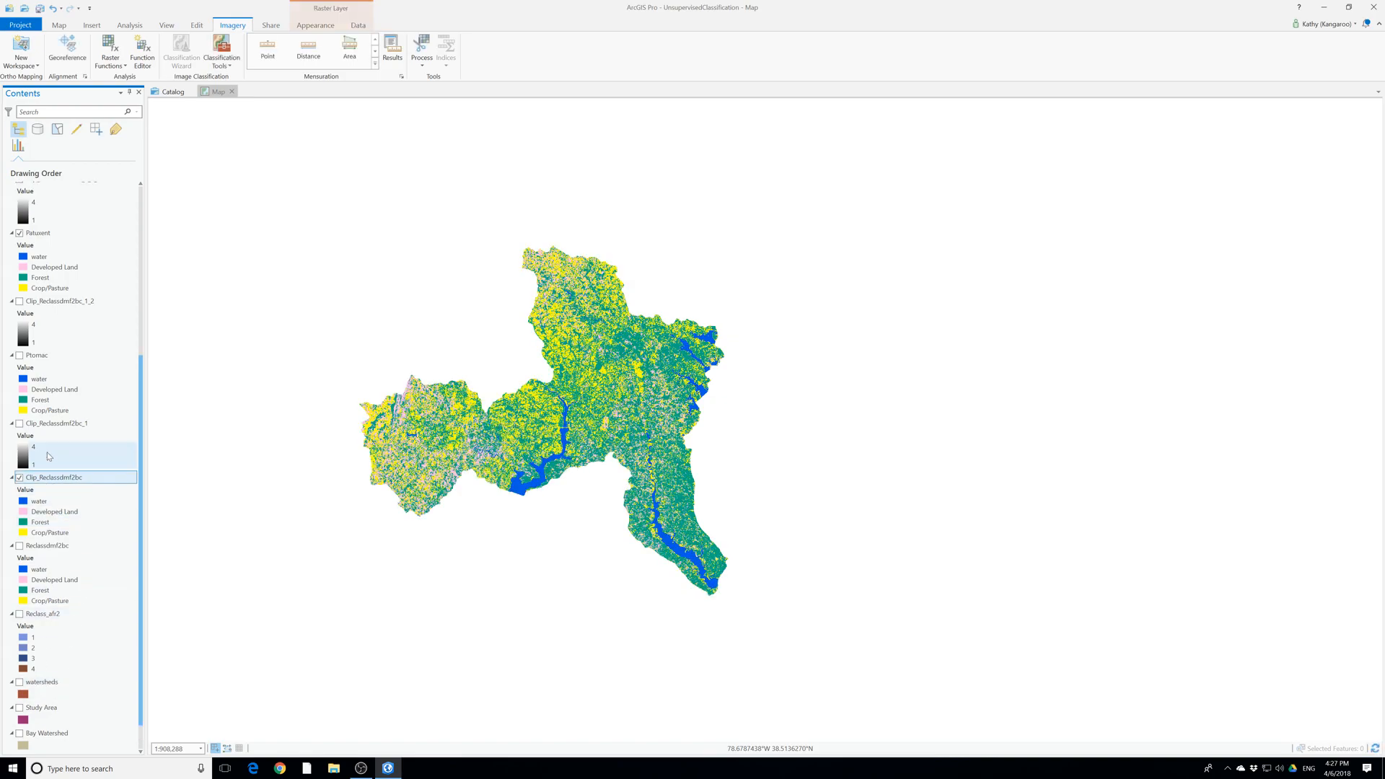
{"action": "scroll", "coordinate": [48, 454], "scroll_direction": "up", "scroll_amount": 4}
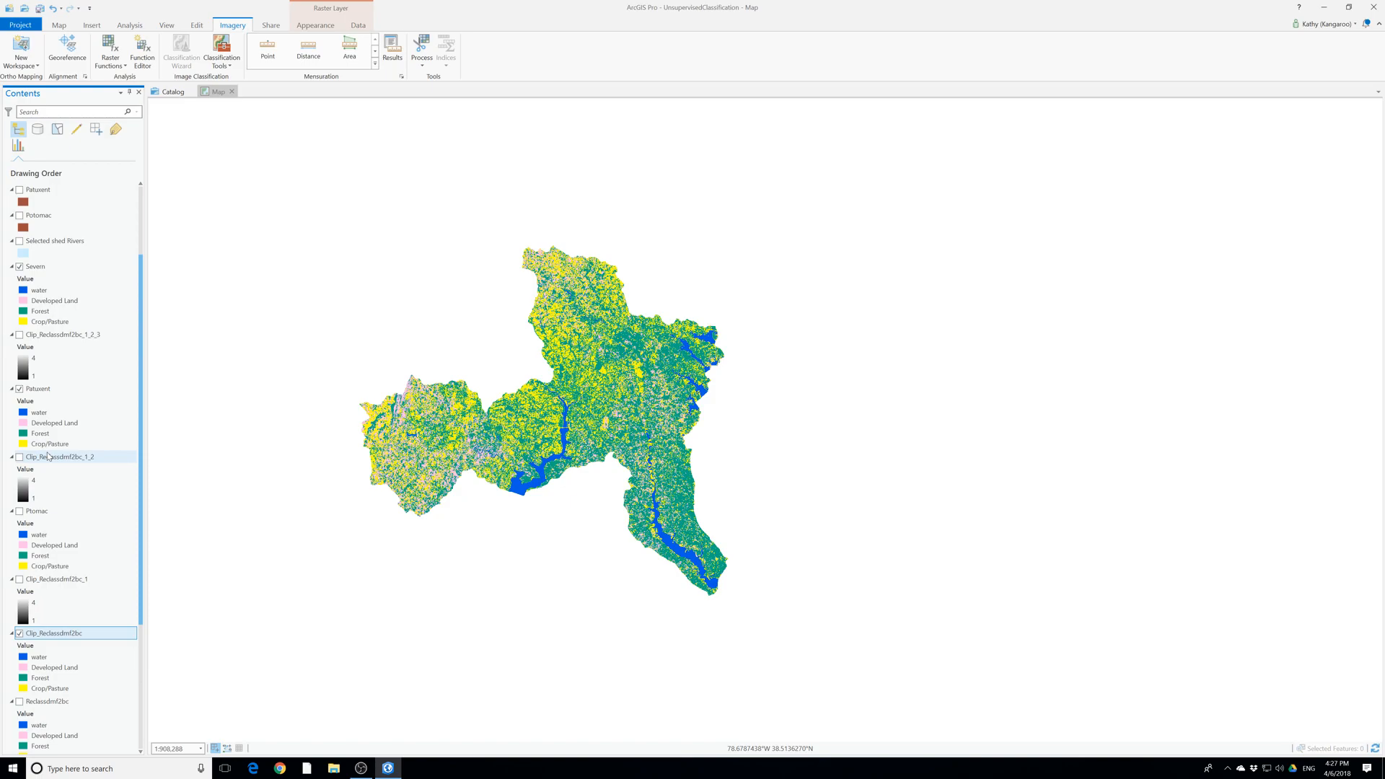
{"action": "scroll", "coordinate": [48, 456], "scroll_direction": "up", "scroll_amount": 1}
{"action": "left_click", "coordinate": [20, 537]}
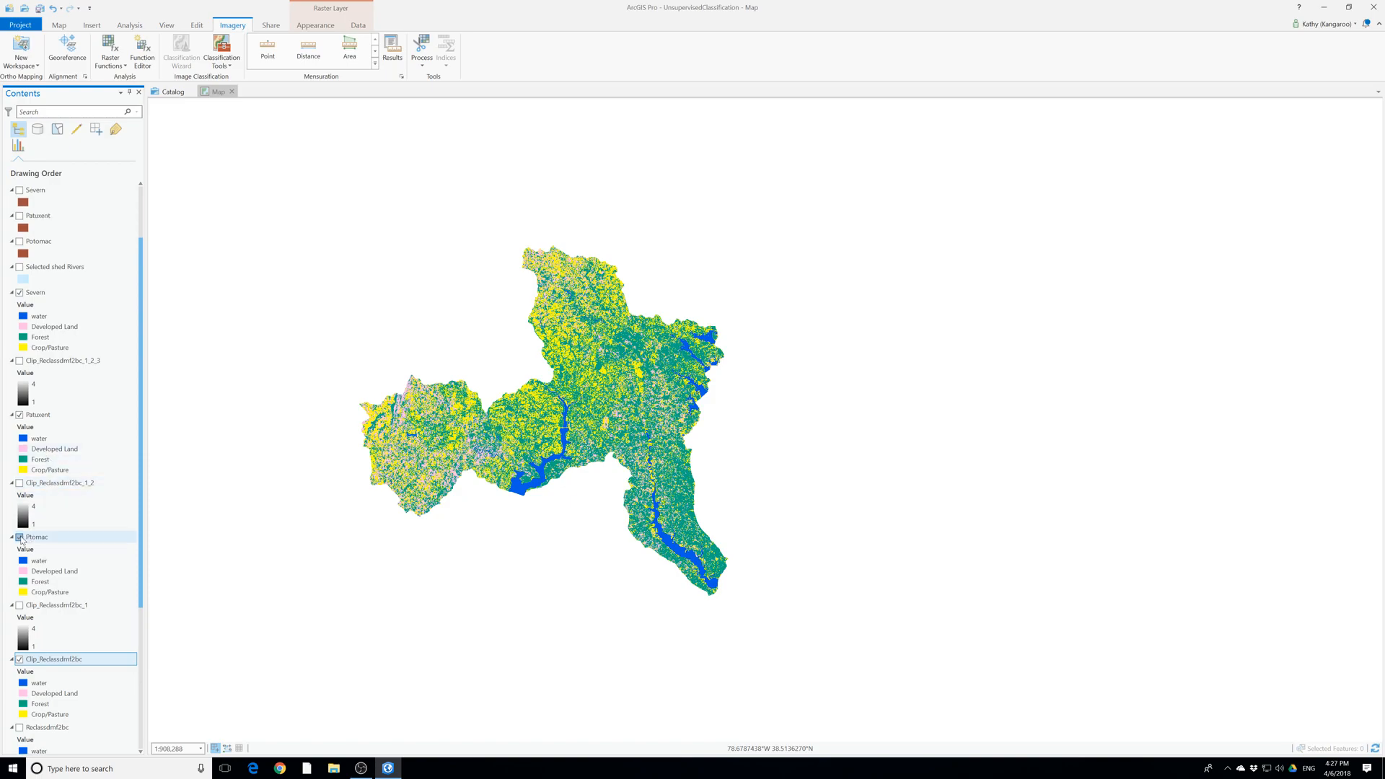
Hide the Clip_Reclassdmf2bc layer so that only the exported watershed rasters are displayed
{"action": "scroll", "coordinate": [21, 620], "scroll_direction": "down", "scroll_amount": 1}
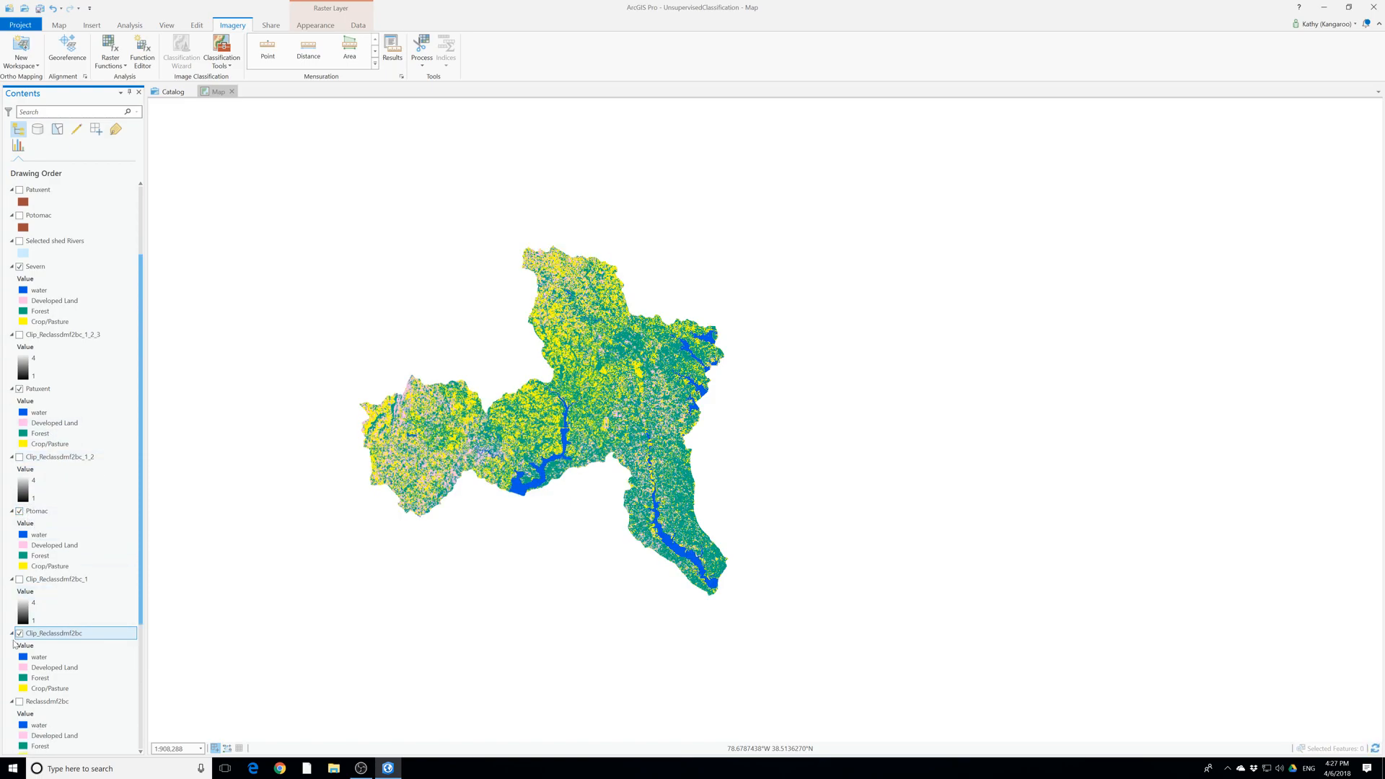
{"action": "left_click", "coordinate": [20, 633]}
{"action": "scroll", "coordinate": [104, 658], "scroll_direction": "up", "scroll_amount": 4}
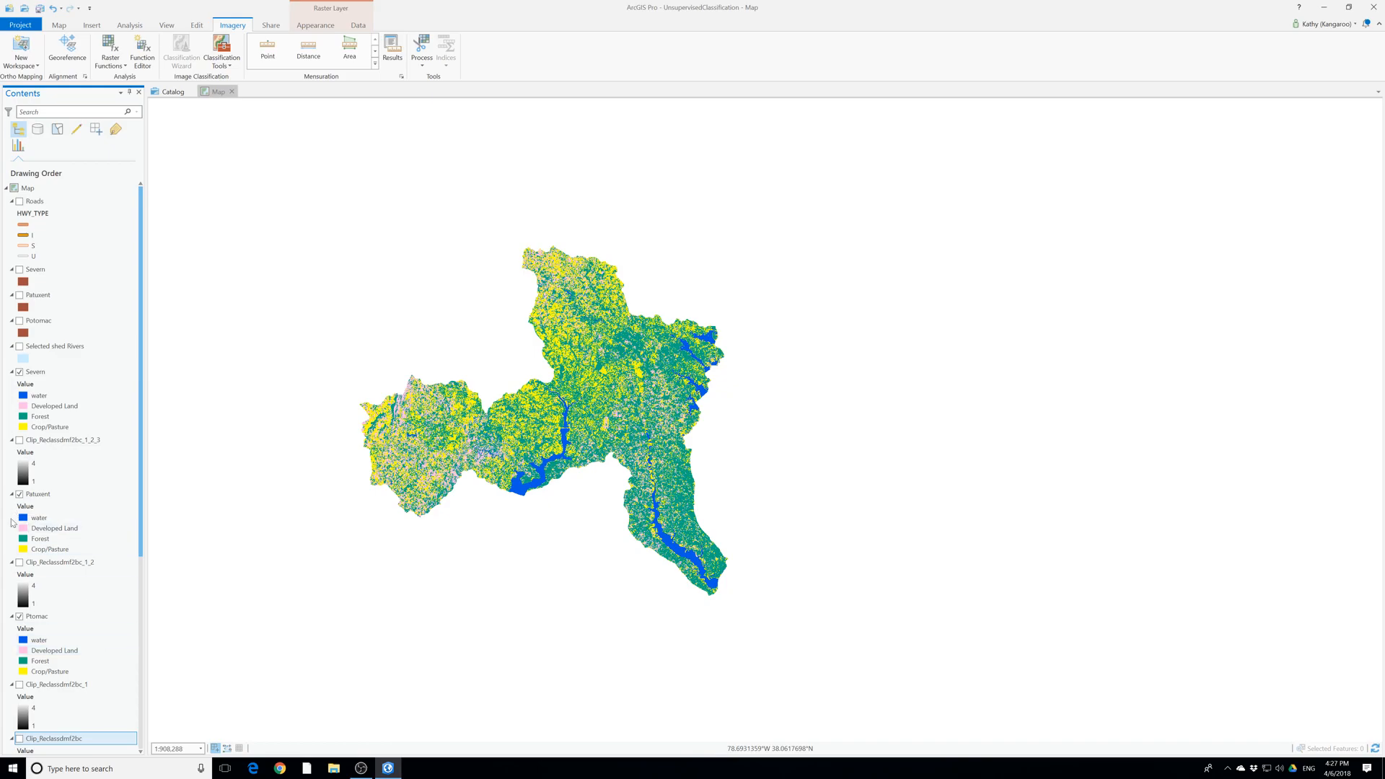
Check the exported Ptomac, Patuxent and Severn rasters by toggling their visibility, leave them on, and save the project
{"action": "left_click", "coordinate": [19, 617]}
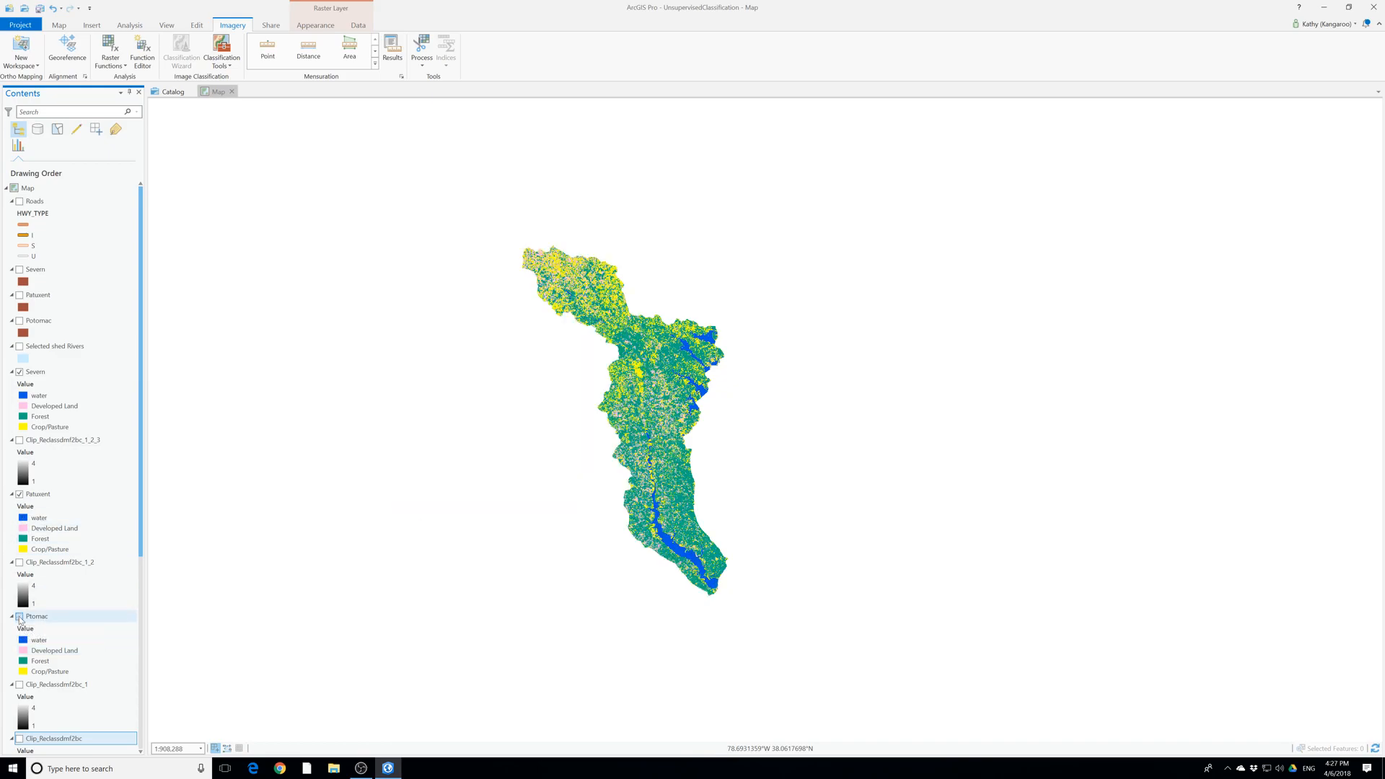
{"action": "left_click", "coordinate": [19, 617]}
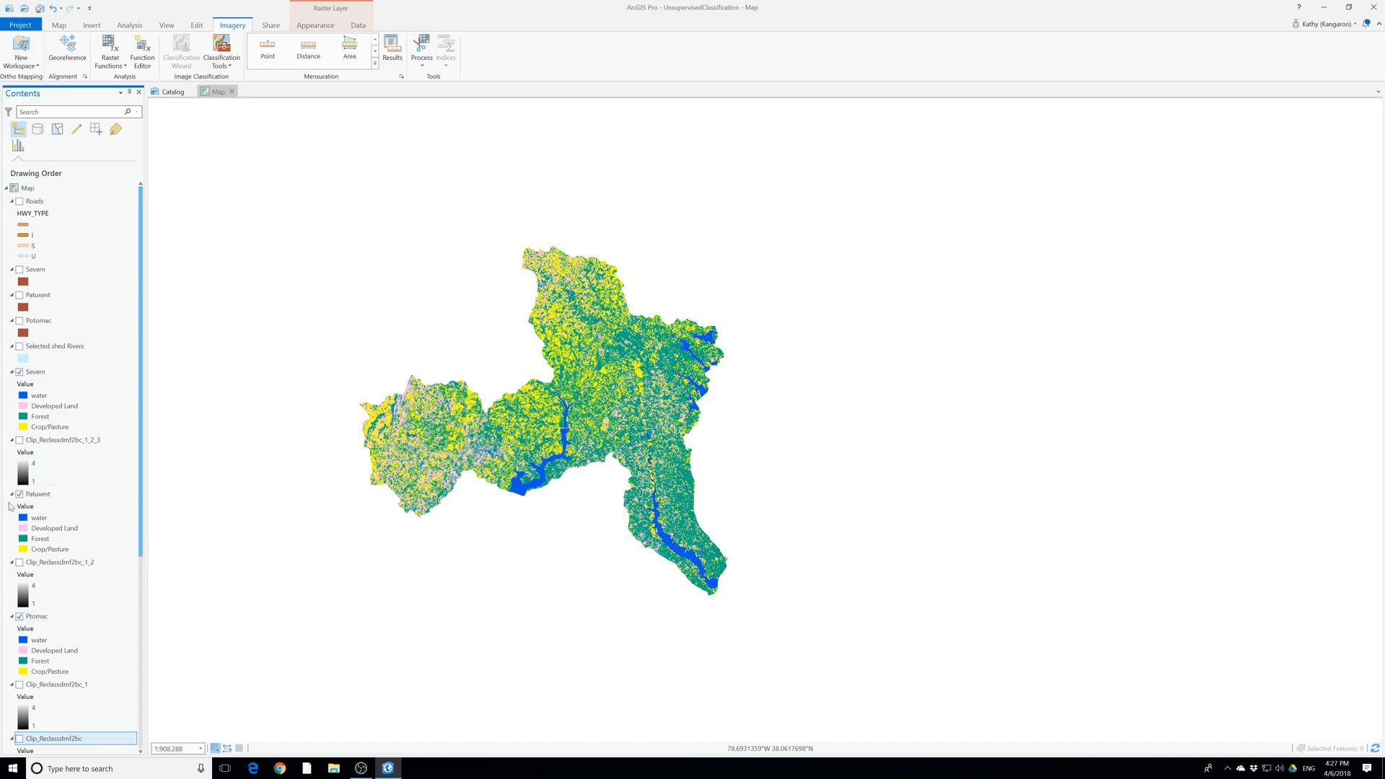
{"action": "left_click", "coordinate": [19, 495]}
{"action": "left_click", "coordinate": [20, 372]}
{"action": "left_click", "coordinate": [20, 373]}
{"action": "left_click", "coordinate": [41, 9]}
{"action": "left_click", "coordinate": [118, 44]}
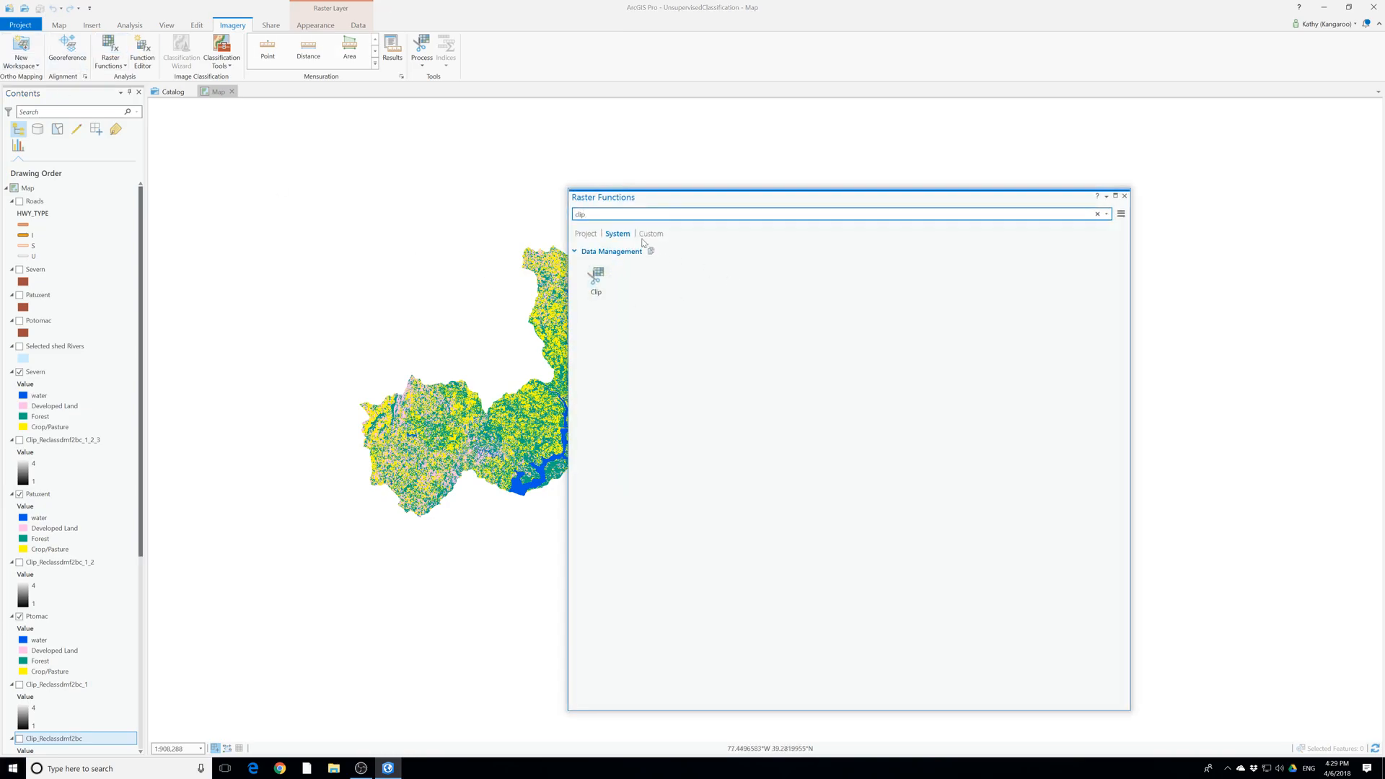
{"action": "left_click_drag", "start_coordinate": [586, 214], "coordinate": [563, 218]}
{"action": "type", "text": "integer"}
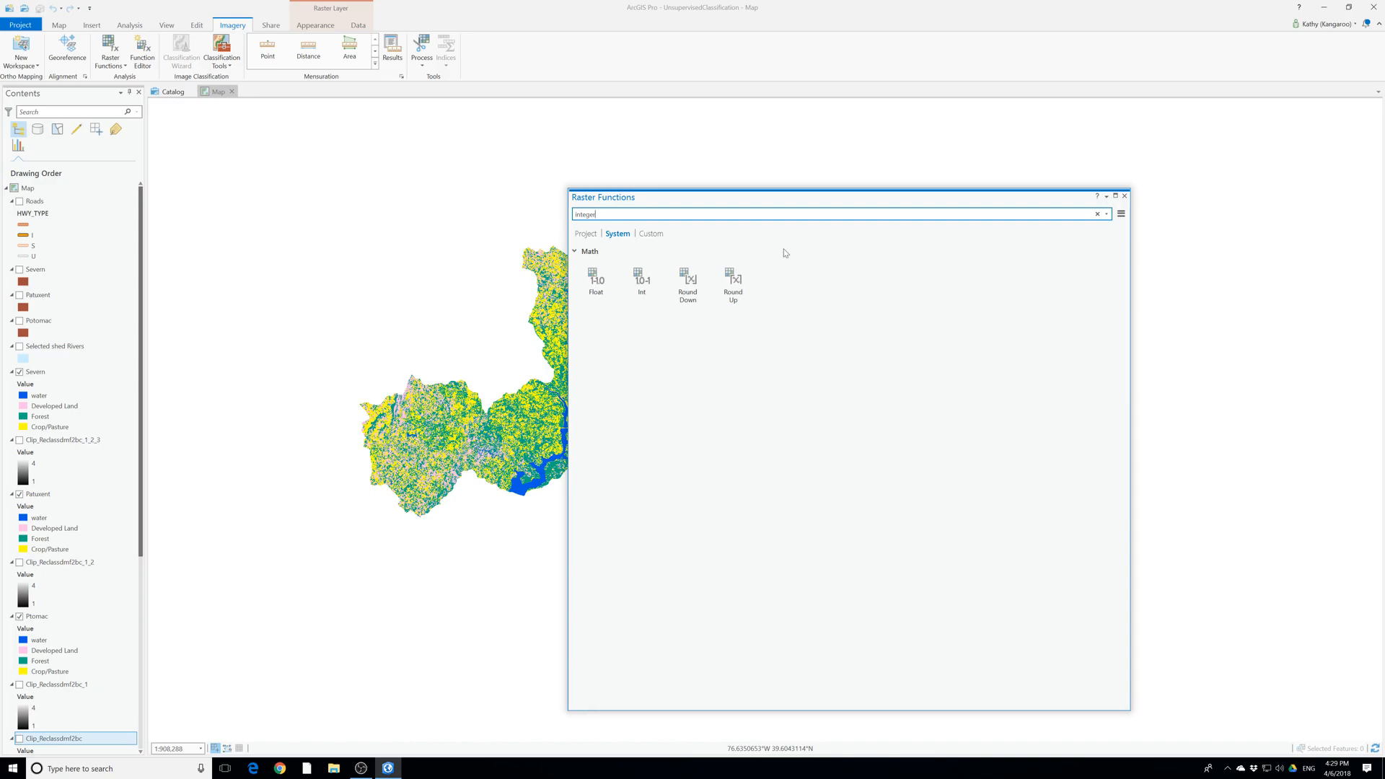
{"action": "left_click", "coordinate": [1125, 196]}
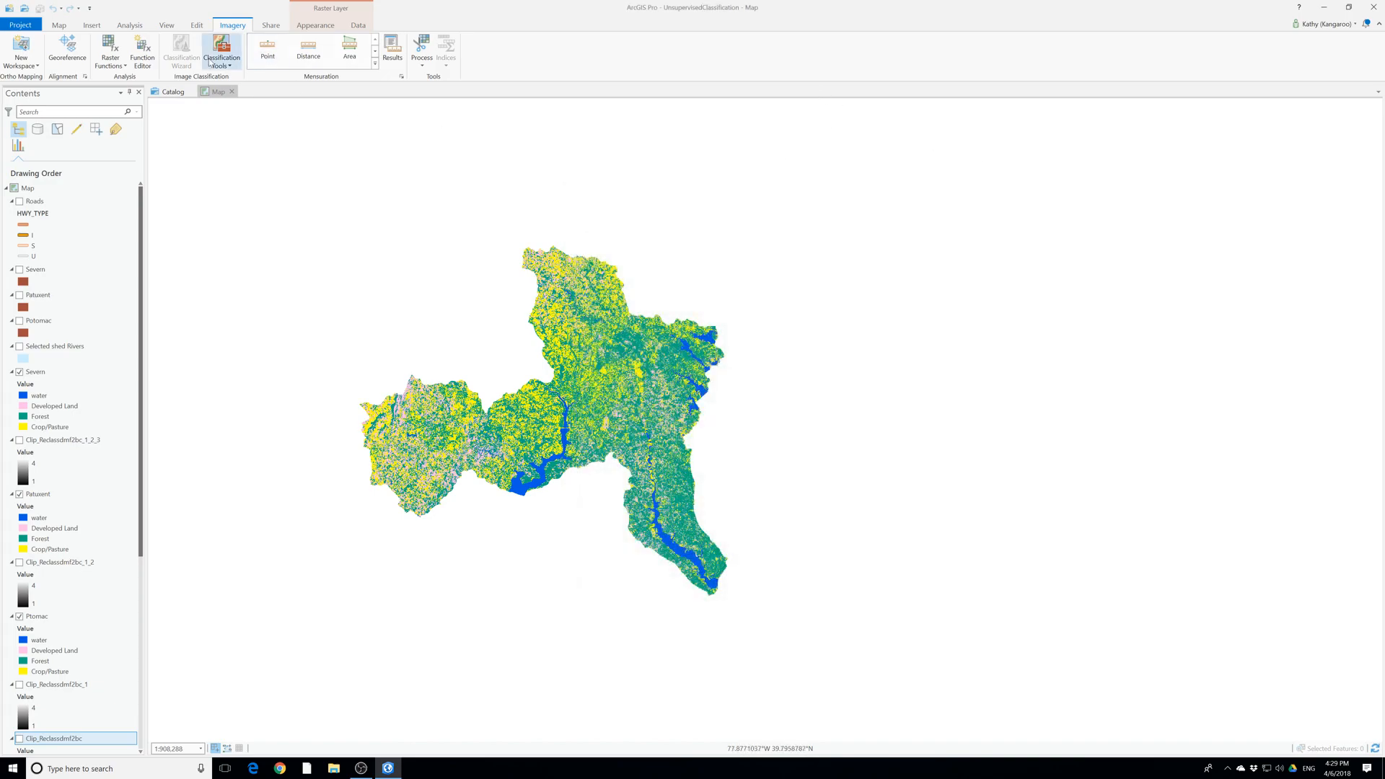
{"action": "left_click", "coordinate": [91, 25]}
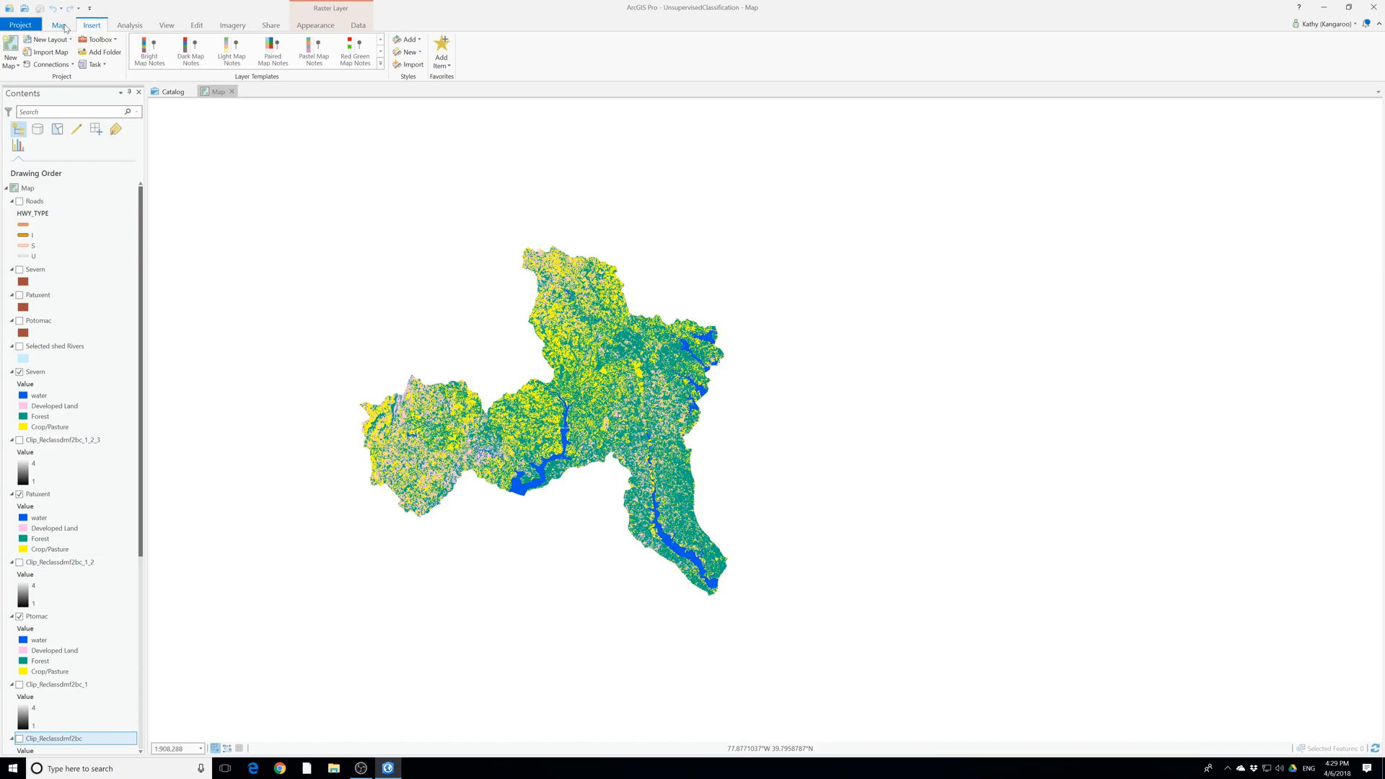
Run the Spatial Analyst Int tool on the Ptomac raster, keeping the default output raster name
{"action": "left_click", "coordinate": [130, 25]}
{"action": "left_click", "coordinate": [142, 49]}
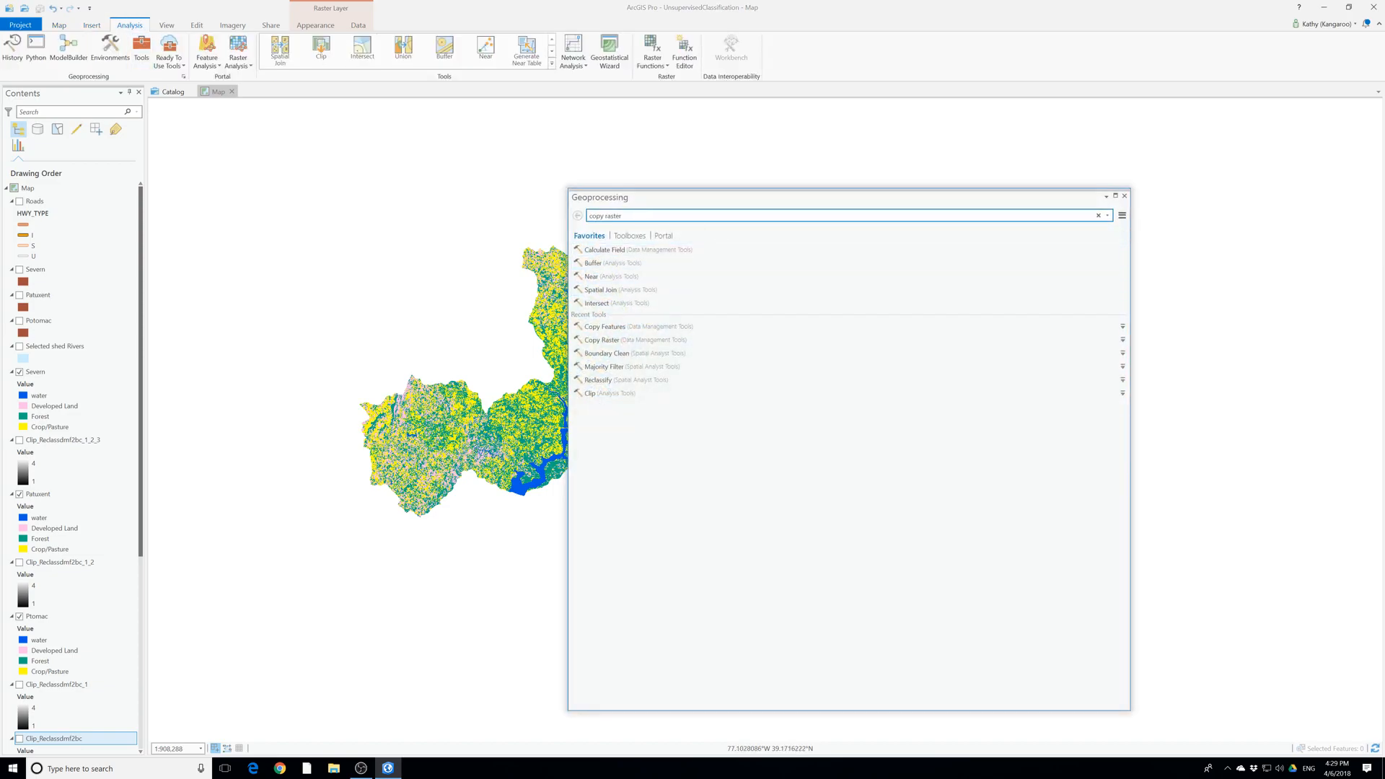
{"action": "type", "text": "integer"}
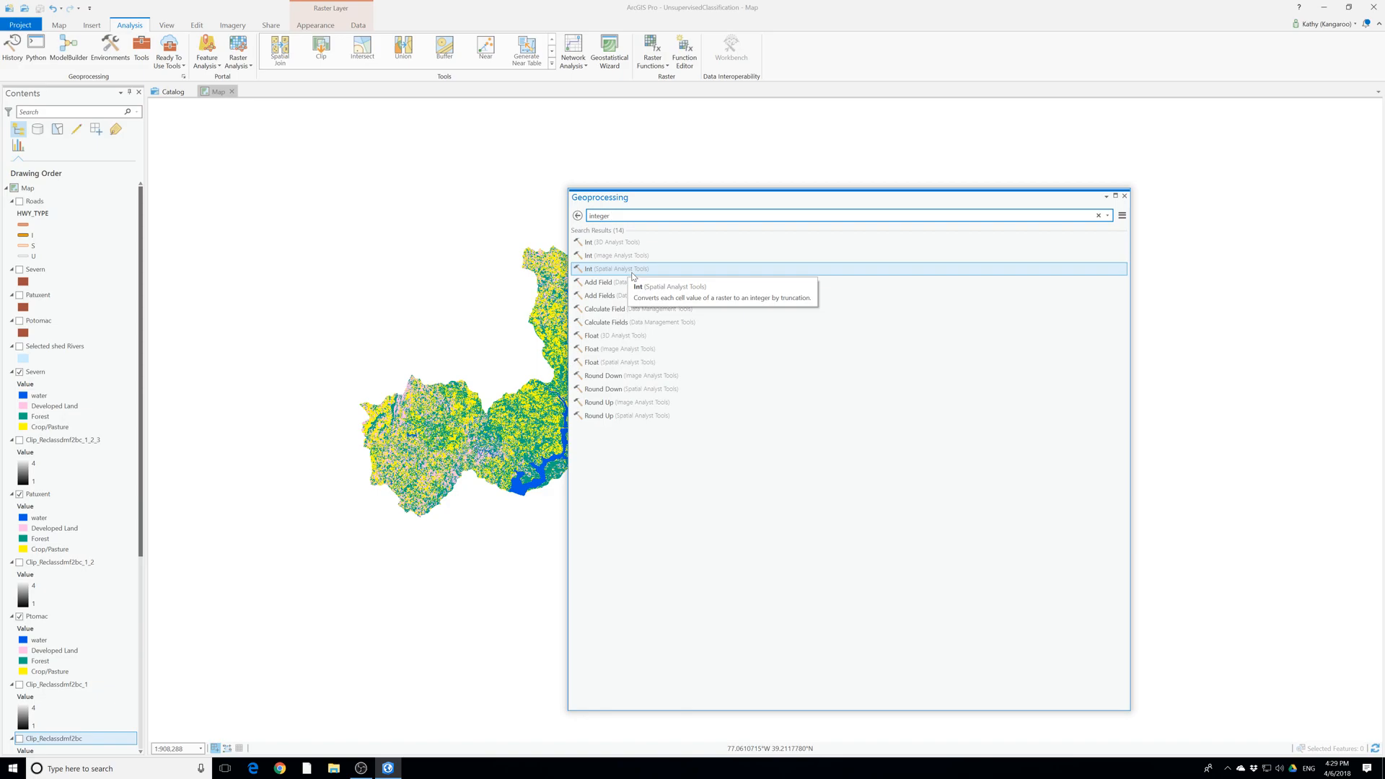
{"action": "left_click", "coordinate": [632, 272]}
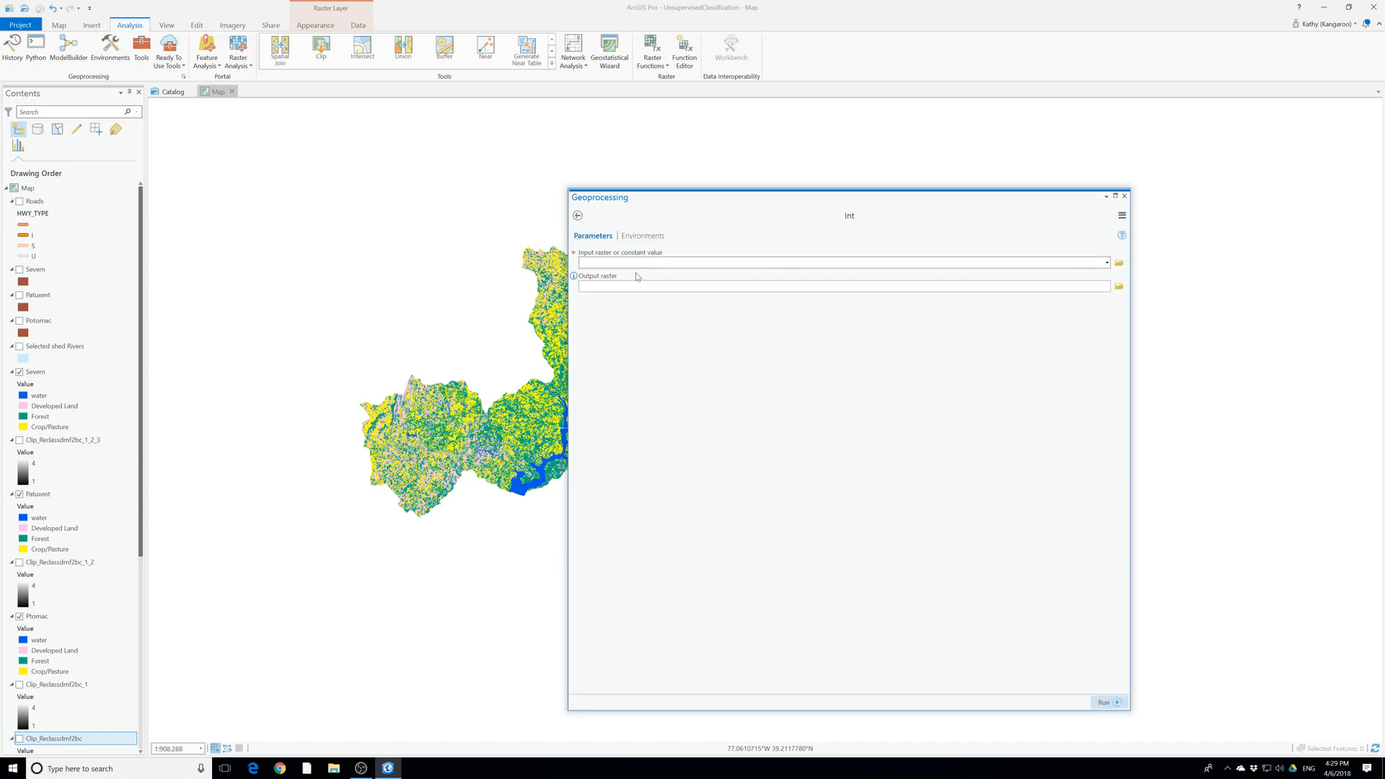
{"action": "left_click", "coordinate": [1106, 263]}
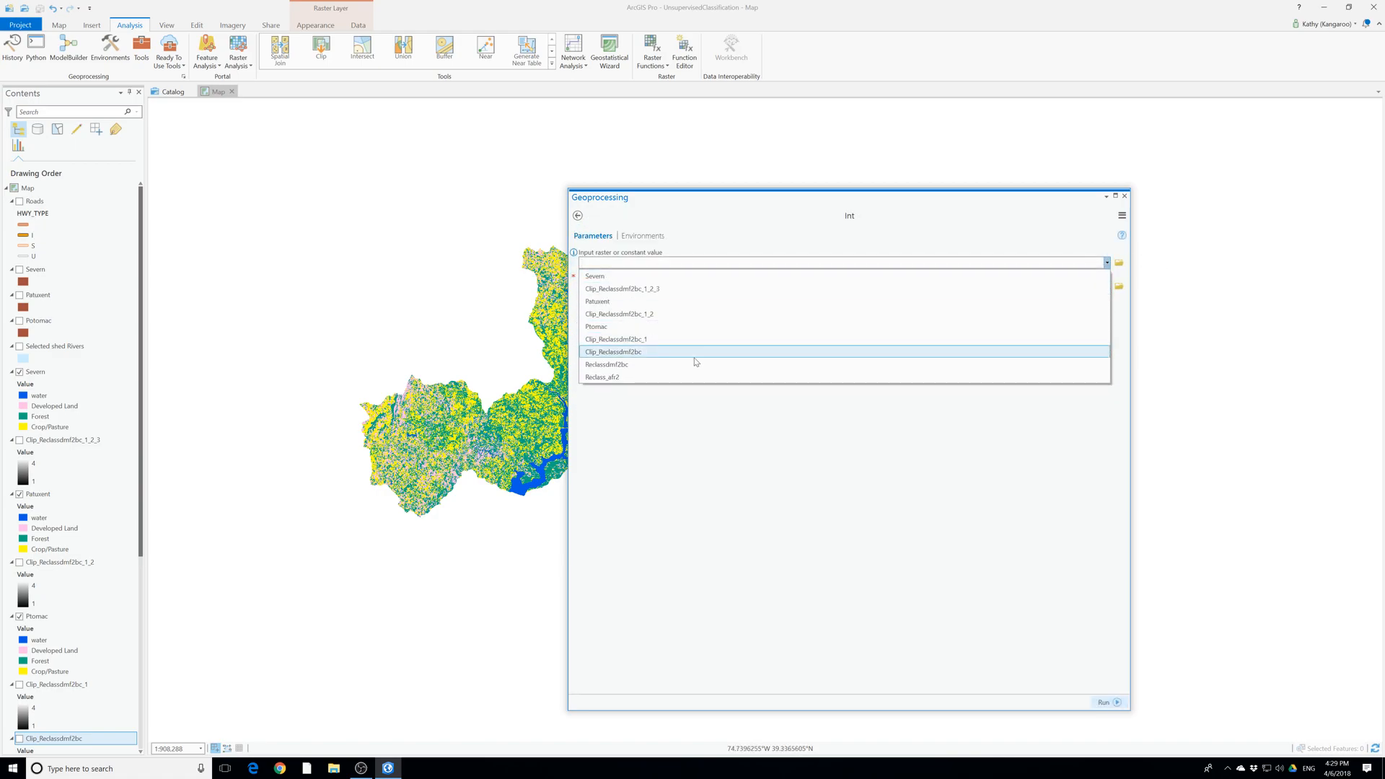
{"action": "left_click", "coordinate": [608, 327]}
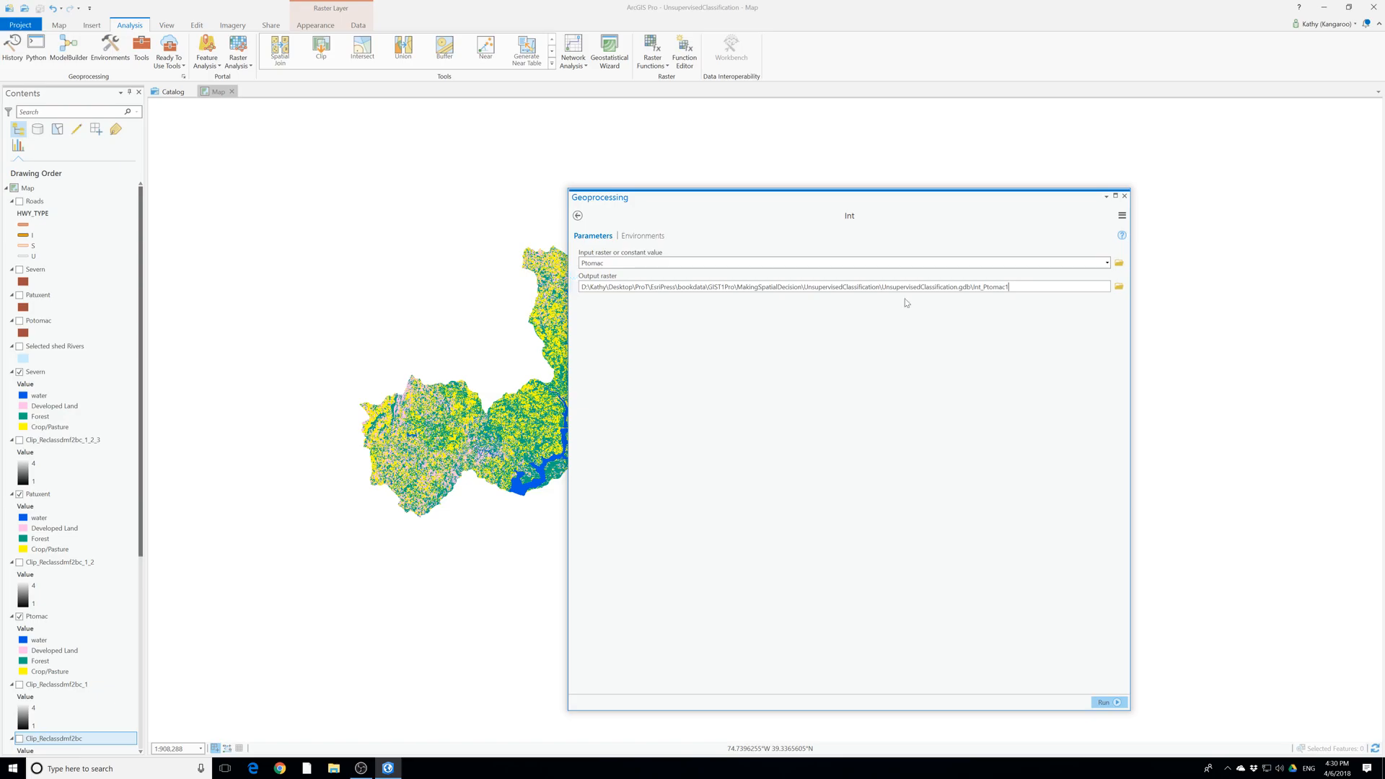
{"action": "left_click", "coordinate": [1107, 703]}
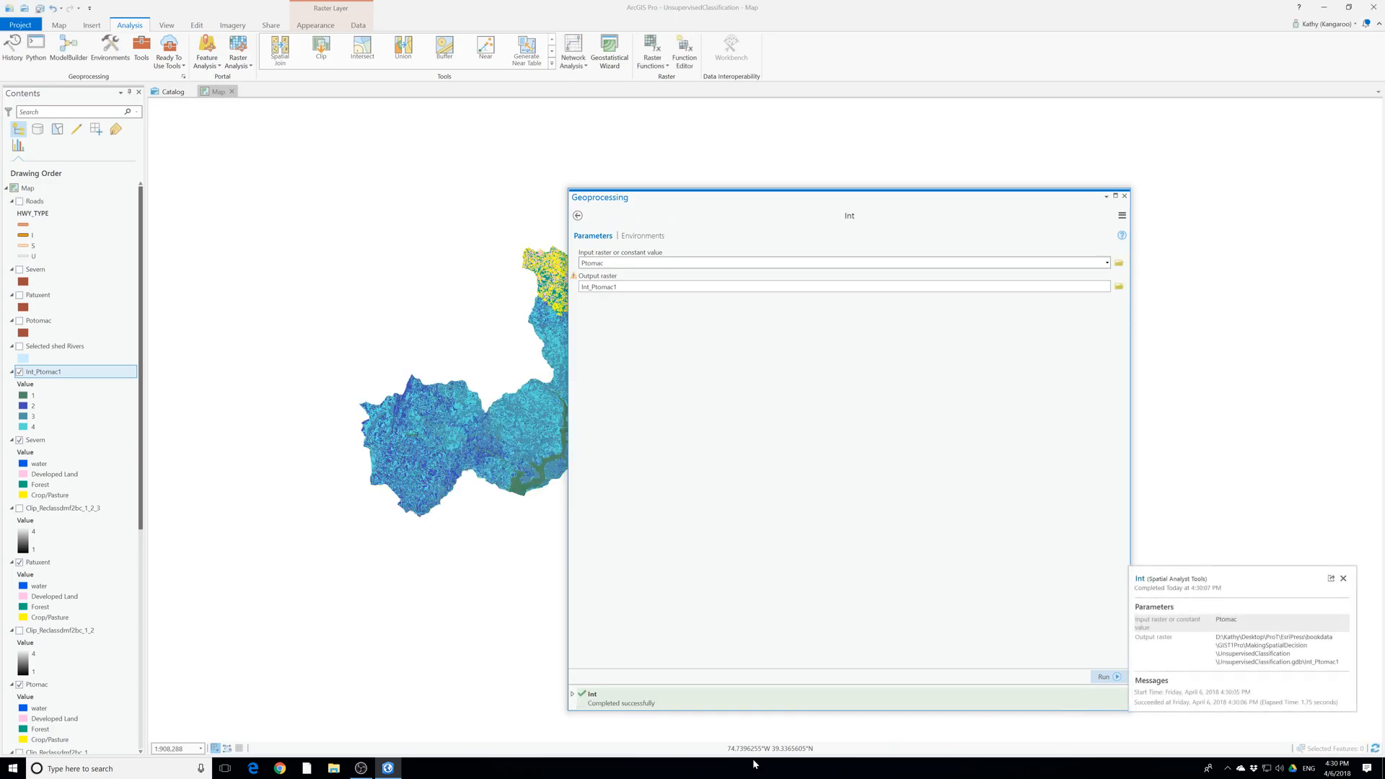
{"action": "left_click", "coordinate": [1124, 195]}
Import the Reclass.lyrx symbology into the new integer raster Int_Ptomac1
{"action": "right_click", "coordinate": [52, 373]}
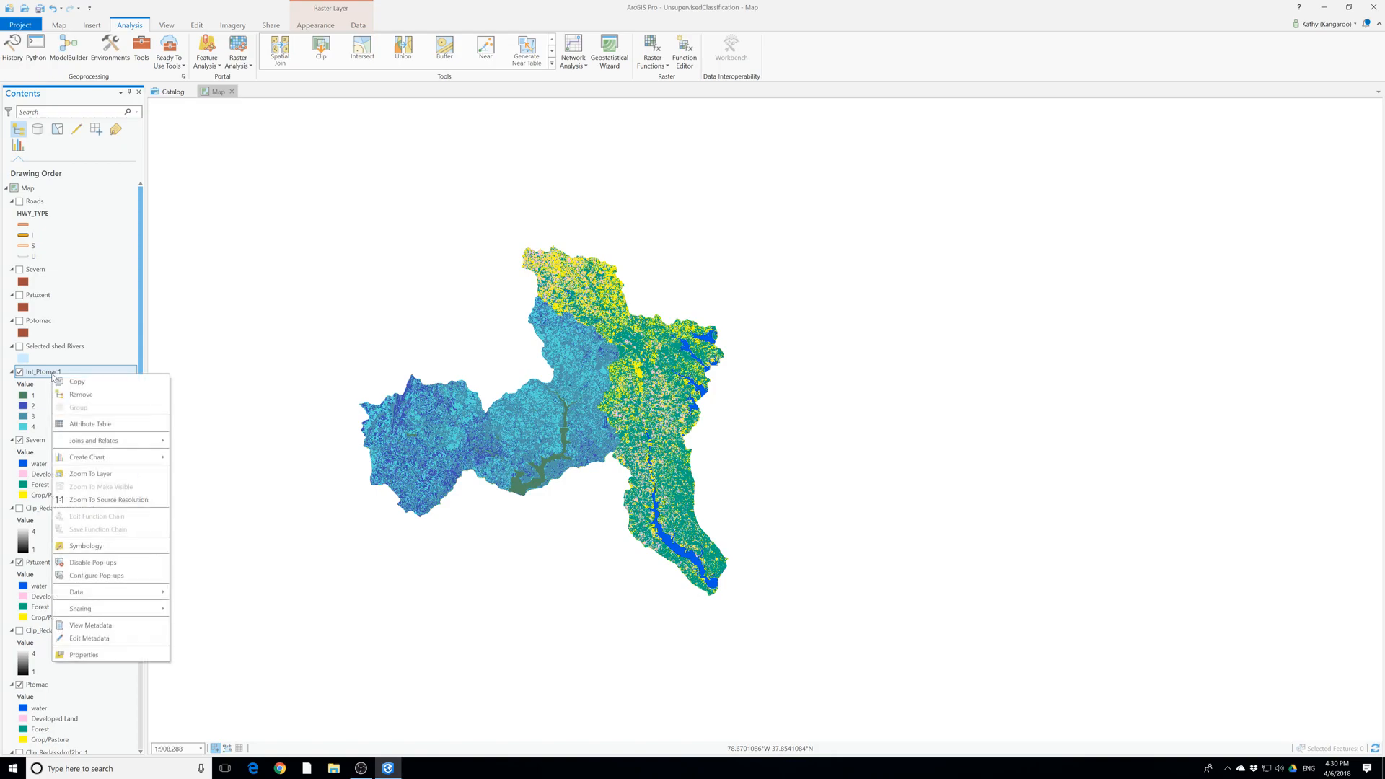
{"action": "left_click", "coordinate": [100, 546]}
{"action": "left_click", "coordinate": [582, 219]}
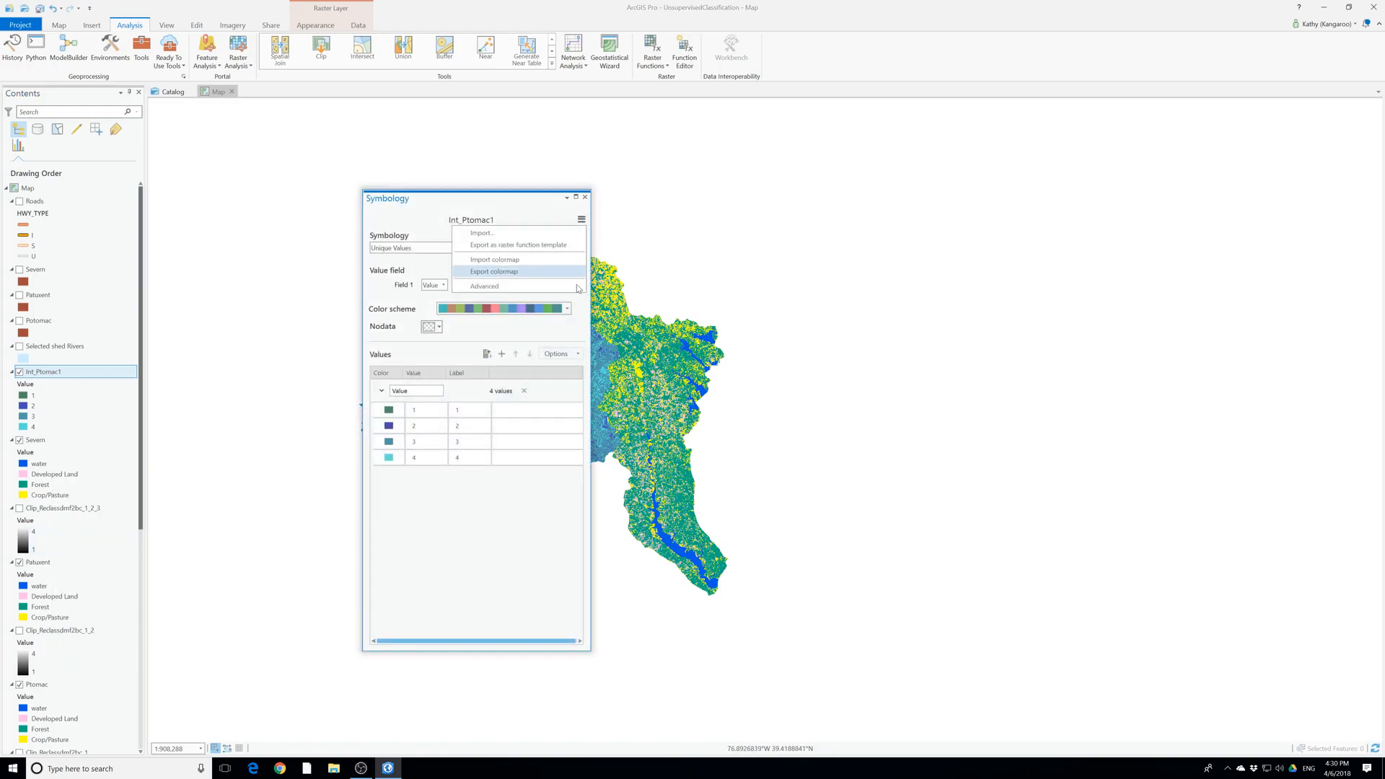
{"action": "left_click", "coordinate": [481, 233]}
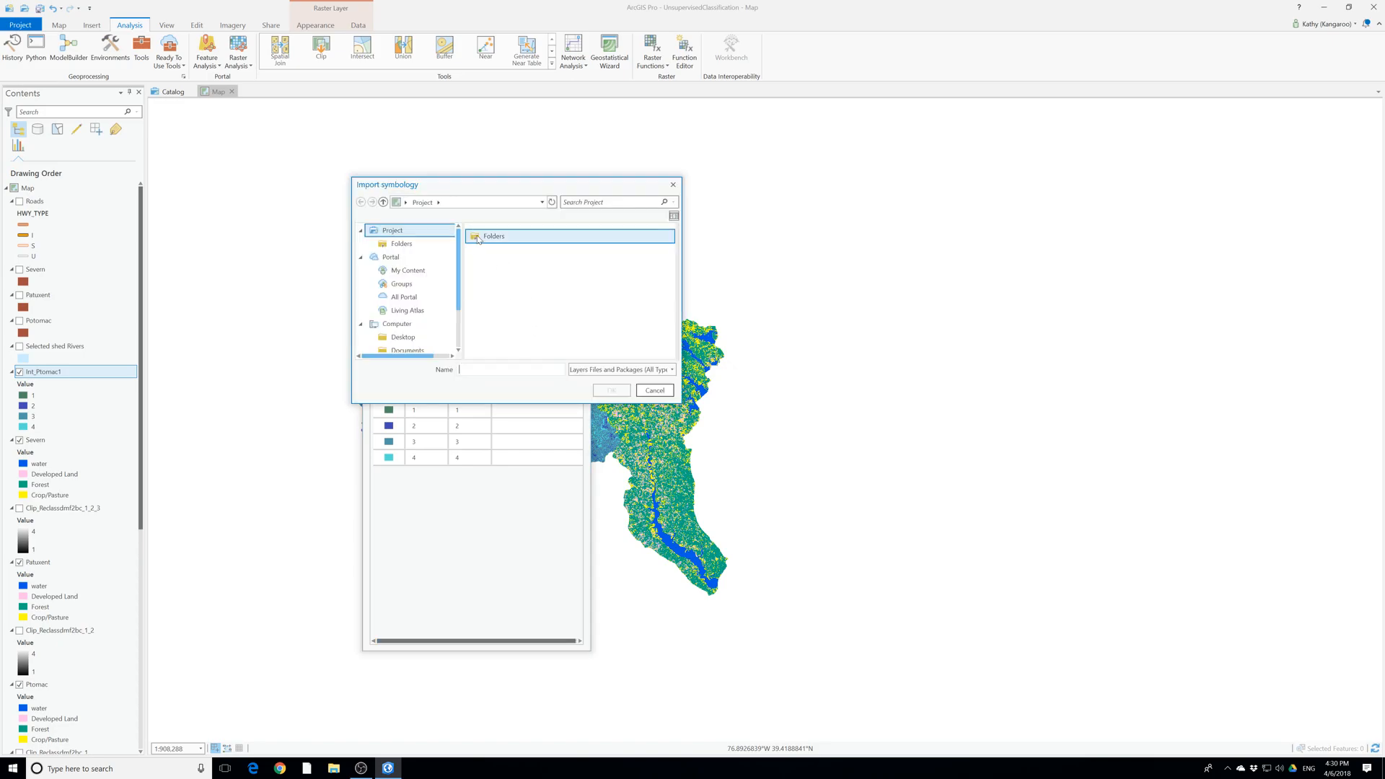
{"action": "left_click", "coordinate": [495, 265]}
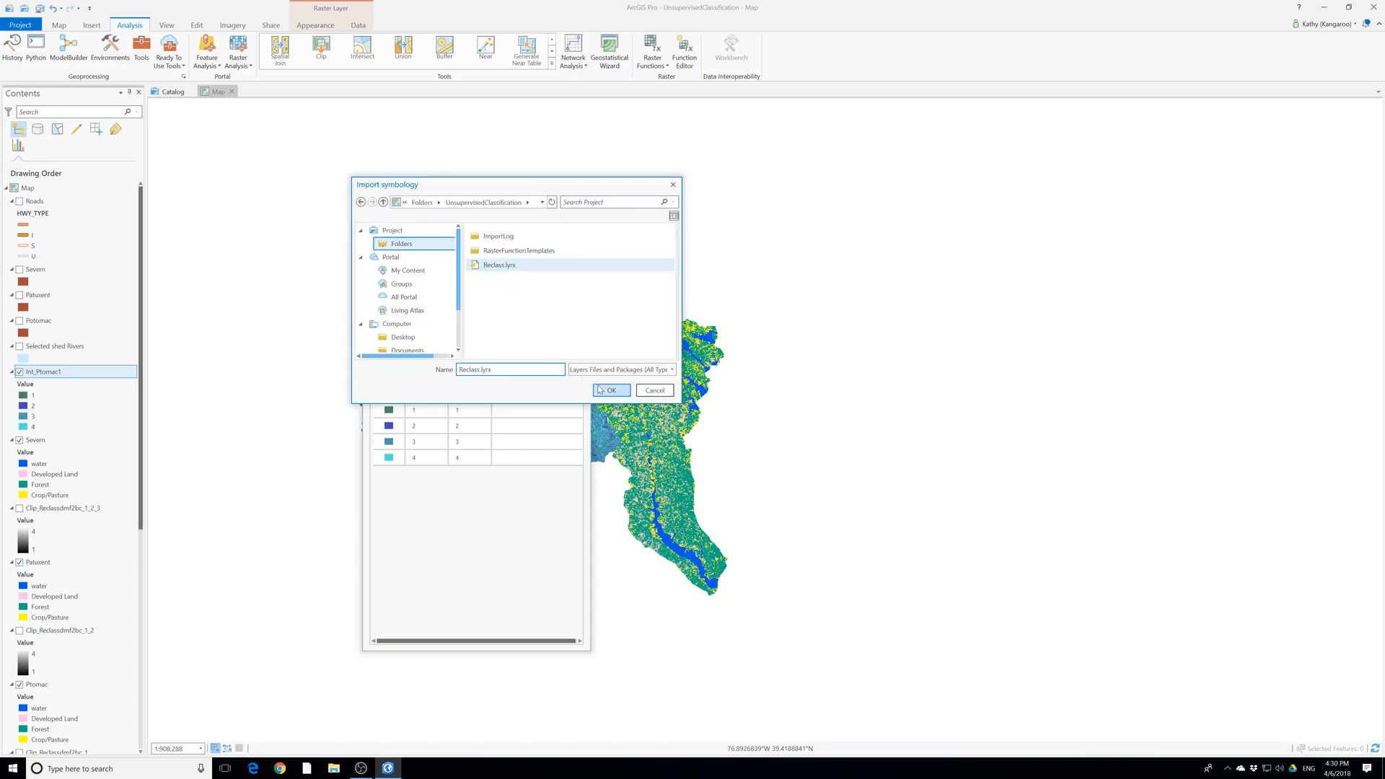
{"action": "left_click", "coordinate": [611, 390]}
{"action": "left_click", "coordinate": [585, 197]}
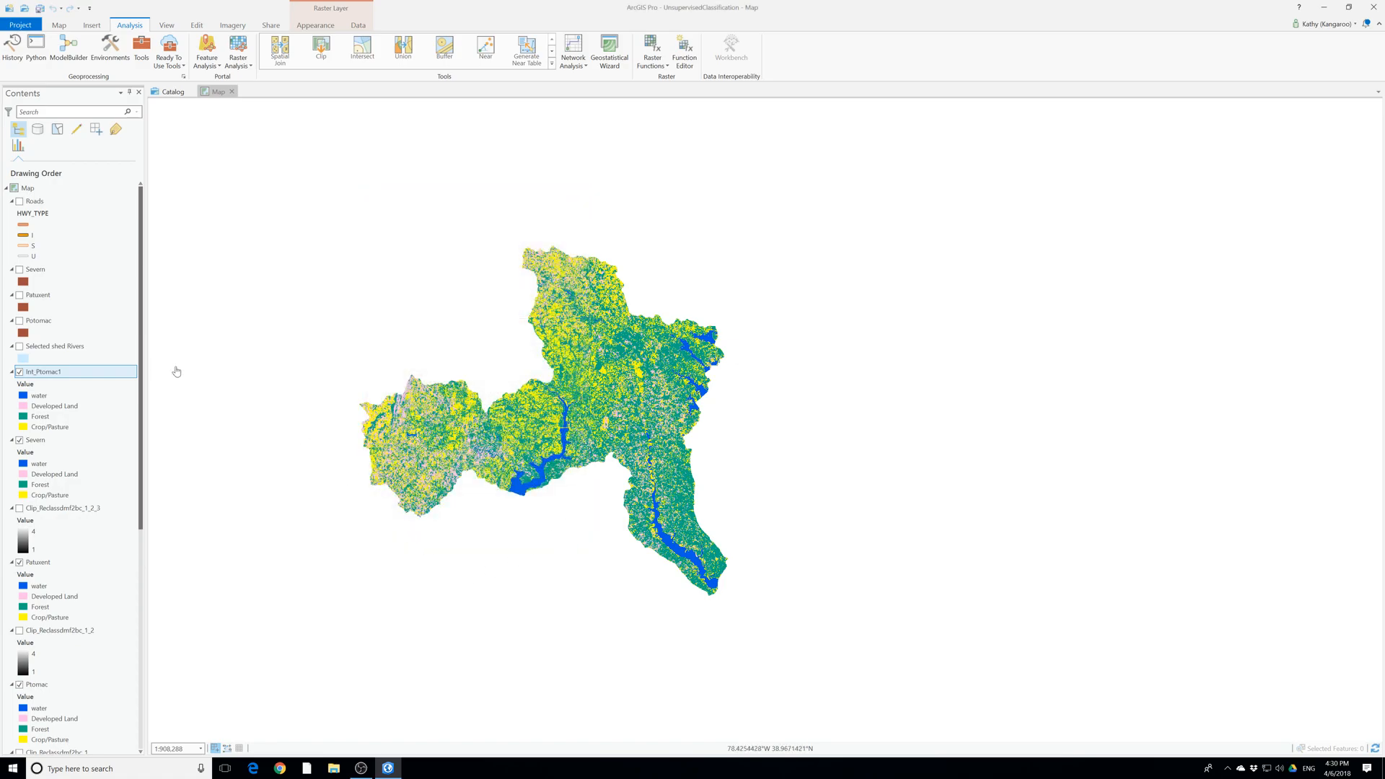
Open the attribute tables of Int_Ptomac1 and Ptomac and compare the cell counts for each land-cover value
{"action": "right_click", "coordinate": [47, 372]}
{"action": "left_click", "coordinate": [81, 424]}
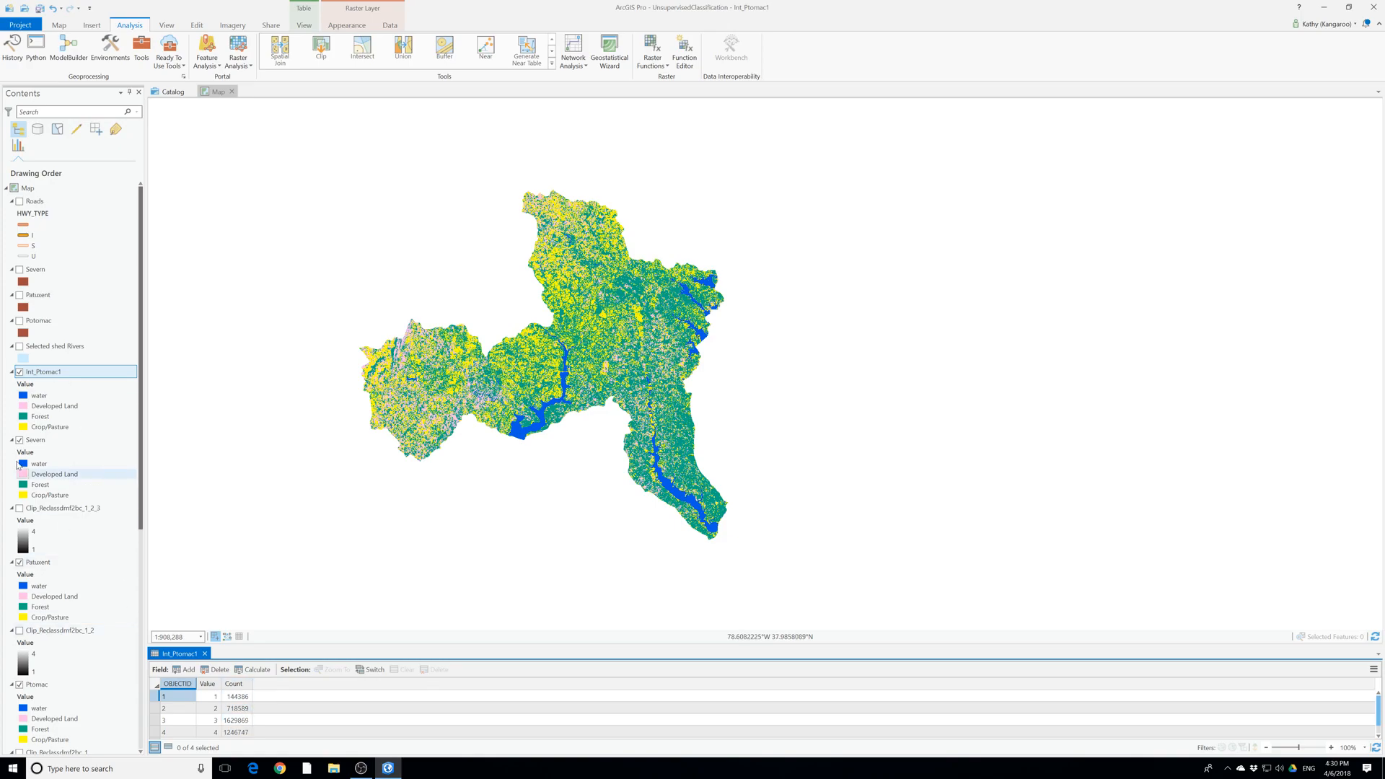
{"action": "scroll", "coordinate": [41, 577], "scroll_direction": "down", "scroll_amount": 1}
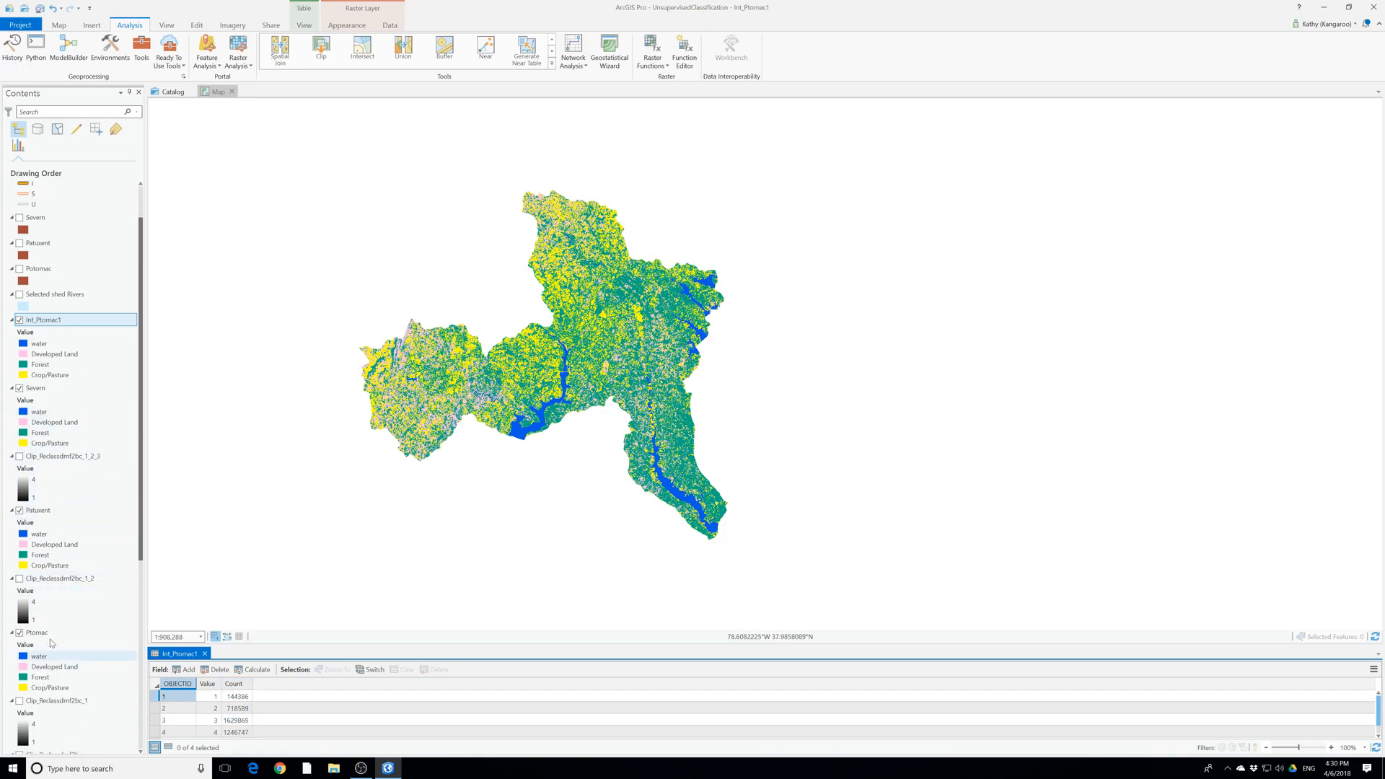
{"action": "right_click", "coordinate": [44, 634]}
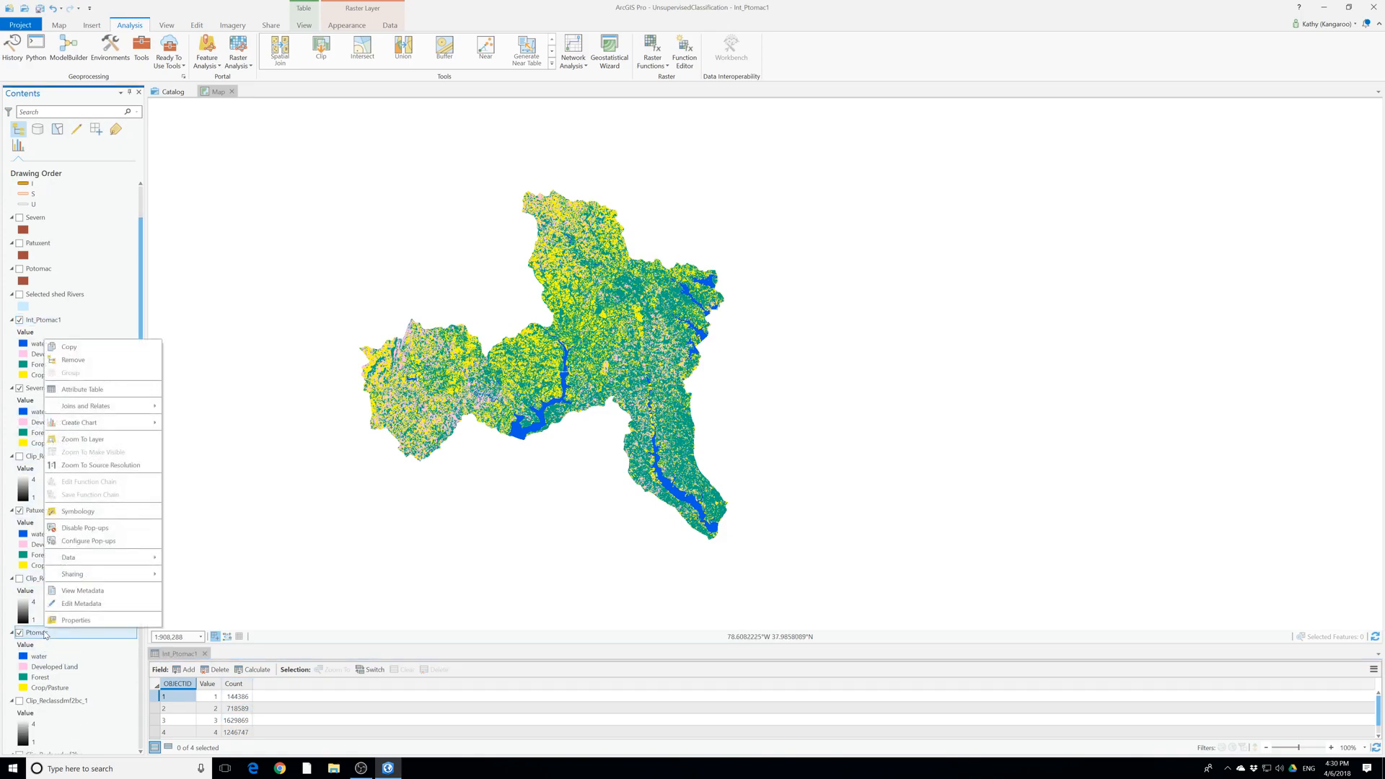
{"action": "left_click", "coordinate": [84, 391]}
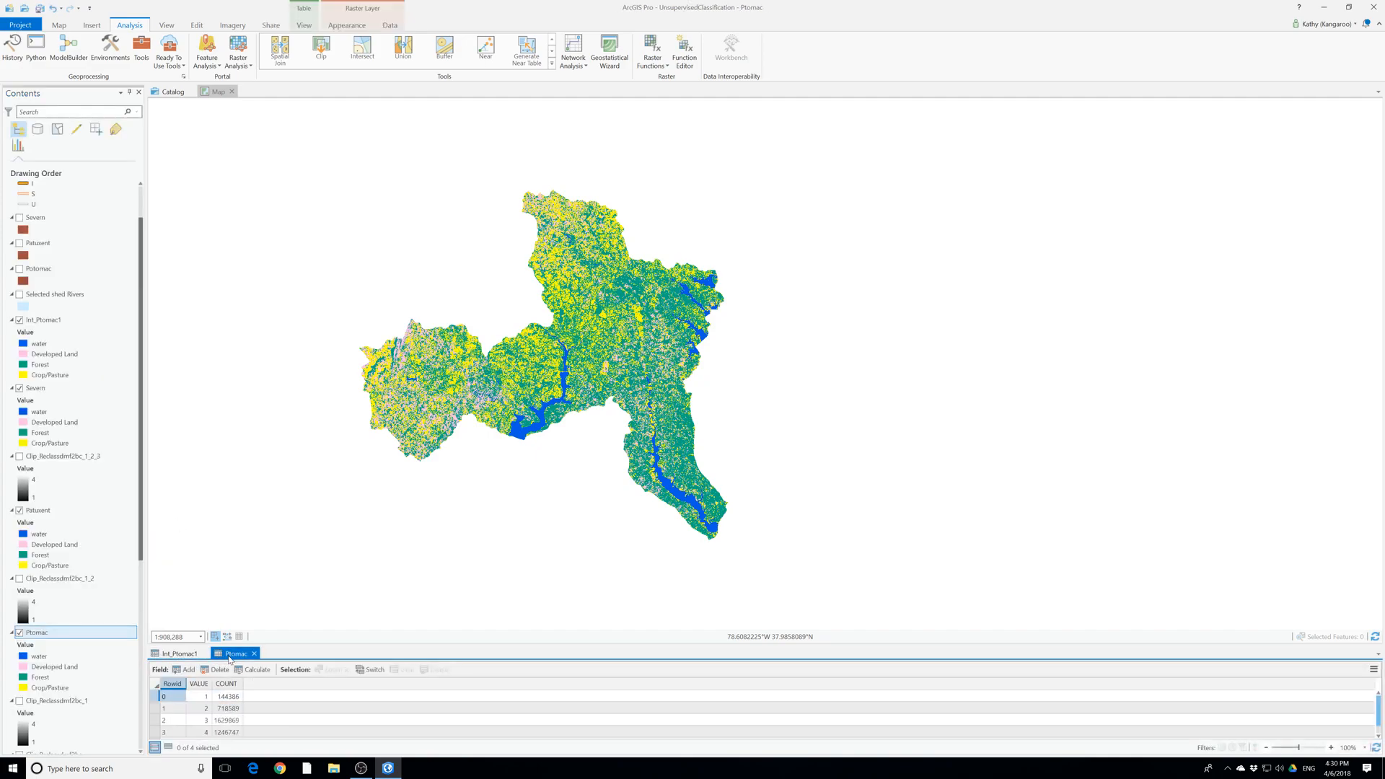
{"action": "scroll", "coordinate": [267, 704], "scroll_direction": "down", "scroll_amount": 1}
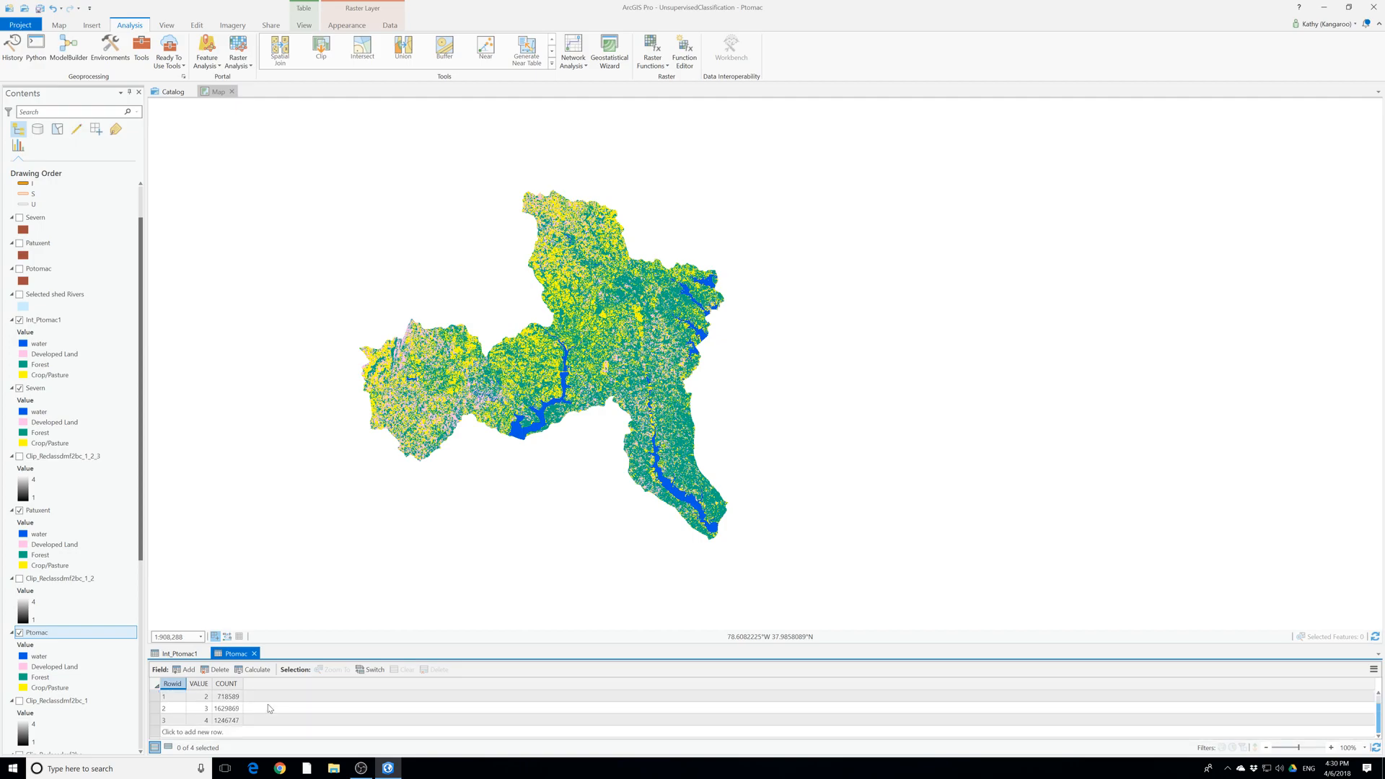
{"action": "left_click", "coordinate": [179, 654]}
{"action": "scroll", "coordinate": [258, 721], "scroll_direction": "down", "scroll_amount": 1}
{"action": "scroll", "coordinate": [258, 722], "scroll_direction": "up", "scroll_amount": 1}
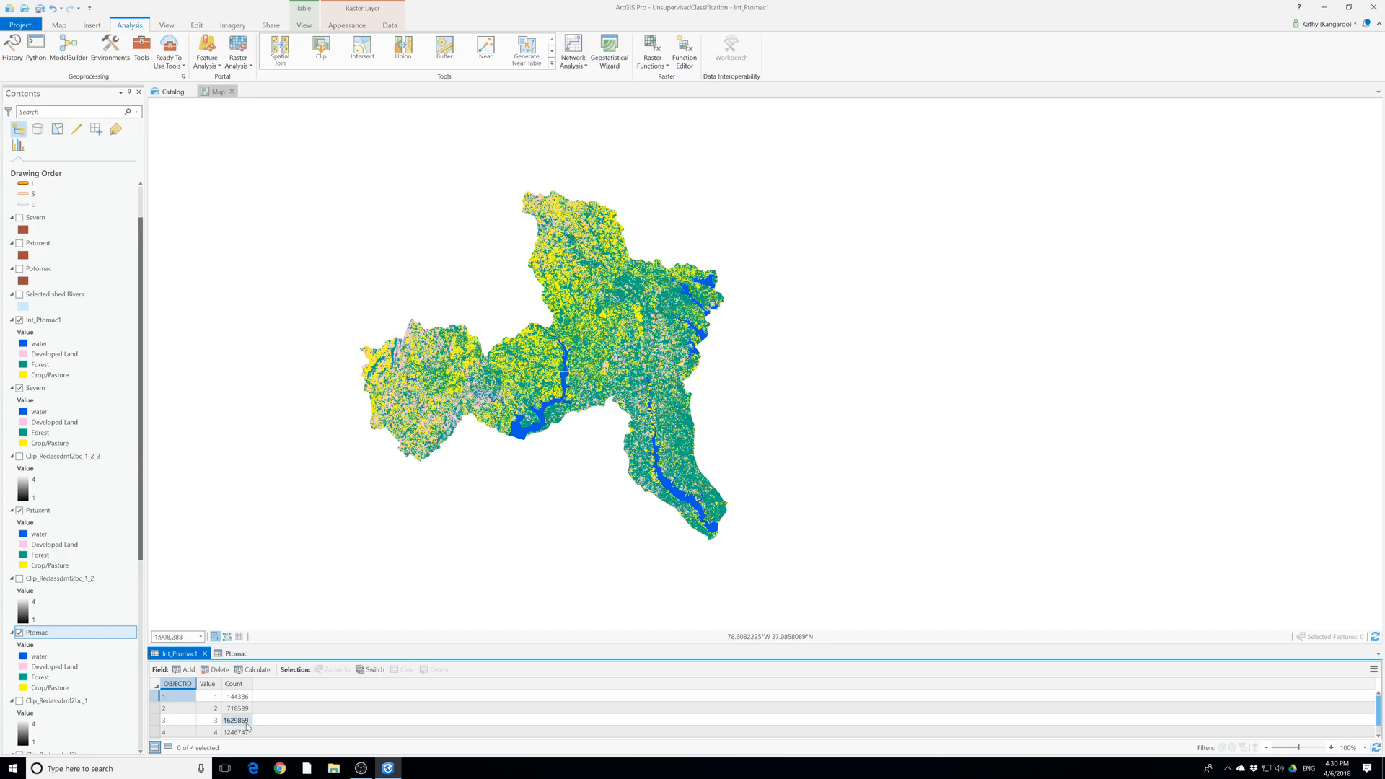
Run Summary Statistics on Int_Ptomac1 with Count as the statistics field and Sum as the statistic type, keeping the default output table
{"action": "left_click", "coordinate": [141, 47]}
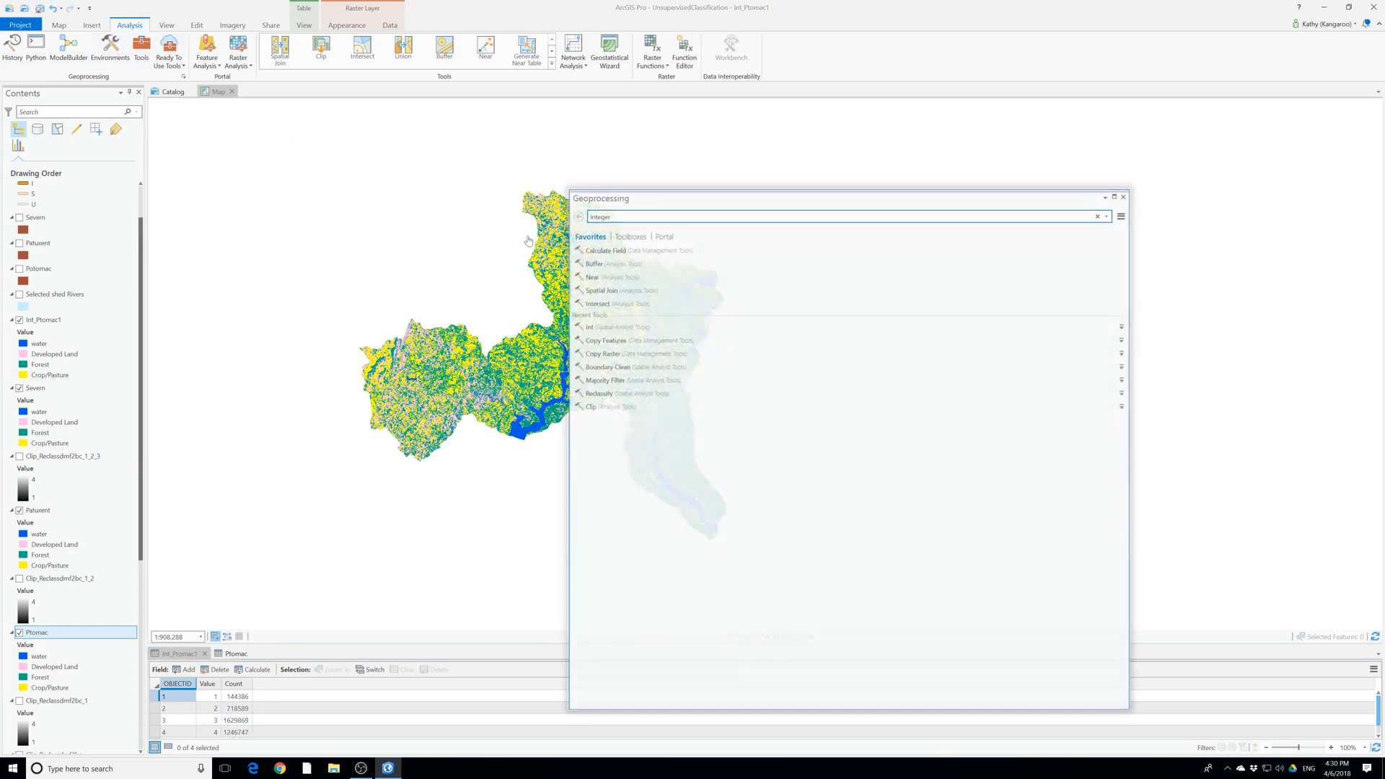
{"action": "type", "text": "summar"}
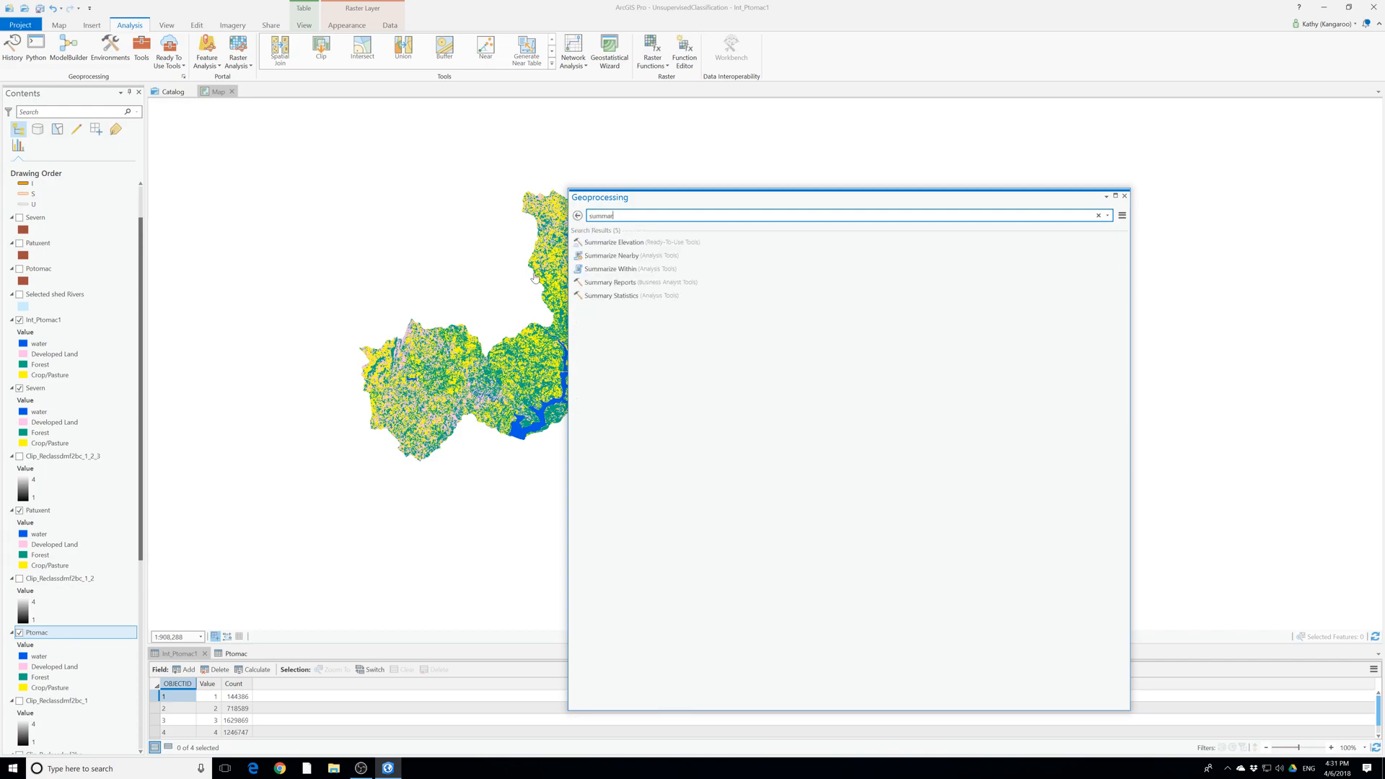
{"action": "type", "text": "y statistics"}
{"action": "key", "text": "Return"}
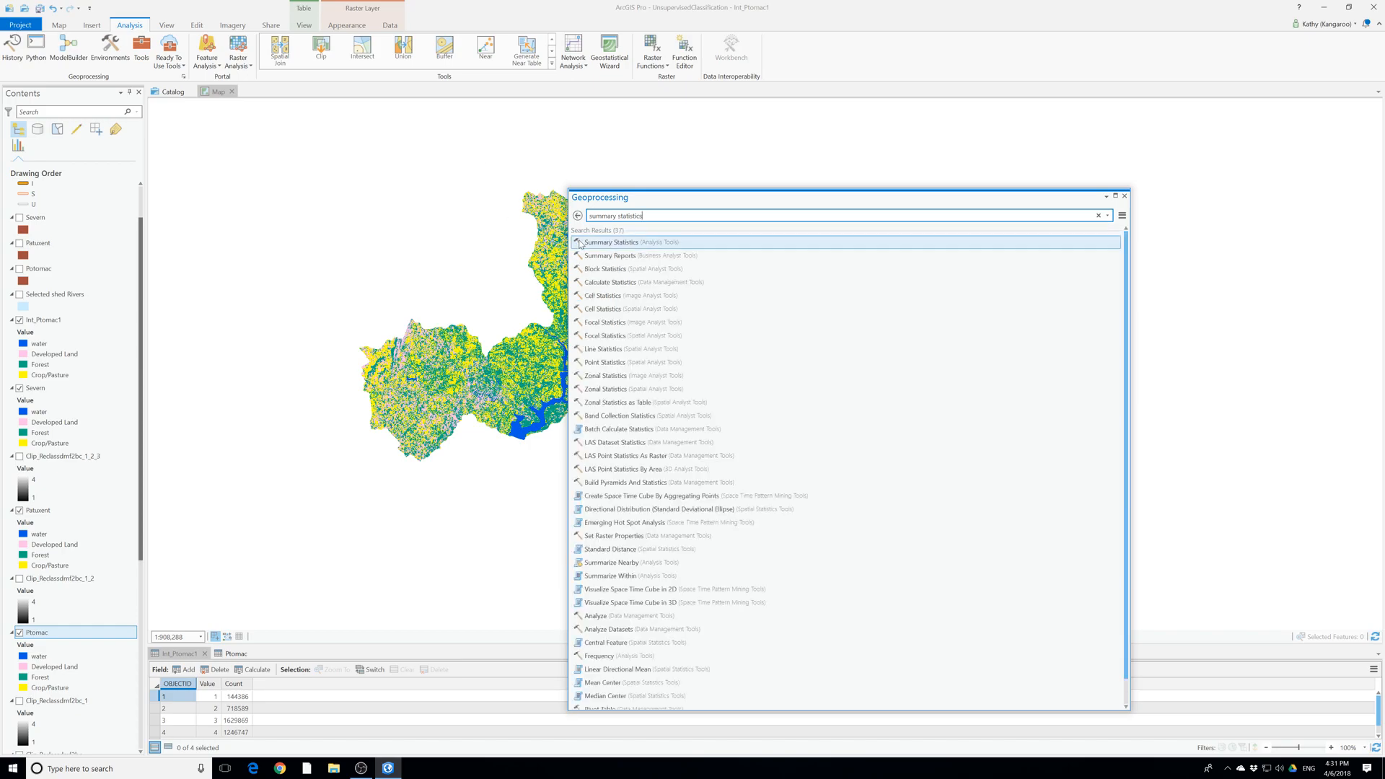
{"action": "left_click", "coordinate": [613, 245]}
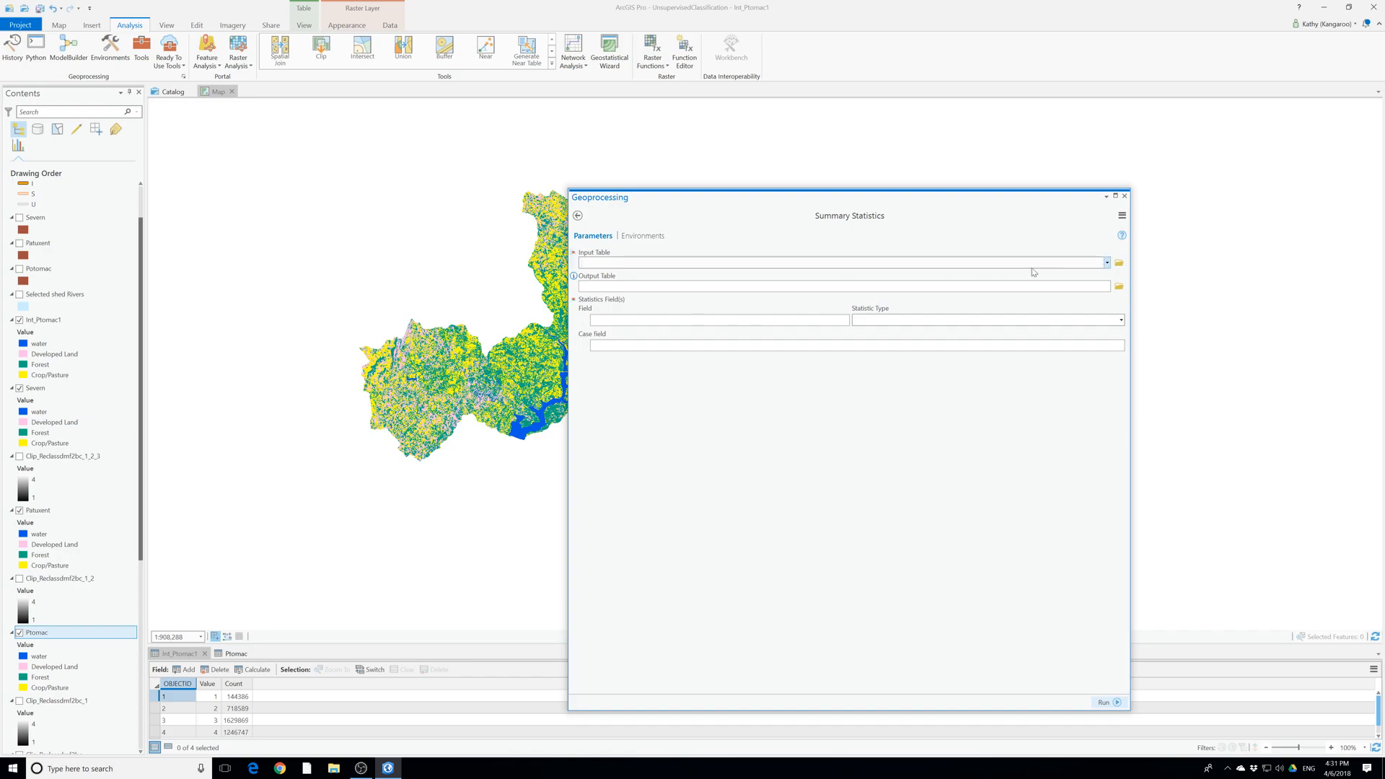
{"action": "left_click", "coordinate": [1107, 263]}
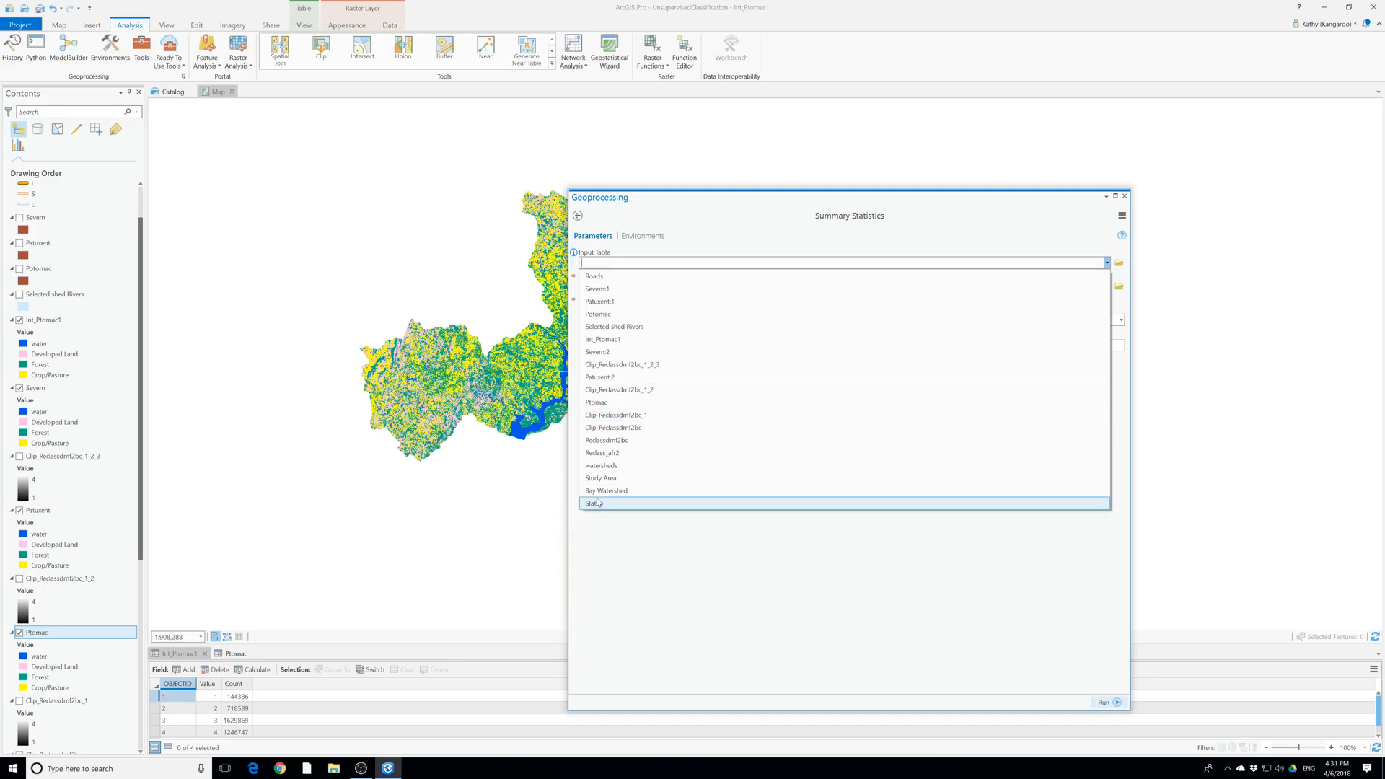
{"action": "left_click", "coordinate": [611, 342]}
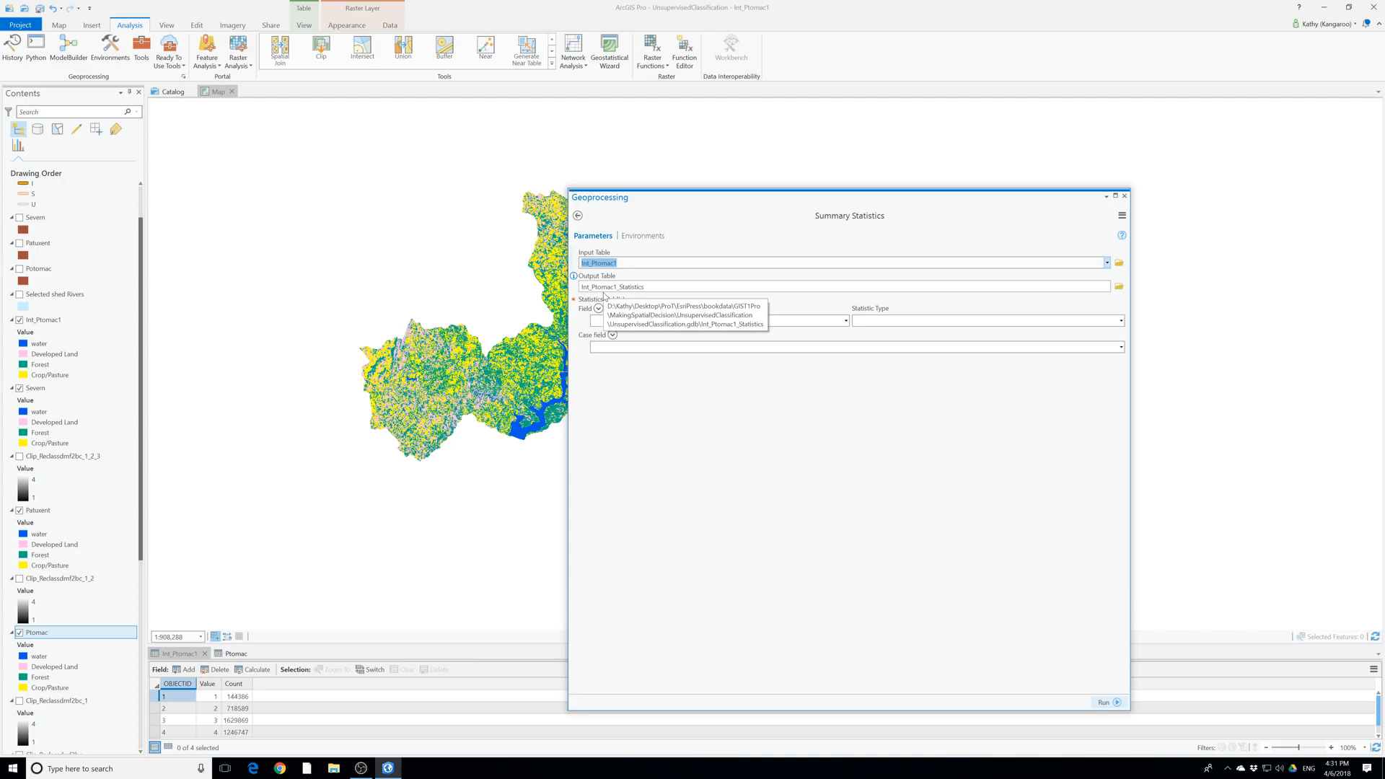
{"action": "left_click", "coordinate": [846, 320]}
{"action": "left_click", "coordinate": [639, 359]}
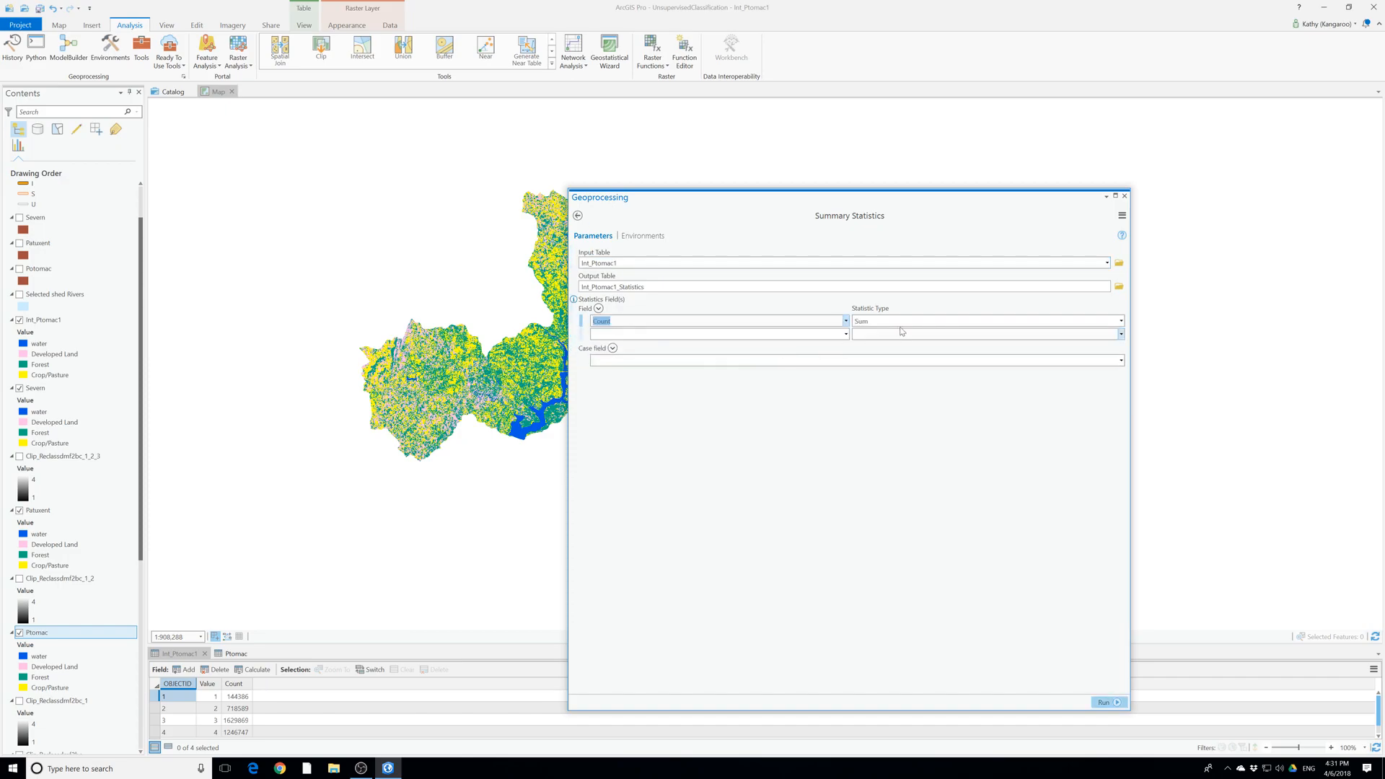
{"action": "left_click", "coordinate": [1115, 702]}
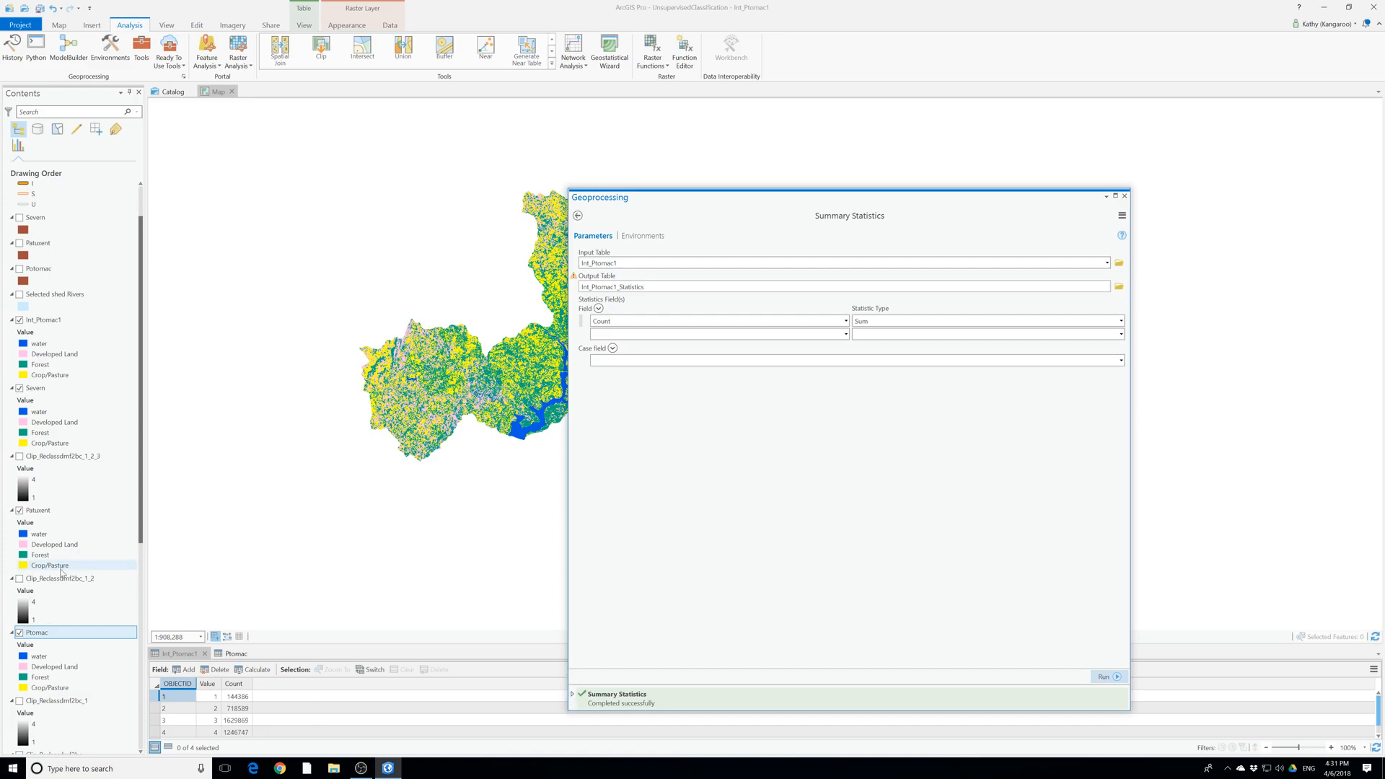
Open the standalone table Int_Ptomac1_Statistics to examine the summed cell count
{"action": "scroll", "coordinate": [68, 530], "scroll_direction": "down", "scroll_amount": 5}
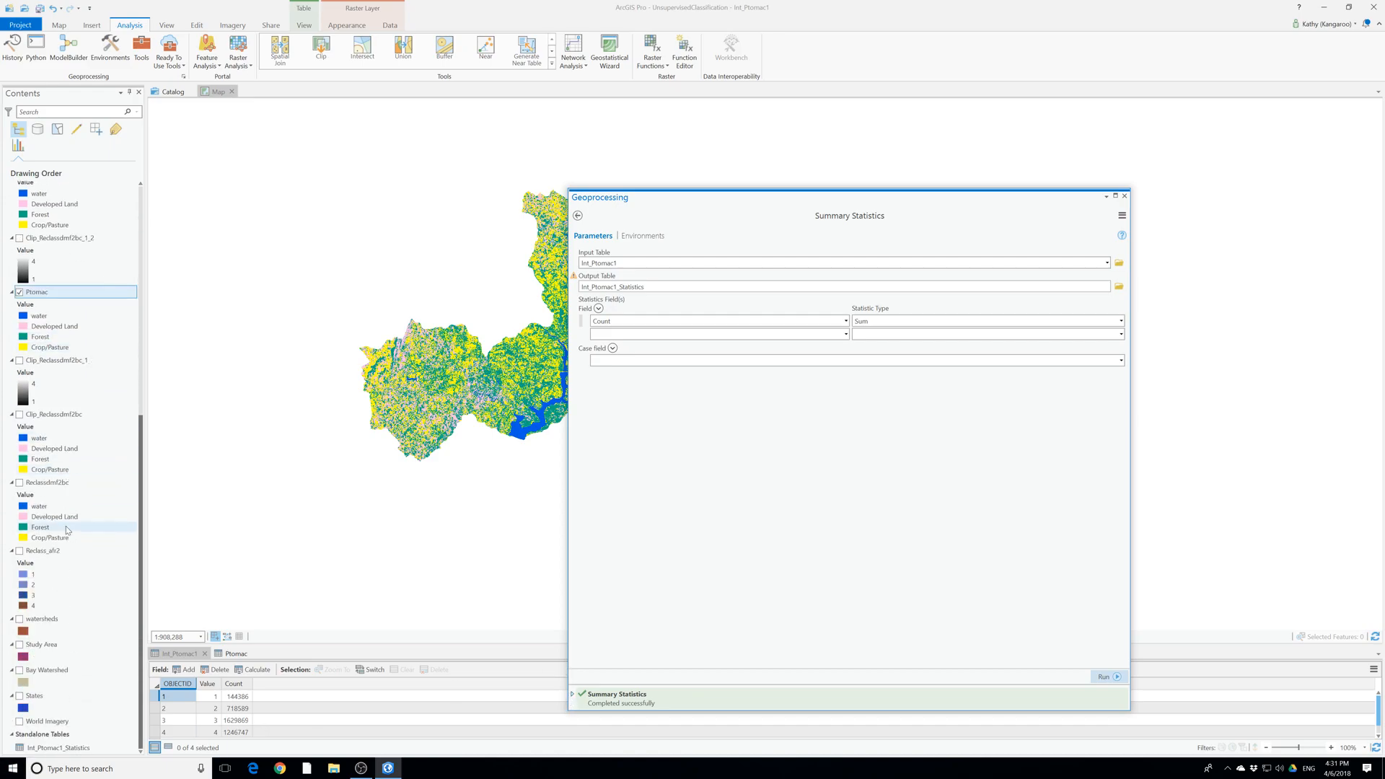
{"action": "right_click", "coordinate": [72, 747]}
{"action": "left_click", "coordinate": [96, 587]}
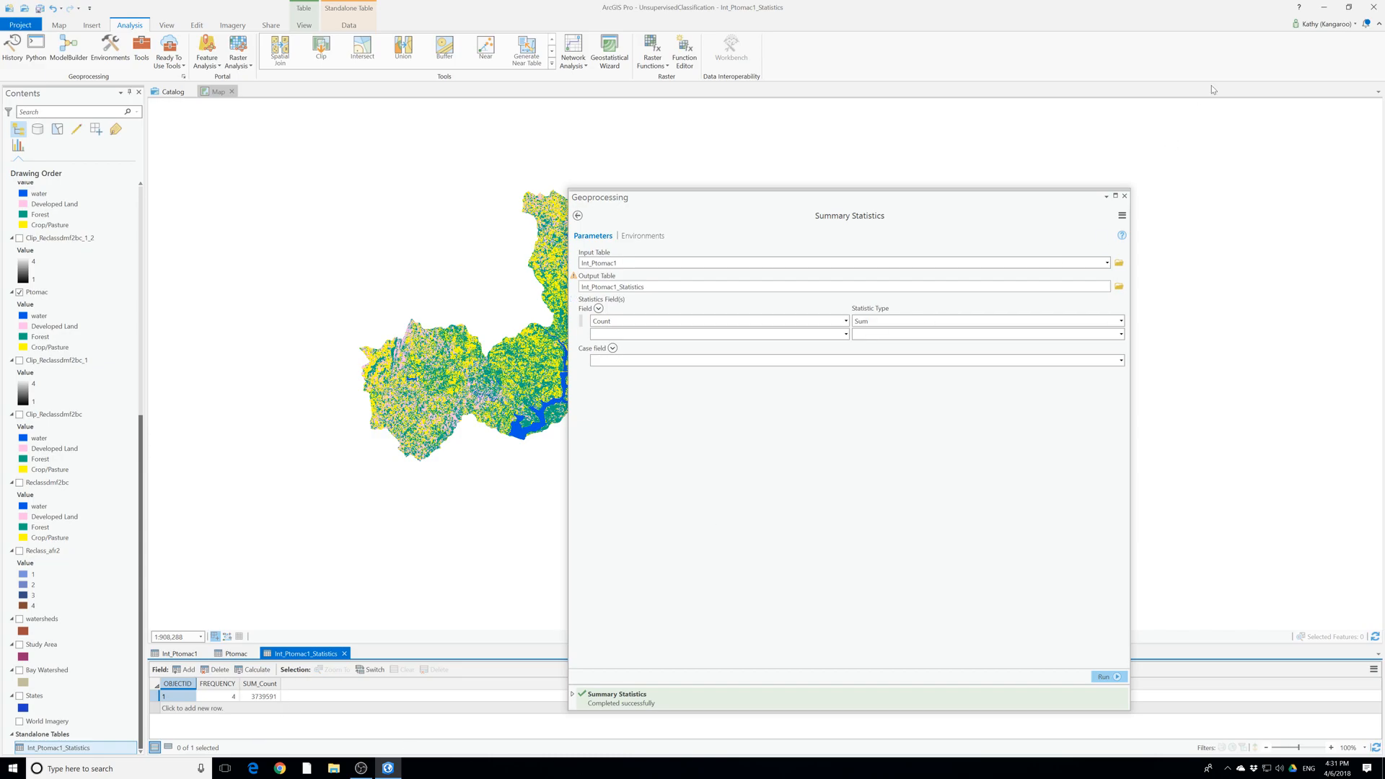
Add a Float field named Percent, with the alias Percent, to the Int_Ptomac1 attribute table
{"action": "left_click", "coordinate": [1124, 196]}
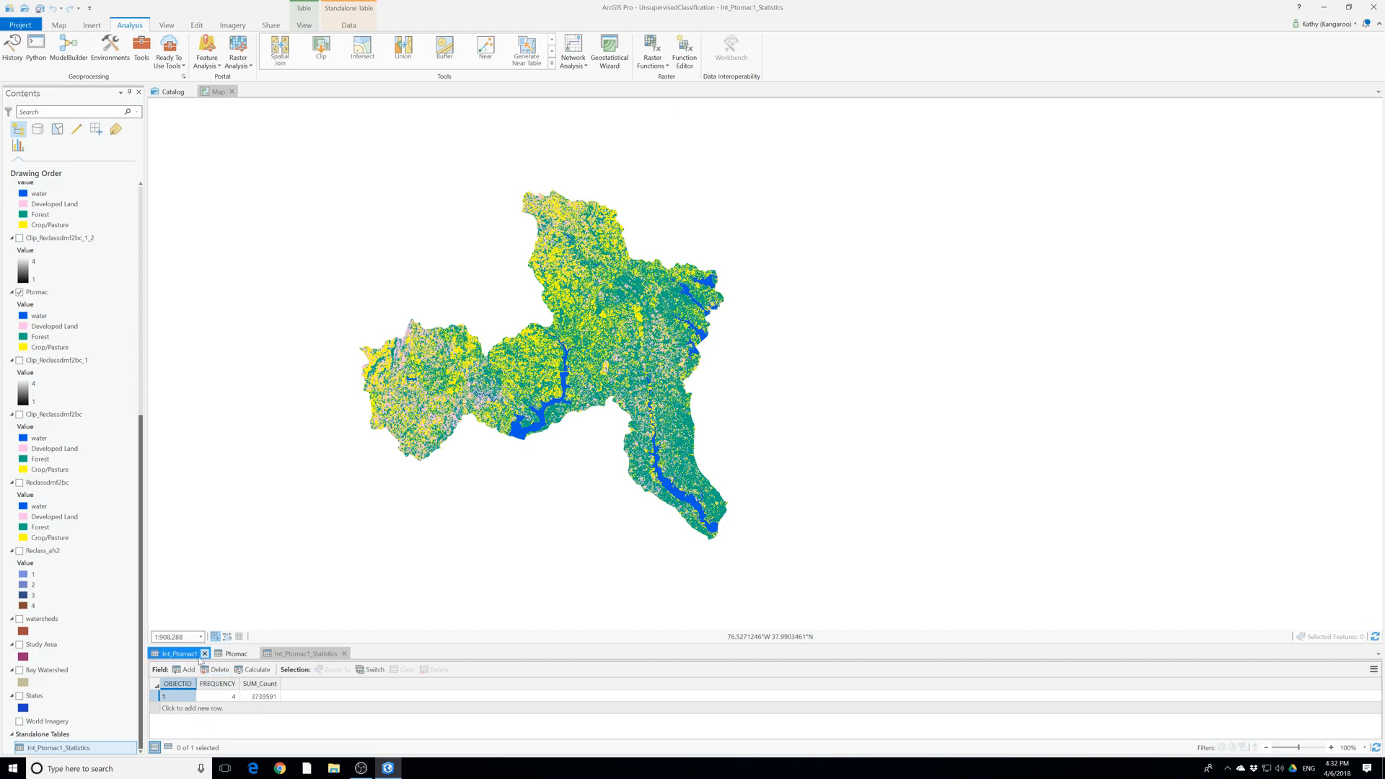
{"action": "left_click", "coordinate": [190, 656]}
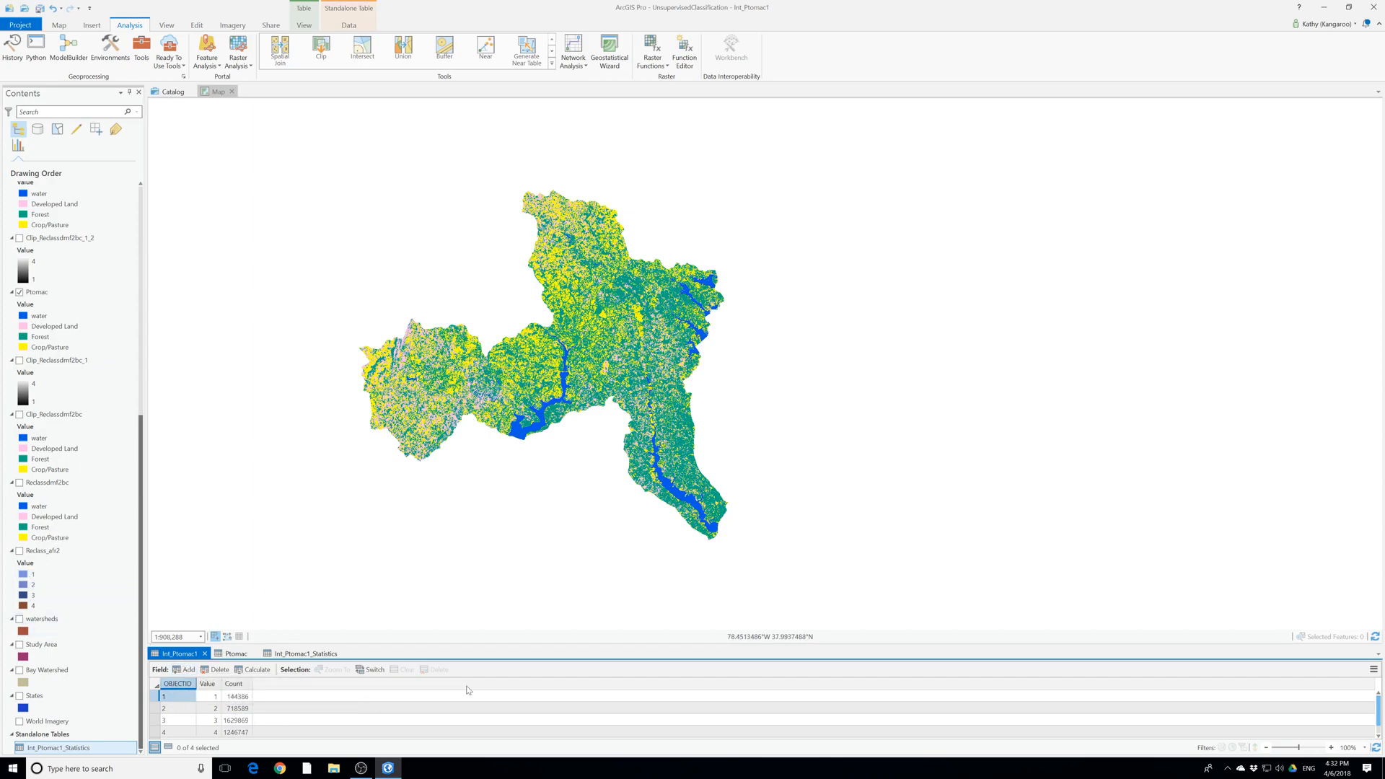
{"action": "left_click", "coordinate": [1370, 671]}
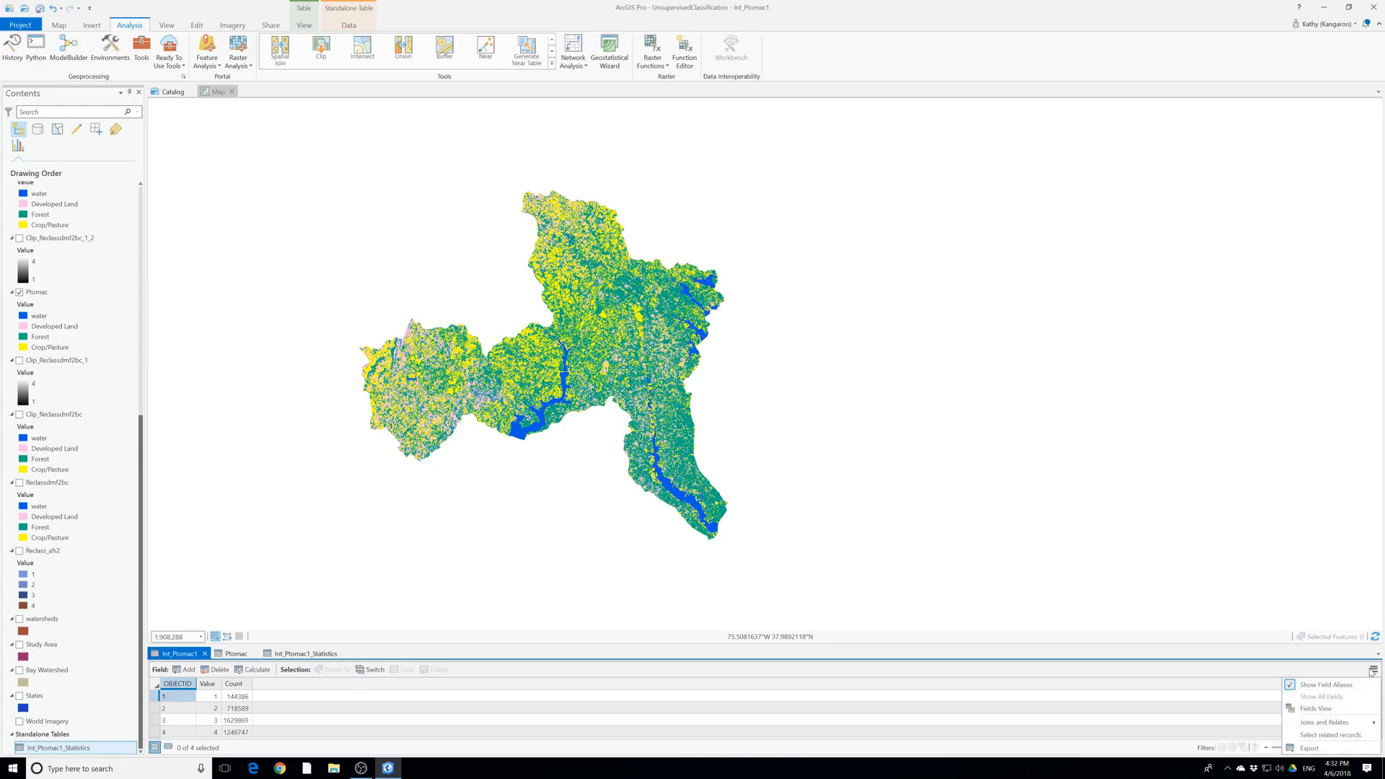
{"action": "left_click", "coordinate": [1340, 707]}
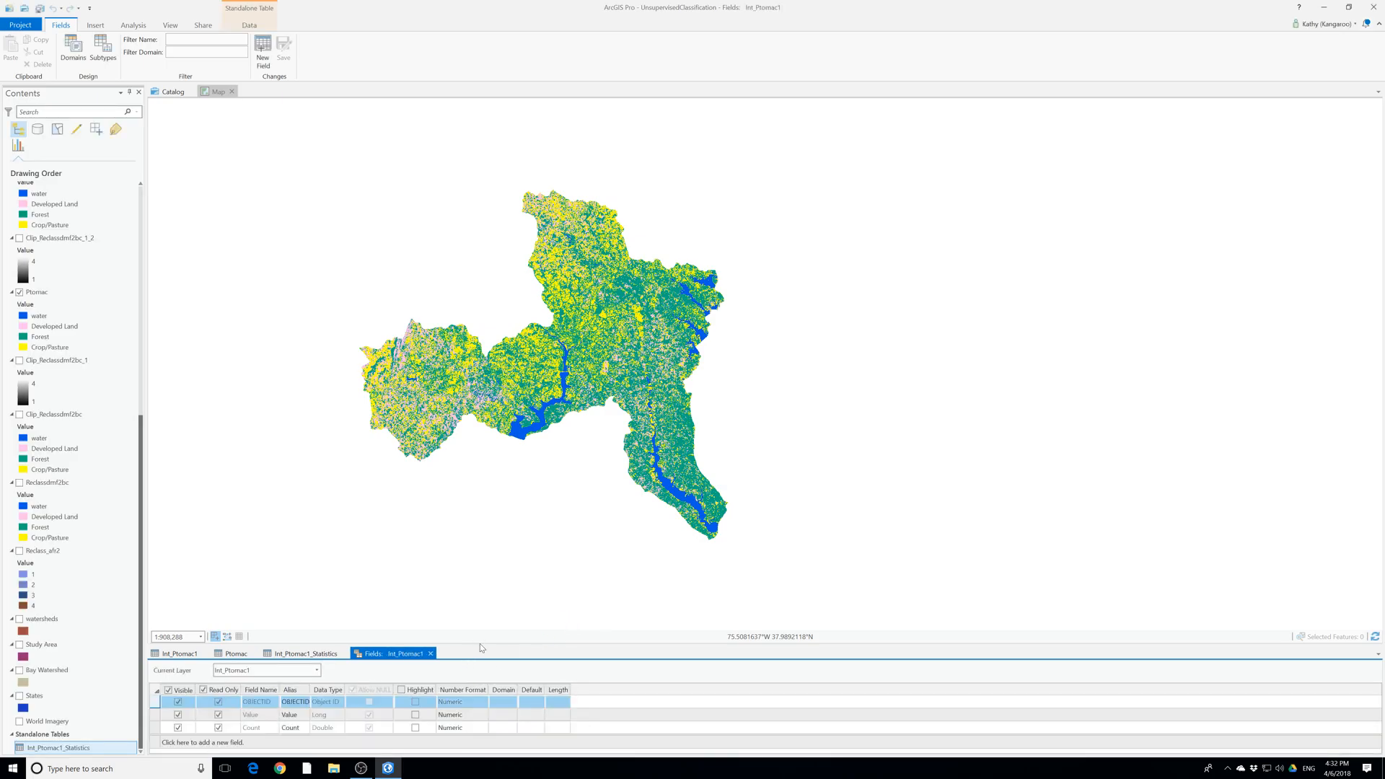
{"action": "left_click_drag", "start_coordinate": [477, 646], "coordinate": [505, 489]}
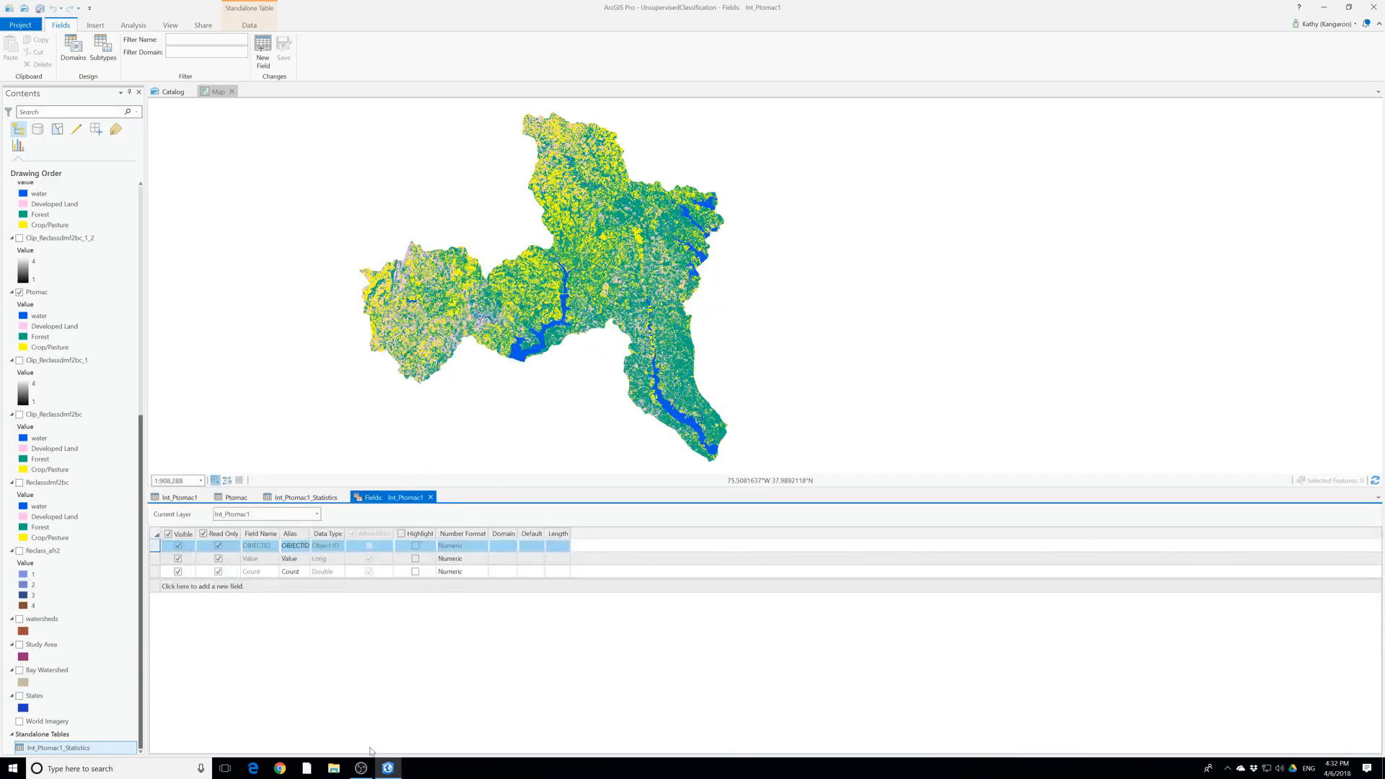
{"action": "left_click", "coordinate": [245, 586]}
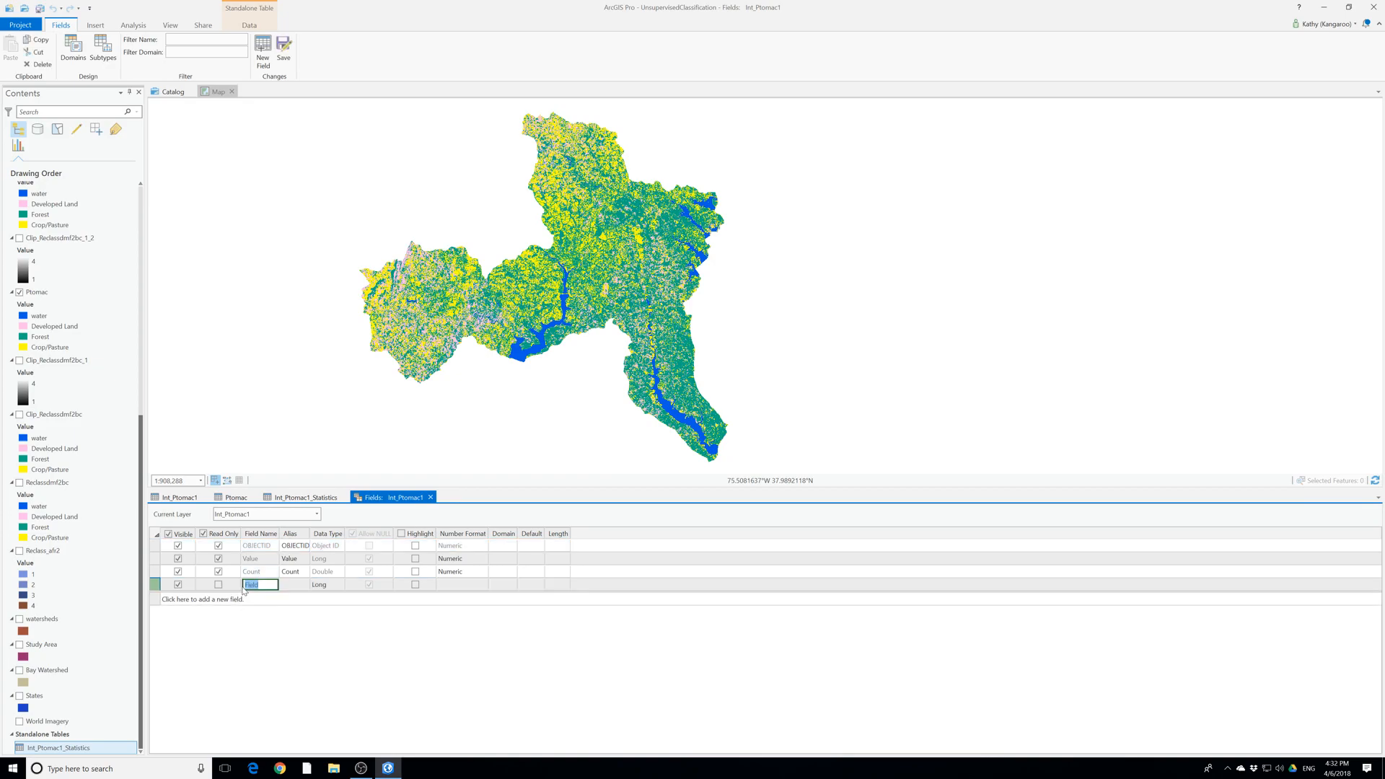
{"action": "type", "text": "Percent"}
{"action": "key", "text": "Tab"}
{"action": "type", "text": "Percent"}
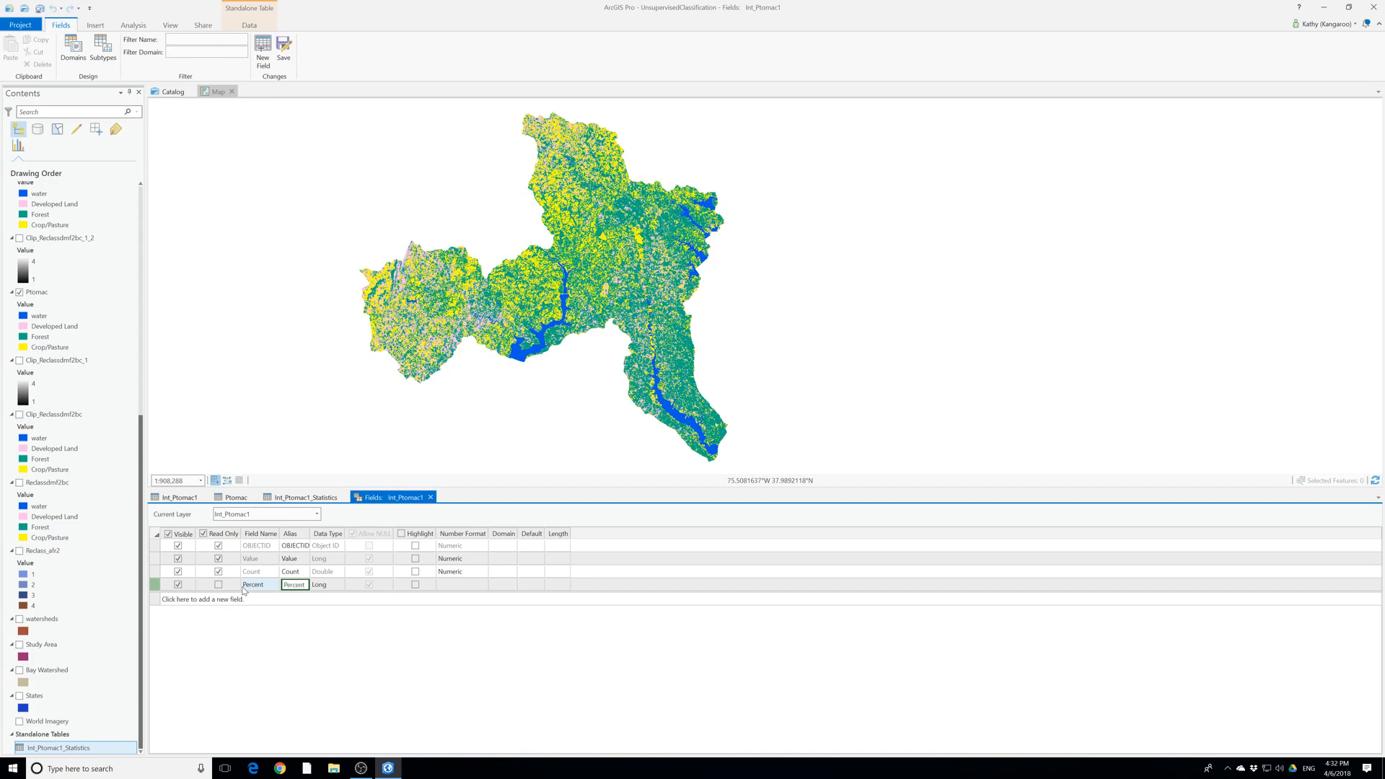
{"action": "key", "text": "Tab"}
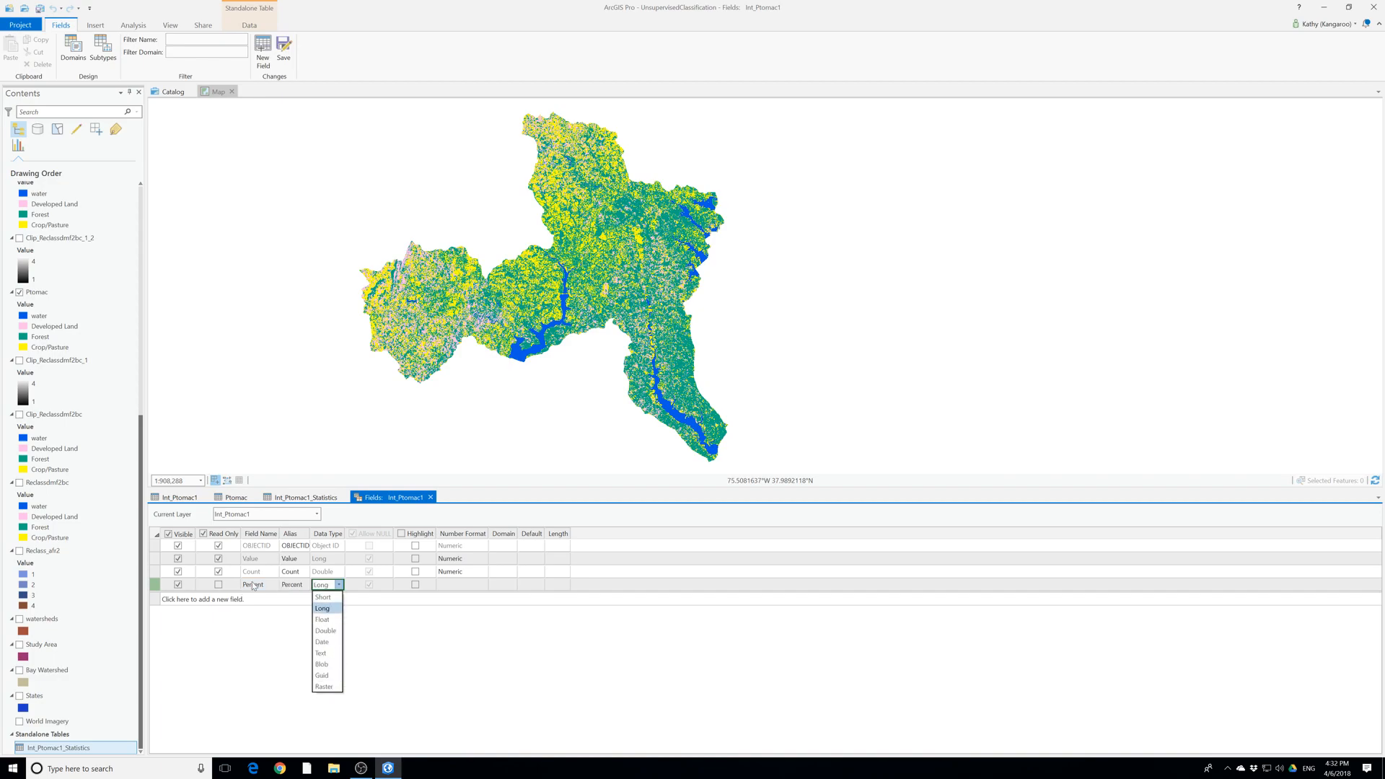
{"action": "left_click", "coordinate": [328, 619]}
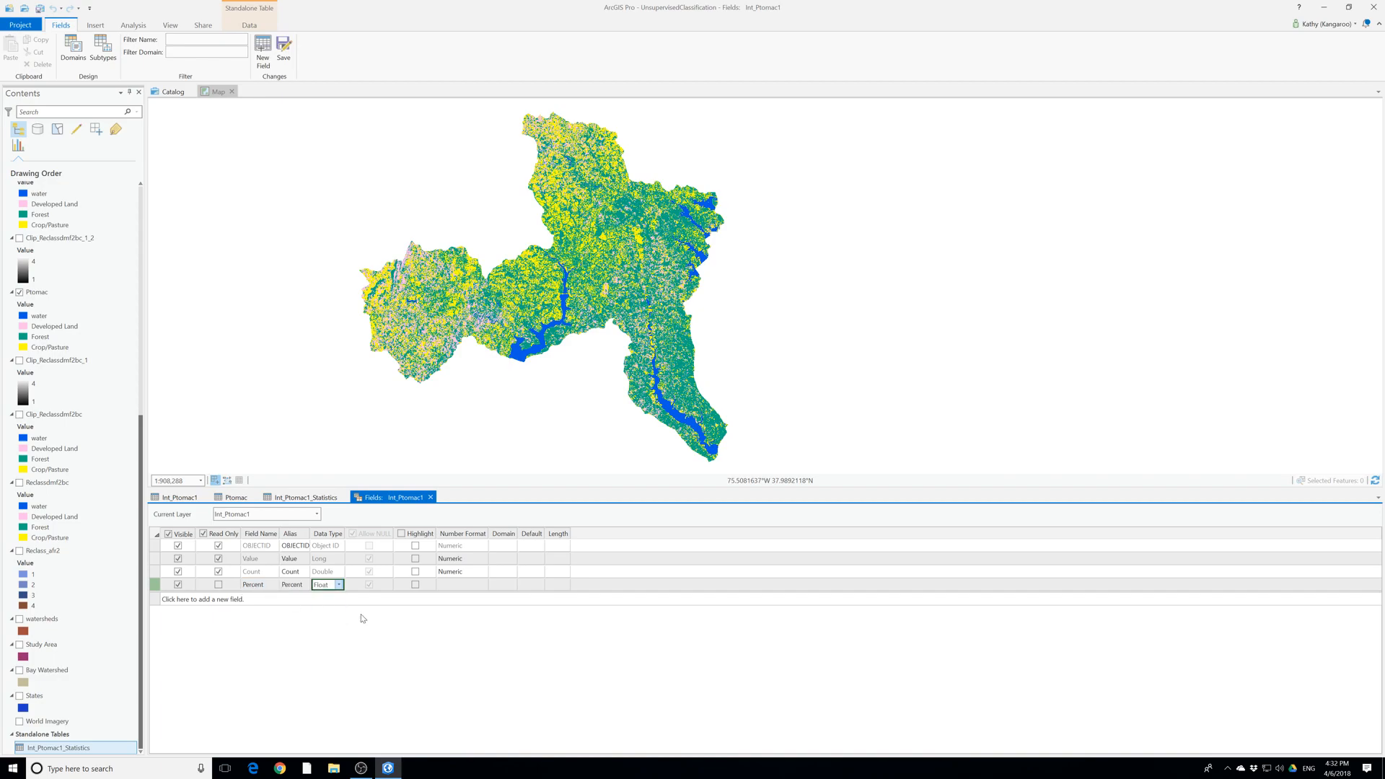
Format the Percent field as Percentage with one decimal place, then save the field changes and return to the Int_Ptomac1 table
{"action": "left_click", "coordinate": [482, 588]}
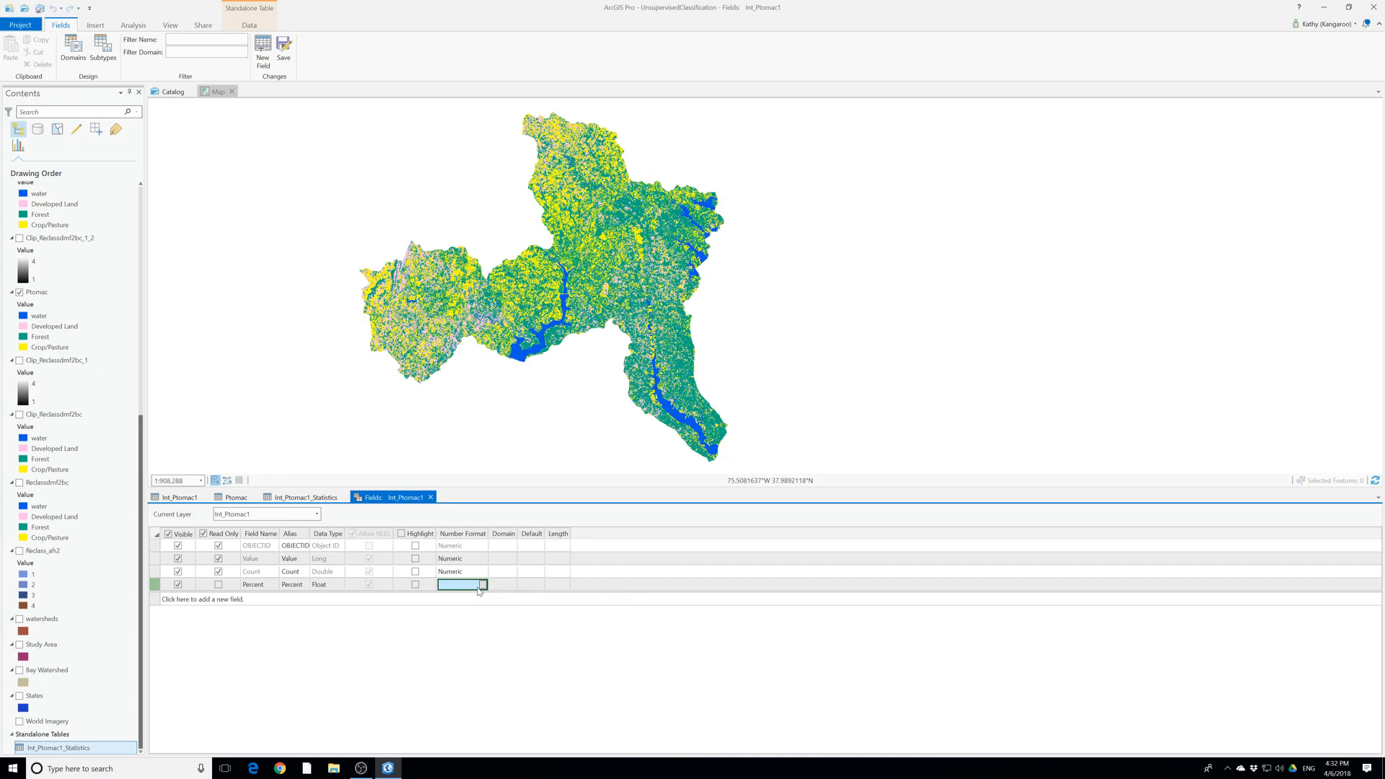
{"action": "left_click", "coordinate": [484, 586]}
{"action": "left_click", "coordinate": [700, 362]}
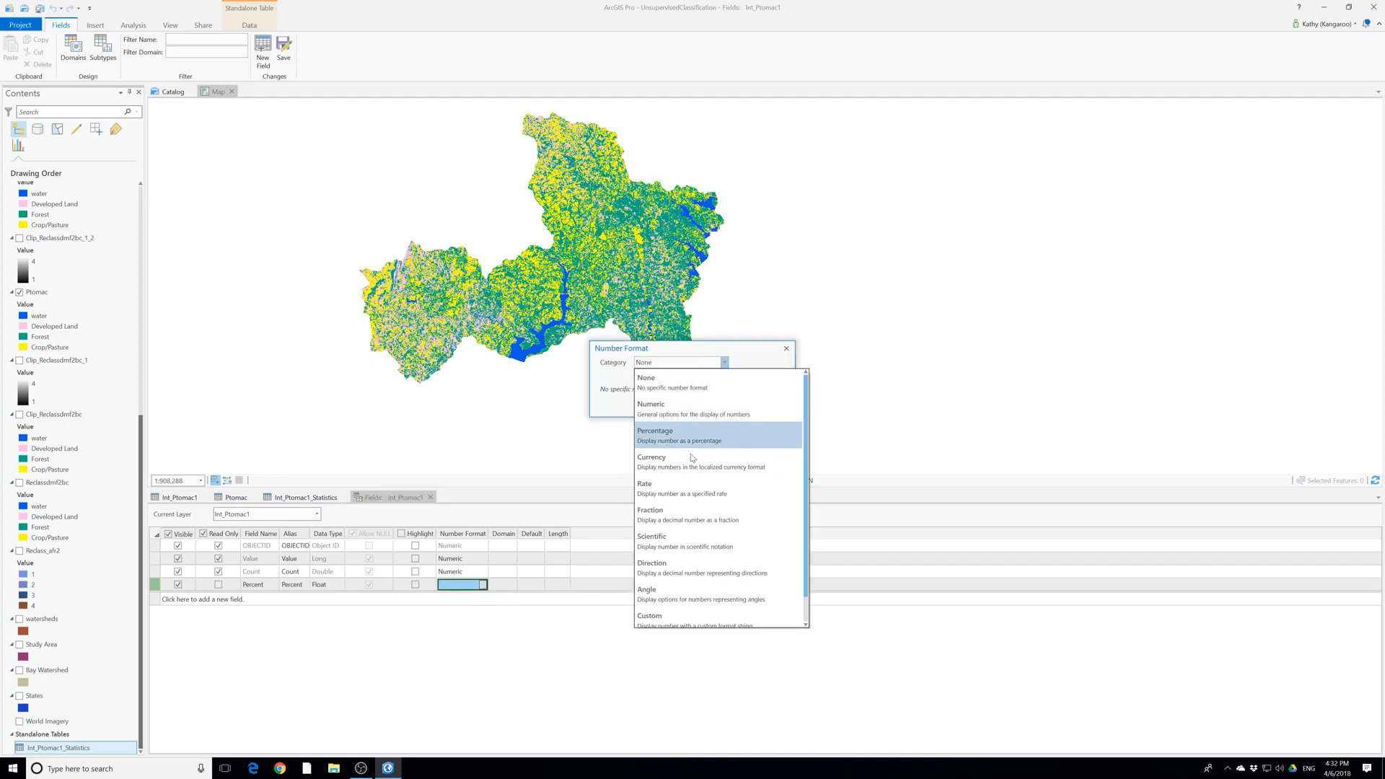
{"action": "left_click", "coordinate": [678, 435]}
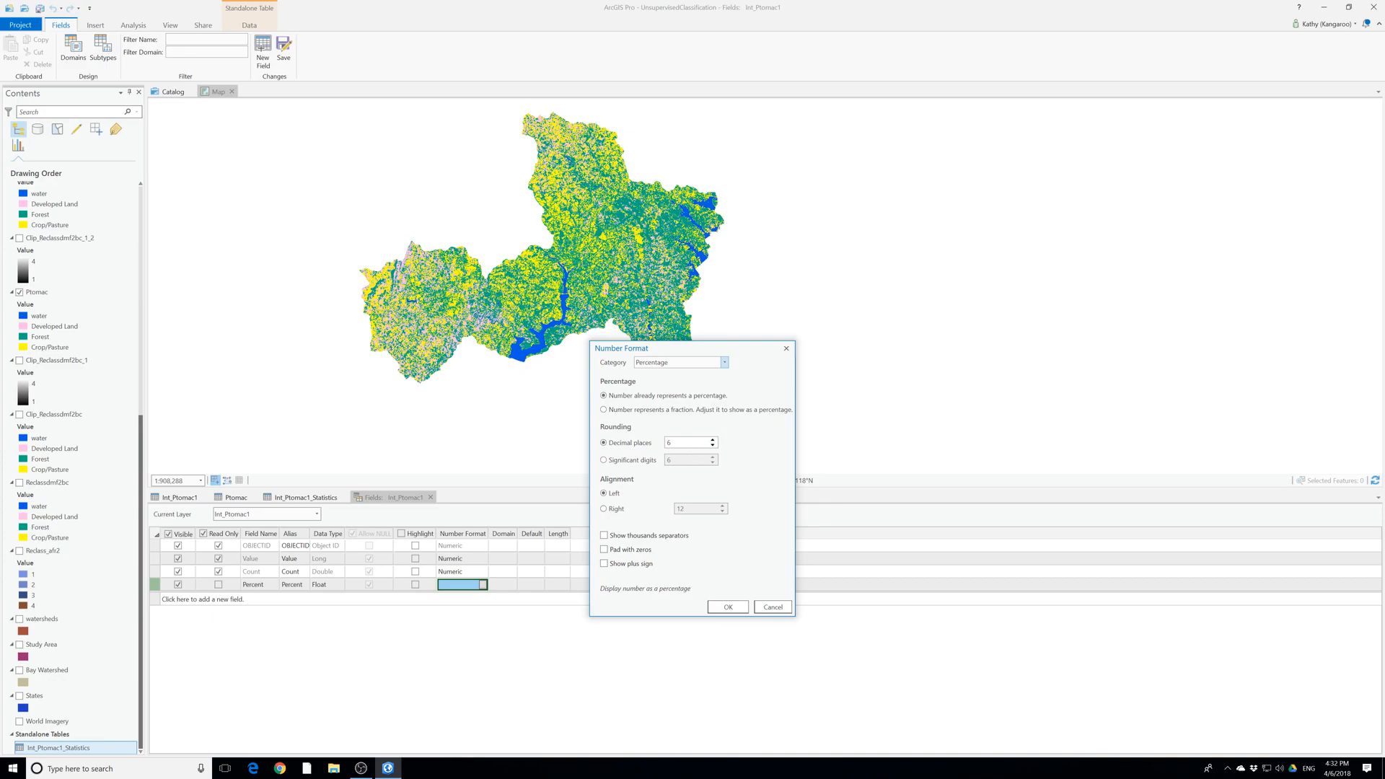
{"action": "left_click_drag", "start_coordinate": [676, 443], "coordinate": [664, 442]}
{"action": "left_click", "coordinate": [719, 609]}
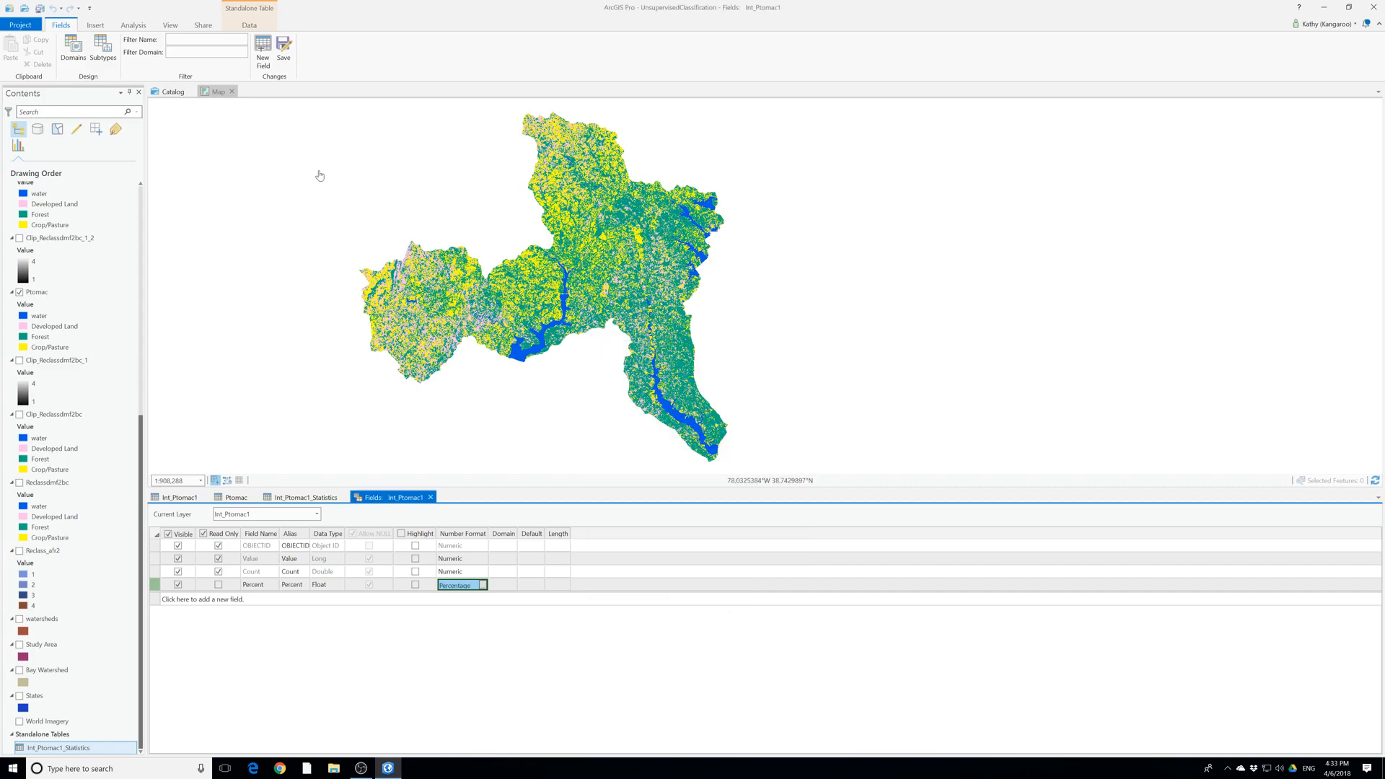
{"action": "left_click", "coordinate": [283, 49]}
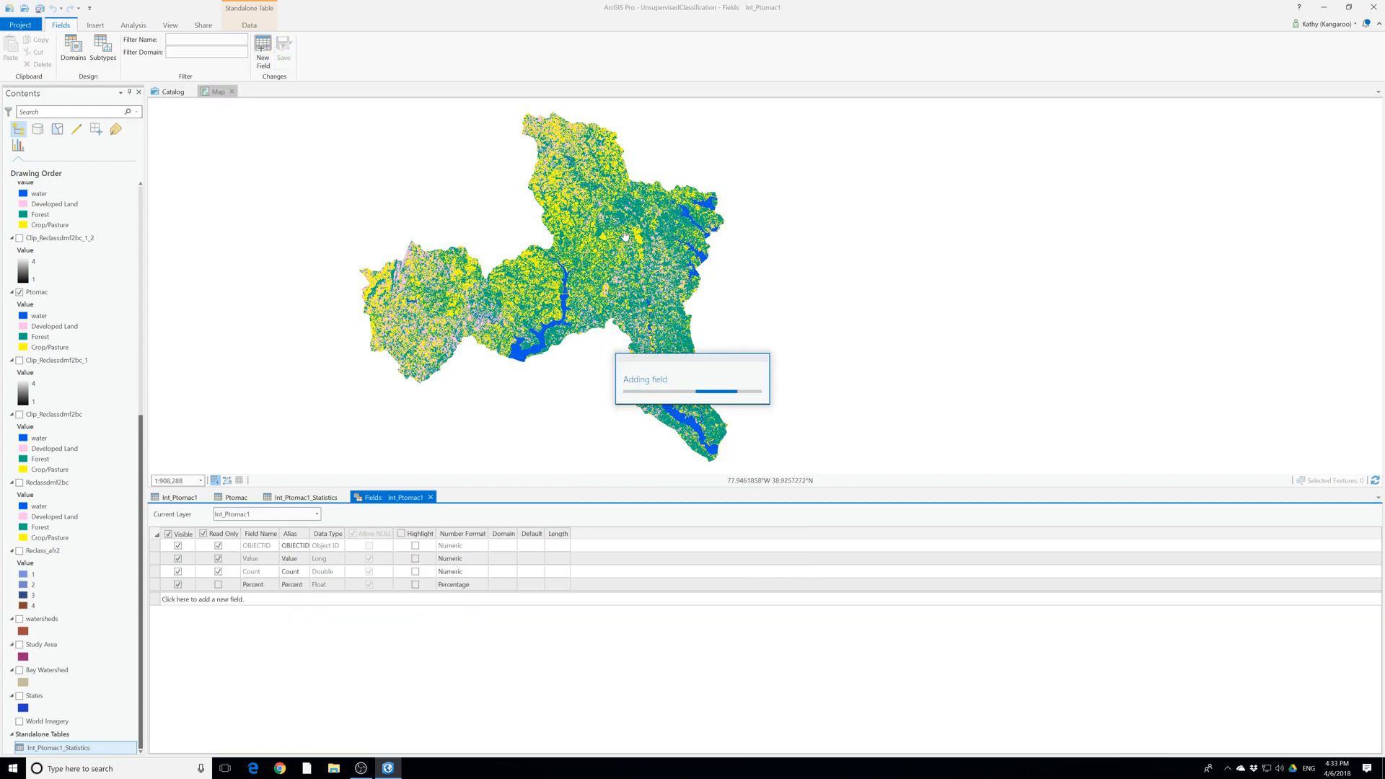
{"action": "left_click", "coordinate": [430, 498]}
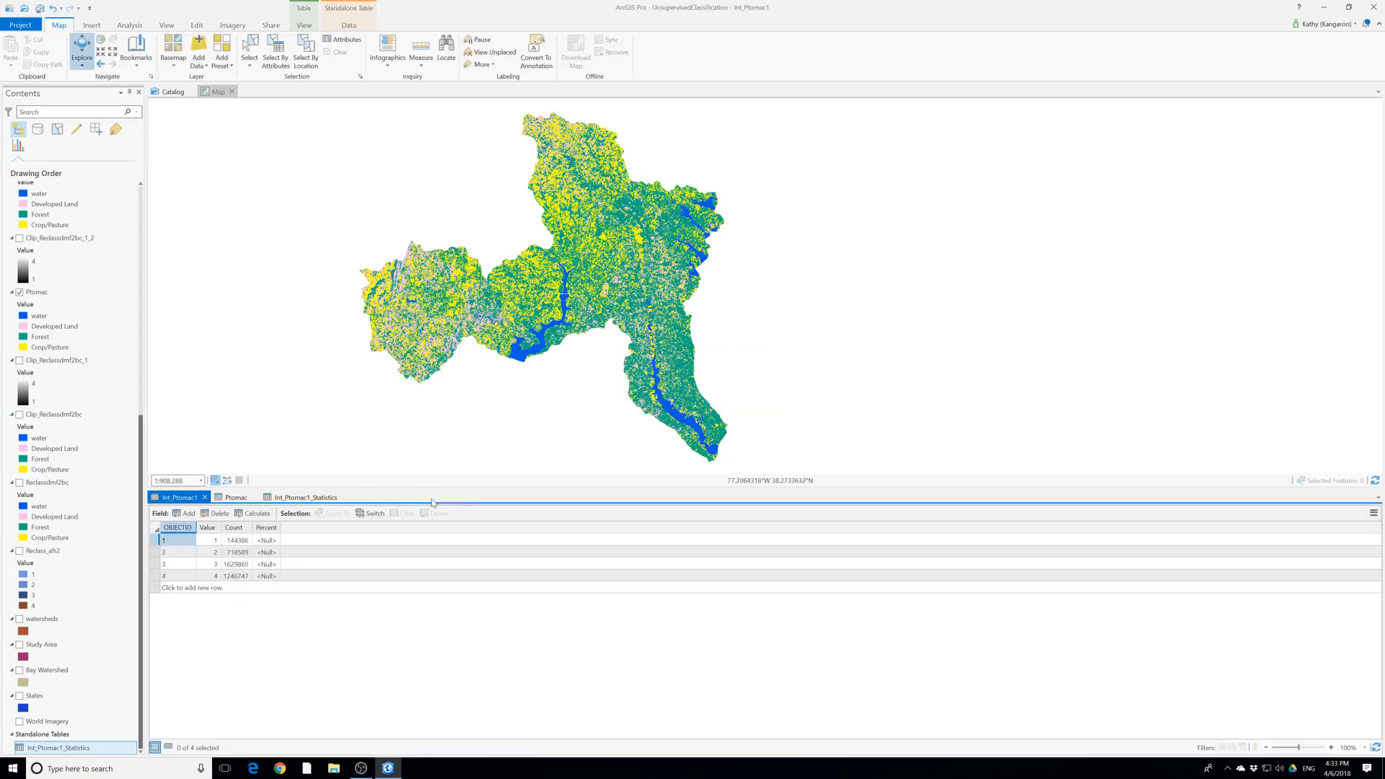
Calculate the Percent field of Int_Ptomac1 with the expression !Count! / 3739591 * 100
{"action": "right_click", "coordinate": [267, 528]}
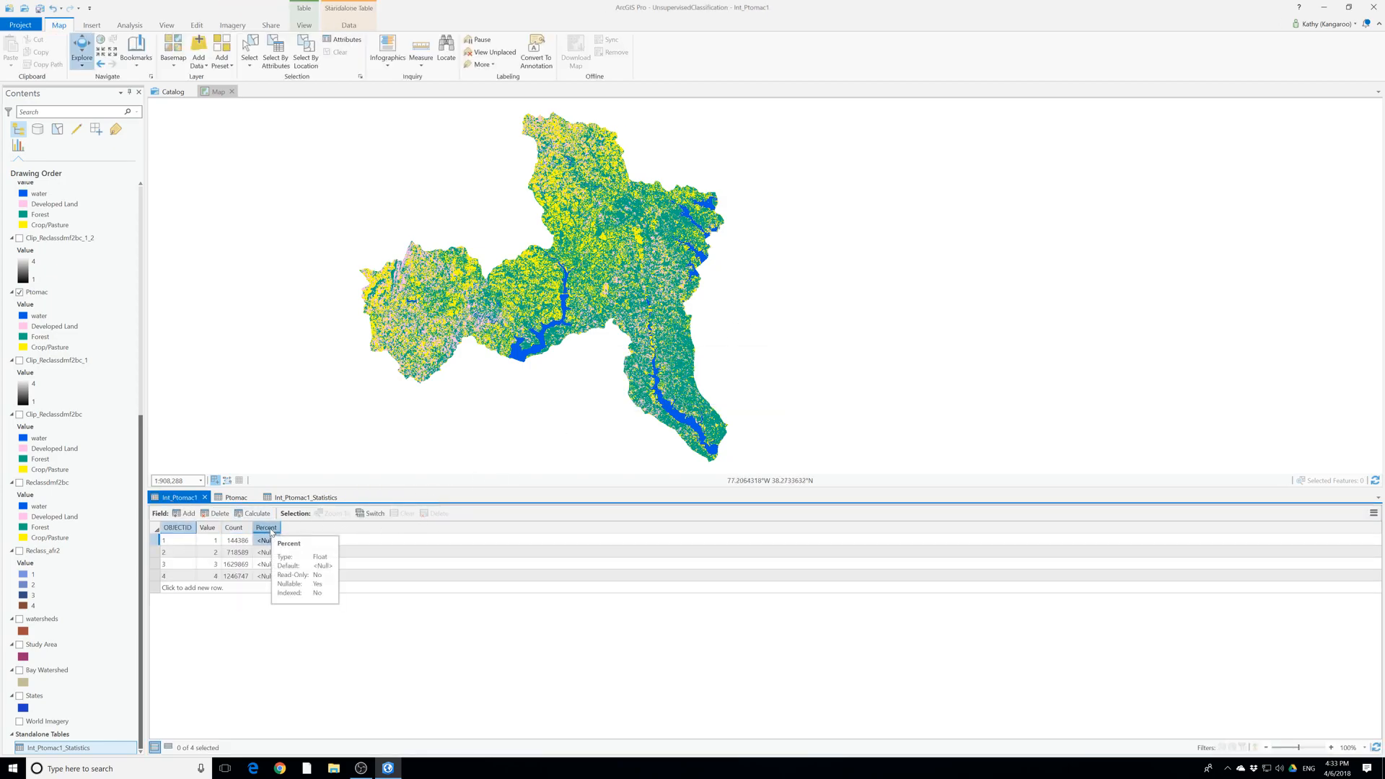
{"action": "left_click", "coordinate": [306, 596]}
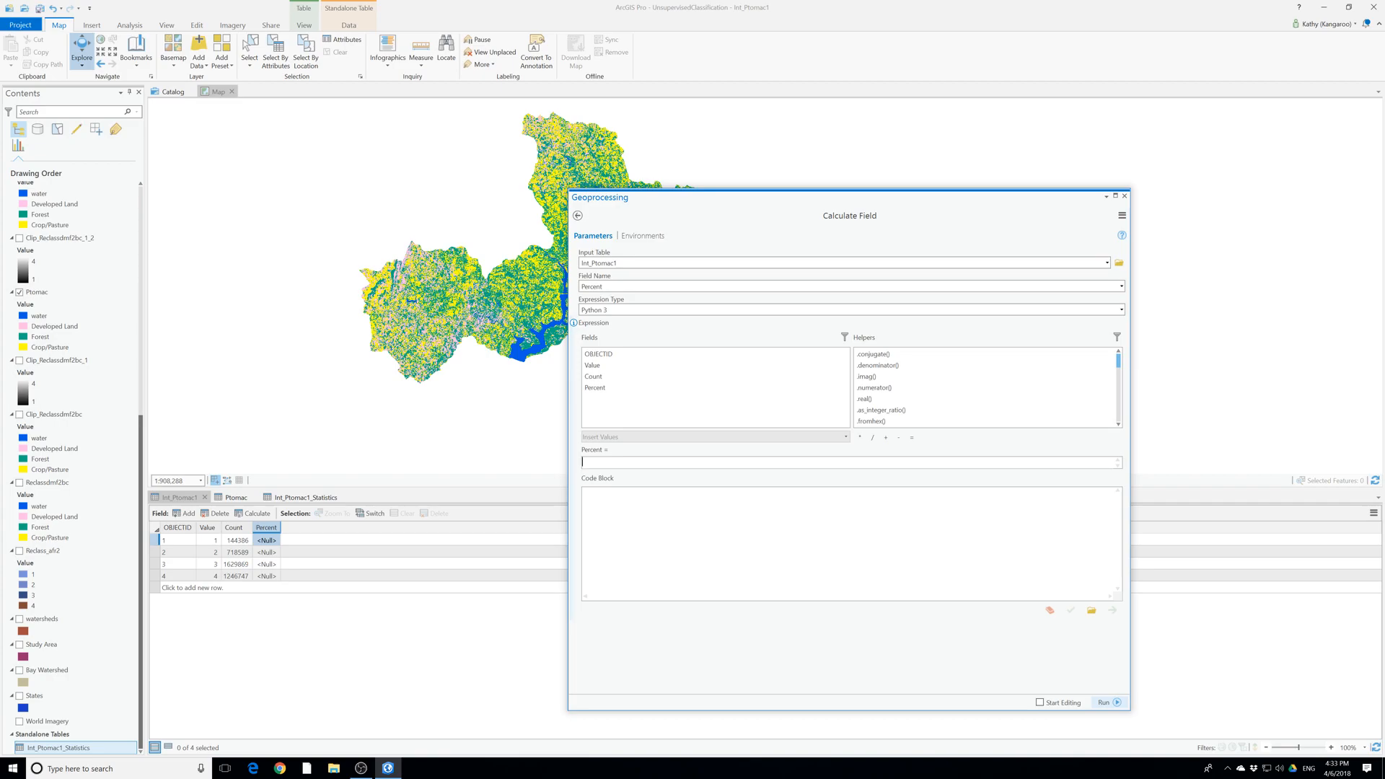
{"action": "double_click", "coordinate": [593, 376]}
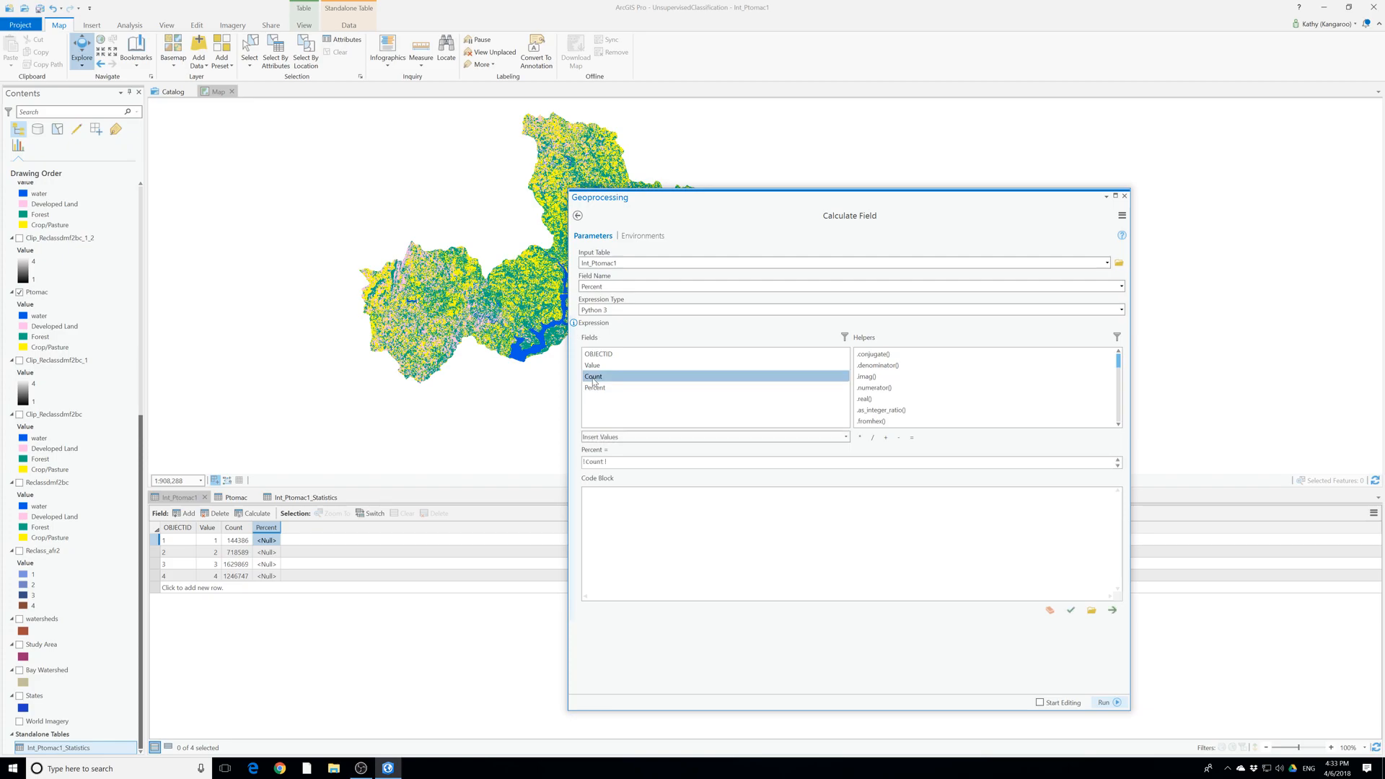
{"action": "left_click", "coordinate": [873, 438]}
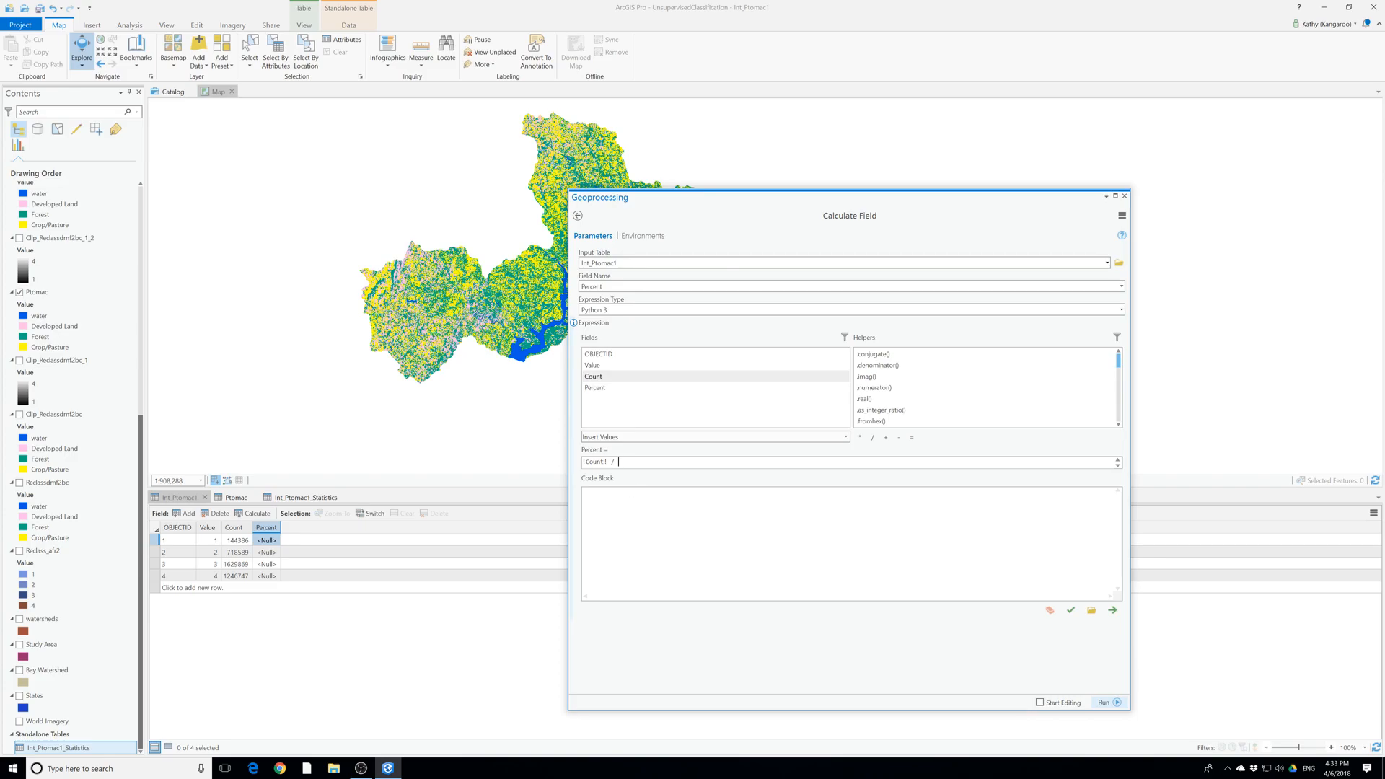
{"action": "type", "text": "739591 * 1"}
{"action": "type", "text": "00"}
{"action": "left_click", "coordinate": [1104, 703]}
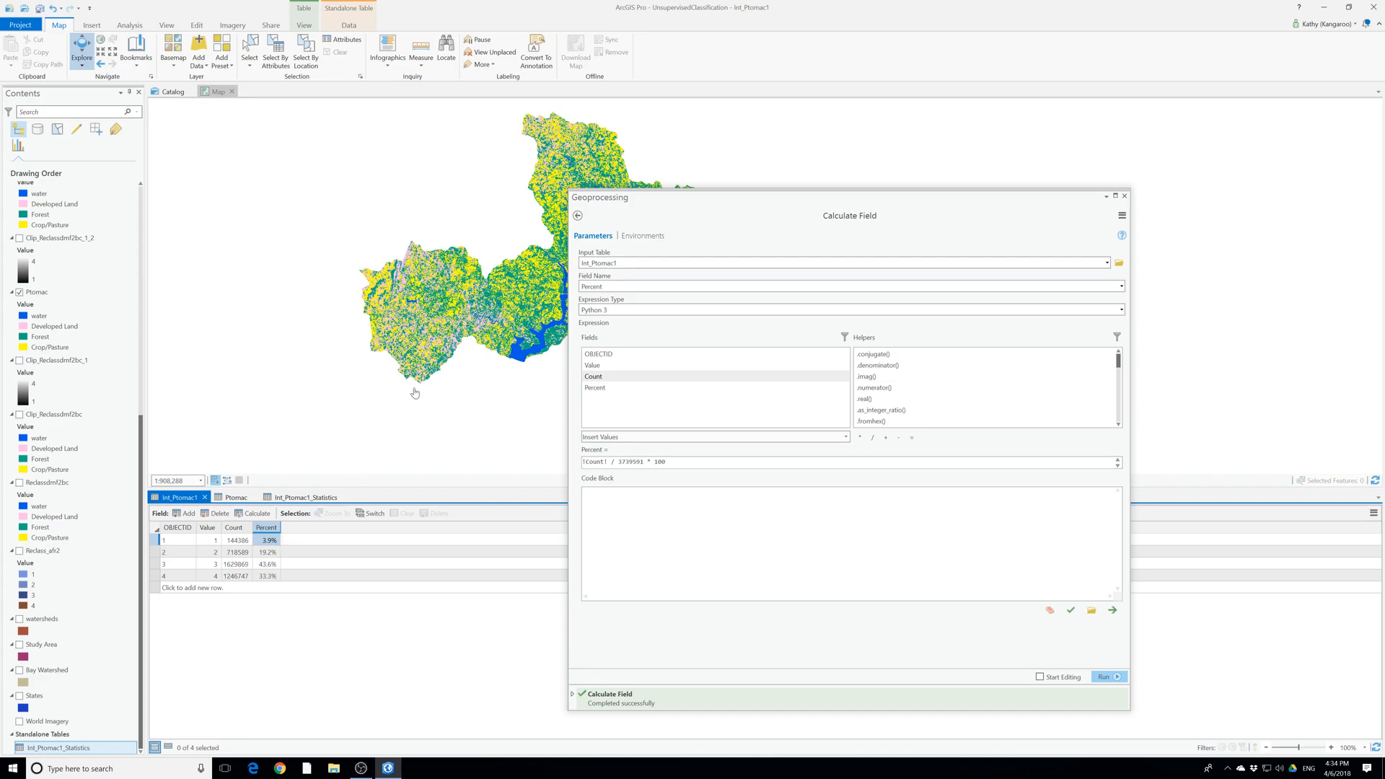
{"action": "left_click", "coordinate": [1124, 195]}
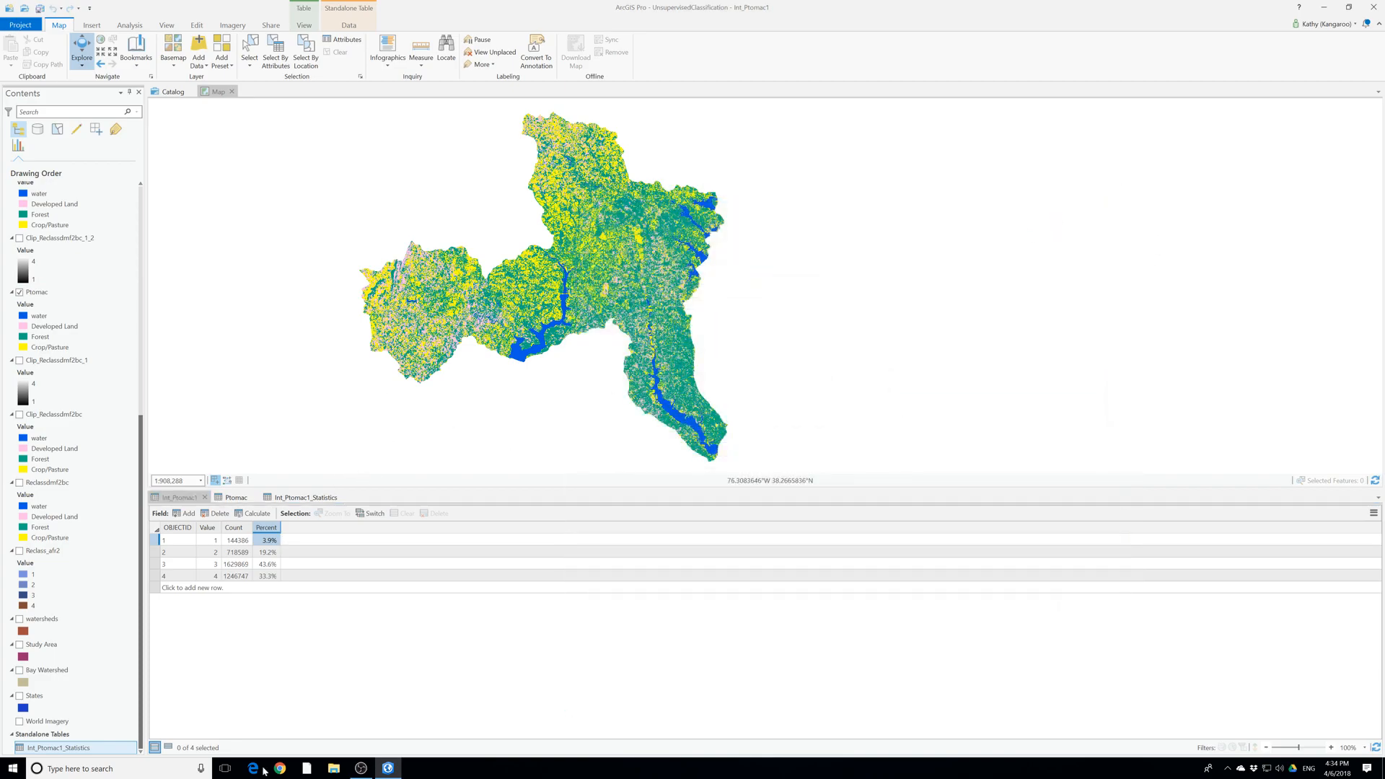
{"action": "left_click", "coordinate": [307, 499]}
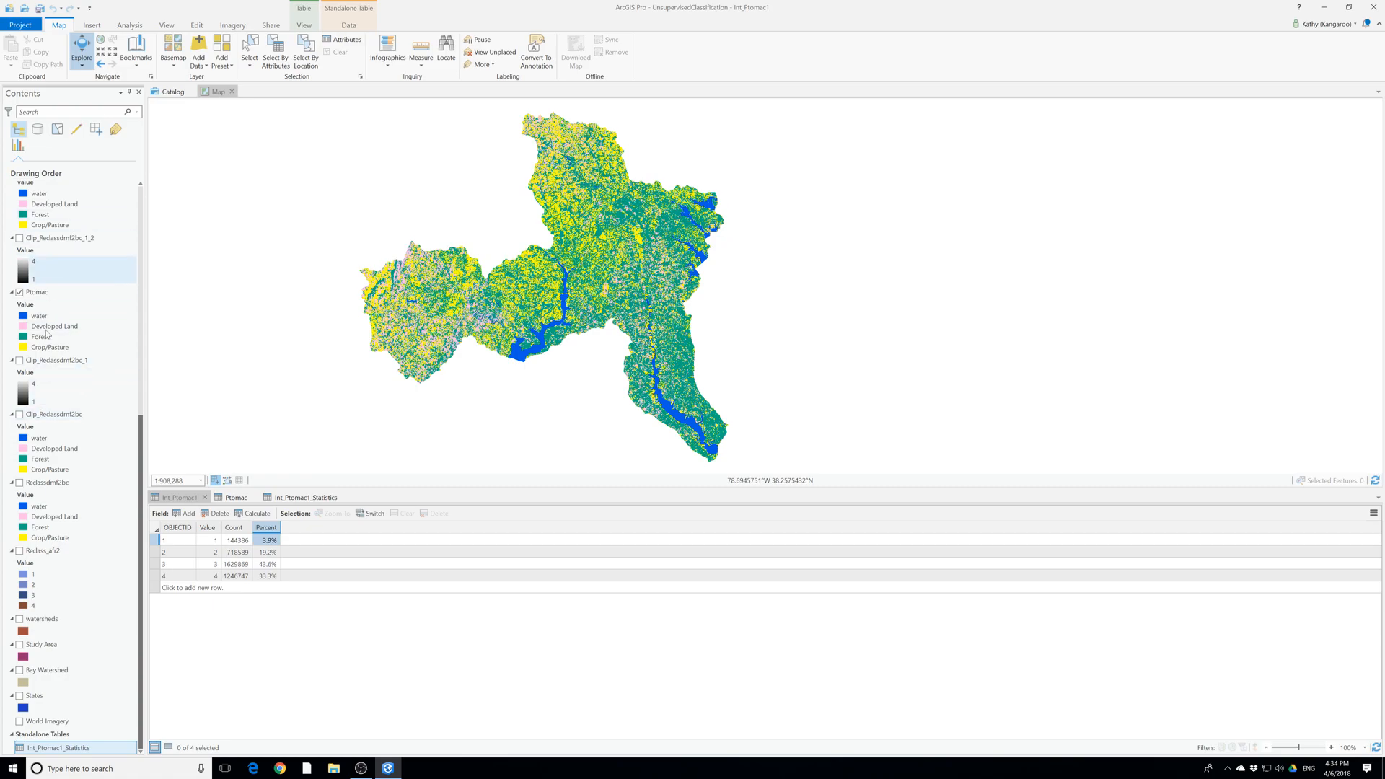
Run the Int tool on the Patuxent raster, keeping the default output raster Int_Patuxent1
{"action": "scroll", "coordinate": [45, 340], "scroll_direction": "up", "scroll_amount": 1}
{"action": "scroll", "coordinate": [40, 346], "scroll_direction": "up", "scroll_amount": 2}
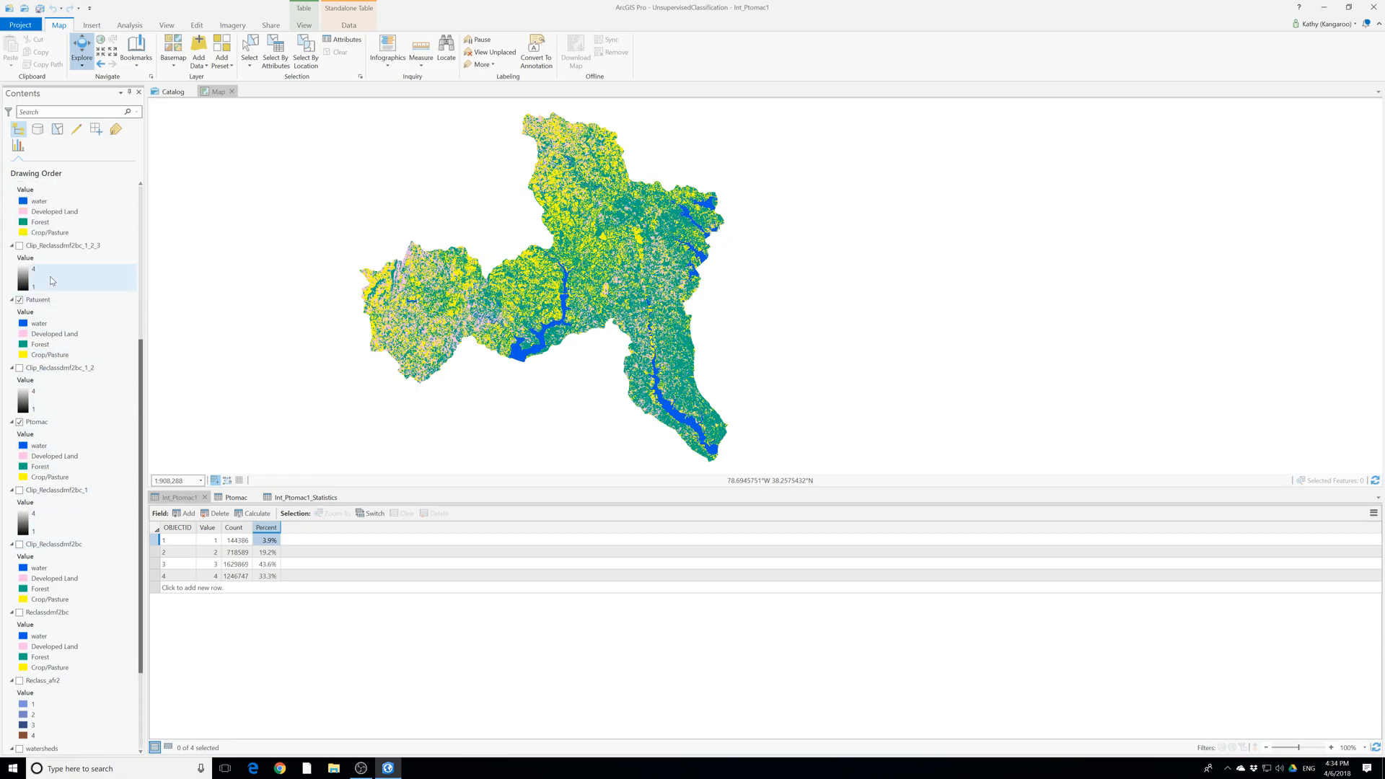
{"action": "left_click", "coordinate": [45, 327]}
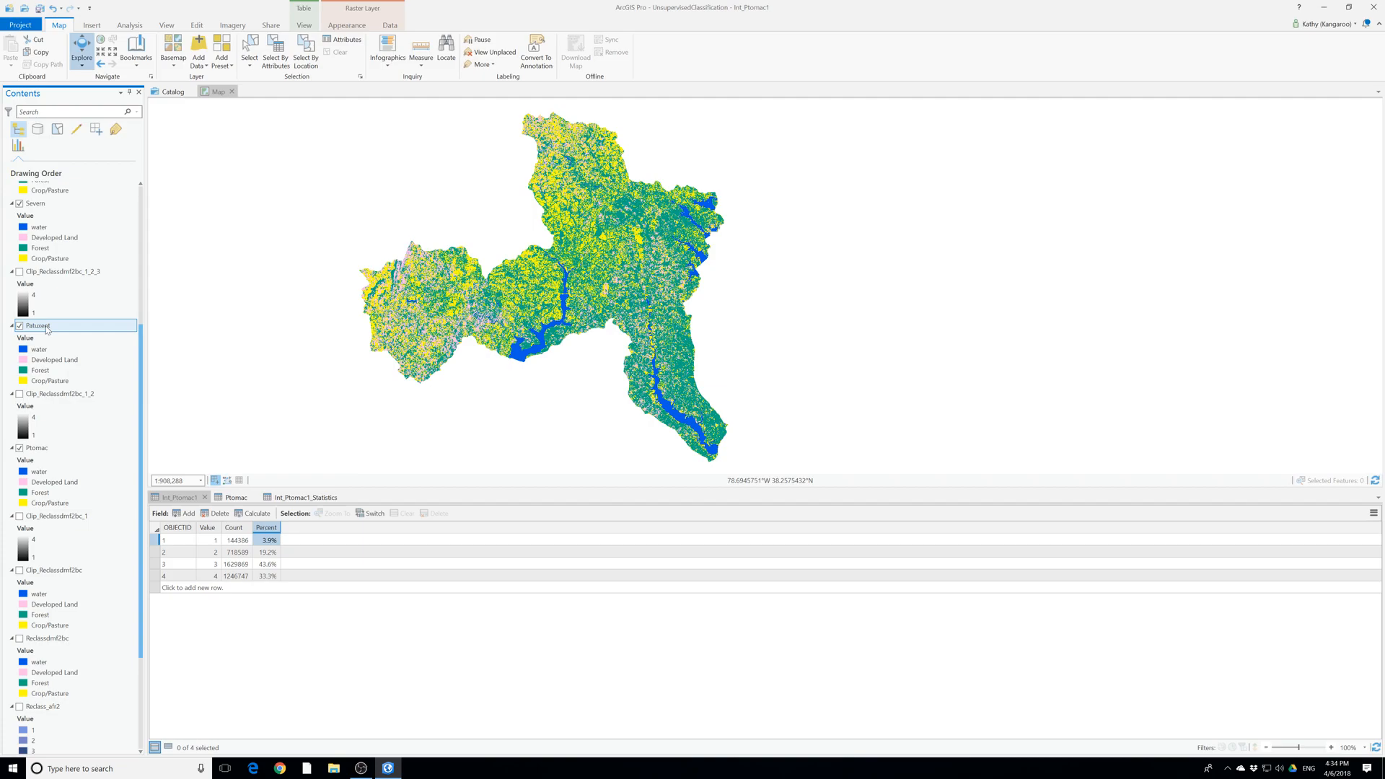
{"action": "left_click", "coordinate": [142, 25]}
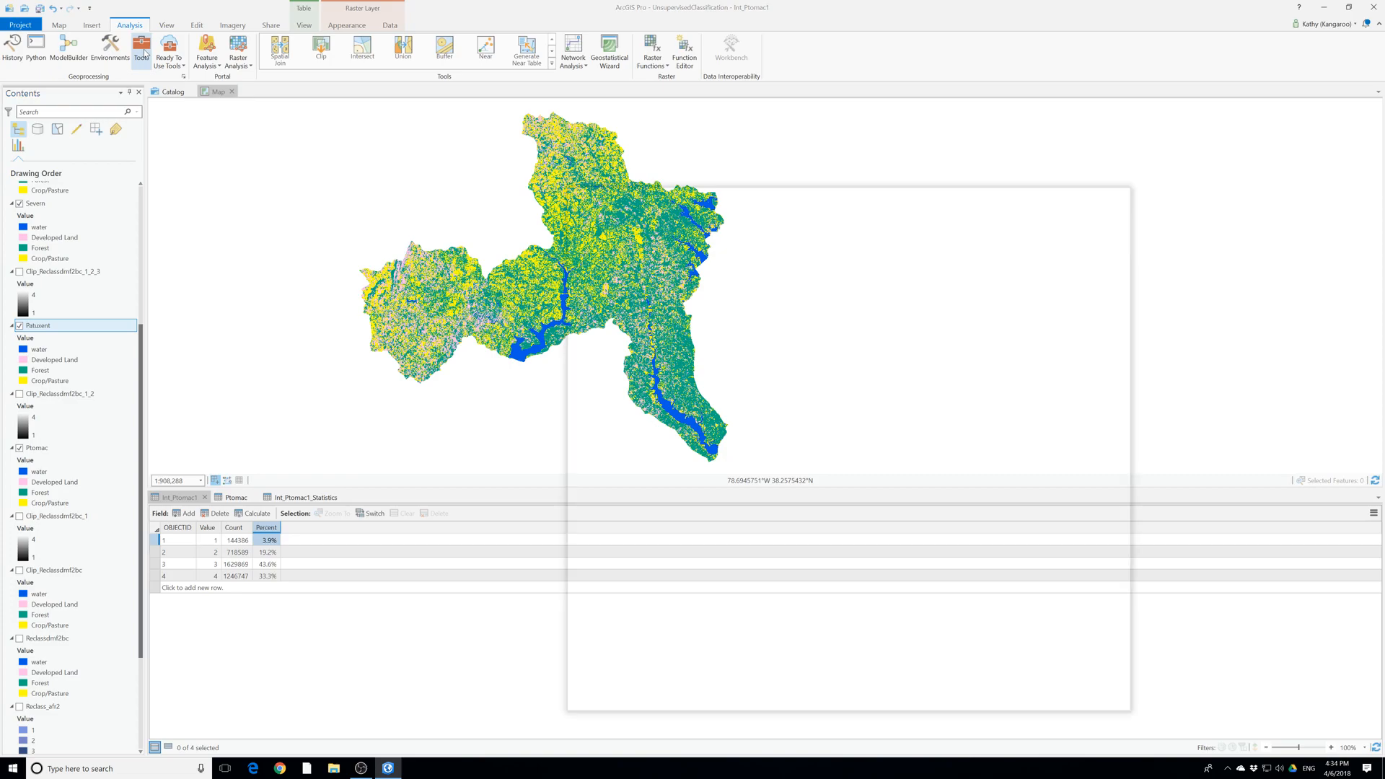
{"action": "left_click", "coordinate": [142, 54]}
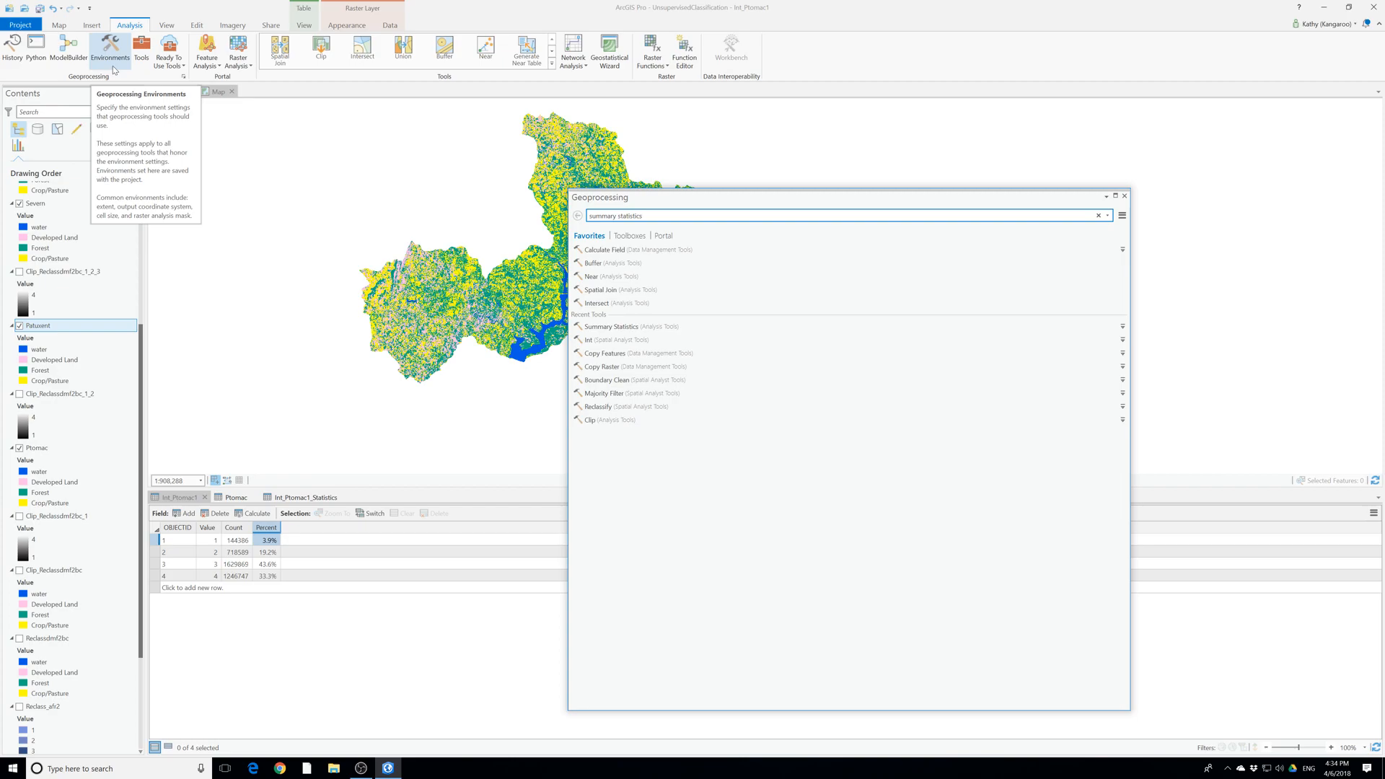
{"action": "left_click", "coordinate": [596, 340]}
{"action": "left_click", "coordinate": [1107, 263]}
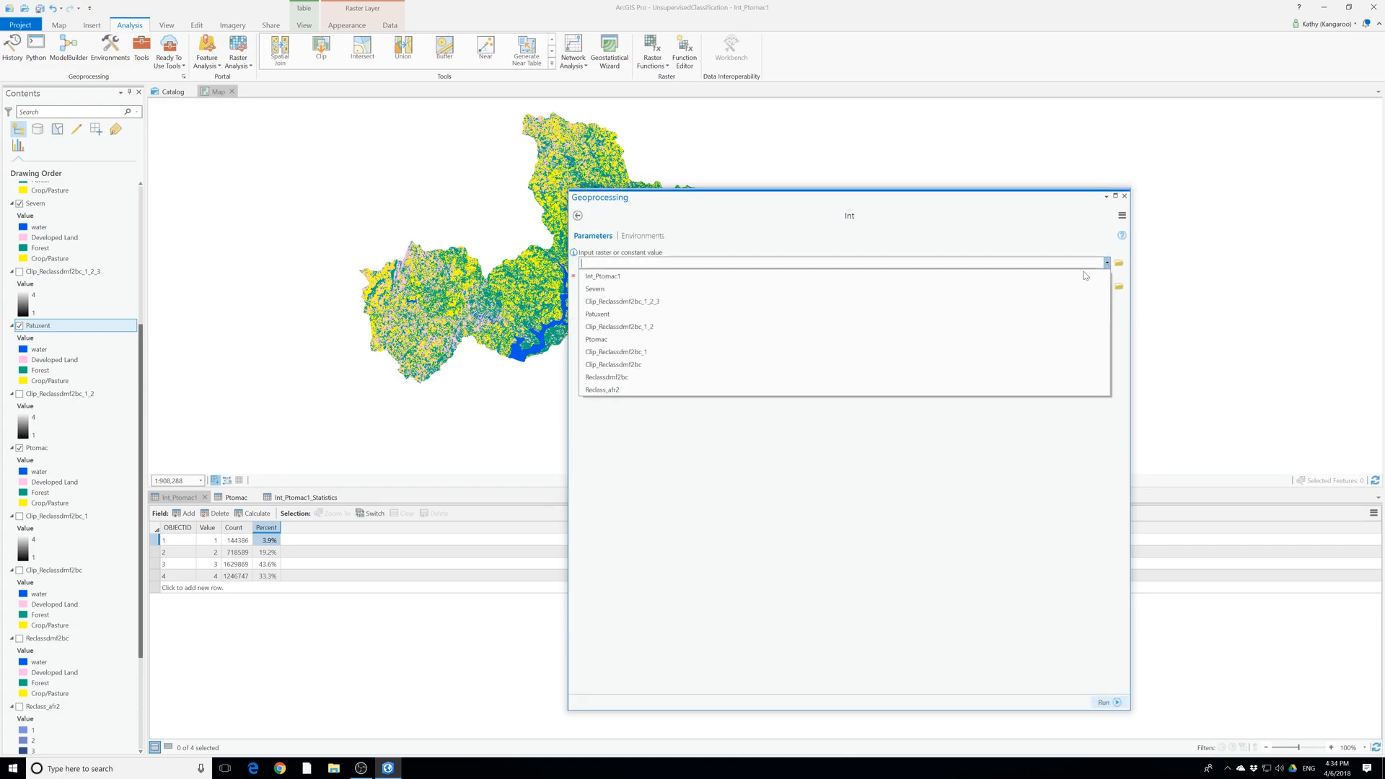
{"action": "left_click", "coordinate": [606, 316]}
{"action": "left_click", "coordinate": [1106, 702]}
{"action": "mouse_move", "coordinate": [671, 694]}
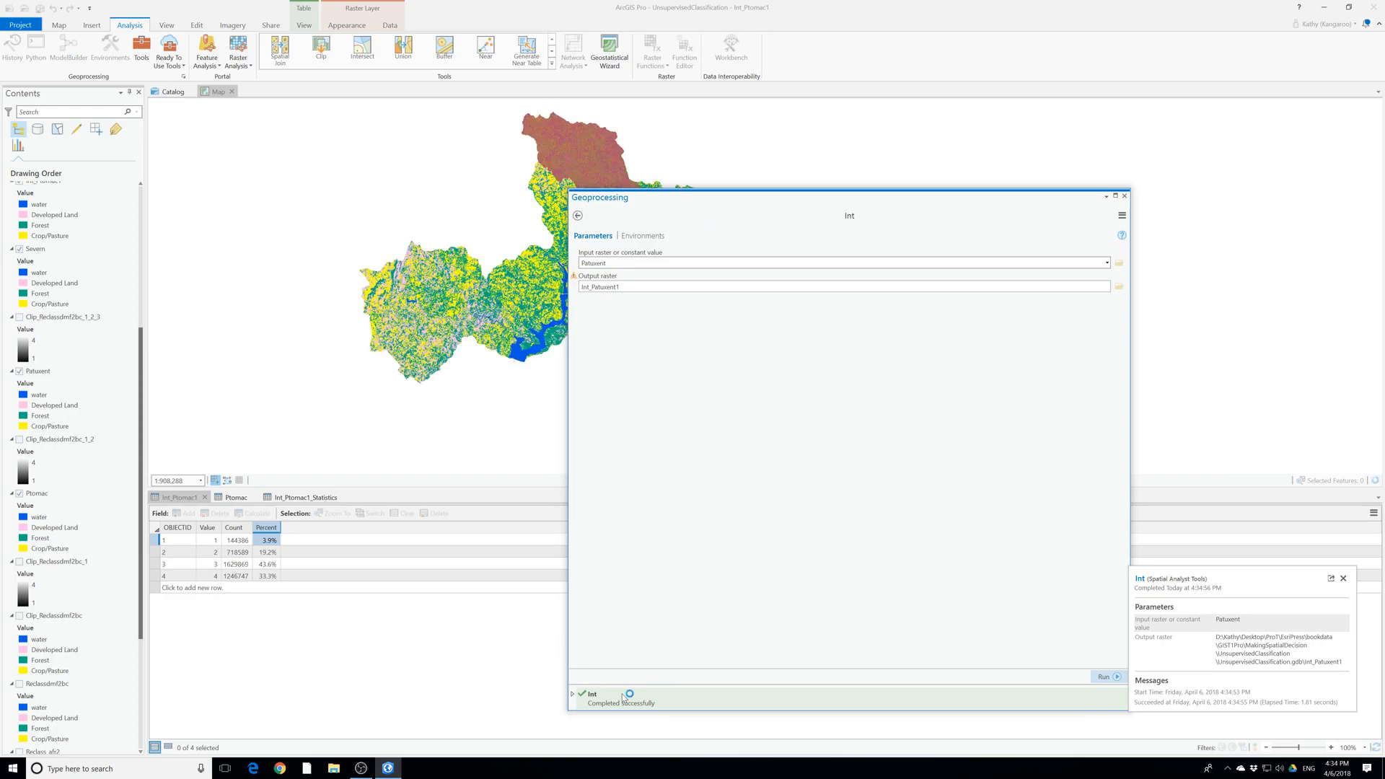
{"action": "left_click", "coordinate": [1125, 196]}
Import the Reclass.lyrx symbology from the UnsupervisedClassification folder into the Int_Patuxent1 layer
{"action": "scroll", "coordinate": [59, 356], "scroll_direction": "up", "scroll_amount": 1}
{"action": "scroll", "coordinate": [59, 356], "scroll_direction": "up", "scroll_amount": 3}
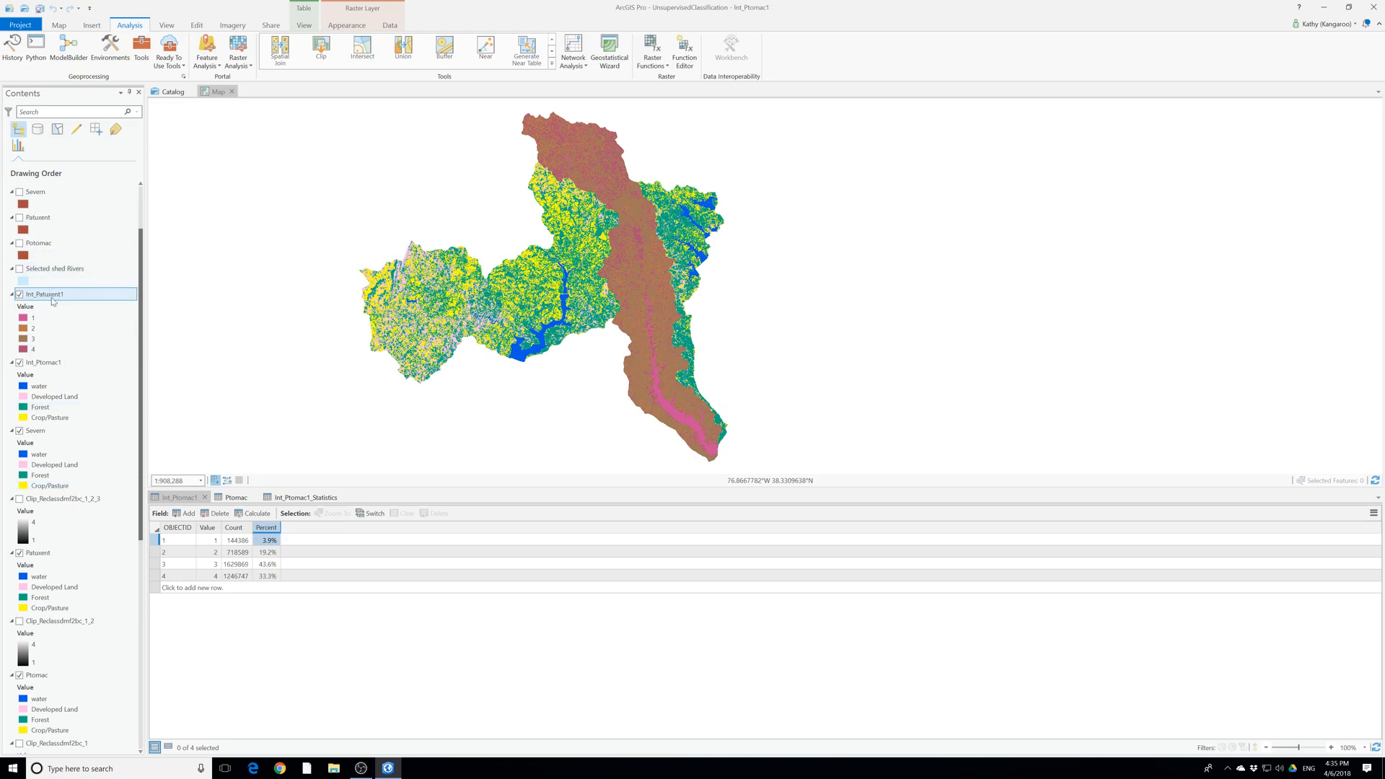
{"action": "right_click", "coordinate": [52, 302]}
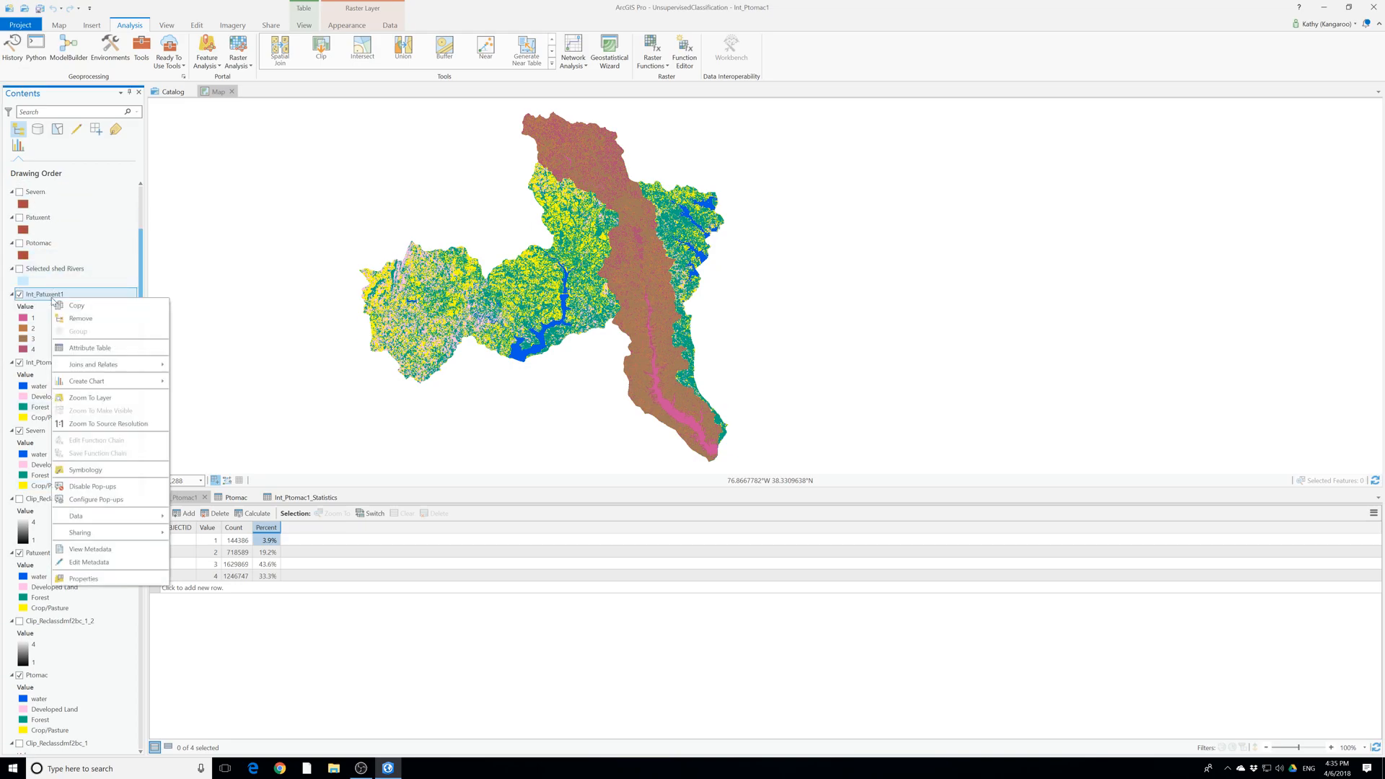
{"action": "left_click", "coordinate": [101, 470]}
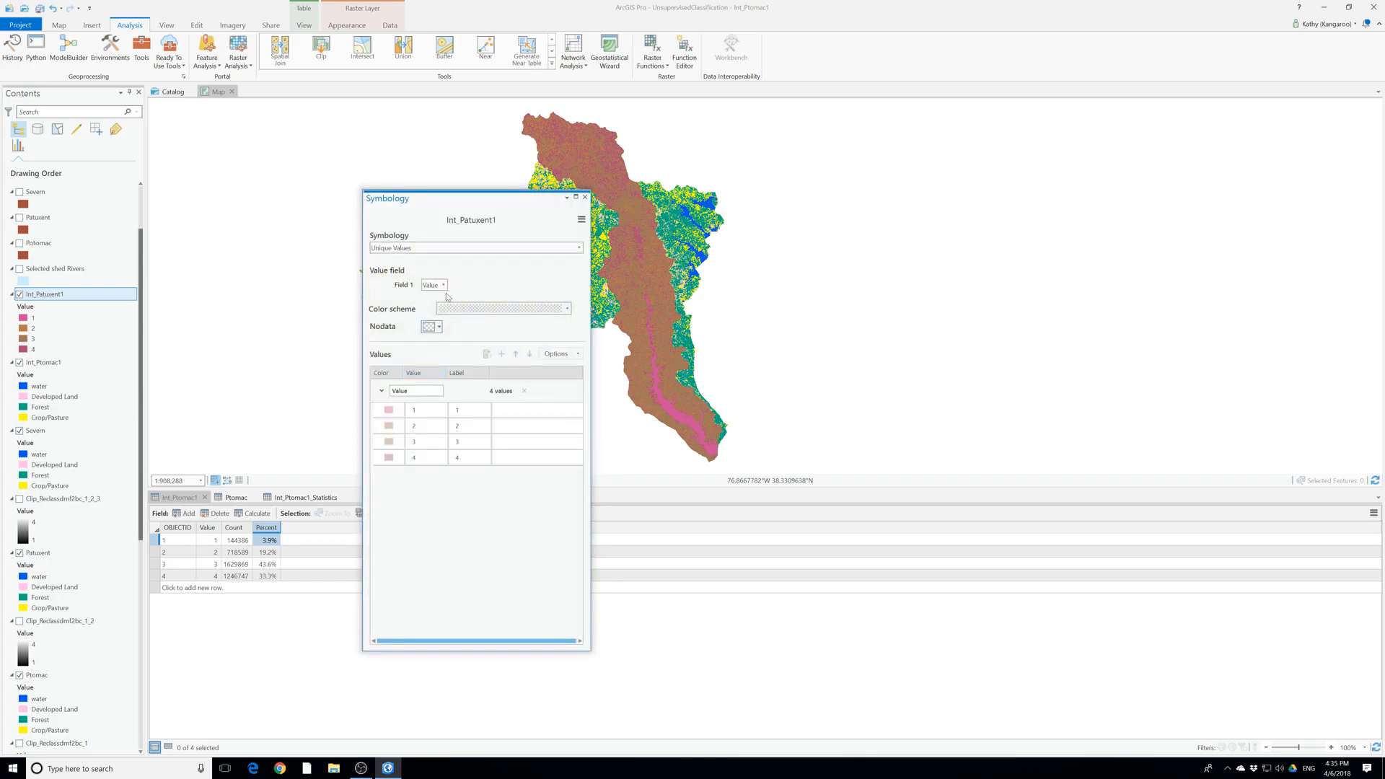
{"action": "left_click", "coordinate": [581, 219]}
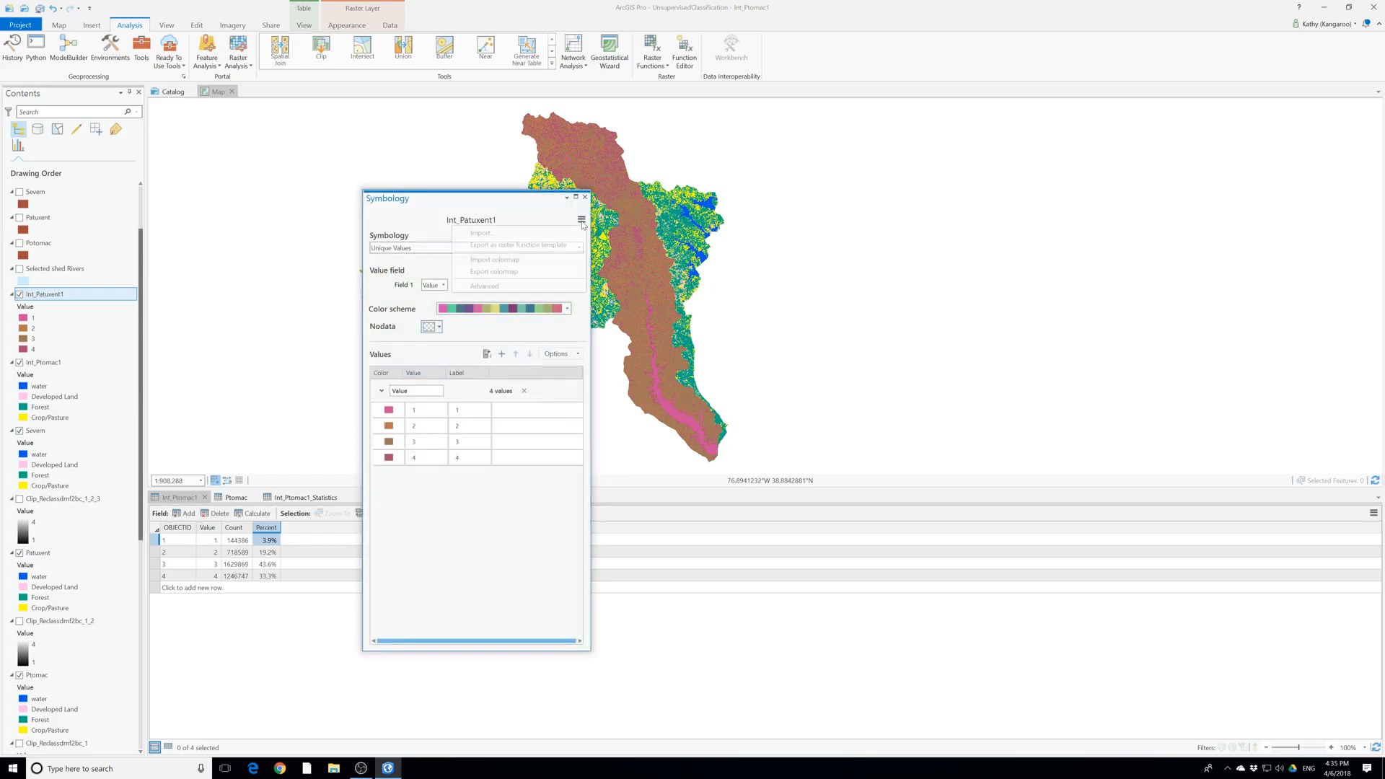
{"action": "left_click", "coordinate": [497, 233]}
{"action": "left_click", "coordinate": [492, 238]}
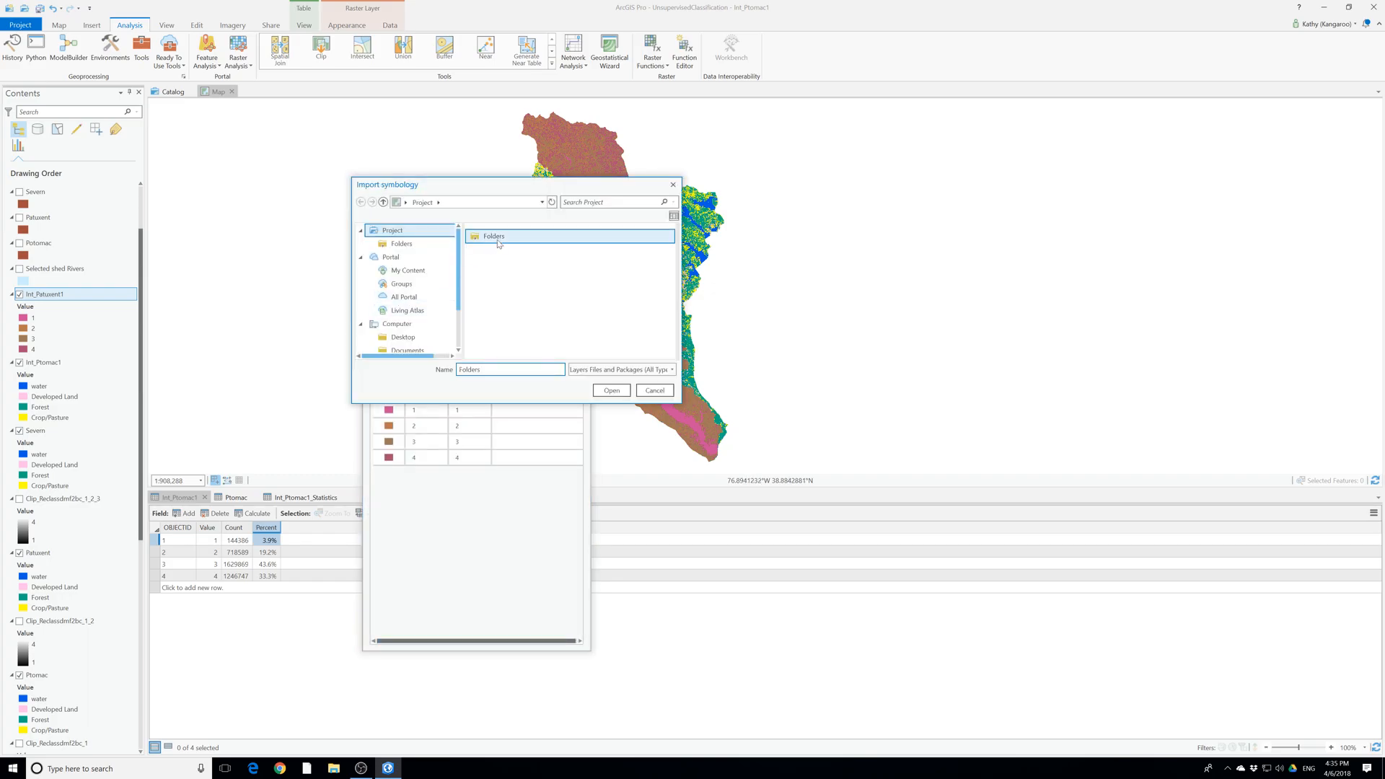
{"action": "double_click", "coordinate": [498, 238]}
{"action": "double_click", "coordinate": [505, 236]}
{"action": "left_click", "coordinate": [500, 264]}
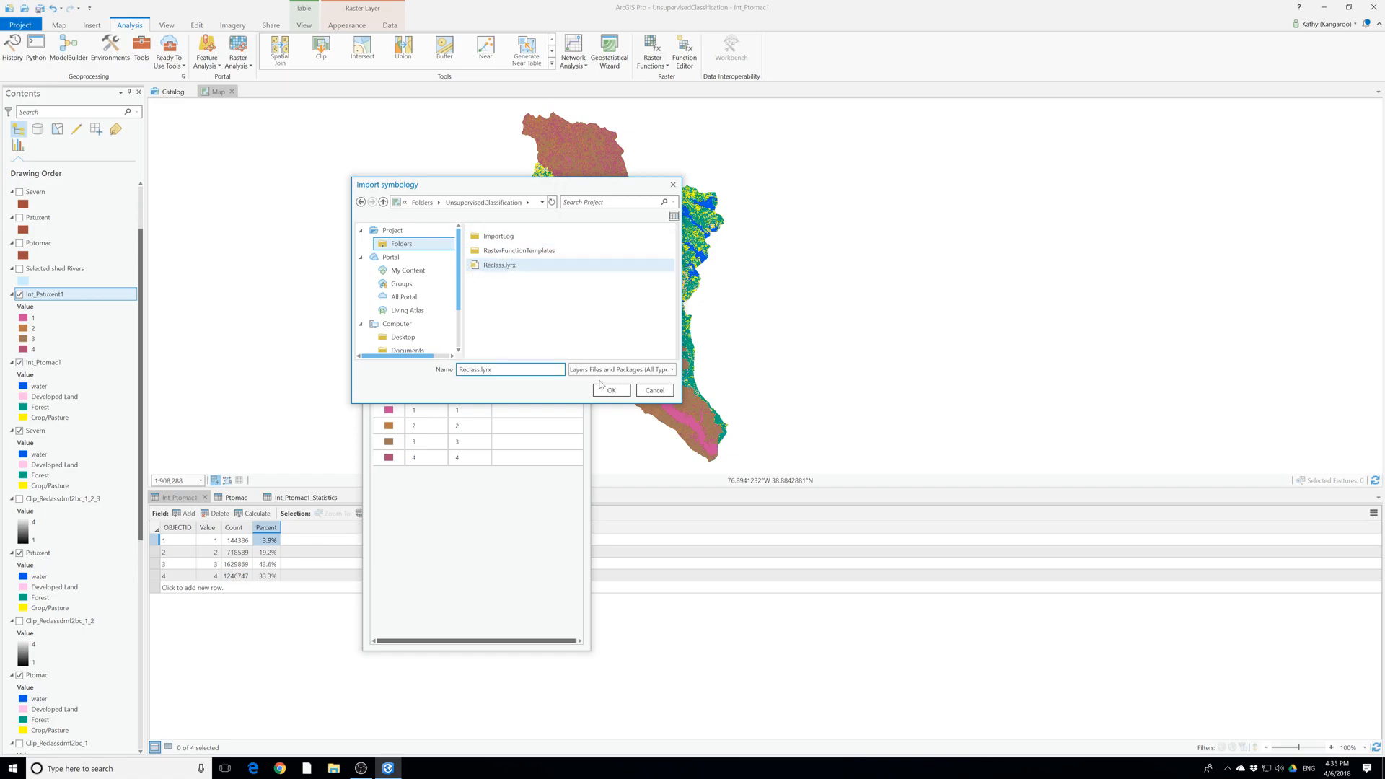
{"action": "left_click", "coordinate": [611, 389]}
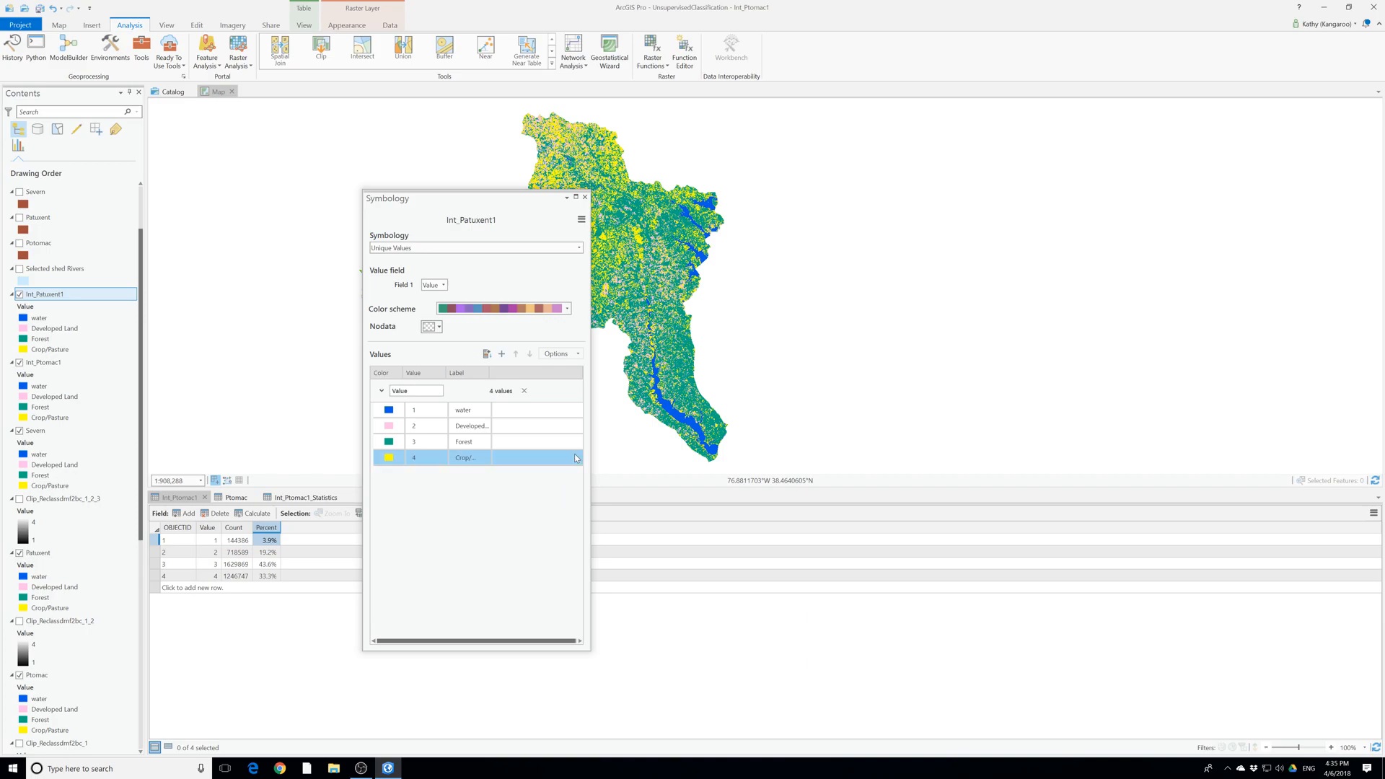
Summarize the Count field of the Int_Patuxent1 table with the Sum statistic and no case field, output to Int_Patuxent1_Statistics
{"action": "left_click", "coordinate": [584, 197]}
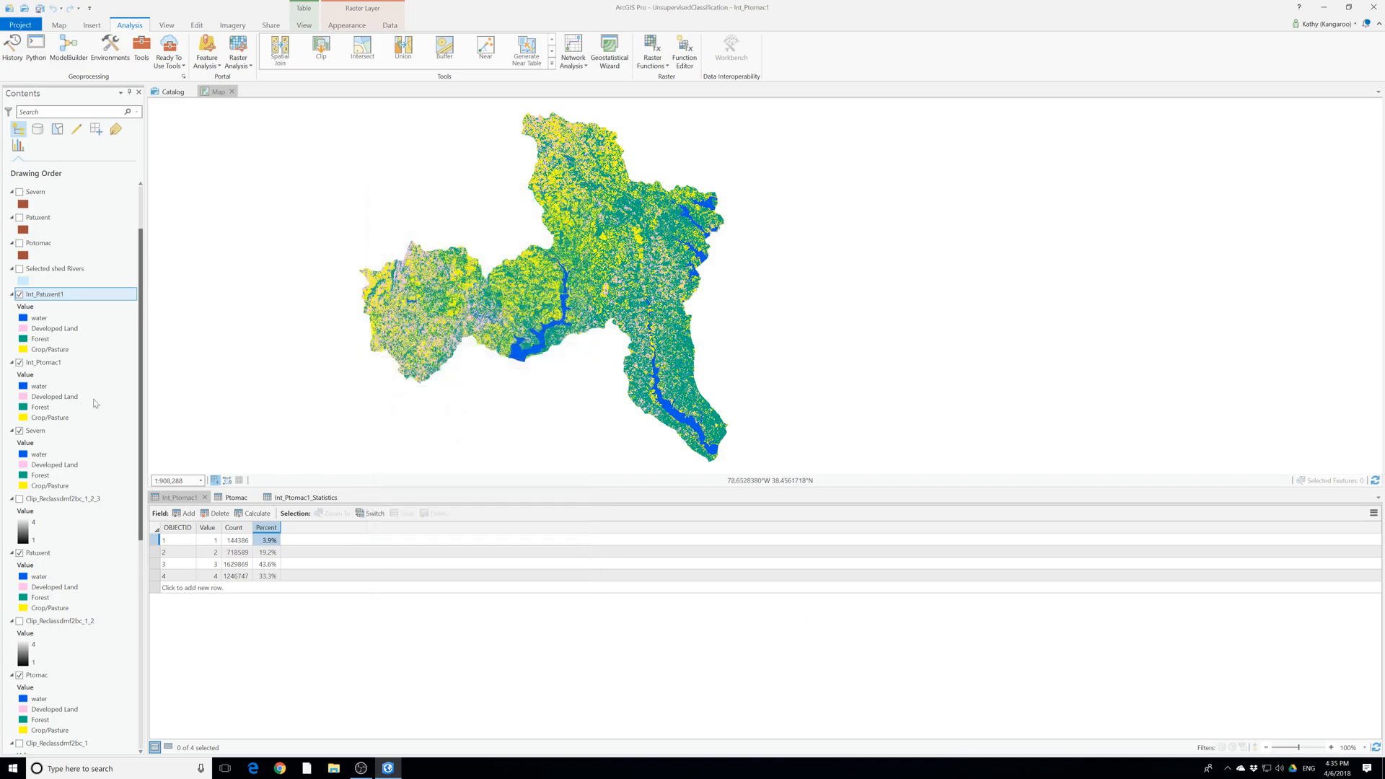
{"action": "right_click", "coordinate": [42, 297]}
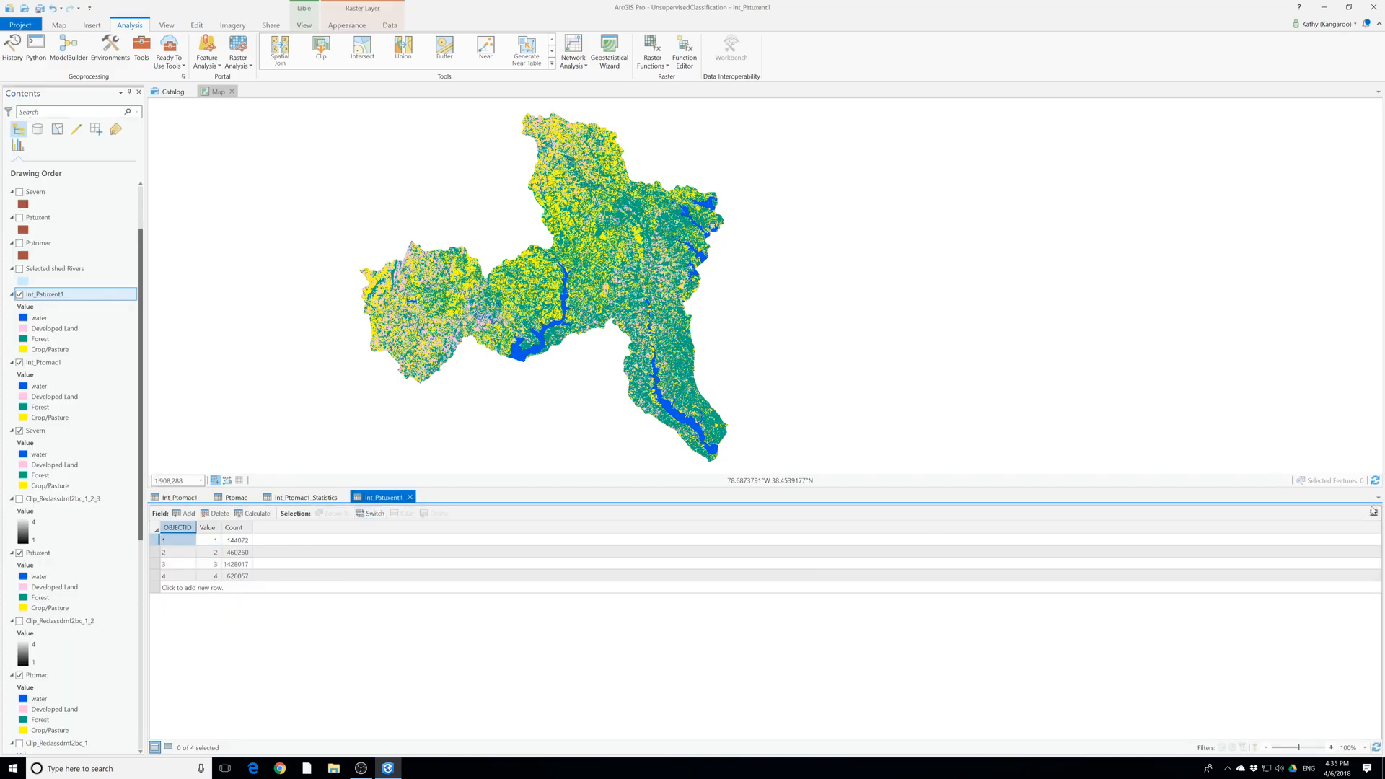
{"action": "left_click", "coordinate": [237, 531]}
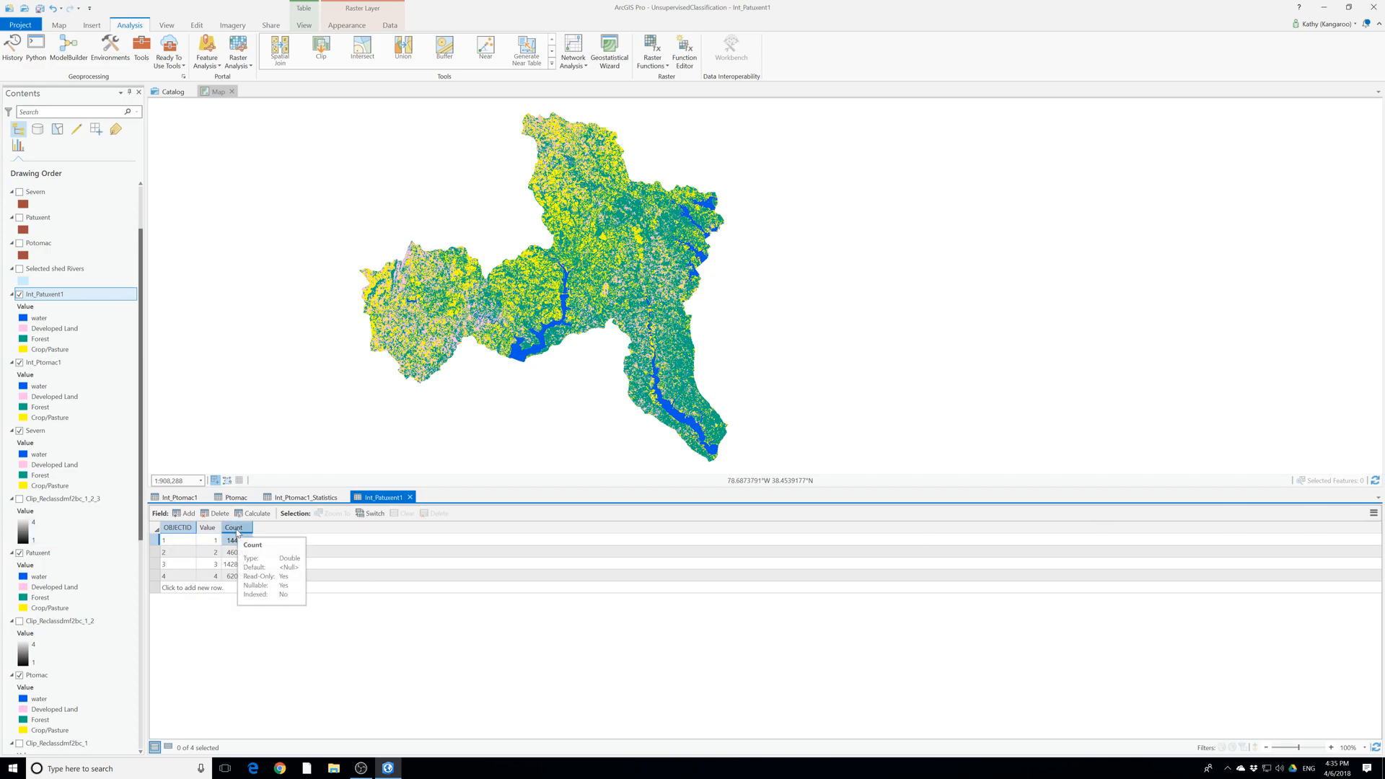
{"action": "right_click", "coordinate": [237, 533]}
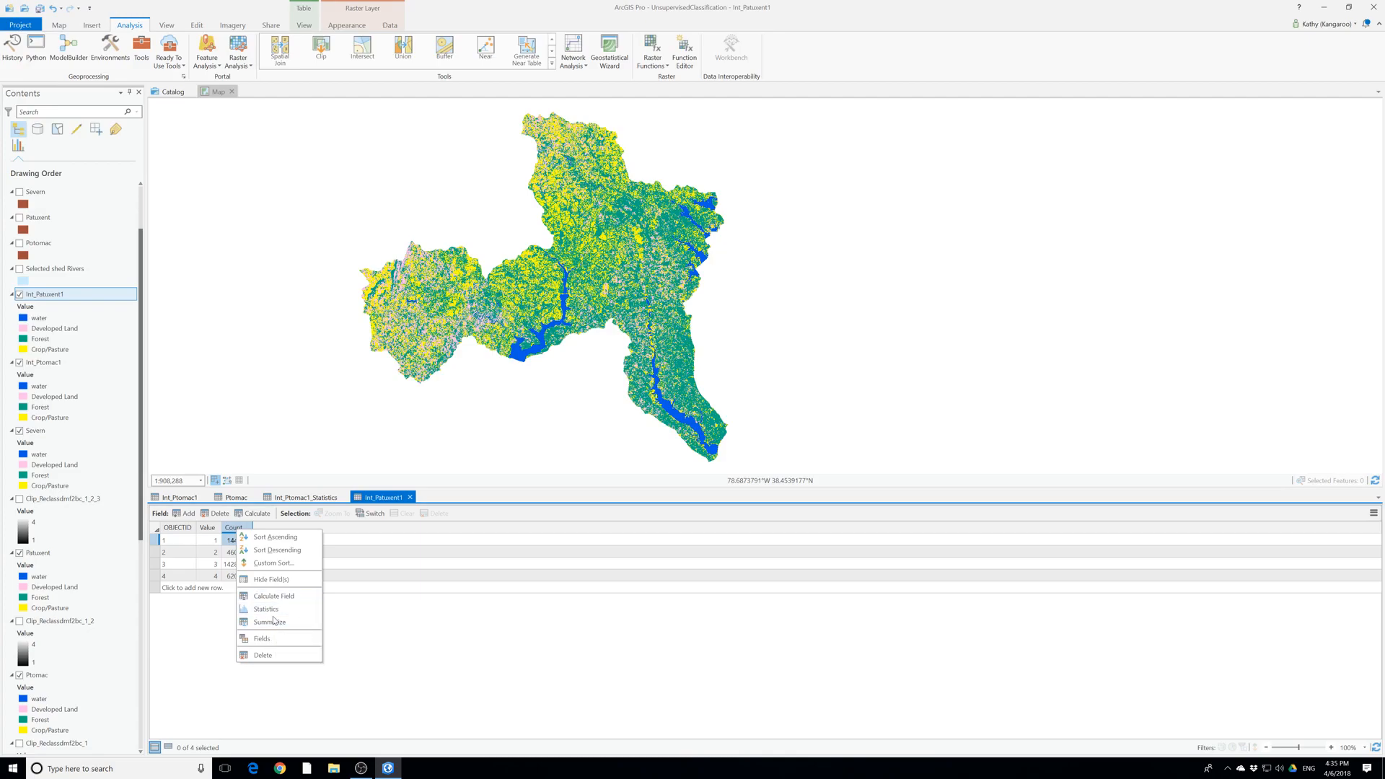
{"action": "left_click", "coordinate": [274, 621]}
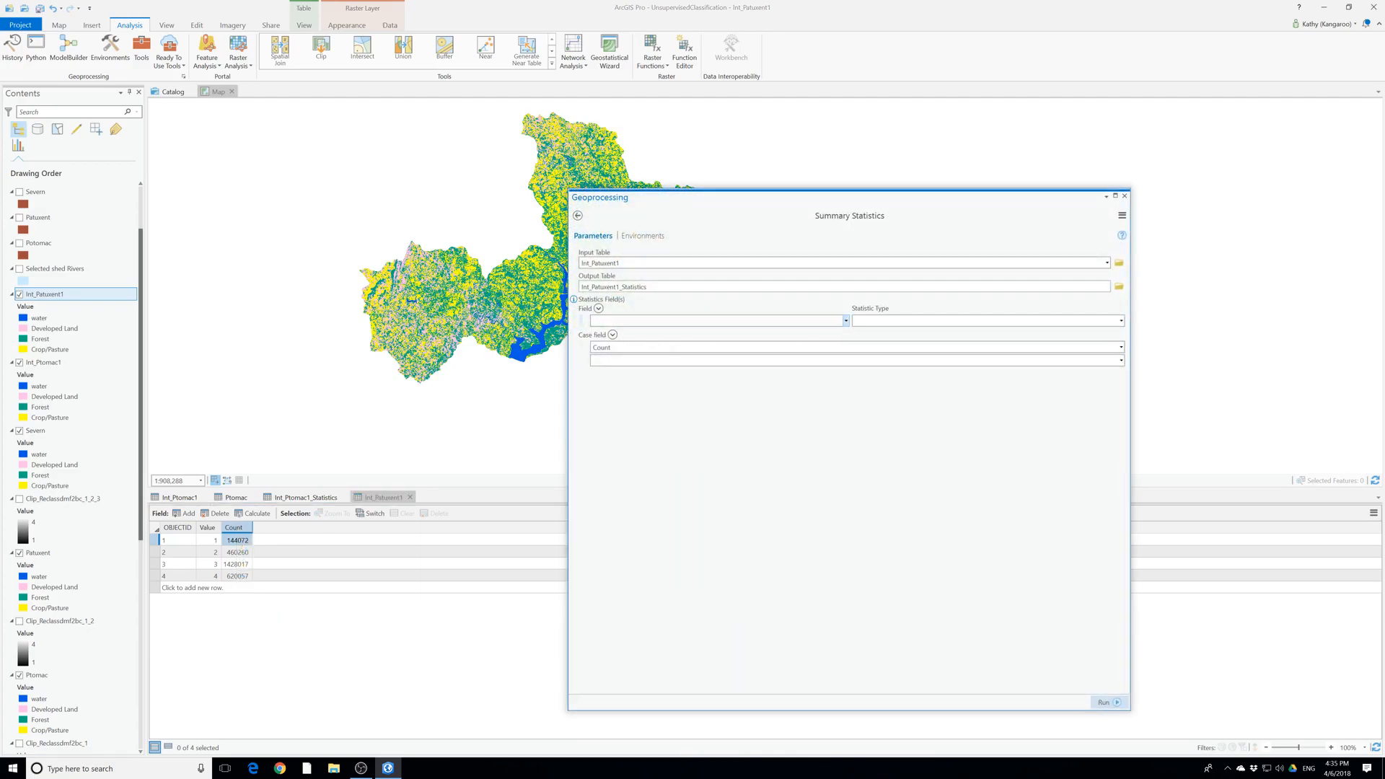
{"action": "left_click", "coordinate": [847, 322]}
{"action": "left_click", "coordinate": [661, 361]}
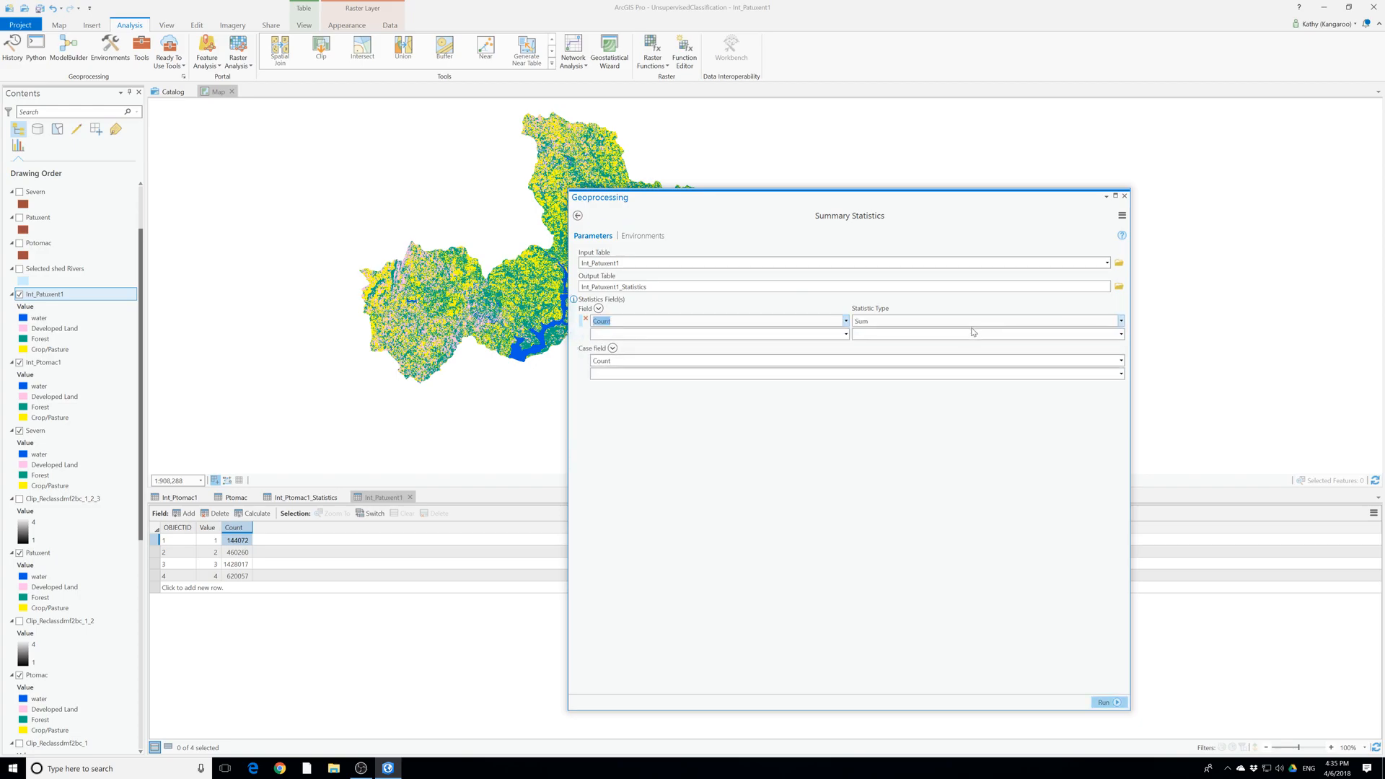
{"action": "left_click", "coordinate": [584, 361]}
{"action": "left_click", "coordinate": [1107, 702]}
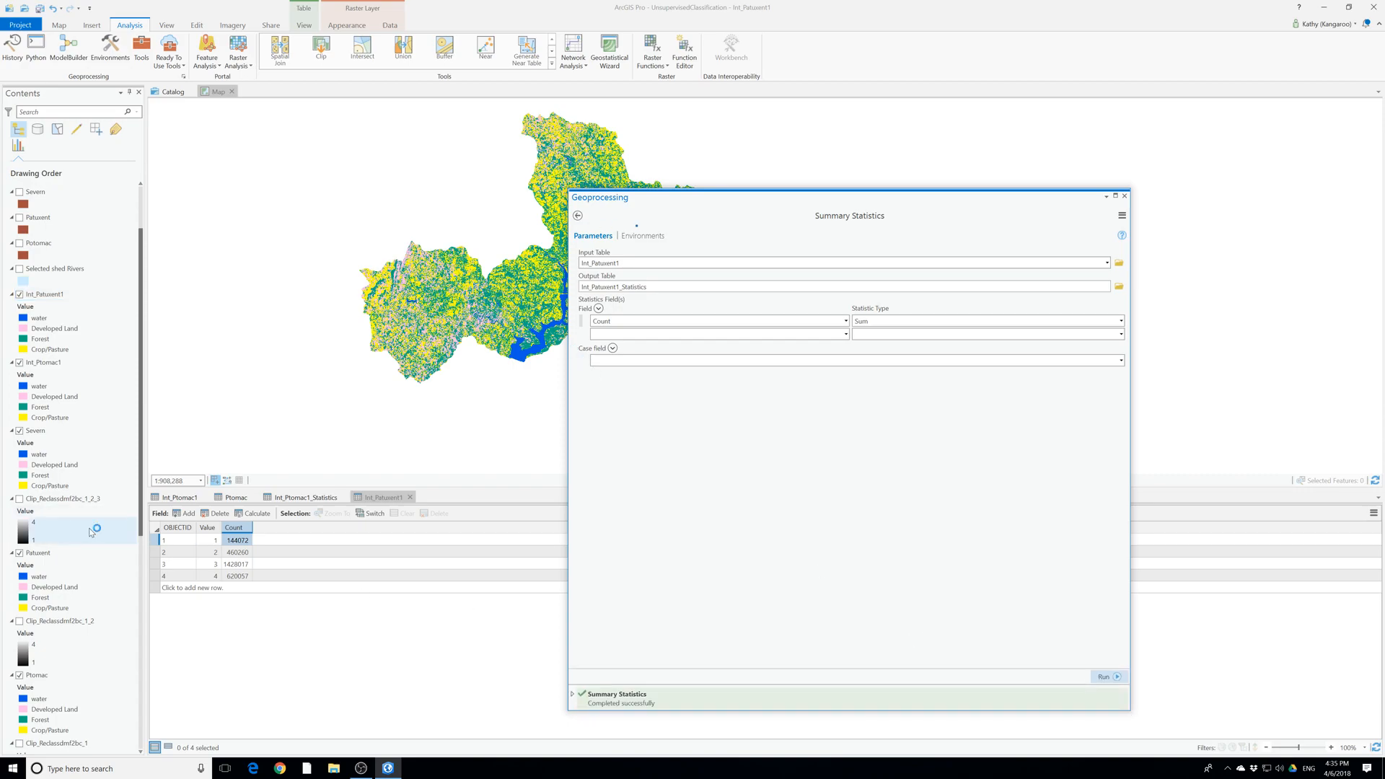
Check the summed Count in the Int_Patuxent1_Statistics table, then close both statistics tables
{"action": "scroll", "coordinate": [93, 527], "scroll_direction": "down", "scroll_amount": 10}
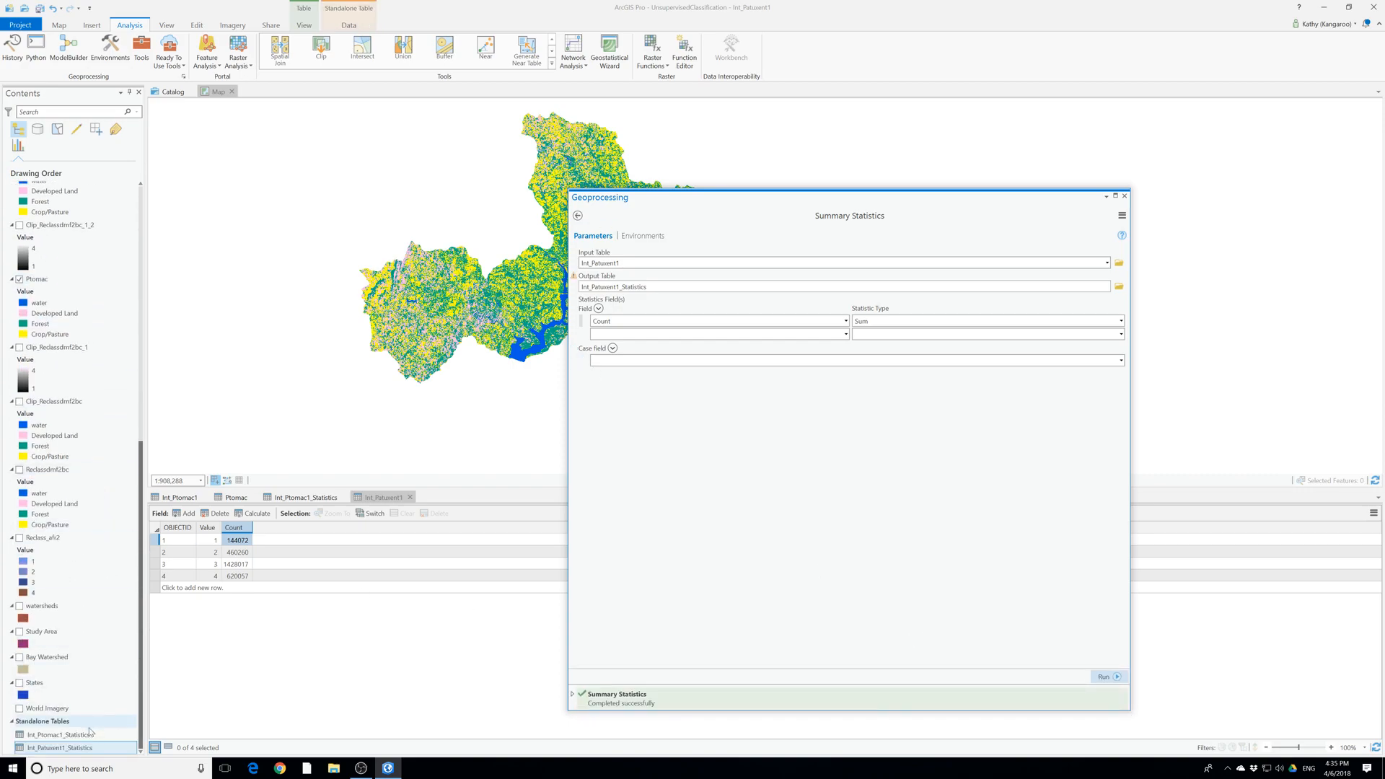
{"action": "right_click", "coordinate": [68, 750]}
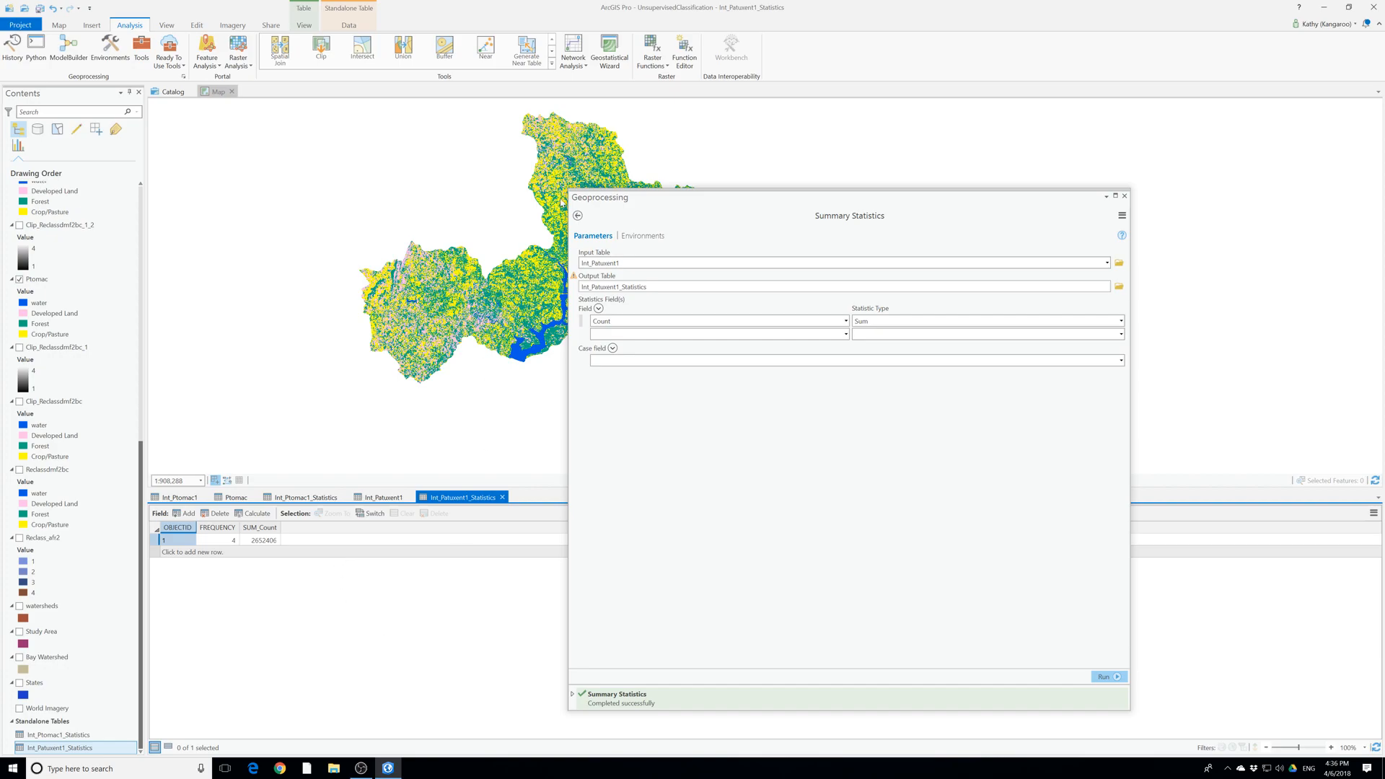
{"action": "left_click", "coordinate": [1124, 196]}
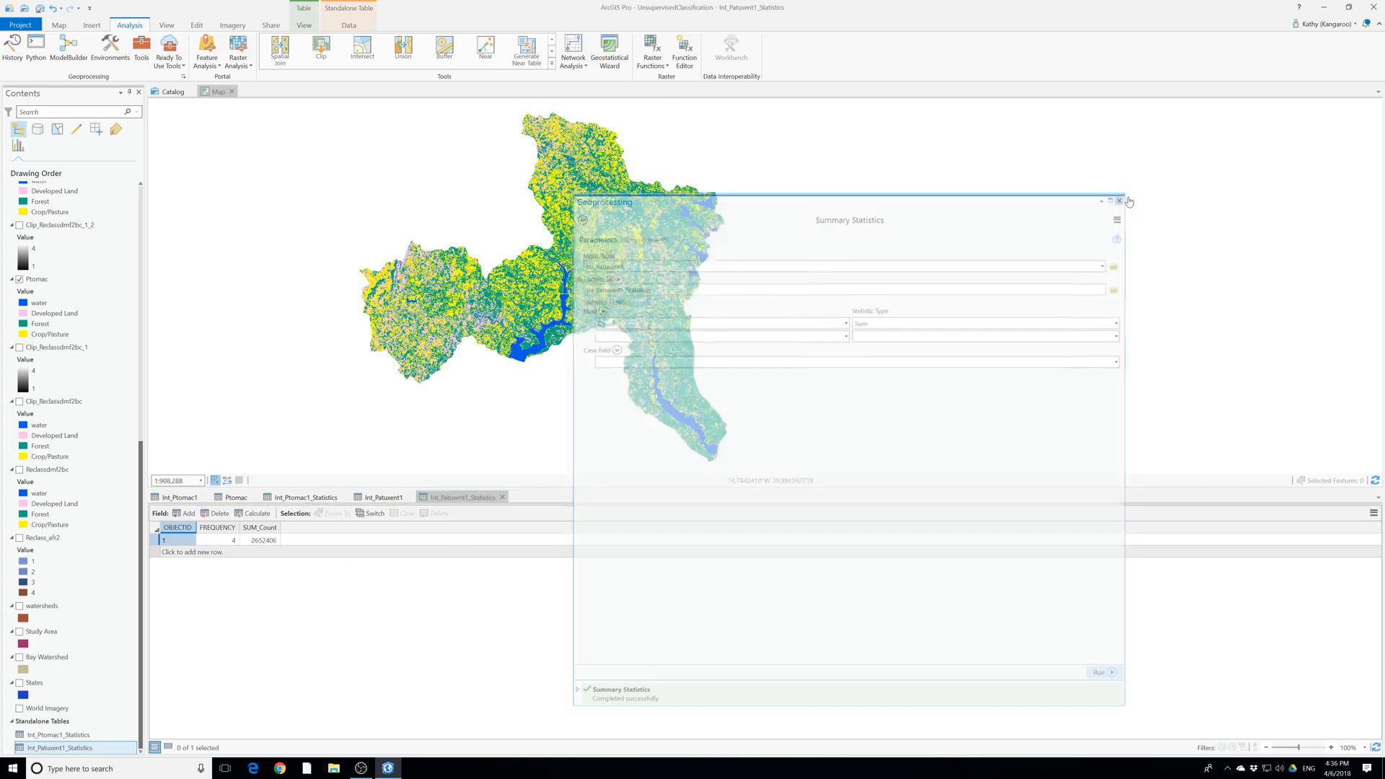
{"action": "left_click", "coordinate": [382, 497]}
{"action": "left_click", "coordinate": [461, 497]}
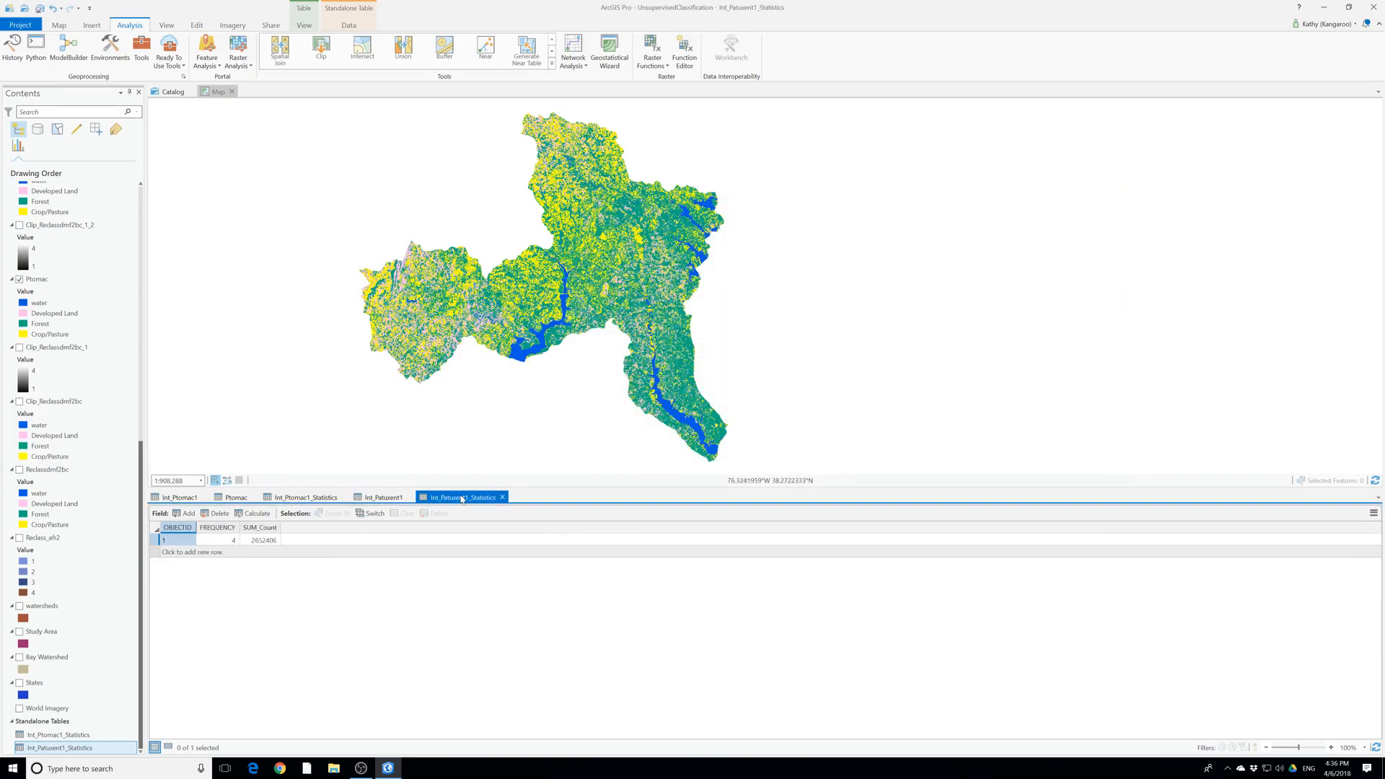
{"action": "left_click", "coordinate": [502, 497]}
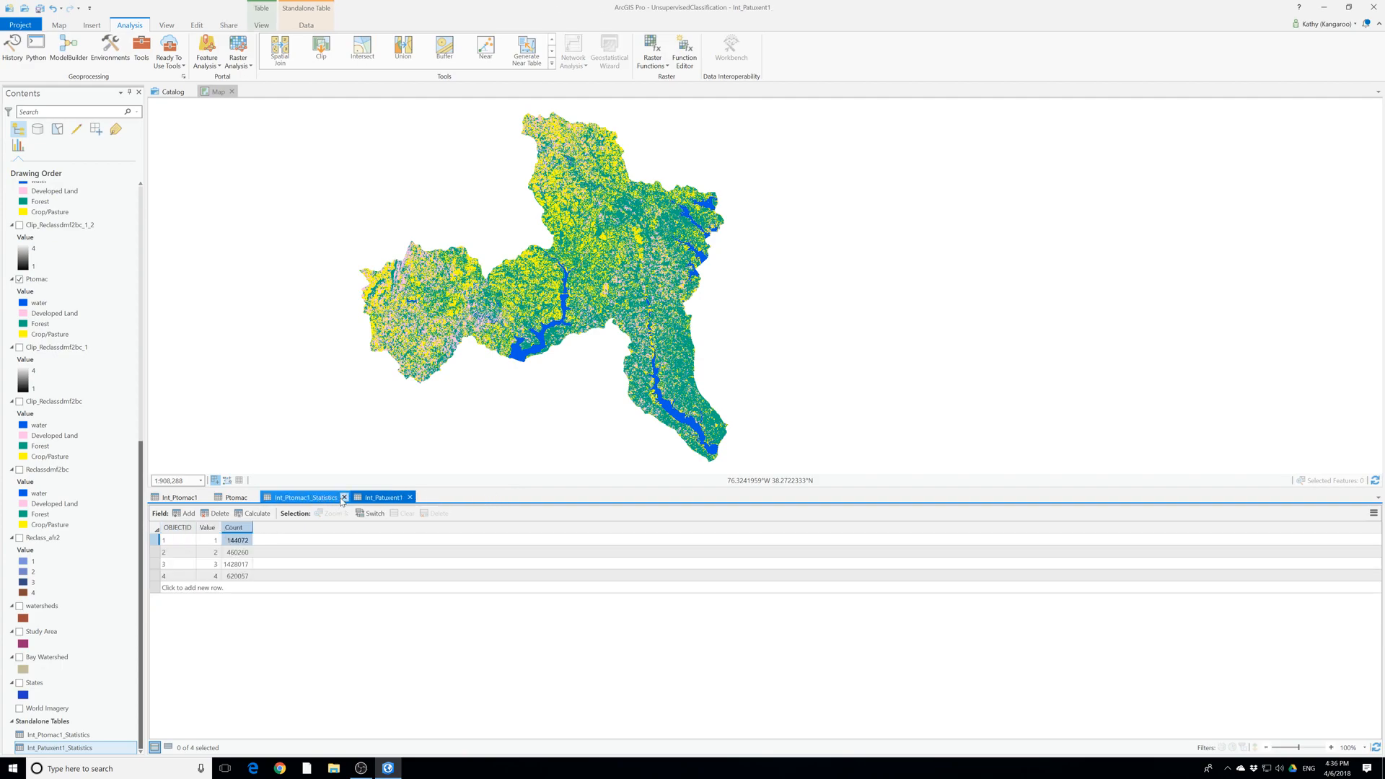
{"action": "left_click", "coordinate": [344, 497]}
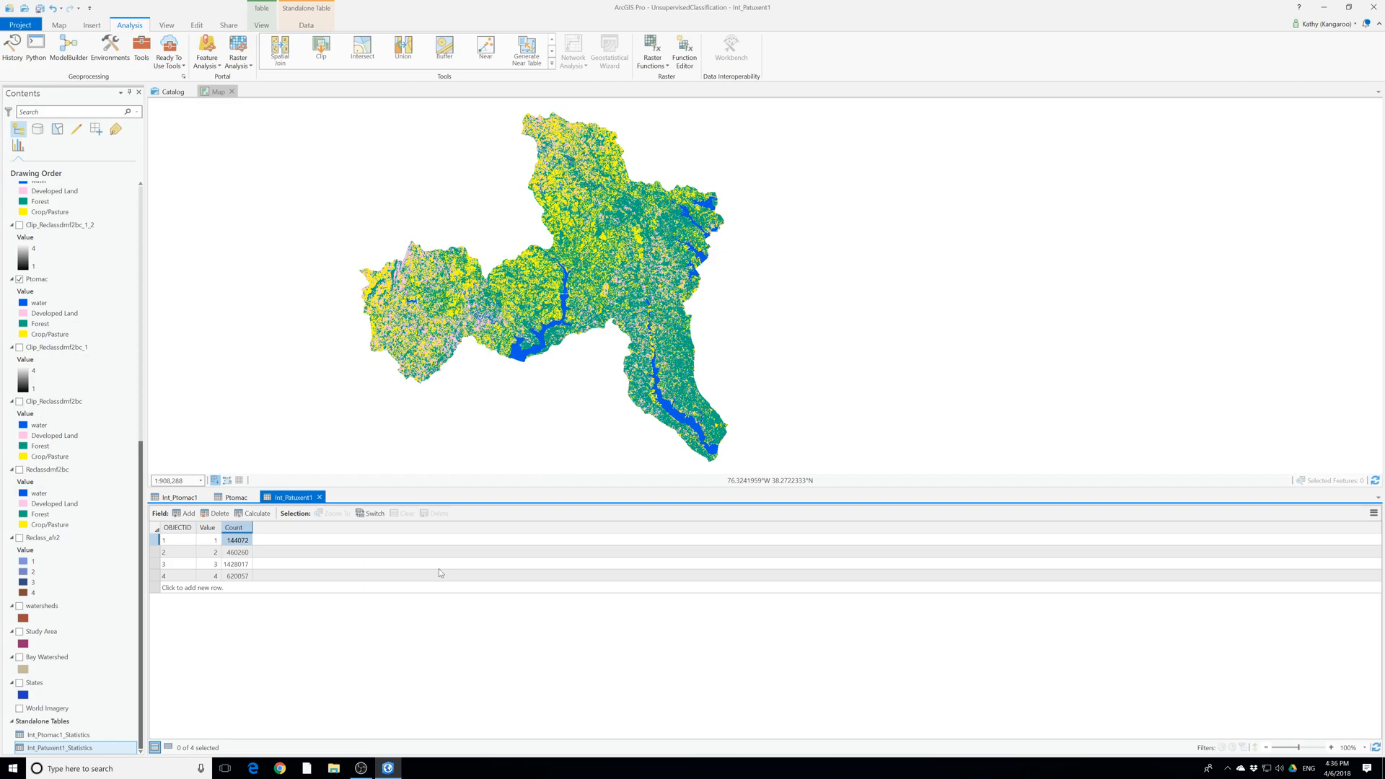
Add a Float field named Percent with the alias percent to the Int_Patuxent1 table
{"action": "left_click", "coordinate": [1374, 513]}
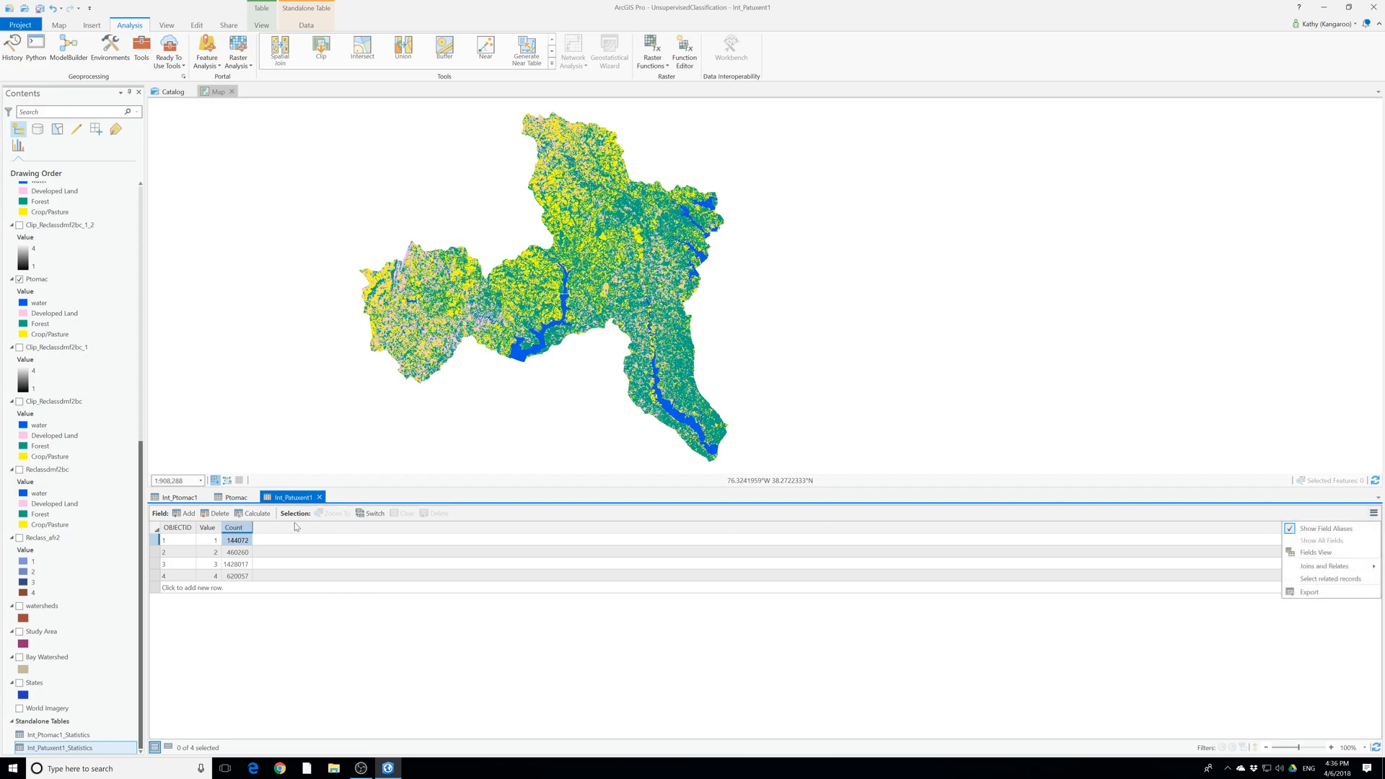
{"action": "left_click", "coordinate": [1292, 553]}
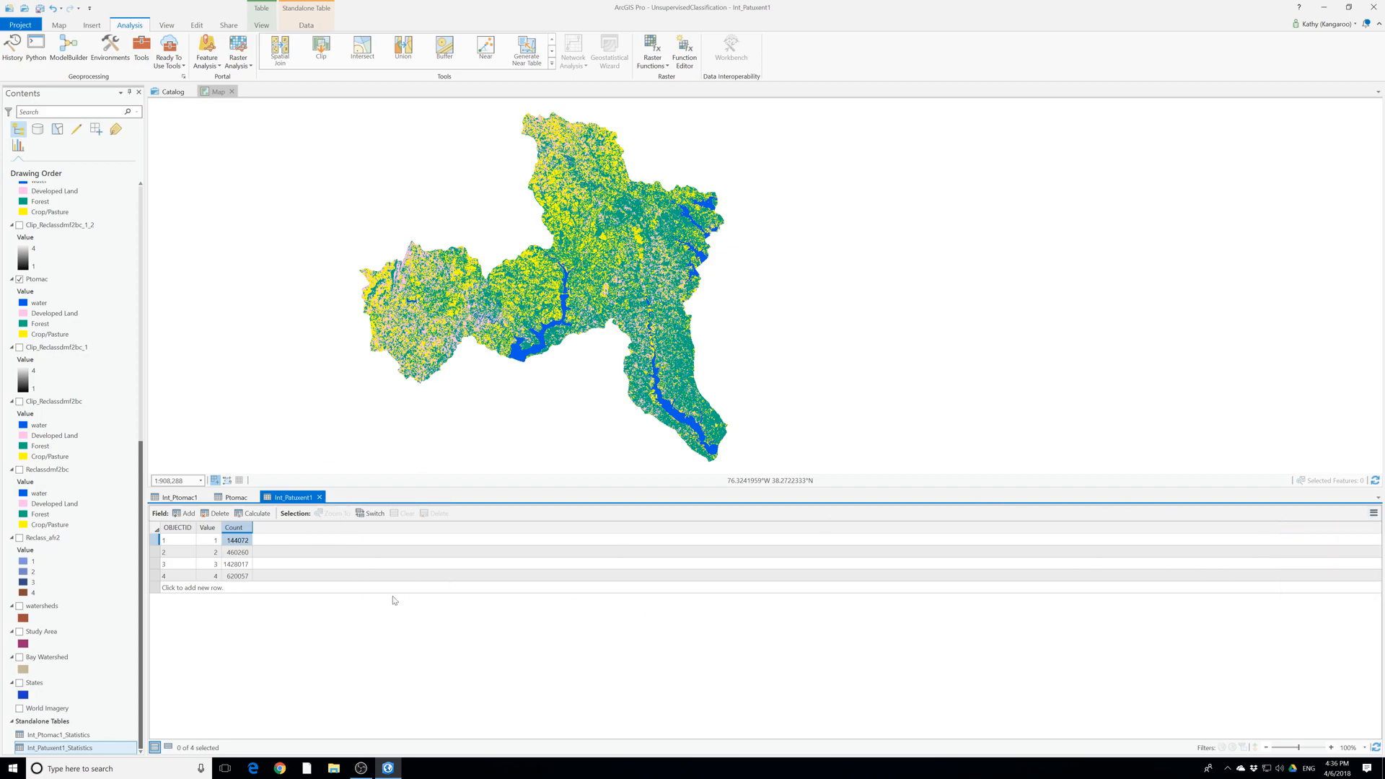
{"action": "left_click", "coordinate": [234, 586]}
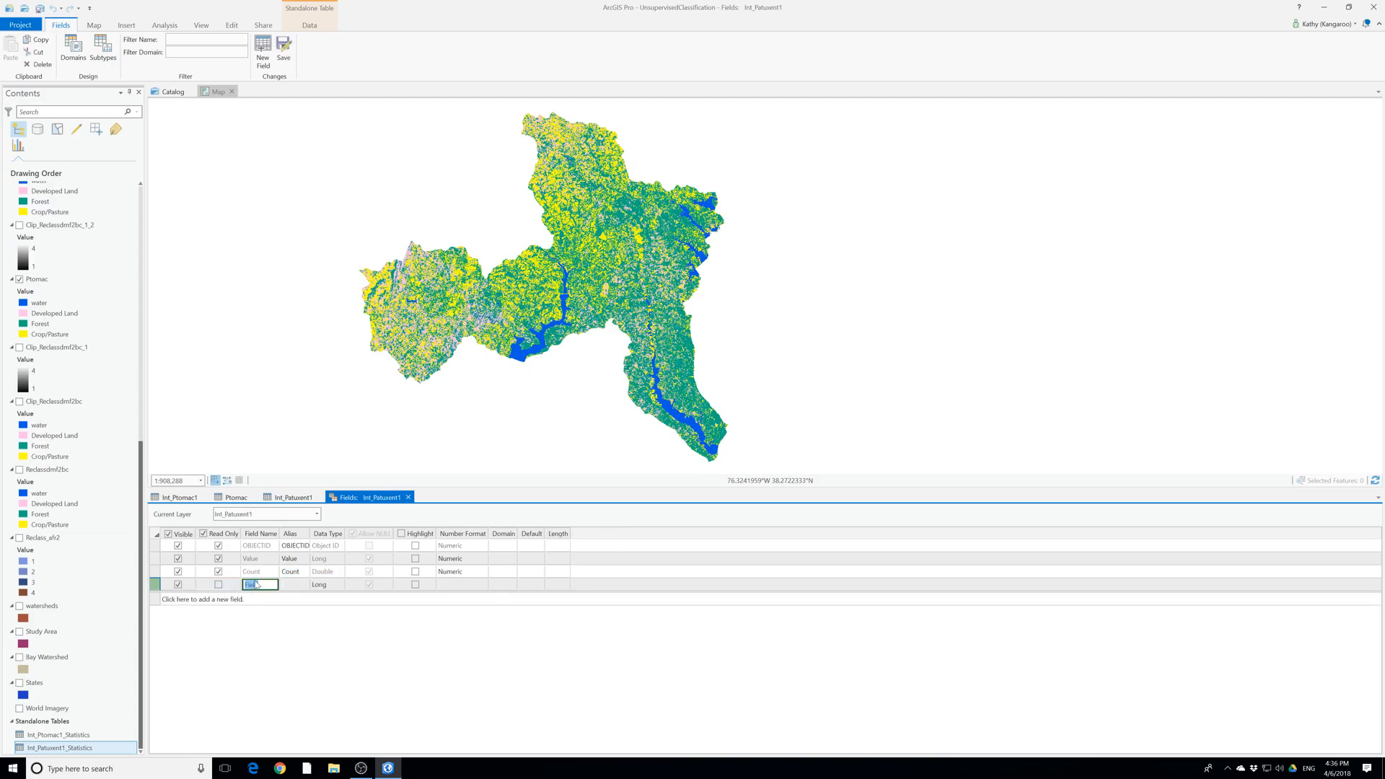
{"action": "type", "text": "Percent"}
{"action": "key", "text": "Tab"}
{"action": "type", "text": "p"}
{"action": "key", "text": "Tab"}
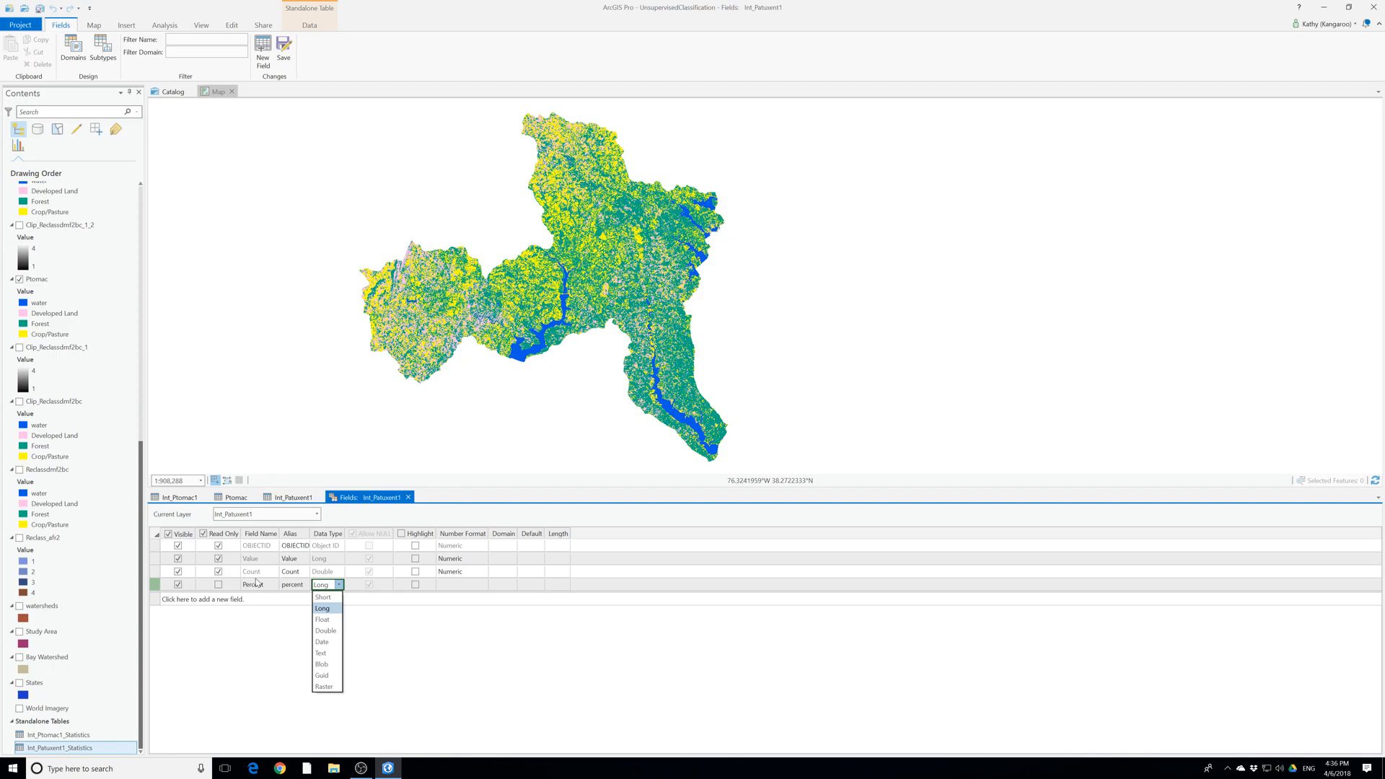
{"action": "left_click", "coordinate": [322, 619]}
Format the new Percent field as Percentage with one decimal place, then save the field changes and return to the Int_Patuxent1 table
{"action": "left_click", "coordinate": [459, 588]}
{"action": "left_click", "coordinate": [484, 585]}
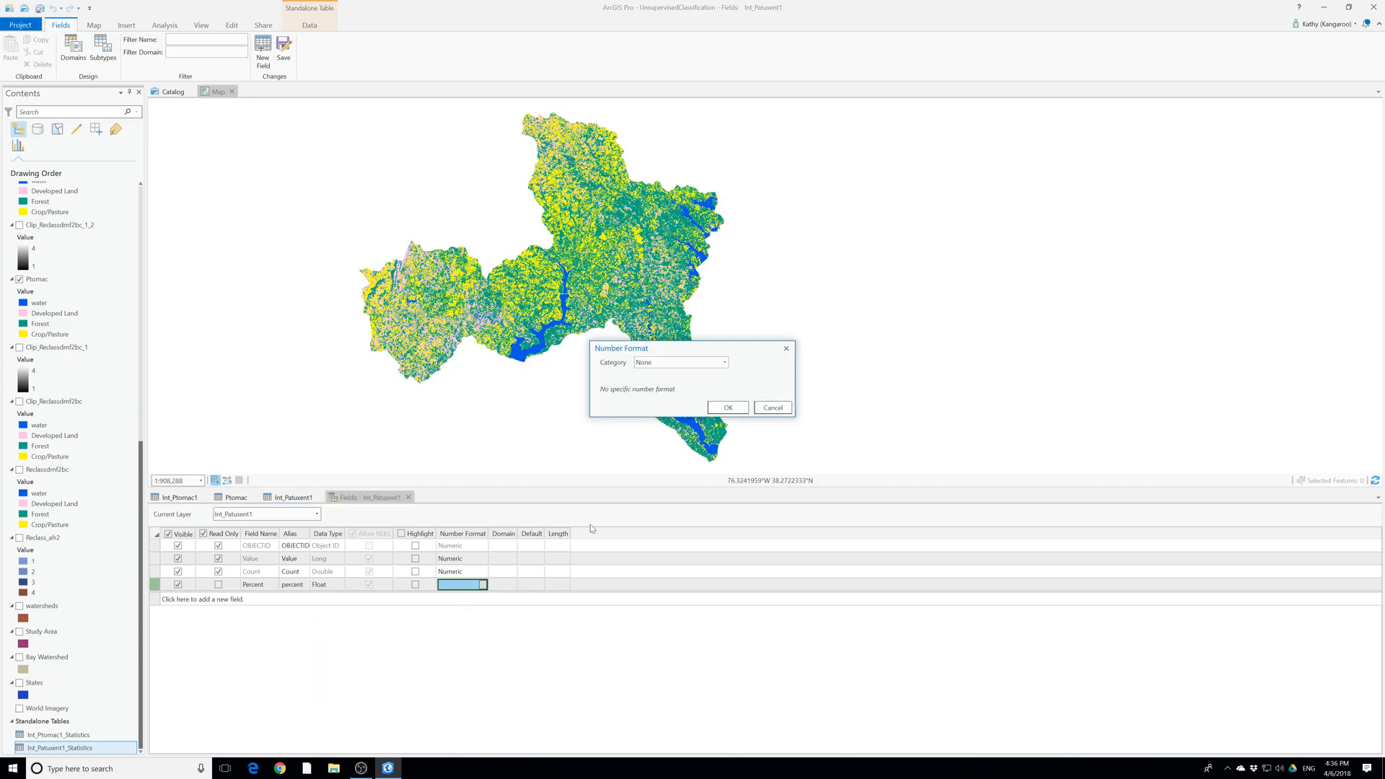
{"action": "left_click", "coordinate": [711, 363]}
{"action": "left_click", "coordinate": [667, 404]}
{"action": "left_click", "coordinate": [698, 364]}
{"action": "left_click", "coordinate": [682, 417]}
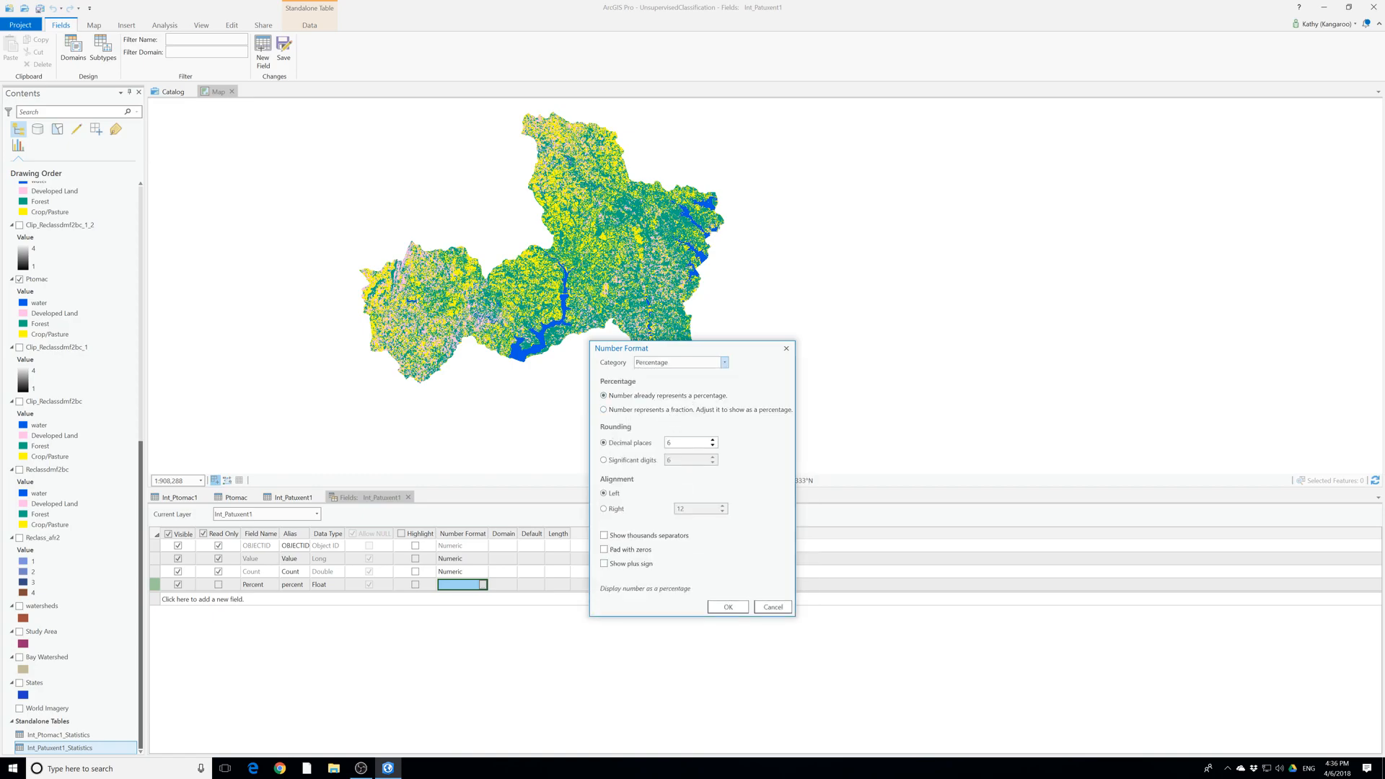
{"action": "left_click", "coordinate": [730, 608]}
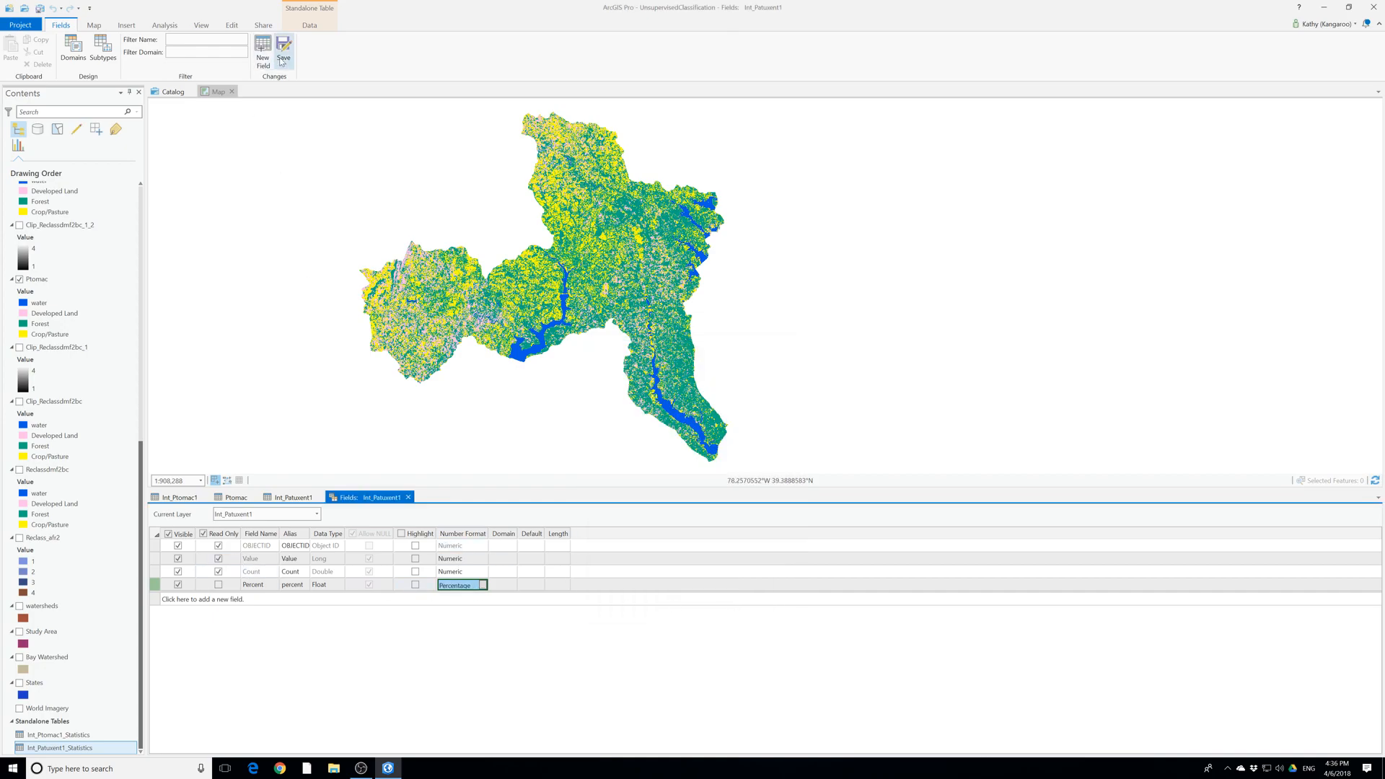
{"action": "left_click", "coordinate": [282, 64]}
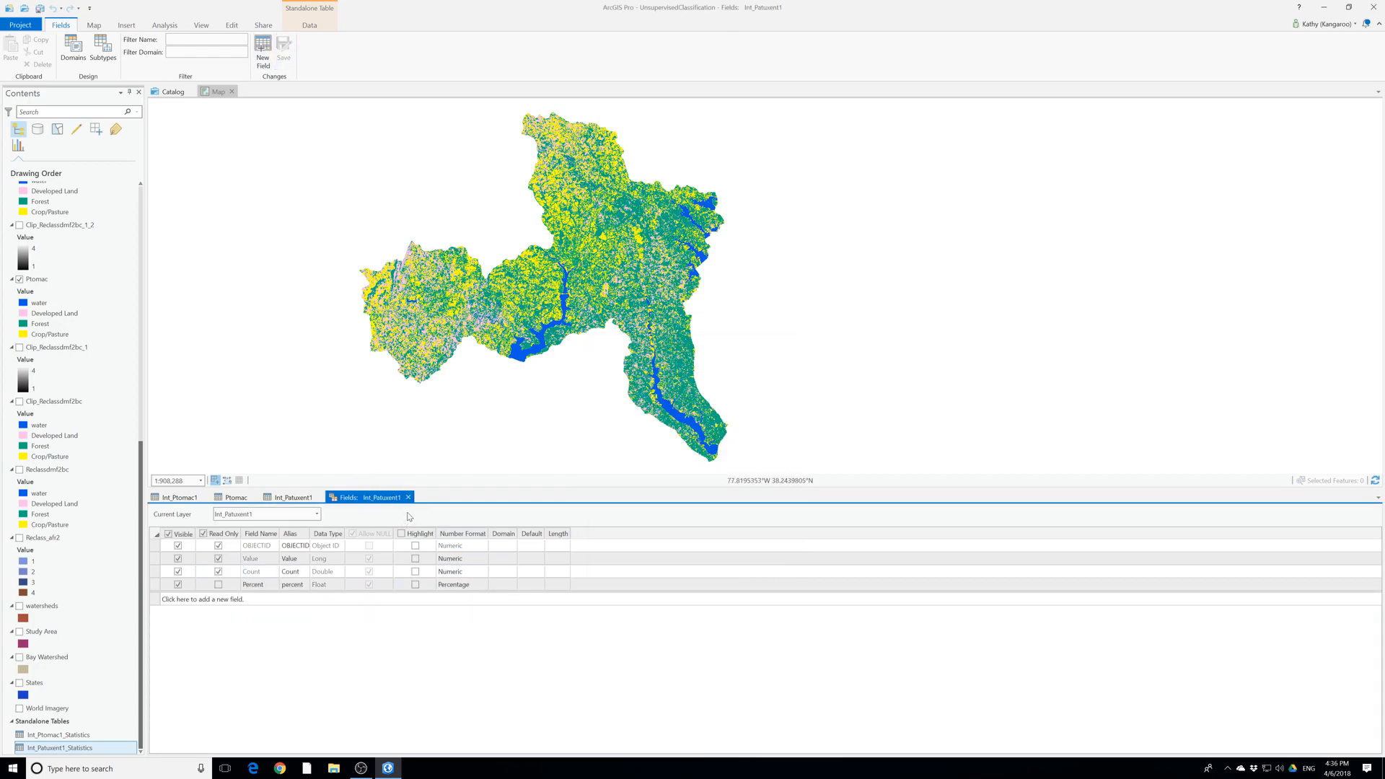
{"action": "left_click", "coordinate": [409, 497]}
Calculate the percent field of Int_Patuxent1 with the expression !Count! / 2652406*100, then close the table
{"action": "left_click", "coordinate": [267, 528]}
{"action": "right_click", "coordinate": [267, 531]}
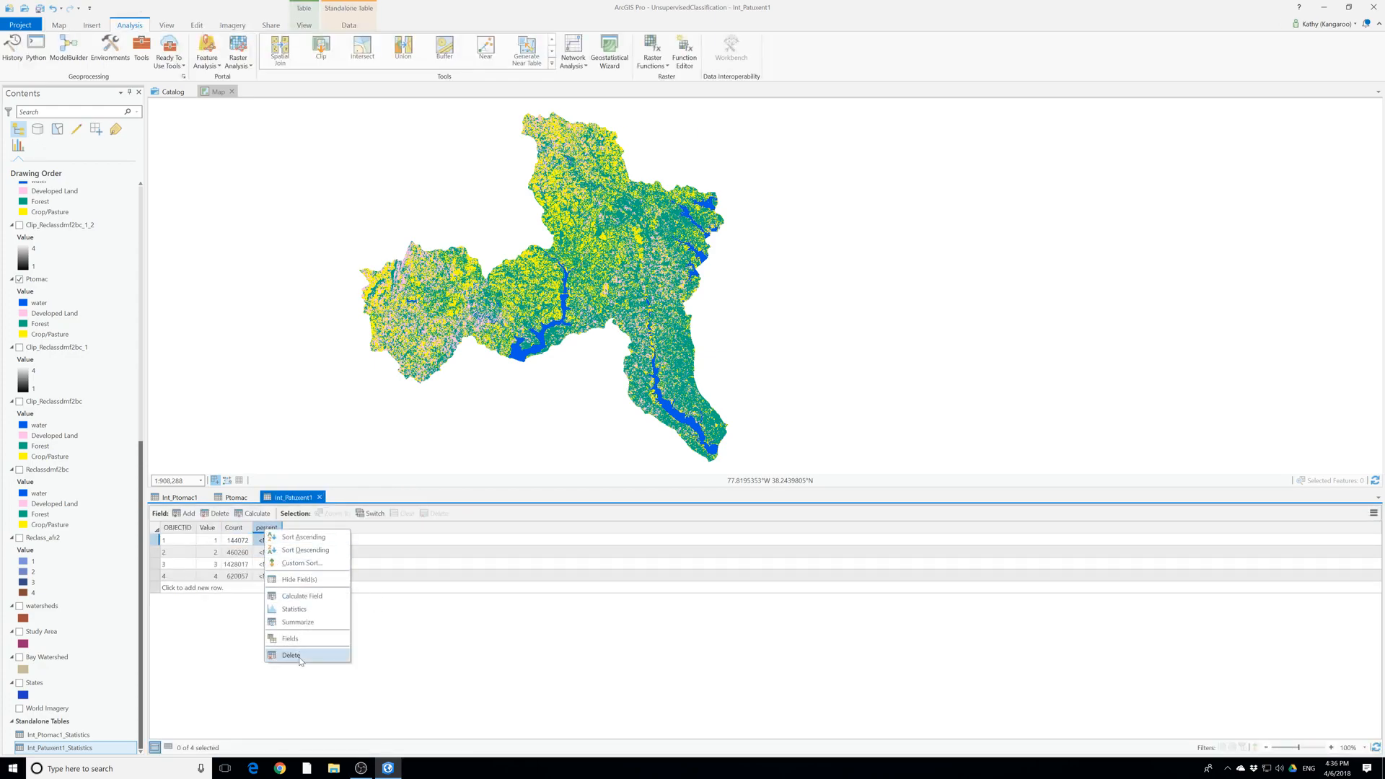
{"action": "left_click", "coordinate": [304, 597]}
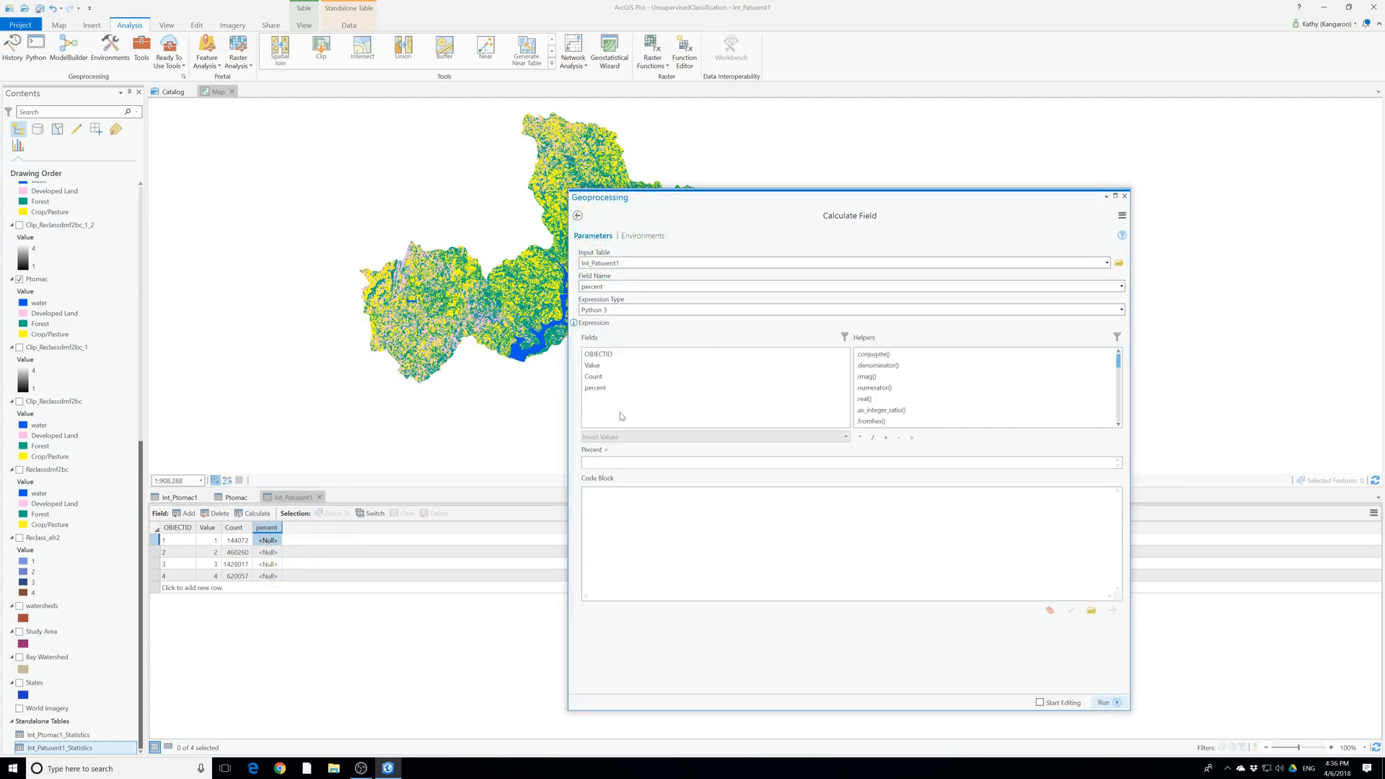
{"action": "double_click", "coordinate": [594, 376]}
{"action": "left_click", "coordinate": [873, 437]}
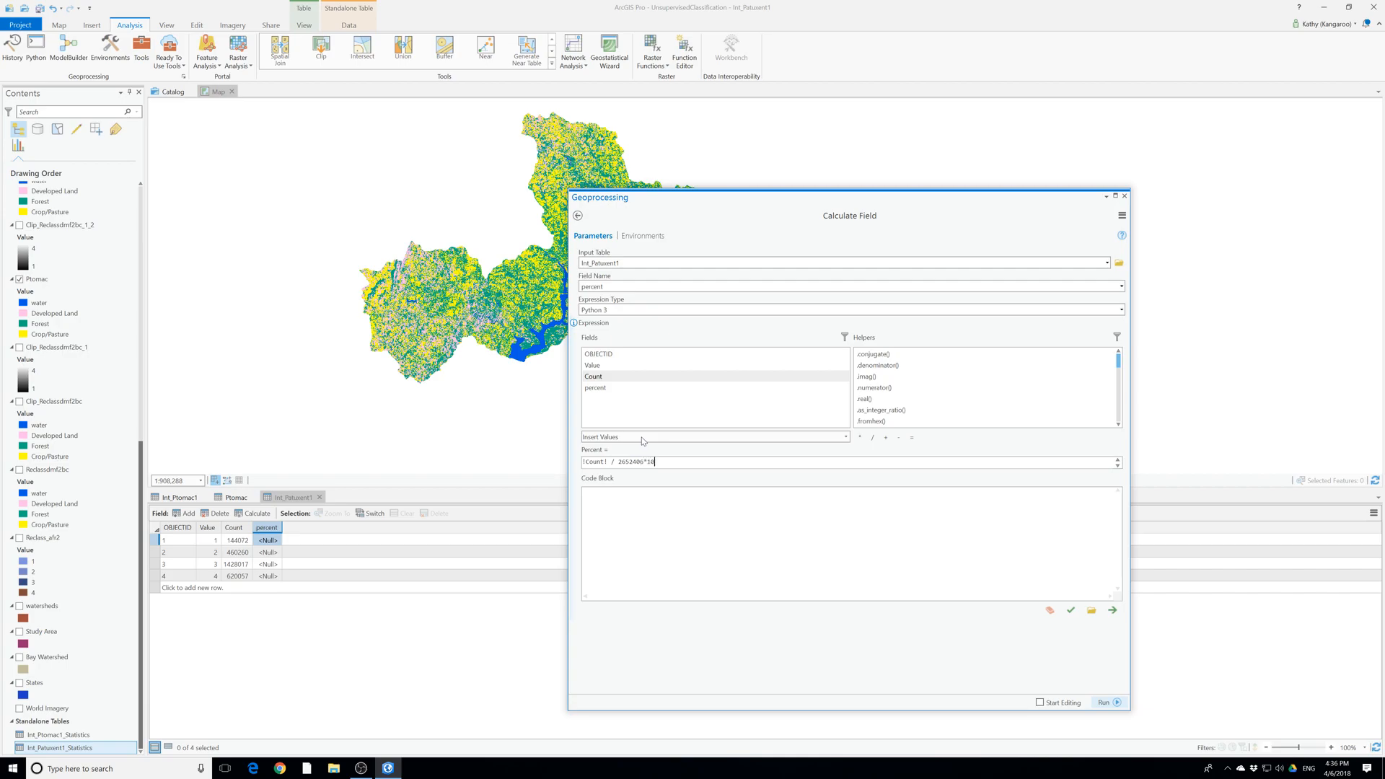
{"action": "left_click", "coordinate": [1104, 702]}
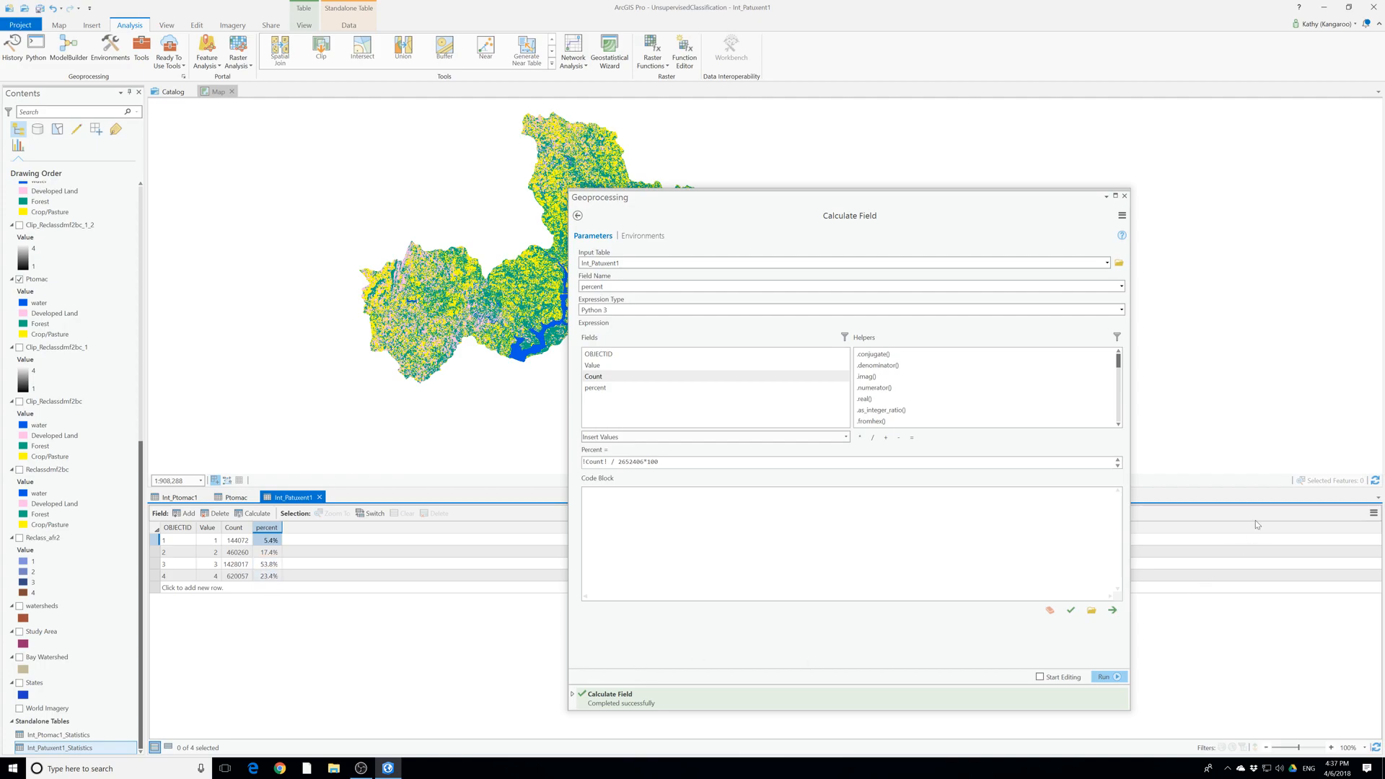
{"action": "left_click", "coordinate": [1124, 195]}
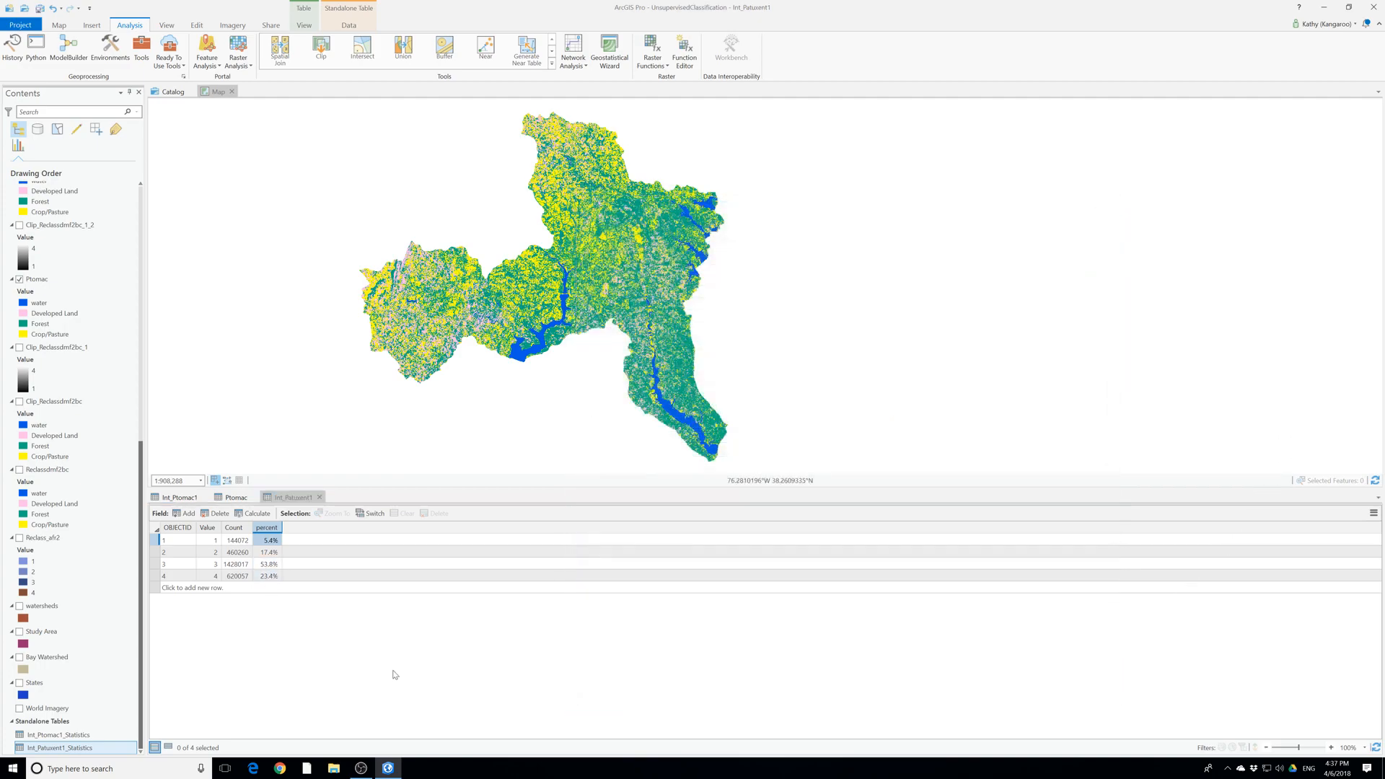
{"action": "left_click", "coordinate": [319, 497]}
Run the Int tool on the Severn raster, keeping the default output raster Int_Severn1
{"action": "scroll", "coordinate": [63, 349], "scroll_direction": "up", "scroll_amount": 10}
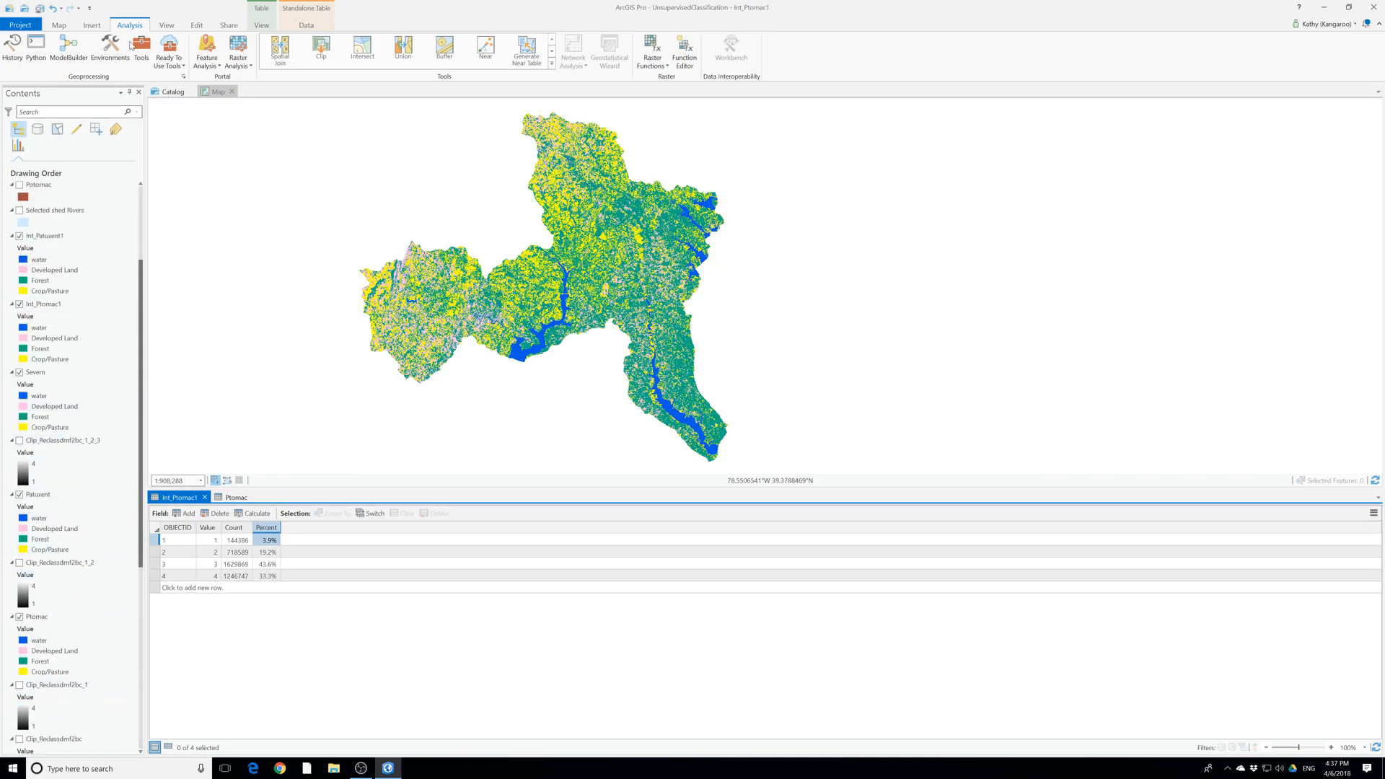
{"action": "left_click", "coordinate": [141, 50]}
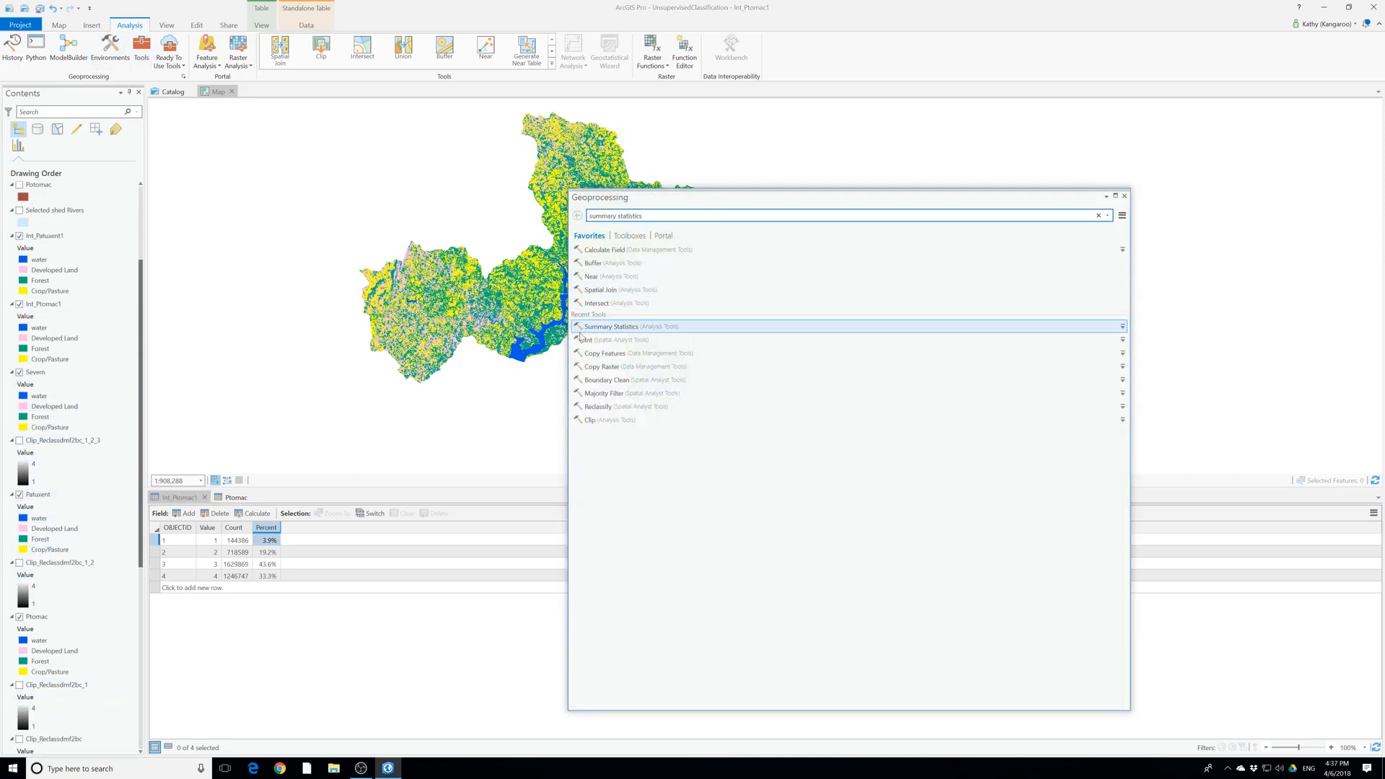
{"action": "left_click", "coordinate": [601, 342]}
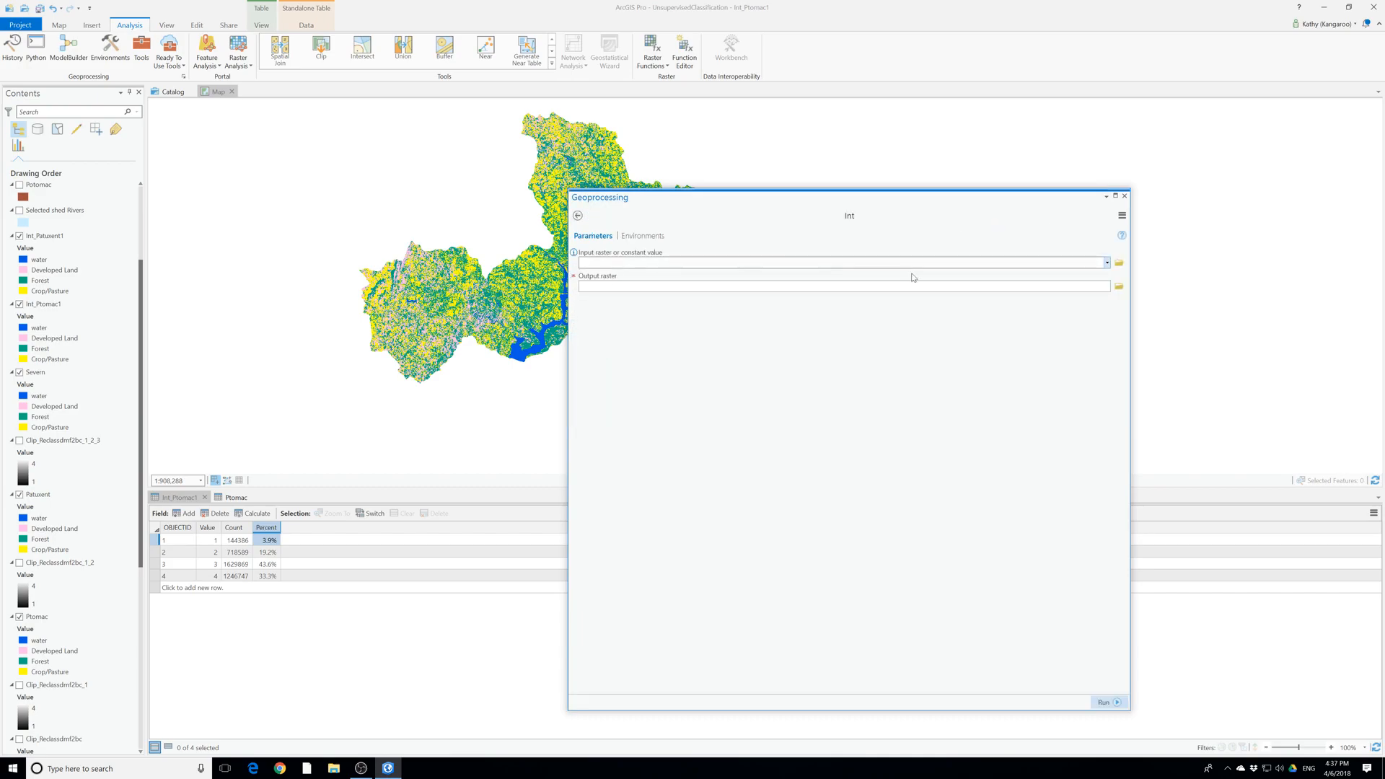
{"action": "left_click", "coordinate": [1107, 262]}
{"action": "left_click", "coordinate": [619, 309]}
{"action": "left_click", "coordinate": [1108, 701]}
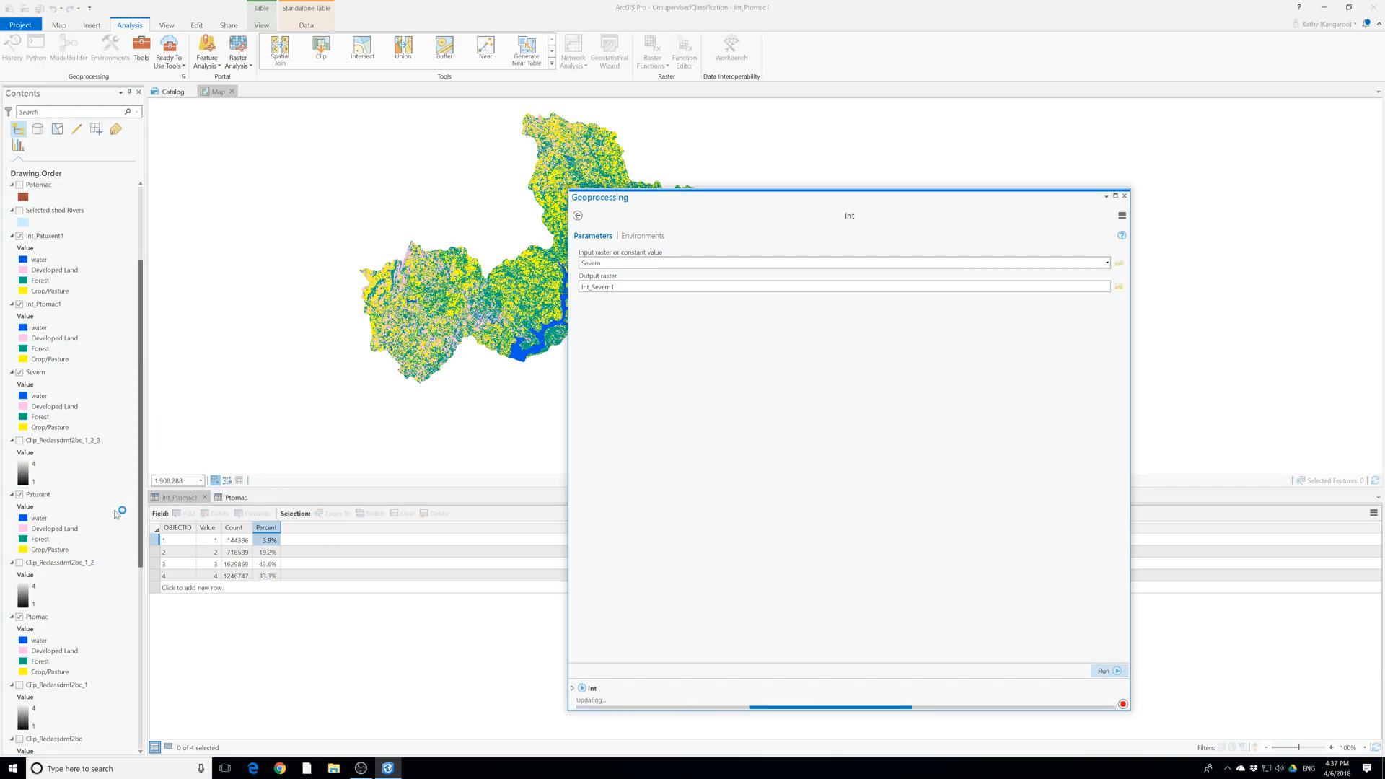
Import the Reclass.lyrx symbology from the UnsupervisedClassification folder into the Int_Severn1 layer
{"action": "right_click", "coordinate": [38, 235]}
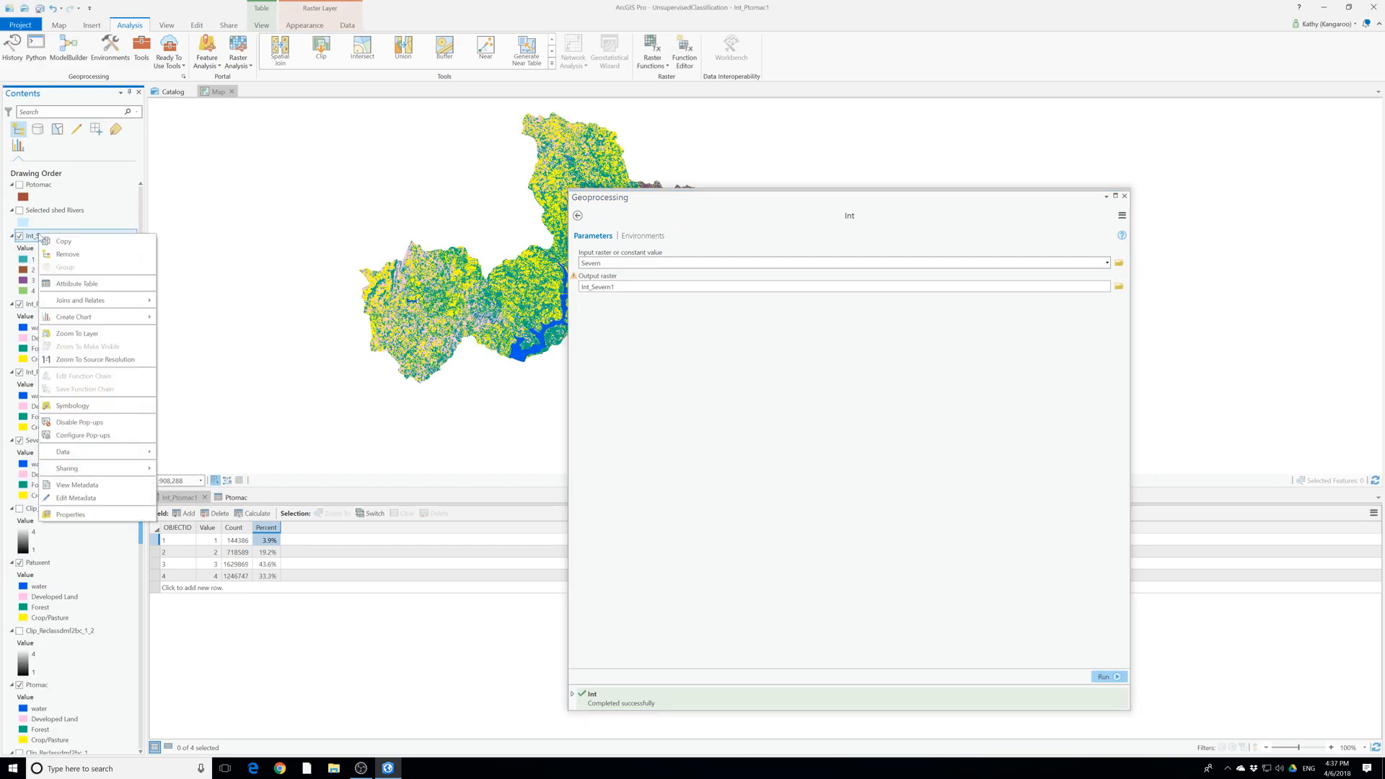
{"action": "left_click", "coordinate": [81, 406]}
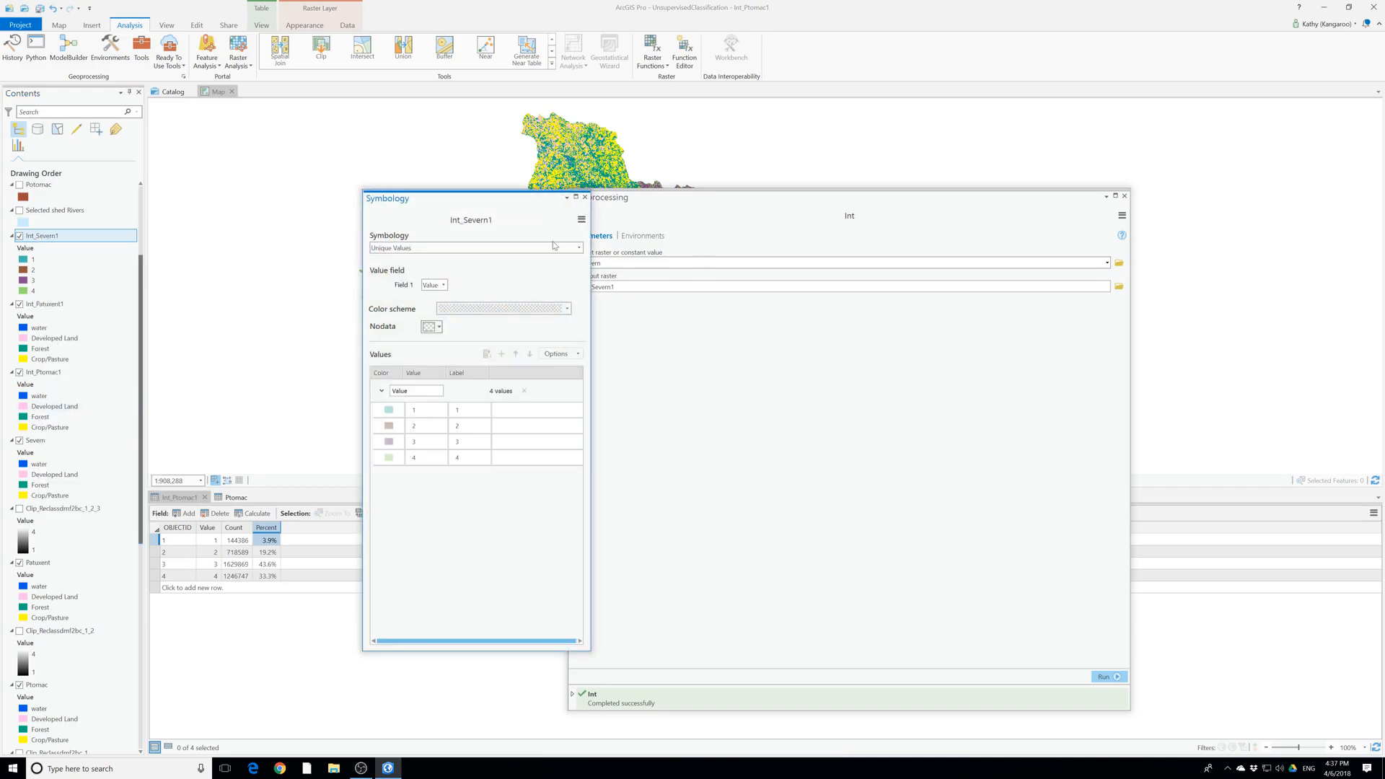
{"action": "left_click", "coordinate": [581, 220]}
{"action": "left_click", "coordinate": [482, 233]}
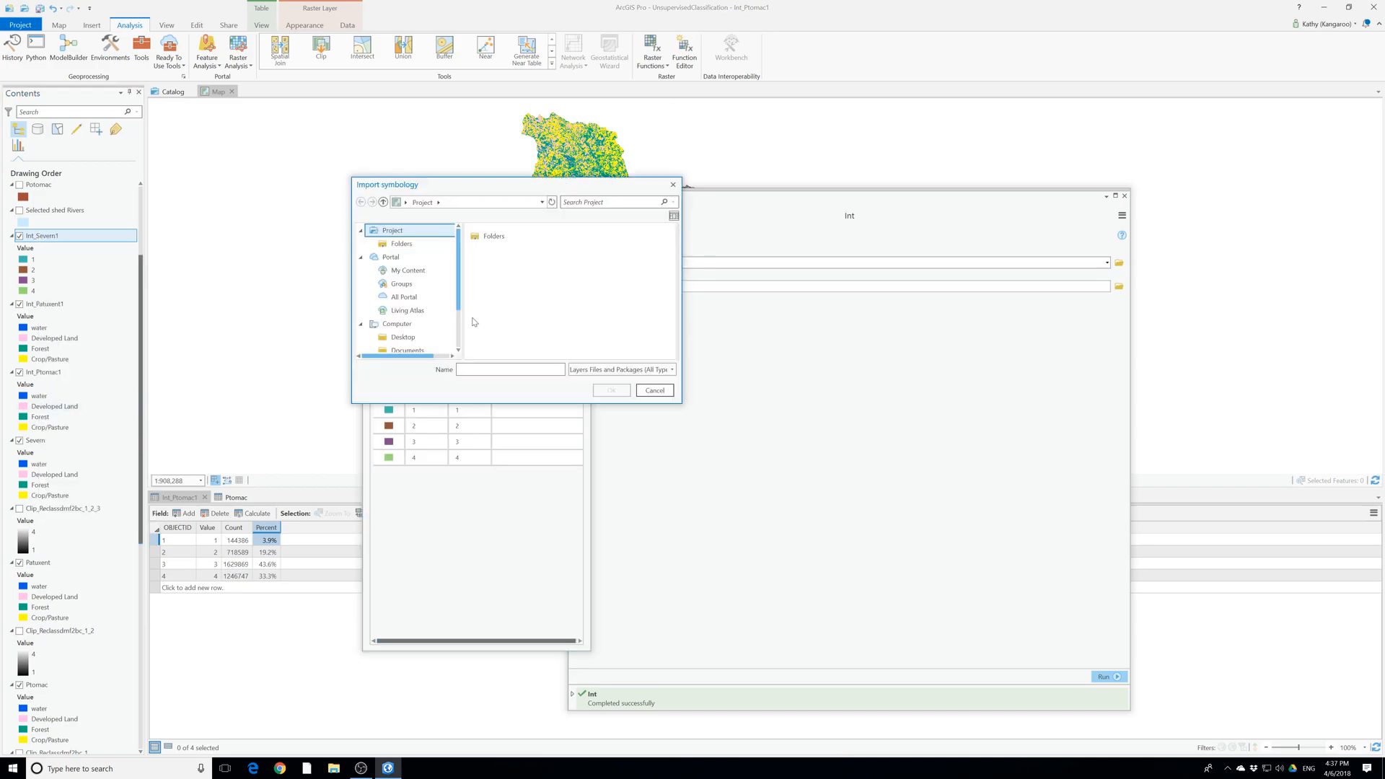
{"action": "double_click", "coordinate": [500, 237]}
{"action": "left_click", "coordinate": [505, 266]}
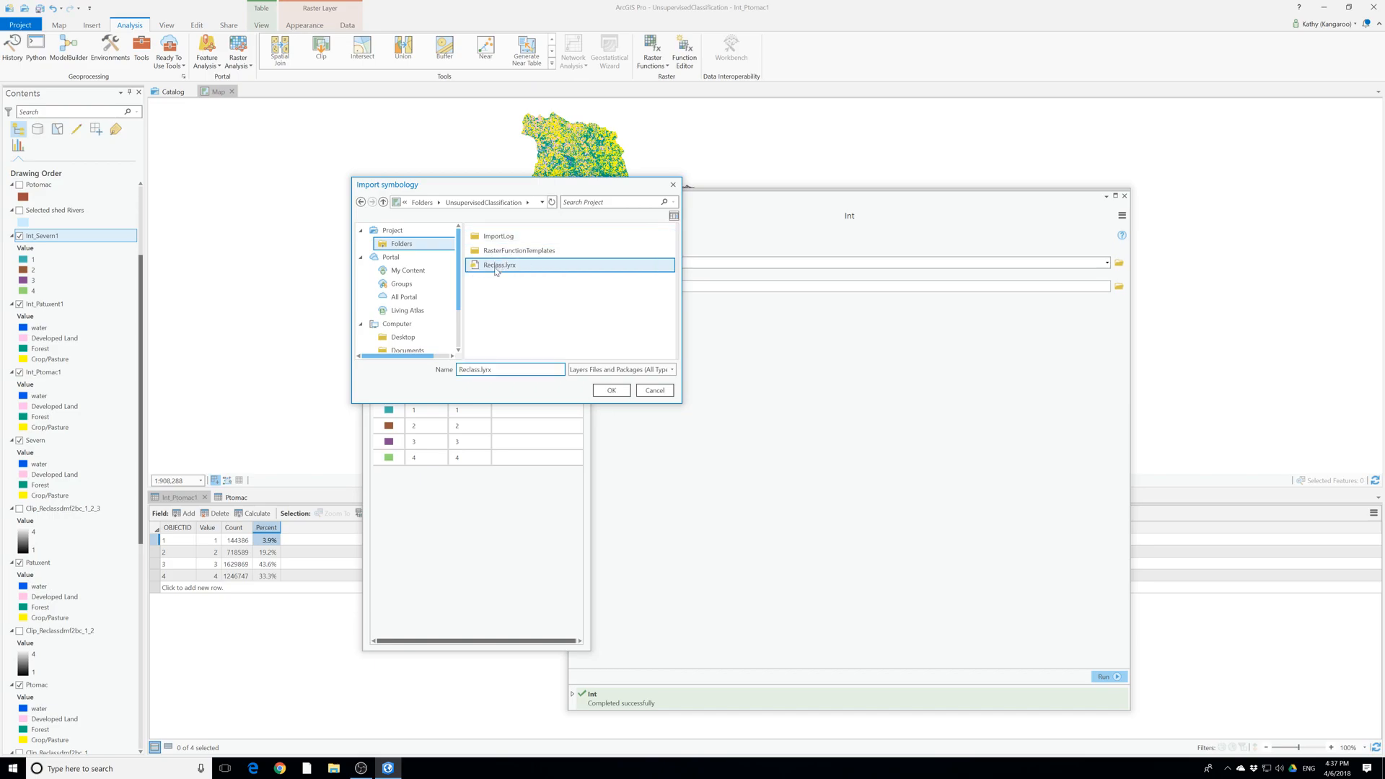
{"action": "left_click", "coordinate": [611, 391]}
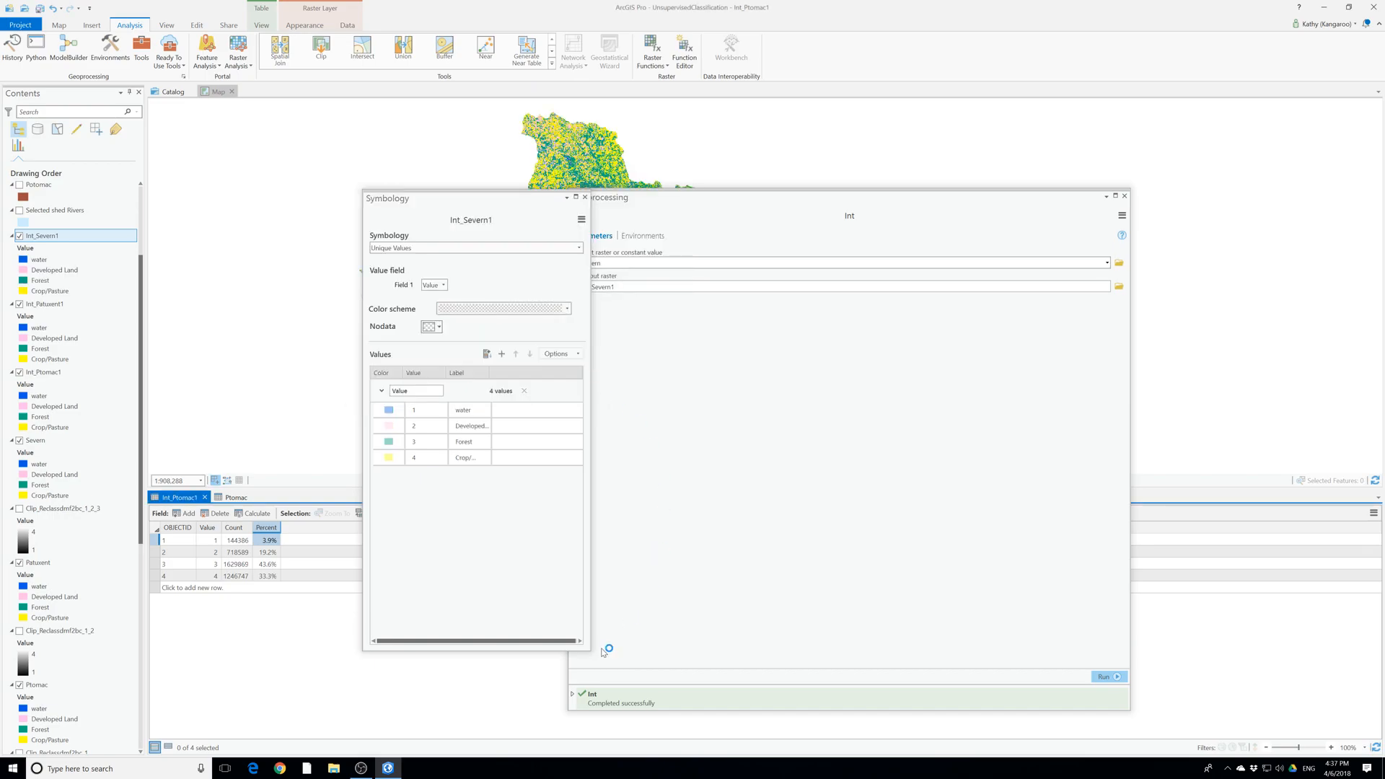
Close the symbology and Int tool windows, then open the attribute table of Int_Severn1
{"action": "left_click", "coordinate": [585, 197]}
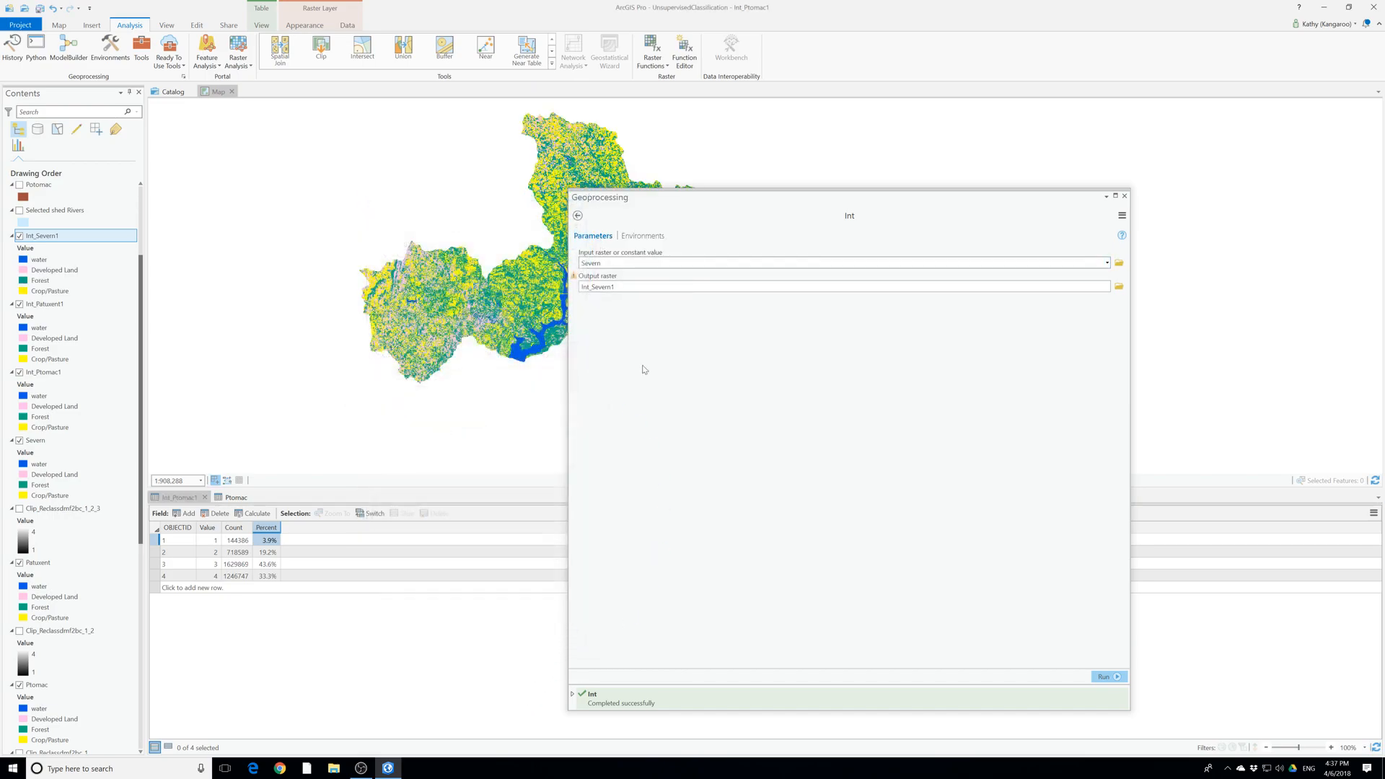
{"action": "left_click", "coordinate": [1124, 196]}
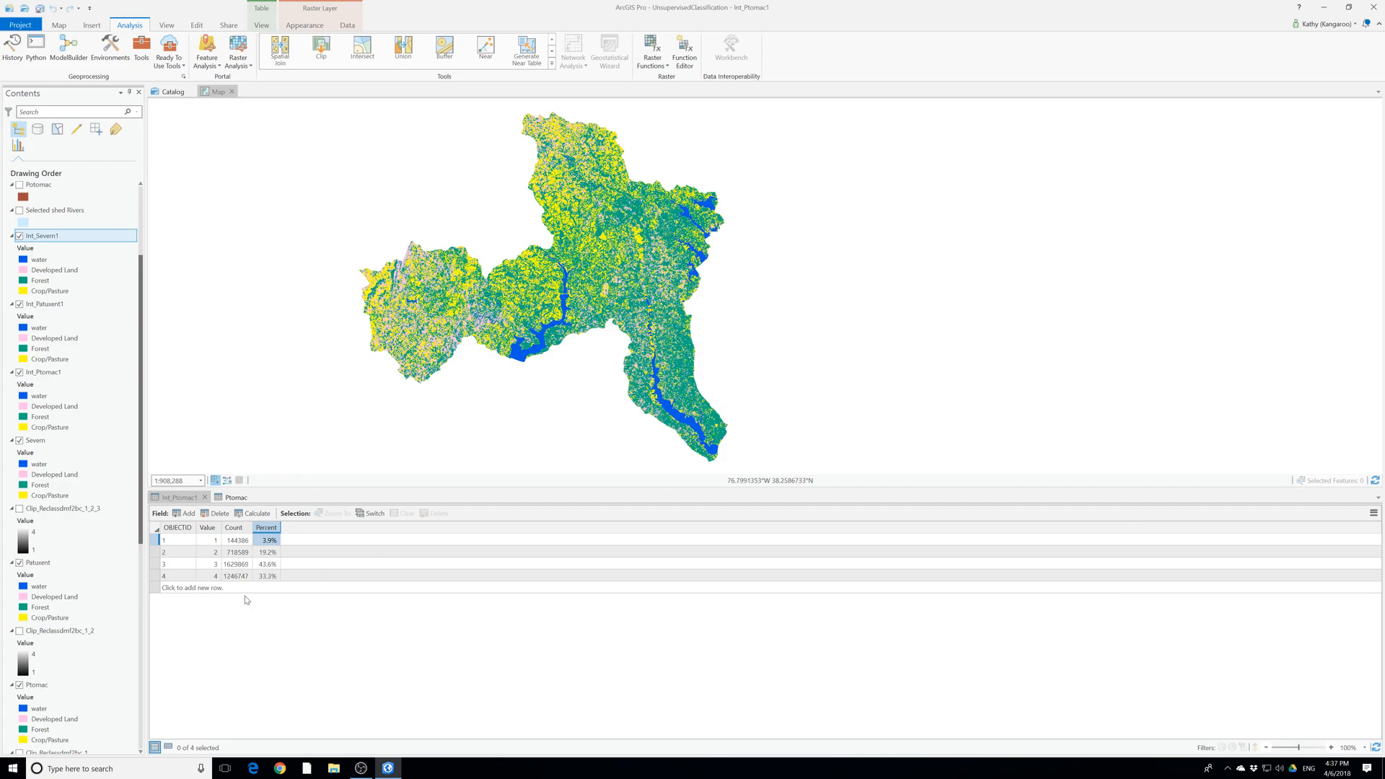
{"action": "right_click", "coordinate": [39, 236]}
{"action": "left_click", "coordinate": [79, 284]}
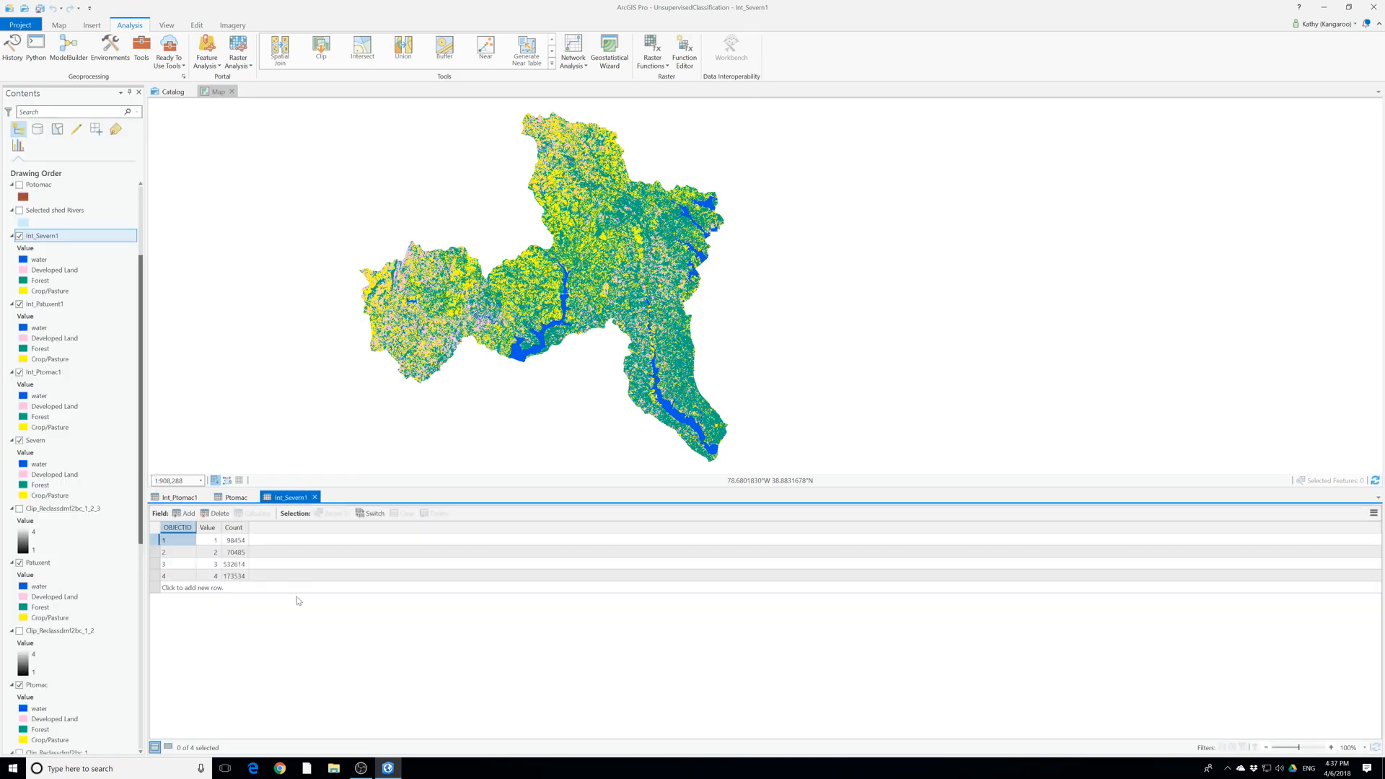
Run Summary Statistics on Int_Severn1 for the Sum of Count without a case field, keeping the output table Int_Severn1_Statistics
{"action": "right_click", "coordinate": [232, 527]}
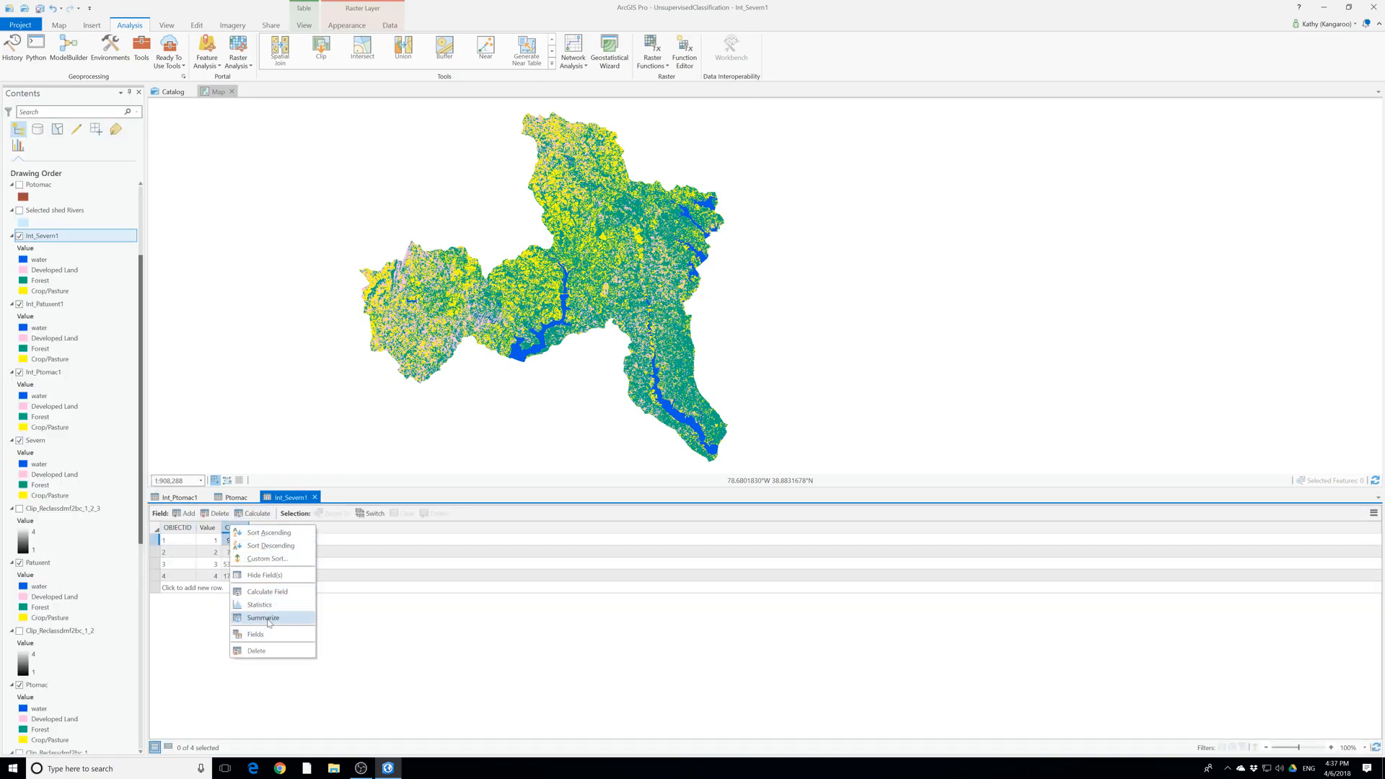
{"action": "left_click", "coordinate": [257, 619]}
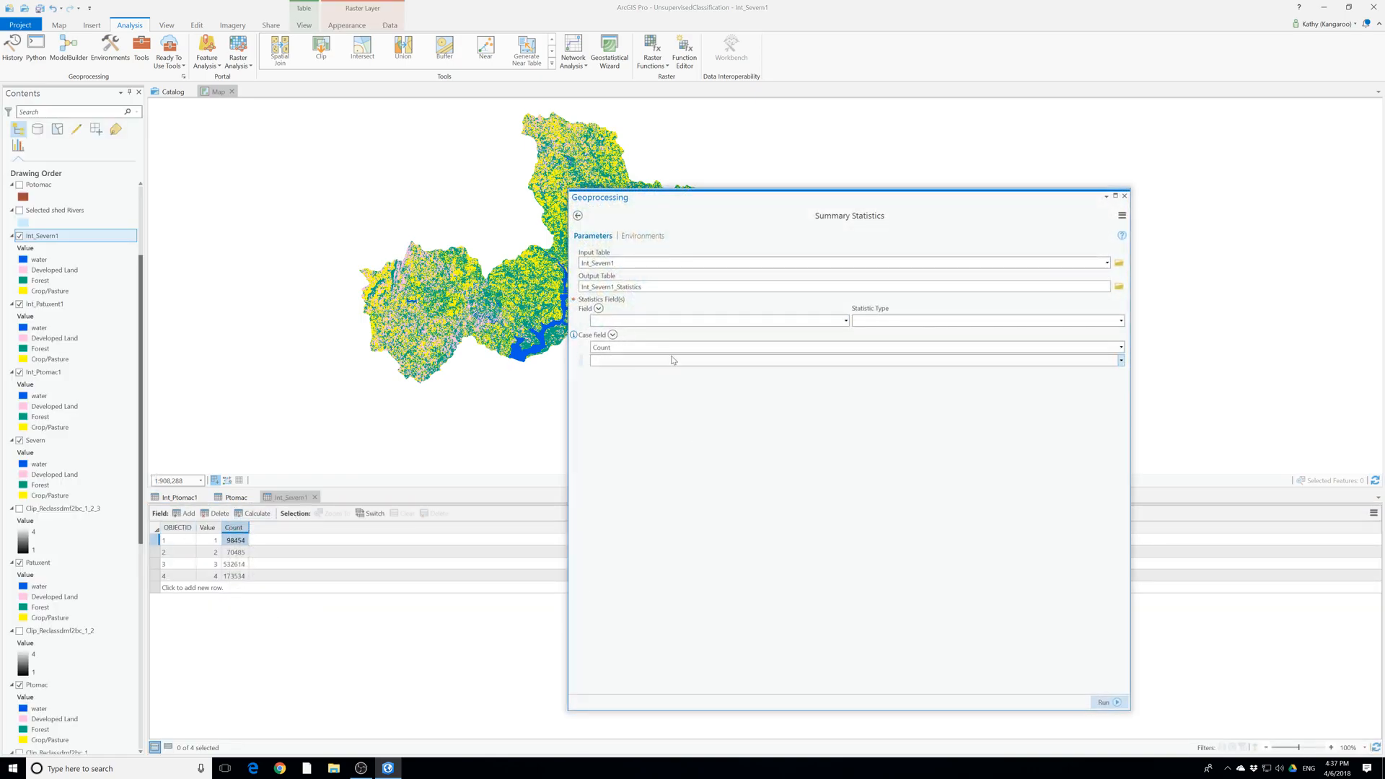
{"action": "left_click", "coordinate": [585, 346]}
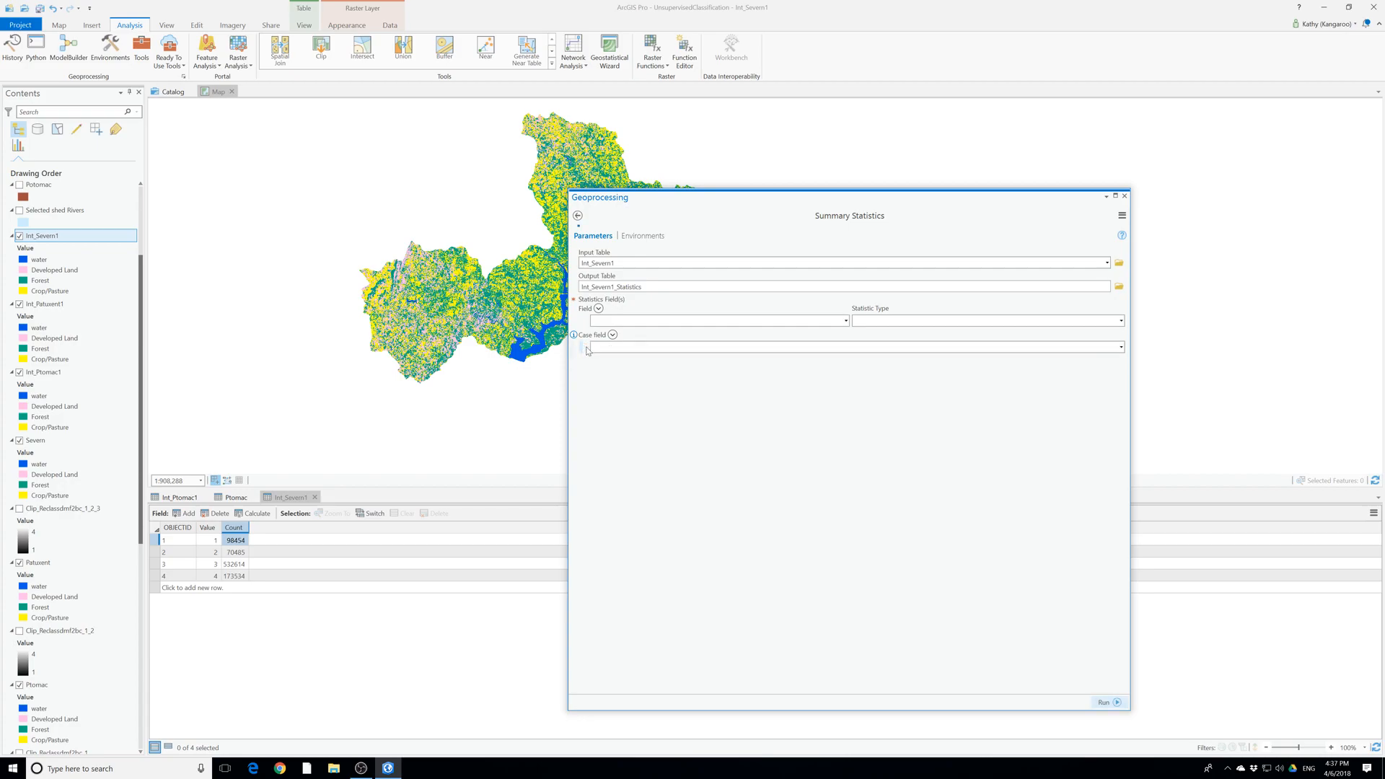
{"action": "left_click", "coordinate": [846, 321]}
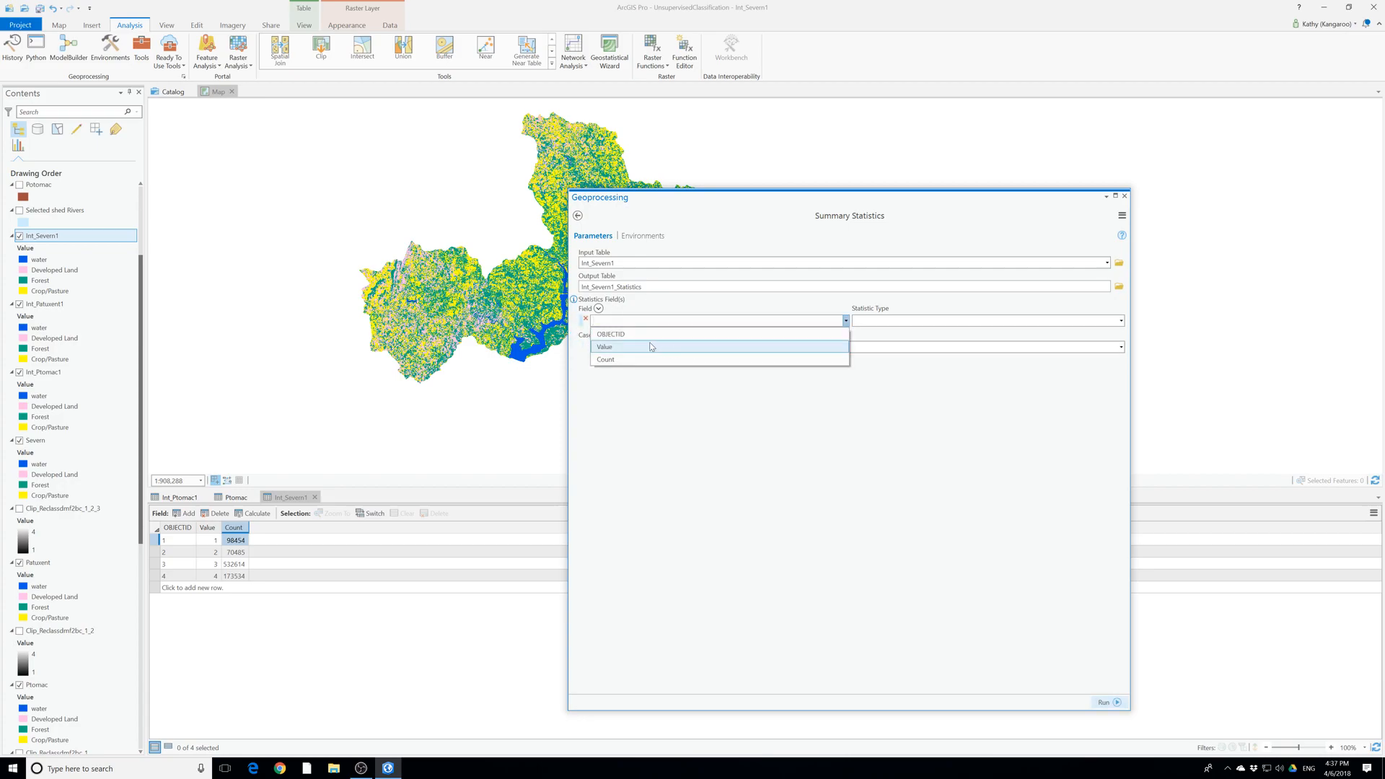
{"action": "left_click", "coordinate": [650, 345]}
{"action": "left_click", "coordinate": [1114, 702]}
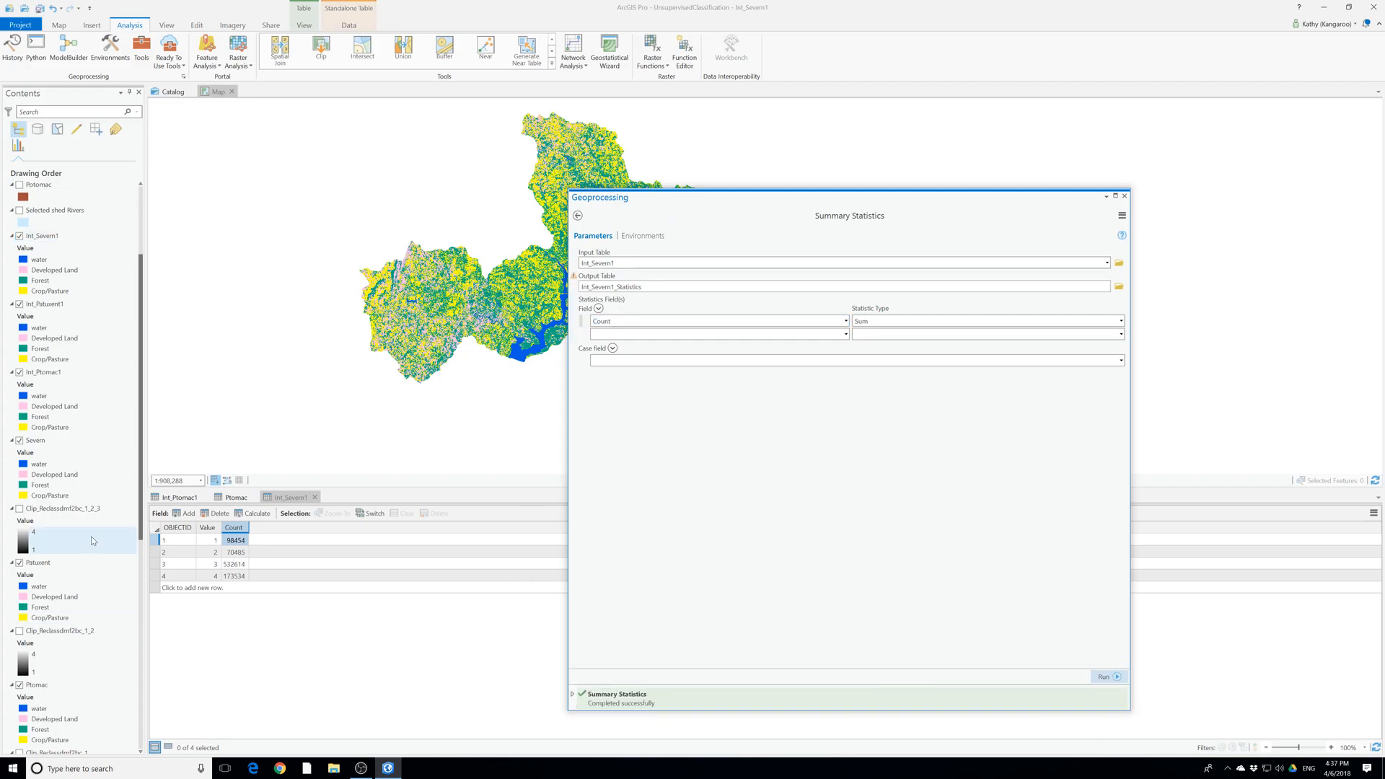
Open the Int_Severn1_Statistics table to read the total cell count, then close it and return to the Int_Severn1 table
{"action": "scroll", "coordinate": [35, 634], "scroll_direction": "down", "scroll_amount": 6}
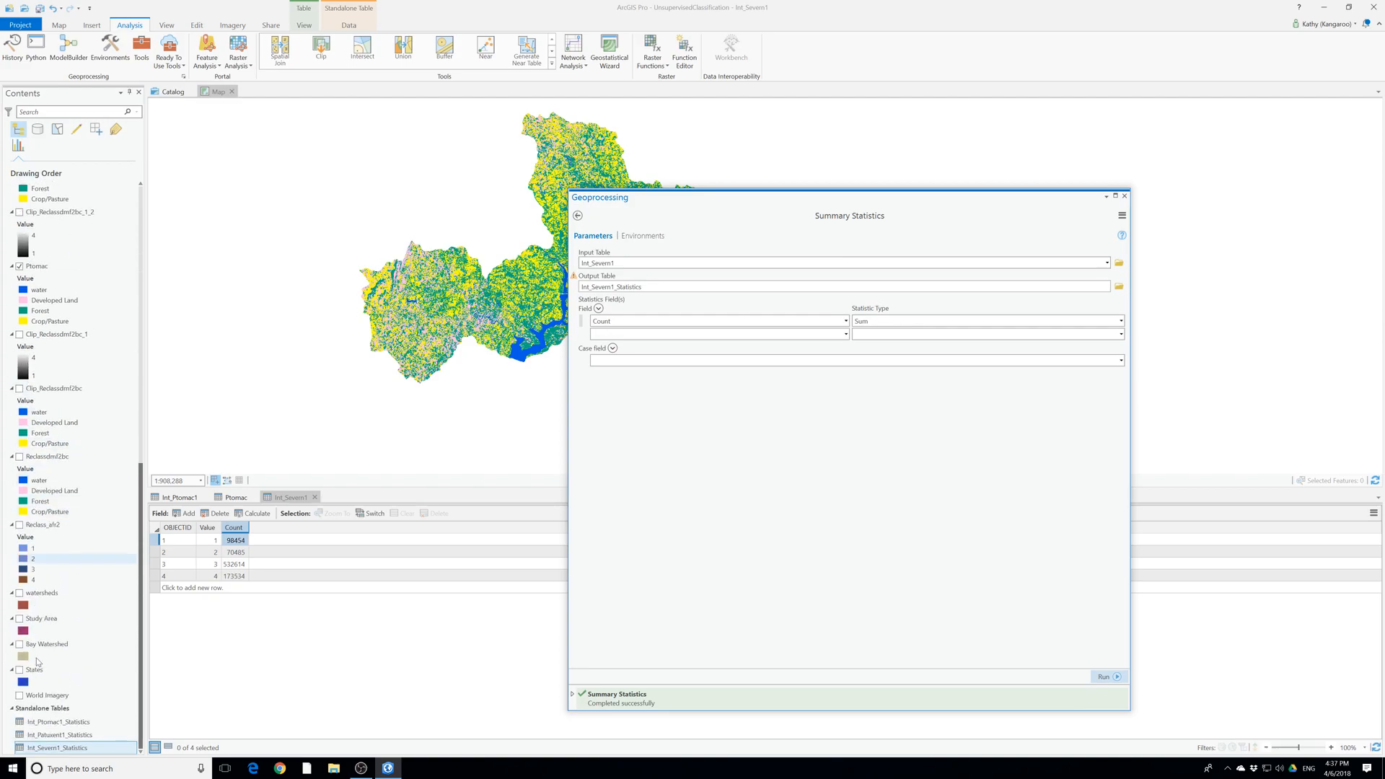
{"action": "right_click", "coordinate": [74, 748]}
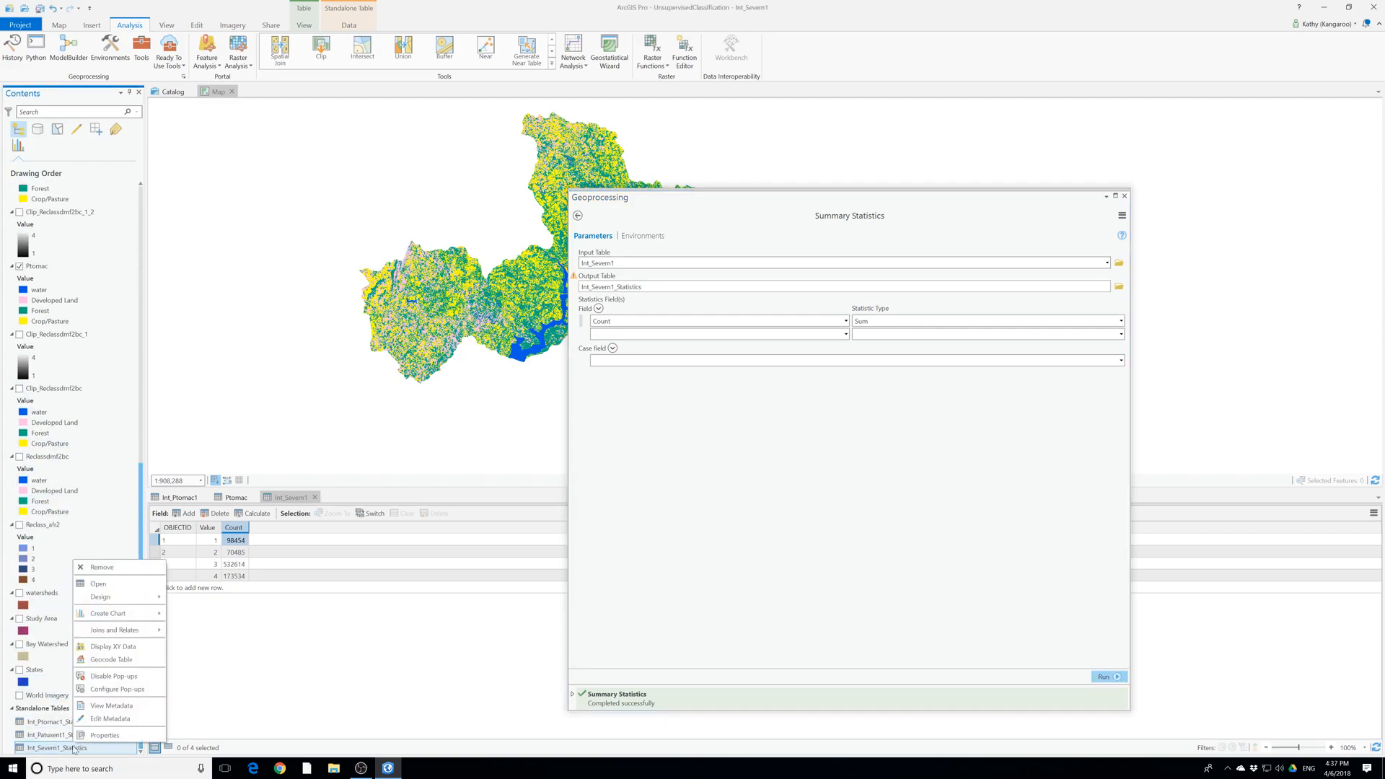
{"action": "left_click", "coordinate": [92, 589]}
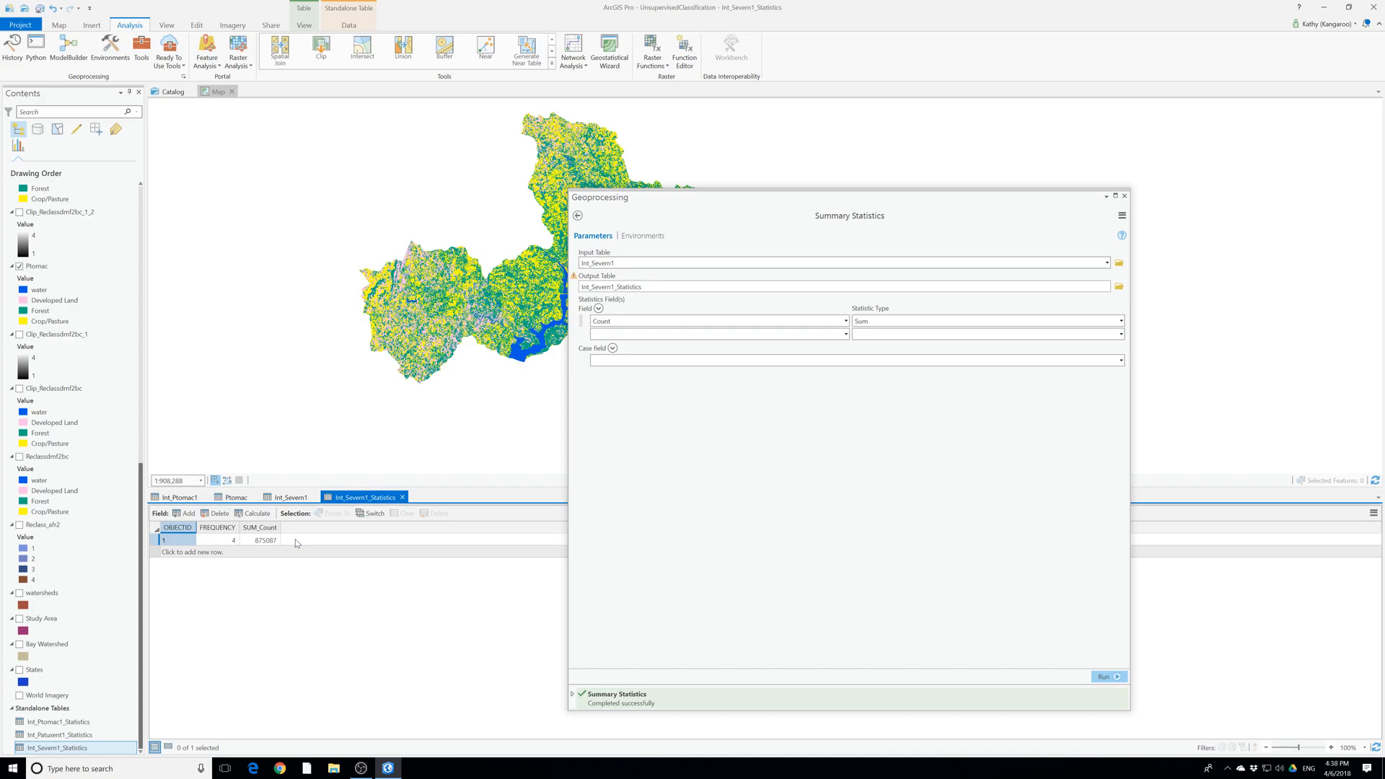
{"action": "left_click", "coordinate": [1124, 196]}
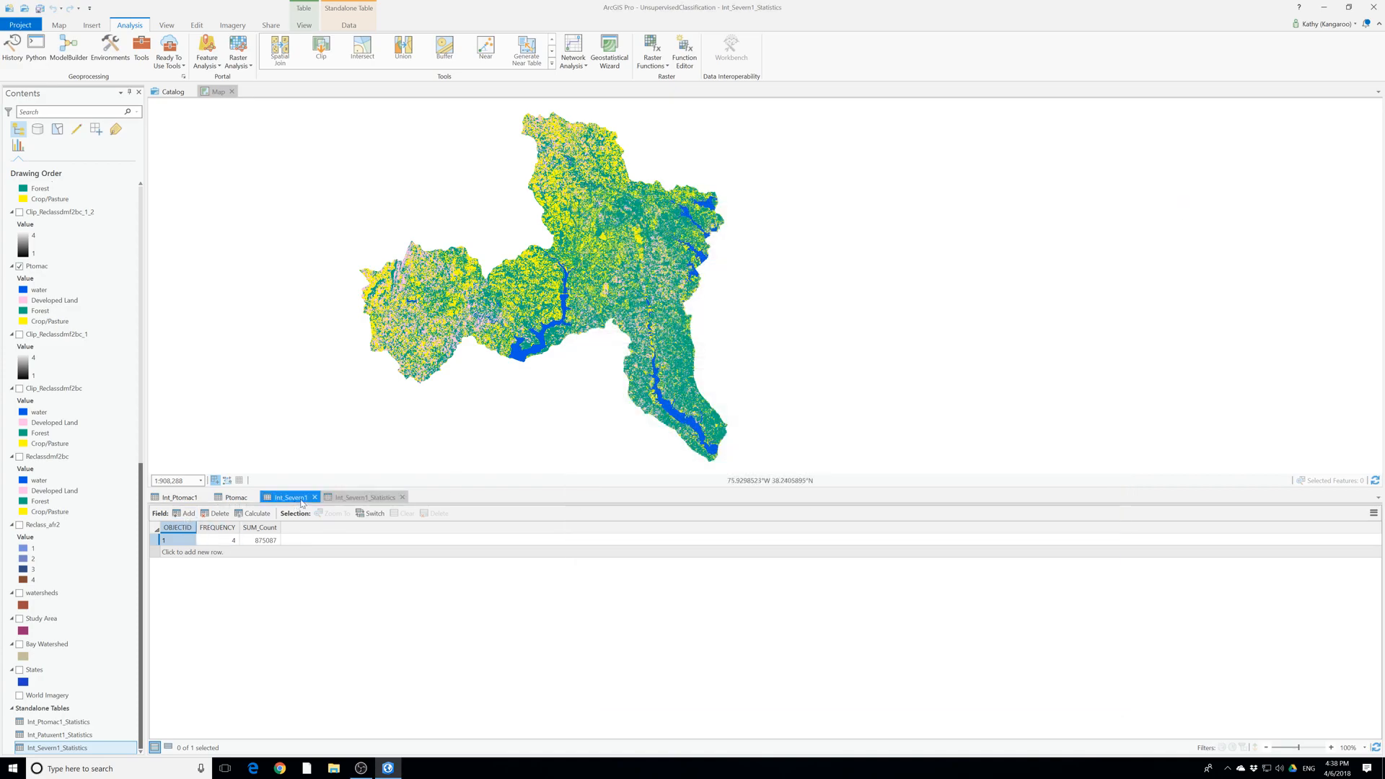
{"action": "left_click", "coordinate": [401, 498]}
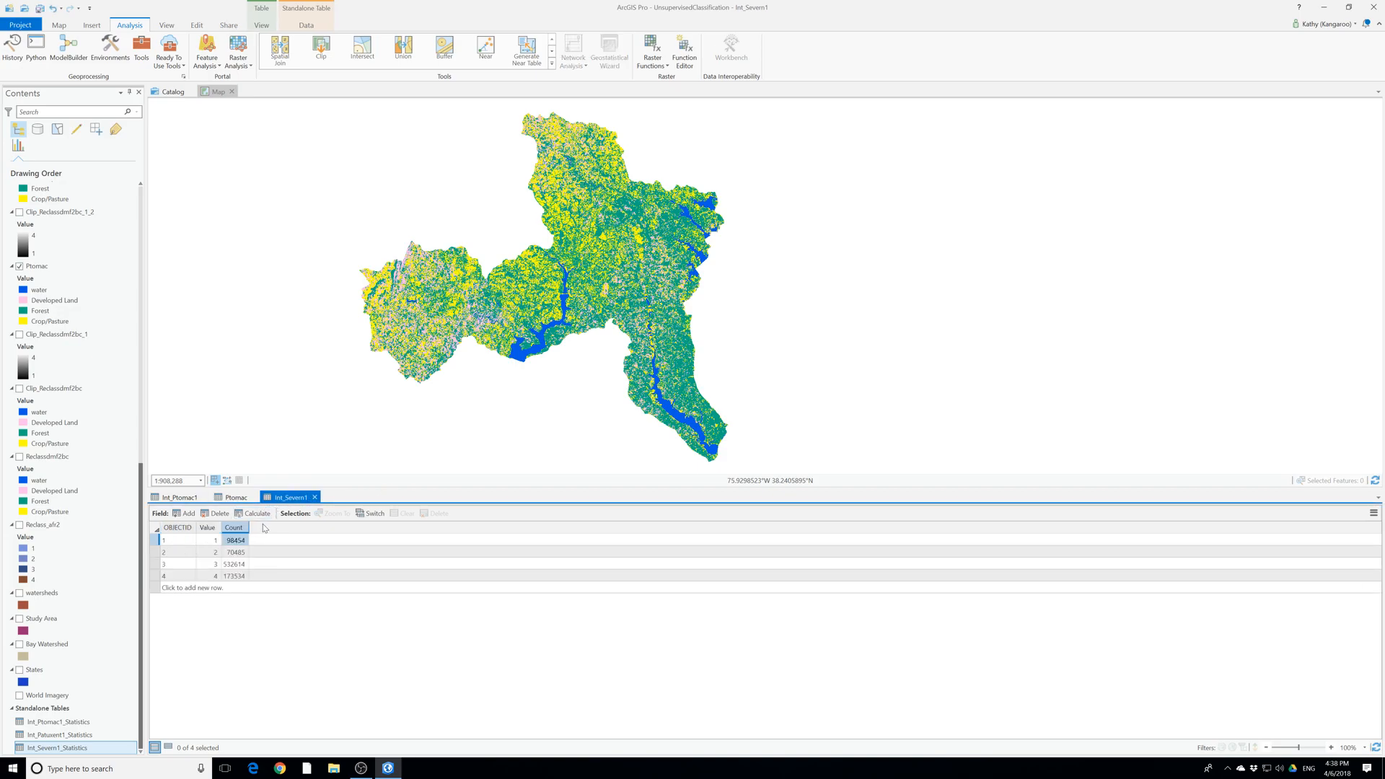
Add a new field to Int_Severn1 named Percent with the alias percent and data type Float
{"action": "left_click", "coordinate": [1373, 513]}
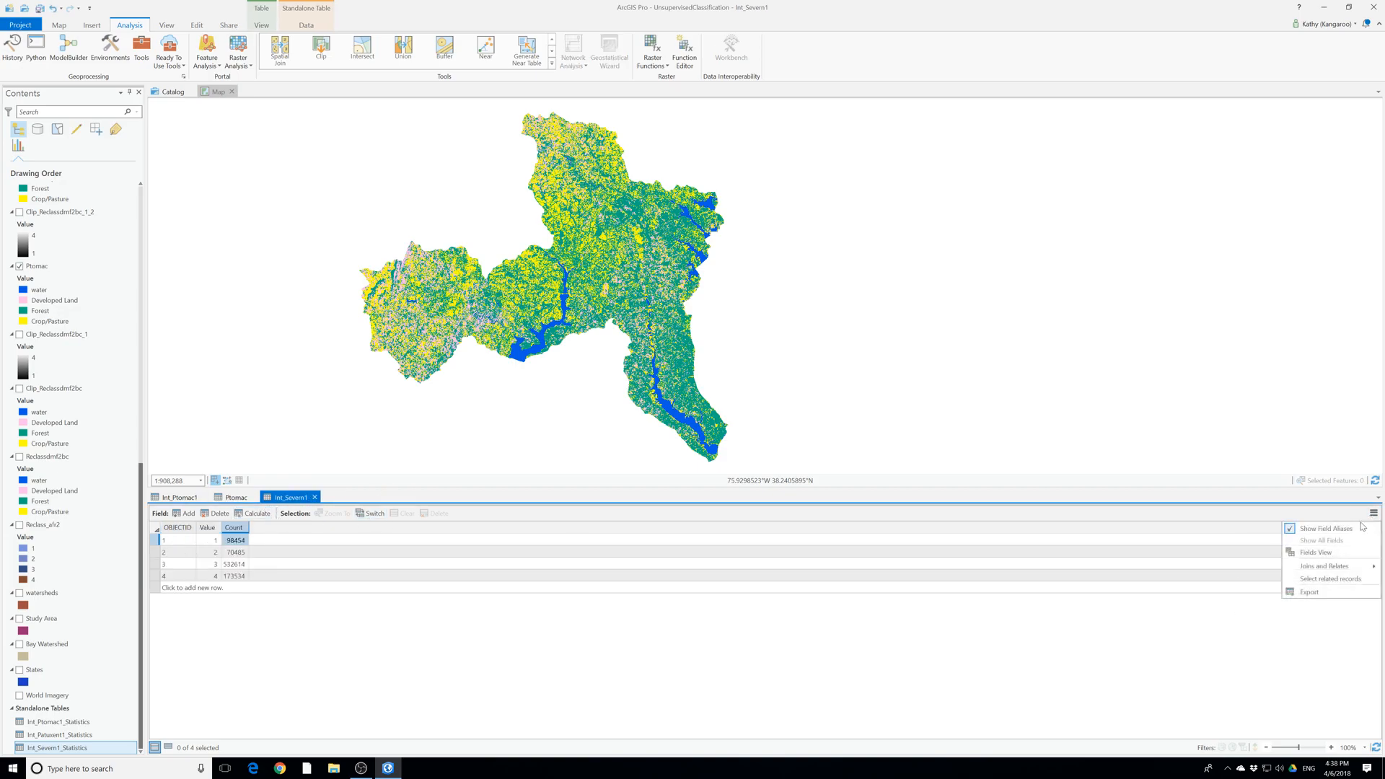
{"action": "left_click", "coordinate": [1320, 554]}
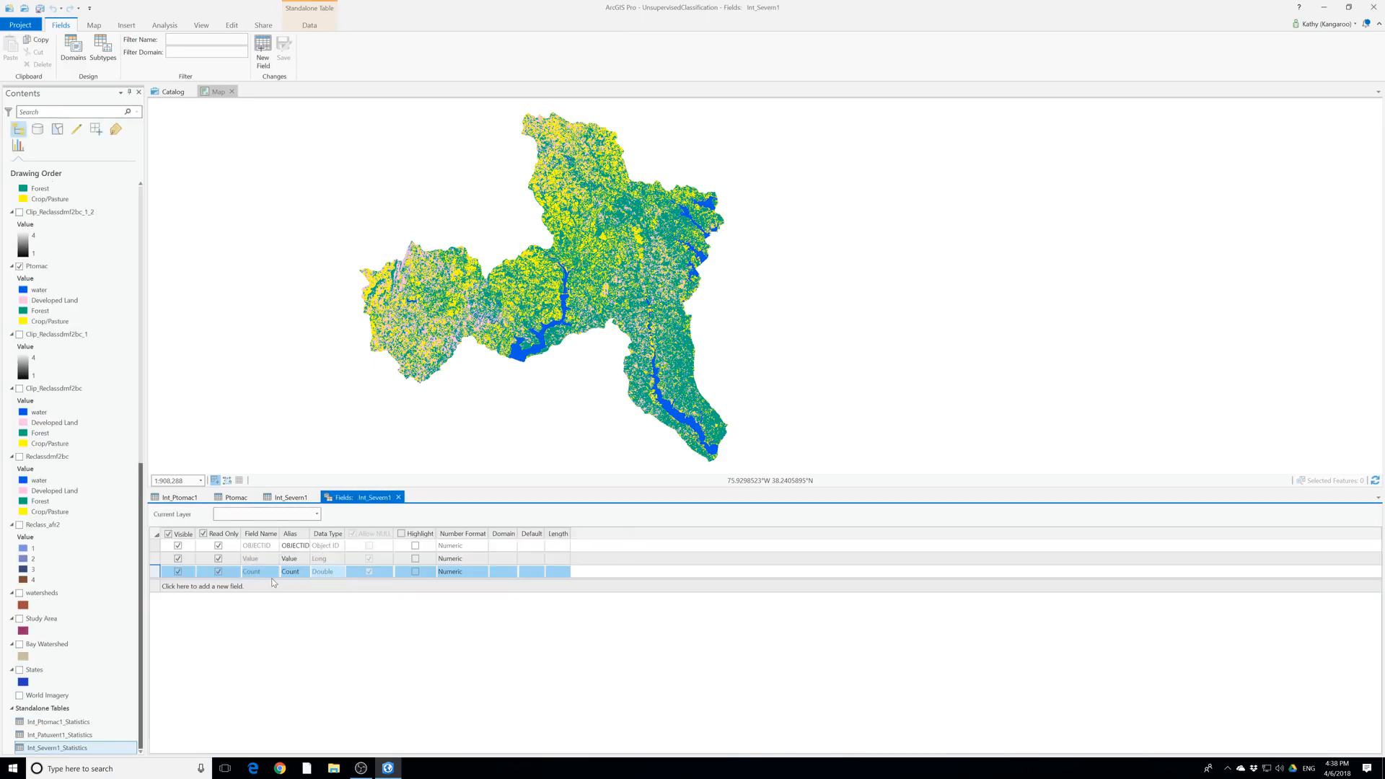
{"action": "left_click", "coordinate": [225, 587]}
{"action": "type", "text": "P"}
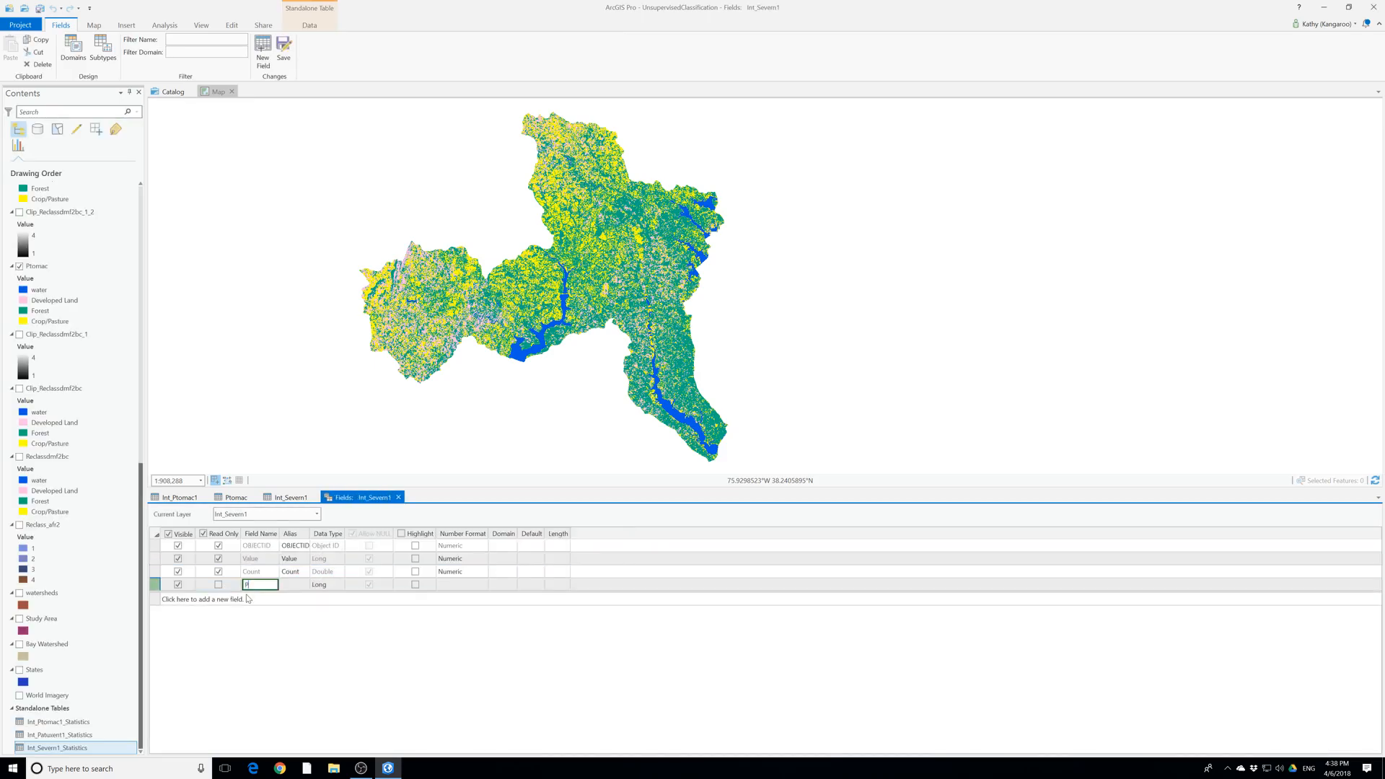
{"action": "type", "text": "ercent"}
{"action": "key", "text": "Tab"}
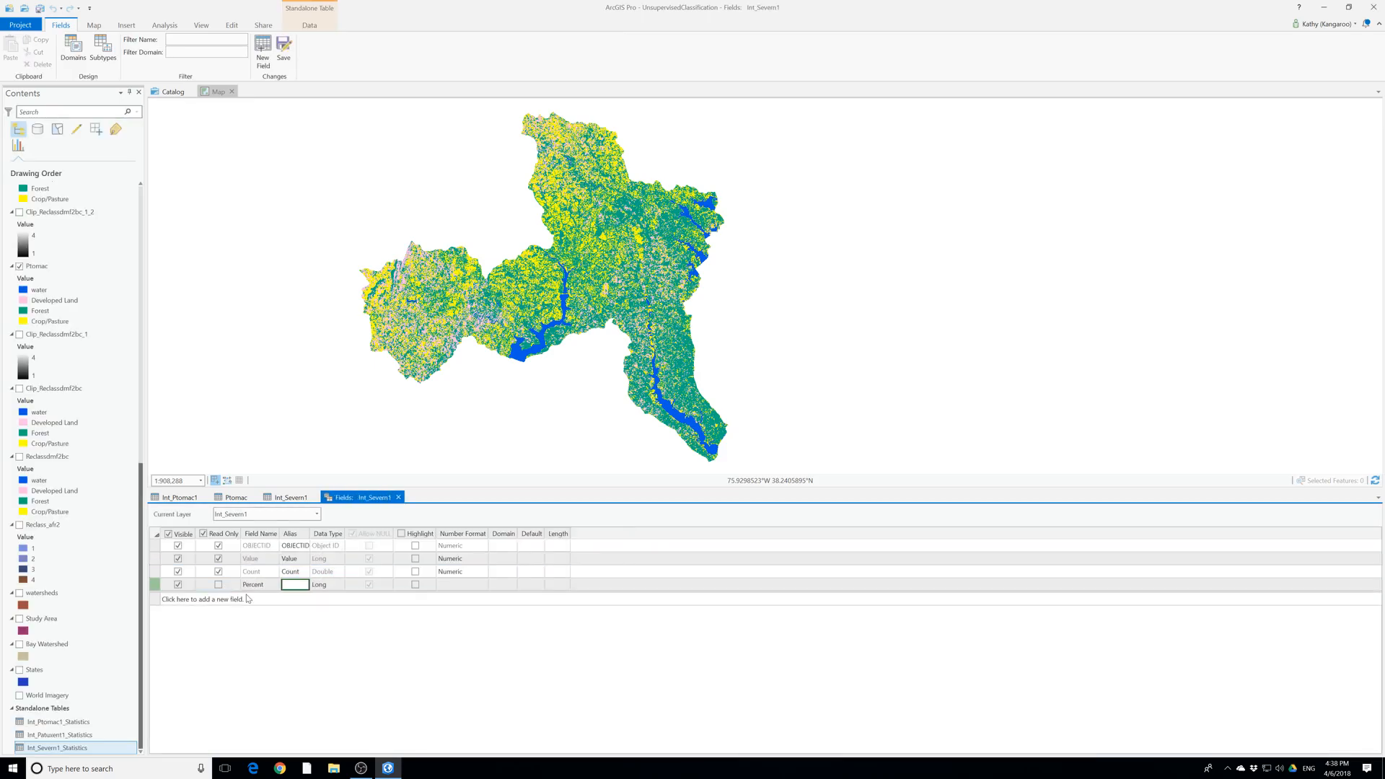
{"action": "type", "text": "percent"}
{"action": "left_click", "coordinate": [329, 585]}
{"action": "left_click", "coordinate": [338, 585]}
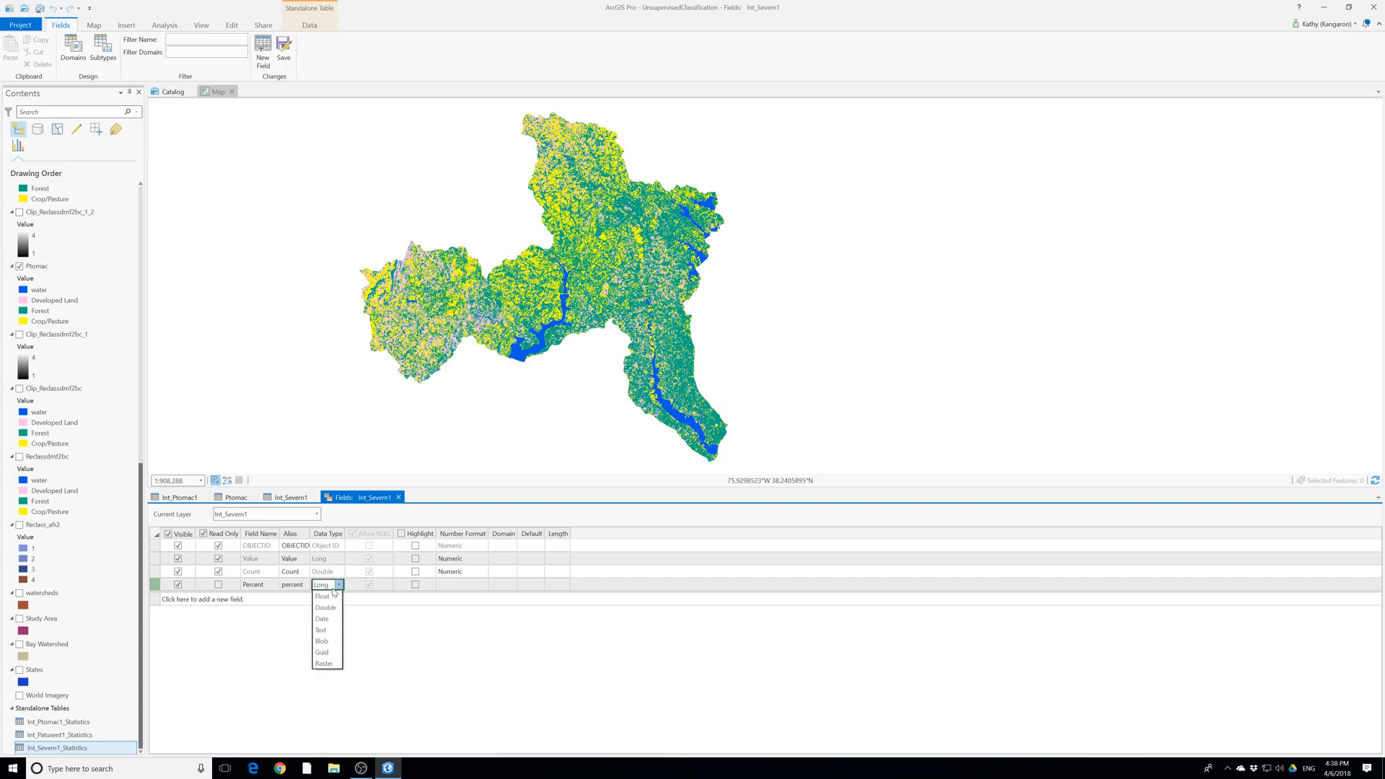
{"action": "left_click", "coordinate": [331, 622]}
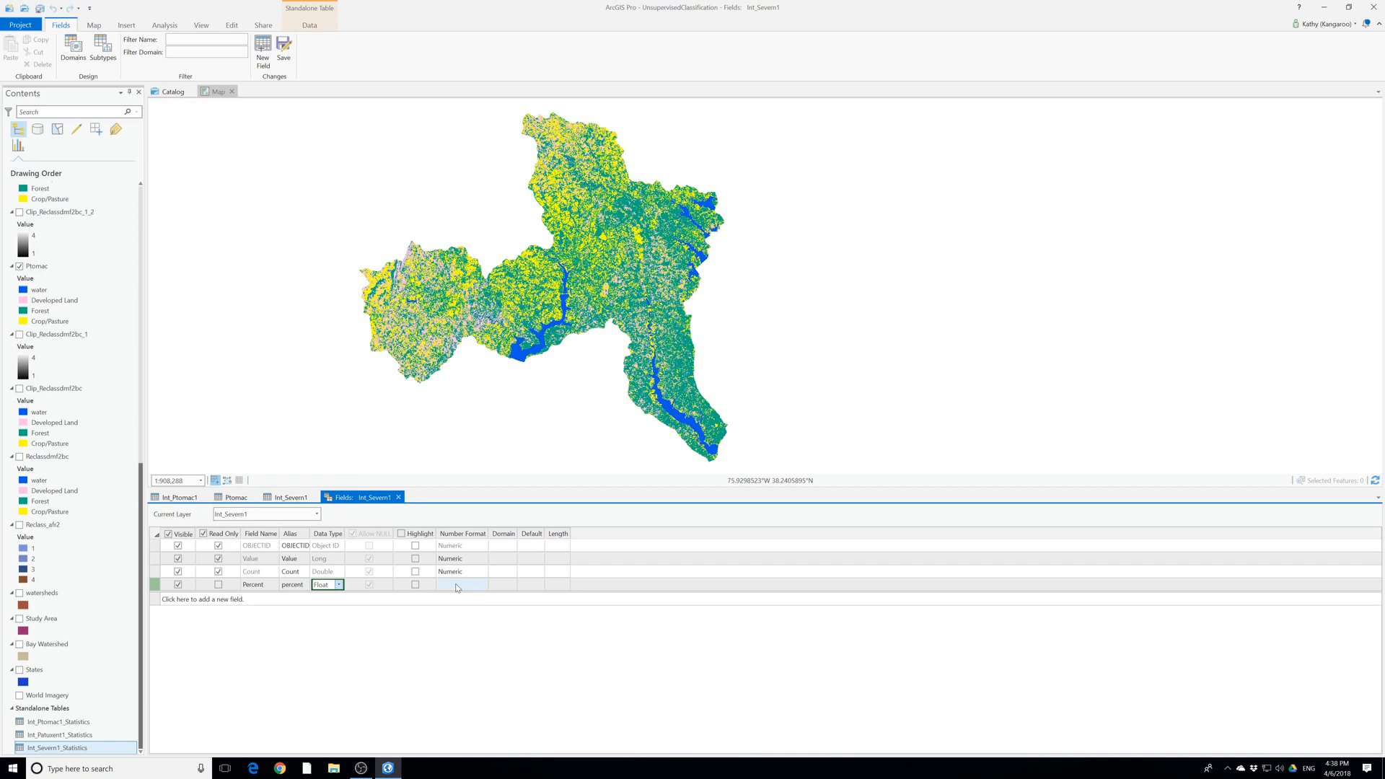
Format the Percent field of Int_Severn1 as Percentage with one decimal place, then save the field changes and close the fields view
{"action": "left_click", "coordinate": [459, 585]}
{"action": "left_click", "coordinate": [482, 585]}
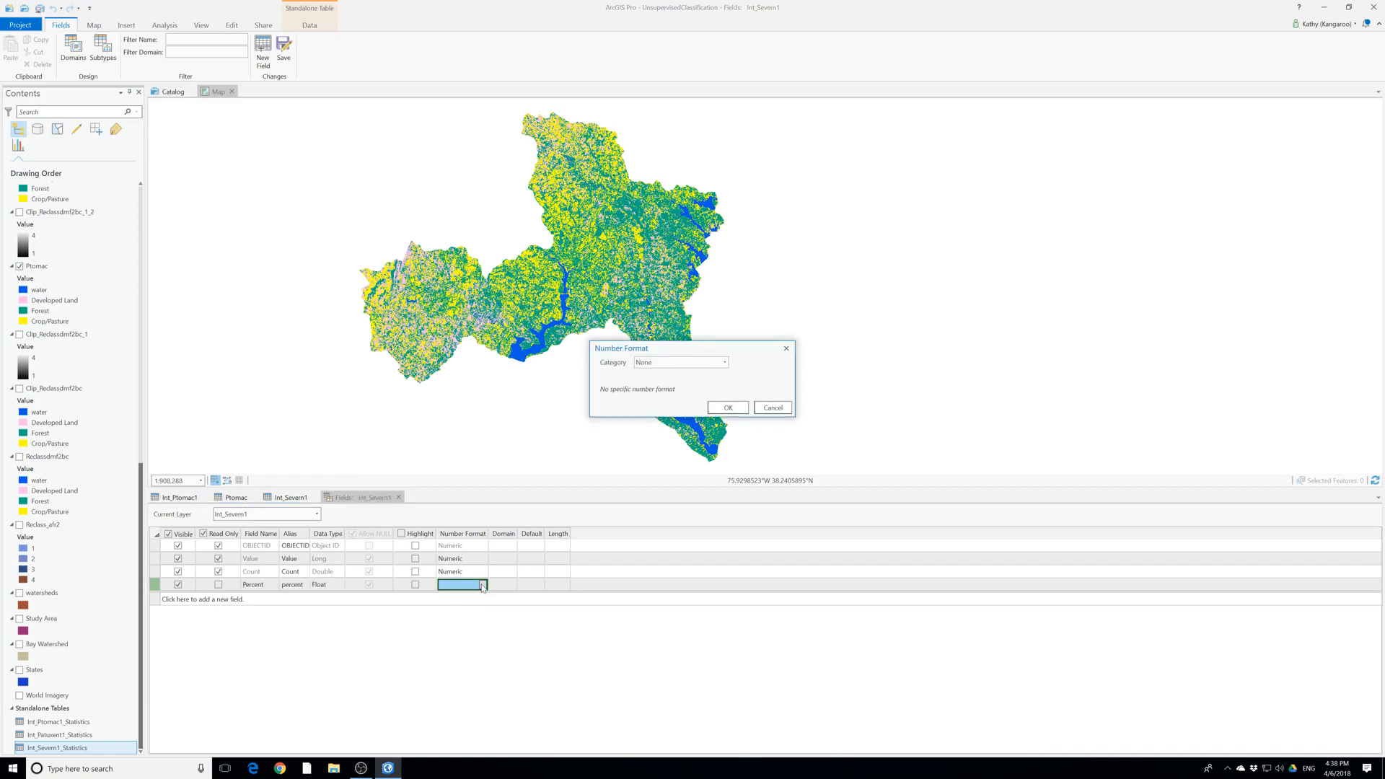
{"action": "left_click", "coordinate": [670, 366]}
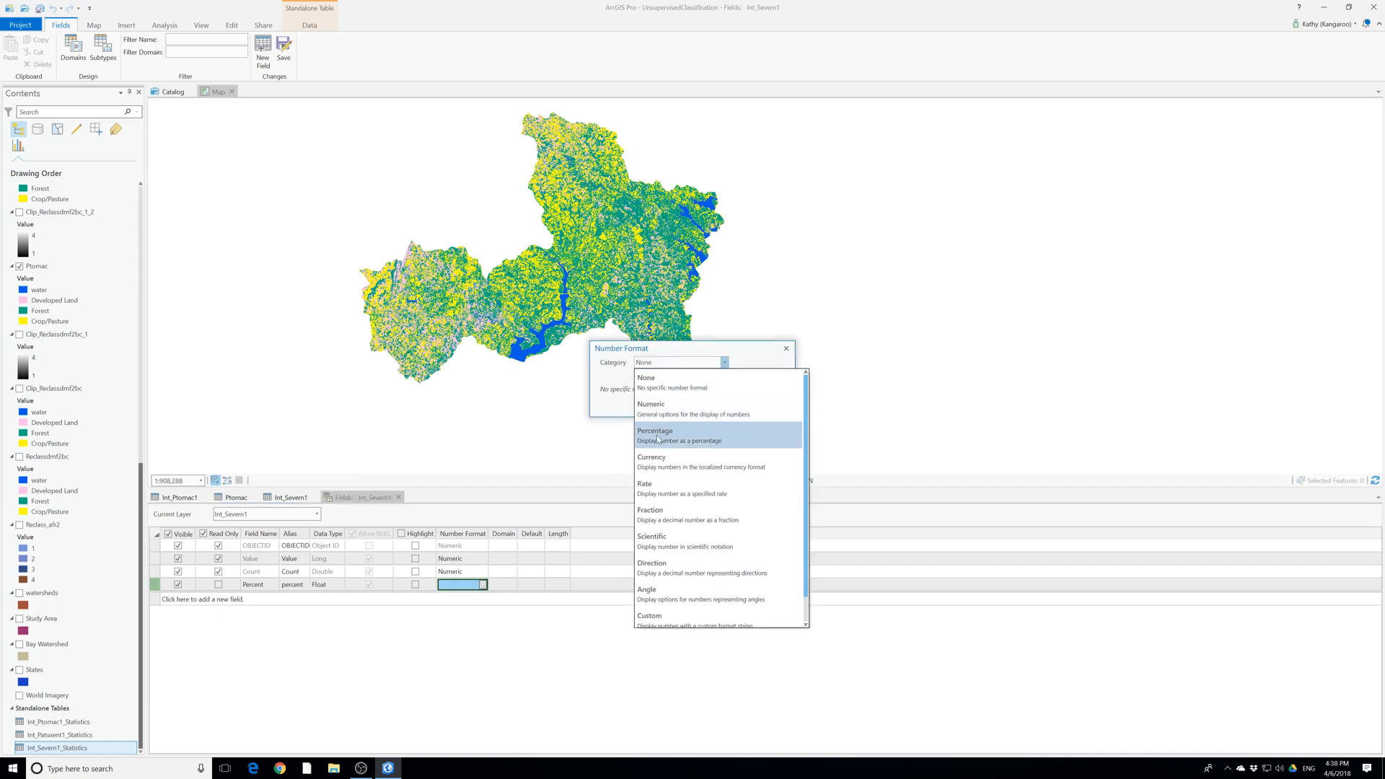
{"action": "left_click", "coordinate": [656, 435]}
{"action": "left_click", "coordinate": [669, 442]}
{"action": "key", "text": "BackSpace"}
{"action": "type", "text": "1"}
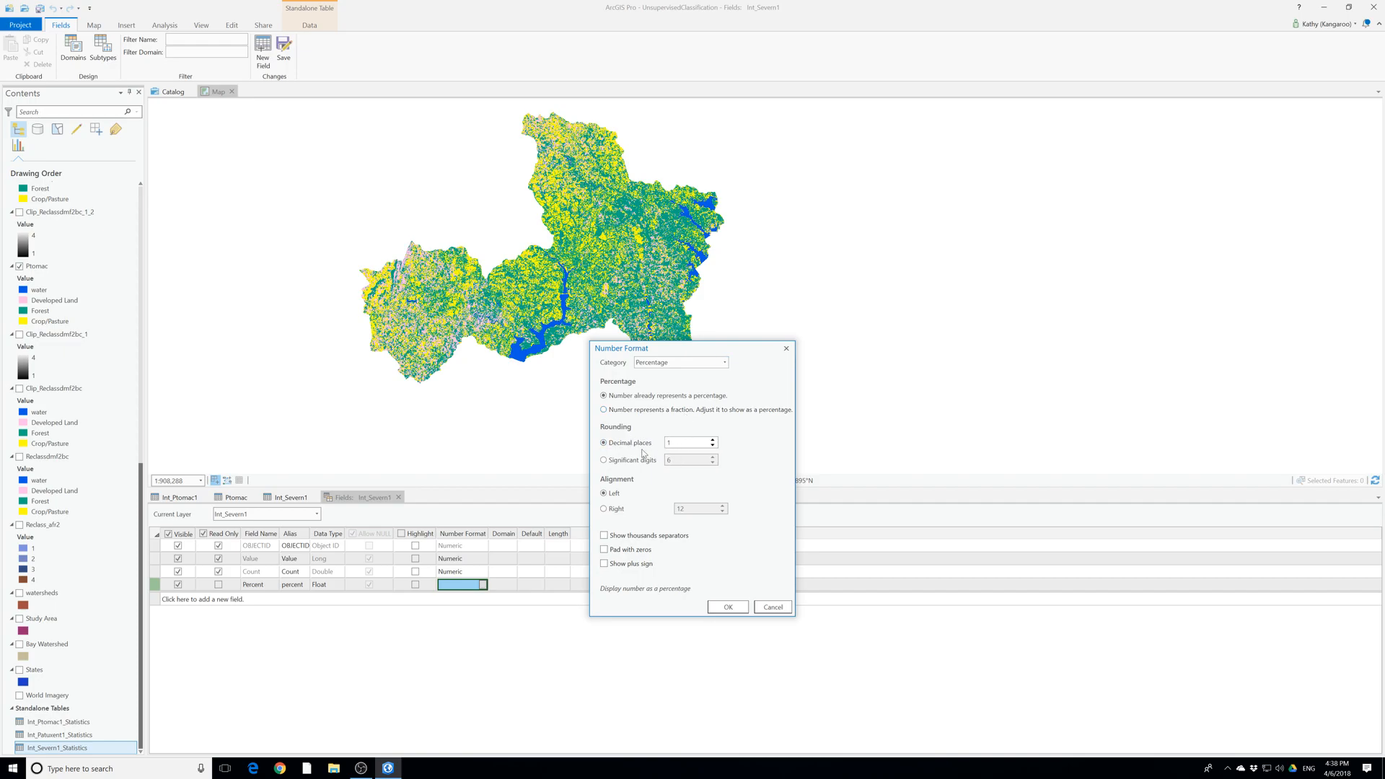
{"action": "left_click", "coordinate": [726, 608]}
{"action": "left_click", "coordinate": [283, 49]}
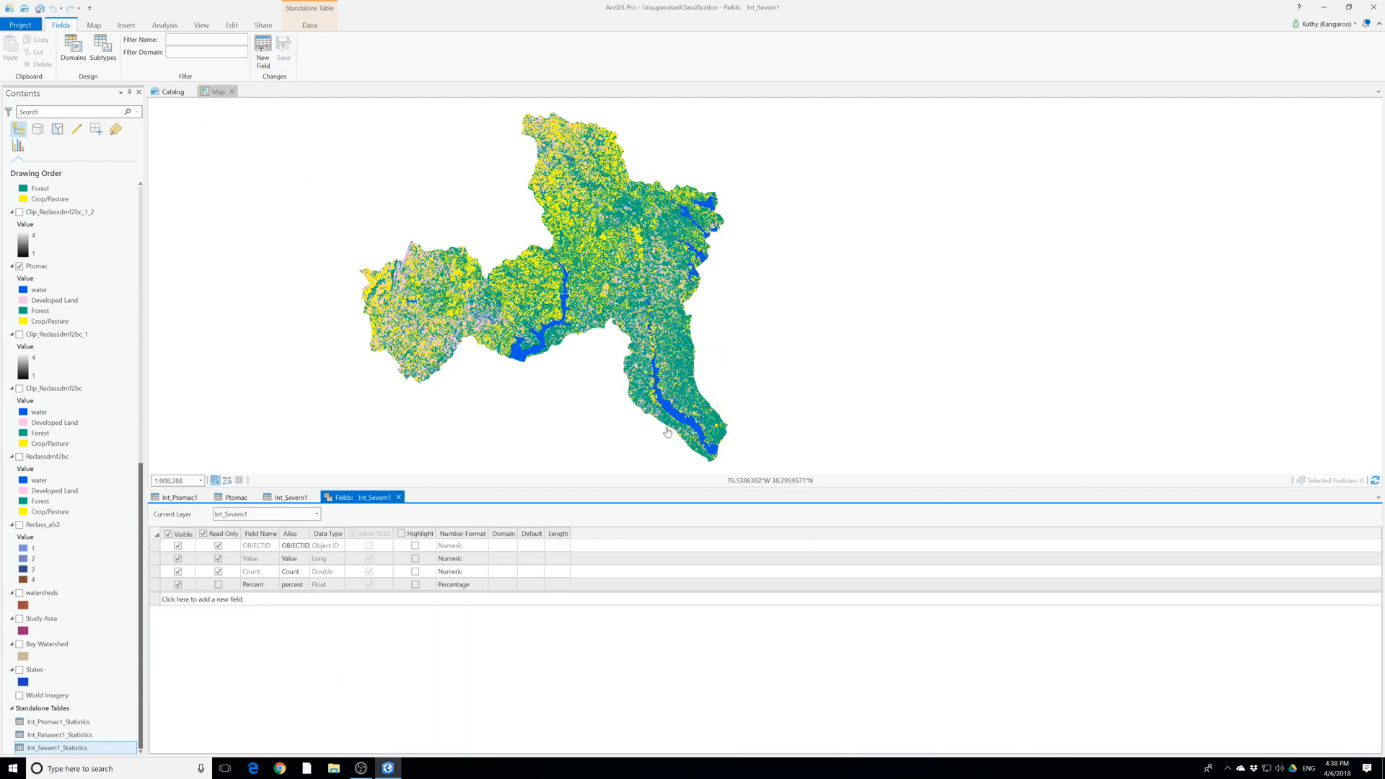
{"action": "left_click", "coordinate": [399, 498]}
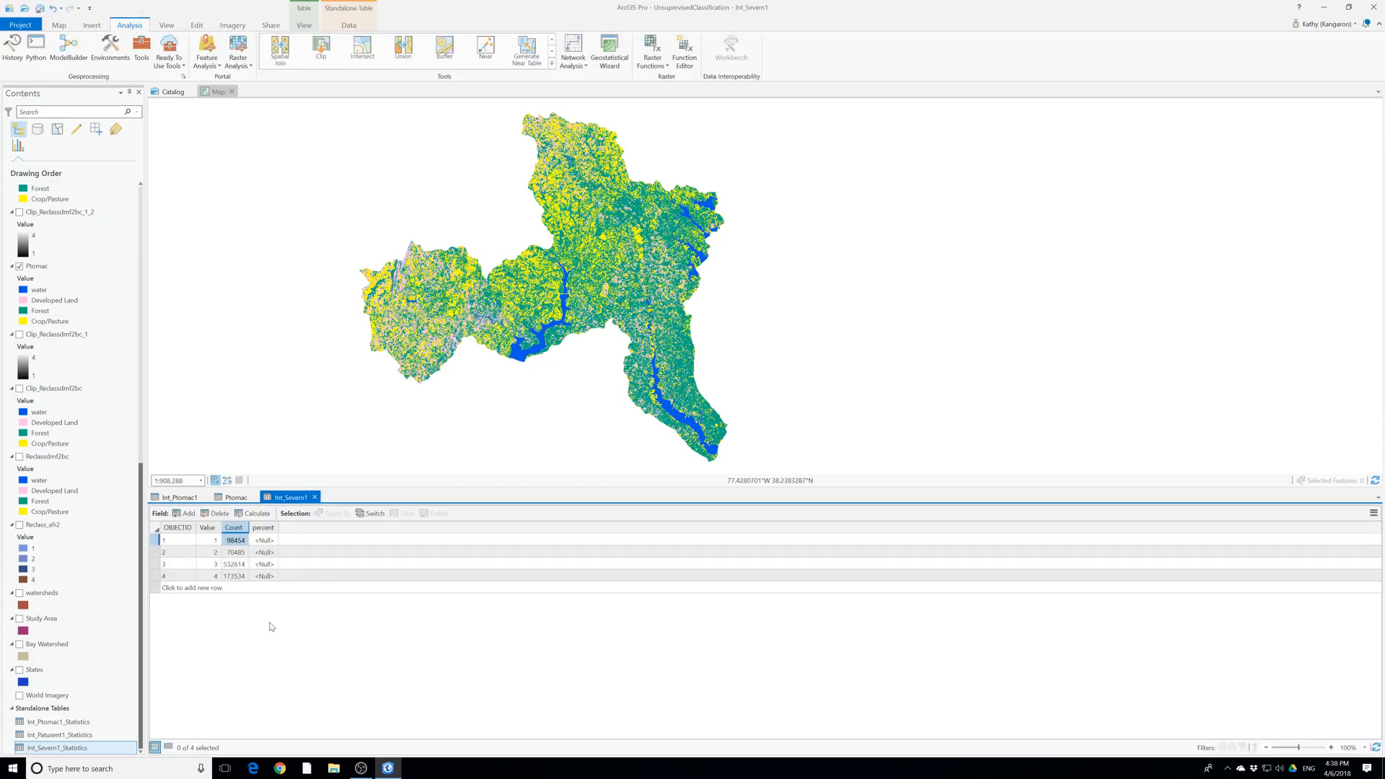
Calculate the percent field of Int_Severn1 with the expression !Count! / 875087*100, then close the tool and save the project
{"action": "right_click", "coordinate": [264, 525]}
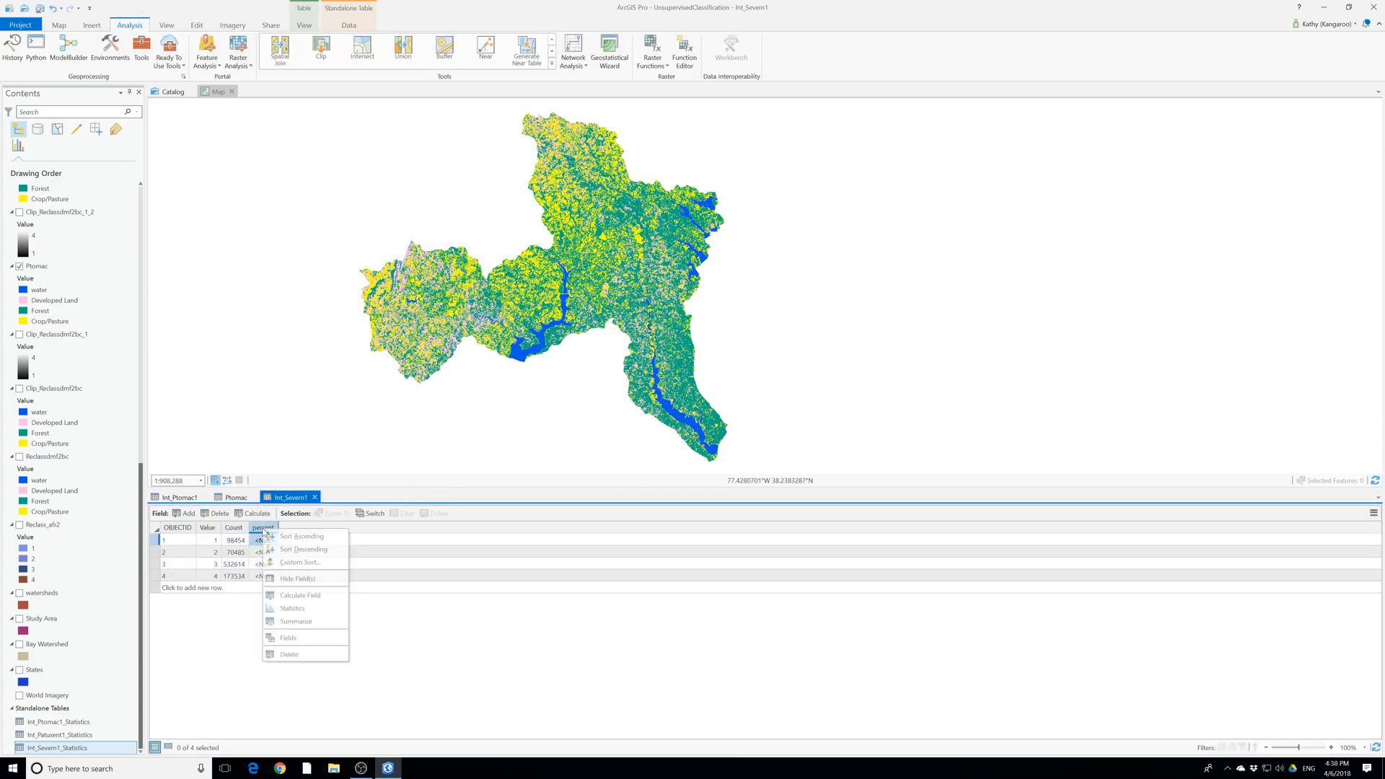
{"action": "left_click", "coordinate": [292, 600]}
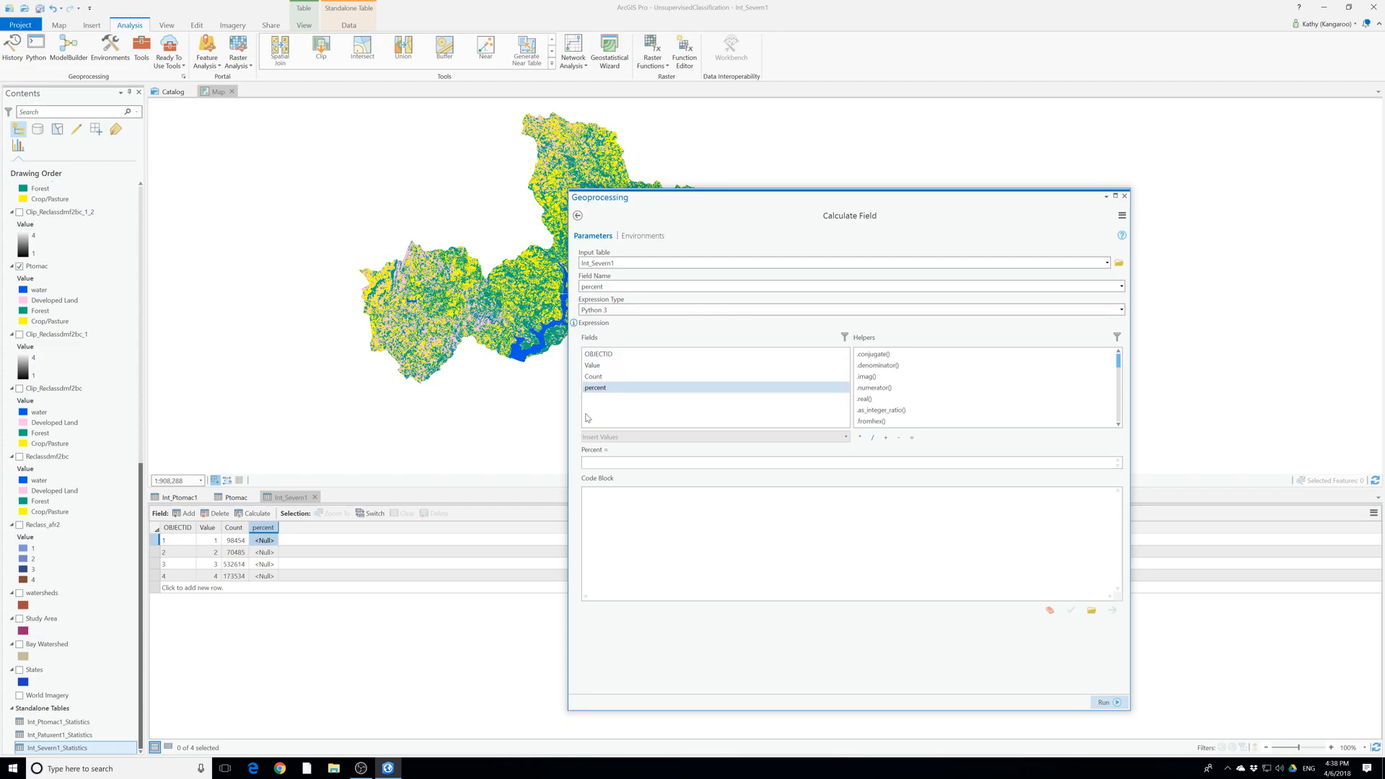
{"action": "double_click", "coordinate": [593, 376]}
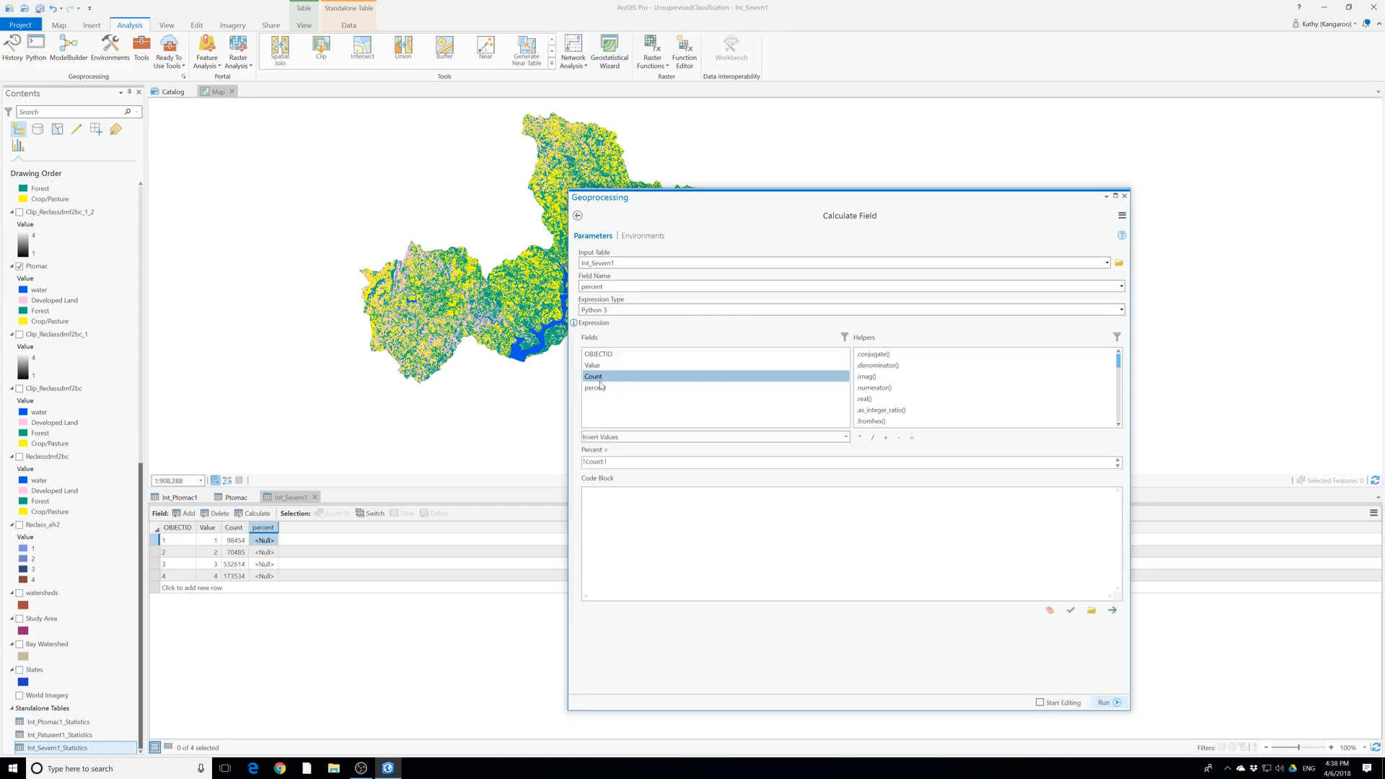
{"action": "left_click", "coordinate": [872, 437]}
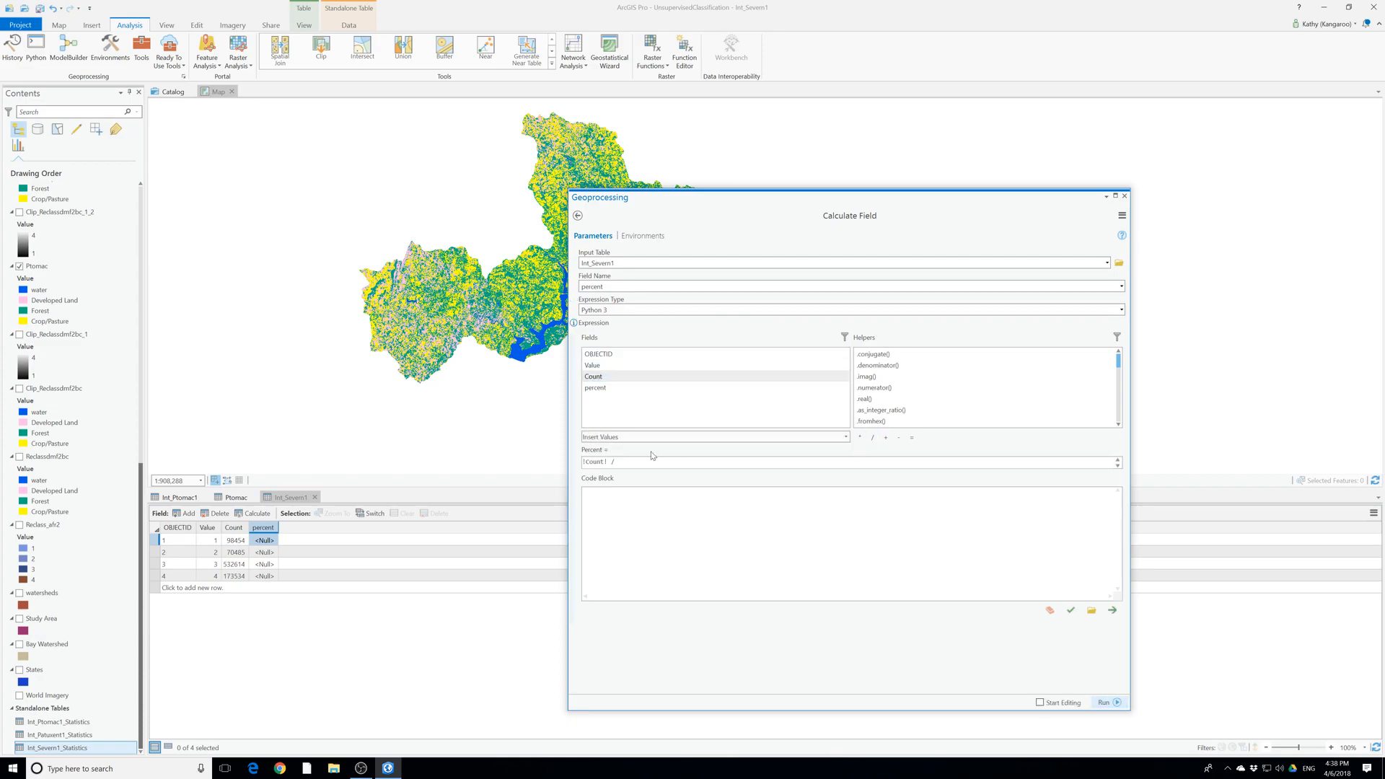
{"action": "type", "text": "87"}
{"action": "type", "text": "500"}
{"action": "type", "text": "7*100"}
{"action": "left_click", "coordinate": [1101, 702]}
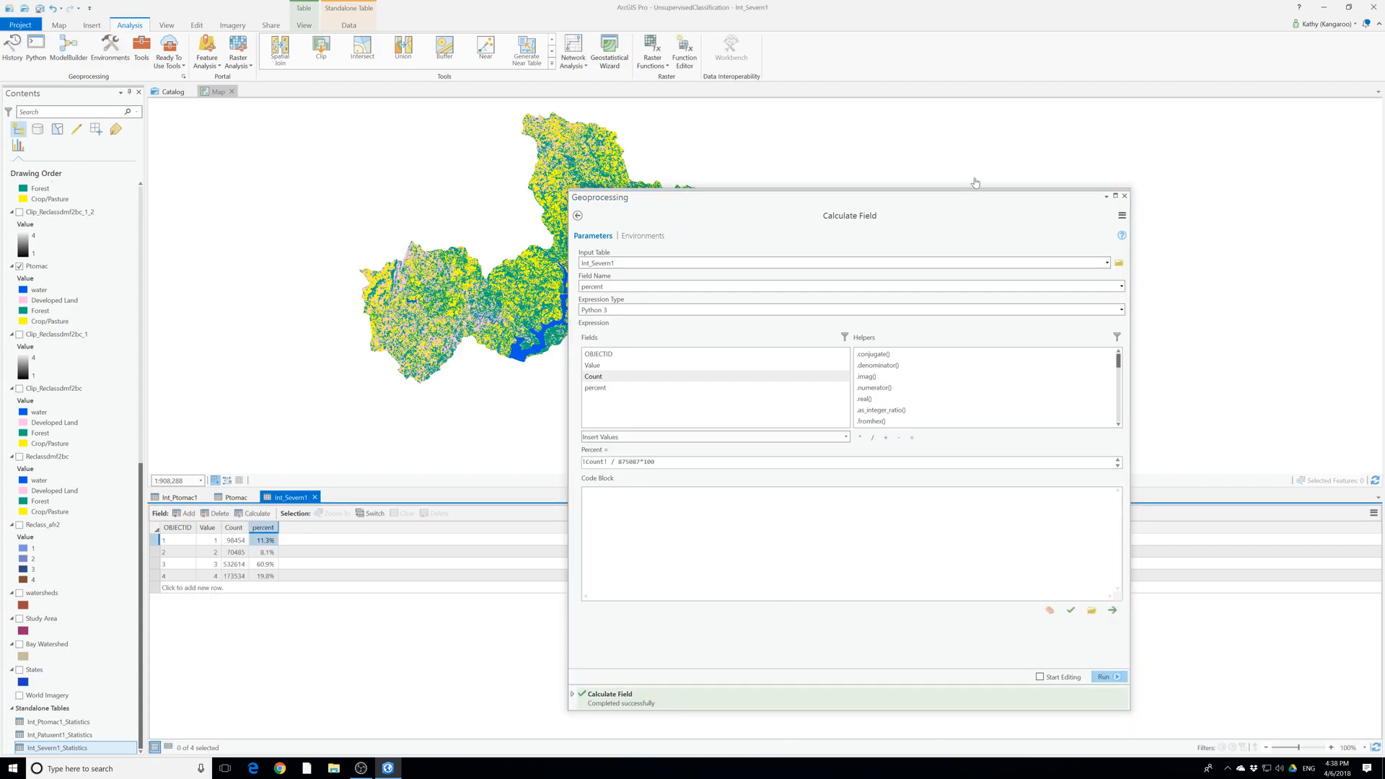
{"action": "left_click", "coordinate": [1124, 195]}
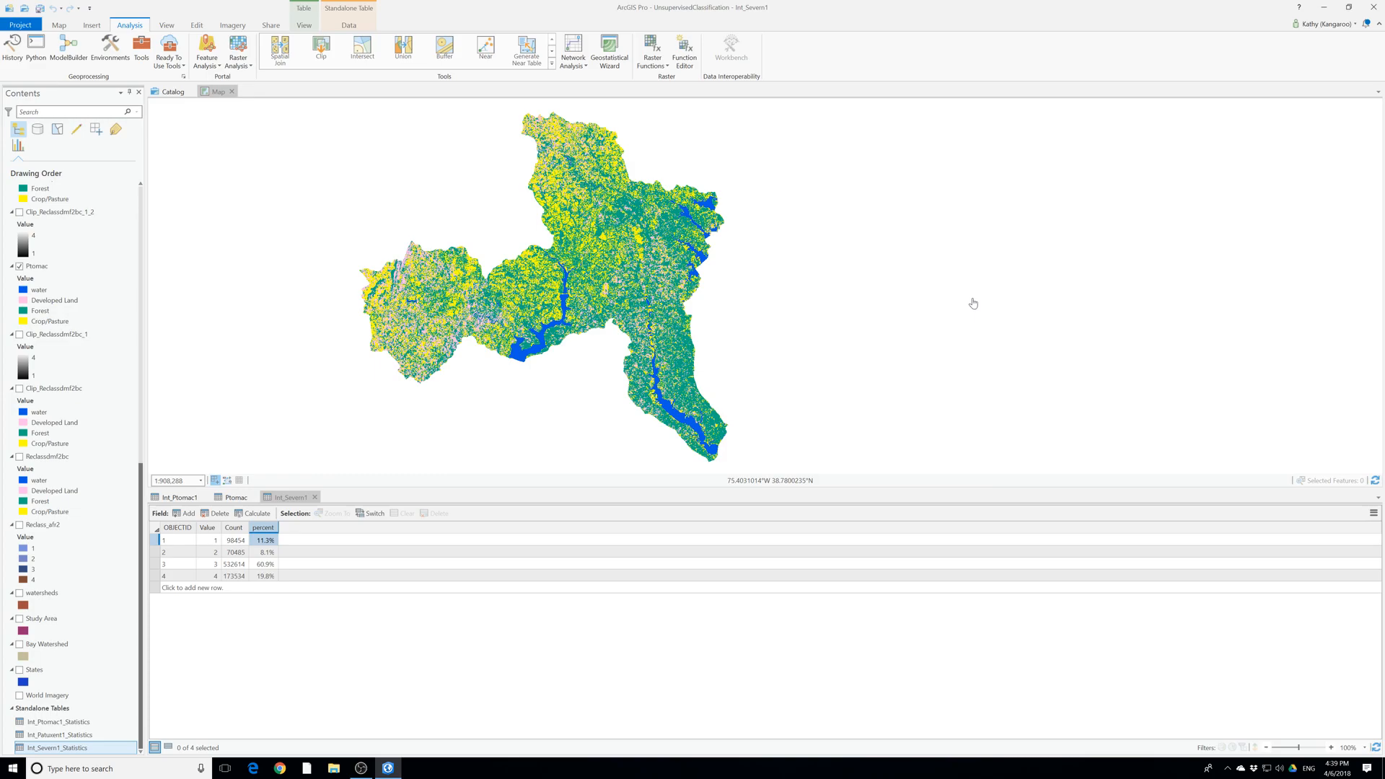
{"action": "left_click", "coordinate": [42, 11]}
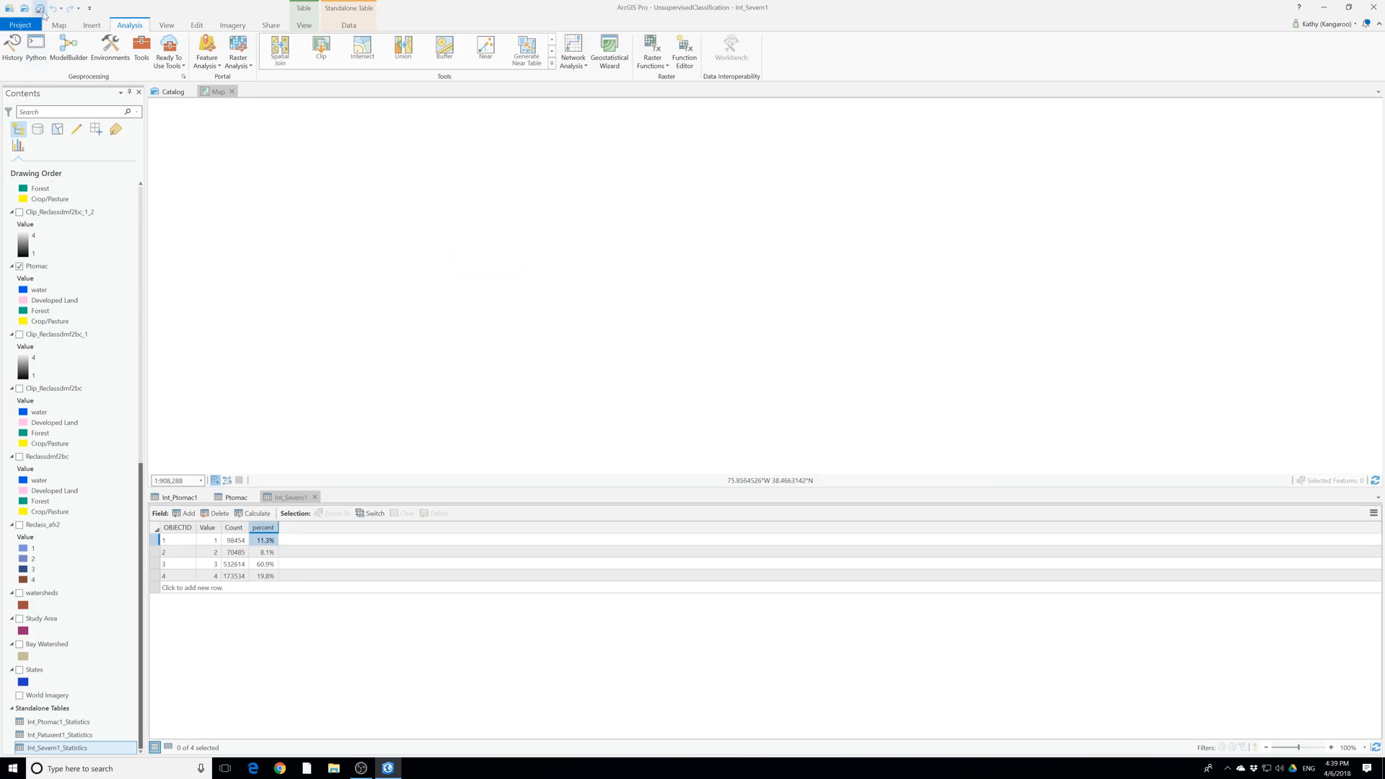